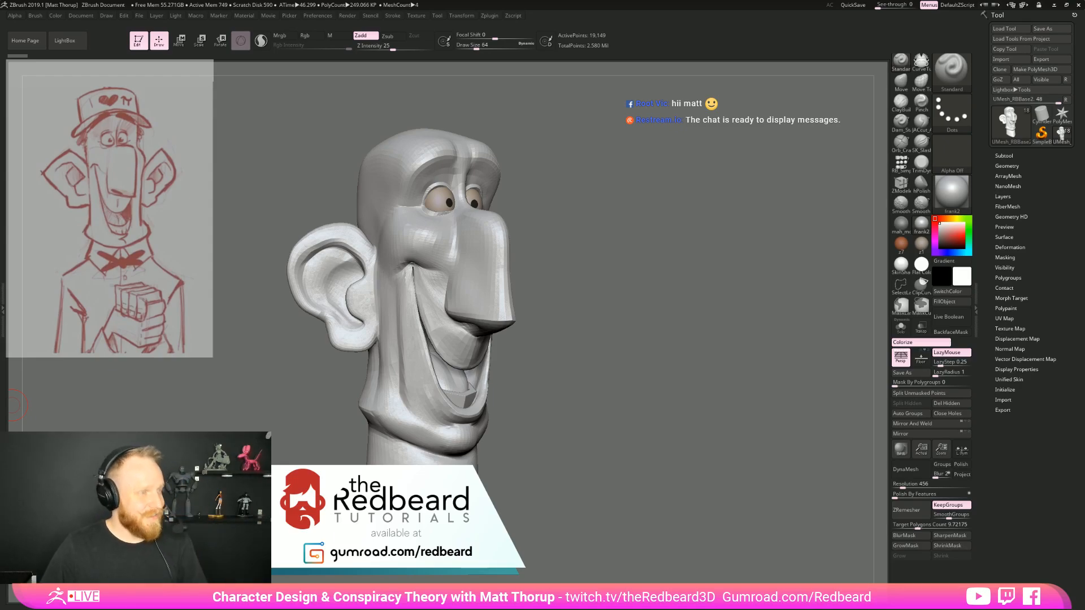
{"action": "key", "text": "alt+Tab"}
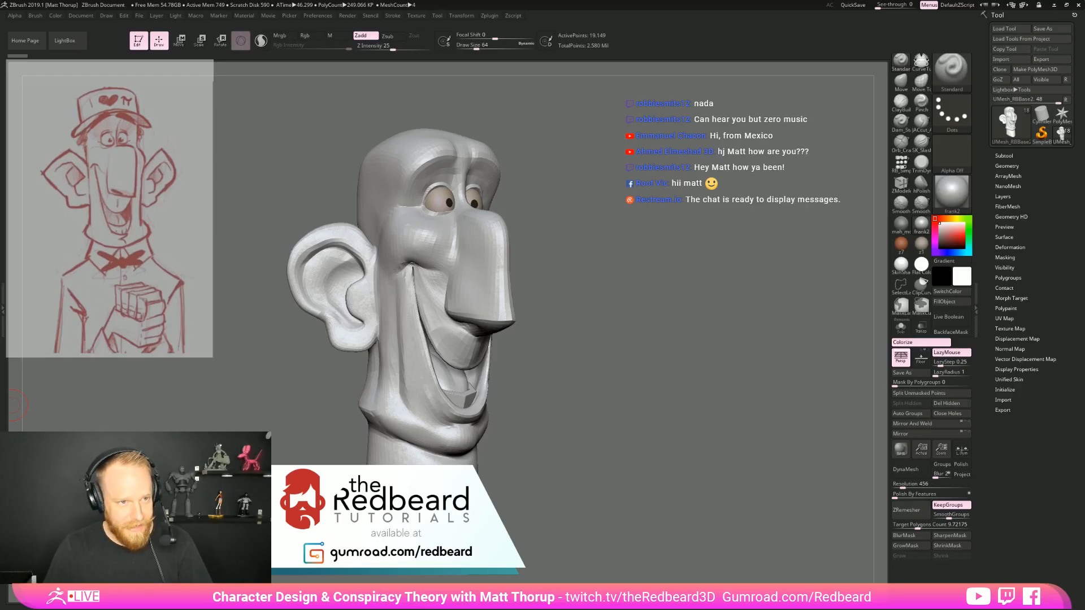
{"action": "key", "text": "alt+Tab"}
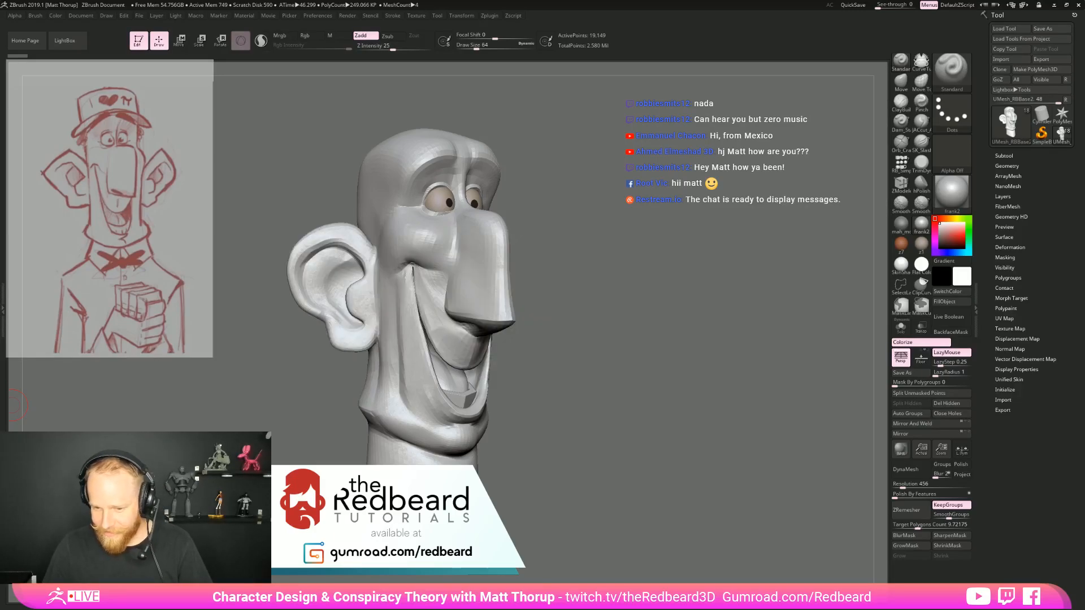
{"action": "key", "text": "alt+Tab"}
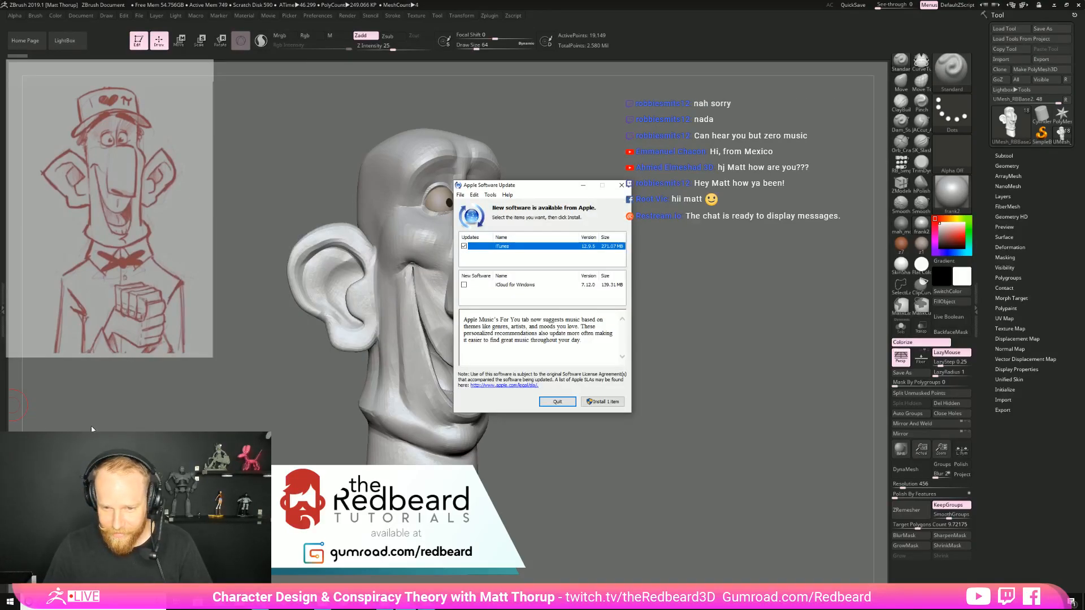
{"action": "key", "text": "alt+Tab"}
{"action": "key", "text": "alt+Tab"}
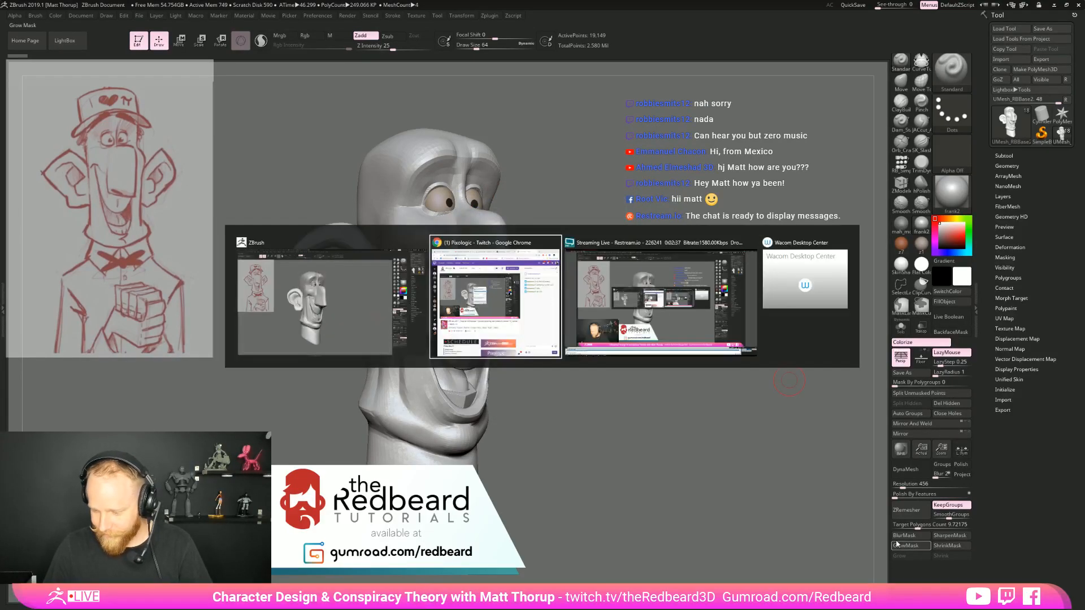
{"action": "key", "text": "alt+Tab"}
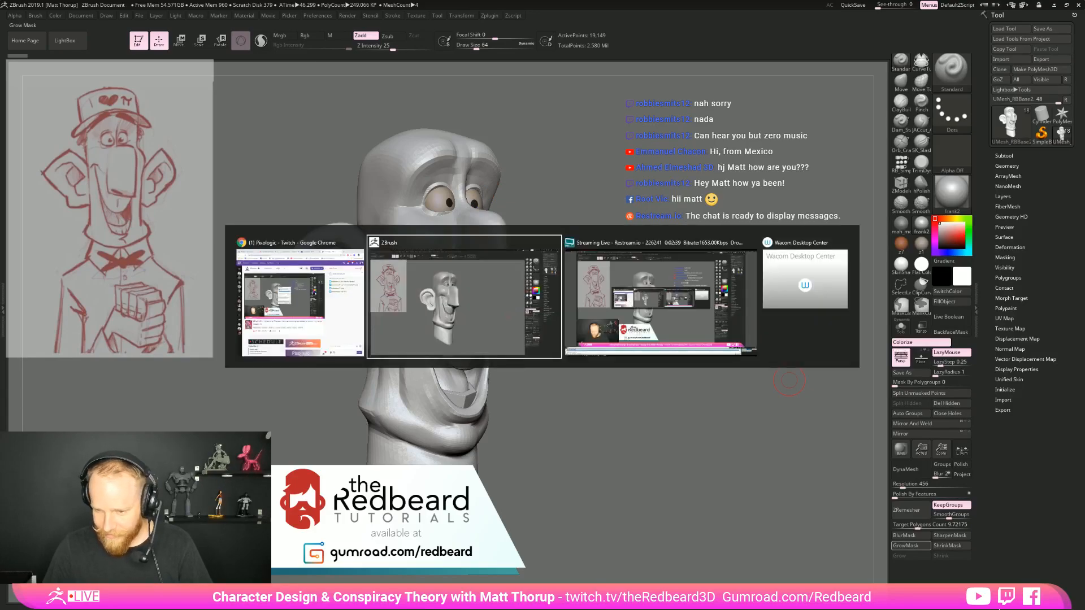
Raise the Focusrite USB audio output volume to 58
{"action": "key", "text": "super"}
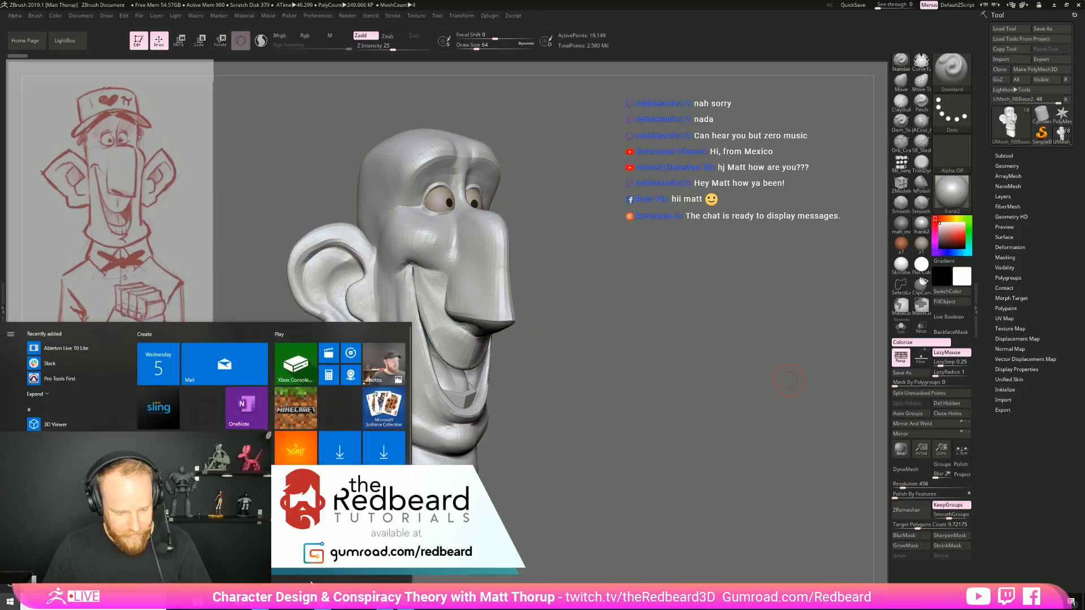
{"action": "left_click", "coordinate": [1011, 602]}
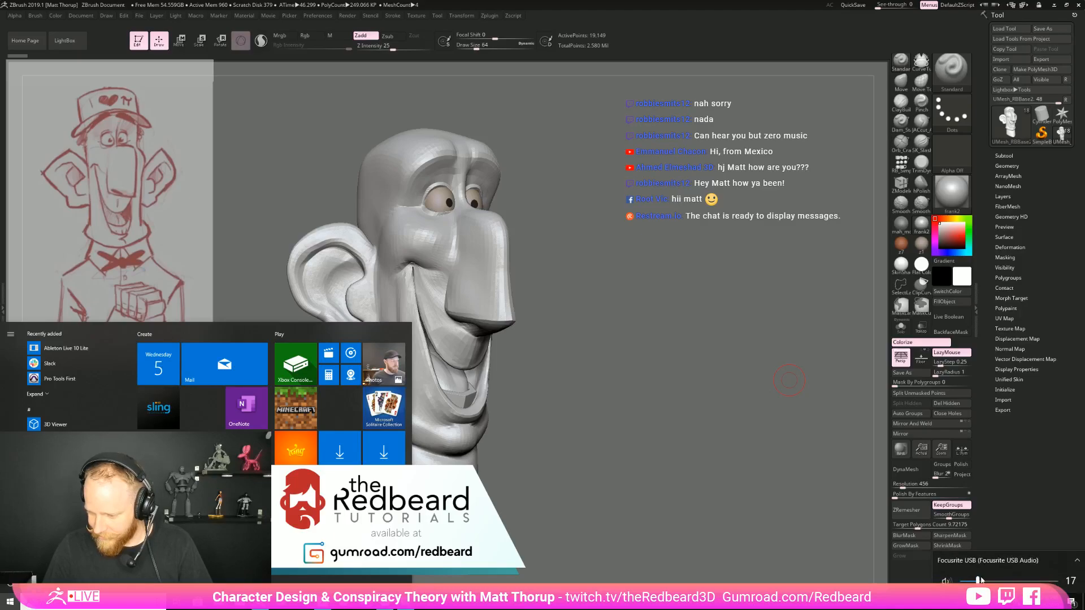
{"action": "scroll", "coordinate": [996, 580], "scroll_direction": "down", "scroll_amount": 4}
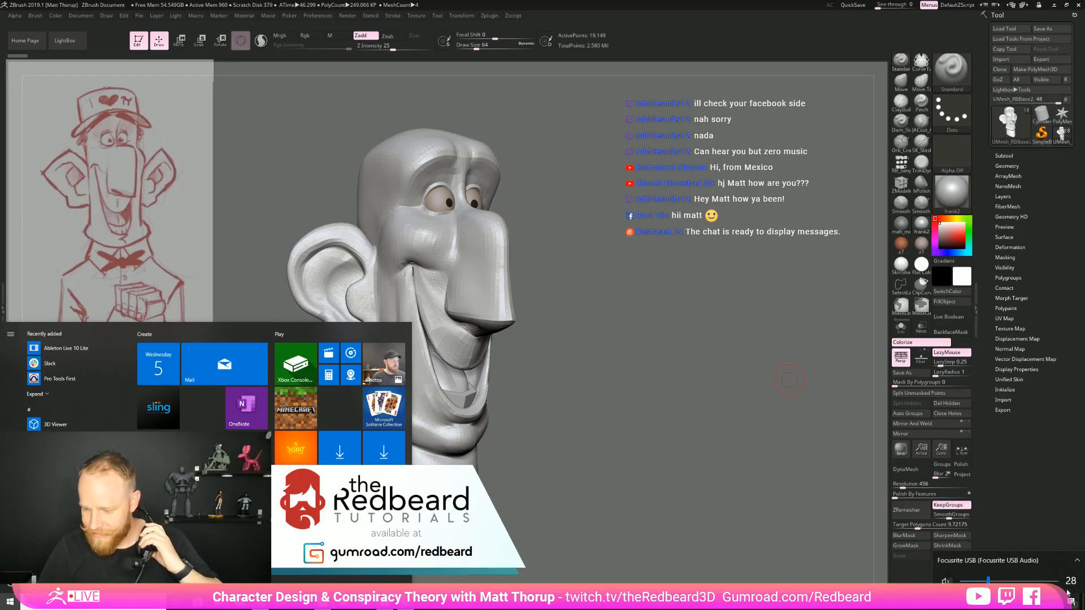
{"action": "left_click", "coordinate": [1016, 581]}
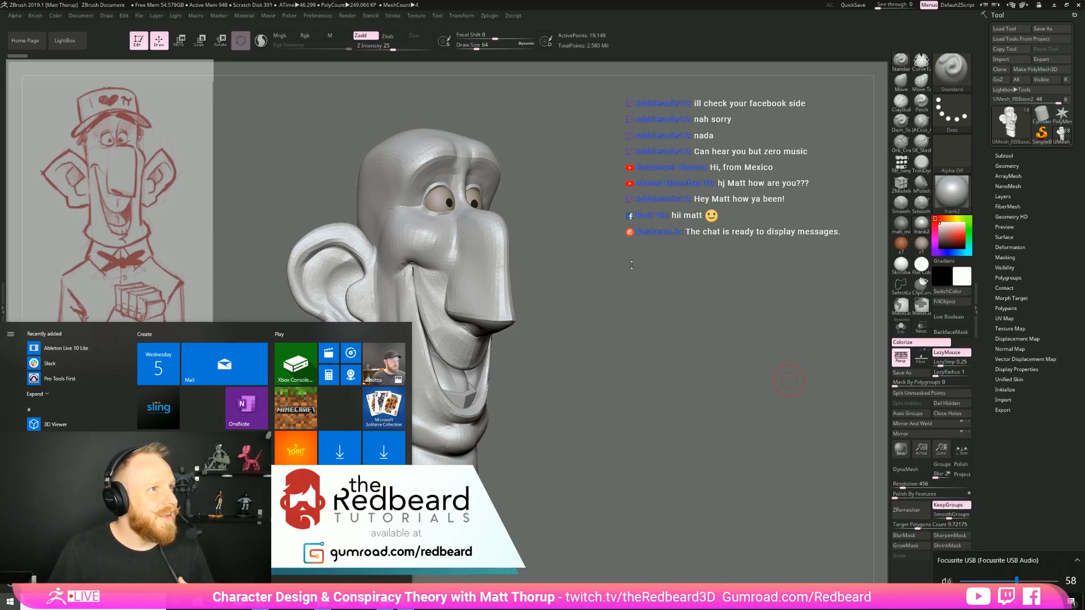
{"action": "left_click", "coordinate": [789, 381]}
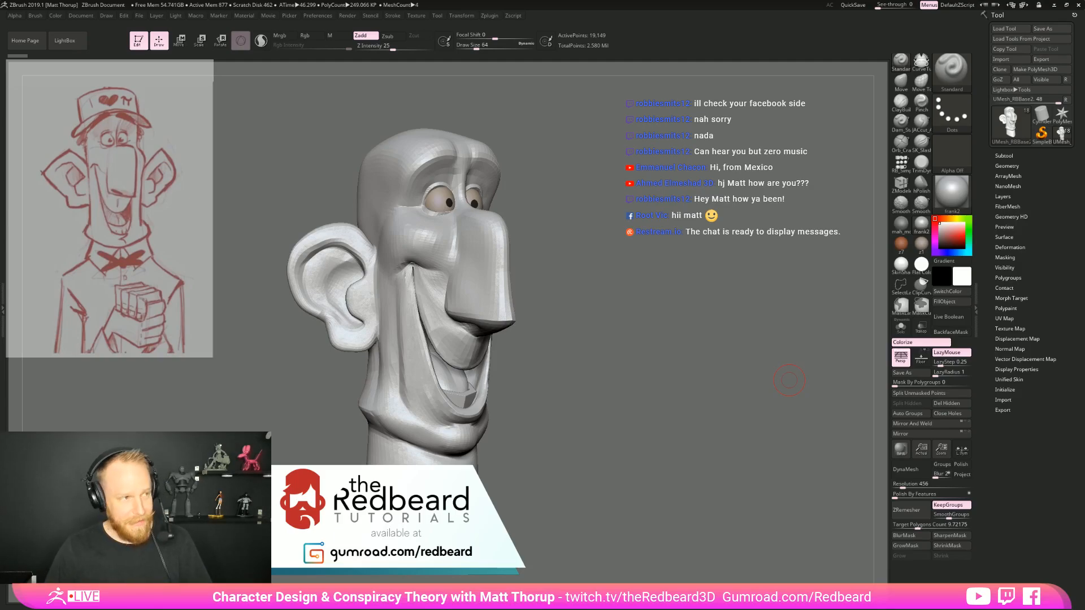
Lower the Focusrite USB audio output volume to 30
{"action": "key", "text": "super"}
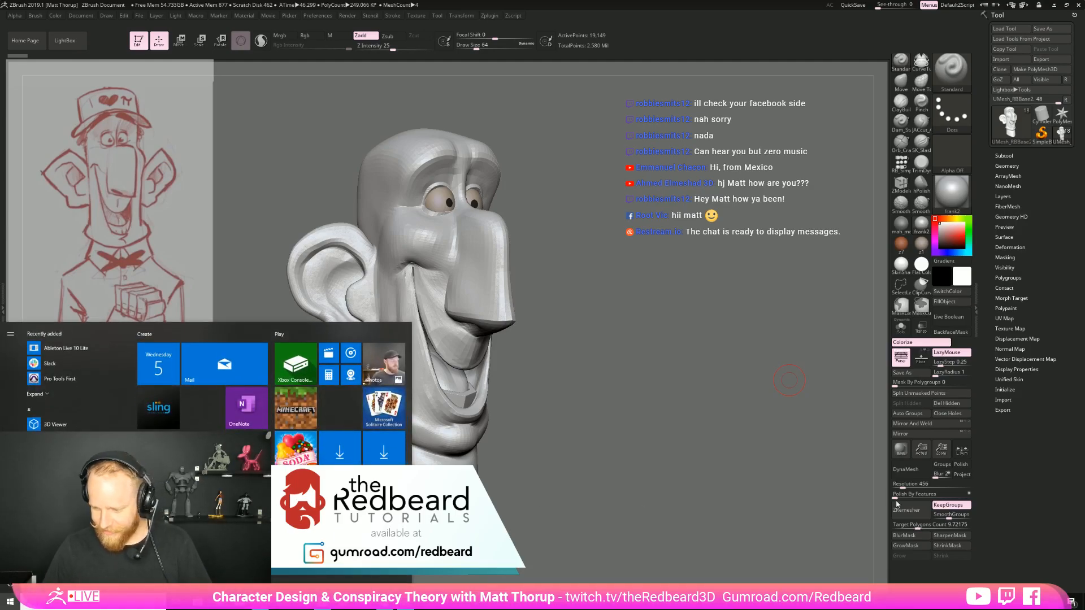
{"action": "left_click", "coordinate": [1006, 603]}
{"action": "left_click", "coordinate": [1022, 603]}
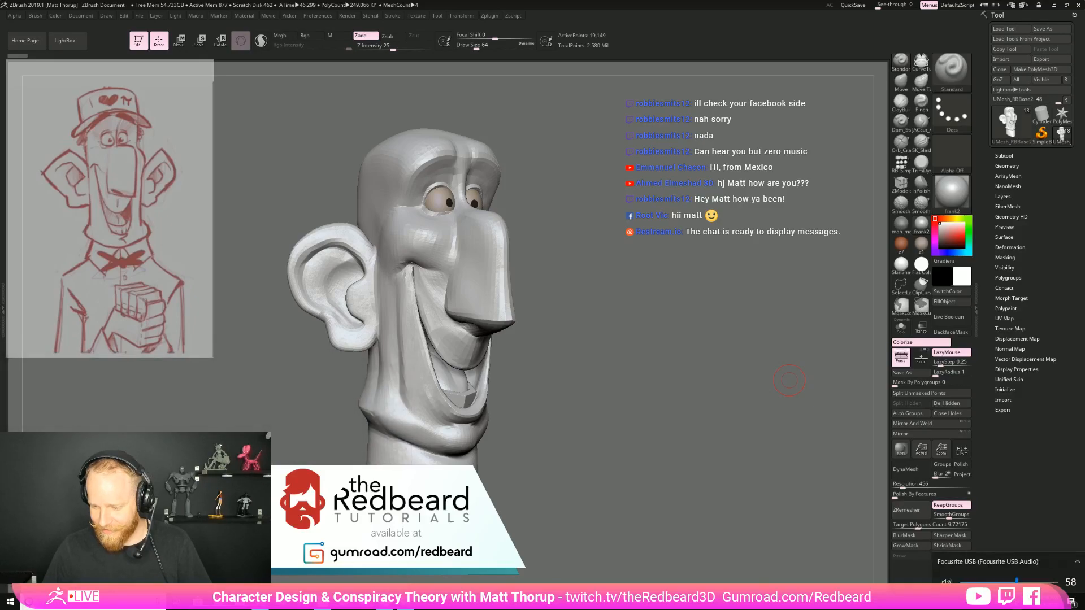
{"action": "left_click_drag", "start_coordinate": [1009, 581], "coordinate": [989, 581]}
{"action": "left_click", "coordinate": [726, 448]}
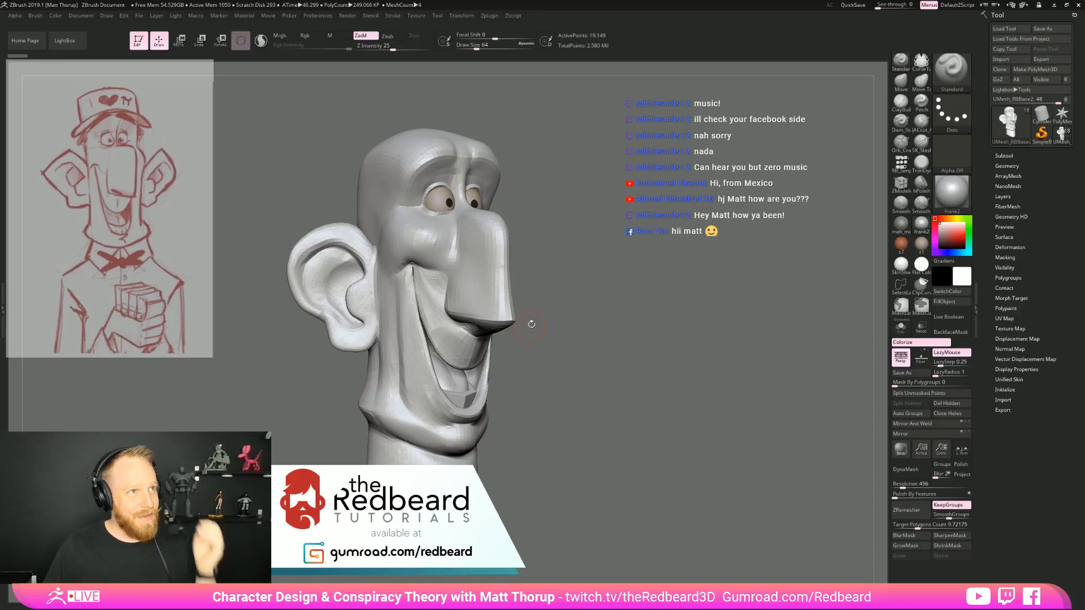
Make the character's eyes the active subtool
{"action": "left_click_drag", "start_coordinate": [672, 234], "coordinate": [13, 331]}
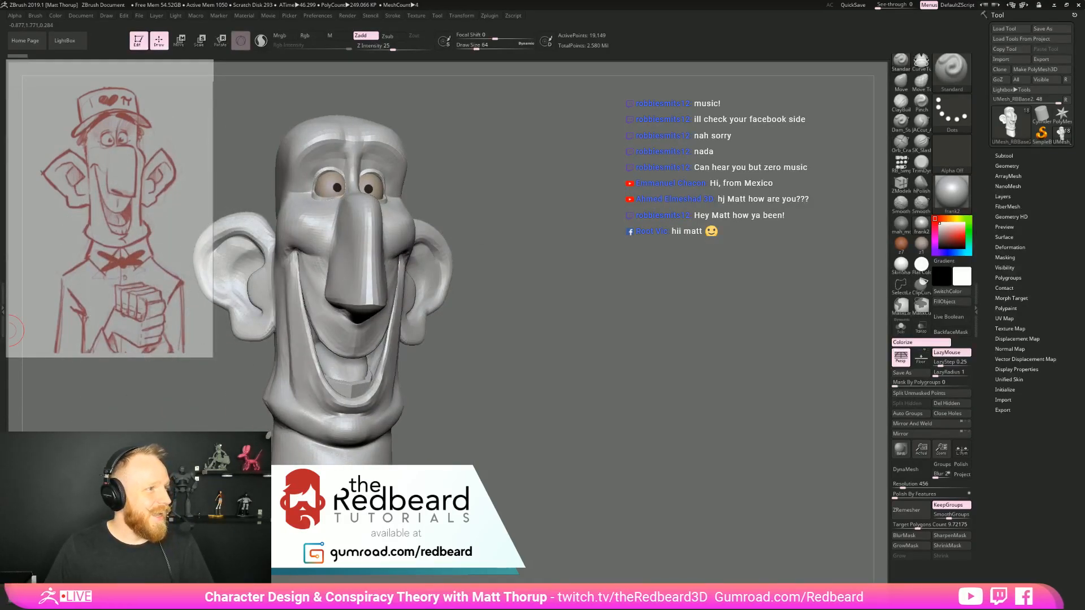
{"action": "left_click_drag", "start_coordinate": [554, 317], "coordinate": [548, 274]}
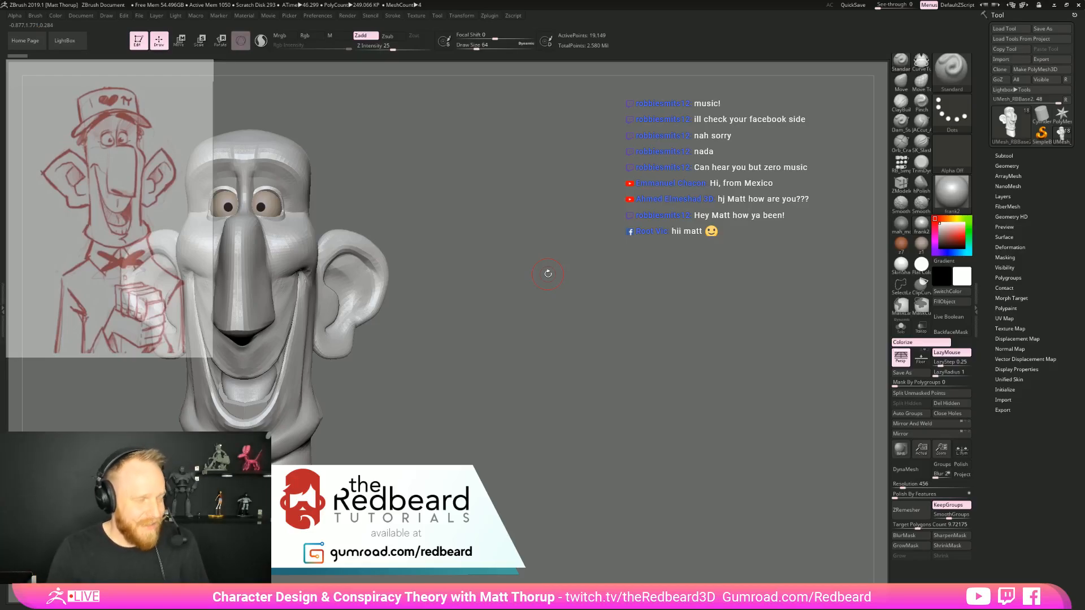
{"action": "left_click_drag", "start_coordinate": [525, 397], "coordinate": [552, 419]}
{"action": "mouse_move", "coordinate": [648, 442]}
{"action": "left_mouse_down", "text": "alt"}
{"action": "mouse_move", "coordinate": [765, 451]}
{"action": "mouse_move", "coordinate": [767, 543]}
{"action": "mouse_move", "coordinate": [749, 407]}
{"action": "left_mouse_up", "text": "alt"}
{"action": "mouse_move", "coordinate": [732, 503]}
{"action": "left_mouse_down", "text": "alt"}
{"action": "mouse_move", "coordinate": [647, 361]}
{"action": "mouse_move", "coordinate": [707, 372]}
{"action": "mouse_move", "coordinate": [666, 405]}
{"action": "mouse_move", "coordinate": [687, 452]}
{"action": "mouse_move", "coordinate": [691, 509]}
{"action": "left_mouse_up", "text": "alt"}
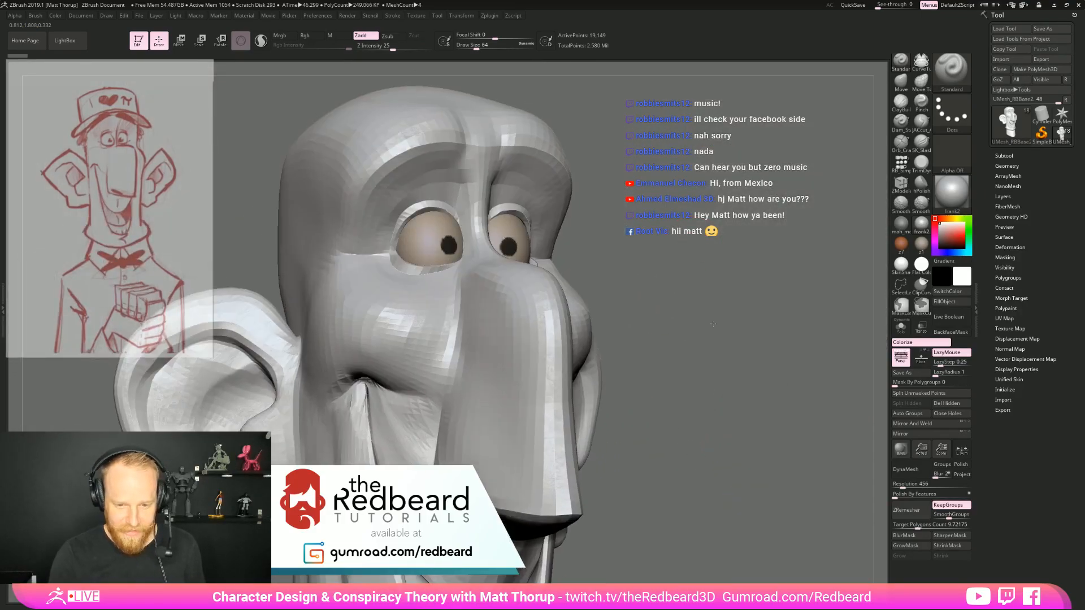
{"action": "left_click_drag", "start_coordinate": [673, 418], "coordinate": [687, 520], "text": "alt"}
{"action": "left_click", "coordinate": [497, 390], "text": "alt"}
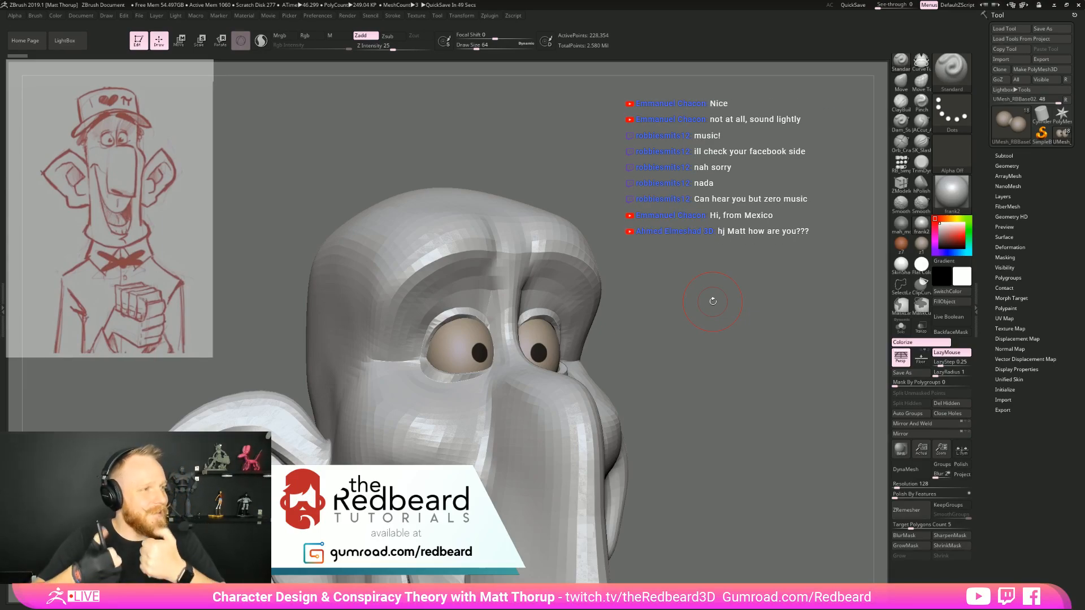
Adjust the upper edge of the near eye with the Move brush at draw size 71
{"action": "mouse_move", "coordinate": [712, 301]}
{"action": "left_mouse_down"}
{"action": "mouse_move", "coordinate": [707, 351]}
{"action": "mouse_move", "coordinate": [755, 328]}
{"action": "left_mouse_up"}
{"action": "key", "text": "b"}
{"action": "key", "text": "m"}
{"action": "key", "text": "v"}
{"action": "key", "text": "bracketright"}
{"action": "mouse_move", "coordinate": [428, 293]}
{"action": "left_mouse_down"}
{"action": "mouse_move", "coordinate": [433, 285]}
{"action": "mouse_move", "coordinate": [419, 298]}
{"action": "mouse_move", "coordinate": [425, 323]}
{"action": "left_mouse_up"}
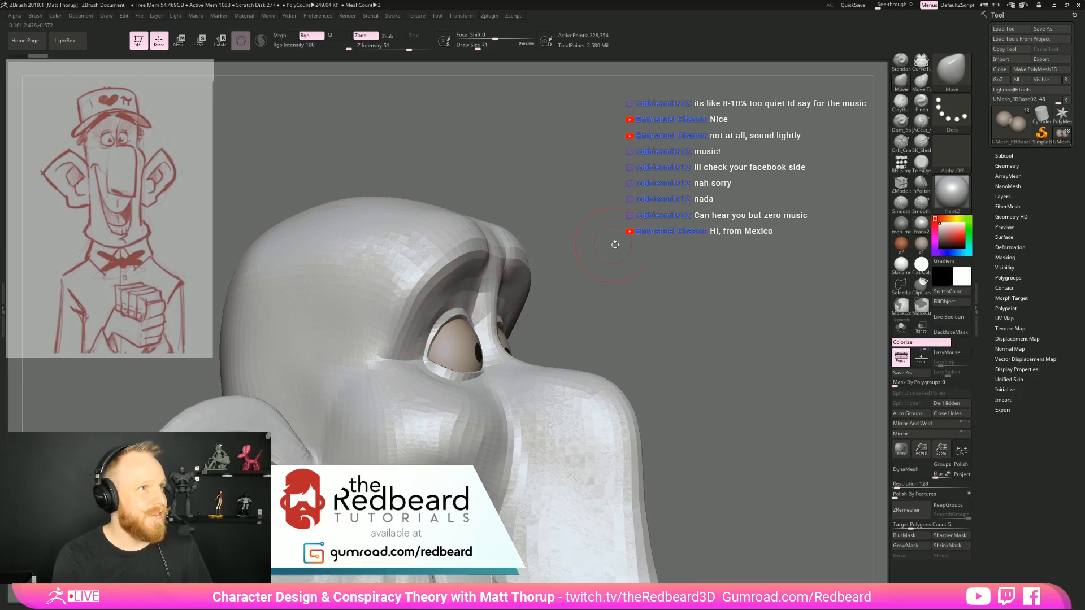
{"action": "left_click_drag", "start_coordinate": [620, 245], "coordinate": [607, 243]}
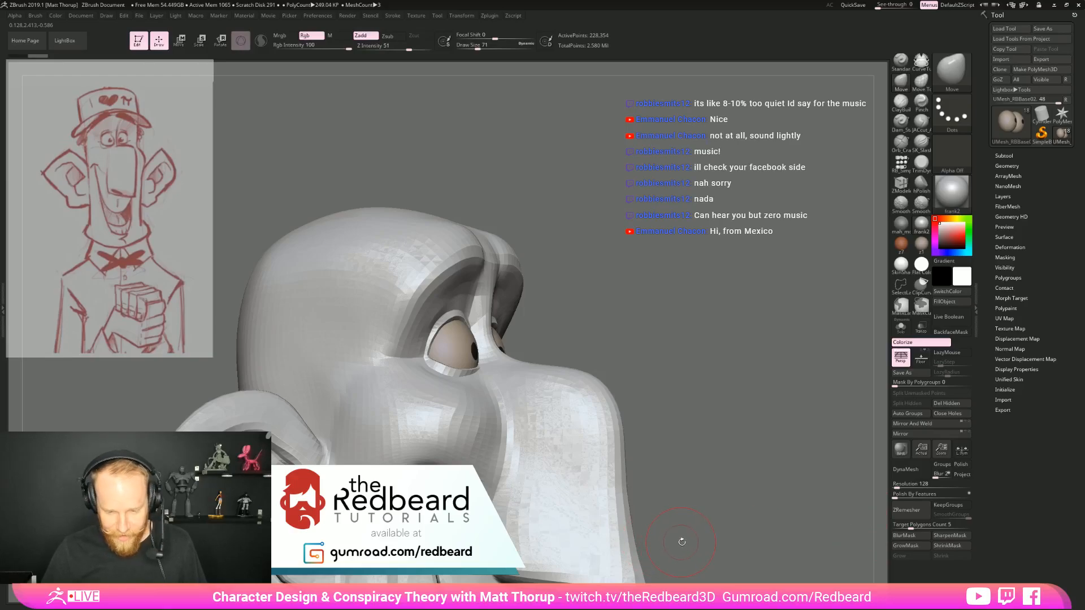
Reduce the Focusrite USB audio output volume to 13
{"action": "key", "text": "super"}
{"action": "left_click", "coordinate": [1010, 602]}
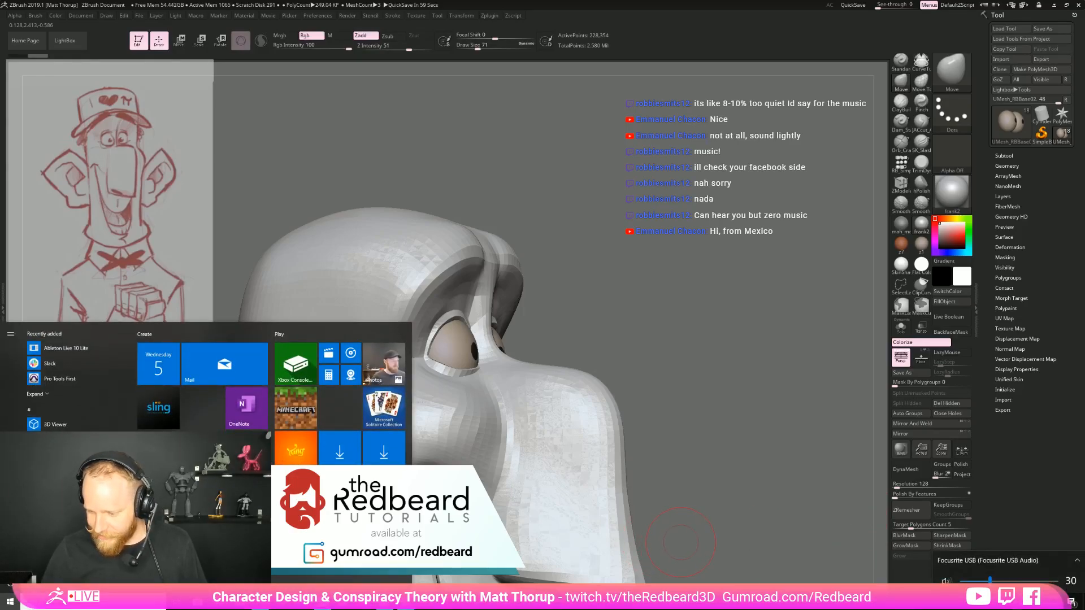
{"action": "left_click_drag", "start_coordinate": [990, 581], "coordinate": [974, 581]}
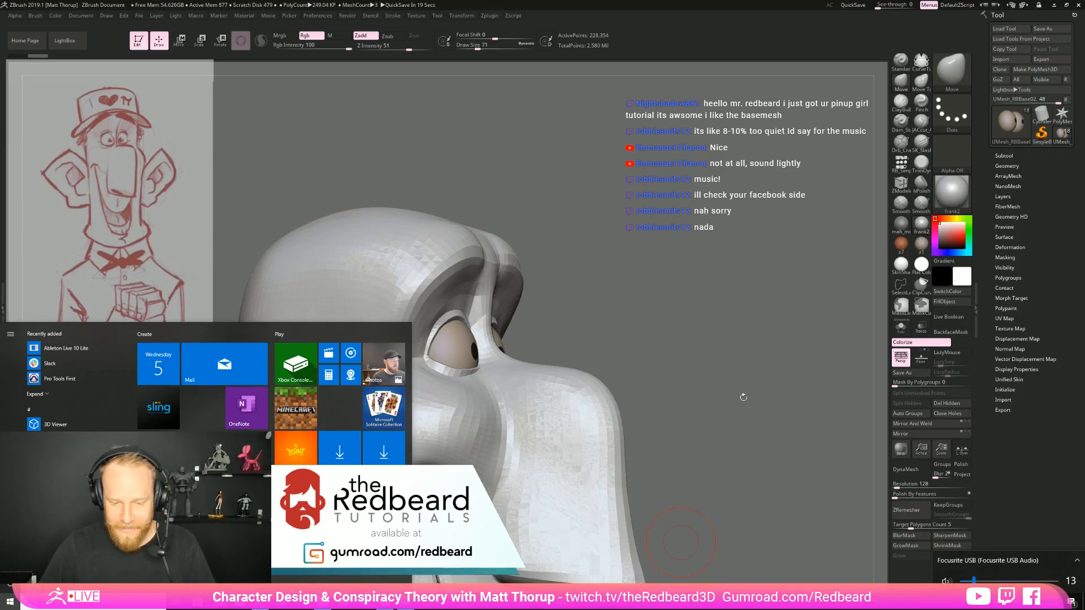
{"action": "left_click", "coordinate": [726, 362]}
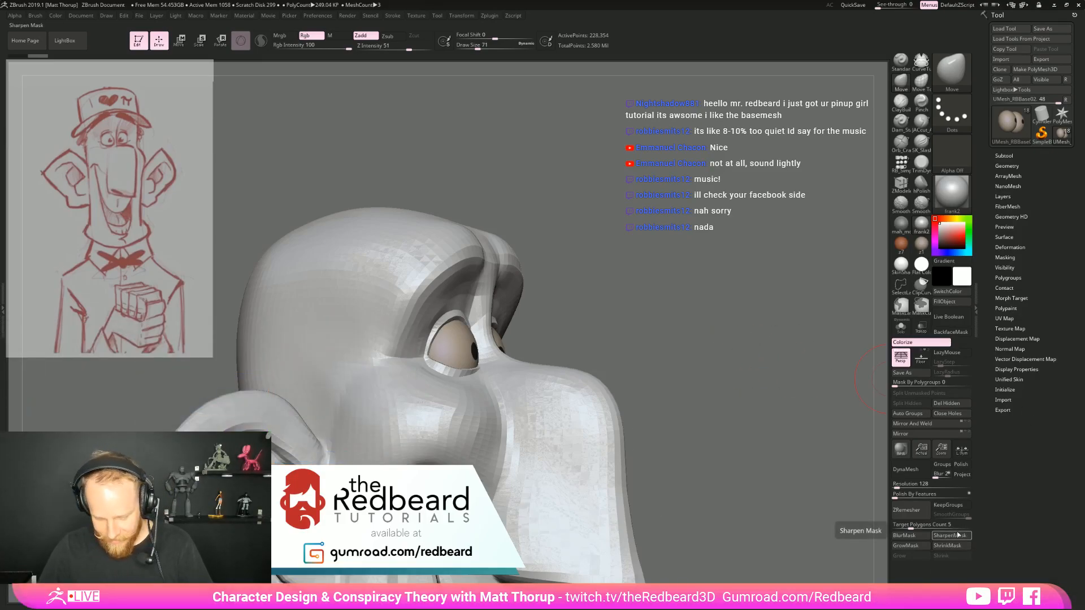
{"action": "key", "text": "super"}
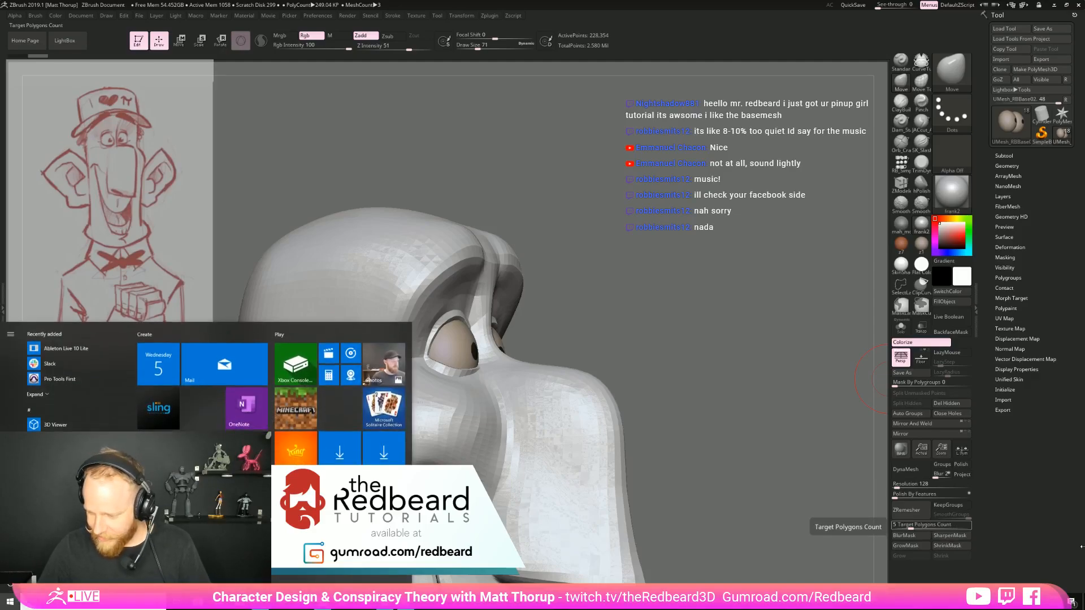
{"action": "left_click", "coordinate": [999, 603]}
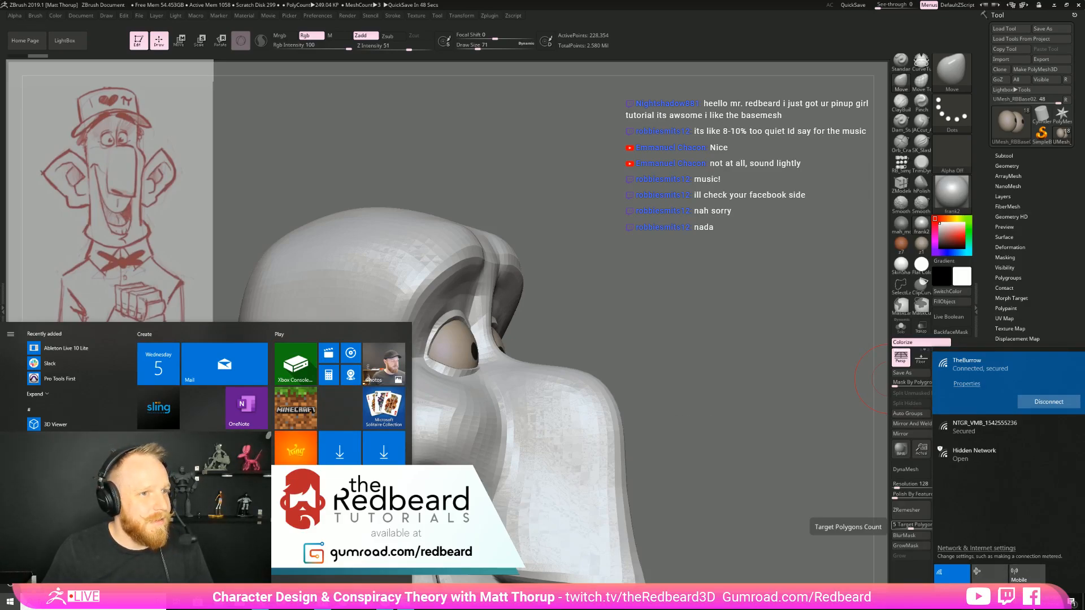
{"action": "left_click", "coordinate": [1025, 602]}
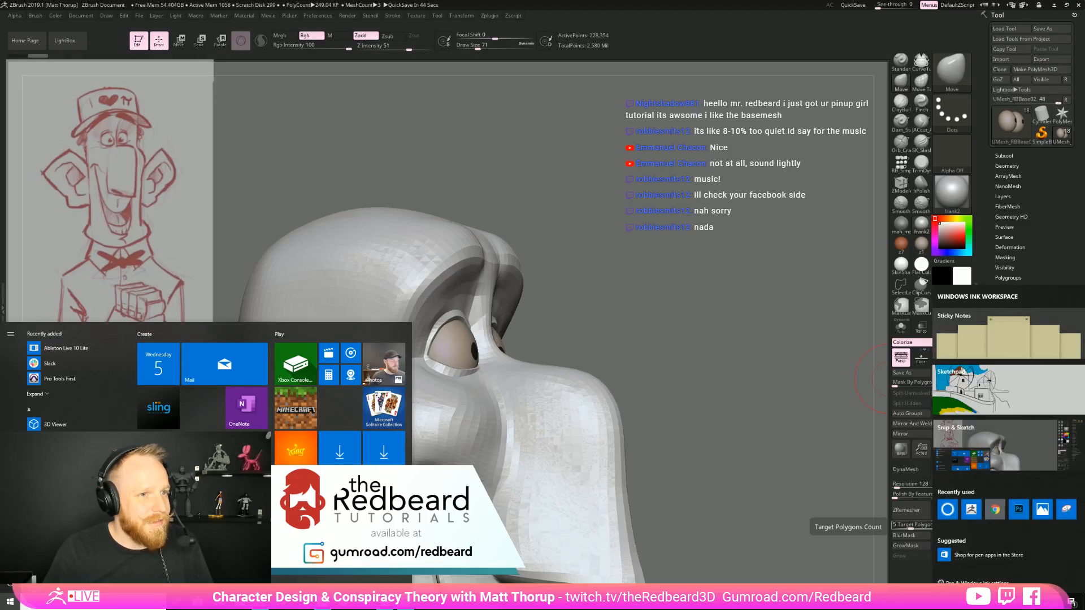
{"action": "left_click", "coordinate": [768, 492]}
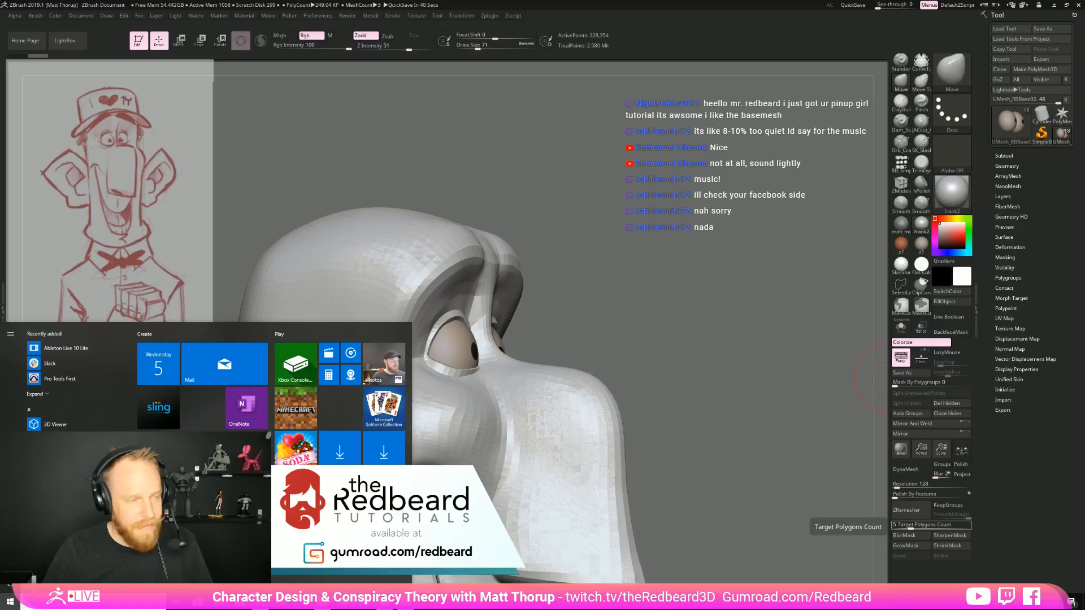
{"action": "left_click", "coordinate": [624, 233]}
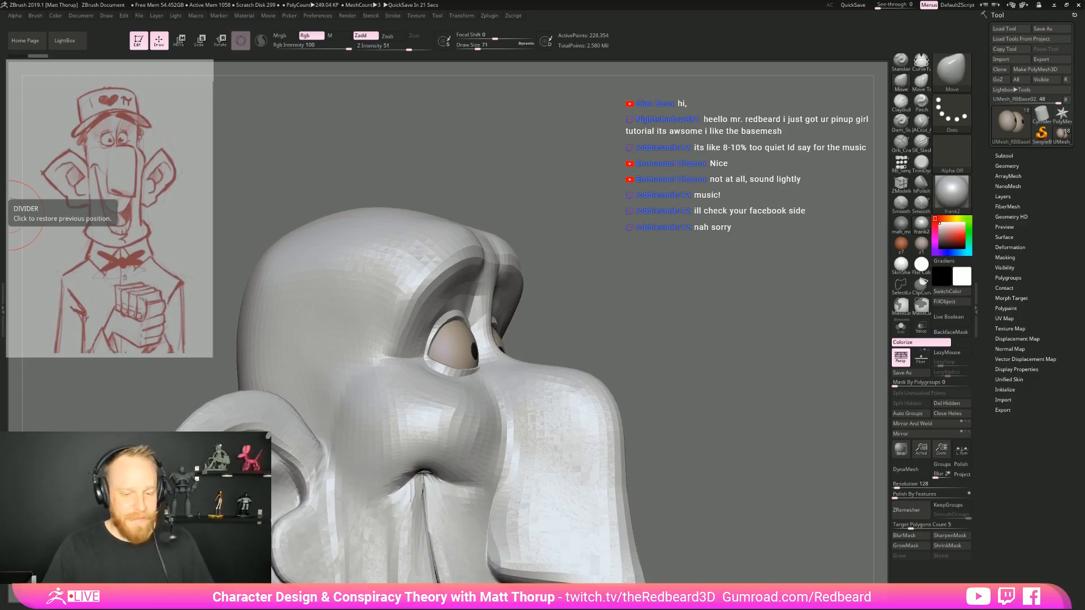
Enlarge the Move brush to draw size 94 and make the head mesh the active subtool at the mouth corner
{"action": "left_click_drag", "start_coordinate": [706, 298], "coordinate": [627, 364]}
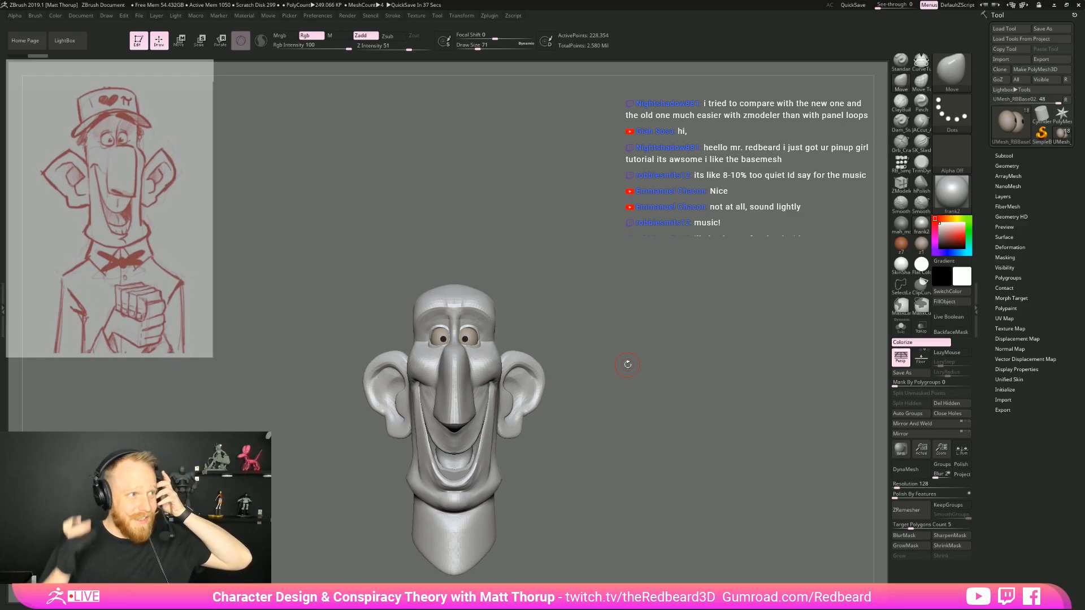
{"action": "left_click_drag", "start_coordinate": [675, 370], "coordinate": [640, 229]}
{"action": "left_click_drag", "start_coordinate": [690, 369], "coordinate": [608, 402]}
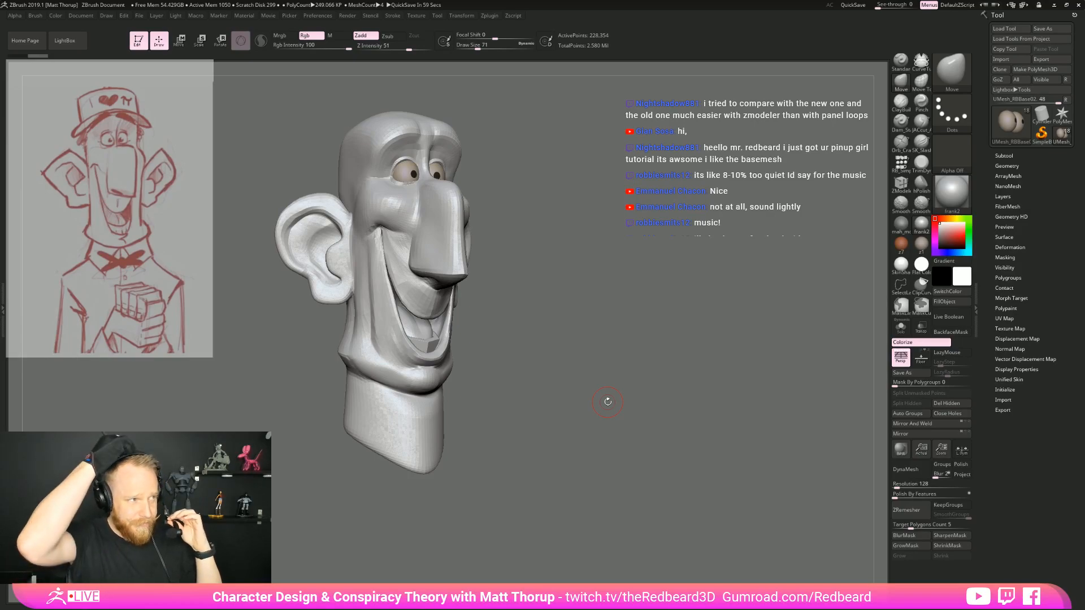
{"action": "mouse_move", "coordinate": [613, 343]}
{"action": "left_mouse_down"}
{"action": "mouse_move", "coordinate": [627, 343]}
{"action": "mouse_move", "coordinate": [586, 347]}
{"action": "mouse_move", "coordinate": [633, 342]}
{"action": "mouse_move", "coordinate": [693, 369]}
{"action": "left_mouse_up"}
{"action": "key", "text": "bracketright"}
{"action": "key", "text": "bracketright"}
{"action": "left_click_drag", "start_coordinate": [427, 307], "coordinate": [428, 297]}
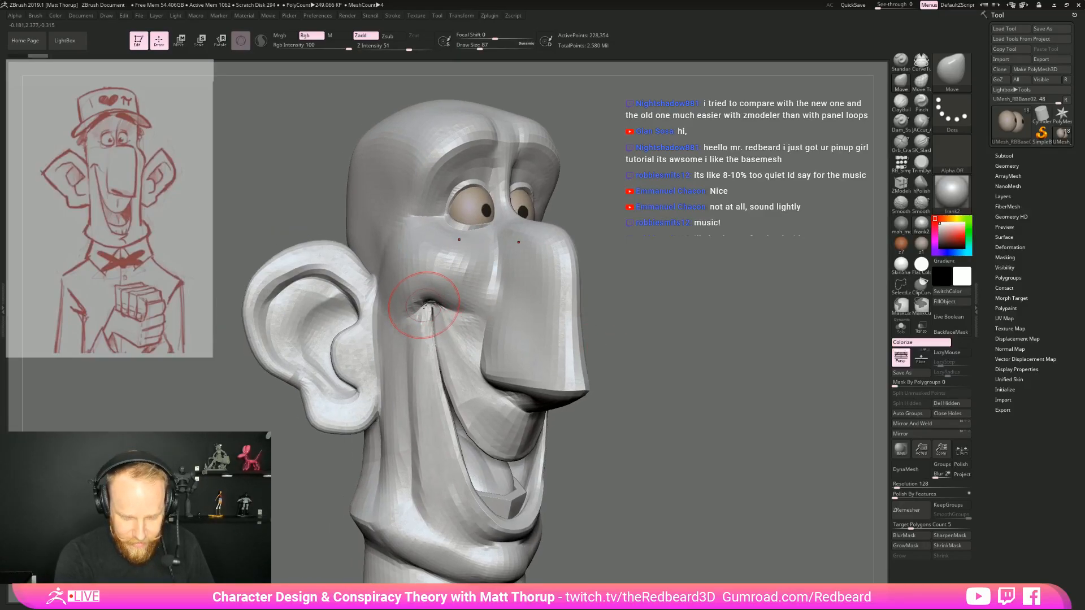
{"action": "key", "text": "bracketright"}
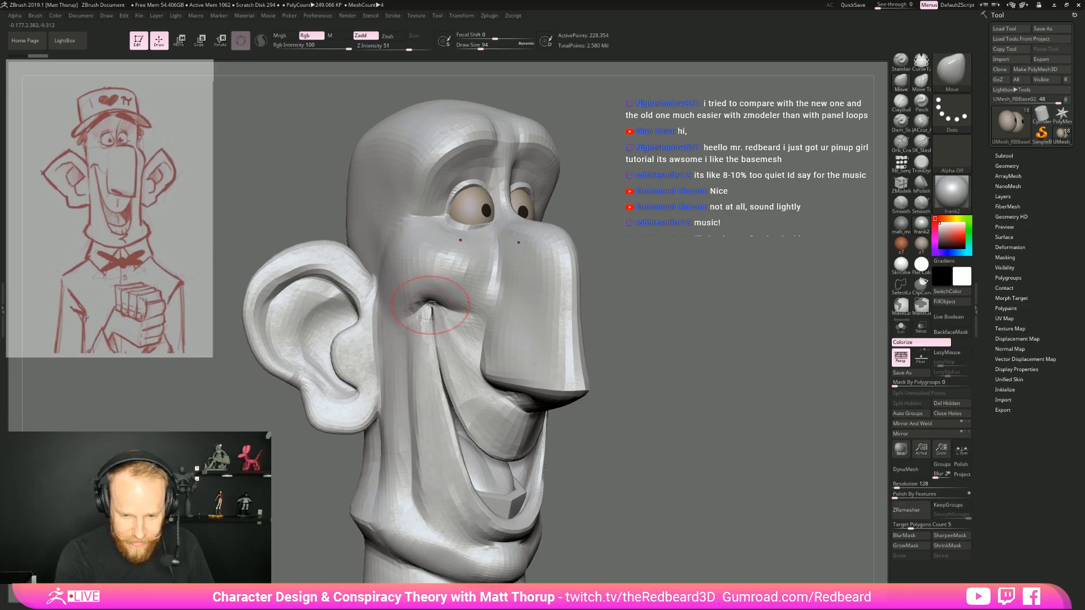
{"action": "left_click", "coordinate": [428, 310], "text": "alt"}
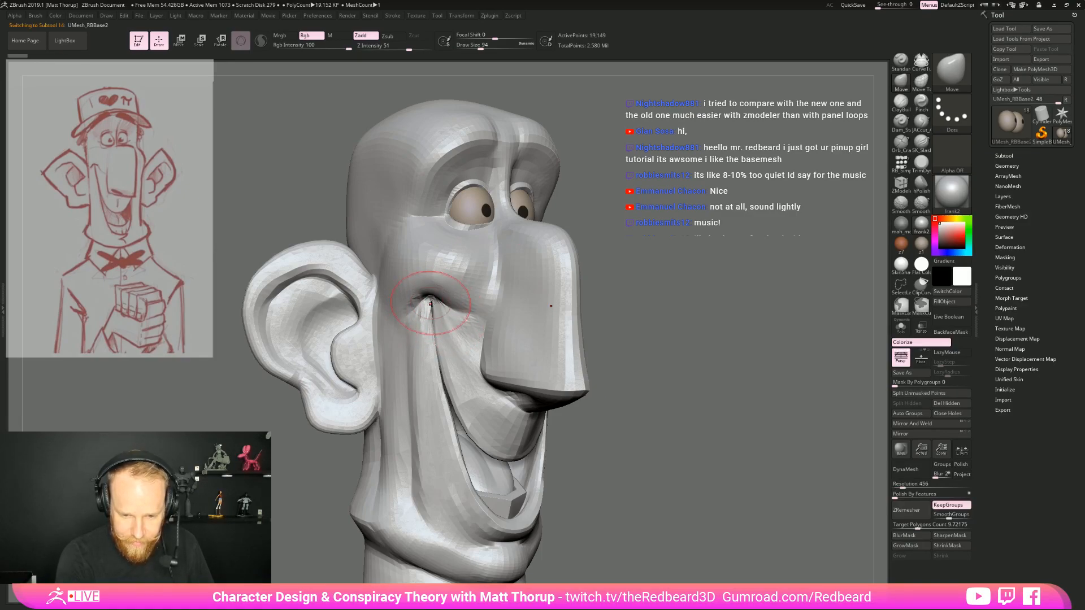
Nudge the upper lip just below the nose with the Move brush at draw size 90, working from the front
{"action": "left_click_drag", "start_coordinate": [669, 266], "coordinate": [596, 263]}
{"action": "left_click_drag", "start_coordinate": [747, 234], "coordinate": [751, 267], "text": "alt"}
{"action": "key", "text": "s"}
{"action": "key", "text": "s"}
{"action": "left_click_drag", "start_coordinate": [595, 344], "coordinate": [598, 344]}
{"action": "left_click_drag", "start_coordinate": [603, 346], "coordinate": [597, 344]}
Isolate the head's lower lip and jaw polygroup with PolyFrame shown, and reduce the brush to draw size 35
{"action": "key", "text": "s"}
{"action": "left_click_drag", "start_coordinate": [571, 424], "coordinate": [569, 425]}
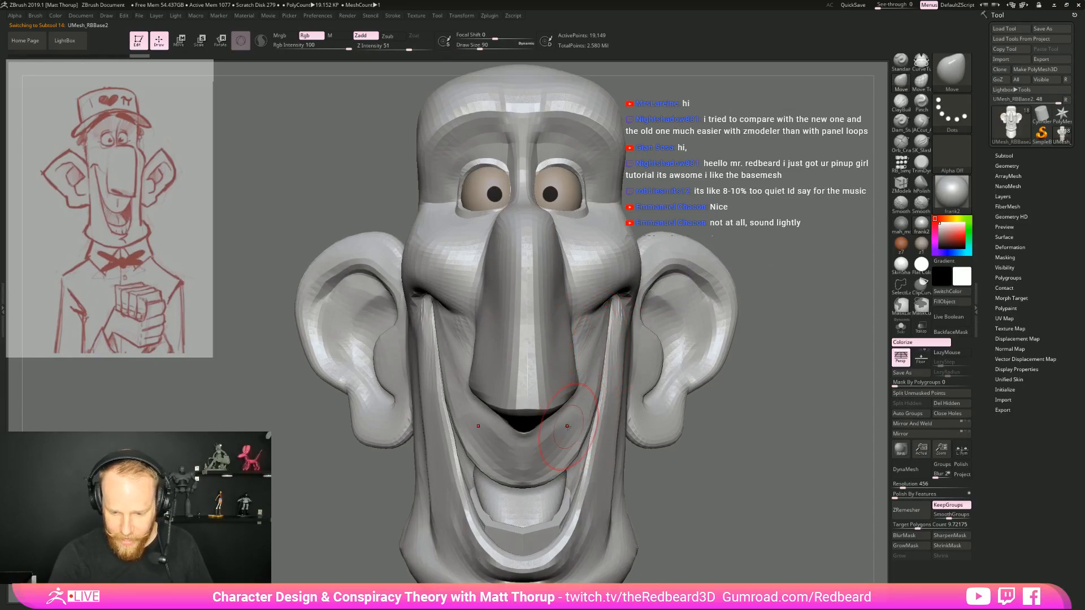
{"action": "mouse_move", "coordinate": [755, 459]}
{"action": "left_mouse_down", "text": "alt"}
{"action": "mouse_move", "coordinate": [672, 428]}
{"action": "mouse_move", "coordinate": [680, 416]}
{"action": "left_mouse_up", "text": "alt"}
{"action": "key", "text": "shift+f"}
{"action": "left_click_drag", "start_coordinate": [671, 456], "coordinate": [713, 409], "text": "alt"}
{"action": "left_click", "coordinate": [505, 445], "text": "ctrl+shift"}
{"action": "mouse_move", "coordinate": [714, 410]}
{"action": "left_mouse_down", "text": "alt"}
{"action": "mouse_move", "coordinate": [731, 400]}
{"action": "mouse_move", "coordinate": [667, 430]}
{"action": "left_mouse_up", "text": "alt"}
{"action": "key", "text": "s"}
{"action": "left_click_drag", "start_coordinate": [550, 439], "coordinate": [535, 449]}
{"action": "key", "text": "s"}
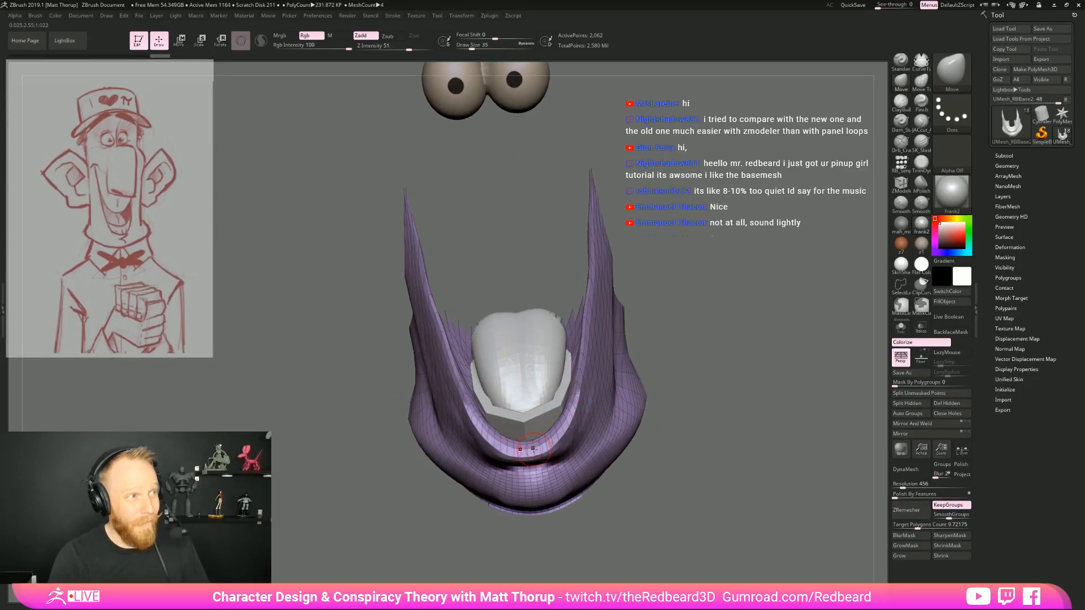
{"action": "key", "text": "ctrl"}
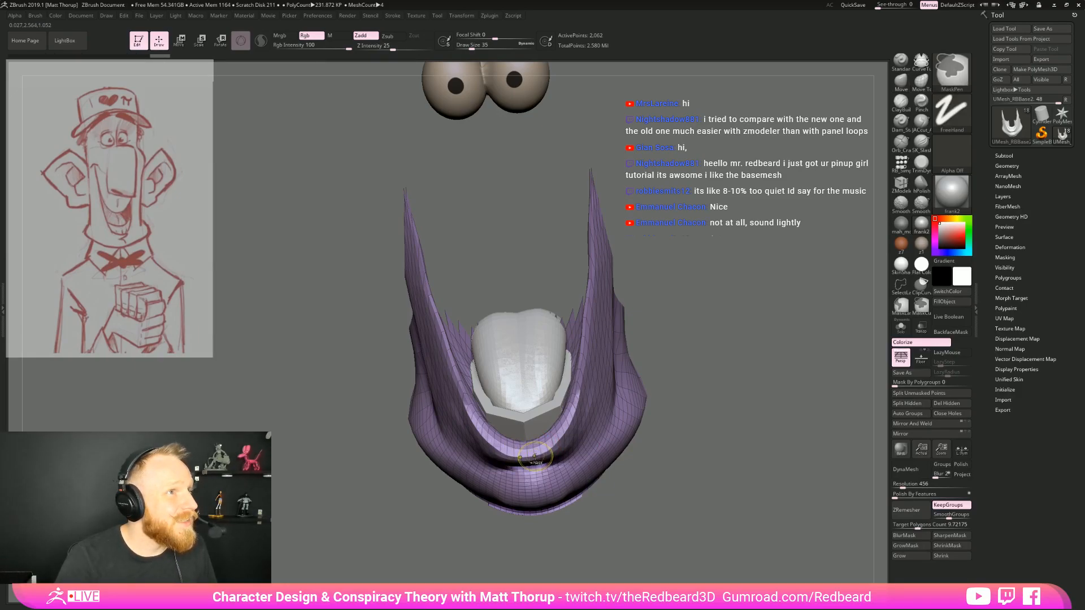
Mask the inner rim of the isolated lower lip up to the mouth corner, hide PolyFrame and switch to the reddish-brown material
{"action": "mouse_move", "coordinate": [521, 457]}
{"action": "left_mouse_down", "text": "ctrl"}
{"action": "mouse_move", "coordinate": [560, 428]}
{"action": "mouse_move", "coordinate": [587, 297]}
{"action": "left_mouse_up", "text": "ctrl"}
{"action": "left_click_drag", "start_coordinate": [581, 379], "coordinate": [593, 277], "text": "ctrl"}
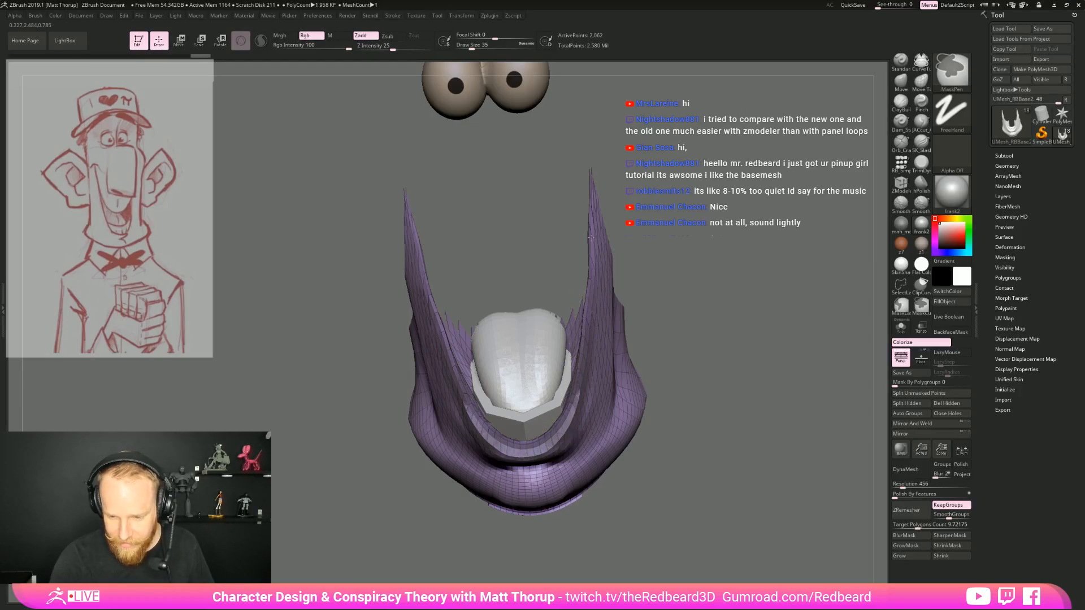
{"action": "mouse_move", "coordinate": [641, 306]}
{"action": "left_mouse_down"}
{"action": "mouse_move", "coordinate": [687, 308]}
{"action": "mouse_move", "coordinate": [690, 327]}
{"action": "mouse_move", "coordinate": [689, 317]}
{"action": "left_mouse_up"}
{"action": "key", "text": "shift+f"}
{"action": "left_click", "coordinate": [901, 245]}
Extend the mask along the lower lip's inner rim up to the tips, with the brush at draw size 29
{"action": "mouse_move", "coordinate": [666, 359]}
{"action": "left_mouse_down"}
{"action": "mouse_move", "coordinate": [617, 361]}
{"action": "mouse_move", "coordinate": [626, 193]}
{"action": "left_mouse_up"}
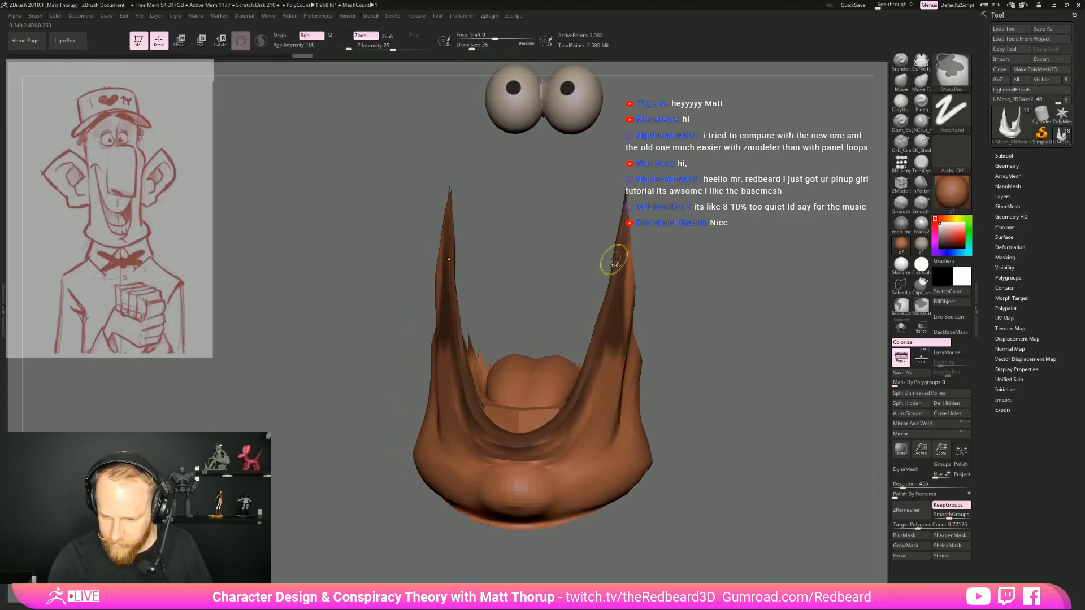
{"action": "left_click_drag", "start_coordinate": [695, 261], "coordinate": [705, 277], "text": "ctrl"}
{"action": "key", "text": "s"}
{"action": "mouse_move", "coordinate": [614, 284]}
{"action": "left_mouse_down"}
{"action": "mouse_move", "coordinate": [625, 208]}
{"action": "mouse_move", "coordinate": [593, 353]}
{"action": "mouse_move", "coordinate": [599, 324]}
{"action": "left_mouse_up"}
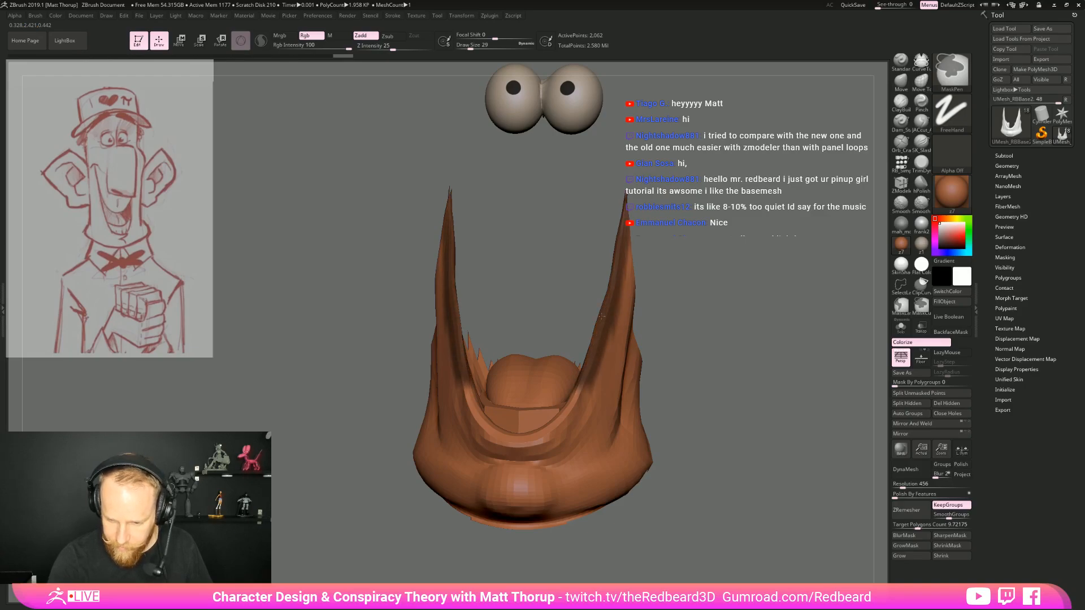
{"action": "mouse_move", "coordinate": [584, 376]}
{"action": "left_mouse_down", "text": "ctrl"}
{"action": "mouse_move", "coordinate": [542, 434]}
{"action": "mouse_move", "coordinate": [518, 440]}
{"action": "left_mouse_up", "text": "ctrl"}
Turn the masked lip rim into its own polygroup and bring the whole head back into view
{"action": "mouse_move", "coordinate": [662, 367]}
{"action": "left_mouse_down"}
{"action": "mouse_move", "coordinate": [685, 389]}
{"action": "mouse_move", "coordinate": [722, 383]}
{"action": "left_mouse_up"}
{"action": "left_click_drag", "start_coordinate": [729, 339], "coordinate": [612, 265]}
{"action": "left_click", "coordinate": [707, 255], "text": "ctrl+shift"}
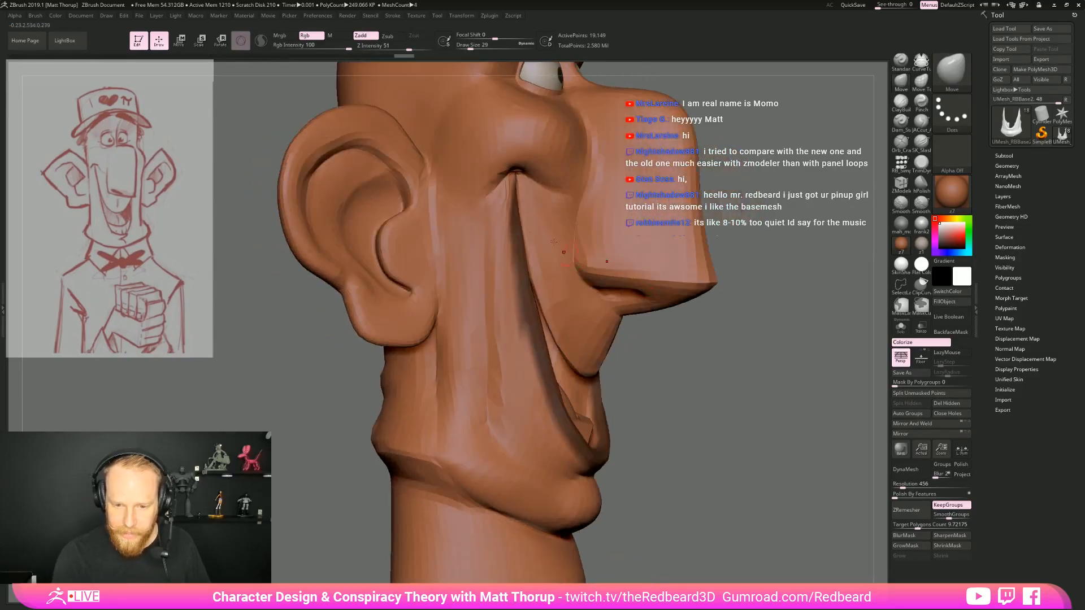
{"action": "left_click_drag", "start_coordinate": [748, 375], "coordinate": [732, 361]}
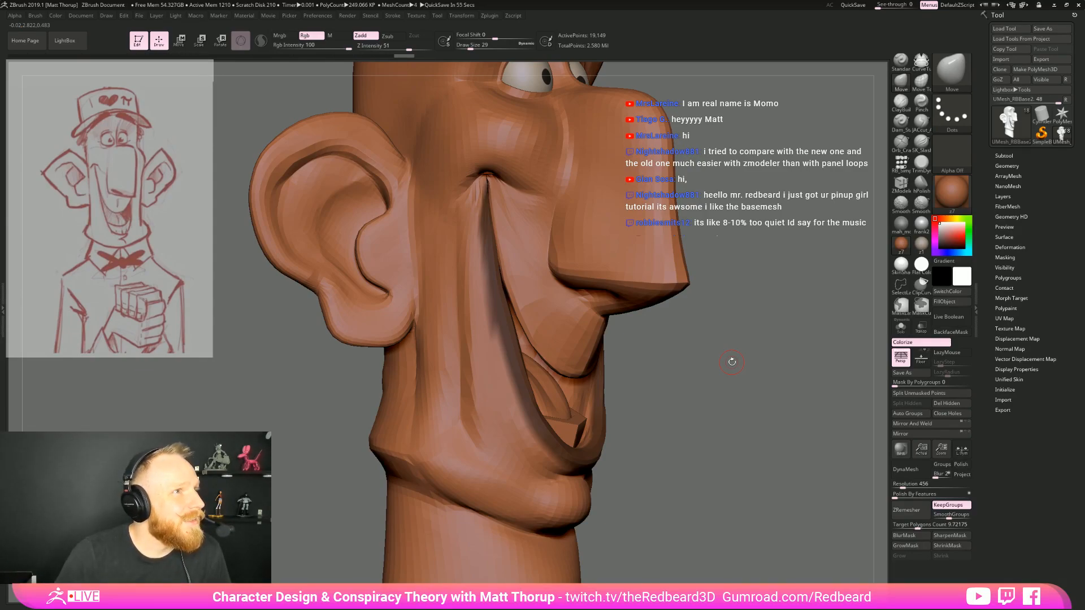
{"action": "left_click_drag", "start_coordinate": [732, 362], "coordinate": [753, 305]}
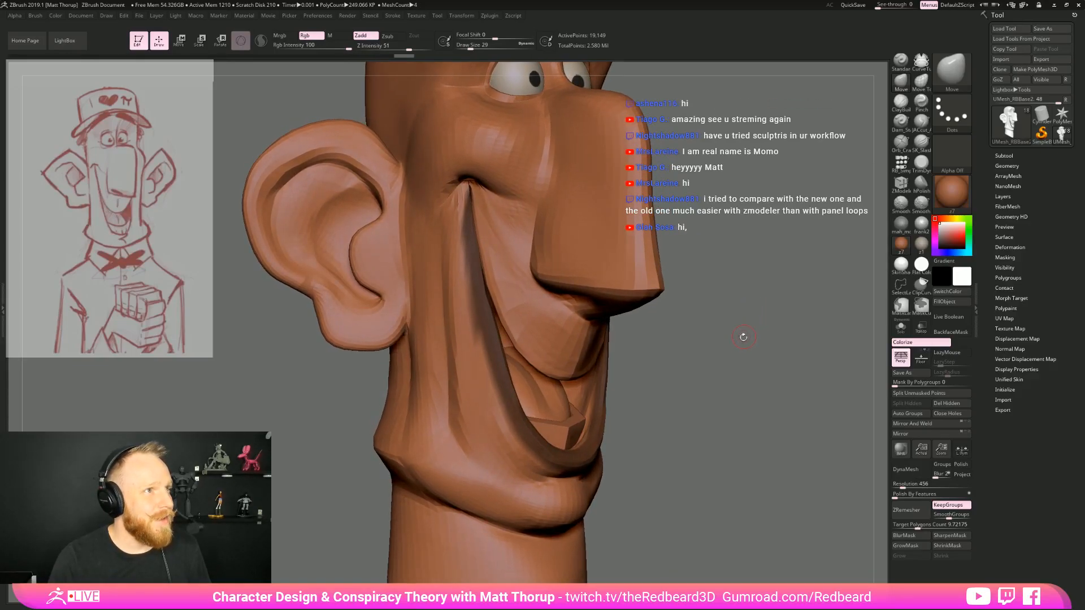
{"action": "left_click_drag", "start_coordinate": [743, 351], "coordinate": [673, 382]}
Show PolyFrame on the head and isolate the lower lip's rim polygroup
{"action": "key", "text": "shift+f"}
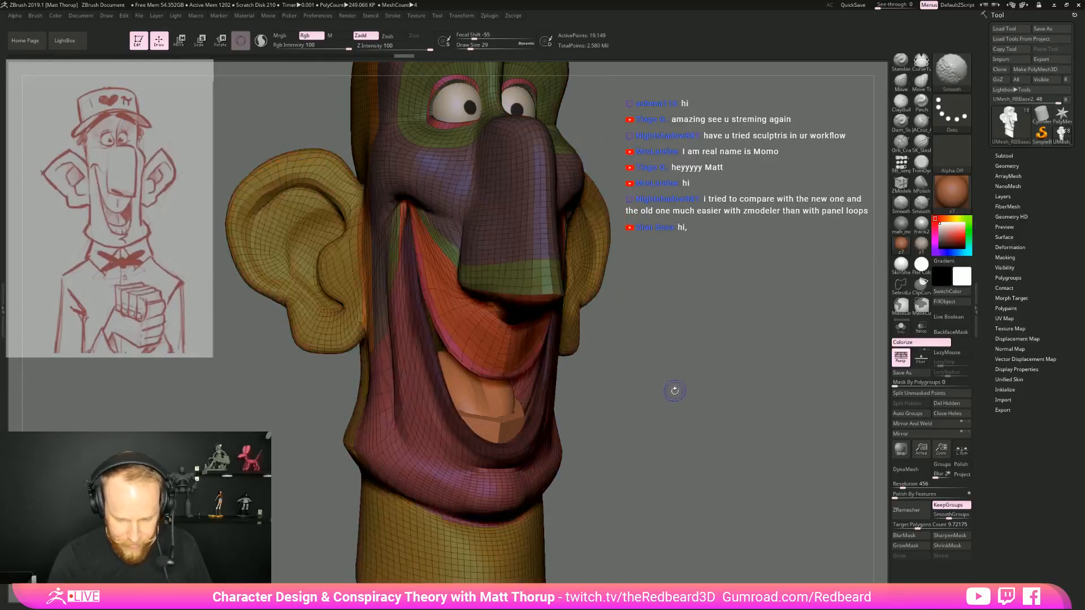
{"action": "left_click_drag", "start_coordinate": [696, 427], "coordinate": [630, 439]}
{"action": "key", "text": "ctrl+shift+z"}
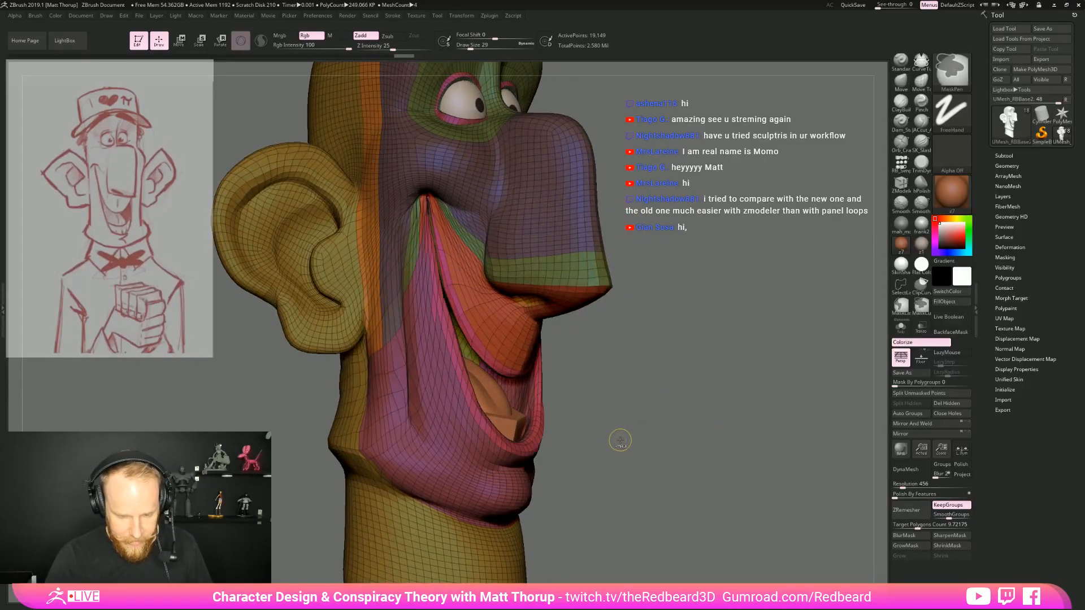
{"action": "left_click", "coordinate": [458, 361], "text": "ctrl+shift"}
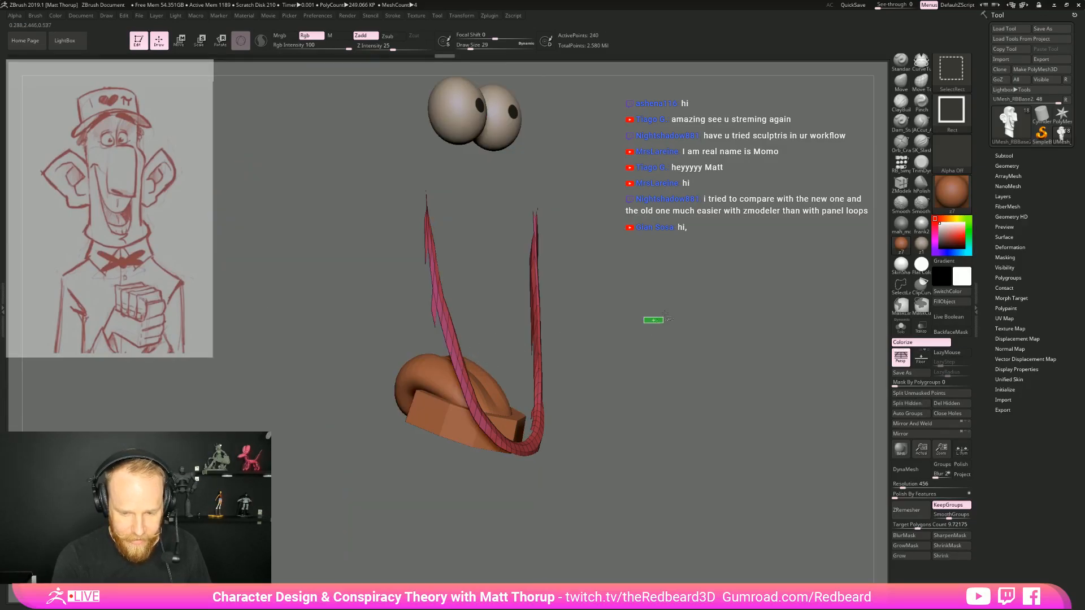
Add the upper lip's rim to the selection so that only the rim strips of both lips are visible
{"action": "left_click", "coordinate": [653, 319], "text": "ctrl+shift"}
{"action": "left_click_drag", "start_coordinate": [577, 382], "coordinate": [682, 394]}
{"action": "left_click_drag", "start_coordinate": [690, 395], "coordinate": [702, 179]}
{"action": "left_click", "coordinate": [713, 407], "text": "ctrl+shift"}
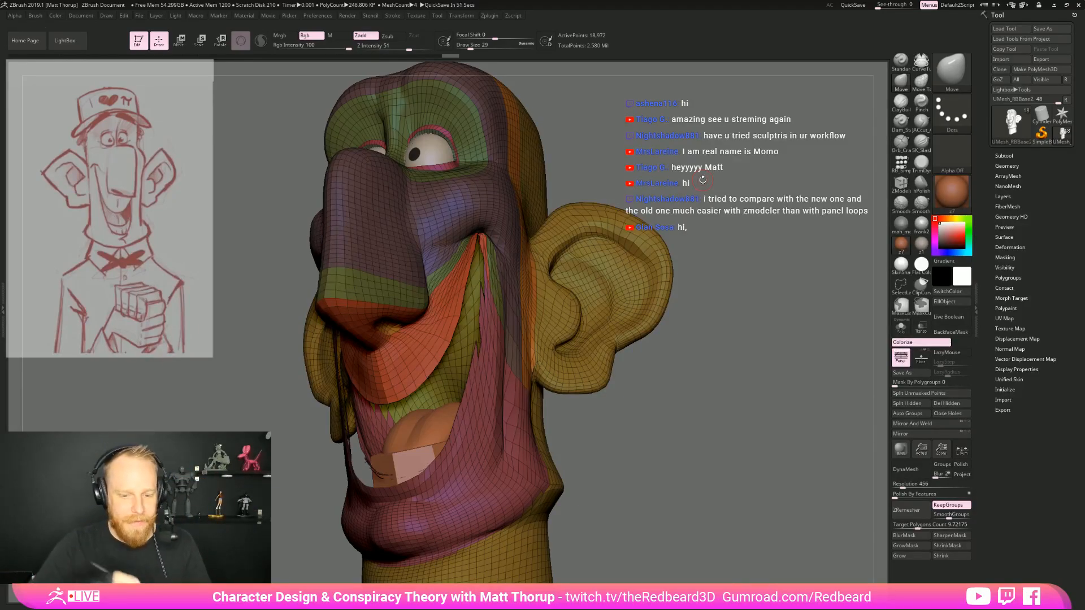
{"action": "mouse_move", "coordinate": [725, 360]}
{"action": "left_mouse_down"}
{"action": "mouse_move", "coordinate": [501, 453]}
{"action": "mouse_move", "coordinate": [486, 420]}
{"action": "mouse_move", "coordinate": [551, 453]}
{"action": "left_mouse_up"}
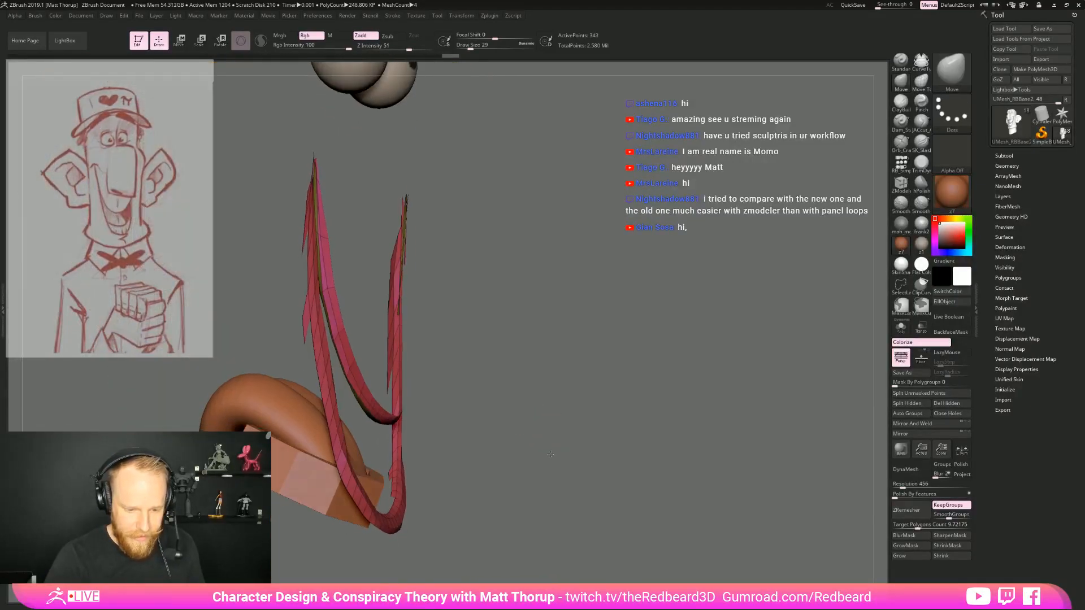
Hide the stray polygons hanging off the outer side of the isolated lip rim strips
{"action": "left_click", "coordinate": [294, 346], "text": "ctrl+shift"}
{"action": "left_click", "coordinate": [295, 356], "text": "ctrl+shift"}
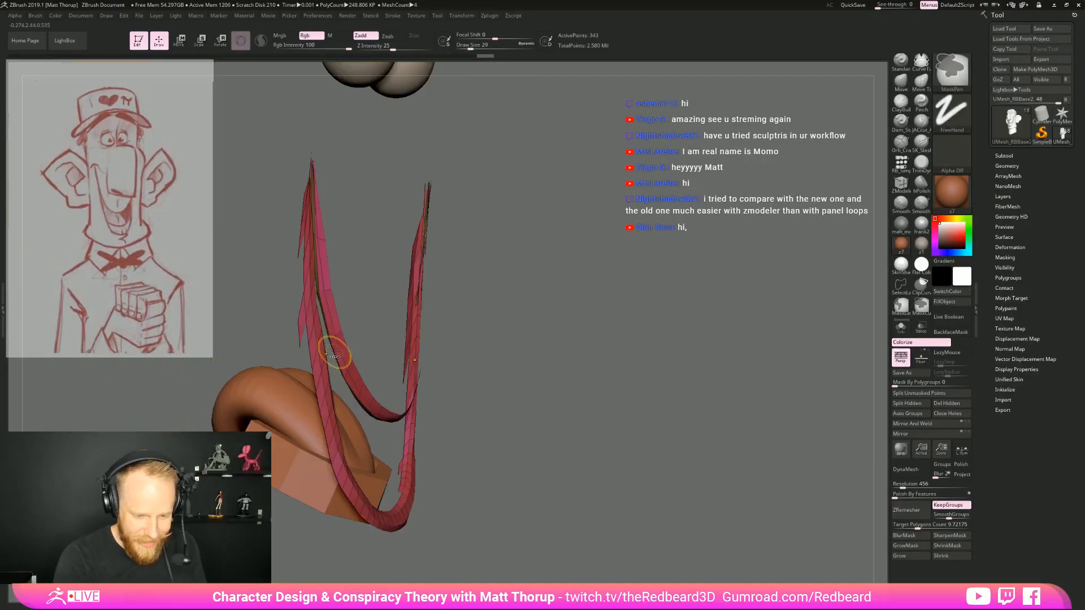
{"action": "left_click_drag", "start_coordinate": [298, 306], "coordinate": [301, 300], "text": "ctrl+alt+shift"}
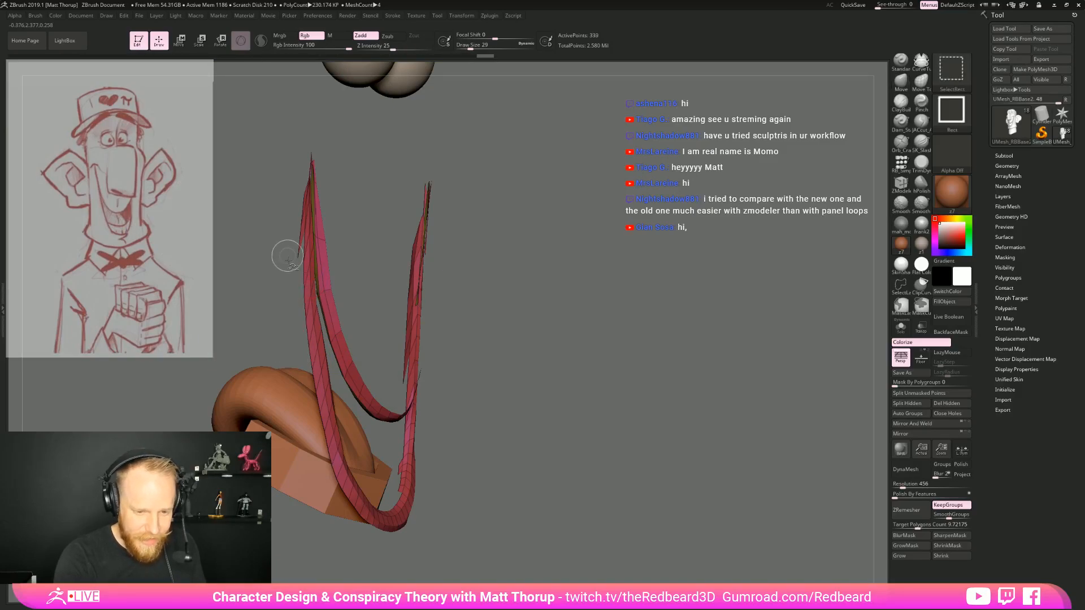
{"action": "left_click_drag", "start_coordinate": [298, 238], "coordinate": [303, 201], "text": "ctrl+alt+shift"}
{"action": "mouse_move", "coordinate": [513, 142]}
{"action": "left_mouse_down", "text": "alt"}
{"action": "mouse_move", "coordinate": [523, 168]}
{"action": "mouse_move", "coordinate": [632, 282]}
{"action": "mouse_move", "coordinate": [663, 282]}
{"action": "left_mouse_up", "text": "alt"}
{"action": "left_click", "coordinate": [663, 282], "text": "ctrl+shift"}
Switch the selection brush to SelectLasso and isolate the lip rim strips again at the mouth corner
{"action": "left_click_drag", "start_coordinate": [762, 389], "coordinate": [767, 388]}
{"action": "left_click", "coordinate": [903, 292]}
{"action": "left_click", "coordinate": [904, 305]}
{"action": "left_click_drag", "start_coordinate": [792, 367], "coordinate": [804, 374]}
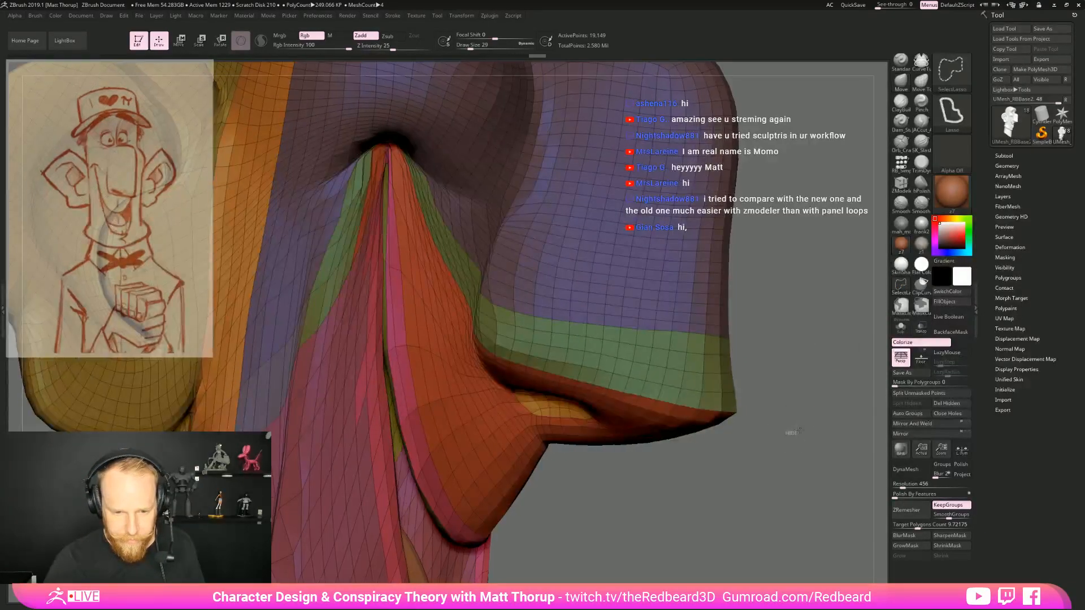
{"action": "key", "text": "ctrl+z"}
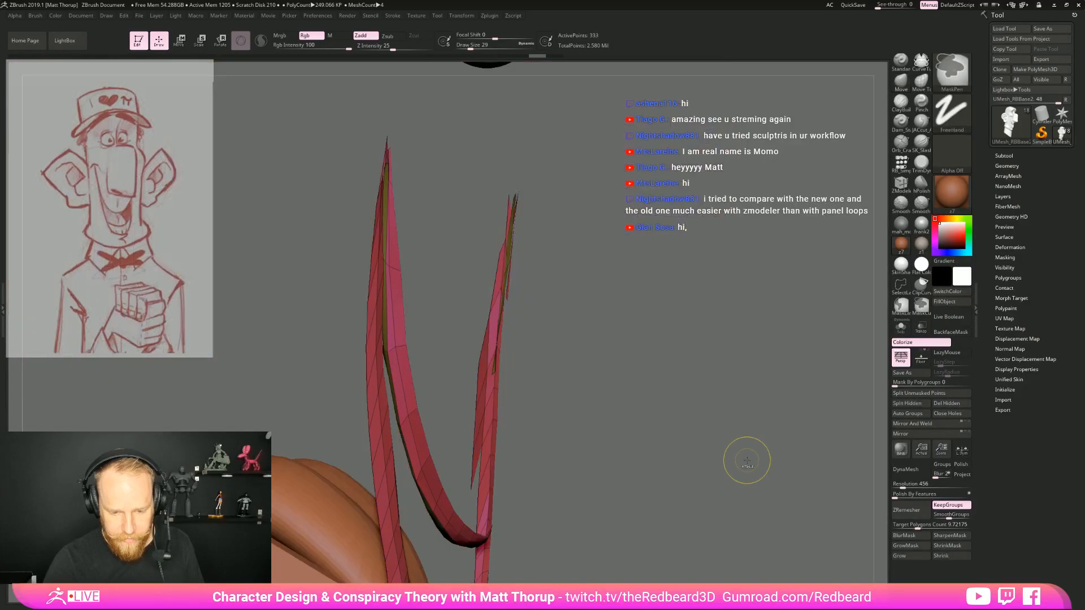
Grow the visible lip strips outward, assign them a single new polygroup and unhide the rest of the head
{"action": "left_click", "coordinate": [905, 555]}
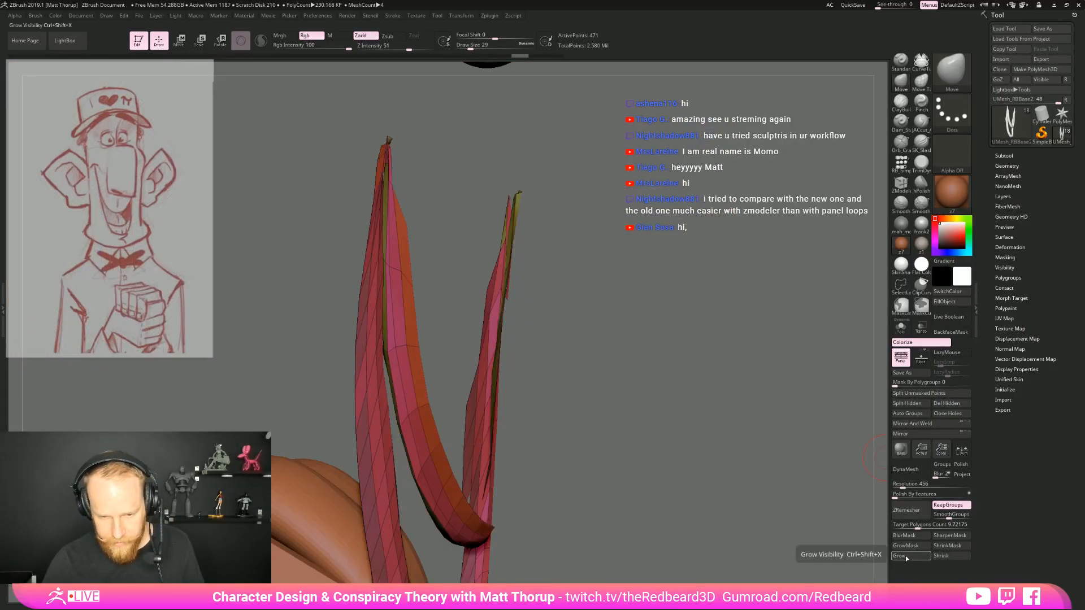
{"action": "mouse_move", "coordinate": [791, 446]}
{"action": "left_mouse_down"}
{"action": "mouse_move", "coordinate": [598, 393]}
{"action": "mouse_move", "coordinate": [770, 419]}
{"action": "mouse_move", "coordinate": [673, 403]}
{"action": "left_mouse_up"}
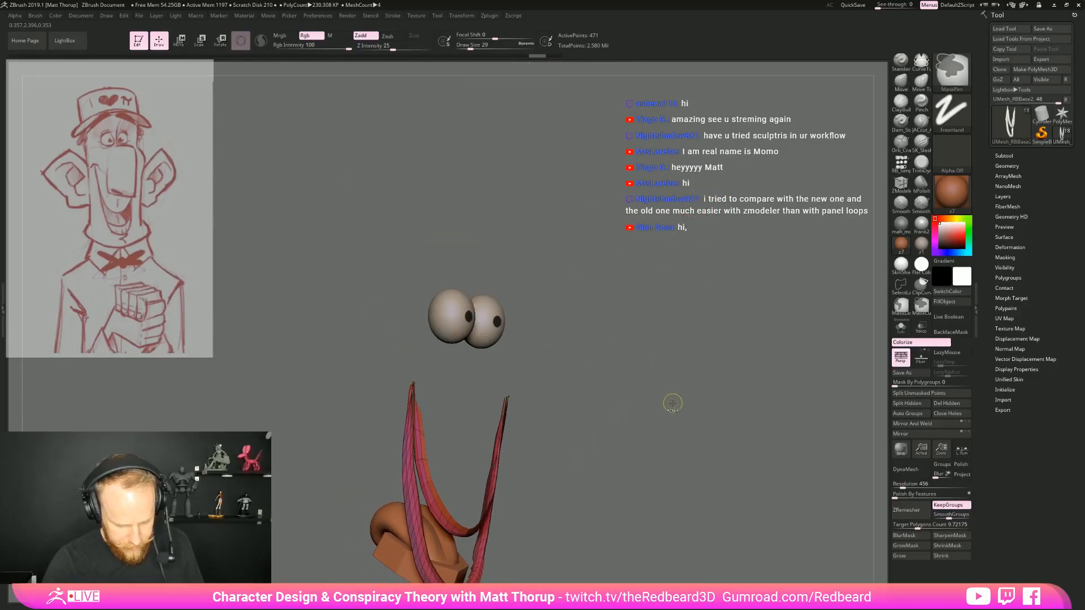
{"action": "left_click", "coordinate": [655, 512], "text": "ctrl+shift"}
{"action": "mouse_move", "coordinate": [655, 518]}
{"action": "left_mouse_down"}
{"action": "mouse_move", "coordinate": [696, 402]}
{"action": "mouse_move", "coordinate": [705, 415]}
{"action": "mouse_move", "coordinate": [667, 412]}
{"action": "mouse_move", "coordinate": [647, 386]}
{"action": "mouse_move", "coordinate": [627, 396]}
{"action": "left_mouse_up"}
{"action": "left_click_drag", "start_coordinate": [650, 433], "coordinate": [657, 403], "text": "alt"}
{"action": "left_click_drag", "start_coordinate": [657, 403], "coordinate": [624, 409]}
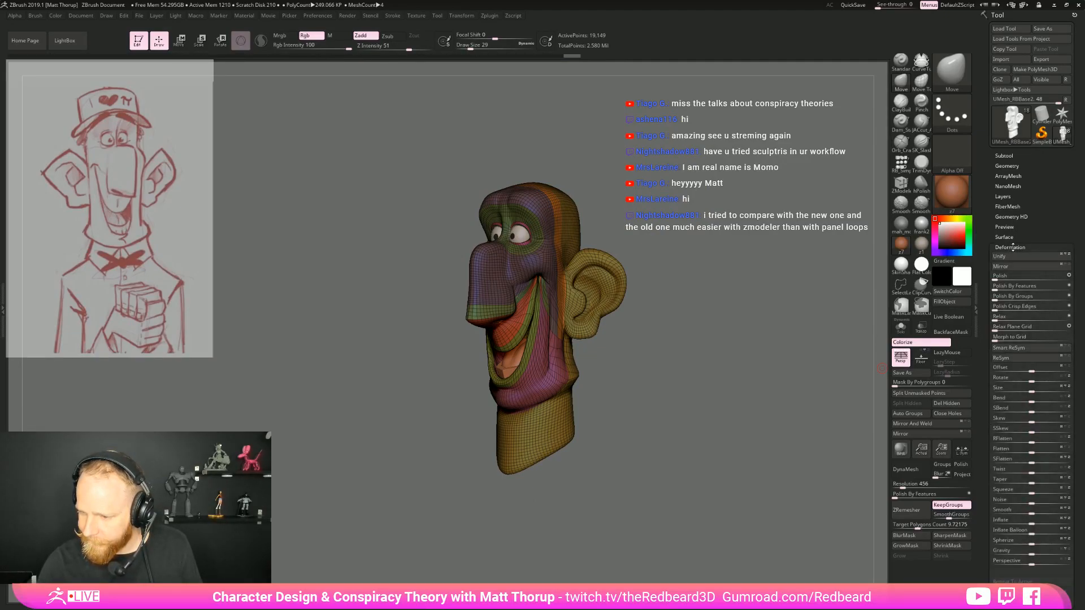
Open the ZRemesher geometry settings and inspect the new lip polygroup from both sides of the head
{"action": "left_click", "coordinate": [1008, 165]}
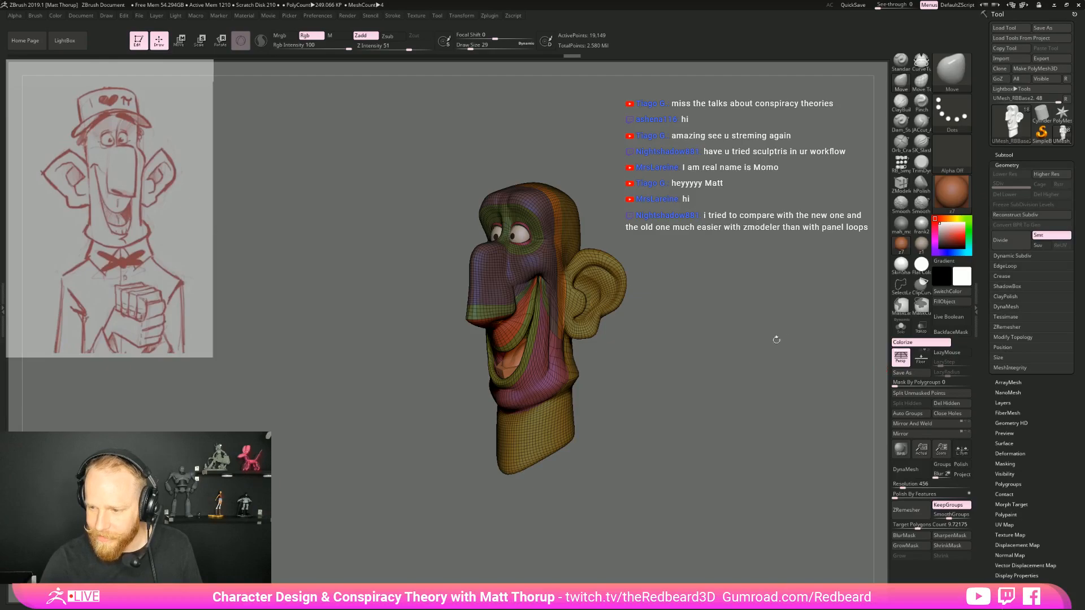
{"action": "left_click", "coordinate": [1017, 326]}
{"action": "left_click_drag", "start_coordinate": [638, 404], "coordinate": [686, 444]}
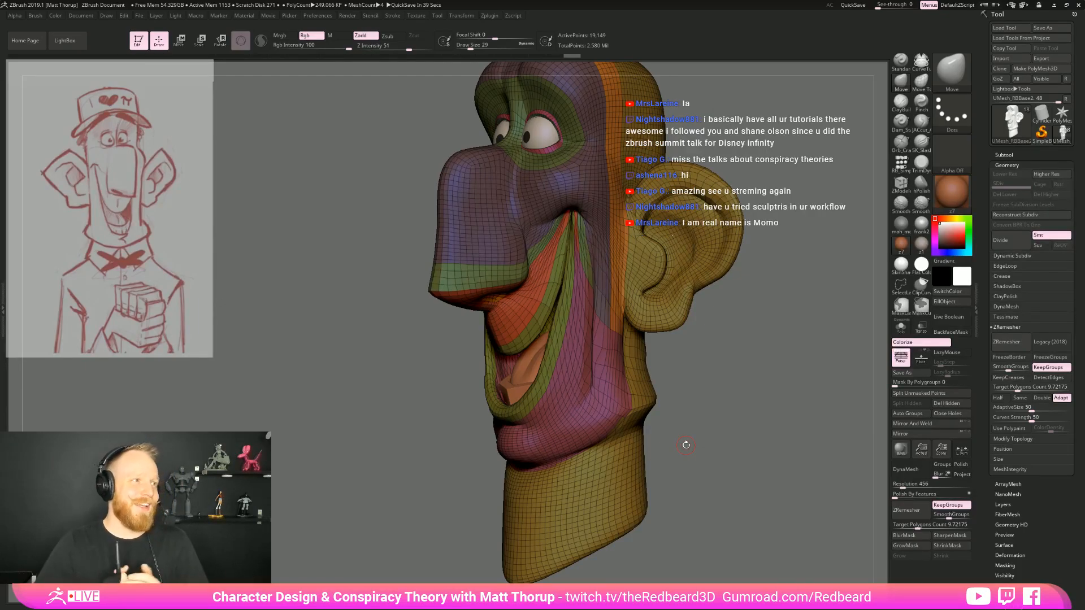
{"action": "mouse_move", "coordinate": [686, 444]}
{"action": "left_mouse_down"}
{"action": "mouse_move", "coordinate": [697, 381]}
{"action": "mouse_move", "coordinate": [688, 407]}
{"action": "mouse_move", "coordinate": [573, 372]}
{"action": "left_mouse_up"}
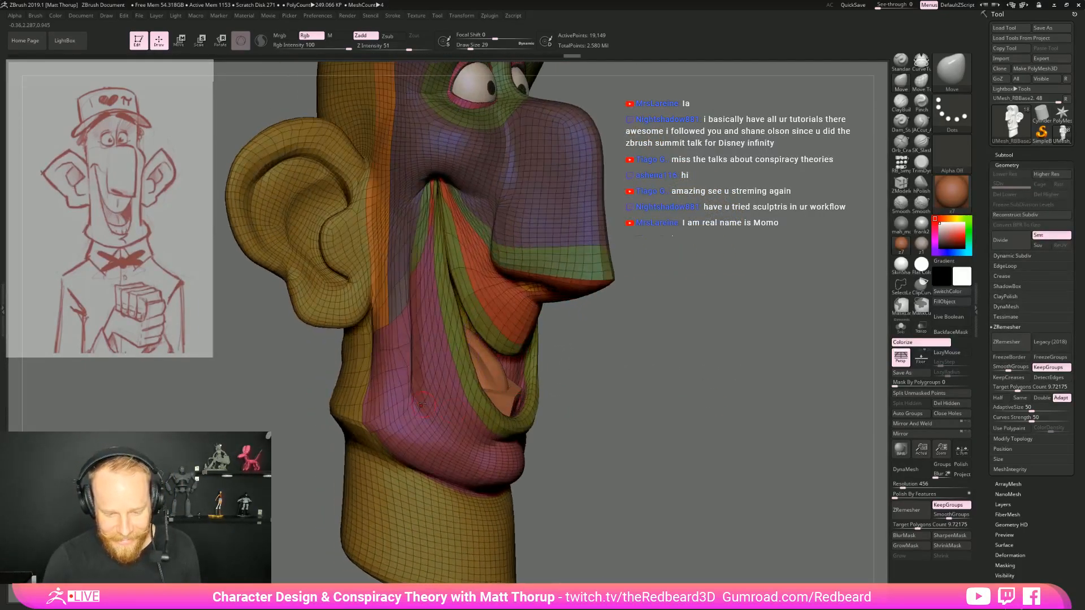
Check the Move brush's tablet pressure settings and smooth the cheek beside the mouth corner
{"action": "left_click_drag", "start_coordinate": [713, 390], "coordinate": [683, 389]}
{"action": "left_click", "coordinate": [35, 16]}
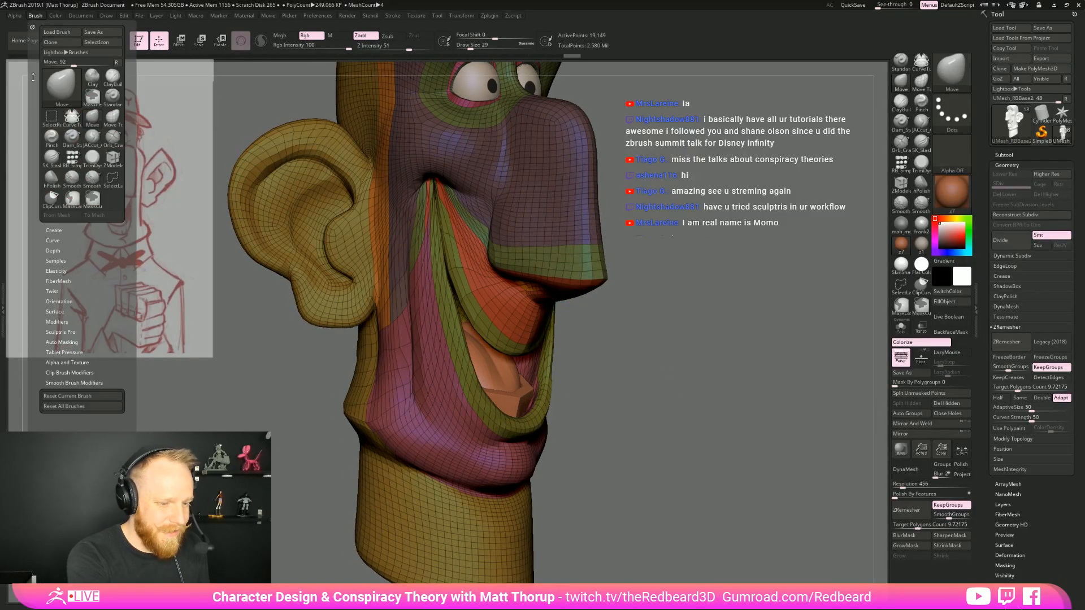
{"action": "left_click", "coordinate": [62, 260]}
{"action": "left_click", "coordinate": [68, 352]}
{"action": "key", "text": "shift"}
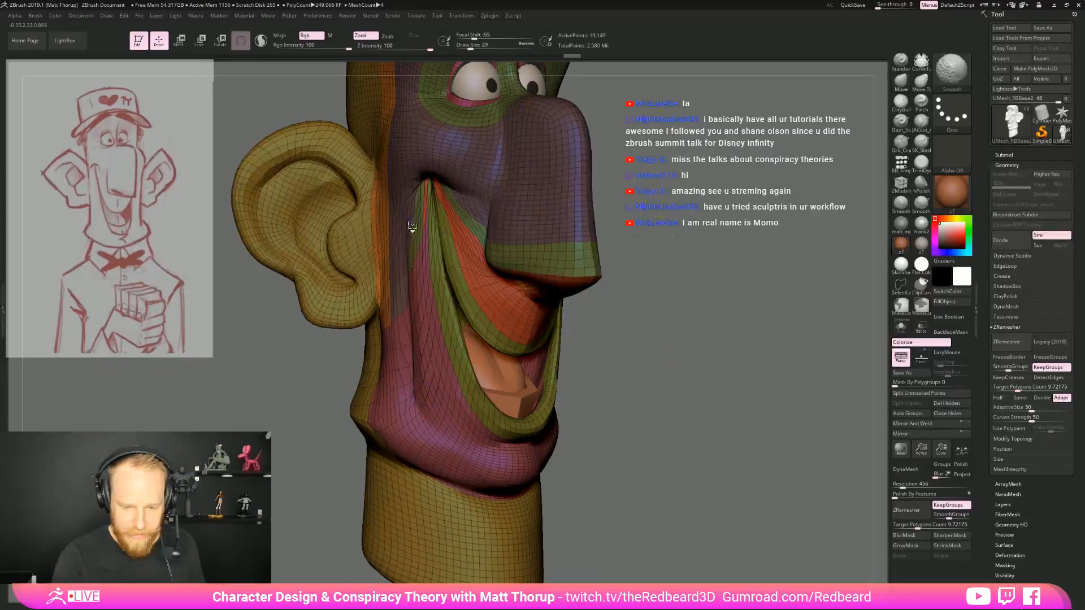
{"action": "mouse_move", "coordinate": [736, 381]}
{"action": "left_mouse_down", "text": "shift"}
{"action": "mouse_move", "coordinate": [738, 397]}
{"action": "mouse_move", "coordinate": [719, 371]}
{"action": "left_mouse_up", "text": "shift"}
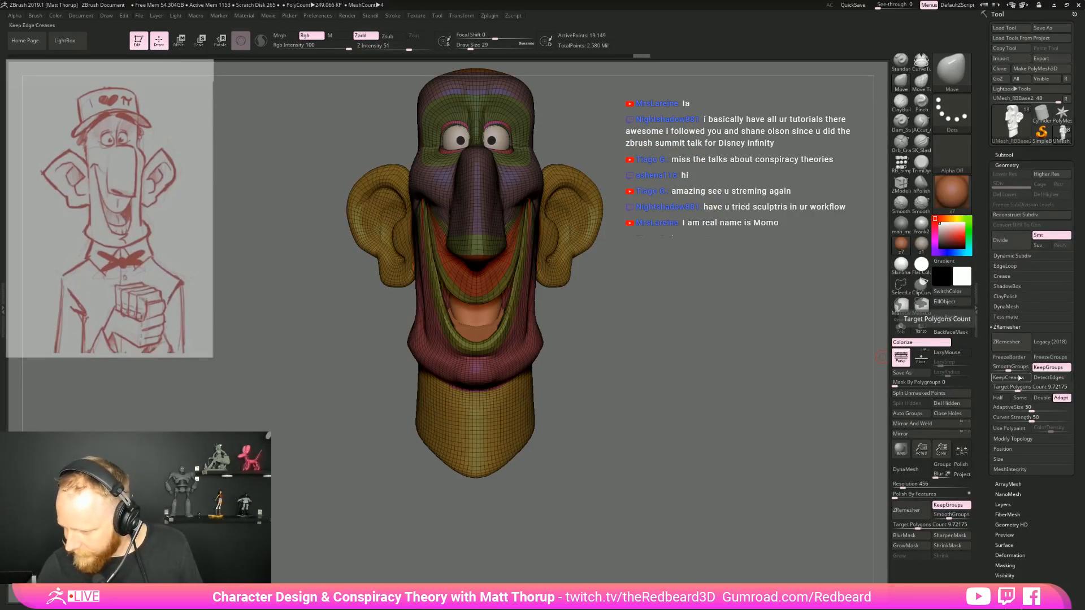
Set the target polygons count to 12.37797 and ZRemesh the head with KeepGroups on
{"action": "left_click_drag", "start_coordinate": [1009, 369], "coordinate": [1021, 388]}
{"action": "left_click", "coordinate": [1007, 341]}
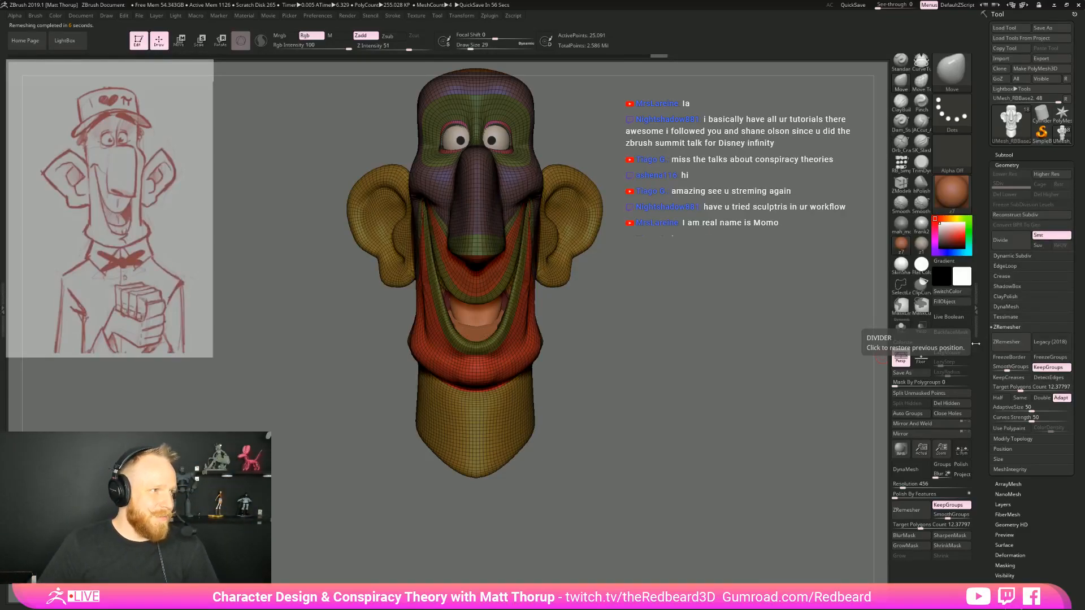
Smooth the remeshed mouth corner and the cheek surface beside it on both sides of the face
{"action": "mouse_move", "coordinate": [649, 293]}
{"action": "left_mouse_down"}
{"action": "mouse_move", "coordinate": [686, 308]}
{"action": "mouse_move", "coordinate": [651, 315]}
{"action": "mouse_move", "coordinate": [658, 339]}
{"action": "mouse_move", "coordinate": [694, 194]}
{"action": "left_mouse_up"}
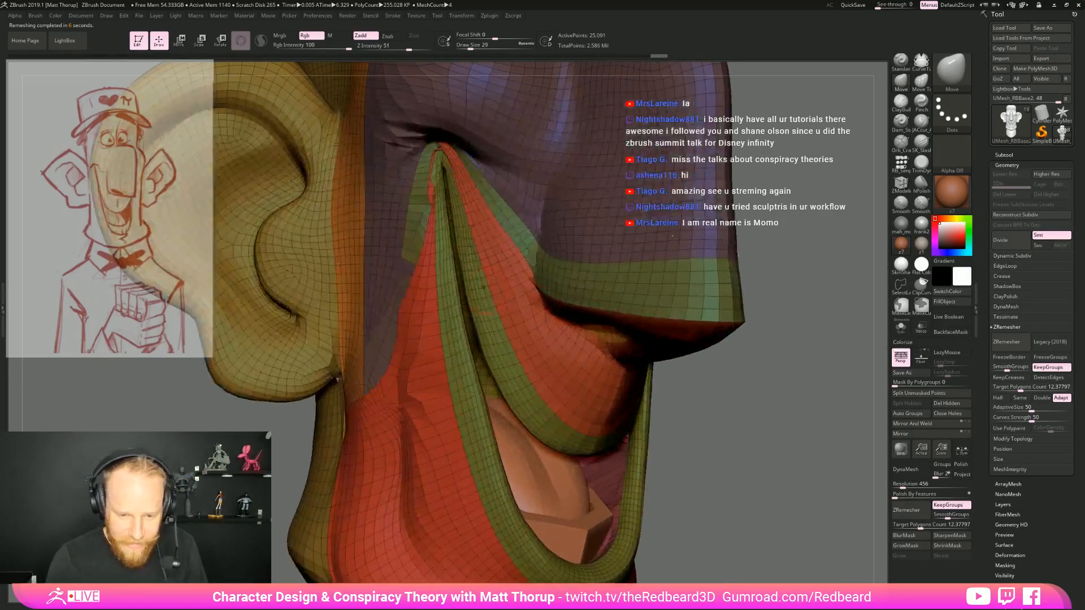
{"action": "left_click_drag", "start_coordinate": [431, 151], "coordinate": [444, 155], "text": "shift"}
{"action": "mouse_move", "coordinate": [803, 351]}
{"action": "left_mouse_down"}
{"action": "mouse_move", "coordinate": [752, 316]}
{"action": "mouse_move", "coordinate": [319, 419]}
{"action": "mouse_move", "coordinate": [403, 428]}
{"action": "left_mouse_up"}
{"action": "mouse_move", "coordinate": [592, 325]}
{"action": "left_mouse_down", "text": "shift"}
{"action": "mouse_move", "coordinate": [590, 370]}
{"action": "mouse_move", "coordinate": [573, 309]}
{"action": "left_mouse_up", "text": "shift"}
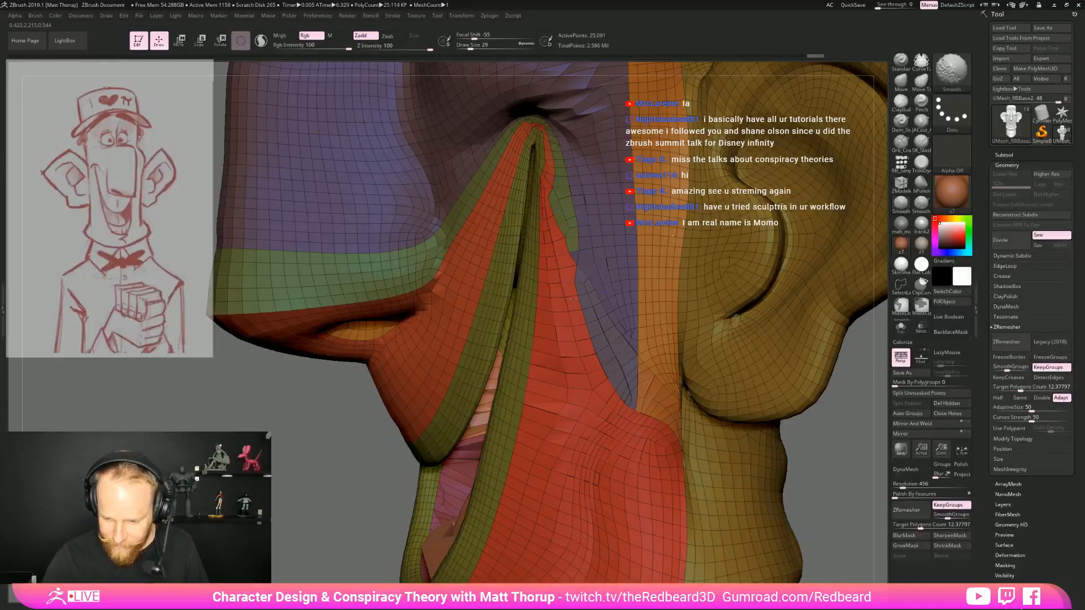
{"action": "left_click_drag", "start_coordinate": [562, 389], "coordinate": [577, 394], "text": "shift"}
{"action": "left_click_drag", "start_coordinate": [555, 149], "coordinate": [530, 121], "text": "shift"}
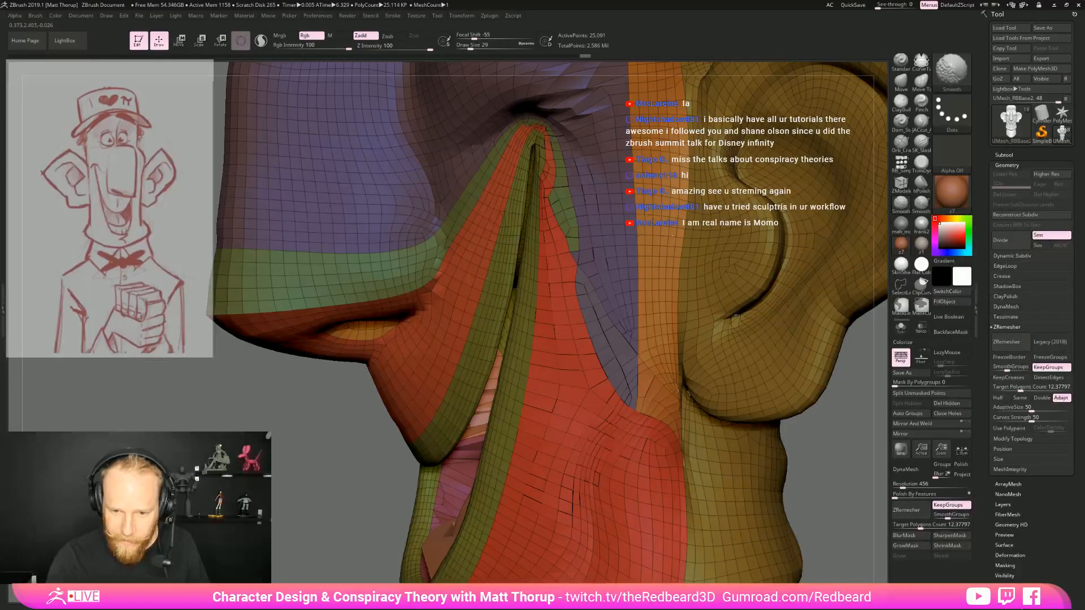
Reshape the cheek fold next to the mouth corner with the Move brush at draw size 29
{"action": "left_click_drag", "start_coordinate": [345, 427], "coordinate": [782, 430]}
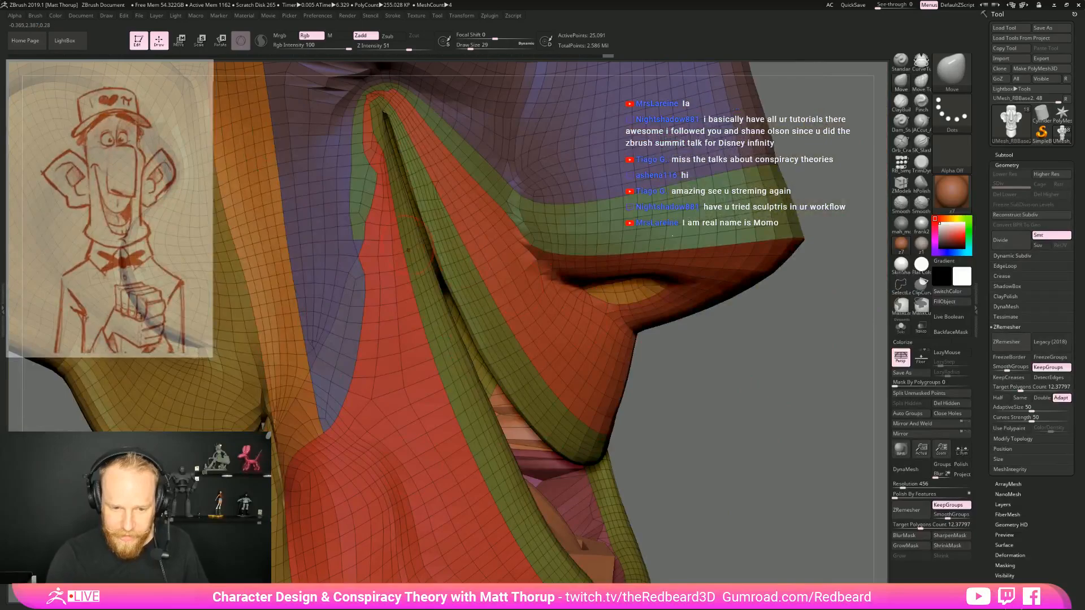
{"action": "mouse_move", "coordinate": [396, 238]}
{"action": "left_mouse_down", "text": "shift"}
{"action": "mouse_move", "coordinate": [390, 328]}
{"action": "mouse_move", "coordinate": [376, 226]}
{"action": "left_mouse_up", "text": "shift"}
{"action": "mouse_move", "coordinate": [767, 373]}
{"action": "left_mouse_down"}
{"action": "mouse_move", "coordinate": [719, 386]}
{"action": "mouse_move", "coordinate": [730, 452]}
{"action": "left_mouse_up"}
{"action": "left_click_drag", "start_coordinate": [787, 405], "coordinate": [750, 458], "text": "alt"}
{"action": "left_click_drag", "start_coordinate": [365, 238], "coordinate": [336, 213], "text": "shift"}
{"action": "mouse_move", "coordinate": [733, 381]}
{"action": "left_mouse_down"}
{"action": "mouse_move", "coordinate": [744, 383]}
{"action": "mouse_move", "coordinate": [724, 376]}
{"action": "left_mouse_up"}
{"action": "left_click_drag", "start_coordinate": [405, 229], "coordinate": [371, 217], "text": "shift"}
{"action": "mouse_move", "coordinate": [724, 404]}
{"action": "left_mouse_down"}
{"action": "mouse_move", "coordinate": [740, 415]}
{"action": "mouse_move", "coordinate": [681, 433]}
{"action": "mouse_move", "coordinate": [685, 485]}
{"action": "left_mouse_up"}
Isolate the cheek and jaw area, assign it a new polygroup and show the full head again
{"action": "key", "text": "shift+f"}
{"action": "key", "text": "shift+f"}
{"action": "left_click", "coordinate": [364, 391], "text": "ctrl+shift"}
{"action": "left_click_drag", "start_coordinate": [601, 460], "coordinate": [629, 450], "text": "ctrl+shift"}
{"action": "left_click", "coordinate": [387, 367], "text": "ctrl+shift"}
{"action": "key", "text": "ctrl+w"}
{"action": "left_click", "coordinate": [630, 450], "text": "ctrl+shift"}
{"action": "left_click_drag", "start_coordinate": [706, 459], "coordinate": [656, 511]}
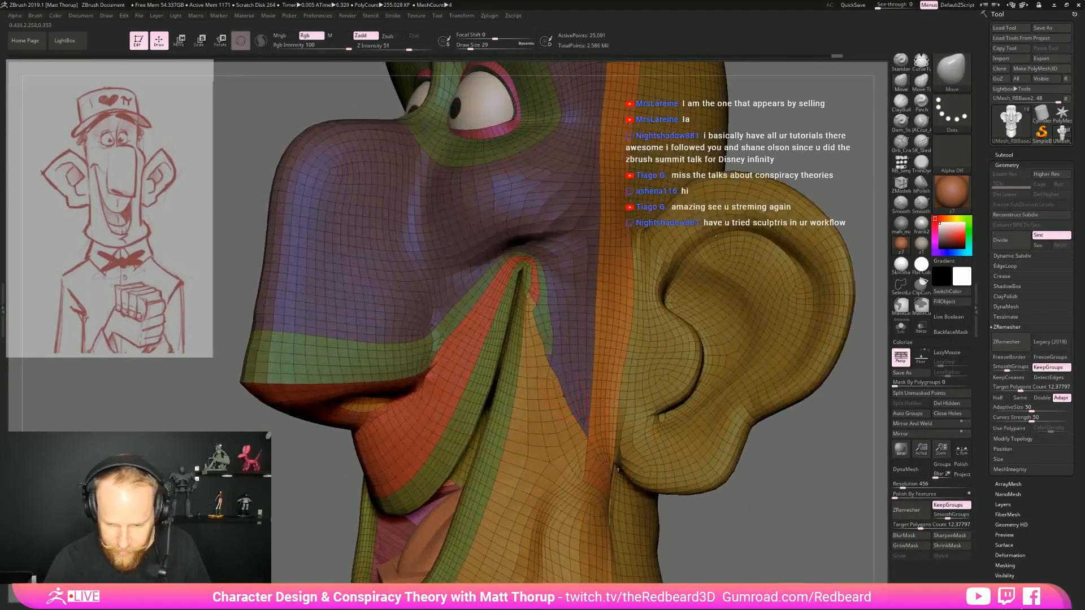
Adjust the visible polygroups around the lips, restore the full head and ZRemesh it again with KeepGroups on
{"action": "mouse_move", "coordinate": [779, 506]}
{"action": "left_mouse_down"}
{"action": "mouse_move", "coordinate": [584, 441]}
{"action": "mouse_move", "coordinate": [605, 416]}
{"action": "mouse_move", "coordinate": [679, 480]}
{"action": "mouse_move", "coordinate": [709, 473]}
{"action": "left_mouse_up"}
{"action": "left_click", "coordinate": [471, 414], "text": "ctrl+shift"}
{"action": "left_click", "coordinate": [459, 428], "text": "ctrl+shift"}
{"action": "left_click", "coordinate": [622, 441], "text": "ctrl+shift"}
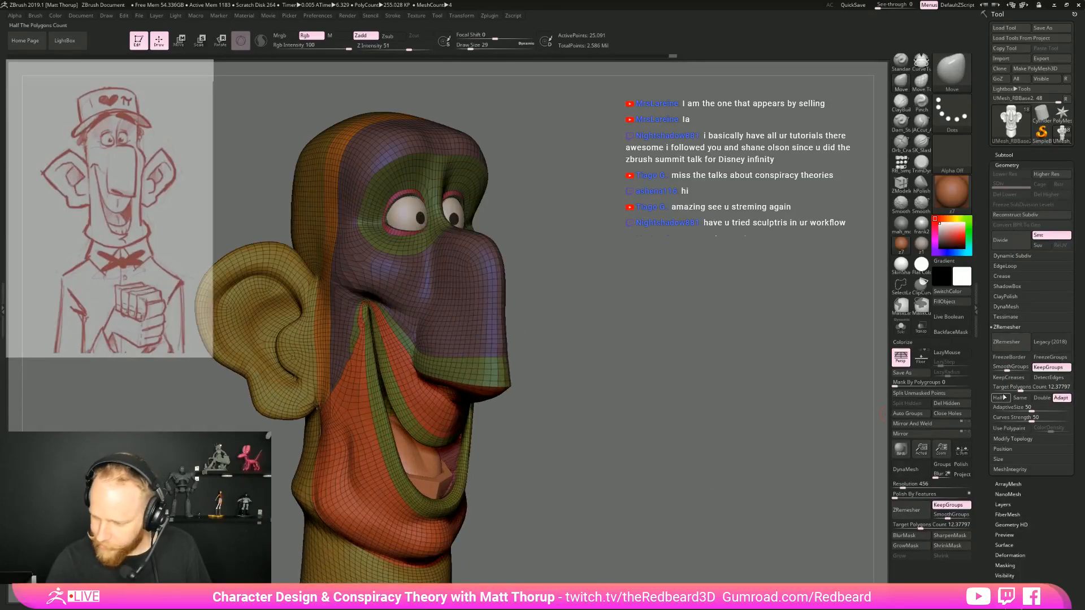
{"action": "left_click", "coordinate": [1009, 343]}
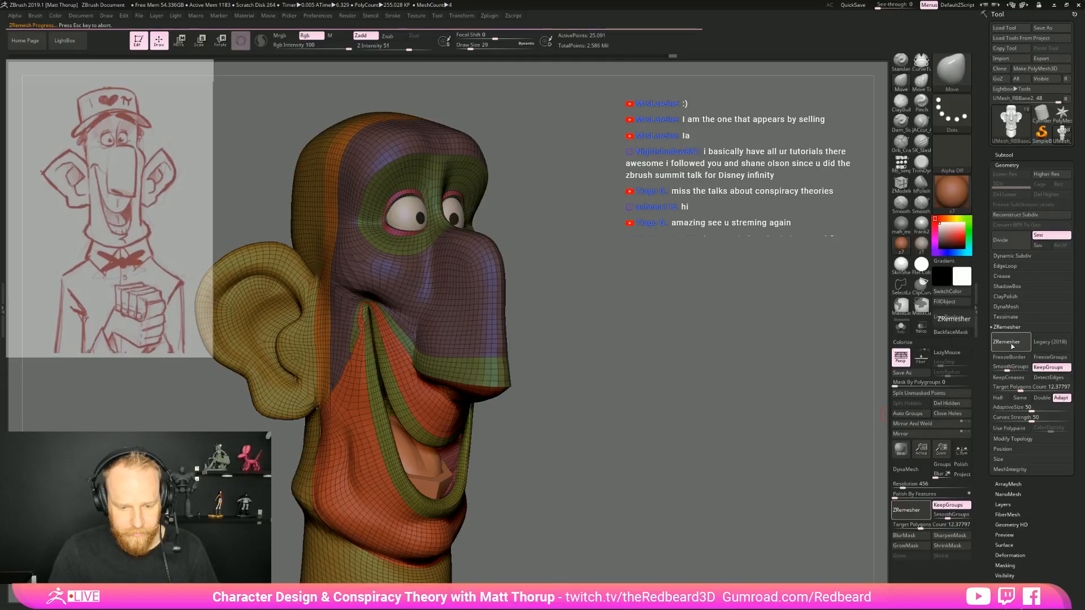
Smooth the mesh flow just below the mouth corner and undo the last stroke
{"action": "mouse_move", "coordinate": [621, 324]}
{"action": "left_mouse_down"}
{"action": "mouse_move", "coordinate": [654, 317]}
{"action": "mouse_move", "coordinate": [650, 367]}
{"action": "left_mouse_up"}
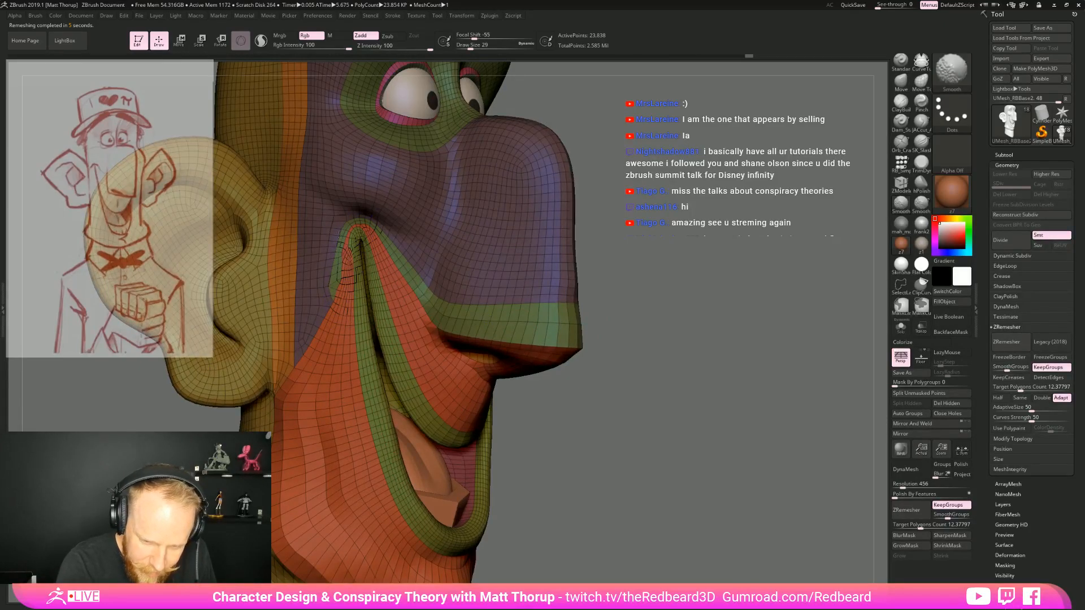
{"action": "mouse_move", "coordinate": [594, 345]}
{"action": "left_mouse_down"}
{"action": "mouse_move", "coordinate": [625, 342]}
{"action": "mouse_move", "coordinate": [576, 310]}
{"action": "mouse_move", "coordinate": [567, 317]}
{"action": "mouse_move", "coordinate": [585, 327]}
{"action": "mouse_move", "coordinate": [559, 342]}
{"action": "mouse_move", "coordinate": [556, 395]}
{"action": "left_mouse_up"}
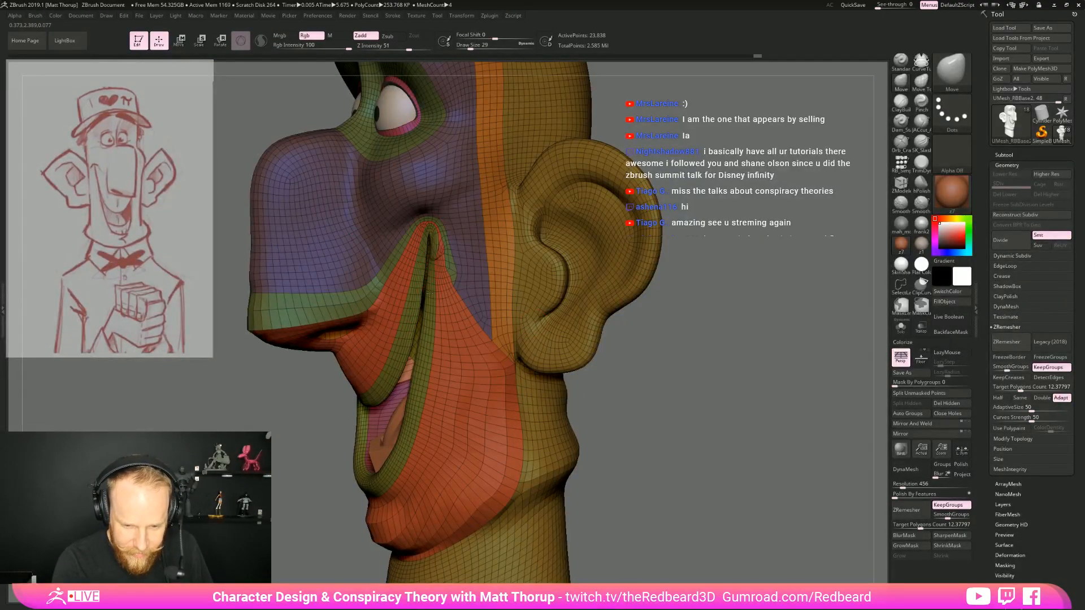
{"action": "key", "text": "ctrl+z"}
{"action": "left_click_drag", "start_coordinate": [727, 373], "coordinate": [743, 374]}
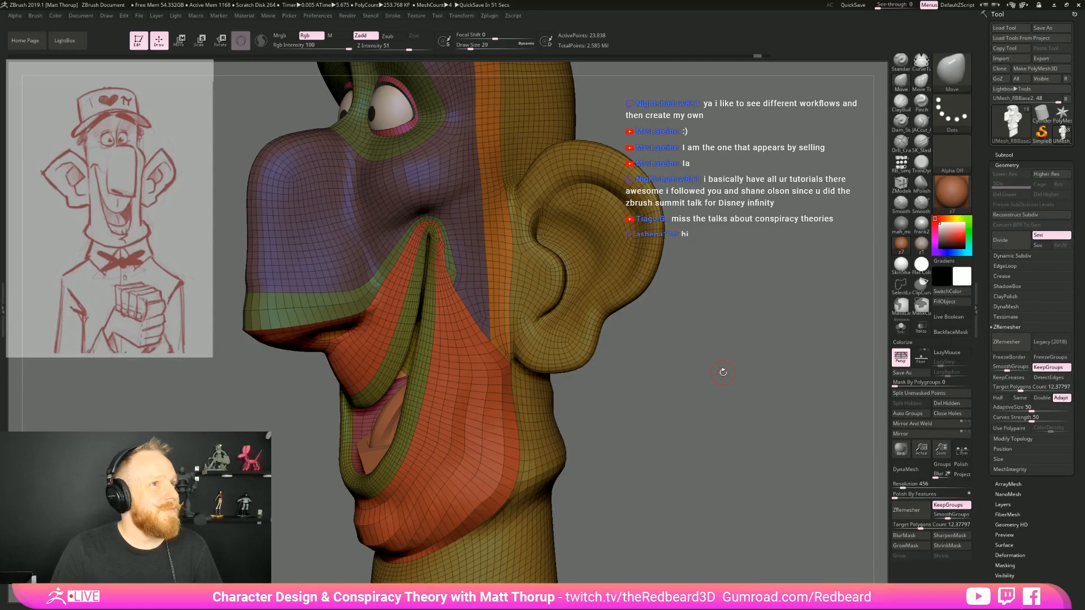
Hide the polyframe display and review the plain surface of the head from both sides
{"action": "left_click_drag", "start_coordinate": [678, 365], "coordinate": [542, 266]}
{"action": "left_click_drag", "start_coordinate": [699, 411], "coordinate": [641, 432]}
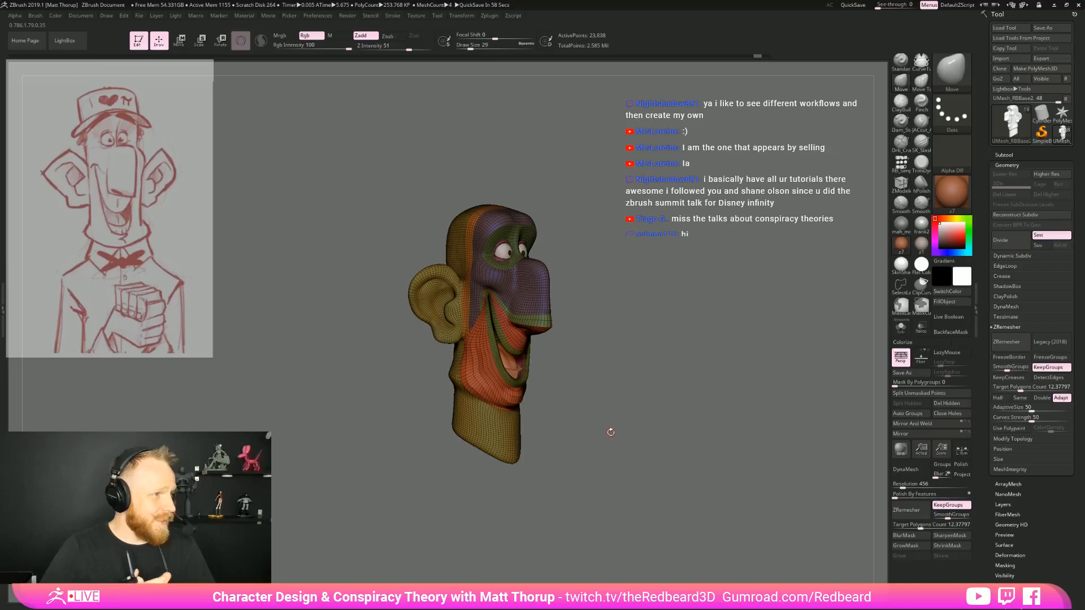
{"action": "left_click_drag", "start_coordinate": [611, 432], "coordinate": [657, 343]}
{"action": "key", "text": "shift+f"}
{"action": "key", "text": "shift"}
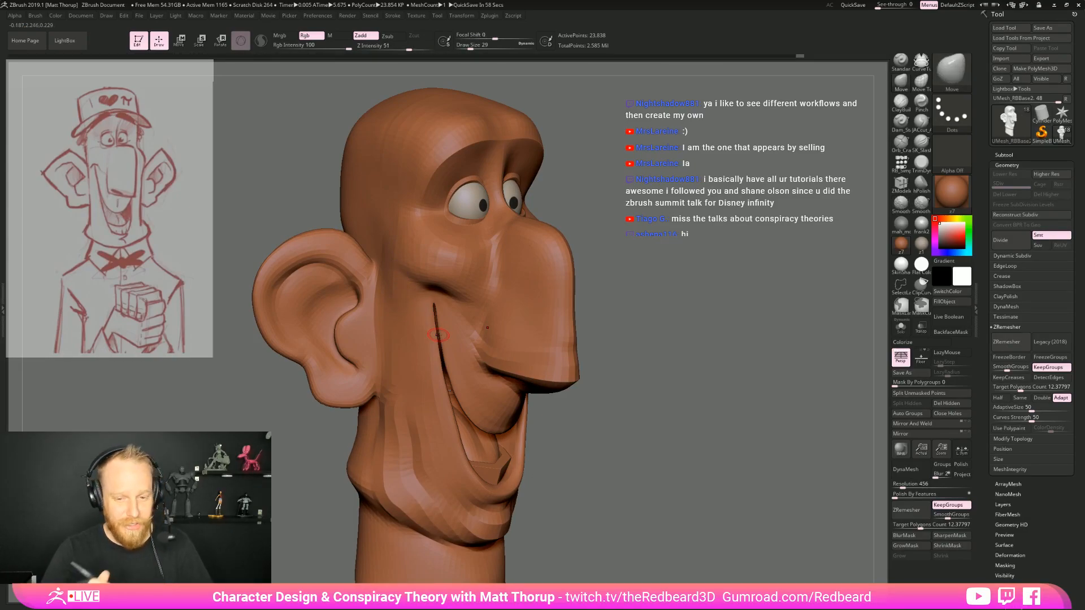
{"action": "left_click_drag", "start_coordinate": [694, 313], "coordinate": [686, 418]}
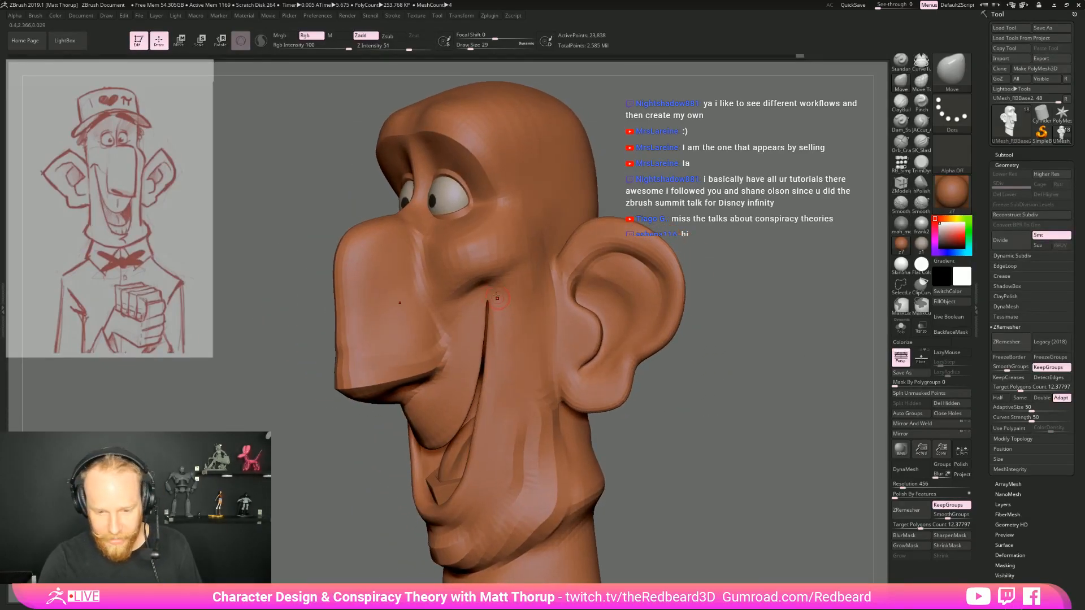
Nudge the upper end of the smile crease with the Move Topological brush at draw size 31
{"action": "key", "text": "b"}
{"action": "key", "text": "m"}
{"action": "key", "text": "t"}
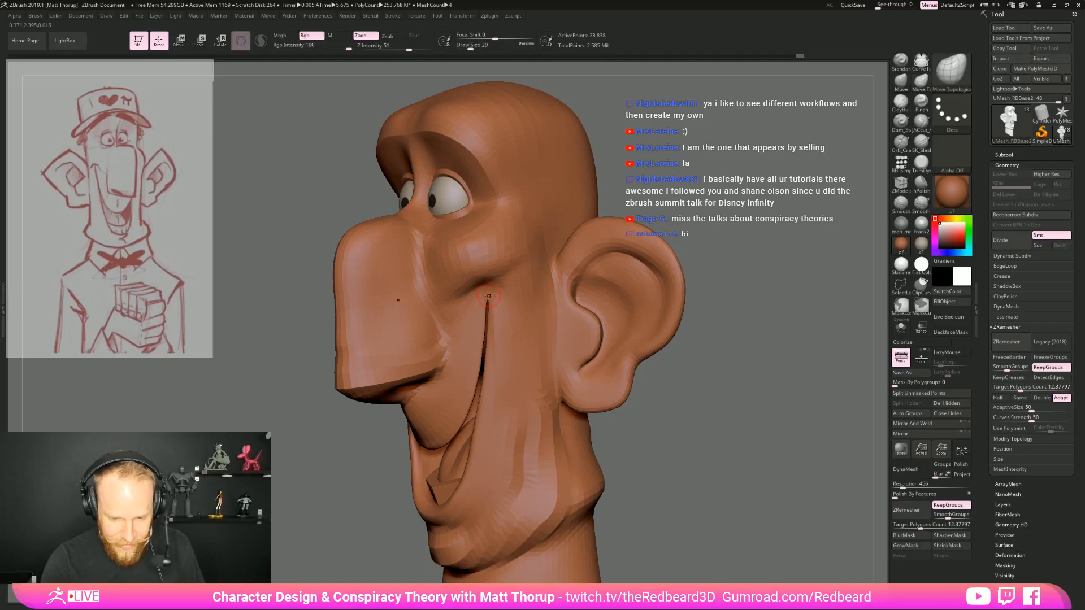
{"action": "key", "text": "s"}
{"action": "left_click", "coordinate": [489, 290]}
{"action": "left_click_drag", "start_coordinate": [487, 289], "coordinate": [486, 286]}
{"action": "left_click_drag", "start_coordinate": [767, 244], "coordinate": [796, 266], "text": "shift"}
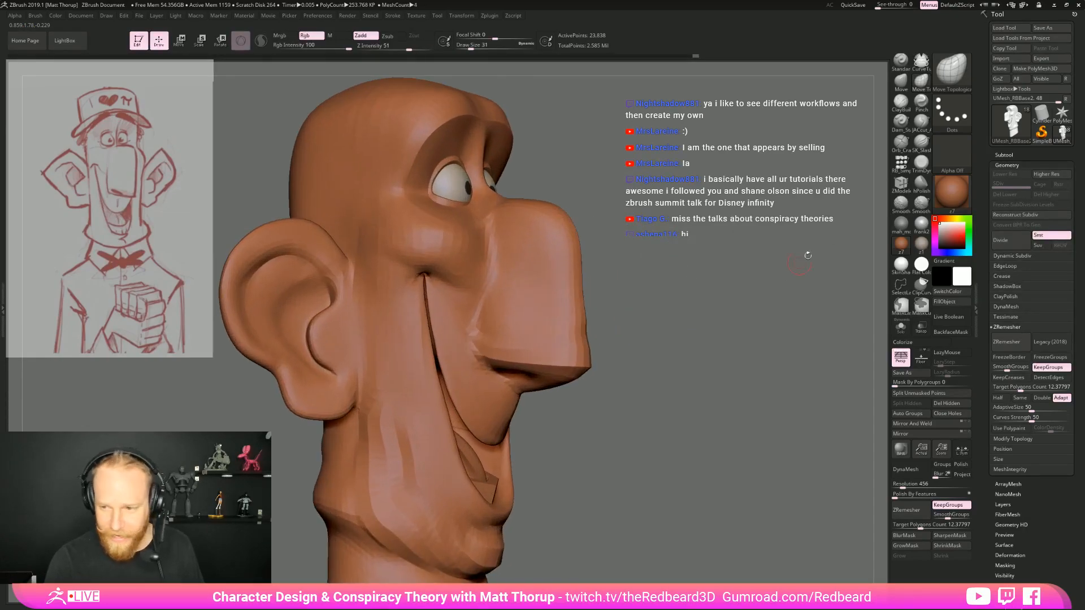
Turn on LazyMouse and carve the crease beside the nose's lower corner with a subtractive crease brush at Z Intensity 14
{"action": "left_click", "coordinate": [921, 121]}
{"action": "mouse_move", "coordinate": [736, 224]}
{"action": "left_mouse_down", "text": "alt"}
{"action": "mouse_move", "coordinate": [692, 282]}
{"action": "mouse_move", "coordinate": [687, 316]}
{"action": "left_mouse_up", "text": "alt"}
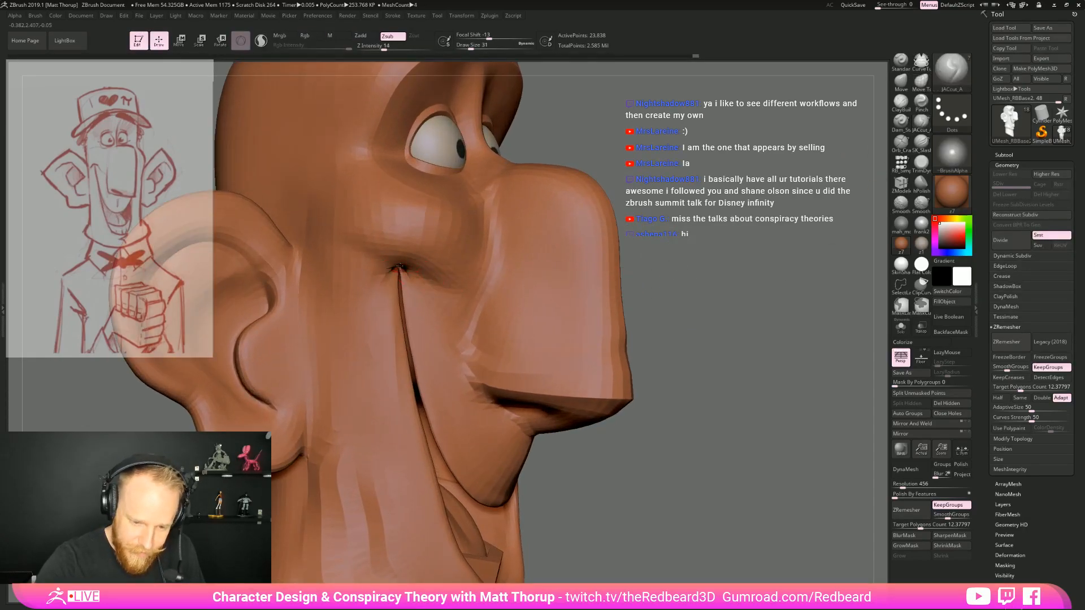
{"action": "key", "text": "l"}
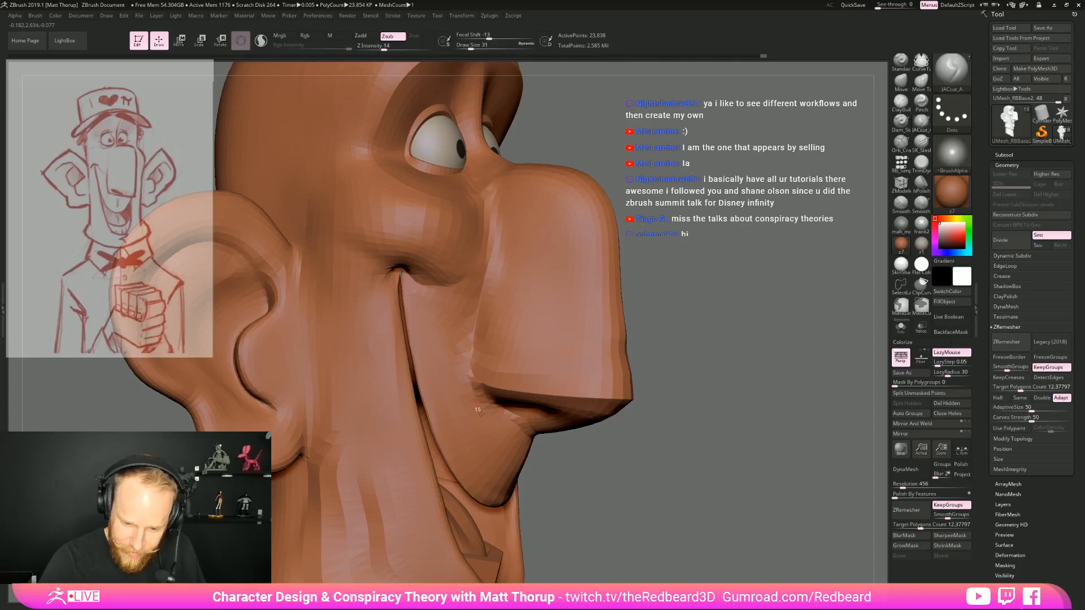
{"action": "left_click_drag", "start_coordinate": [675, 303], "coordinate": [477, 387]}
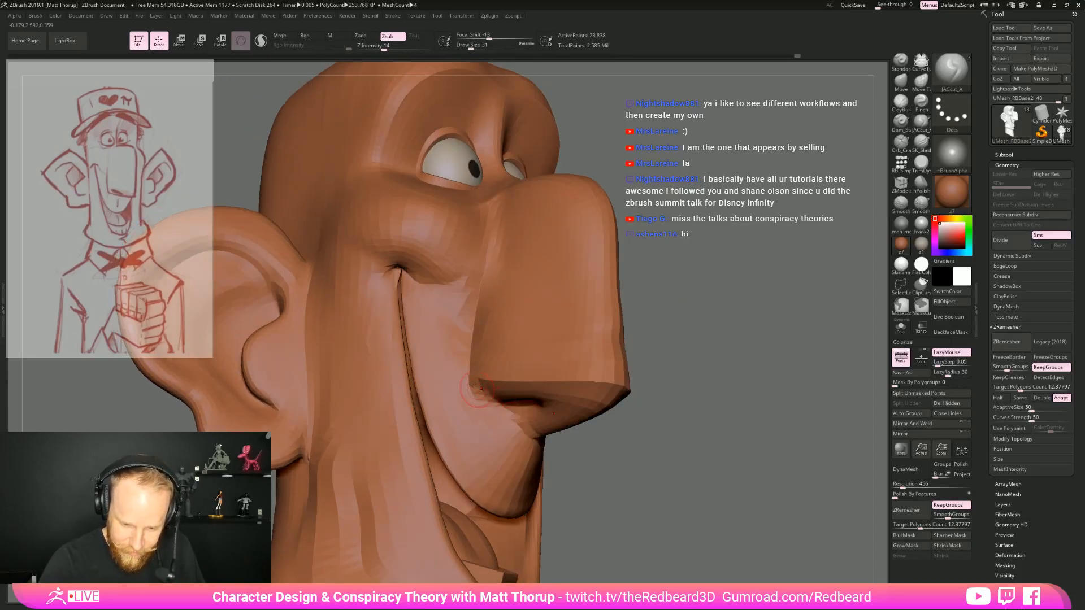
Reshape the side of the nose where it meets the cheek with the Move brush at draw size 71
{"action": "left_click_drag", "start_coordinate": [684, 405], "coordinate": [781, 387]}
{"action": "mouse_move", "coordinate": [783, 462]}
{"action": "left_mouse_down", "text": "alt"}
{"action": "mouse_move", "coordinate": [727, 443]}
{"action": "mouse_move", "coordinate": [727, 490]}
{"action": "left_mouse_up", "text": "alt"}
{"action": "key", "text": "b"}
{"action": "key", "text": "m"}
{"action": "key", "text": "v"}
{"action": "key", "text": "s"}
{"action": "left_click_drag", "start_coordinate": [550, 356], "coordinate": [548, 354]}
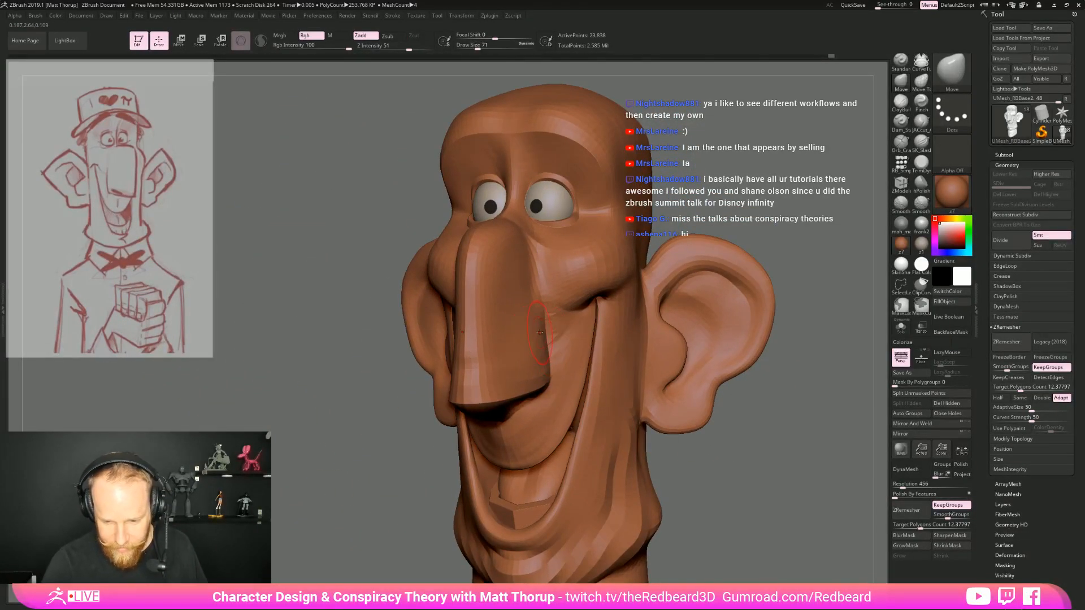
{"action": "mouse_move", "coordinate": [763, 429]}
{"action": "left_mouse_down"}
{"action": "mouse_move", "coordinate": [695, 461]}
{"action": "mouse_move", "coordinate": [623, 453]}
{"action": "mouse_move", "coordinate": [708, 447]}
{"action": "left_mouse_up"}
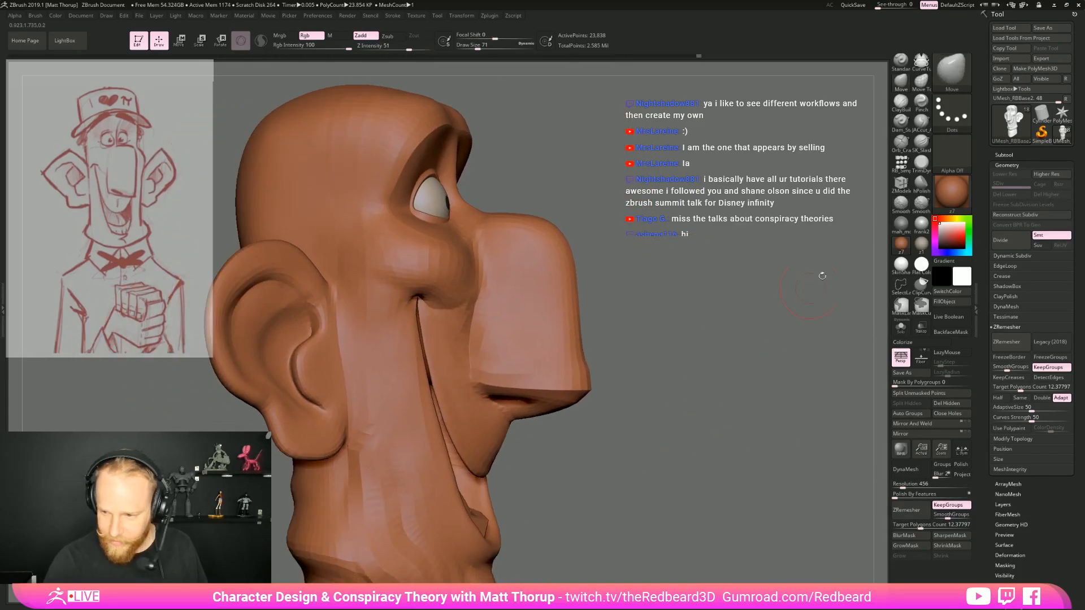
Refine the fold at the mouth corner under the cheek with the subtractive crease brush and Move Topological at draw size 71
{"action": "key", "text": "b"}
{"action": "key", "text": "j"}
{"action": "key", "text": "a"}
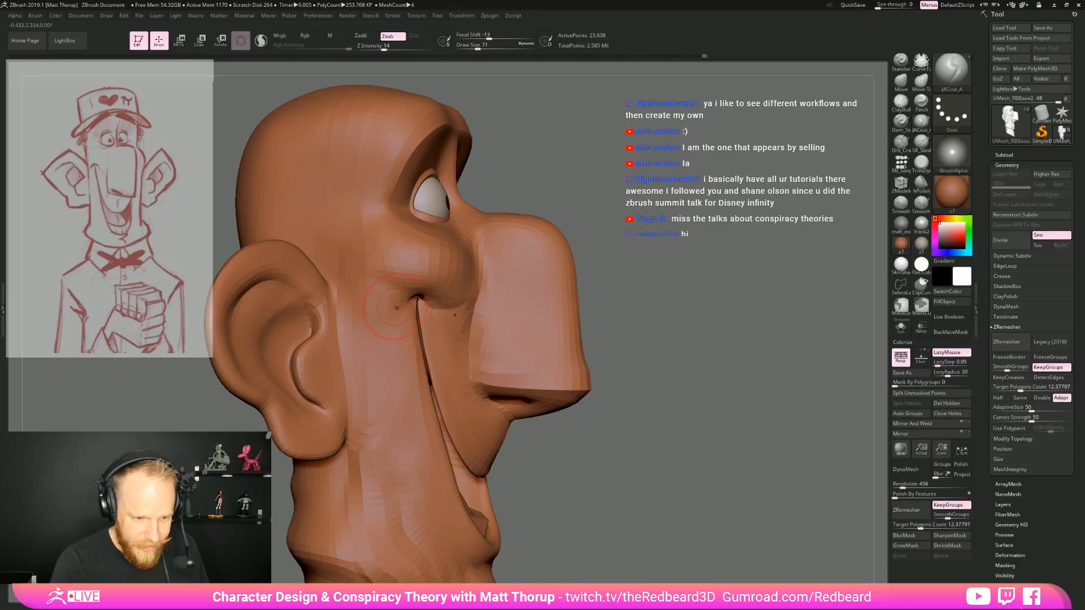
{"action": "left_click_drag", "start_coordinate": [655, 243], "coordinate": [595, 251]}
{"action": "key", "text": "b"}
{"action": "key", "text": "m"}
{"action": "key", "text": "t"}
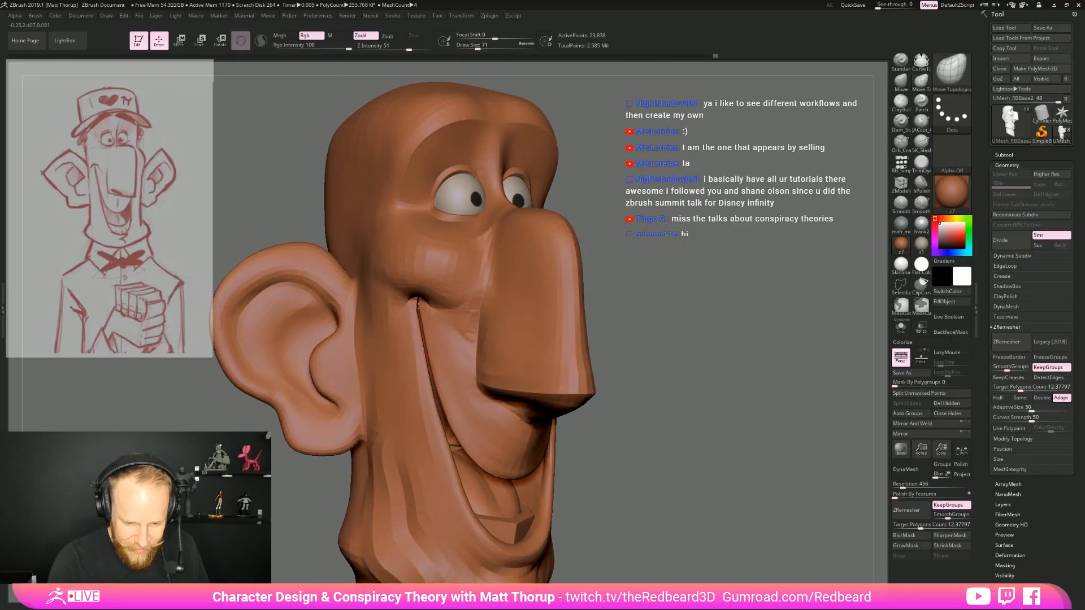
Tighten the fold above the mouth corner with the Pinch brush at Z Intensity 20
{"action": "key", "text": "b"}
{"action": "key", "text": "p"}
{"action": "key", "text": "i"}
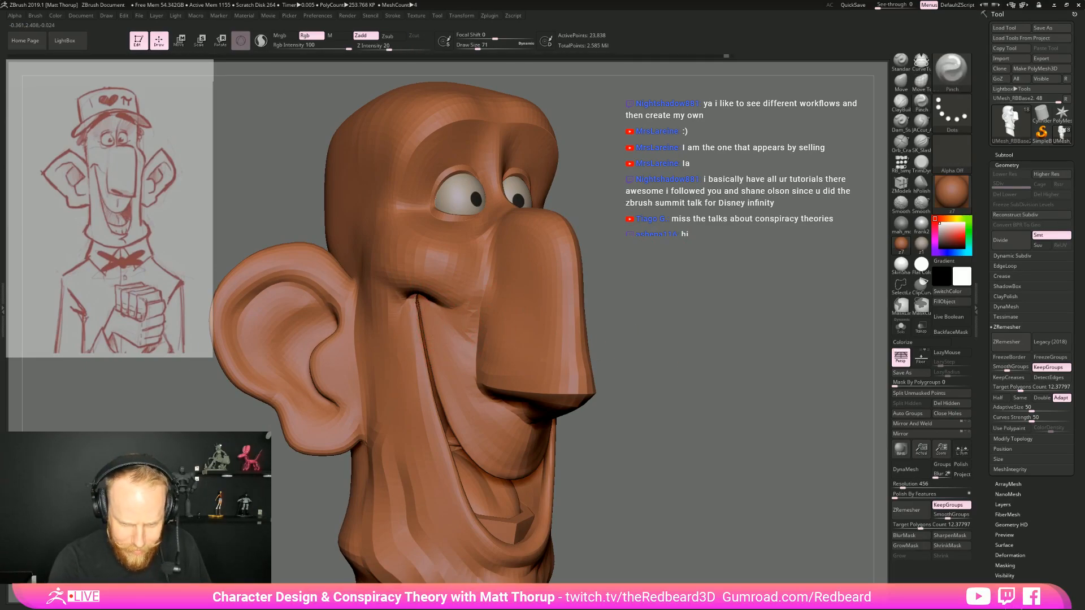
{"action": "mouse_move", "coordinate": [627, 316]}
{"action": "left_mouse_down"}
{"action": "mouse_move", "coordinate": [672, 328]}
{"action": "mouse_move", "coordinate": [615, 340]}
{"action": "mouse_move", "coordinate": [720, 376]}
{"action": "mouse_move", "coordinate": [687, 378]}
{"action": "mouse_move", "coordinate": [717, 377]}
{"action": "left_mouse_up"}
Show the polyframe and examine the mesh flow around the mouth corner, cheek and nose
{"action": "key", "text": "shift+f"}
{"action": "key", "text": "shift+f"}
{"action": "key", "text": "shift+f"}
{"action": "key", "text": "shift"}
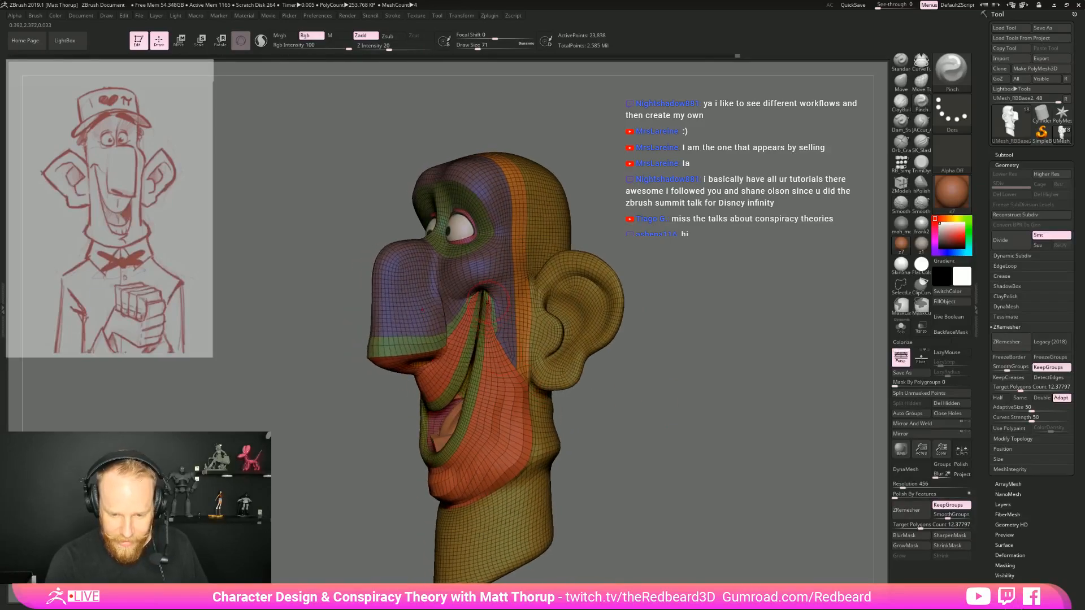
{"action": "left_click_drag", "start_coordinate": [658, 303], "coordinate": [678, 379], "text": "alt"}
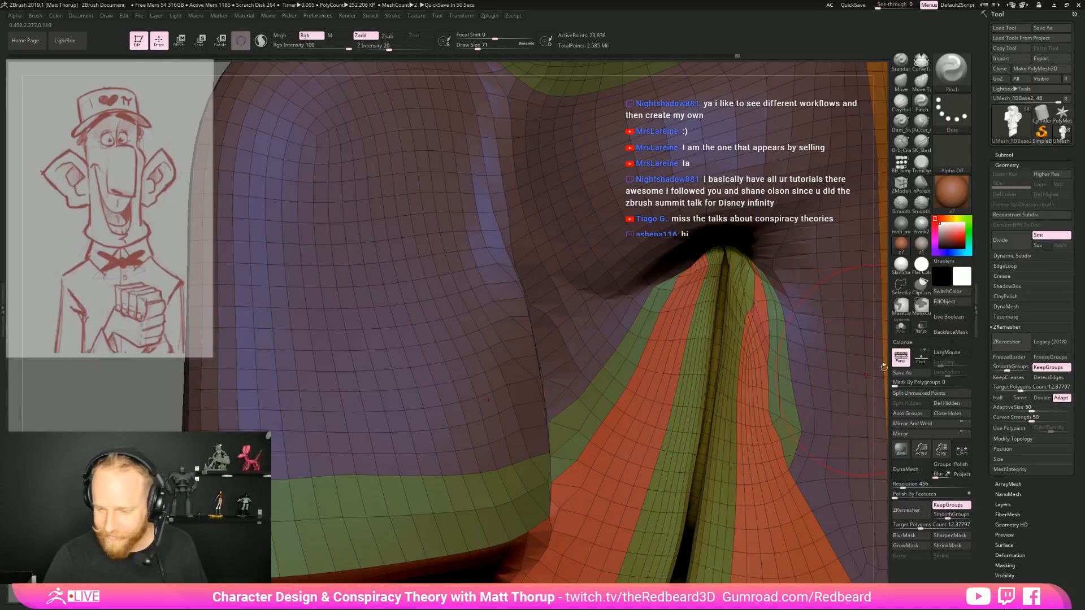
{"action": "key", "text": "f"}
{"action": "left_click_drag", "start_coordinate": [664, 334], "coordinate": [714, 384]}
{"action": "left_click_drag", "start_coordinate": [713, 384], "coordinate": [673, 396]}
Reshape the brow and temple area around the eye sockets with the Move brush at draw size 97
{"action": "left_click_drag", "start_coordinate": [514, 378], "coordinate": [494, 373]}
{"action": "key", "text": "b"}
{"action": "key", "text": "m"}
{"action": "key", "text": "v"}
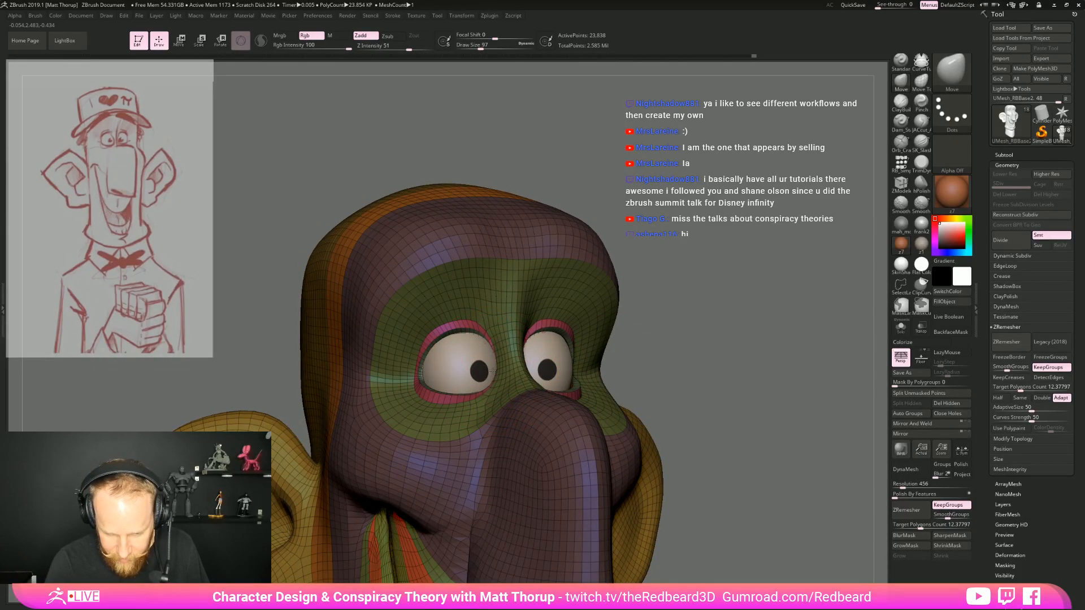
{"action": "left_click_drag", "start_coordinate": [632, 314], "coordinate": [635, 376], "text": "alt"}
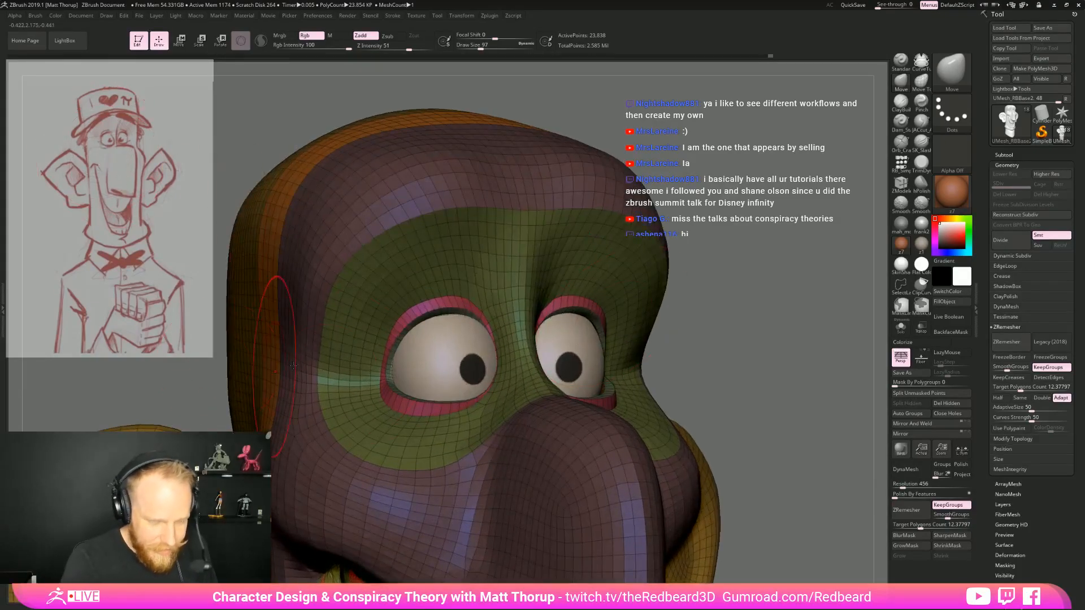
{"action": "left_click_drag", "start_coordinate": [671, 317], "coordinate": [399, 379]}
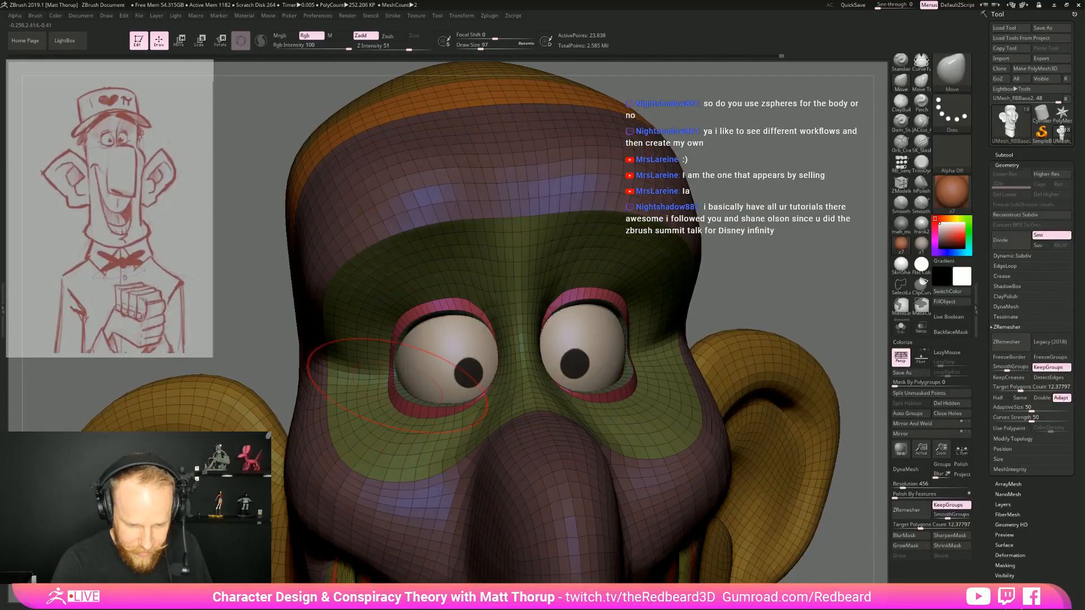
Adjust the outer and lower eyelid area with the Move brush, reducing the draw size to 87 and 77
{"action": "key", "text": "s"}
{"action": "left_click_drag", "start_coordinate": [412, 402], "coordinate": [410, 401]}
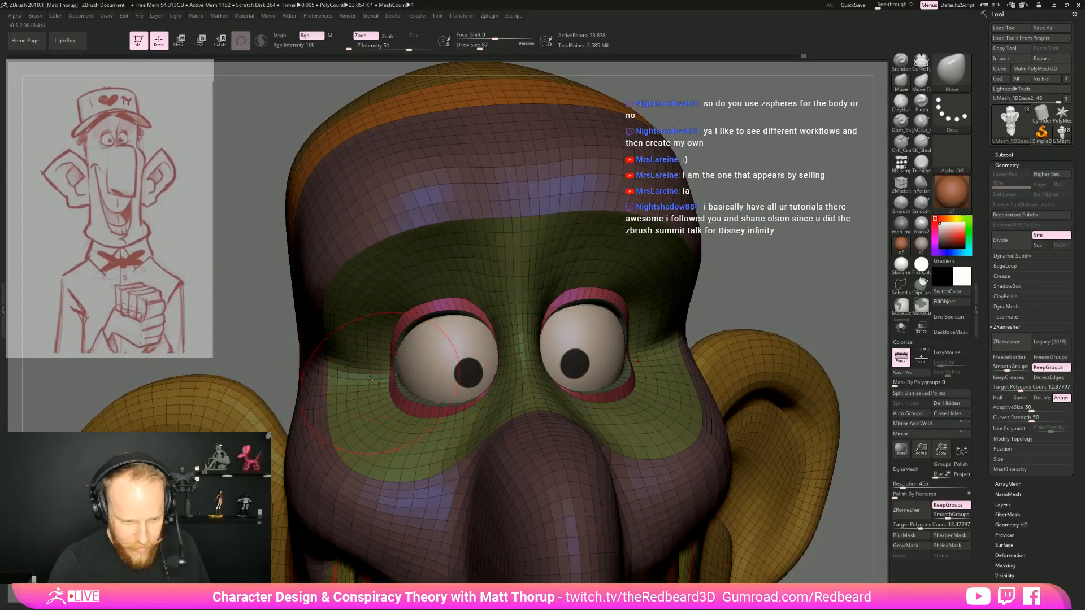
{"action": "mouse_move", "coordinate": [279, 362]}
{"action": "left_mouse_down"}
{"action": "mouse_move", "coordinate": [633, 226]}
{"action": "mouse_move", "coordinate": [805, 233]}
{"action": "mouse_move", "coordinate": [853, 249]}
{"action": "left_mouse_up"}
{"action": "key", "text": "s"}
{"action": "left_click_drag", "start_coordinate": [478, 393], "coordinate": [476, 392]}
{"action": "left_click_drag", "start_coordinate": [669, 273], "coordinate": [604, 345]}
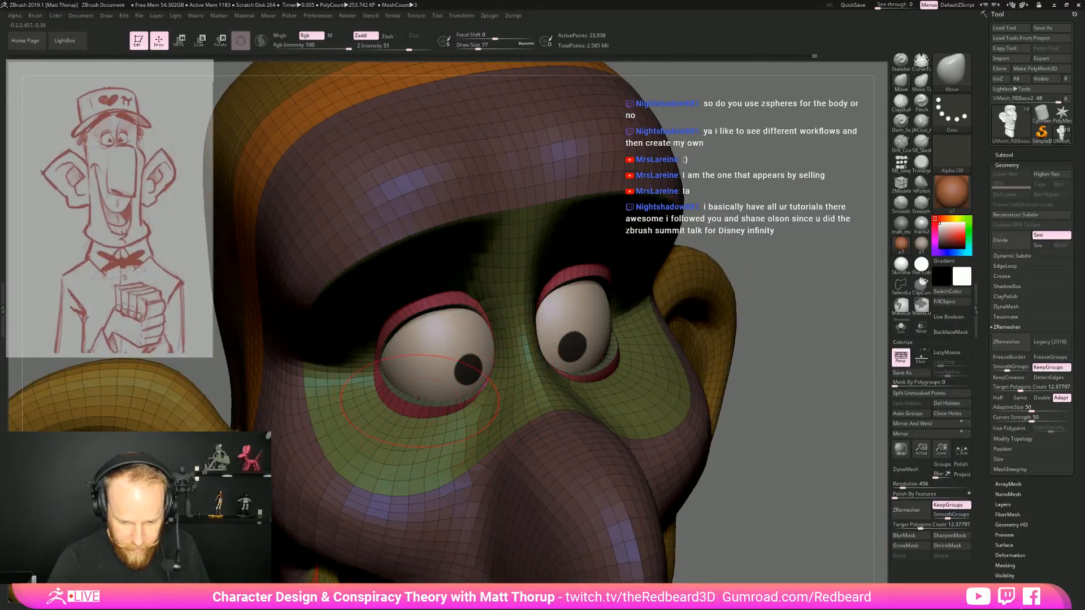
{"action": "left_click_drag", "start_coordinate": [774, 311], "coordinate": [712, 384]}
{"action": "left_click_drag", "start_coordinate": [430, 403], "coordinate": [427, 411]}
Isolate the head with Solo and insert edge loops around the eye openings with the ZModeler brush
{"action": "left_click_drag", "start_coordinate": [820, 356], "coordinate": [814, 231]}
{"action": "left_click", "coordinate": [900, 327]}
{"action": "key", "text": "b"}
{"action": "key", "text": "z"}
{"action": "key", "text": "m"}
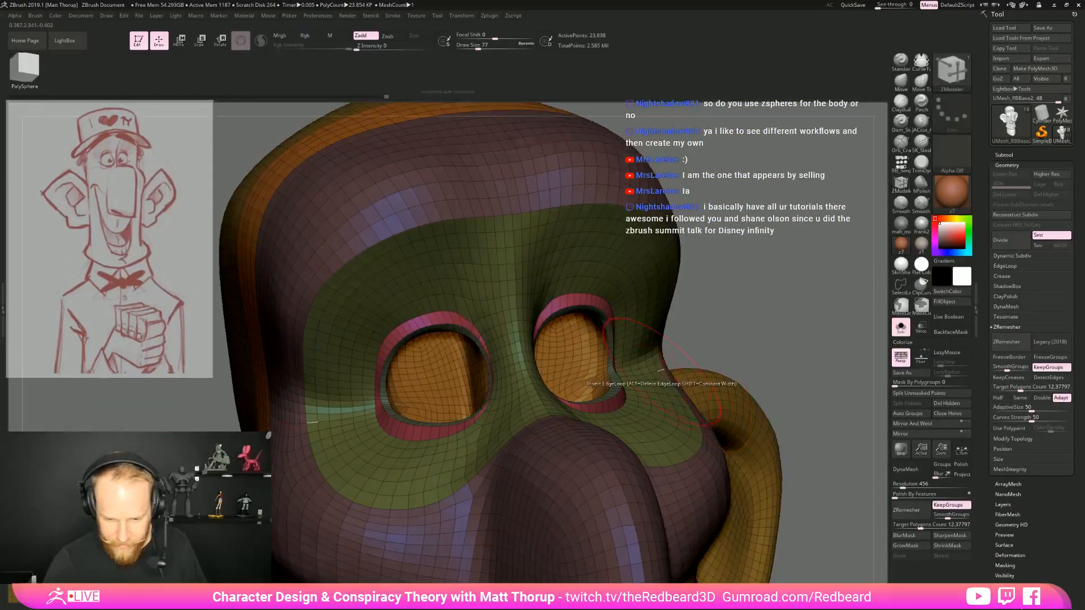
{"action": "mouse_move", "coordinate": [737, 291]}
{"action": "left_mouse_down"}
{"action": "mouse_move", "coordinate": [797, 341]}
{"action": "mouse_move", "coordinate": [775, 300]}
{"action": "mouse_move", "coordinate": [780, 344]}
{"action": "mouse_move", "coordinate": [808, 331]}
{"action": "left_mouse_up"}
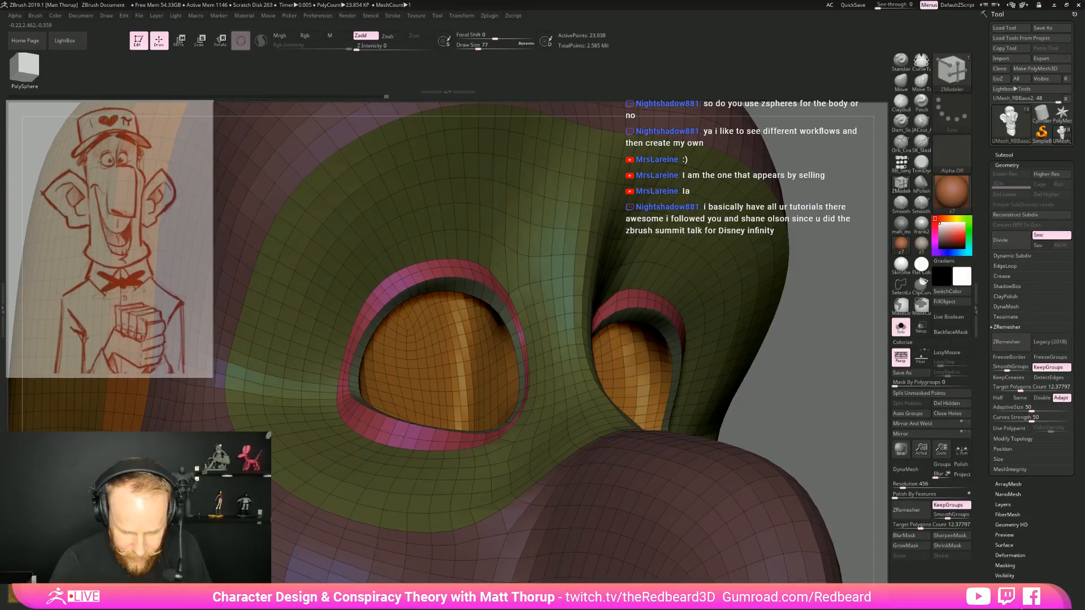
{"action": "left_click", "coordinate": [501, 310]}
Insert further edge loops along the pink eyelid band and the inner wall of the eye sockets
{"action": "mouse_move", "coordinate": [767, 359]}
{"action": "left_mouse_down"}
{"action": "mouse_move", "coordinate": [812, 398]}
{"action": "mouse_move", "coordinate": [854, 390]}
{"action": "mouse_move", "coordinate": [842, 452]}
{"action": "left_mouse_up"}
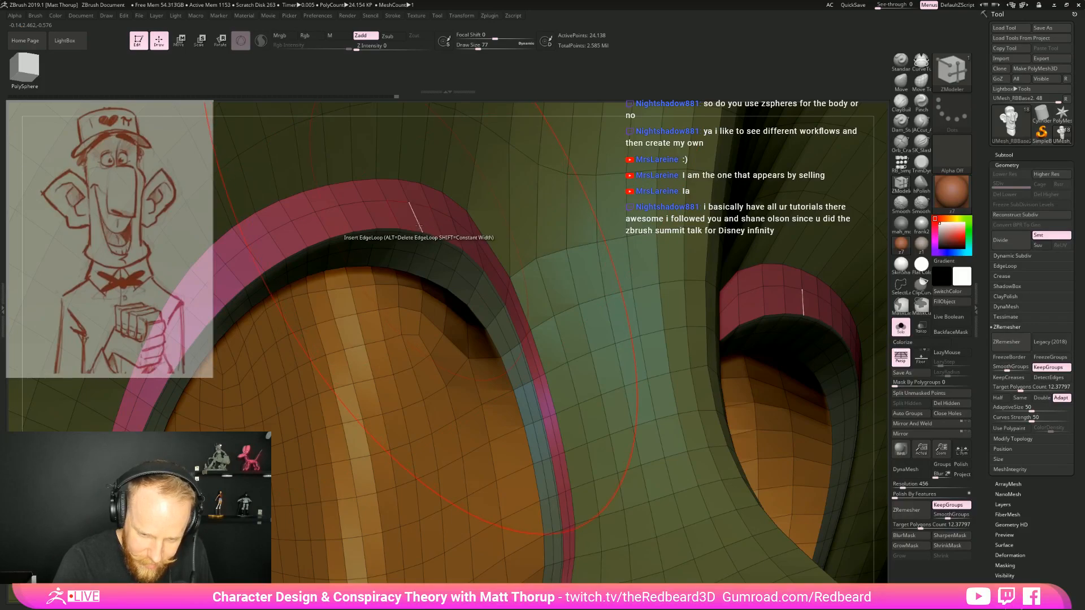
{"action": "left_click", "coordinate": [400, 180]}
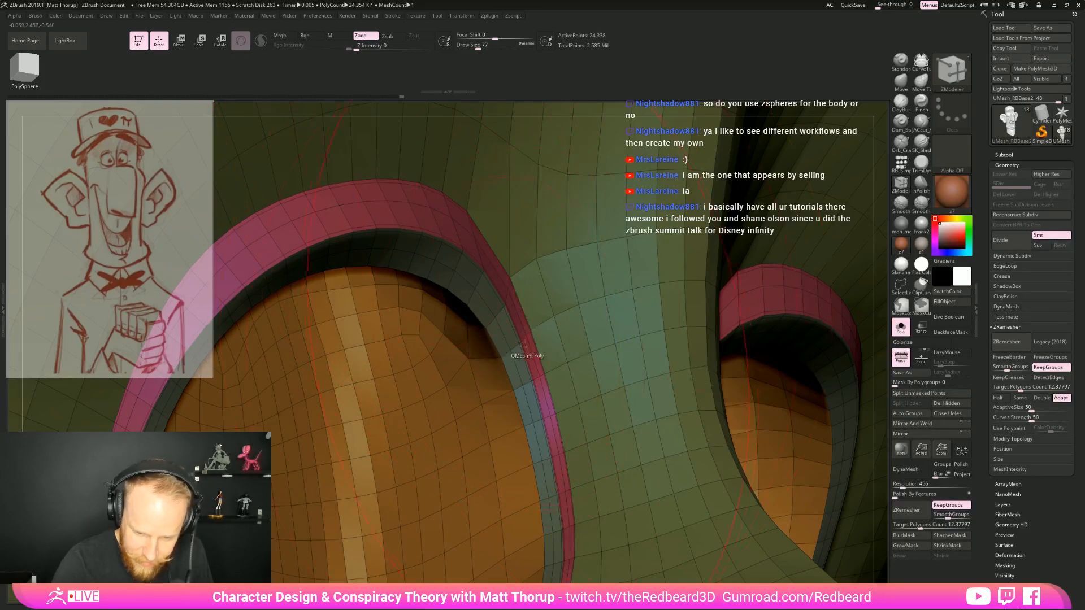
{"action": "left_click", "coordinate": [488, 327]}
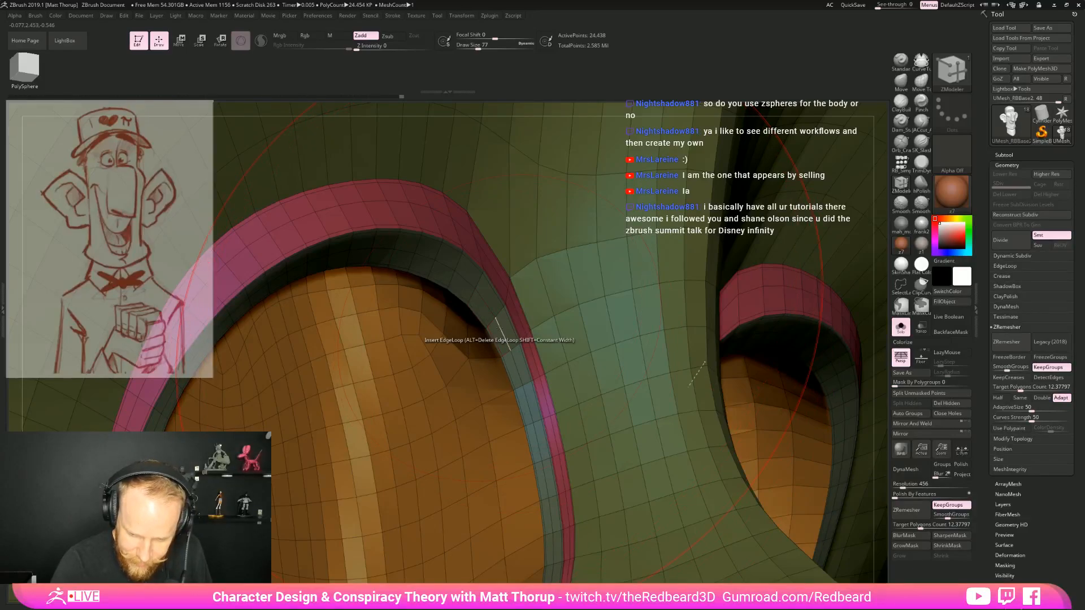
Hide the polyframe and activate Dynamic Subdiv for the head, choosing to always accept it without the note
{"action": "key", "text": "f"}
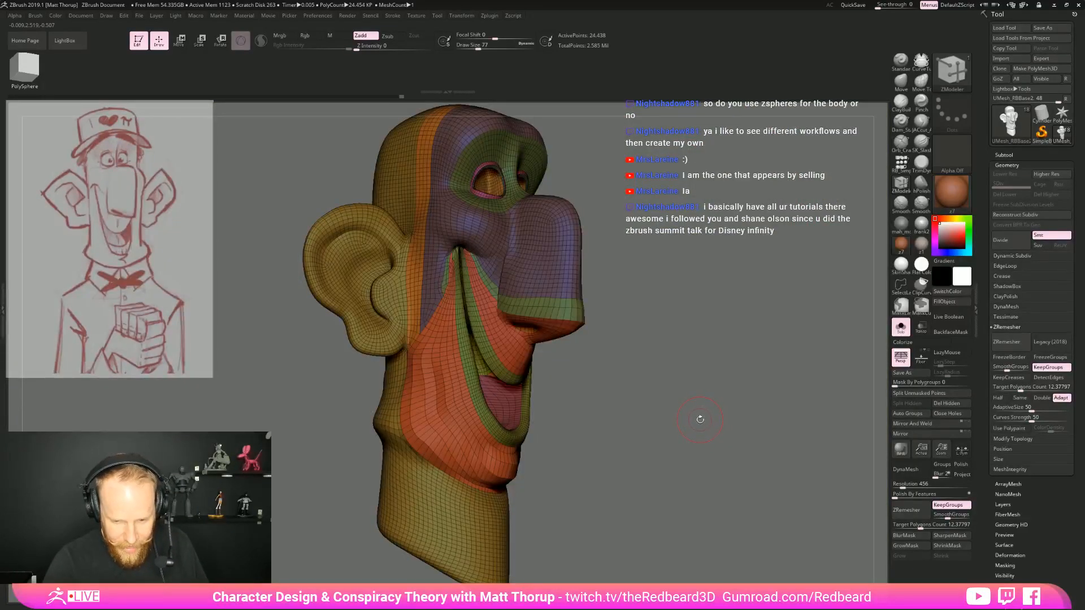
{"action": "key", "text": "shift+f"}
{"action": "mouse_move", "coordinate": [700, 424]}
{"action": "left_mouse_down", "text": "shift"}
{"action": "mouse_move", "coordinate": [681, 426]}
{"action": "mouse_move", "coordinate": [704, 441]}
{"action": "left_mouse_up", "text": "shift"}
{"action": "key", "text": "d"}
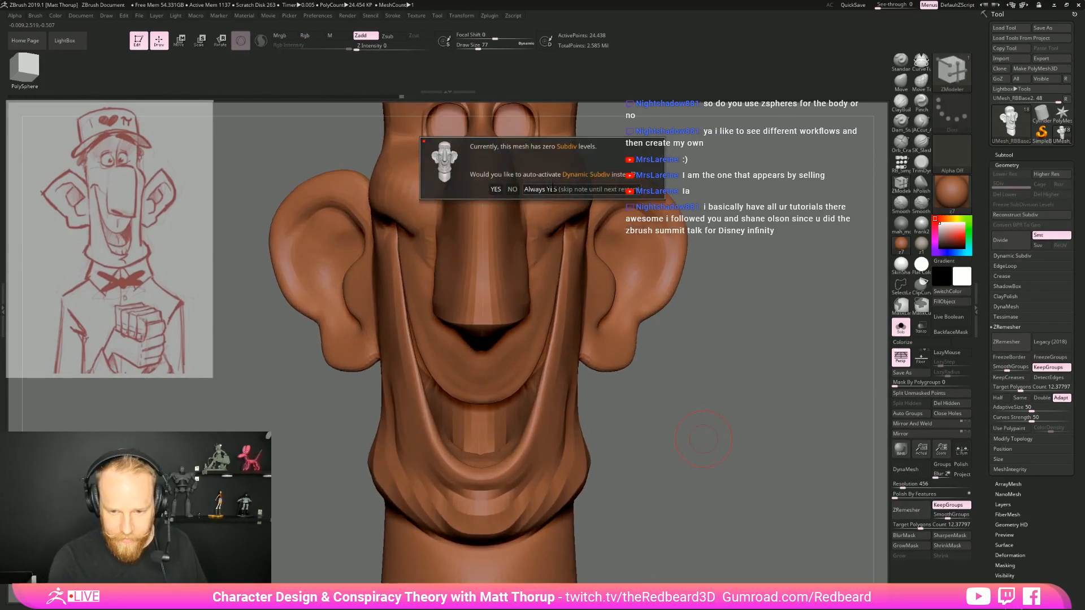
{"action": "left_click", "coordinate": [577, 189]}
{"action": "left_click_drag", "start_coordinate": [751, 172], "coordinate": [710, 461]}
{"action": "mouse_move", "coordinate": [678, 419]}
{"action": "left_mouse_down", "text": "alt"}
{"action": "mouse_move", "coordinate": [663, 302]}
{"action": "mouse_move", "coordinate": [609, 382]}
{"action": "mouse_move", "coordinate": [685, 352]}
{"action": "left_mouse_up", "text": "alt"}
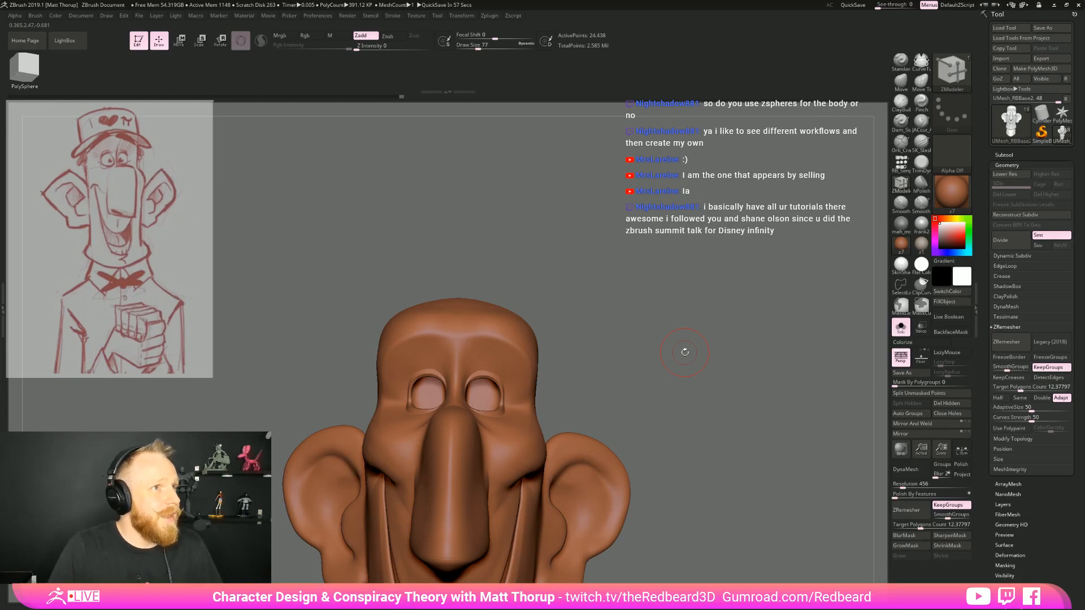
Check the smoothed nose and mouth corner with and without the polyframe, and turn Dynamic Subdiv off
{"action": "left_click_drag", "start_coordinate": [660, 339], "coordinate": [543, 481]}
{"action": "key", "text": "shift+f"}
{"action": "mouse_move", "coordinate": [543, 480]}
{"action": "right_mouse_down", "text": "alt"}
{"action": "mouse_move", "coordinate": [573, 366]}
{"action": "mouse_move", "coordinate": [575, 301]}
{"action": "right_mouse_up", "text": "alt"}
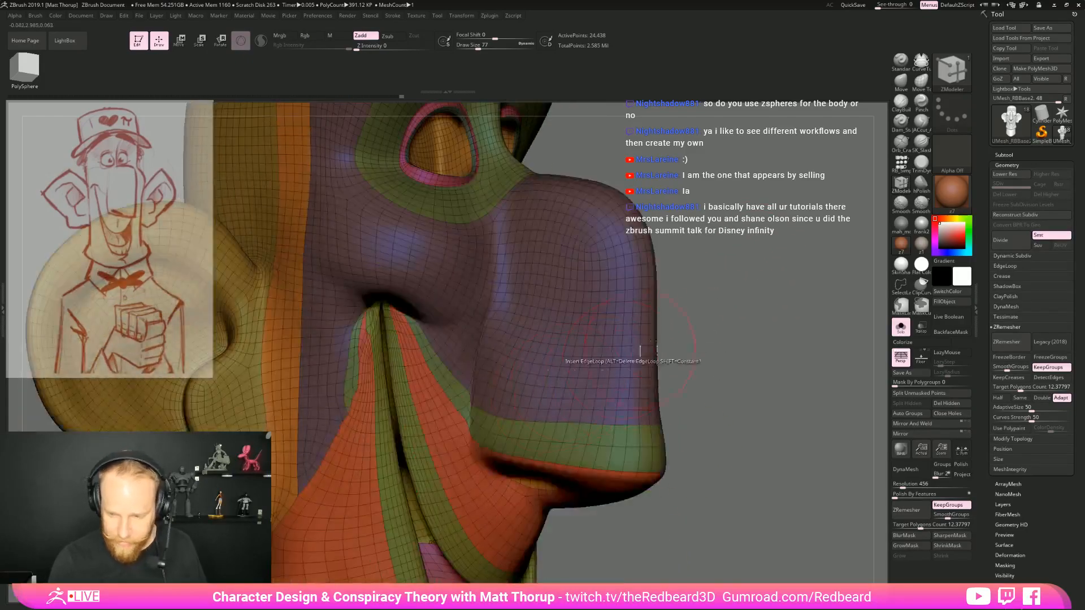
{"action": "key", "text": "shift+f"}
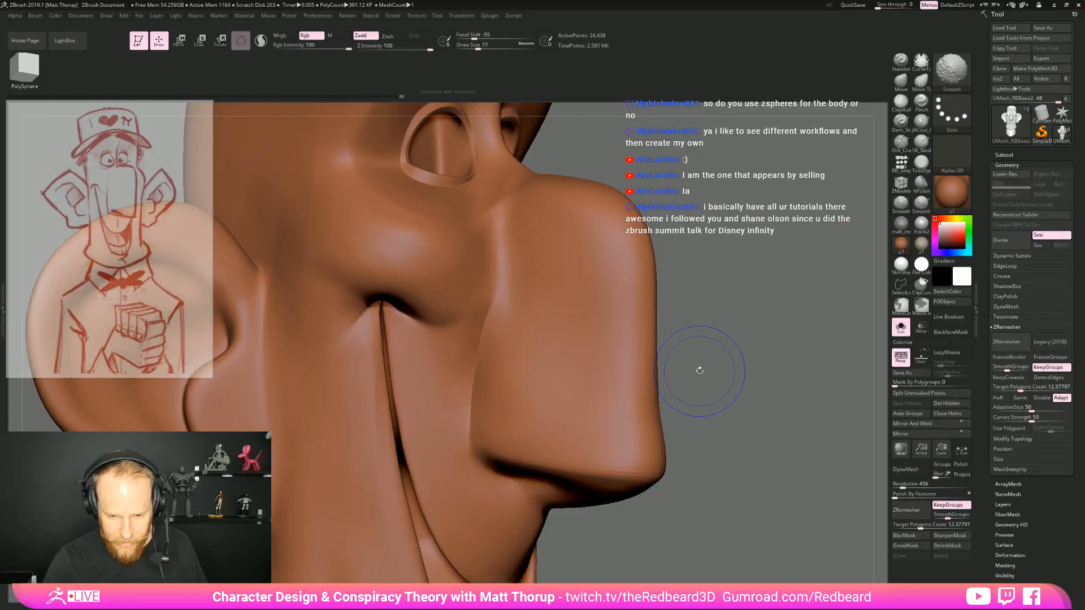
{"action": "key", "text": "shift+d"}
Build up the side of the nose next to the cheek with the ClayBuildup brush at draw size 87
{"action": "left_click", "coordinate": [921, 83]}
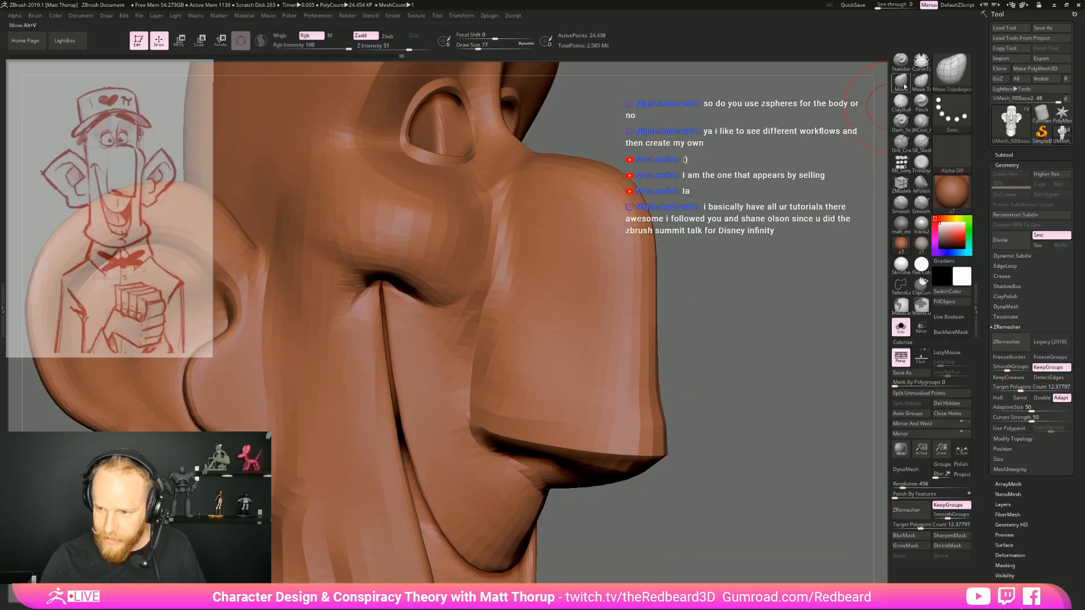
{"action": "key", "text": "b"}
{"action": "key", "text": "c"}
{"action": "key", "text": "b"}
{"action": "key", "text": "s"}
{"action": "left_click_drag", "start_coordinate": [516, 321], "coordinate": [519, 321]}
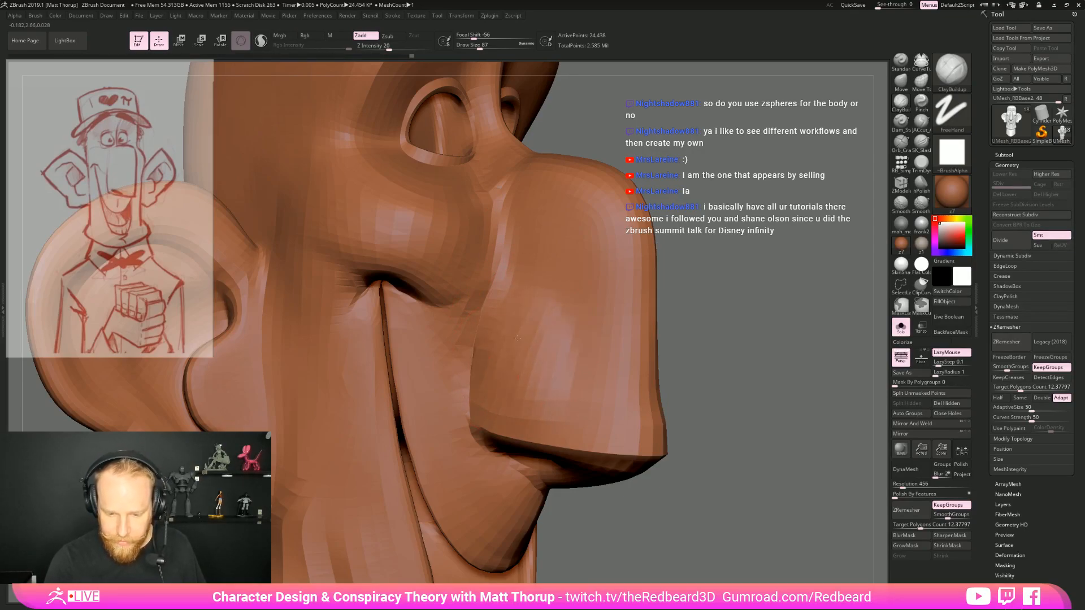
{"action": "mouse_move", "coordinate": [528, 376]}
{"action": "left_mouse_down", "text": "shift"}
{"action": "mouse_move", "coordinate": [537, 320]}
{"action": "mouse_move", "coordinate": [503, 368]}
{"action": "mouse_move", "coordinate": [529, 310]}
{"action": "left_mouse_up", "text": "shift"}
{"action": "left_click_drag", "start_coordinate": [803, 366], "coordinate": [627, 376]}
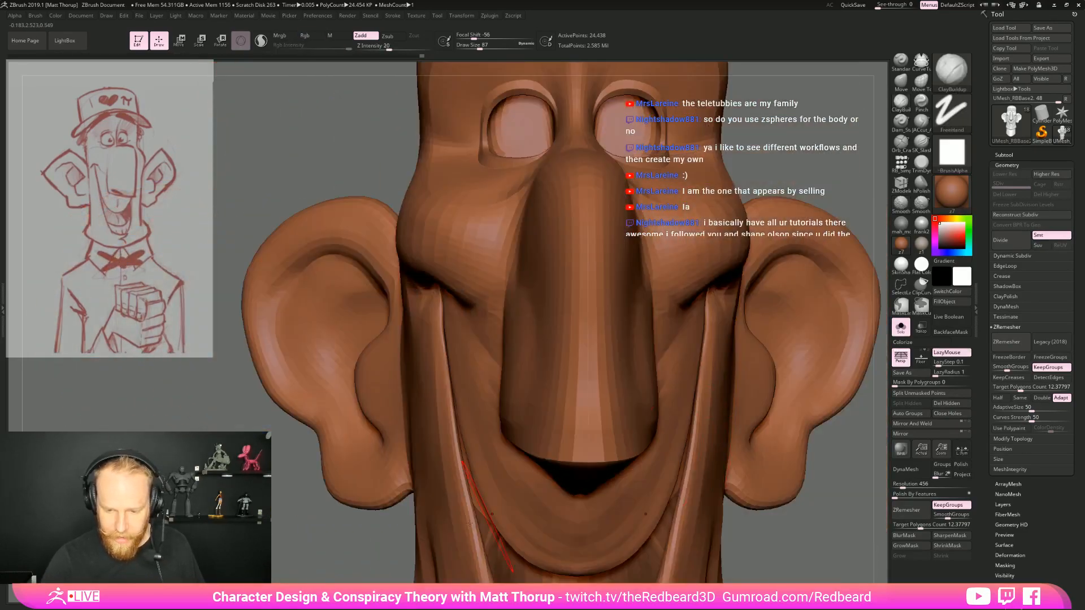
{"action": "left_click_drag", "start_coordinate": [760, 531], "coordinate": [633, 479]}
{"action": "left_click_drag", "start_coordinate": [703, 469], "coordinate": [663, 466]}
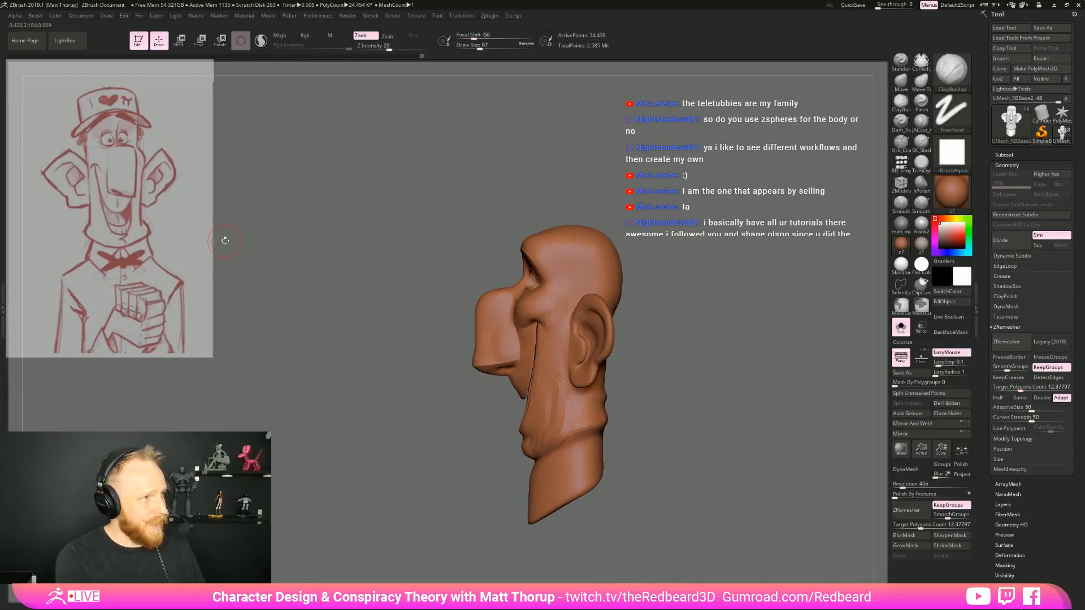
{"action": "left_click_drag", "start_coordinate": [698, 430], "coordinate": [686, 430]}
{"action": "left_click_drag", "start_coordinate": [683, 390], "coordinate": [701, 480], "text": "alt"}
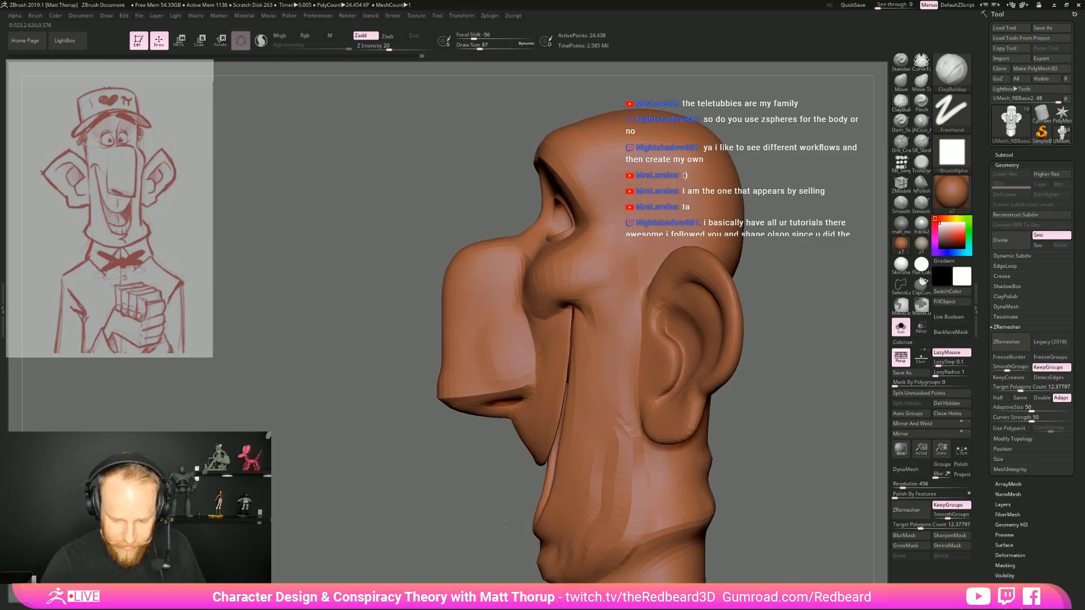
Adjust the lower tip of the upper lip beneath the nose in profile with the Move brush at draw size 97
{"action": "key", "text": "b"}
{"action": "key", "text": "m"}
{"action": "key", "text": "v"}
{"action": "key", "text": "s"}
{"action": "left_click", "coordinate": [537, 458]}
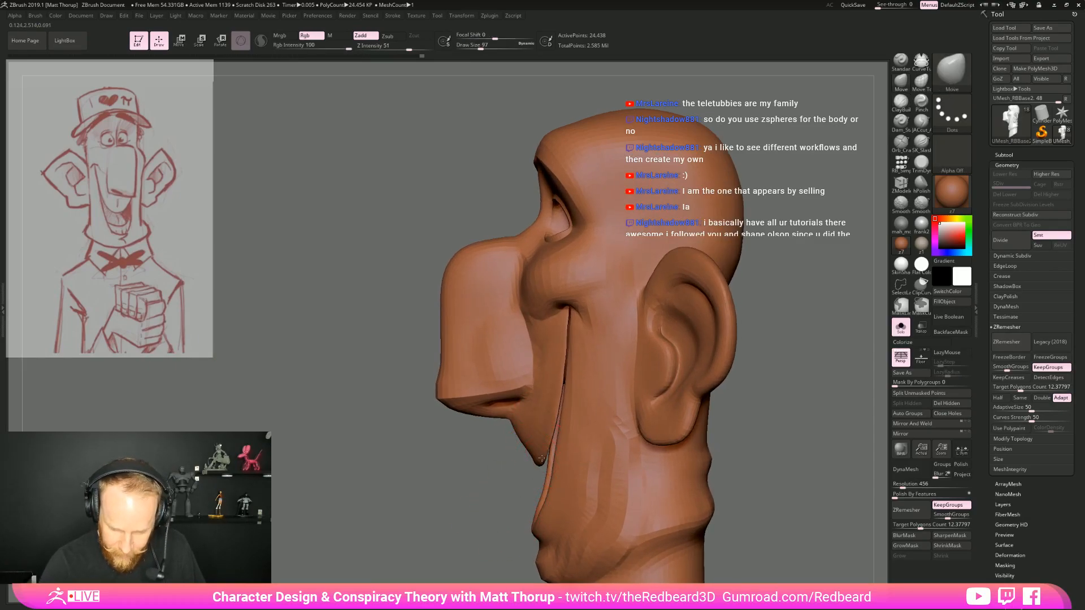
{"action": "left_click_drag", "start_coordinate": [521, 464], "coordinate": [554, 467], "text": "shift"}
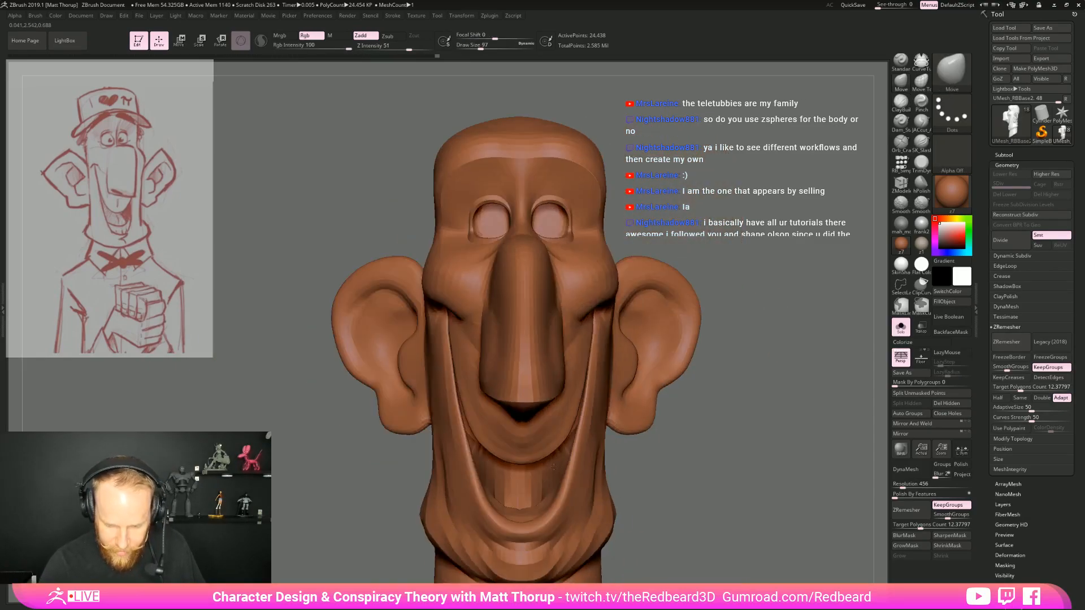
Refine the upper lip and the side of the nose with the Move brush at draw size 83, checking the topology with the polyframe
{"action": "mouse_move", "coordinate": [526, 457]}
{"action": "right_mouse_down"}
{"action": "mouse_move", "coordinate": [608, 456]}
{"action": "mouse_move", "coordinate": [531, 390]}
{"action": "mouse_move", "coordinate": [490, 328]}
{"action": "right_mouse_up"}
{"action": "key", "text": "s"}
{"action": "left_click", "coordinate": [528, 449]}
{"action": "right_click_drag", "start_coordinate": [557, 289], "coordinate": [517, 295]}
{"action": "key", "text": "shift+f"}
{"action": "key", "text": "shift+f"}
{"action": "right_click_drag", "start_coordinate": [706, 383], "coordinate": [524, 450]}
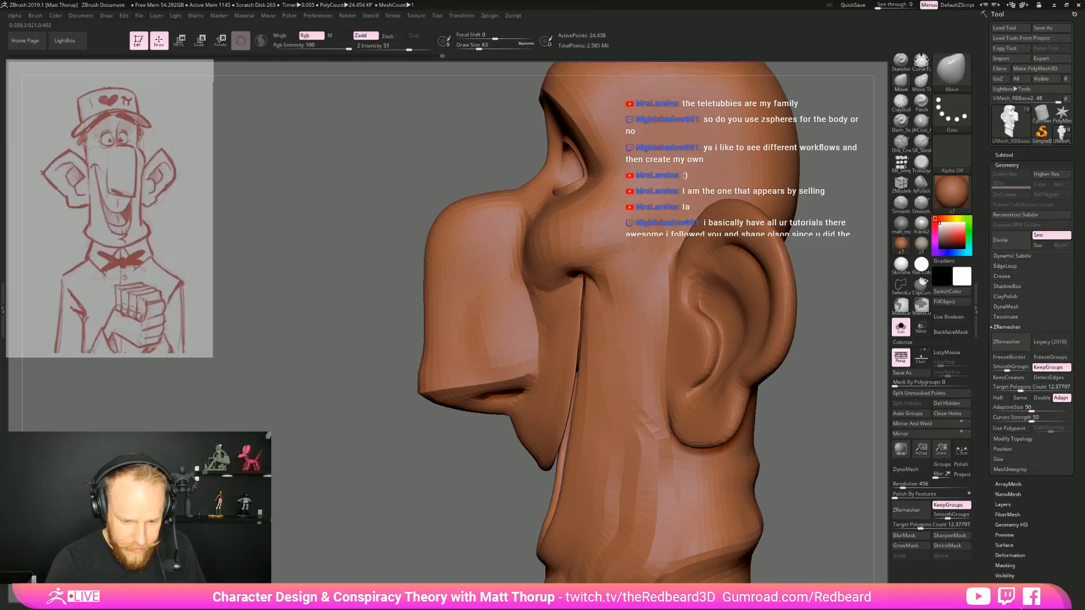
Shape the sides of the nose from the front and three-quarter views with the Move brush at draw size 116
{"action": "key", "text": "s"}
{"action": "mouse_move", "coordinate": [421, 400]}
{"action": "left_mouse_down"}
{"action": "mouse_move", "coordinate": [480, 413]}
{"action": "mouse_move", "coordinate": [419, 395]}
{"action": "mouse_move", "coordinate": [395, 427]}
{"action": "mouse_move", "coordinate": [672, 405]}
{"action": "mouse_move", "coordinate": [697, 395]}
{"action": "mouse_move", "coordinate": [687, 359]}
{"action": "left_mouse_up"}
{"action": "key", "text": "s"}
{"action": "key", "text": "s"}
{"action": "key", "text": "s"}
{"action": "key", "text": "s"}
{"action": "left_click_drag", "start_coordinate": [486, 334], "coordinate": [488, 333]}
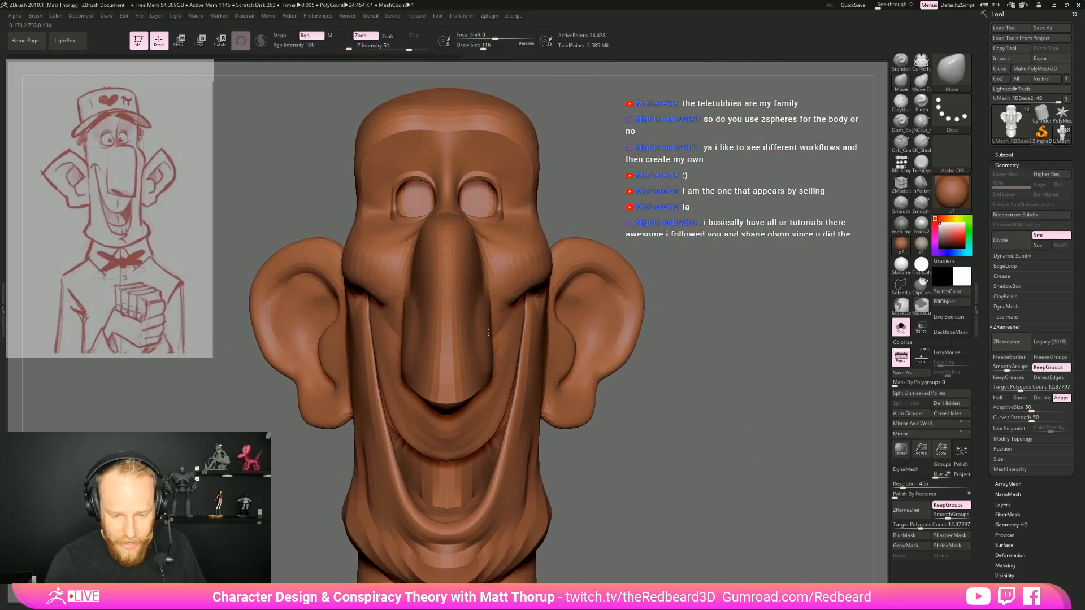
{"action": "left_click_drag", "start_coordinate": [681, 362], "coordinate": [520, 348]}
{"action": "left_click_drag", "start_coordinate": [393, 322], "coordinate": [497, 353]}
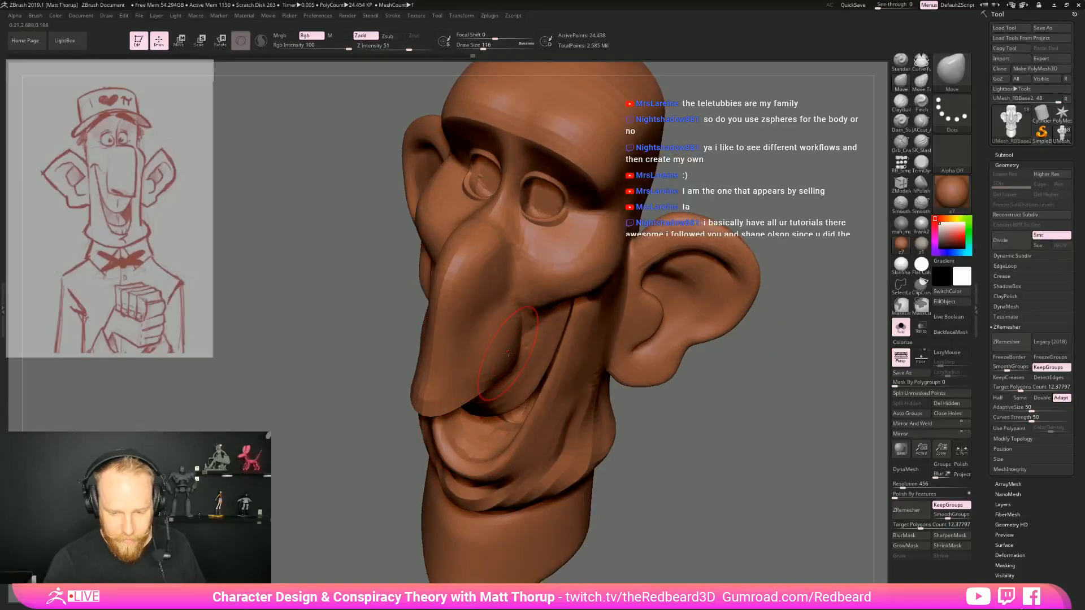
Reshape the nose tip as seen from above with the Move brush at draw size 108
{"action": "left_click_drag", "start_coordinate": [706, 414], "coordinate": [728, 469]}
{"action": "key", "text": "s"}
{"action": "left_click_drag", "start_coordinate": [450, 410], "coordinate": [447, 410]}
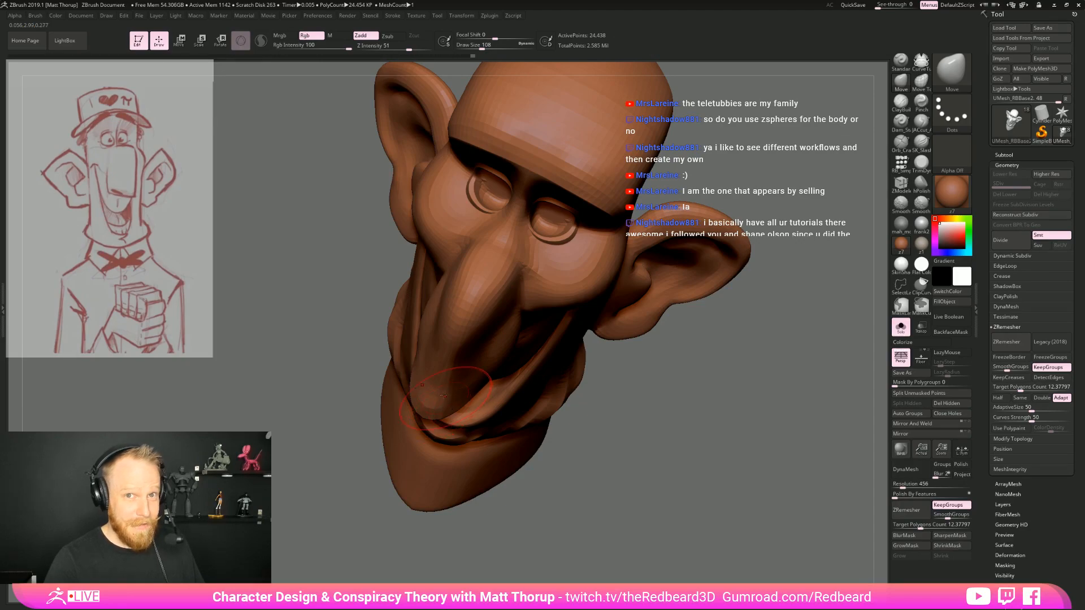
{"action": "left_click_drag", "start_coordinate": [461, 398], "coordinate": [469, 394]}
{"action": "mouse_move", "coordinate": [703, 415]}
{"action": "left_mouse_down"}
{"action": "mouse_move", "coordinate": [731, 214]}
{"action": "mouse_move", "coordinate": [754, 288]}
{"action": "left_mouse_up"}
{"action": "left_click_drag", "start_coordinate": [376, 389], "coordinate": [316, 519]}
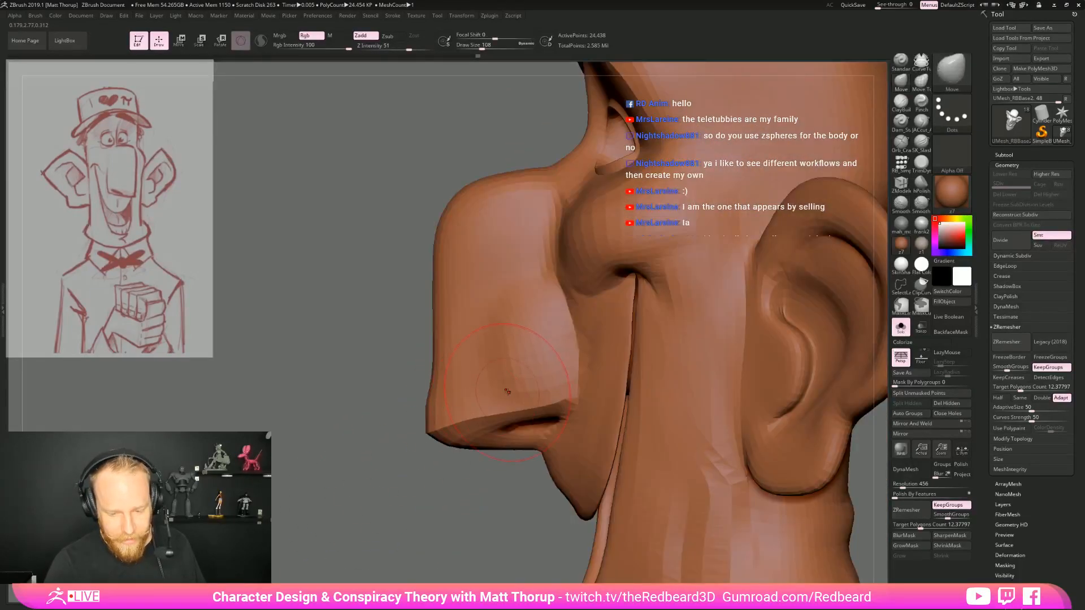
Refine the front and upper profile of the nose with the Move brush, varying the draw size between 97 and about 200
{"action": "key", "text": "bracketleft"}
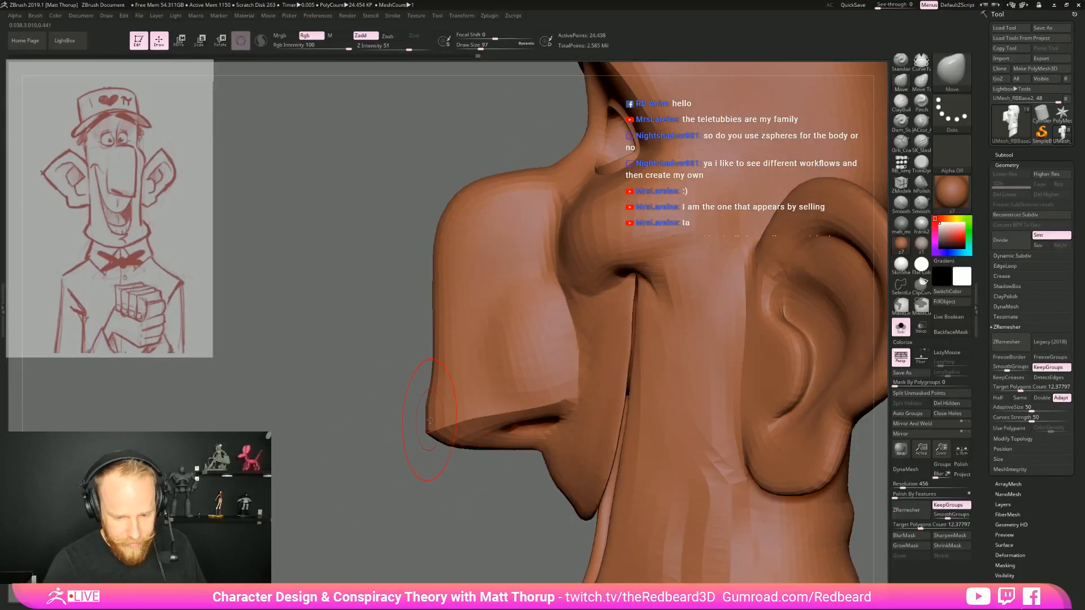
{"action": "left_click_drag", "start_coordinate": [431, 408], "coordinate": [428, 382]}
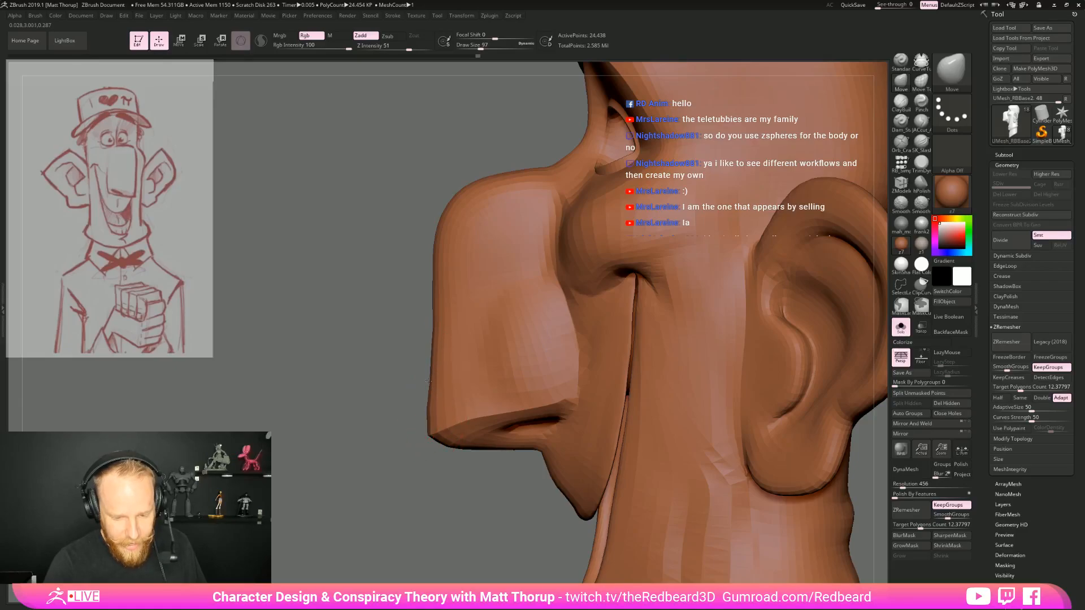
{"action": "key", "text": "s"}
{"action": "left_click_drag", "start_coordinate": [423, 338], "coordinate": [429, 338]}
{"action": "key", "text": "s"}
{"action": "left_click_drag", "start_coordinate": [426, 285], "coordinate": [433, 287]}
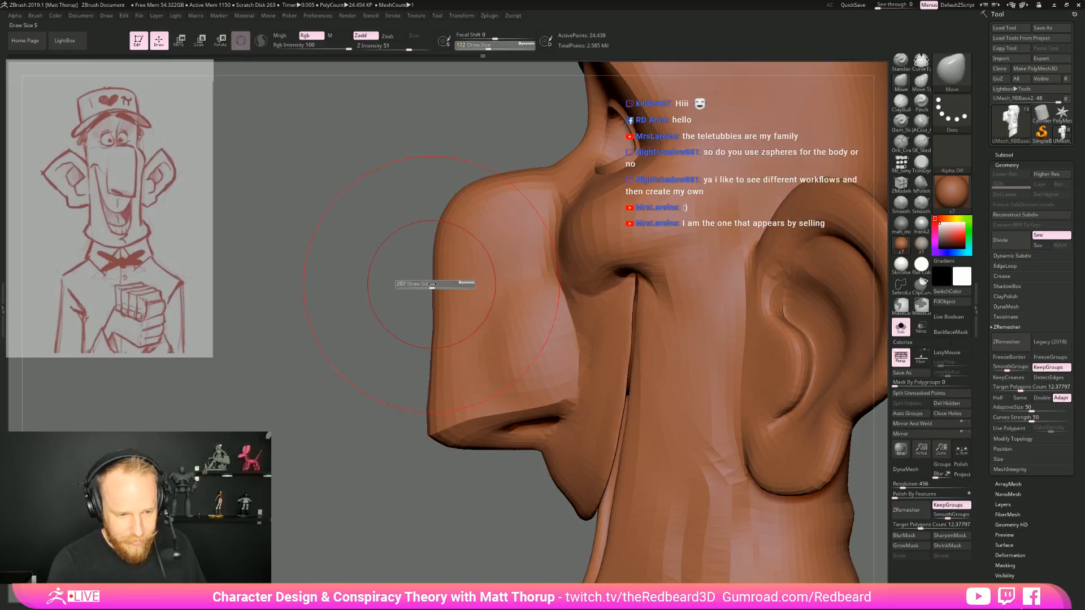
{"action": "key", "text": "s"}
{"action": "mouse_move", "coordinate": [447, 219]}
{"action": "left_mouse_down"}
{"action": "mouse_move", "coordinate": [437, 218]}
{"action": "mouse_move", "coordinate": [450, 189]}
{"action": "left_mouse_up"}
{"action": "key", "text": "s"}
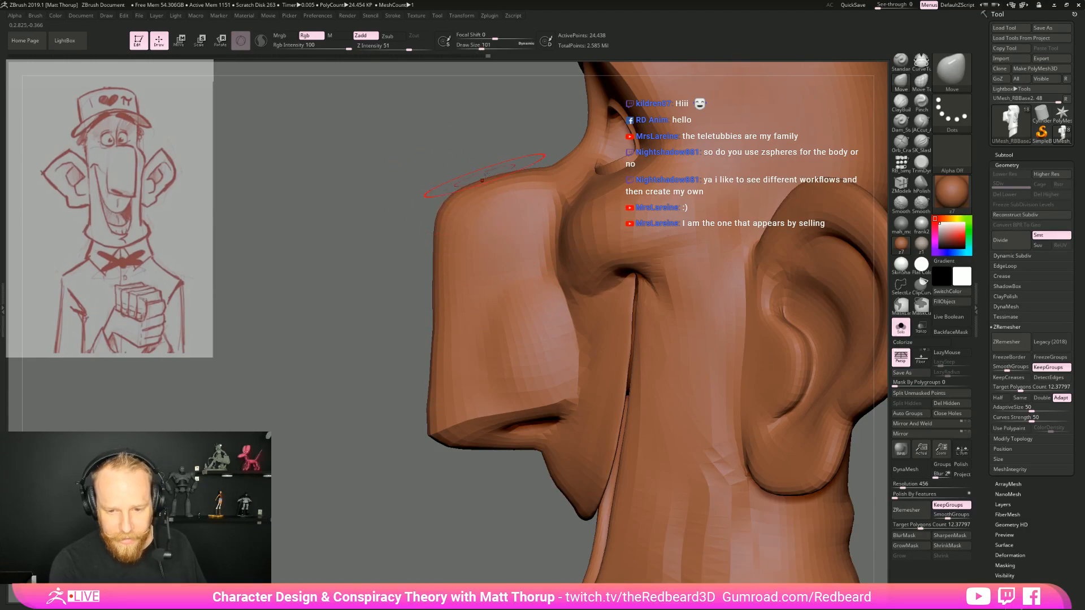
Adjust the overall nose shape with the Move brush at draw size 120 and check it from the opposite side
{"action": "mouse_move", "coordinate": [317, 435]}
{"action": "left_mouse_down"}
{"action": "mouse_move", "coordinate": [520, 465]}
{"action": "mouse_move", "coordinate": [675, 407]}
{"action": "mouse_move", "coordinate": [661, 339]}
{"action": "left_mouse_up"}
{"action": "key", "text": "s"}
{"action": "left_click_drag", "start_coordinate": [496, 311], "coordinate": [468, 327]}
{"action": "key", "text": "s"}
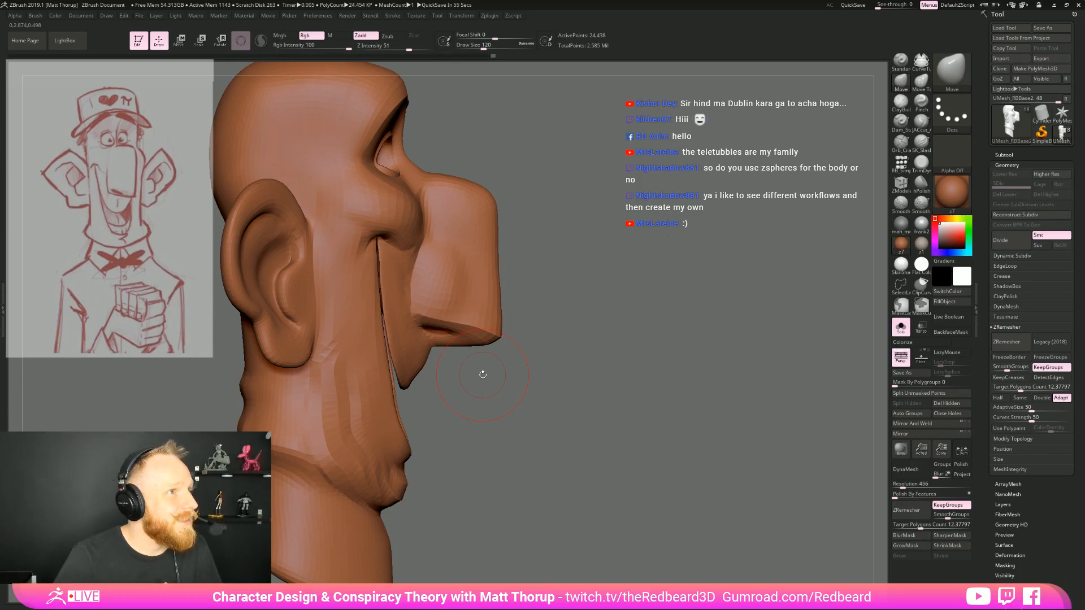
{"action": "mouse_move", "coordinate": [482, 375]}
{"action": "left_mouse_down"}
{"action": "mouse_move", "coordinate": [575, 269]}
{"action": "mouse_move", "coordinate": [588, 271]}
{"action": "mouse_move", "coordinate": [610, 326]}
{"action": "left_mouse_up"}
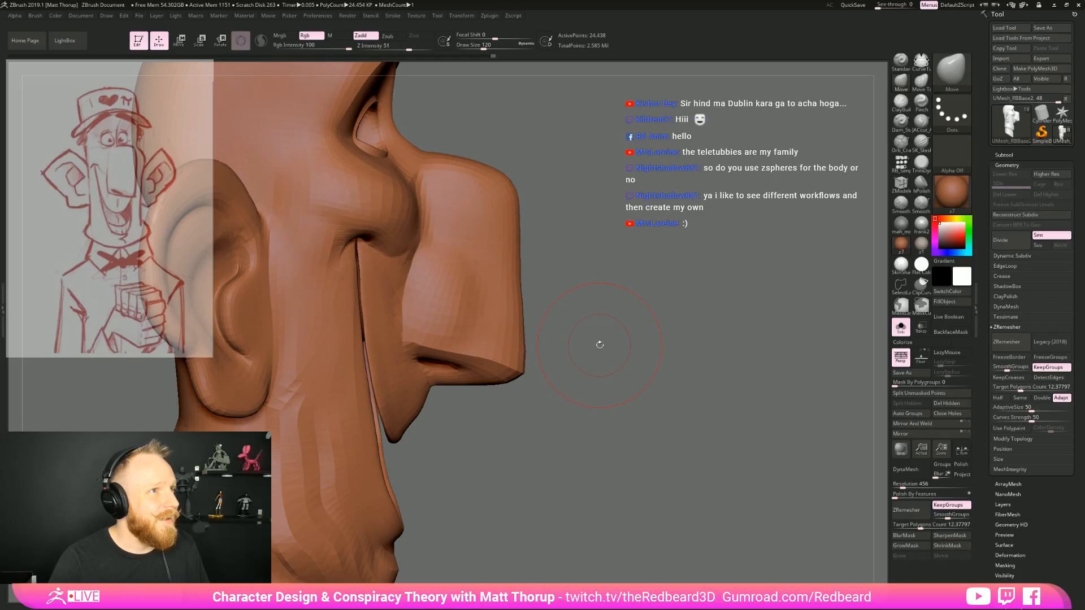
{"action": "left_click_drag", "start_coordinate": [599, 345], "coordinate": [469, 344]}
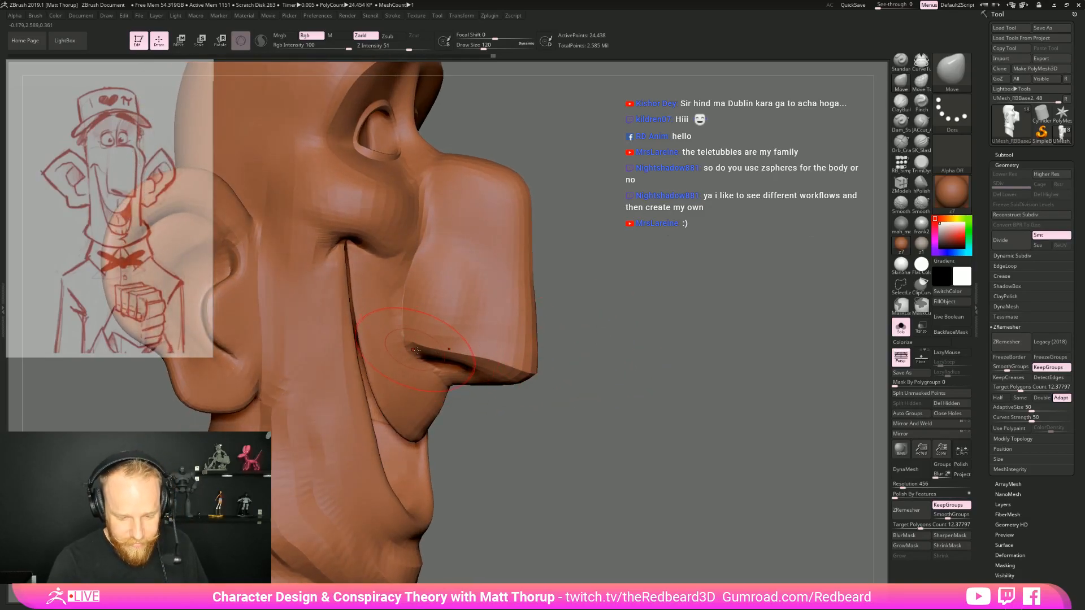
Carve the crease where the nostril meets the upper lip with the JACut brush at draw size 51
{"action": "left_click", "coordinate": [921, 123]}
{"action": "left_click_drag", "start_coordinate": [669, 359], "coordinate": [604, 362]}
{"action": "key", "text": "s"}
{"action": "left_click_drag", "start_coordinate": [412, 351], "coordinate": [404, 346]}
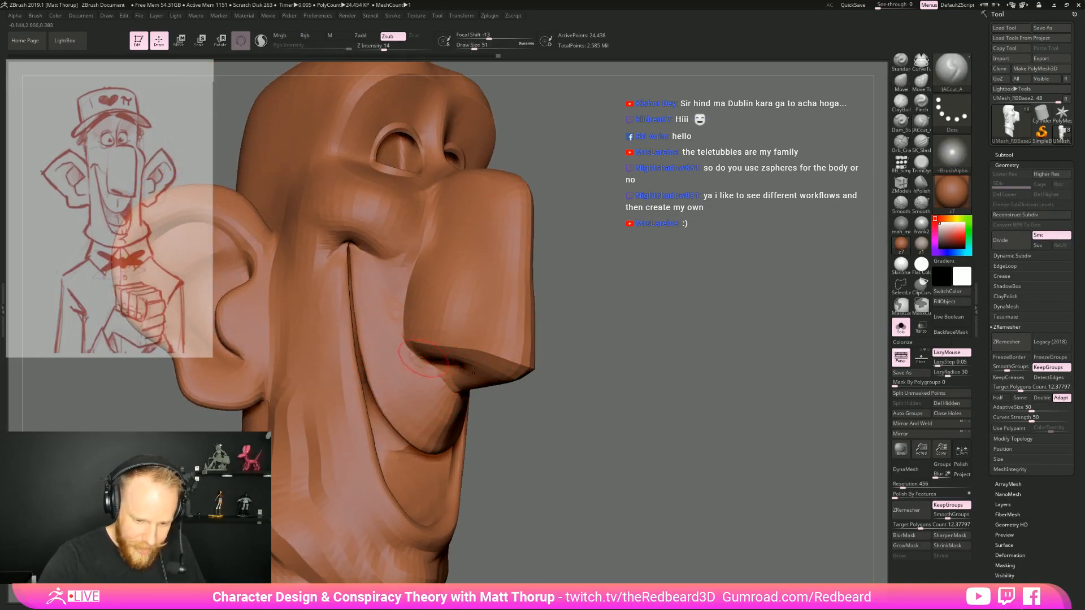
{"action": "left_click_drag", "start_coordinate": [480, 402], "coordinate": [446, 387]}
{"action": "mouse_move", "coordinate": [491, 397]}
{"action": "right_mouse_down"}
{"action": "mouse_move", "coordinate": [488, 277]}
{"action": "mouse_move", "coordinate": [465, 338]}
{"action": "right_mouse_up"}
Sculpt the nostril area on the underside of the nose with the ClayBuildup brush
{"action": "left_click", "coordinate": [902, 103]}
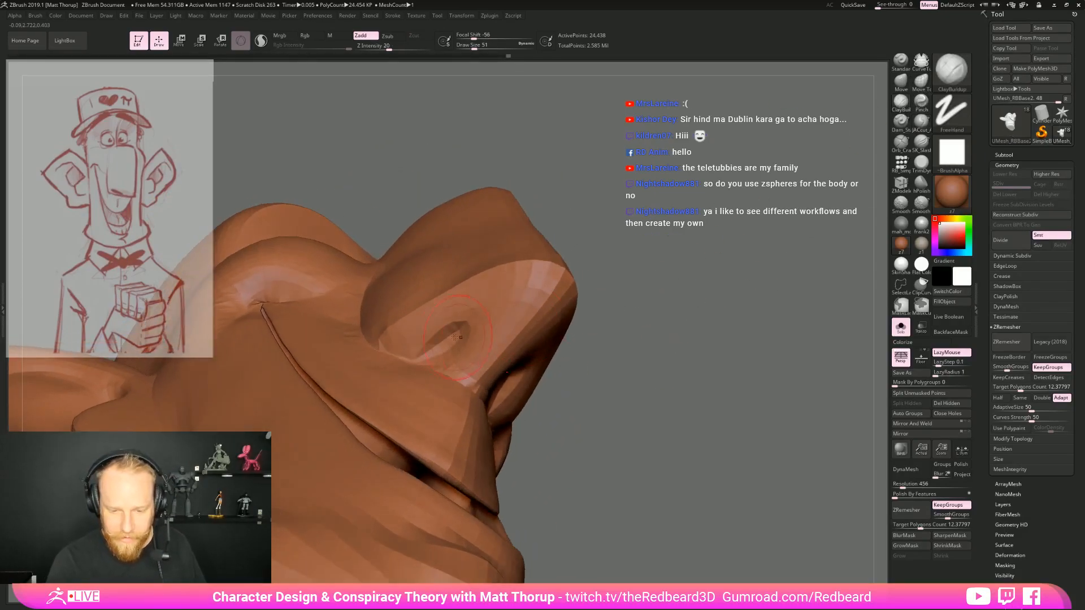
{"action": "key", "text": "s"}
{"action": "left_click_drag", "start_coordinate": [454, 335], "coordinate": [453, 338]}
{"action": "mouse_move", "coordinate": [459, 333]}
{"action": "left_mouse_down", "text": "alt"}
{"action": "mouse_move", "coordinate": [434, 351]}
{"action": "mouse_move", "coordinate": [460, 329]}
{"action": "left_mouse_up", "text": "alt"}
{"action": "mouse_move", "coordinate": [599, 334]}
{"action": "right_mouse_down"}
{"action": "mouse_move", "coordinate": [686, 372]}
{"action": "mouse_move", "coordinate": [681, 299]}
{"action": "mouse_move", "coordinate": [650, 316]}
{"action": "mouse_move", "coordinate": [672, 364]}
{"action": "mouse_move", "coordinate": [688, 475]}
{"action": "right_mouse_up"}
Sculpt the philtrum area of the upper lip with ClayBuildup at draw size 16, then 39
{"action": "key", "text": "s"}
{"action": "left_click_drag", "start_coordinate": [488, 394], "coordinate": [486, 394]}
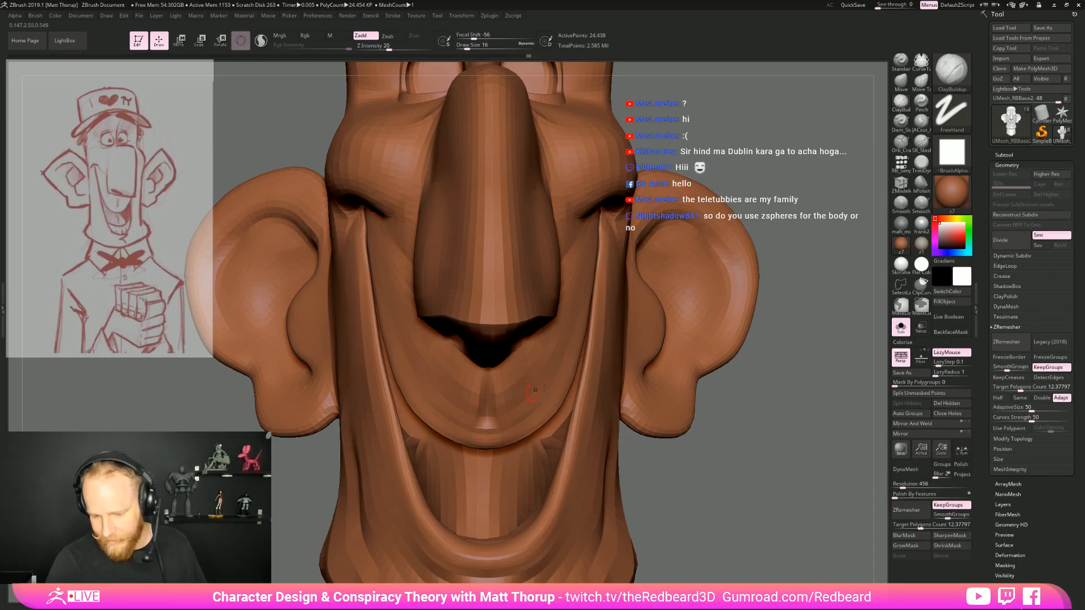
{"action": "key", "text": "s"}
{"action": "key", "text": "s"}
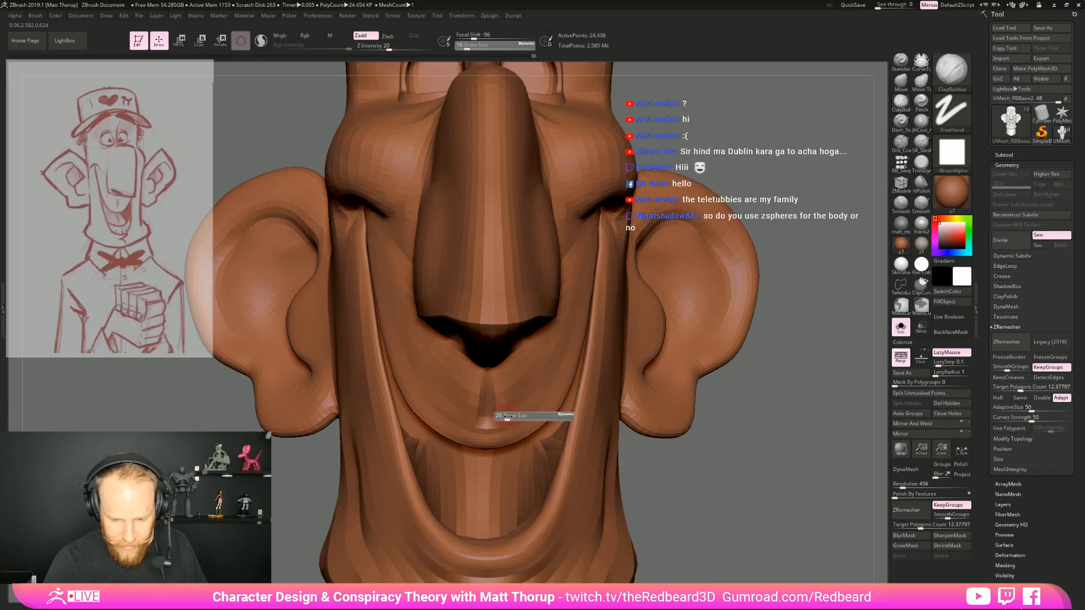
{"action": "key", "text": "s"}
{"action": "left_click_drag", "start_coordinate": [507, 393], "coordinate": [512, 394]}
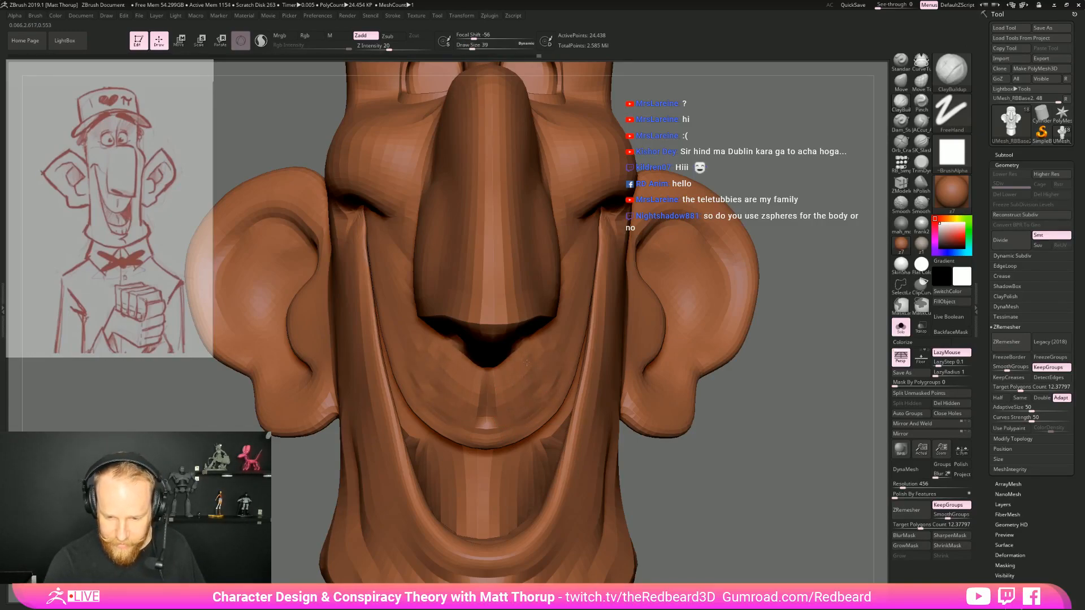
Undo the last stroke, enable BackfaceMask, and work over the upper lip towards the mouth corner at draw size 46
{"action": "mouse_move", "coordinate": [765, 446]}
{"action": "left_mouse_down"}
{"action": "mouse_move", "coordinate": [745, 391]}
{"action": "mouse_move", "coordinate": [537, 404]}
{"action": "left_mouse_up"}
{"action": "key", "text": "ctrl+z"}
{"action": "left_click", "coordinate": [958, 334]}
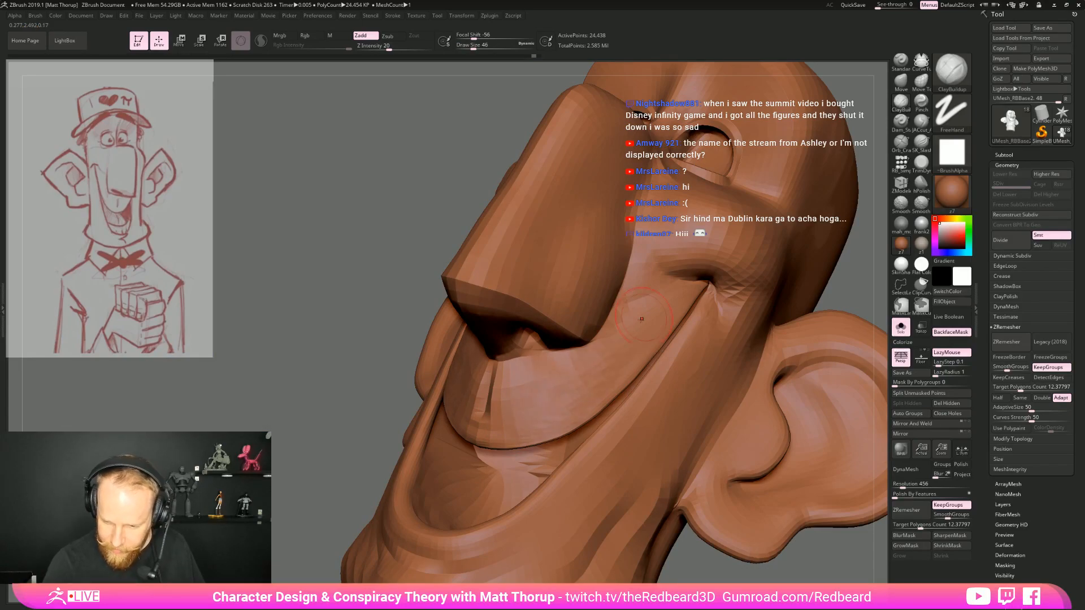
{"action": "key", "text": "shift"}
{"action": "mouse_move", "coordinate": [729, 543]}
{"action": "left_mouse_down"}
{"action": "mouse_move", "coordinate": [802, 559]}
{"action": "mouse_move", "coordinate": [712, 423]}
{"action": "mouse_move", "coordinate": [639, 426]}
{"action": "mouse_move", "coordinate": [707, 424]}
{"action": "mouse_move", "coordinate": [633, 416]}
{"action": "left_mouse_up"}
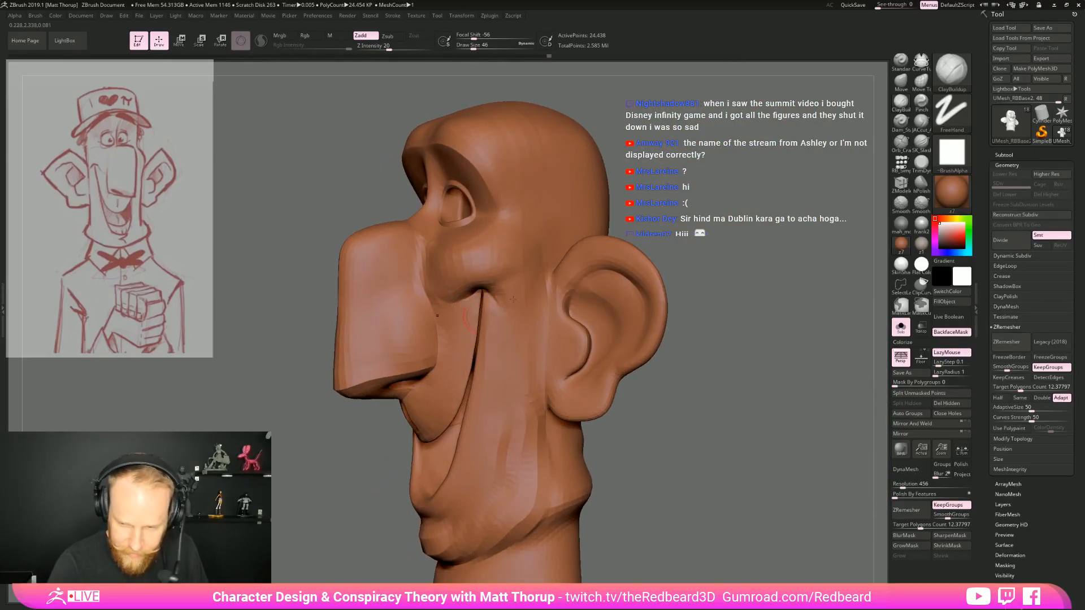
Define the contour of the nostril wing and the side of the nose bridge with the JACut brush at draw size 46
{"action": "left_click", "coordinate": [921, 121]}
{"action": "right_click_drag", "start_coordinate": [417, 288], "coordinate": [454, 305]}
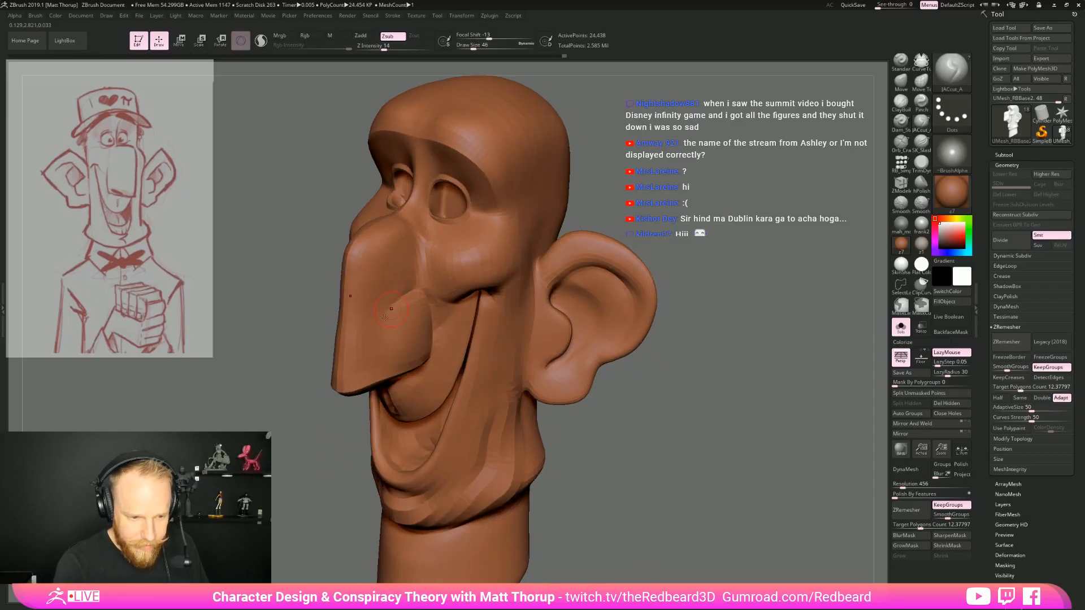
{"action": "left_click_drag", "start_coordinate": [726, 336], "coordinate": [713, 320]}
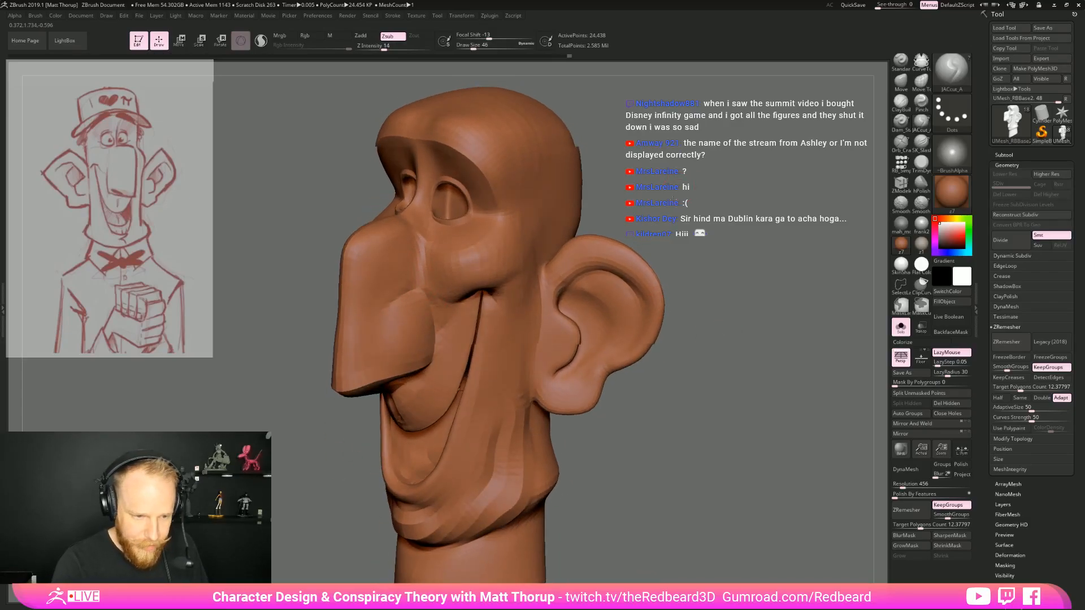
{"action": "left_click_drag", "start_coordinate": [673, 197], "coordinate": [658, 164]}
{"action": "left_click_drag", "start_coordinate": [422, 239], "coordinate": [412, 287]}
{"action": "left_click_drag", "start_coordinate": [701, 193], "coordinate": [774, 299], "text": "alt"}
{"action": "left_click_drag", "start_coordinate": [624, 330], "coordinate": [710, 328], "text": "alt"}
Show the polyframe and delete an edge loop from the pink eyelid band and another from the socket rim with ZModeler
{"action": "key", "text": "shift+f"}
{"action": "key", "text": "b"}
{"action": "key", "text": "z"}
{"action": "key", "text": "m"}
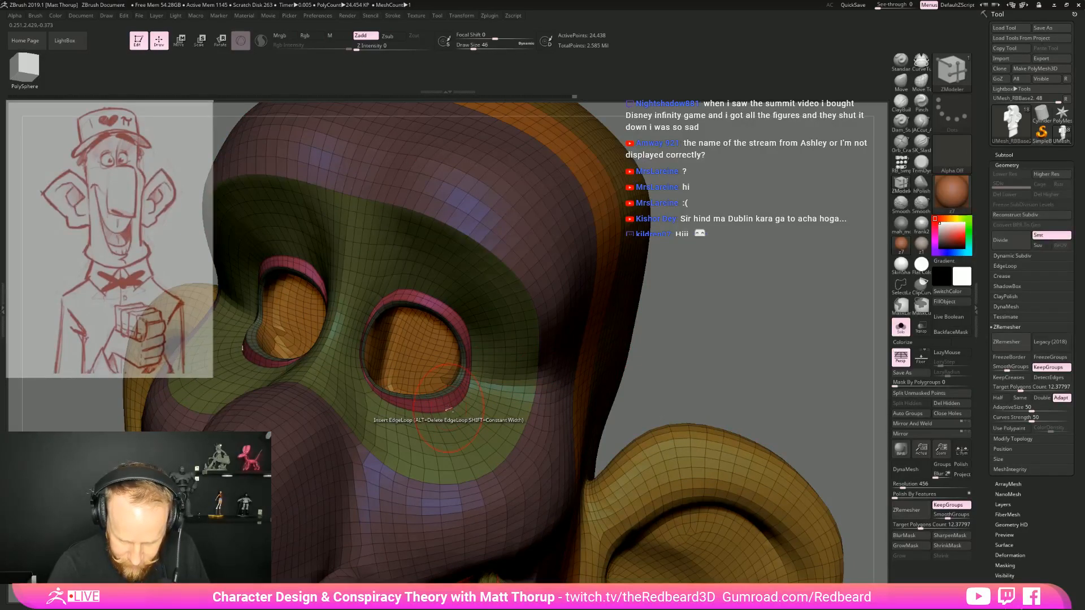
{"action": "left_click", "coordinate": [448, 408], "text": "alt"}
{"action": "left_click_drag", "start_coordinate": [696, 338], "coordinate": [745, 339], "text": "alt"}
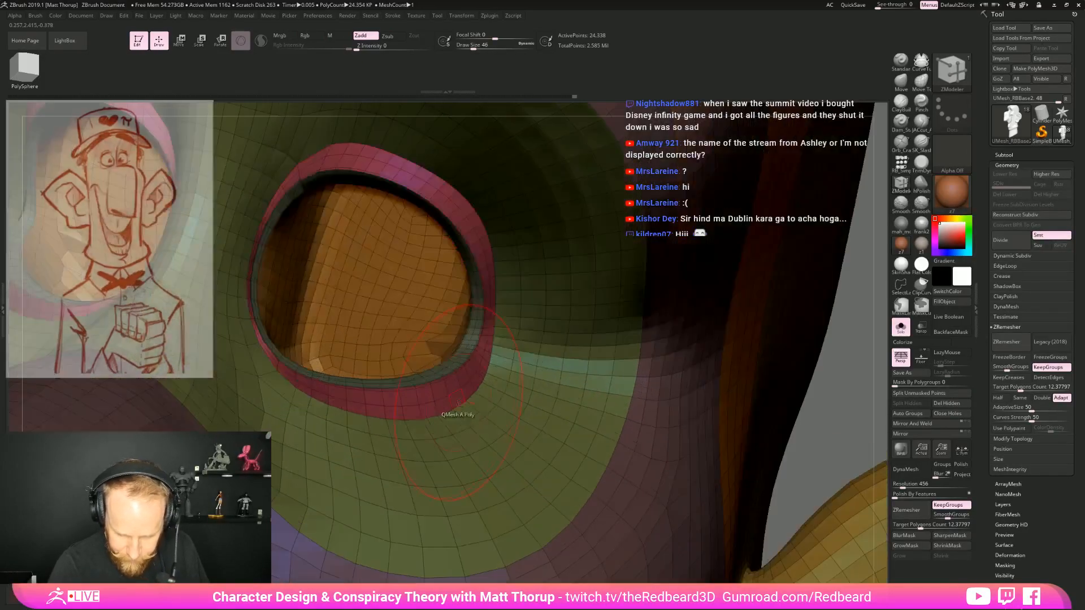
{"action": "left_click", "coordinate": [436, 385], "text": "alt"}
Preview the eyelids with Dynamic Subdiv and the polyframe hidden, choose the ClayBuildup brush, and turn Dynamic Subdiv off
{"action": "key", "text": "d"}
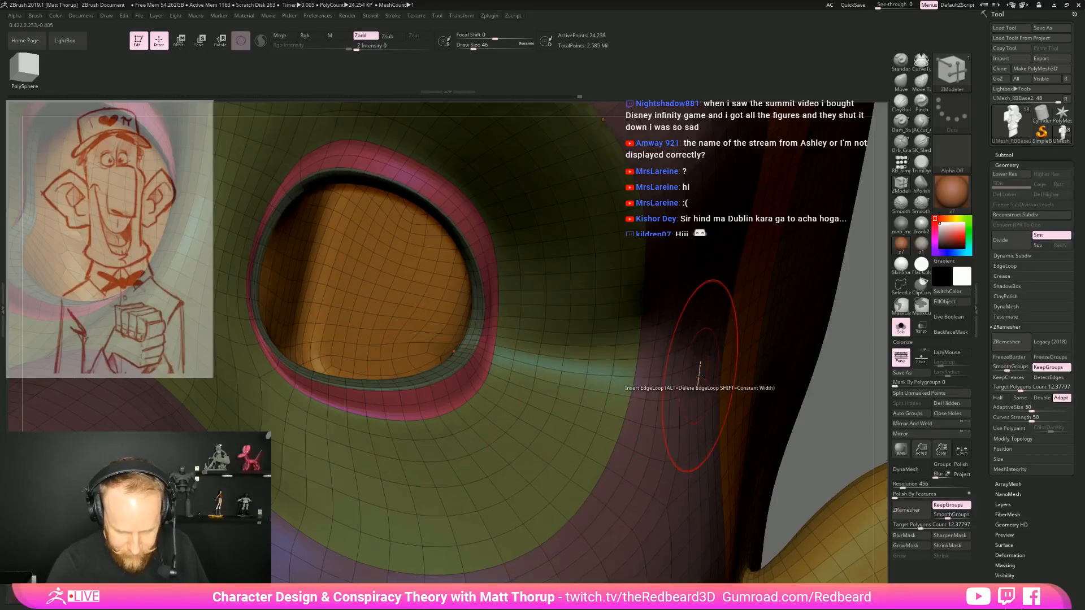
{"action": "key", "text": "shift+f"}
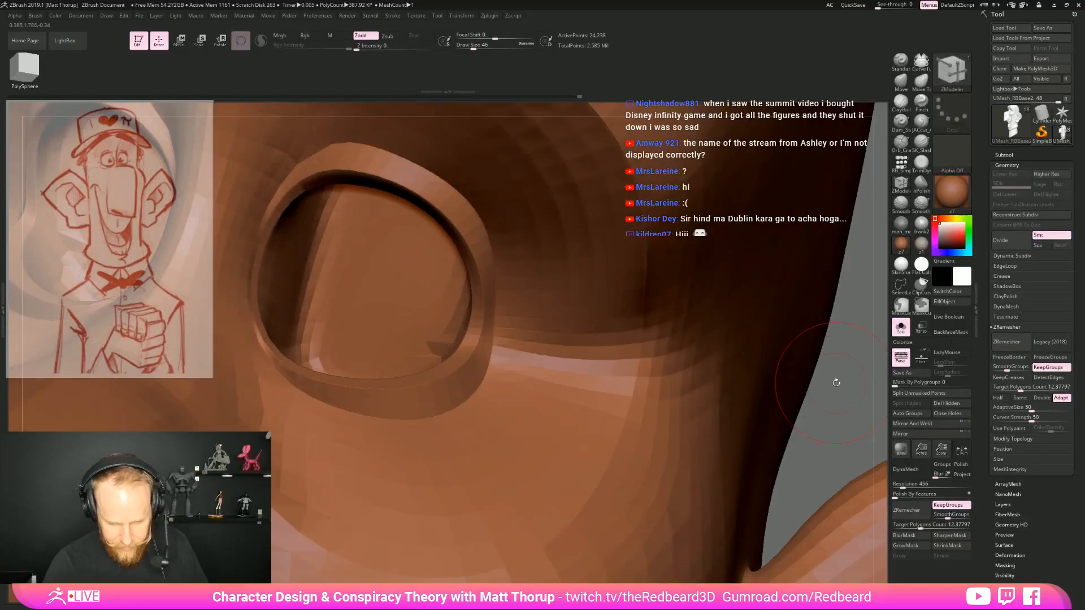
{"action": "left_click_drag", "start_coordinate": [835, 394], "coordinate": [681, 362], "text": "alt"}
{"action": "left_click", "coordinate": [901, 103]}
{"action": "key", "text": "shift+d"}
{"action": "left_click_drag", "start_coordinate": [704, 252], "coordinate": [722, 303], "text": "alt"}
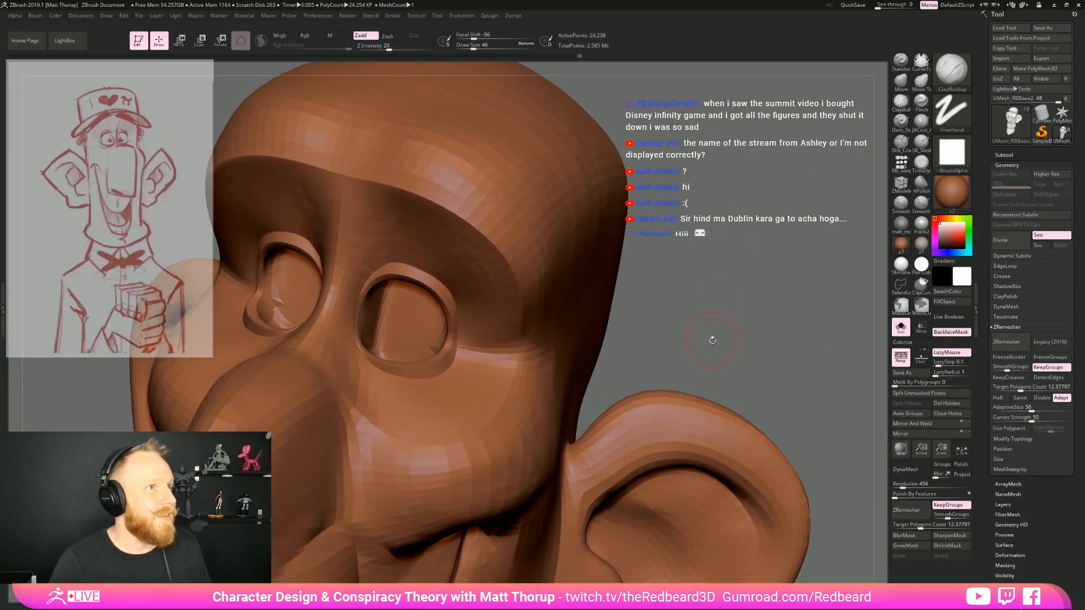
Build up the lower eyelid rim with the ClayBuildup brush at draw size 17 and check it in profile and front views
{"action": "left_click_drag", "start_coordinate": [708, 348], "coordinate": [708, 359], "text": "alt"}
{"action": "key", "text": "s"}
{"action": "left_click_drag", "start_coordinate": [411, 374], "coordinate": [391, 371]}
{"action": "key", "text": "s"}
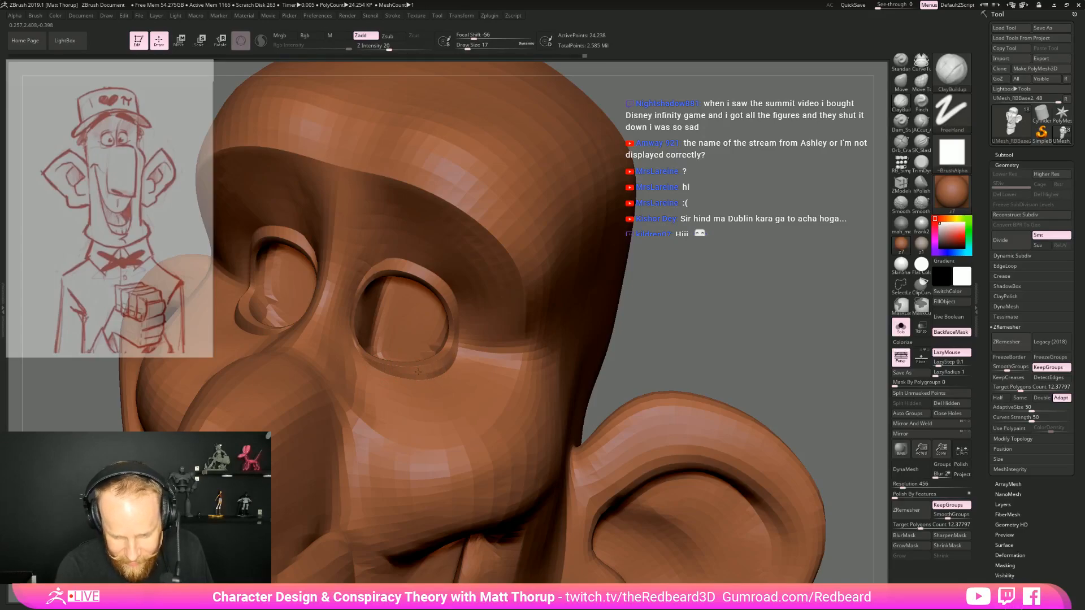
{"action": "mouse_move", "coordinate": [399, 371]}
{"action": "left_mouse_down"}
{"action": "mouse_move", "coordinate": [366, 358]}
{"action": "mouse_move", "coordinate": [416, 363]}
{"action": "left_mouse_up"}
{"action": "left_click_drag", "start_coordinate": [731, 351], "coordinate": [650, 353]}
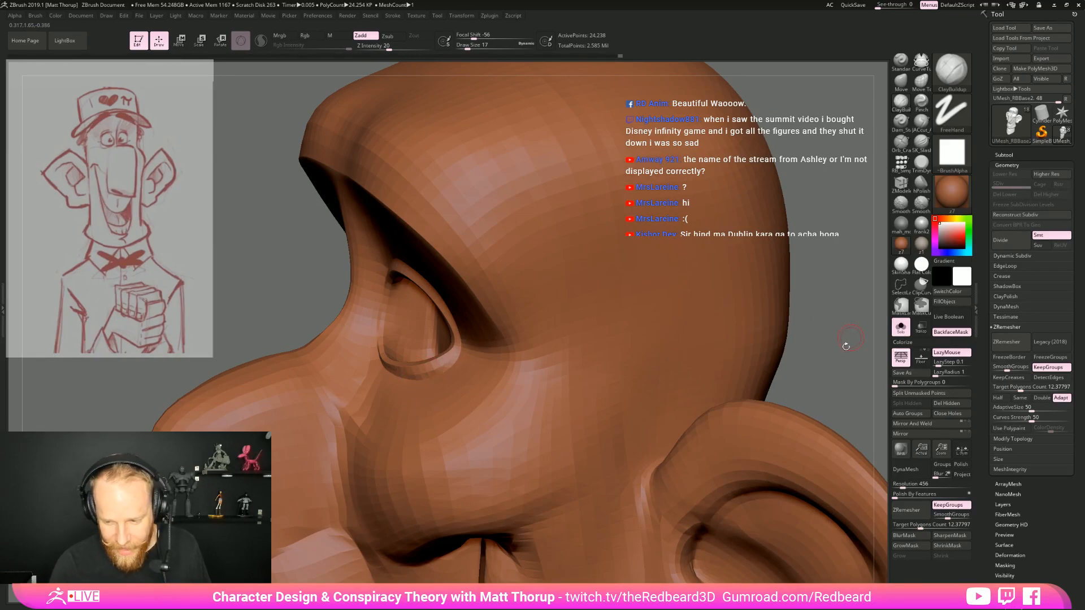
{"action": "left_click_drag", "start_coordinate": [846, 345], "coordinate": [868, 339], "text": "shift"}
{"action": "mouse_move", "coordinate": [868, 282]}
{"action": "left_mouse_down", "text": "alt"}
{"action": "mouse_move", "coordinate": [868, 192]}
{"action": "mouse_move", "coordinate": [874, 218]}
{"action": "left_mouse_up", "text": "alt"}
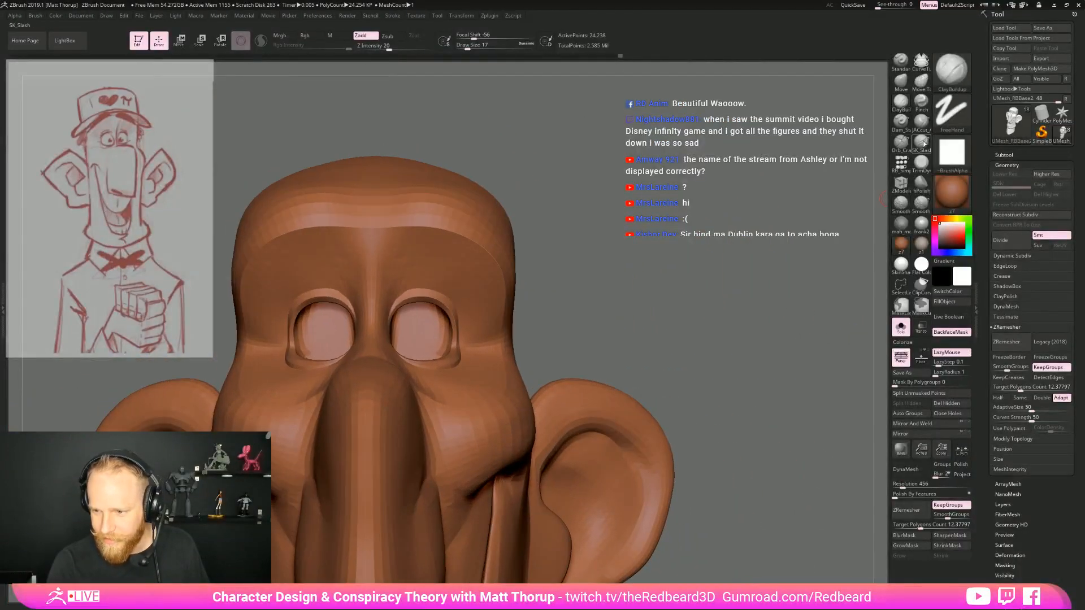
Carve crow's-feet wrinkles outward from the outer eye corner with the JACut brush at draw size 17
{"action": "left_click", "coordinate": [922, 122]}
{"action": "mouse_move", "coordinate": [752, 238]}
{"action": "left_mouse_down", "text": "alt"}
{"action": "mouse_move", "coordinate": [712, 311]}
{"action": "mouse_move", "coordinate": [659, 291]}
{"action": "left_mouse_up", "text": "alt"}
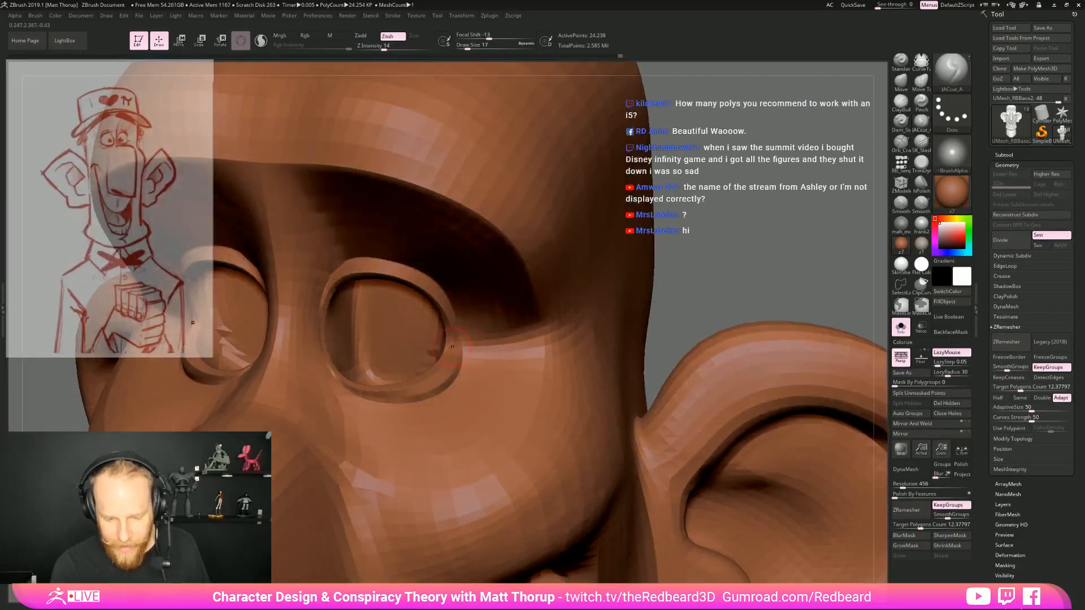
{"action": "left_click_drag", "start_coordinate": [471, 345], "coordinate": [568, 333]}
{"action": "mouse_move", "coordinate": [695, 299]}
{"action": "left_mouse_down"}
{"action": "mouse_move", "coordinate": [697, 278]}
{"action": "mouse_move", "coordinate": [702, 308]}
{"action": "left_mouse_up"}
{"action": "mouse_move", "coordinate": [474, 330]}
{"action": "left_mouse_down"}
{"action": "mouse_move", "coordinate": [581, 300]}
{"action": "mouse_move", "coordinate": [550, 307]}
{"action": "mouse_move", "coordinate": [585, 281]}
{"action": "left_mouse_up"}
{"action": "left_click_drag", "start_coordinate": [451, 329], "coordinate": [551, 301]}
Build up the skin folds between the crow's-feet wrinkles with ClayBuildup, and smooth them beside the other eye
{"action": "left_click", "coordinate": [901, 106]}
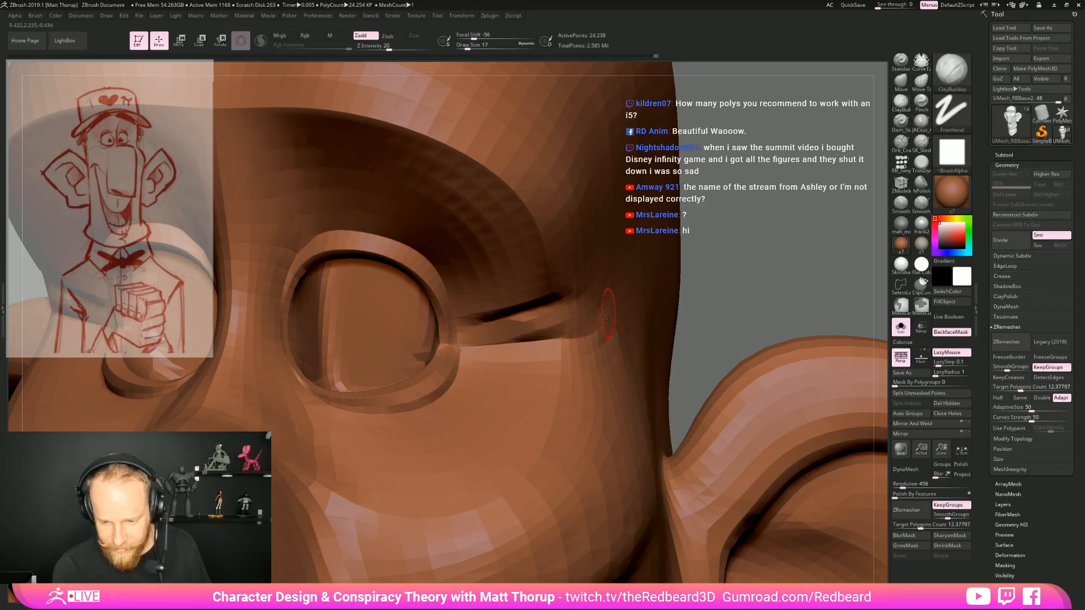
{"action": "left_click_drag", "start_coordinate": [534, 325], "coordinate": [568, 303]}
{"action": "left_click_drag", "start_coordinate": [500, 318], "coordinate": [541, 301]}
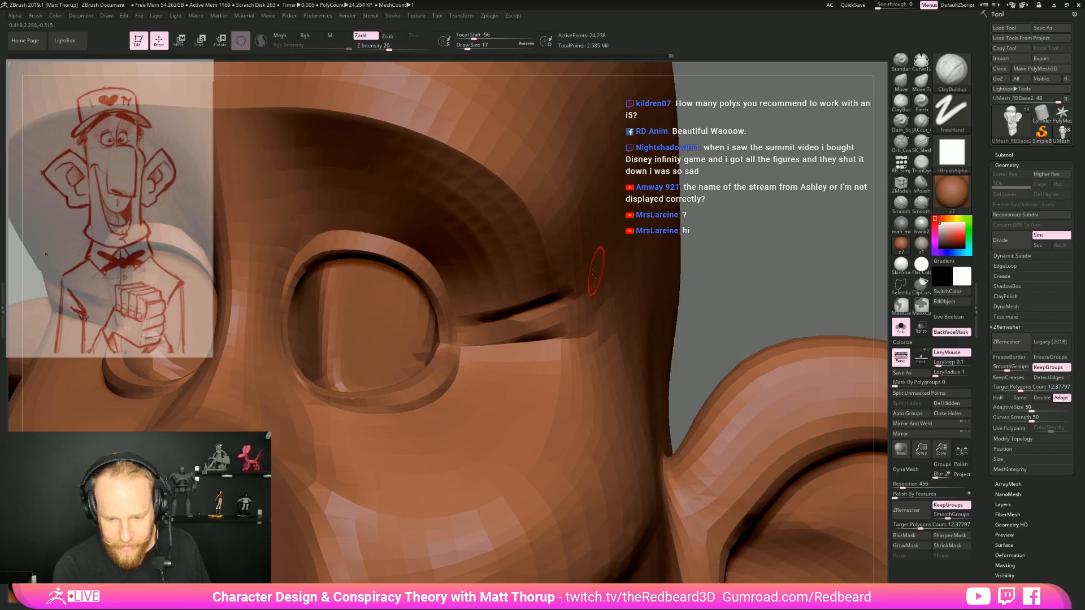
{"action": "mouse_move", "coordinate": [776, 270]}
{"action": "left_mouse_down", "text": "alt"}
{"action": "mouse_move", "coordinate": [636, 258]}
{"action": "mouse_move", "coordinate": [722, 247]}
{"action": "mouse_move", "coordinate": [729, 269]}
{"action": "mouse_move", "coordinate": [713, 294]}
{"action": "left_mouse_up", "text": "alt"}
{"action": "left_click_drag", "start_coordinate": [638, 271], "coordinate": [713, 273]}
{"action": "mouse_move", "coordinate": [396, 273]}
{"action": "left_mouse_down", "text": "shift"}
{"action": "mouse_move", "coordinate": [374, 275]}
{"action": "mouse_move", "coordinate": [399, 275]}
{"action": "left_mouse_up", "text": "shift"}
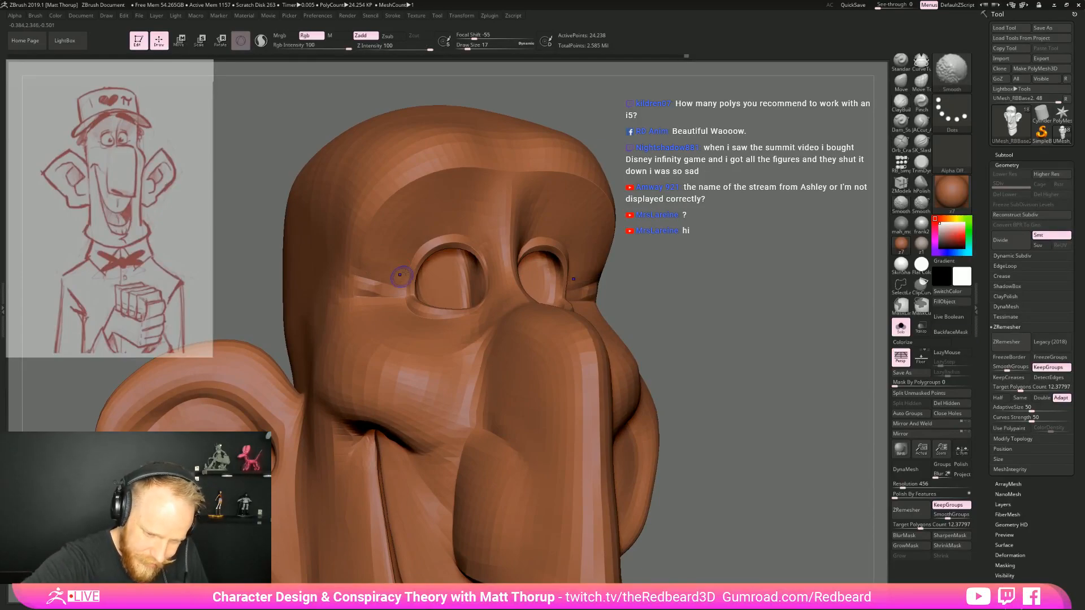
Choose the Move brush and reshape the area around the outer eye corner and crow's-feet wrinkles
{"action": "left_click_drag", "start_coordinate": [742, 250], "coordinate": [739, 341], "text": "alt"}
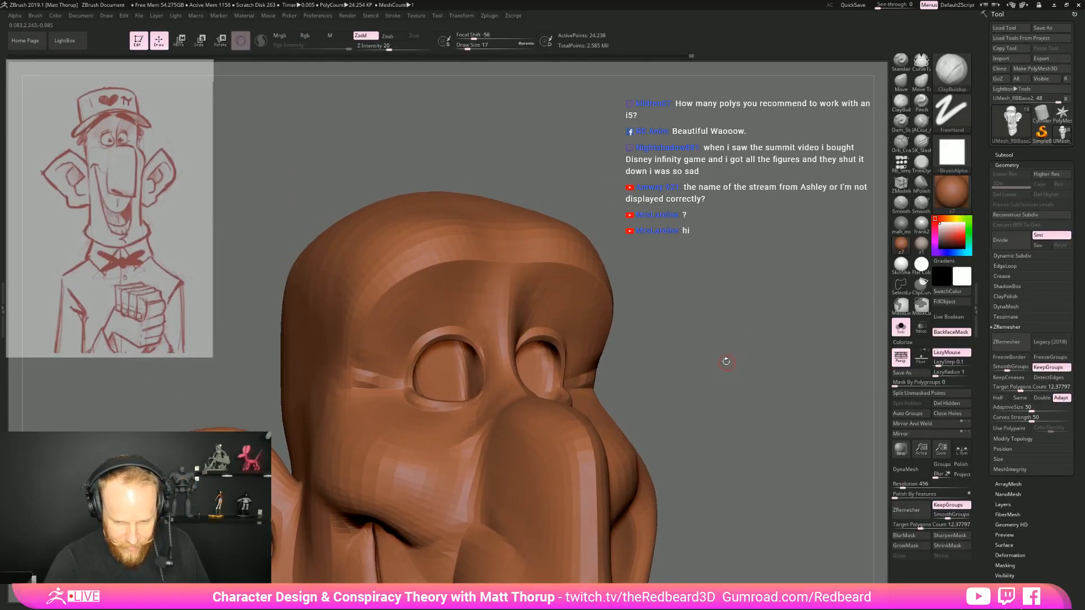
{"action": "key", "text": "b"}
{"action": "key", "text": "m"}
{"action": "key", "text": "v"}
{"action": "key", "text": "s"}
{"action": "left_click_drag", "start_coordinate": [463, 259], "coordinate": [426, 264]}
{"action": "left_click_drag", "start_coordinate": [386, 293], "coordinate": [379, 288]}
{"action": "right_click_drag", "start_coordinate": [379, 288], "coordinate": [594, 279]}
Adjust the brow and nose bridge in profile with the Move brush at draw size 65
{"action": "key", "text": "s"}
{"action": "mouse_move", "coordinate": [365, 257]}
{"action": "left_mouse_down"}
{"action": "mouse_move", "coordinate": [374, 270]}
{"action": "mouse_move", "coordinate": [380, 261]}
{"action": "left_mouse_up"}
{"action": "mouse_move", "coordinate": [392, 315]}
{"action": "left_mouse_down"}
{"action": "mouse_move", "coordinate": [427, 322]}
{"action": "mouse_move", "coordinate": [409, 333]}
{"action": "left_mouse_up"}
{"action": "key", "text": "s"}
{"action": "key", "text": "s"}
{"action": "left_click_drag", "start_coordinate": [356, 375], "coordinate": [349, 375]}
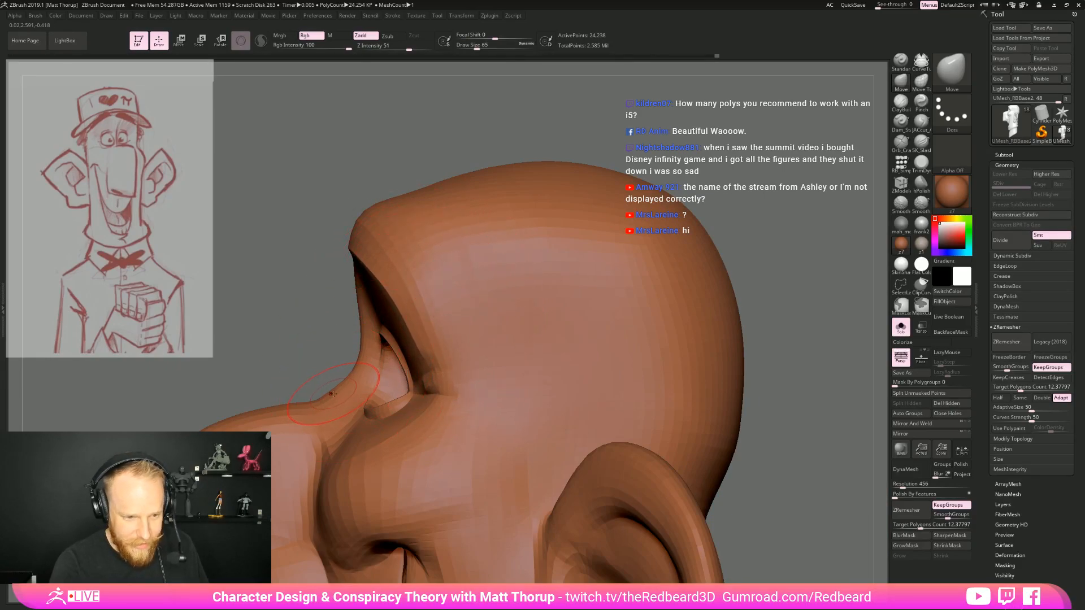
{"action": "left_click_drag", "start_coordinate": [358, 365], "coordinate": [365, 360]}
Carve the cheek and jaw folds beside the mouth with the JACut brush at draw size 65
{"action": "mouse_move", "coordinate": [760, 259]}
{"action": "left_mouse_down", "text": "shift"}
{"action": "mouse_move", "coordinate": [842, 249]}
{"action": "mouse_move", "coordinate": [792, 187]}
{"action": "left_mouse_up", "text": "shift"}
{"action": "left_click_drag", "start_coordinate": [639, 271], "coordinate": [642, 359]}
{"action": "left_click_drag", "start_coordinate": [584, 453], "coordinate": [641, 452], "text": "alt"}
{"action": "left_click_drag", "start_coordinate": [415, 362], "coordinate": [339, 376], "text": "shift"}
{"action": "mouse_move", "coordinate": [637, 337]}
{"action": "left_mouse_down", "text": "shift"}
{"action": "mouse_move", "coordinate": [556, 339]}
{"action": "mouse_move", "coordinate": [588, 362]}
{"action": "left_mouse_up", "text": "shift"}
{"action": "left_click_drag", "start_coordinate": [659, 413], "coordinate": [649, 259], "text": "alt"}
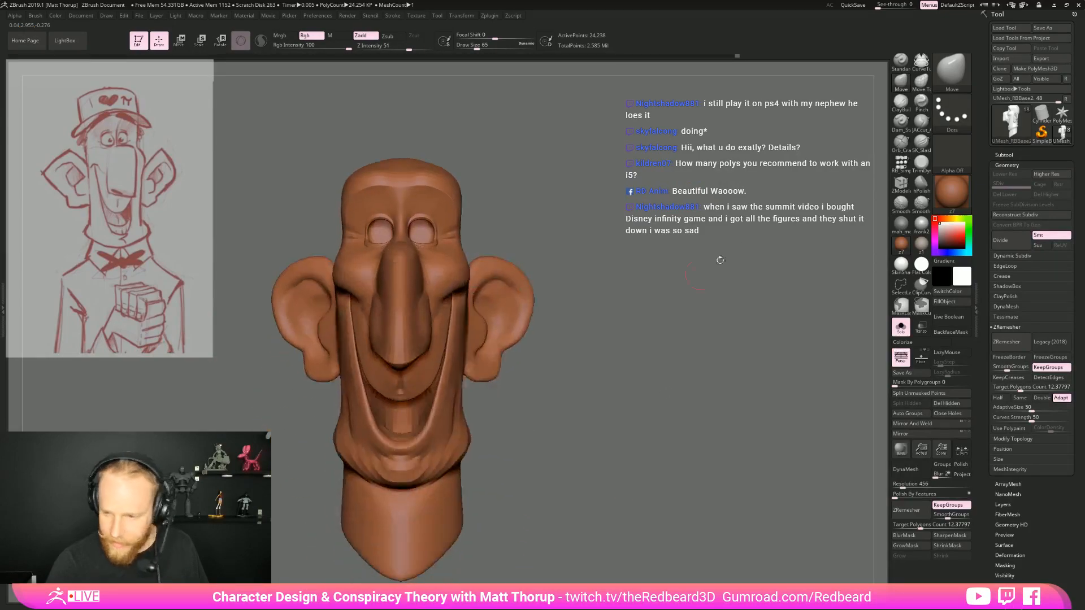
{"action": "left_click", "coordinate": [921, 124]}
{"action": "mouse_move", "coordinate": [695, 367]}
{"action": "left_mouse_down"}
{"action": "mouse_move", "coordinate": [644, 370]}
{"action": "mouse_move", "coordinate": [670, 385]}
{"action": "mouse_move", "coordinate": [669, 457]}
{"action": "mouse_move", "coordinate": [636, 490]}
{"action": "mouse_move", "coordinate": [609, 417]}
{"action": "left_mouse_up"}
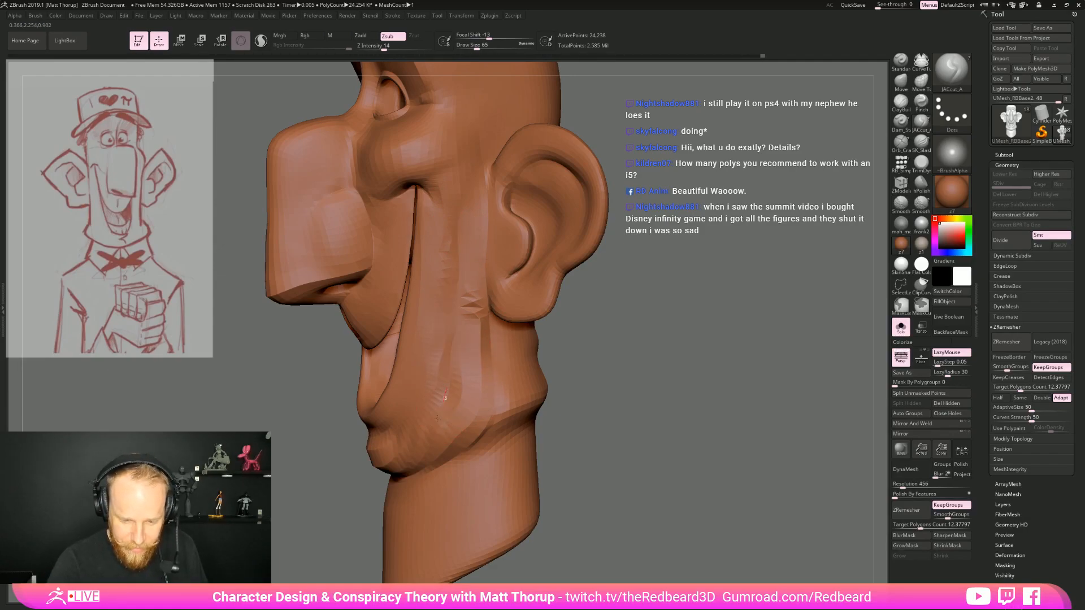
{"action": "left_click_drag", "start_coordinate": [599, 395], "coordinate": [705, 441]}
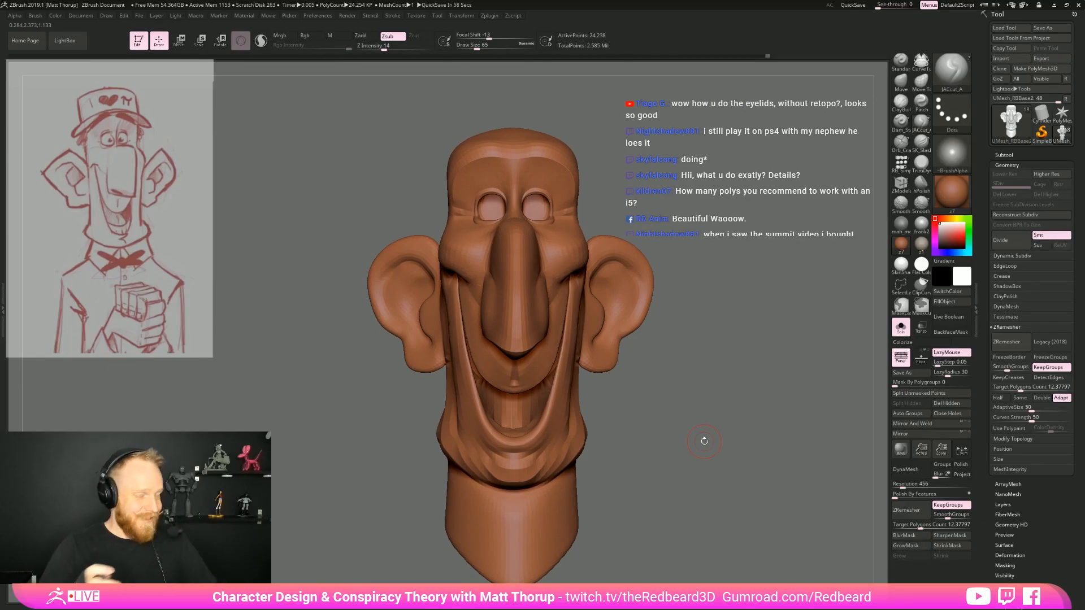
Build up the cheekbone between the eye and ear with the ClayBuildup brush at draw size 74
{"action": "left_click_drag", "start_coordinate": [714, 264], "coordinate": [724, 503]}
{"action": "left_click_drag", "start_coordinate": [760, 260], "coordinate": [785, 276]}
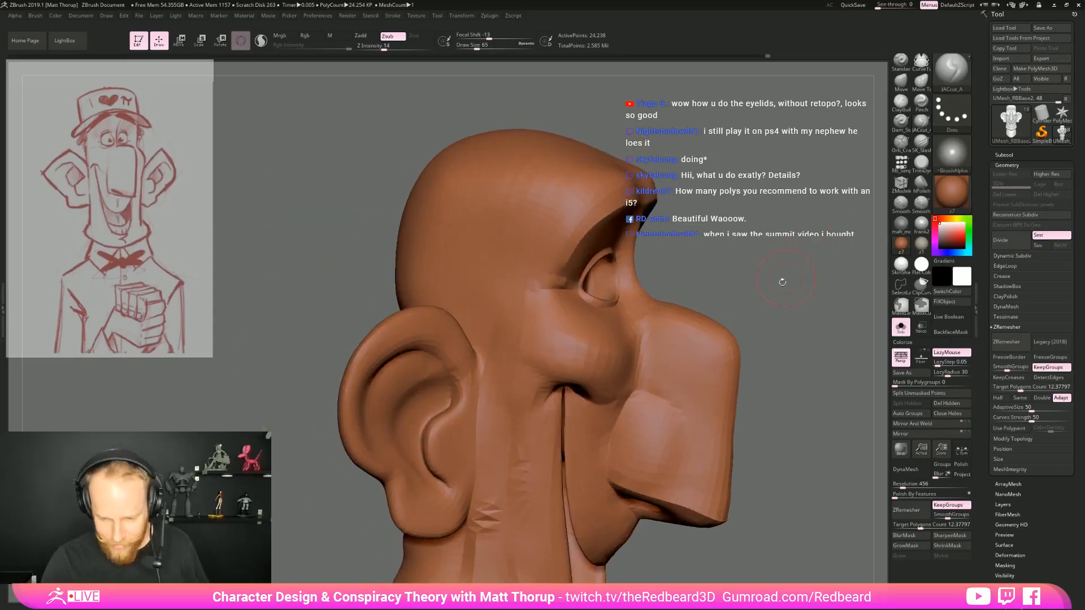
{"action": "key", "text": "b"}
{"action": "key", "text": "c"}
{"action": "key", "text": "b"}
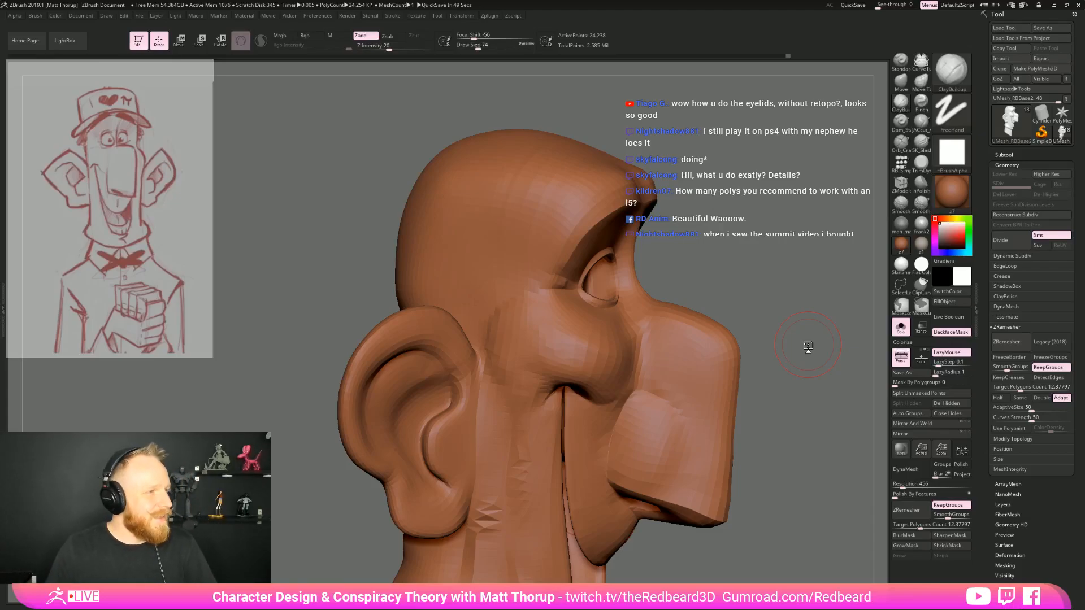
{"action": "left_click_drag", "start_coordinate": [808, 346], "coordinate": [735, 324]}
{"action": "mouse_move", "coordinate": [808, 278]}
{"action": "left_mouse_down", "text": "alt"}
{"action": "mouse_move", "coordinate": [763, 291]}
{"action": "mouse_move", "coordinate": [598, 240]}
{"action": "mouse_move", "coordinate": [608, 249]}
{"action": "mouse_move", "coordinate": [631, 480]}
{"action": "left_mouse_up", "text": "alt"}
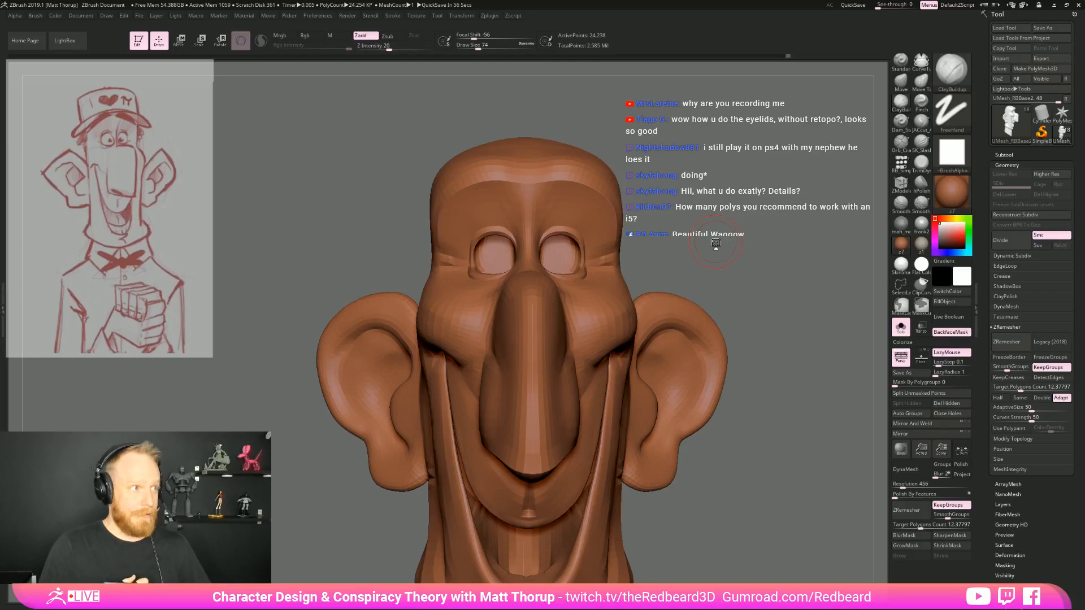
{"action": "mouse_move", "coordinate": [716, 243]}
{"action": "left_mouse_down"}
{"action": "mouse_move", "coordinate": [662, 237]}
{"action": "mouse_move", "coordinate": [671, 234]}
{"action": "left_mouse_up"}
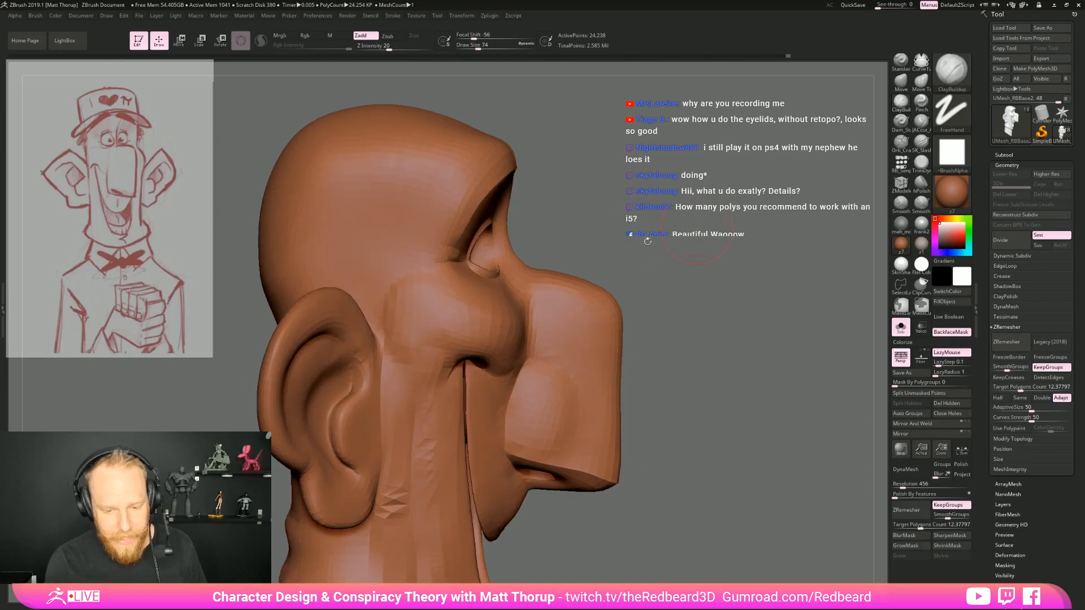
{"action": "left_click_drag", "start_coordinate": [726, 293], "coordinate": [630, 290]}
{"action": "left_click_drag", "start_coordinate": [419, 345], "coordinate": [409, 397]}
{"action": "left_click_drag", "start_coordinate": [399, 347], "coordinate": [398, 361]}
{"action": "mouse_move", "coordinate": [712, 302]}
{"action": "left_mouse_down", "text": "shift"}
{"action": "mouse_move", "coordinate": [659, 299]}
{"action": "mouse_move", "coordinate": [678, 273]}
{"action": "mouse_move", "coordinate": [726, 290]}
{"action": "left_mouse_up", "text": "shift"}
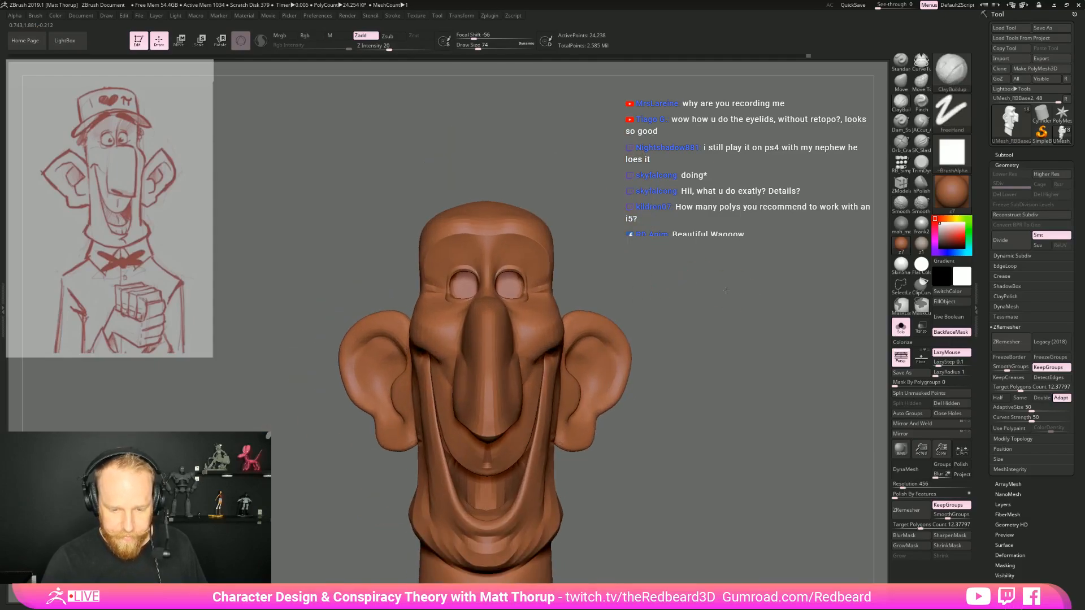
Adjust the lower ear silhouette from the front with the Move brush at draw size 207
{"action": "key", "text": "b"}
{"action": "key", "text": "m"}
{"action": "key", "text": "v"}
{"action": "key", "text": "s"}
{"action": "left_click_drag", "start_coordinate": [540, 422], "coordinate": [543, 430]}
{"action": "left_click_drag", "start_coordinate": [614, 474], "coordinate": [565, 468]}
{"action": "left_click_drag", "start_coordinate": [644, 492], "coordinate": [642, 387], "text": "alt"}
{"action": "mouse_move", "coordinate": [741, 390]}
{"action": "left_mouse_down"}
{"action": "mouse_move", "coordinate": [689, 389]}
{"action": "mouse_move", "coordinate": [752, 389]}
{"action": "left_mouse_up"}
{"action": "left_click_drag", "start_coordinate": [333, 407], "coordinate": [326, 334], "text": "alt"}
{"action": "left_click_drag", "start_coordinate": [684, 265], "coordinate": [656, 310], "text": "alt"}
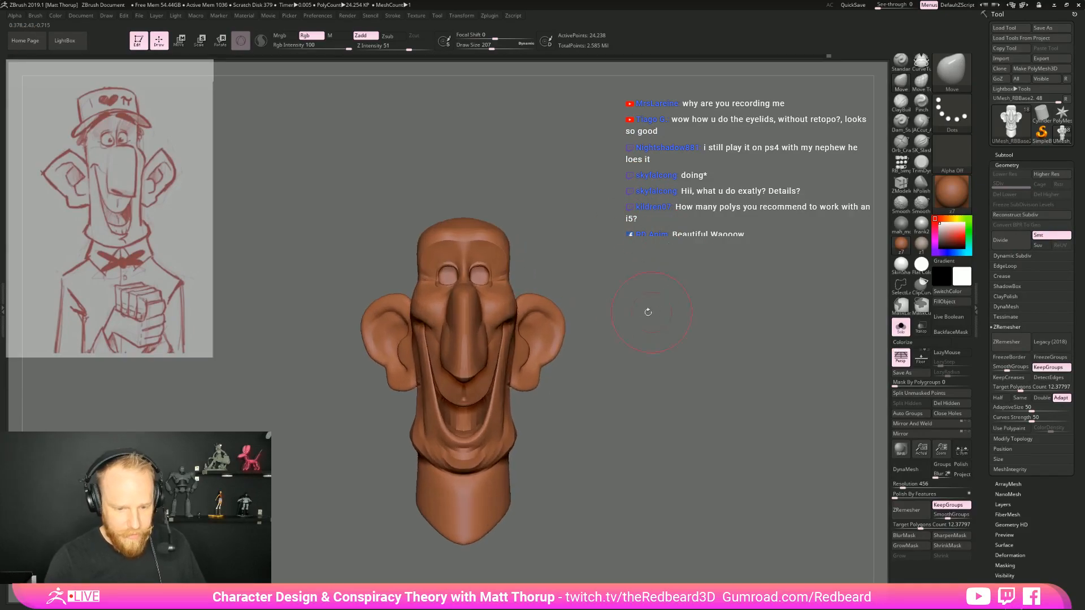
{"action": "mouse_move", "coordinate": [389, 402]}
{"action": "left_mouse_down"}
{"action": "mouse_move", "coordinate": [406, 393]}
{"action": "mouse_move", "coordinate": [390, 390]}
{"action": "left_mouse_up"}
Pull the upper outer rim of the ears outward with the Move brush at draw size 136
{"action": "key", "text": "s"}
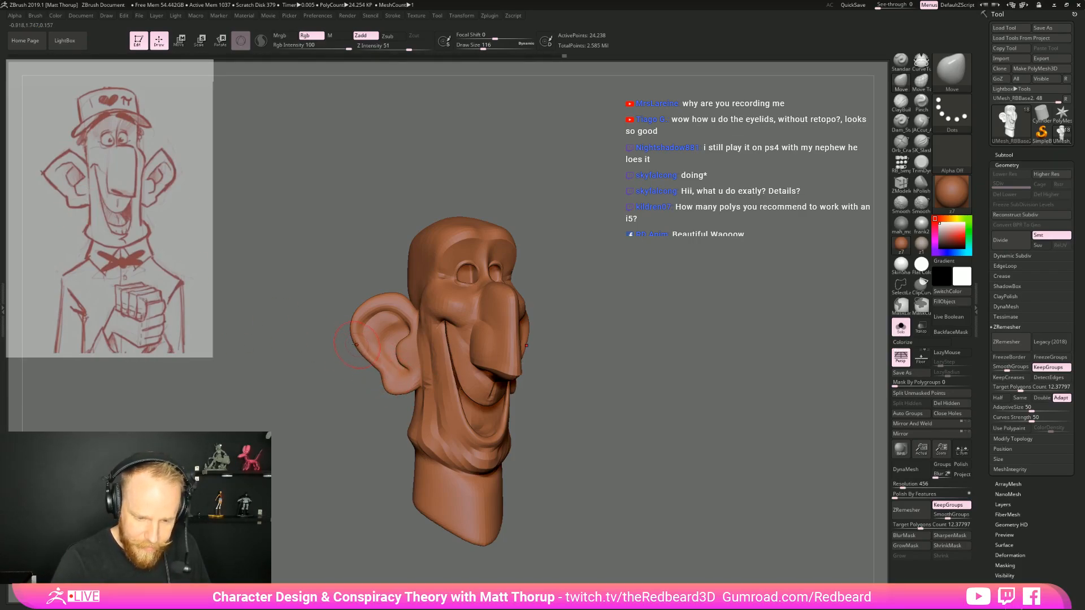
{"action": "key", "text": "bracketright"}
{"action": "key", "text": "bracketright"}
{"action": "left_click_drag", "start_coordinate": [349, 325], "coordinate": [345, 327]}
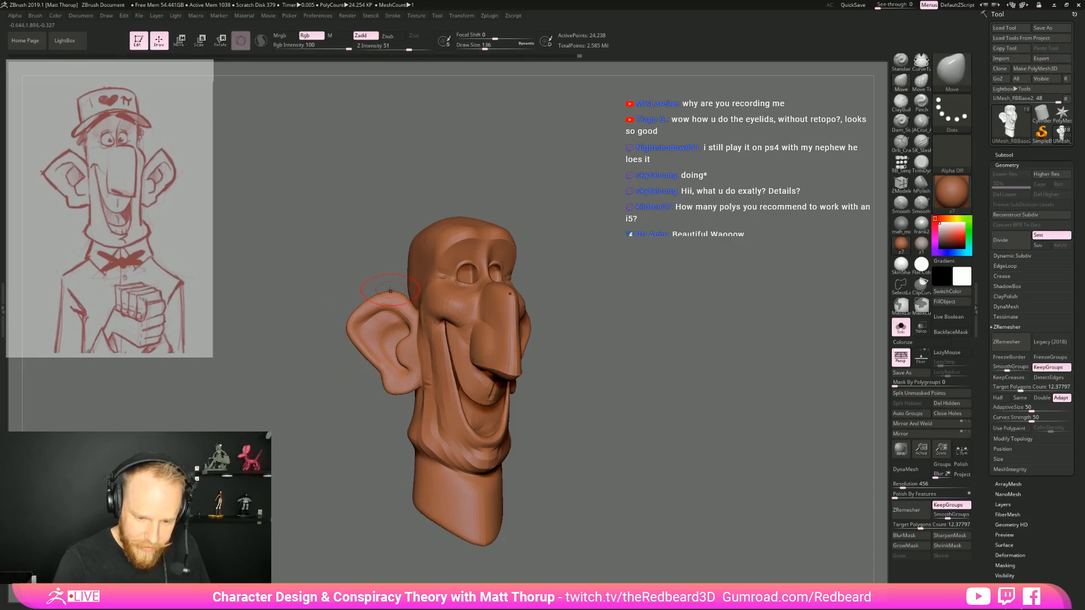
{"action": "key", "text": "]"}
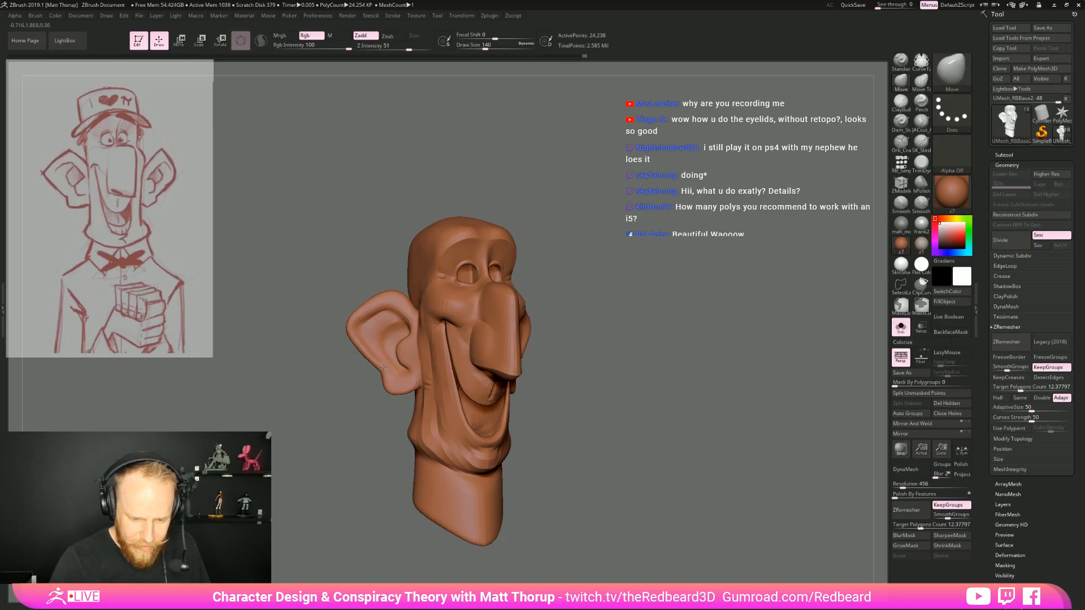
Carve the backs of the ears where they meet the head with the JACut brush at draw size 140
{"action": "mouse_move", "coordinate": [663, 358]}
{"action": "left_mouse_down", "text": "alt"}
{"action": "mouse_move", "coordinate": [591, 354]}
{"action": "mouse_move", "coordinate": [682, 371]}
{"action": "mouse_move", "coordinate": [654, 377]}
{"action": "mouse_move", "coordinate": [613, 283]}
{"action": "mouse_move", "coordinate": [357, 346]}
{"action": "mouse_move", "coordinate": [337, 360]}
{"action": "mouse_move", "coordinate": [350, 353]}
{"action": "left_mouse_up", "text": "alt"}
{"action": "left_click_drag", "start_coordinate": [613, 383], "coordinate": [685, 393], "text": "alt"}
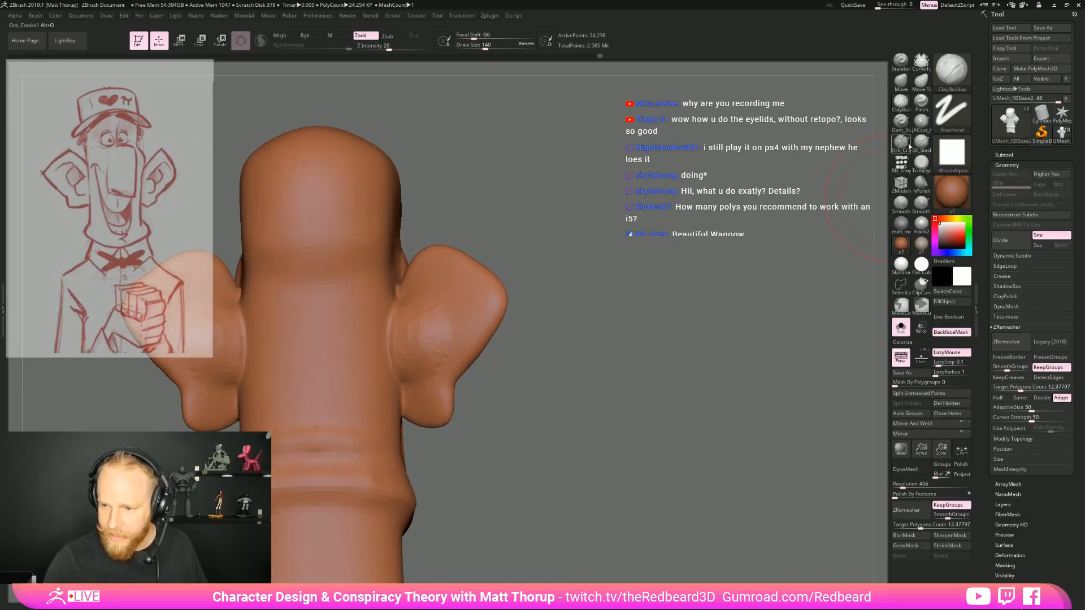
{"action": "left_click", "coordinate": [921, 122]}
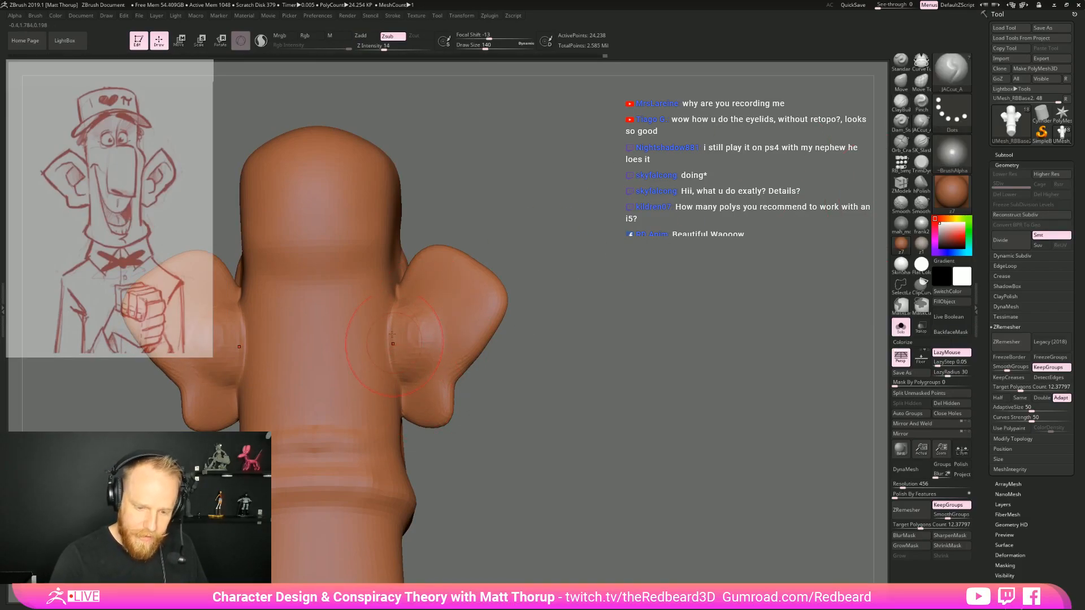
{"action": "left_click_drag", "start_coordinate": [416, 317], "coordinate": [439, 308], "text": "shift"}
Inspect the face topology and polygroups with the polyframe shown, hide it, and turn Solo off to show the eyeballs
{"action": "mouse_move", "coordinate": [646, 370]}
{"action": "left_mouse_down"}
{"action": "mouse_move", "coordinate": [629, 396]}
{"action": "mouse_move", "coordinate": [597, 397]}
{"action": "mouse_move", "coordinate": [653, 411]}
{"action": "mouse_move", "coordinate": [723, 402]}
{"action": "left_mouse_up"}
{"action": "key", "text": "shift+f"}
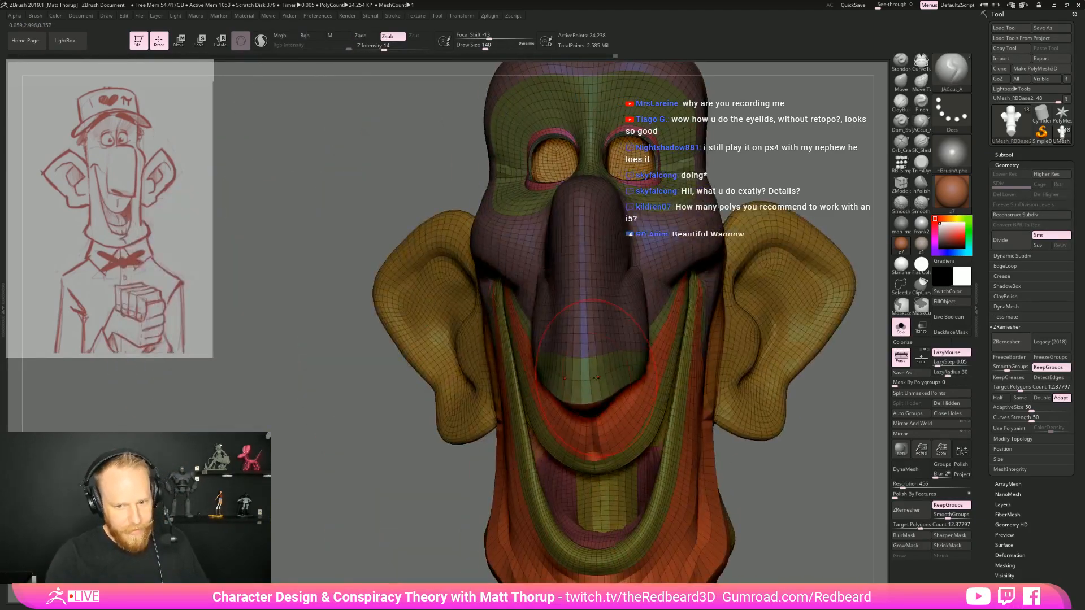
{"action": "left_click_drag", "start_coordinate": [395, 503], "coordinate": [373, 412], "text": "alt"}
{"action": "left_click_drag", "start_coordinate": [588, 404], "coordinate": [640, 403]}
{"action": "mouse_move", "coordinate": [773, 364]}
{"action": "left_mouse_down"}
{"action": "mouse_move", "coordinate": [646, 377]}
{"action": "mouse_move", "coordinate": [776, 351]}
{"action": "mouse_move", "coordinate": [755, 362]}
{"action": "left_mouse_up"}
{"action": "key", "text": "shift+f"}
{"action": "left_click", "coordinate": [901, 328]}
Carve the inner brow crease above the nose bridge with the JACut brush at draw size 33
{"action": "mouse_move", "coordinate": [740, 226]}
{"action": "left_mouse_down", "text": "alt"}
{"action": "mouse_move", "coordinate": [690, 329]}
{"action": "mouse_move", "coordinate": [704, 328]}
{"action": "mouse_move", "coordinate": [705, 341]}
{"action": "left_mouse_up", "text": "alt"}
{"action": "key", "text": "b"}
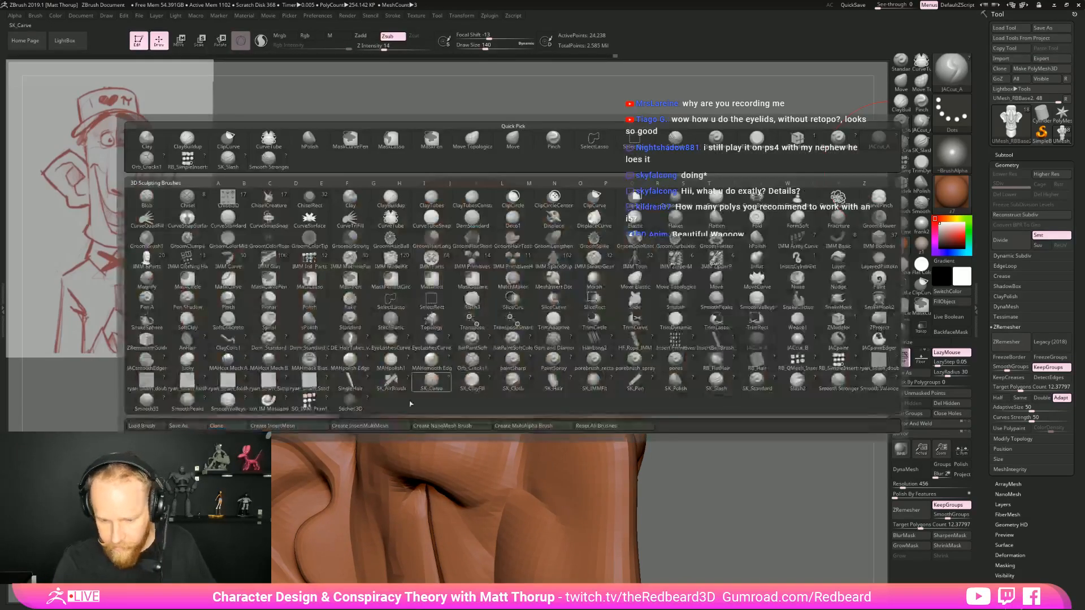
{"action": "key", "text": "s"}
{"action": "left_click_drag", "start_coordinate": [692, 289], "coordinate": [681, 292]}
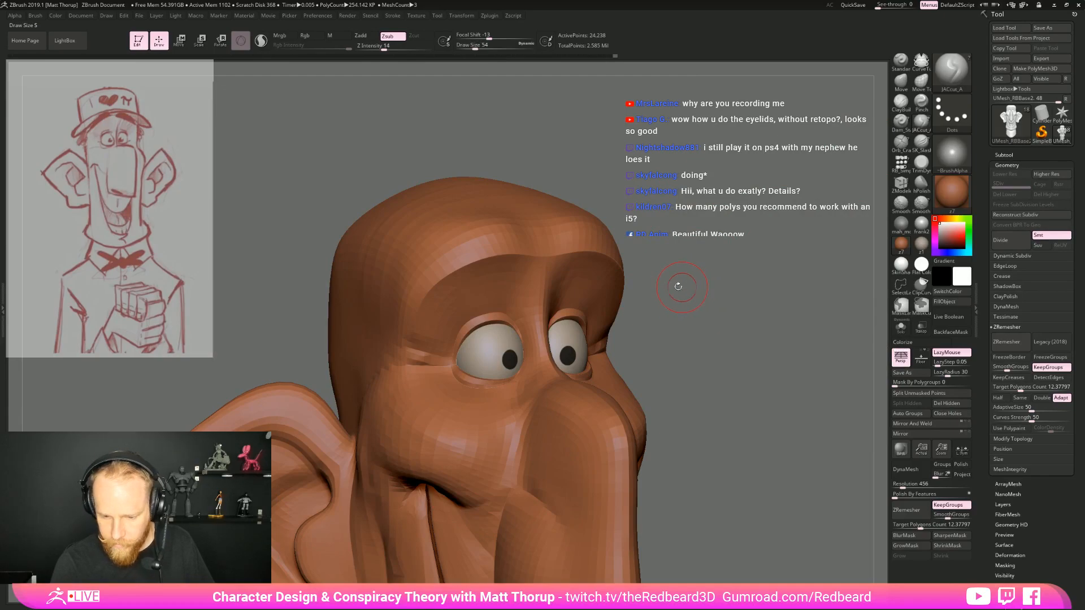
{"action": "key", "text": "ctrl+z"}
{"action": "key", "text": "s"}
{"action": "left_click_drag", "start_coordinate": [447, 367], "coordinate": [443, 368]}
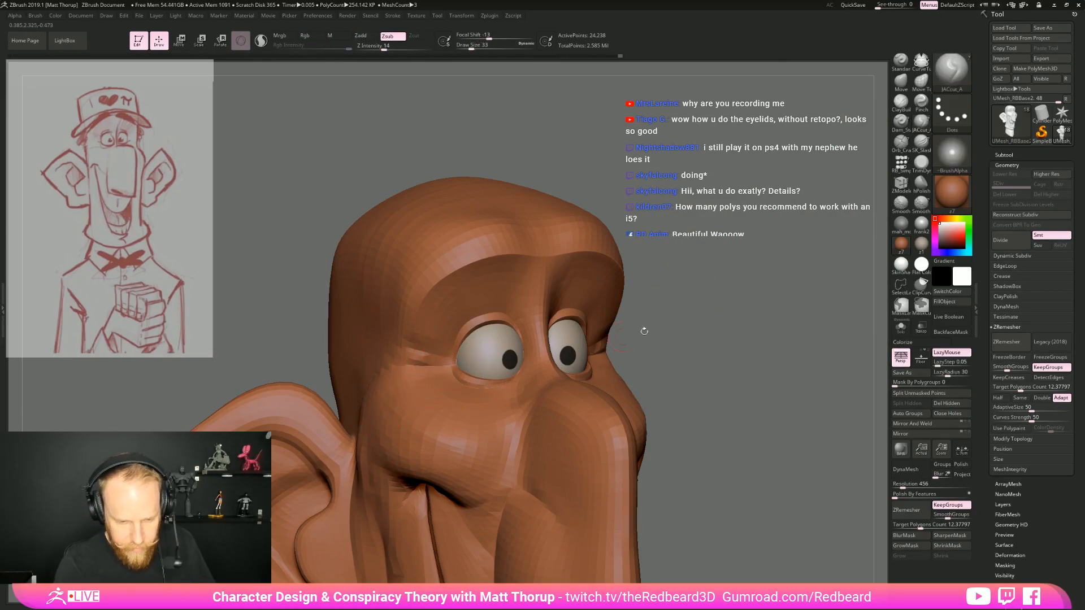
{"action": "left_click_drag", "start_coordinate": [623, 336], "coordinate": [538, 326]}
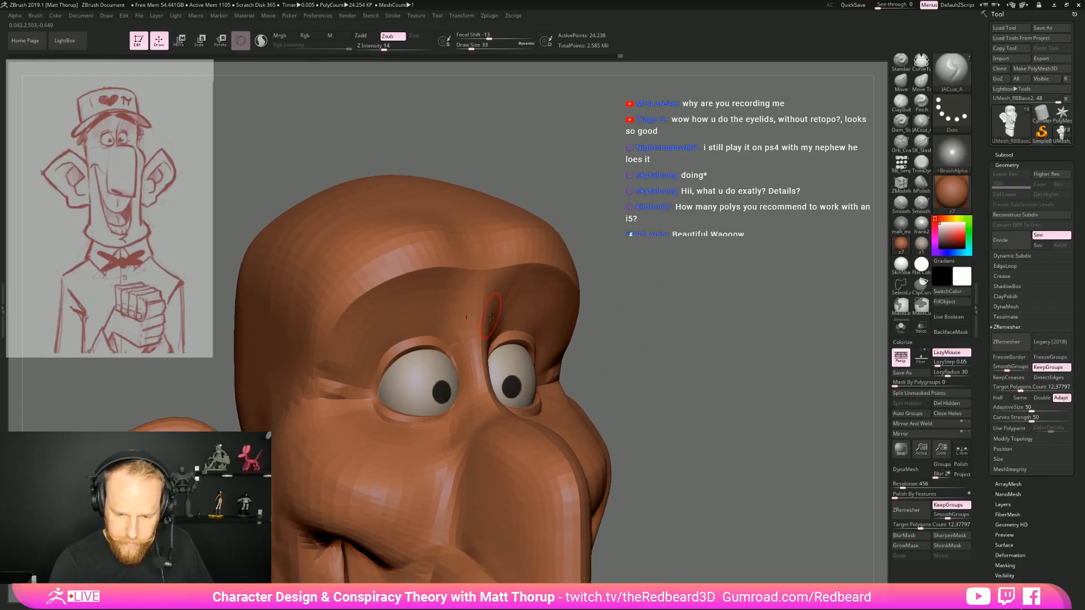
{"action": "left_click_drag", "start_coordinate": [489, 280], "coordinate": [481, 327], "text": "alt"}
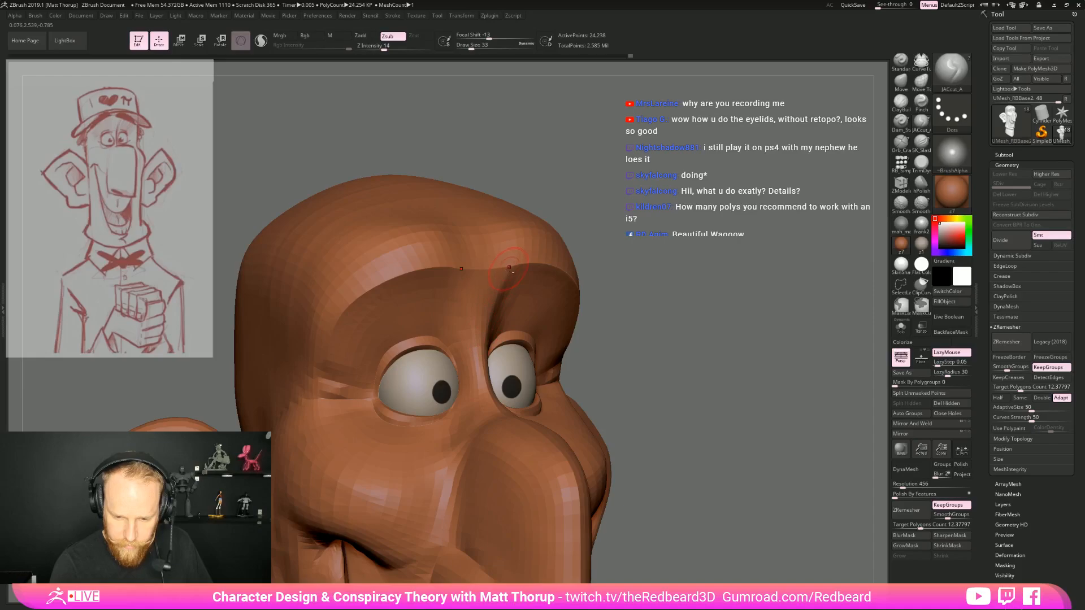
Select the eyeballs subtool and fill it with the zbro eye reflection material in material-only mode
{"action": "left_click_drag", "start_coordinate": [650, 243], "coordinate": [484, 379]}
{"action": "left_click_drag", "start_coordinate": [678, 390], "coordinate": [620, 358], "text": "alt"}
{"action": "left_click", "coordinate": [491, 561], "text": "alt"}
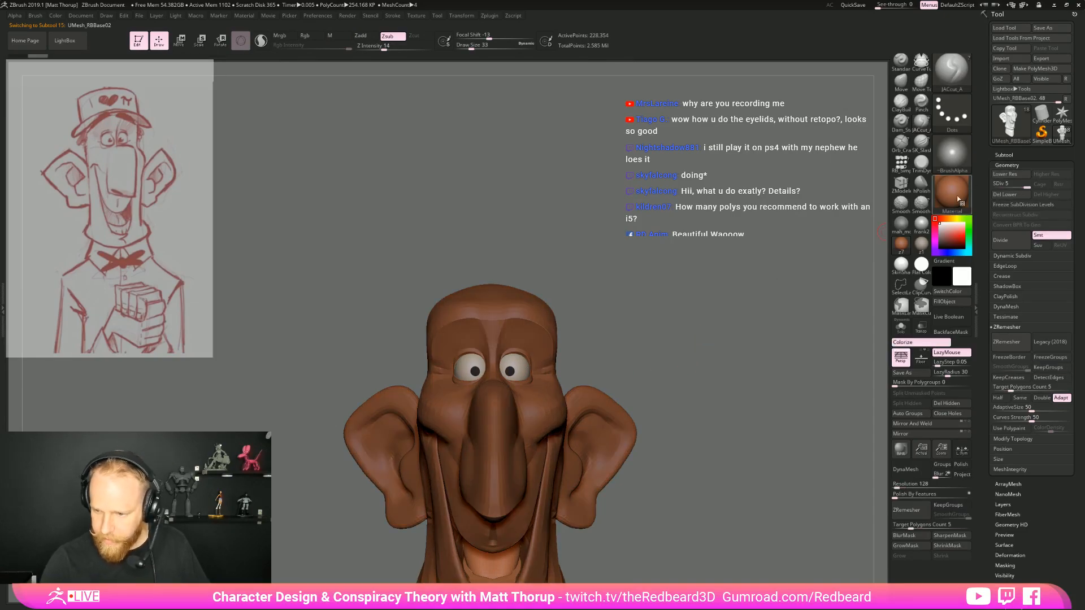
{"action": "left_click", "coordinate": [956, 196]}
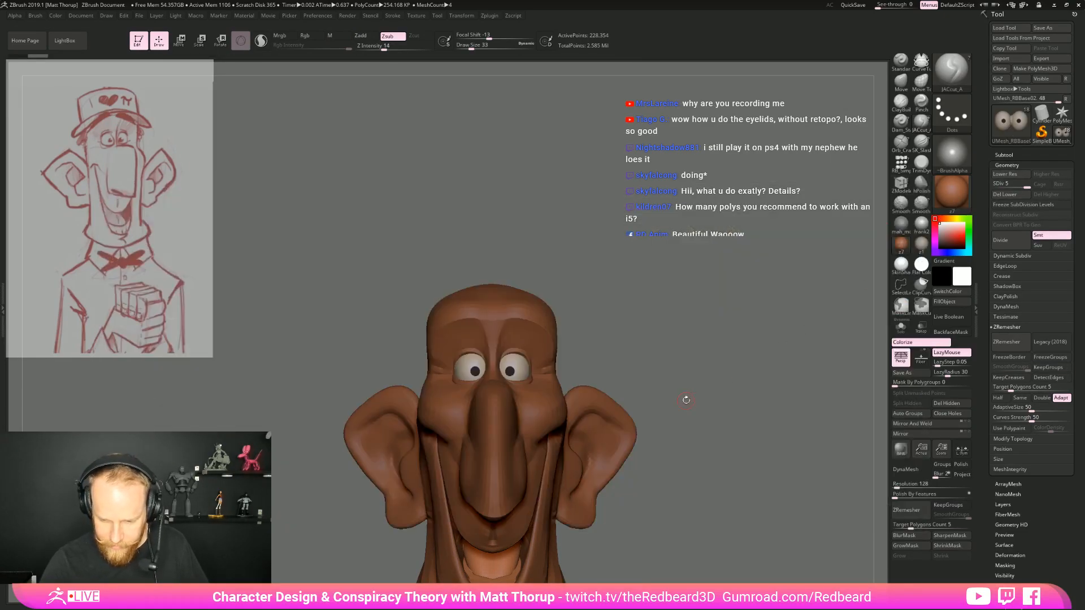
{"action": "left_click", "coordinate": [956, 196]}
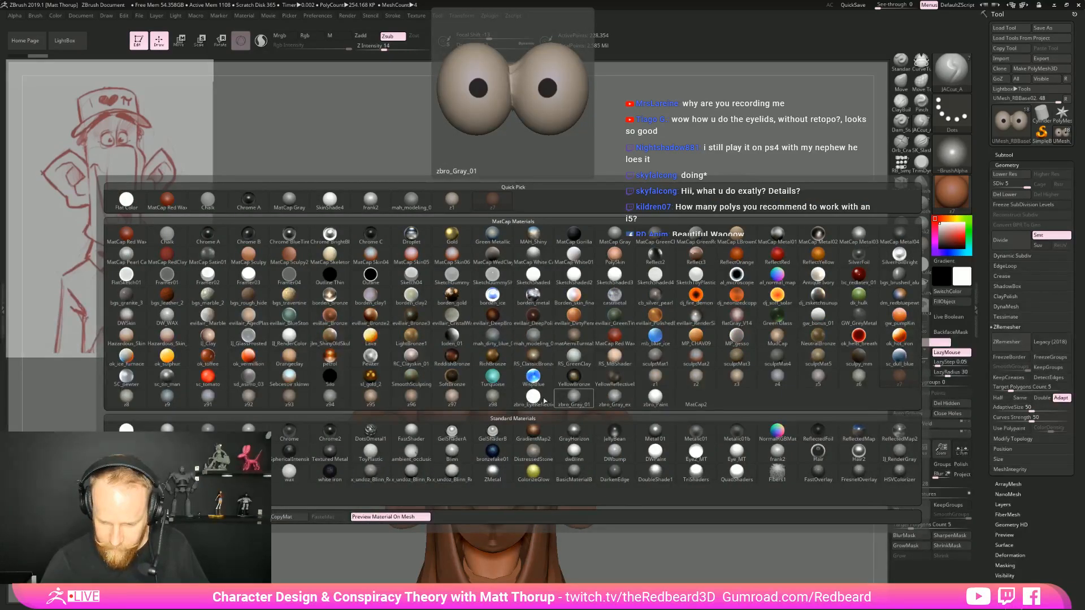
{"action": "left_click", "coordinate": [536, 398]}
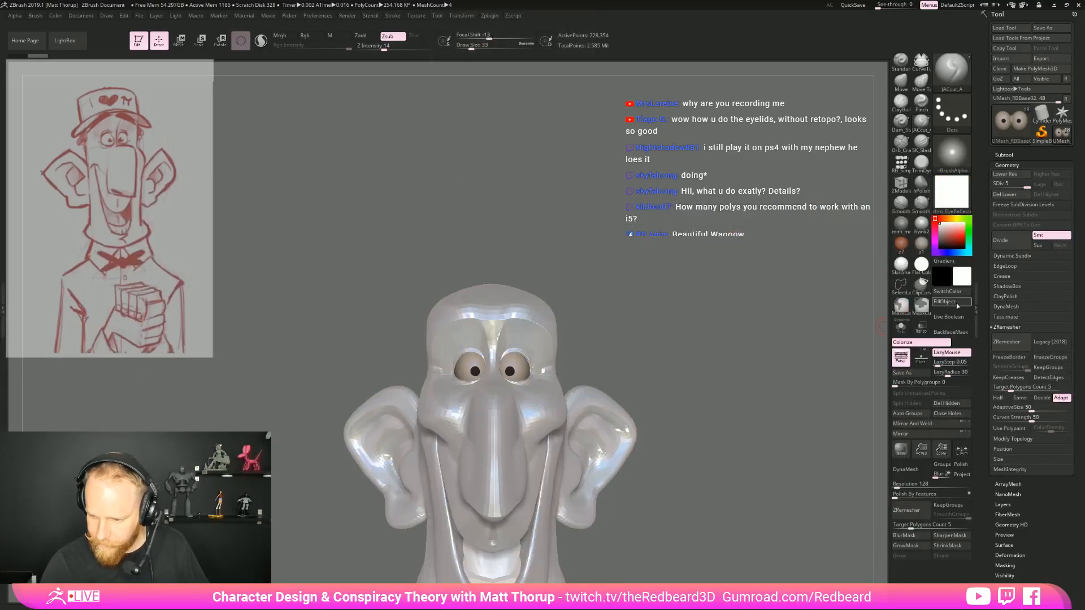
{"action": "left_click", "coordinate": [330, 35]}
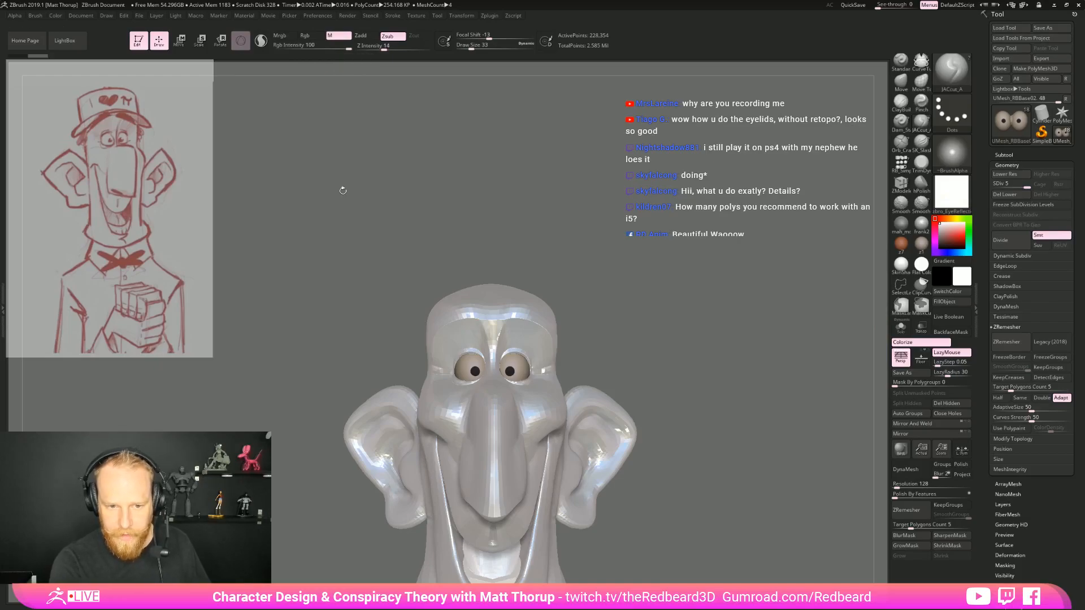
{"action": "left_click", "coordinate": [944, 301]}
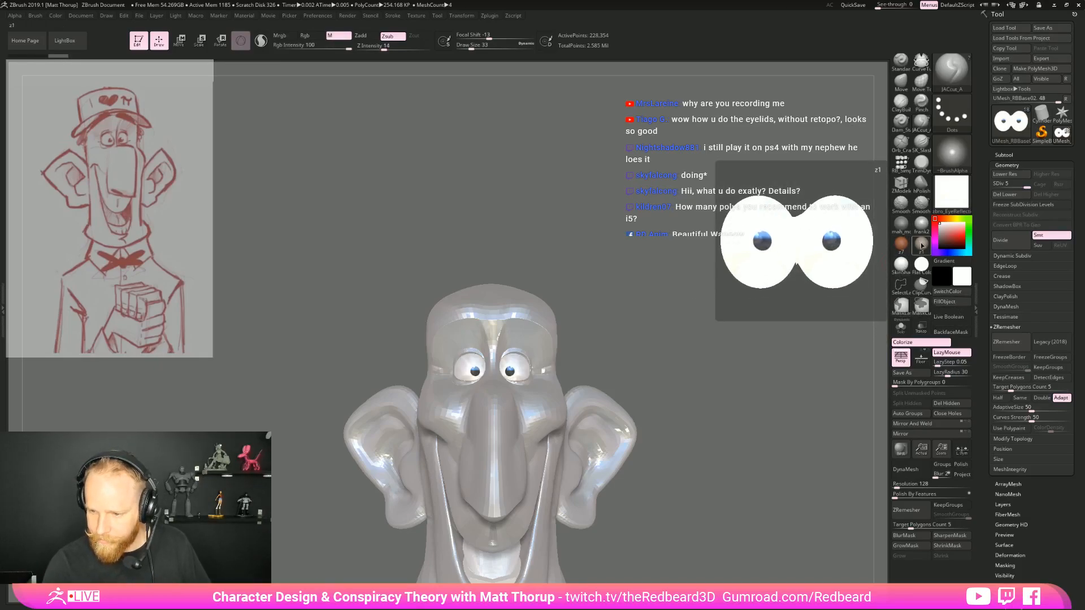
Switch the active material to frank2 and preview the head from several angles
{"action": "left_click", "coordinate": [900, 266]}
{"action": "left_click_drag", "start_coordinate": [749, 349], "coordinate": [797, 362]}
{"action": "left_click_drag", "start_coordinate": [626, 385], "coordinate": [711, 378], "text": "alt"}
{"action": "left_click_drag", "start_coordinate": [694, 317], "coordinate": [643, 348]}
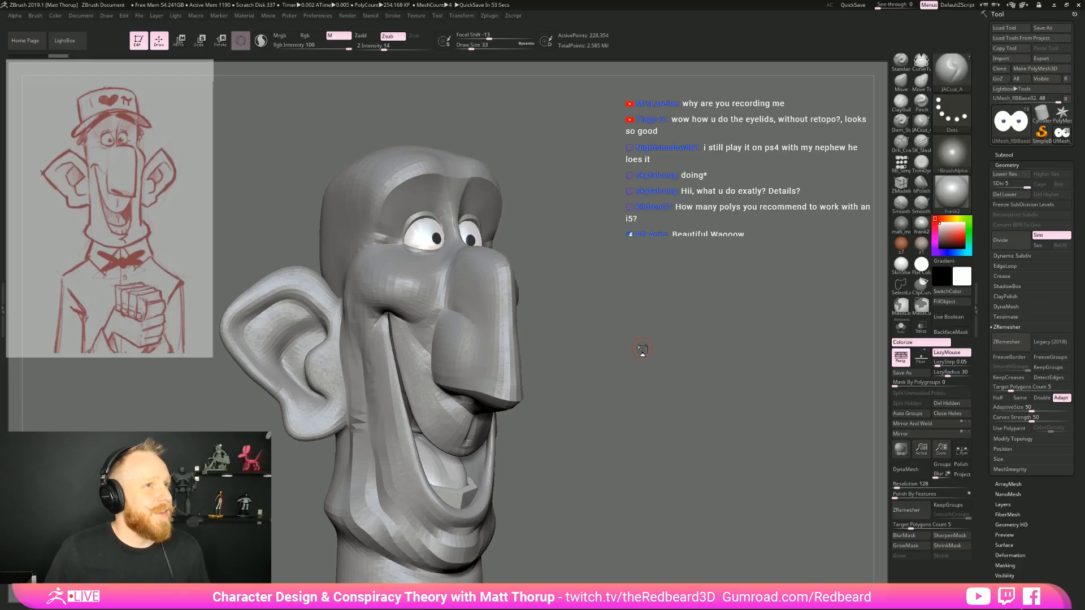
{"action": "mouse_move", "coordinate": [667, 270]}
{"action": "left_mouse_down"}
{"action": "mouse_move", "coordinate": [650, 275]}
{"action": "mouse_move", "coordinate": [682, 308]}
{"action": "left_mouse_up"}
Lower the eyeballs to subdivision level 4 and select the head subtool with the polyframe shown
{"action": "key", "text": "shift+d"}
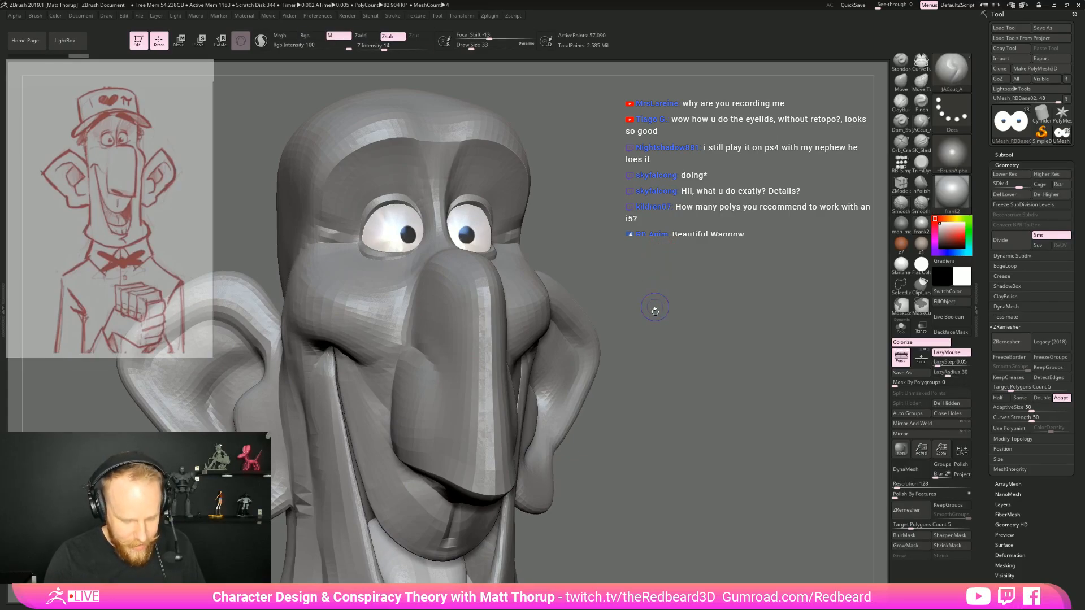
{"action": "key", "text": "shift+f"}
{"action": "left_click_drag", "start_coordinate": [654, 231], "coordinate": [658, 316], "text": "alt"}
{"action": "left_click", "coordinate": [495, 340], "text": "alt"}
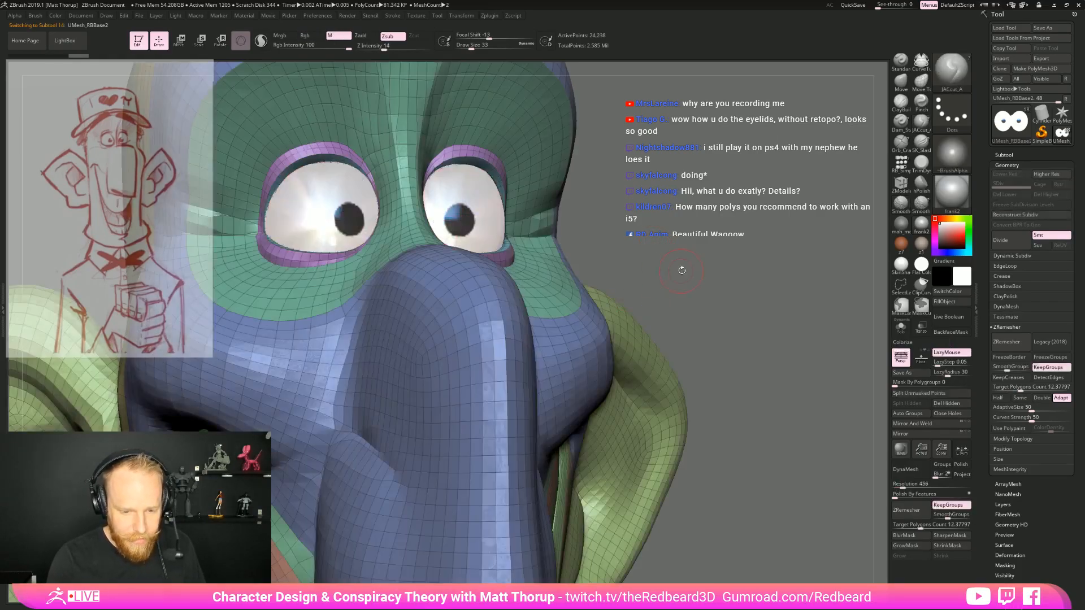
Isolate the head to examine the eyelid edge loops and polygroups, then hide the polyframe and turn Solo off
{"action": "left_click_drag", "start_coordinate": [707, 274], "coordinate": [737, 424]}
{"action": "left_click_drag", "start_coordinate": [697, 305], "coordinate": [690, 304]}
{"action": "left_click", "coordinate": [901, 327]}
{"action": "left_click_drag", "start_coordinate": [721, 268], "coordinate": [620, 228], "text": "alt"}
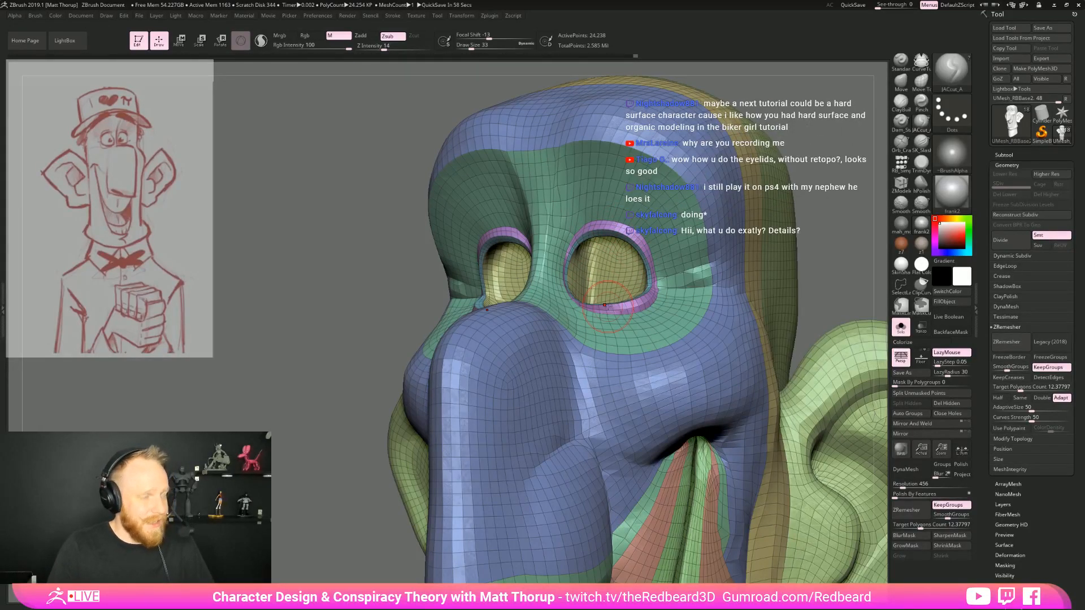
{"action": "left_click_drag", "start_coordinate": [378, 377], "coordinate": [787, 329]}
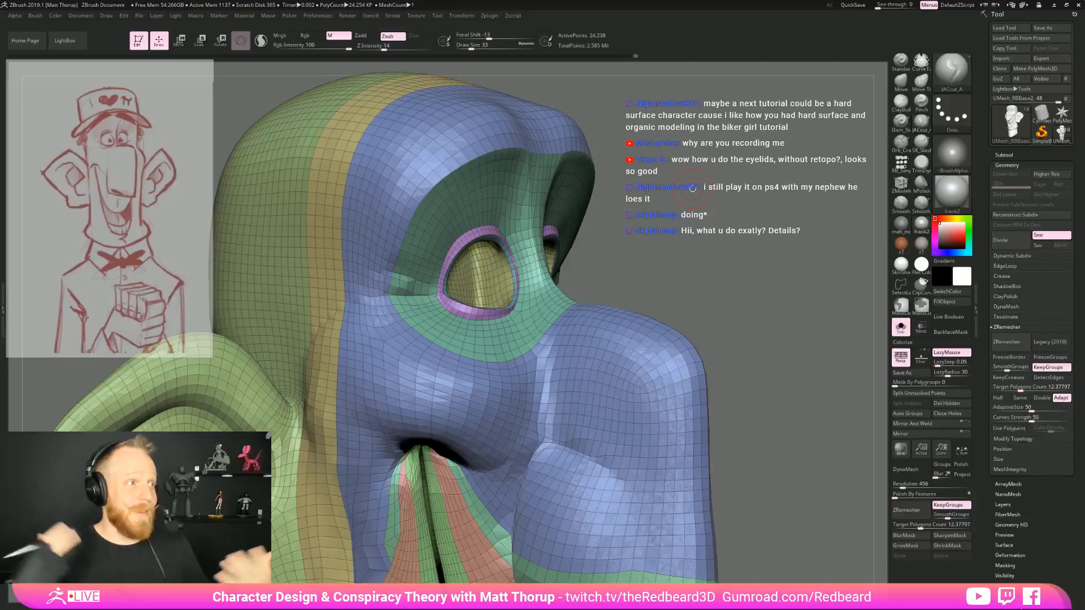
{"action": "left_click_drag", "start_coordinate": [692, 188], "coordinate": [697, 243]}
{"action": "key", "text": "shift+f"}
{"action": "left_click", "coordinate": [901, 327]}
Adjust the lower eyelid near the inner eye corner with the Move brush at draw size 33
{"action": "mouse_move", "coordinate": [733, 336]}
{"action": "left_mouse_down", "text": "alt"}
{"action": "mouse_move", "coordinate": [724, 286]}
{"action": "mouse_move", "coordinate": [669, 252]}
{"action": "mouse_move", "coordinate": [669, 294]}
{"action": "left_mouse_up", "text": "alt"}
{"action": "key", "text": "b"}
{"action": "key", "text": "m"}
{"action": "key", "text": "v"}
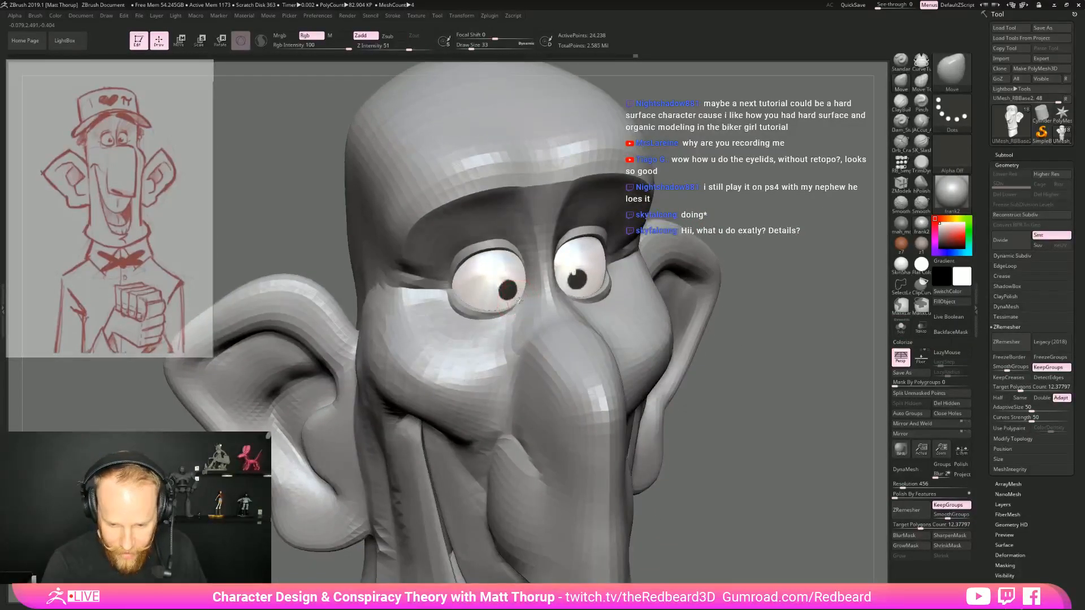
{"action": "left_click_drag", "start_coordinate": [526, 291], "coordinate": [531, 287]}
{"action": "left_click_drag", "start_coordinate": [782, 271], "coordinate": [755, 197]}
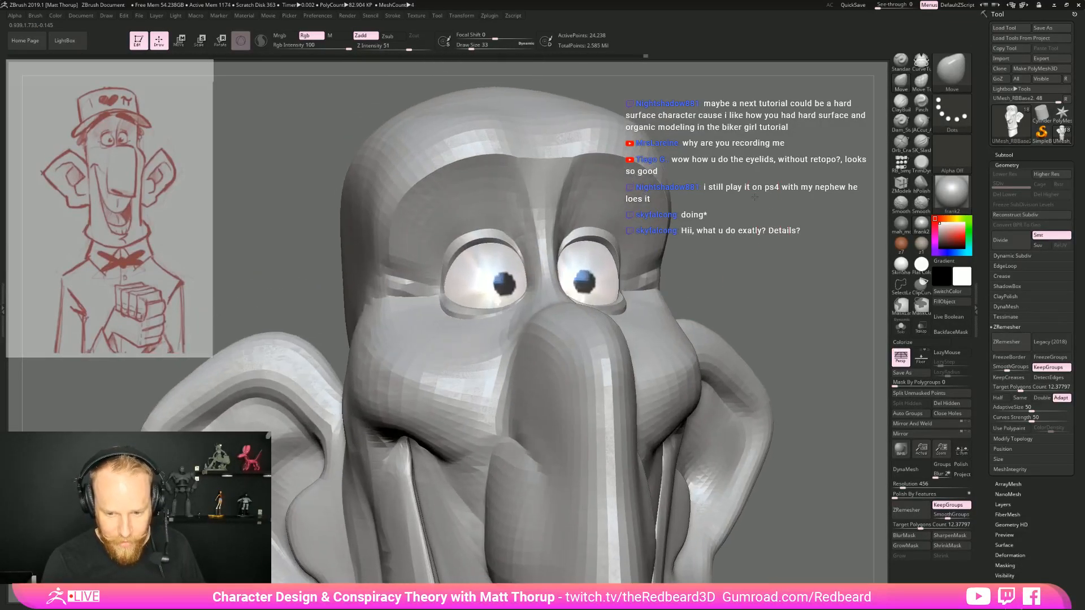
Smooth the transition between the inner cheek and the side of the nose with the Smooth brush at draw size 39
{"action": "left_click_drag", "start_coordinate": [729, 260], "coordinate": [795, 309]}
{"action": "key", "text": "]"}
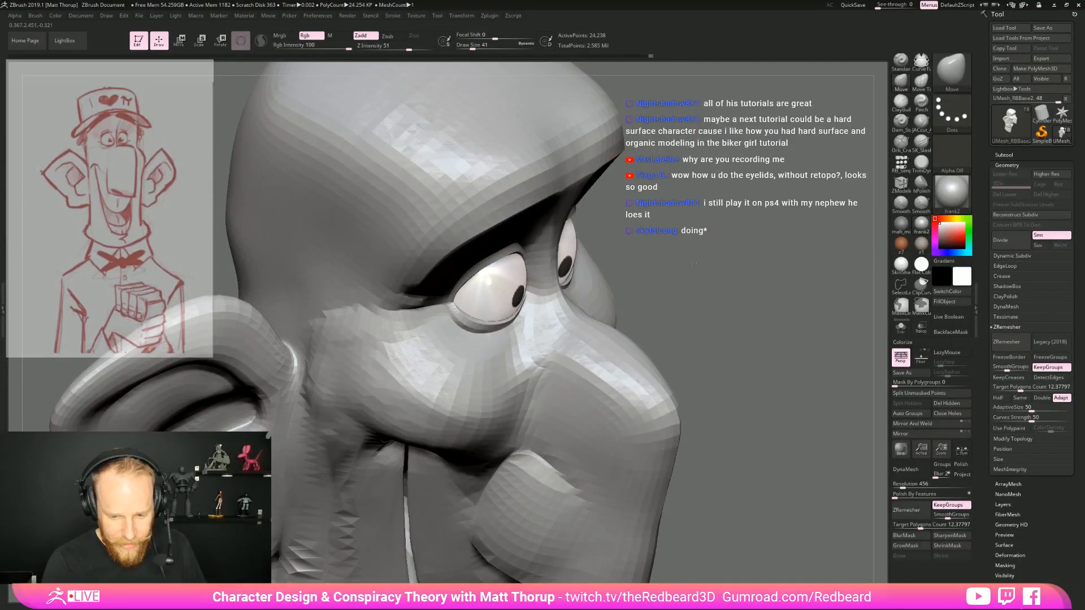
{"action": "left_click_drag", "start_coordinate": [694, 261], "coordinate": [535, 329]}
{"action": "key", "text": "]"}
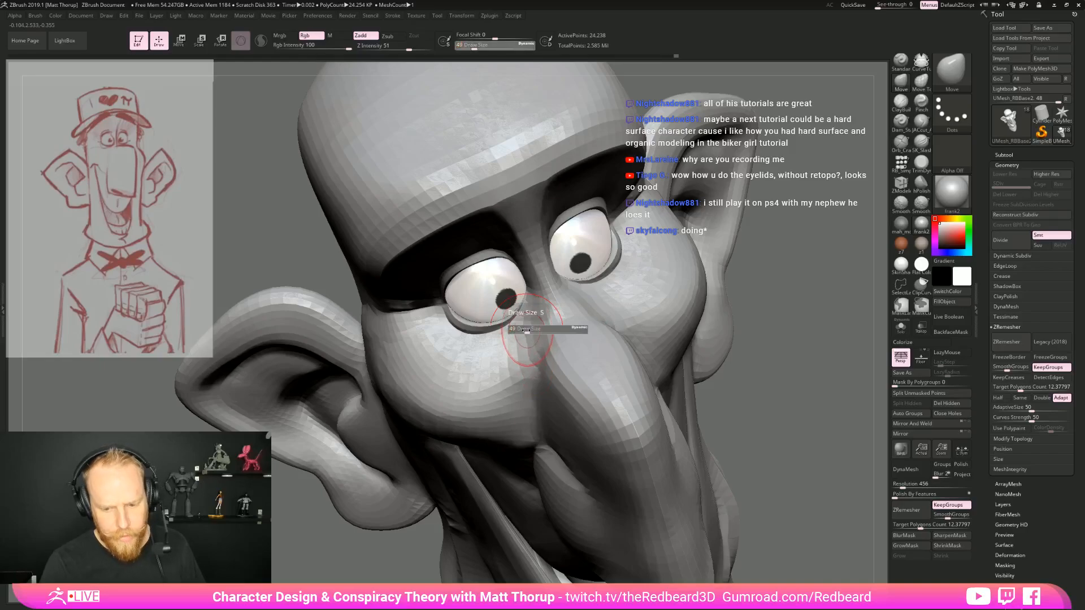
{"action": "key", "text": "shift"}
{"action": "left_click_drag", "start_coordinate": [530, 328], "coordinate": [532, 370], "text": "shift"}
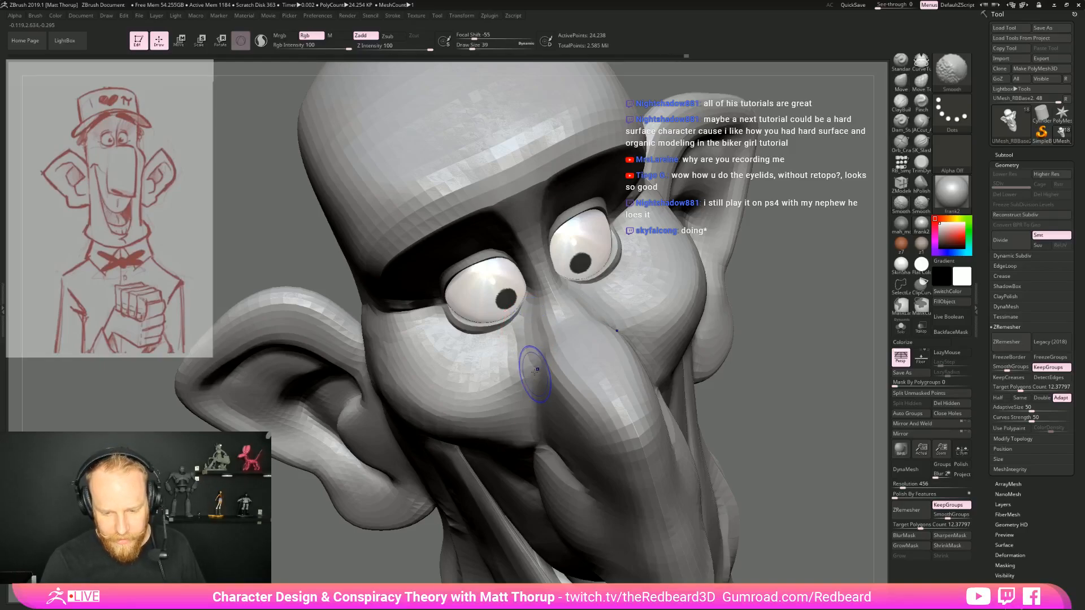
Reshape the upper eyelid near the inner eye corner with the Move brush at draw size 40
{"action": "mouse_move", "coordinate": [833, 237]}
{"action": "left_mouse_down"}
{"action": "mouse_move", "coordinate": [785, 254]}
{"action": "mouse_move", "coordinate": [725, 230]}
{"action": "mouse_move", "coordinate": [783, 233]}
{"action": "mouse_move", "coordinate": [727, 296]}
{"action": "mouse_move", "coordinate": [662, 294]}
{"action": "left_mouse_up"}
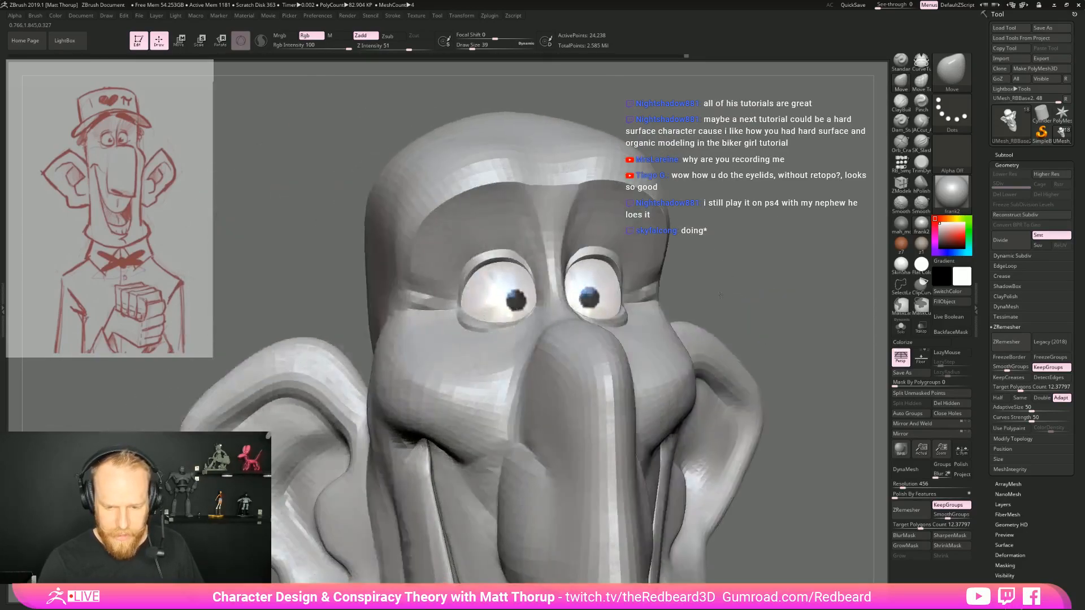
{"action": "left_click_drag", "start_coordinate": [714, 228], "coordinate": [785, 235]}
{"action": "key", "text": "shift"}
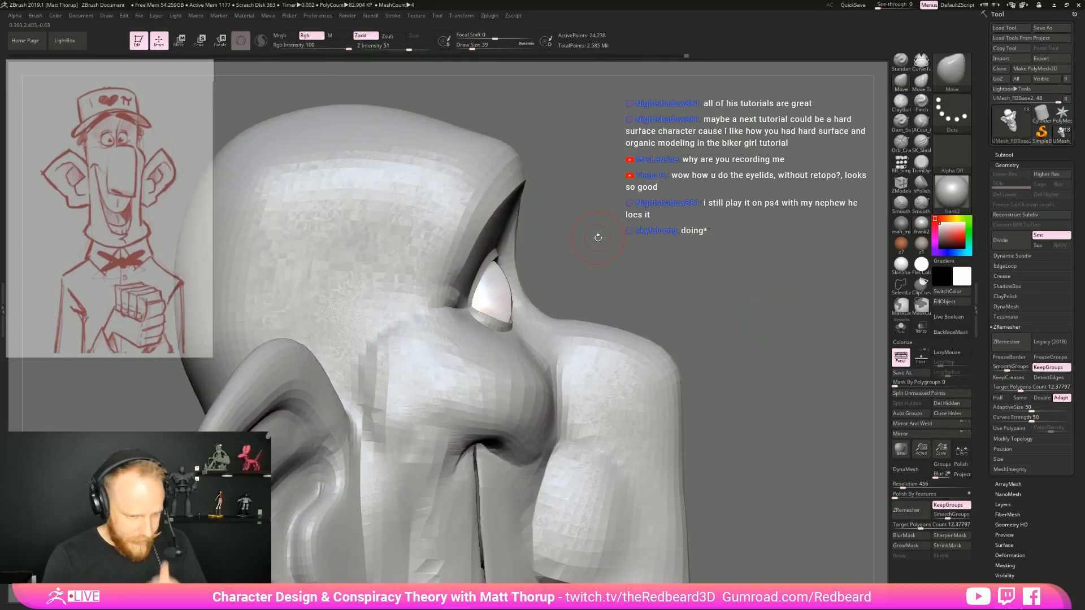
{"action": "left_click_drag", "start_coordinate": [599, 240], "coordinate": [536, 248]}
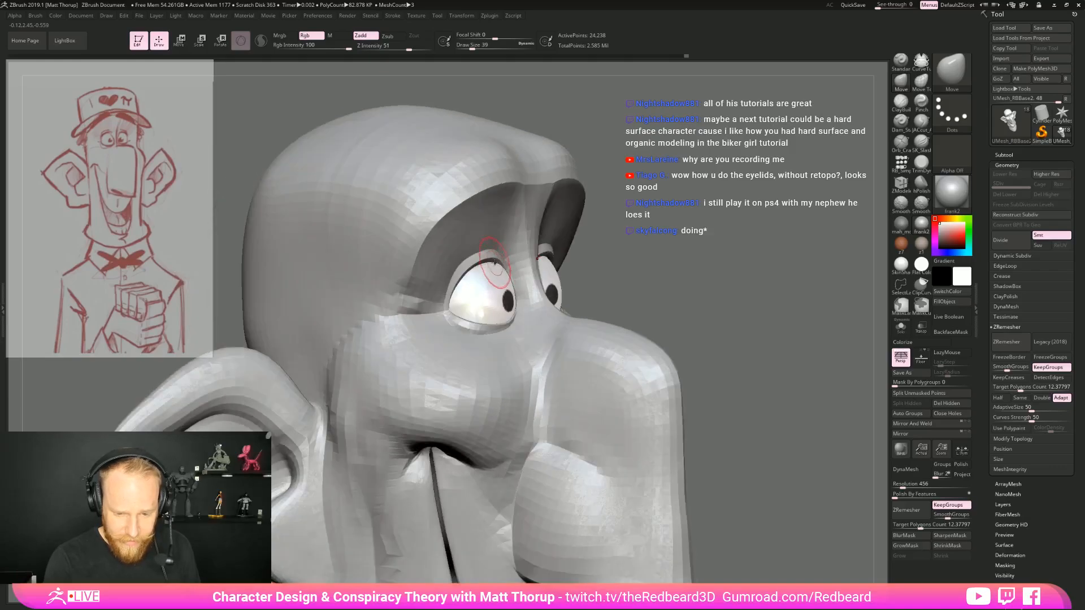
{"action": "key", "text": "bracketright"}
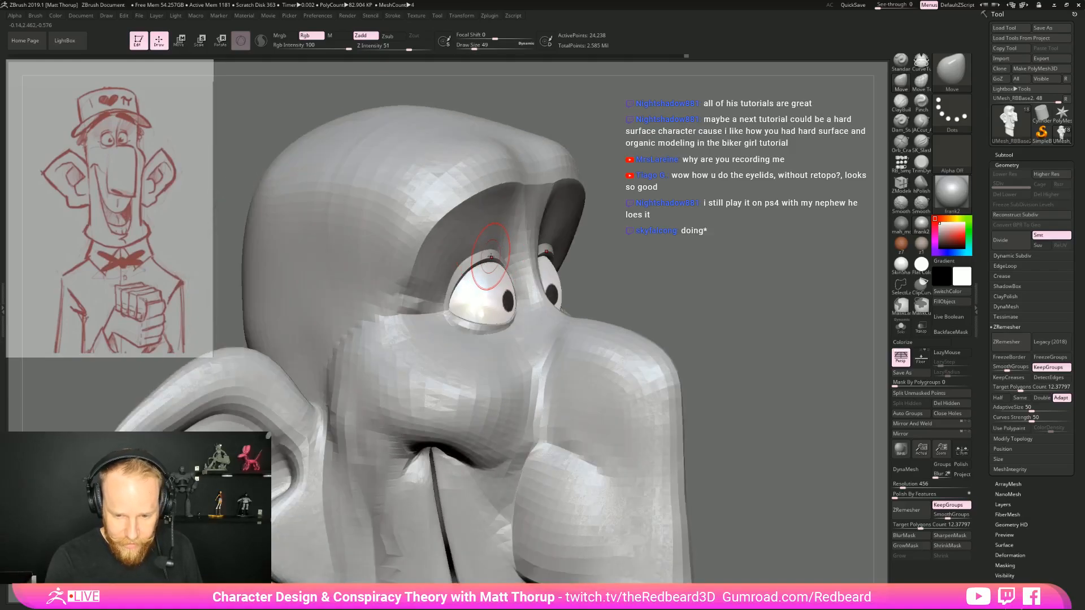
{"action": "right_click_drag", "start_coordinate": [520, 243], "coordinate": [514, 277], "text": "ctrl"}
Isolate the eyelid polygroup, mask it and show the whole head again
{"action": "key", "text": "2"}
{"action": "key", "text": "bracketleft"}
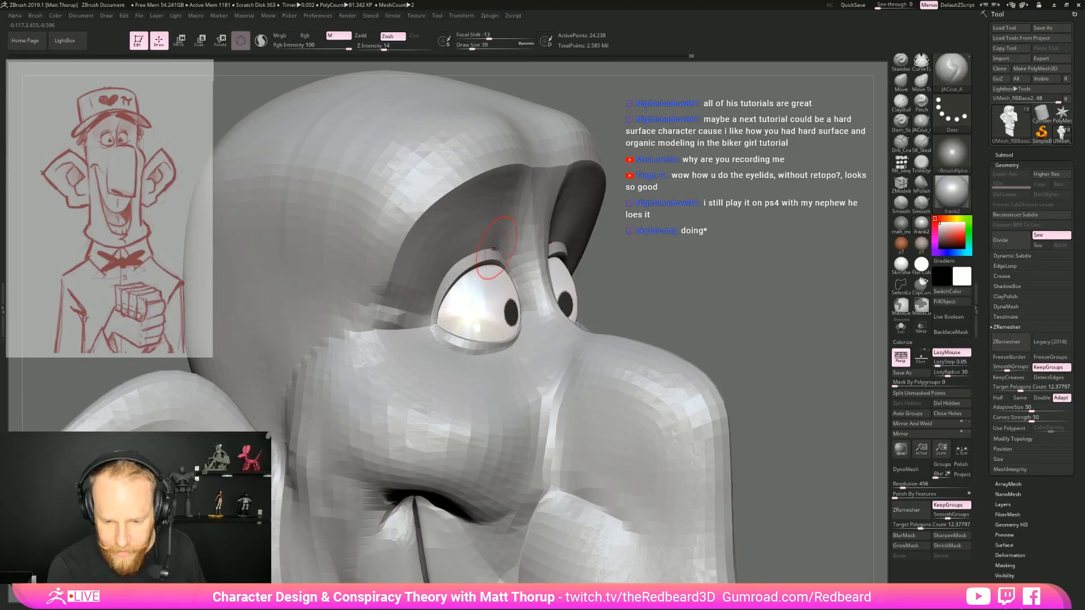
{"action": "key", "text": "ctrl+shift"}
{"action": "key", "text": "ctrl"}
{"action": "left_click", "coordinate": [483, 257], "text": "ctrl+shift"}
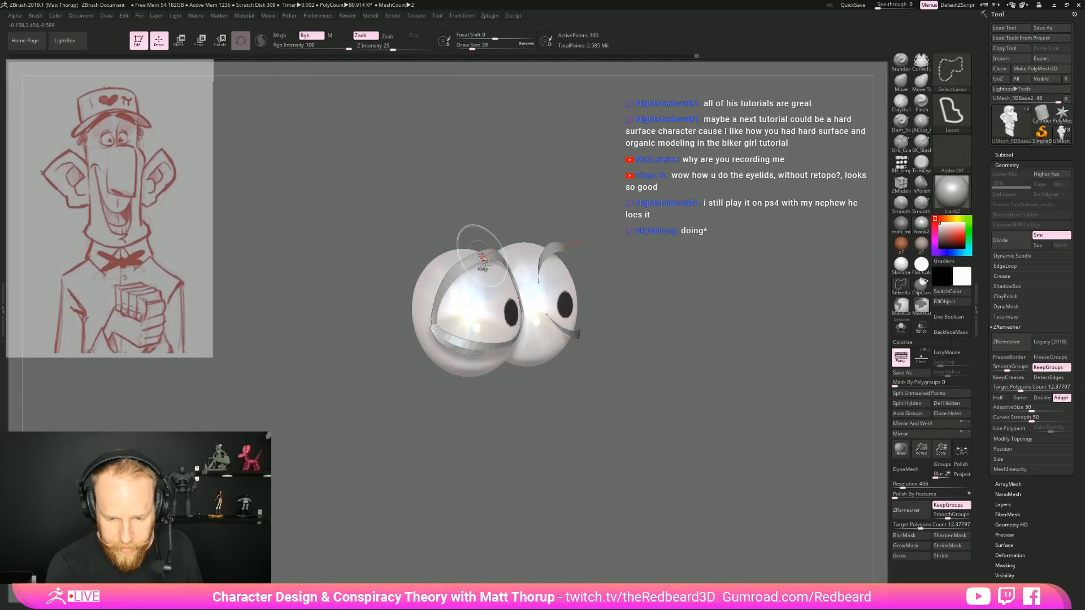
{"action": "left_click", "coordinate": [683, 261], "text": "ctrl+shift"}
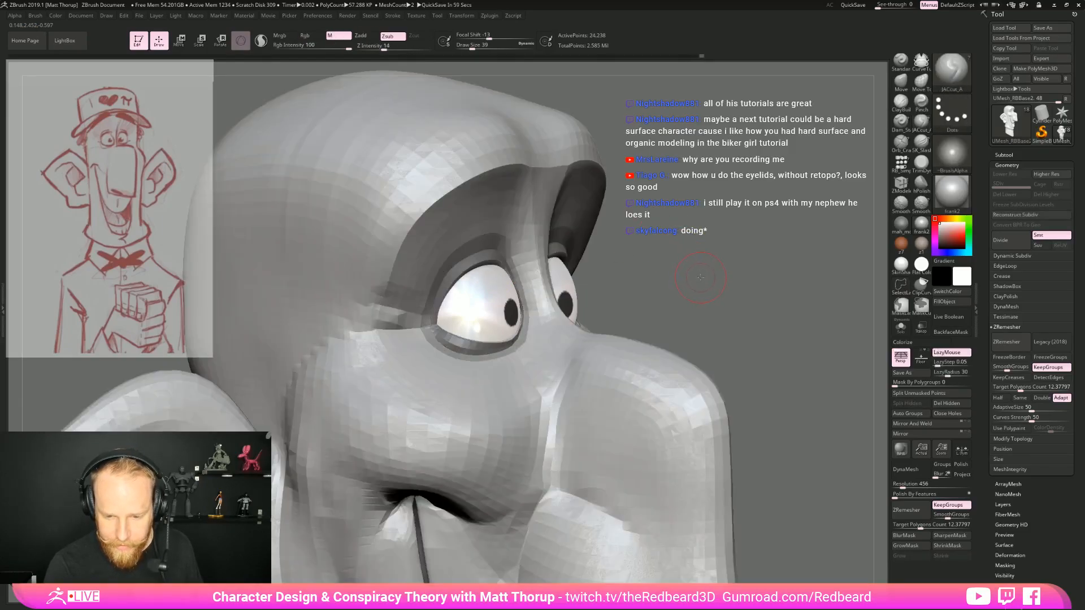
Switch to the ClayBuildup brush with draw size 51 and frame the whole head from the side
{"action": "left_click", "coordinate": [902, 103]}
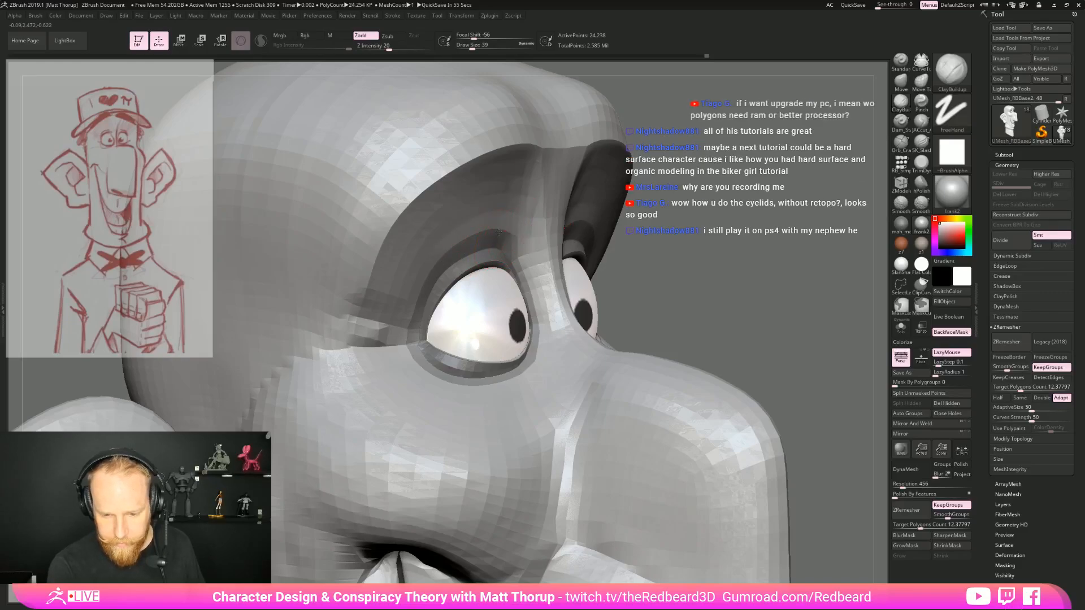
{"action": "key", "text": "ctrl"}
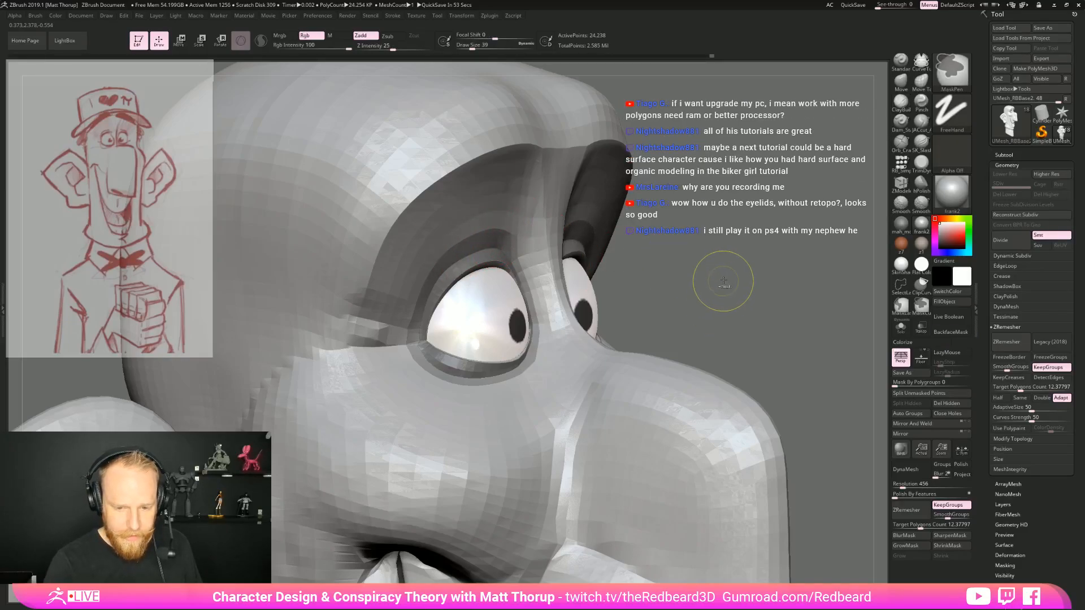
{"action": "key", "text": "f"}
{"action": "mouse_move", "coordinate": [725, 306]}
{"action": "left_mouse_down"}
{"action": "mouse_move", "coordinate": [702, 290]}
{"action": "mouse_move", "coordinate": [647, 290]}
{"action": "mouse_move", "coordinate": [715, 283]}
{"action": "mouse_move", "coordinate": [634, 254]}
{"action": "mouse_move", "coordinate": [594, 188]}
{"action": "left_mouse_up"}
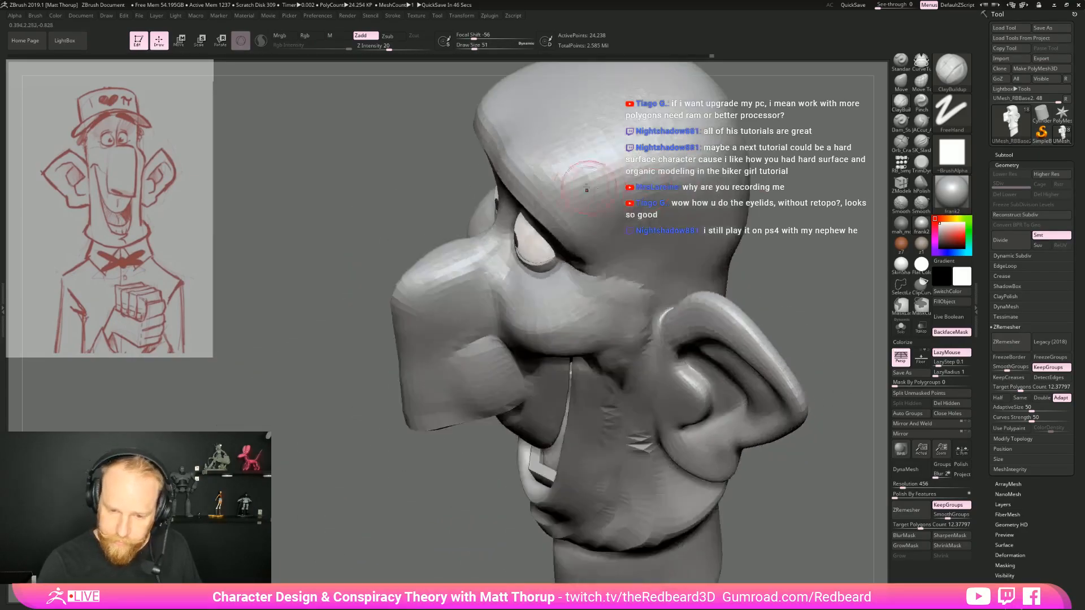
{"action": "left_click_drag", "start_coordinate": [850, 184], "coordinate": [837, 240]}
Carve short strokes around the eye with the subtractive crease brush at Z Intensity 14, working from several angles
{"action": "left_click", "coordinate": [921, 122]}
{"action": "left_click_drag", "start_coordinate": [667, 237], "coordinate": [754, 257]}
{"action": "left_click_drag", "start_coordinate": [501, 257], "coordinate": [510, 245]}
{"action": "left_click_drag", "start_coordinate": [506, 287], "coordinate": [513, 303]}
{"action": "mouse_move", "coordinate": [706, 255]}
{"action": "left_mouse_down"}
{"action": "mouse_move", "coordinate": [687, 248]}
{"action": "mouse_move", "coordinate": [729, 254]}
{"action": "mouse_move", "coordinate": [650, 246]}
{"action": "mouse_move", "coordinate": [639, 311]}
{"action": "left_mouse_up"}
{"action": "left_click_drag", "start_coordinate": [534, 266], "coordinate": [540, 280]}
{"action": "left_click_drag", "start_coordinate": [667, 274], "coordinate": [565, 271]}
{"action": "left_click_drag", "start_coordinate": [525, 255], "coordinate": [544, 302]}
{"action": "left_click_drag", "start_coordinate": [714, 281], "coordinate": [735, 283]}
{"action": "mouse_move", "coordinate": [734, 283]}
{"action": "left_mouse_down", "text": "alt"}
{"action": "mouse_move", "coordinate": [726, 293]}
{"action": "mouse_move", "coordinate": [680, 246]}
{"action": "mouse_move", "coordinate": [735, 252]}
{"action": "mouse_move", "coordinate": [726, 305]}
{"action": "left_mouse_up", "text": "alt"}
Deepen the hollow and inner fold of the ear down to the lobe with the subtractive brush at draw size 51
{"action": "left_click_drag", "start_coordinate": [241, 283], "coordinate": [397, 249], "text": "alt"}
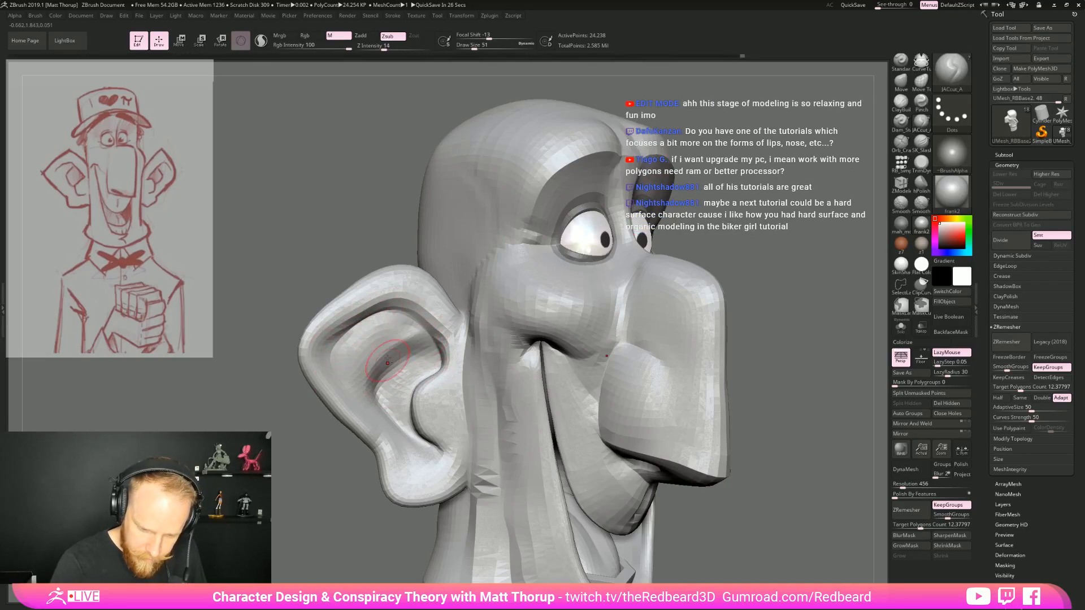
{"action": "mouse_move", "coordinate": [394, 341]}
{"action": "left_mouse_down"}
{"action": "mouse_move", "coordinate": [387, 421]}
{"action": "mouse_move", "coordinate": [374, 364]}
{"action": "mouse_move", "coordinate": [405, 442]}
{"action": "left_mouse_up"}
{"action": "mouse_move", "coordinate": [395, 405]}
{"action": "left_mouse_down", "text": "shift"}
{"action": "mouse_move", "coordinate": [390, 379]}
{"action": "mouse_move", "coordinate": [417, 351]}
{"action": "mouse_move", "coordinate": [383, 353]}
{"action": "mouse_move", "coordinate": [366, 369]}
{"action": "left_mouse_up", "text": "shift"}
{"action": "left_click_drag", "start_coordinate": [405, 326], "coordinate": [362, 366], "text": "shift"}
{"action": "left_click_drag", "start_coordinate": [425, 329], "coordinate": [358, 368]}
{"action": "left_click_drag", "start_coordinate": [378, 413], "coordinate": [432, 452]}
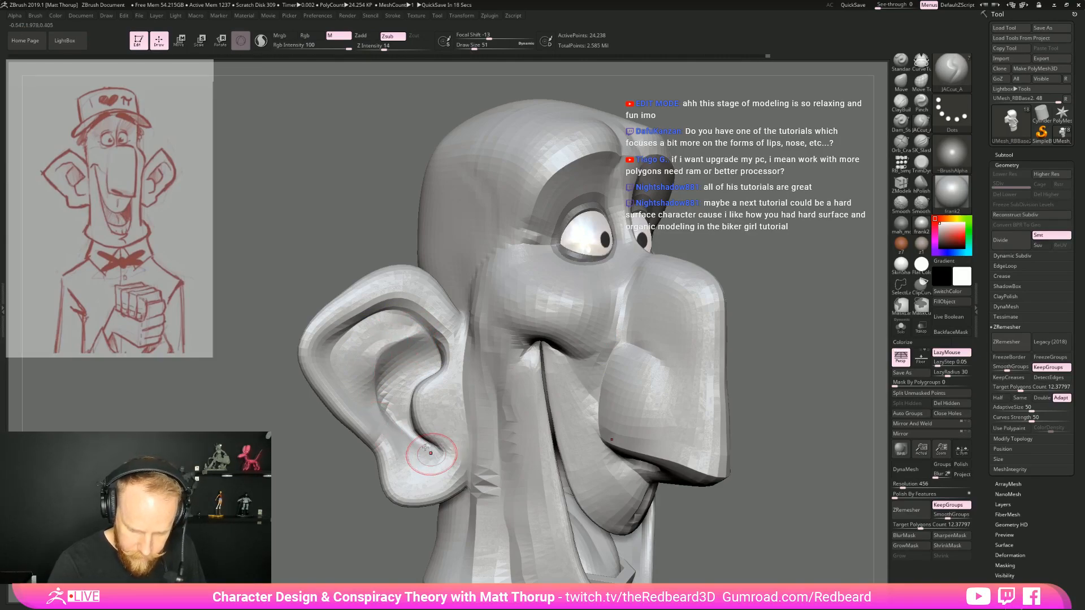
Compare the overall head with the reference sketch and refine the jaw and cheek folds below the ear
{"action": "left_click_drag", "start_coordinate": [780, 439], "coordinate": [646, 330], "text": "alt"}
{"action": "left_click_drag", "start_coordinate": [710, 365], "coordinate": [664, 341], "text": "alt"}
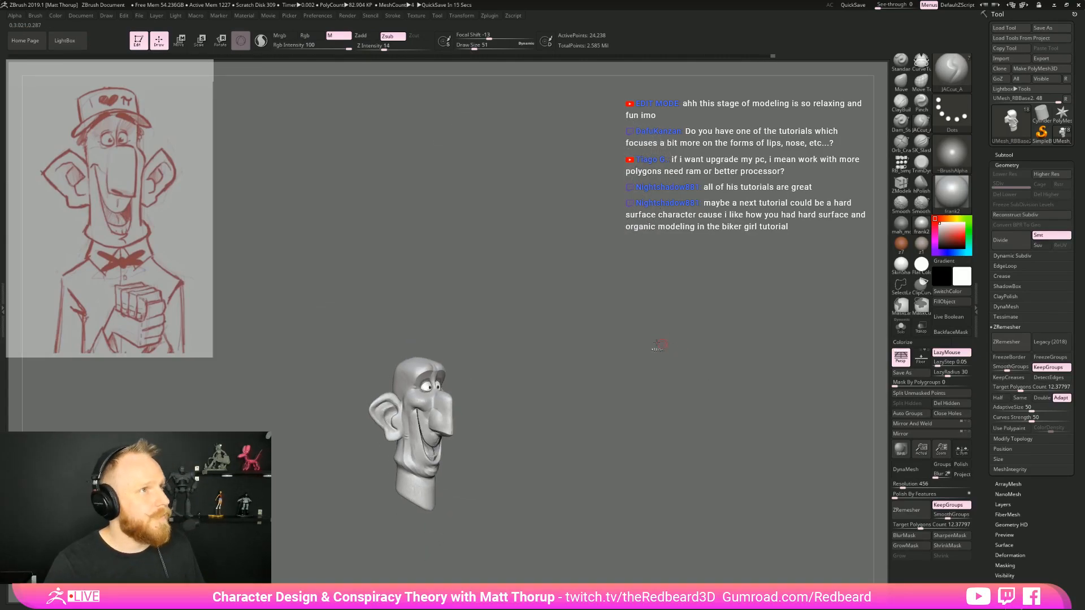
{"action": "mouse_move", "coordinate": [679, 403]}
{"action": "left_mouse_down", "text": "alt"}
{"action": "mouse_move", "coordinate": [714, 416]}
{"action": "mouse_move", "coordinate": [659, 311]}
{"action": "mouse_move", "coordinate": [674, 335]}
{"action": "mouse_move", "coordinate": [631, 385]}
{"action": "mouse_move", "coordinate": [638, 418]}
{"action": "mouse_move", "coordinate": [624, 417]}
{"action": "mouse_move", "coordinate": [642, 428]}
{"action": "mouse_move", "coordinate": [402, 441]}
{"action": "left_mouse_up", "text": "alt"}
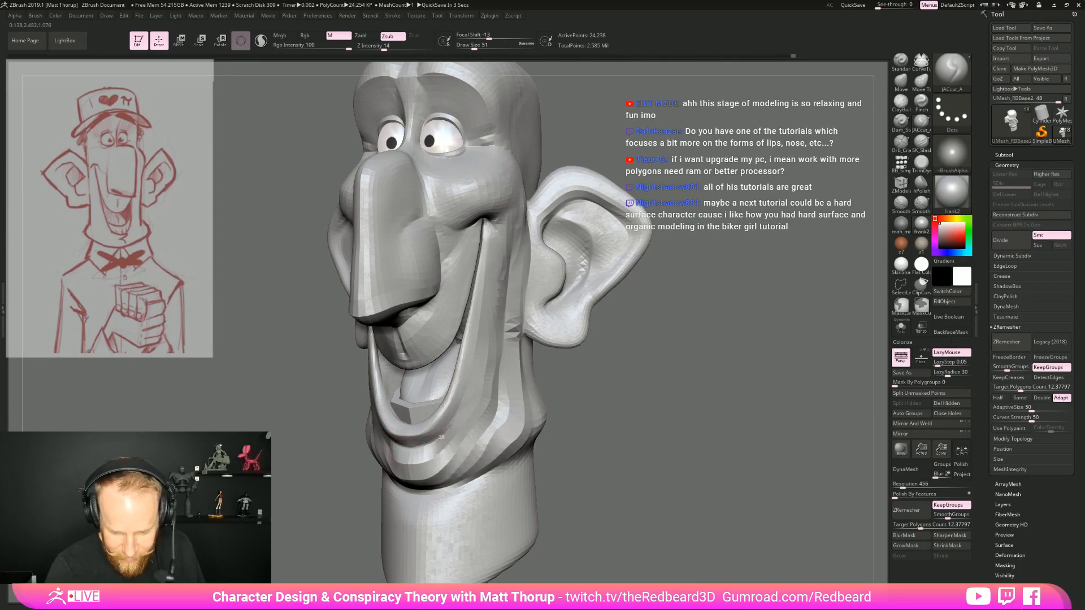
{"action": "mouse_move", "coordinate": [679, 407]}
{"action": "left_mouse_down", "text": "shift"}
{"action": "mouse_move", "coordinate": [695, 405]}
{"action": "mouse_move", "coordinate": [653, 353]}
{"action": "mouse_move", "coordinate": [690, 400]}
{"action": "left_mouse_up", "text": "shift"}
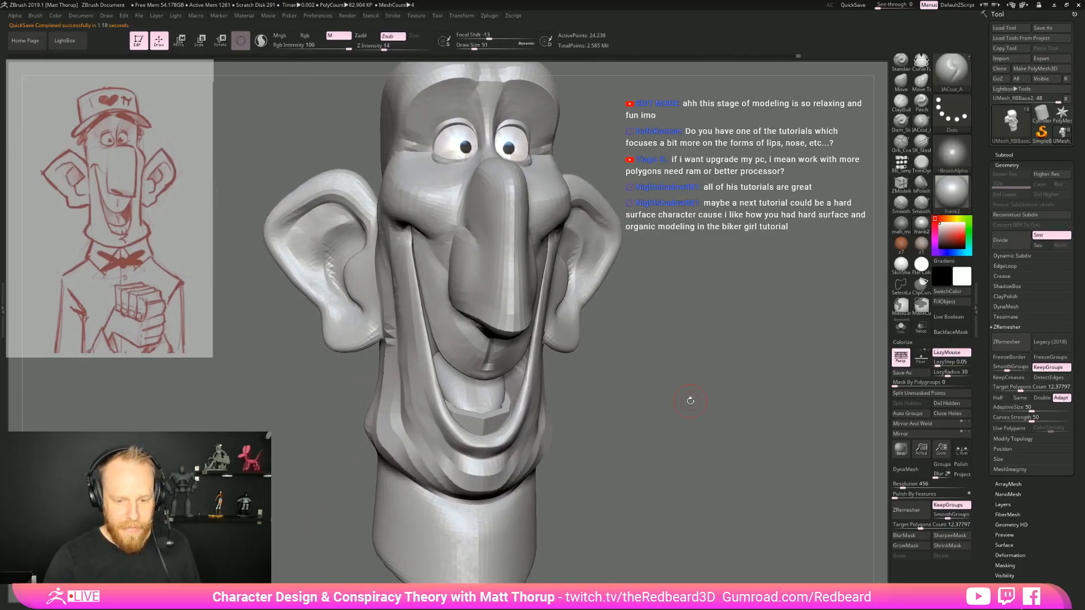
{"action": "left_click_drag", "start_coordinate": [341, 435], "coordinate": [395, 431]}
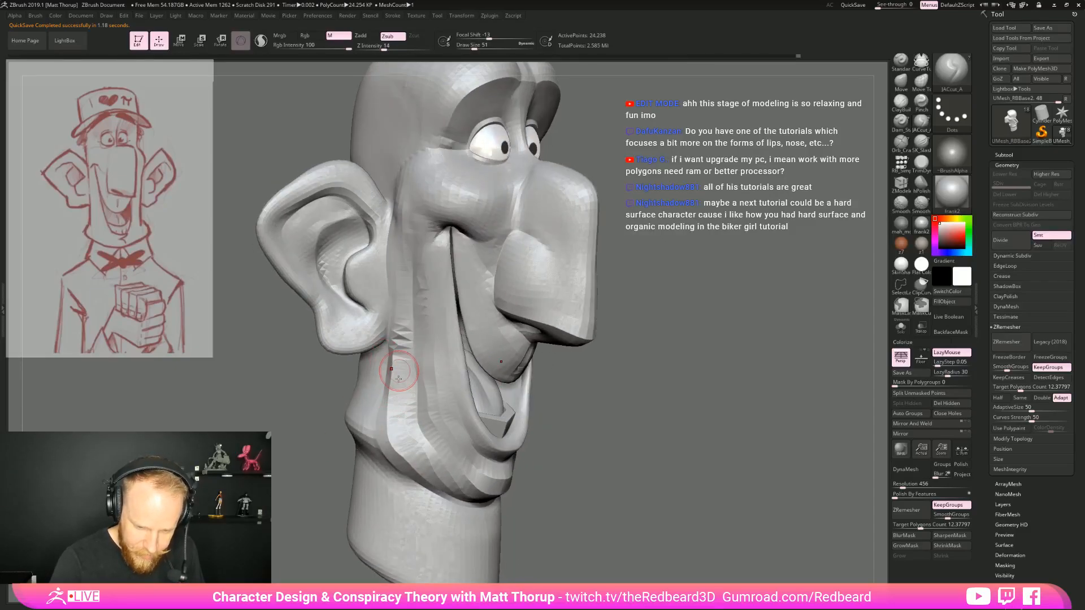
{"action": "mouse_move", "coordinate": [486, 390]}
{"action": "left_mouse_down"}
{"action": "mouse_move", "coordinate": [562, 435]}
{"action": "mouse_move", "coordinate": [588, 387]}
{"action": "left_mouse_up"}
{"action": "left_click_drag", "start_coordinate": [397, 363], "coordinate": [520, 366]}
{"action": "left_click_drag", "start_coordinate": [374, 399], "coordinate": [540, 403]}
{"action": "mouse_move", "coordinate": [390, 400]}
{"action": "left_mouse_down"}
{"action": "mouse_move", "coordinate": [580, 408]}
{"action": "mouse_move", "coordinate": [690, 436]}
{"action": "mouse_move", "coordinate": [452, 390]}
{"action": "mouse_move", "coordinate": [560, 448]}
{"action": "mouse_move", "coordinate": [733, 391]}
{"action": "mouse_move", "coordinate": [692, 389]}
{"action": "left_mouse_up"}
{"action": "left_click_drag", "start_coordinate": [692, 389], "coordinate": [672, 396]}
{"action": "left_click_drag", "start_coordinate": [682, 321], "coordinate": [713, 406]}
Append a sphere as a new subtool, make it the active subtool and show it beside the head in profile
{"action": "left_click", "coordinate": [1004, 155]}
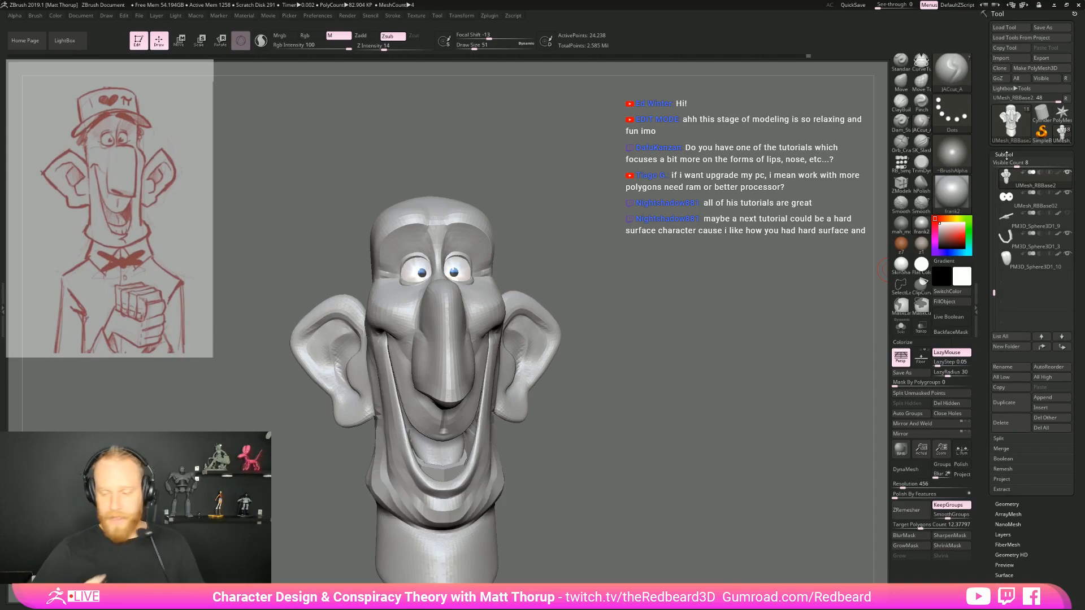
{"action": "left_click", "coordinate": [1051, 399]}
{"action": "left_click", "coordinate": [759, 429]}
{"action": "left_click_drag", "start_coordinate": [699, 459], "coordinate": [639, 418], "text": "alt"}
{"action": "left_click", "coordinate": [373, 390], "text": "alt"}
{"action": "left_click_drag", "start_coordinate": [704, 477], "coordinate": [691, 213], "text": "alt"}
Open the Initialize settings for the appended sphere
{"action": "left_click_drag", "start_coordinate": [1045, 532], "coordinate": [1044, 450]}
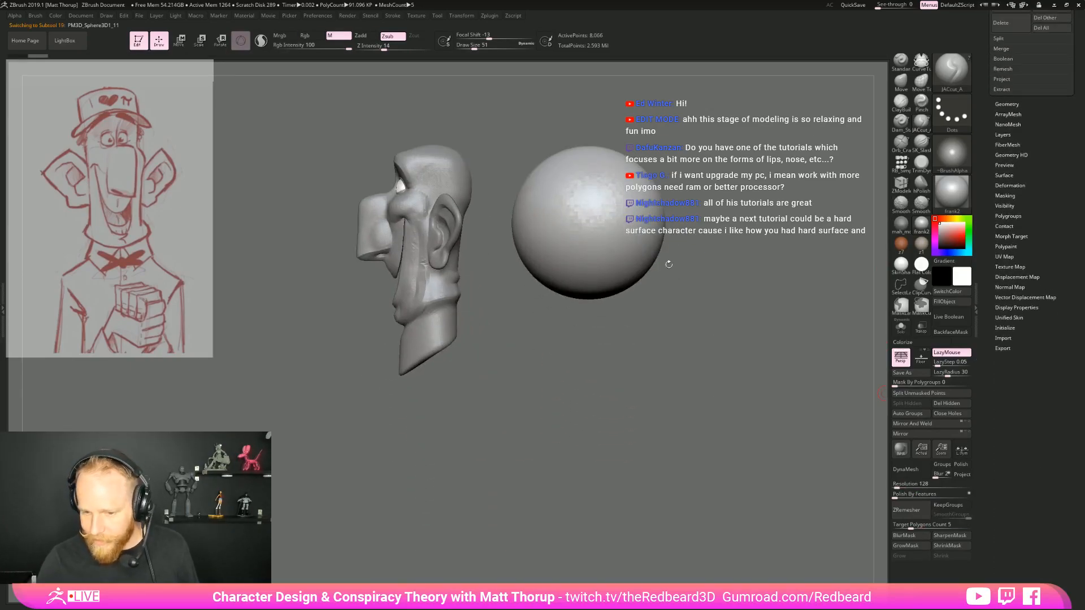
{"action": "left_click_drag", "start_coordinate": [1031, 346], "coordinate": [1003, 383]}
{"action": "left_click", "coordinate": [1005, 381]}
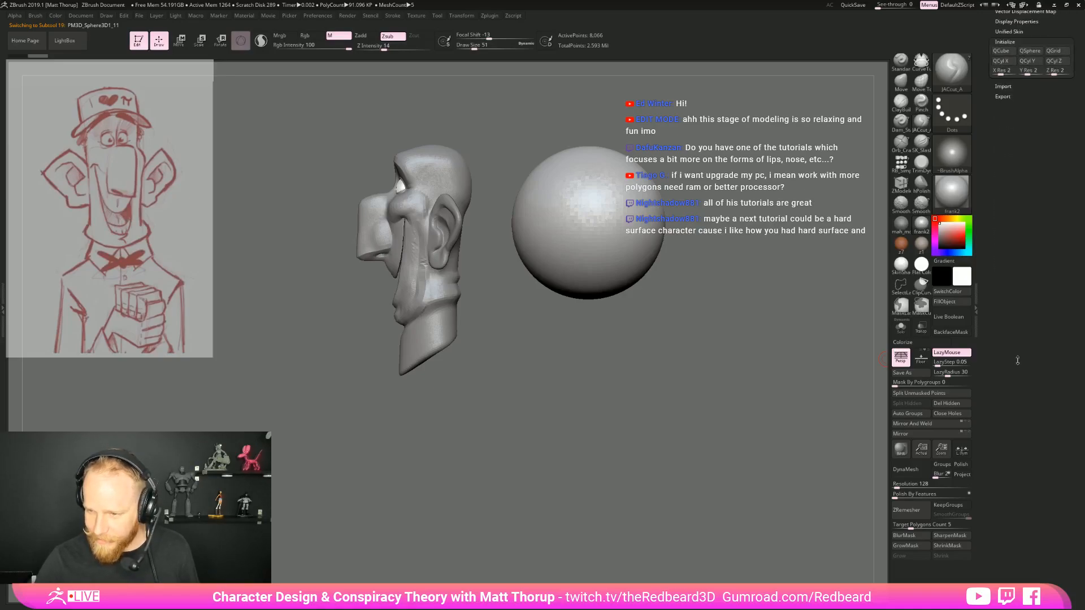
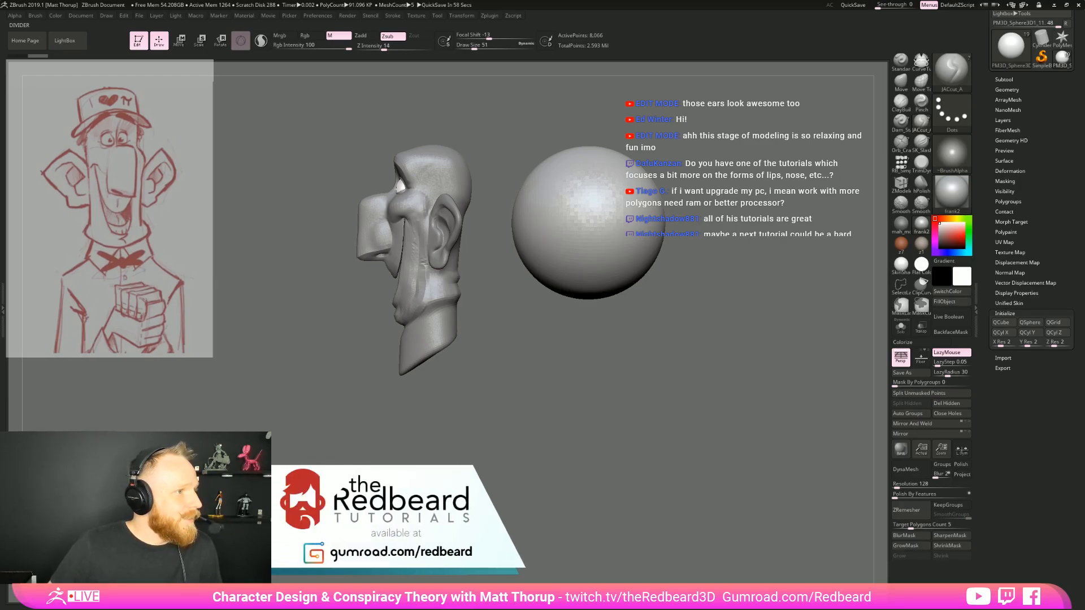
Switch to the browser, look through the Intro to ZBrush and Character Design course page's images and description, and return to ZBrush
{"action": "key", "text": "alt+Tab"}
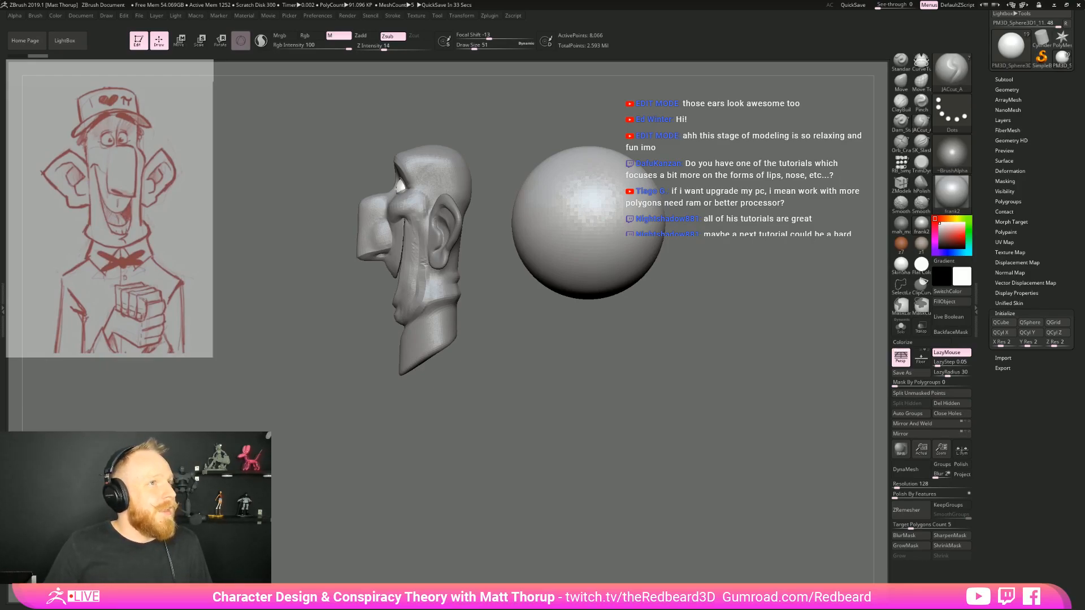
{"action": "left_click_drag", "start_coordinate": [0, 11], "coordinate": [459, 74]}
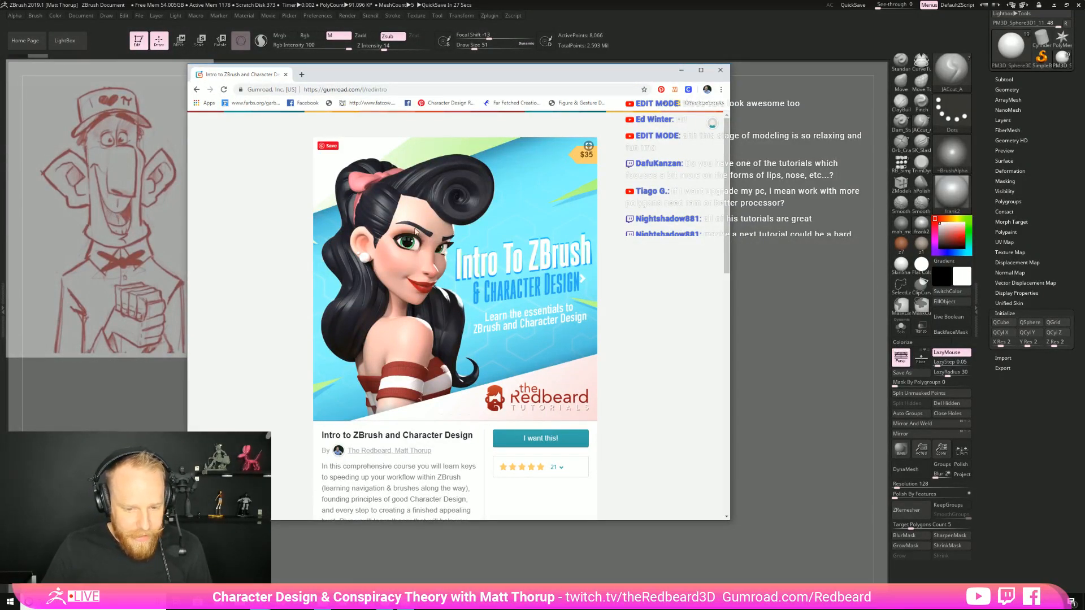
{"action": "left_click", "coordinate": [585, 281]}
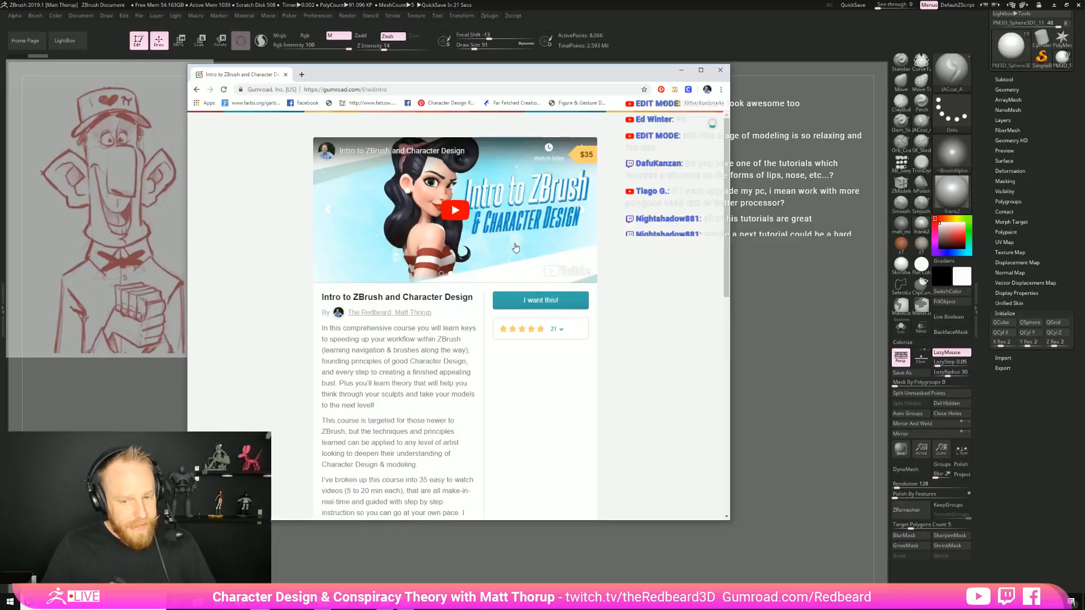
{"action": "left_click", "coordinate": [581, 210]}
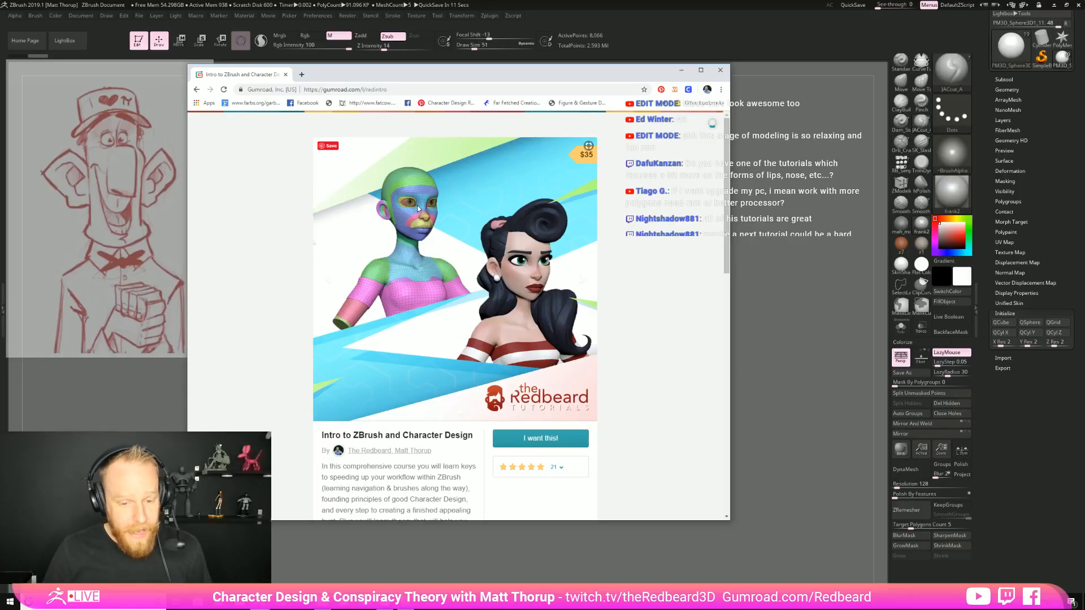
{"action": "left_click", "coordinate": [583, 278]}
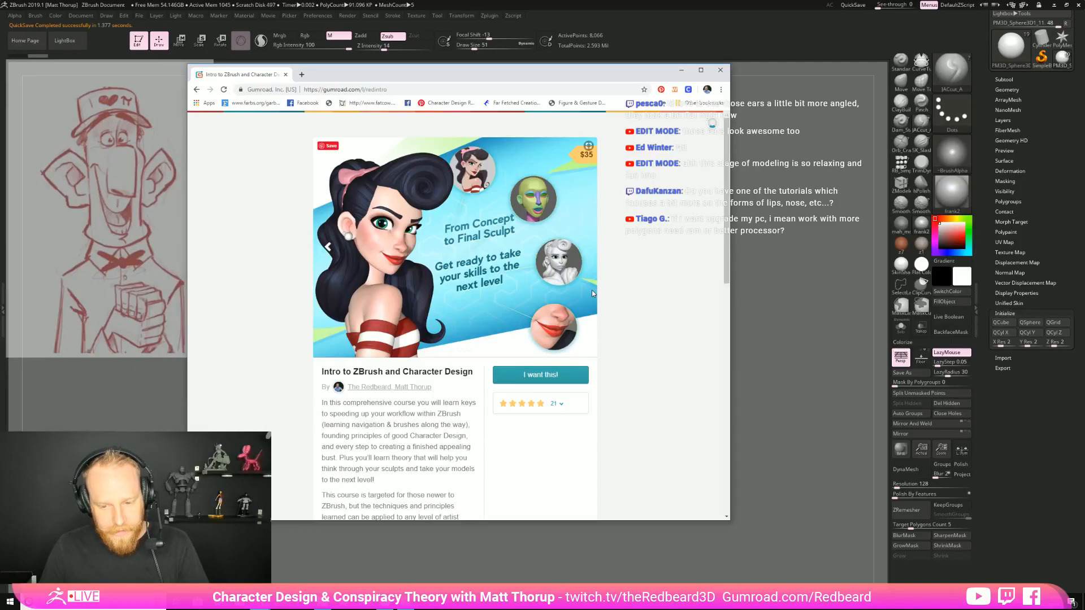
{"action": "scroll", "coordinate": [388, 267], "scroll_direction": "down", "scroll_amount": 10}
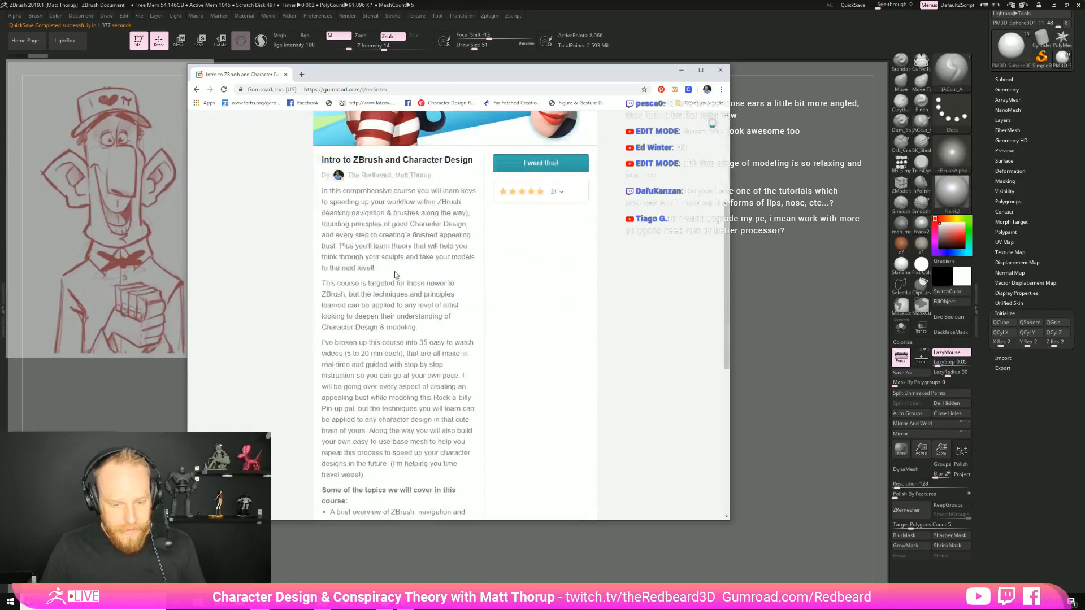
{"action": "scroll", "coordinate": [467, 339], "scroll_direction": "down", "scroll_amount": 3}
{"action": "scroll", "coordinate": [468, 340], "scroll_direction": "up", "scroll_amount": 10}
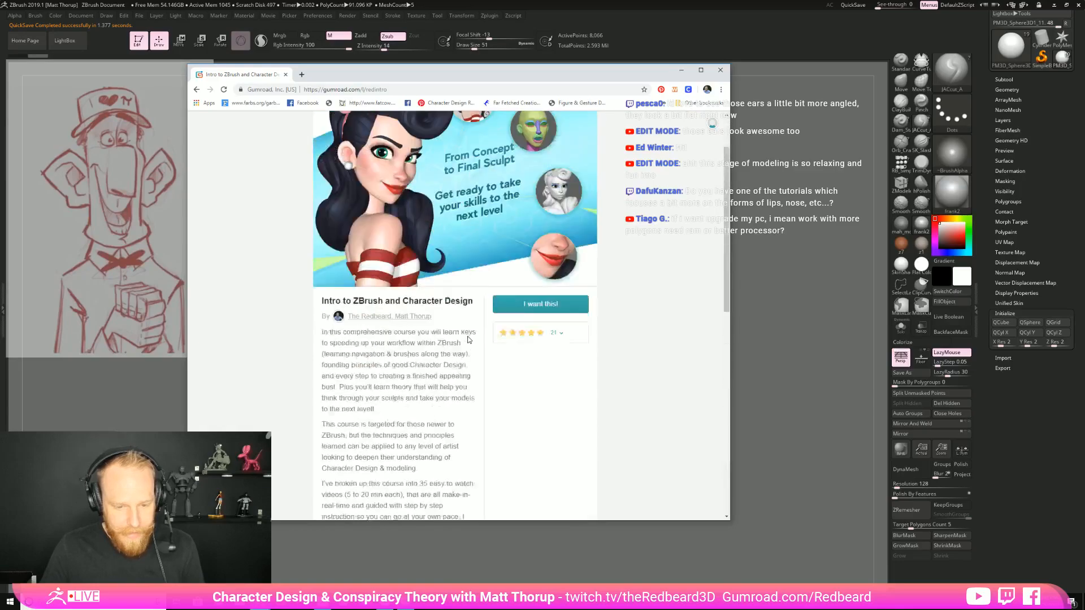
{"action": "scroll", "coordinate": [468, 339], "scroll_direction": "down", "scroll_amount": 3}
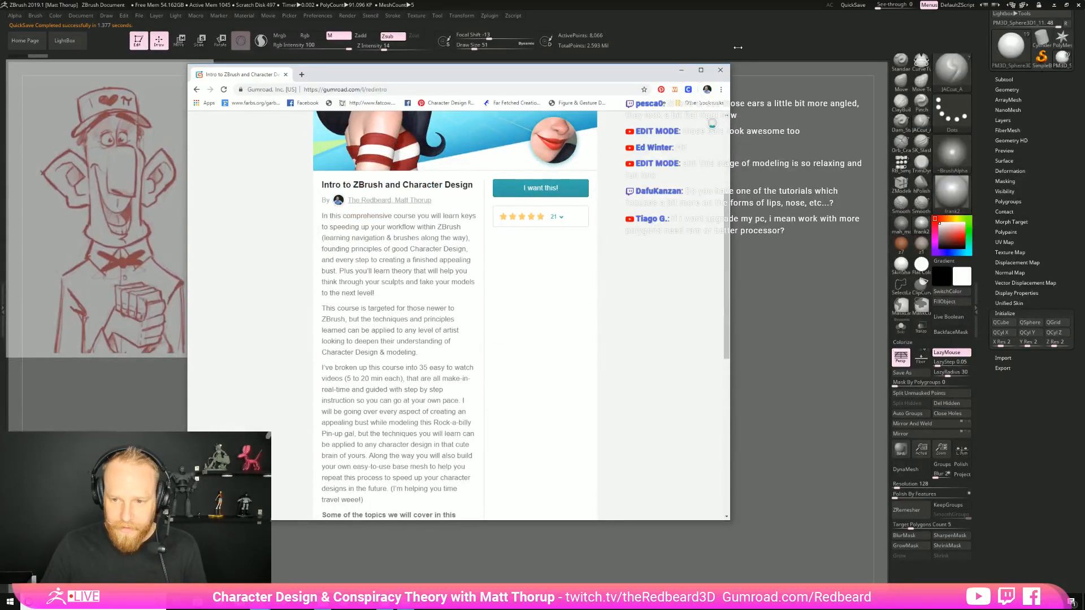
{"action": "left_click", "coordinate": [720, 71]}
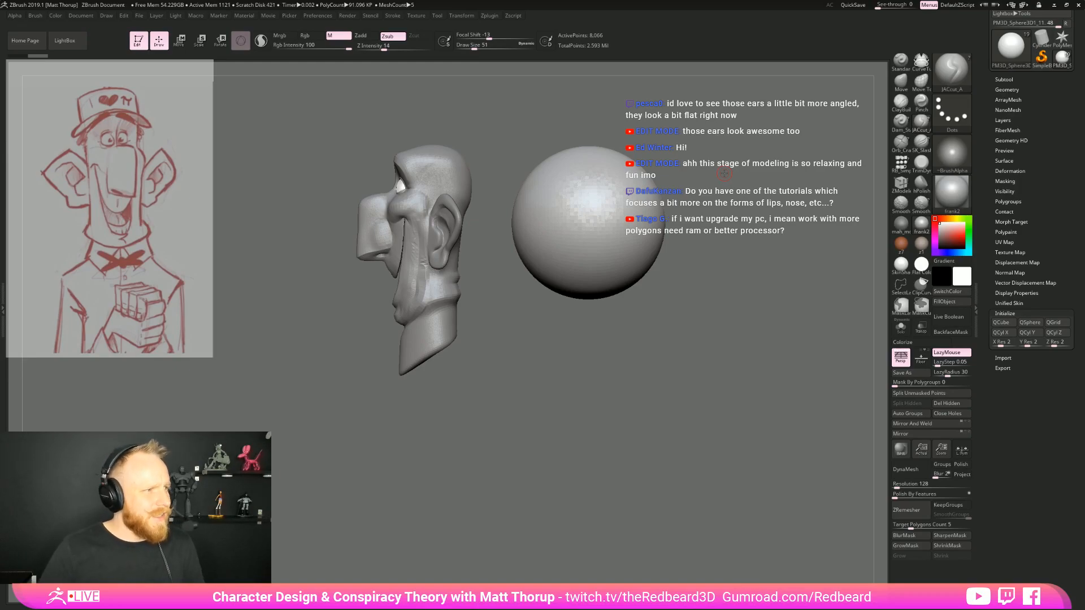
Convert the appended sphere into a quick cylinder along the Z axis using the Initialize options
{"action": "mouse_move", "coordinate": [597, 391]}
{"action": "left_mouse_down"}
{"action": "mouse_move", "coordinate": [622, 390]}
{"action": "mouse_move", "coordinate": [585, 391]}
{"action": "left_mouse_up"}
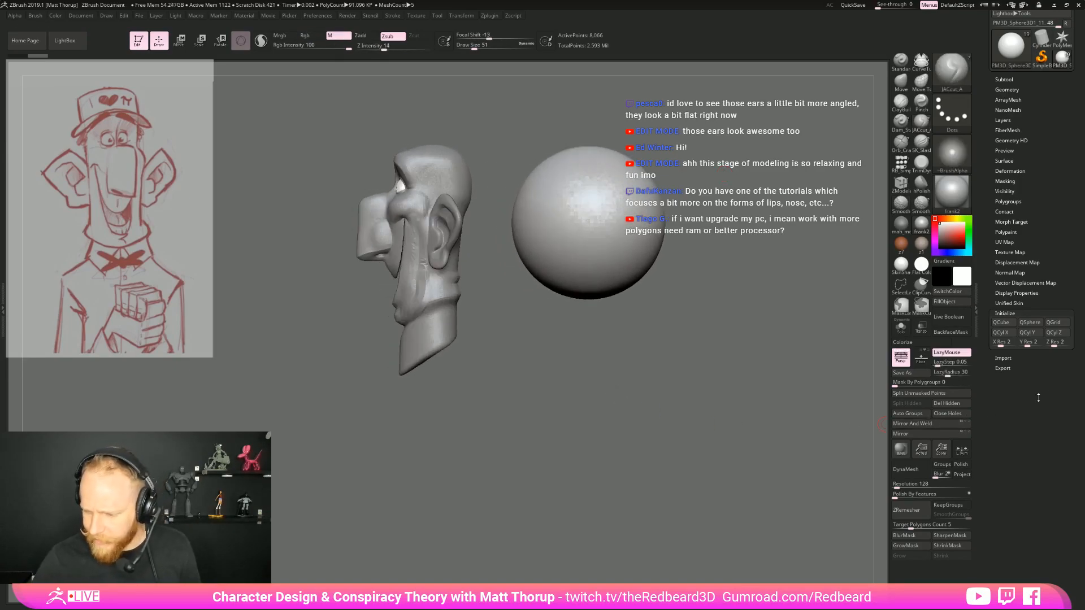
{"action": "left_click", "coordinate": [1028, 332]}
{"action": "left_click_drag", "start_coordinate": [735, 367], "coordinate": [655, 458]}
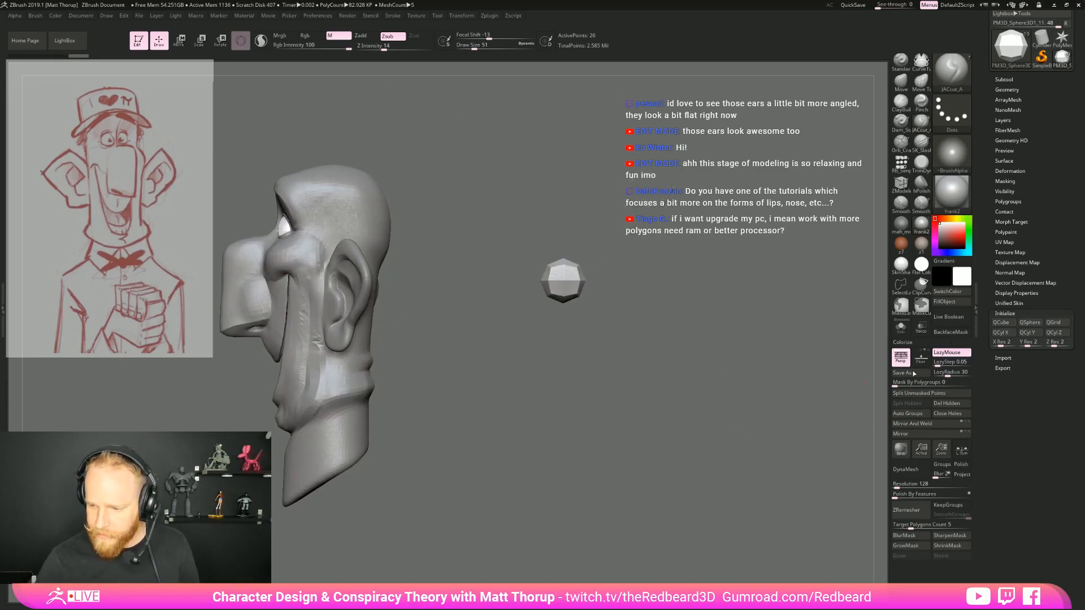
{"action": "left_click", "coordinate": [1055, 333]}
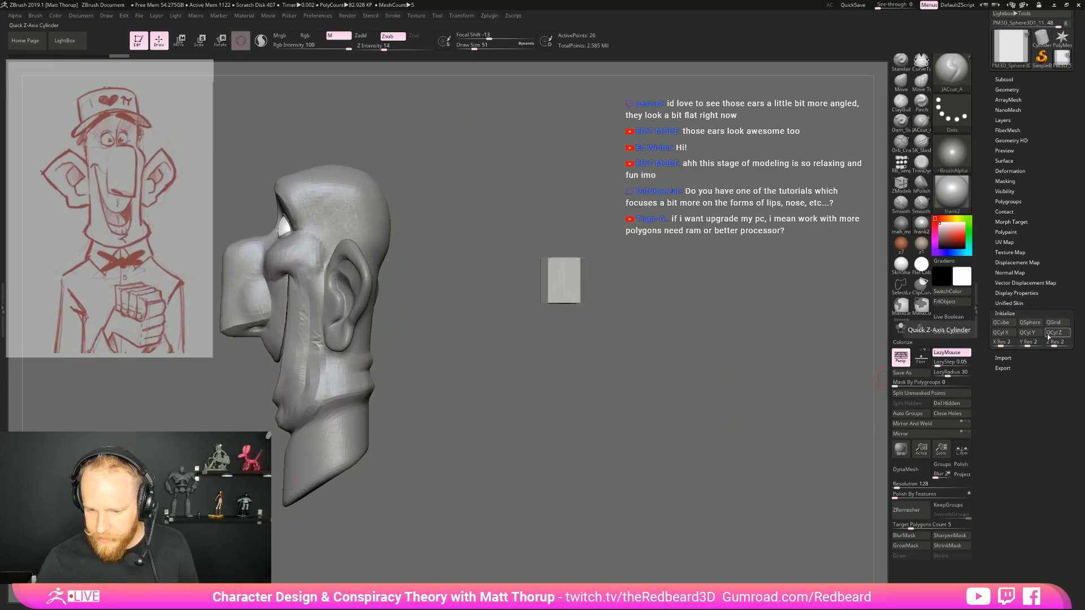
Show the polygon wireframe and delete the cylinder's middle edge loop with the ZModeler brush
{"action": "mouse_move", "coordinate": [720, 390]}
{"action": "left_mouse_down"}
{"action": "mouse_move", "coordinate": [712, 427]}
{"action": "mouse_move", "coordinate": [659, 311]}
{"action": "left_mouse_up"}
{"action": "key", "text": "shift+f"}
{"action": "key", "text": "b"}
{"action": "key", "text": "z"}
{"action": "key", "text": "m"}
{"action": "left_click", "coordinate": [616, 271], "text": "alt"}
Scale up the cylinder, move it on top of the head and tilt it backward to follow the skull
{"action": "mouse_move", "coordinate": [650, 384]}
{"action": "left_mouse_down"}
{"action": "mouse_move", "coordinate": [683, 407]}
{"action": "mouse_move", "coordinate": [844, 370]}
{"action": "mouse_move", "coordinate": [720, 461]}
{"action": "left_mouse_up"}
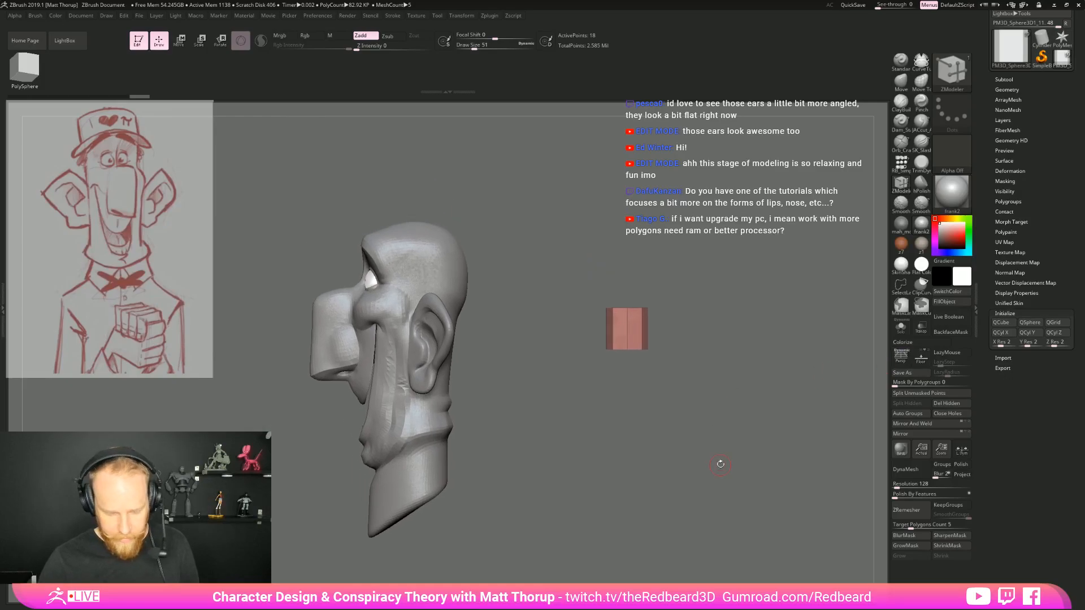
{"action": "key", "text": "w"}
{"action": "left_click_drag", "start_coordinate": [626, 328], "coordinate": [664, 294]}
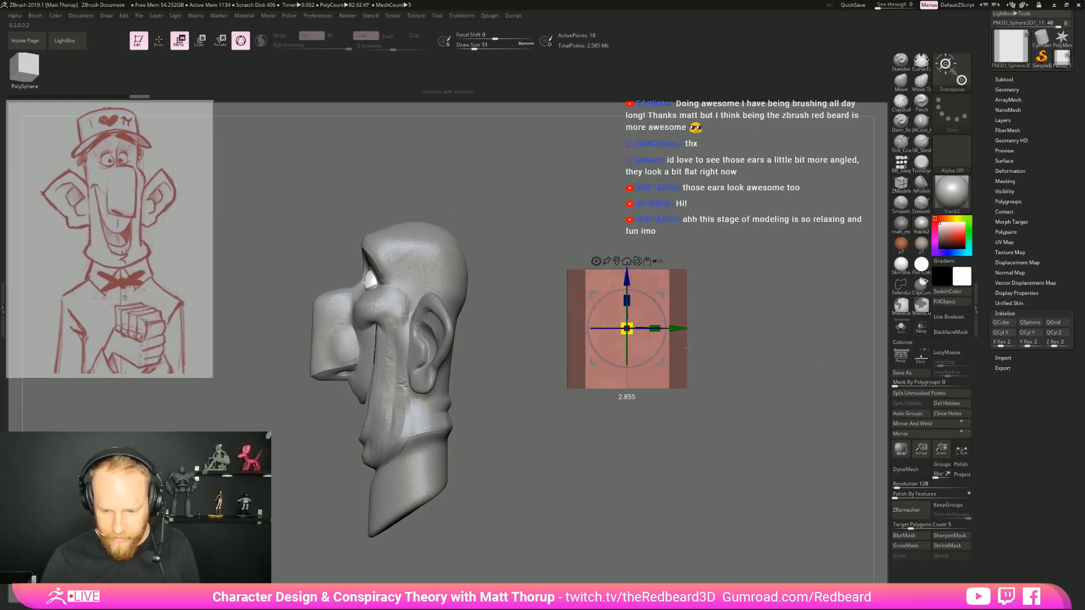
{"action": "left_click_drag", "start_coordinate": [662, 364], "coordinate": [459, 205]}
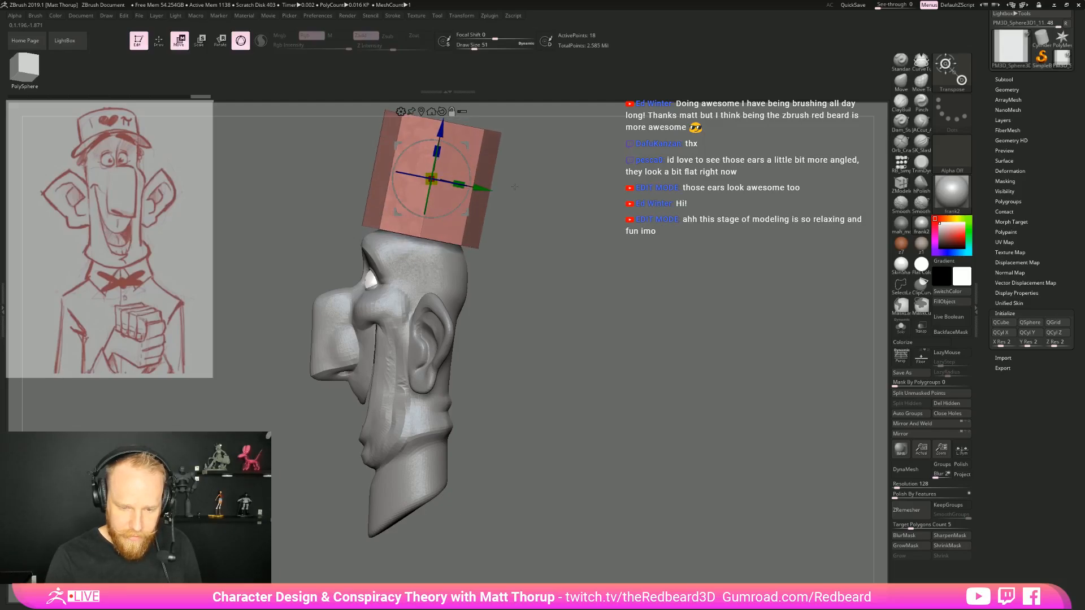
{"action": "right_click_drag", "start_coordinate": [485, 168], "coordinate": [509, 229], "text": "alt"}
Lower and resize the tilted cylinder so it sits over the crown in both front and side views
{"action": "left_click_drag", "start_coordinate": [462, 214], "coordinate": [461, 235]}
{"action": "mouse_move", "coordinate": [495, 395]}
{"action": "right_mouse_down"}
{"action": "mouse_move", "coordinate": [553, 408]}
{"action": "mouse_move", "coordinate": [503, 404]}
{"action": "right_mouse_up"}
{"action": "left_click_drag", "start_coordinate": [467, 192], "coordinate": [461, 213]}
{"action": "right_click_drag", "start_coordinate": [465, 220], "coordinate": [494, 249], "text": "shift"}
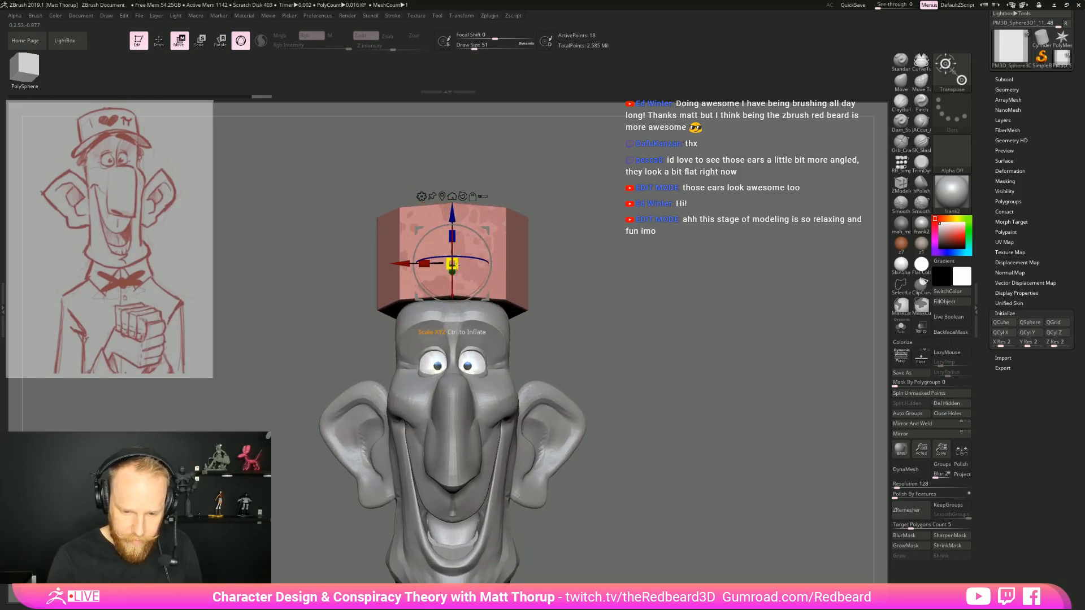
{"action": "right_click_drag", "start_coordinate": [455, 244], "coordinate": [507, 264]}
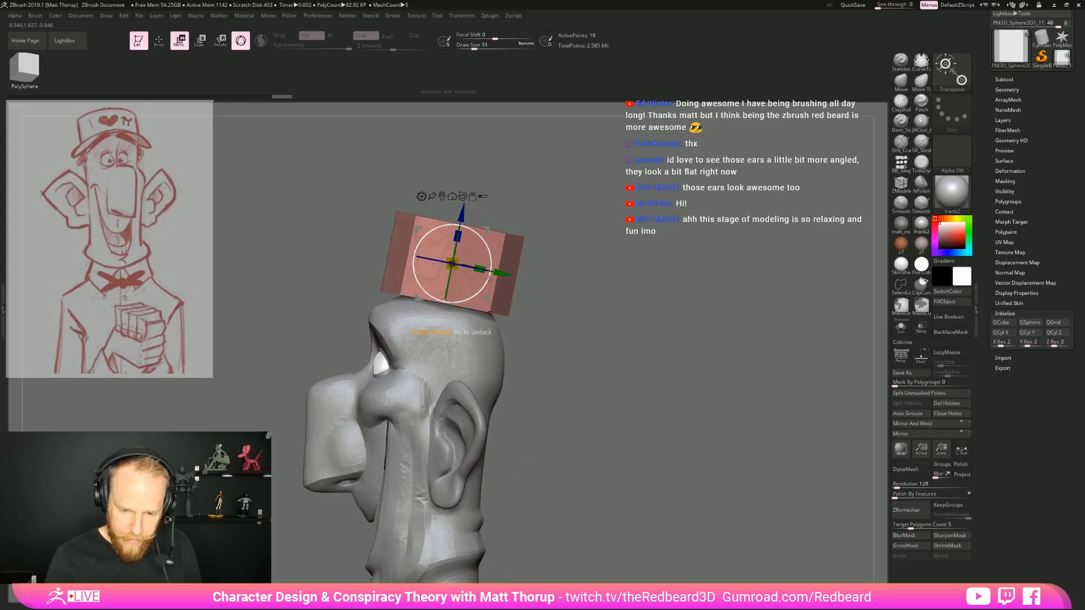
{"action": "left_click_drag", "start_coordinate": [488, 299], "coordinate": [487, 316]}
{"action": "right_click_drag", "start_coordinate": [557, 308], "coordinate": [674, 299]}
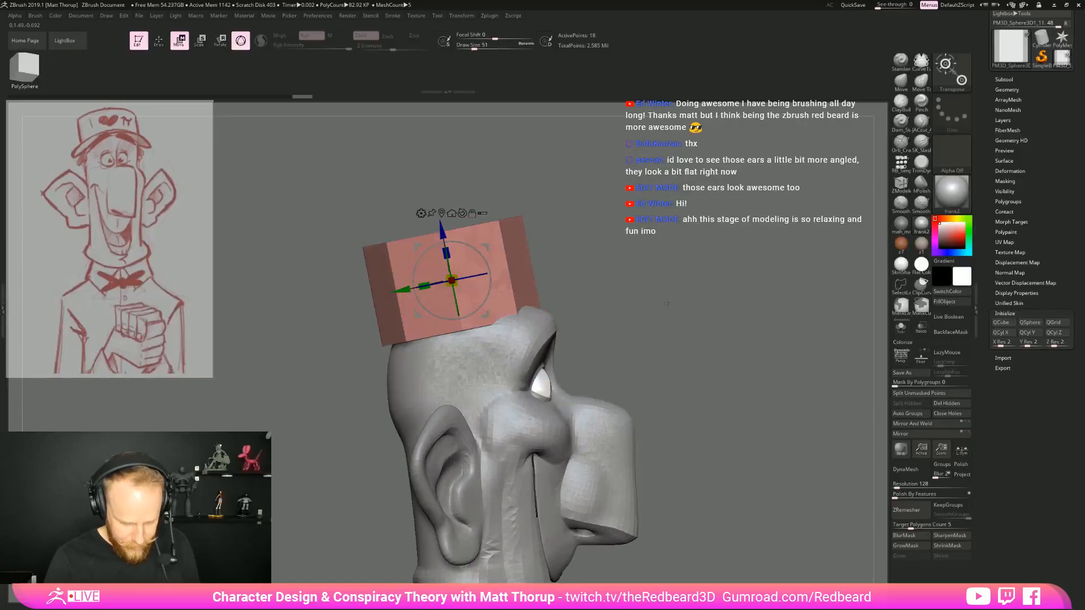
Fit the cylinder's lower edge to the sides and back of the head with the Move brush at draw size 358
{"action": "key", "text": "q"}
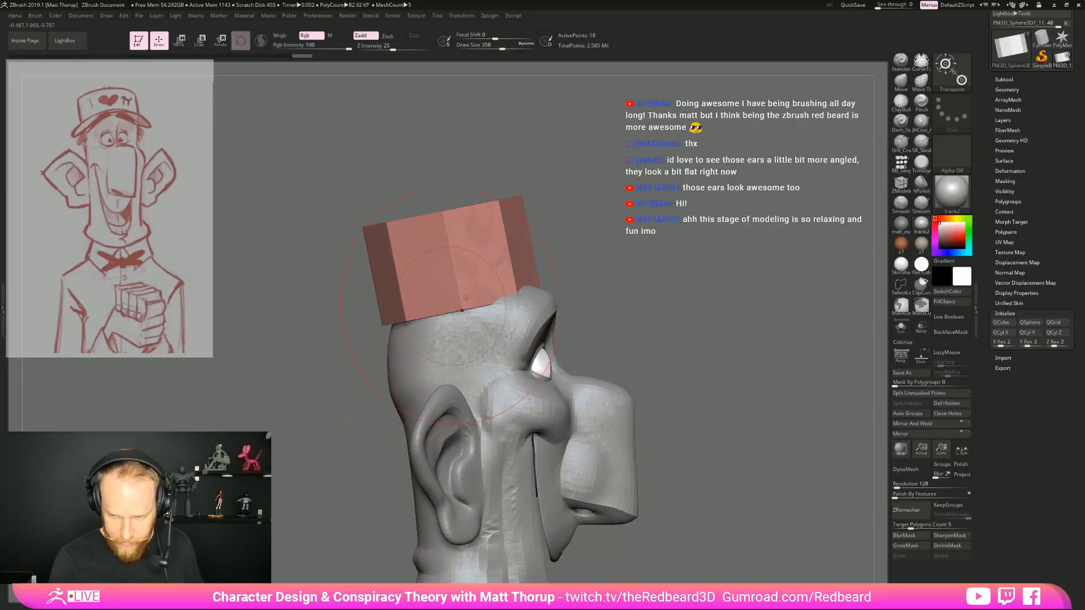
{"action": "left_click", "coordinate": [903, 82]}
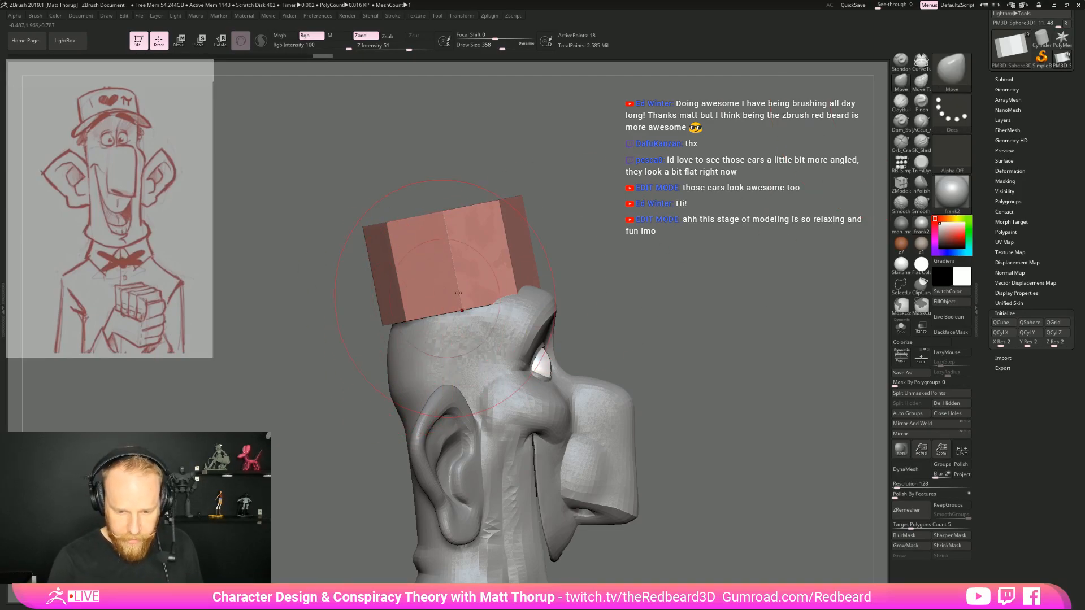
{"action": "left_click_drag", "start_coordinate": [638, 288], "coordinate": [556, 287], "text": "shift"}
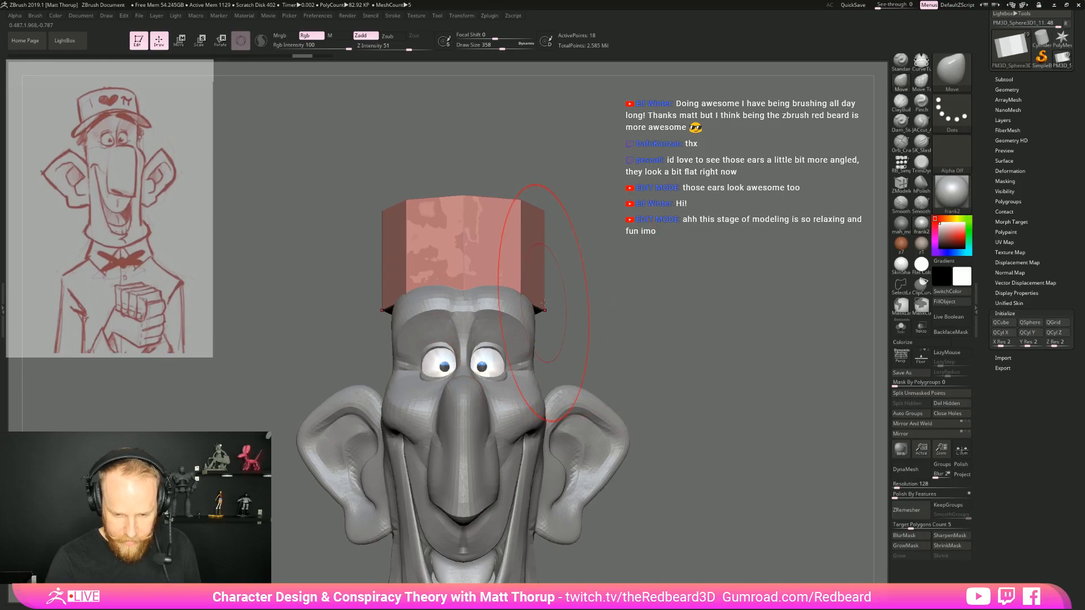
{"action": "mouse_move", "coordinate": [560, 296]}
{"action": "left_mouse_down"}
{"action": "mouse_move", "coordinate": [520, 302]}
{"action": "mouse_move", "coordinate": [545, 330]}
{"action": "left_mouse_up"}
{"action": "mouse_move", "coordinate": [620, 307]}
{"action": "left_mouse_down"}
{"action": "mouse_move", "coordinate": [579, 316]}
{"action": "mouse_move", "coordinate": [617, 356]}
{"action": "mouse_move", "coordinate": [610, 346]}
{"action": "left_mouse_up"}
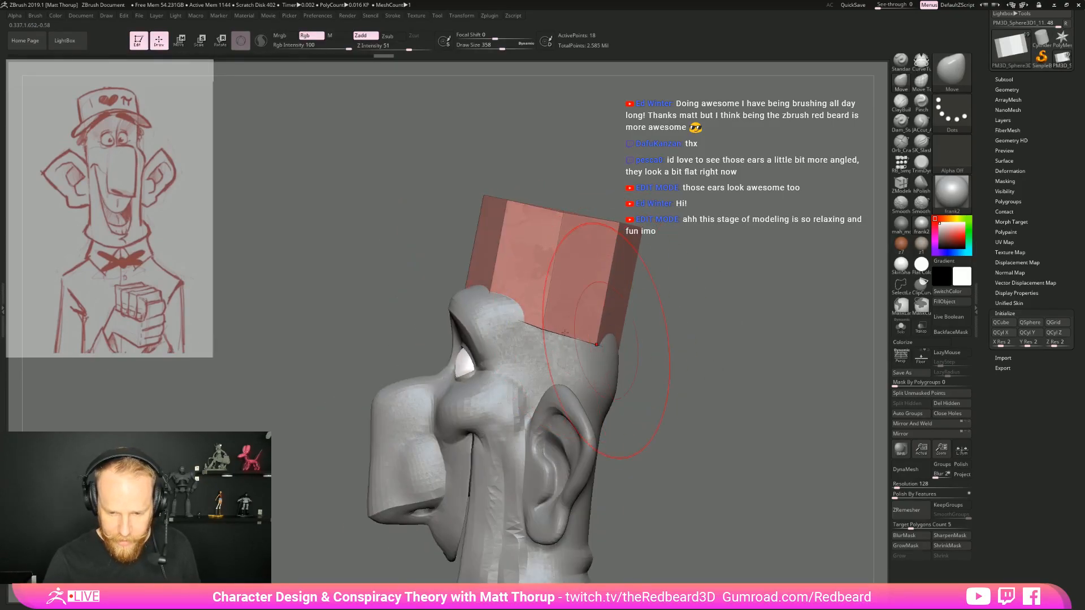
Use a smaller Move brush to push the cap's upper front corner forward, its upper rear corner inward and its lower rear edge outward
{"action": "key", "text": "s"}
{"action": "left_click_drag", "start_coordinate": [489, 201], "coordinate": [474, 209]}
{"action": "left_click_drag", "start_coordinate": [632, 228], "coordinate": [603, 228]}
{"action": "left_click_drag", "start_coordinate": [614, 331], "coordinate": [622, 329]}
Adjust the outline of the cap's top from above with the Move brush, reducing the draw size to 177
{"action": "left_click_drag", "start_coordinate": [711, 316], "coordinate": [713, 452]}
{"action": "key", "text": "s"}
{"action": "mouse_move", "coordinate": [571, 271]}
{"action": "left_mouse_down"}
{"action": "mouse_move", "coordinate": [565, 301]}
{"action": "mouse_move", "coordinate": [537, 312]}
{"action": "mouse_move", "coordinate": [545, 290]}
{"action": "mouse_move", "coordinate": [534, 307]}
{"action": "left_mouse_up"}
{"action": "key", "text": "s"}
{"action": "key", "text": "s"}
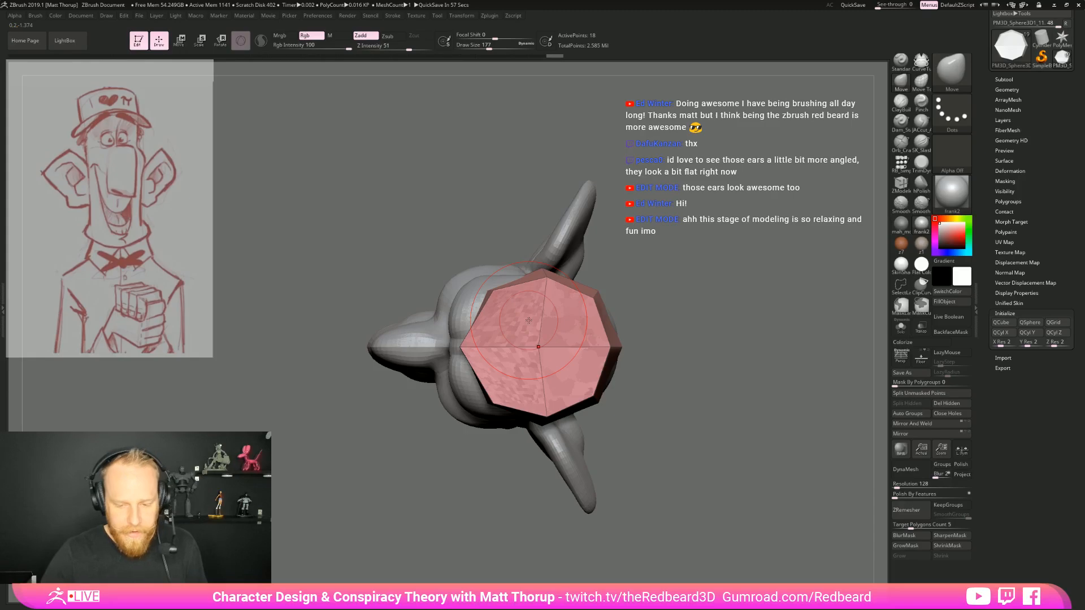
Refine the cap's taper and its lower edge around the skull with the Move brush, raising the draw size to 212
{"action": "left_click_drag", "start_coordinate": [657, 256], "coordinate": [465, 267]}
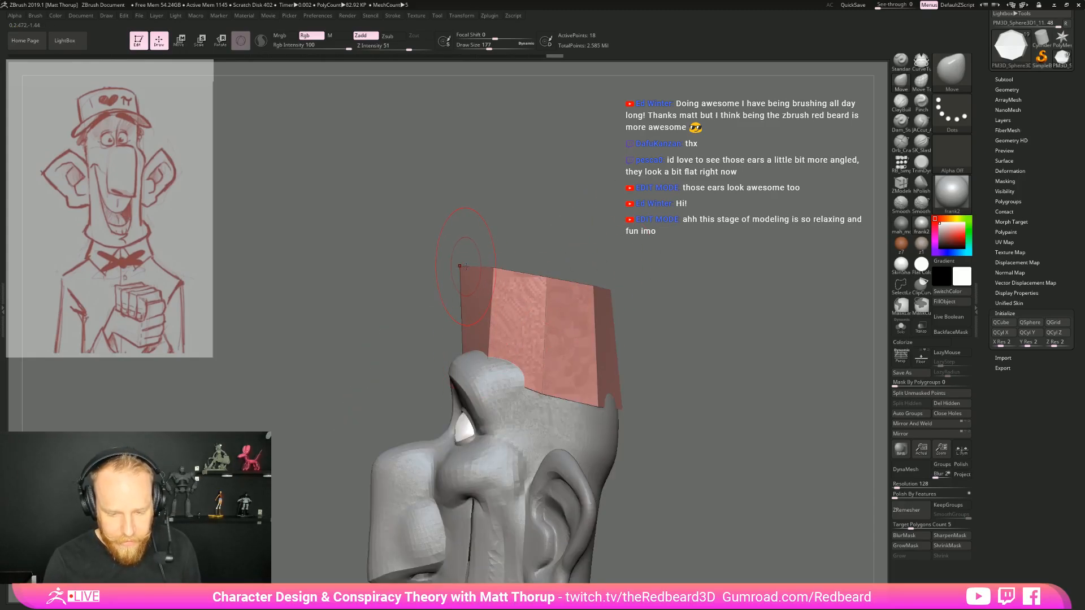
{"action": "mouse_move", "coordinate": [562, 246]}
{"action": "left_mouse_down"}
{"action": "mouse_move", "coordinate": [600, 346]}
{"action": "mouse_move", "coordinate": [577, 341]}
{"action": "left_mouse_up"}
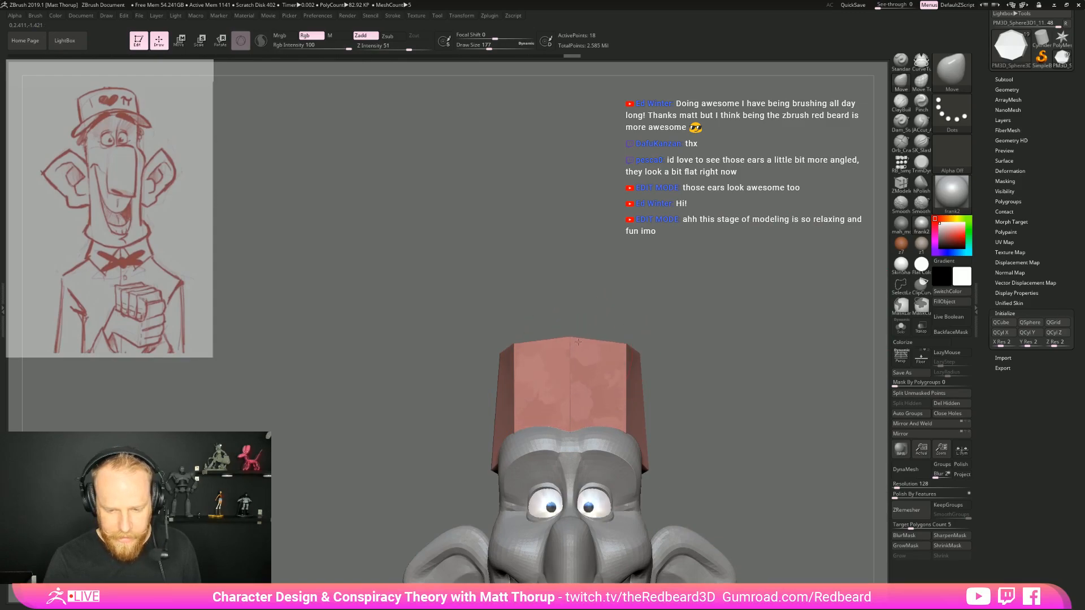
{"action": "mouse_move", "coordinate": [579, 342]}
{"action": "right_mouse_down"}
{"action": "mouse_move", "coordinate": [599, 320]}
{"action": "mouse_move", "coordinate": [748, 336]}
{"action": "right_mouse_up"}
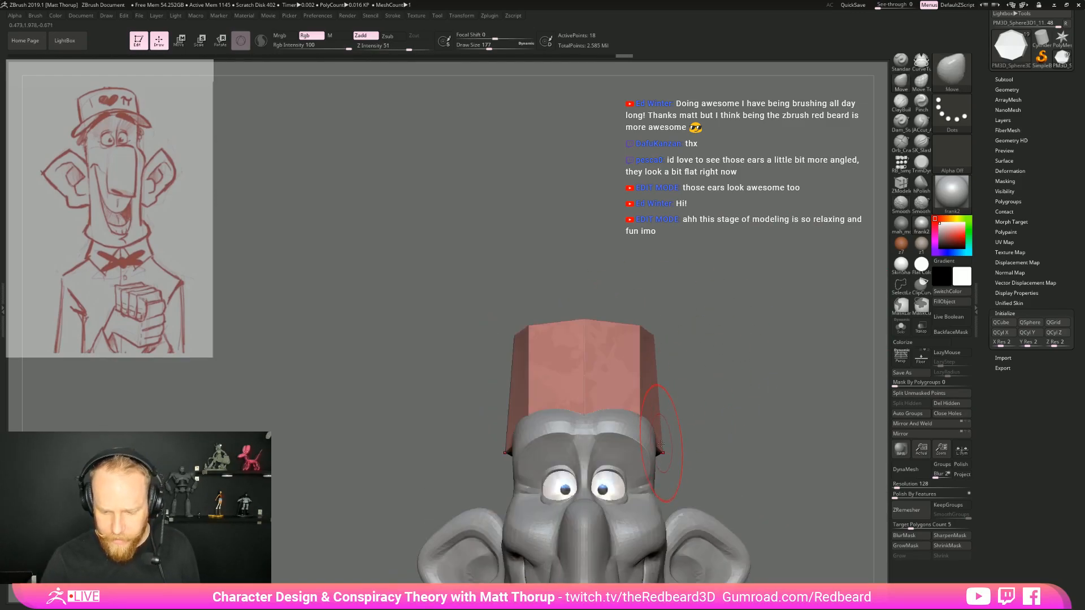
{"action": "mouse_move", "coordinate": [734, 419]}
{"action": "right_mouse_down"}
{"action": "mouse_move", "coordinate": [737, 321]}
{"action": "mouse_move", "coordinate": [686, 325]}
{"action": "mouse_move", "coordinate": [697, 315]}
{"action": "mouse_move", "coordinate": [646, 300]}
{"action": "mouse_move", "coordinate": [566, 305]}
{"action": "right_mouse_up"}
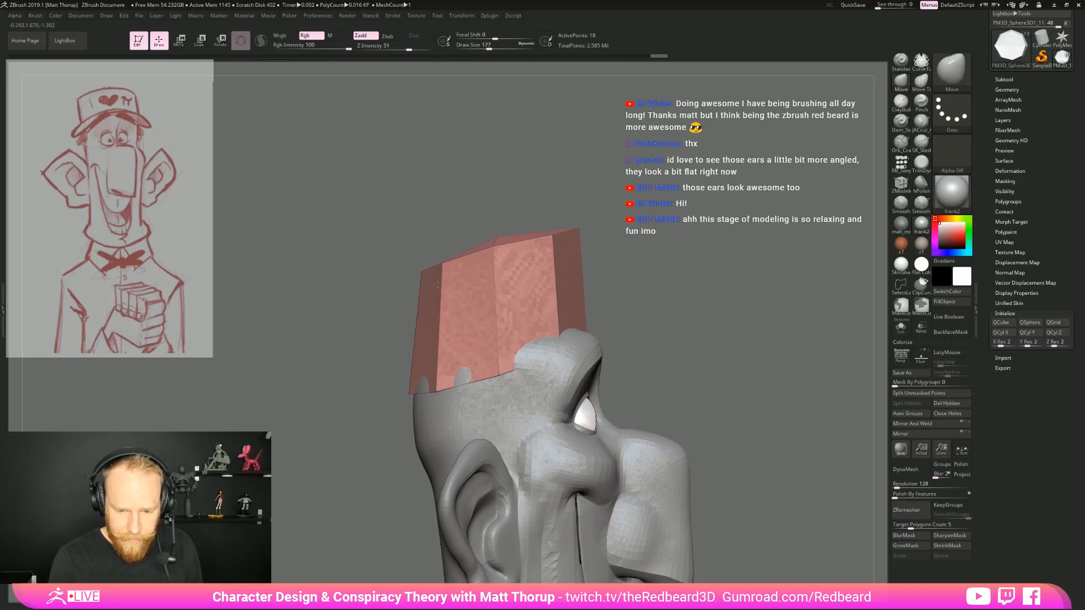
{"action": "right_click_drag", "start_coordinate": [606, 247], "coordinate": [556, 272], "text": "shift"}
{"action": "left_click_drag", "start_coordinate": [495, 345], "coordinate": [482, 346]}
{"action": "key", "text": "]"}
{"action": "left_click_drag", "start_coordinate": [522, 254], "coordinate": [516, 272]}
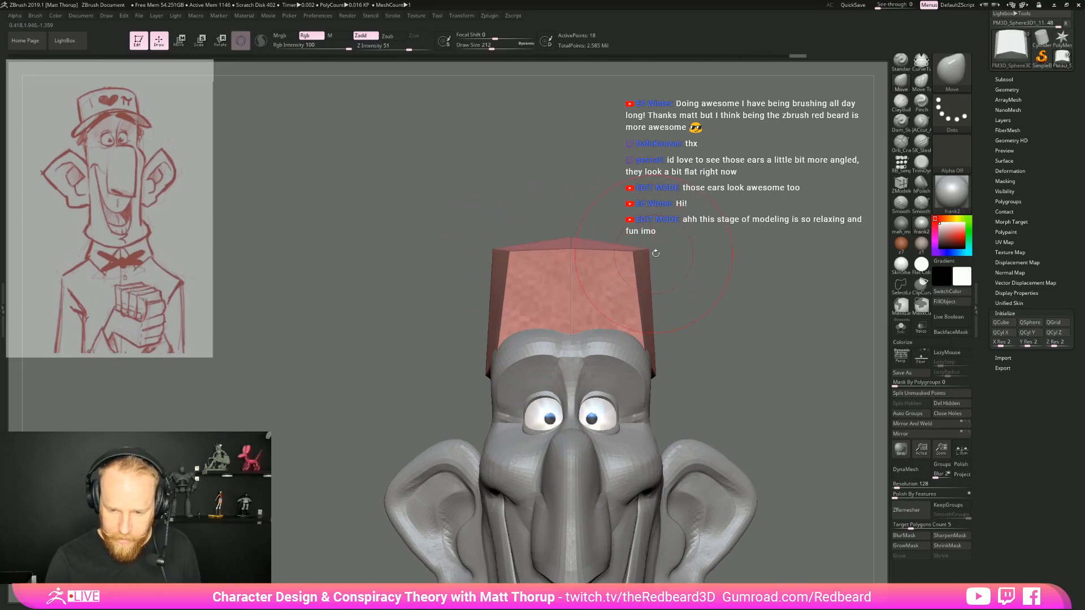
Overlay the head and cap on the reference sketch to compare proportions, with perspective turned on
{"action": "key", "text": "1"}
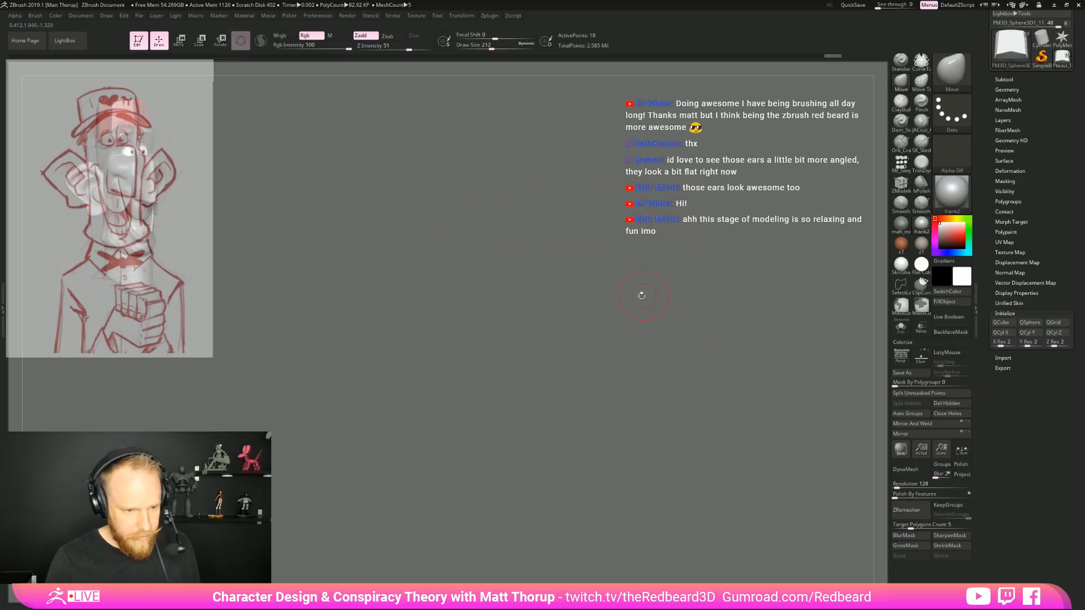
{"action": "mouse_move", "coordinate": [523, 316]}
{"action": "left_mouse_down"}
{"action": "mouse_move", "coordinate": [488, 327]}
{"action": "mouse_move", "coordinate": [785, 379]}
{"action": "mouse_move", "coordinate": [658, 382]}
{"action": "mouse_move", "coordinate": [797, 363]}
{"action": "left_mouse_up"}
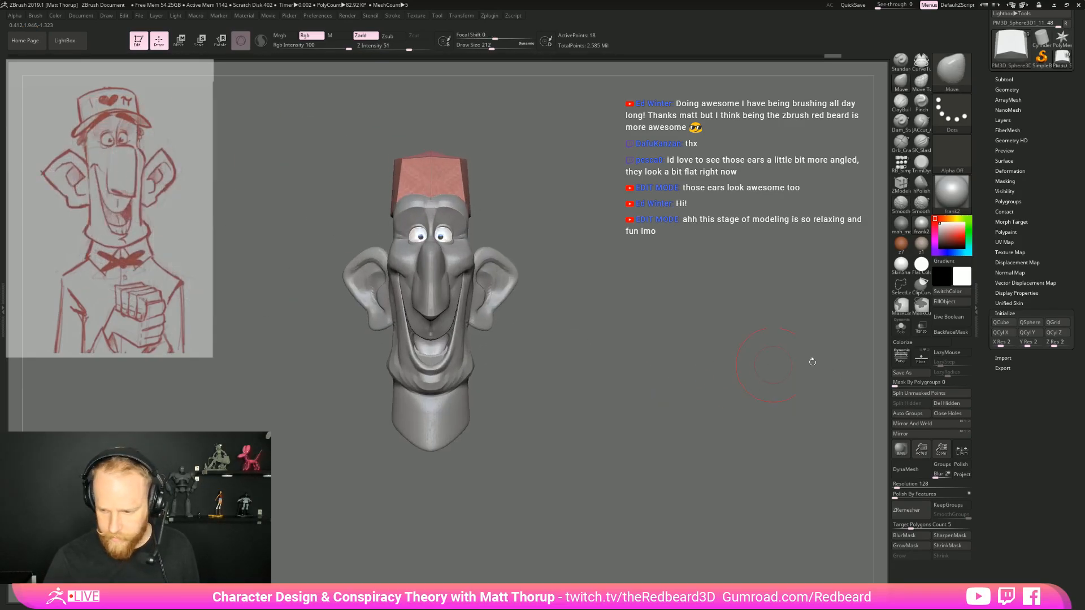
{"action": "left_click", "coordinate": [901, 356]}
{"action": "key", "text": "1"}
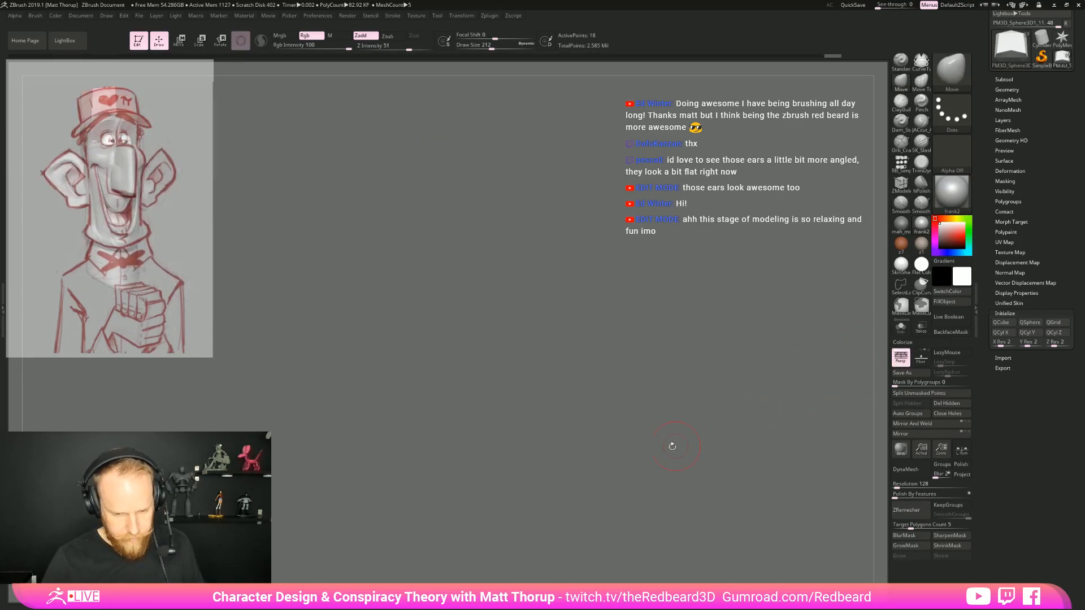
{"action": "left_click_drag", "start_coordinate": [489, 384], "coordinate": [644, 323]}
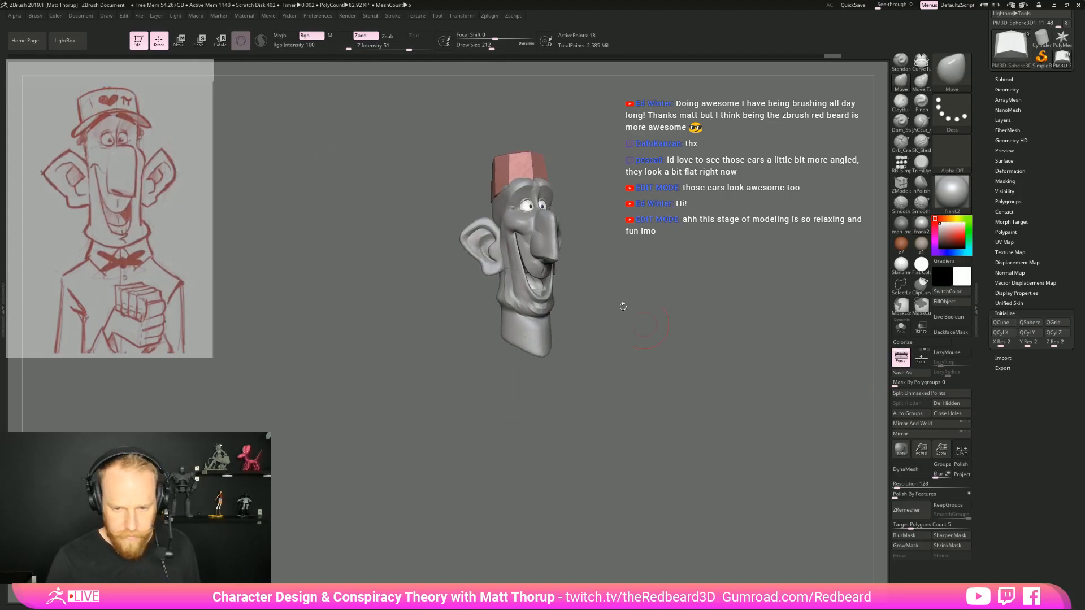
Adjust the cap's shape in profile with the Move brush at draw size 228
{"action": "left_click_drag", "start_coordinate": [645, 191], "coordinate": [624, 187], "text": "shift"}
{"action": "mouse_move", "coordinate": [639, 147]}
{"action": "left_mouse_down", "text": "alt"}
{"action": "mouse_move", "coordinate": [663, 310]}
{"action": "mouse_move", "coordinate": [642, 318]}
{"action": "mouse_move", "coordinate": [649, 356]}
{"action": "left_mouse_up", "text": "alt"}
{"action": "key", "text": "s"}
{"action": "left_click_drag", "start_coordinate": [546, 361], "coordinate": [548, 363]}
{"action": "left_click_drag", "start_coordinate": [621, 362], "coordinate": [645, 386]}
{"action": "key", "text": "alt+Tab"}
{"action": "key", "text": "alt+Tab"}
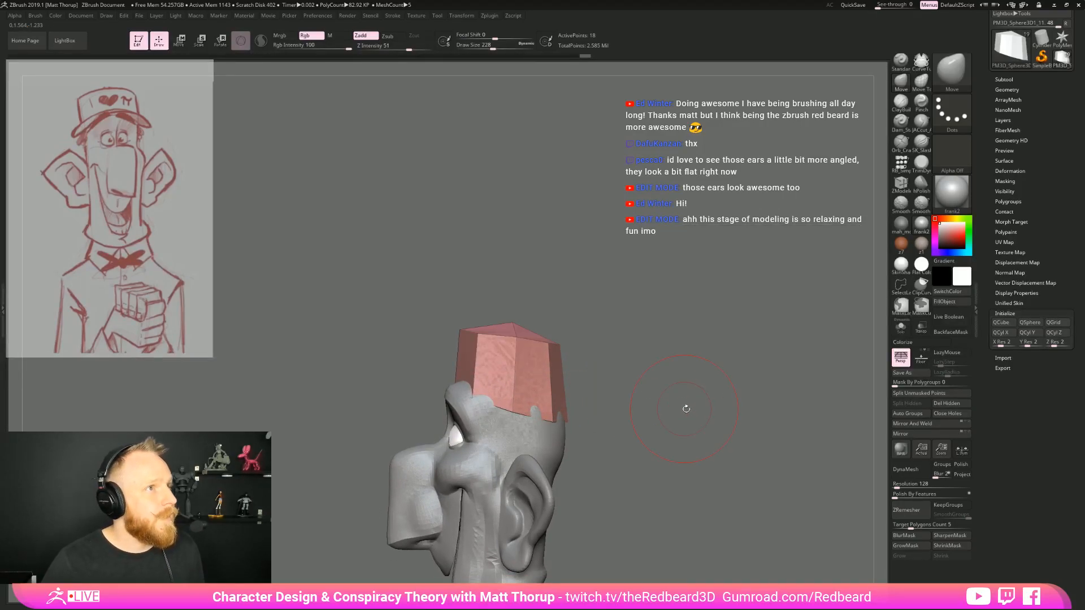
{"action": "left_click_drag", "start_coordinate": [690, 412], "coordinate": [686, 408]}
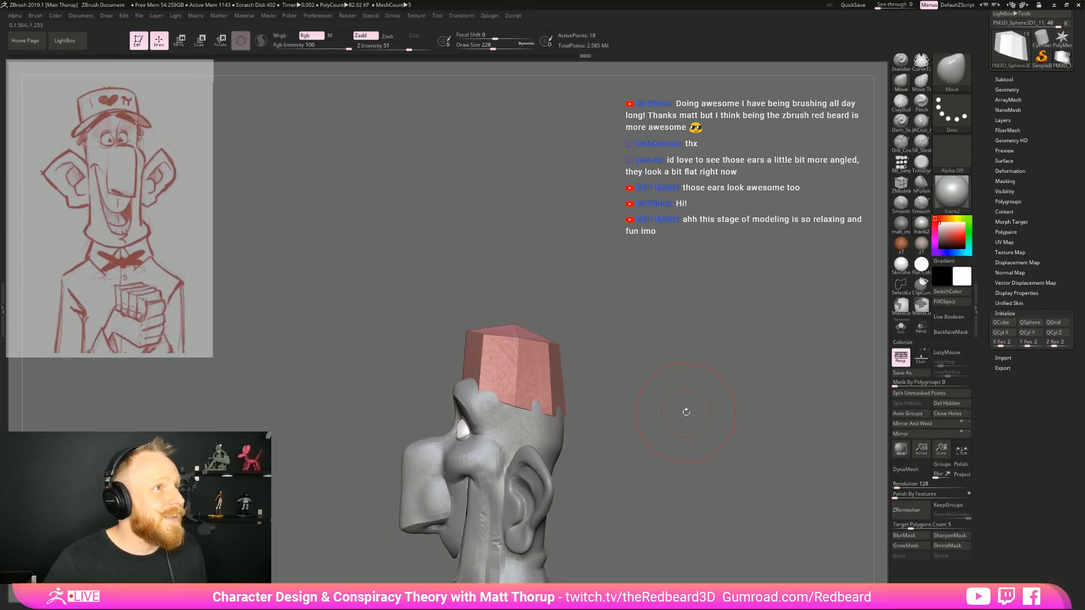
{"action": "mouse_move", "coordinate": [686, 414]}
{"action": "left_mouse_down"}
{"action": "mouse_move", "coordinate": [696, 413]}
{"action": "mouse_move", "coordinate": [658, 437]}
{"action": "mouse_move", "coordinate": [638, 425]}
{"action": "left_mouse_up"}
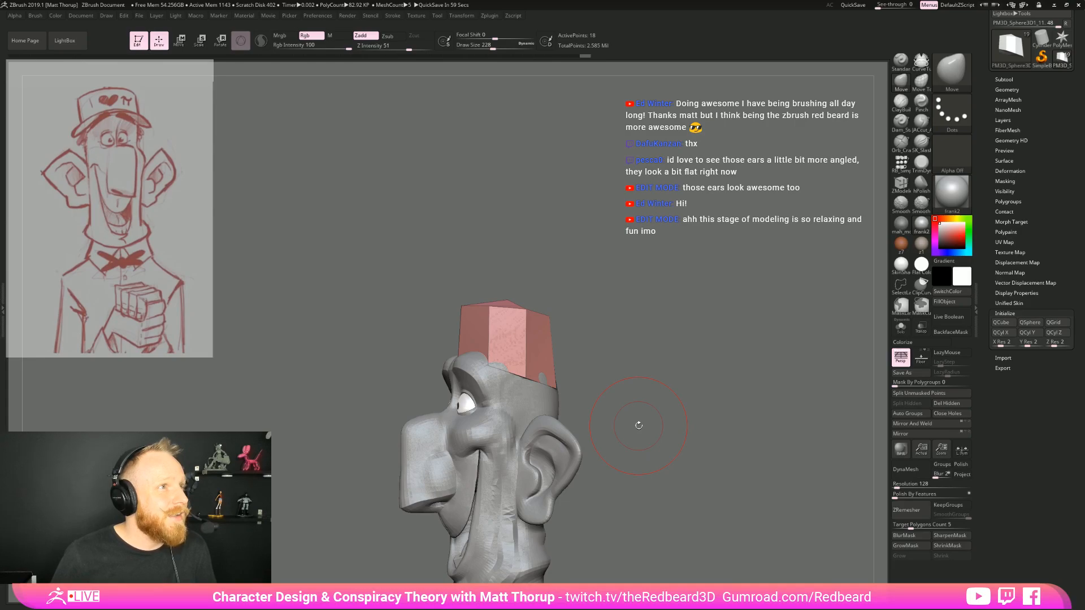
Adjust the cap's fit around the back and sides of the skull with the Move brush
{"action": "mouse_move", "coordinate": [639, 327]}
{"action": "left_mouse_down"}
{"action": "mouse_move", "coordinate": [679, 294]}
{"action": "mouse_move", "coordinate": [785, 351]}
{"action": "left_mouse_up"}
{"action": "left_click_drag", "start_coordinate": [633, 486], "coordinate": [475, 415]}
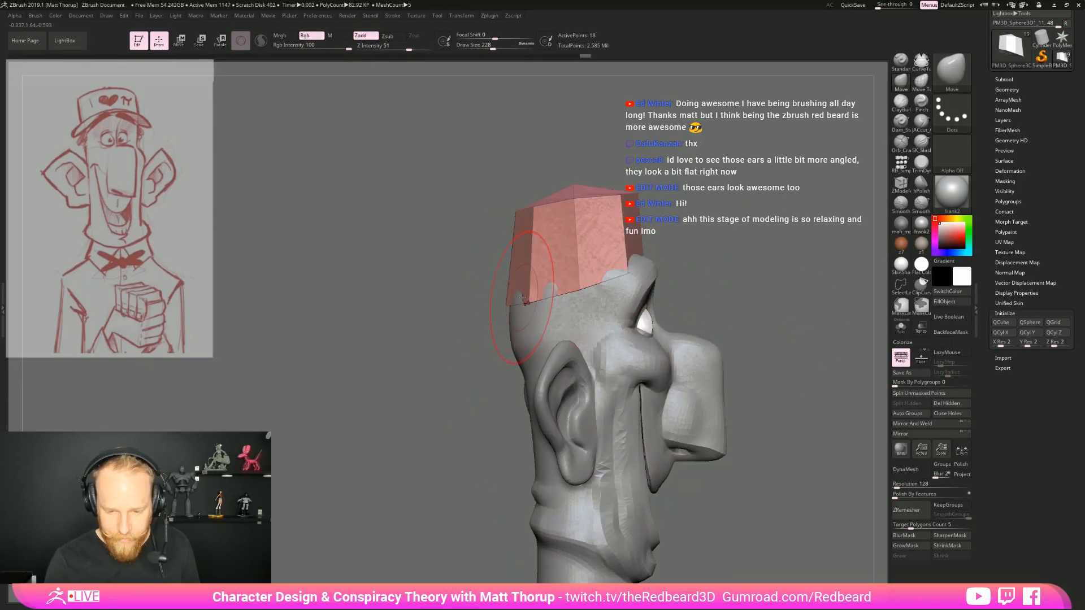
{"action": "left_click_drag", "start_coordinate": [725, 303], "coordinate": [538, 329]}
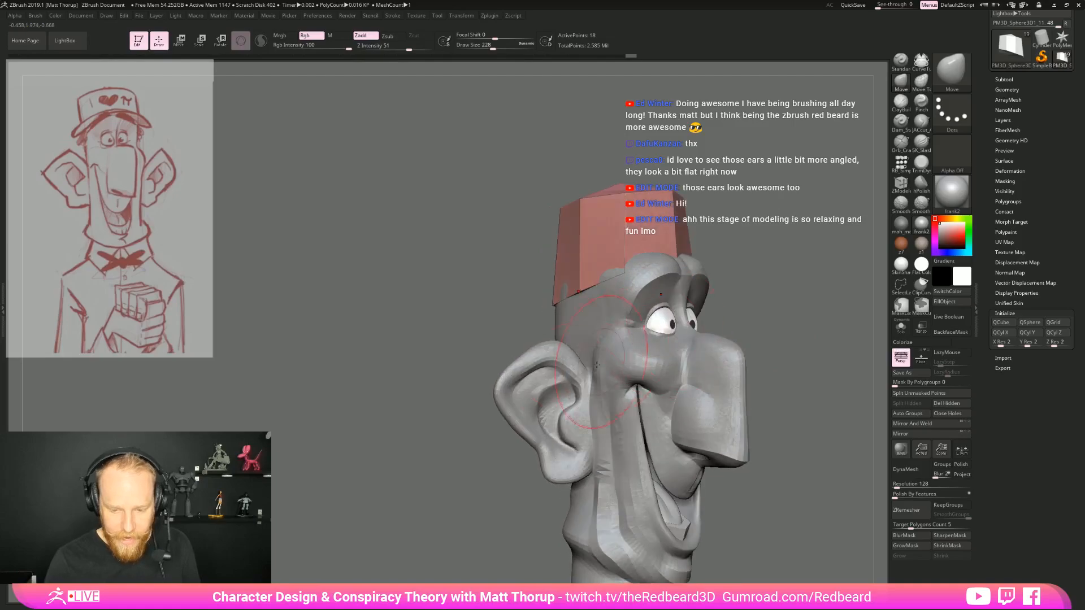
{"action": "mouse_move", "coordinate": [784, 264]}
{"action": "left_mouse_down"}
{"action": "mouse_move", "coordinate": [685, 284]}
{"action": "mouse_move", "coordinate": [611, 259]}
{"action": "mouse_move", "coordinate": [527, 294]}
{"action": "left_mouse_up"}
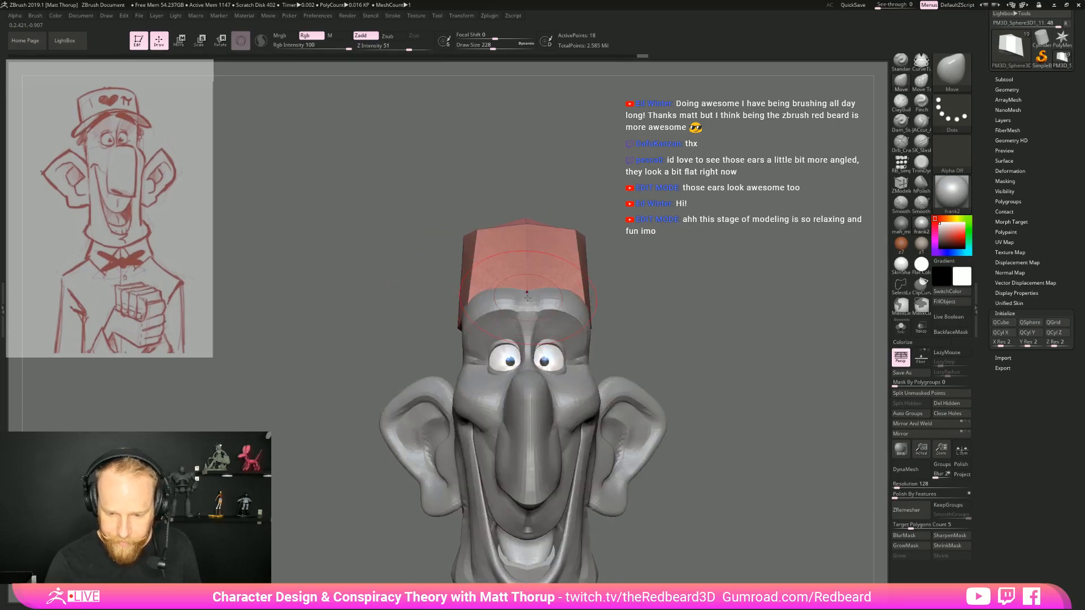
Turn on transparency and insert vertical edge loops in the cap with the ZModeler brush
{"action": "left_click", "coordinate": [921, 327]}
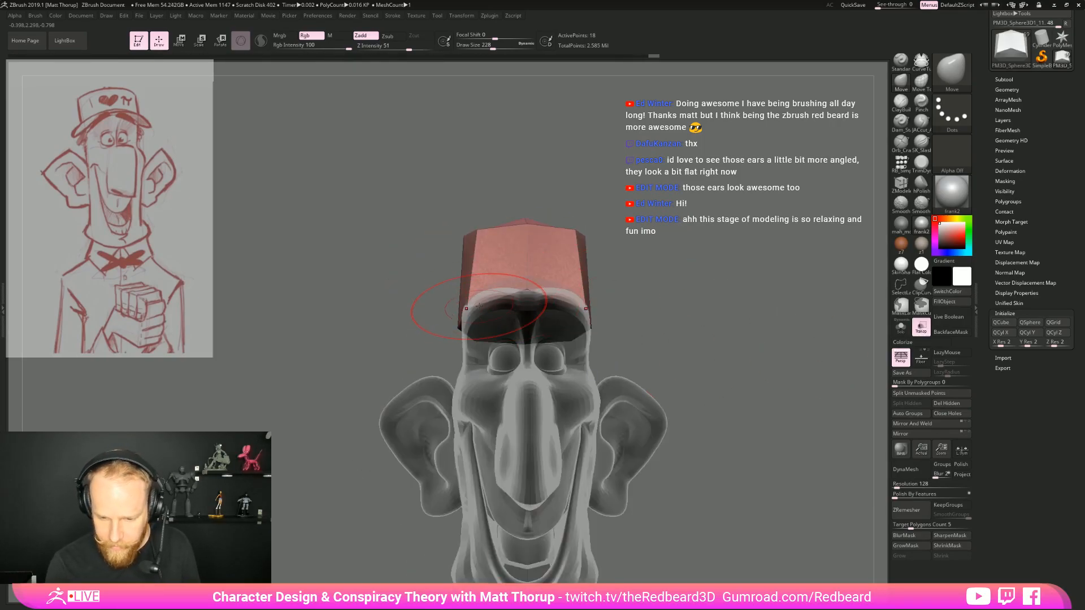
{"action": "mouse_move", "coordinate": [667, 294]}
{"action": "left_mouse_down"}
{"action": "mouse_move", "coordinate": [751, 298]}
{"action": "mouse_move", "coordinate": [740, 291]}
{"action": "mouse_move", "coordinate": [719, 340]}
{"action": "mouse_move", "coordinate": [667, 314]}
{"action": "mouse_move", "coordinate": [666, 365]}
{"action": "left_mouse_up"}
{"action": "key", "text": "b"}
{"action": "key", "text": "z"}
{"action": "key", "text": "m"}
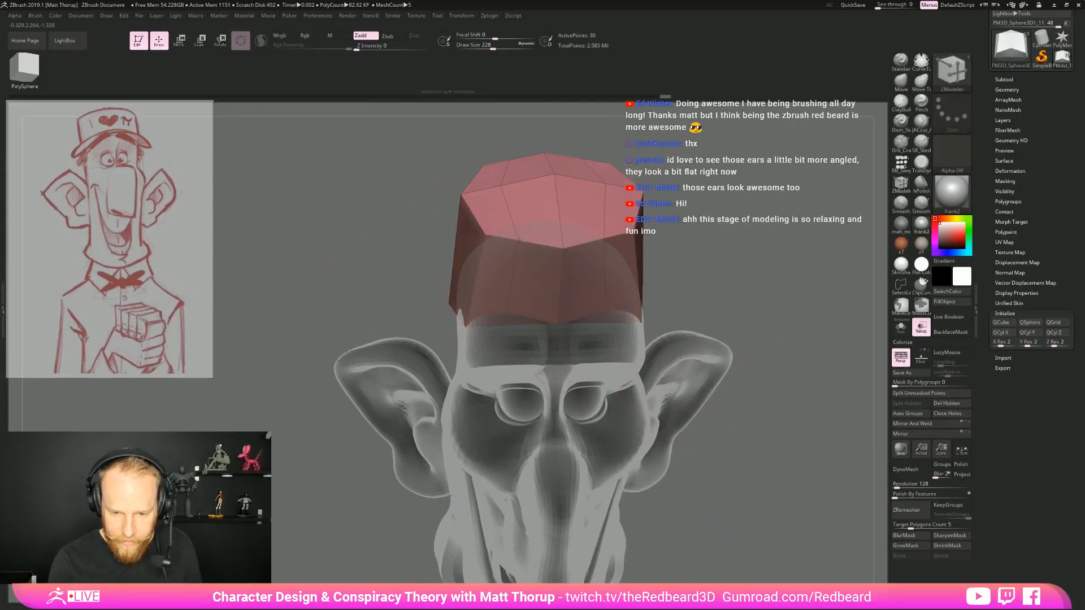
{"action": "left_click_drag", "start_coordinate": [527, 243], "coordinate": [520, 242]}
{"action": "left_click_drag", "start_coordinate": [675, 347], "coordinate": [653, 303]}
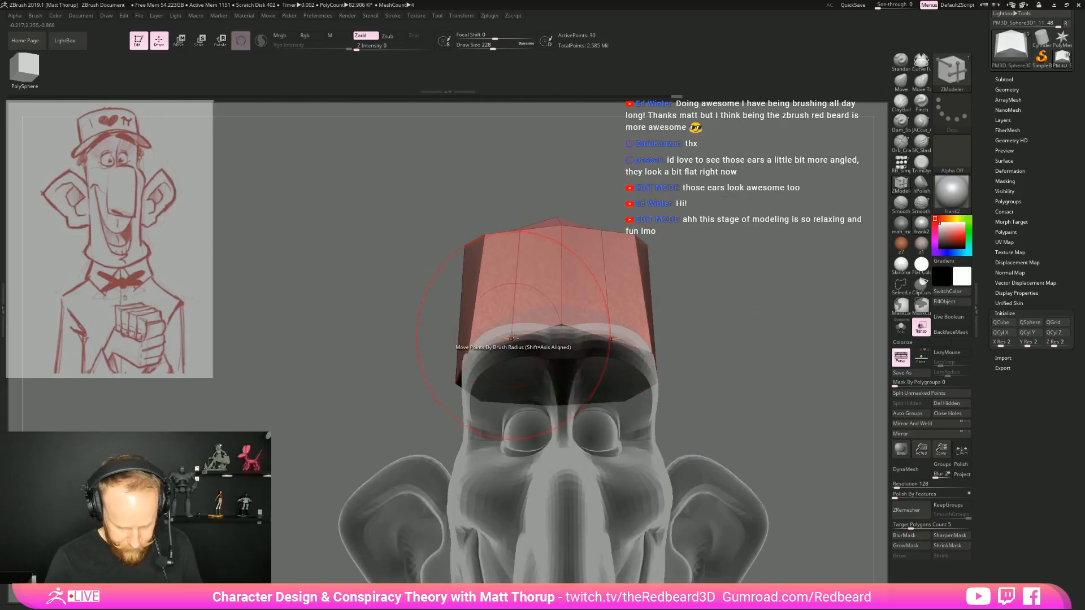
Shape the cap's front lower edge over the brow with the Move brush at draw size 145
{"action": "key", "text": "b"}
{"action": "key", "text": "m"}
{"action": "key", "text": "v"}
{"action": "key", "text": "s"}
{"action": "left_click_drag", "start_coordinate": [515, 310], "coordinate": [510, 309]}
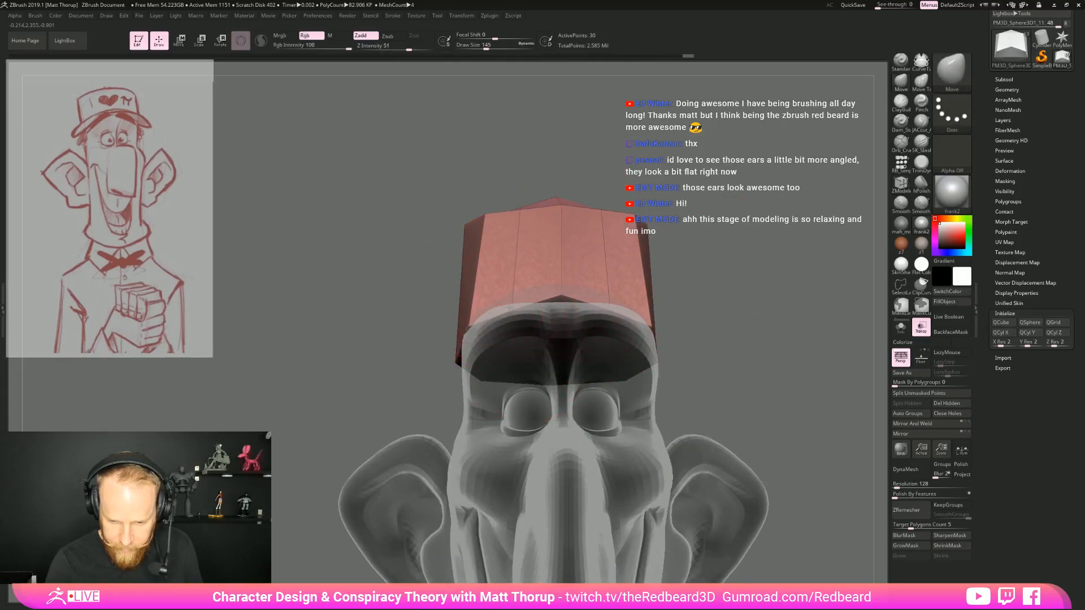
{"action": "left_click_drag", "start_coordinate": [687, 333], "coordinate": [808, 333]}
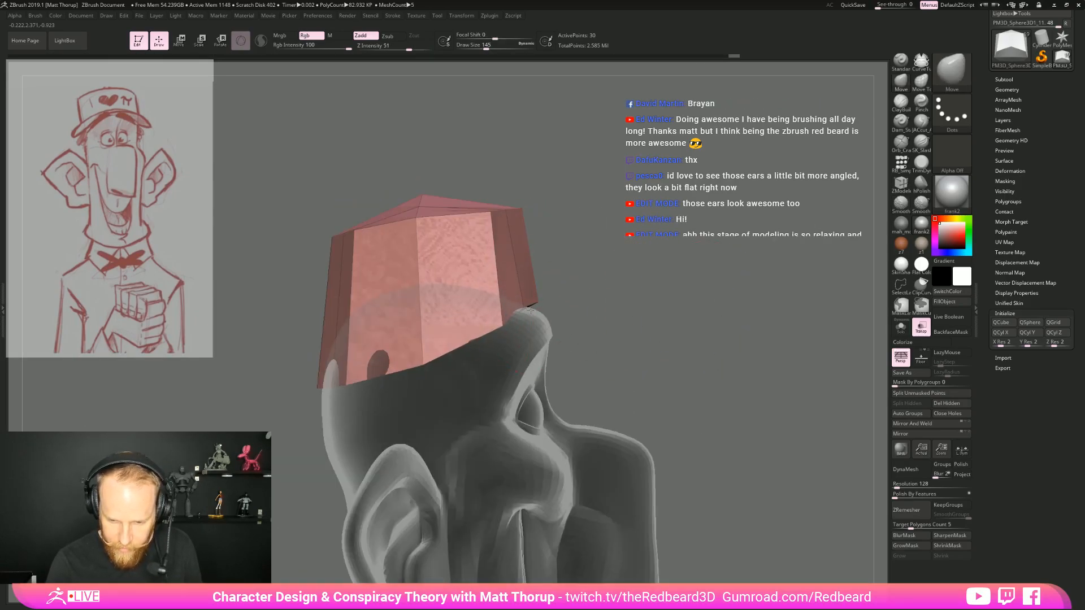
{"action": "left_click_drag", "start_coordinate": [519, 306], "coordinate": [522, 308]}
Refine the cap's back and upper rim with the Move brush, raising the draw size to 257
{"action": "mouse_move", "coordinate": [683, 328]}
{"action": "left_mouse_down"}
{"action": "mouse_move", "coordinate": [560, 327]}
{"action": "mouse_move", "coordinate": [573, 306]}
{"action": "left_mouse_up"}
{"action": "left_click_drag", "start_coordinate": [687, 330], "coordinate": [571, 328]}
{"action": "left_click_drag", "start_coordinate": [592, 390], "coordinate": [639, 397]}
{"action": "left_click_drag", "start_coordinate": [754, 314], "coordinate": [747, 308]}
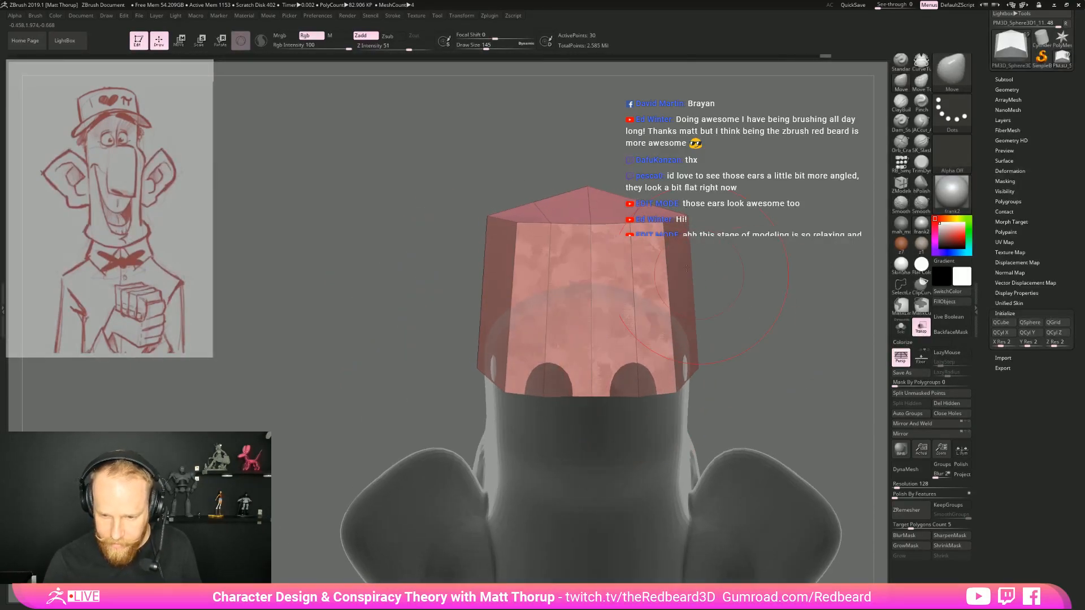
{"action": "mouse_move", "coordinate": [593, 226]}
{"action": "left_mouse_down"}
{"action": "mouse_move", "coordinate": [588, 202]}
{"action": "mouse_move", "coordinate": [591, 220]}
{"action": "left_mouse_up"}
{"action": "mouse_move", "coordinate": [729, 198]}
{"action": "left_mouse_down"}
{"action": "mouse_move", "coordinate": [769, 212]}
{"action": "mouse_move", "coordinate": [689, 288]}
{"action": "left_mouse_up"}
{"action": "left_click_drag", "start_coordinate": [525, 218], "coordinate": [529, 218]}
{"action": "mouse_move", "coordinate": [687, 242]}
{"action": "left_mouse_down"}
{"action": "mouse_move", "coordinate": [701, 246]}
{"action": "mouse_move", "coordinate": [658, 238]}
{"action": "left_mouse_up"}
{"action": "mouse_move", "coordinate": [753, 299]}
{"action": "left_mouse_down"}
{"action": "mouse_move", "coordinate": [732, 312]}
{"action": "mouse_move", "coordinate": [709, 299]}
{"action": "left_mouse_up"}
{"action": "key", "text": "s"}
{"action": "left_click_drag", "start_coordinate": [526, 249], "coordinate": [588, 253]}
{"action": "key", "text": "s"}
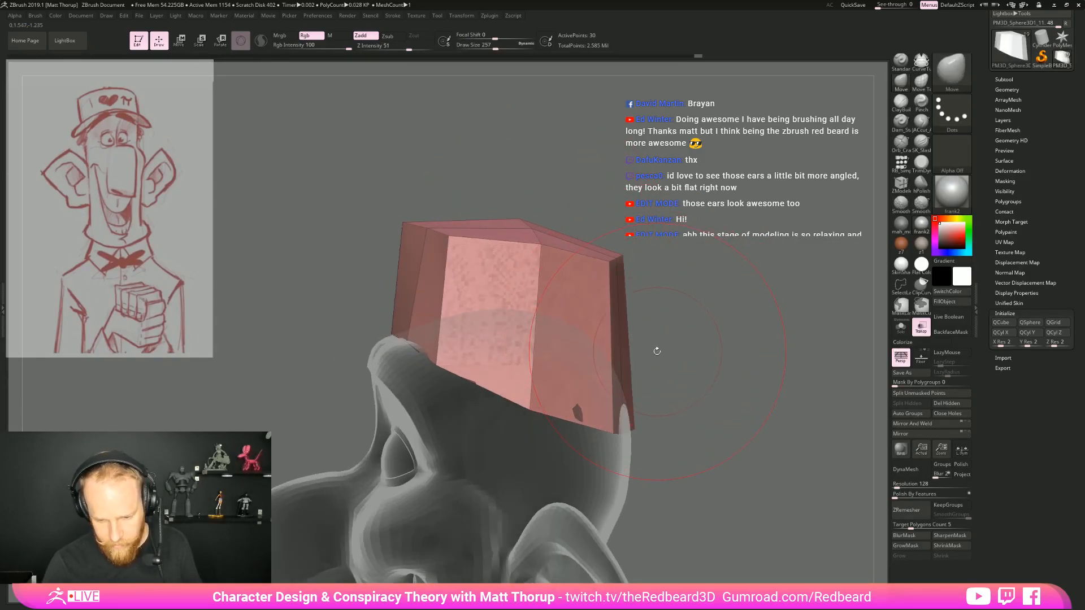
Insert a horizontal edge loop around the middle of the cap with the ZModeler brush
{"action": "key", "text": "b"}
{"action": "key", "text": "z"}
{"action": "key", "text": "m"}
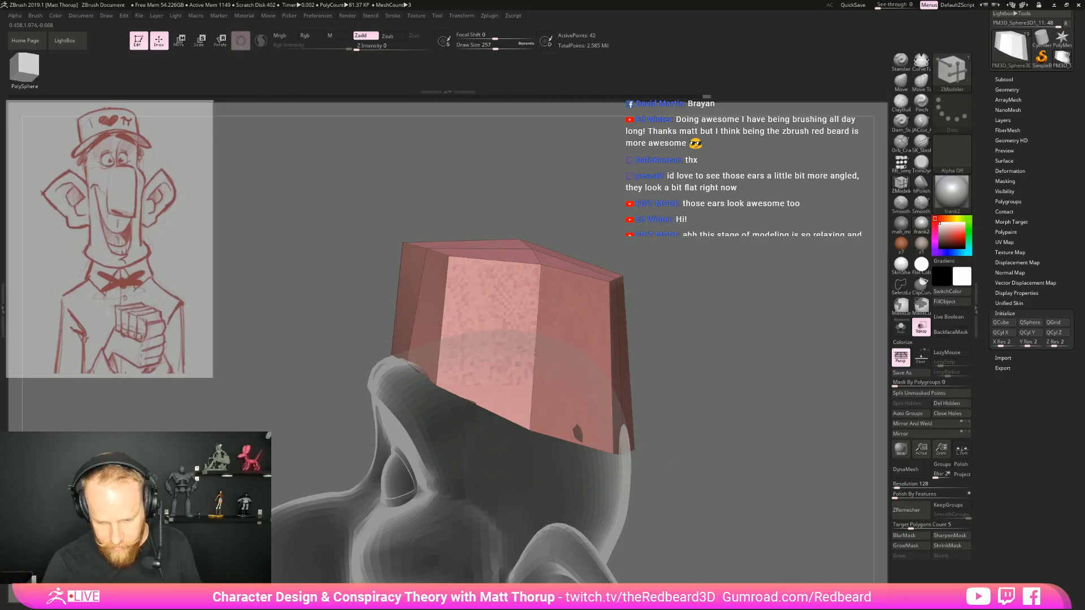
Push the cap's middle edge loop outward to bulge its sides, using the Move brush at draw size 163
{"action": "key", "text": "b"}
{"action": "key", "text": "m"}
{"action": "key", "text": "v"}
{"action": "key", "text": "s"}
{"action": "mouse_move", "coordinate": [626, 359]}
{"action": "left_mouse_down"}
{"action": "mouse_move", "coordinate": [741, 346]}
{"action": "mouse_move", "coordinate": [687, 339]}
{"action": "left_mouse_up"}
{"action": "left_click_drag", "start_coordinate": [420, 294], "coordinate": [407, 295]}
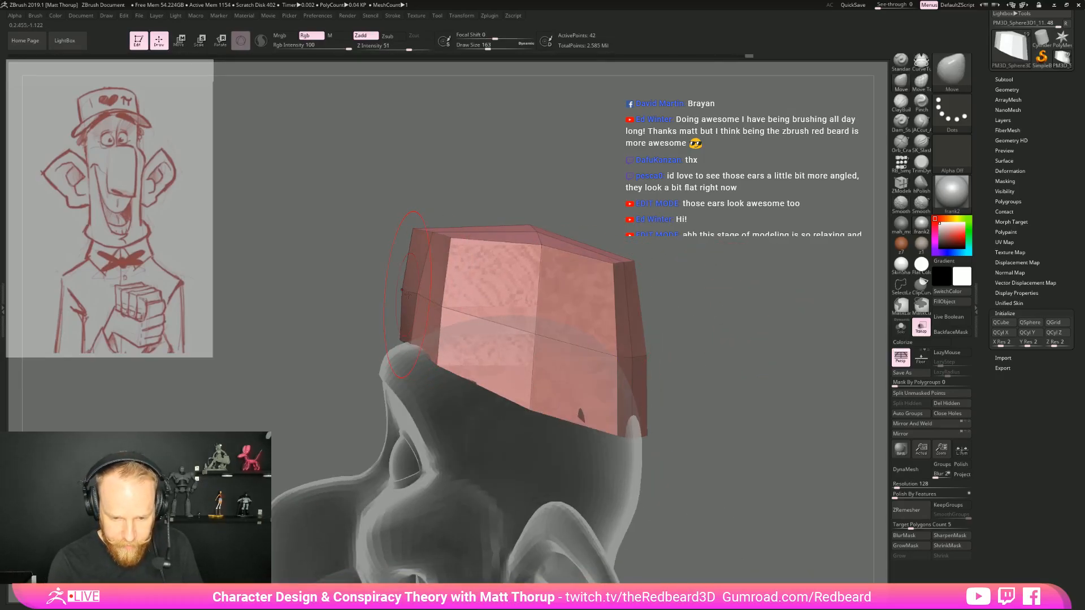
{"action": "right_click_drag", "start_coordinate": [436, 307], "coordinate": [457, 321]}
Round the cap's rear outline as seen from behind and above with the Move brush, reducing the draw size to 136
{"action": "left_click_drag", "start_coordinate": [374, 403], "coordinate": [710, 354]}
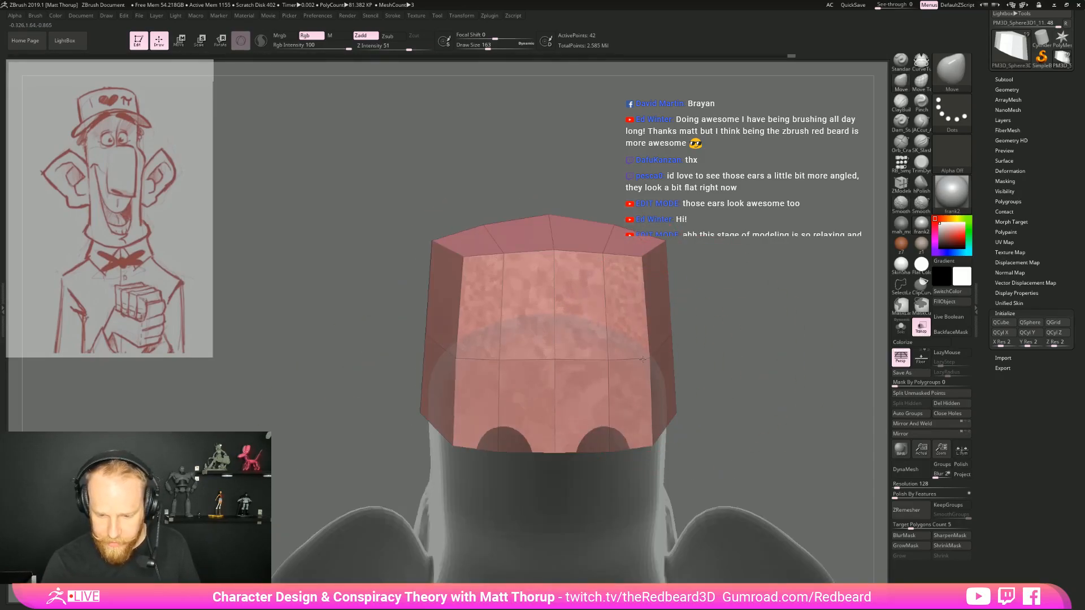
{"action": "right_click_drag", "start_coordinate": [582, 279], "coordinate": [596, 338]}
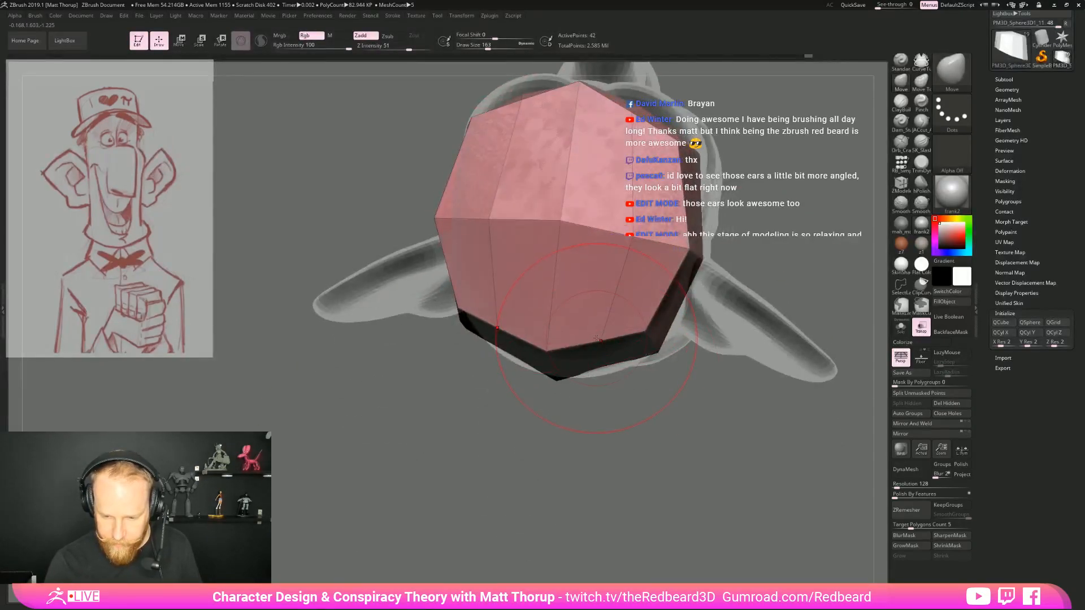
{"action": "key", "text": "bracketleft"}
{"action": "left_click_drag", "start_coordinate": [603, 364], "coordinate": [606, 378]}
{"action": "mouse_move", "coordinate": [606, 377]}
{"action": "right_mouse_down"}
{"action": "mouse_move", "coordinate": [526, 396]}
{"action": "mouse_move", "coordinate": [590, 390]}
{"action": "mouse_move", "coordinate": [580, 436]}
{"action": "mouse_move", "coordinate": [583, 370]}
{"action": "right_mouse_up"}
{"action": "left_click_drag", "start_coordinate": [590, 283], "coordinate": [592, 269]}
{"action": "mouse_move", "coordinate": [683, 390]}
{"action": "right_mouse_down"}
{"action": "mouse_move", "coordinate": [715, 376]}
{"action": "mouse_move", "coordinate": [737, 322]}
{"action": "mouse_move", "coordinate": [771, 368]}
{"action": "mouse_move", "coordinate": [757, 419]}
{"action": "mouse_move", "coordinate": [714, 354]}
{"action": "mouse_move", "coordinate": [672, 362]}
{"action": "mouse_move", "coordinate": [676, 342]}
{"action": "mouse_move", "coordinate": [734, 353]}
{"action": "right_mouse_up"}
Turn off transparency and insert additional vertical edge loops around the cap with the ZModeler brush, undoing the first attempt
{"action": "left_click", "coordinate": [921, 327]}
{"action": "mouse_move", "coordinate": [734, 390]}
{"action": "right_mouse_down", "text": "ctrl"}
{"action": "mouse_move", "coordinate": [743, 364]}
{"action": "mouse_move", "coordinate": [711, 317]}
{"action": "right_mouse_up", "text": "ctrl"}
{"action": "key", "text": "shift+f"}
{"action": "key", "text": "b"}
{"action": "key", "text": "z"}
{"action": "key", "text": "m"}
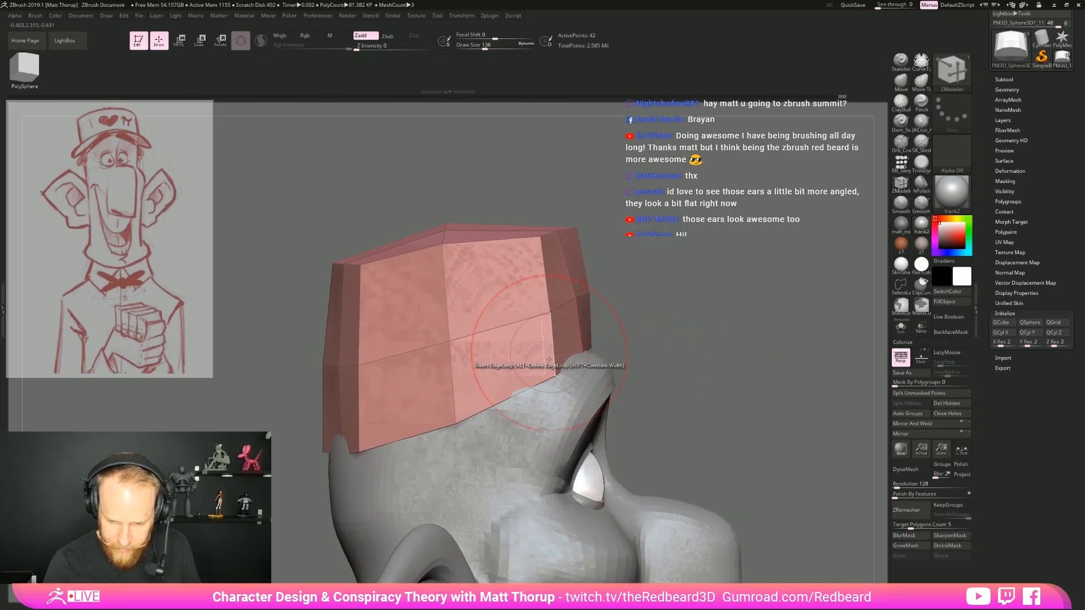
{"action": "left_click", "coordinate": [554, 363]}
{"action": "right_click_drag", "start_coordinate": [724, 323], "coordinate": [698, 344]}
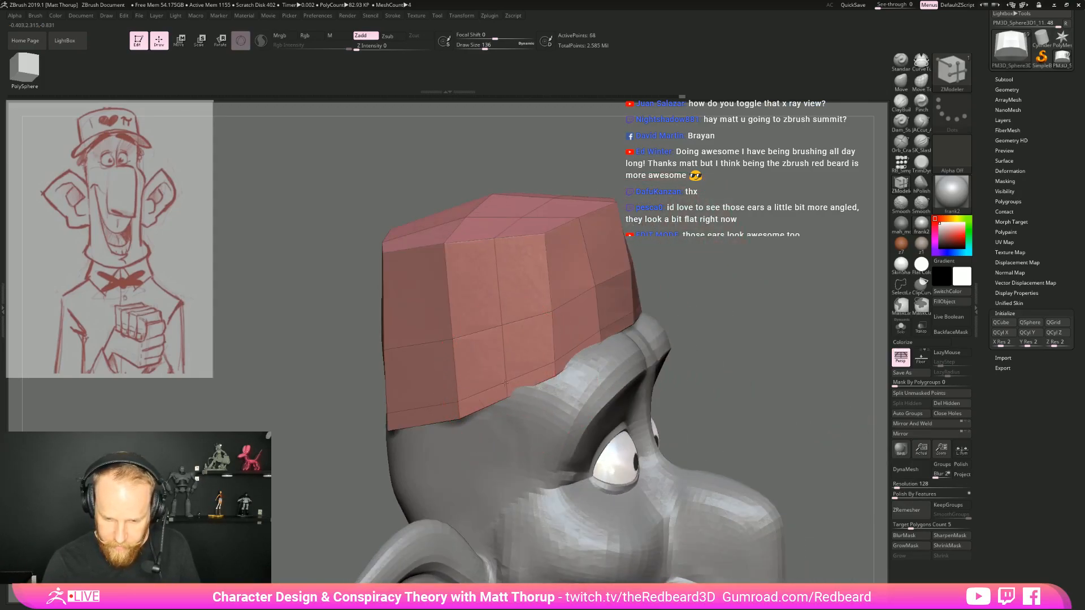
{"action": "key", "text": "ctrl+z"}
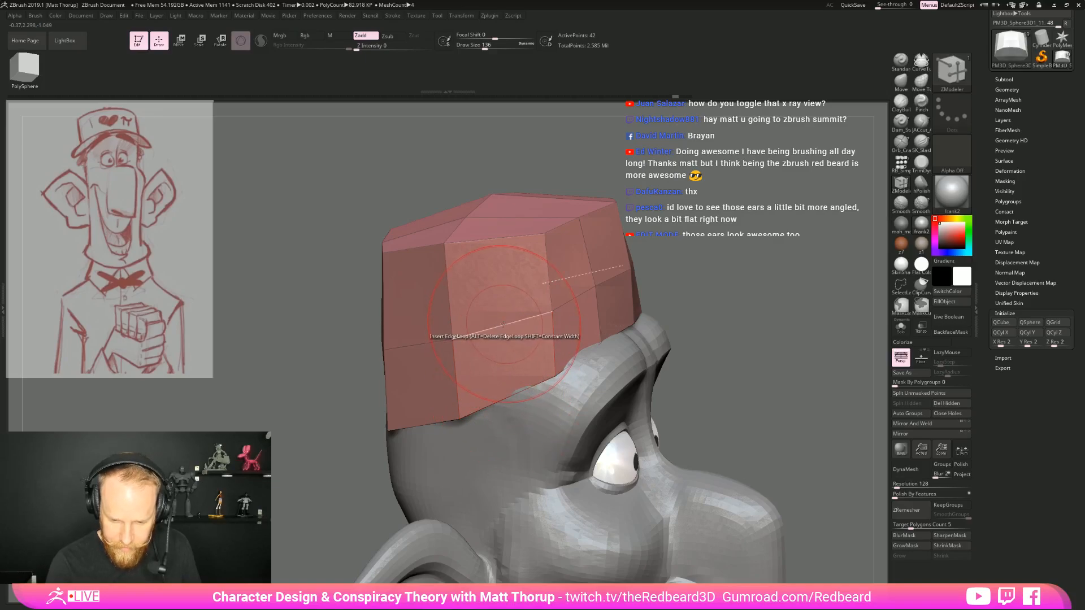
{"action": "left_click", "coordinate": [410, 345]}
{"action": "left_click_drag", "start_coordinate": [747, 305], "coordinate": [723, 348]}
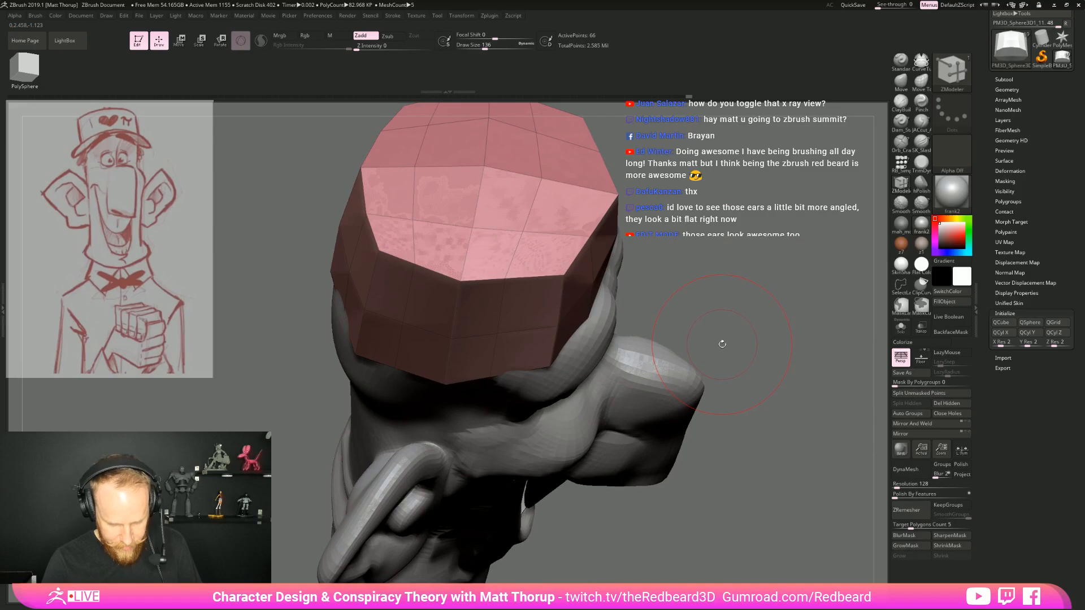
Round the cap's faceted side outline by moving its new vertices with the Move brush at draw size 136
{"action": "key", "text": "b"}
{"action": "key", "text": "m"}
{"action": "key", "text": "v"}
{"action": "left_click_drag", "start_coordinate": [725, 310], "coordinate": [715, 370]}
{"action": "left_click_drag", "start_coordinate": [494, 322], "coordinate": [497, 319]}
{"action": "left_click_drag", "start_coordinate": [400, 273], "coordinate": [403, 283]}
{"action": "mouse_move", "coordinate": [695, 418]}
{"action": "left_mouse_down"}
{"action": "mouse_move", "coordinate": [636, 283]}
{"action": "mouse_move", "coordinate": [602, 287]}
{"action": "mouse_move", "coordinate": [570, 317]}
{"action": "left_mouse_up"}
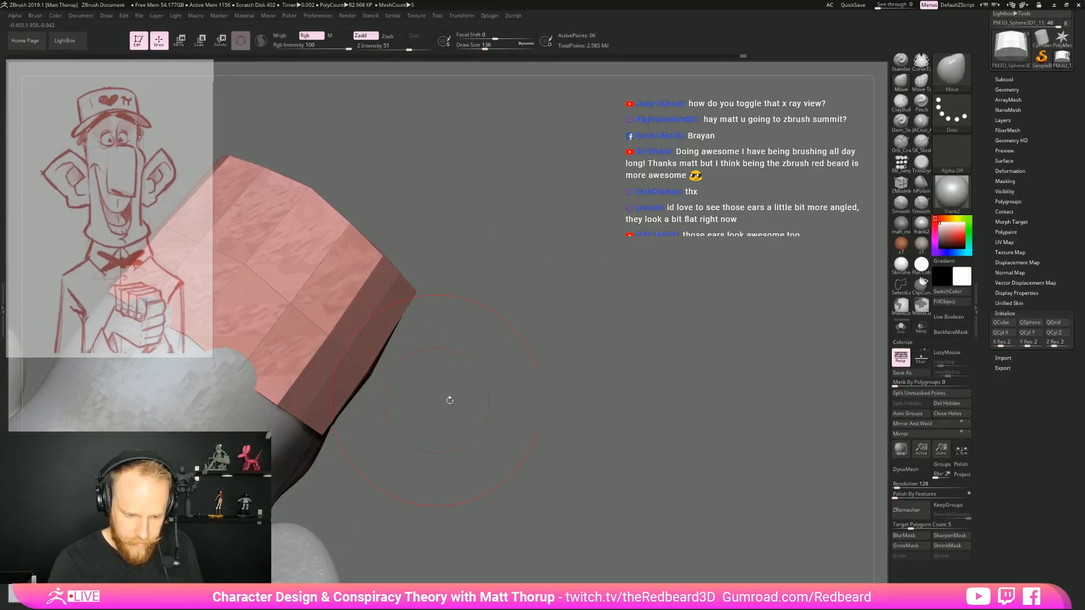
{"action": "left_click_drag", "start_coordinate": [440, 400], "coordinate": [526, 415]}
{"action": "left_click_drag", "start_coordinate": [452, 340], "coordinate": [455, 333]}
Even out the cap's outline from above, including its front edge, reducing the Move brush's draw size to 112
{"action": "mouse_move", "coordinate": [571, 452]}
{"action": "left_mouse_down", "text": "alt"}
{"action": "mouse_move", "coordinate": [509, 362]}
{"action": "mouse_move", "coordinate": [442, 467]}
{"action": "mouse_move", "coordinate": [630, 451]}
{"action": "left_mouse_up", "text": "alt"}
{"action": "left_click_drag", "start_coordinate": [503, 431], "coordinate": [537, 508], "text": "alt"}
{"action": "left_click_drag", "start_coordinate": [490, 336], "coordinate": [495, 299]}
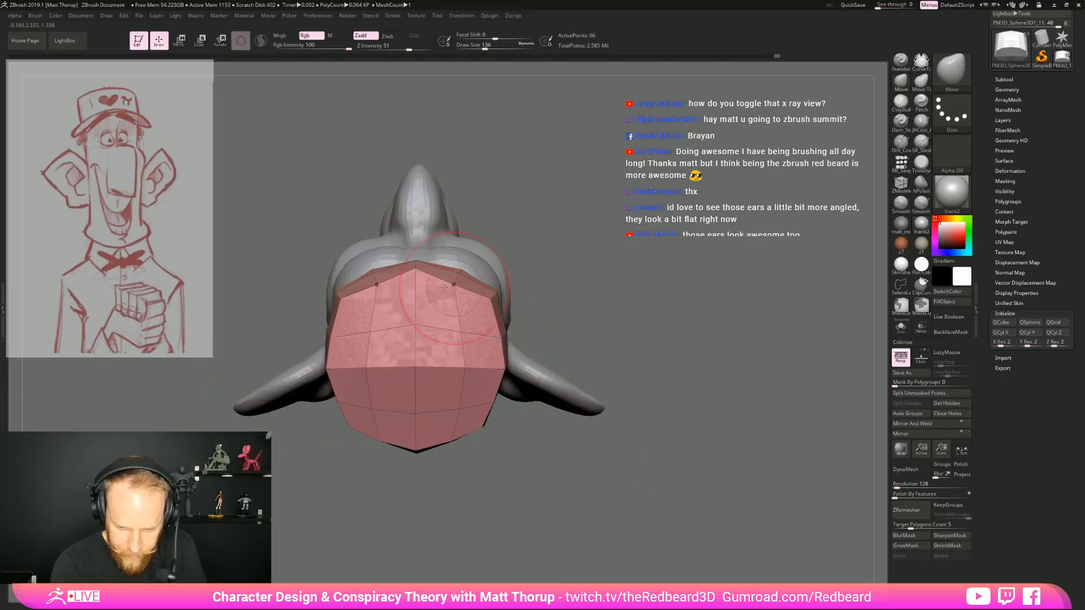
{"action": "left_click_drag", "start_coordinate": [416, 268], "coordinate": [416, 274]}
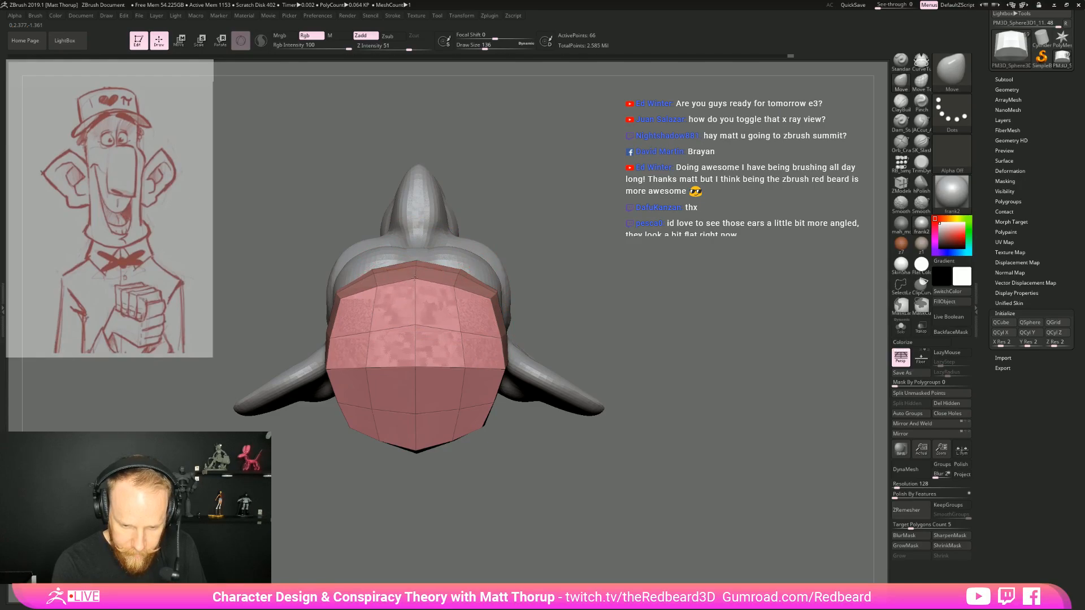
{"action": "mouse_move", "coordinate": [346, 357]}
{"action": "left_mouse_down"}
{"action": "mouse_move", "coordinate": [358, 361]}
{"action": "mouse_move", "coordinate": [354, 391]}
{"action": "mouse_move", "coordinate": [381, 419]}
{"action": "left_mouse_up"}
{"action": "left_click_drag", "start_coordinate": [416, 430], "coordinate": [477, 397]}
{"action": "key", "text": "["}
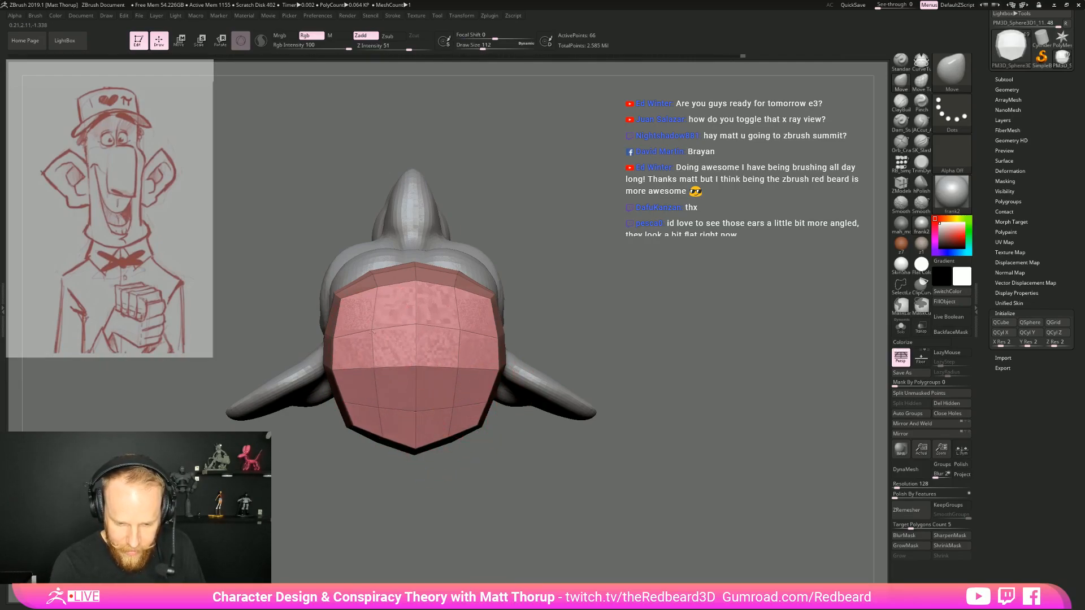
Fit the cap's lower side and rear edge to the skull with the Move brush at draw sizes 149 and 104
{"action": "mouse_move", "coordinate": [571, 324]}
{"action": "left_mouse_down"}
{"action": "mouse_move", "coordinate": [578, 235]}
{"action": "mouse_move", "coordinate": [607, 271]}
{"action": "mouse_move", "coordinate": [613, 255]}
{"action": "left_mouse_up"}
{"action": "key", "text": "]"}
{"action": "left_click_drag", "start_coordinate": [644, 398], "coordinate": [614, 398]}
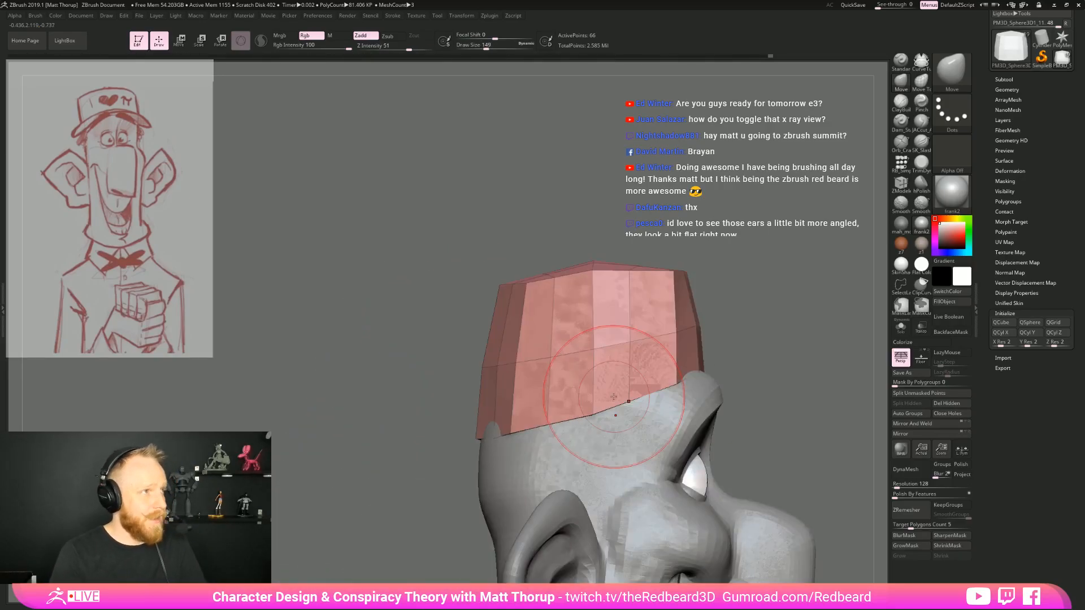
{"action": "mouse_move", "coordinate": [761, 328]}
{"action": "left_mouse_down"}
{"action": "mouse_move", "coordinate": [519, 443]}
{"action": "mouse_move", "coordinate": [490, 433]}
{"action": "left_mouse_up"}
{"action": "key", "text": "s"}
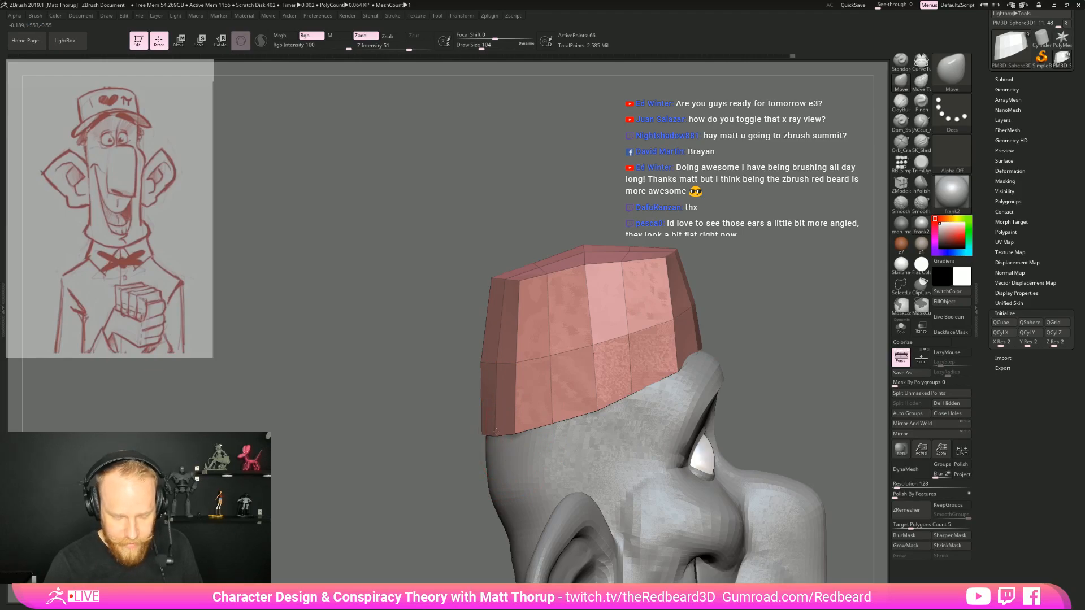
{"action": "left_click_drag", "start_coordinate": [838, 322], "coordinate": [716, 304], "text": "alt"}
{"action": "left_click_drag", "start_coordinate": [653, 289], "coordinate": [578, 307], "text": "alt"}
{"action": "left_click_drag", "start_coordinate": [547, 397], "coordinate": [621, 284], "text": "alt"}
Undo the last change and round off the cap's upper back edge with the Move and Smooth brushes
{"action": "mouse_move", "coordinate": [564, 170]}
{"action": "left_mouse_down", "text": "ctrl+shift"}
{"action": "mouse_move", "coordinate": [627, 362]}
{"action": "mouse_move", "coordinate": [575, 432]}
{"action": "mouse_move", "coordinate": [569, 493]}
{"action": "mouse_move", "coordinate": [503, 609]}
{"action": "left_mouse_up", "text": "ctrl+shift"}
{"action": "left_click", "coordinate": [695, 407], "text": "ctrl+shift"}
{"action": "mouse_move", "coordinate": [632, 200]}
{"action": "left_mouse_down", "text": "alt"}
{"action": "mouse_move", "coordinate": [613, 260]}
{"action": "mouse_move", "coordinate": [597, 260]}
{"action": "left_mouse_up", "text": "alt"}
{"action": "mouse_move", "coordinate": [475, 195]}
{"action": "left_mouse_down", "text": "ctrl+shift"}
{"action": "mouse_move", "coordinate": [421, 339]}
{"action": "mouse_move", "coordinate": [455, 432]}
{"action": "mouse_move", "coordinate": [442, 527]}
{"action": "left_mouse_up", "text": "ctrl+shift"}
{"action": "key", "text": "ctrl+z"}
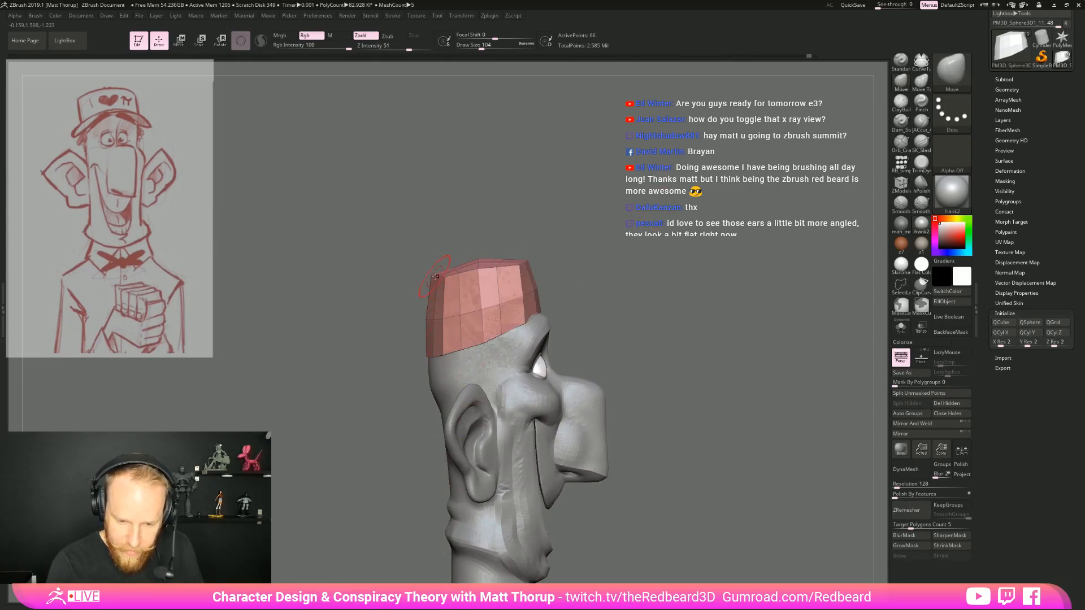
{"action": "mouse_move", "coordinate": [438, 277]}
{"action": "left_mouse_down", "text": "shift"}
{"action": "mouse_move", "coordinate": [433, 314]}
{"action": "mouse_move", "coordinate": [452, 313]}
{"action": "left_mouse_up", "text": "shift"}
{"action": "left_click_drag", "start_coordinate": [450, 283], "coordinate": [466, 283], "text": "shift"}
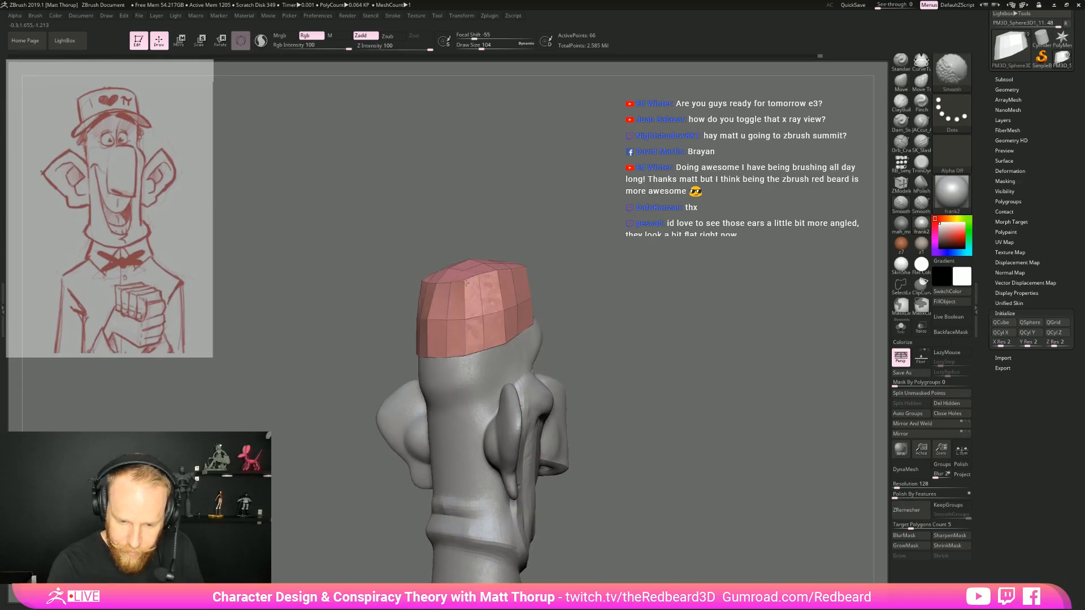
{"action": "mouse_move", "coordinate": [650, 242]}
{"action": "left_mouse_down"}
{"action": "mouse_move", "coordinate": [579, 240]}
{"action": "mouse_move", "coordinate": [446, 291]}
{"action": "mouse_move", "coordinate": [467, 292]}
{"action": "left_mouse_up"}
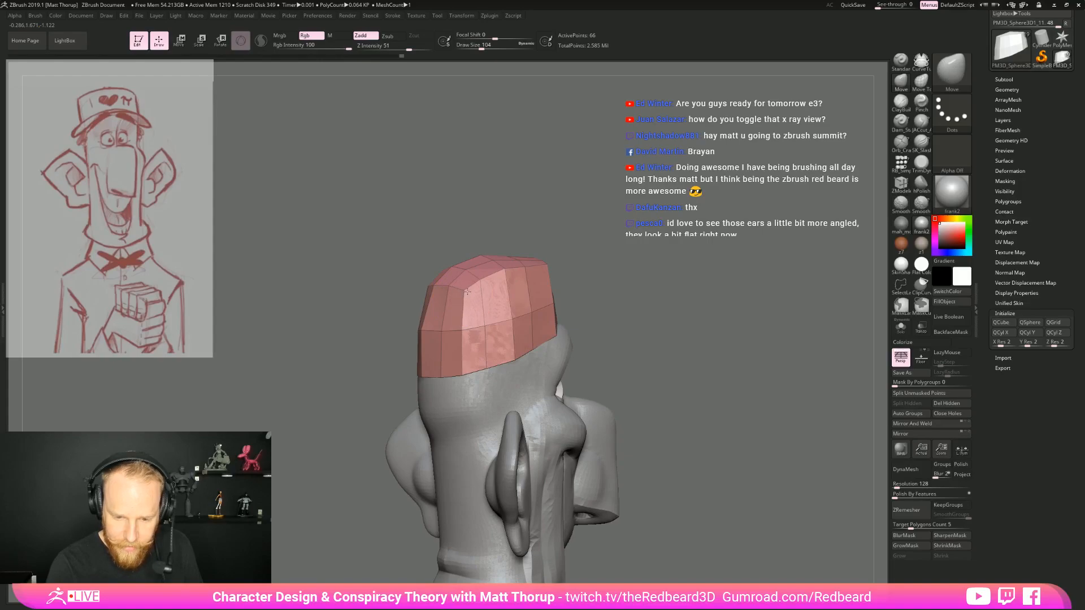
Hide the front part of the cap and restore the full mesh
{"action": "mouse_move", "coordinate": [622, 247]}
{"action": "left_mouse_down"}
{"action": "mouse_move", "coordinate": [505, 220]}
{"action": "mouse_move", "coordinate": [435, 551]}
{"action": "left_mouse_up"}
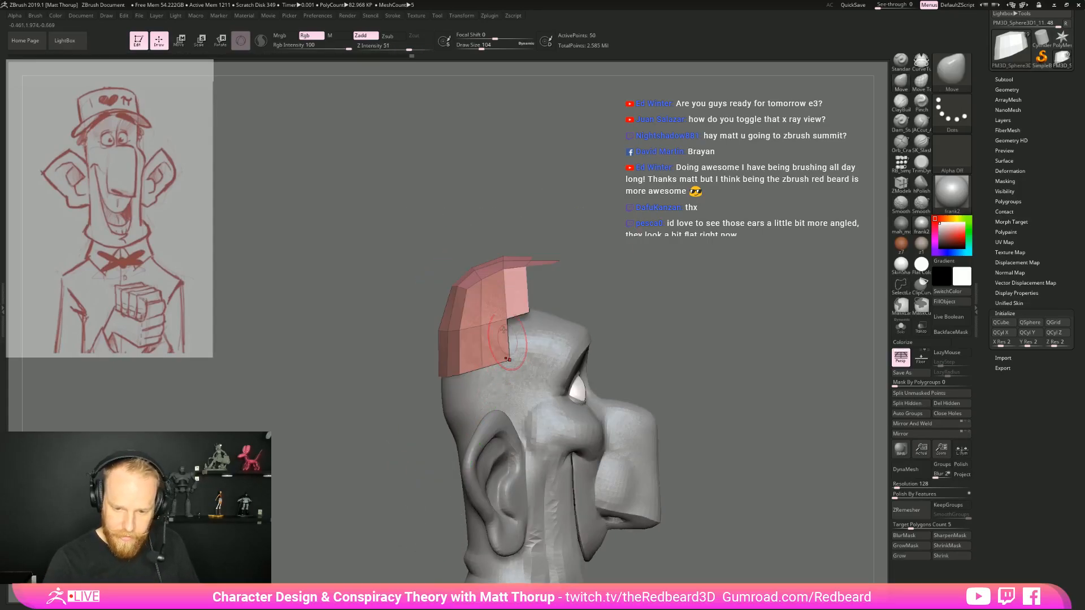
{"action": "mouse_move", "coordinate": [351, 433]}
{"action": "left_mouse_down", "text": "ctrl+shift"}
{"action": "mouse_move", "coordinate": [388, 282]}
{"action": "mouse_move", "coordinate": [614, 243]}
{"action": "mouse_move", "coordinate": [590, 389]}
{"action": "mouse_move", "coordinate": [703, 396]}
{"action": "mouse_move", "coordinate": [687, 529]}
{"action": "mouse_move", "coordinate": [559, 543]}
{"action": "left_mouse_up", "text": "ctrl+shift"}
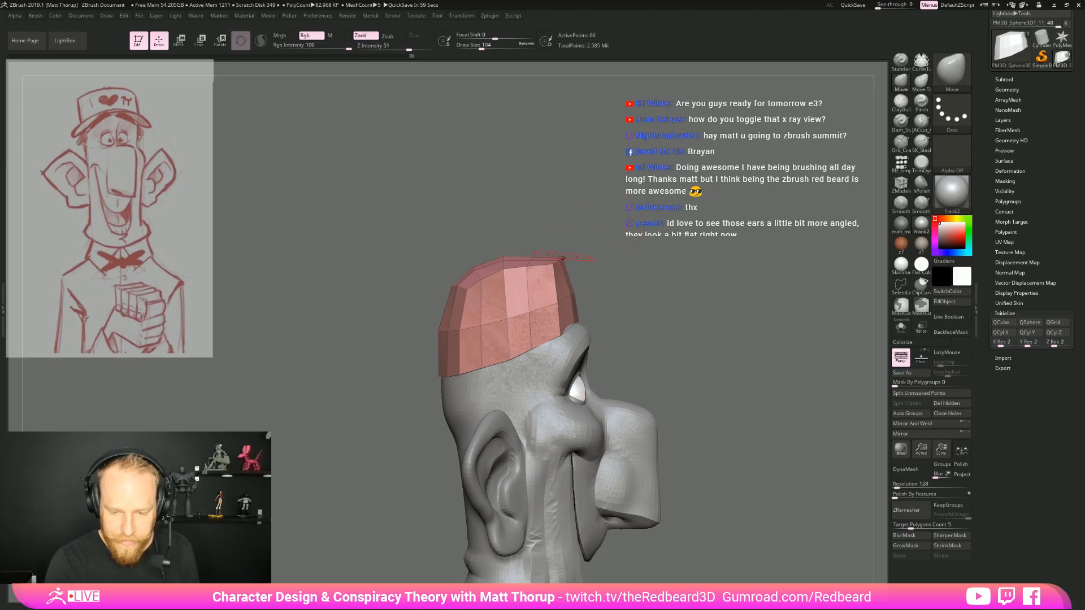
{"action": "left_click_drag", "start_coordinate": [671, 278], "coordinate": [629, 351]}
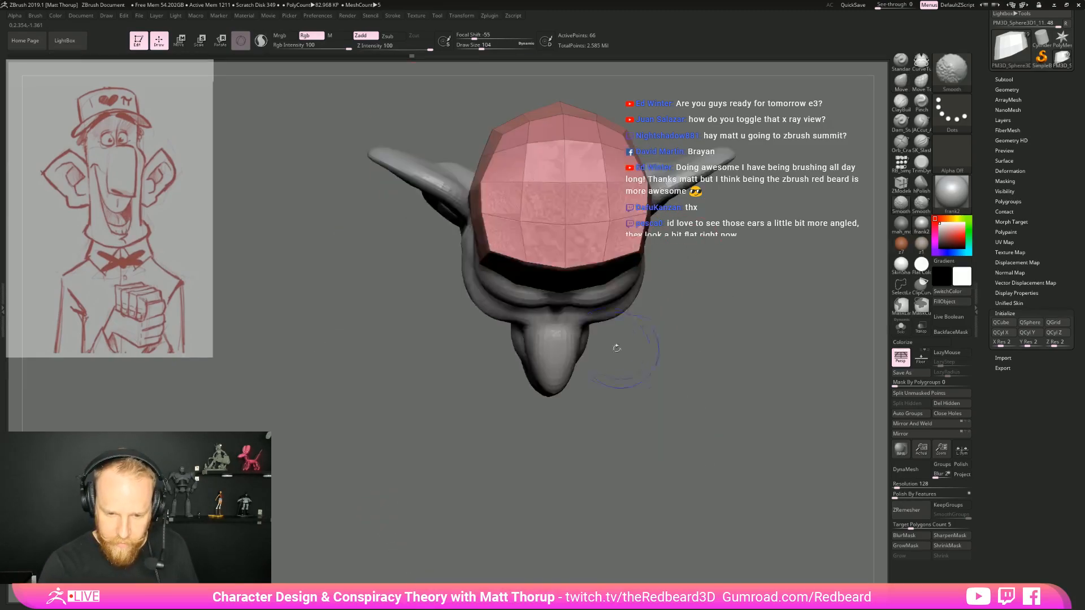
Adjust the cap's front edge above the brow with the Move brush at draw size 132
{"action": "left_click_drag", "start_coordinate": [709, 288], "coordinate": [677, 232]}
{"action": "key", "text": "s"}
{"action": "left_click_drag", "start_coordinate": [643, 183], "coordinate": [660, 217]}
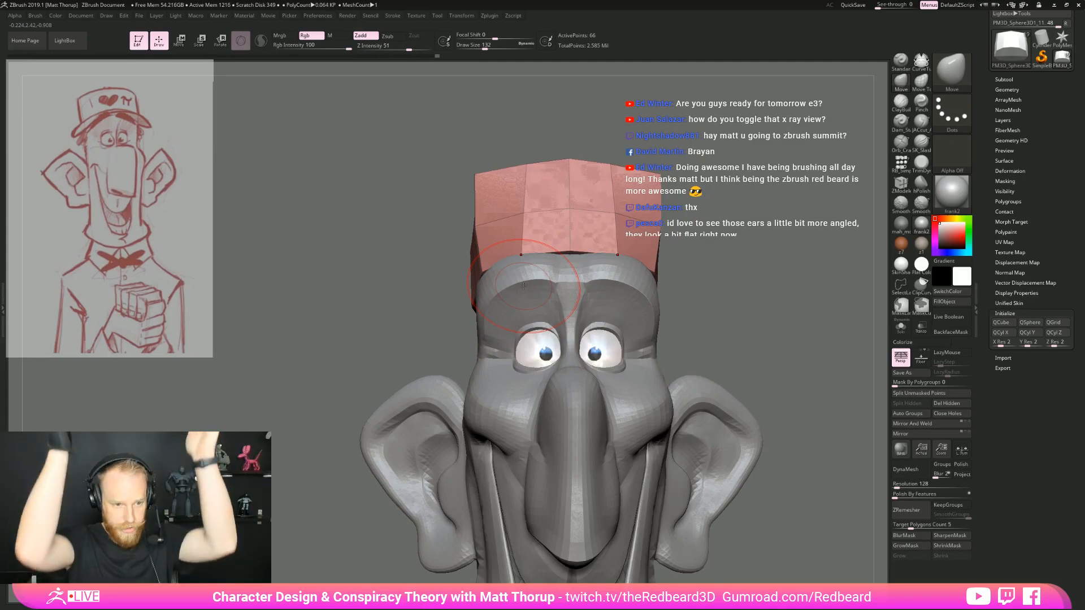
{"action": "left_click_drag", "start_coordinate": [698, 252], "coordinate": [721, 253]}
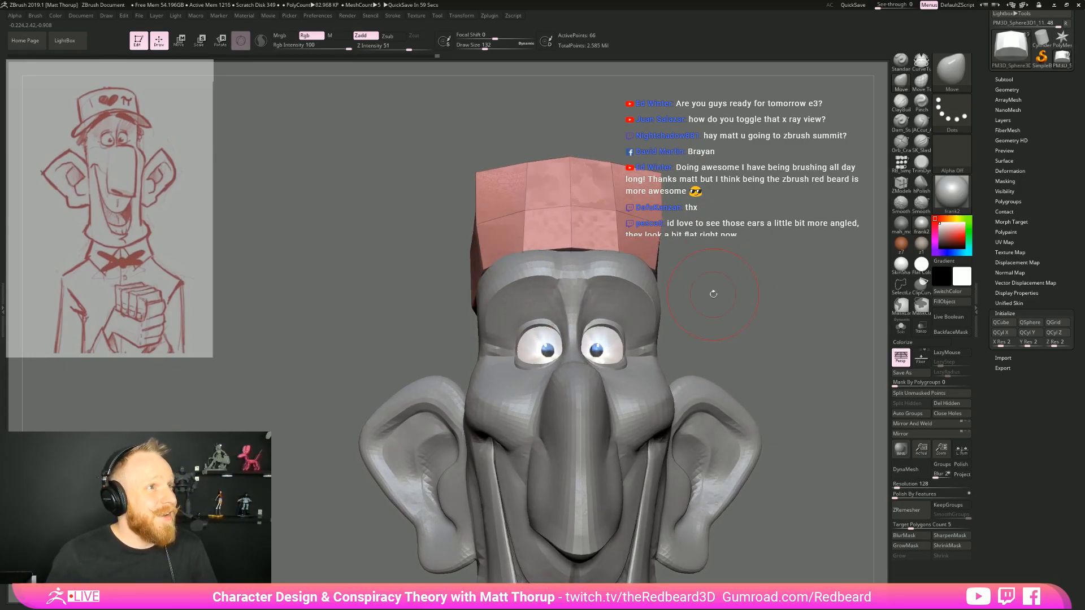
Refine the front corners of the cap's top from above with the Move brush, reducing the draw size from 112 to 90
{"action": "left_click_drag", "start_coordinate": [781, 286], "coordinate": [566, 240]}
{"action": "left_click_drag", "start_coordinate": [562, 161], "coordinate": [541, 129]}
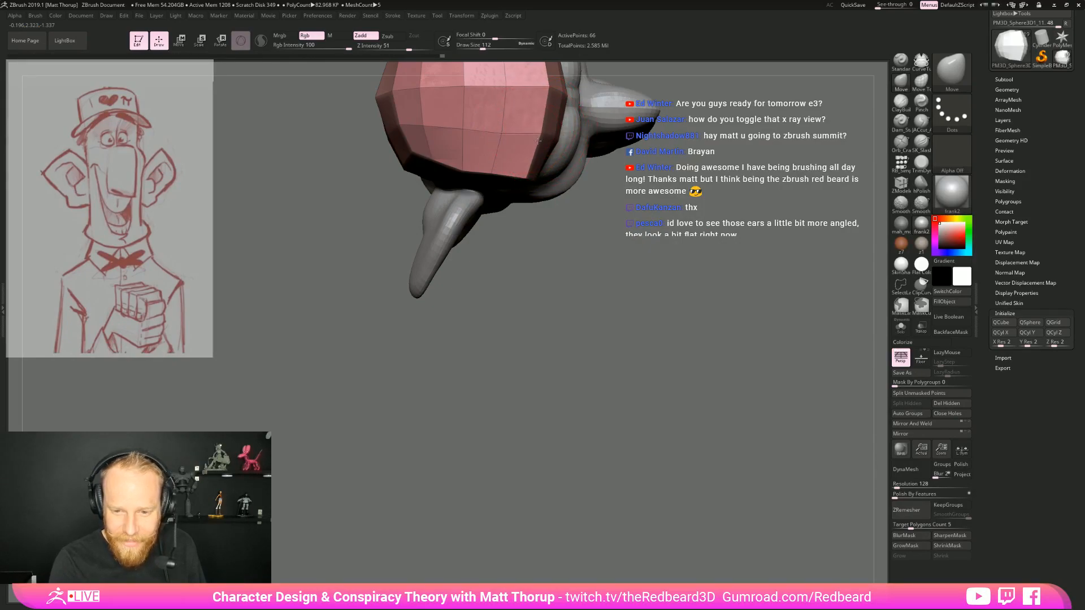
{"action": "left_click_drag", "start_coordinate": [632, 281], "coordinate": [481, 375]}
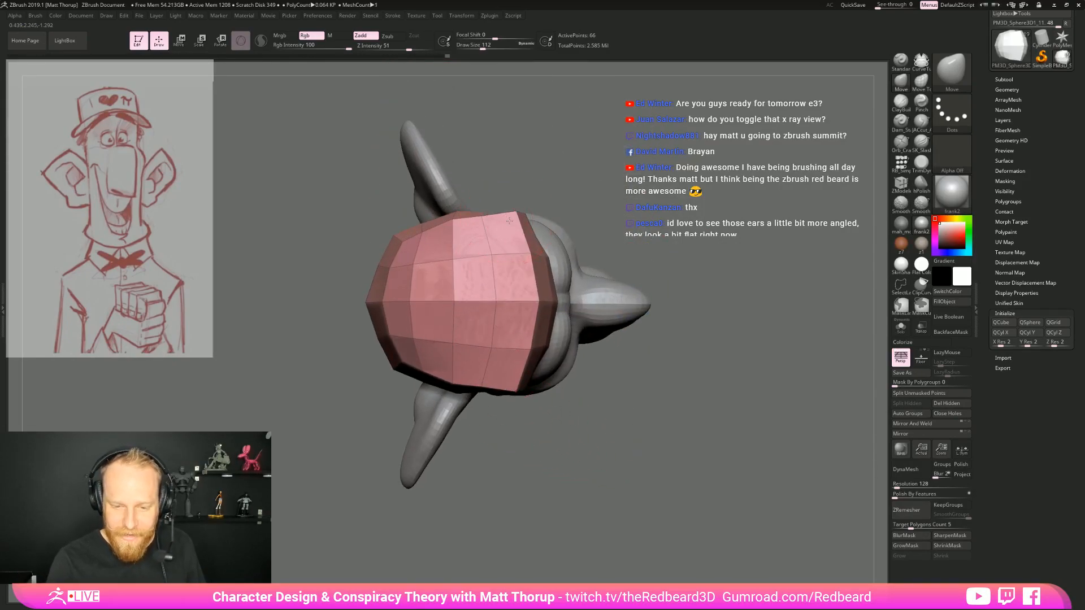
{"action": "key", "text": "bracketleft"}
{"action": "mouse_move", "coordinate": [608, 356]}
{"action": "left_mouse_down"}
{"action": "mouse_move", "coordinate": [587, 249]}
{"action": "mouse_move", "coordinate": [555, 201]}
{"action": "mouse_move", "coordinate": [666, 276]}
{"action": "mouse_move", "coordinate": [678, 311]}
{"action": "left_mouse_up"}
{"action": "key", "text": "b"}
{"action": "key", "text": "z"}
{"action": "key", "text": "m"}
{"action": "left_click_drag", "start_coordinate": [773, 335], "coordinate": [718, 339]}
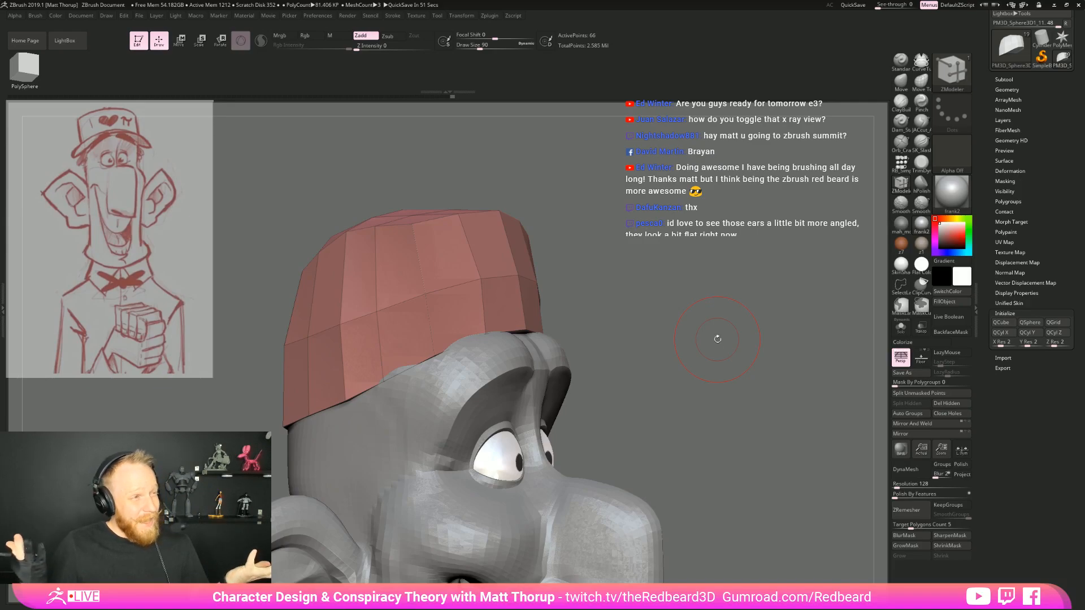
{"action": "left_click_drag", "start_coordinate": [717, 341], "coordinate": [783, 338]}
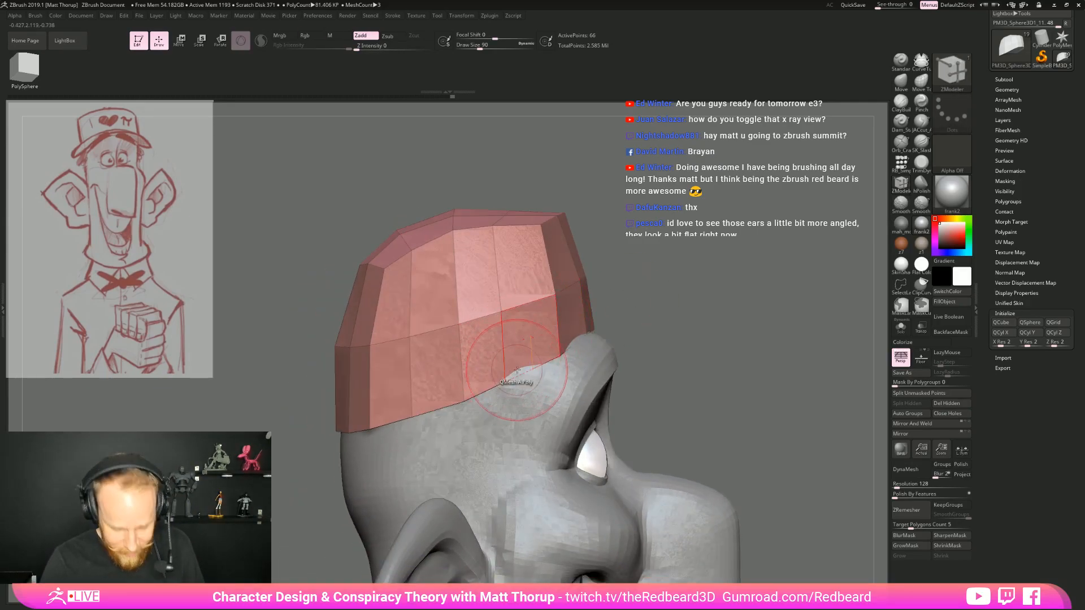
Even out the cap's lower side edge above the ear with the Move brush at draw size 90
{"action": "key", "text": "b"}
{"action": "key", "text": "m"}
{"action": "key", "text": "v"}
{"action": "right_click_drag", "start_coordinate": [548, 337], "coordinate": [509, 357]}
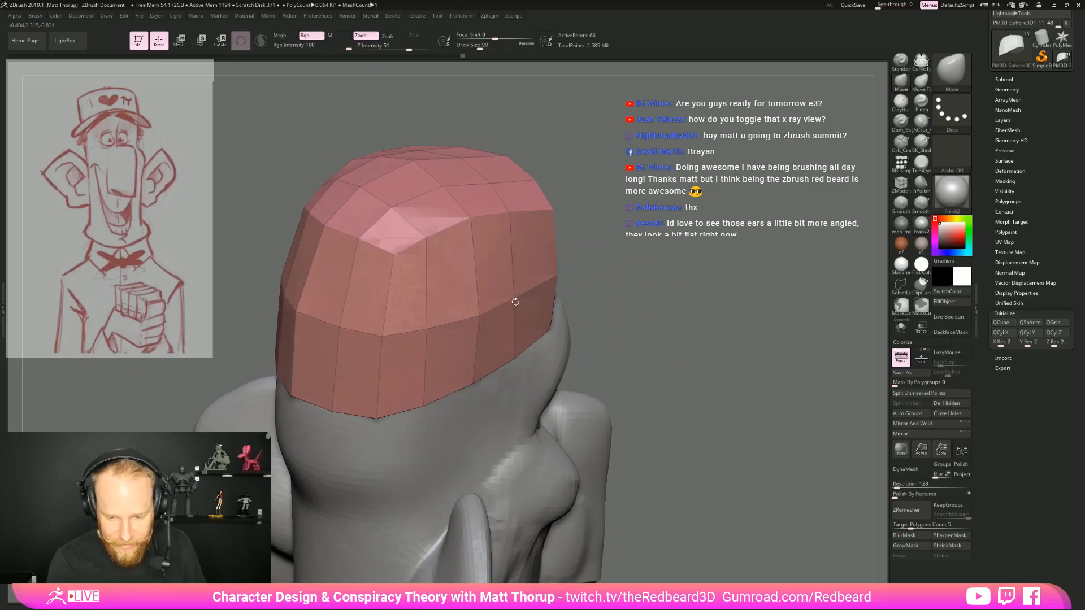
{"action": "mouse_move", "coordinate": [390, 254]}
{"action": "right_mouse_down"}
{"action": "mouse_move", "coordinate": [413, 318]}
{"action": "mouse_move", "coordinate": [469, 321]}
{"action": "mouse_move", "coordinate": [599, 282]}
{"action": "mouse_move", "coordinate": [716, 269]}
{"action": "right_mouse_up"}
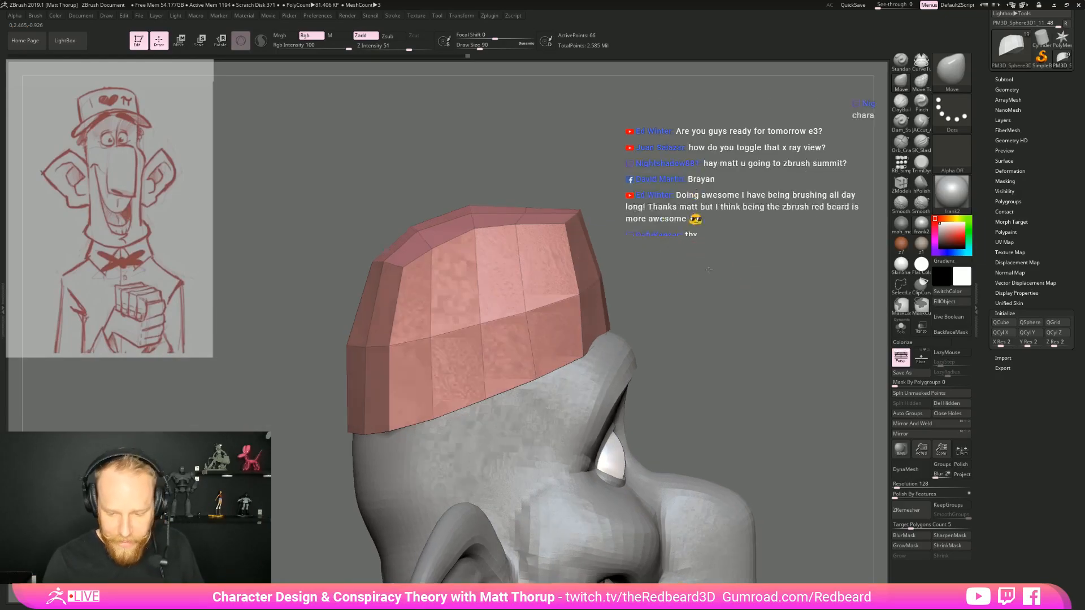
Insert an edge loop just above the cap's bottom rim with the ZModeler brush
{"action": "key", "text": "b"}
{"action": "key", "text": "z"}
{"action": "key", "text": "m"}
{"action": "left_click", "coordinate": [532, 373]}
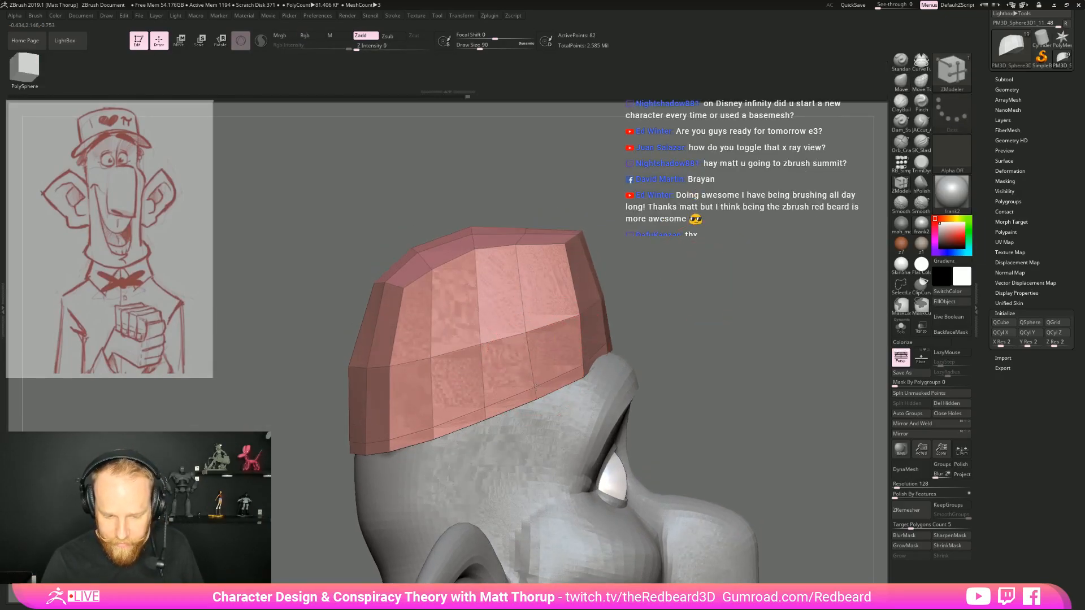
Extrude the front faces of the cap's narrow bottom band forward with ZModeler to form a brim
{"action": "left_click_drag", "start_coordinate": [713, 333], "coordinate": [681, 339]}
{"action": "left_click_drag", "start_coordinate": [551, 387], "coordinate": [620, 351], "text": "alt"}
{"action": "left_click_drag", "start_coordinate": [729, 353], "coordinate": [644, 361]}
{"action": "left_click", "coordinate": [663, 329], "text": "alt"}
{"action": "left_click_drag", "start_coordinate": [353, 476], "coordinate": [438, 481]}
{"action": "left_click_drag", "start_coordinate": [678, 342], "coordinate": [882, 346]}
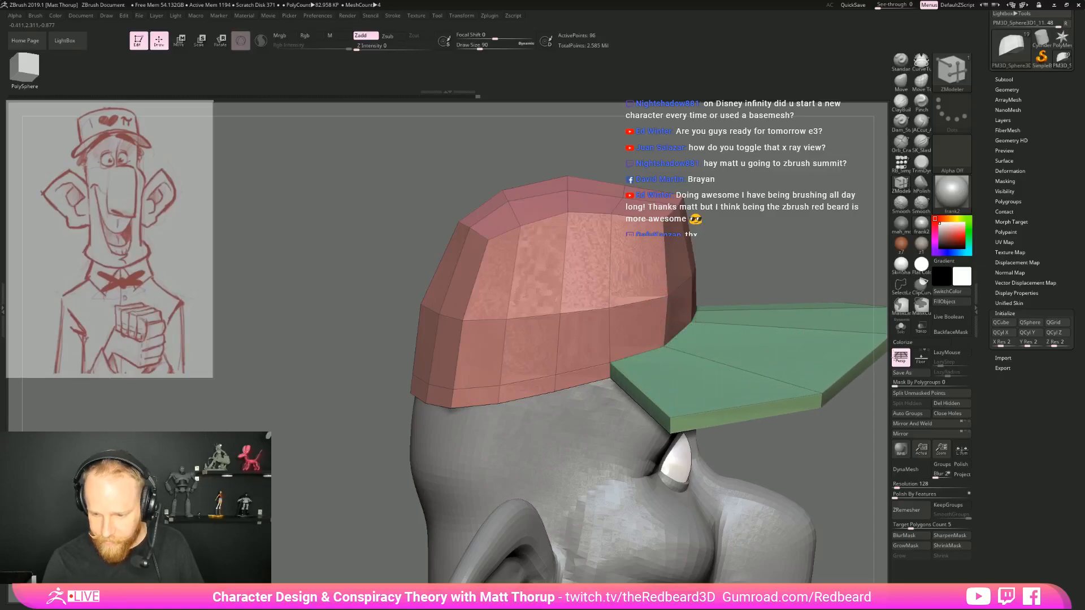
Pull the brim's flared outer corners inward from above with the Move brush at draw size 372
{"action": "left_click_drag", "start_coordinate": [843, 430], "coordinate": [700, 509]}
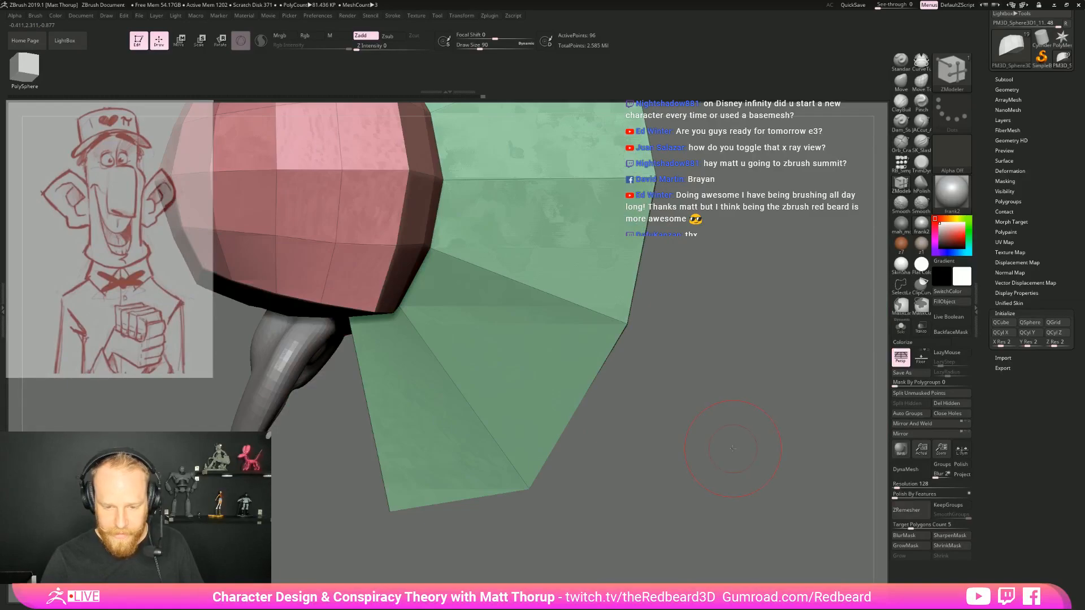
{"action": "left_click_drag", "start_coordinate": [639, 497], "coordinate": [615, 419], "text": "alt"}
{"action": "key", "text": "b"}
{"action": "key", "text": "m"}
{"action": "key", "text": "v"}
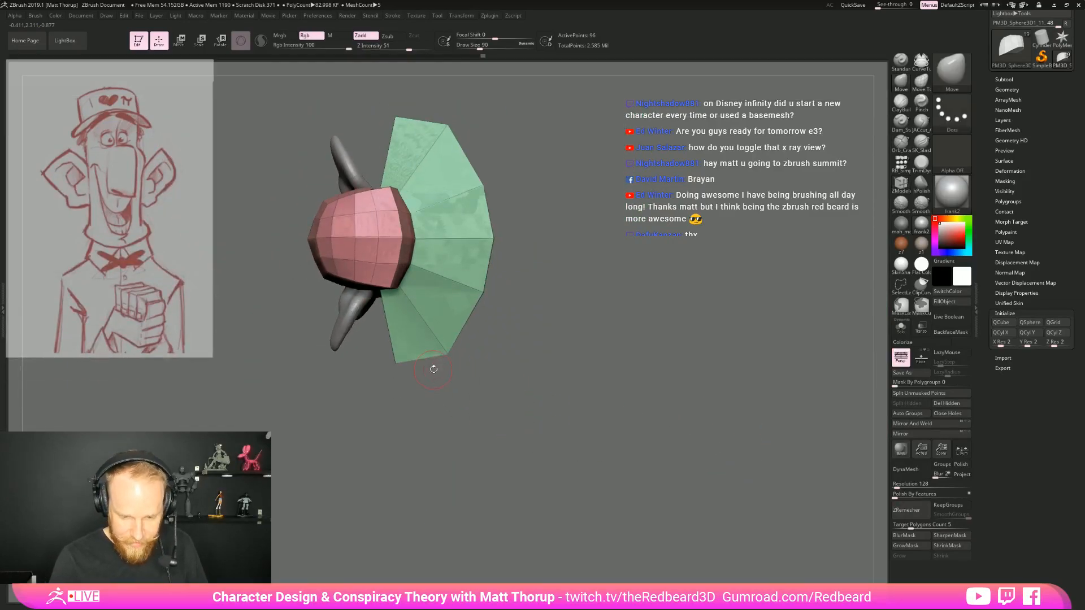
{"action": "left_click_drag", "start_coordinate": [446, 348], "coordinate": [469, 280]}
Mask the cap's crown with the MaskLasso brush, leaving the brim unmasked
{"action": "left_click_drag", "start_coordinate": [223, 275], "coordinate": [434, 182], "text": "ctrl"}
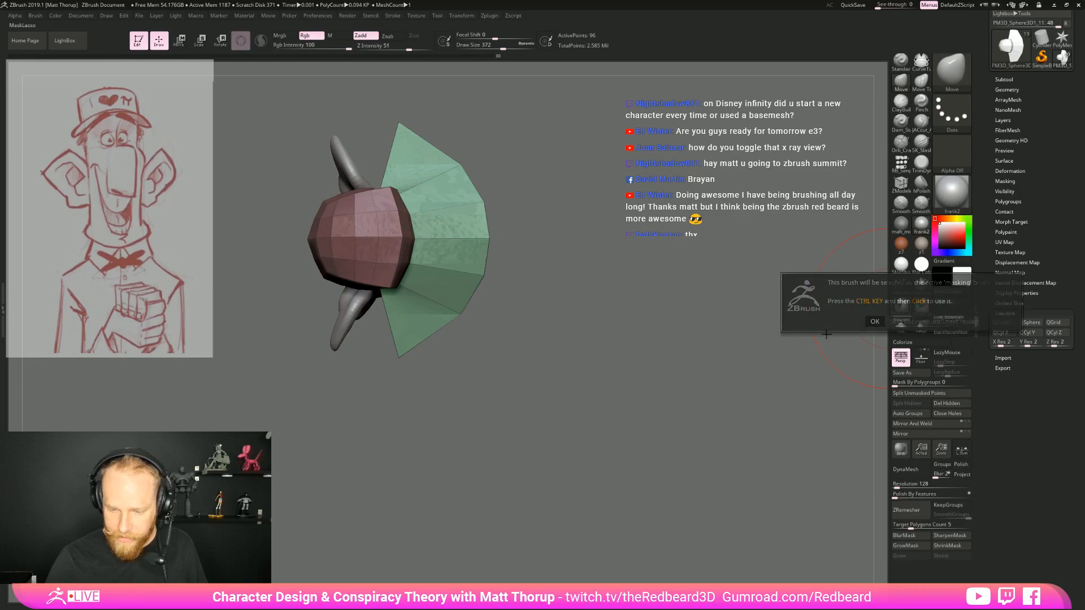
{"action": "left_click", "coordinate": [901, 305], "text": "ctrl"}
{"action": "left_click_drag", "start_coordinate": [571, 405], "coordinate": [660, 434], "text": "alt"}
Narrow the brim and curve its sides down toward the temples with the Move brush, reducing the draw size to 177
{"action": "left_click_drag", "start_coordinate": [346, 321], "coordinate": [368, 351], "text": "ctrl"}
{"action": "mouse_move", "coordinate": [339, 341]}
{"action": "left_mouse_down", "text": "ctrl"}
{"action": "mouse_move", "coordinate": [464, 188]}
{"action": "mouse_move", "coordinate": [520, 357]}
{"action": "mouse_move", "coordinate": [577, 282]}
{"action": "mouse_move", "coordinate": [600, 226]}
{"action": "left_mouse_up", "text": "ctrl"}
{"action": "mouse_move", "coordinate": [666, 317]}
{"action": "left_mouse_down"}
{"action": "mouse_move", "coordinate": [650, 350]}
{"action": "mouse_move", "coordinate": [580, 378]}
{"action": "mouse_move", "coordinate": [645, 385]}
{"action": "left_mouse_up"}
{"action": "mouse_move", "coordinate": [751, 446]}
{"action": "left_mouse_down"}
{"action": "mouse_move", "coordinate": [582, 383]}
{"action": "mouse_move", "coordinate": [590, 357]}
{"action": "mouse_move", "coordinate": [613, 363]}
{"action": "left_mouse_up"}
{"action": "key", "text": "s"}
{"action": "key", "text": "s"}
{"action": "key", "text": "s"}
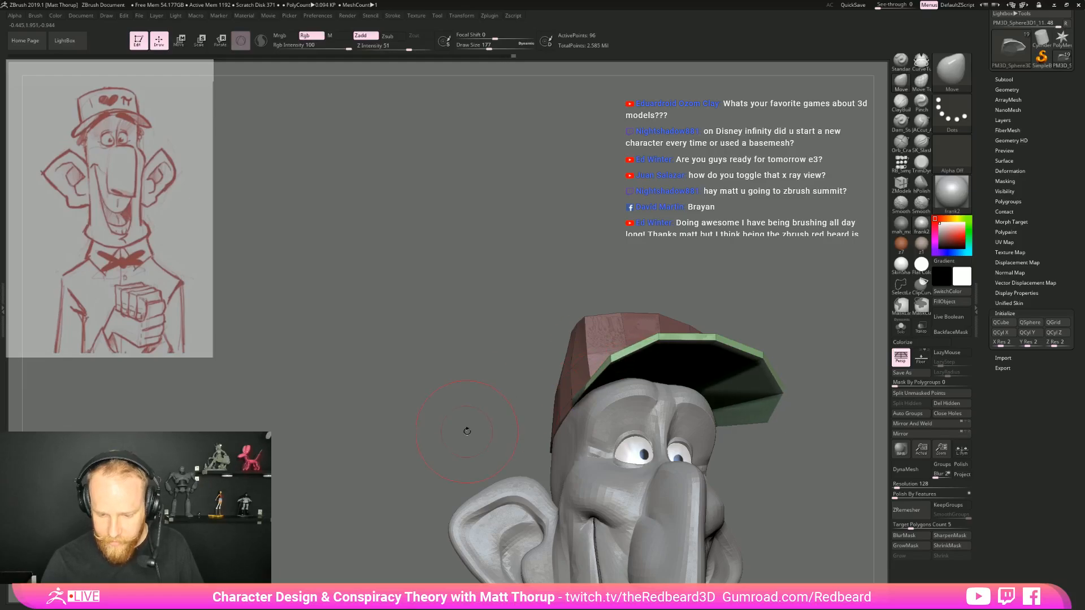
Reshape the brim's sides in profile and its outer edge from above with the Move brush, raising the draw size to 386
{"action": "left_click_drag", "start_coordinate": [468, 431], "coordinate": [546, 452]}
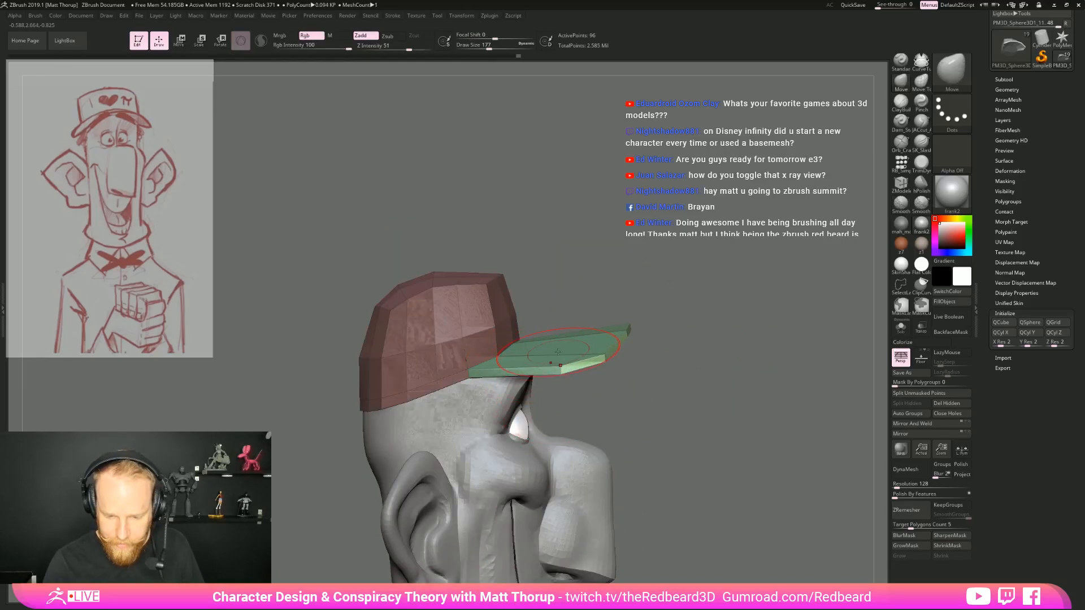
{"action": "mouse_move", "coordinate": [647, 331]}
{"action": "left_mouse_down"}
{"action": "mouse_move", "coordinate": [658, 395]}
{"action": "mouse_move", "coordinate": [669, 375]}
{"action": "mouse_move", "coordinate": [599, 302]}
{"action": "left_mouse_up"}
{"action": "key", "text": "s"}
{"action": "left_click_drag", "start_coordinate": [578, 351], "coordinate": [585, 313]}
{"action": "left_click_drag", "start_coordinate": [638, 267], "coordinate": [600, 268]}
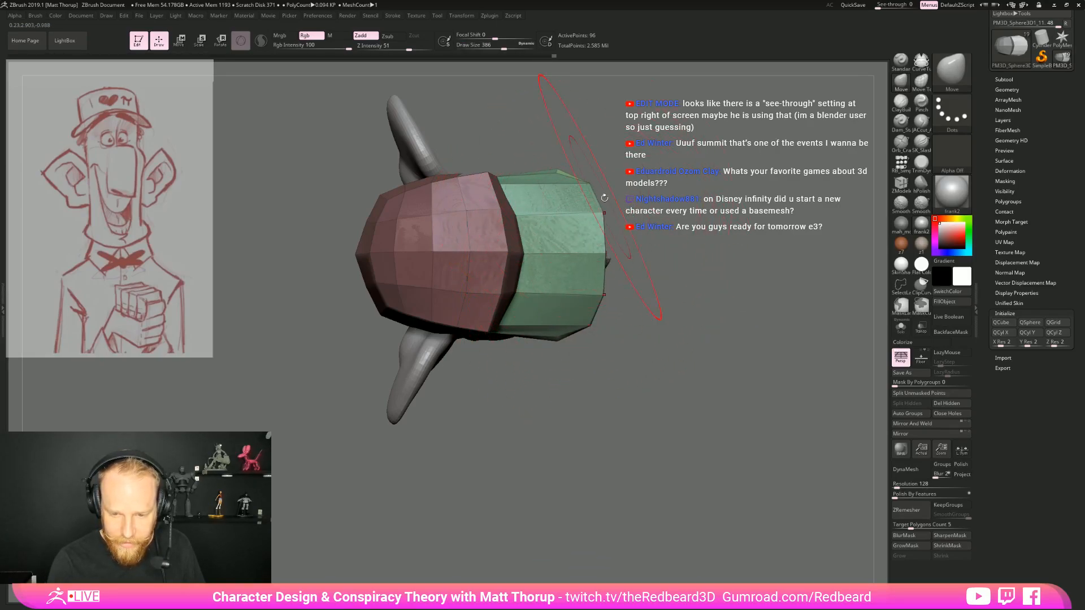
{"action": "left_click_drag", "start_coordinate": [644, 333], "coordinate": [651, 335]}
{"action": "left_click_drag", "start_coordinate": [565, 336], "coordinate": [560, 327]}
Refine the brim's corner where it meets the cap beside the brow with the Move brush, reducing the draw size to 29
{"action": "left_click_drag", "start_coordinate": [701, 452], "coordinate": [621, 360]}
{"action": "left_click_drag", "start_coordinate": [497, 368], "coordinate": [503, 421], "text": "alt"}
{"action": "key", "text": "s"}
{"action": "left_click_drag", "start_coordinate": [556, 343], "coordinate": [527, 342]}
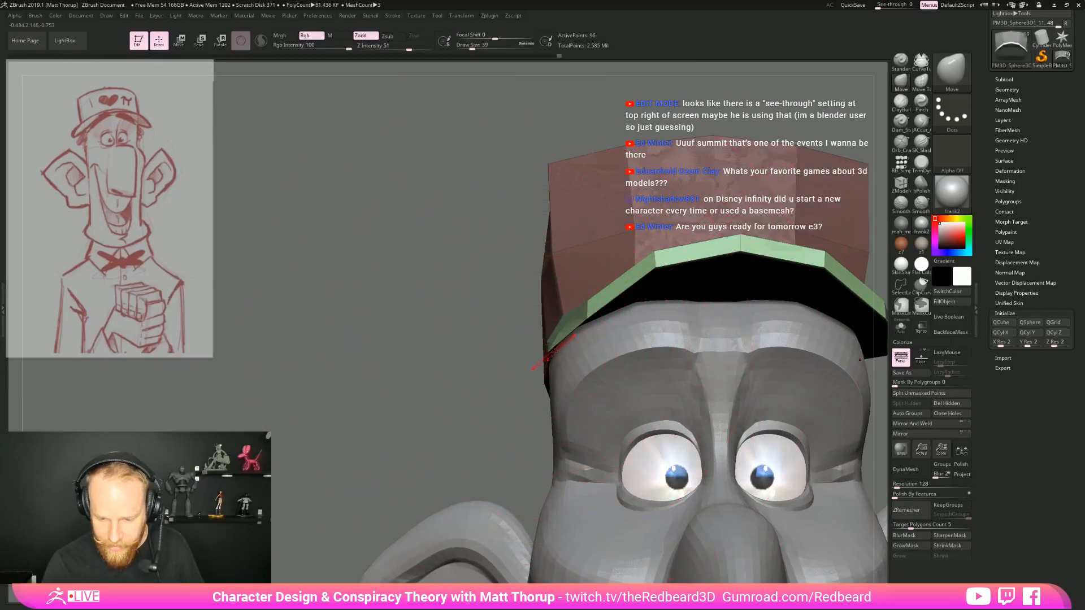
{"action": "key", "text": "bracketleft"}
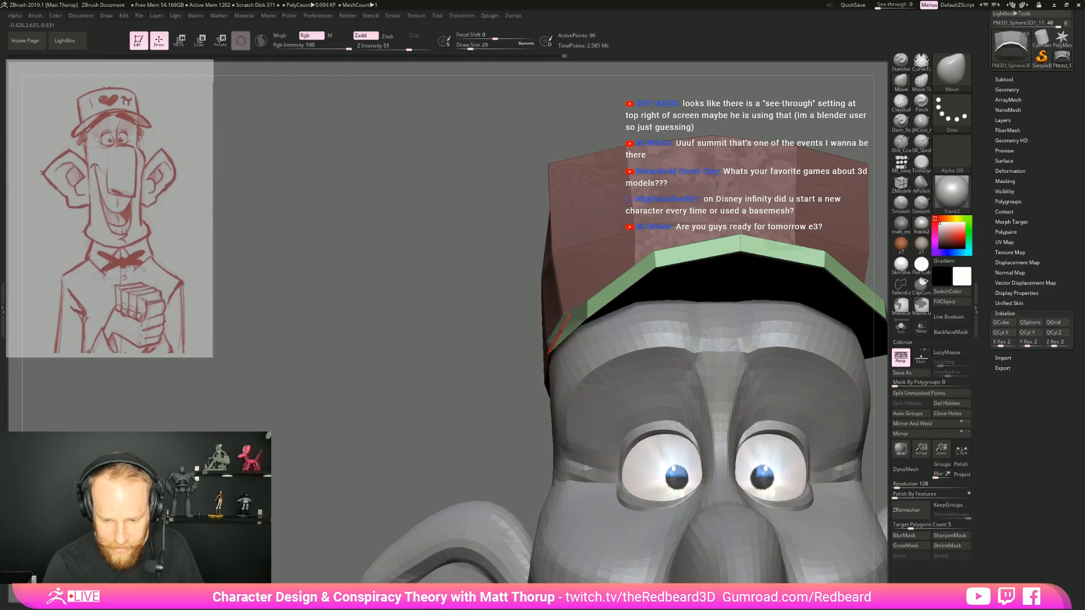
Thicken the brim's front edge by moving its upper points up and lower points down with the Move brush at draw size 41
{"action": "key", "text": "bracketright"}
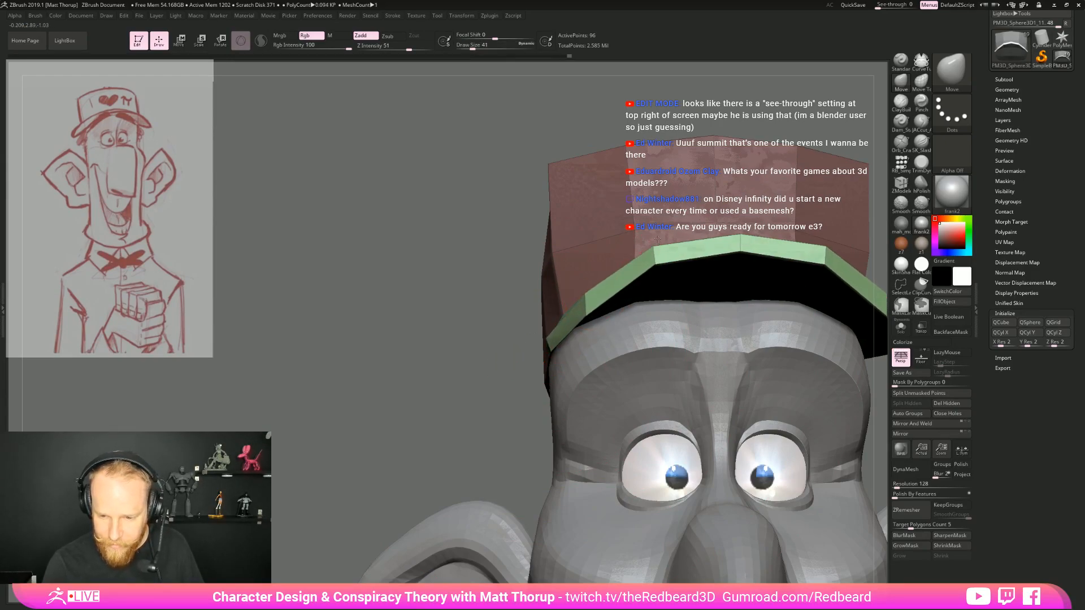
{"action": "left_click_drag", "start_coordinate": [656, 245], "coordinate": [655, 241]}
{"action": "left_click_drag", "start_coordinate": [740, 235], "coordinate": [741, 226]}
{"action": "left_click_drag", "start_coordinate": [658, 262], "coordinate": [656, 270]}
{"action": "left_click_drag", "start_coordinate": [739, 247], "coordinate": [739, 256]}
{"action": "key", "text": "bracketleft"}
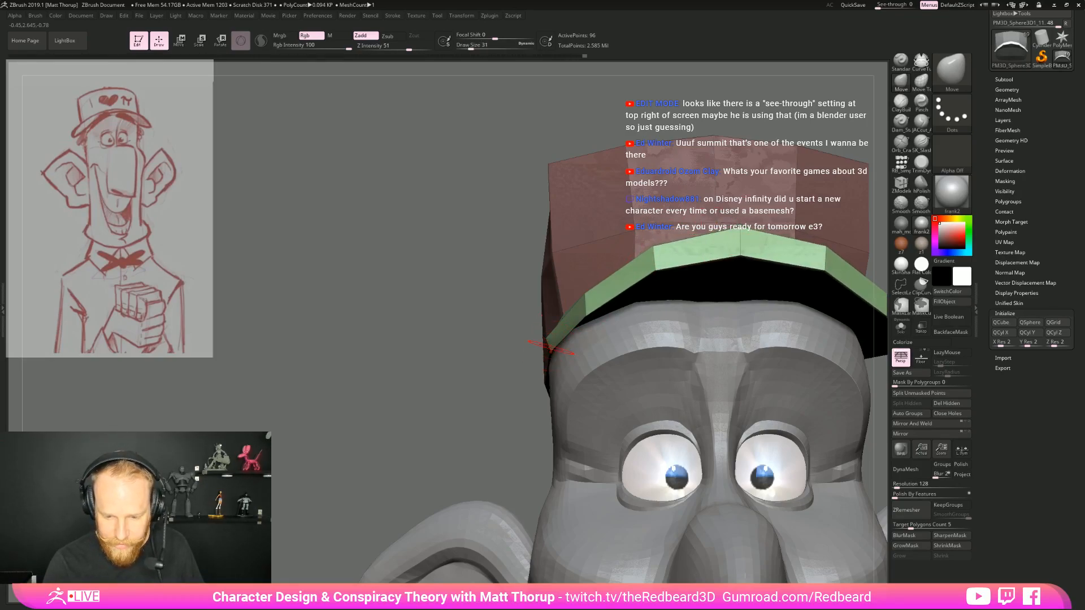
Adjust the brim's outer corners from the front with the Move brush at draw size 351
{"action": "mouse_move", "coordinate": [484, 385]}
{"action": "left_mouse_down"}
{"action": "mouse_move", "coordinate": [559, 370]}
{"action": "mouse_move", "coordinate": [701, 381]}
{"action": "mouse_move", "coordinate": [626, 377]}
{"action": "left_mouse_up"}
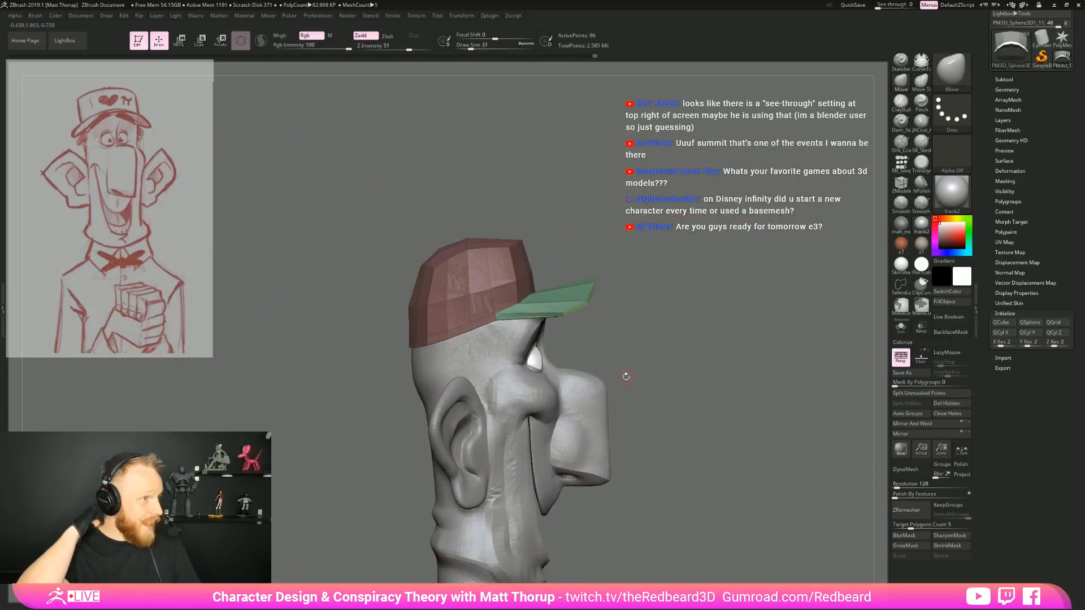
{"action": "key", "text": "s"}
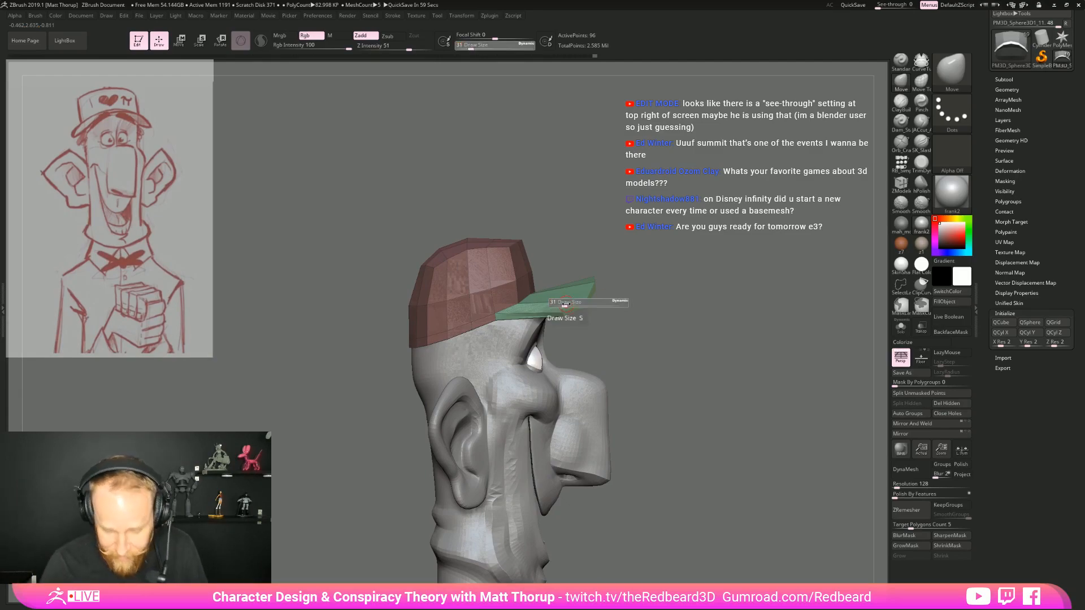
{"action": "left_click_drag", "start_coordinate": [586, 305], "coordinate": [646, 296]}
{"action": "left_click_drag", "start_coordinate": [751, 299], "coordinate": [804, 283], "text": "shift"}
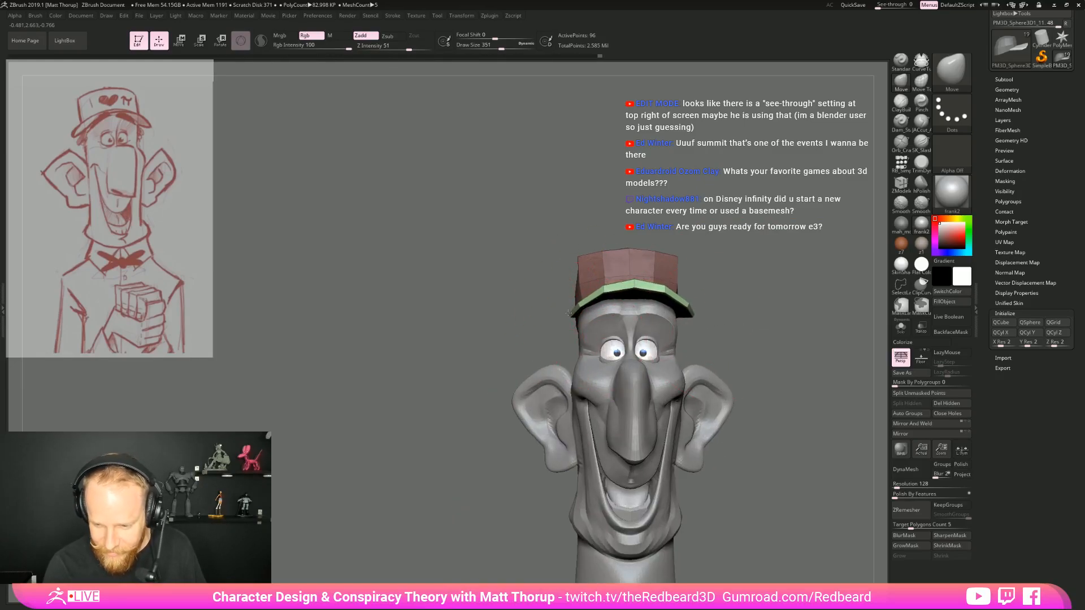
{"action": "left_click_drag", "start_coordinate": [696, 311], "coordinate": [738, 383]}
Refine the brim's curve around the brow from several angles with the Move brush at draw size 239
{"action": "key", "text": "s"}
{"action": "left_click_drag", "start_coordinate": [661, 403], "coordinate": [658, 410]}
{"action": "mouse_move", "coordinate": [740, 379]}
{"action": "left_mouse_down"}
{"action": "mouse_move", "coordinate": [779, 370]}
{"action": "mouse_move", "coordinate": [763, 271]}
{"action": "mouse_move", "coordinate": [695, 283]}
{"action": "mouse_move", "coordinate": [651, 271]}
{"action": "left_mouse_up"}
{"action": "left_click_drag", "start_coordinate": [749, 337], "coordinate": [720, 373], "text": "alt"}
{"action": "mouse_move", "coordinate": [633, 362]}
{"action": "left_mouse_down"}
{"action": "mouse_move", "coordinate": [594, 316]}
{"action": "mouse_move", "coordinate": [581, 328]}
{"action": "left_mouse_up"}
{"action": "left_click_drag", "start_coordinate": [563, 335], "coordinate": [673, 376]}
{"action": "left_click_drag", "start_coordinate": [748, 391], "coordinate": [729, 317], "text": "shift"}
{"action": "left_click_drag", "start_coordinate": [599, 361], "coordinate": [644, 393]}
Turn off the polyframe and check the head's silhouette with the Flat Color material, toggling the smooth subdivision preview
{"action": "key", "text": "d"}
{"action": "key", "text": "shift+f"}
{"action": "left_click", "coordinate": [921, 265]}
{"action": "left_click_drag", "start_coordinate": [742, 375], "coordinate": [727, 436], "text": "alt"}
{"action": "key", "text": "shift+d"}
{"action": "left_click_drag", "start_coordinate": [809, 366], "coordinate": [844, 335]}
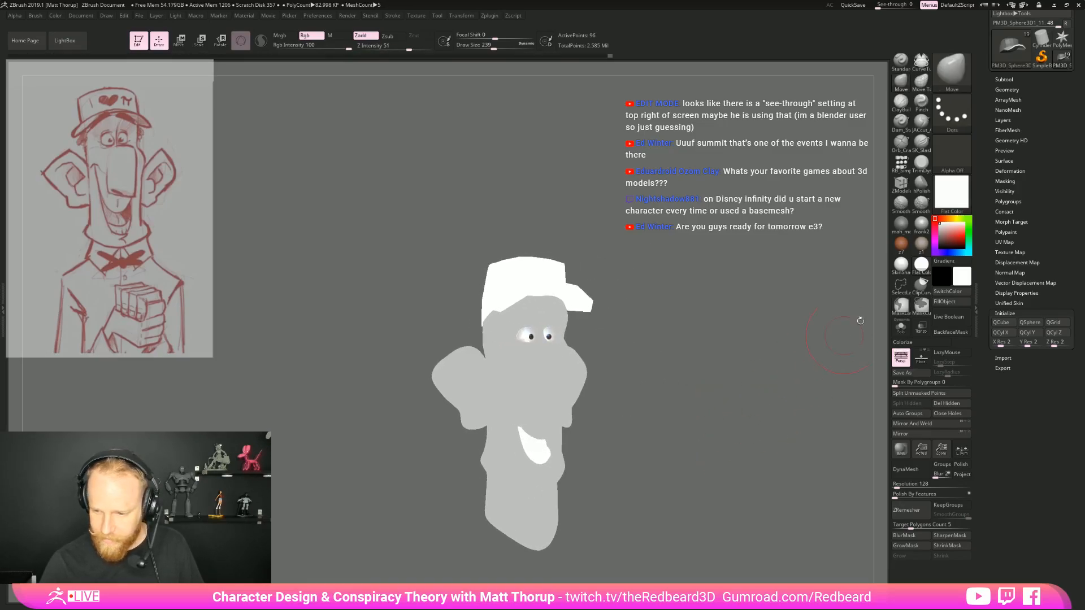
Apply the shaded frank2 material to the model again and examine the head and cap in profile
{"action": "left_click", "coordinate": [903, 247]}
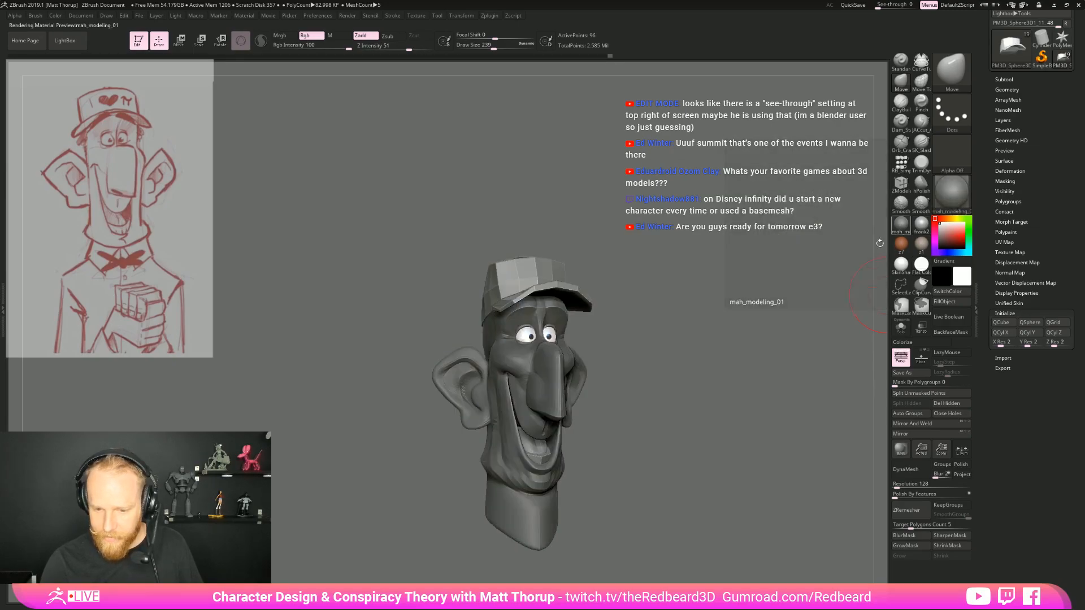
{"action": "left_click", "coordinate": [922, 225]}
{"action": "left_click_drag", "start_coordinate": [727, 362], "coordinate": [729, 398], "text": "alt"}
{"action": "left_click_drag", "start_coordinate": [730, 398], "coordinate": [516, 485]}
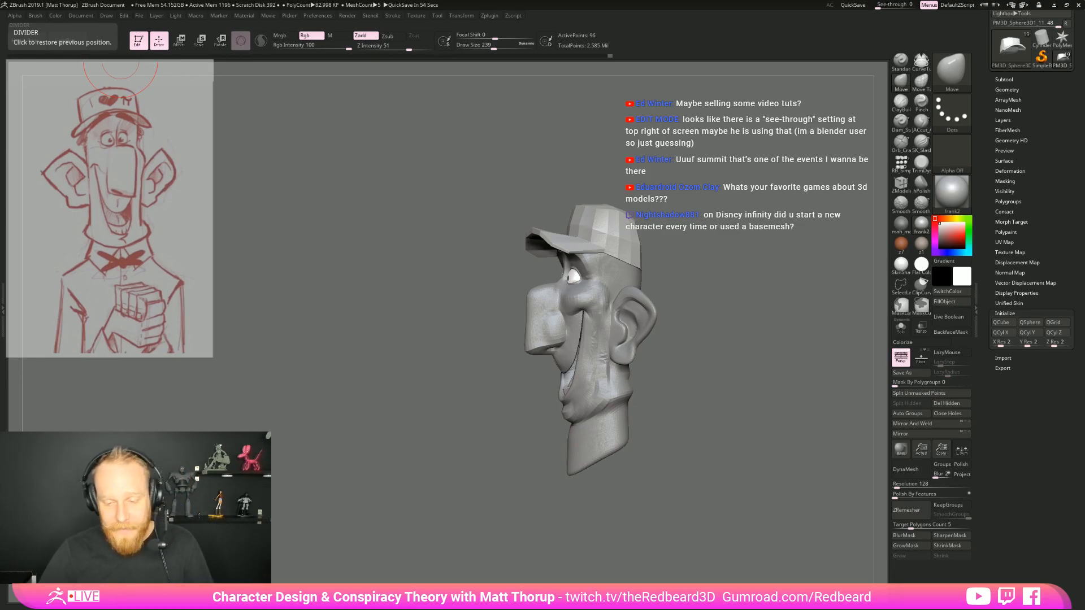
Adjust the brim's side corners from the front with the Move brush at draw size 239
{"action": "mouse_move", "coordinate": [712, 390]}
{"action": "left_mouse_down", "text": "shift"}
{"action": "mouse_move", "coordinate": [735, 398]}
{"action": "mouse_move", "coordinate": [712, 386]}
{"action": "left_mouse_up", "text": "shift"}
{"action": "left_click_drag", "start_coordinate": [613, 288], "coordinate": [664, 332], "text": "alt"}
{"action": "left_click_drag", "start_coordinate": [485, 293], "coordinate": [484, 300]}
{"action": "left_click_drag", "start_coordinate": [637, 297], "coordinate": [652, 296]}
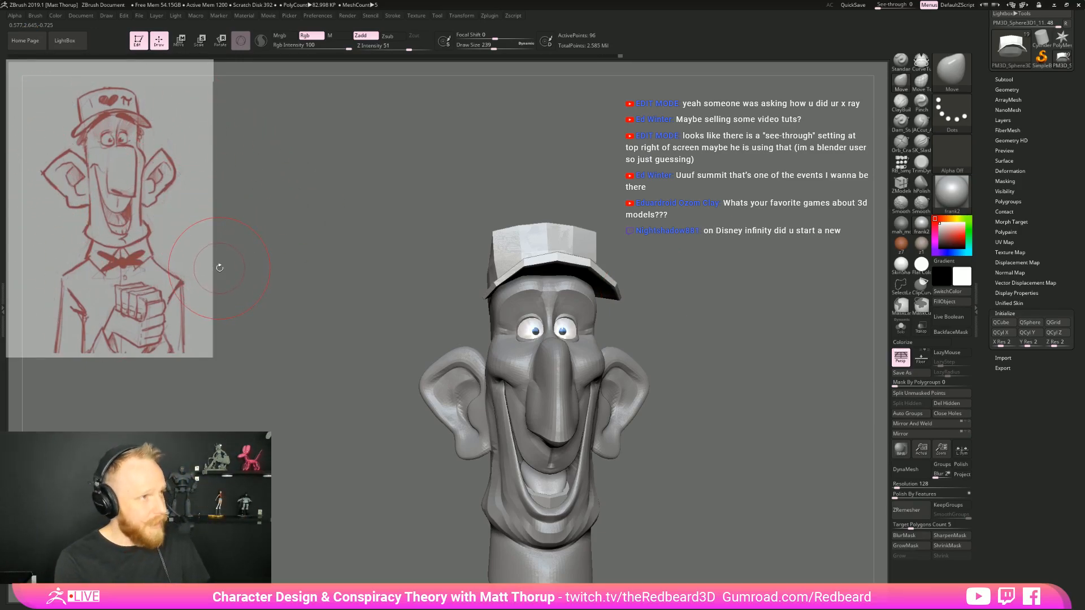
Select the pieguy texture and bring up the Spotlight controls for the reference sketch
{"action": "key", "text": "z"}
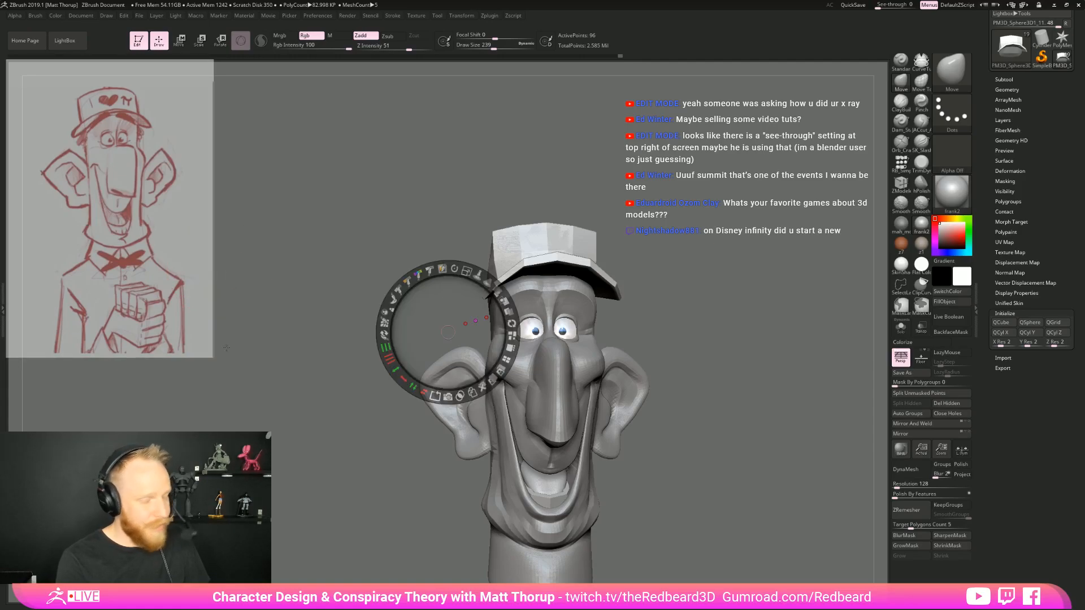
{"action": "key", "text": "z"}
{"action": "left_click", "coordinate": [415, 15]}
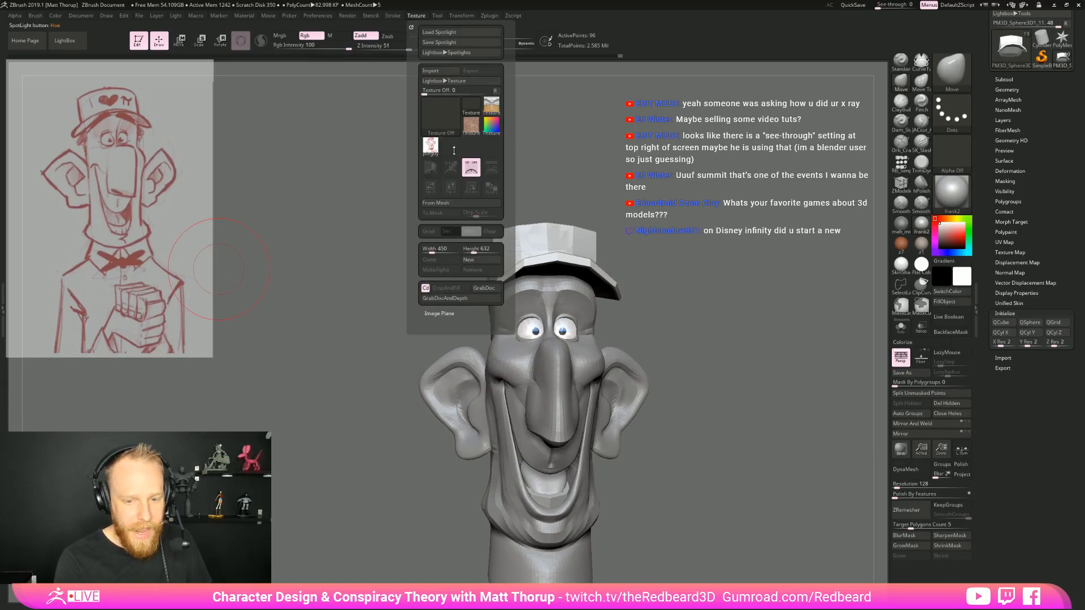
{"action": "mouse_move", "coordinate": [431, 153]}
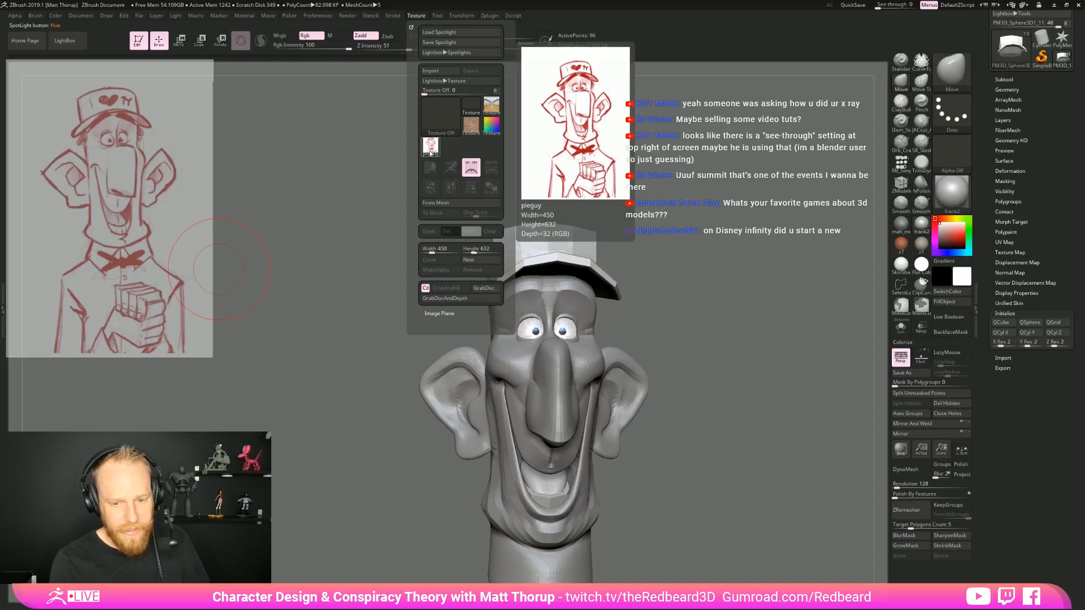
{"action": "left_click", "coordinate": [431, 148]}
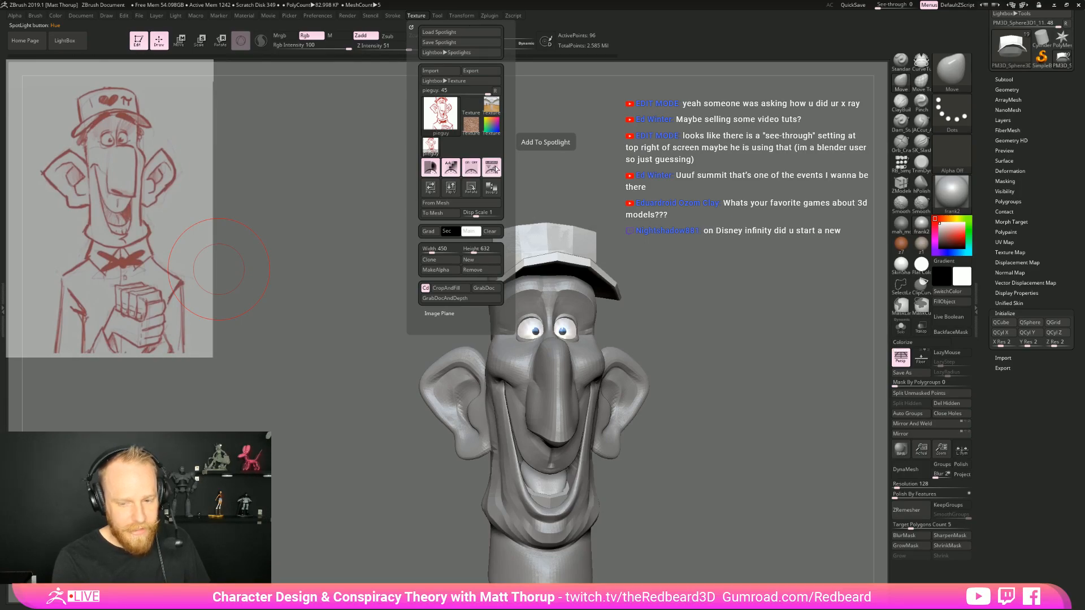
{"action": "left_click", "coordinate": [492, 169]}
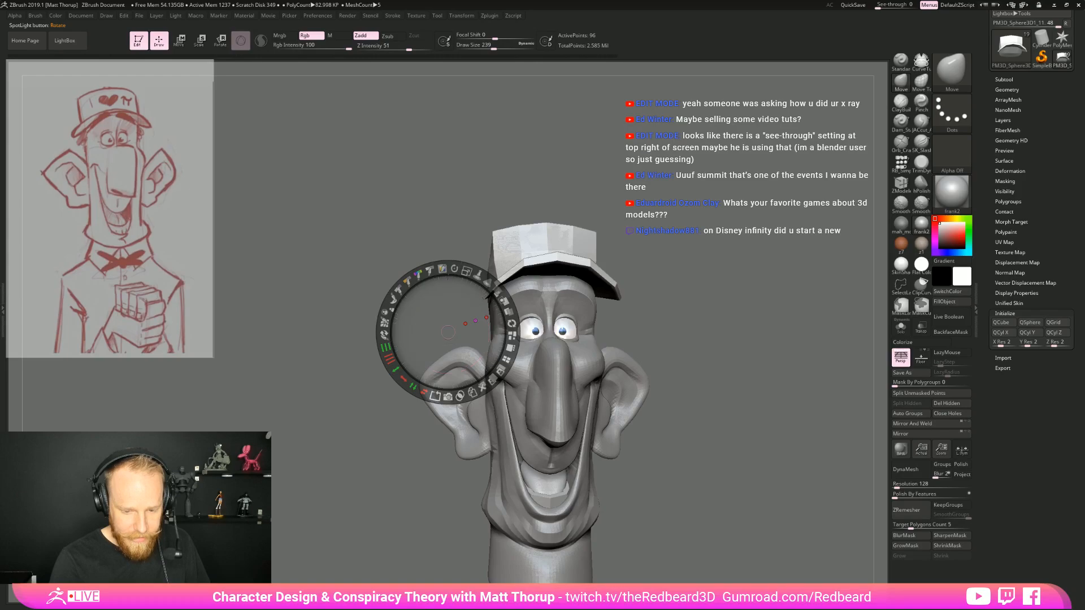
Undo the trial scaling in Spotlight, lower the reference sketch's opacity, and return to sculpting
{"action": "left_click_drag", "start_coordinate": [467, 273], "coordinate": [464, 271]}
{"action": "key", "text": "ctrl+z"}
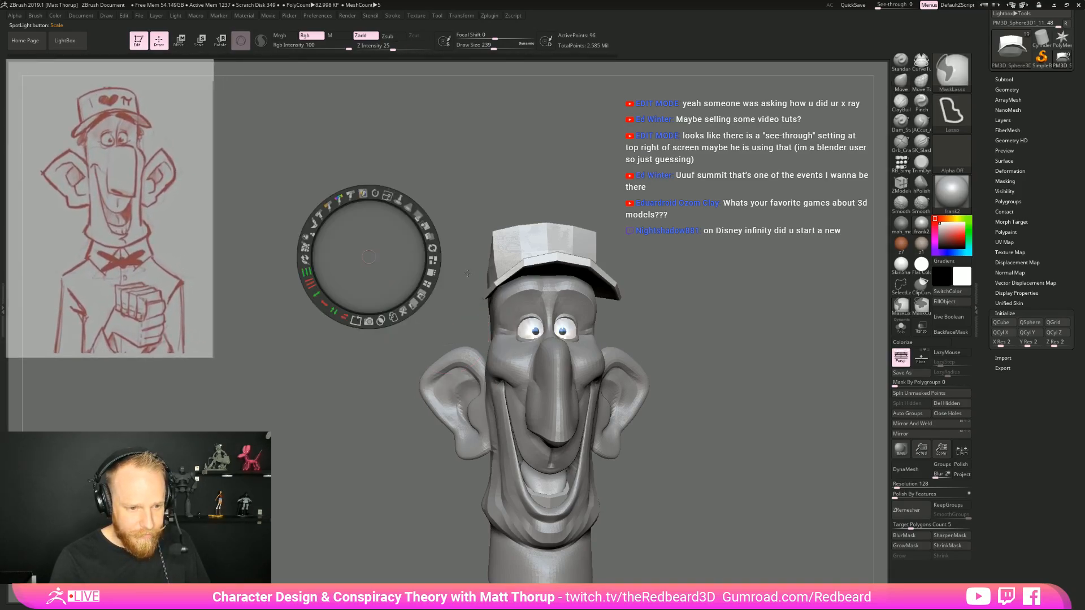
{"action": "left_click_drag", "start_coordinate": [423, 218], "coordinate": [411, 192]}
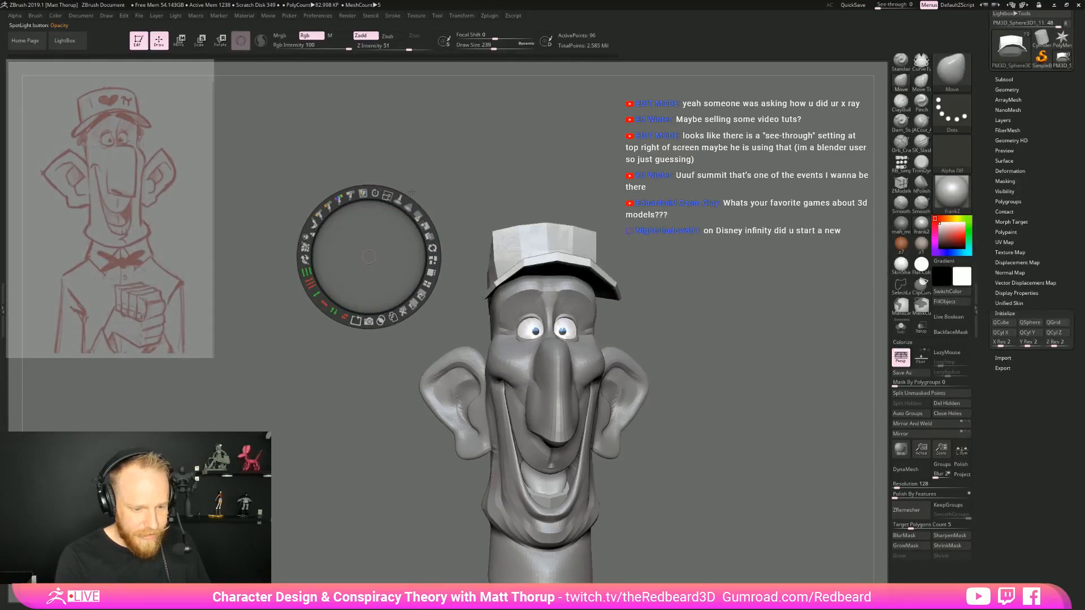
{"action": "left_click", "coordinate": [702, 442]}
{"action": "key", "text": "z"}
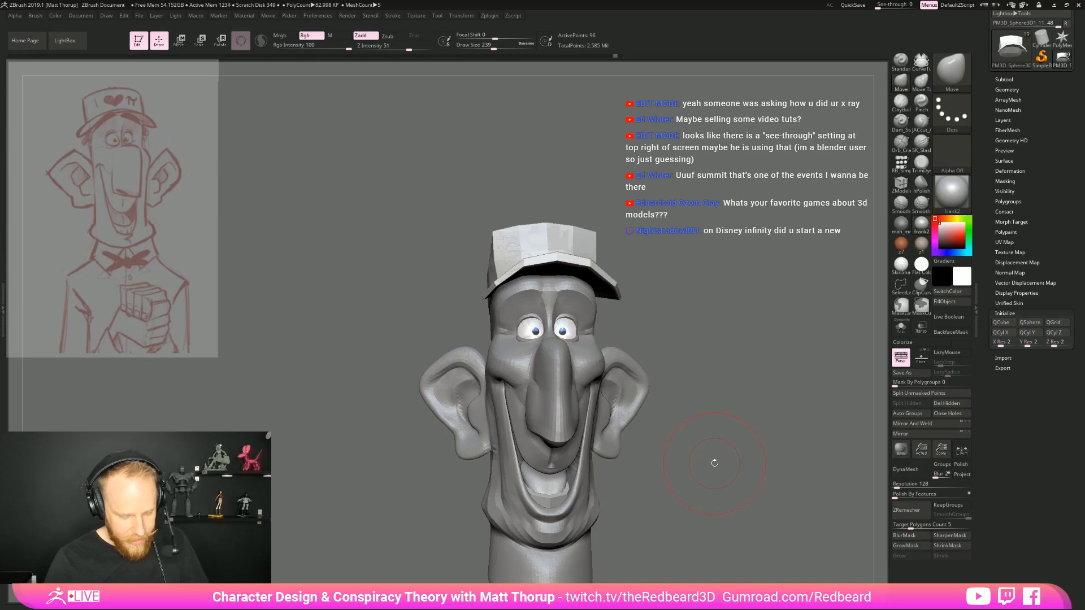
Step through the earlier camera views to compare the head and cap overlaid on the reference sketch
{"action": "key", "text": "ctrl+shift+z"}
{"action": "key", "text": "ctrl+shift+z"}
{"action": "key", "text": "ctrl+shift+z"}
{"action": "key", "text": "ctrl+shift+z"}
{"action": "key", "text": "ctrl+shift+z"}
{"action": "key", "text": "ctrl+shift+z"}
{"action": "key", "text": "ctrl+shift+z"}
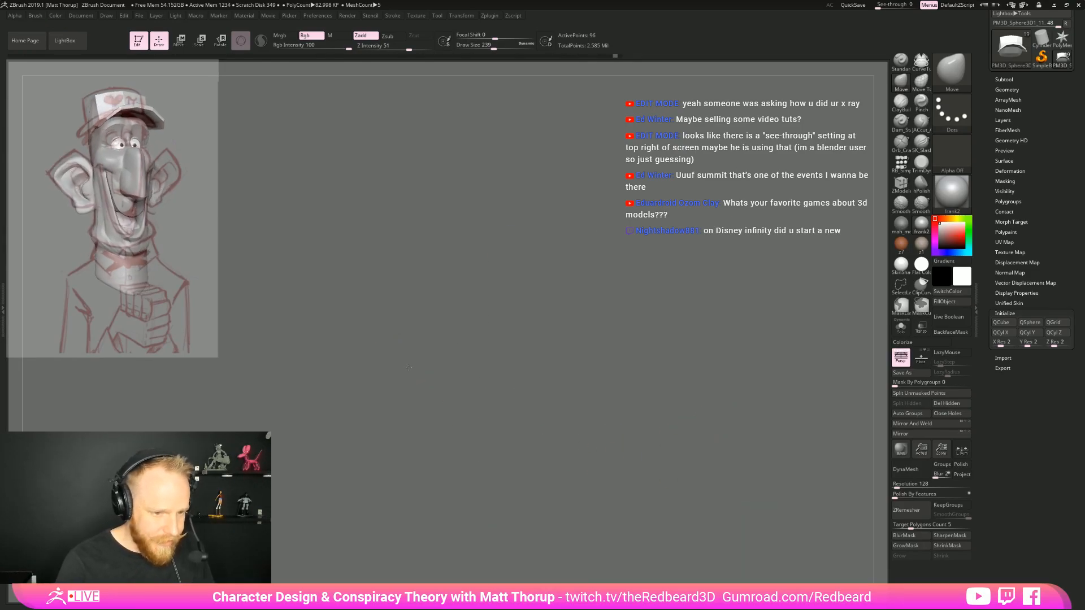
{"action": "key", "text": "ctrl+shift+z"}
{"action": "key", "text": "ctrl+shift+z"}
{"action": "key", "text": "ctrl+shift+z"}
{"action": "key", "text": "ctrl+shift+z"}
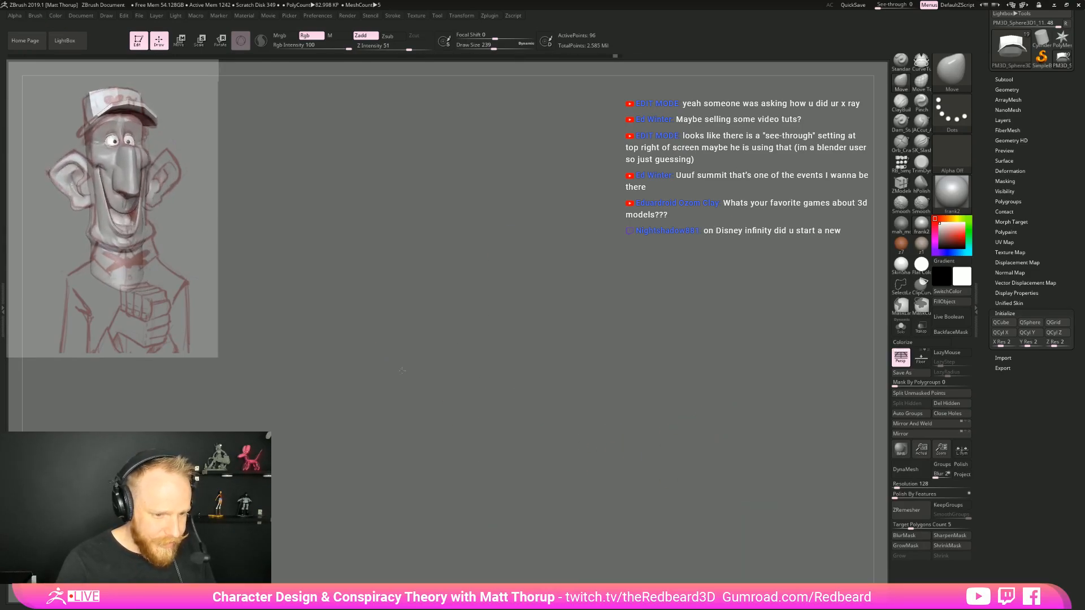
{"action": "key", "text": "ctrl+shift+z"}
{"action": "key", "text": "ctrl+shift+z"}
{"action": "key", "text": "ctrl+shift+z"}
{"action": "key", "text": "ctrl+shift+z"}
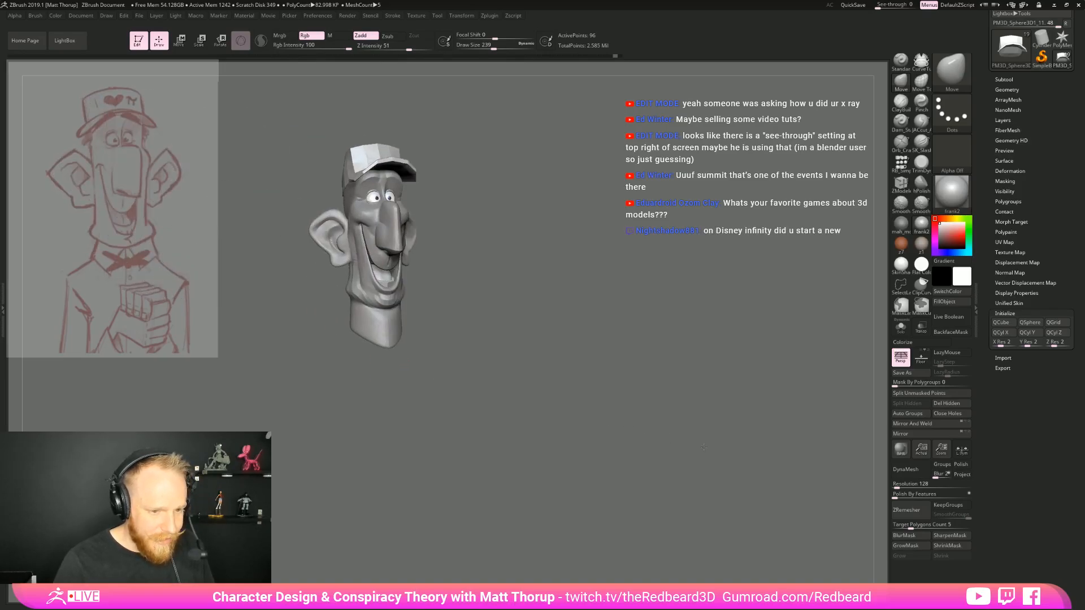
Step through the camera views to examine the head and cap from the front, three-quarter and side
{"action": "key", "text": "ctrl+shift+z"}
{"action": "key", "text": "ctrl+shift+z"}
{"action": "key", "text": "ctrl+shift+z"}
{"action": "key", "text": "ctrl+shift+z"}
{"action": "key", "text": "ctrl+shift+z"}
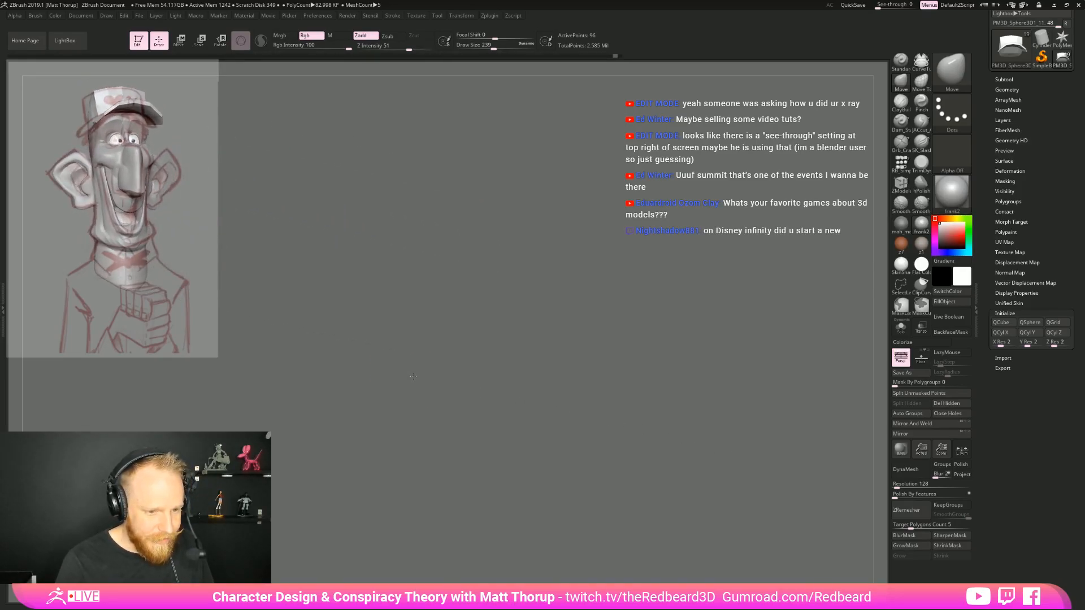
{"action": "key", "text": "ctrl+shift+z"}
{"action": "key", "text": "ctrl+shift+z"}
{"action": "key", "text": "ctrl+shift+z"}
{"action": "key", "text": "ctrl+shift+z"}
{"action": "key", "text": "ctrl+shift+z"}
{"action": "key", "text": "ctrl+shift+z"}
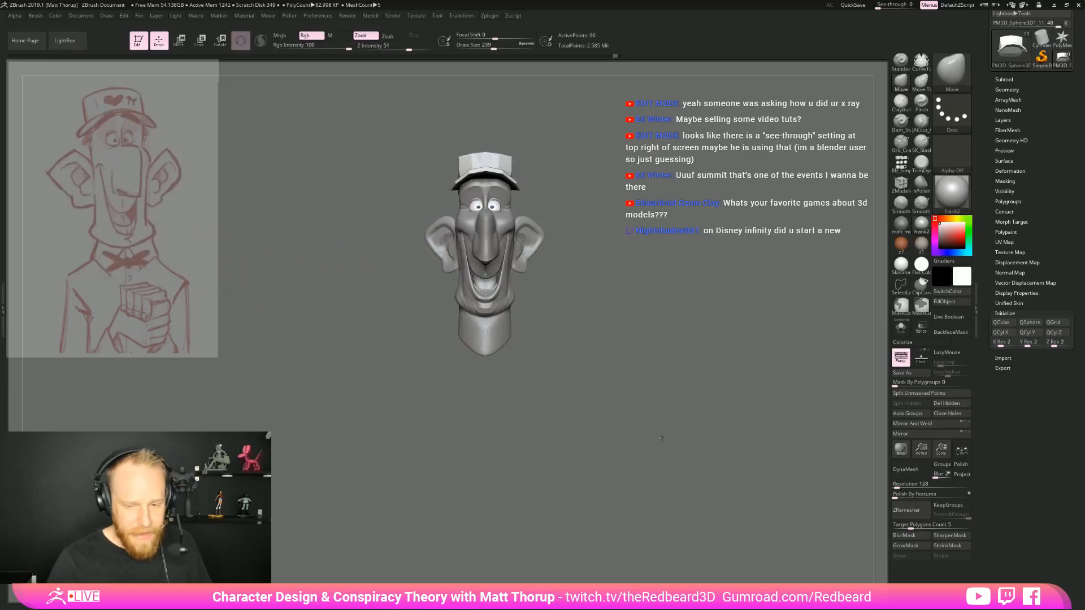
{"action": "key", "text": "ctrl+shift+z"}
{"action": "key", "text": "ctrl+shift+z"}
{"action": "key", "text": "ctrl+shift+z"}
{"action": "key", "text": "ctrl+shift+z"}
{"action": "key", "text": "ctrl+shift+z"}
{"action": "key", "text": "ctrl+shift+z"}
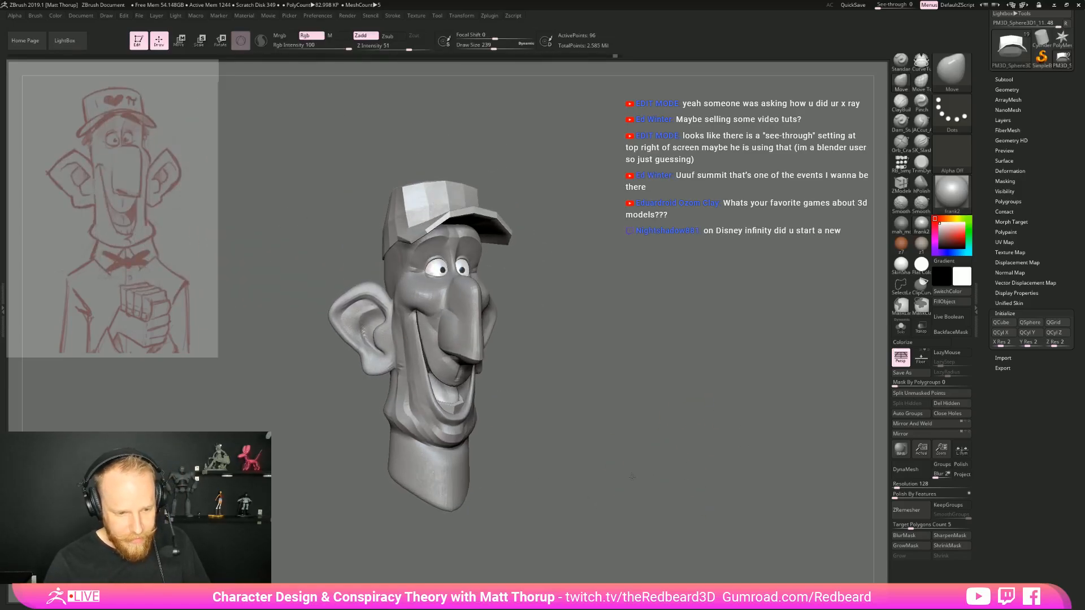
{"action": "key", "text": "ctrl+shift+z"}
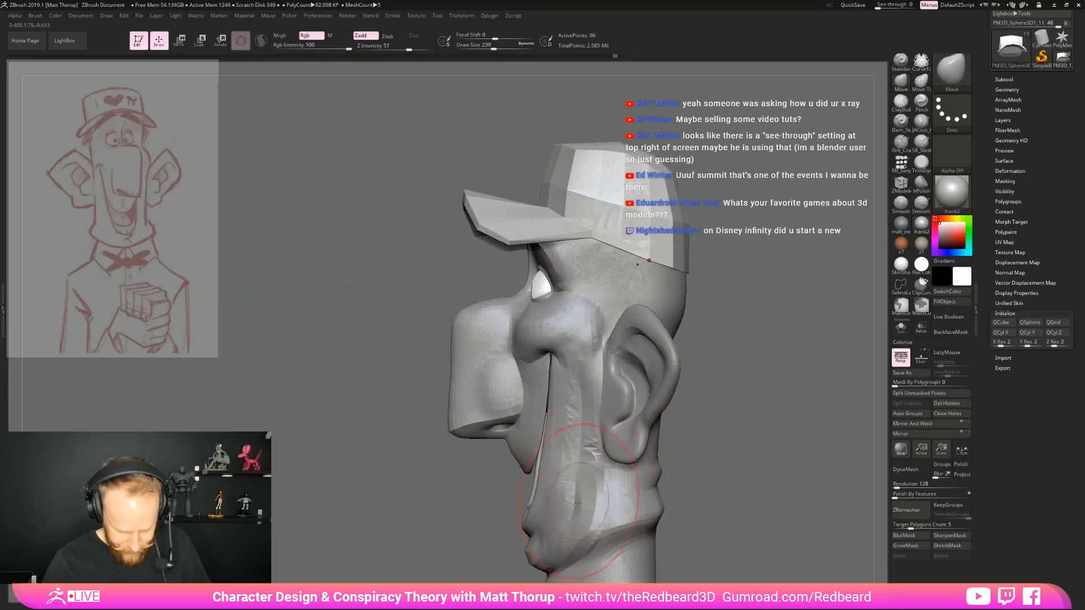
Select the head subtool and nudge the mouth and cheek area in profile with the Move brush
{"action": "left_click", "coordinate": [532, 517], "text": "alt"}
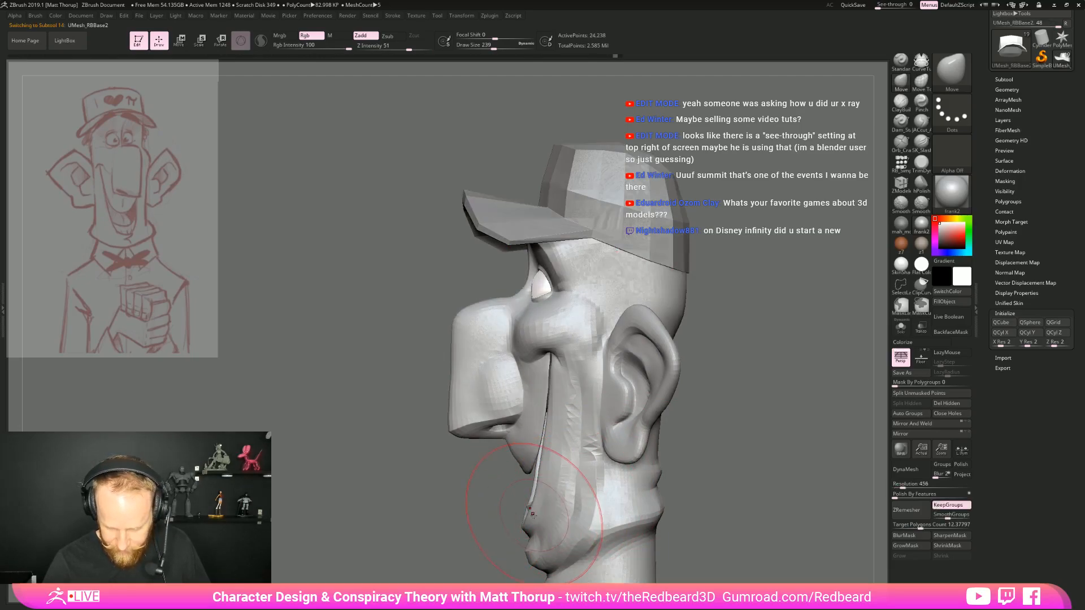
{"action": "key", "text": "s"}
{"action": "left_click_drag", "start_coordinate": [533, 517], "coordinate": [534, 516]}
{"action": "key", "text": "s"}
{"action": "left_click_drag", "start_coordinate": [550, 478], "coordinate": [544, 469]}
Adjust the edge of the smile along the cheek with the Move Topological brush at draw size 154, working from the side and front
{"action": "key", "text": "b"}
{"action": "key", "text": "m"}
{"action": "key", "text": "t"}
{"action": "key", "text": "s"}
{"action": "left_click_drag", "start_coordinate": [548, 469], "coordinate": [545, 468]}
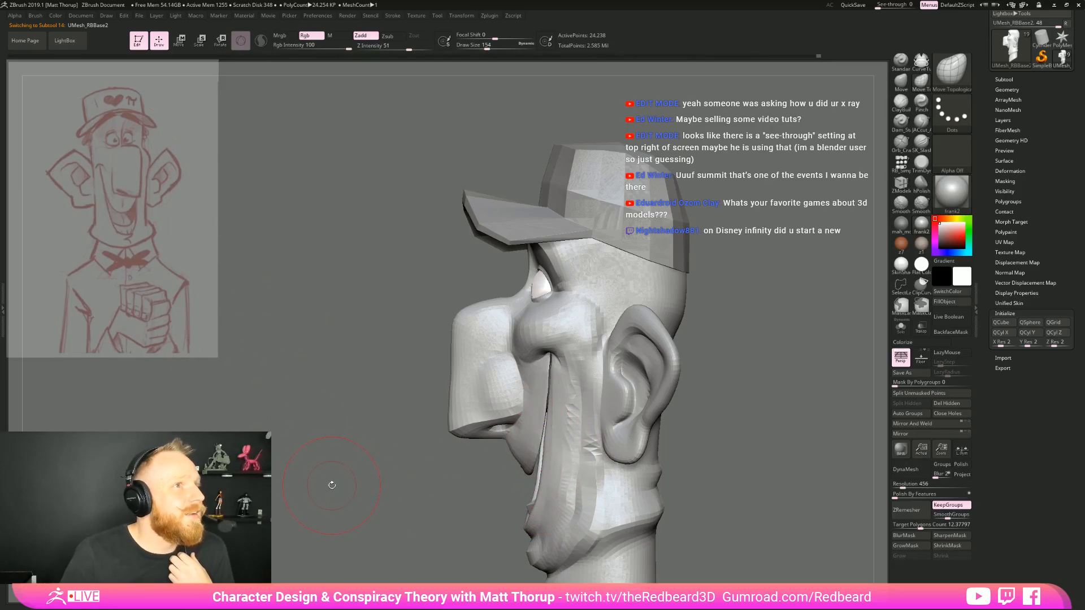
{"action": "left_click_drag", "start_coordinate": [332, 485], "coordinate": [702, 436]}
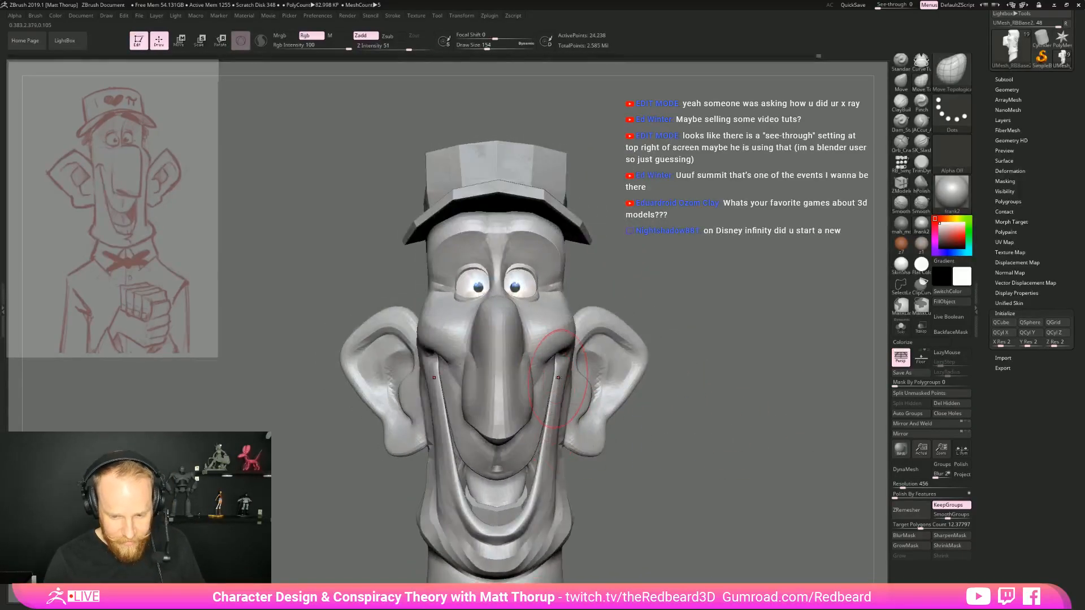
{"action": "left_click_drag", "start_coordinate": [558, 372], "coordinate": [562, 371]}
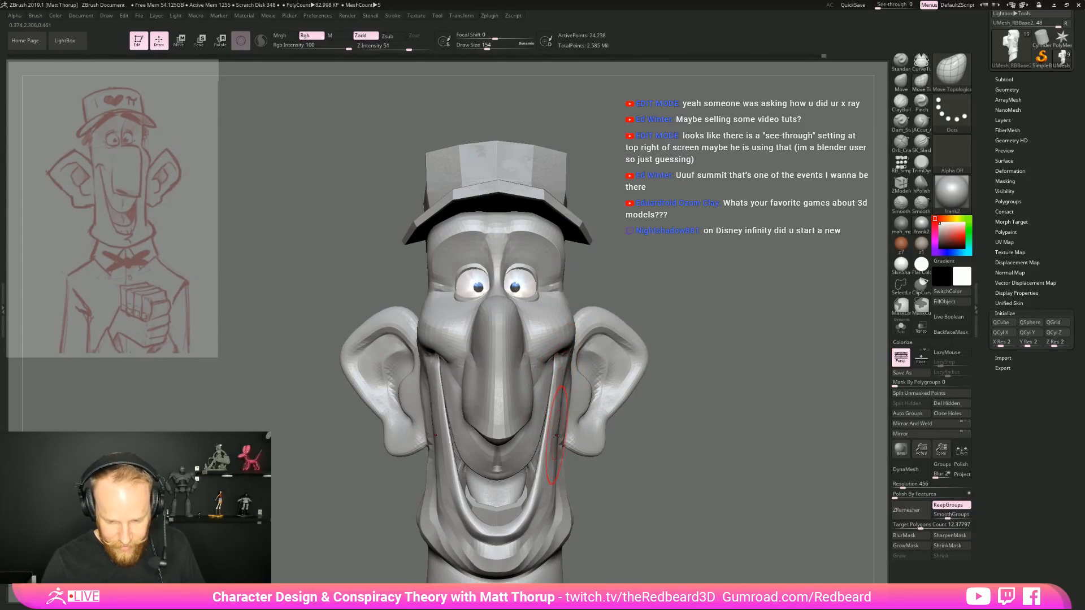
Reshape the lower cheeks beside the smile with the Move brush at draw size 136
{"action": "key", "text": "b"}
{"action": "key", "text": "m"}
{"action": "key", "text": "v"}
{"action": "key", "text": "bracketright"}
{"action": "left_click_drag", "start_coordinate": [556, 428], "coordinate": [566, 451]}
{"action": "mouse_move", "coordinate": [594, 496]}
{"action": "left_mouse_down"}
{"action": "mouse_move", "coordinate": [566, 471]}
{"action": "mouse_move", "coordinate": [549, 482]}
{"action": "left_mouse_up"}
{"action": "key", "text": "s"}
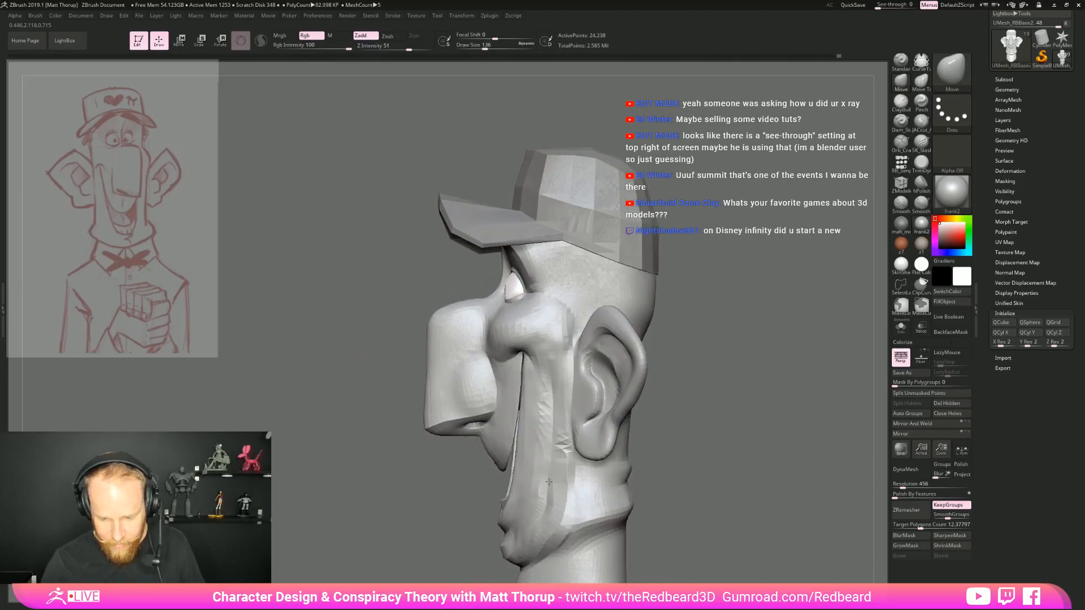
Refine the side of the head around the ear with the Move brush, reducing the draw size to 90
{"action": "left_click_drag", "start_coordinate": [744, 454], "coordinate": [765, 452]}
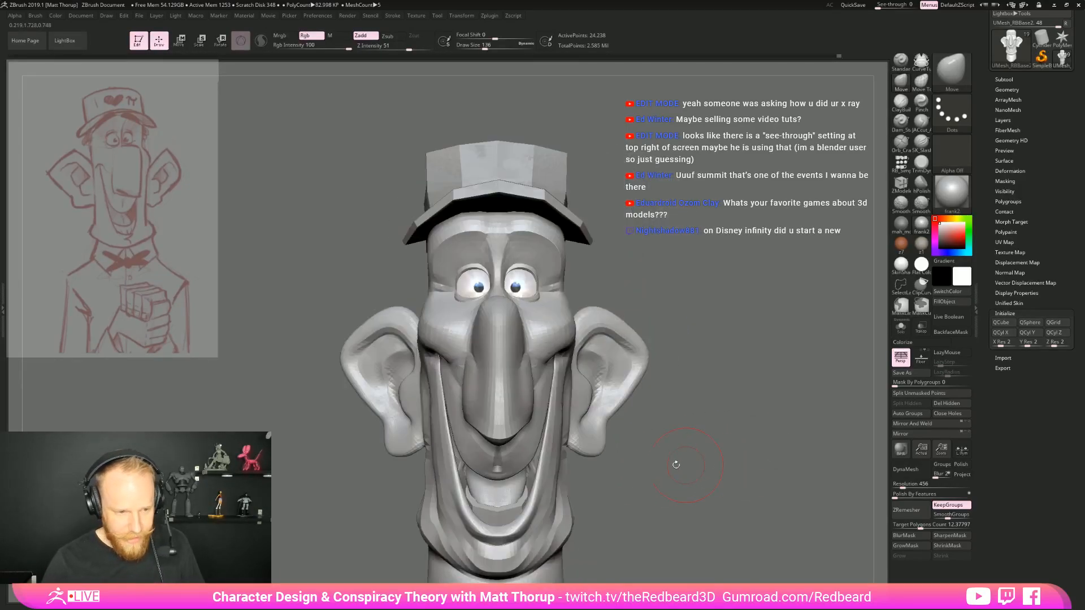
{"action": "left_click_drag", "start_coordinate": [683, 464], "coordinate": [760, 449], "text": "alt"}
{"action": "left_click_drag", "start_coordinate": [376, 318], "coordinate": [418, 308]}
{"action": "key", "text": "s"}
{"action": "mouse_move", "coordinate": [494, 287]}
{"action": "left_mouse_down"}
{"action": "mouse_move", "coordinate": [480, 278]}
{"action": "mouse_move", "coordinate": [441, 301]}
{"action": "left_mouse_up"}
{"action": "key", "text": "bracketleft"}
{"action": "left_click_drag", "start_coordinate": [395, 400], "coordinate": [676, 352]}
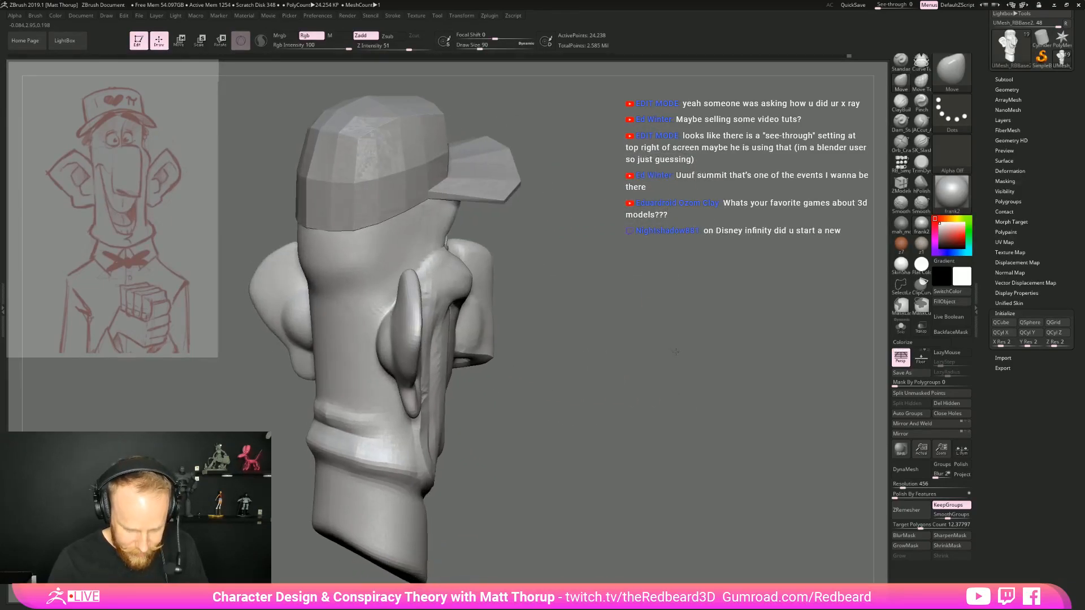
Thicken the back of the ears with the Inflat brush at draw size 149 and Z intensity 10
{"action": "key", "text": "b"}
{"action": "key", "text": "i"}
{"action": "key", "text": "n"}
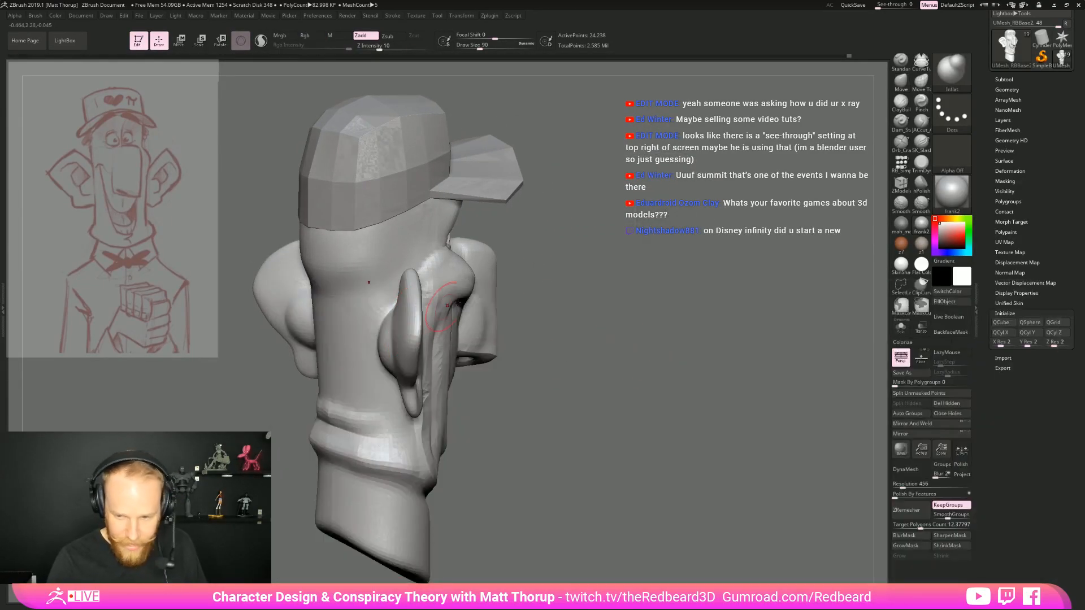
{"action": "key", "text": "s"}
{"action": "left_click_drag", "start_coordinate": [408, 317], "coordinate": [394, 317]}
{"action": "left_click_drag", "start_coordinate": [584, 377], "coordinate": [663, 323]}
{"action": "mouse_move", "coordinate": [407, 375]}
{"action": "left_mouse_down"}
{"action": "mouse_move", "coordinate": [399, 426]}
{"action": "mouse_move", "coordinate": [394, 392]}
{"action": "left_mouse_up"}
{"action": "left_click_drag", "start_coordinate": [486, 398], "coordinate": [404, 415]}
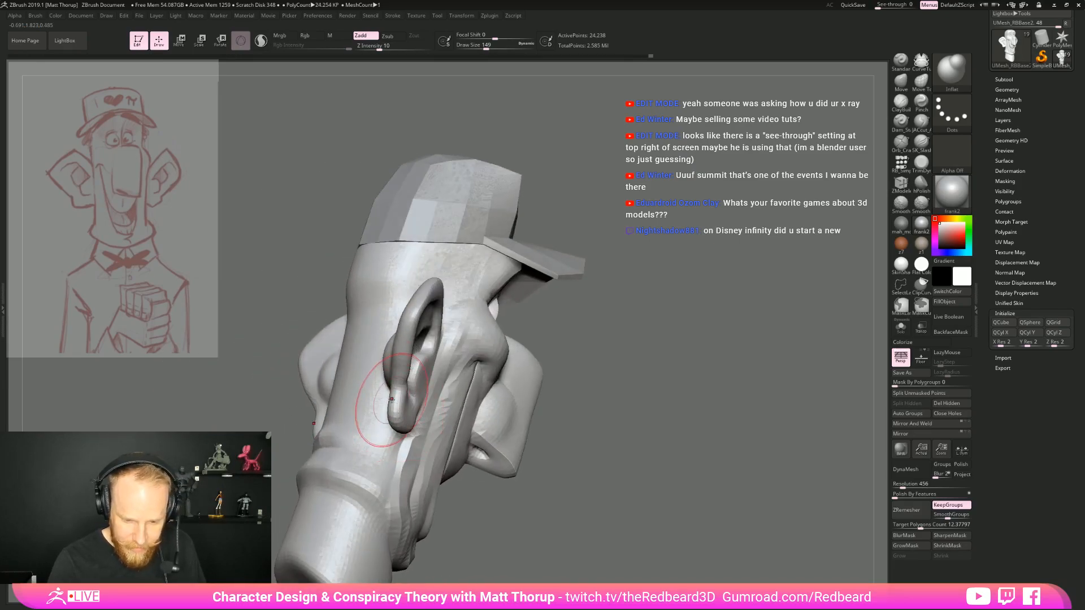
Continue inflating the ears from above and behind, bringing the draw size down to 120
{"action": "left_click_drag", "start_coordinate": [559, 300], "coordinate": [560, 404]}
{"action": "left_click_drag", "start_coordinate": [416, 334], "coordinate": [434, 271]}
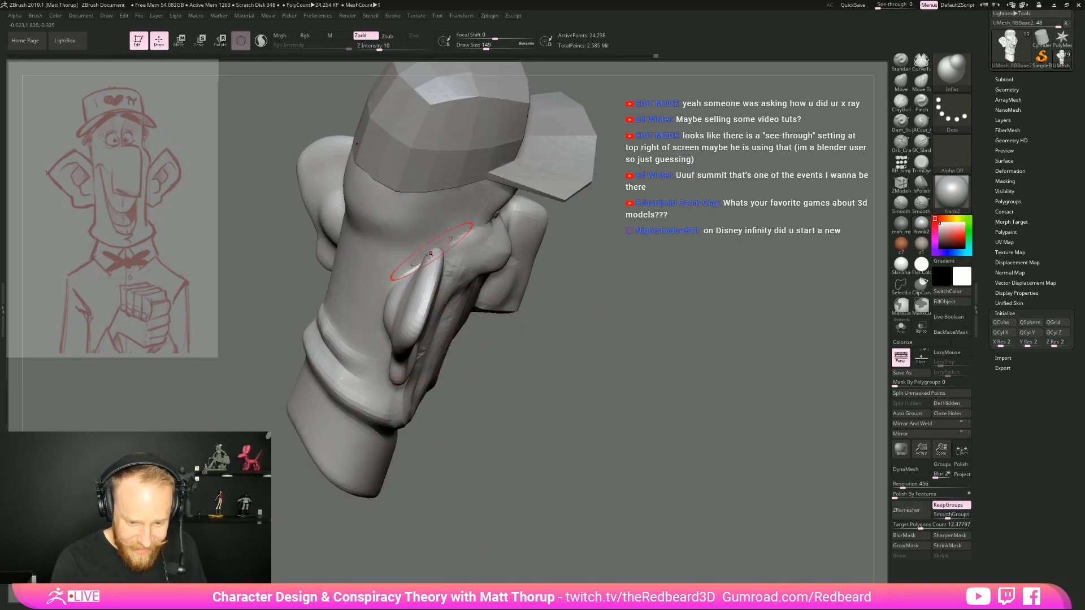
{"action": "left_click_drag", "start_coordinate": [549, 398], "coordinate": [412, 313]}
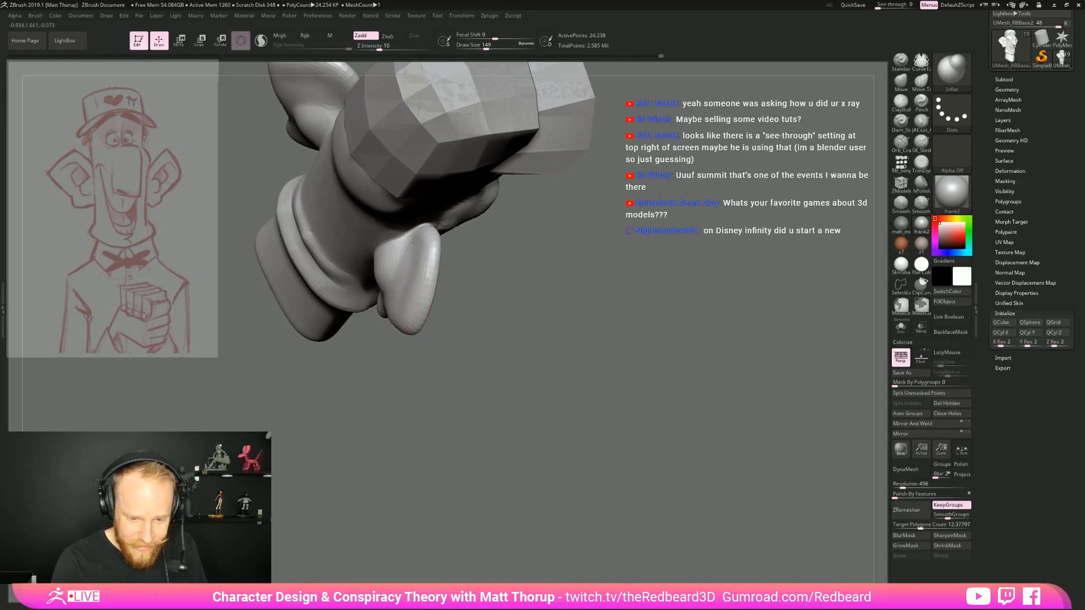
{"action": "mouse_move", "coordinate": [544, 331]}
{"action": "left_mouse_down", "text": "shift"}
{"action": "mouse_move", "coordinate": [477, 368]}
{"action": "mouse_move", "coordinate": [531, 378]}
{"action": "mouse_move", "coordinate": [652, 454]}
{"action": "mouse_move", "coordinate": [462, 454]}
{"action": "mouse_move", "coordinate": [537, 452]}
{"action": "mouse_move", "coordinate": [566, 475]}
{"action": "left_mouse_up", "text": "shift"}
{"action": "key", "text": "s"}
{"action": "left_click_drag", "start_coordinate": [509, 298], "coordinate": [501, 332]}
{"action": "left_click_drag", "start_coordinate": [555, 413], "coordinate": [573, 377]}
{"action": "mouse_move", "coordinate": [574, 377]}
{"action": "left_mouse_down", "text": "alt"}
{"action": "mouse_move", "coordinate": [551, 399]}
{"action": "mouse_move", "coordinate": [540, 368]}
{"action": "left_mouse_up", "text": "alt"}
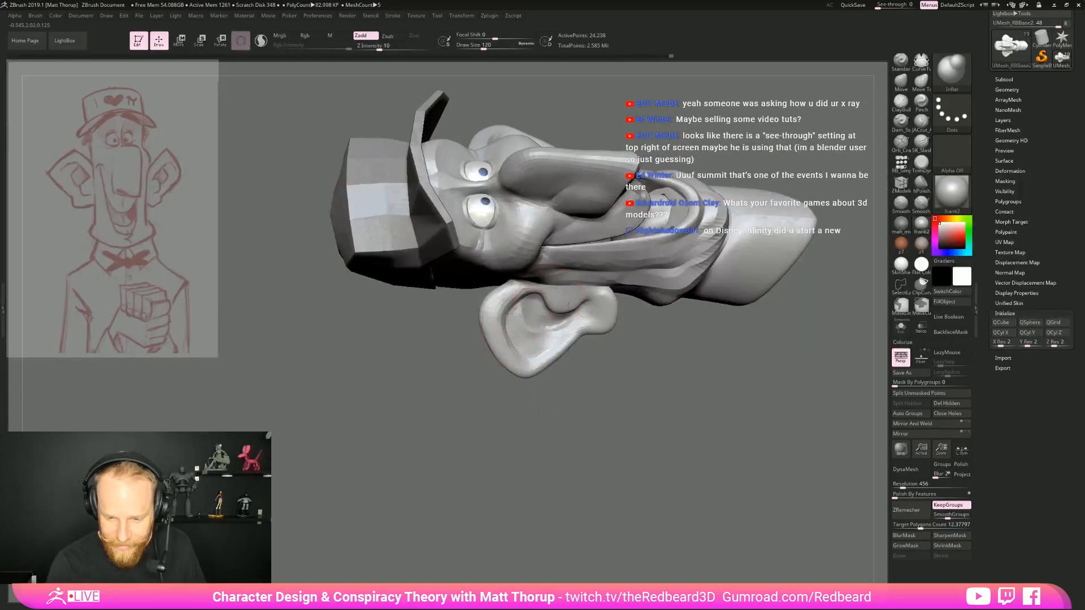
{"action": "mouse_move", "coordinate": [642, 388]}
{"action": "left_mouse_down", "text": "alt"}
{"action": "mouse_move", "coordinate": [610, 402]}
{"action": "mouse_move", "coordinate": [577, 349]}
{"action": "left_mouse_up", "text": "alt"}
{"action": "mouse_move", "coordinate": [571, 396]}
{"action": "left_mouse_down"}
{"action": "mouse_move", "coordinate": [585, 460]}
{"action": "mouse_move", "coordinate": [576, 510]}
{"action": "mouse_move", "coordinate": [535, 502]}
{"action": "mouse_move", "coordinate": [565, 492]}
{"action": "left_mouse_up"}
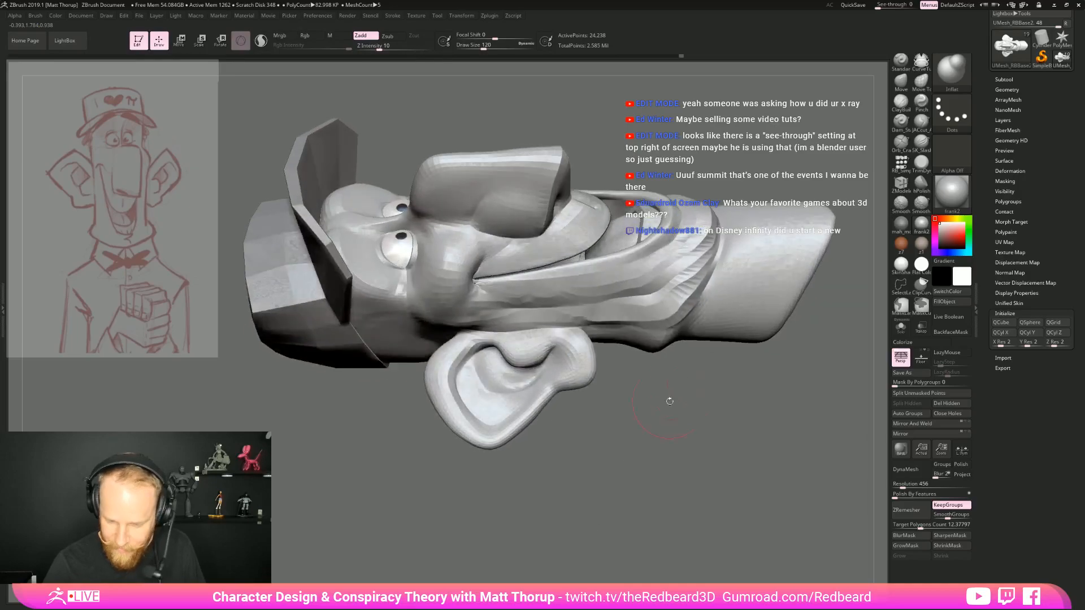
Carve the groove inside the ear's outer rim with a subtractive crease brush at draw size 51
{"action": "left_click", "coordinate": [922, 120]}
{"action": "key", "text": "s"}
{"action": "left_click_drag", "start_coordinate": [469, 360], "coordinate": [463, 360]}
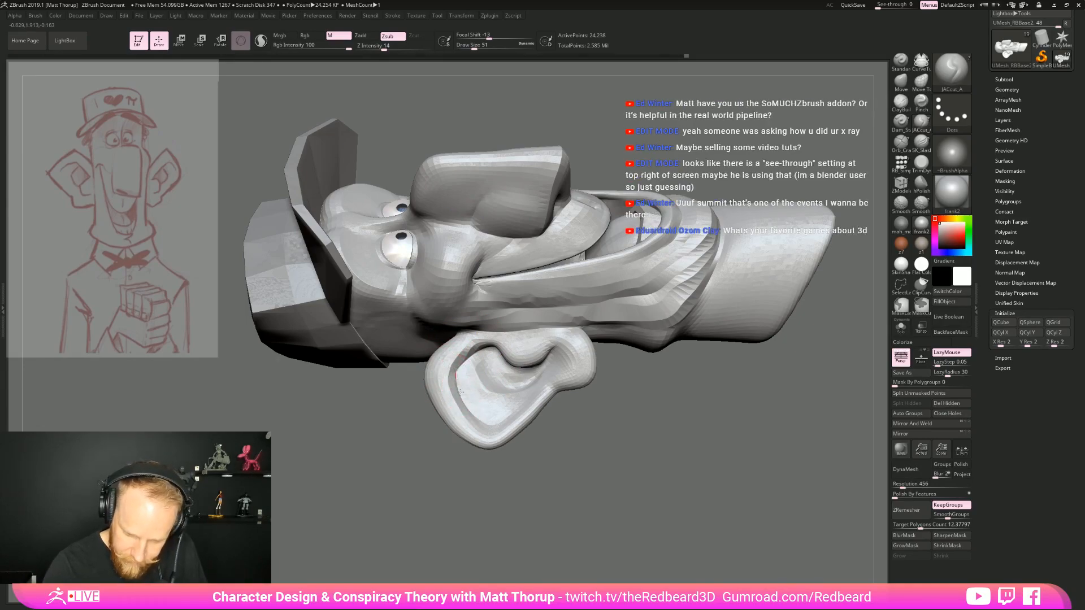
Carve the crease around the rounded bulge behind the ear and smooth the surface next to it
{"action": "mouse_move", "coordinate": [566, 434]}
{"action": "left_mouse_down"}
{"action": "mouse_move", "coordinate": [641, 485]}
{"action": "mouse_move", "coordinate": [646, 457]}
{"action": "left_mouse_up"}
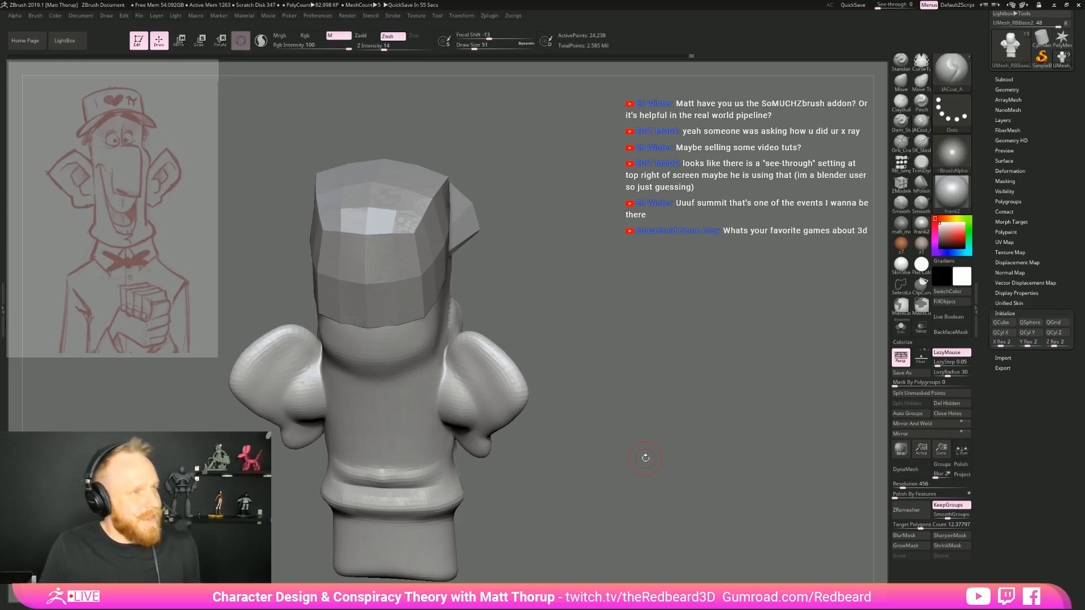
{"action": "mouse_move", "coordinate": [666, 347]}
{"action": "left_mouse_down"}
{"action": "mouse_move", "coordinate": [774, 344]}
{"action": "mouse_move", "coordinate": [658, 342]}
{"action": "mouse_move", "coordinate": [534, 396]}
{"action": "mouse_move", "coordinate": [497, 361]}
{"action": "mouse_move", "coordinate": [464, 301]}
{"action": "left_mouse_up"}
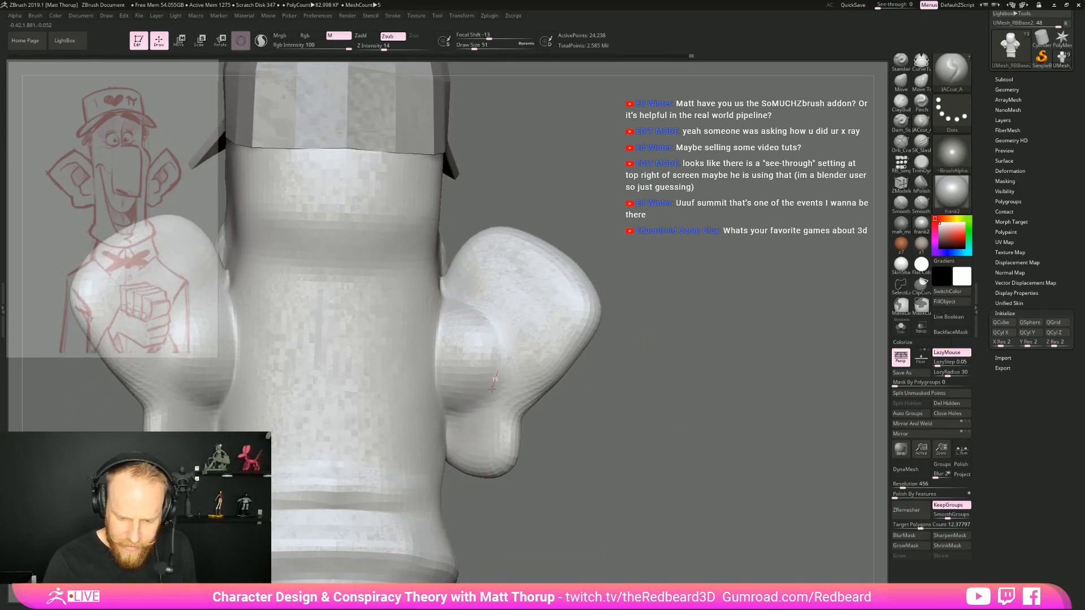
{"action": "left_click_drag", "start_coordinate": [481, 313], "coordinate": [449, 330]}
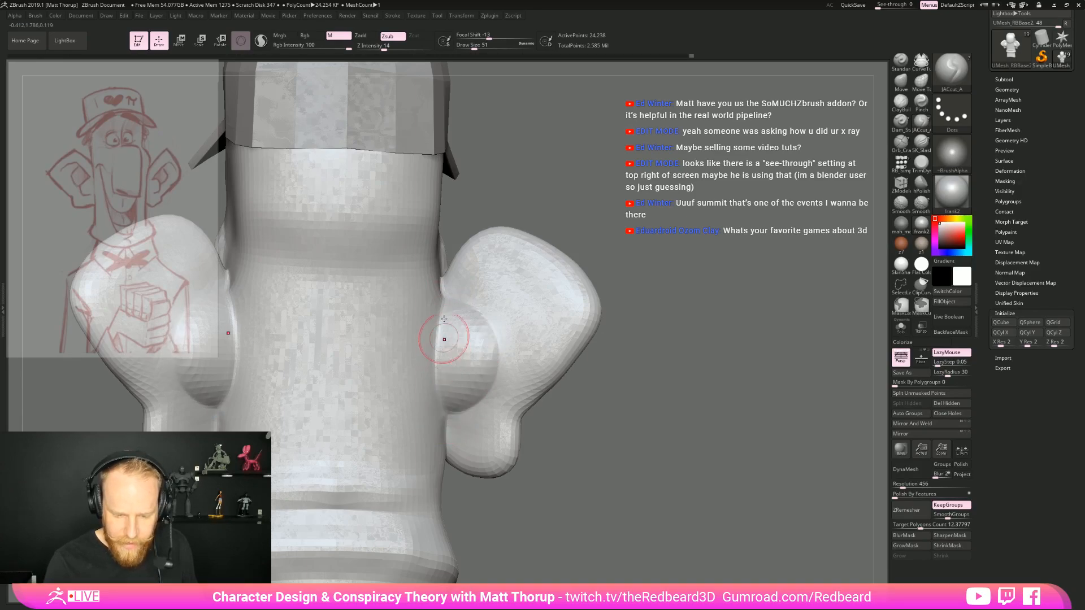
{"action": "left_click_drag", "start_coordinate": [554, 441], "coordinate": [565, 480], "text": "alt"}
{"action": "mouse_move", "coordinate": [566, 469]}
{"action": "left_mouse_down"}
{"action": "mouse_move", "coordinate": [522, 452]}
{"action": "mouse_move", "coordinate": [550, 446]}
{"action": "mouse_move", "coordinate": [531, 412]}
{"action": "left_mouse_up"}
{"action": "mouse_move", "coordinate": [472, 304]}
{"action": "left_mouse_down", "text": "shift"}
{"action": "mouse_move", "coordinate": [468, 295]}
{"action": "mouse_move", "coordinate": [473, 308]}
{"action": "left_mouse_up", "text": "shift"}
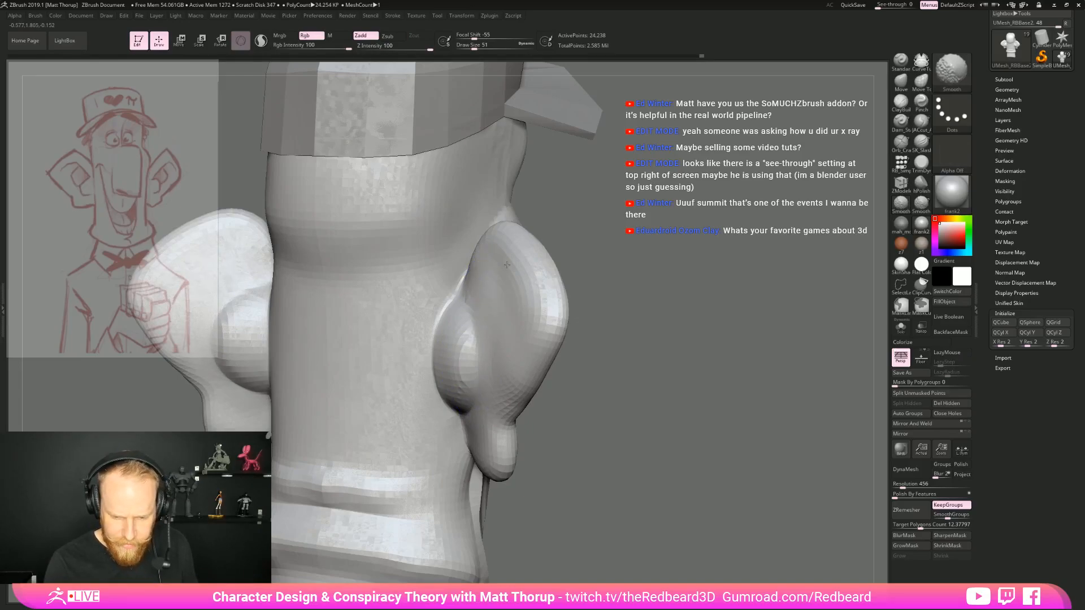
{"action": "left_click_drag", "start_coordinate": [571, 430], "coordinate": [629, 412]}
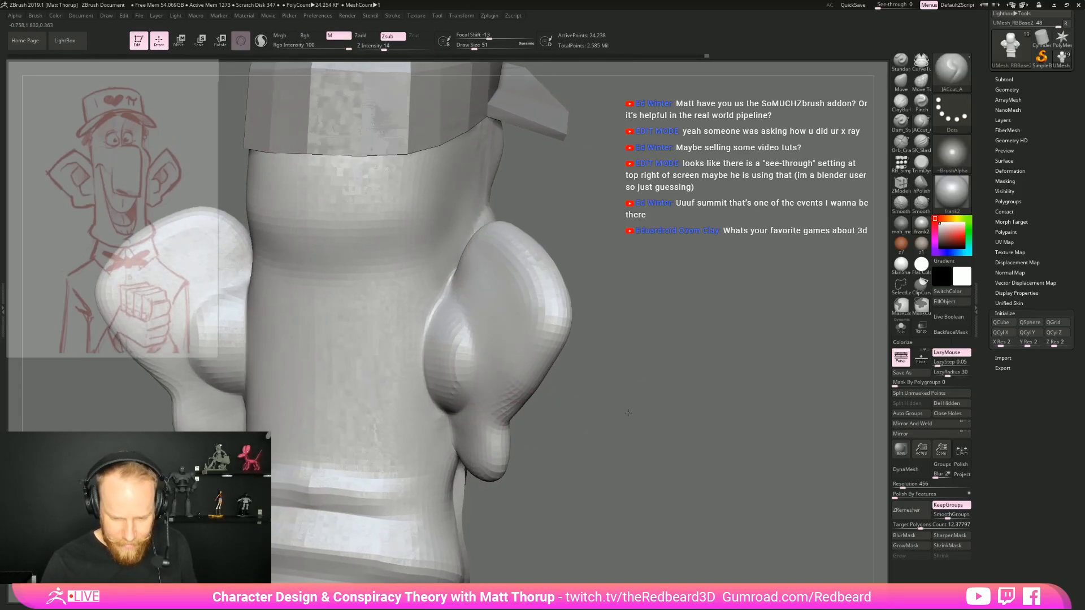
Sharpen the edge around the bulge behind the ear with the Pinch brush
{"action": "key", "text": "b"}
{"action": "key", "text": "p"}
{"action": "key", "text": "i"}
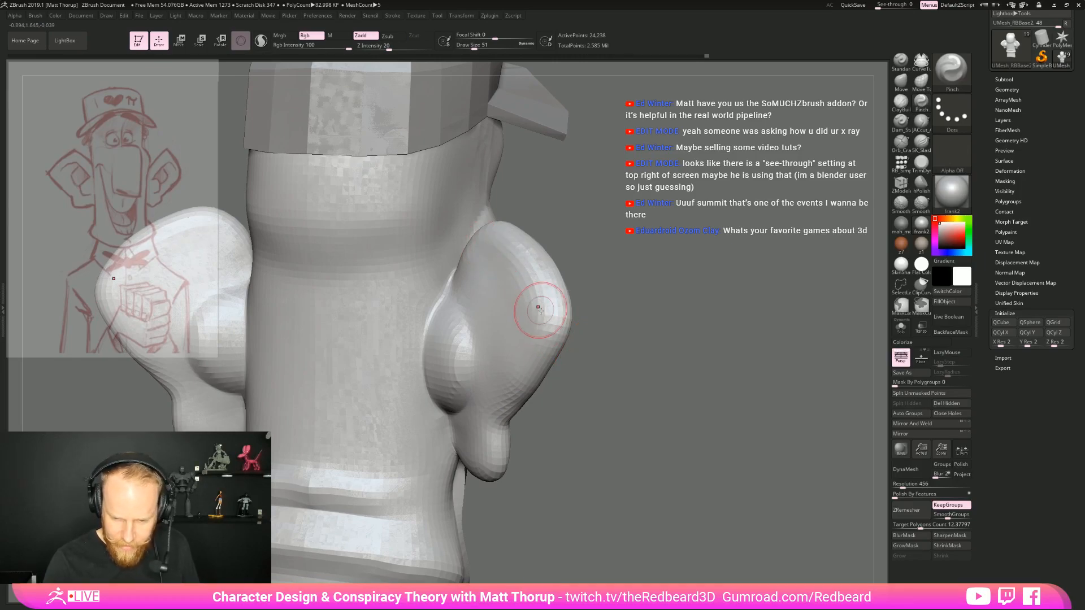
{"action": "mouse_move", "coordinate": [486, 423]}
{"action": "left_mouse_down"}
{"action": "mouse_move", "coordinate": [471, 306]}
{"action": "mouse_move", "coordinate": [480, 308]}
{"action": "mouse_move", "coordinate": [452, 327]}
{"action": "left_mouse_up"}
{"action": "mouse_move", "coordinate": [669, 363]}
{"action": "left_mouse_down", "text": "alt"}
{"action": "mouse_move", "coordinate": [640, 354]}
{"action": "mouse_move", "coordinate": [636, 375]}
{"action": "mouse_move", "coordinate": [676, 390]}
{"action": "mouse_move", "coordinate": [675, 409]}
{"action": "left_mouse_up", "text": "alt"}
Adjust where the bulge behind the ear meets the head with the Move brush
{"action": "key", "text": "b"}
{"action": "key", "text": "m"}
{"action": "key", "text": "v"}
{"action": "mouse_move", "coordinate": [439, 337]}
{"action": "left_mouse_down"}
{"action": "mouse_move", "coordinate": [450, 323]}
{"action": "mouse_move", "coordinate": [441, 331]}
{"action": "left_mouse_up"}
{"action": "key", "text": "s"}
{"action": "left_click_drag", "start_coordinate": [443, 330], "coordinate": [442, 331]}
{"action": "mouse_move", "coordinate": [583, 344]}
{"action": "left_mouse_down"}
{"action": "mouse_move", "coordinate": [591, 362]}
{"action": "mouse_move", "coordinate": [534, 317]}
{"action": "mouse_move", "coordinate": [599, 363]}
{"action": "mouse_move", "coordinate": [686, 384]}
{"action": "mouse_move", "coordinate": [698, 419]}
{"action": "mouse_move", "coordinate": [636, 402]}
{"action": "left_mouse_up"}
Try to pull out the temple beside the eye with the Move brush at draw size 87
{"action": "key", "text": "s"}
{"action": "left_click_drag", "start_coordinate": [448, 276], "coordinate": [452, 276]}
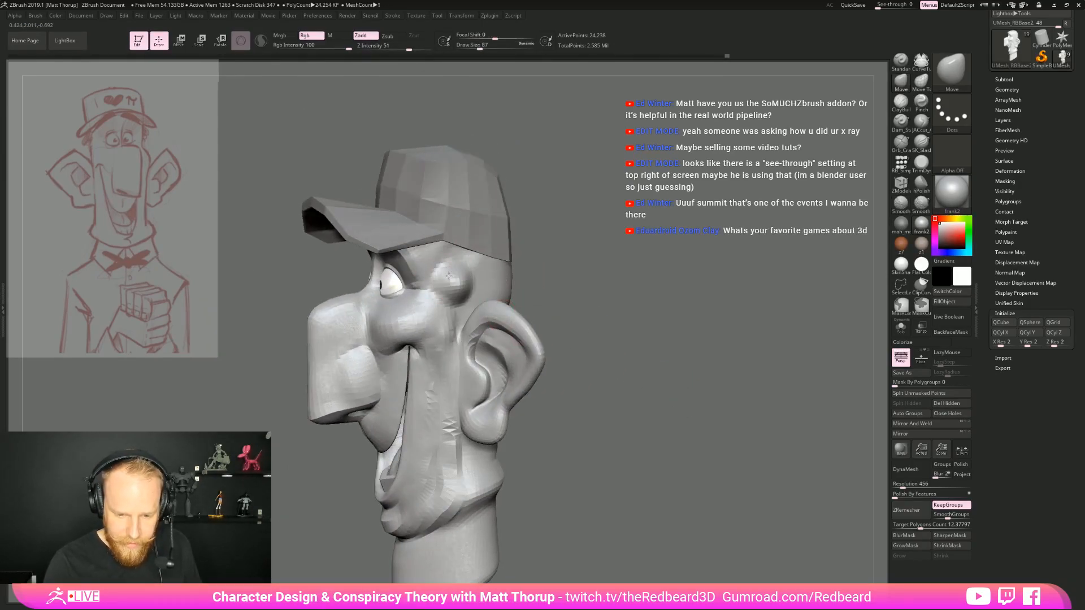
{"action": "key", "text": "ctrl"}
{"action": "key", "text": "ctrl+z"}
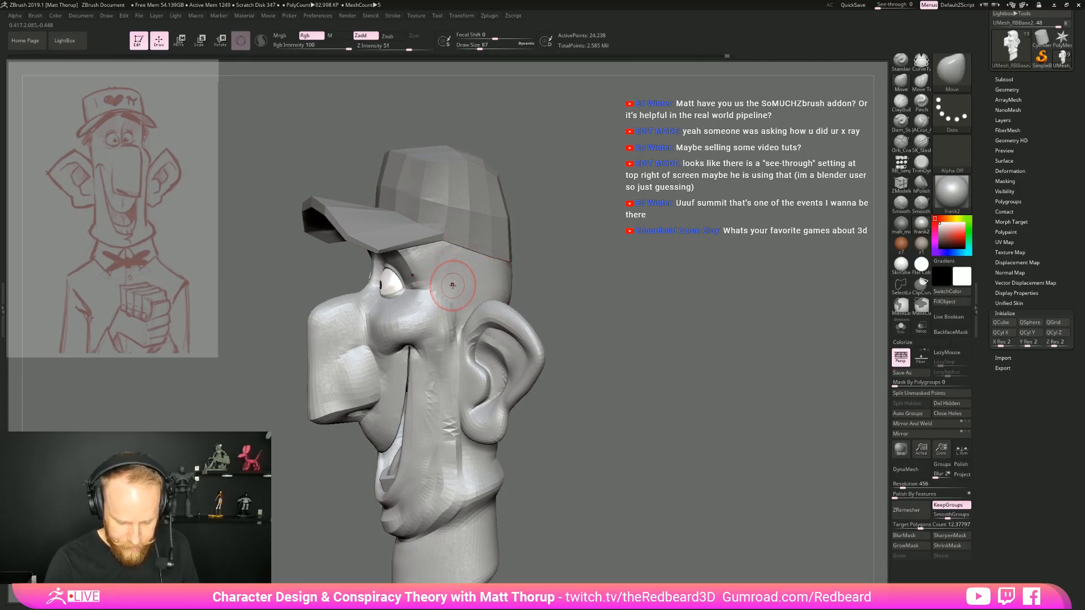
Build up the temple between the eye and ear with the ClayBuildup brush at draw size 87
{"action": "key", "text": "b"}
{"action": "key", "text": "c"}
{"action": "key", "text": "b"}
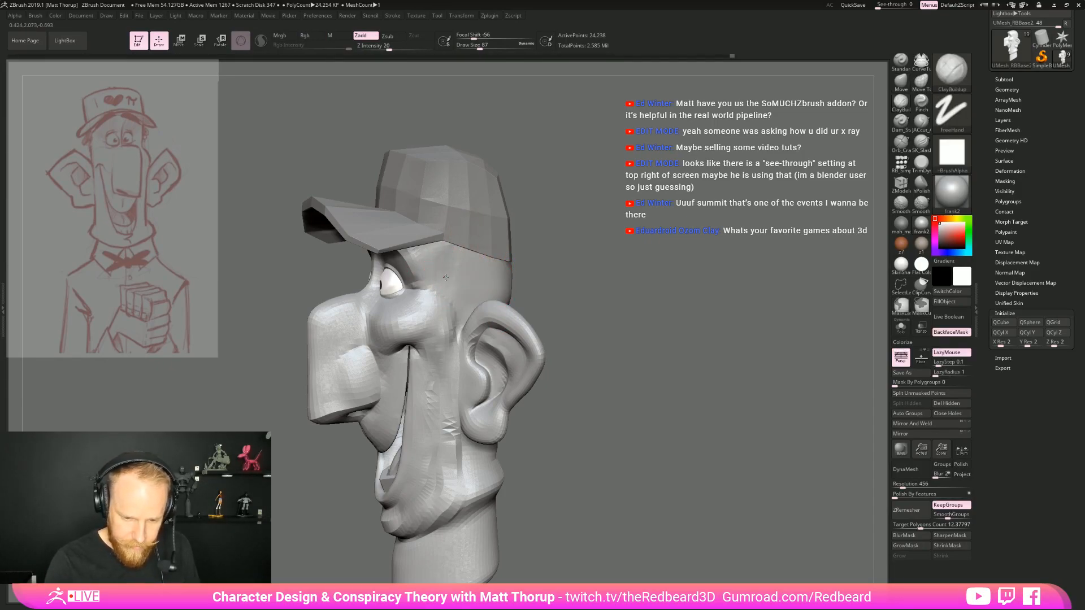
{"action": "left_click_drag", "start_coordinate": [462, 291], "coordinate": [446, 255], "text": "shift"}
{"action": "mouse_move", "coordinate": [545, 240]}
{"action": "left_mouse_down"}
{"action": "mouse_move", "coordinate": [622, 262]}
{"action": "mouse_move", "coordinate": [511, 255]}
{"action": "mouse_move", "coordinate": [638, 271]}
{"action": "left_mouse_up"}
{"action": "left_click_drag", "start_coordinate": [556, 526], "coordinate": [699, 449], "text": "alt"}
{"action": "left_click_drag", "start_coordinate": [694, 367], "coordinate": [691, 441], "text": "alt"}
{"action": "left_click_drag", "start_coordinate": [667, 398], "coordinate": [635, 394]}
{"action": "mouse_move", "coordinate": [636, 394]}
{"action": "left_mouse_down", "text": "alt"}
{"action": "mouse_move", "coordinate": [627, 356]}
{"action": "mouse_move", "coordinate": [668, 359]}
{"action": "mouse_move", "coordinate": [689, 380]}
{"action": "mouse_move", "coordinate": [704, 428]}
{"action": "left_mouse_up", "text": "alt"}
Draw the inner-end curve of the eyebrow on the forehead with the Topology brush at draw size 23, and hide the cap subtool
{"action": "key", "text": "b"}
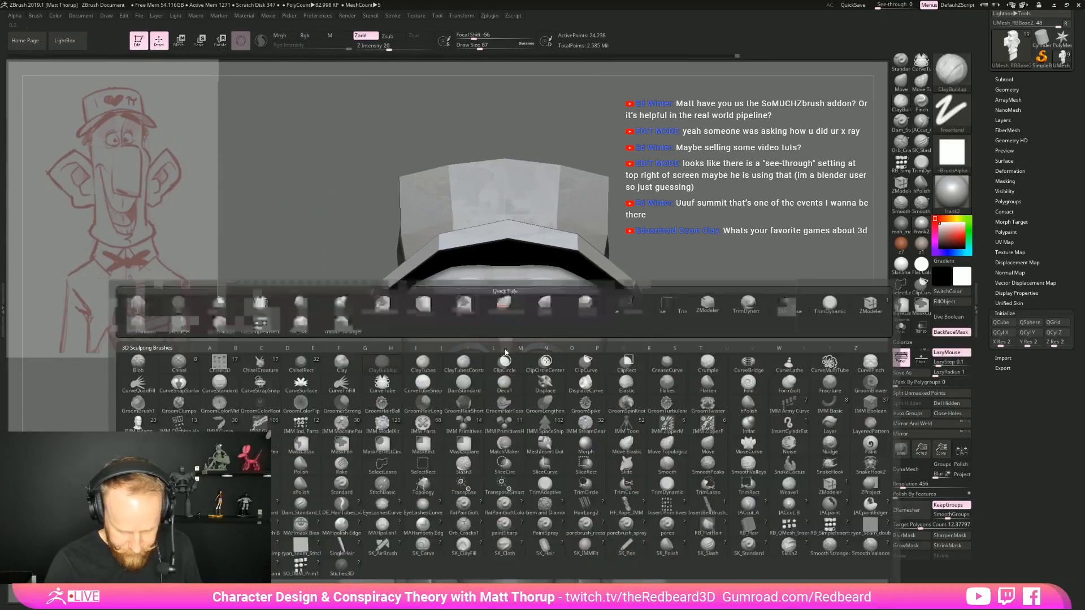
{"action": "key", "text": "t"}
{"action": "key", "text": "o"}
{"action": "key", "text": "s"}
{"action": "left_click_drag", "start_coordinate": [475, 278], "coordinate": [472, 278]}
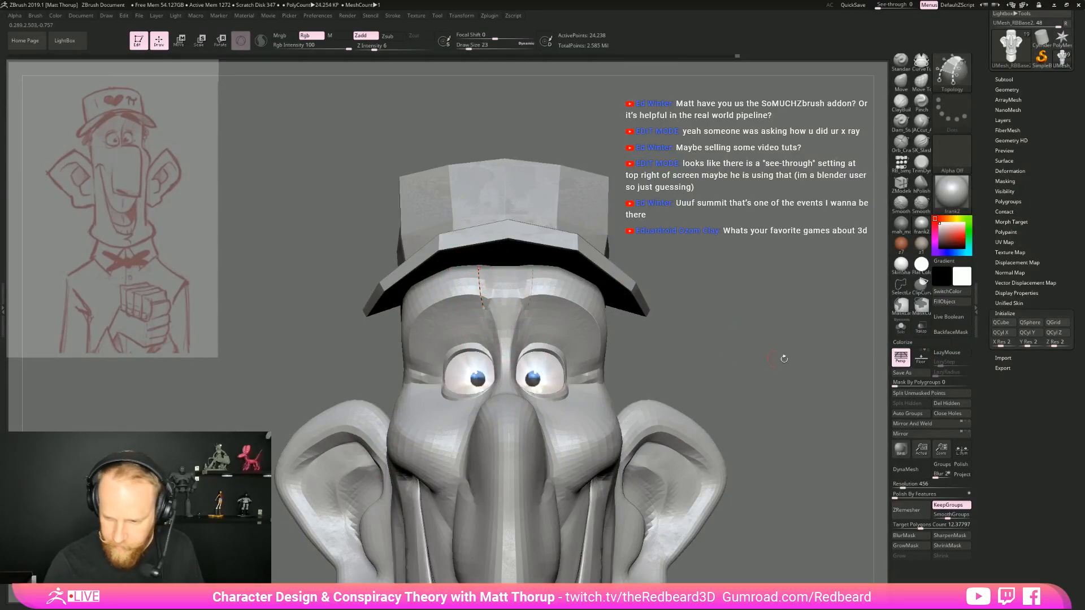
{"action": "left_click", "coordinate": [1004, 79]}
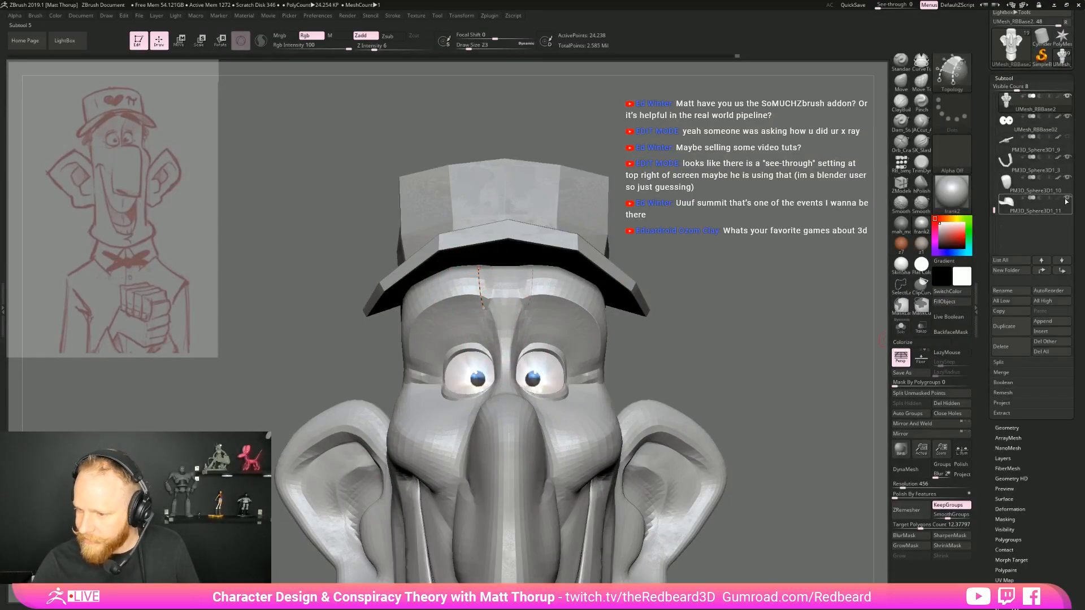
{"action": "left_click", "coordinate": [1066, 200]}
Replace the angular brow curves with smooth upper and lower topology curves along the brow ridge, and add cross curves to complete the eyebrow strip
{"action": "mouse_move", "coordinate": [678, 317]}
{"action": "left_mouse_down"}
{"action": "mouse_move", "coordinate": [720, 315]}
{"action": "mouse_move", "coordinate": [716, 352]}
{"action": "mouse_move", "coordinate": [816, 327]}
{"action": "left_mouse_up"}
{"action": "key", "text": "ctrl+z"}
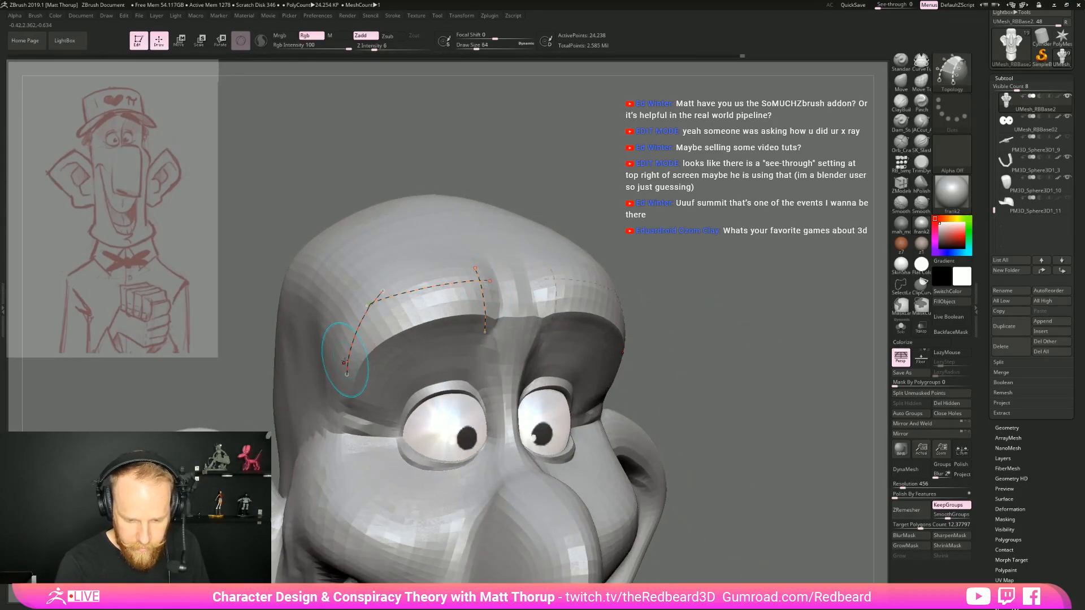
{"action": "key", "text": "ctrl+z"}
{"action": "key", "text": "ctrl+z"}
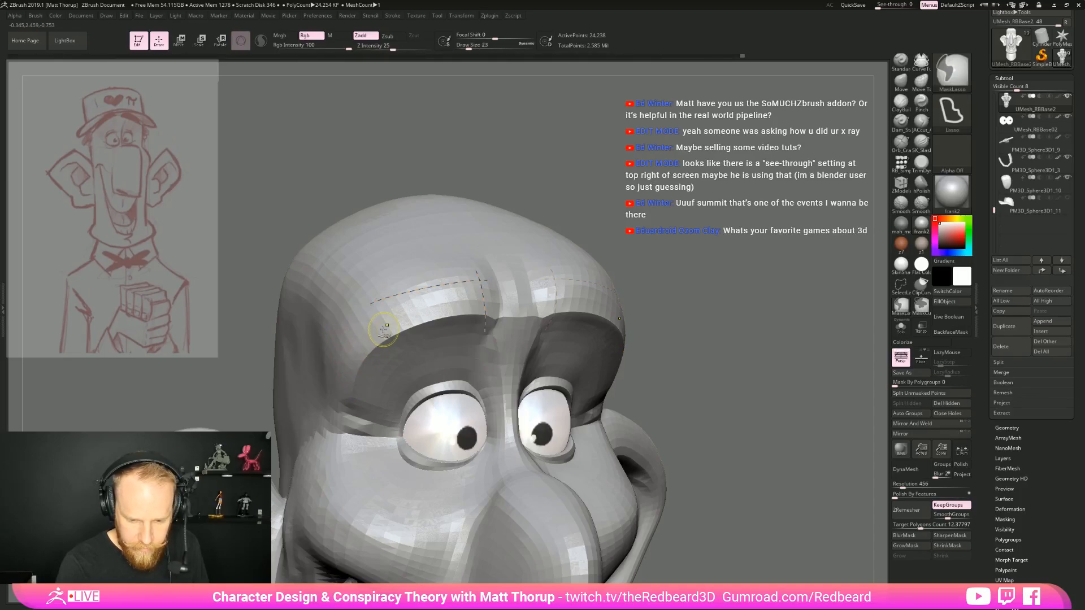
{"action": "left_click_drag", "start_coordinate": [343, 374], "coordinate": [343, 380]}
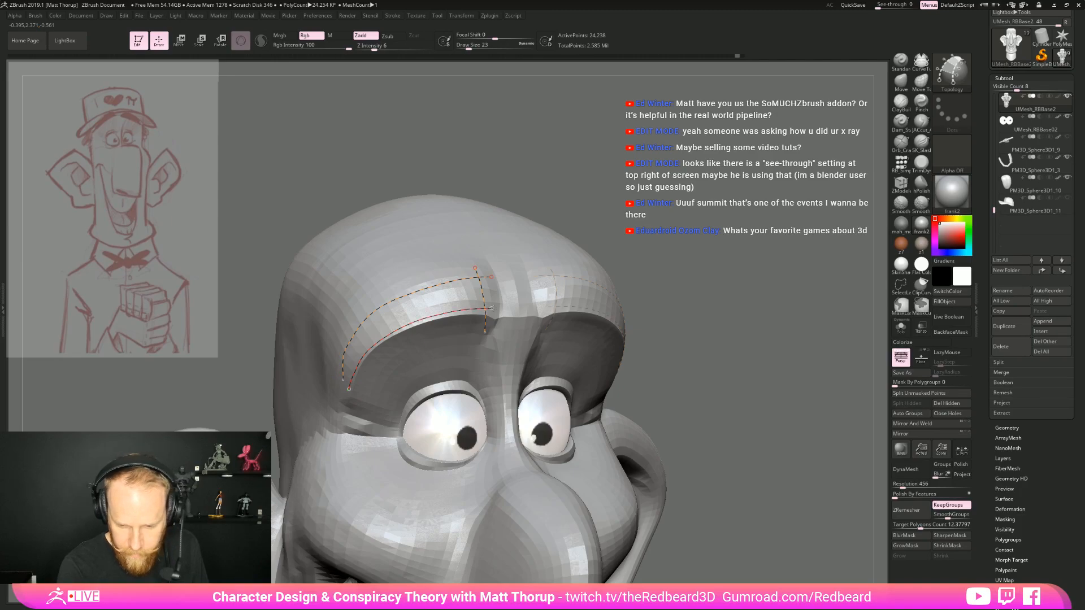
{"action": "mouse_move", "coordinate": [333, 364]}
{"action": "left_mouse_down"}
{"action": "mouse_move", "coordinate": [357, 394]}
{"action": "mouse_move", "coordinate": [366, 384]}
{"action": "left_mouse_up"}
{"action": "left_click_drag", "start_coordinate": [347, 319], "coordinate": [380, 367]}
{"action": "left_click_drag", "start_coordinate": [368, 293], "coordinate": [393, 347]}
{"action": "left_click_drag", "start_coordinate": [405, 275], "coordinate": [423, 333]}
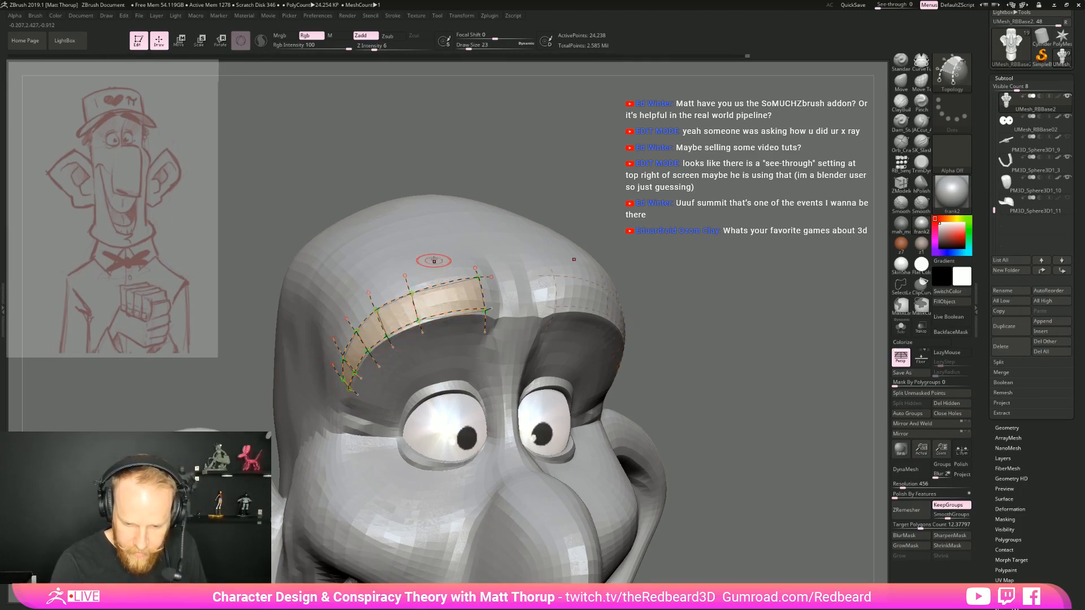
Generate the eyebrow strip mesh from the curves with Z intensity 0 and draw size 1, and split it off as its own subtool
{"action": "left_click_drag", "start_coordinate": [733, 269], "coordinate": [603, 309]}
{"action": "left_click_drag", "start_coordinate": [377, 50], "coordinate": [356, 48]}
{"action": "left_click", "coordinate": [388, 393]}
{"action": "key", "text": "ctrl+z"}
{"action": "key", "text": "s"}
{"action": "left_click_drag", "start_coordinate": [505, 193], "coordinate": [489, 198]}
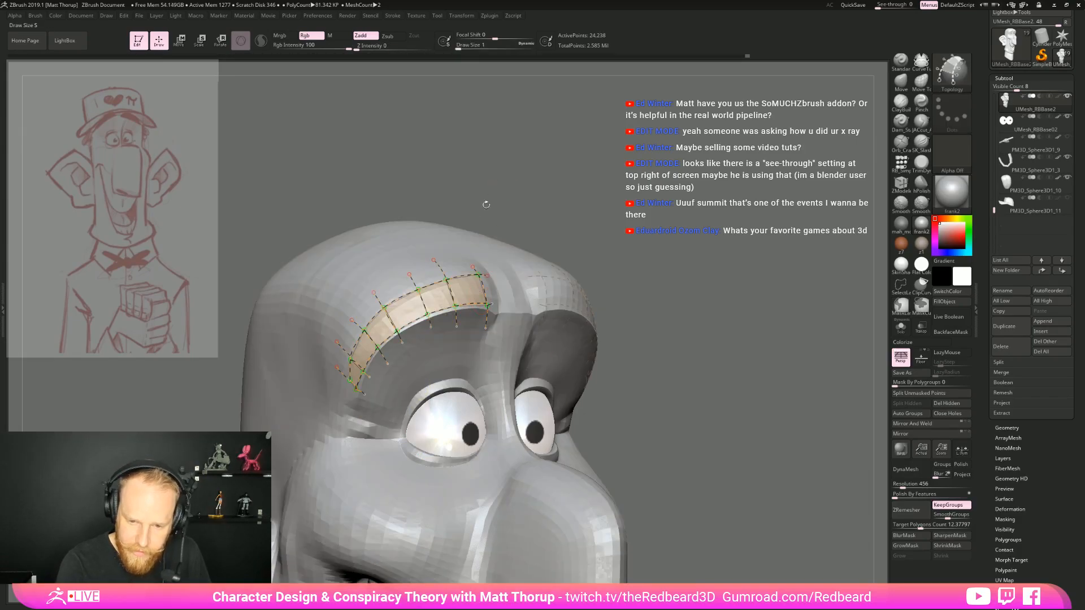
{"action": "left_click", "coordinate": [426, 358]}
{"action": "left_click_drag", "start_coordinate": [729, 435], "coordinate": [808, 421]}
{"action": "left_click", "coordinate": [922, 394]}
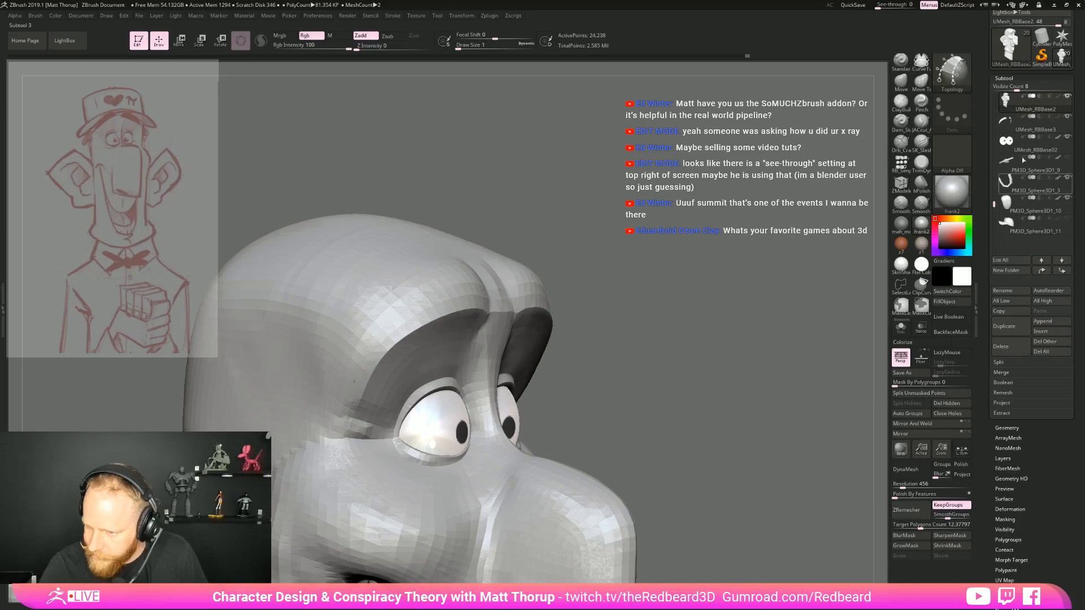
Make the eyebrow strip the active subtool and briefly isolate it to check its shape against the head
{"action": "left_click_drag", "start_coordinate": [679, 389], "coordinate": [818, 281]}
{"action": "left_click", "coordinate": [900, 330]}
{"action": "left_click_drag", "start_coordinate": [794, 396], "coordinate": [744, 461]}
{"action": "left_click", "coordinate": [900, 330]}
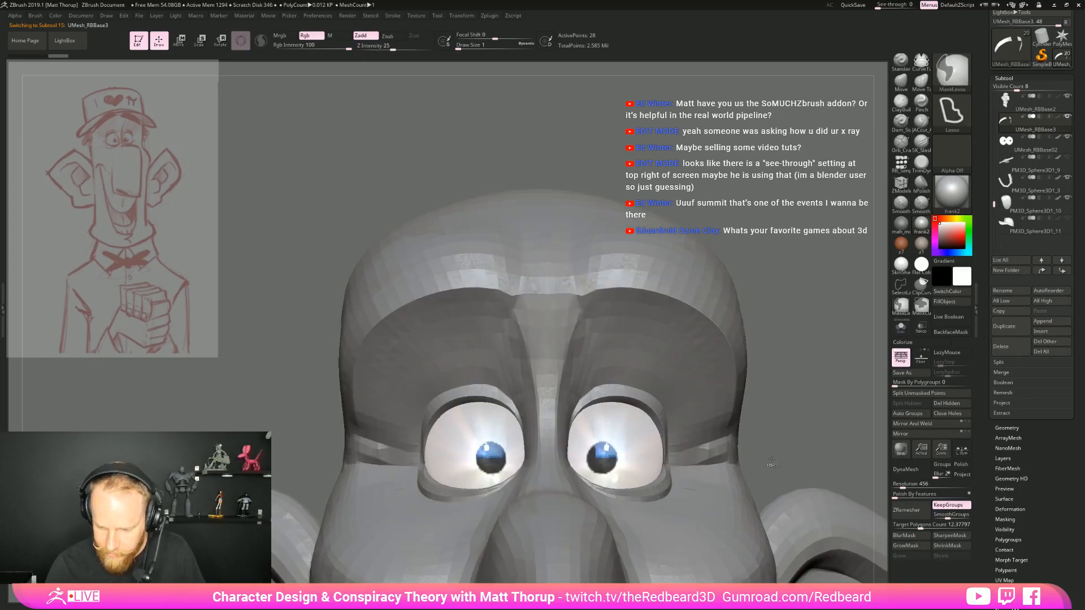
{"action": "left_click_drag", "start_coordinate": [794, 417], "coordinate": [807, 435]}
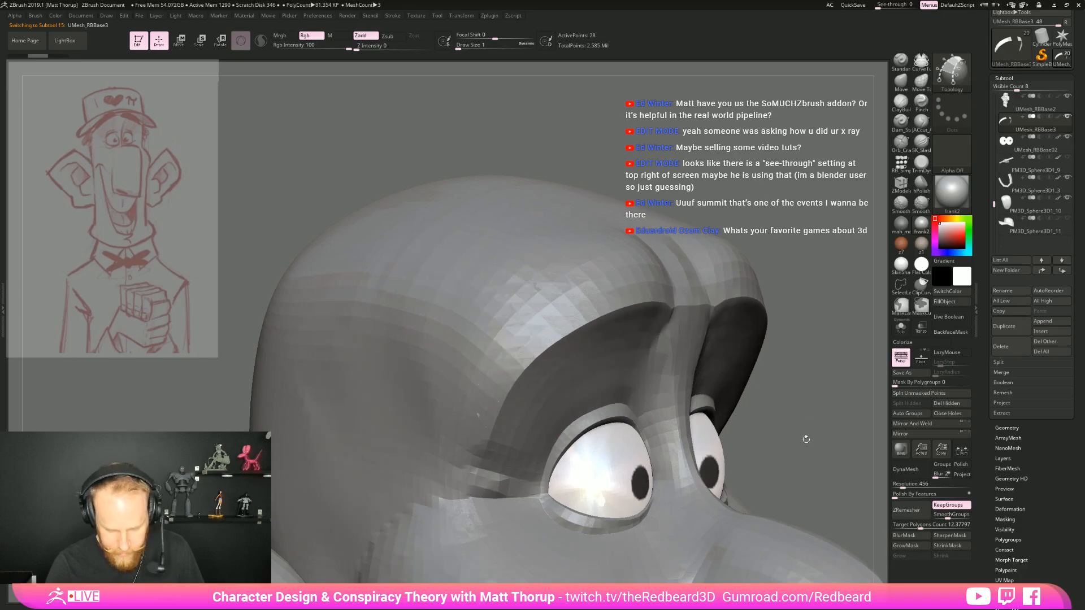
Give the whole eyebrow strip a thin thickness with the ZModeler QMesh polygon action targeting Island
{"action": "key", "text": "b"}
{"action": "key", "text": "z"}
{"action": "key", "text": "m"}
{"action": "left_click", "coordinate": [900, 327]}
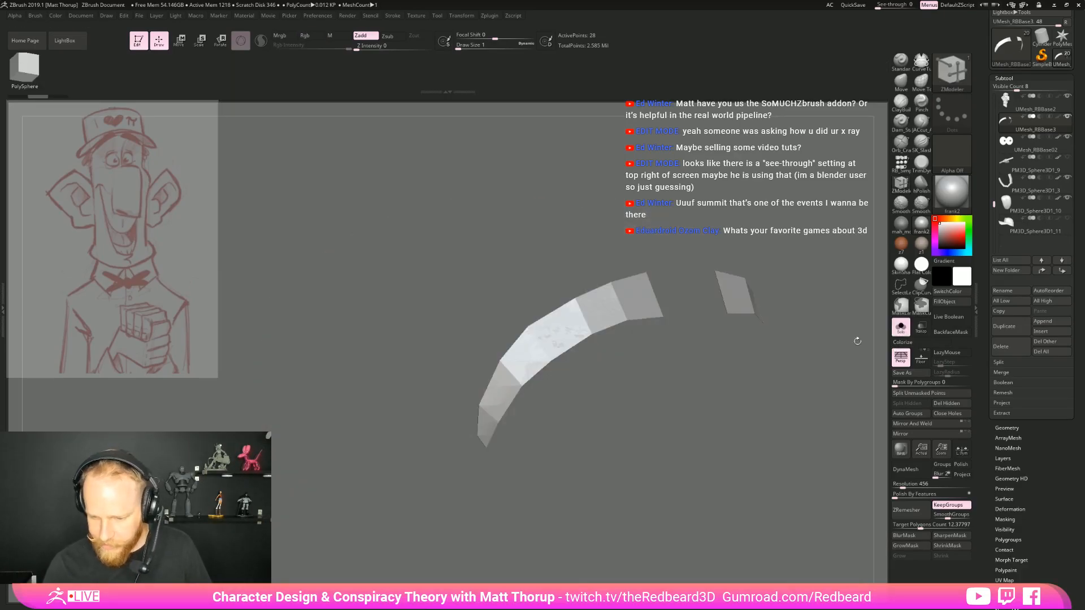
{"action": "left_click_drag", "start_coordinate": [637, 305], "coordinate": [661, 286]}
{"action": "key", "text": "ctrl+z"}
{"action": "key", "text": "space"}
{"action": "left_click", "coordinate": [683, 368]}
{"action": "left_click", "coordinate": [901, 327]}
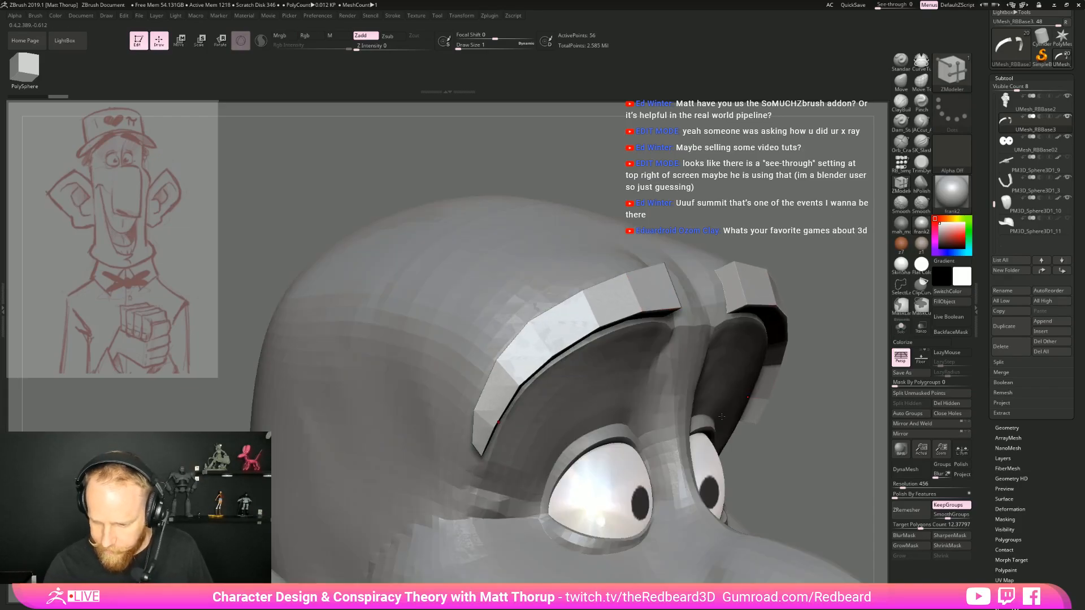
{"action": "key", "text": "ctrl+z"}
{"action": "left_click_drag", "start_coordinate": [644, 306], "coordinate": [652, 297]}
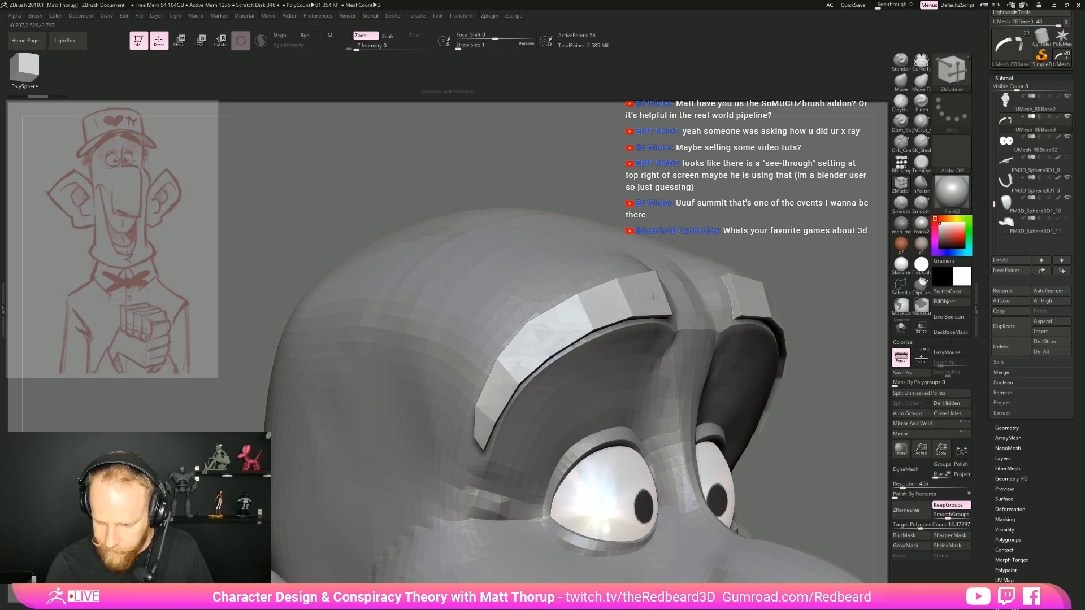
Push the outer end of the eyebrow against the temple with the Move brush at draw size 74
{"action": "mouse_move", "coordinate": [818, 243]}
{"action": "left_mouse_down"}
{"action": "mouse_move", "coordinate": [725, 328]}
{"action": "mouse_move", "coordinate": [661, 316]}
{"action": "mouse_move", "coordinate": [692, 308]}
{"action": "left_mouse_up"}
{"action": "key", "text": "b"}
{"action": "key", "text": "m"}
{"action": "key", "text": "v"}
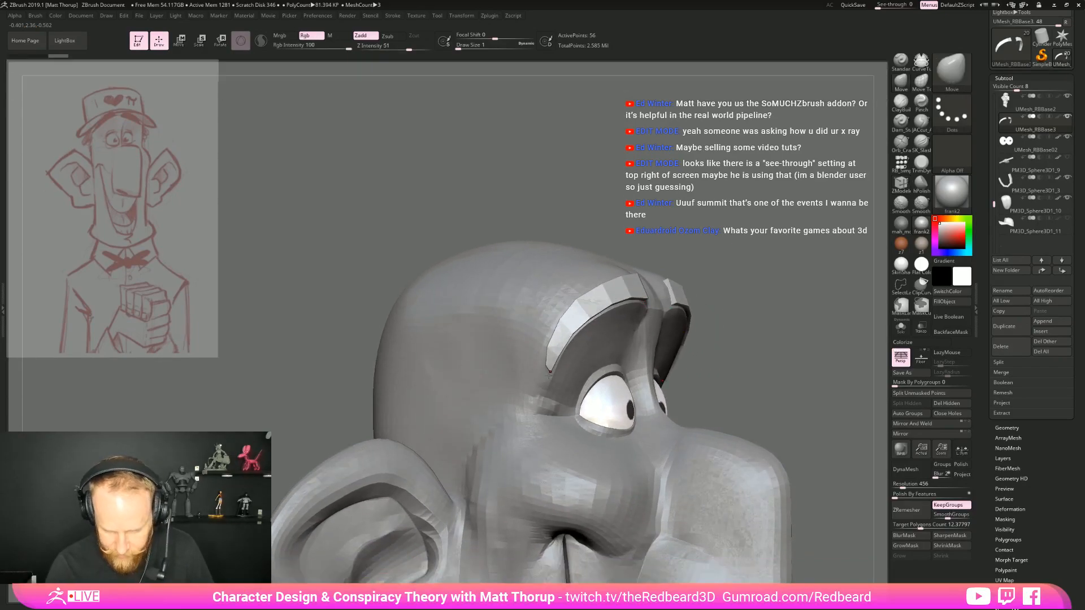
{"action": "key", "text": "s"}
{"action": "left_click_drag", "start_coordinate": [565, 377], "coordinate": [537, 357]}
{"action": "key", "text": "s"}
{"action": "left_click_drag", "start_coordinate": [546, 346], "coordinate": [557, 354]}
{"action": "key", "text": "s"}
{"action": "left_click_drag", "start_coordinate": [542, 357], "coordinate": [539, 356]}
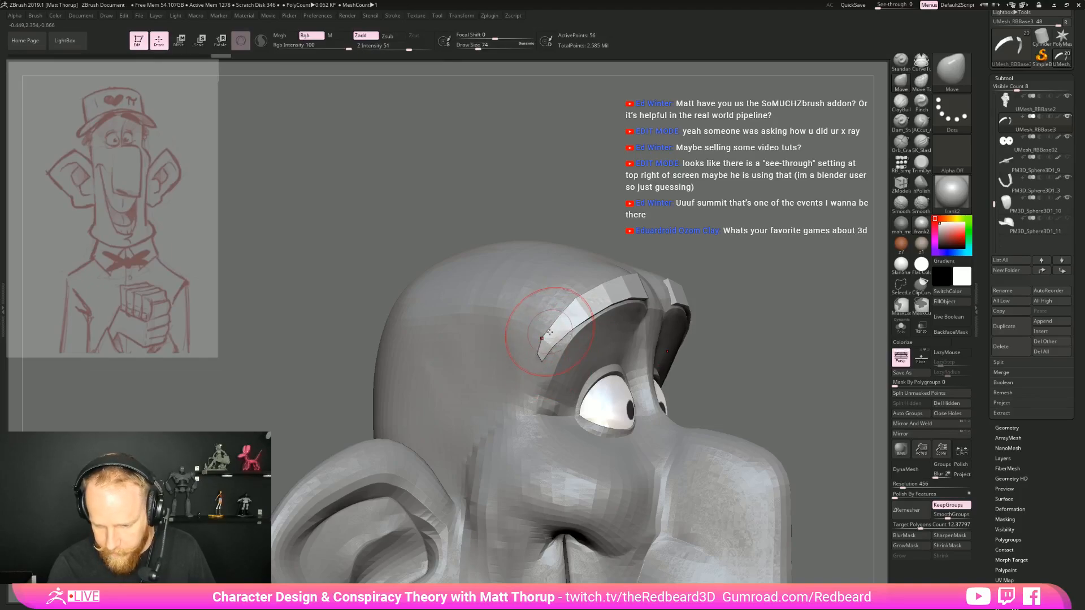
Refine the eyebrow's outer curve along the brow ridge with the Move brush at draw size 97
{"action": "left_click_drag", "start_coordinate": [853, 303], "coordinate": [831, 303], "text": "shift"}
{"action": "left_click_drag", "start_coordinate": [833, 266], "coordinate": [814, 249], "text": "alt"}
{"action": "mouse_move", "coordinate": [754, 277]}
{"action": "left_mouse_down"}
{"action": "mouse_move", "coordinate": [807, 295]}
{"action": "mouse_move", "coordinate": [805, 334]}
{"action": "mouse_move", "coordinate": [750, 286]}
{"action": "left_mouse_up"}
{"action": "key", "text": "s"}
{"action": "left_click_drag", "start_coordinate": [551, 342], "coordinate": [552, 348]}
Show the cap subtool again with polyframe display on, and open the crease settings for the eyebrow
{"action": "mouse_move", "coordinate": [729, 292]}
{"action": "left_mouse_down"}
{"action": "mouse_move", "coordinate": [625, 306]}
{"action": "mouse_move", "coordinate": [649, 339]}
{"action": "mouse_move", "coordinate": [803, 407]}
{"action": "left_mouse_up"}
{"action": "key", "text": "f"}
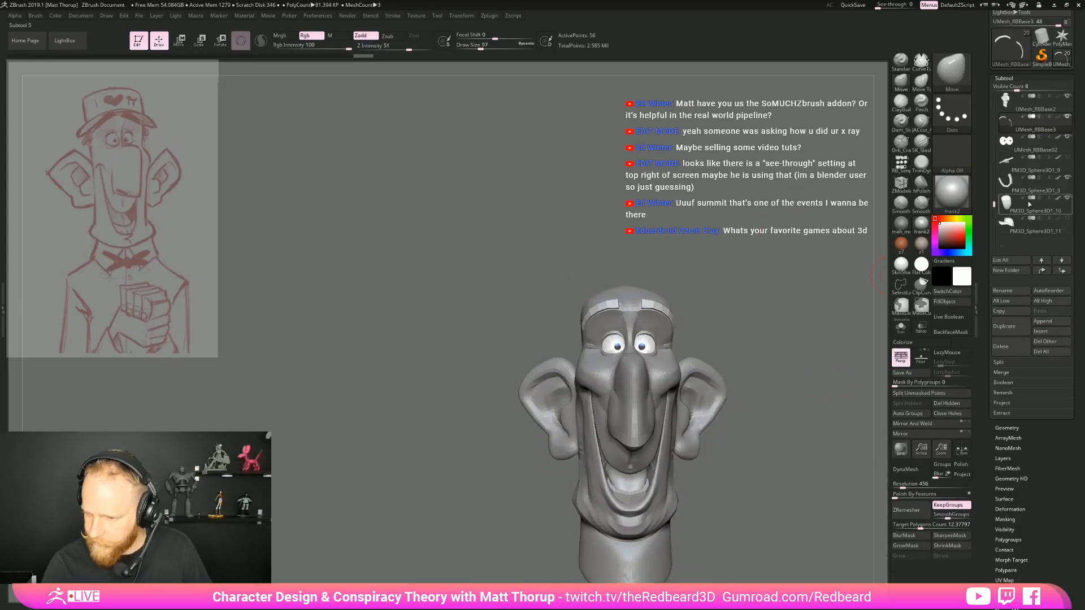
{"action": "left_click_drag", "start_coordinate": [735, 314], "coordinate": [766, 384]}
{"action": "key", "text": "shift+f"}
{"action": "left_click_drag", "start_coordinate": [794, 334], "coordinate": [880, 387], "text": "alt"}
{"action": "left_click", "coordinate": [1046, 428]}
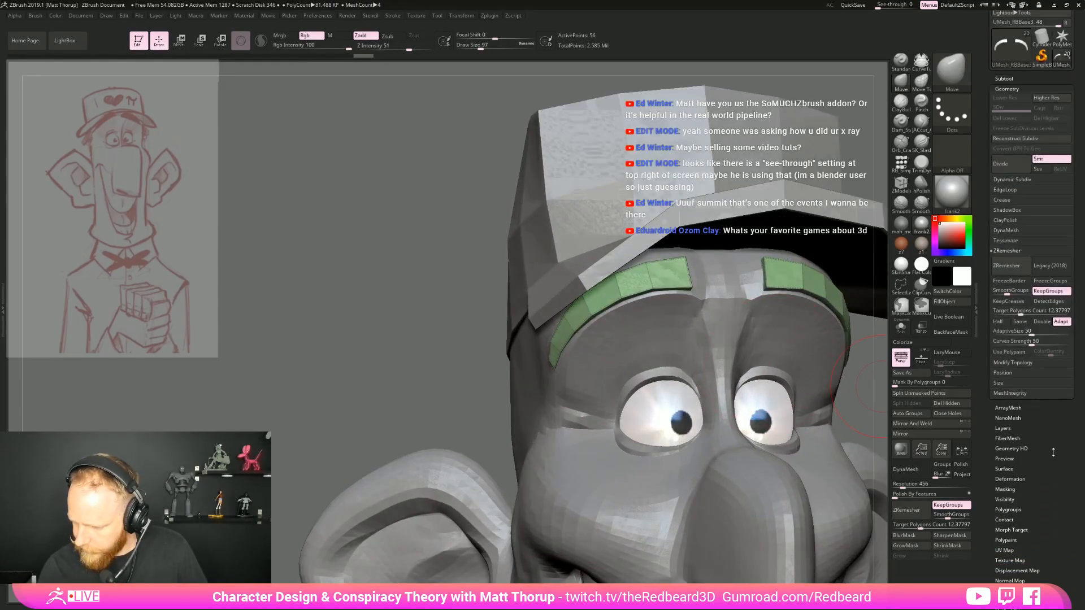
{"action": "left_click", "coordinate": [1012, 197]}
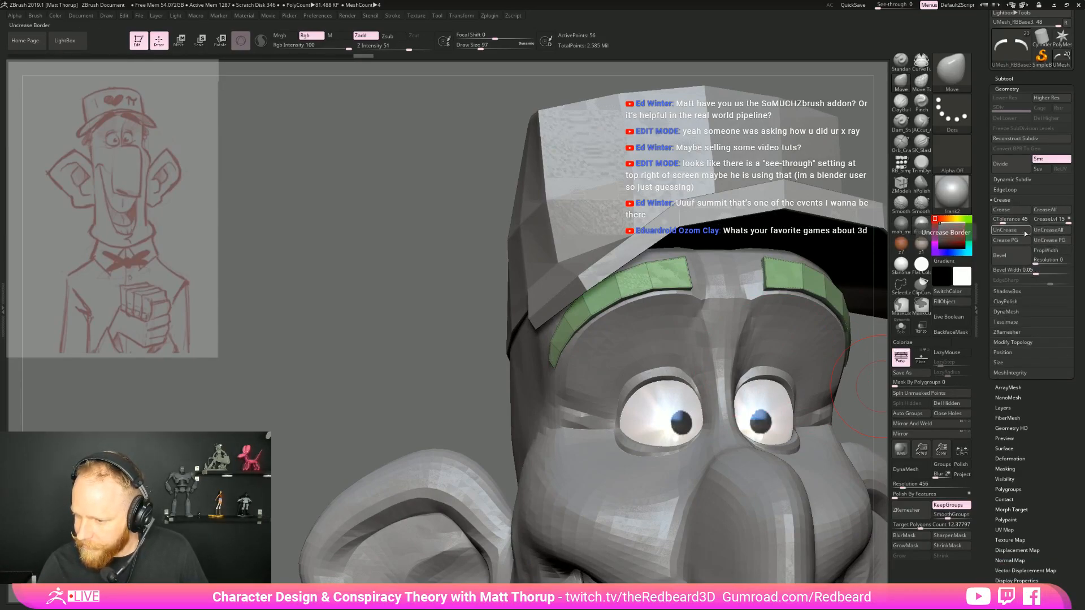
Insert a lengthwise edge loop through the middle of the eyebrow with ZModeler
{"action": "key", "text": "b"}
{"action": "key", "text": "z"}
{"action": "key", "text": "m"}
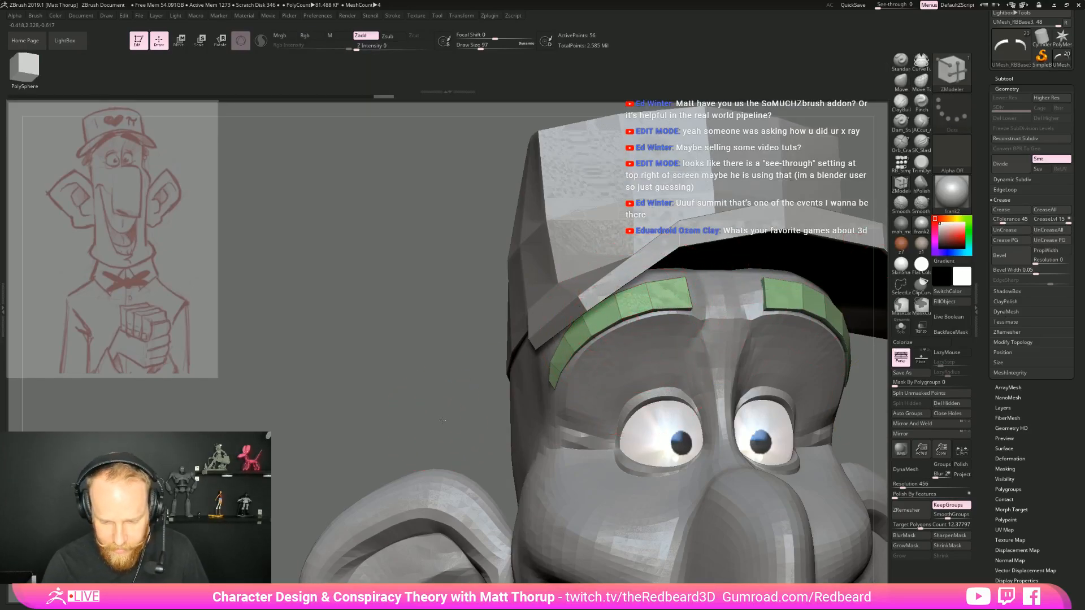
{"action": "left_click_drag", "start_coordinate": [438, 420], "coordinate": [489, 420]}
{"action": "left_click_drag", "start_coordinate": [862, 434], "coordinate": [823, 416]}
{"action": "left_click", "coordinate": [651, 296]}
{"action": "left_click_drag", "start_coordinate": [439, 426], "coordinate": [495, 438]}
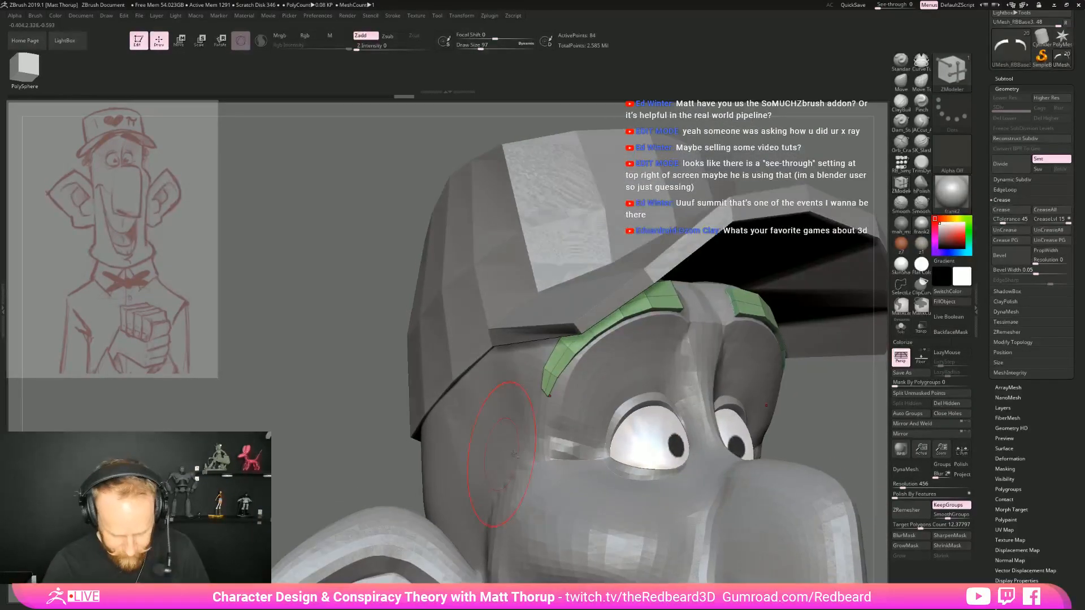
Shape the eyebrow around its new middle edge loop with the Move brush, reducing the draw size to 46
{"action": "key", "text": "b"}
{"action": "key", "text": "m"}
{"action": "key", "text": "v"}
{"action": "left_click_drag", "start_coordinate": [833, 418], "coordinate": [769, 416]}
{"action": "key", "text": "s"}
{"action": "left_click_drag", "start_coordinate": [707, 276], "coordinate": [699, 271]}
{"action": "mouse_move", "coordinate": [502, 396]}
{"action": "left_mouse_down"}
{"action": "mouse_move", "coordinate": [574, 397]}
{"action": "mouse_move", "coordinate": [588, 364]}
{"action": "mouse_move", "coordinate": [599, 365]}
{"action": "mouse_move", "coordinate": [582, 357]}
{"action": "mouse_move", "coordinate": [603, 323]}
{"action": "left_mouse_up"}
{"action": "key", "text": "s"}
{"action": "key", "text": "s"}
{"action": "mouse_move", "coordinate": [559, 384]}
{"action": "right_mouse_down"}
{"action": "mouse_move", "coordinate": [389, 420]}
{"action": "mouse_move", "coordinate": [392, 408]}
{"action": "mouse_move", "coordinate": [461, 413]}
{"action": "mouse_move", "coordinate": [452, 408]}
{"action": "mouse_move", "coordinate": [524, 397]}
{"action": "mouse_move", "coordinate": [511, 411]}
{"action": "mouse_move", "coordinate": [690, 405]}
{"action": "right_mouse_up"}
{"action": "key", "text": "bracketleft"}
{"action": "key", "text": "bracketleft"}
Isolate the eyebrow and extrude a polygon at its inner end with ZModeler QMesh targeting A Single Poly
{"action": "left_click", "coordinate": [900, 327]}
{"action": "key", "text": "b"}
{"action": "key", "text": "z"}
{"action": "key", "text": "m"}
{"action": "left_click_drag", "start_coordinate": [677, 351], "coordinate": [680, 349]}
{"action": "key", "text": "ctrl+z"}
{"action": "key", "text": "space"}
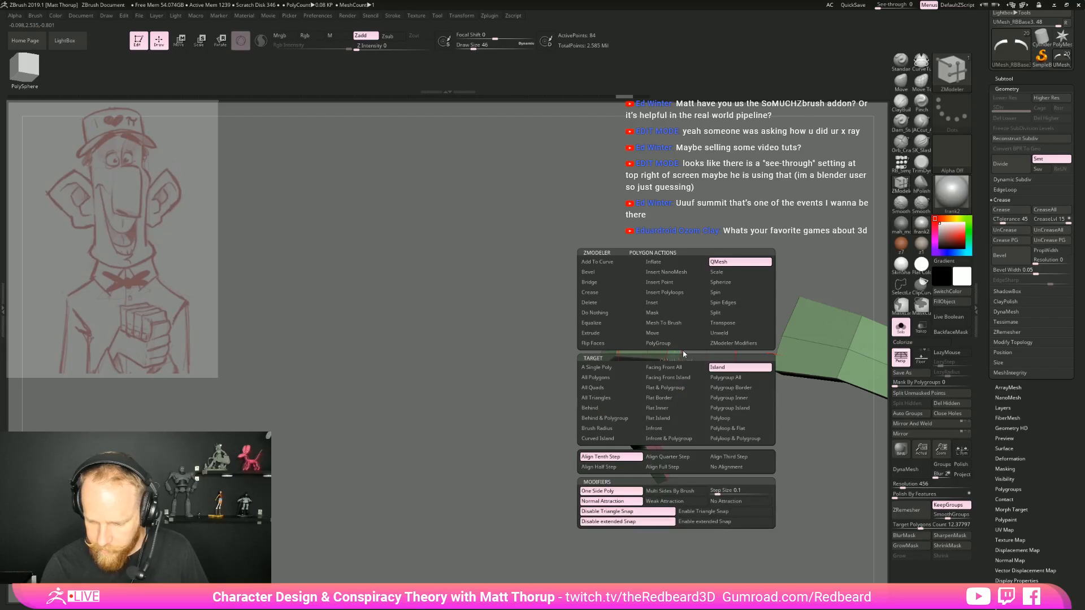
{"action": "left_click", "coordinate": [616, 369]}
{"action": "left_click_drag", "start_coordinate": [708, 344], "coordinate": [727, 360]}
Pull the extruded inner-end piece into a pointed tuft with the Move Topological brush at draw size 17, and leave the isolated view
{"action": "key", "text": "b"}
{"action": "key", "text": "m"}
{"action": "key", "text": "v"}
{"action": "type", "text": "bmt"}
{"action": "type", "text": "27"}
{"action": "key", "text": "Return"}
{"action": "key", "text": "s"}
{"action": "mouse_move", "coordinate": [692, 309]}
{"action": "left_mouse_down"}
{"action": "mouse_move", "coordinate": [701, 270]}
{"action": "mouse_move", "coordinate": [699, 306]}
{"action": "left_mouse_up"}
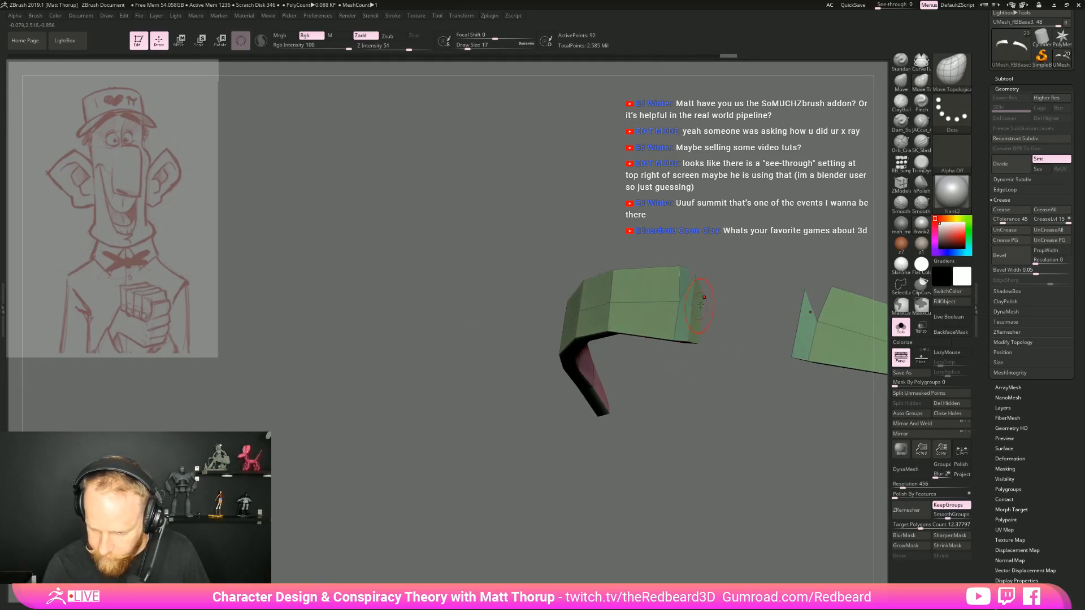
{"action": "left_click_drag", "start_coordinate": [692, 358], "coordinate": [683, 328]}
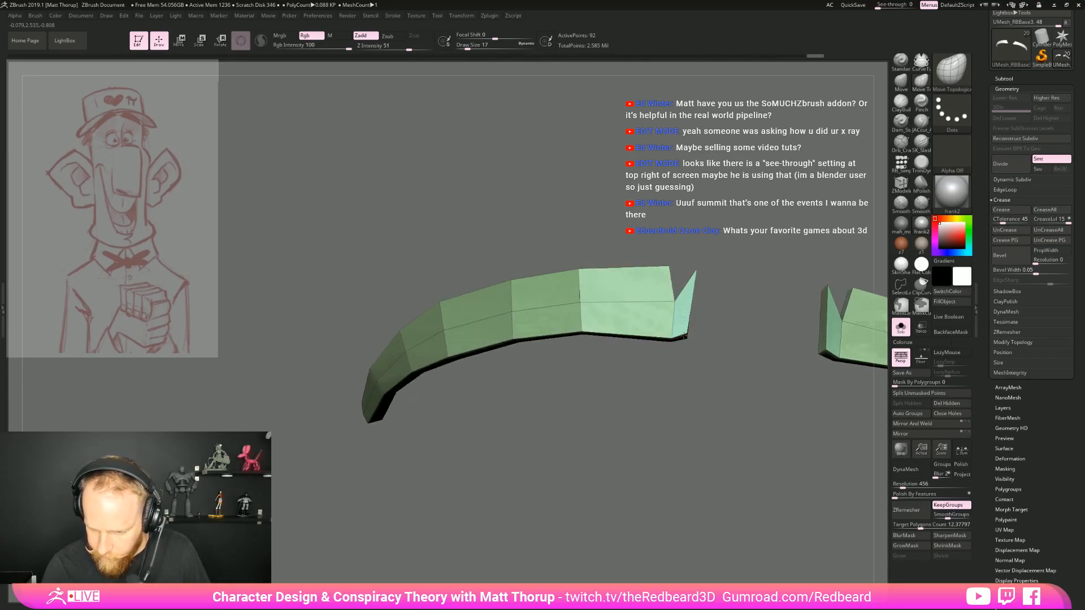
{"action": "left_click_drag", "start_coordinate": [710, 368], "coordinate": [735, 362]}
{"action": "left_click", "coordinate": [901, 326]}
Adjust the overall eyebrow placement with the Move Topological brush at draw size 154, and check it from the front
{"action": "mouse_move", "coordinate": [881, 461]}
{"action": "left_mouse_down", "text": "alt"}
{"action": "mouse_move", "coordinate": [831, 429]}
{"action": "mouse_move", "coordinate": [796, 441]}
{"action": "mouse_move", "coordinate": [804, 560]}
{"action": "left_mouse_up", "text": "alt"}
{"action": "key", "text": "s"}
{"action": "mouse_move", "coordinate": [549, 350]}
{"action": "left_mouse_down"}
{"action": "mouse_move", "coordinate": [567, 349]}
{"action": "mouse_move", "coordinate": [506, 375]}
{"action": "mouse_move", "coordinate": [556, 351]}
{"action": "left_mouse_up"}
{"action": "left_click_drag", "start_coordinate": [792, 408], "coordinate": [726, 404]}
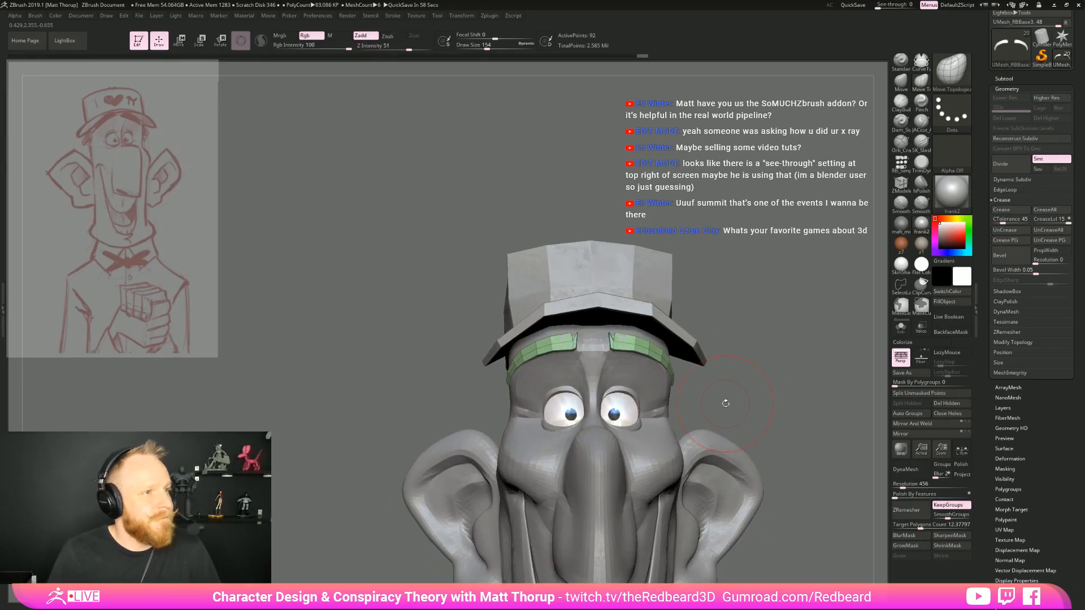
{"action": "key", "text": "alt+Tab"}
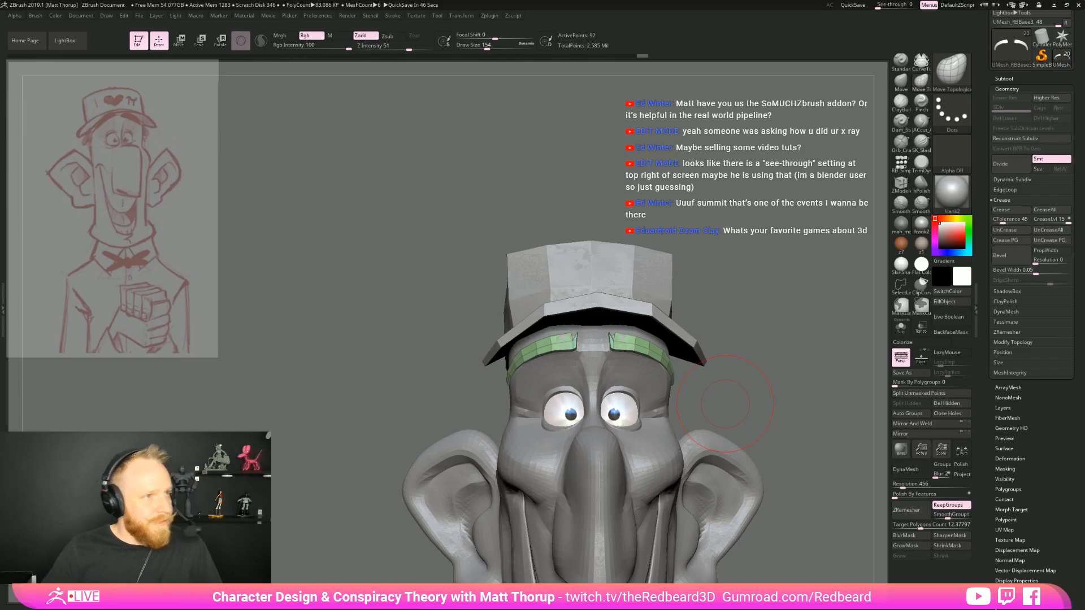
Fit the eyebrow's lower edge to the brow ridge from below with the Move Topological brush at draw size 29
{"action": "left_click_drag", "start_coordinate": [767, 385], "coordinate": [543, 362]}
{"action": "left_click_drag", "start_coordinate": [739, 232], "coordinate": [820, 234]}
{"action": "key", "text": "s"}
{"action": "left_click_drag", "start_coordinate": [547, 353], "coordinate": [542, 352]}
{"action": "left_click_drag", "start_coordinate": [714, 270], "coordinate": [712, 350], "text": "alt"}
{"action": "key", "text": "s"}
{"action": "left_click_drag", "start_coordinate": [530, 348], "coordinate": [512, 345]}
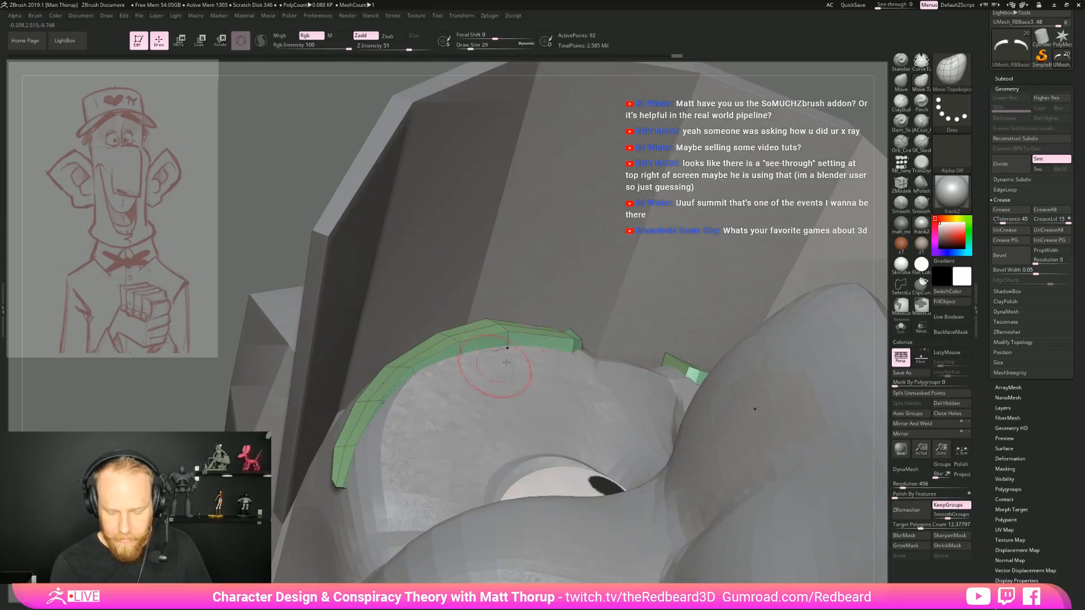
{"action": "mouse_move", "coordinate": [682, 320]}
{"action": "left_mouse_down", "text": "alt"}
{"action": "mouse_move", "coordinate": [663, 323]}
{"action": "mouse_move", "coordinate": [638, 296]}
{"action": "mouse_move", "coordinate": [662, 317]}
{"action": "mouse_move", "coordinate": [668, 304]}
{"action": "left_mouse_up", "text": "alt"}
Even out the eyebrow's arch in small areas with the Move Topological brush at draw size 16
{"action": "key", "text": "s"}
{"action": "left_click", "coordinate": [444, 359]}
{"action": "left_click_drag", "start_coordinate": [581, 336], "coordinate": [509, 365]}
{"action": "key", "text": "s"}
{"action": "left_click", "coordinate": [435, 408]}
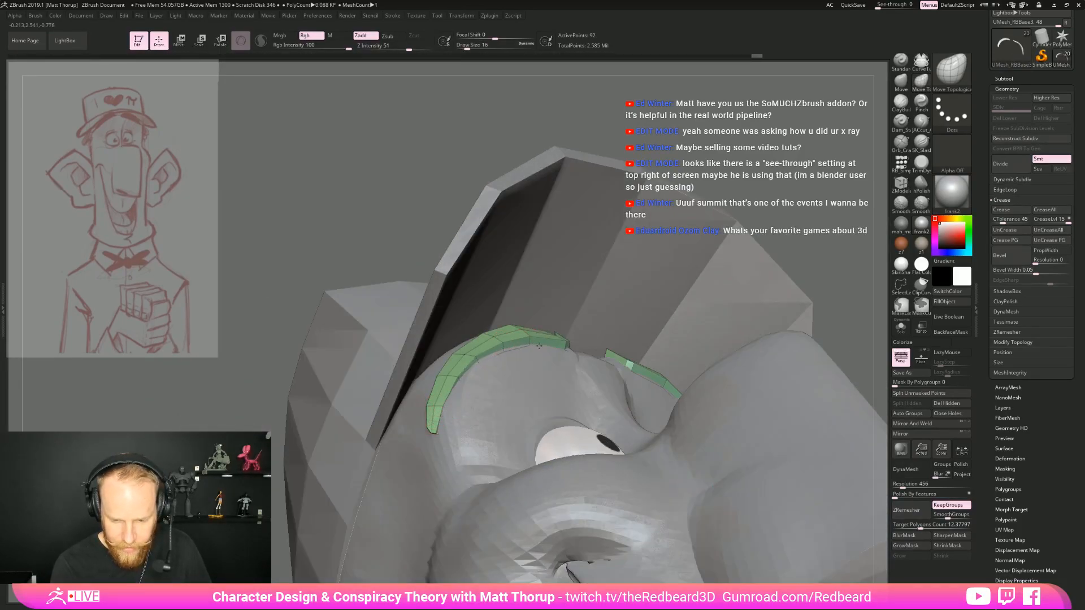
{"action": "left_click_drag", "start_coordinate": [811, 216], "coordinate": [627, 271]}
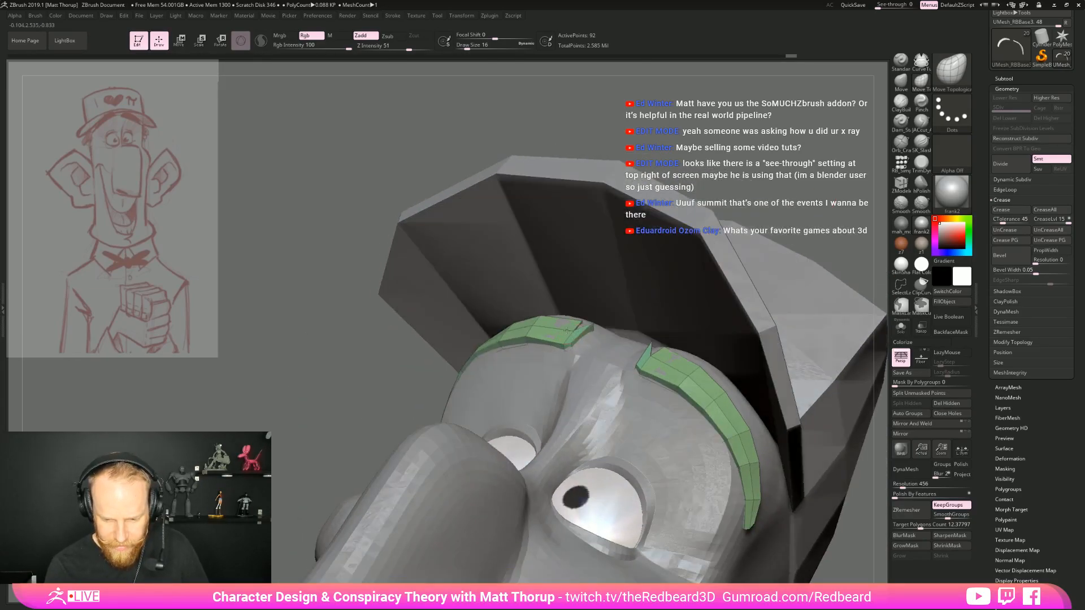
Insert a crosswise edge loop near the inner end of the eyebrow with ZModeler
{"action": "key", "text": "s"}
{"action": "mouse_move", "coordinate": [350, 271]}
{"action": "left_mouse_down"}
{"action": "mouse_move", "coordinate": [390, 288]}
{"action": "mouse_move", "coordinate": [407, 316]}
{"action": "left_mouse_up"}
{"action": "key", "text": "b"}
{"action": "key", "text": "z"}
{"action": "key", "text": "m"}
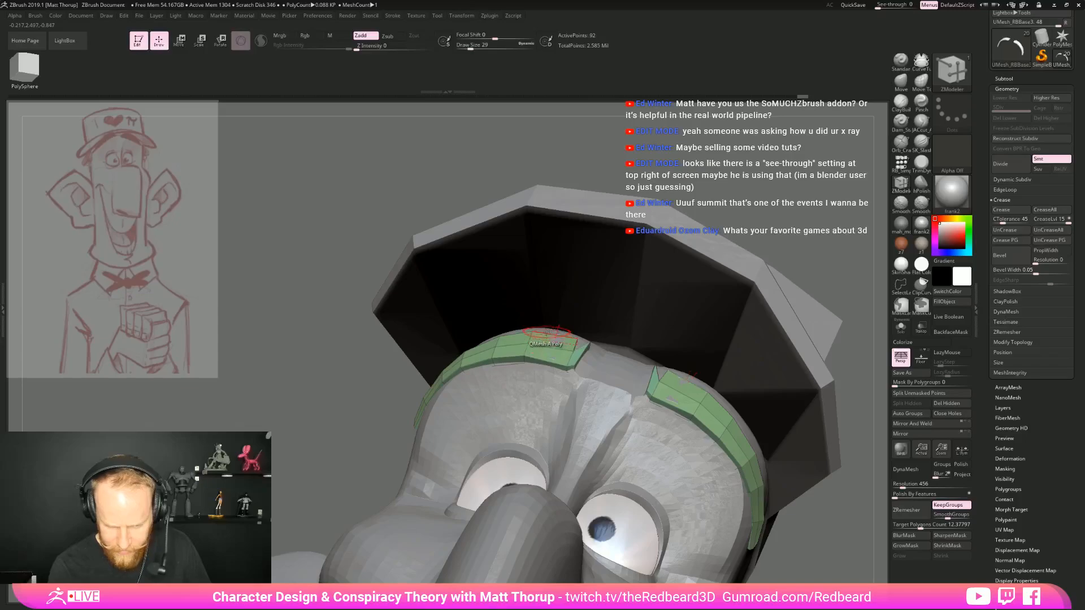
{"action": "left_click", "coordinate": [550, 347]}
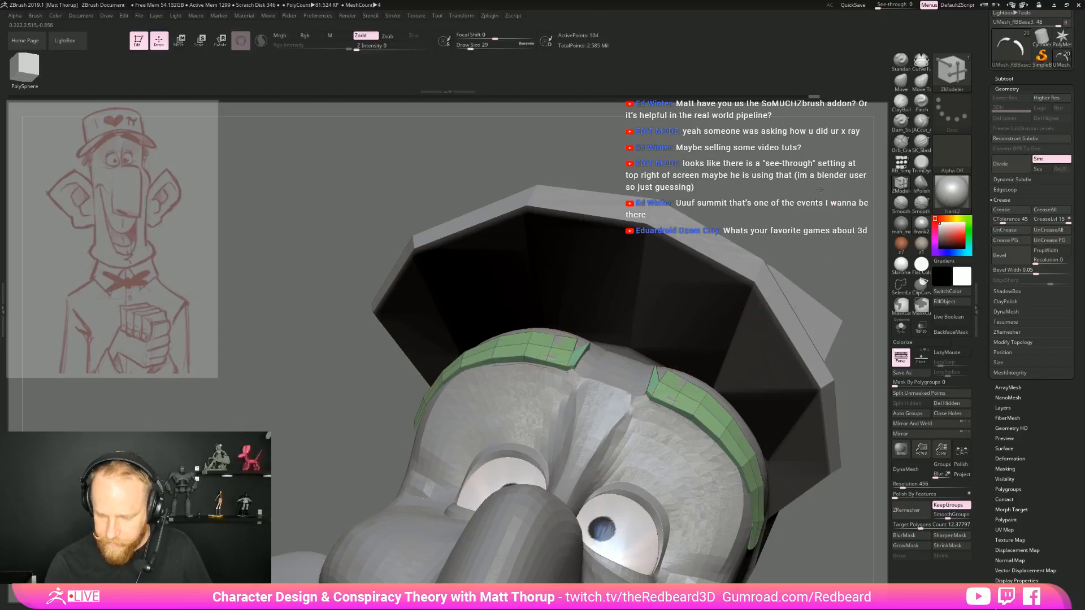
Round the inner part of the eyebrow at the new edge loop with the Move brush at draw size 20
{"action": "left_click_drag", "start_coordinate": [816, 239], "coordinate": [831, 198]}
{"action": "key", "text": "b"}
{"action": "key", "text": "m"}
{"action": "key", "text": "v"}
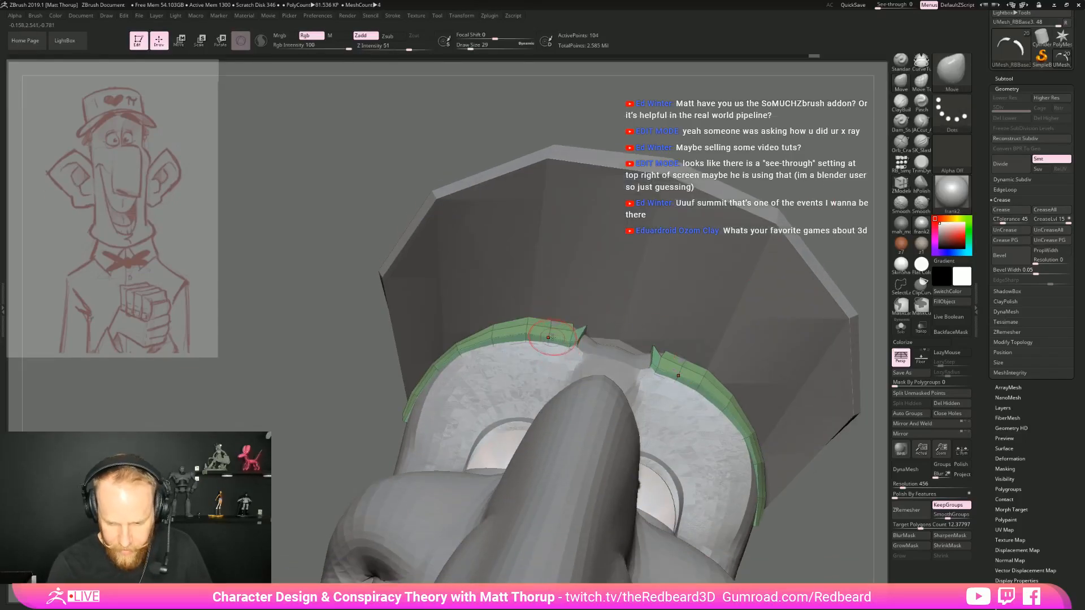
{"action": "key", "text": "s"}
{"action": "left_click_drag", "start_coordinate": [553, 329], "coordinate": [527, 327]}
{"action": "key", "text": "s"}
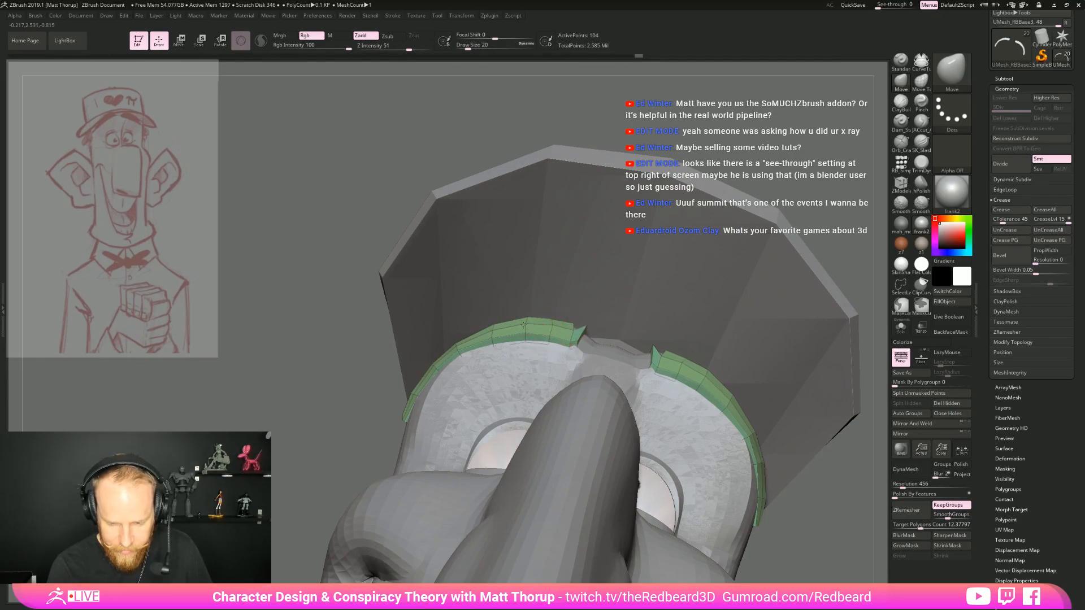
Reshape the outer tail of the eyebrow with the Move brush at draw size 54, and turn off the polyframe display
{"action": "mouse_move", "coordinate": [820, 148]}
{"action": "left_mouse_down"}
{"action": "mouse_move", "coordinate": [826, 209]}
{"action": "mouse_move", "coordinate": [871, 249]}
{"action": "left_mouse_up"}
{"action": "key", "text": "s"}
{"action": "left_click_drag", "start_coordinate": [415, 414], "coordinate": [425, 420]}
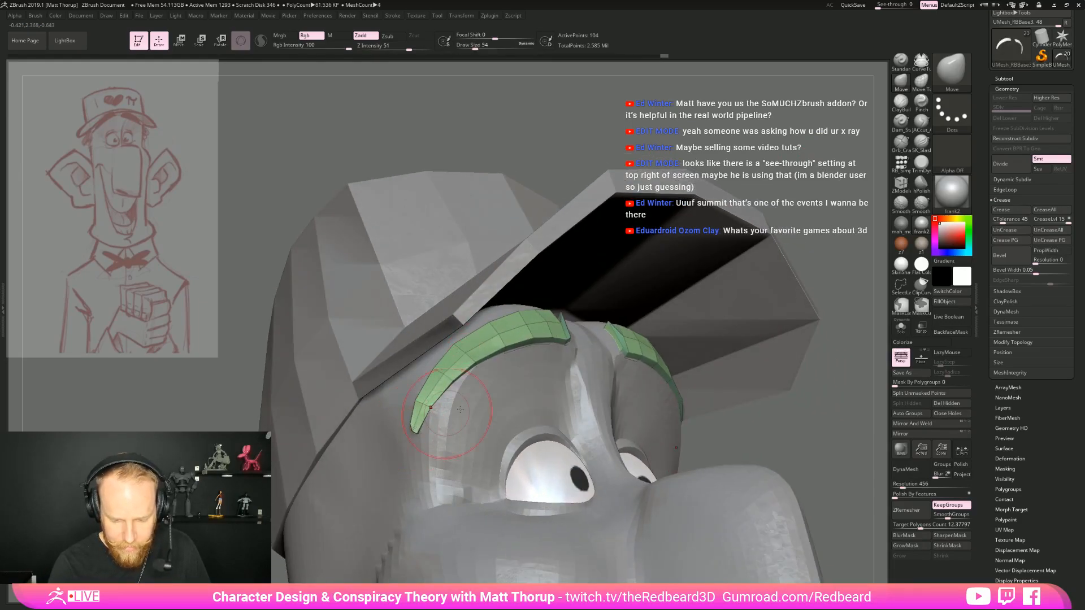
{"action": "left_click_drag", "start_coordinate": [729, 421], "coordinate": [791, 481]}
{"action": "left_click_drag", "start_coordinate": [684, 480], "coordinate": [680, 400], "text": "alt"}
{"action": "left_click_drag", "start_coordinate": [788, 421], "coordinate": [741, 425]}
{"action": "key", "text": "shift+f"}
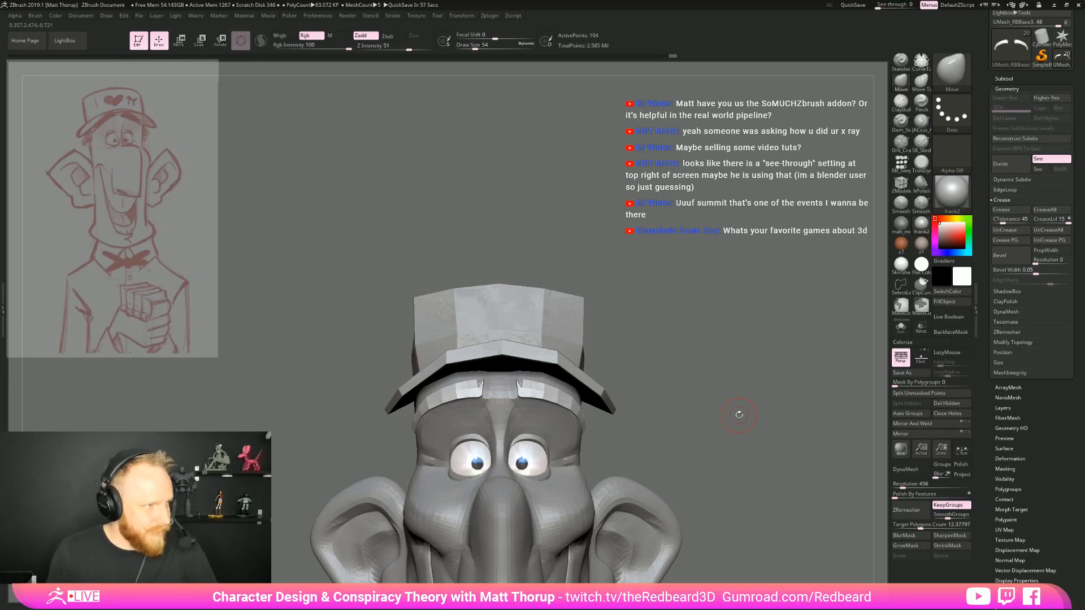
Adjust the eyebrow's arch and inner half from the front with the Move brush at draw size 71
{"action": "left_click_drag", "start_coordinate": [694, 357], "coordinate": [735, 415]}
{"action": "key", "text": "bracketright"}
{"action": "left_click_drag", "start_coordinate": [434, 373], "coordinate": [438, 379]}
{"action": "left_click_drag", "start_coordinate": [520, 354], "coordinate": [523, 360]}
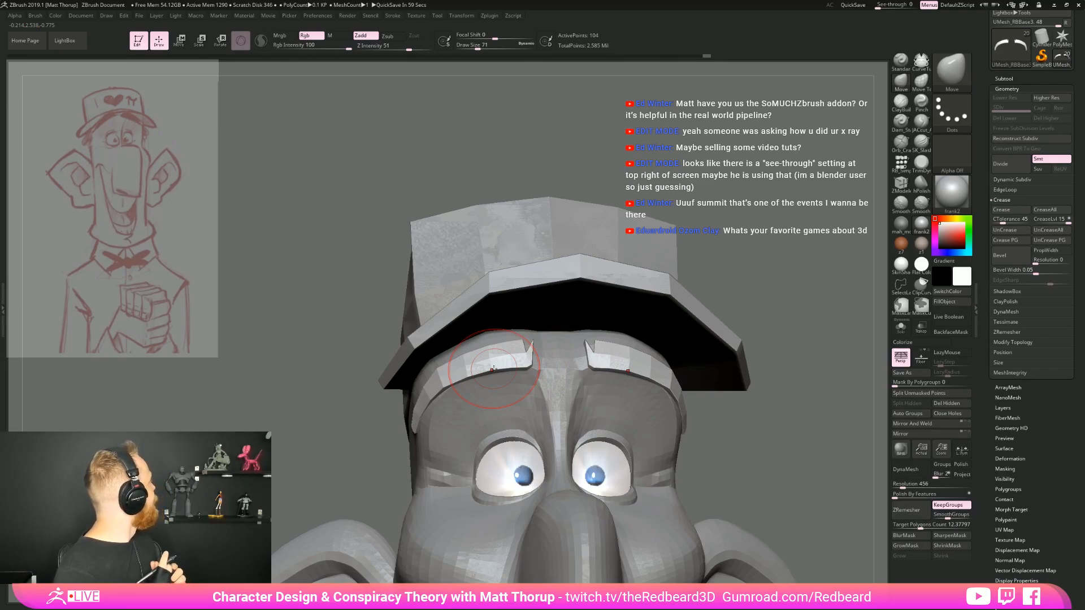
{"action": "right_click_drag", "start_coordinate": [492, 369], "coordinate": [563, 354]}
{"action": "left_click_drag", "start_coordinate": [488, 368], "coordinate": [492, 377]}
Refine the eyebrow's fit on the forehead from below with the Move brush at draw size 37
{"action": "left_click_drag", "start_coordinate": [728, 411], "coordinate": [659, 389]}
{"action": "key", "text": "s"}
{"action": "left_click_drag", "start_coordinate": [497, 380], "coordinate": [491, 379]}
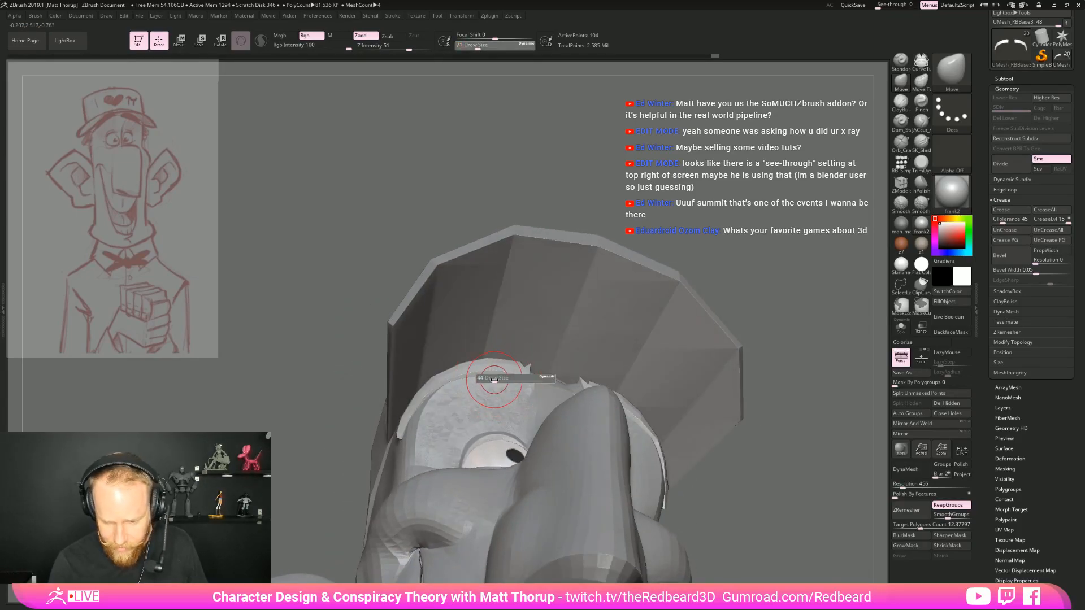
{"action": "right_click_drag", "start_coordinate": [526, 386], "coordinate": [713, 468]}
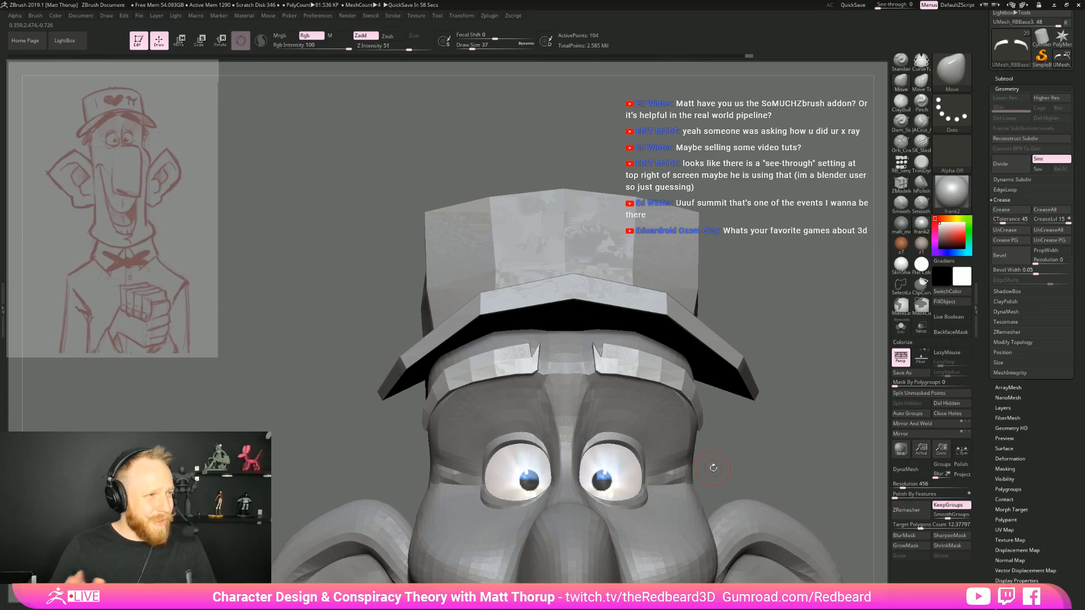
{"action": "right_click_drag", "start_coordinate": [713, 468], "coordinate": [786, 487]}
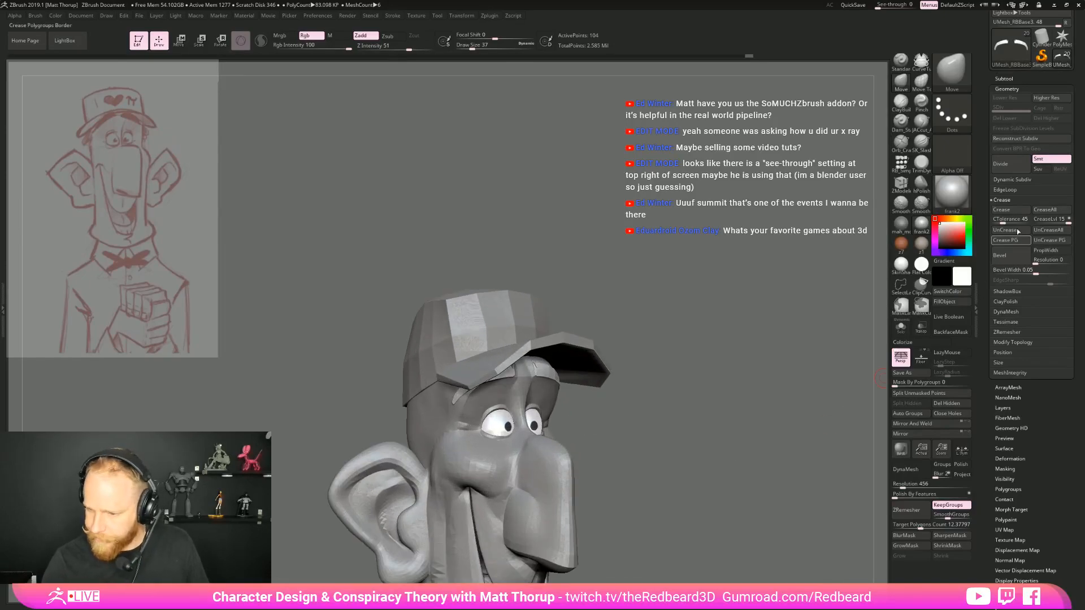
Pick a grey colour and fill the eyebrow subtool with it
{"action": "left_click", "coordinate": [1019, 79]}
{"action": "left_click", "coordinate": [961, 274]}
{"action": "left_click", "coordinate": [905, 281]}
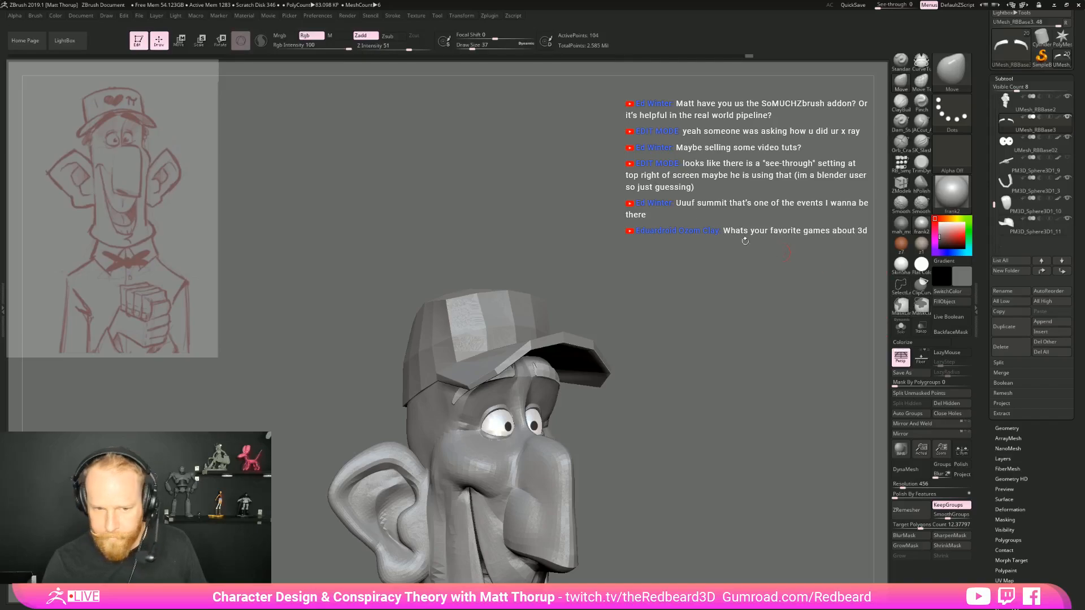
{"action": "left_click", "coordinate": [947, 302]}
Select the head subtool and draw lengthwise Topology brush curves along the upper eyelid at draw size 8
{"action": "mouse_move", "coordinate": [818, 354]}
{"action": "left_mouse_down"}
{"action": "mouse_move", "coordinate": [760, 386]}
{"action": "mouse_move", "coordinate": [743, 374]}
{"action": "mouse_move", "coordinate": [687, 380]}
{"action": "mouse_move", "coordinate": [667, 399]}
{"action": "left_mouse_up"}
{"action": "left_click", "coordinate": [515, 449], "text": "alt"}
{"action": "left_click_drag", "start_coordinate": [672, 466], "coordinate": [701, 418]}
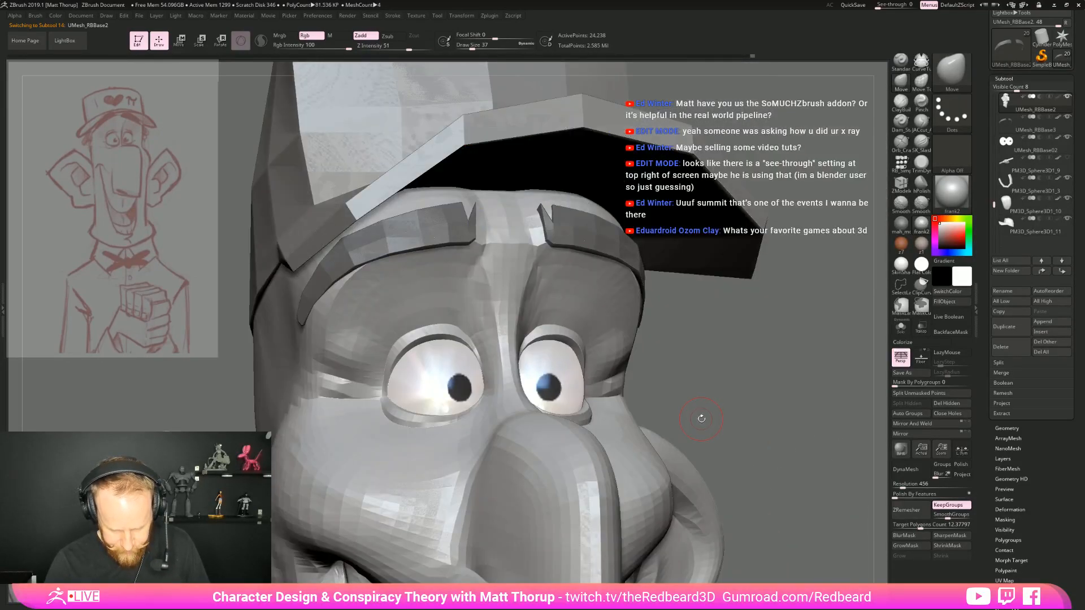
{"action": "key", "text": "b"}
{"action": "key", "text": "t"}
{"action": "key", "text": "o"}
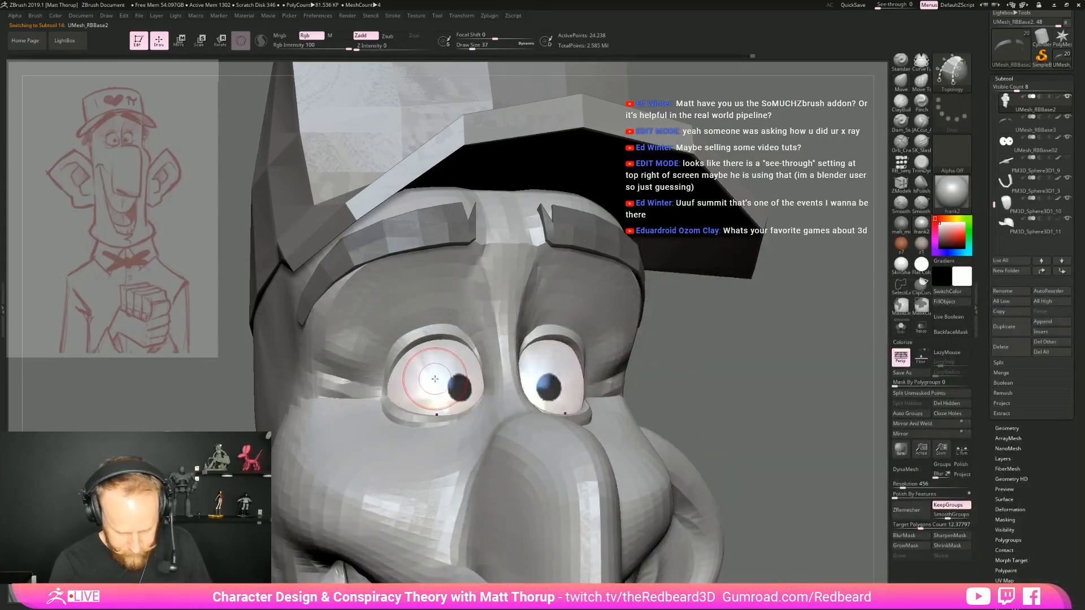
{"action": "key", "text": "s"}
{"action": "left_click_drag", "start_coordinate": [406, 353], "coordinate": [398, 354]}
{"action": "left_click_drag", "start_coordinate": [761, 367], "coordinate": [713, 415], "text": "alt"}
{"action": "left_click_drag", "start_coordinate": [780, 388], "coordinate": [989, 433], "text": "alt"}
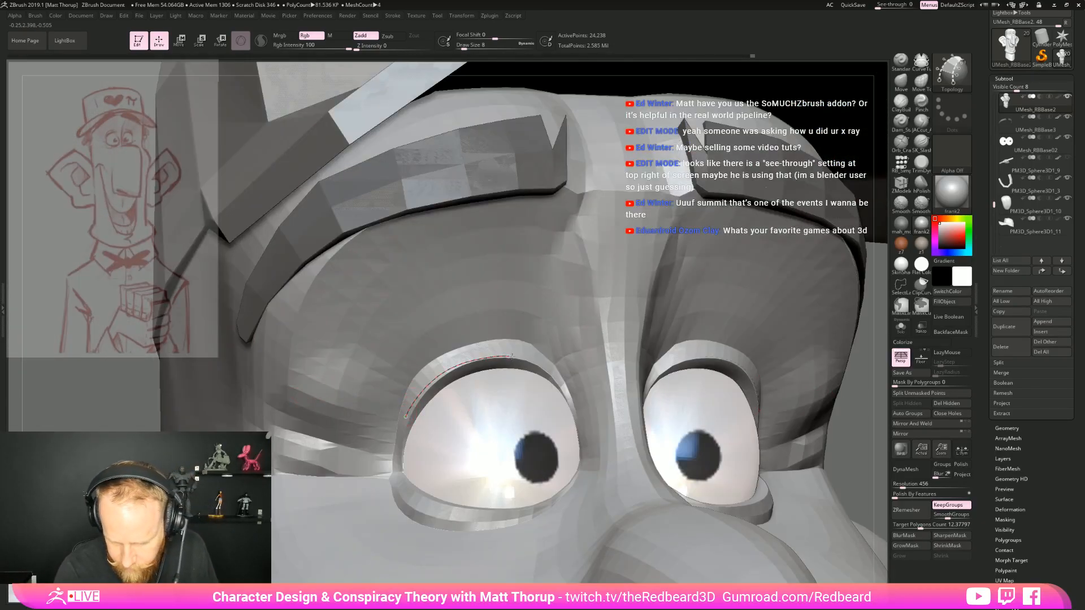
{"action": "left_click_drag", "start_coordinate": [551, 372], "coordinate": [551, 373]}
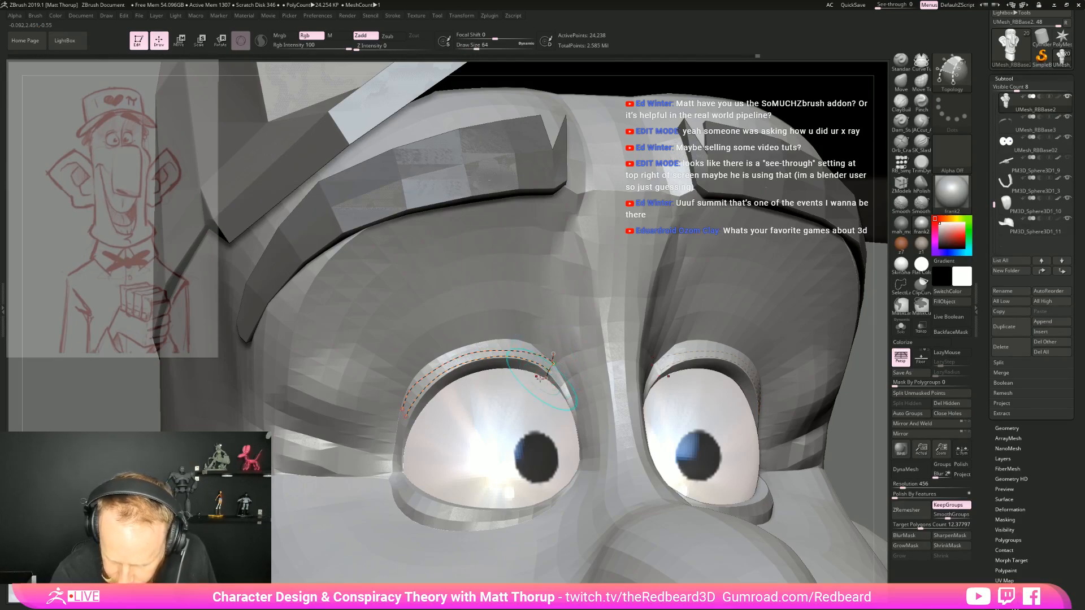
Cross the upper eyelid curves with short Topology strokes, generate the strip mesh, and make the new strip the active subtool
{"action": "left_click_drag", "start_coordinate": [396, 400], "coordinate": [415, 419]}
{"action": "left_click_drag", "start_coordinate": [402, 381], "coordinate": [425, 411]}
{"action": "left_click_drag", "start_coordinate": [428, 352], "coordinate": [448, 392]}
{"action": "left_click_drag", "start_coordinate": [458, 337], "coordinate": [474, 383]}
{"action": "mouse_move", "coordinate": [490, 328]}
{"action": "left_mouse_down"}
{"action": "mouse_move", "coordinate": [498, 384]}
{"action": "mouse_move", "coordinate": [523, 387]}
{"action": "left_mouse_up"}
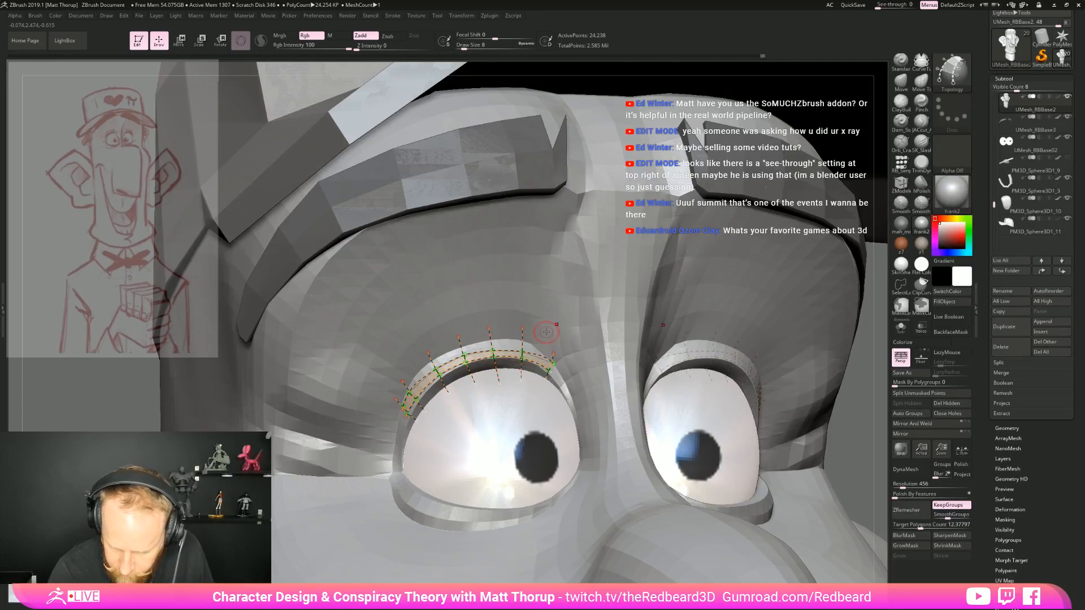
{"action": "left_click", "coordinate": [591, 379]}
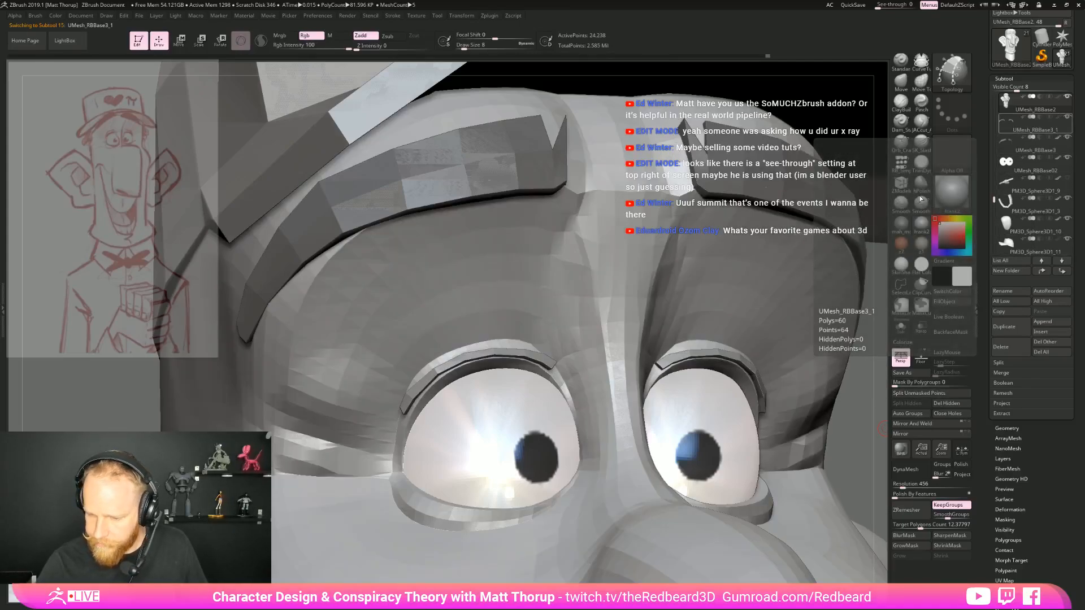
{"action": "left_click", "coordinate": [1021, 123]}
Save the tool as PieGuy04 in the PieGuy folder inside the ZBrush folder
{"action": "left_click_drag", "start_coordinate": [1062, 76], "coordinate": [1062, 154]}
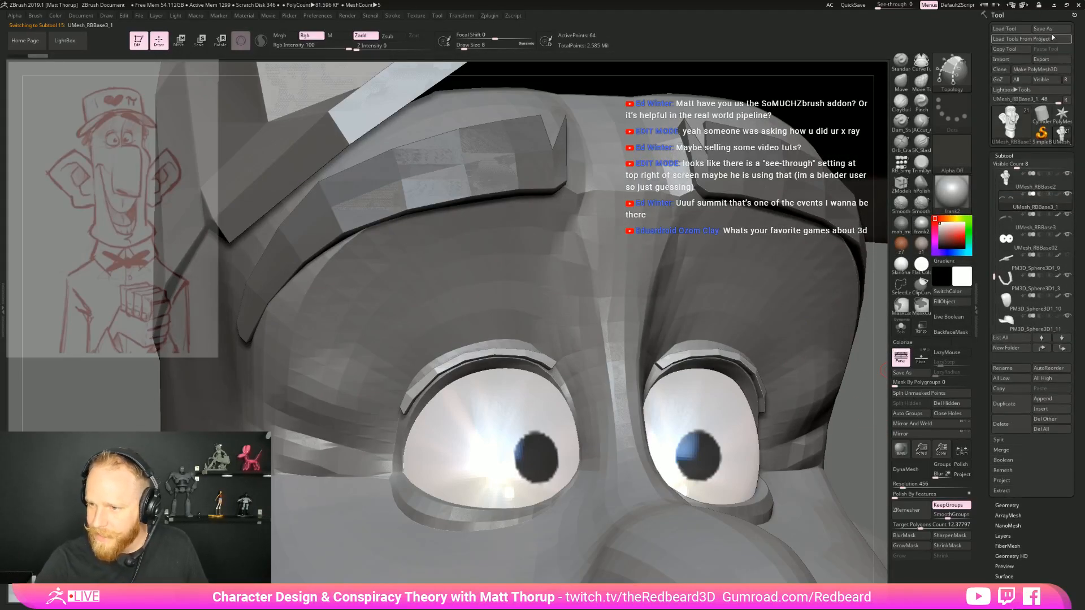
{"action": "left_click", "coordinate": [1051, 29]}
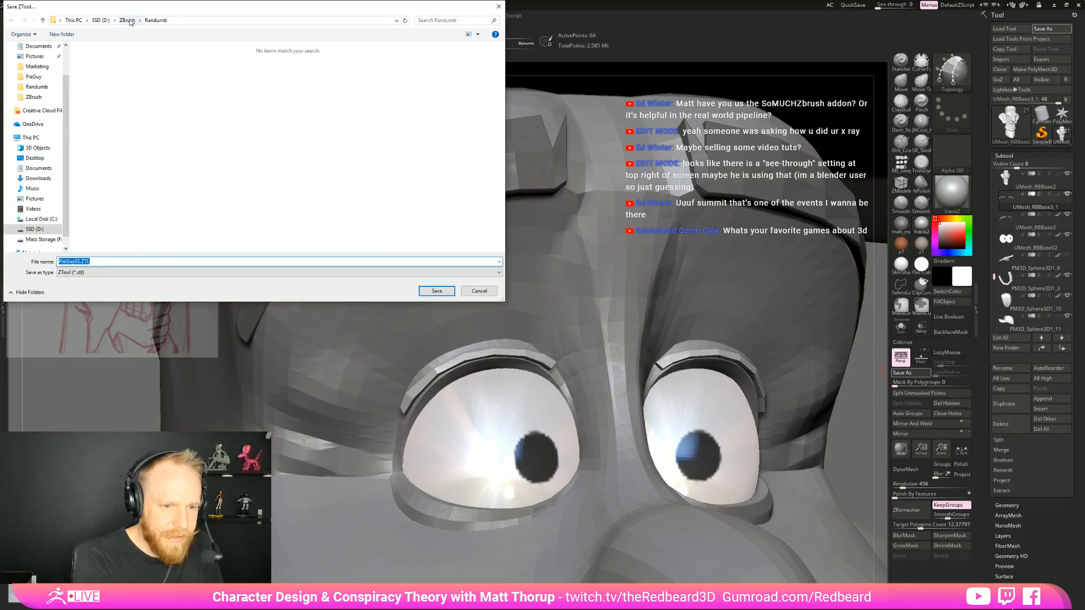
{"action": "left_click", "coordinate": [128, 20]}
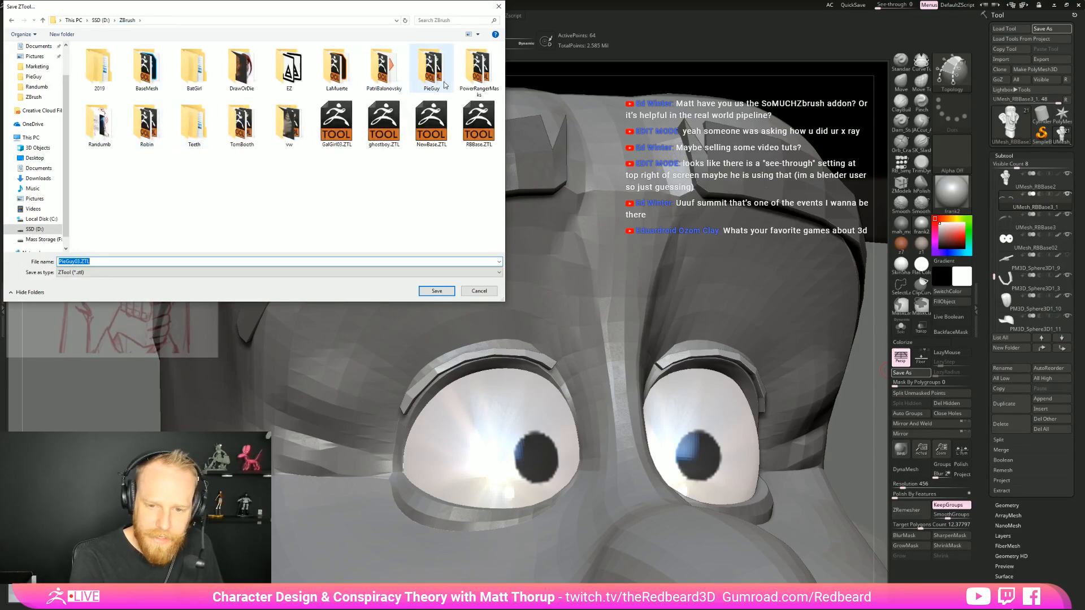
{"action": "double_click", "coordinate": [424, 84]}
{"action": "left_click", "coordinate": [102, 67]}
{"action": "double_click", "coordinate": [77, 262]}
{"action": "type", "text": "4"}
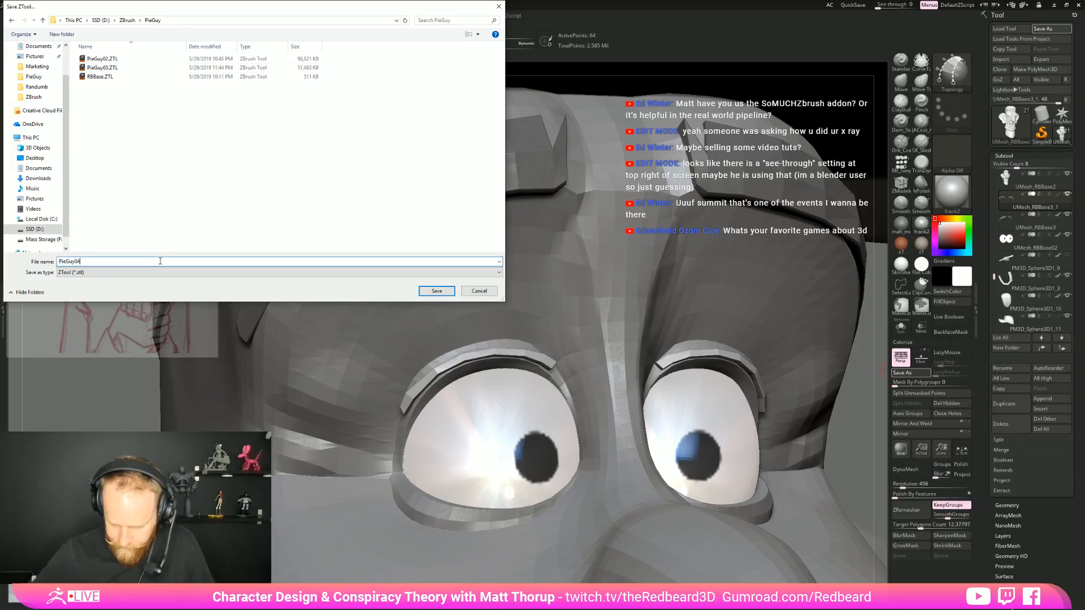
{"action": "key", "text": "Return"}
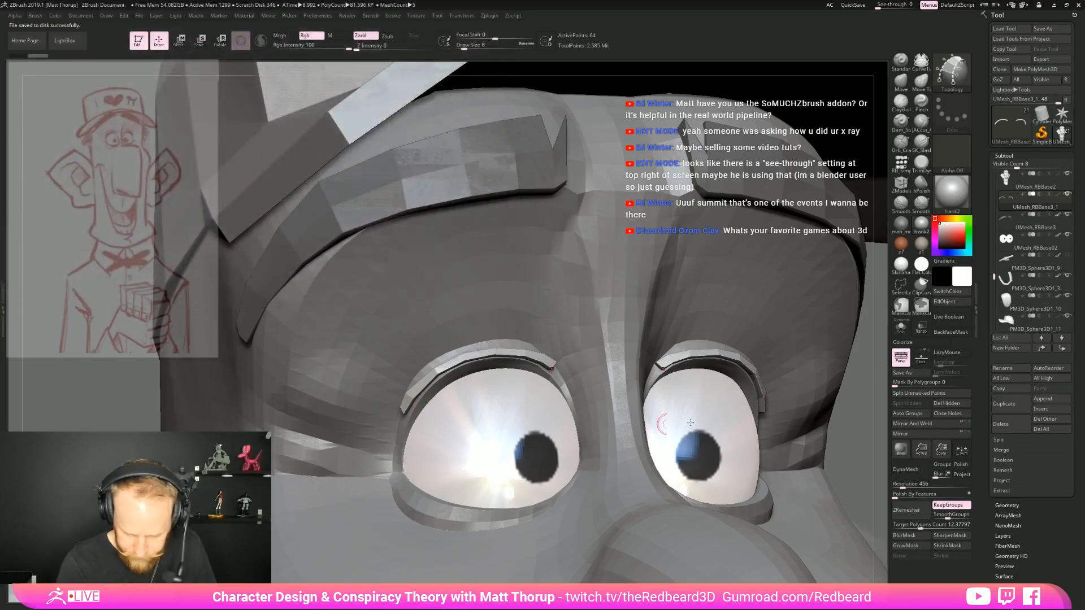
Fit the new strip along the upper eyelid's edge with the Move brush at draw size 25
{"action": "key", "text": "b"}
{"action": "key", "text": "m"}
{"action": "key", "text": "v"}
{"action": "key", "text": "s"}
{"action": "left_click_drag", "start_coordinate": [405, 403], "coordinate": [409, 415]}
{"action": "mouse_move", "coordinate": [440, 375]}
{"action": "left_mouse_down"}
{"action": "mouse_move", "coordinate": [482, 358]}
{"action": "mouse_move", "coordinate": [549, 372]}
{"action": "left_mouse_up"}
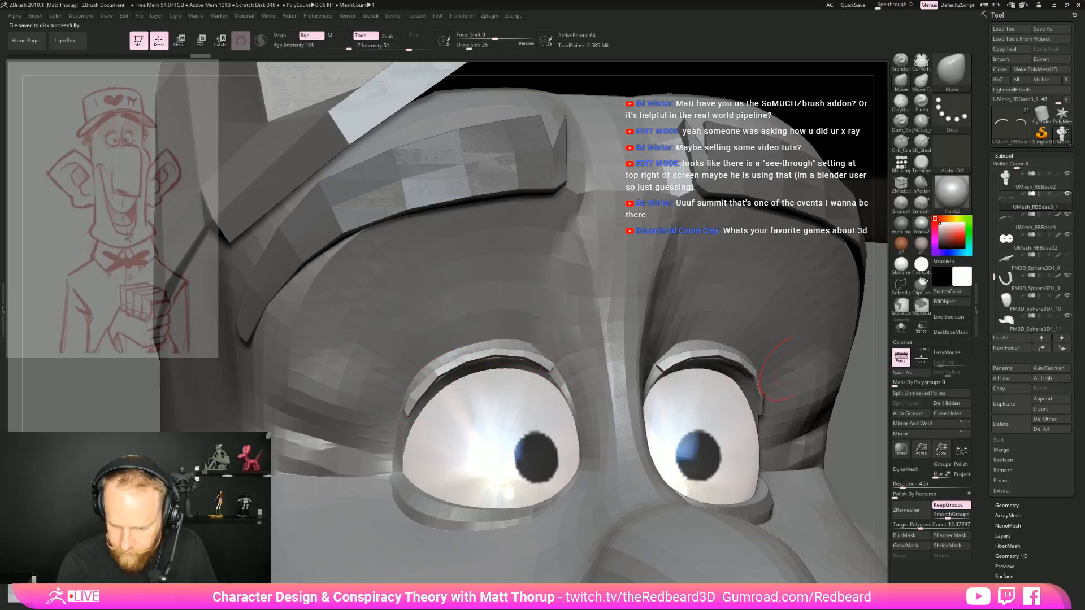
Isolate the eyelid strip and reshape its curve and ends with the Move brush at draw size 25
{"action": "left_click", "coordinate": [901, 326]}
{"action": "mouse_move", "coordinate": [673, 396]}
{"action": "left_mouse_down"}
{"action": "mouse_move", "coordinate": [673, 504]}
{"action": "mouse_move", "coordinate": [666, 415]}
{"action": "left_mouse_up"}
{"action": "mouse_move", "coordinate": [529, 399]}
{"action": "left_mouse_down", "text": "ctrl"}
{"action": "mouse_move", "coordinate": [526, 274]}
{"action": "mouse_move", "coordinate": [556, 270]}
{"action": "mouse_move", "coordinate": [582, 317]}
{"action": "mouse_move", "coordinate": [563, 452]}
{"action": "mouse_move", "coordinate": [594, 452]}
{"action": "mouse_move", "coordinate": [593, 436]}
{"action": "left_mouse_up", "text": "ctrl"}
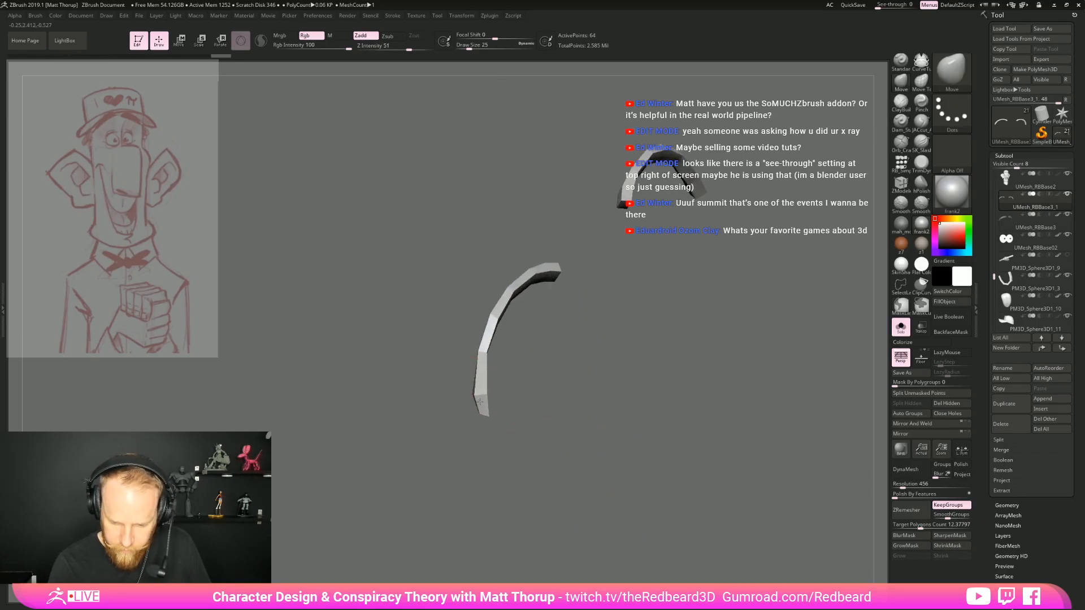
{"action": "mouse_move", "coordinate": [495, 439]}
{"action": "left_mouse_down"}
{"action": "mouse_move", "coordinate": [484, 325]}
{"action": "mouse_move", "coordinate": [506, 288]}
{"action": "mouse_move", "coordinate": [550, 265]}
{"action": "mouse_move", "coordinate": [607, 317]}
{"action": "mouse_move", "coordinate": [583, 332]}
{"action": "left_mouse_up"}
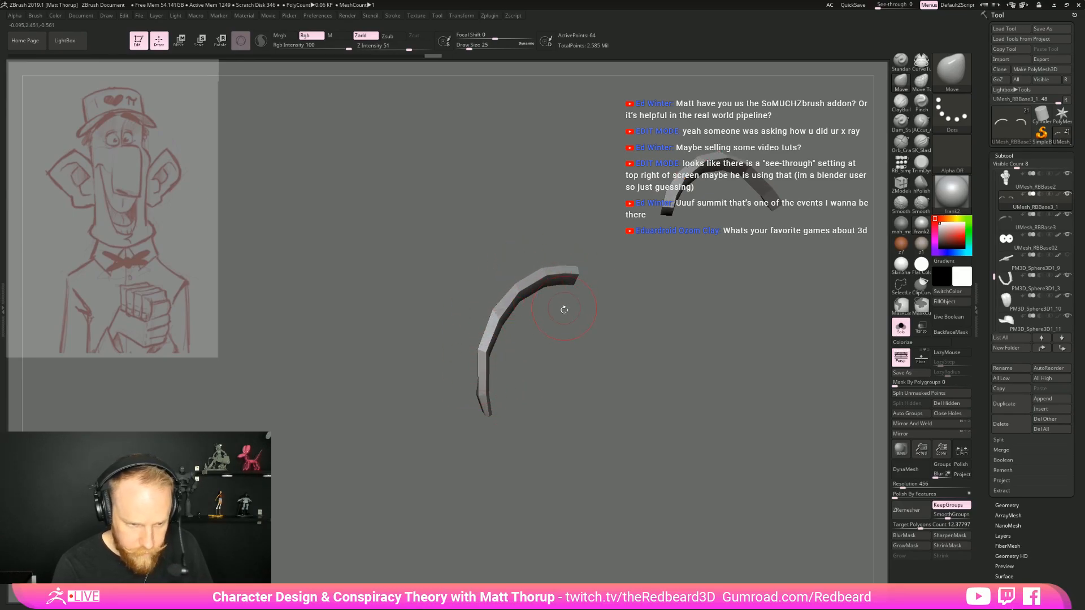
{"action": "left_click_drag", "start_coordinate": [564, 307], "coordinate": [557, 319]}
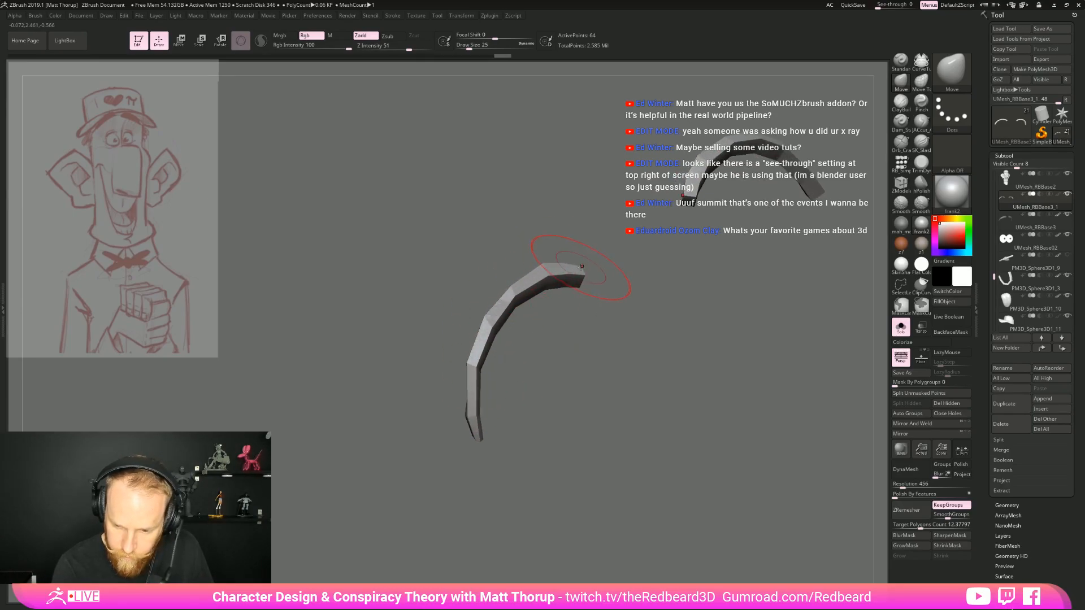
{"action": "right_click_drag", "start_coordinate": [581, 268], "coordinate": [583, 278]}
{"action": "left_click_drag", "start_coordinate": [630, 339], "coordinate": [577, 282]}
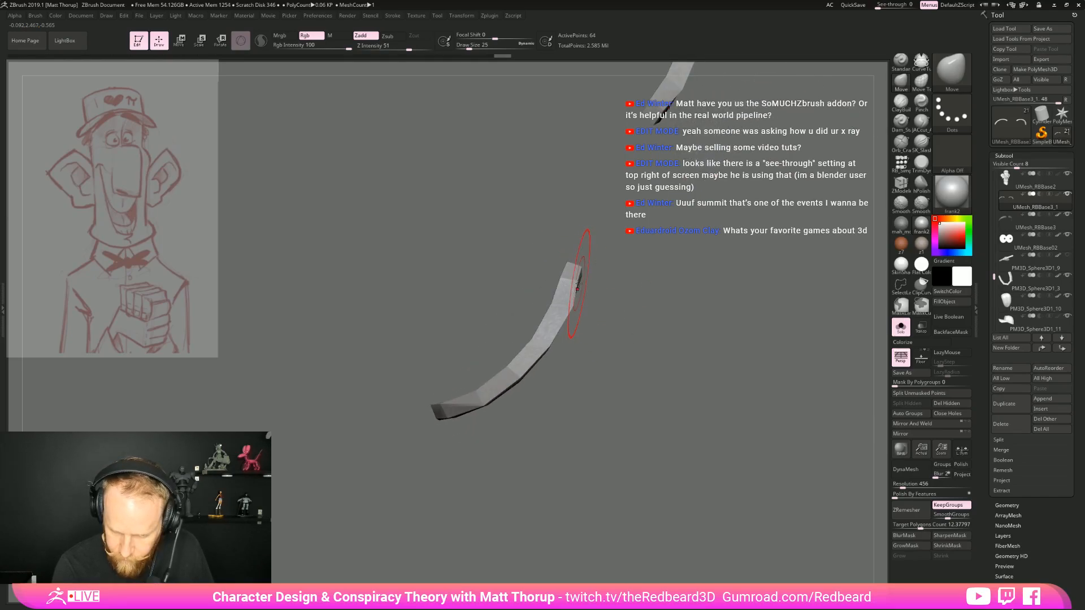
Taper the strip's inner end and refine its arch with the Move brush at draw size 13, then show all subtools again
{"action": "key", "text": "bracketleft"}
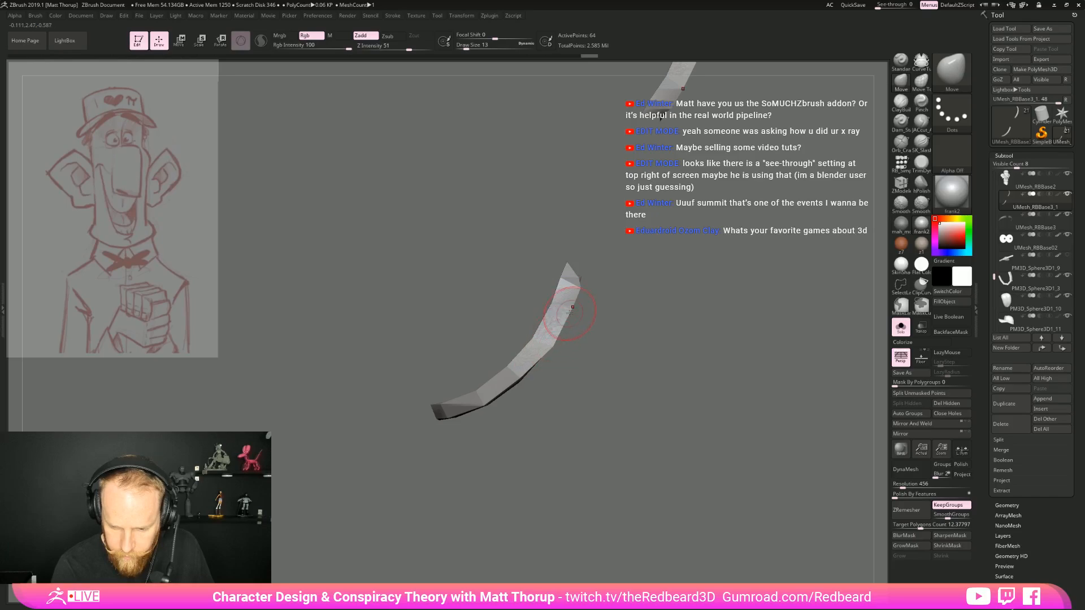
{"action": "left_click_drag", "start_coordinate": [551, 342], "coordinate": [517, 354]}
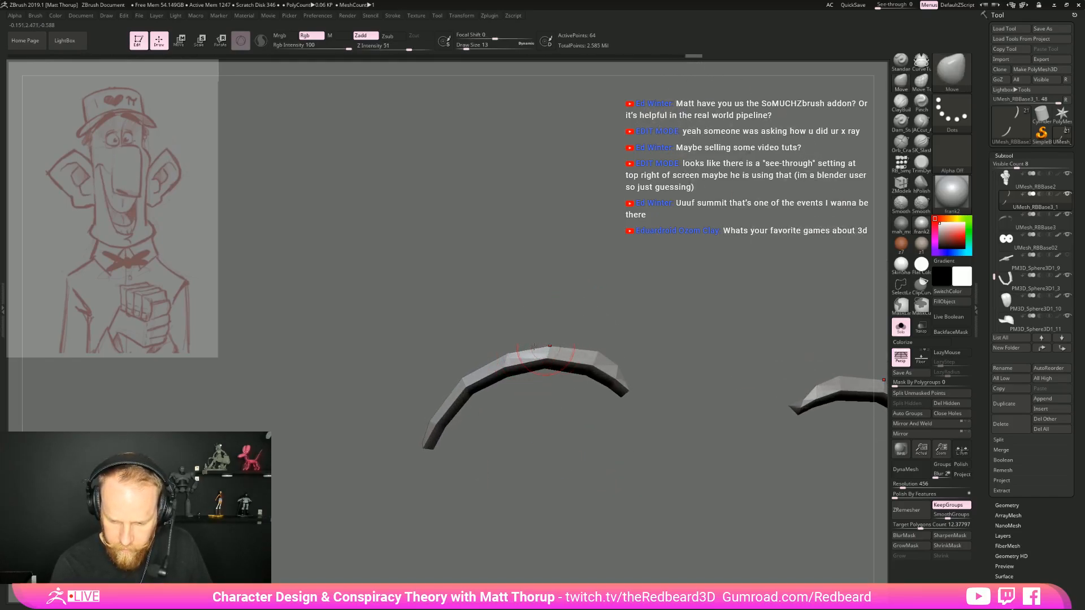
{"action": "left_click_drag", "start_coordinate": [463, 376], "coordinate": [493, 422]}
{"action": "mouse_move", "coordinate": [466, 378]}
{"action": "left_mouse_down"}
{"action": "mouse_move", "coordinate": [583, 491]}
{"action": "mouse_move", "coordinate": [581, 371]}
{"action": "mouse_move", "coordinate": [488, 340]}
{"action": "mouse_move", "coordinate": [623, 369]}
{"action": "mouse_move", "coordinate": [841, 364]}
{"action": "left_mouse_up"}
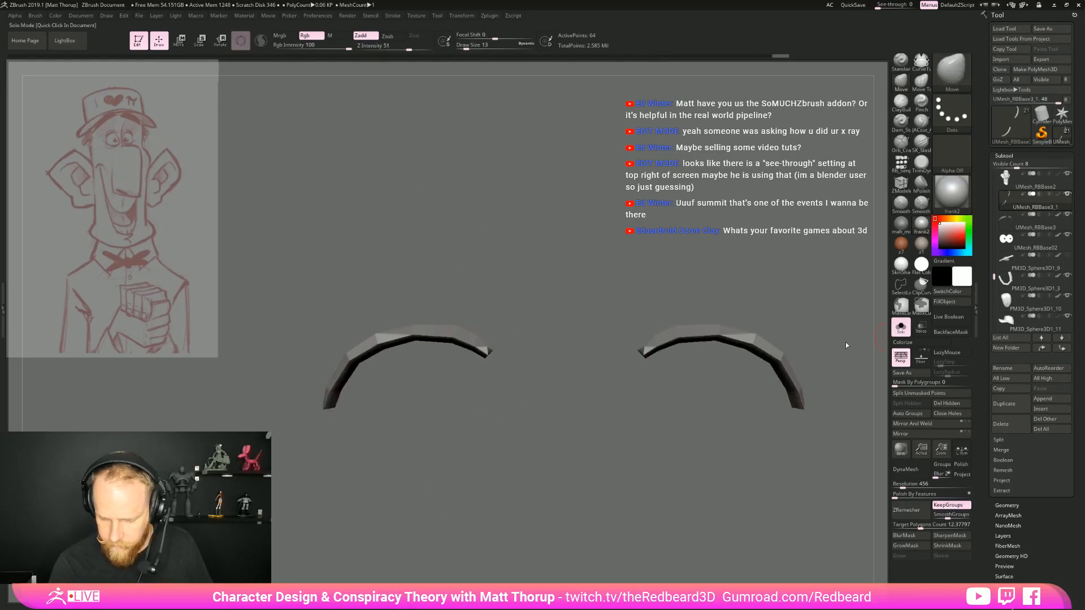
{"action": "left_click", "coordinate": [901, 326]}
Adjust the eyelid strip's fit against the lid from below with the Move brush at draw size 27
{"action": "left_click_drag", "start_coordinate": [554, 316], "coordinate": [570, 340], "text": "ctrl"}
{"action": "mouse_move", "coordinate": [551, 509]}
{"action": "left_mouse_down"}
{"action": "mouse_move", "coordinate": [553, 358]}
{"action": "mouse_move", "coordinate": [625, 342]}
{"action": "left_mouse_up"}
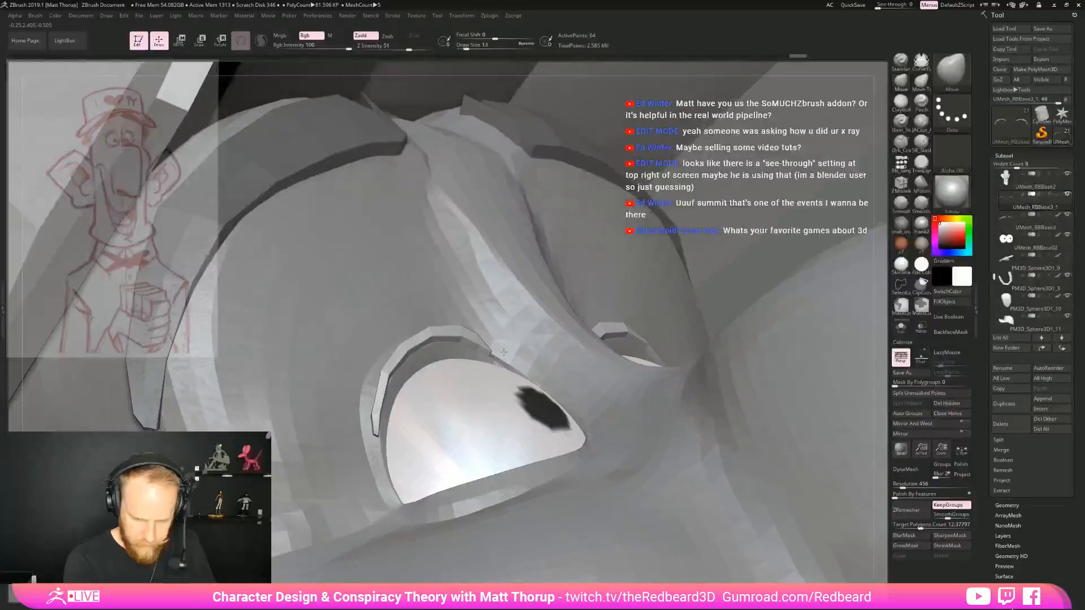
{"action": "key", "text": "s"}
{"action": "left_click_drag", "start_coordinate": [480, 355], "coordinate": [485, 355]}
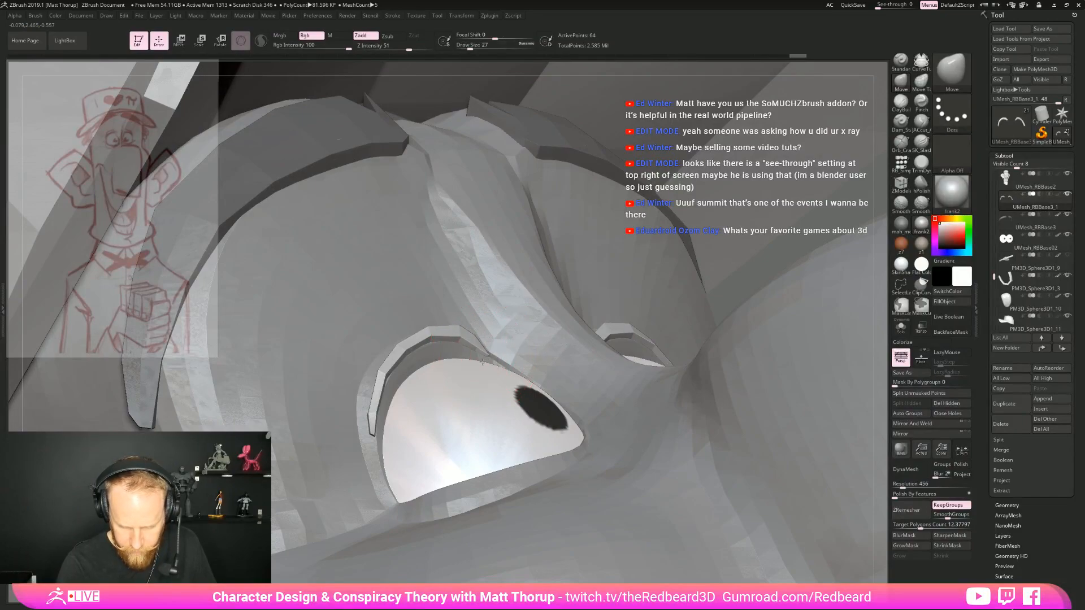
{"action": "mouse_move", "coordinate": [883, 260]}
{"action": "left_mouse_down"}
{"action": "mouse_move", "coordinate": [543, 362]}
{"action": "mouse_move", "coordinate": [333, 446]}
{"action": "left_mouse_up"}
{"action": "mouse_move", "coordinate": [622, 63]}
{"action": "left_mouse_down"}
{"action": "mouse_move", "coordinate": [526, 226]}
{"action": "mouse_move", "coordinate": [334, 441]}
{"action": "mouse_move", "coordinate": [344, 440]}
{"action": "mouse_move", "coordinate": [339, 417]}
{"action": "left_mouse_up"}
{"action": "mouse_move", "coordinate": [361, 574]}
{"action": "left_mouse_down"}
{"action": "mouse_move", "coordinate": [390, 415]}
{"action": "mouse_move", "coordinate": [369, 374]}
{"action": "mouse_move", "coordinate": [480, 367]}
{"action": "mouse_move", "coordinate": [486, 333]}
{"action": "left_mouse_up"}
Fine-tune the eyelid strip's edge against the lid with the Move brush at draw size 9
{"action": "key", "text": "s"}
{"action": "left_click_drag", "start_coordinate": [393, 355], "coordinate": [390, 358]}
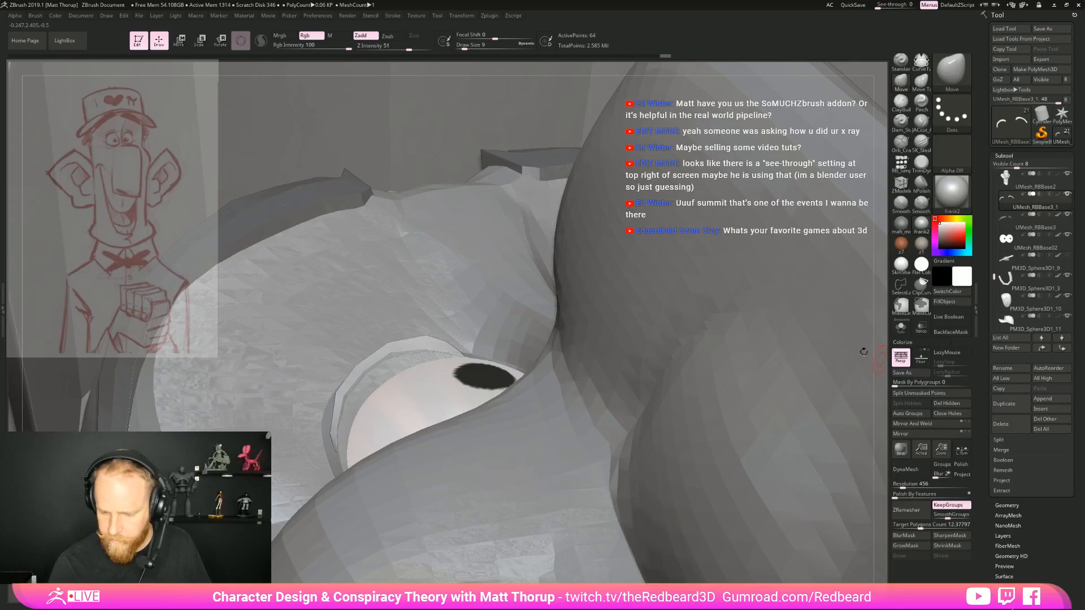
{"action": "left_click_drag", "start_coordinate": [864, 352], "coordinate": [499, 312], "text": "alt"}
{"action": "mouse_move", "coordinate": [729, 350]}
{"action": "left_mouse_down"}
{"action": "mouse_move", "coordinate": [682, 422]}
{"action": "mouse_move", "coordinate": [804, 359]}
{"action": "left_mouse_up"}
Fill the eyelid strip with a dark grey colour and set the active colour back to white
{"action": "left_click", "coordinate": [957, 284]}
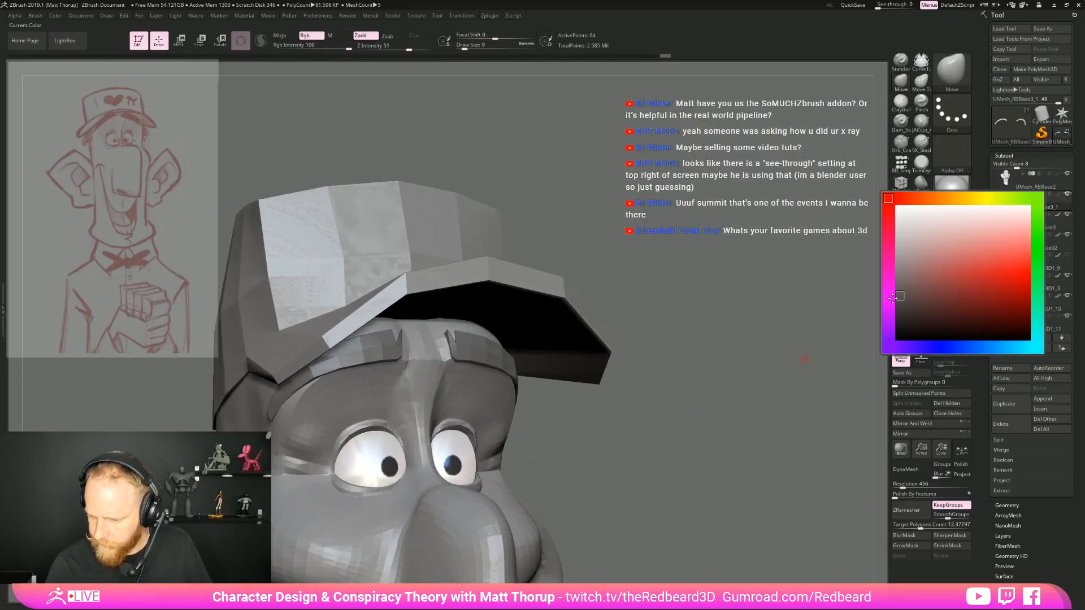
{"action": "left_click_drag", "start_coordinate": [877, 313], "coordinate": [877, 313]}
{"action": "left_click", "coordinate": [953, 303]}
{"action": "left_click_drag", "start_coordinate": [719, 402], "coordinate": [585, 415]}
{"action": "left_click", "coordinate": [932, 221]}
{"action": "left_click_drag", "start_coordinate": [586, 416], "coordinate": [616, 425]}
{"action": "left_click_drag", "start_coordinate": [554, 537], "coordinate": [715, 452], "text": "alt"}
Select the head subtool and adjust the lower eyelid's inner corner beside the nose with the Move brush at draw size 39
{"action": "left_click", "coordinate": [481, 395], "text": "alt"}
{"action": "left_click_drag", "start_coordinate": [715, 452], "coordinate": [516, 382], "text": "alt"}
{"action": "mouse_move", "coordinate": [709, 310]}
{"action": "left_mouse_down"}
{"action": "mouse_move", "coordinate": [685, 315]}
{"action": "mouse_move", "coordinate": [734, 370]}
{"action": "mouse_move", "coordinate": [729, 361]}
{"action": "mouse_move", "coordinate": [527, 337]}
{"action": "left_mouse_up"}
{"action": "key", "text": "bracketright"}
{"action": "key", "text": "bracketright"}
{"action": "key", "text": "bracketright"}
{"action": "key", "text": "bracketright"}
{"action": "left_click_drag", "start_coordinate": [760, 356], "coordinate": [505, 352]}
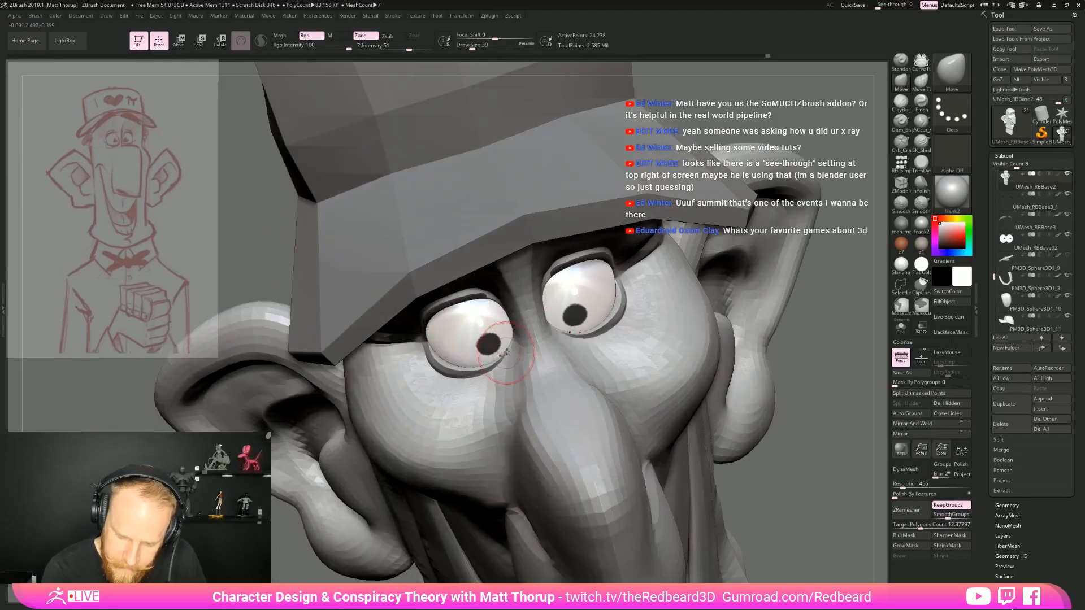
Refine the lower eyelid rim around the eyeball from a three-quarter view with the Move brush at draw sizes 41 and 33
{"action": "key", "text": "bracketleft"}
{"action": "key", "text": "bracketright"}
{"action": "left_click_drag", "start_coordinate": [805, 460], "coordinate": [853, 517]}
{"action": "left_click_drag", "start_coordinate": [709, 400], "coordinate": [507, 357]}
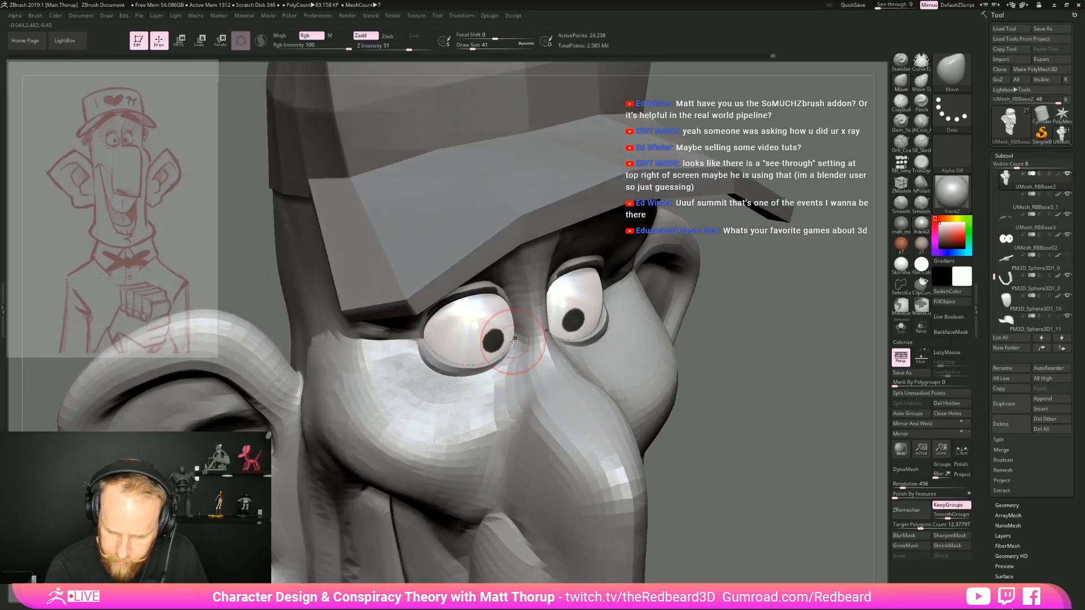
{"action": "key", "text": "bracketleft"}
{"action": "key", "text": "bracketleft"}
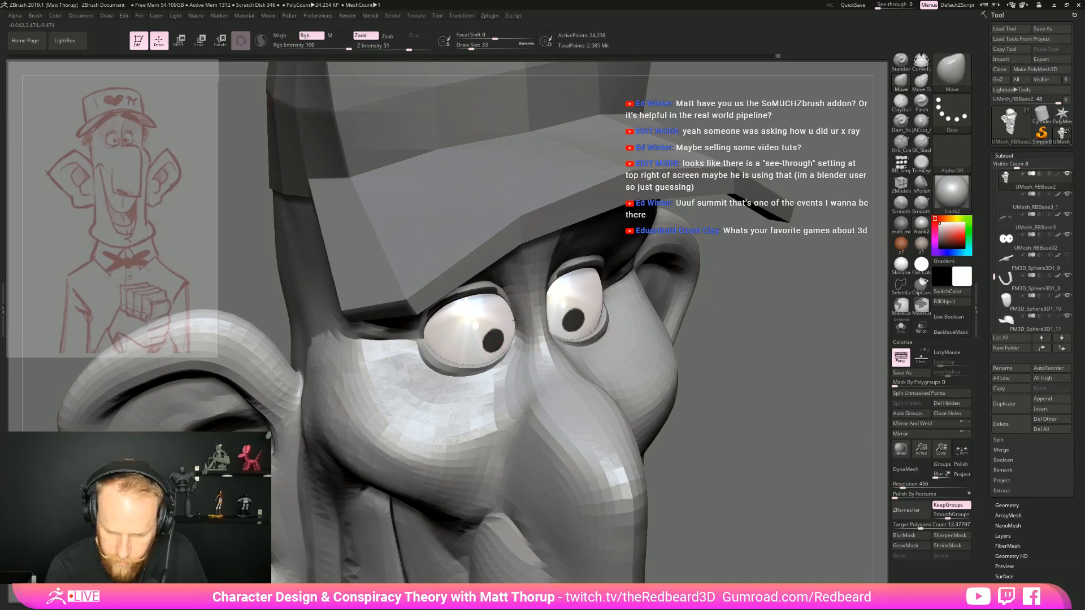
{"action": "left_click_drag", "start_coordinate": [782, 345], "coordinate": [692, 285]}
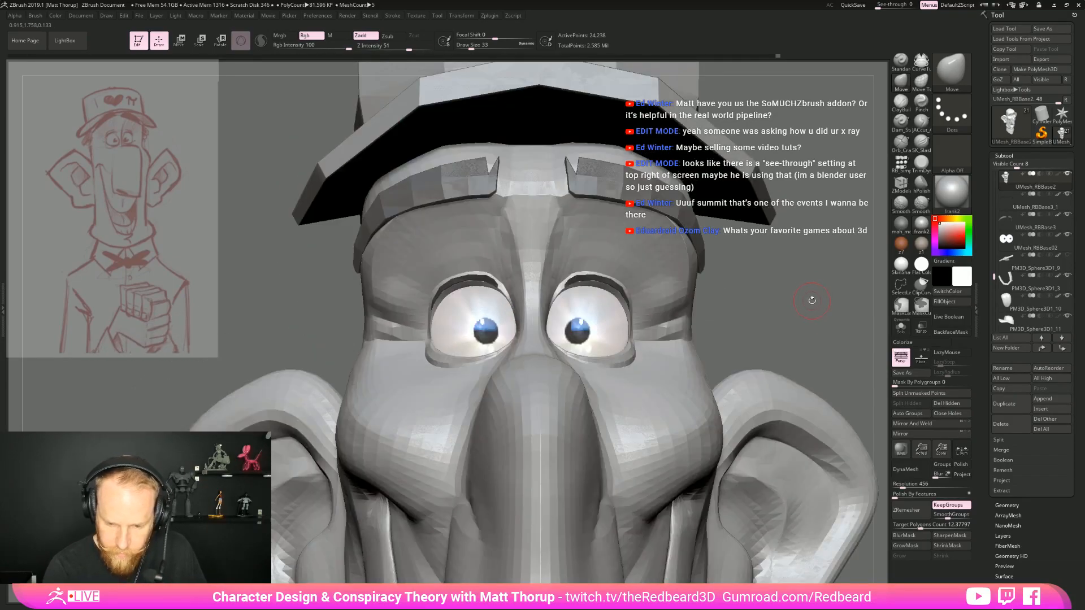
Adjust the nose bridge and the area around the eye corners with the Move brush at draw size 33
{"action": "key", "text": "f"}
{"action": "left_click_drag", "start_coordinate": [656, 320], "coordinate": [531, 307], "text": "alt"}
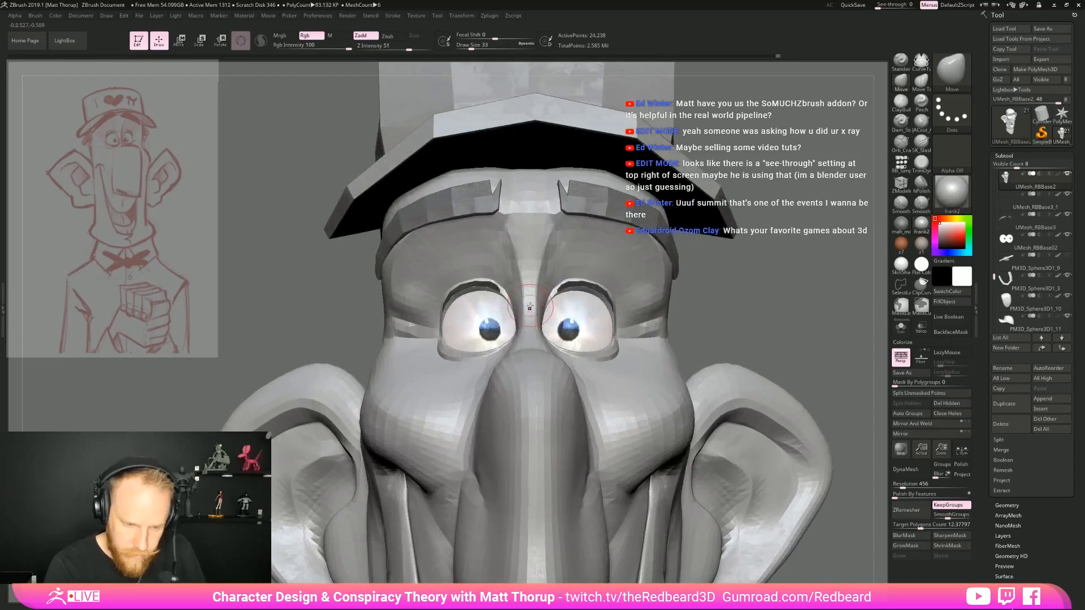
{"action": "left_click_drag", "start_coordinate": [698, 303], "coordinate": [729, 308]}
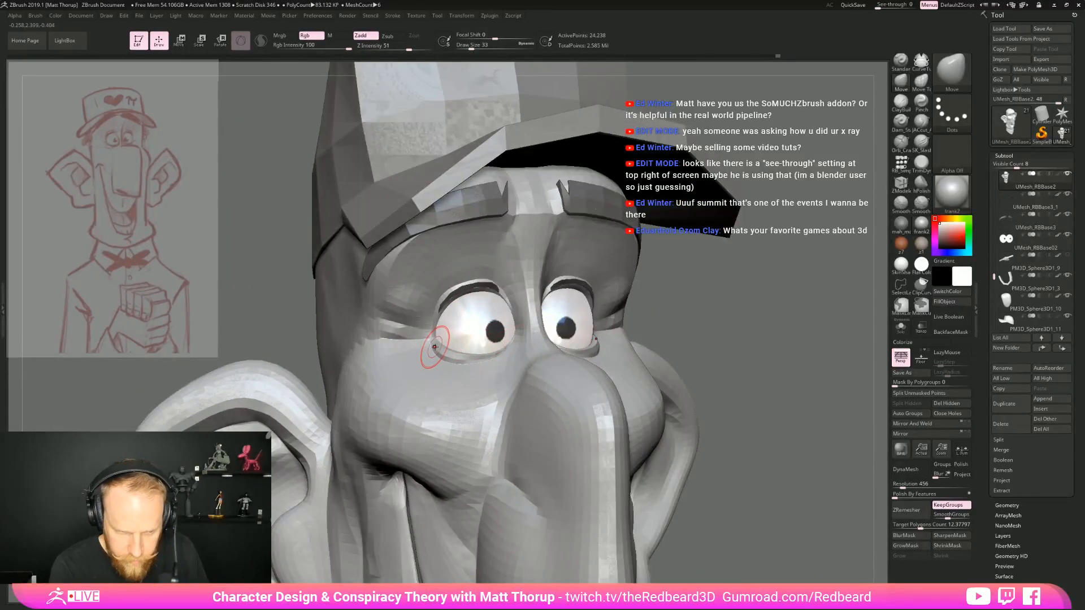
{"action": "left_click_drag", "start_coordinate": [781, 343], "coordinate": [522, 343]}
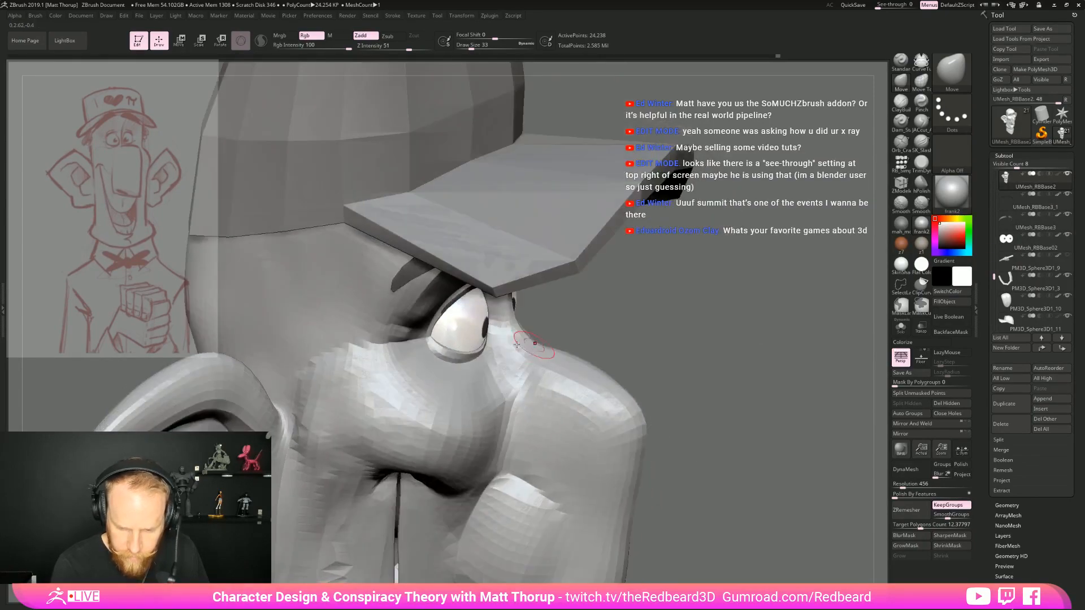
{"action": "left_click_drag", "start_coordinate": [678, 290], "coordinate": [713, 255]}
Reshape the outer eye corner and the lower eyelid near the nose with the Move brush at draw sizes 62 and 51
{"action": "key", "text": "bracketright"}
{"action": "key", "text": "bracketright"}
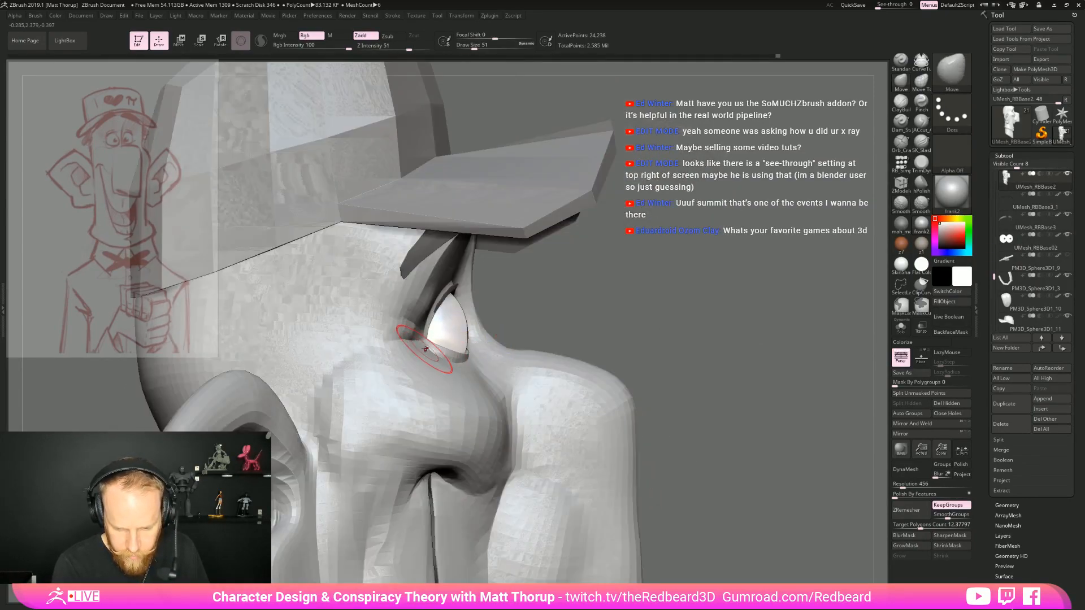
{"action": "key", "text": "bracketright"}
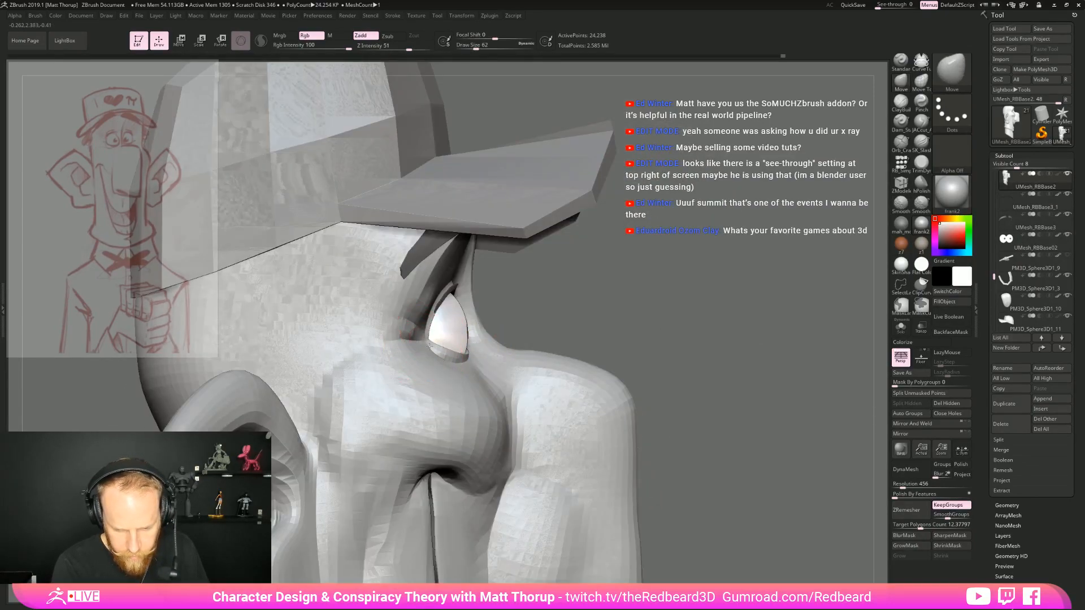
{"action": "left_click_drag", "start_coordinate": [668, 327], "coordinate": [548, 325], "text": "alt"}
{"action": "mouse_move", "coordinate": [791, 379]}
{"action": "left_mouse_down"}
{"action": "mouse_move", "coordinate": [691, 404]}
{"action": "mouse_move", "coordinate": [738, 430]}
{"action": "mouse_move", "coordinate": [732, 437]}
{"action": "mouse_move", "coordinate": [619, 441]}
{"action": "mouse_move", "coordinate": [623, 453]}
{"action": "mouse_move", "coordinate": [703, 451]}
{"action": "mouse_move", "coordinate": [627, 451]}
{"action": "mouse_move", "coordinate": [675, 454]}
{"action": "mouse_move", "coordinate": [692, 469]}
{"action": "mouse_move", "coordinate": [760, 469]}
{"action": "left_mouse_up"}
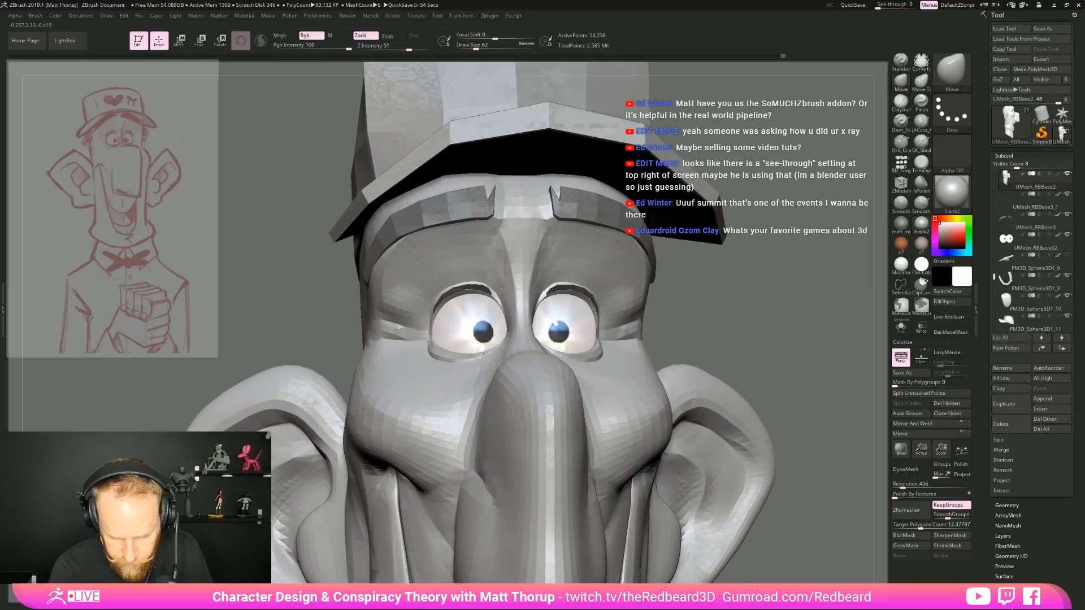
{"action": "key", "text": "bracketleft"}
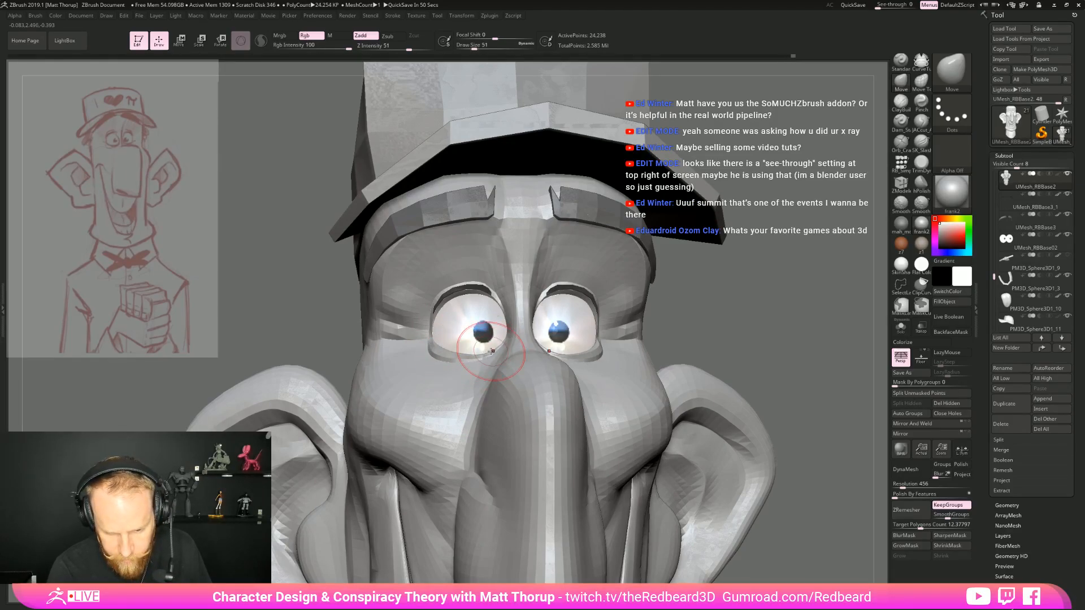
{"action": "left_click_drag", "start_coordinate": [742, 325], "coordinate": [489, 355]}
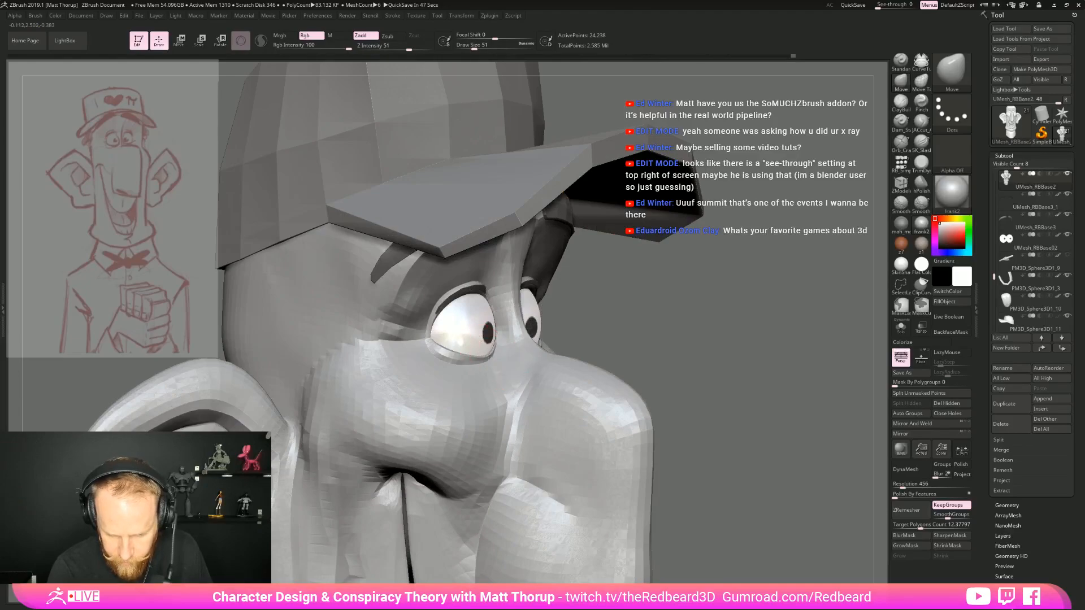
Refine the outer corner of the lower eyelid from the front view with the Move brush at draw size 41
{"action": "left_click_drag", "start_coordinate": [642, 322], "coordinate": [486, 333]}
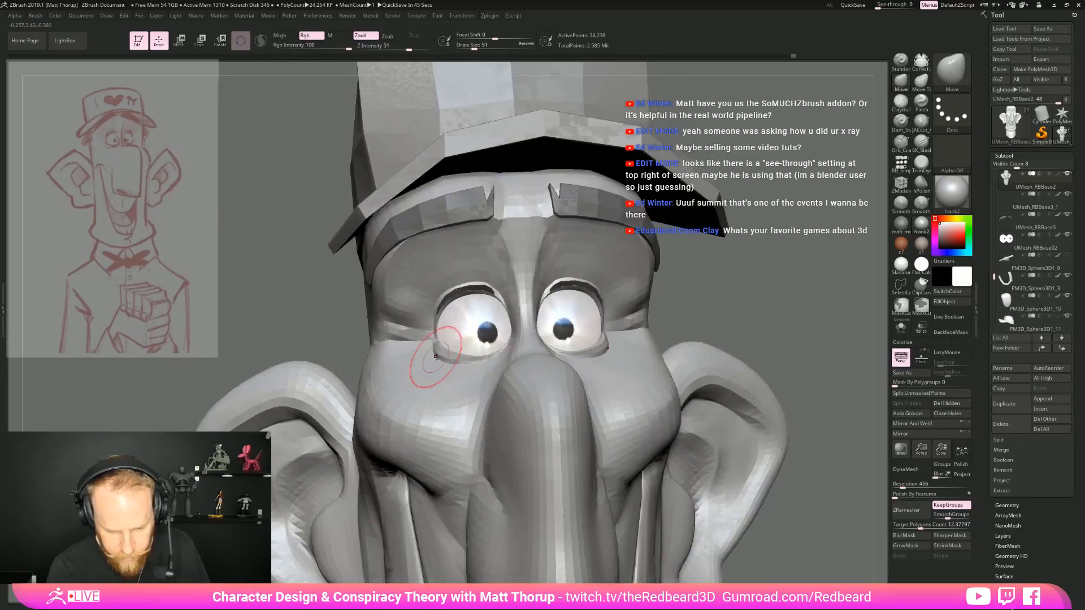
{"action": "key", "text": "bracketleft"}
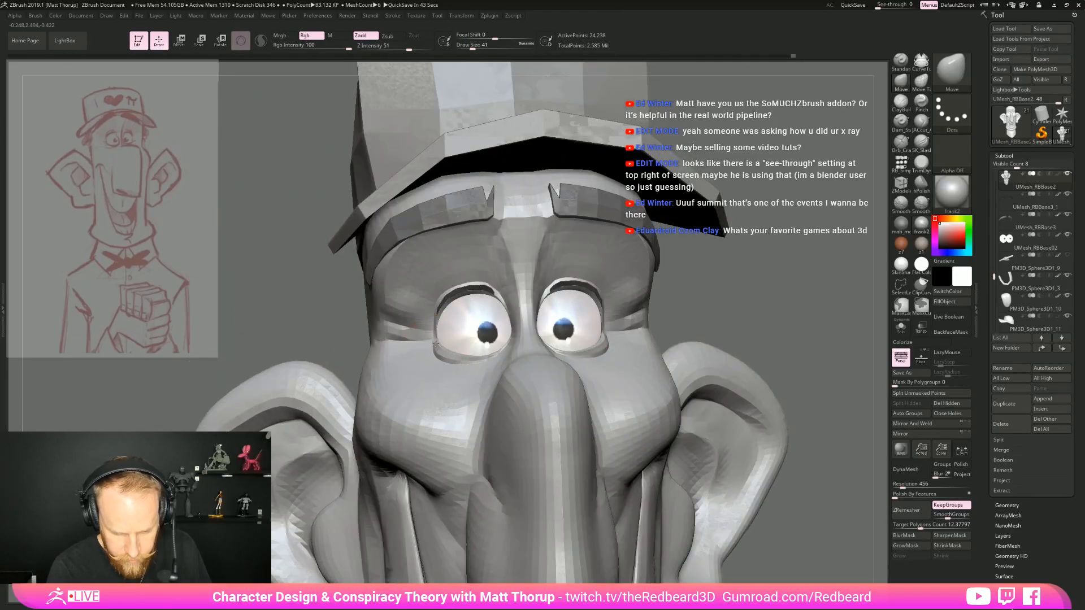
{"action": "left_click_drag", "start_coordinate": [794, 328], "coordinate": [606, 283], "text": "shift"}
{"action": "left_click_drag", "start_coordinate": [606, 282], "coordinate": [608, 391]}
{"action": "mouse_move", "coordinate": [719, 370]}
{"action": "left_mouse_down"}
{"action": "mouse_move", "coordinate": [619, 347]}
{"action": "mouse_move", "coordinate": [599, 395]}
{"action": "left_mouse_up"}
Reshape the upper nose and its bridge in profile with the Move brush at draw size 51
{"action": "left_click_drag", "start_coordinate": [362, 363], "coordinate": [342, 377]}
{"action": "key", "text": "s"}
{"action": "left_click_drag", "start_coordinate": [339, 377], "coordinate": [332, 371]}
{"action": "mouse_move", "coordinate": [401, 357]}
{"action": "left_mouse_down"}
{"action": "mouse_move", "coordinate": [374, 361]}
{"action": "mouse_move", "coordinate": [427, 358]}
{"action": "mouse_move", "coordinate": [415, 323]}
{"action": "mouse_move", "coordinate": [425, 349]}
{"action": "left_mouse_up"}
{"action": "key", "text": "s"}
{"action": "key", "text": "s"}
{"action": "key", "text": "s"}
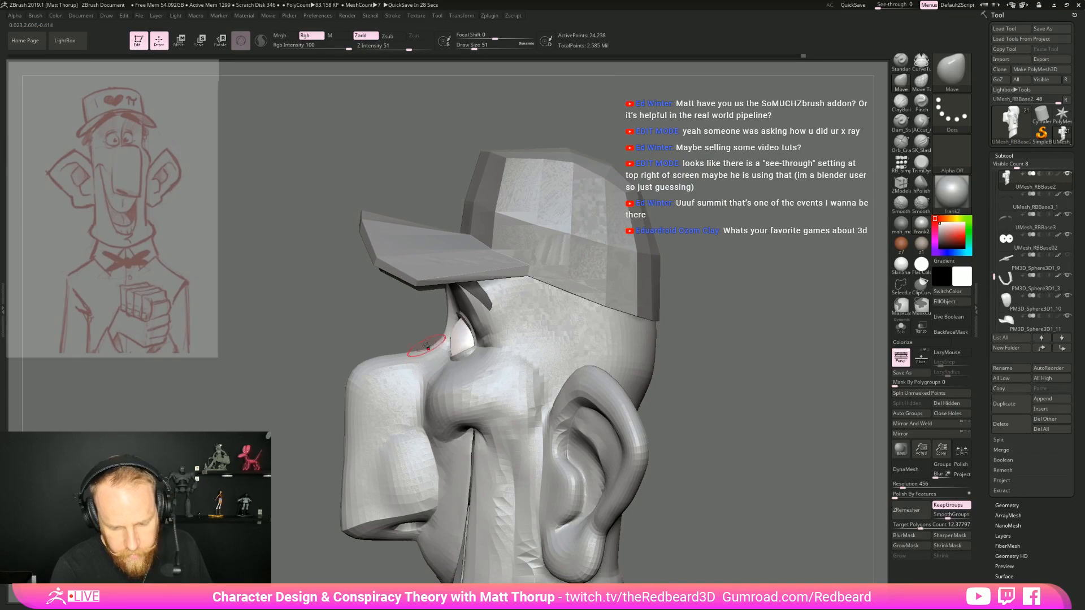
{"action": "key", "text": "alt+Tab"}
{"action": "key", "text": "alt+Tab"}
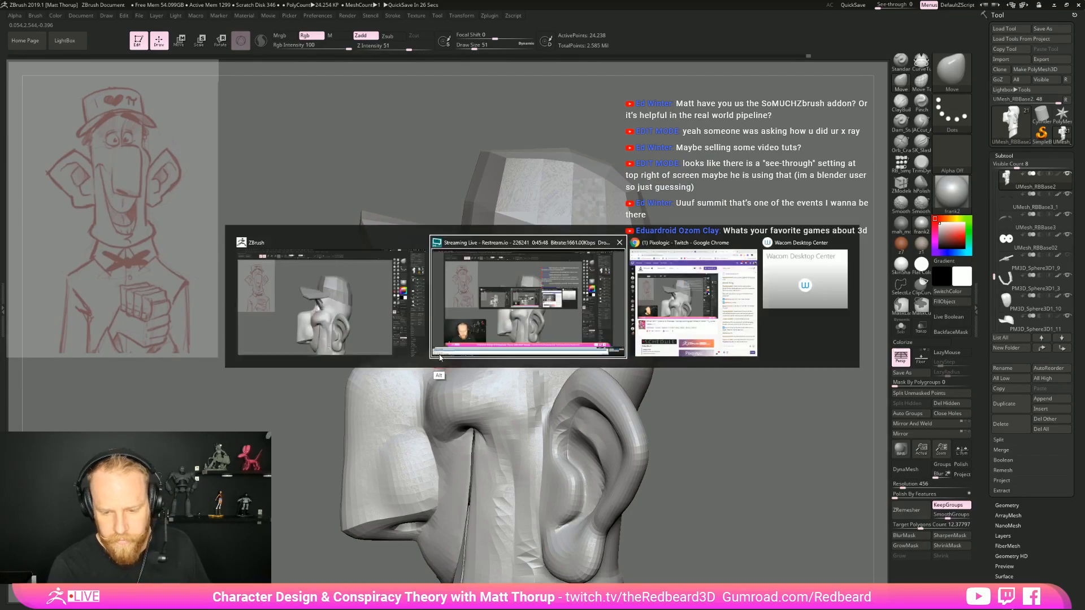
{"action": "key", "text": "alt+Tab"}
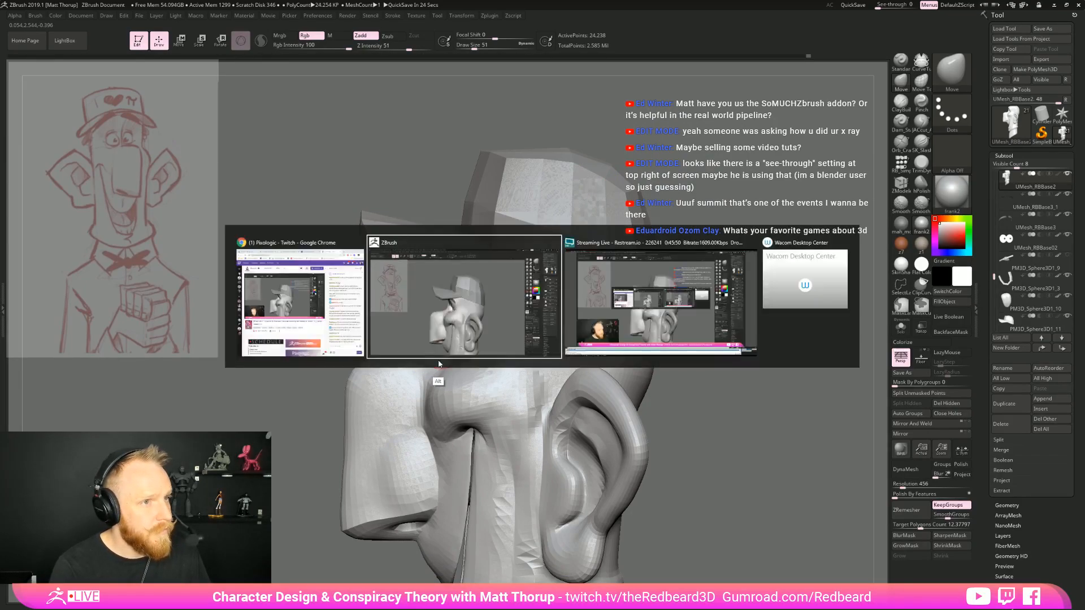
Examine the whole head from three-quarter, side and front views against the reference sketch
{"action": "right_click_drag", "start_coordinate": [484, 346], "coordinate": [735, 356]}
{"action": "right_click_drag", "start_coordinate": [565, 362], "coordinate": [463, 410]}
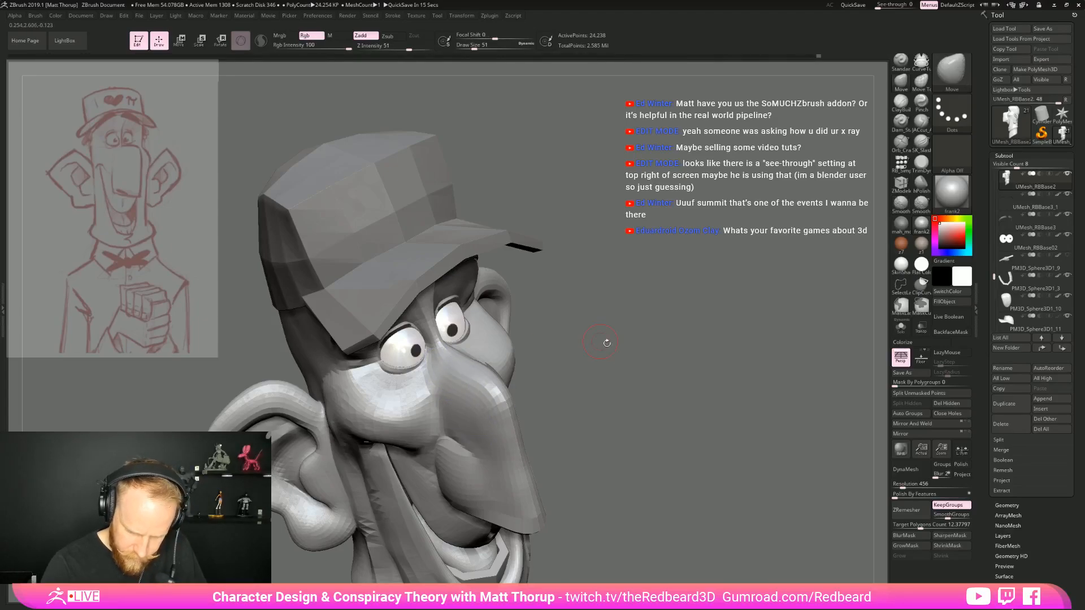
{"action": "left_click_drag", "start_coordinate": [596, 340], "coordinate": [649, 366], "text": "shift"}
{"action": "mouse_move", "coordinate": [715, 388]}
{"action": "left_mouse_down"}
{"action": "mouse_move", "coordinate": [711, 422]}
{"action": "mouse_move", "coordinate": [537, 396]}
{"action": "left_mouse_up"}
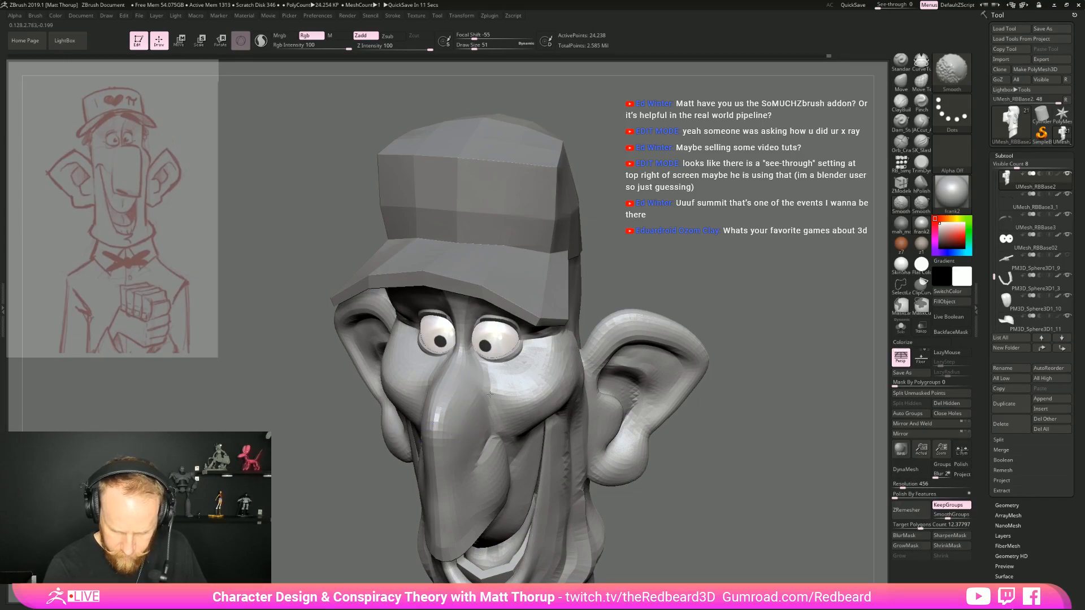
{"action": "mouse_move", "coordinate": [695, 328]}
{"action": "left_mouse_down"}
{"action": "mouse_move", "coordinate": [853, 318]}
{"action": "mouse_move", "coordinate": [847, 345]}
{"action": "left_mouse_up"}
{"action": "mouse_move", "coordinate": [701, 452]}
{"action": "left_mouse_down", "text": "alt"}
{"action": "mouse_move", "coordinate": [556, 298]}
{"action": "mouse_move", "coordinate": [647, 395]}
{"action": "mouse_move", "coordinate": [653, 429]}
{"action": "mouse_move", "coordinate": [629, 494]}
{"action": "mouse_move", "coordinate": [656, 368]}
{"action": "mouse_move", "coordinate": [588, 379]}
{"action": "left_mouse_up", "text": "alt"}
{"action": "left_click_drag", "start_coordinate": [627, 463], "coordinate": [576, 392], "text": "alt"}
{"action": "left_click_drag", "start_coordinate": [558, 430], "coordinate": [551, 430]}
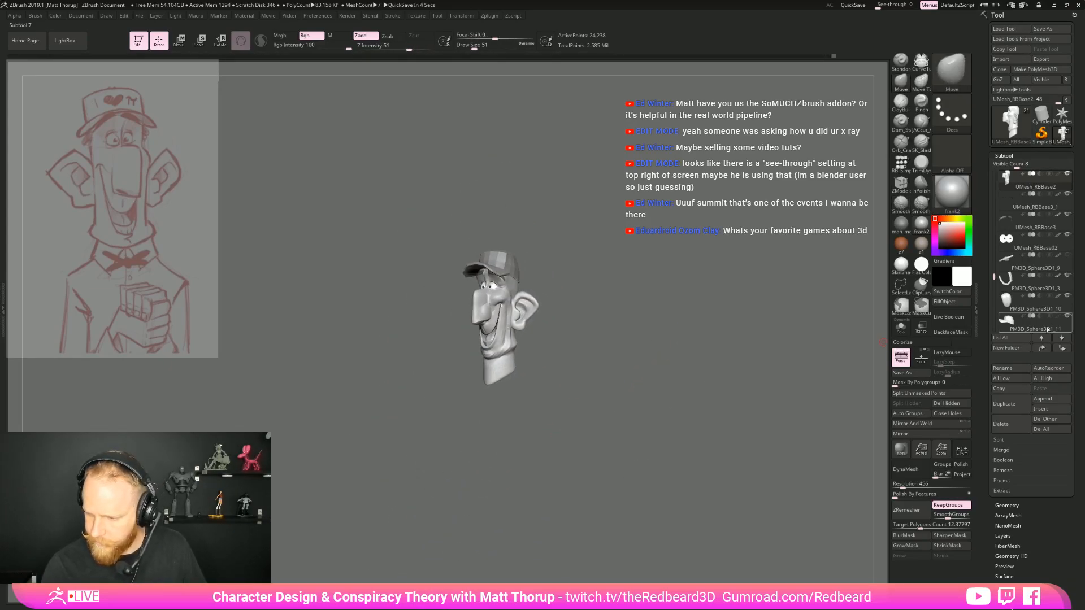
{"action": "mouse_move", "coordinate": [704, 418]}
{"action": "left_mouse_down"}
{"action": "mouse_move", "coordinate": [748, 428]}
{"action": "mouse_move", "coordinate": [673, 446]}
{"action": "mouse_move", "coordinate": [734, 438]}
{"action": "mouse_move", "coordinate": [722, 455]}
{"action": "mouse_move", "coordinate": [746, 455]}
{"action": "mouse_move", "coordinate": [581, 444]}
{"action": "mouse_move", "coordinate": [732, 456]}
{"action": "mouse_move", "coordinate": [630, 486]}
{"action": "left_mouse_up"}
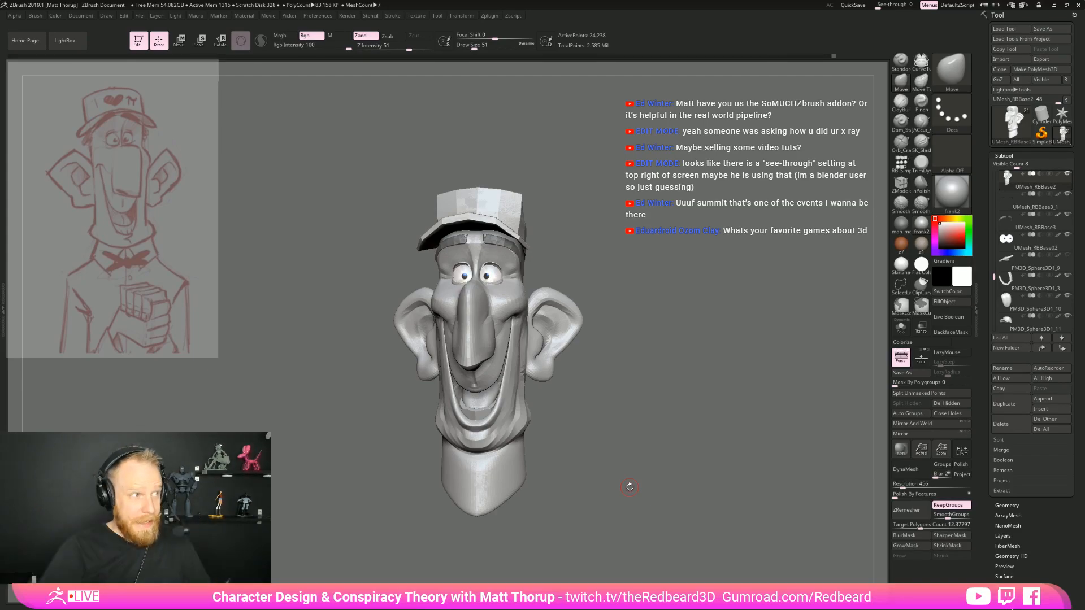
{"action": "left_click_drag", "start_coordinate": [665, 372], "coordinate": [657, 390]}
{"action": "key", "text": "alt+Tab"}
{"action": "key", "text": "alt+Tab"}
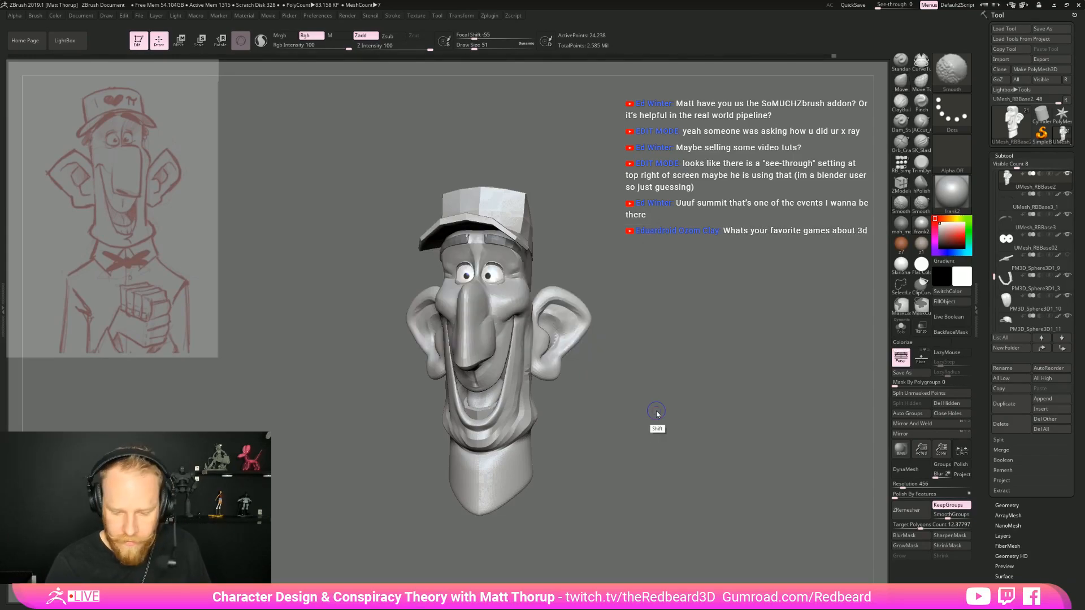
Mask the head except for the neck and center the transform gizmo on the unmasked neck
{"action": "mouse_move", "coordinate": [654, 415]}
{"action": "left_mouse_down"}
{"action": "mouse_move", "coordinate": [663, 409]}
{"action": "mouse_move", "coordinate": [667, 433]}
{"action": "mouse_move", "coordinate": [586, 500]}
{"action": "mouse_move", "coordinate": [617, 438]}
{"action": "mouse_move", "coordinate": [638, 439]}
{"action": "left_mouse_up"}
{"action": "left_click_drag", "start_coordinate": [627, 480], "coordinate": [605, 442], "text": "alt"}
{"action": "mouse_move", "coordinate": [626, 405]}
{"action": "left_mouse_down"}
{"action": "mouse_move", "coordinate": [603, 411]}
{"action": "mouse_move", "coordinate": [670, 416]}
{"action": "mouse_move", "coordinate": [659, 378]}
{"action": "mouse_move", "coordinate": [503, 545]}
{"action": "mouse_move", "coordinate": [728, 411]}
{"action": "mouse_move", "coordinate": [730, 462]}
{"action": "left_mouse_up"}
{"action": "key", "text": "shift+f"}
{"action": "key", "text": "shift+f"}
{"action": "left_click", "coordinate": [718, 412], "text": "ctrl"}
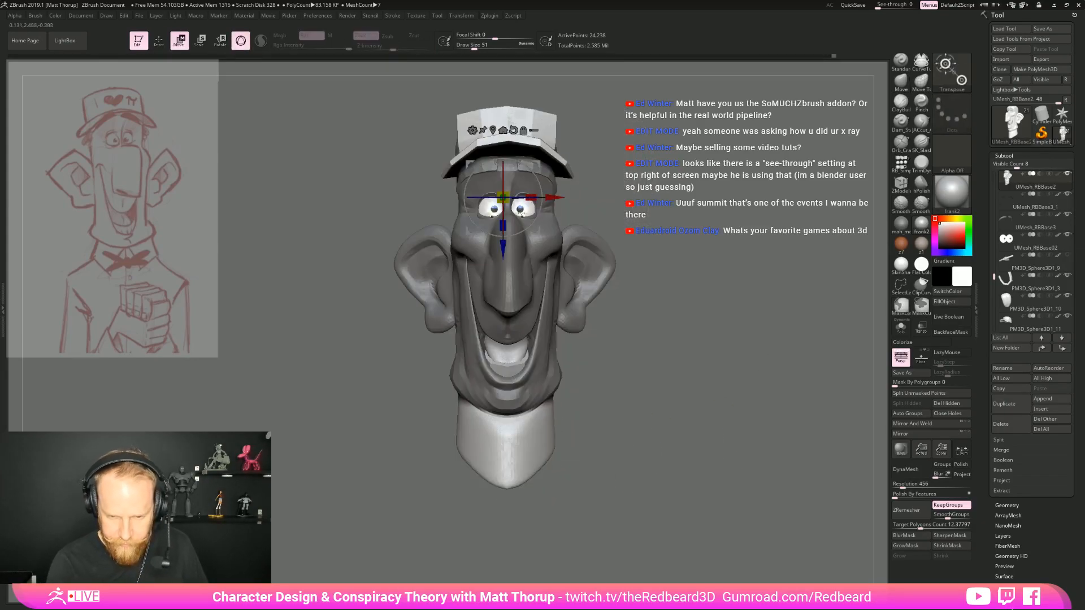
{"action": "left_click", "coordinate": [493, 130]}
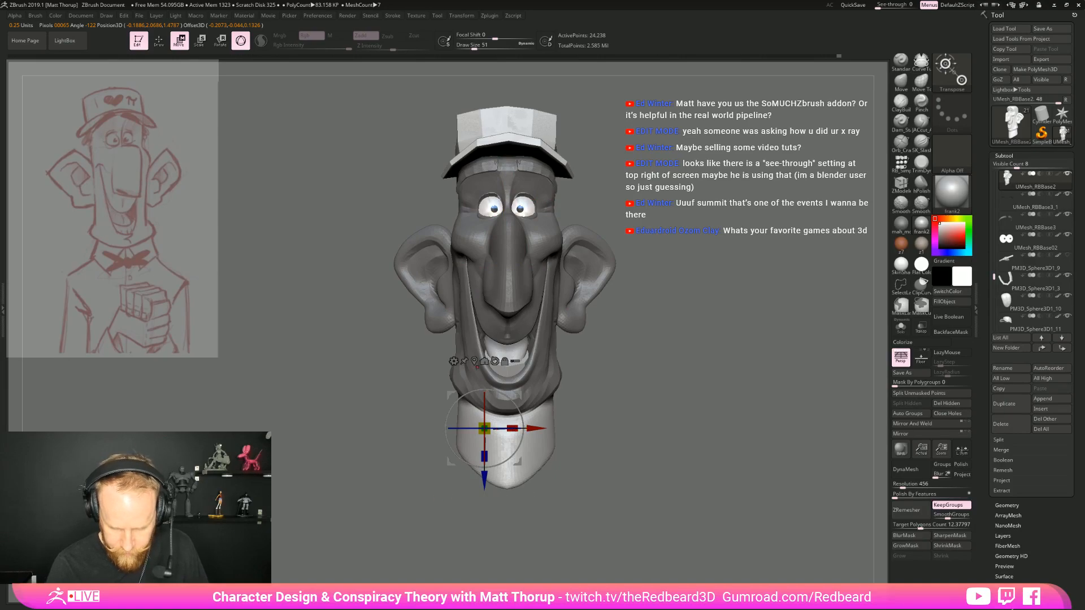
{"action": "left_click", "coordinate": [475, 363]}
Reposition the neck beneath the head from the front and side views, finishing back in Draw mode
{"action": "left_click_drag", "start_coordinate": [507, 431], "coordinate": [504, 431]}
{"action": "left_click_drag", "start_coordinate": [639, 452], "coordinate": [538, 464]}
{"action": "left_click_drag", "start_coordinate": [633, 400], "coordinate": [622, 402]}
{"action": "left_click_drag", "start_coordinate": [555, 428], "coordinate": [560, 429]}
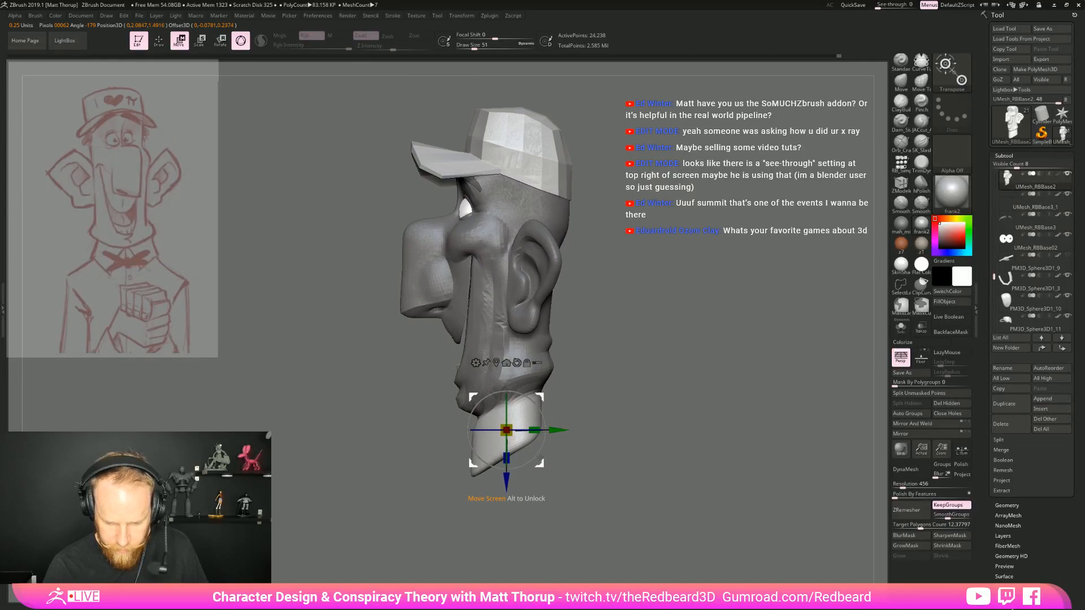
{"action": "left_click_drag", "start_coordinate": [504, 490], "coordinate": [504, 485]}
{"action": "mouse_move", "coordinate": [577, 463]}
{"action": "left_mouse_down"}
{"action": "mouse_move", "coordinate": [671, 459]}
{"action": "mouse_move", "coordinate": [659, 458]}
{"action": "left_mouse_up"}
{"action": "key", "text": "q"}
{"action": "key", "text": "Tab"}
{"action": "key", "text": "Tab"}
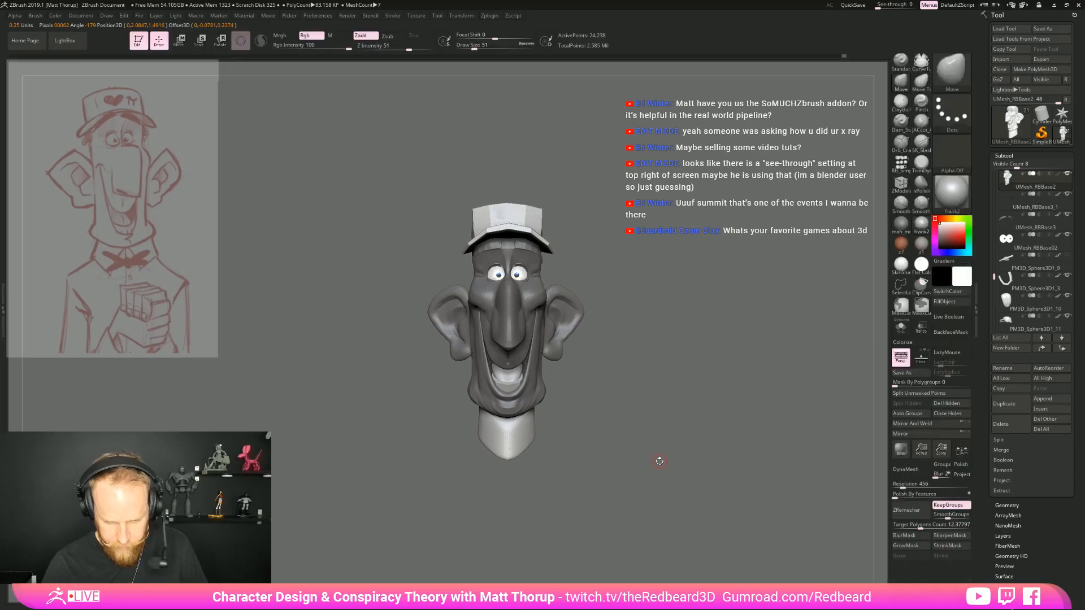
Insert a low-poly sphere below the neck as the torso with the simple insert brush
{"action": "mouse_move", "coordinate": [640, 402]}
{"action": "left_mouse_down", "text": "ctrl"}
{"action": "mouse_move", "coordinate": [669, 432]}
{"action": "mouse_move", "coordinate": [613, 470]}
{"action": "mouse_move", "coordinate": [703, 484]}
{"action": "mouse_move", "coordinate": [690, 435]}
{"action": "mouse_move", "coordinate": [710, 367]}
{"action": "mouse_move", "coordinate": [755, 344]}
{"action": "left_mouse_up", "text": "ctrl"}
{"action": "left_click", "coordinate": [902, 165]}
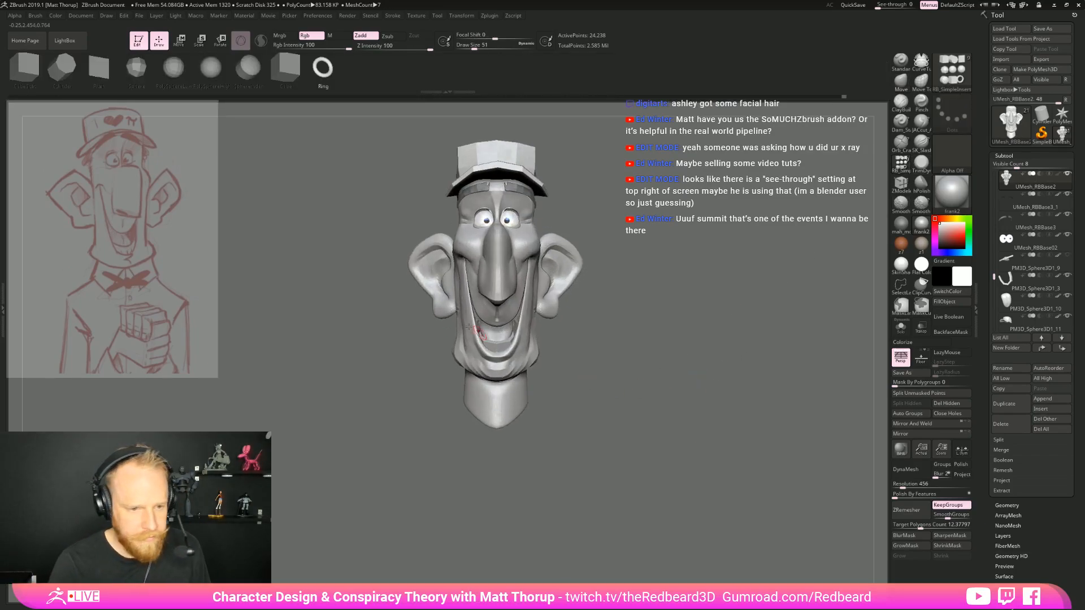
{"action": "left_click", "coordinate": [136, 68]}
{"action": "left_click_drag", "start_coordinate": [399, 477], "coordinate": [724, 405]}
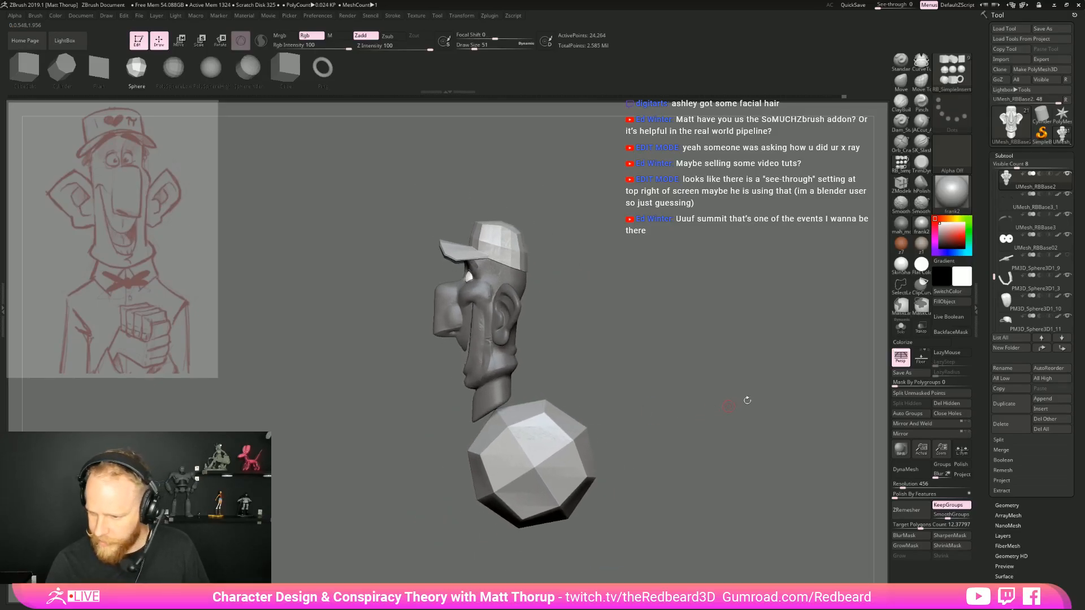
{"action": "left_click_drag", "start_coordinate": [993, 278], "coordinate": [997, 299]}
{"action": "left_click_drag", "start_coordinate": [739, 395], "coordinate": [741, 403]}
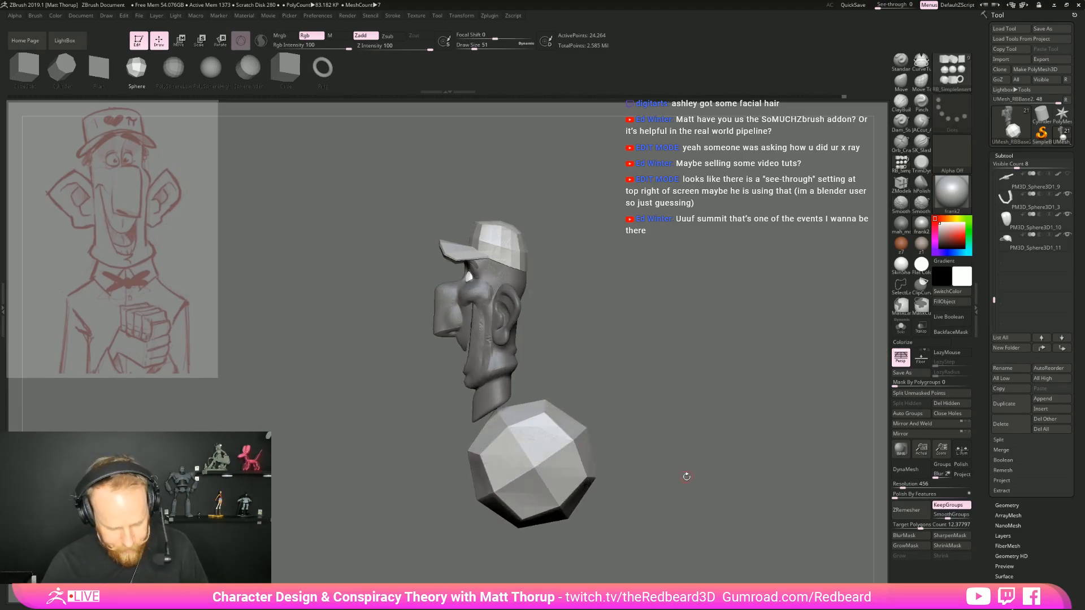
Flatten the torso sphere from front to back with the gizmo and raise it to meet the neck
{"action": "key", "text": "e"}
{"action": "mouse_move", "coordinate": [534, 402]}
{"action": "left_mouse_down"}
{"action": "mouse_move", "coordinate": [522, 441]}
{"action": "mouse_move", "coordinate": [525, 415]}
{"action": "mouse_move", "coordinate": [483, 405]}
{"action": "left_mouse_up"}
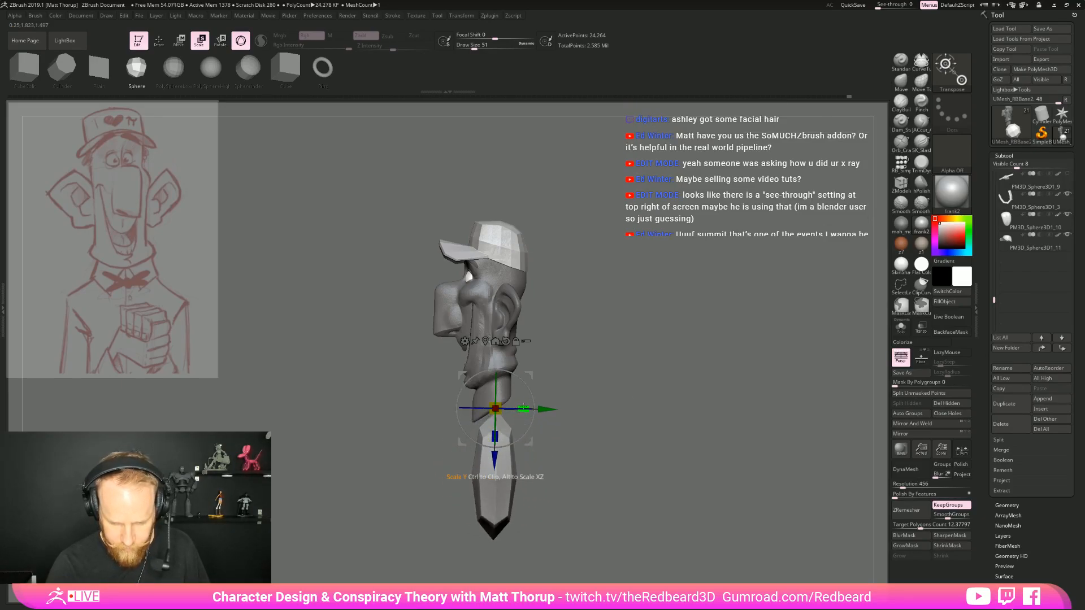
{"action": "left_click_drag", "start_coordinate": [621, 406], "coordinate": [696, 423], "text": "shift"}
{"action": "left_click_drag", "start_coordinate": [496, 463], "coordinate": [495, 440]}
{"action": "key", "text": "q"}
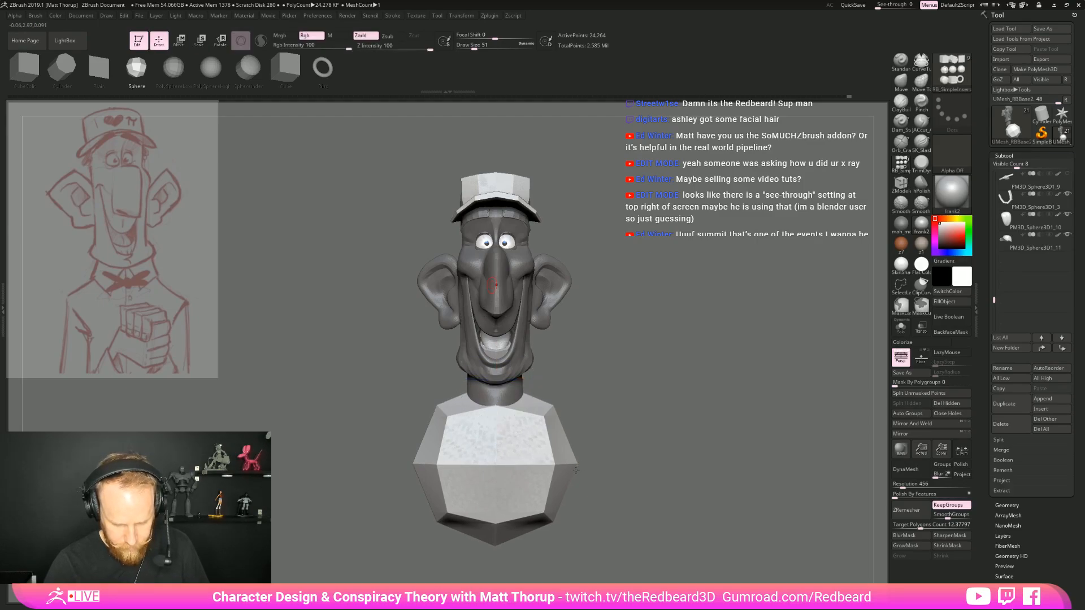
Shape the torso's outline and push its lower end forward with the Move brush at draw sizes 484 and 593
{"action": "key", "text": "s"}
{"action": "mouse_move", "coordinate": [542, 469]}
{"action": "left_mouse_down"}
{"action": "mouse_move", "coordinate": [558, 470]}
{"action": "mouse_move", "coordinate": [557, 513]}
{"action": "mouse_move", "coordinate": [561, 465]}
{"action": "mouse_move", "coordinate": [547, 468]}
{"action": "mouse_move", "coordinate": [553, 478]}
{"action": "left_mouse_up"}
{"action": "key", "text": "s"}
{"action": "key", "text": "s"}
{"action": "right_click_drag", "start_coordinate": [553, 478], "coordinate": [551, 478]}
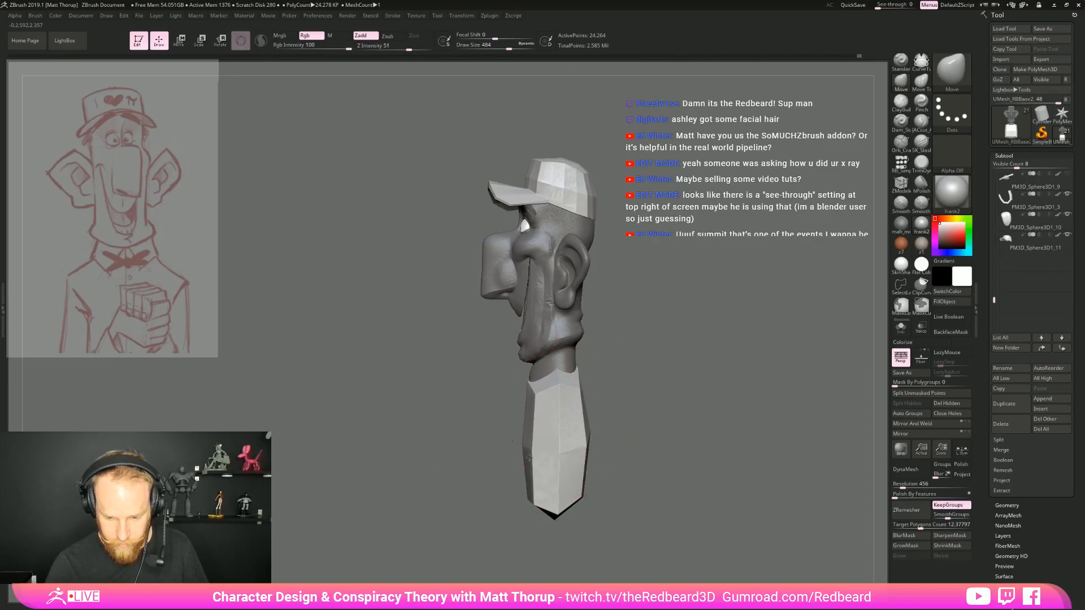
{"action": "left_click_drag", "start_coordinate": [525, 481], "coordinate": [531, 481]}
{"action": "left_click_drag", "start_coordinate": [532, 491], "coordinate": [521, 482]}
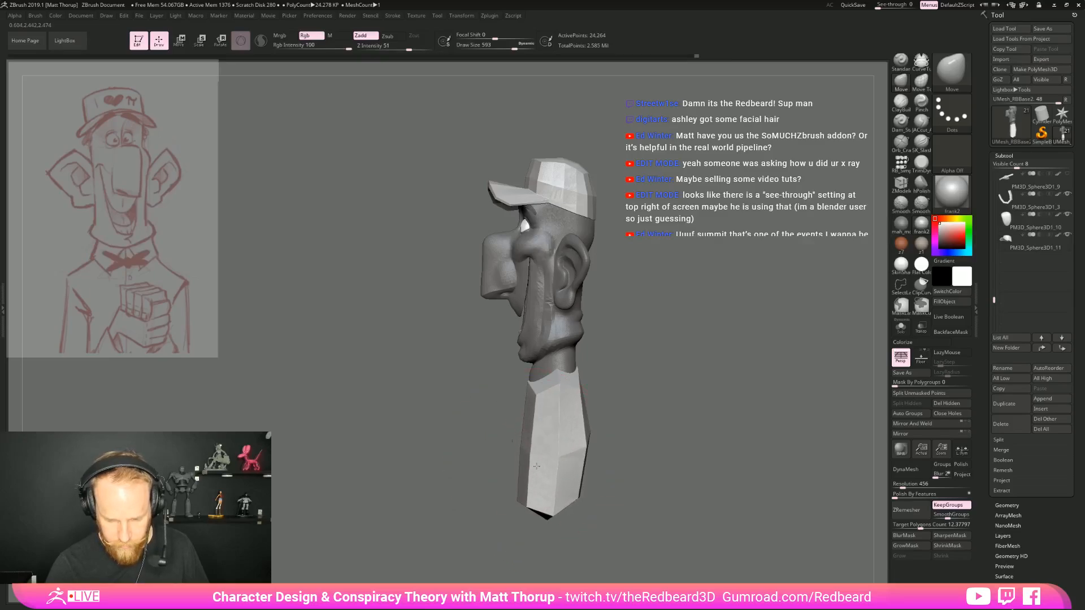
Form the torso into a narrow, slightly tapered block from the front with the Move brush at draw size 386
{"action": "right_click_drag", "start_coordinate": [556, 476], "coordinate": [629, 497]}
{"action": "left_click_drag", "start_coordinate": [582, 515], "coordinate": [602, 490]}
{"action": "key", "text": "s"}
{"action": "mouse_move", "coordinate": [622, 486]}
{"action": "right_mouse_down"}
{"action": "mouse_move", "coordinate": [705, 502]}
{"action": "mouse_move", "coordinate": [650, 499]}
{"action": "mouse_move", "coordinate": [617, 455]}
{"action": "right_mouse_up"}
{"action": "mouse_move", "coordinate": [639, 414]}
{"action": "right_mouse_down"}
{"action": "mouse_move", "coordinate": [610, 404]}
{"action": "mouse_move", "coordinate": [656, 404]}
{"action": "right_mouse_up"}
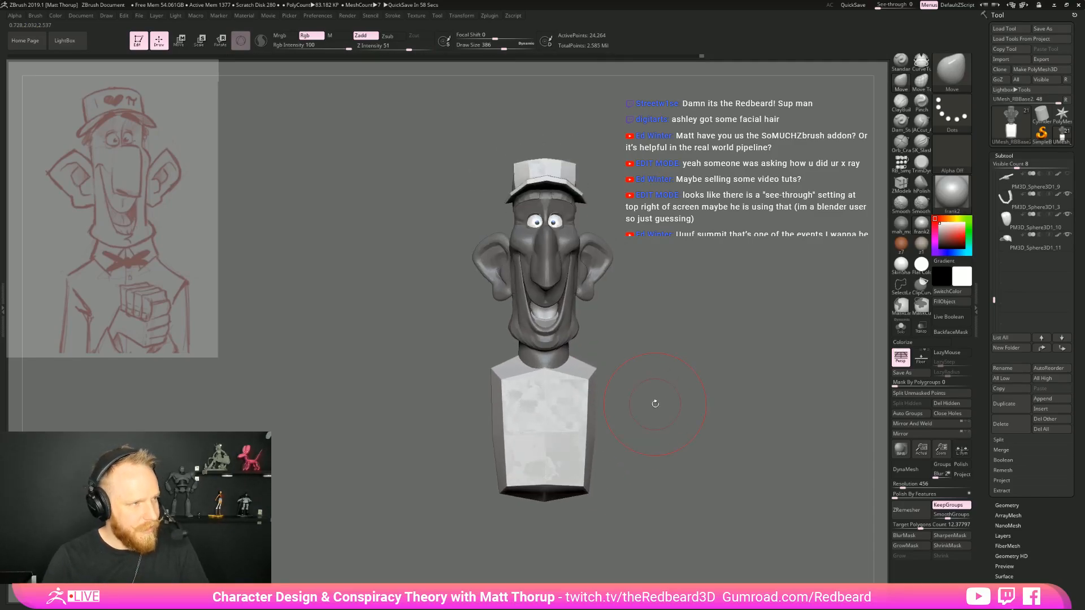
{"action": "right_click_drag", "start_coordinate": [655, 403], "coordinate": [678, 405]}
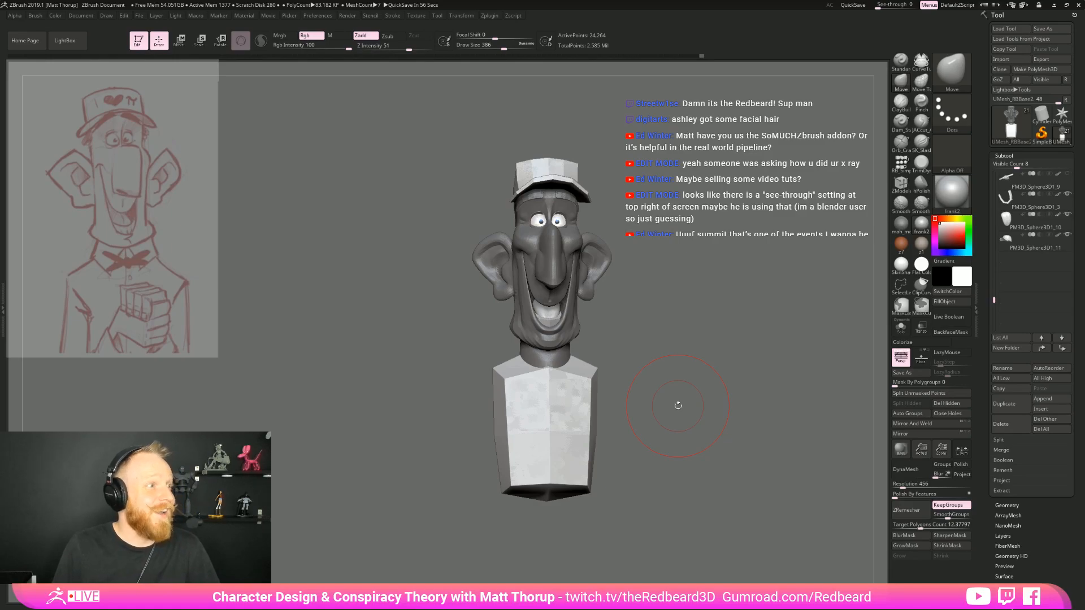
{"action": "mouse_move", "coordinate": [678, 408]}
{"action": "right_mouse_down"}
{"action": "mouse_move", "coordinate": [662, 403]}
{"action": "mouse_move", "coordinate": [664, 415]}
{"action": "right_mouse_up"}
Widen the shoulders and taper the torso toward the waist with the Move brush at draw sizes 386 and 453
{"action": "left_click_drag", "start_coordinate": [490, 363], "coordinate": [482, 364]}
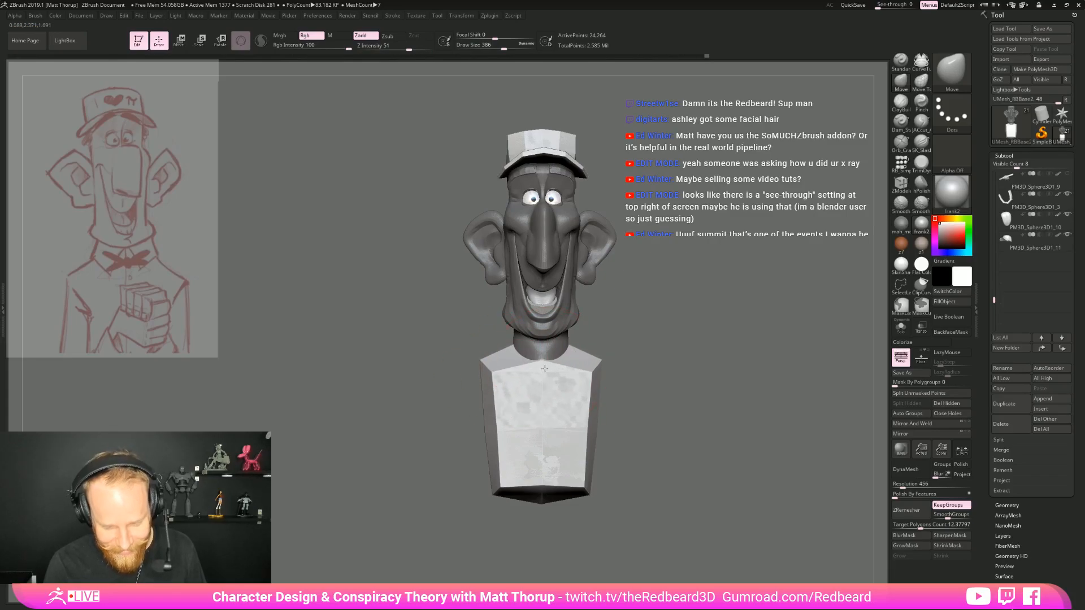
{"action": "right_click_drag", "start_coordinate": [560, 367], "coordinate": [608, 351]}
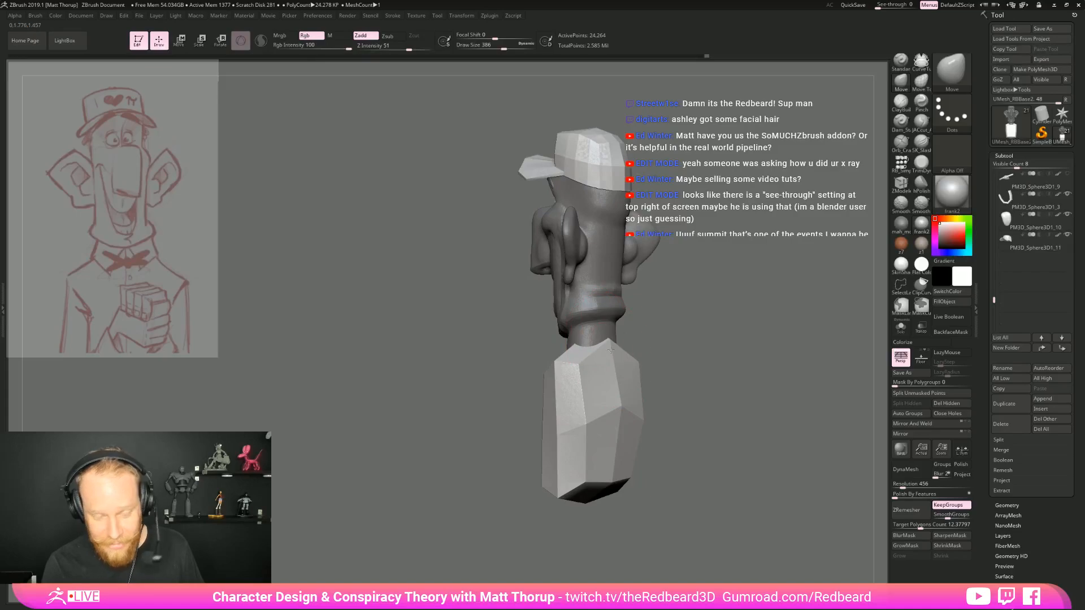
{"action": "right_click_drag", "start_coordinate": [718, 353], "coordinate": [676, 392]}
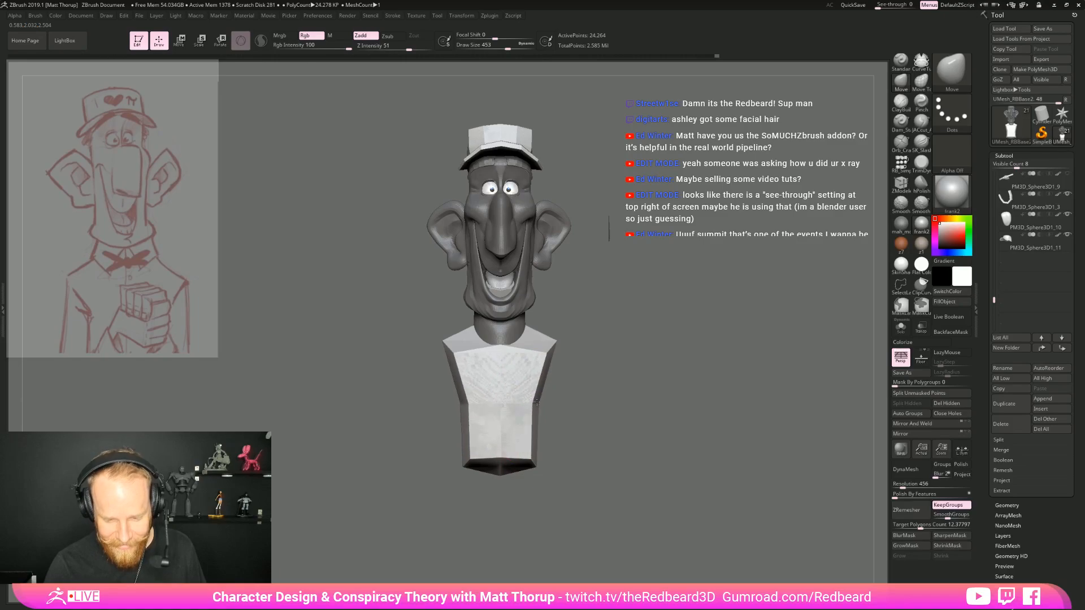
{"action": "right_click_drag", "start_coordinate": [569, 395], "coordinate": [519, 398]}
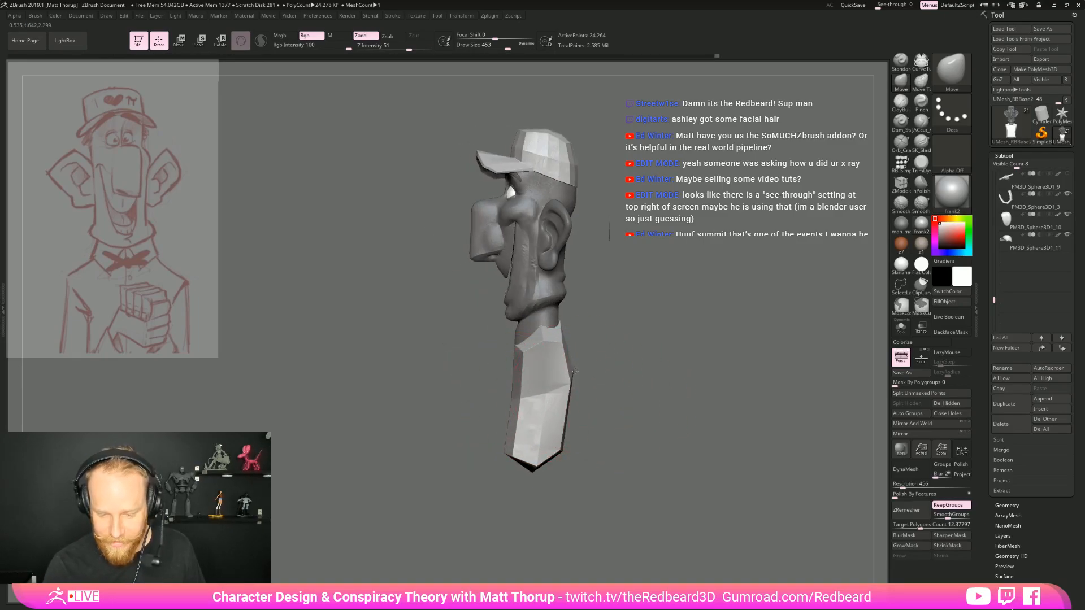
{"action": "right_click_drag", "start_coordinate": [652, 381], "coordinate": [692, 416]}
{"action": "right_click_drag", "start_coordinate": [692, 416], "coordinate": [658, 364], "text": "alt"}
Insert mirrored cylinders at the shoulders for the upper arms with the simple insert brush
{"action": "left_click", "coordinate": [902, 164]}
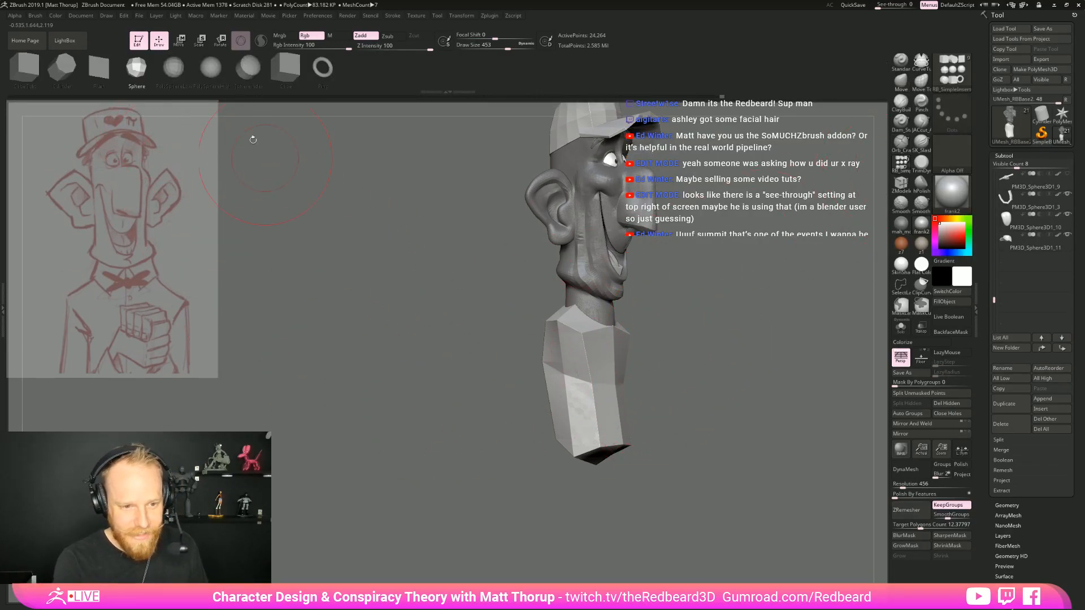
{"action": "left_click", "coordinate": [62, 68]}
{"action": "left_click_drag", "start_coordinate": [802, 430], "coordinate": [701, 423]}
{"action": "mouse_move", "coordinate": [569, 370]}
{"action": "left_mouse_down"}
{"action": "mouse_move", "coordinate": [582, 361]}
{"action": "mouse_move", "coordinate": [586, 374]}
{"action": "left_mouse_up"}
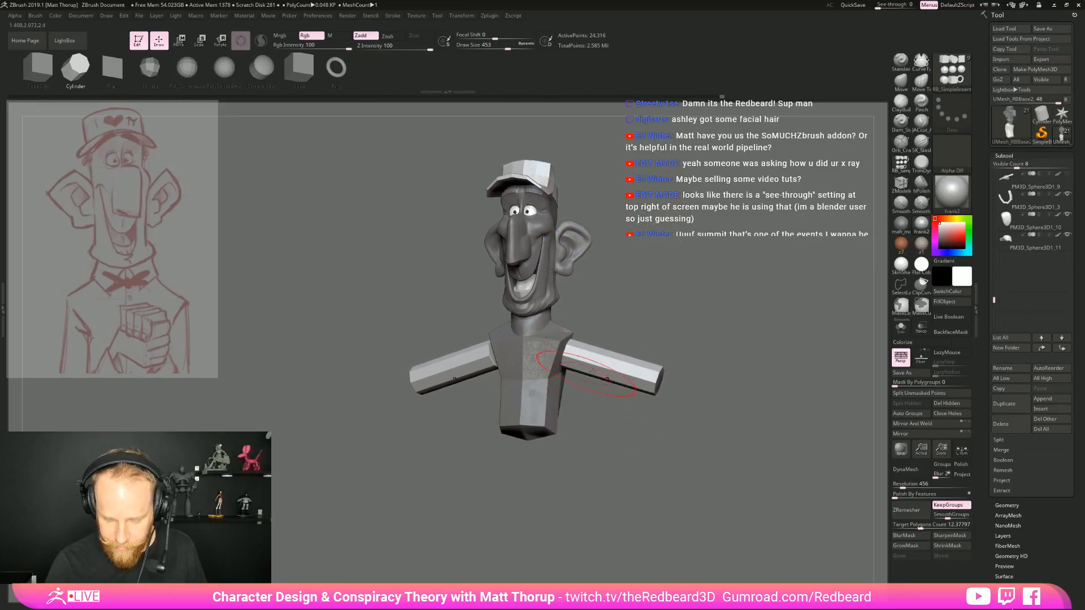
{"action": "left_click_drag", "start_coordinate": [736, 386], "coordinate": [744, 391], "text": "shift"}
Rotate the upper arms down beside the torso and insert mirrored cylinders below the elbows for the forearms
{"action": "key", "text": "e"}
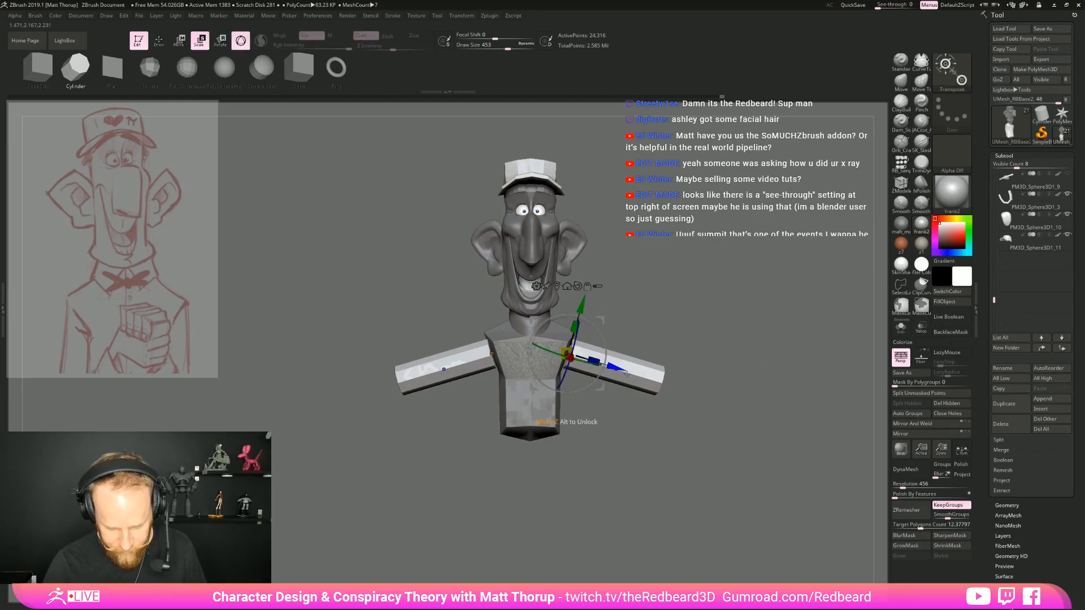
{"action": "mouse_move", "coordinate": [611, 338]}
{"action": "left_mouse_down"}
{"action": "mouse_move", "coordinate": [598, 390]}
{"action": "mouse_move", "coordinate": [609, 376]}
{"action": "mouse_move", "coordinate": [576, 396]}
{"action": "mouse_move", "coordinate": [576, 377]}
{"action": "mouse_move", "coordinate": [698, 393]}
{"action": "mouse_move", "coordinate": [700, 375]}
{"action": "mouse_move", "coordinate": [639, 383]}
{"action": "mouse_move", "coordinate": [632, 447]}
{"action": "mouse_move", "coordinate": [558, 472]}
{"action": "left_mouse_up"}
{"action": "key", "text": "q"}
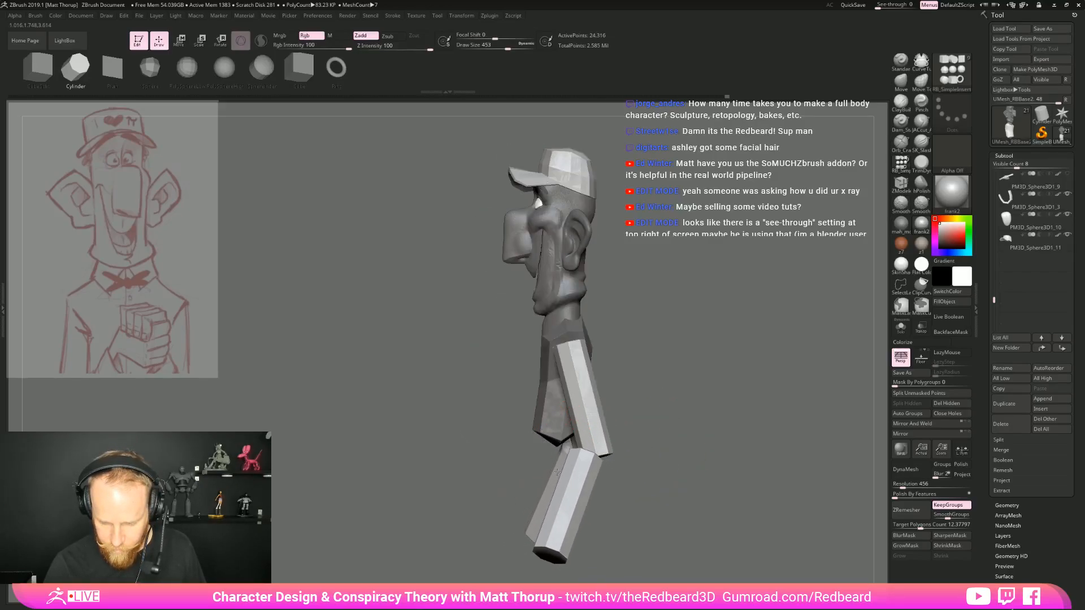
{"action": "left_click_drag", "start_coordinate": [684, 427], "coordinate": [656, 463]}
{"action": "left_click_drag", "start_coordinate": [620, 499], "coordinate": [652, 523]}
Rotate the mirrored forearm cylinders about the elbows so they bend upward in front of the torso
{"action": "key", "text": "r"}
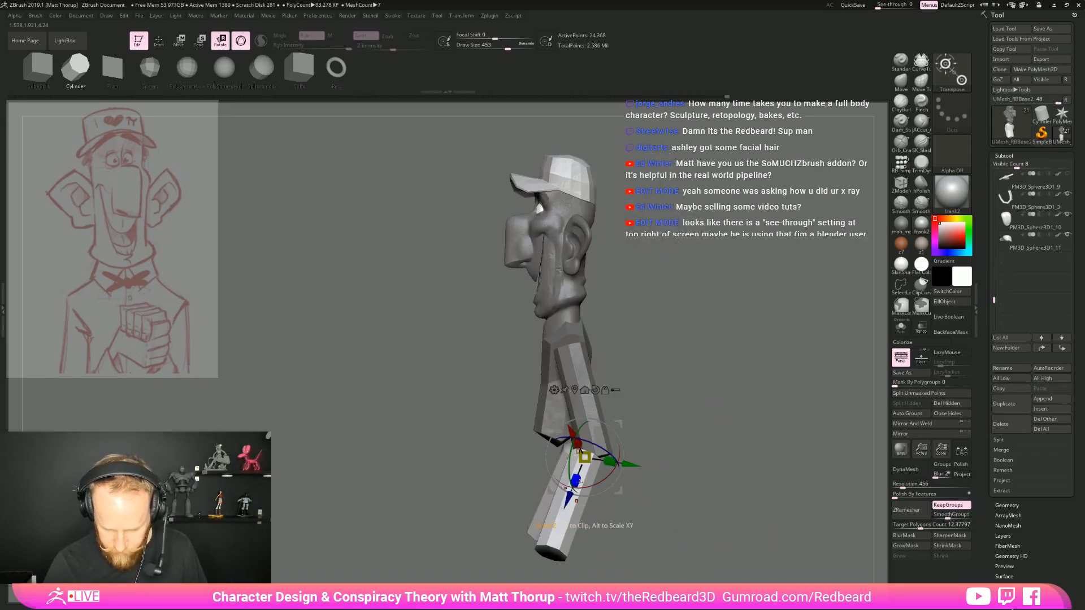
{"action": "left_click_drag", "start_coordinate": [584, 457], "coordinate": [639, 448]}
{"action": "left_click_drag", "start_coordinate": [572, 462], "coordinate": [546, 421]}
{"action": "left_click_drag", "start_coordinate": [636, 407], "coordinate": [720, 397]}
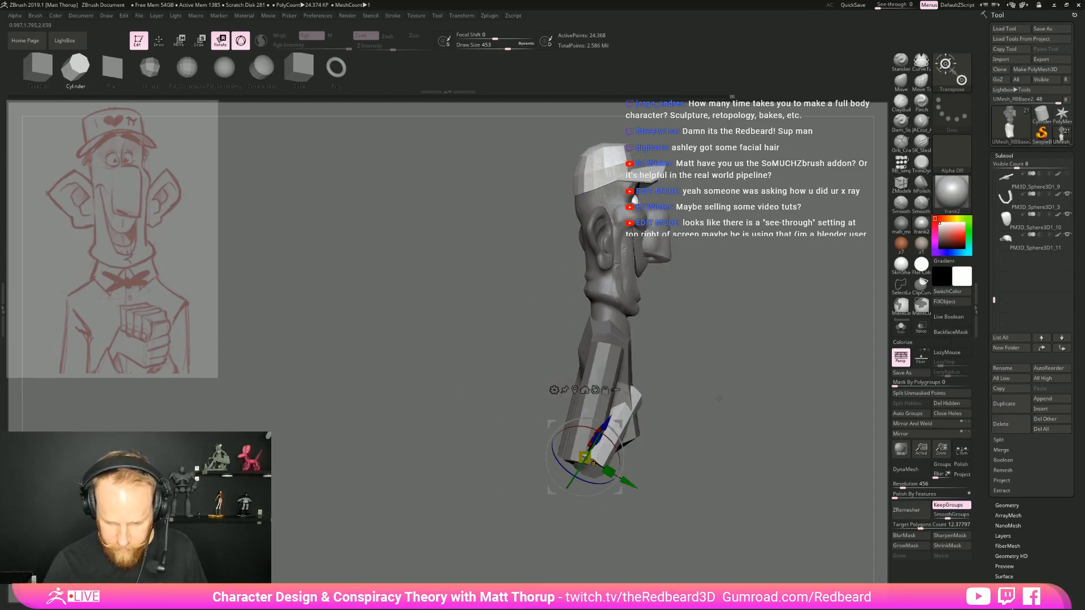
{"action": "left_click_drag", "start_coordinate": [620, 458], "coordinate": [632, 493]}
{"action": "left_click_drag", "start_coordinate": [662, 458], "coordinate": [556, 406], "text": "shift"}
{"action": "left_click_drag", "start_coordinate": [696, 395], "coordinate": [612, 414]}
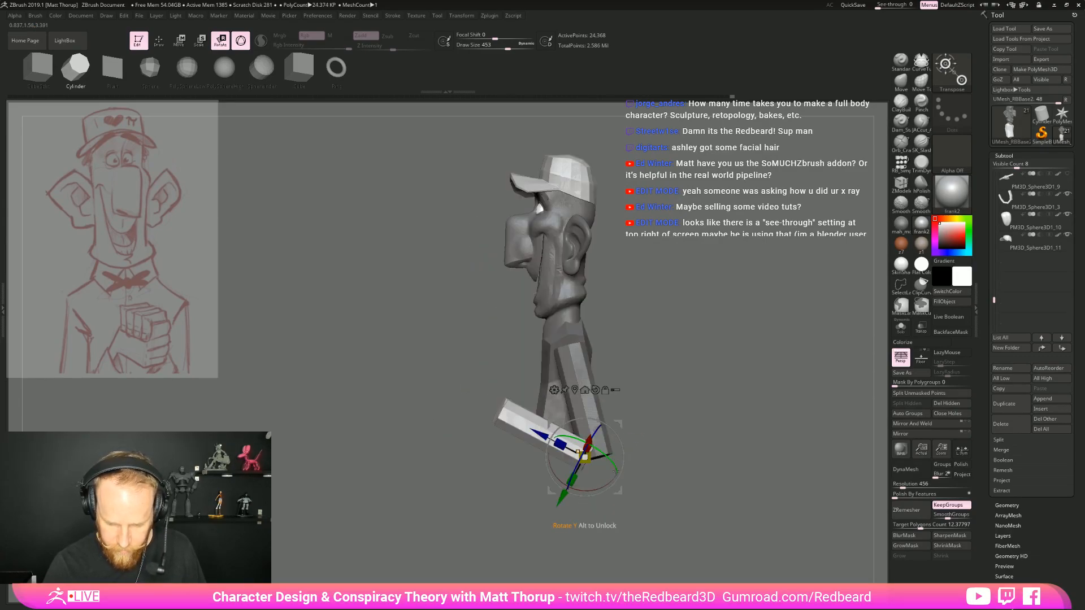
{"action": "left_click_drag", "start_coordinate": [604, 485], "coordinate": [685, 479]}
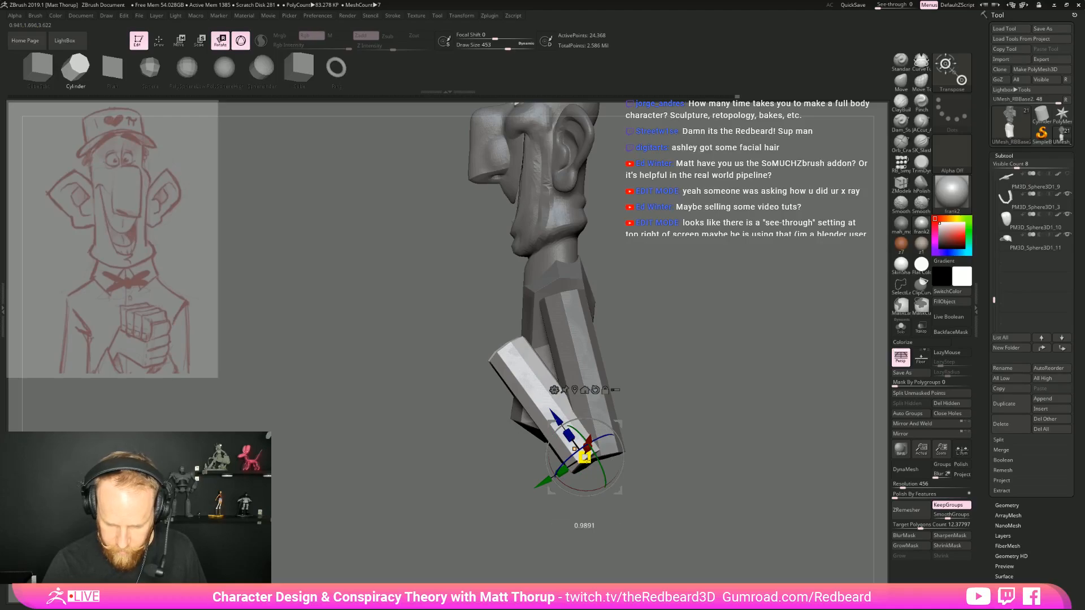
Turn on local symmetry and scale the mirrored forearms into thin, long cylinders reaching up from the elbows
{"action": "left_click_drag", "start_coordinate": [585, 458], "coordinate": [534, 458]}
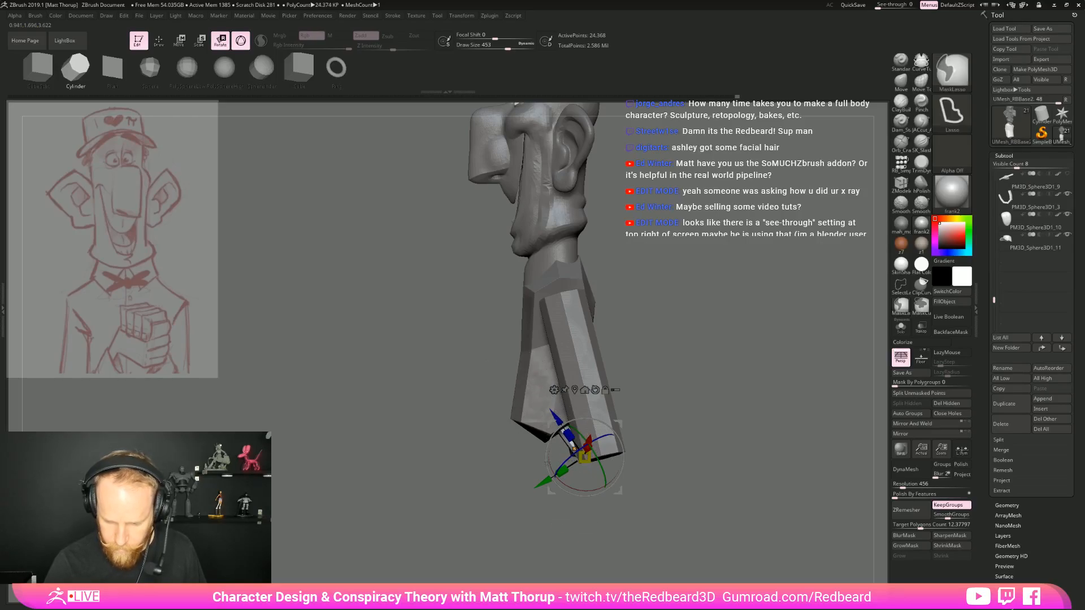
{"action": "left_click", "coordinate": [905, 469]}
{"action": "left_click", "coordinate": [960, 451]}
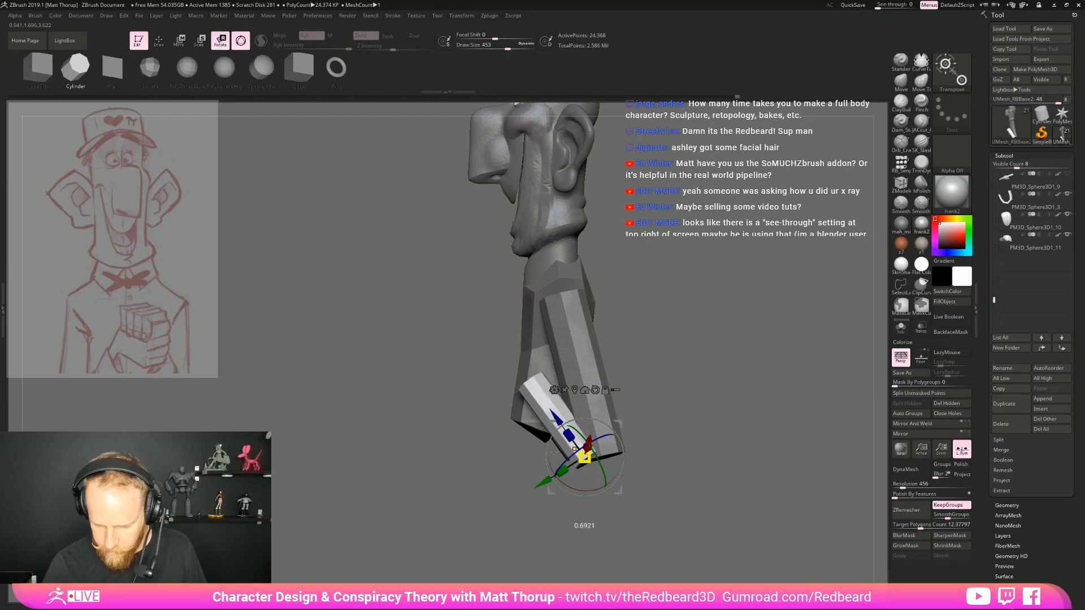
{"action": "left_click_drag", "start_coordinate": [517, 480], "coordinate": [639, 466]}
{"action": "left_click_drag", "start_coordinate": [579, 434], "coordinate": [539, 302]}
{"action": "left_click_drag", "start_coordinate": [610, 446], "coordinate": [684, 381]}
{"action": "key", "text": "q"}
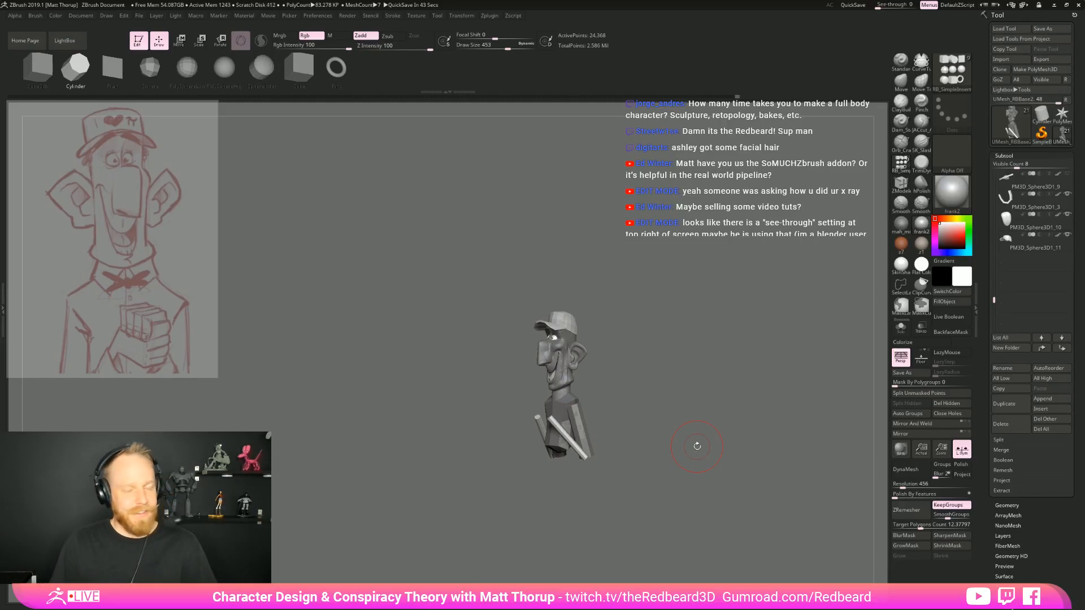
{"action": "left_click_drag", "start_coordinate": [697, 447], "coordinate": [731, 399]}
Switch to ArtStation in the browser, open the El Corazón De Muerte artwork from the artist's own portfolio and look through its images
{"action": "key", "text": "alt+Tab"}
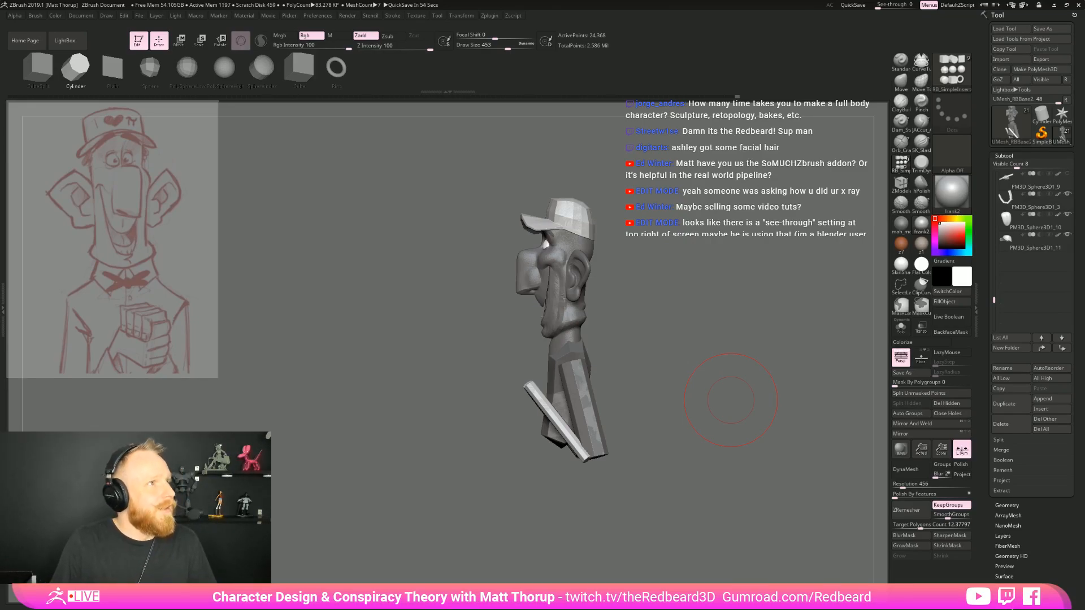
{"action": "left_click_drag", "start_coordinate": [1, 11], "coordinate": [623, 73]}
{"action": "mouse_move", "coordinate": [677, 116]}
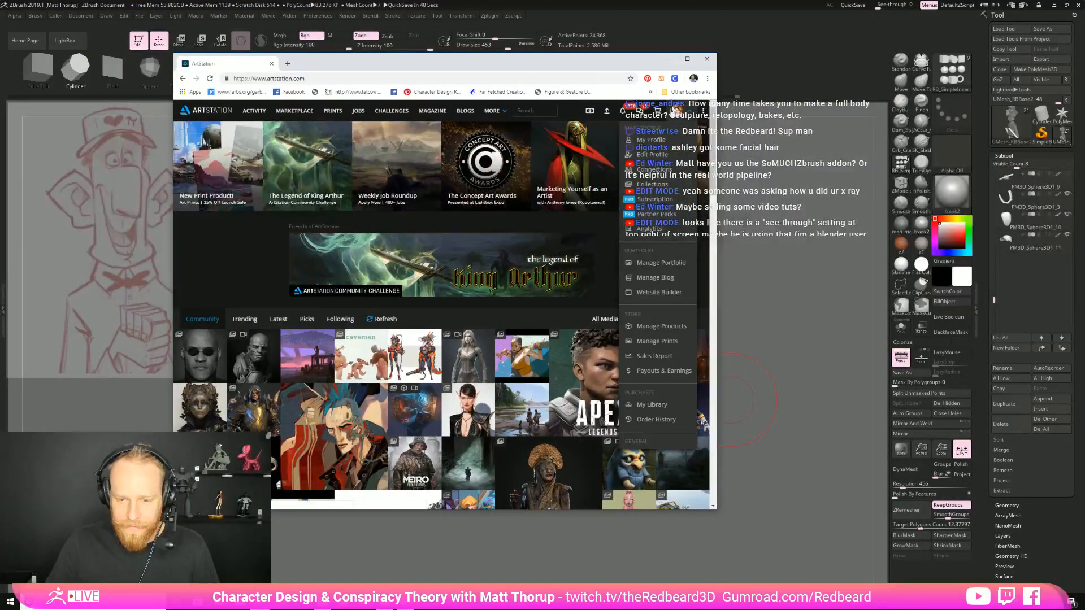
{"action": "left_click", "coordinate": [656, 148]}
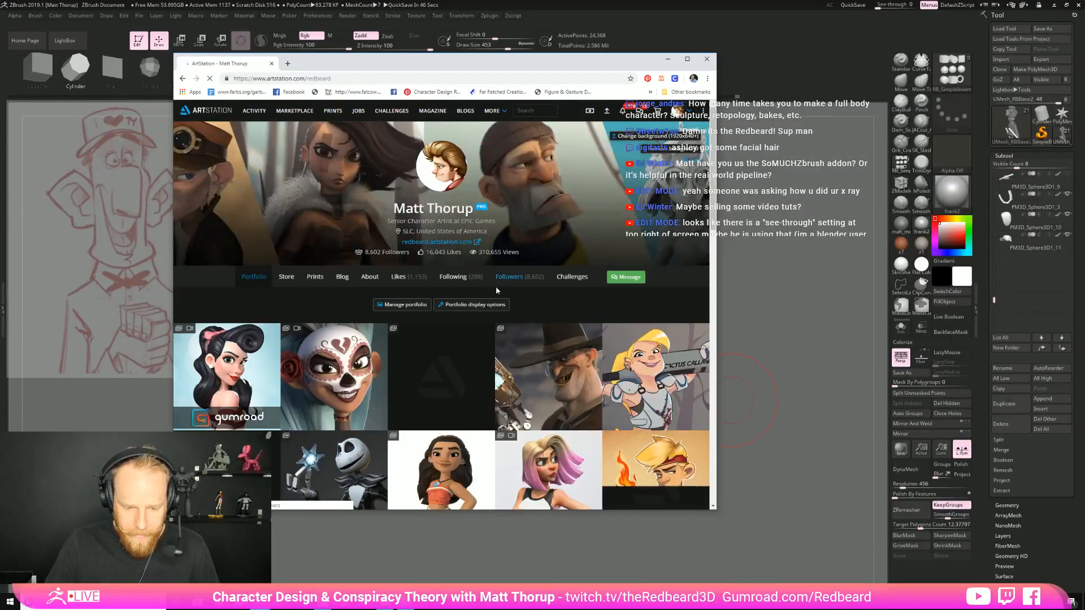
{"action": "left_click", "coordinate": [353, 365]}
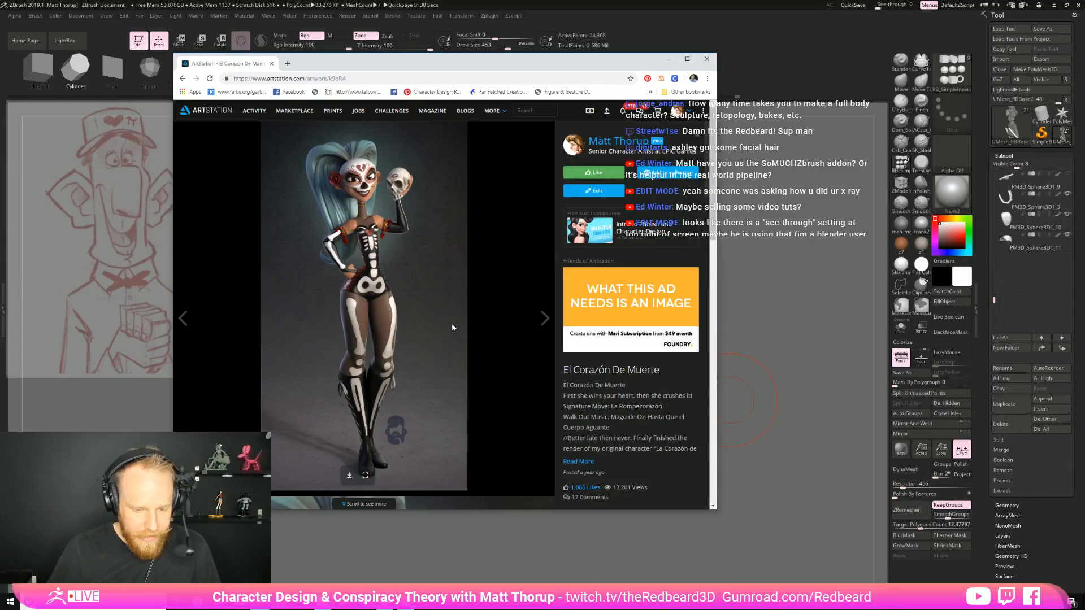
{"action": "scroll", "coordinate": [452, 323], "scroll_direction": "down", "scroll_amount": 15}
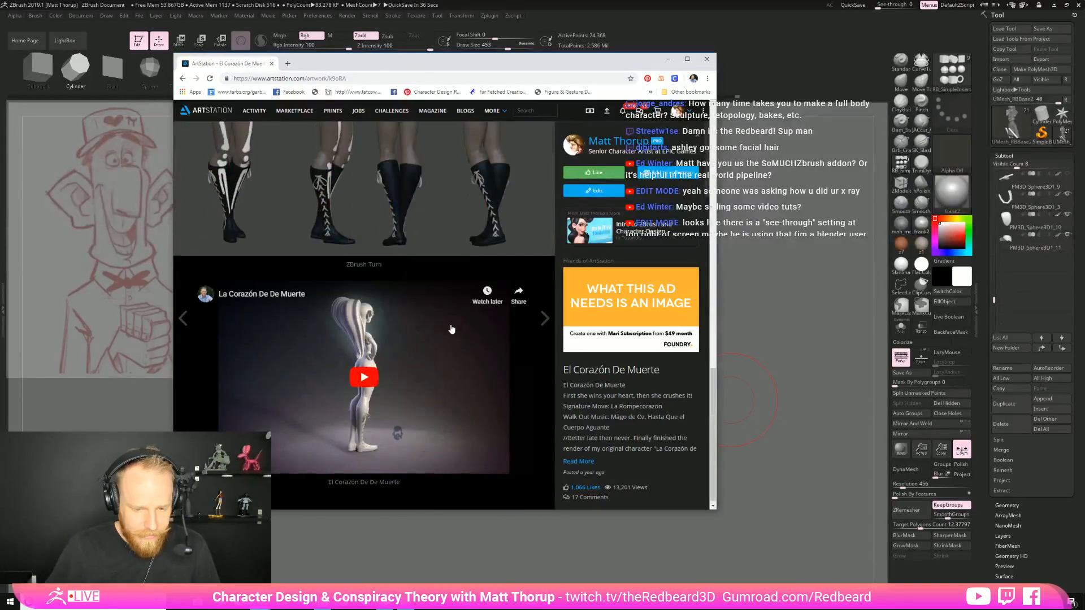
{"action": "scroll", "coordinate": [452, 324], "scroll_direction": "up", "scroll_amount": 10}
{"action": "scroll", "coordinate": [452, 327], "scroll_direction": "up", "scroll_amount": 2}
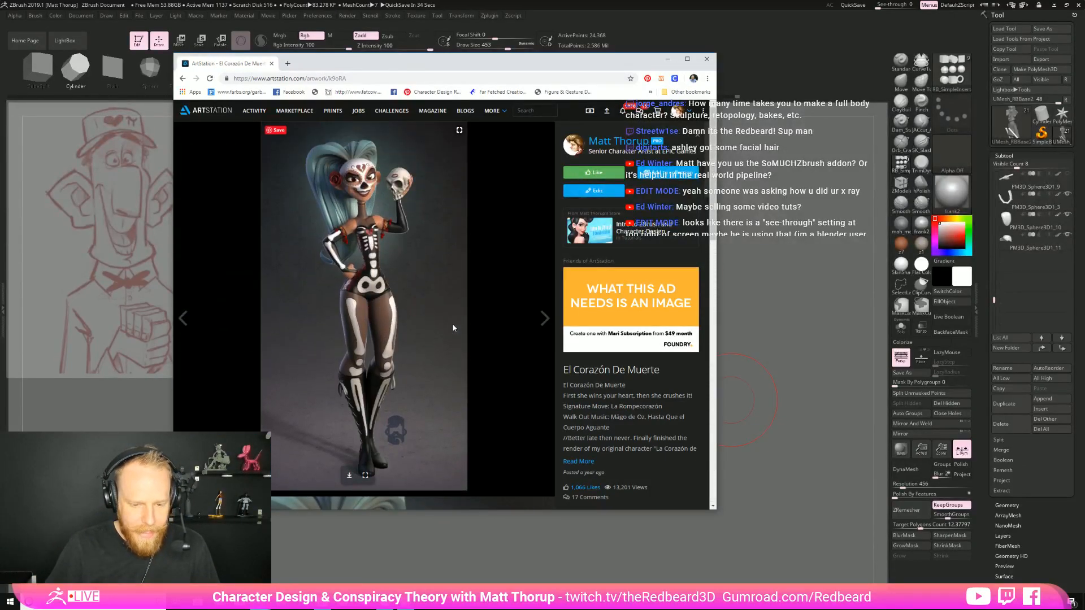
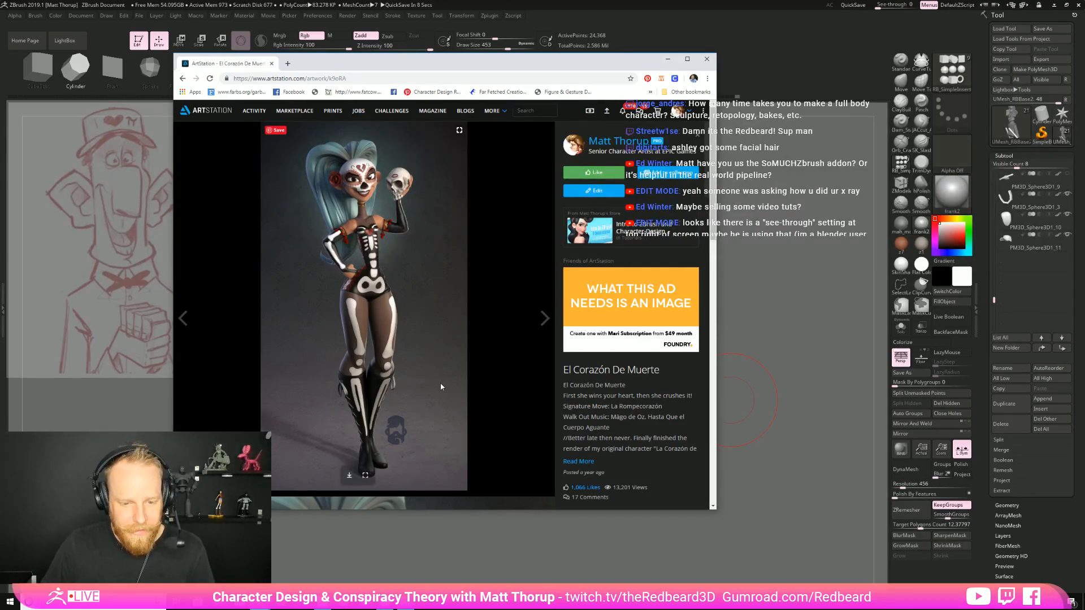
Look through the El Corazón De Muerte renders and turnaround images once more, and close the browser to return to the sculpt
{"action": "scroll", "coordinate": [383, 215], "scroll_direction": "down", "scroll_amount": 7}
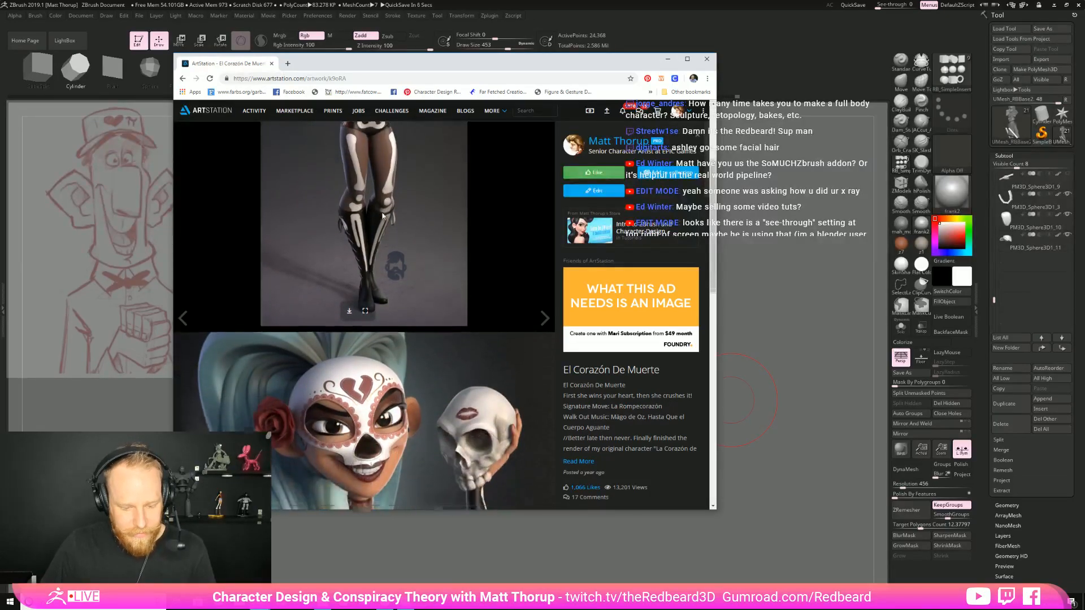
{"action": "scroll", "coordinate": [432, 228], "scroll_direction": "down", "scroll_amount": 7}
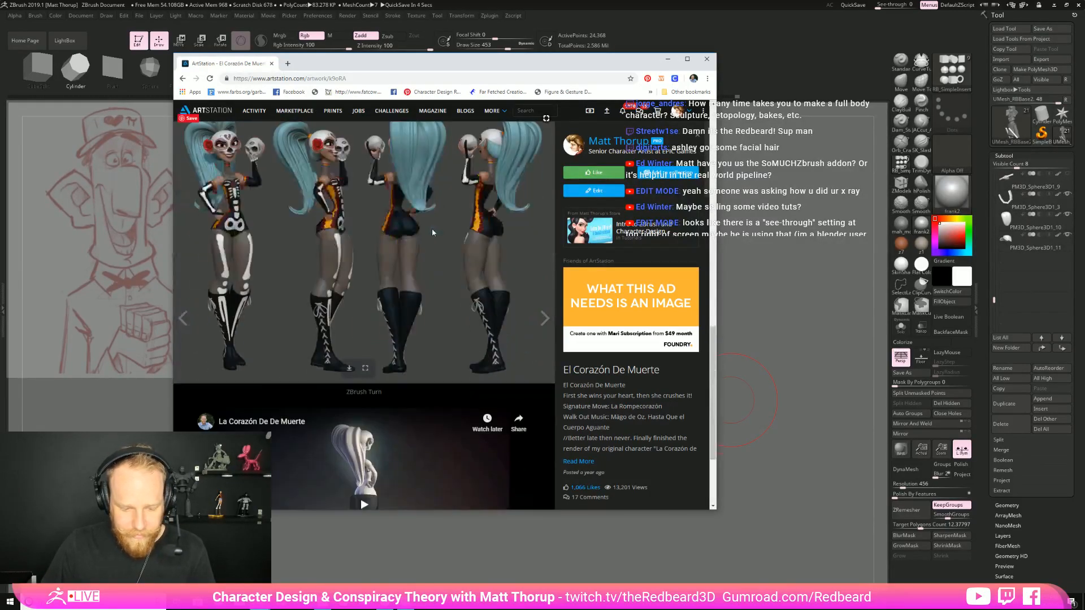
{"action": "scroll", "coordinate": [432, 229], "scroll_direction": "up", "scroll_amount": 5}
{"action": "scroll", "coordinate": [433, 229], "scroll_direction": "up", "scroll_amount": 5}
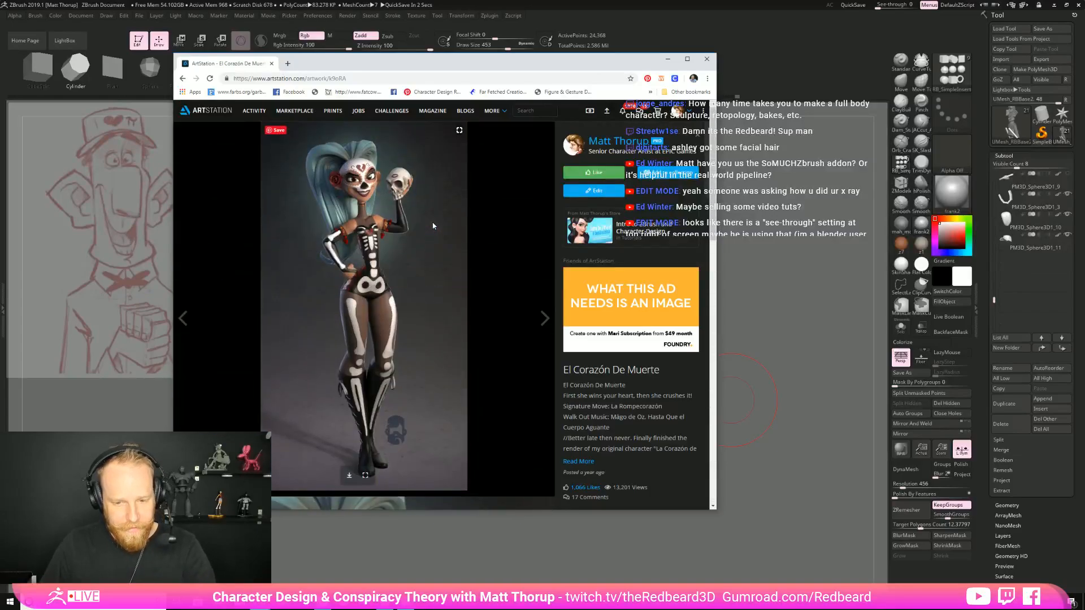
{"action": "left_click", "coordinate": [706, 59]}
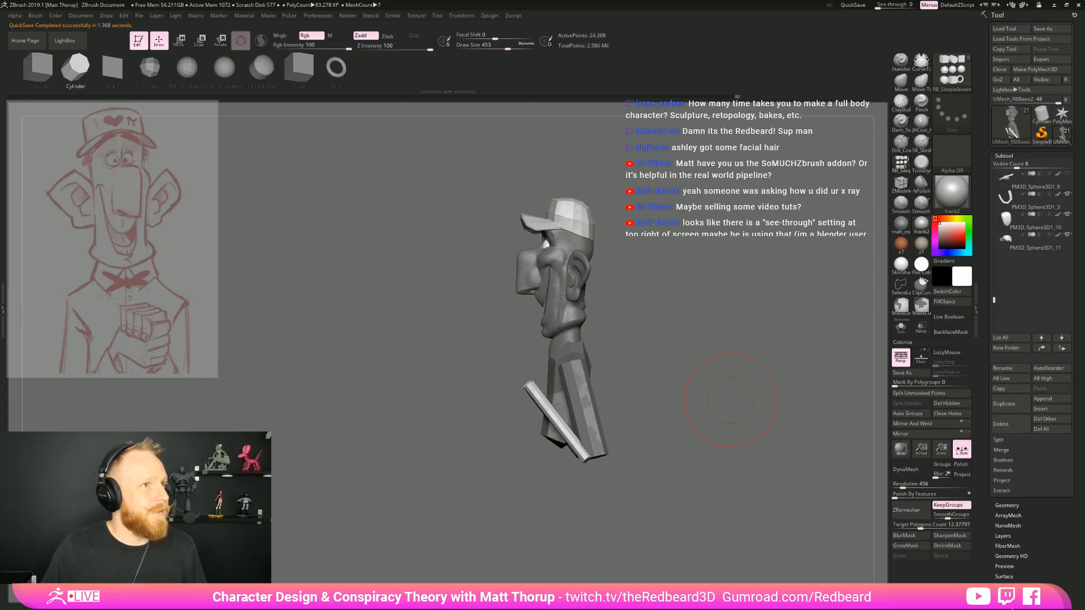
Browse to the Redbeard folder on the D: drive and load the BlockinTemplate hand model as a tool
{"action": "mouse_move", "coordinate": [696, 320]}
{"action": "left_mouse_down"}
{"action": "mouse_move", "coordinate": [651, 382]}
{"action": "mouse_move", "coordinate": [687, 382]}
{"action": "mouse_move", "coordinate": [687, 393]}
{"action": "mouse_move", "coordinate": [714, 400]}
{"action": "mouse_move", "coordinate": [688, 386]}
{"action": "mouse_move", "coordinate": [659, 419]}
{"action": "mouse_move", "coordinate": [633, 421]}
{"action": "left_mouse_up"}
{"action": "left_click", "coordinate": [1011, 29]}
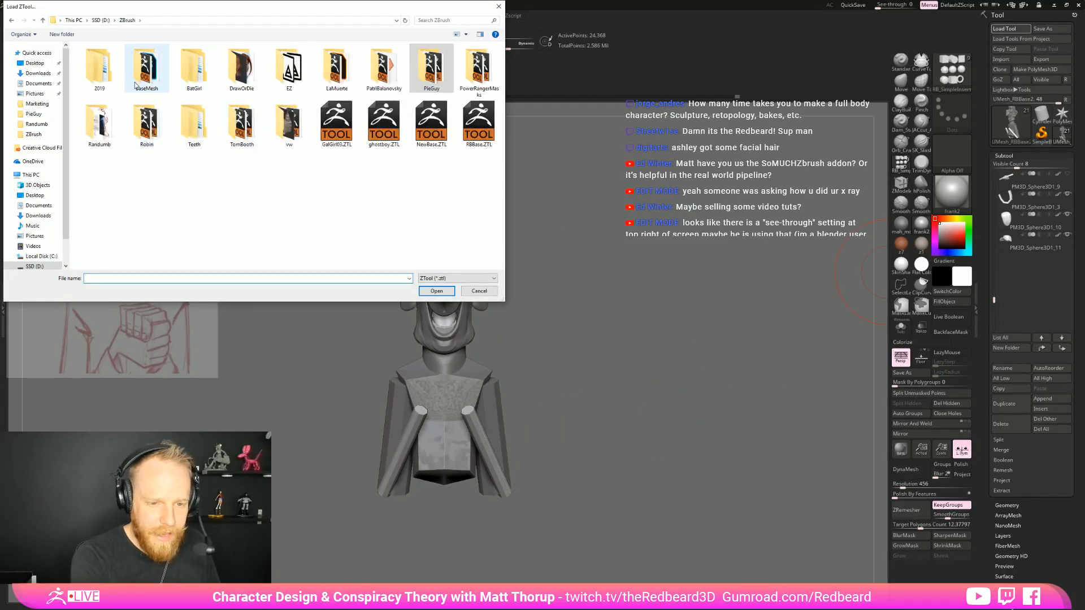
{"action": "left_click", "coordinate": [100, 20]}
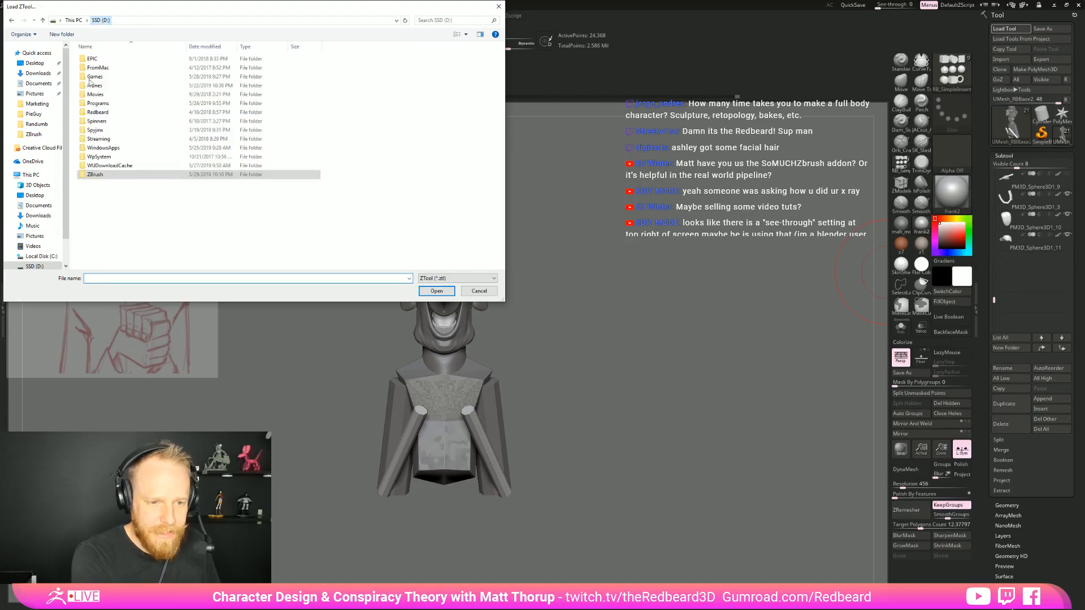
{"action": "left_click", "coordinate": [115, 114]}
{"action": "double_click", "coordinate": [116, 112]}
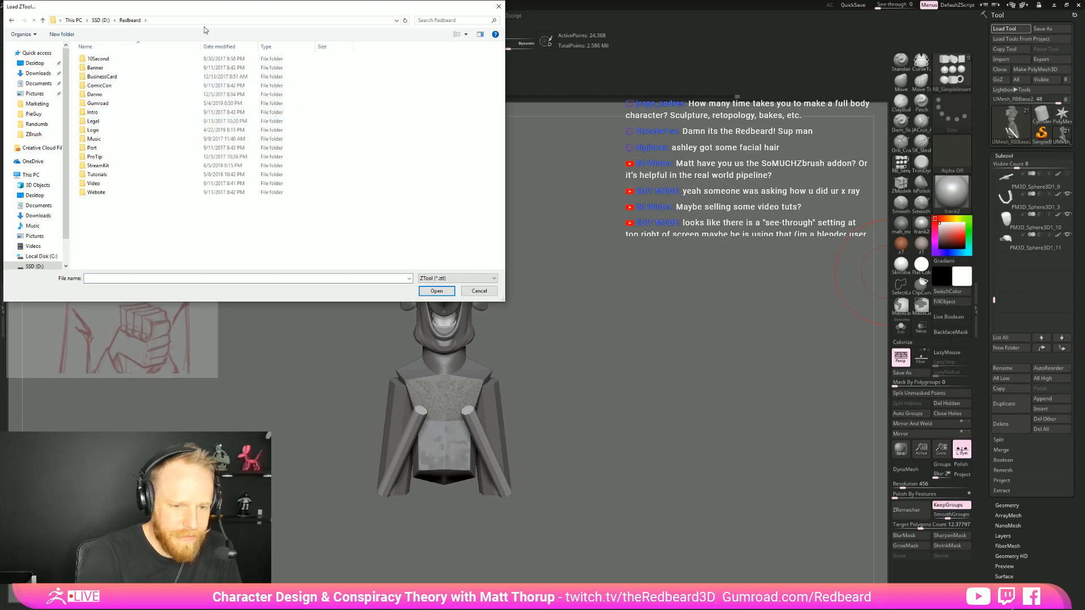
{"action": "left_click_drag", "start_coordinate": [209, 8], "coordinate": [0, 181]}
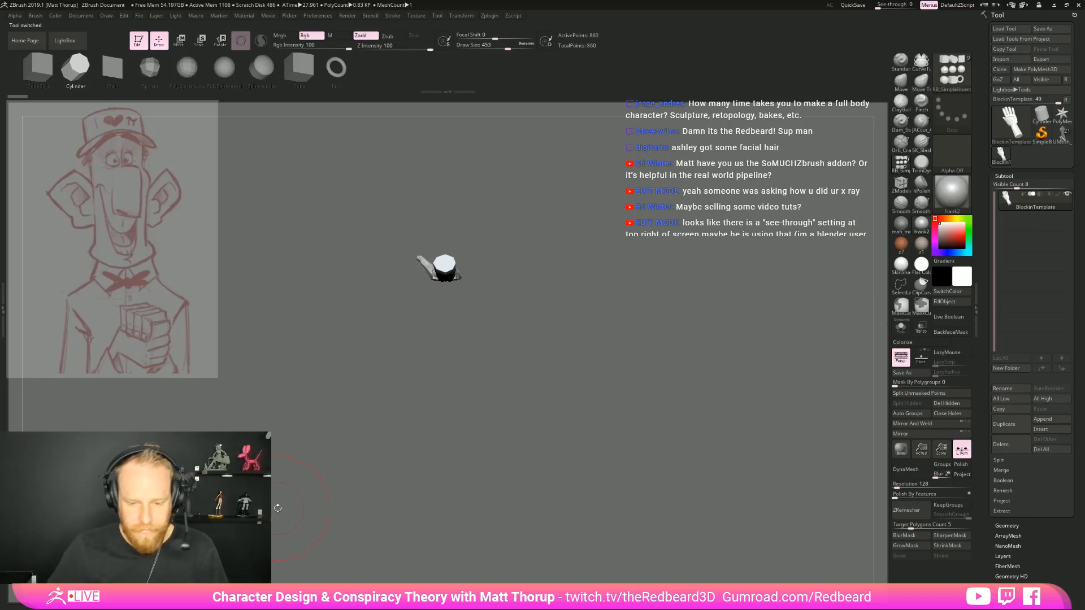
{"action": "left_click_drag", "start_coordinate": [690, 399], "coordinate": [572, 281]}
{"action": "right_click_drag", "start_coordinate": [559, 301], "coordinate": [620, 302], "text": "ctrl"}
{"action": "mouse_move", "coordinate": [619, 302]}
{"action": "right_mouse_down"}
{"action": "mouse_move", "coordinate": [566, 302]}
{"action": "mouse_move", "coordinate": [673, 305]}
{"action": "mouse_move", "coordinate": [621, 305]}
{"action": "right_mouse_up"}
Switch back from the hand template to the full cartoon character tool and frame it on the canvas
{"action": "left_click", "coordinate": [1066, 139]}
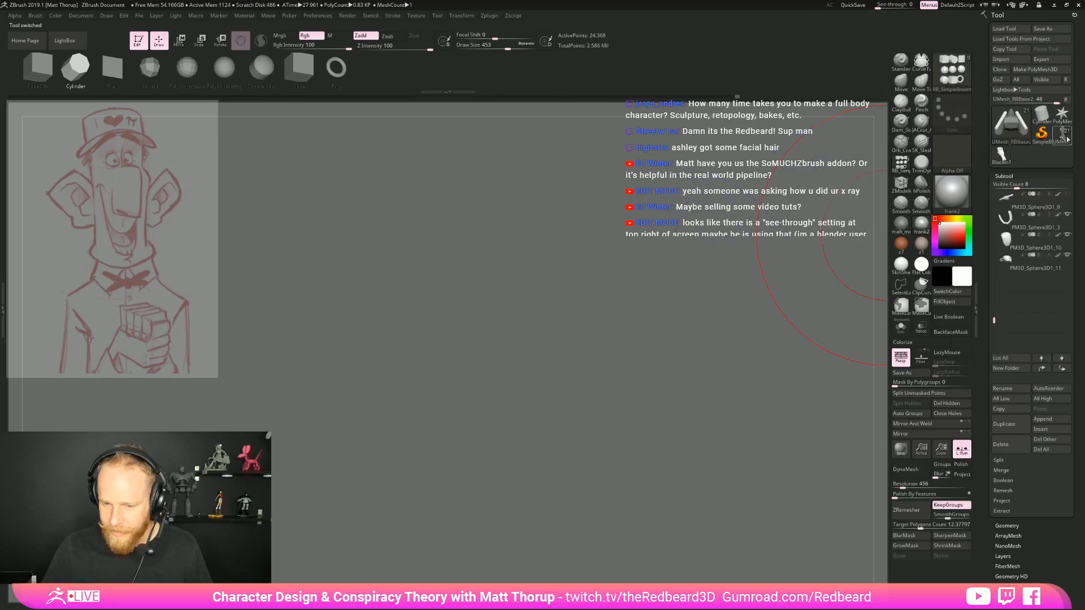
{"action": "left_click", "coordinate": [1067, 139]}
{"action": "left_click", "coordinate": [1012, 257]}
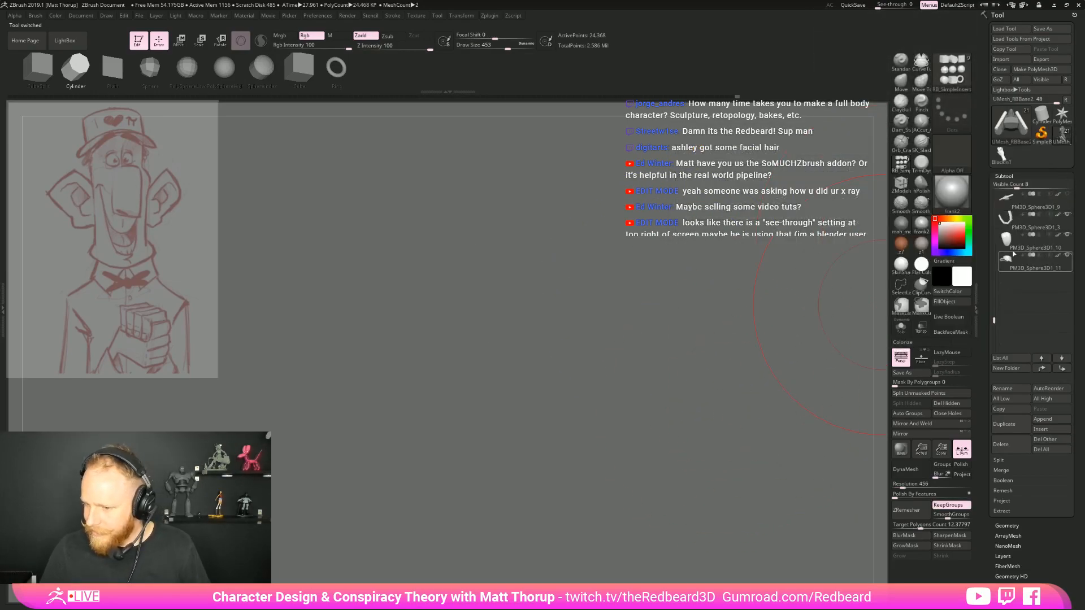
{"action": "key", "text": "f"}
Try to insert a CubeSplit mesh at the upper end of the forearm cylinder
{"action": "mouse_move", "coordinate": [741, 290]}
{"action": "right_mouse_down"}
{"action": "mouse_move", "coordinate": [733, 376]}
{"action": "mouse_move", "coordinate": [678, 396]}
{"action": "mouse_move", "coordinate": [669, 372]}
{"action": "mouse_move", "coordinate": [707, 425]}
{"action": "right_mouse_up"}
{"action": "key", "text": "m"}
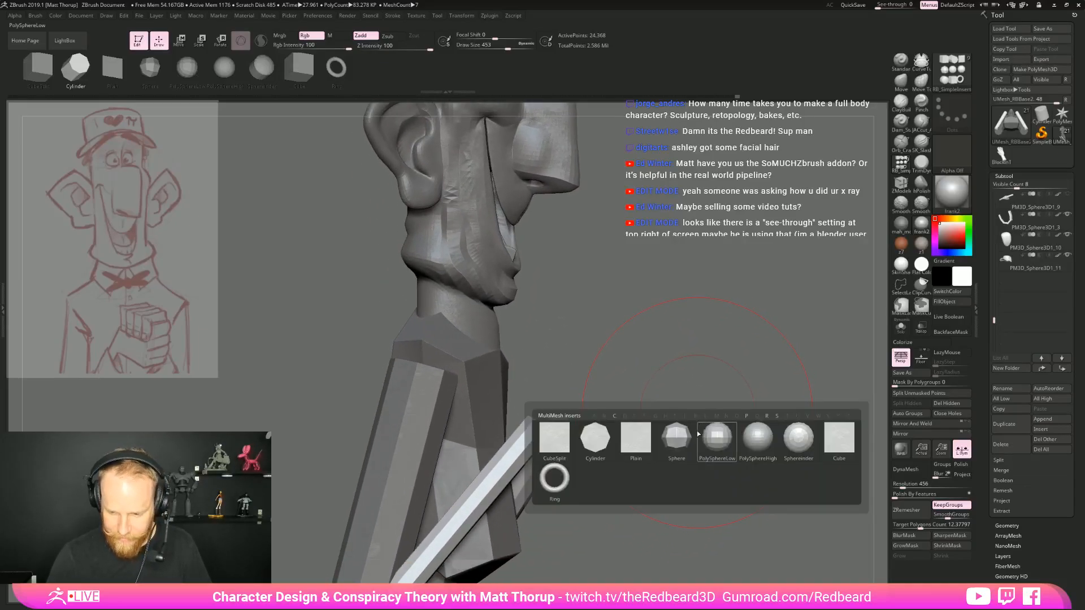
{"action": "left_click", "coordinate": [557, 441]}
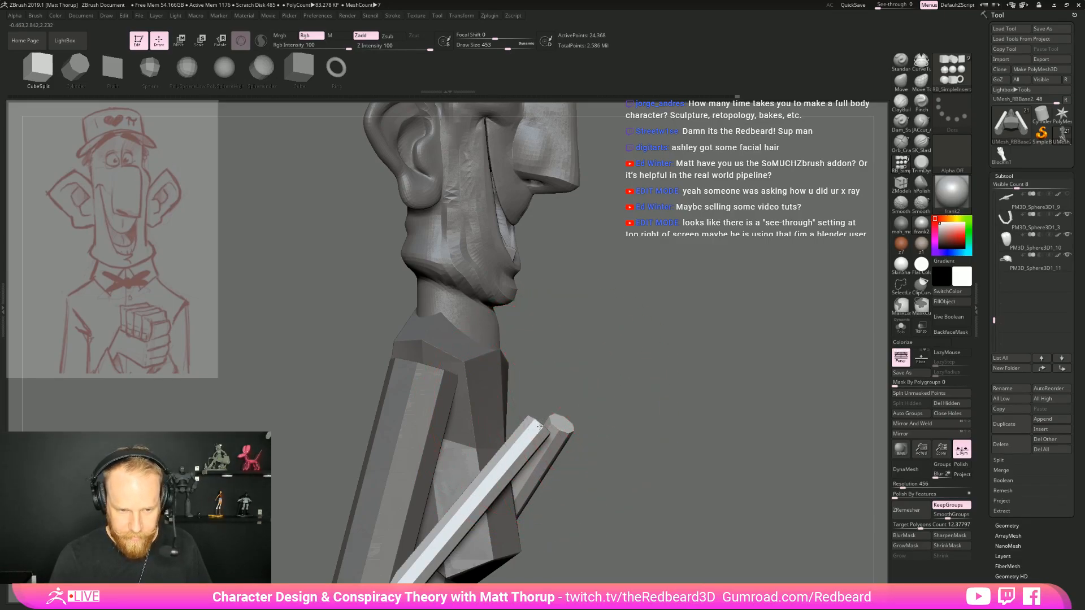
{"action": "left_click_drag", "start_coordinate": [540, 427], "coordinate": [538, 423]}
{"action": "mouse_move", "coordinate": [611, 400]}
{"action": "left_mouse_down", "text": "ctrl"}
{"action": "mouse_move", "coordinate": [657, 403]}
{"action": "mouse_move", "coordinate": [680, 435]}
{"action": "mouse_move", "coordinate": [612, 424]}
{"action": "mouse_move", "coordinate": [615, 406]}
{"action": "left_mouse_up", "text": "ctrl"}
Display the polygroup colours and mask everything except the upper arms and forearms
{"action": "key", "text": "w"}
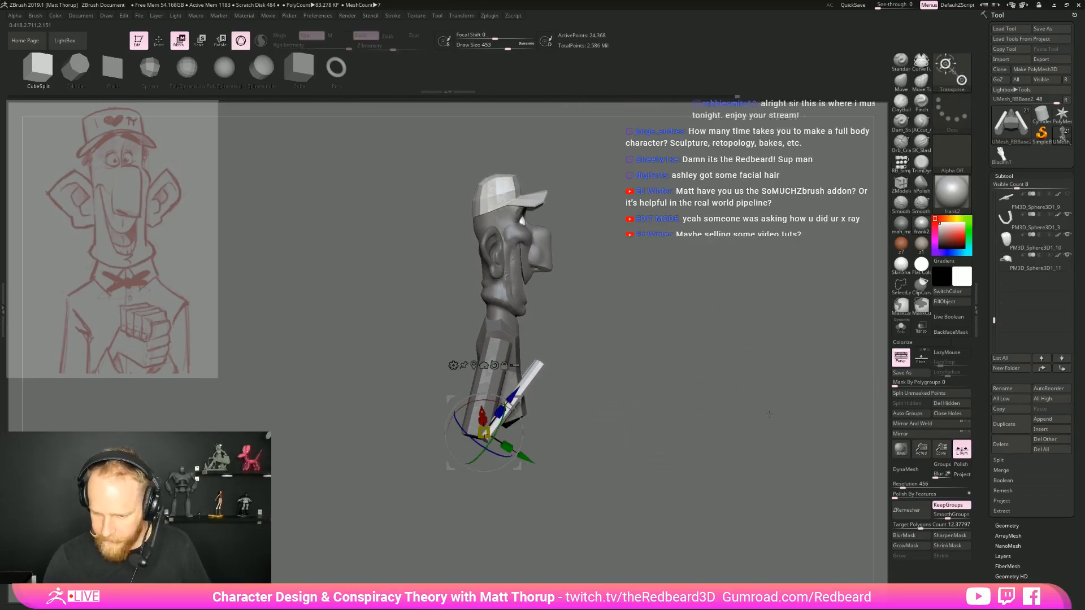
{"action": "mouse_move", "coordinate": [680, 431]}
{"action": "left_mouse_down", "text": "ctrl"}
{"action": "mouse_move", "coordinate": [657, 463]}
{"action": "mouse_move", "coordinate": [629, 451]}
{"action": "left_mouse_up", "text": "ctrl"}
{"action": "key", "text": "shift+f"}
{"action": "key", "text": "q"}
{"action": "left_click_drag", "start_coordinate": [628, 450], "coordinate": [635, 460], "text": "alt"}
{"action": "left_click", "coordinate": [485, 360], "text": "ctrl+shift"}
{"action": "left_click_drag", "start_coordinate": [572, 349], "coordinate": [599, 347], "text": "ctrl+shift"}
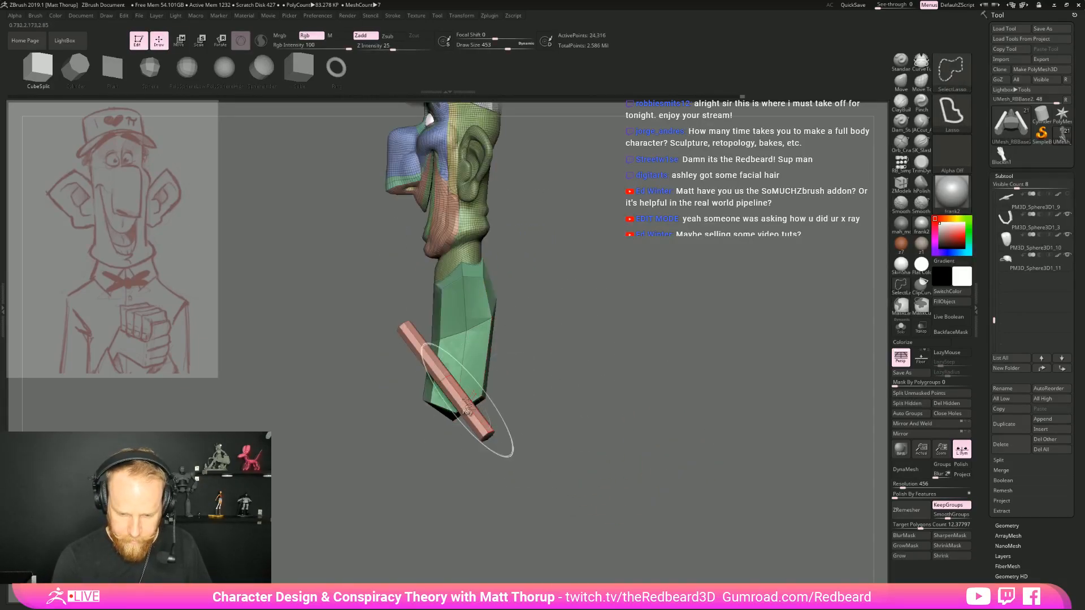
{"action": "left_click", "coordinate": [449, 386], "text": "ctrl+shift"}
{"action": "left_click_drag", "start_coordinate": [614, 384], "coordinate": [656, 390], "text": "ctrl+shift"}
{"action": "left_click", "coordinate": [656, 387], "text": "ctrl"}
{"action": "left_click", "coordinate": [655, 388], "text": "ctrl+shift"}
Adjust the scale of the unmasked arms from the elbow pivot
{"action": "key", "text": "e"}
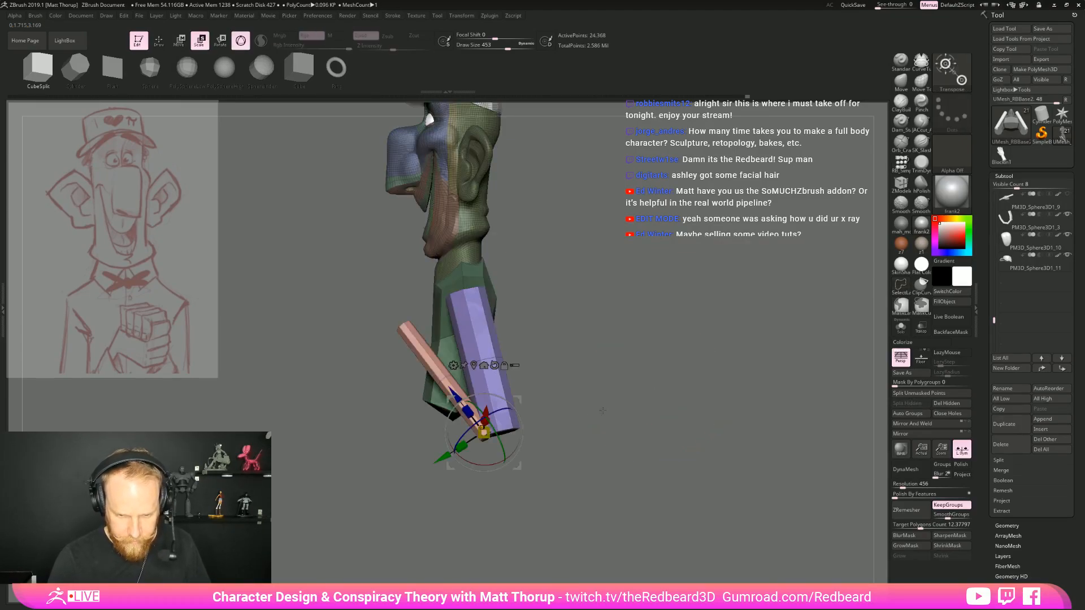
{"action": "left_click", "coordinate": [494, 365], "text": "alt"}
{"action": "left_click_drag", "start_coordinate": [518, 467], "coordinate": [498, 316], "text": "alt"}
{"action": "mouse_move", "coordinate": [571, 323]}
{"action": "left_mouse_down", "text": "shift"}
{"action": "mouse_move", "coordinate": [680, 327]}
{"action": "mouse_move", "coordinate": [596, 389]}
{"action": "mouse_move", "coordinate": [633, 329]}
{"action": "mouse_move", "coordinate": [616, 339]}
{"action": "mouse_move", "coordinate": [599, 390]}
{"action": "mouse_move", "coordinate": [562, 392]}
{"action": "mouse_move", "coordinate": [683, 388]}
{"action": "mouse_move", "coordinate": [601, 427]}
{"action": "left_mouse_up", "text": "shift"}
{"action": "key", "text": "q"}
{"action": "key", "text": "p"}
{"action": "key", "text": "p"}
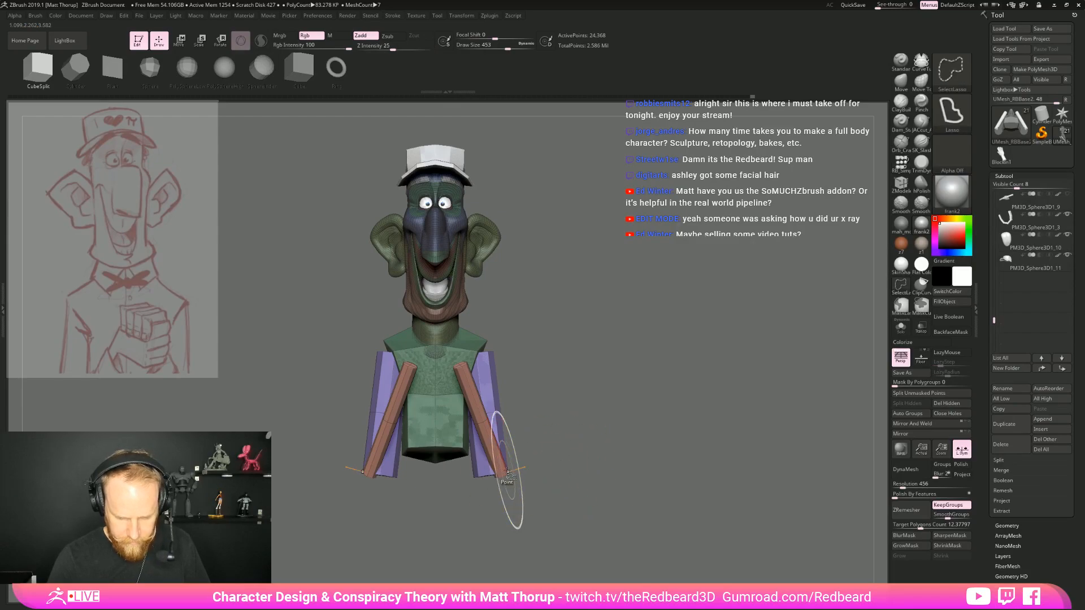
Place the transform pivot for moving the arms at the elbow and move that pivot up to the shoulder
{"action": "left_click", "coordinate": [501, 471], "text": "ctrl+shift"}
{"action": "left_click_drag", "start_coordinate": [563, 477], "coordinate": [531, 452]}
{"action": "key", "text": "w"}
{"action": "left_click", "coordinate": [483, 463], "text": "alt"}
{"action": "left_click", "coordinate": [588, 439], "text": "ctrl+shift"}
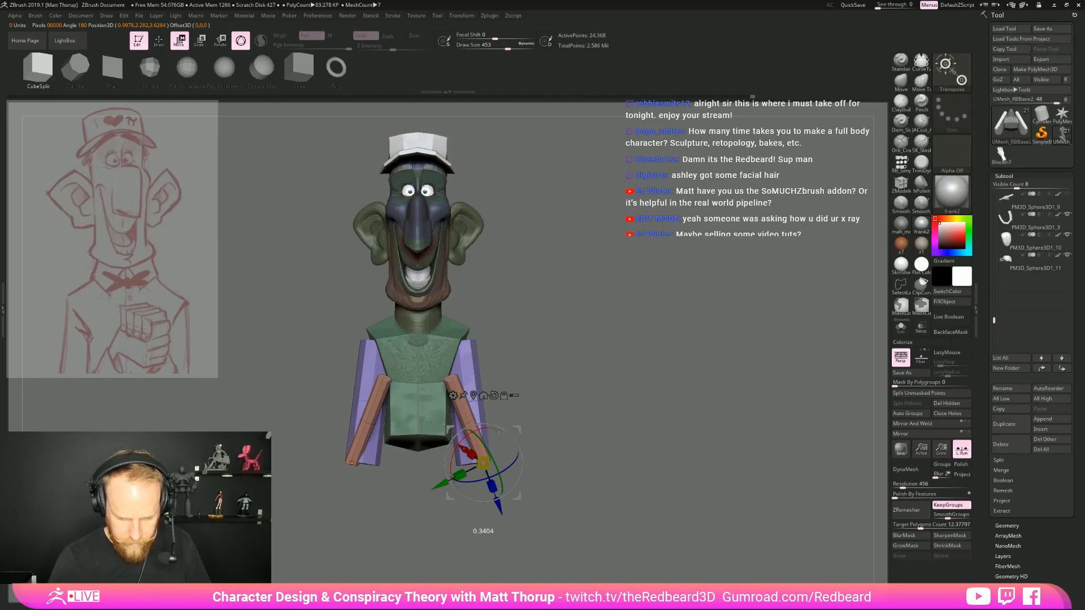
{"action": "left_click", "coordinate": [470, 340], "text": "alt"}
{"action": "left_click_drag", "start_coordinate": [526, 407], "coordinate": [542, 429], "text": "ctrl"}
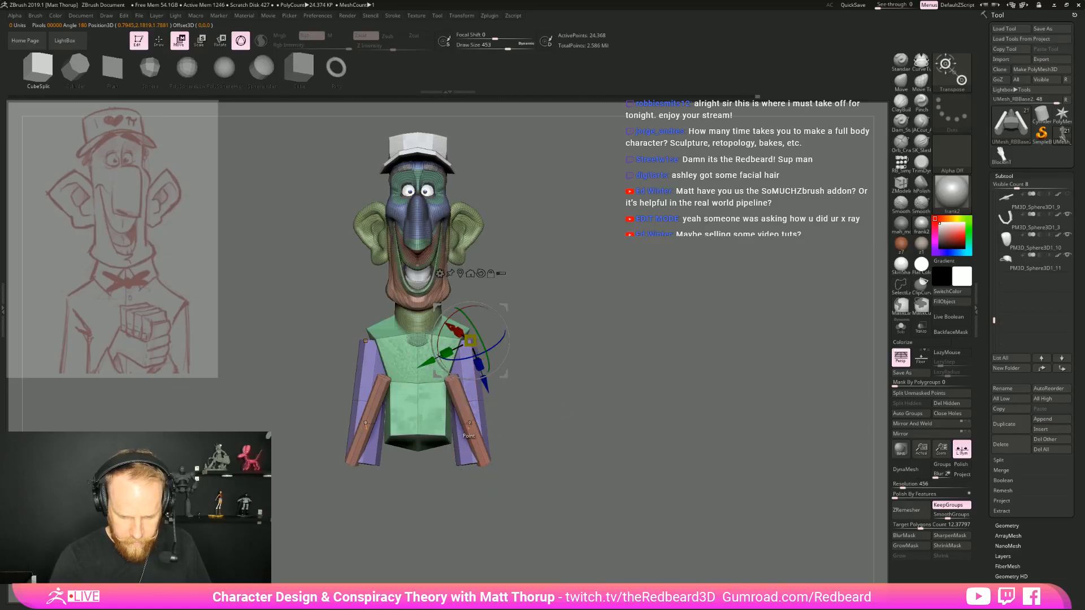
Mask everything except the forearms, reposition them in front of the upper arms, and clear the mask
{"action": "left_click_drag", "start_coordinate": [469, 425], "coordinate": [486, 467]}
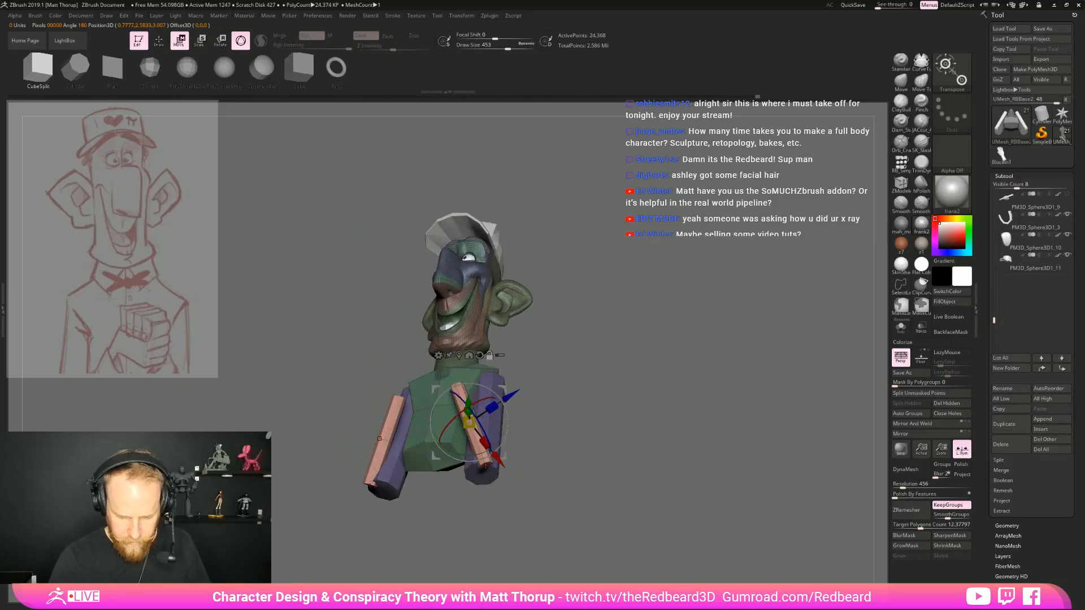
{"action": "left_click_drag", "start_coordinate": [557, 473], "coordinate": [535, 478], "text": "shift"}
{"action": "mouse_move", "coordinate": [496, 431]}
{"action": "left_mouse_down"}
{"action": "mouse_move", "coordinate": [529, 416]}
{"action": "mouse_move", "coordinate": [682, 422]}
{"action": "mouse_move", "coordinate": [653, 464]}
{"action": "mouse_move", "coordinate": [638, 457]}
{"action": "left_mouse_up"}
{"action": "key", "text": "q"}
{"action": "mouse_move", "coordinate": [715, 435]}
{"action": "left_mouse_down", "text": "alt"}
{"action": "mouse_move", "coordinate": [743, 492]}
{"action": "mouse_move", "coordinate": [709, 463]}
{"action": "left_mouse_up", "text": "alt"}
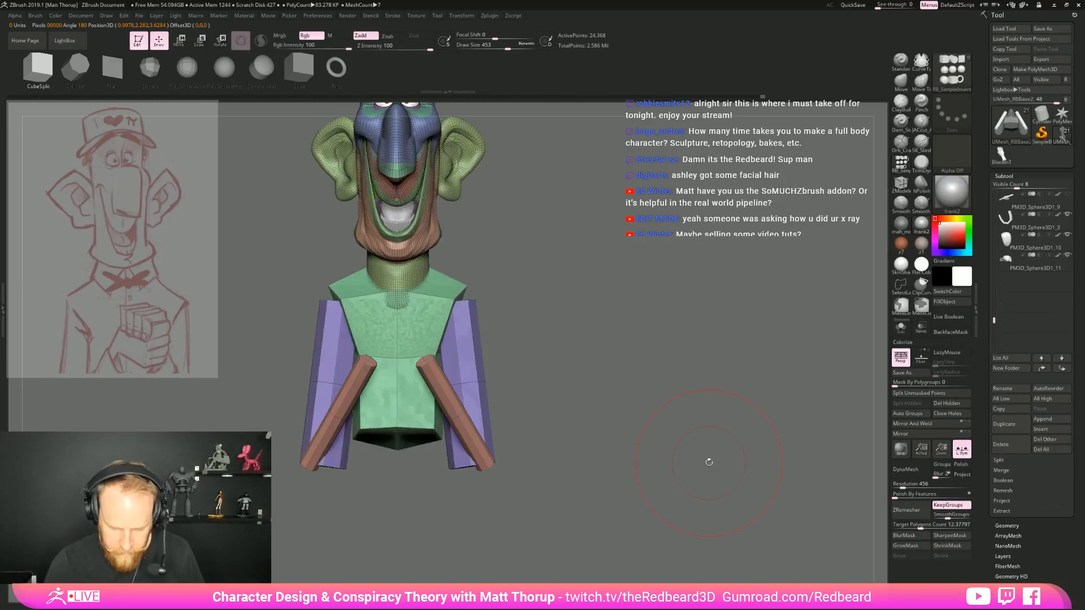
Split the torso, the upper arms and the forearms off the head mesh into three separate subtools
{"action": "left_click", "coordinate": [397, 355], "text": "ctrl+shift"}
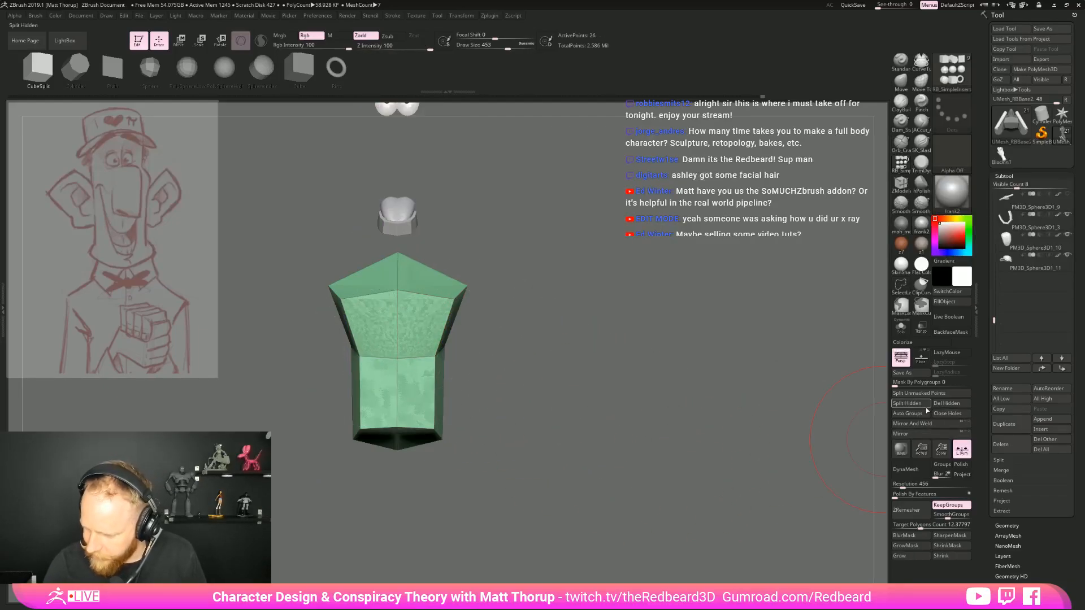
{"action": "left_click", "coordinate": [908, 403]}
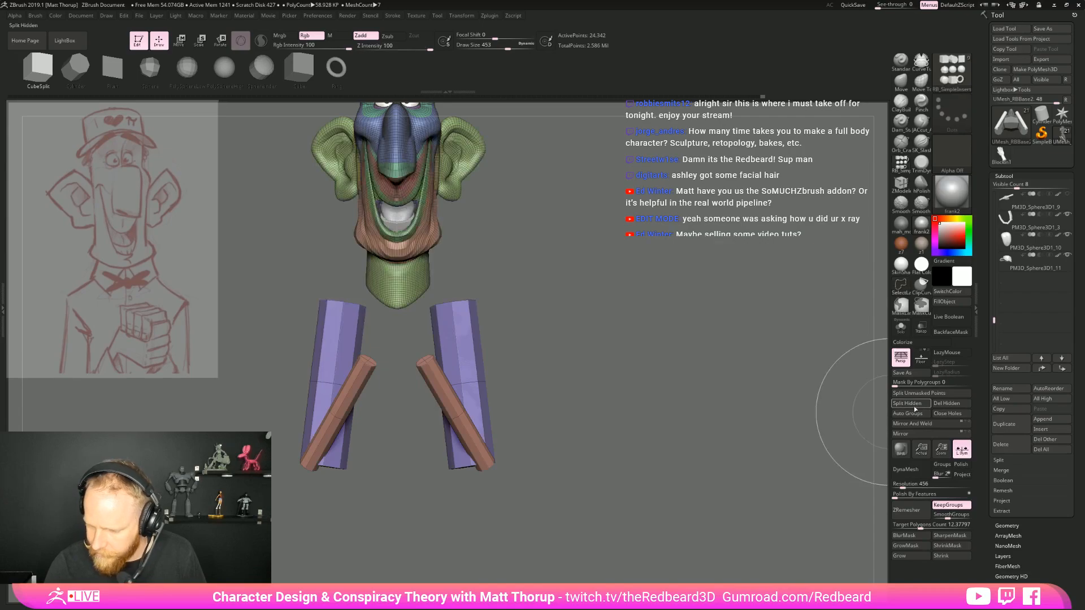
{"action": "left_click", "coordinate": [469, 388], "text": "ctrl+shift"}
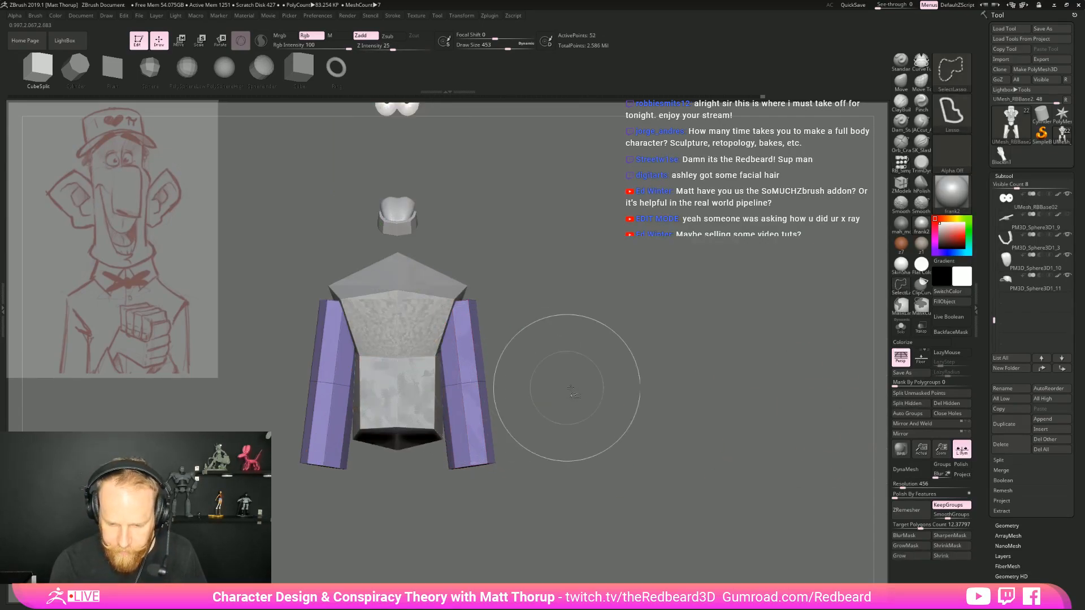
{"action": "left_click", "coordinate": [908, 404]}
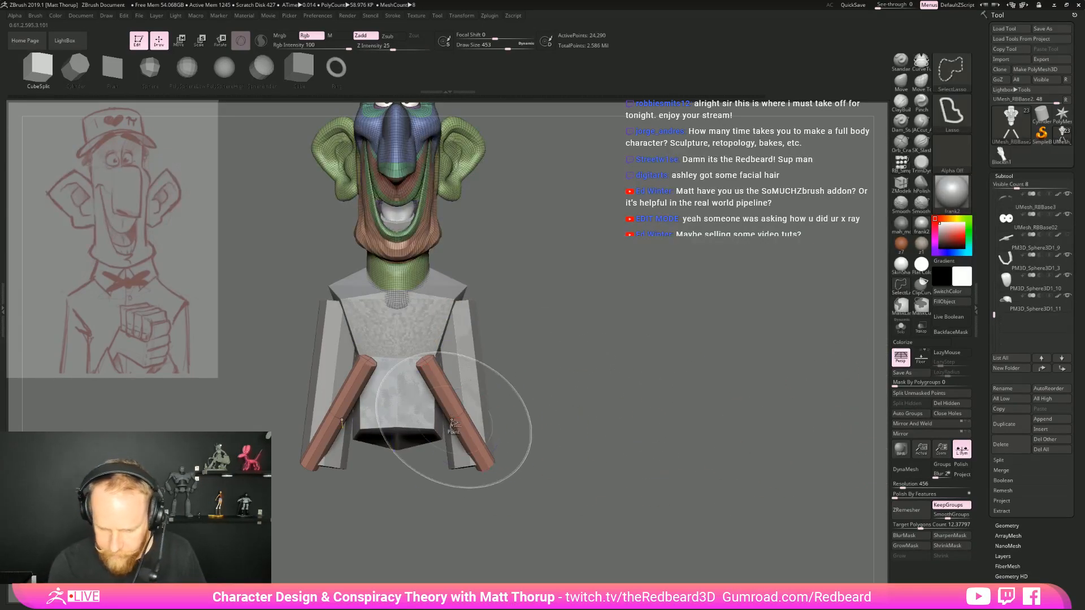
{"action": "left_click", "coordinate": [464, 416], "text": "ctrl+shift"}
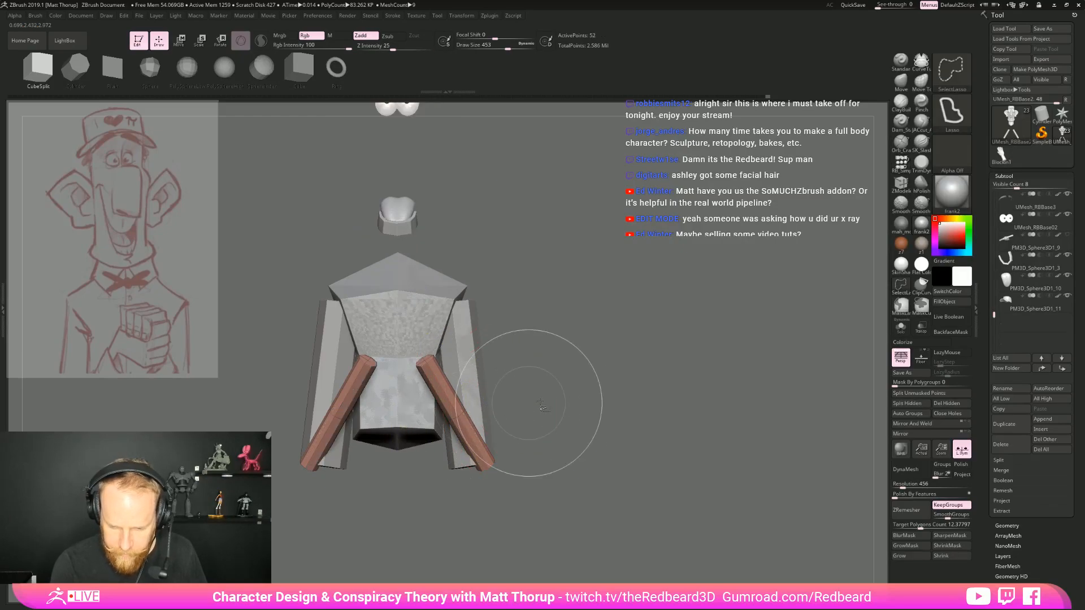
{"action": "left_click", "coordinate": [552, 407], "text": "ctrl+shift"}
{"action": "left_click", "coordinate": [920, 405]}
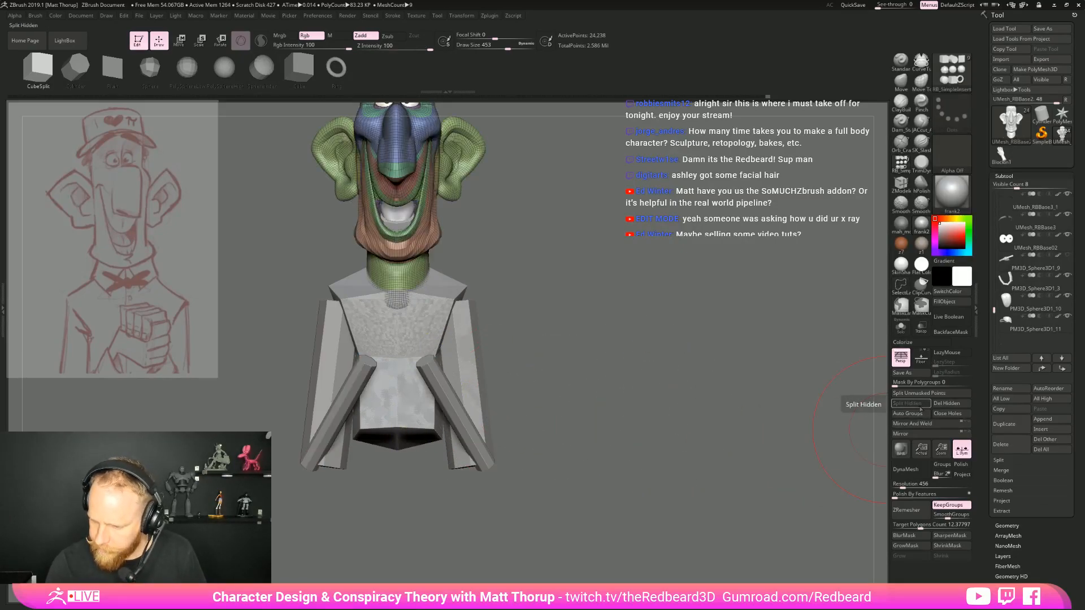
Make the forearms the active subtool and choose the Cube insert mesh
{"action": "key", "text": "f"}
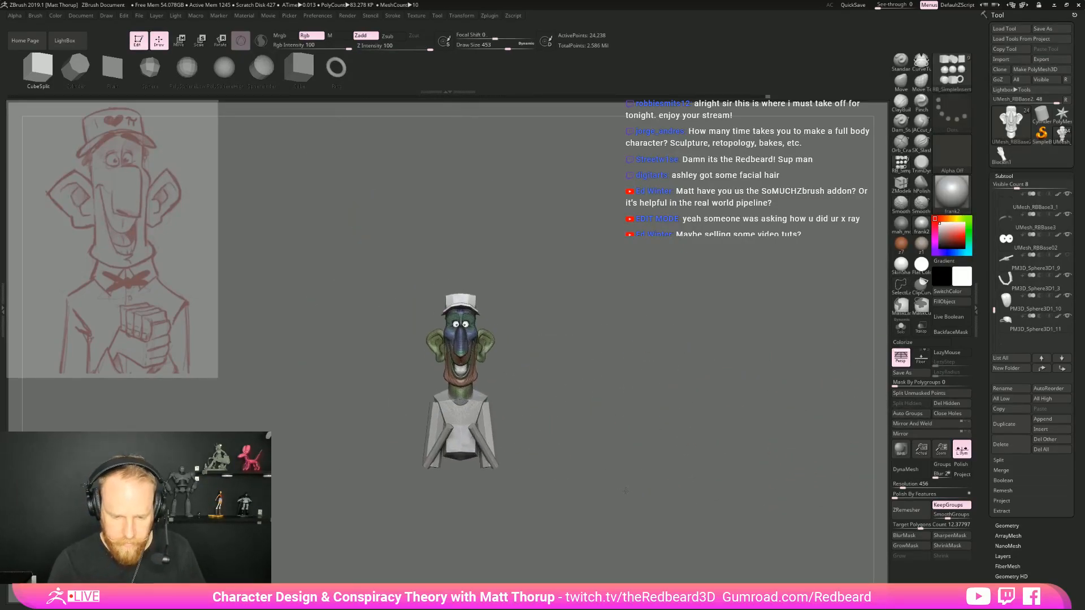
{"action": "left_click", "coordinate": [419, 417], "text": "alt"}
{"action": "left_click_drag", "start_coordinate": [632, 440], "coordinate": [666, 445], "text": "shift"}
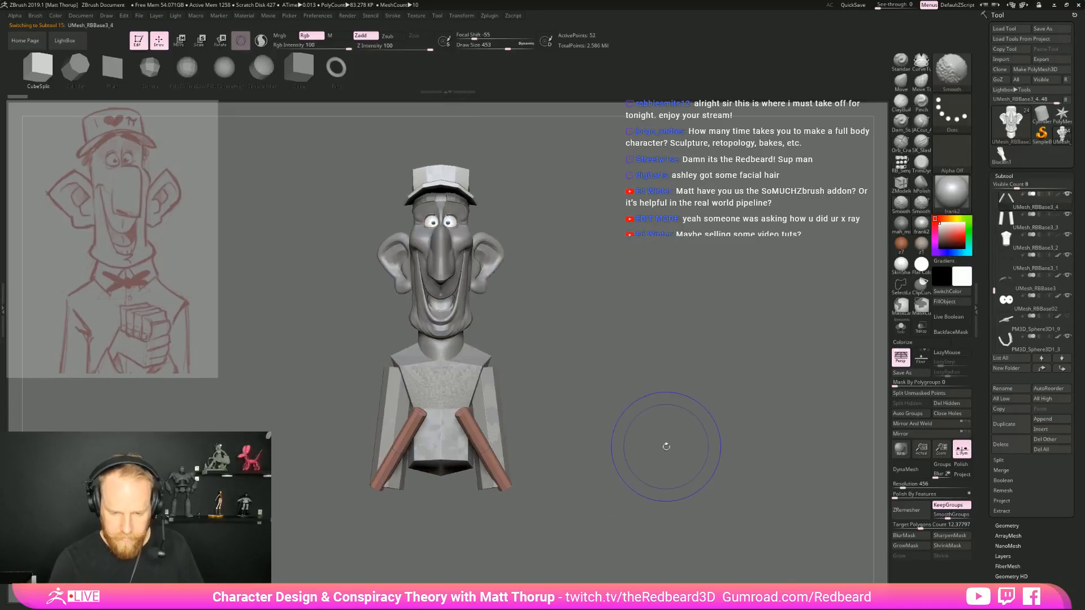
{"action": "key", "text": "f"}
{"action": "left_click", "coordinate": [902, 163]}
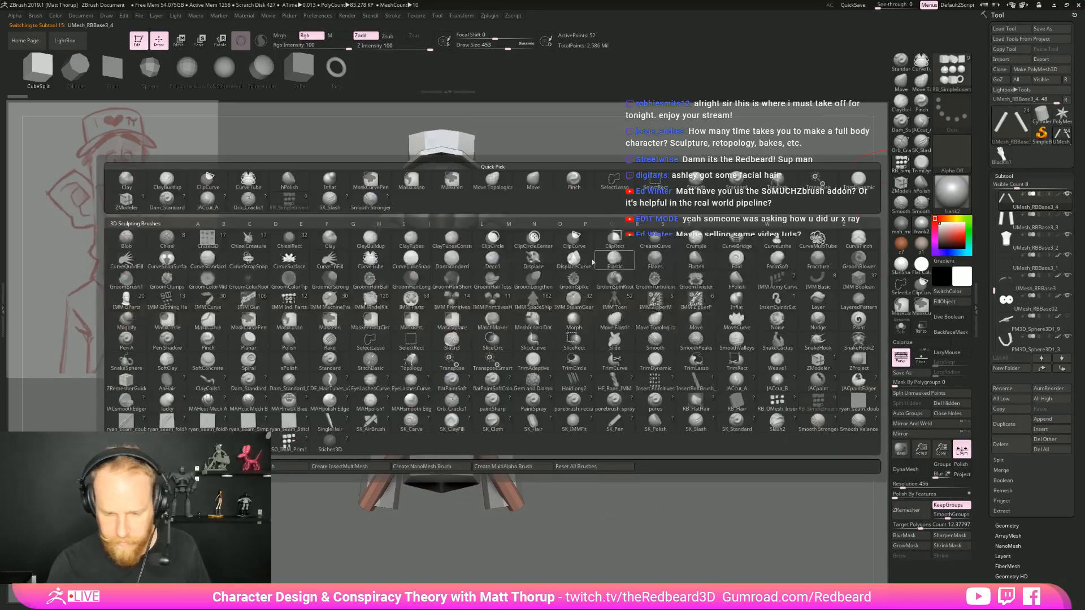
{"action": "left_click", "coordinate": [303, 68]}
Try to insert a cube on the end of a forearm, and undo the insertion
{"action": "left_click_drag", "start_coordinate": [658, 343], "coordinate": [493, 422]}
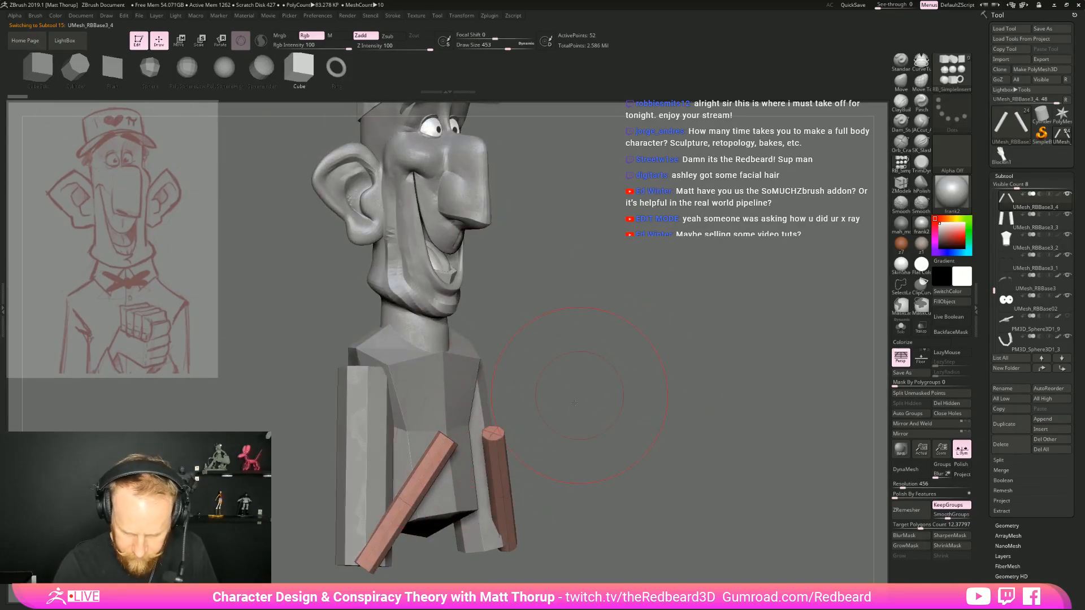
{"action": "left_click_drag", "start_coordinate": [576, 398], "coordinate": [433, 457]}
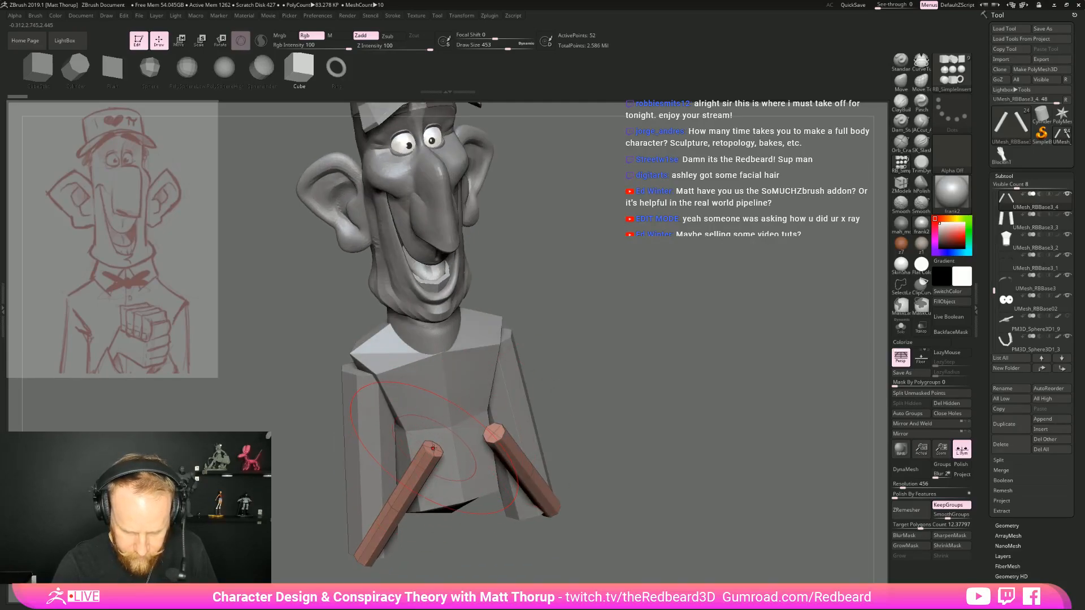
{"action": "mouse_move", "coordinate": [591, 380]}
{"action": "left_mouse_down"}
{"action": "mouse_move", "coordinate": [447, 356]}
{"action": "mouse_move", "coordinate": [485, 376]}
{"action": "left_mouse_up"}
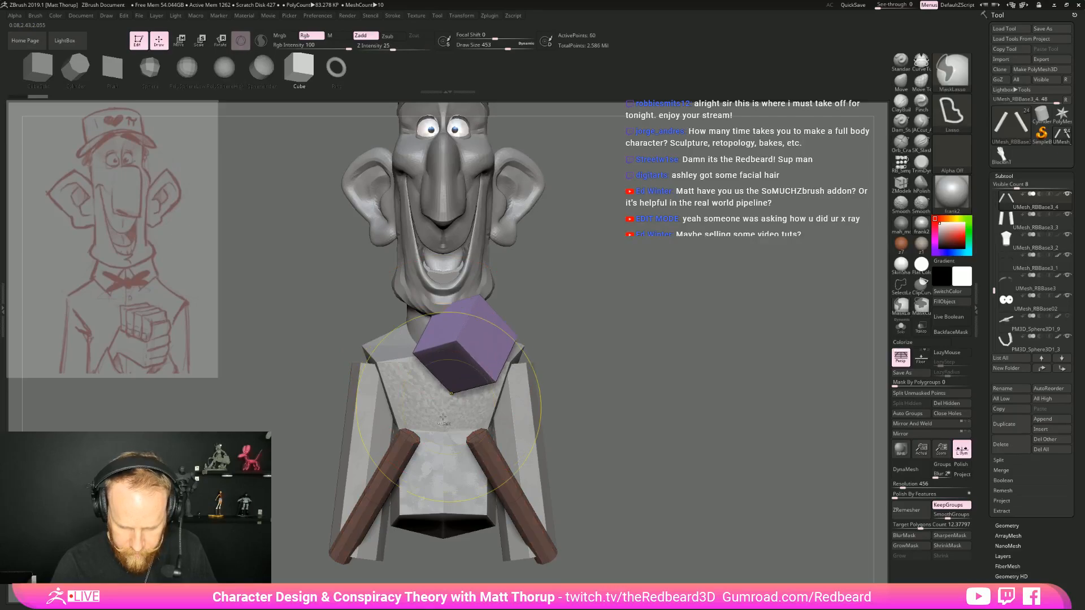
{"action": "key", "text": "ctrl+z"}
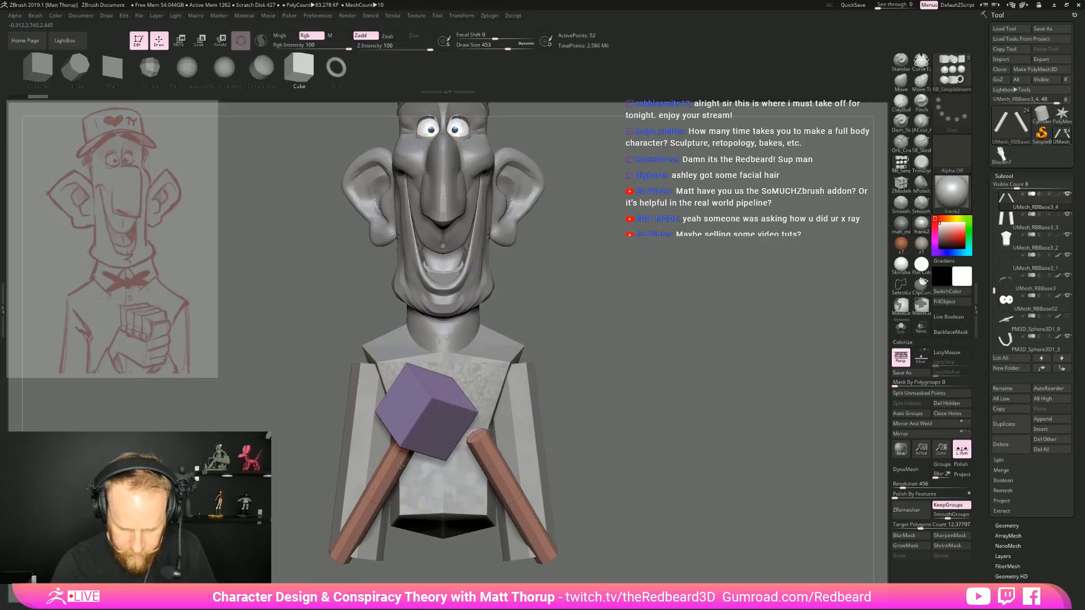
Insert a cube at the tip of one forearm, and scale and rotate it into a block for the hand
{"action": "left_click_drag", "start_coordinate": [402, 469], "coordinate": [402, 470]}
{"action": "left_click_drag", "start_coordinate": [565, 412], "coordinate": [690, 415]}
{"action": "key", "text": "e"}
{"action": "left_click_drag", "start_coordinate": [565, 365], "coordinate": [451, 433], "text": "shift"}
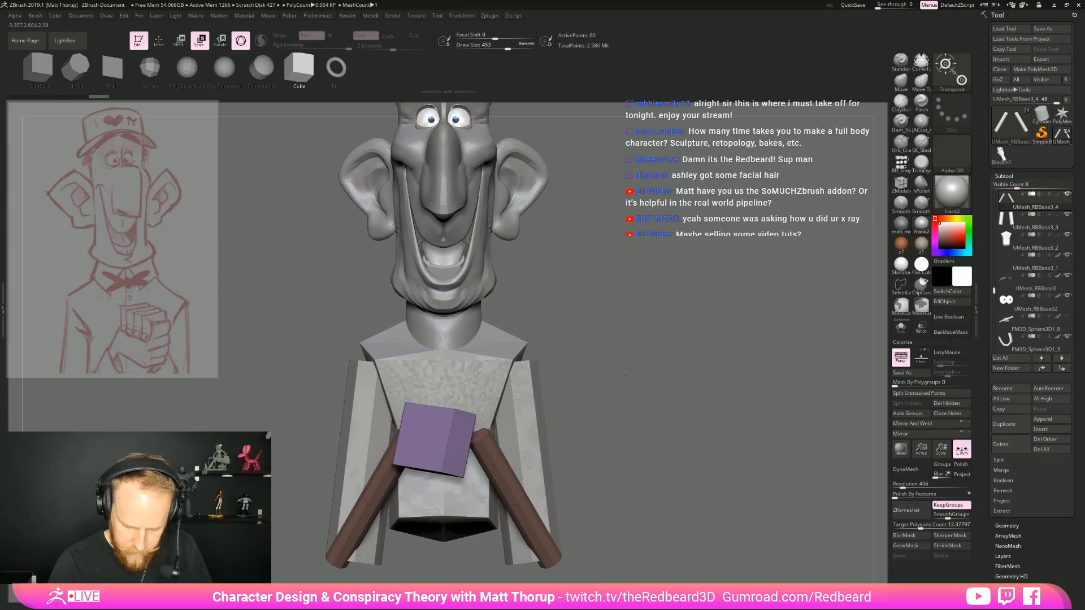
{"action": "left_click_drag", "start_coordinate": [624, 373], "coordinate": [624, 395]}
{"action": "right_click_drag", "start_coordinate": [405, 373], "coordinate": [429, 425]}
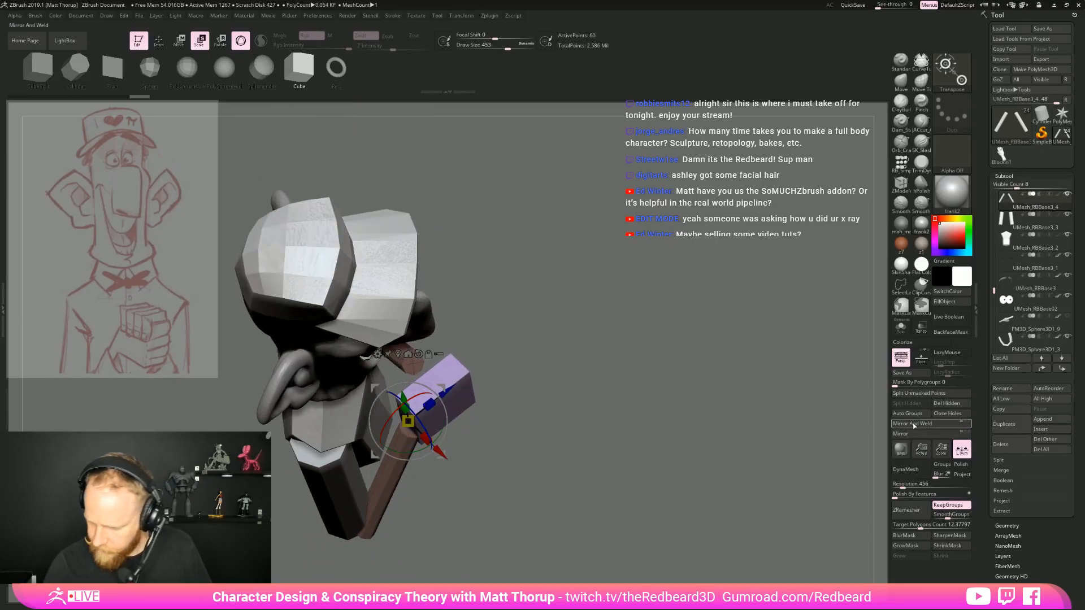
Split the hand block off the forearms into its own subtool and make it the active one
{"action": "left_click", "coordinate": [917, 395]}
{"action": "right_click_drag", "start_coordinate": [663, 361], "coordinate": [587, 439]}
{"action": "left_click", "coordinate": [484, 444]}
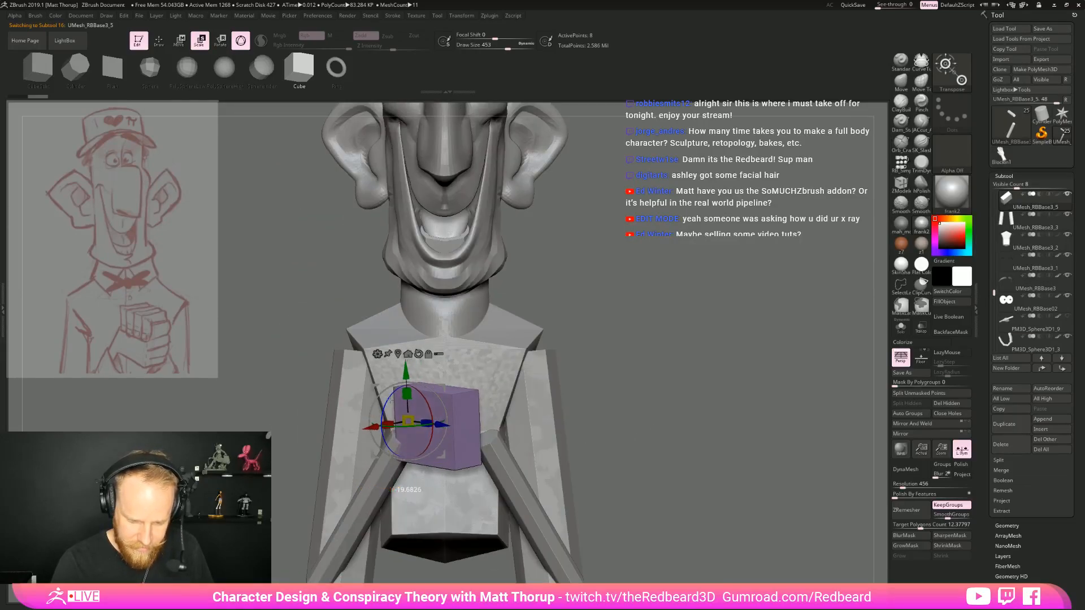
Thin the hand block into a flat palm slab, masking part of it to adjust one end
{"action": "right_click_drag", "start_coordinate": [587, 439], "coordinate": [601, 396]}
{"action": "right_click_drag", "start_coordinate": [411, 423], "coordinate": [582, 419]}
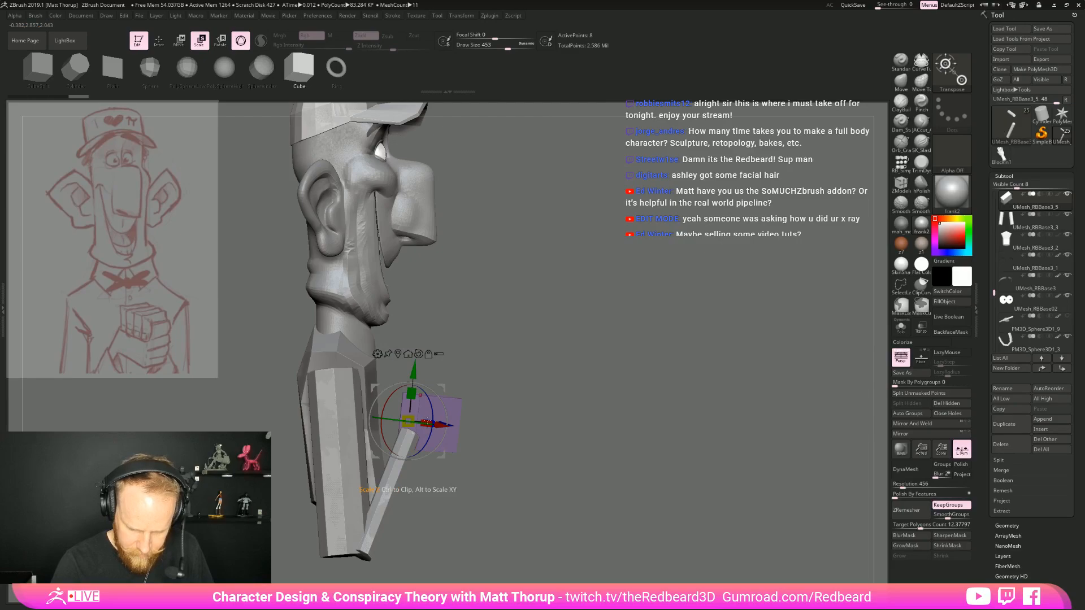
{"action": "left_click_drag", "start_coordinate": [428, 421], "coordinate": [434, 422]}
{"action": "right_click_drag", "start_coordinate": [470, 283], "coordinate": [467, 357]}
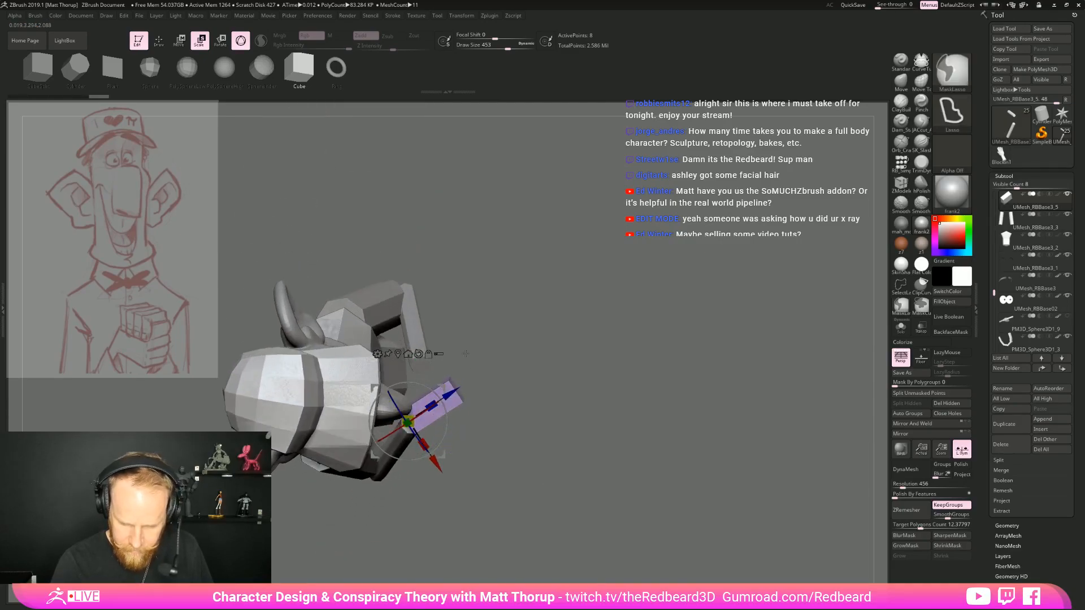
{"action": "left_click", "coordinate": [496, 366], "text": "ctrl"}
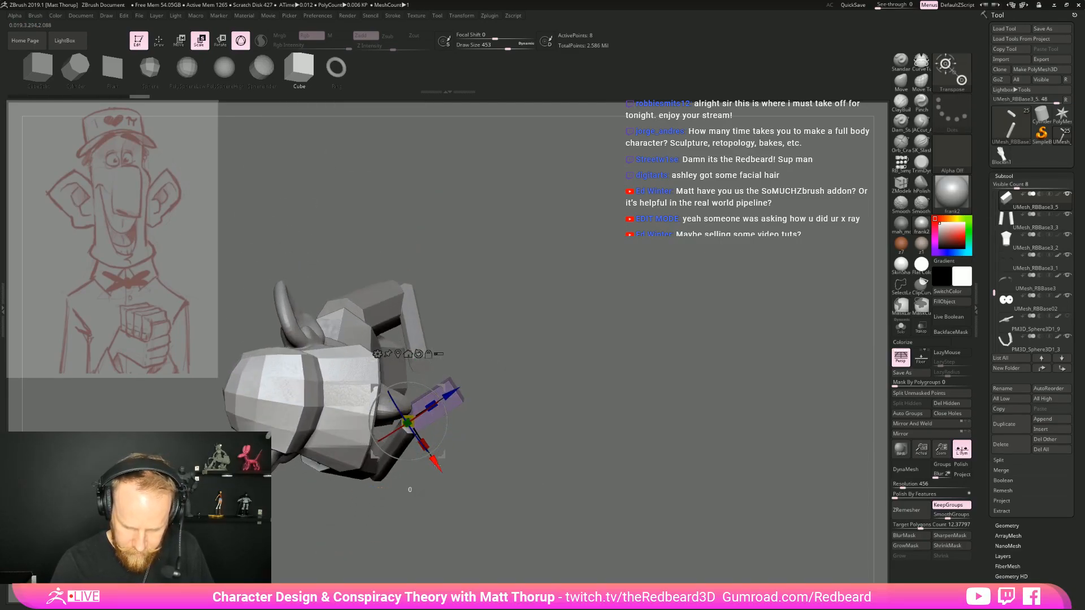
Insert a small cube near the upper front corner of the palm slab as the base of a finger
{"action": "mouse_move", "coordinate": [529, 456]}
{"action": "right_mouse_down"}
{"action": "mouse_move", "coordinate": [551, 336]}
{"action": "mouse_move", "coordinate": [593, 380]}
{"action": "mouse_move", "coordinate": [610, 380]}
{"action": "right_mouse_up"}
{"action": "key", "text": "q"}
{"action": "left_click_drag", "start_coordinate": [612, 379], "coordinate": [638, 398], "text": "ctrl"}
{"action": "mouse_move", "coordinate": [735, 384]}
{"action": "right_mouse_down"}
{"action": "mouse_move", "coordinate": [661, 377]}
{"action": "mouse_move", "coordinate": [728, 427]}
{"action": "mouse_move", "coordinate": [696, 418]}
{"action": "mouse_move", "coordinate": [737, 420]}
{"action": "mouse_move", "coordinate": [378, 445]}
{"action": "right_mouse_up"}
{"action": "left_click", "coordinate": [903, 164]}
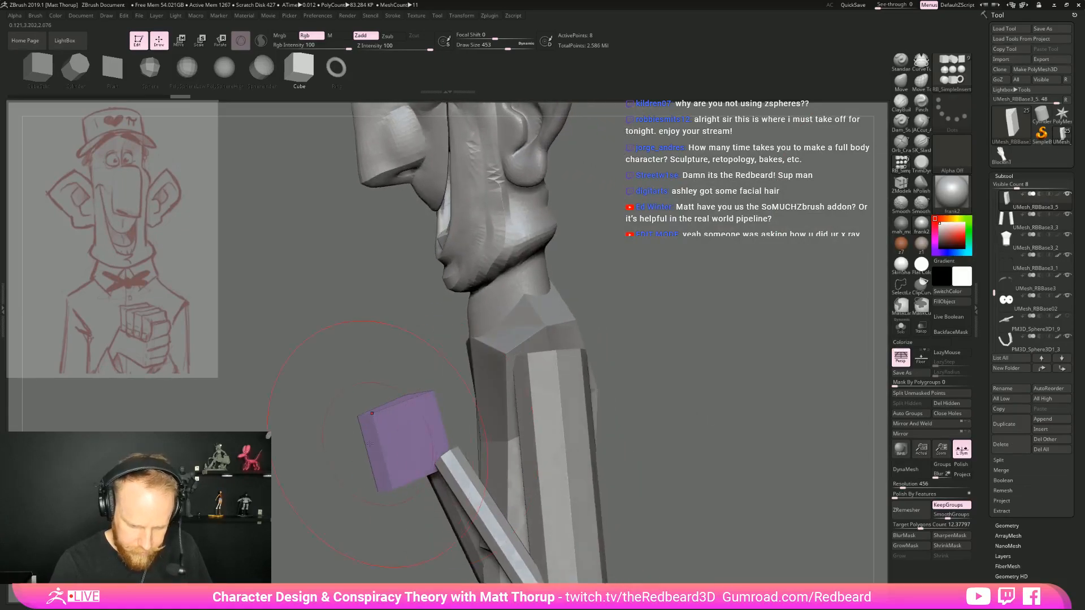
{"action": "left_click_drag", "start_coordinate": [379, 422], "coordinate": [383, 428]}
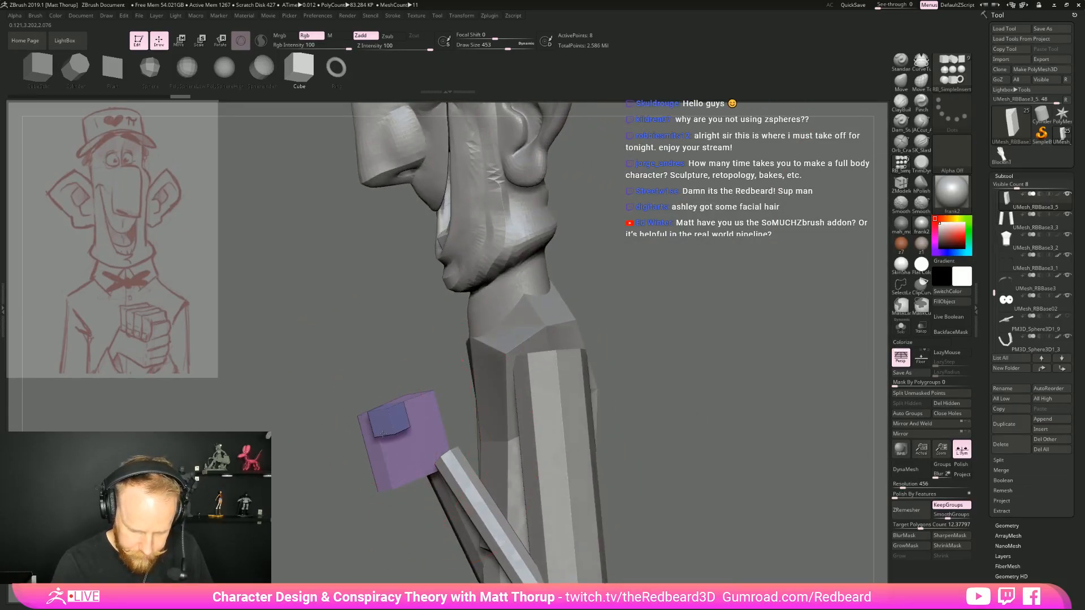
Move and stretch the small cube into a finger segment extending from the palm's upper front edge
{"action": "right_click_drag", "start_coordinate": [321, 504], "coordinate": [615, 407]}
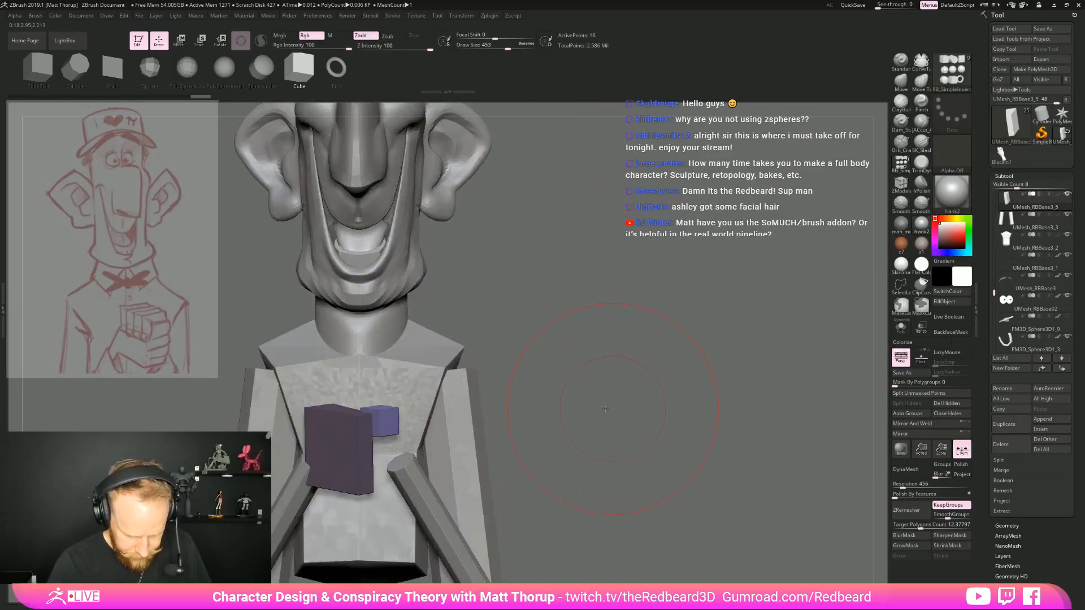
{"action": "key", "text": "w"}
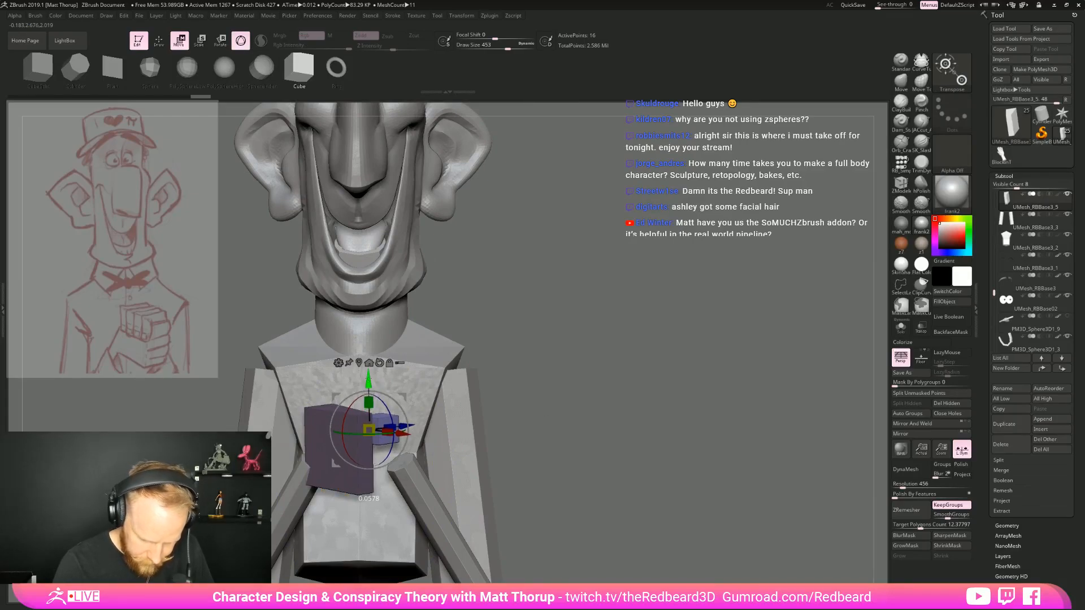
{"action": "right_click_drag", "start_coordinate": [592, 368], "coordinate": [418, 427]}
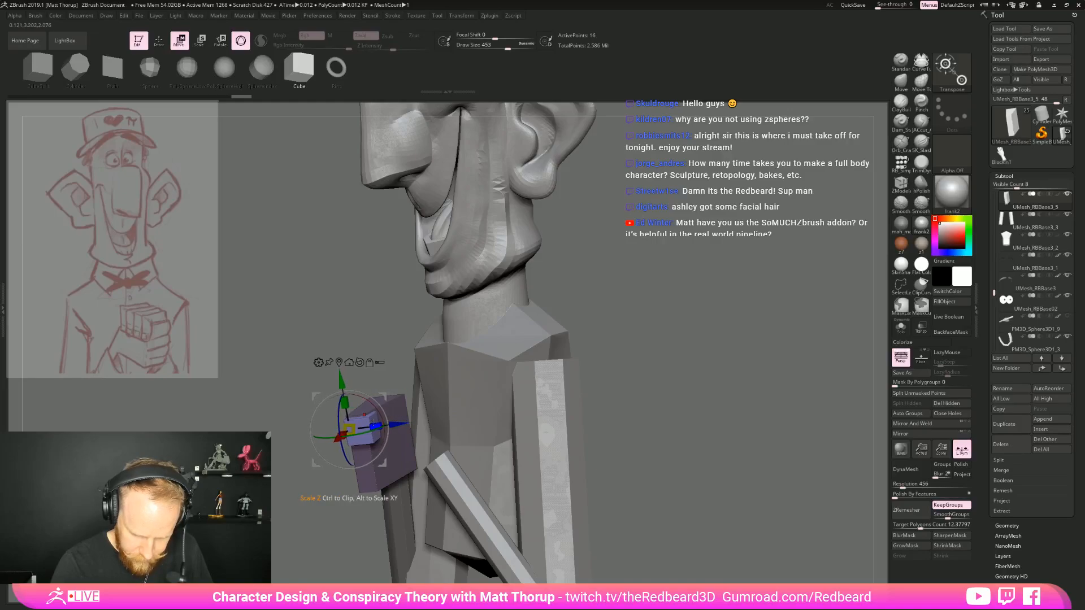
{"action": "right_click_drag", "start_coordinate": [429, 430], "coordinate": [455, 506]}
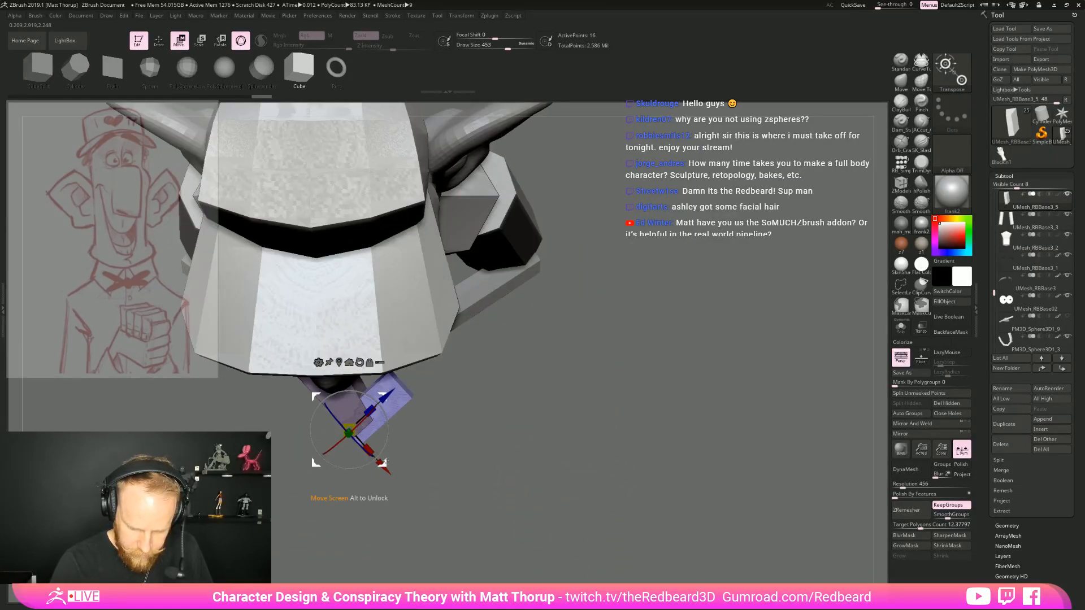
{"action": "right_click_drag", "start_coordinate": [656, 509], "coordinate": [499, 441]}
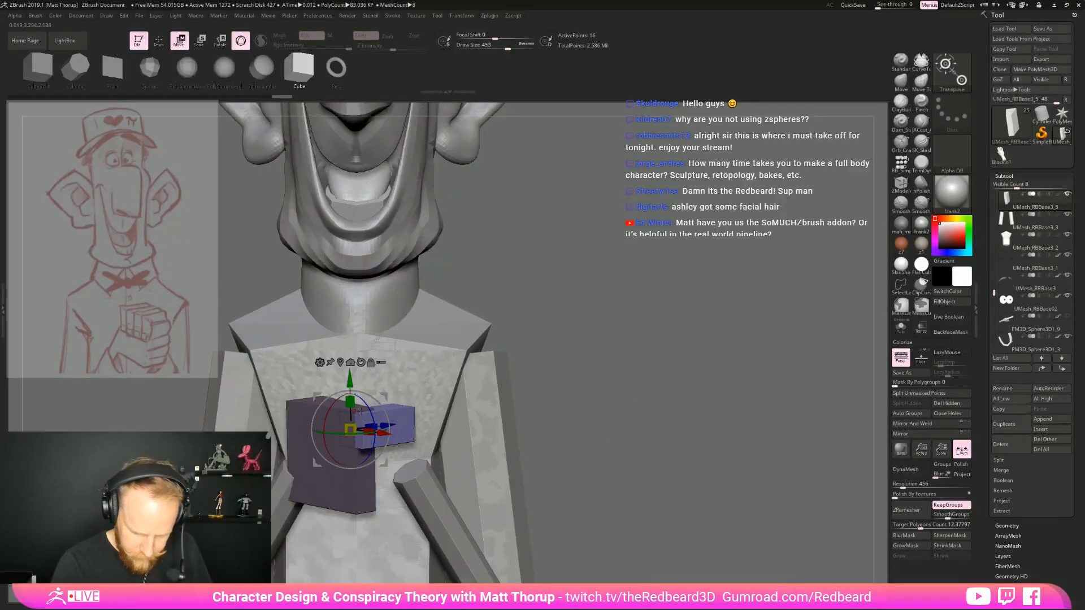
{"action": "left_click_drag", "start_coordinate": [350, 403], "coordinate": [351, 404]}
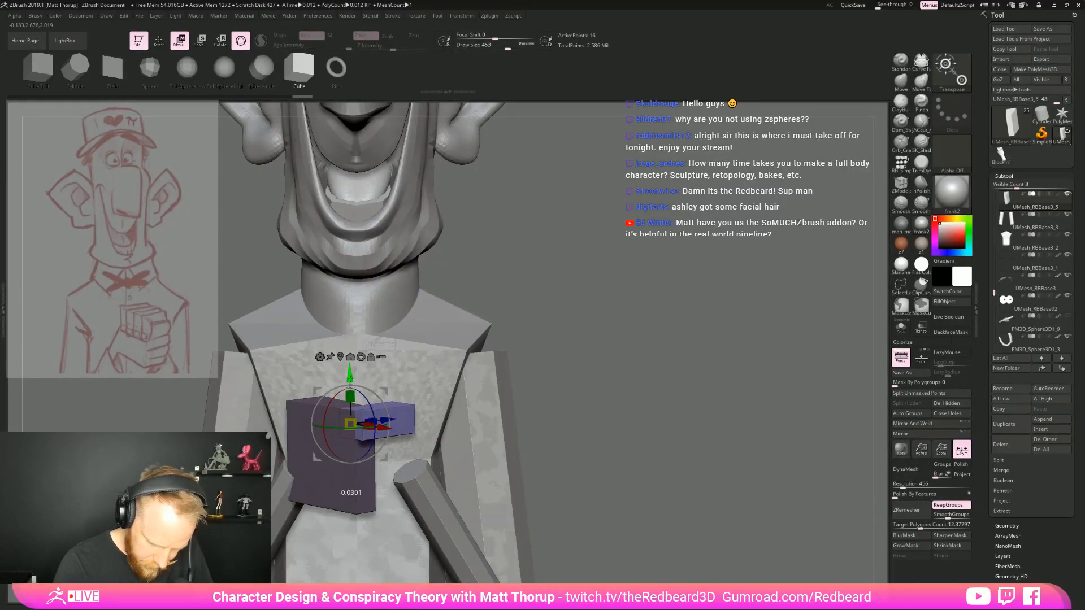
{"action": "mouse_move", "coordinate": [539, 335]}
{"action": "right_mouse_down"}
{"action": "mouse_move", "coordinate": [443, 339]}
{"action": "mouse_move", "coordinate": [580, 340]}
{"action": "right_mouse_up"}
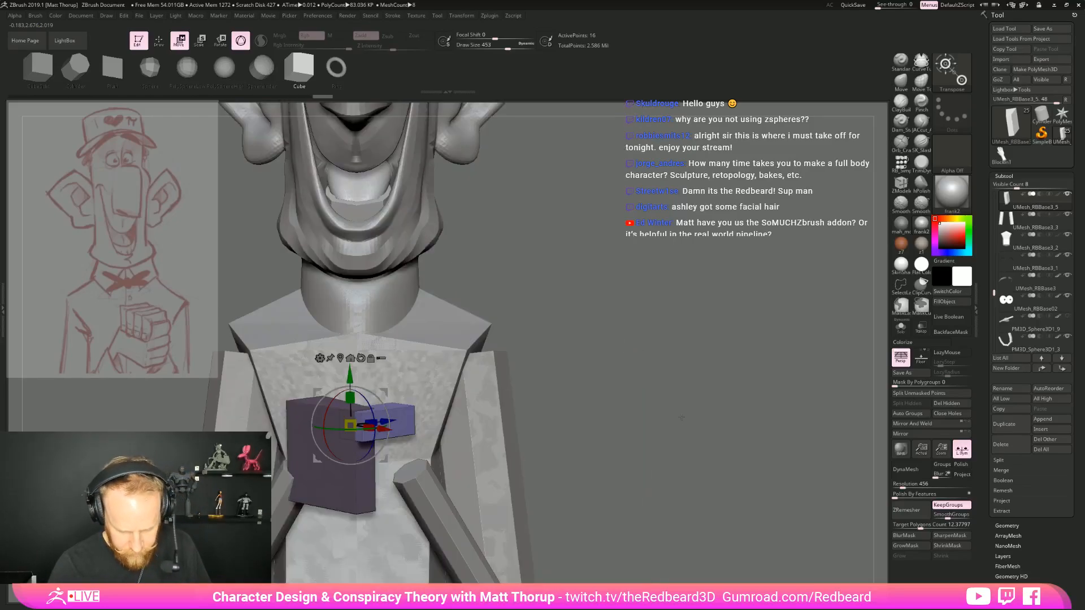
Isolate the hand subtool, mask all but the corner at the finger segment's end, and move that corner to slant the end
{"action": "key", "text": "q"}
{"action": "right_click_drag", "start_coordinate": [696, 407], "coordinate": [681, 503]}
{"action": "key", "text": "alt+s"}
{"action": "right_click_drag", "start_coordinate": [680, 407], "coordinate": [717, 479]}
{"action": "left_click_drag", "start_coordinate": [433, 291], "coordinate": [453, 335], "text": "ctrl"}
{"action": "key", "text": "w"}
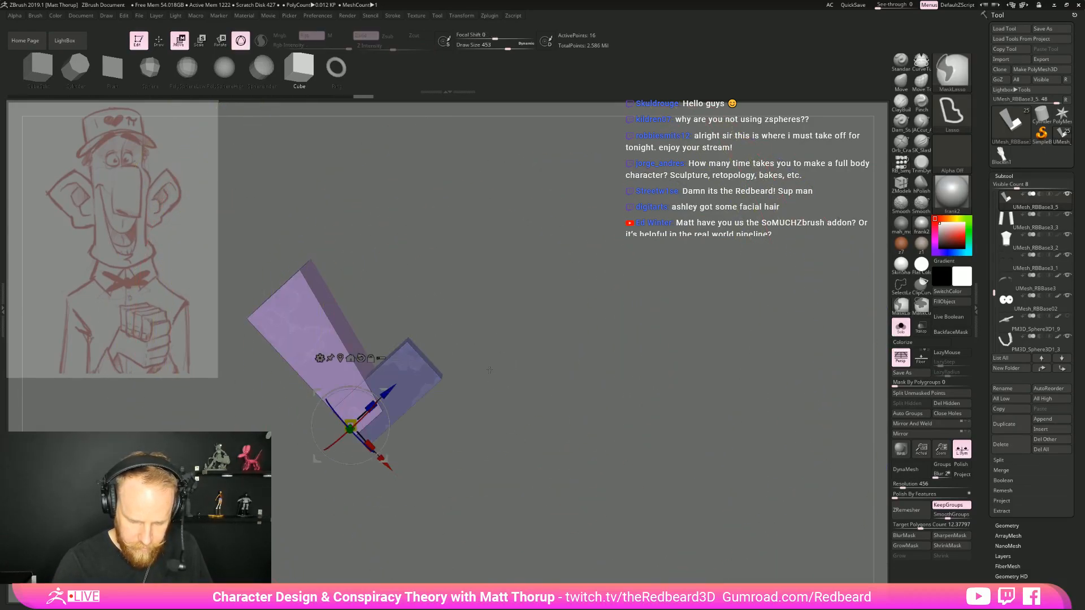
{"action": "left_click_drag", "start_coordinate": [489, 373], "coordinate": [498, 384], "text": "ctrl"}
{"action": "left_click_drag", "start_coordinate": [422, 308], "coordinate": [428, 360], "text": "ctrl"}
{"action": "left_click", "coordinate": [498, 317], "text": "ctrl"}
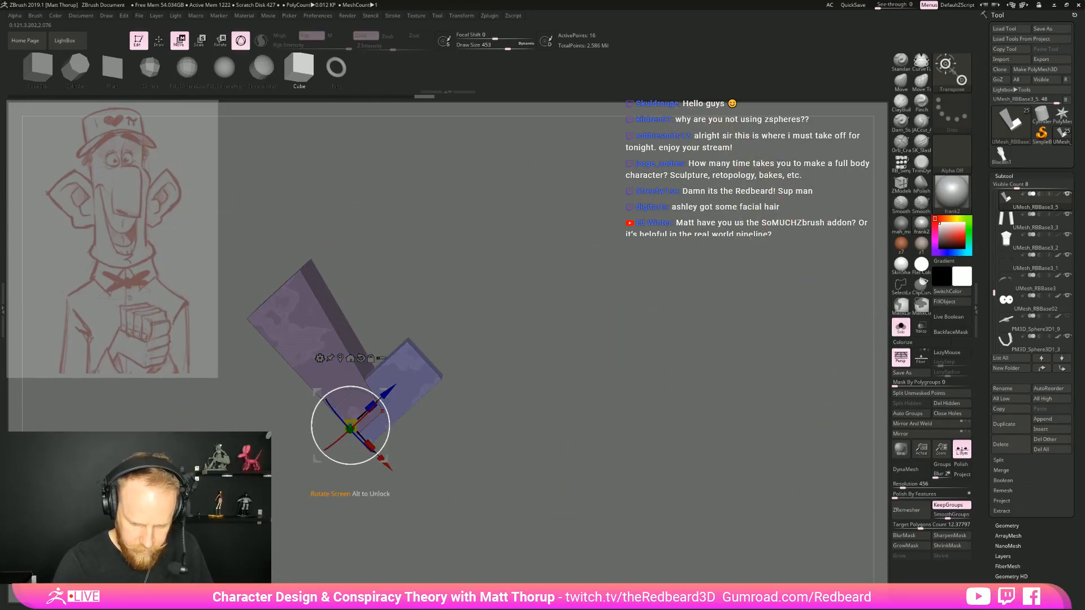
{"action": "left_click_drag", "start_coordinate": [382, 411], "coordinate": [370, 415]}
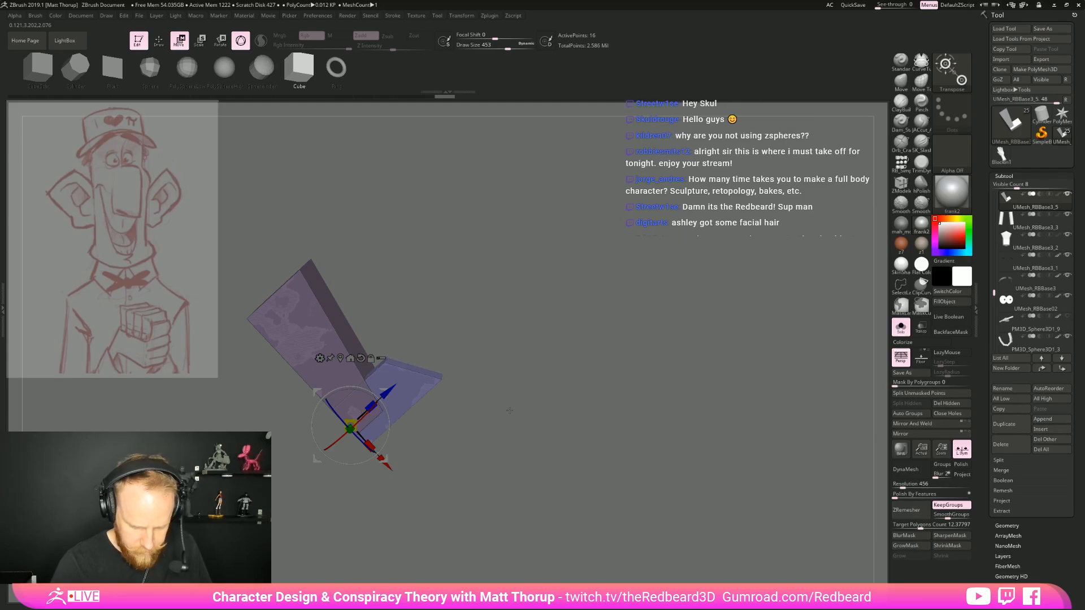
Mask all but the outer end of the finger segment and move that end outward to lengthen the segment
{"action": "key", "text": "q"}
{"action": "mouse_move", "coordinate": [553, 418]}
{"action": "left_mouse_down"}
{"action": "mouse_move", "coordinate": [464, 359]}
{"action": "mouse_move", "coordinate": [478, 330]}
{"action": "mouse_move", "coordinate": [396, 389]}
{"action": "mouse_move", "coordinate": [430, 419]}
{"action": "left_mouse_up"}
{"action": "left_click_drag", "start_coordinate": [543, 395], "coordinate": [526, 397], "text": "ctrl"}
{"action": "mouse_move", "coordinate": [475, 335]}
{"action": "left_mouse_down", "text": "ctrl"}
{"action": "mouse_move", "coordinate": [375, 369]}
{"action": "mouse_move", "coordinate": [523, 393]}
{"action": "left_mouse_up", "text": "ctrl"}
{"action": "left_click", "coordinate": [523, 395], "text": "ctrl"}
{"action": "key", "text": "w"}
{"action": "left_click_drag", "start_coordinate": [386, 395], "coordinate": [420, 364]}
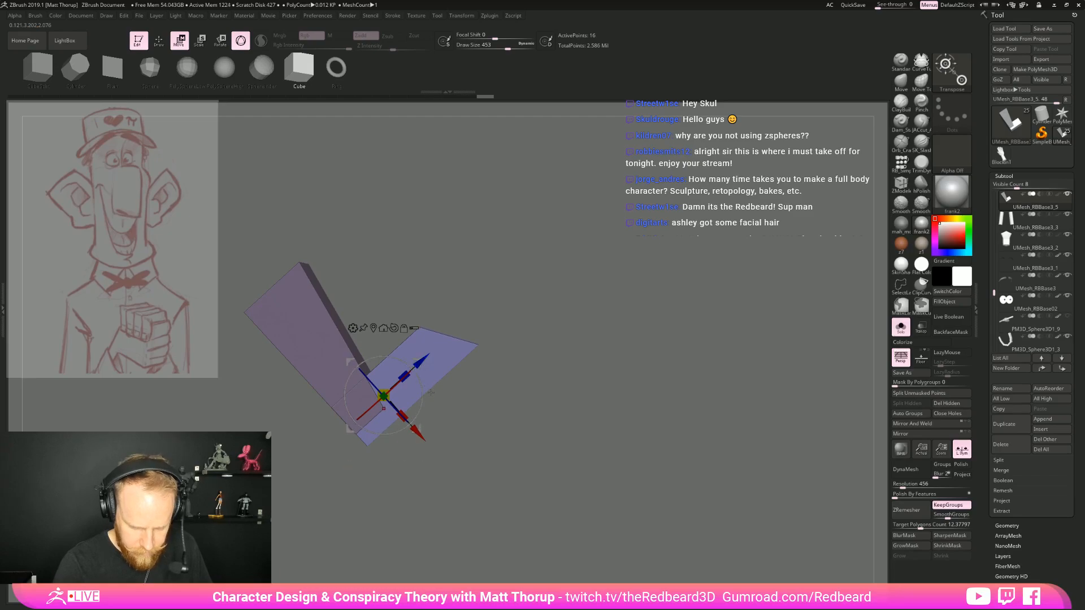
Extrude a second finger segment from the slanted end face with the ZModeler brush
{"action": "key", "text": "q"}
{"action": "left_click_drag", "start_coordinate": [554, 390], "coordinate": [577, 403], "text": "ctrl"}
{"action": "mouse_move", "coordinate": [509, 333]}
{"action": "left_mouse_down"}
{"action": "mouse_move", "coordinate": [534, 367]}
{"action": "mouse_move", "coordinate": [489, 337]}
{"action": "mouse_move", "coordinate": [448, 354]}
{"action": "mouse_move", "coordinate": [467, 249]}
{"action": "left_mouse_up"}
{"action": "key", "text": "b"}
{"action": "key", "text": "z"}
{"action": "key", "text": "m"}
Mask everything except the second finger segment and rotate it back toward the palm
{"action": "mouse_move", "coordinate": [548, 260]}
{"action": "left_mouse_down"}
{"action": "mouse_move", "coordinate": [610, 260]}
{"action": "mouse_move", "coordinate": [605, 252]}
{"action": "mouse_move", "coordinate": [436, 351]}
{"action": "mouse_move", "coordinate": [508, 345]}
{"action": "left_mouse_up"}
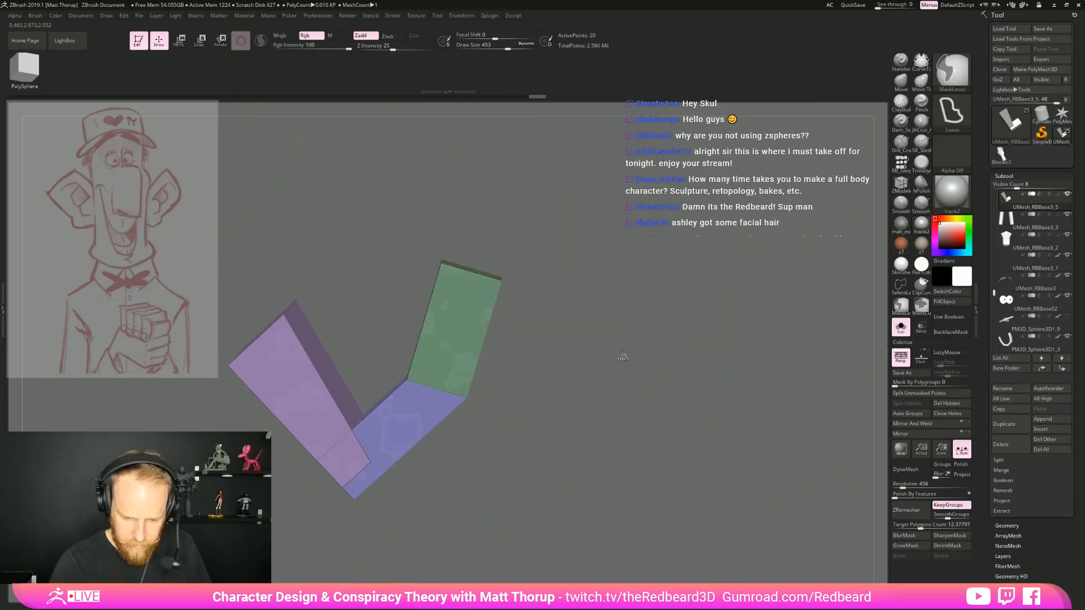
{"action": "left_click", "coordinate": [623, 353], "text": "ctrl"}
{"action": "key", "text": "r"}
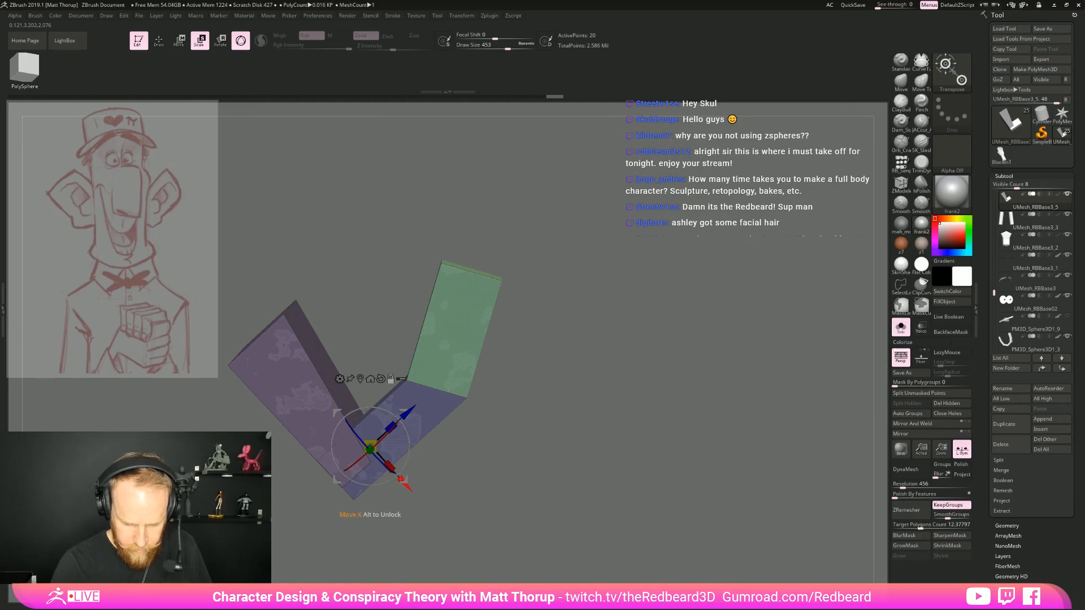
{"action": "left_click_drag", "start_coordinate": [407, 415], "coordinate": [452, 362], "text": "alt"}
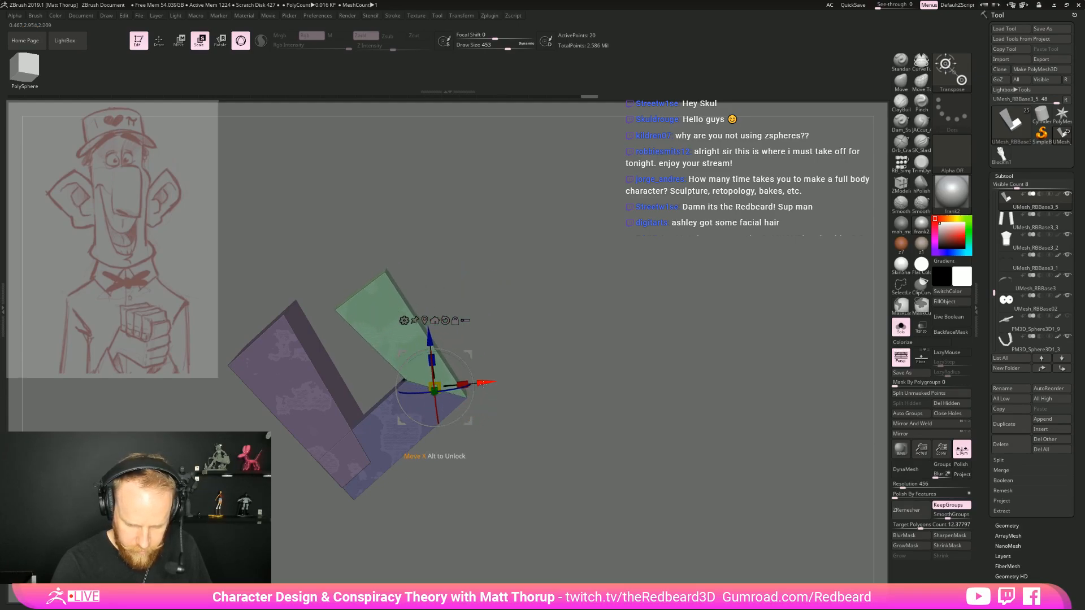
Mask all but the inner corner of the fingertip and move it in to narrow the tip
{"action": "mouse_move", "coordinate": [528, 389]}
{"action": "left_mouse_down"}
{"action": "mouse_move", "coordinate": [538, 385]}
{"action": "mouse_move", "coordinate": [593, 427]}
{"action": "mouse_move", "coordinate": [588, 489]}
{"action": "left_mouse_up"}
{"action": "mouse_move", "coordinate": [292, 221]}
{"action": "left_mouse_down", "text": "ctrl"}
{"action": "mouse_move", "coordinate": [298, 322]}
{"action": "mouse_move", "coordinate": [404, 218]}
{"action": "left_mouse_up", "text": "ctrl"}
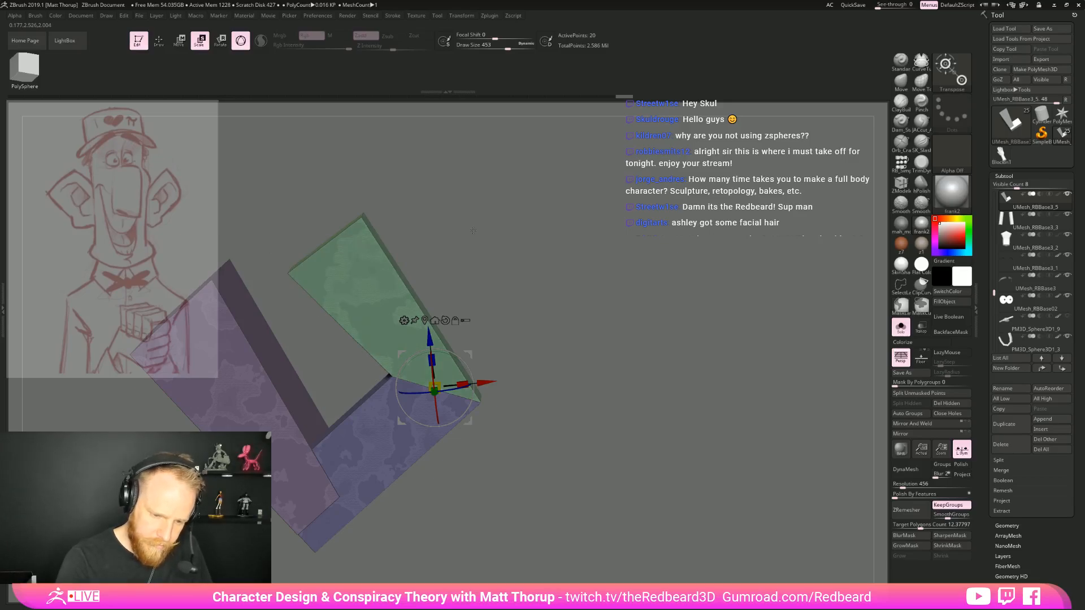
{"action": "left_click", "coordinate": [473, 230], "text": "ctrl"}
{"action": "mouse_move", "coordinate": [289, 215]}
{"action": "left_mouse_down", "text": "ctrl"}
{"action": "mouse_move", "coordinate": [338, 319]}
{"action": "mouse_move", "coordinate": [409, 221]}
{"action": "left_mouse_up", "text": "ctrl"}
{"action": "left_click", "coordinate": [516, 258], "text": "ctrl"}
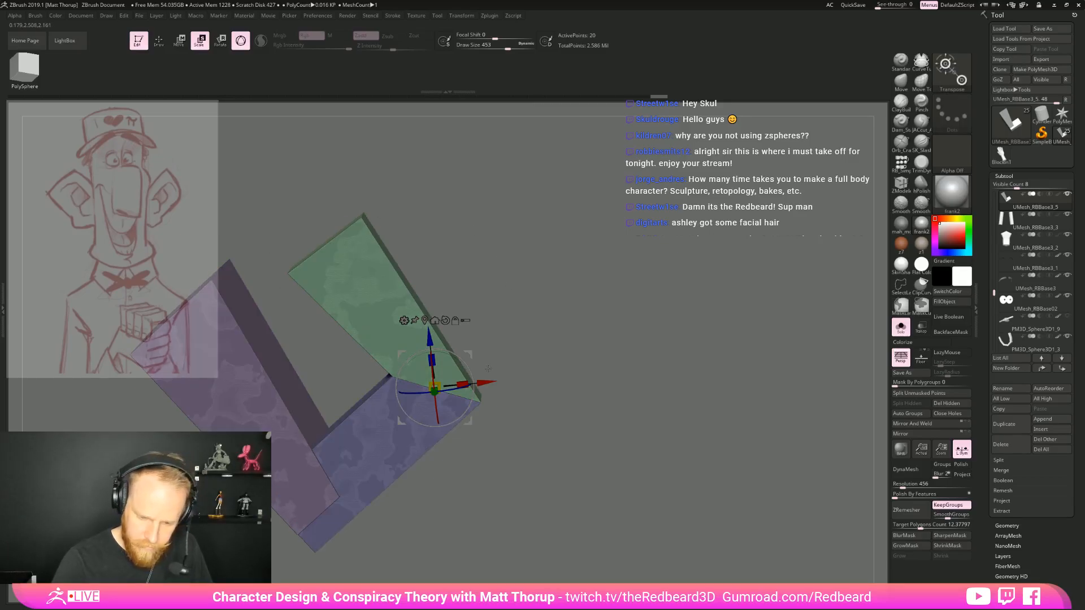
{"action": "mouse_move", "coordinate": [496, 379]}
{"action": "left_mouse_down"}
{"action": "mouse_move", "coordinate": [523, 376]}
{"action": "mouse_move", "coordinate": [543, 332]}
{"action": "mouse_move", "coordinate": [604, 438]}
{"action": "left_mouse_up"}
Undo the last changes, then mask all but the finger's outer knuckle corner and move it outward
{"action": "key", "text": "q"}
{"action": "key", "text": "w"}
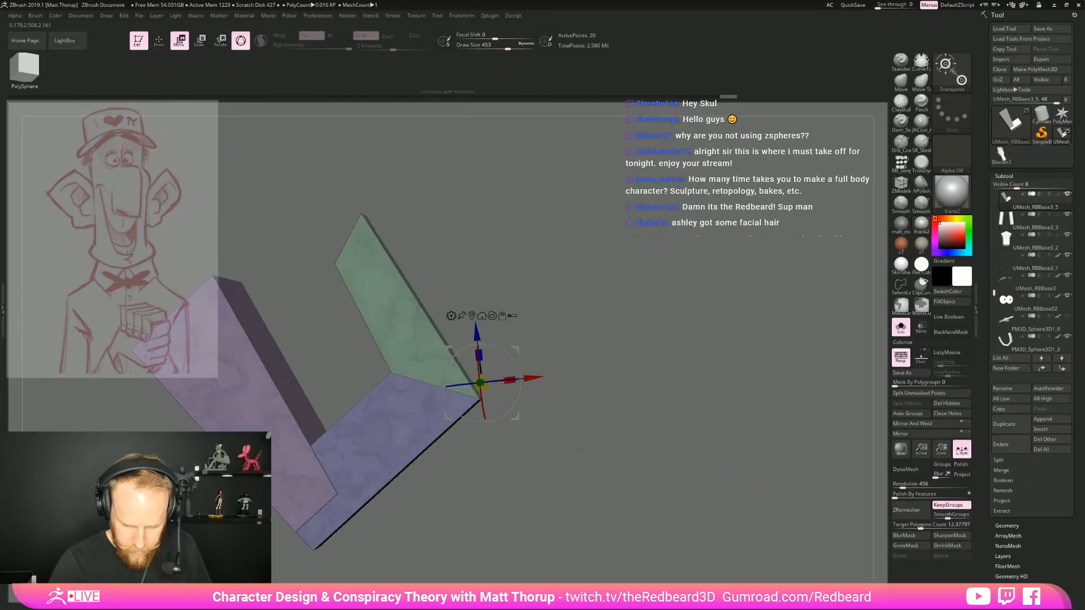
{"action": "key", "text": "ctrl+z"}
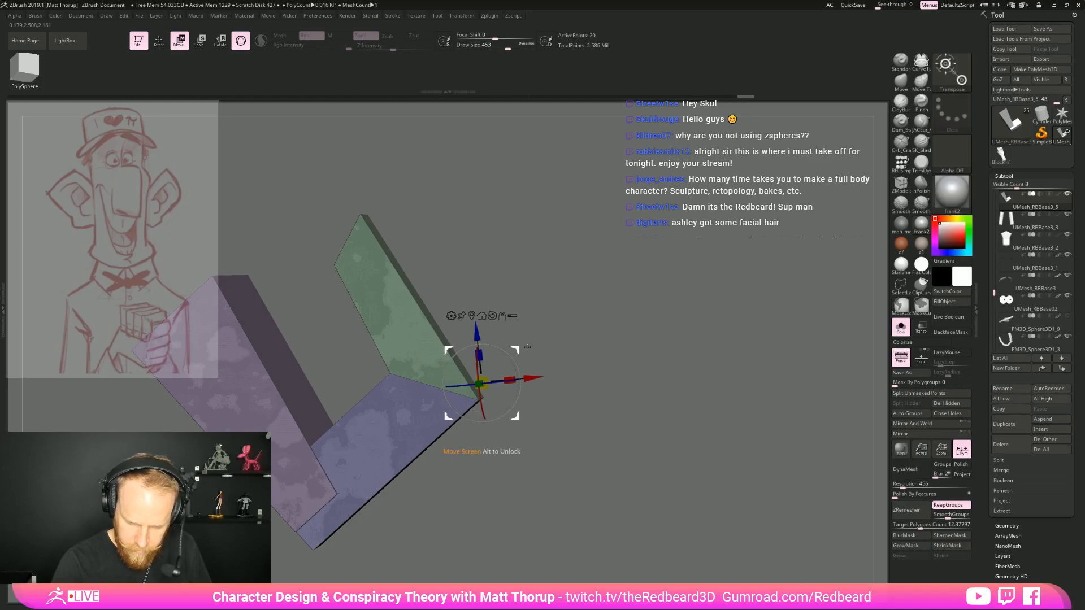
{"action": "key", "text": "ctrl+z"}
{"action": "mouse_move", "coordinate": [551, 330]}
{"action": "left_mouse_down", "text": "ctrl"}
{"action": "mouse_move", "coordinate": [468, 387]}
{"action": "mouse_move", "coordinate": [599, 444]}
{"action": "left_mouse_up", "text": "ctrl"}
{"action": "left_click", "coordinate": [625, 439], "text": "ctrl"}
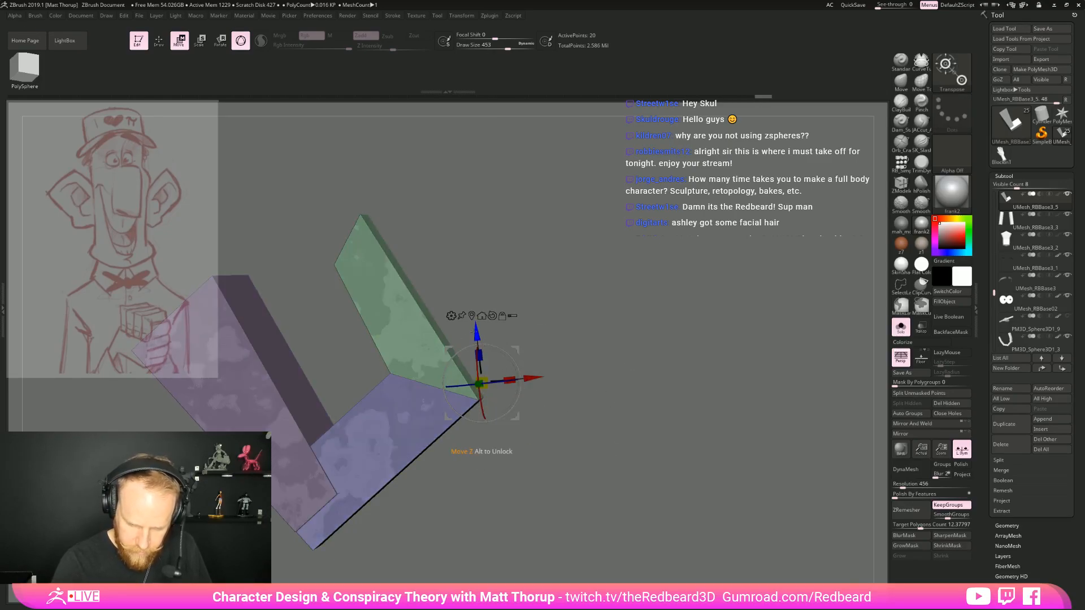
{"action": "left_click_drag", "start_coordinate": [476, 334], "coordinate": [475, 321]}
{"action": "left_click_drag", "start_coordinate": [527, 368], "coordinate": [540, 366]}
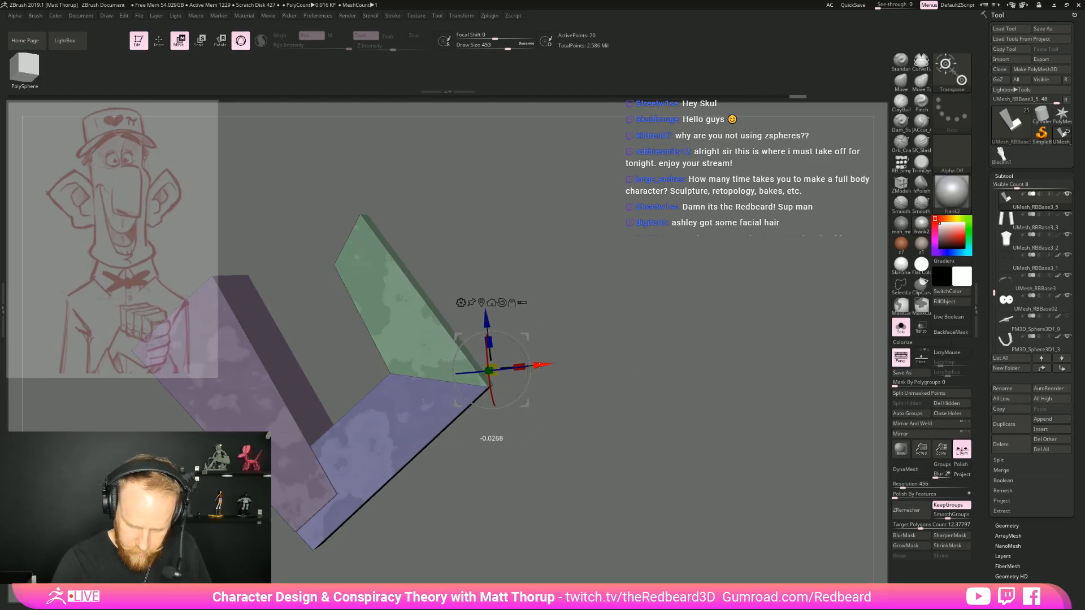
Auto-group the hand pieces and mask the palm, leaving the bent finger unmasked
{"action": "left_click_drag", "start_coordinate": [701, 407], "coordinate": [593, 450]}
{"action": "key", "text": "q"}
{"action": "mouse_move", "coordinate": [565, 412]}
{"action": "right_mouse_down", "text": "ctrl"}
{"action": "mouse_move", "coordinate": [622, 443]}
{"action": "mouse_move", "coordinate": [652, 442]}
{"action": "right_mouse_up", "text": "ctrl"}
{"action": "left_click_drag", "start_coordinate": [627, 486], "coordinate": [814, 438]}
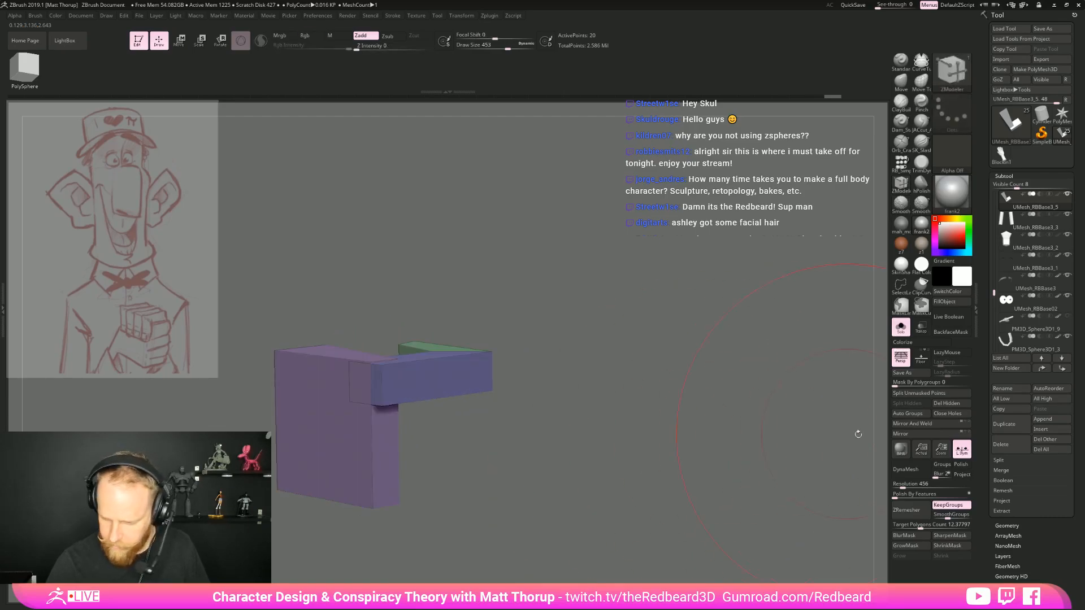
{"action": "left_click", "coordinate": [907, 414]}
{"action": "left_click", "coordinate": [491, 361], "text": "ctrl+shift"}
{"action": "left_click", "coordinate": [544, 401], "text": "ctrl+shift"}
{"action": "left_click", "coordinate": [489, 355], "text": "ctrl+shift"}
{"action": "left_click", "coordinate": [541, 360], "text": "ctrl"}
{"action": "left_click", "coordinate": [557, 372], "text": "ctrl+shift"}
{"action": "left_click", "coordinate": [564, 378], "text": "ctrl"}
Duplicate the bent finger downward three times to stack four fingers along the palm, and recentre the gizmo on them
{"action": "key", "text": "w"}
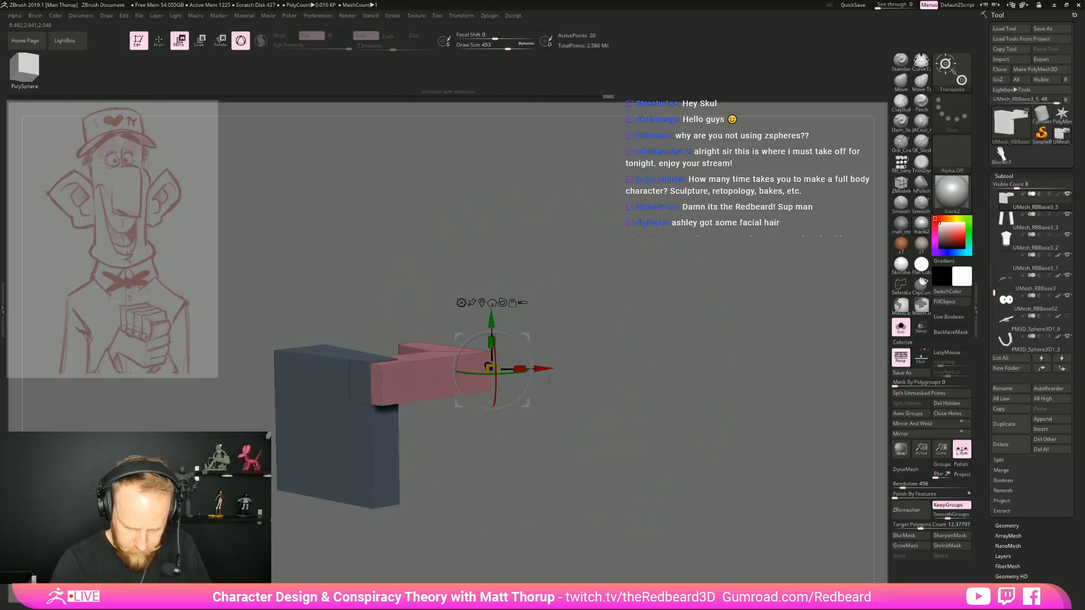
{"action": "left_click_drag", "start_coordinate": [492, 342], "coordinate": [492, 431], "text": "ctrl"}
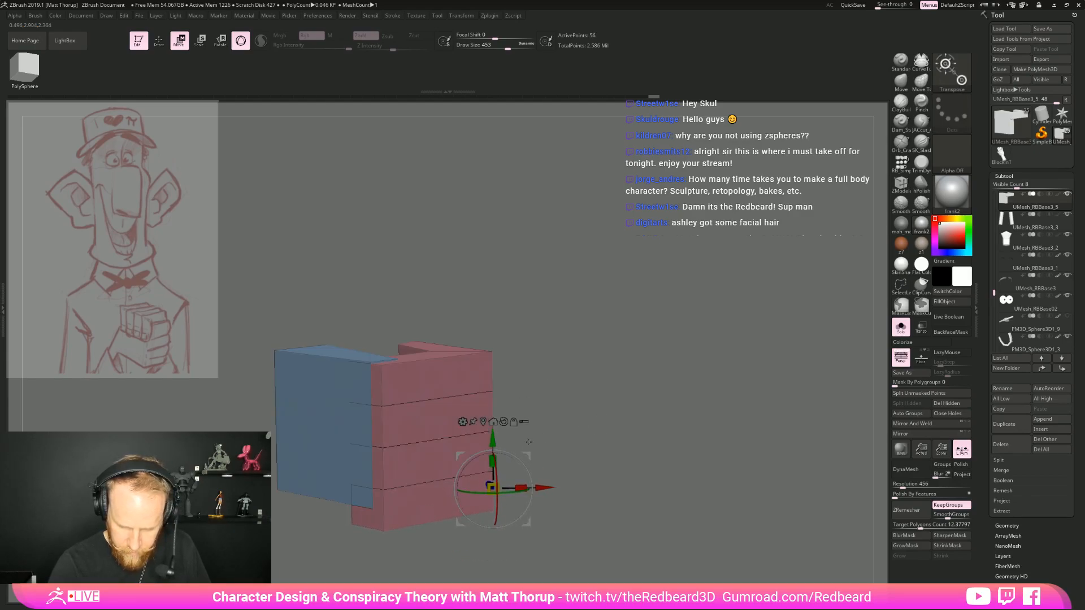
{"action": "left_click", "coordinate": [493, 422]}
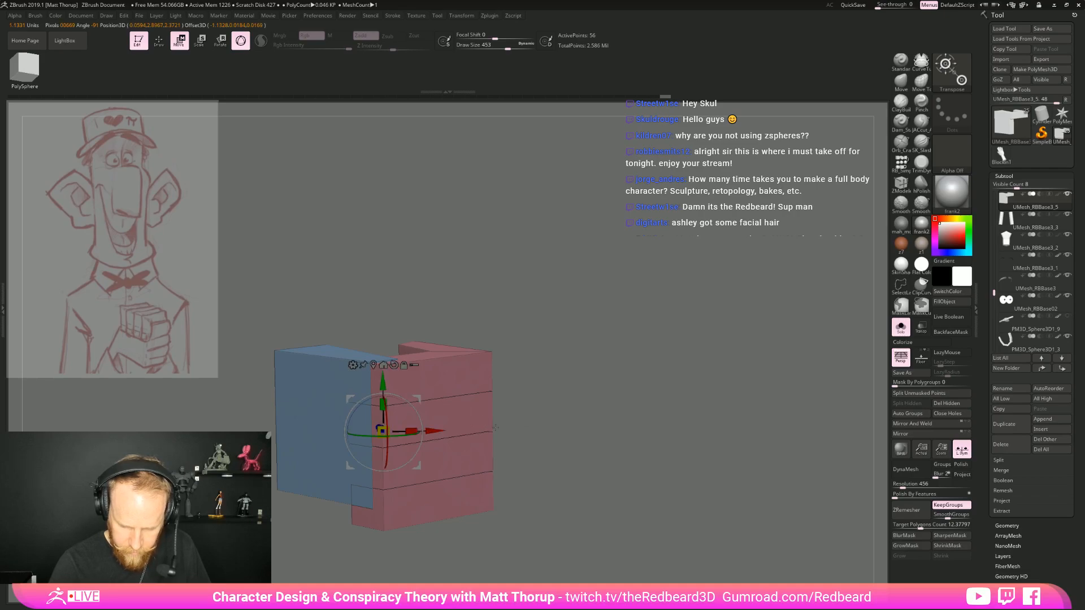
{"action": "left_click_drag", "start_coordinate": [383, 406], "coordinate": [385, 402]}
{"action": "key", "text": "ctrl+z"}
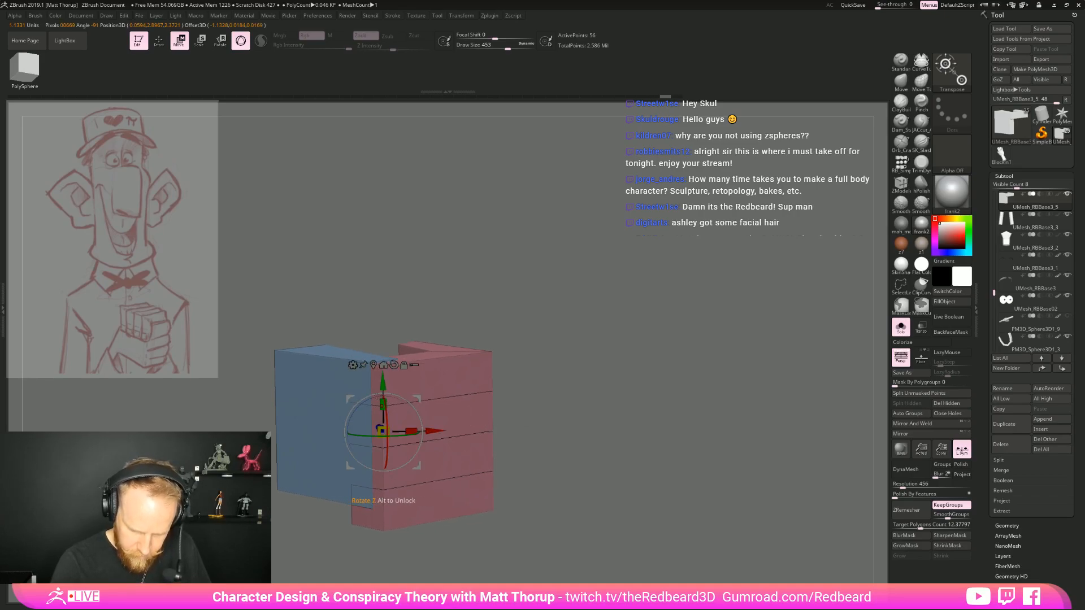
{"action": "left_click", "coordinate": [276, 352], "text": "ctrl"}
{"action": "left_click", "coordinate": [569, 319], "text": "ctrl"}
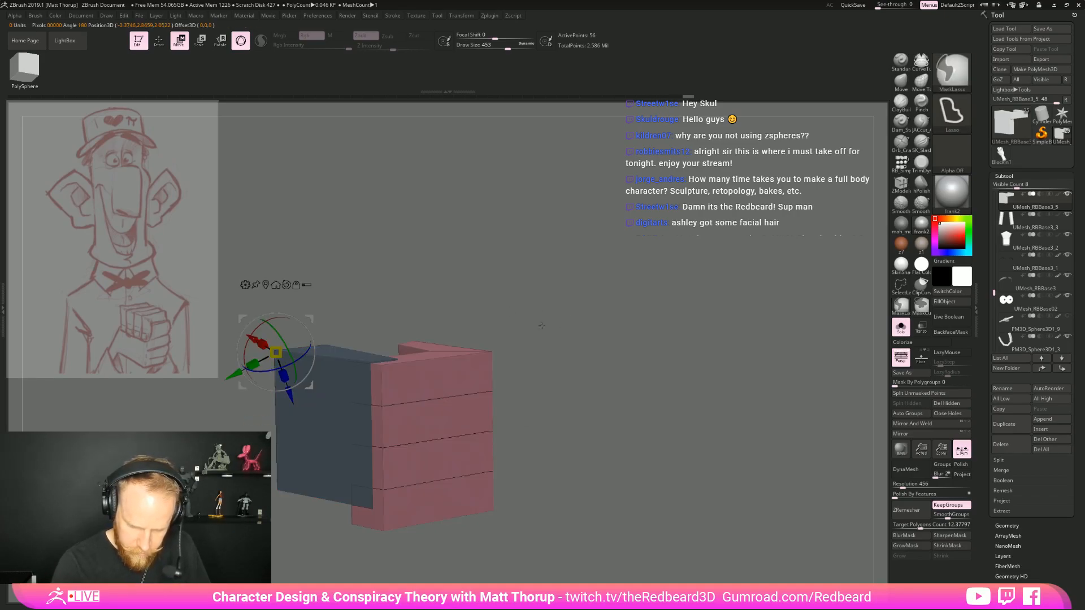
{"action": "key", "text": "ctrl+z"}
{"action": "key", "text": "ctrl+z"}
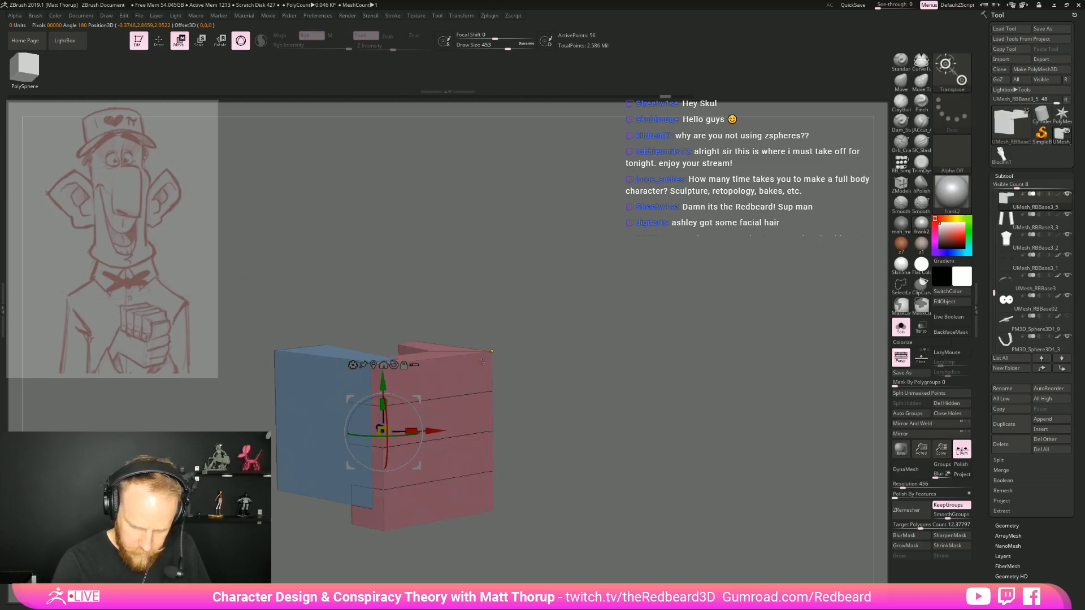
{"action": "left_click", "coordinate": [481, 364], "text": "ctrl"}
{"action": "key", "text": "ctrl+z"}
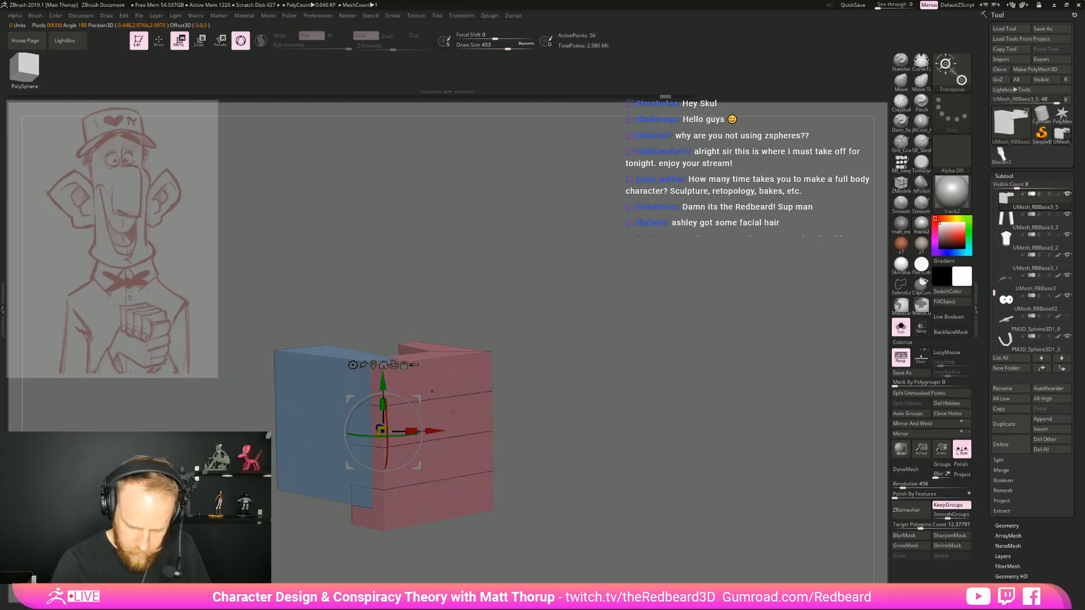
Mask the palm again, and move and scale the four stacked fingers vertically to fit the palm's height
{"action": "key", "text": "q"}
{"action": "mouse_move", "coordinate": [542, 334]}
{"action": "left_mouse_down", "text": "ctrl+alt+shift"}
{"action": "mouse_move", "coordinate": [462, 373]}
{"action": "mouse_move", "coordinate": [532, 515]}
{"action": "left_mouse_up", "text": "ctrl+alt+shift"}
{"action": "left_click", "coordinate": [587, 477], "text": "ctrl+shift"}
{"action": "left_click", "coordinate": [297, 378], "text": "ctrl+shift"}
{"action": "left_click_drag", "start_coordinate": [559, 355], "coordinate": [629, 351], "text": "ctrl+shift"}
{"action": "left_click", "coordinate": [631, 396], "text": "ctrl+shift"}
{"action": "key", "text": "w"}
{"action": "left_click_drag", "start_coordinate": [382, 404], "coordinate": [382, 391]}
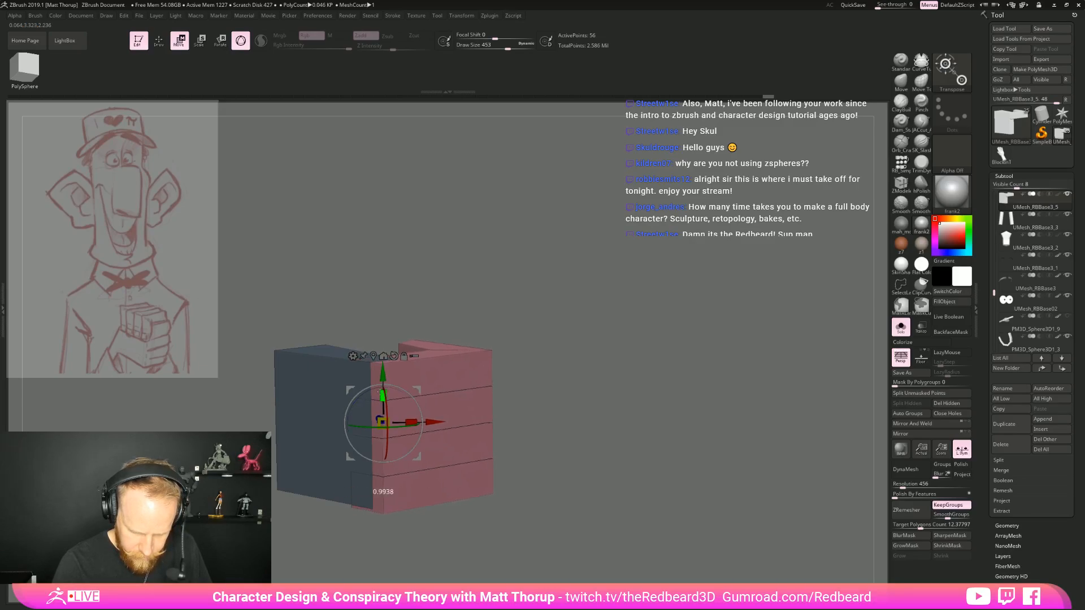
Move the four unmasked fingers in line with the end of the palm, and show the whole character again
{"action": "left_click_drag", "start_coordinate": [558, 354], "coordinate": [567, 419]}
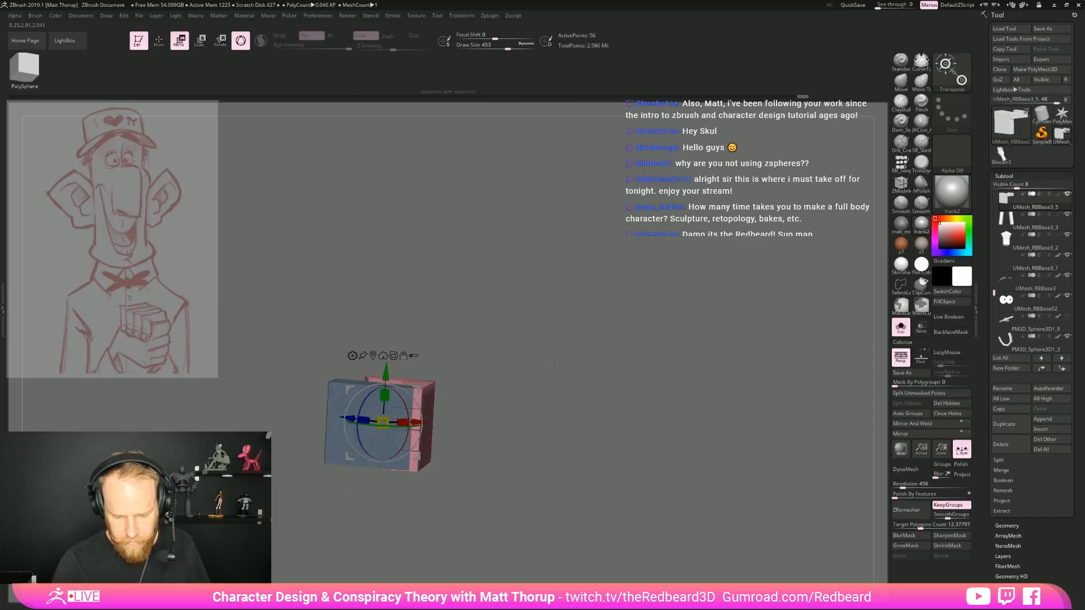
{"action": "left_click_drag", "start_coordinate": [574, 389], "coordinate": [464, 459]}
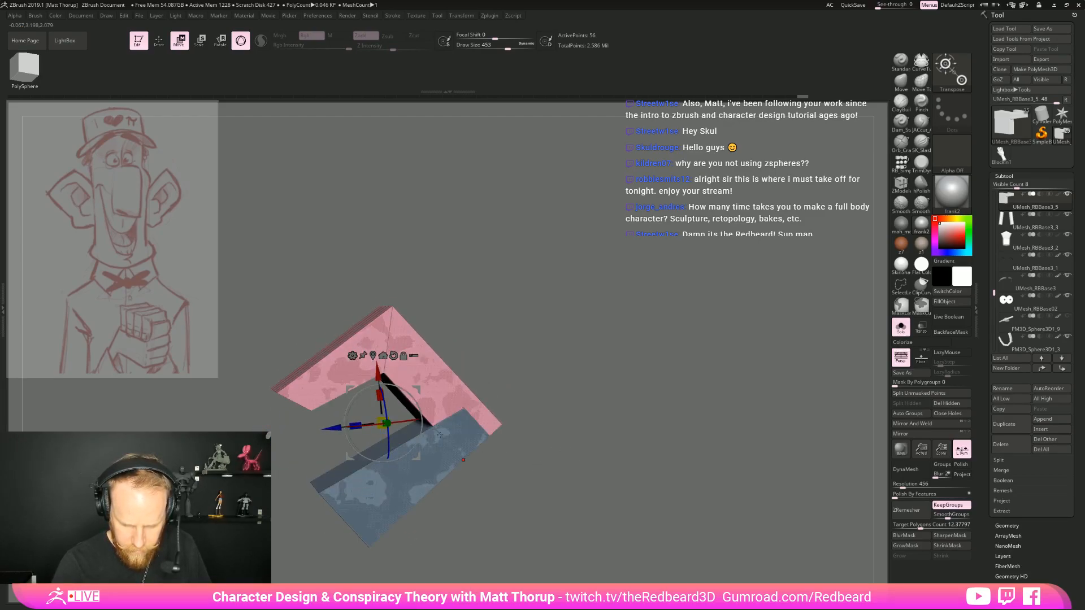
{"action": "left_click_drag", "start_coordinate": [418, 433], "coordinate": [399, 454]}
{"action": "left_click_drag", "start_coordinate": [567, 423], "coordinate": [534, 473]}
{"action": "left_click_drag", "start_coordinate": [402, 452], "coordinate": [395, 456]}
{"action": "mouse_move", "coordinate": [490, 447]}
{"action": "left_mouse_down"}
{"action": "mouse_move", "coordinate": [527, 431]}
{"action": "mouse_move", "coordinate": [509, 453]}
{"action": "mouse_move", "coordinate": [522, 382]}
{"action": "mouse_move", "coordinate": [526, 480]}
{"action": "mouse_move", "coordinate": [545, 441]}
{"action": "mouse_move", "coordinate": [642, 439]}
{"action": "mouse_move", "coordinate": [643, 411]}
{"action": "mouse_move", "coordinate": [687, 508]}
{"action": "left_mouse_up"}
{"action": "key", "text": "q"}
{"action": "left_click", "coordinate": [901, 327]}
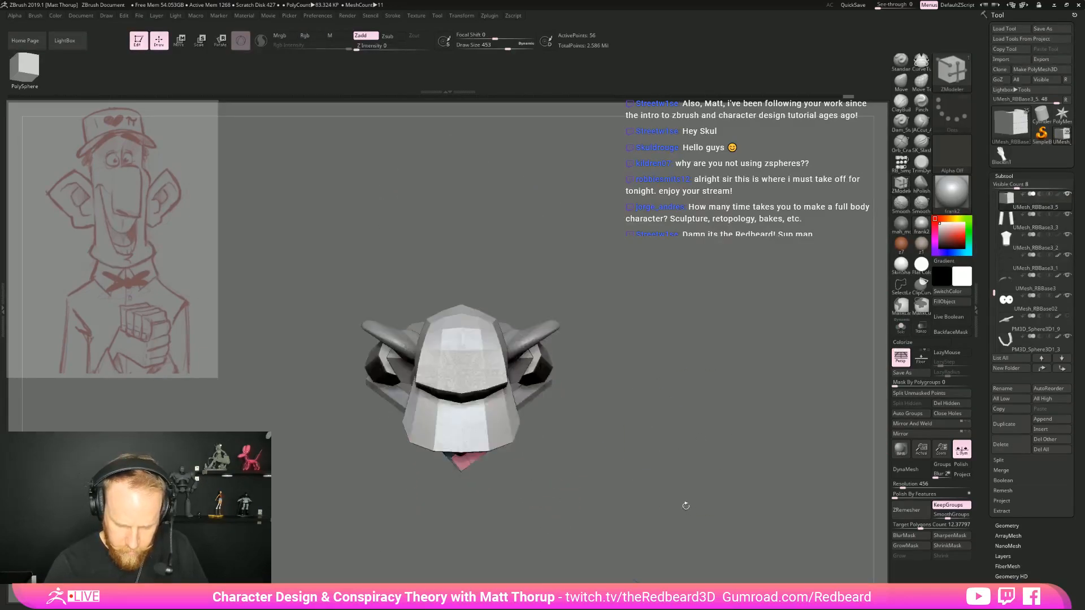
Isolate the hand, turn off perspective, fine-tune the fingers' placement against the palm, and show the full character
{"action": "left_click", "coordinate": [901, 327]}
{"action": "left_click_drag", "start_coordinate": [734, 416], "coordinate": [582, 481]}
{"action": "key", "text": "w"}
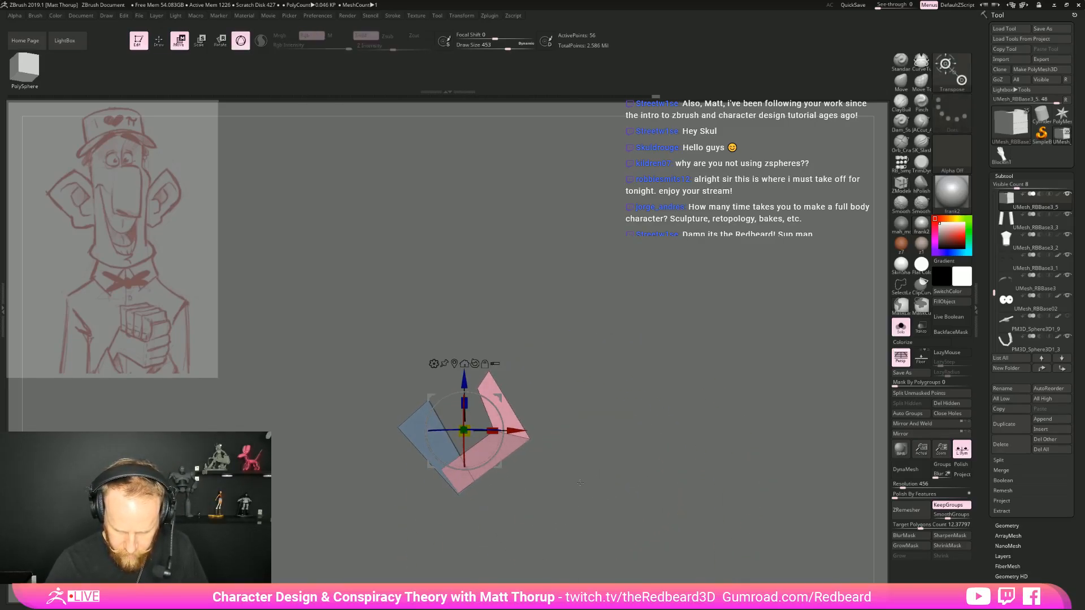
{"action": "left_click", "coordinate": [900, 358]}
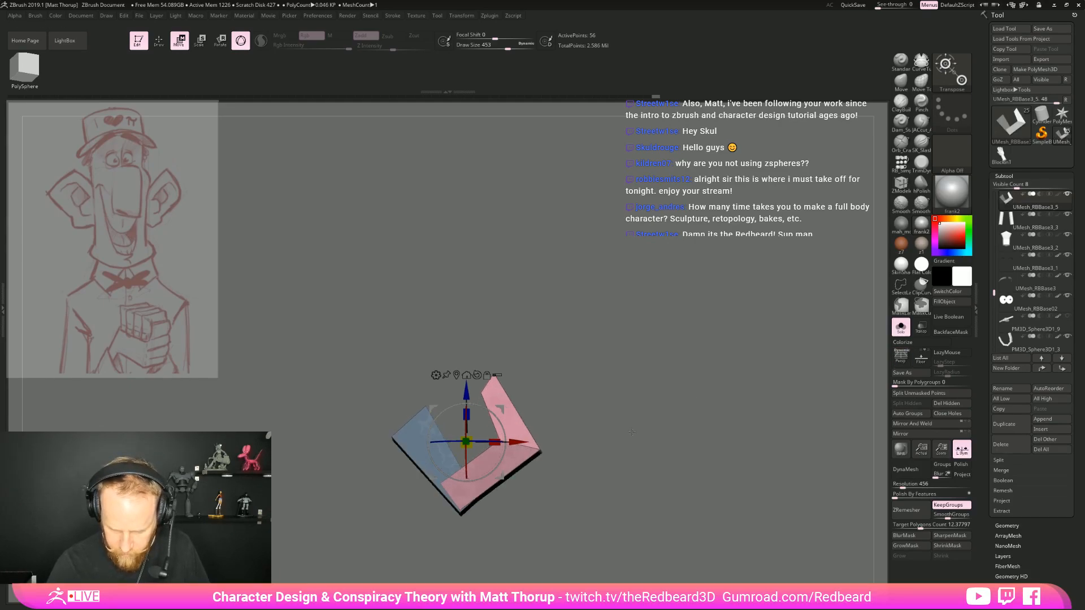
{"action": "left_click_drag", "start_coordinate": [647, 441], "coordinate": [648, 342], "text": "alt"}
{"action": "left_click_drag", "start_coordinate": [502, 375], "coordinate": [491, 387]}
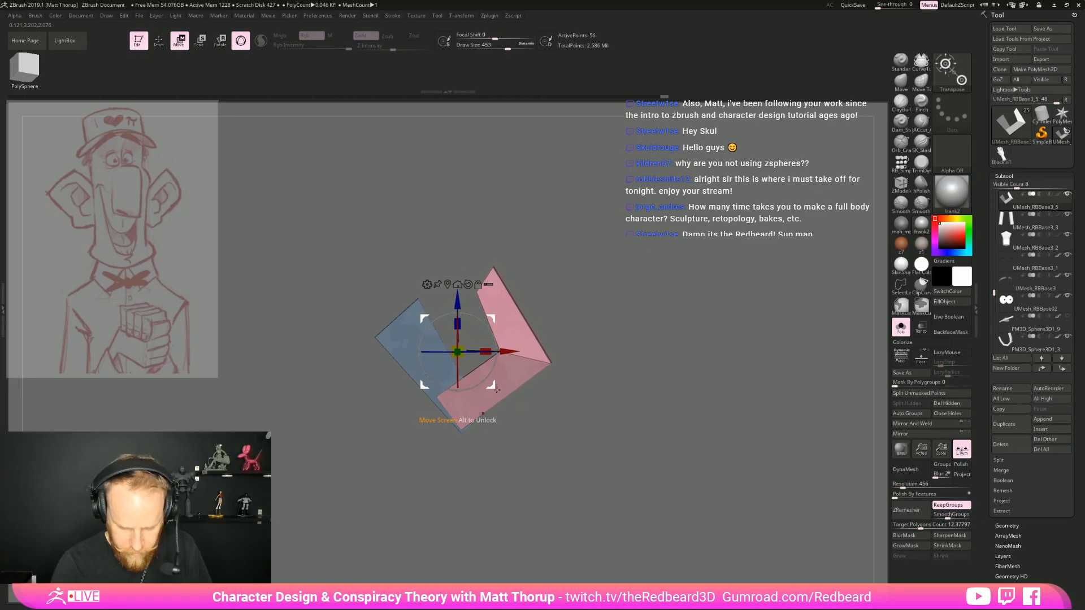
{"action": "key", "text": "q"}
{"action": "mouse_move", "coordinate": [605, 381]}
{"action": "left_mouse_down"}
{"action": "mouse_move", "coordinate": [654, 411]}
{"action": "mouse_move", "coordinate": [613, 429]}
{"action": "mouse_move", "coordinate": [651, 429]}
{"action": "mouse_move", "coordinate": [607, 429]}
{"action": "mouse_move", "coordinate": [656, 431]}
{"action": "mouse_move", "coordinate": [681, 490]}
{"action": "mouse_move", "coordinate": [632, 447]}
{"action": "mouse_move", "coordinate": [639, 480]}
{"action": "left_mouse_up"}
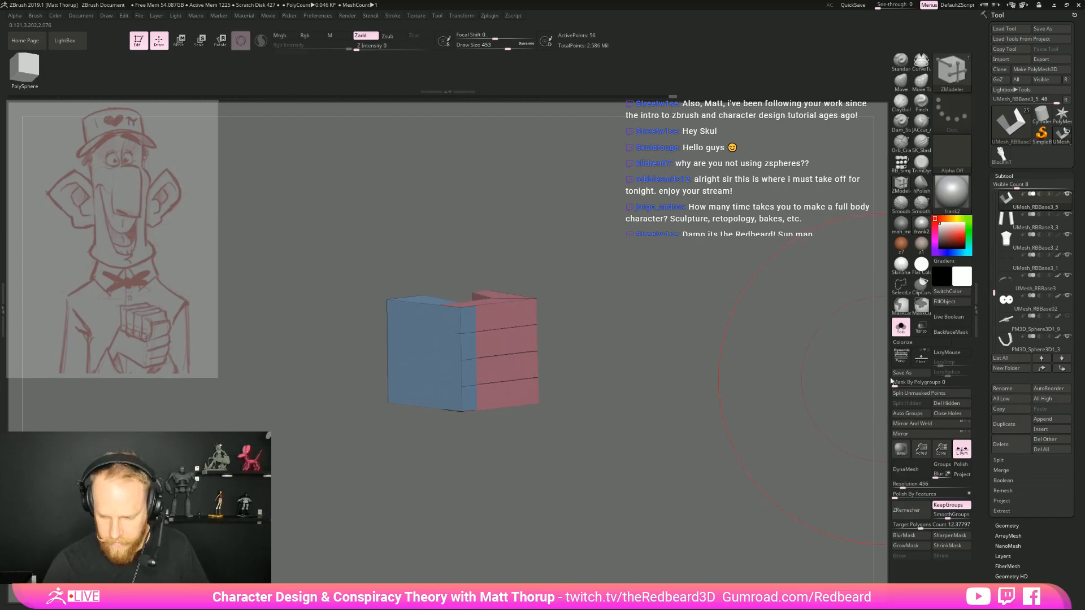
{"action": "left_click", "coordinate": [899, 329]}
{"action": "mouse_move", "coordinate": [673, 402]}
{"action": "left_mouse_down"}
{"action": "mouse_move", "coordinate": [725, 440]}
{"action": "mouse_move", "coordinate": [713, 486]}
{"action": "mouse_move", "coordinate": [712, 440]}
{"action": "mouse_move", "coordinate": [616, 447]}
{"action": "mouse_move", "coordinate": [593, 422]}
{"action": "mouse_move", "coordinate": [678, 434]}
{"action": "left_mouse_up"}
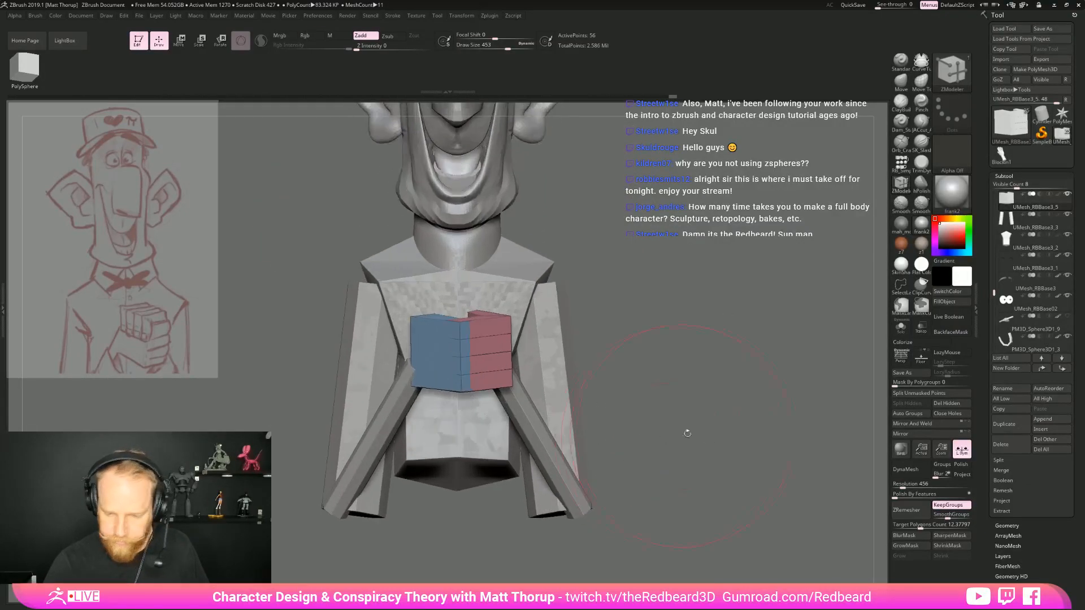
Duplicate the hand subtool and rotate the copy so its fingers fold vertically over the first hand
{"action": "left_click", "coordinate": [1018, 428]}
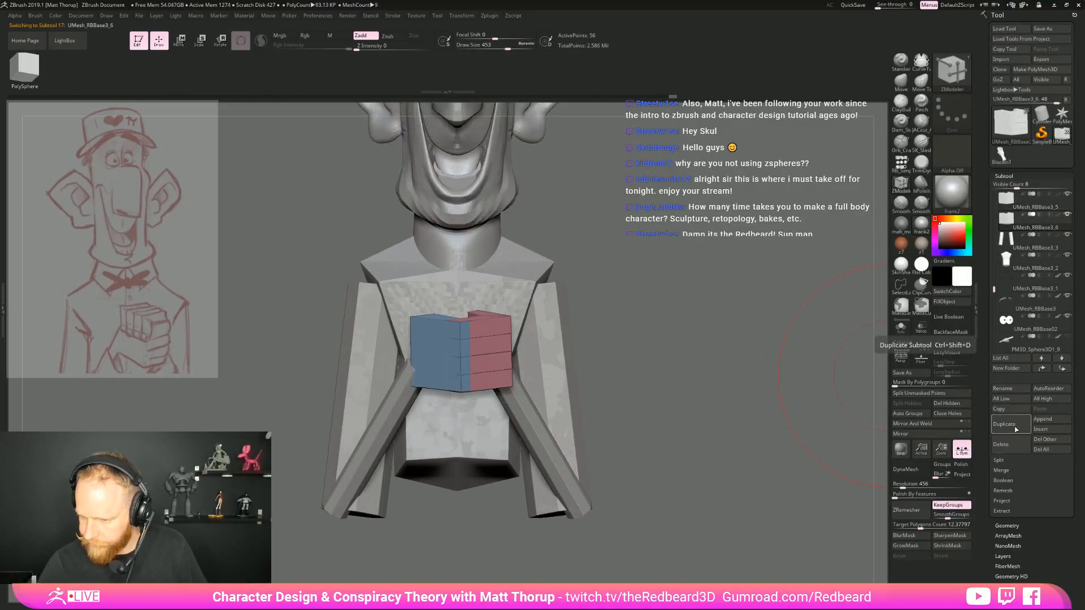
{"action": "key", "text": "e"}
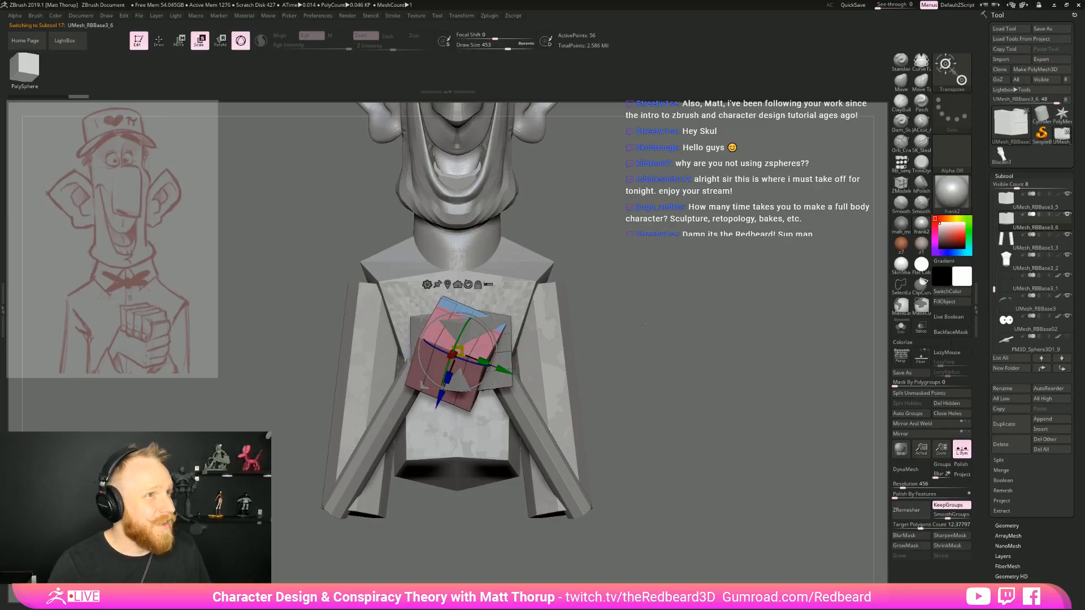
{"action": "left_click_drag", "start_coordinate": [642, 326], "coordinate": [651, 323], "text": "alt"}
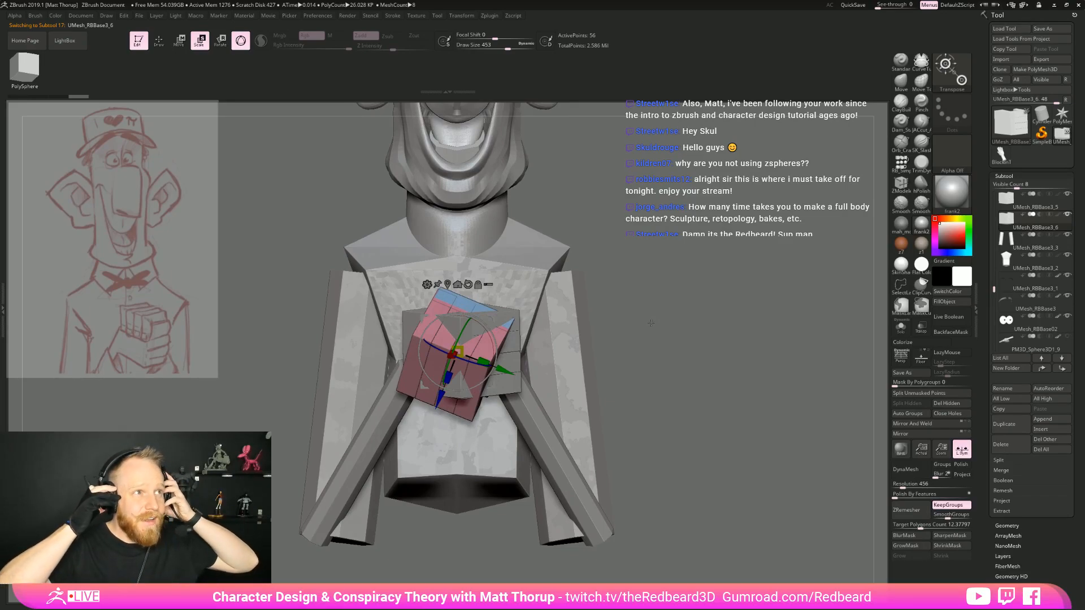
{"action": "left_click_drag", "start_coordinate": [651, 323], "coordinate": [473, 324]}
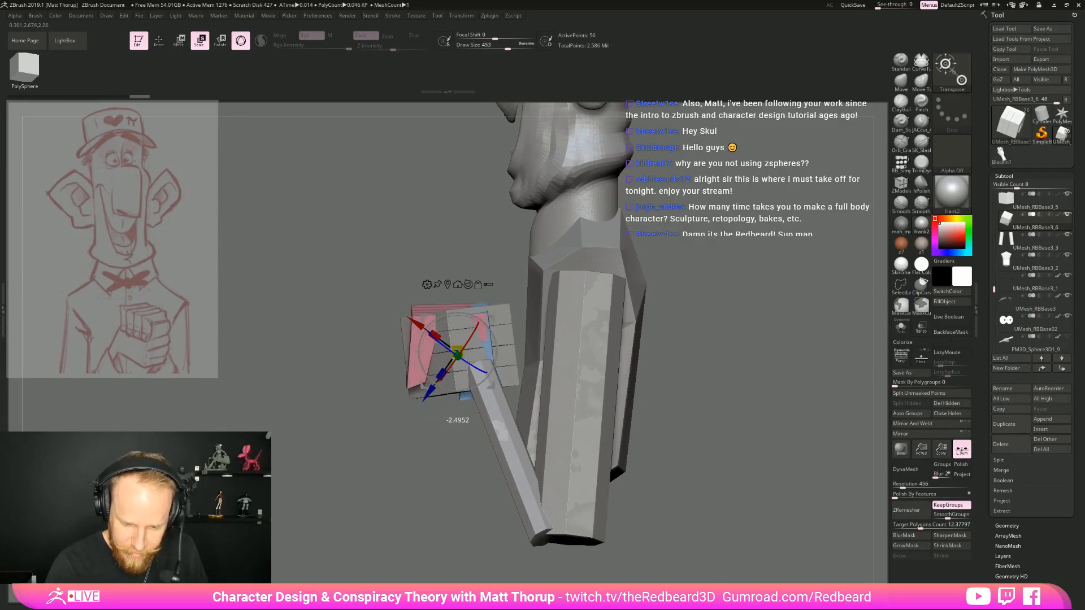
{"action": "left_click_drag", "start_coordinate": [461, 332], "coordinate": [492, 353]}
{"action": "left_click_drag", "start_coordinate": [712, 407], "coordinate": [611, 503]}
{"action": "left_click_drag", "start_coordinate": [481, 503], "coordinate": [667, 475]}
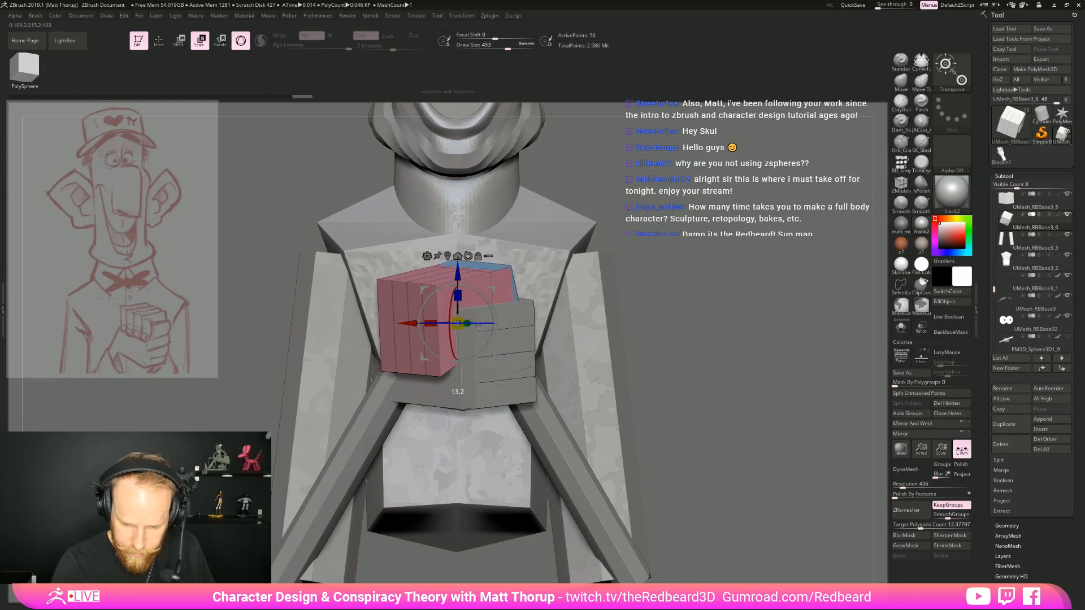
Refine the copied hand's tilt and position so it grips the first hand from the opposite side
{"action": "right_click_drag", "start_coordinate": [544, 307], "coordinate": [535, 345]}
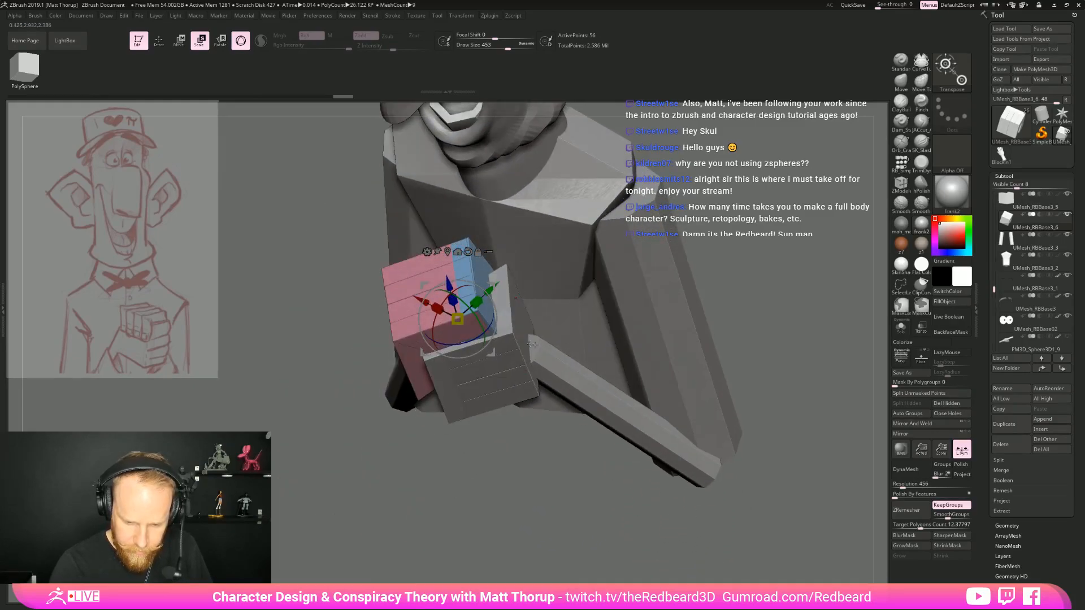
{"action": "left_click_drag", "start_coordinate": [678, 447], "coordinate": [683, 360]}
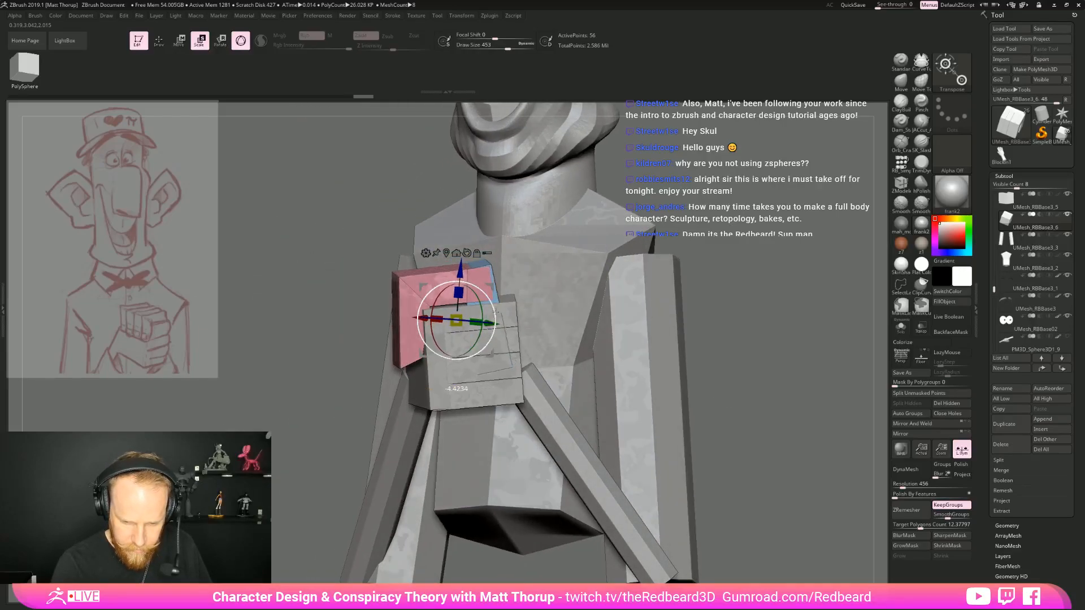
{"action": "left_click_drag", "start_coordinate": [700, 336], "coordinate": [518, 439]}
{"action": "left_click_drag", "start_coordinate": [481, 318], "coordinate": [547, 355]}
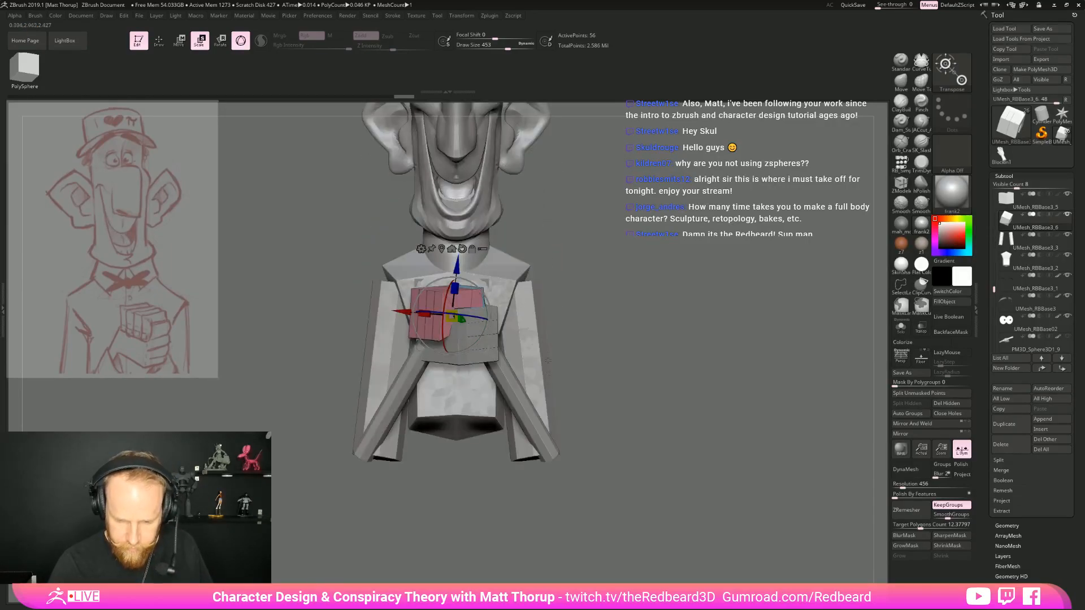
{"action": "left_click_drag", "start_coordinate": [637, 419], "coordinate": [480, 300]}
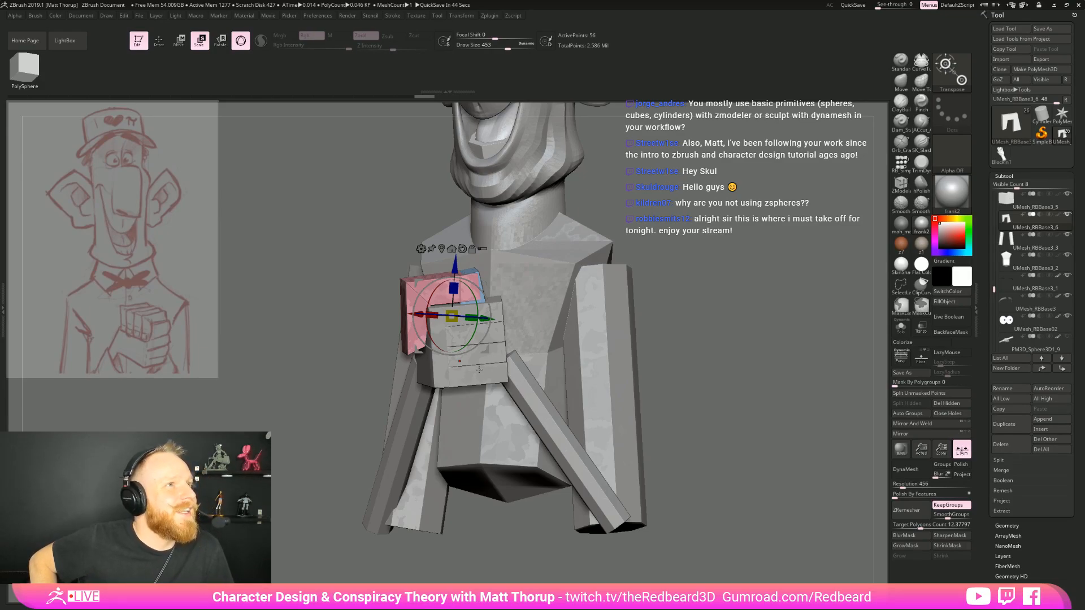
Adjust the copied hand's placement in top view so it wraps more closely around the first hand
{"action": "right_click_drag", "start_coordinate": [479, 370], "coordinate": [635, 326]}
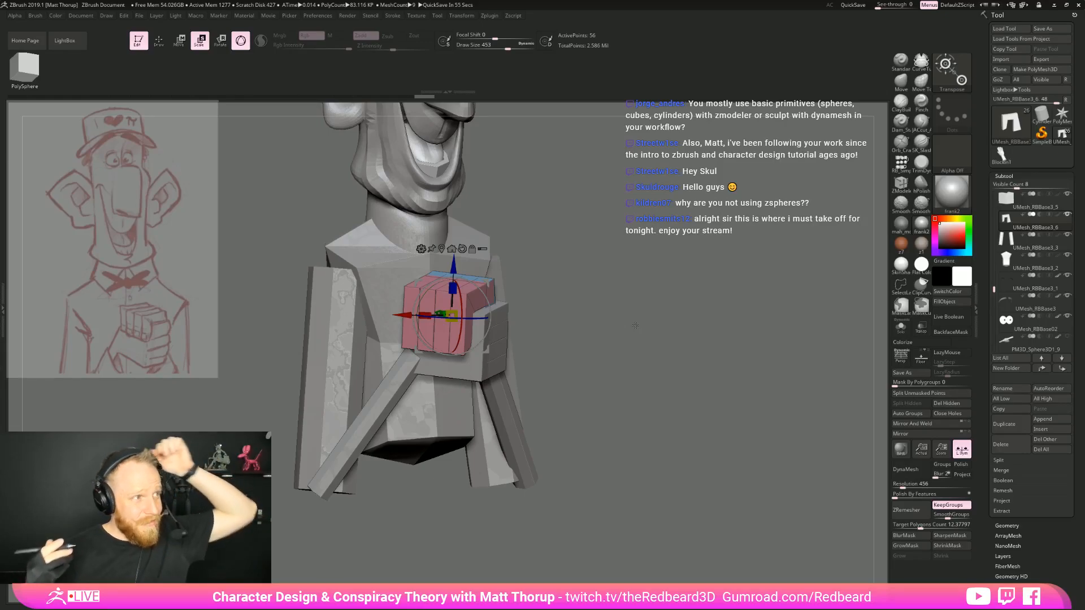
{"action": "left_click_drag", "start_coordinate": [635, 326], "coordinate": [682, 412]}
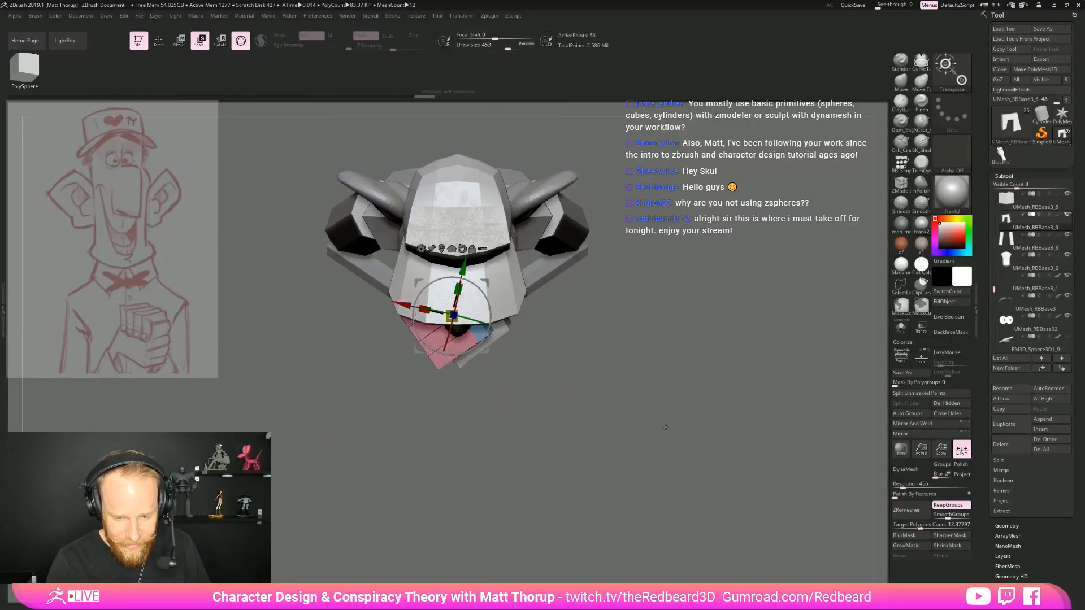
{"action": "left_click_drag", "start_coordinate": [490, 308], "coordinate": [485, 280]}
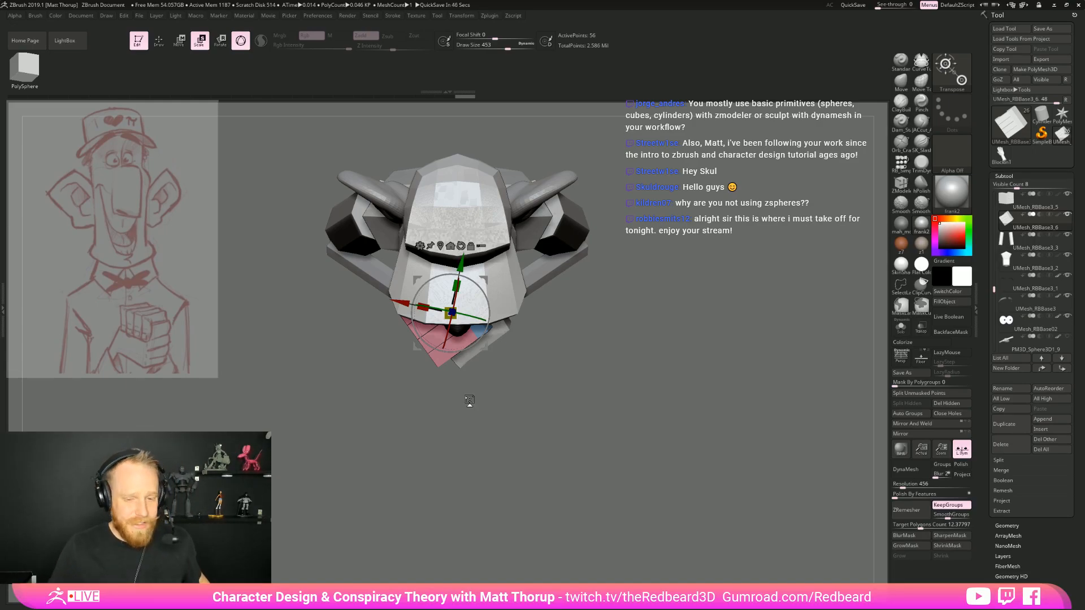
{"action": "left_click_drag", "start_coordinate": [469, 400], "coordinate": [676, 407]}
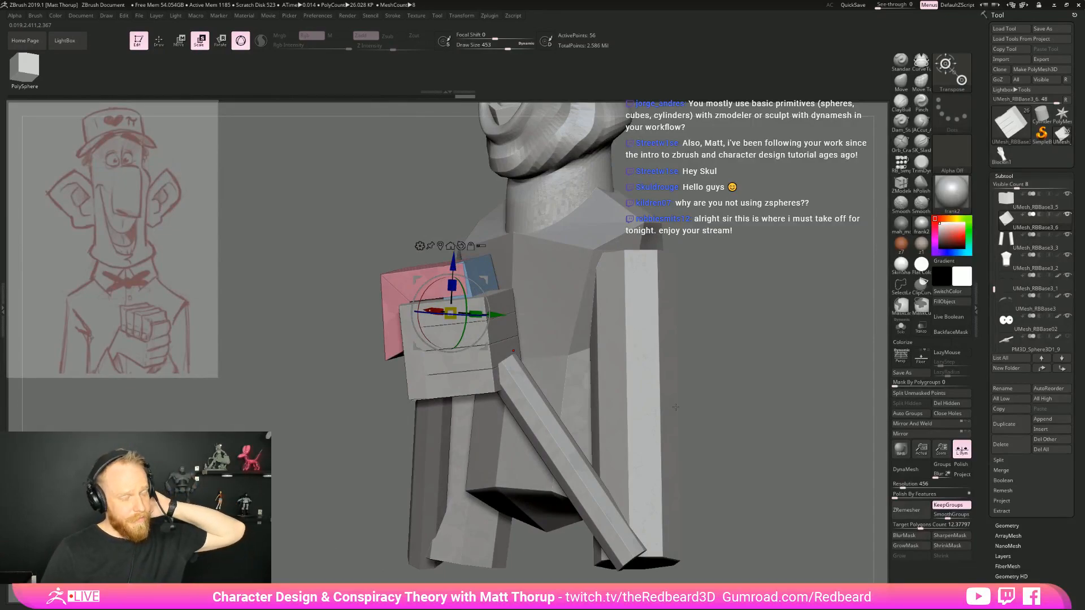
{"action": "left_click_drag", "start_coordinate": [675, 407], "coordinate": [764, 395]}
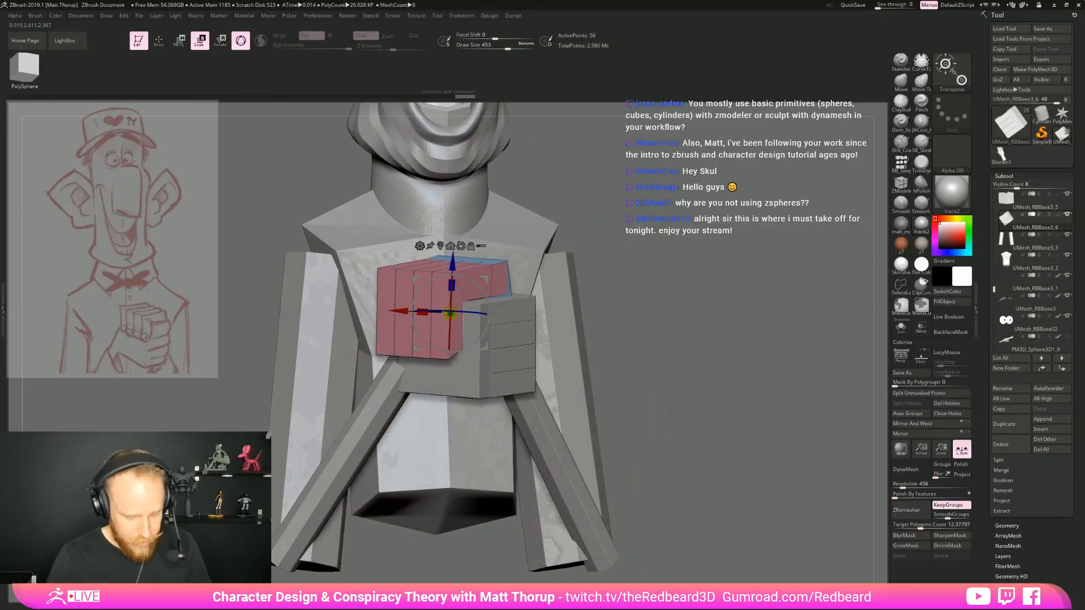
Insert a lengthwise edge loop along one finger of the copied hand with ZModeler, and mask around it
{"action": "key", "text": "q"}
{"action": "left_click_drag", "start_coordinate": [697, 431], "coordinate": [749, 428]}
{"action": "left_click_drag", "start_coordinate": [756, 375], "coordinate": [709, 374]}
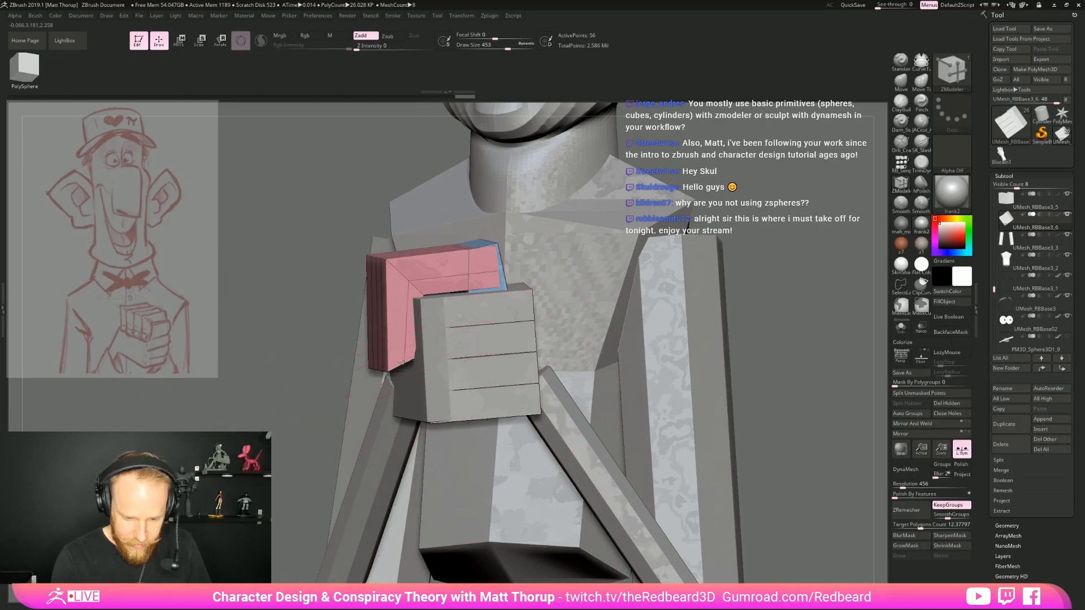
{"action": "left_click_drag", "start_coordinate": [363, 436], "coordinate": [331, 443]}
{"action": "key", "text": "ctrl"}
{"action": "left_click_drag", "start_coordinate": [399, 404], "coordinate": [396, 409], "text": "ctrl"}
{"action": "left_click", "coordinate": [368, 411], "text": "ctrl"}
Try moving the finger's unmasked points upward with the gizmo, and undo the move
{"action": "key", "text": "w"}
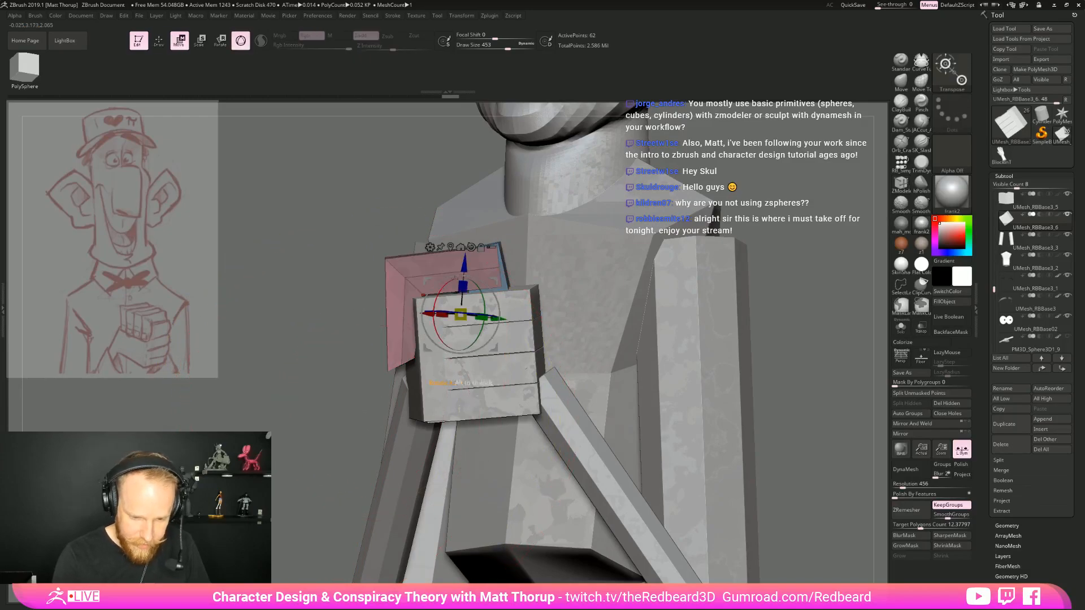
{"action": "left_click_drag", "start_coordinate": [465, 253], "coordinate": [465, 251]}
{"action": "left_click_drag", "start_coordinate": [322, 362], "coordinate": [538, 370]}
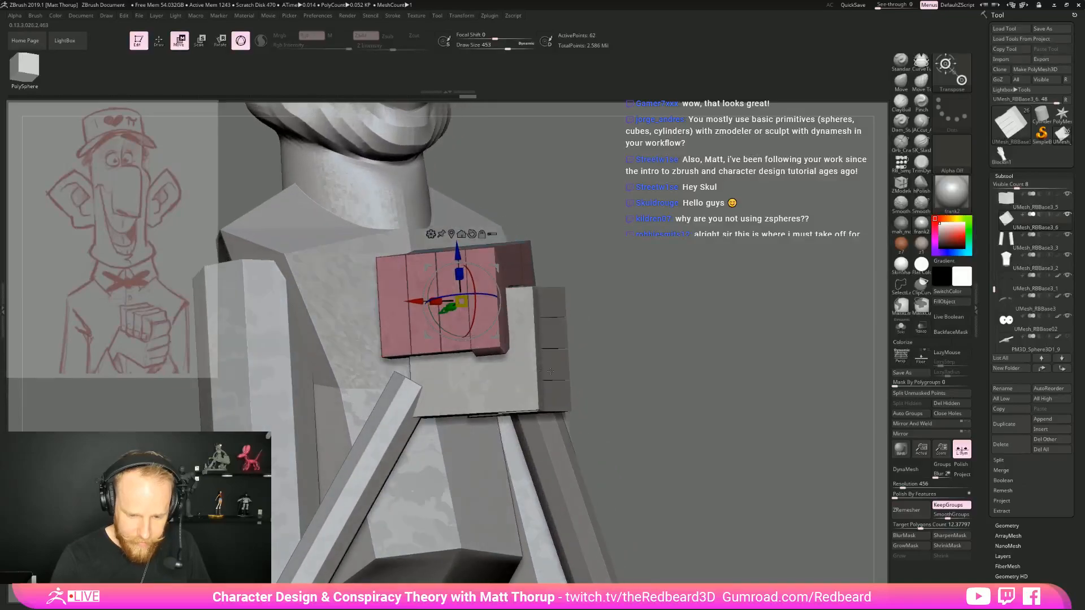
{"action": "key", "text": "ctrl+z"}
Isolate the copied hand, try masking parts of the finger and shifting the rest vertically, and undo the change
{"action": "left_click", "coordinate": [901, 328]}
{"action": "left_click_drag", "start_coordinate": [685, 390], "coordinate": [606, 477]}
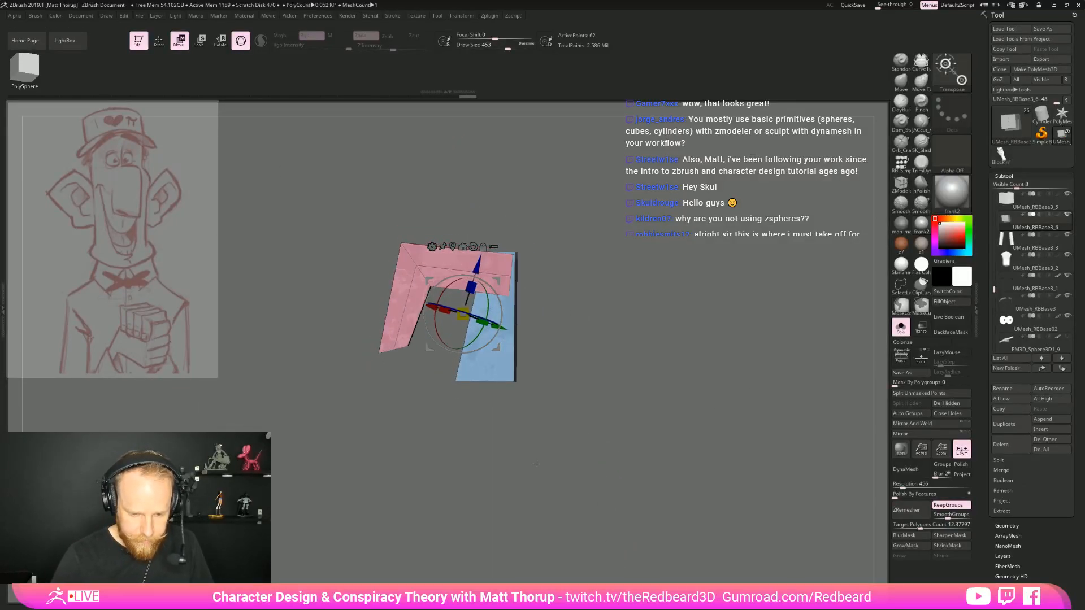
{"action": "left_click_drag", "start_coordinate": [384, 384], "coordinate": [392, 330], "text": "ctrl"}
{"action": "left_click", "coordinate": [394, 427], "text": "ctrl"}
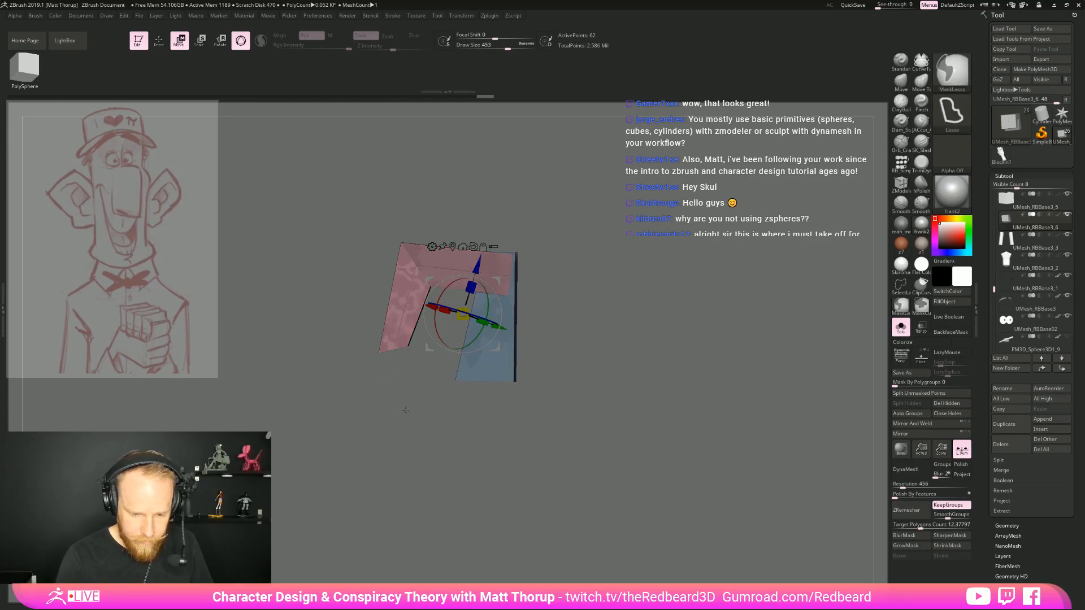
{"action": "left_click_drag", "start_coordinate": [484, 252], "coordinate": [483, 262]}
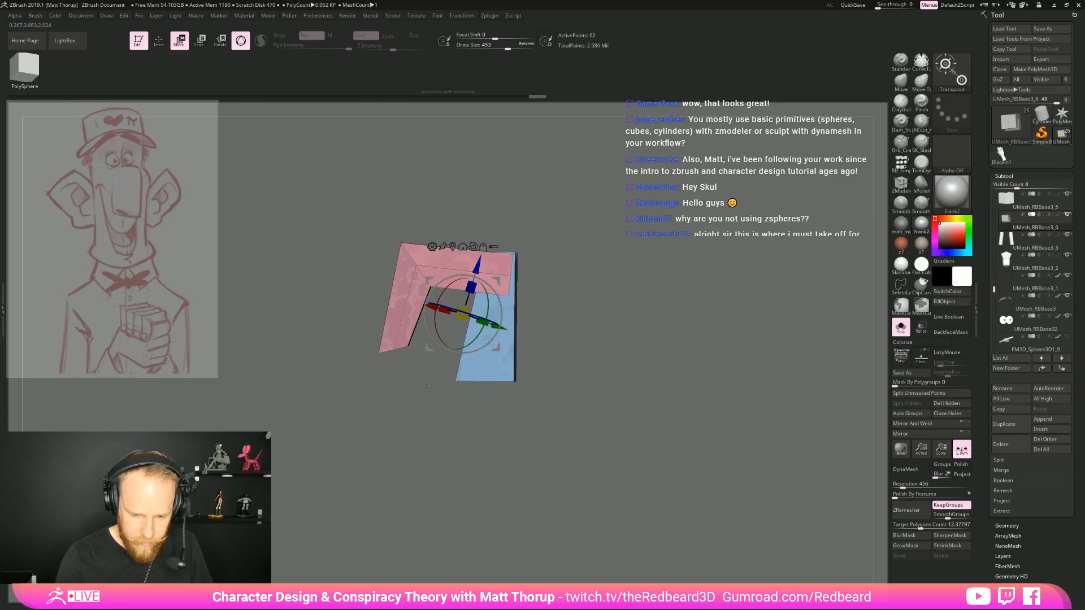
{"action": "mouse_move", "coordinate": [363, 395]}
{"action": "left_mouse_down", "text": "ctrl"}
{"action": "mouse_move", "coordinate": [377, 324]}
{"action": "mouse_move", "coordinate": [417, 367]}
{"action": "left_mouse_up", "text": "ctrl"}
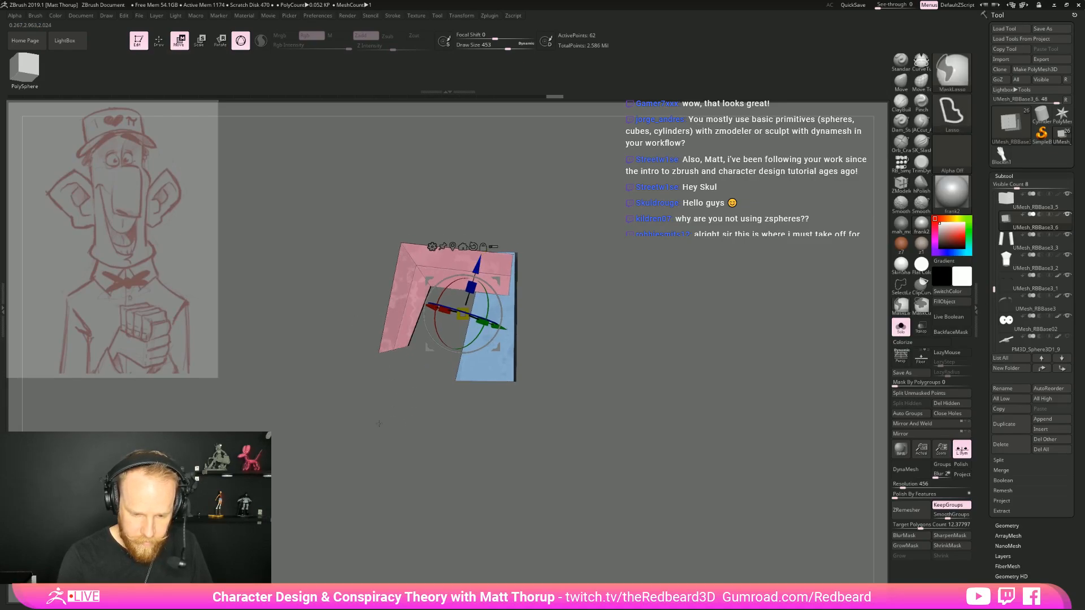
{"action": "left_click", "coordinate": [497, 226], "text": "ctrl"}
{"action": "left_click_drag", "start_coordinate": [479, 264], "coordinate": [482, 252]}
{"action": "mouse_move", "coordinate": [706, 272]}
{"action": "left_mouse_down"}
{"action": "mouse_move", "coordinate": [617, 277]}
{"action": "mouse_move", "coordinate": [635, 279]}
{"action": "mouse_move", "coordinate": [615, 268]}
{"action": "mouse_move", "coordinate": [633, 300]}
{"action": "mouse_move", "coordinate": [605, 254]}
{"action": "left_mouse_up"}
{"action": "key", "text": "ctrl+z"}
Insert lengthwise edge loops along the remaining three fingers of the copied hand
{"action": "key", "text": "q"}
{"action": "left_click", "coordinate": [603, 250], "text": "ctrl"}
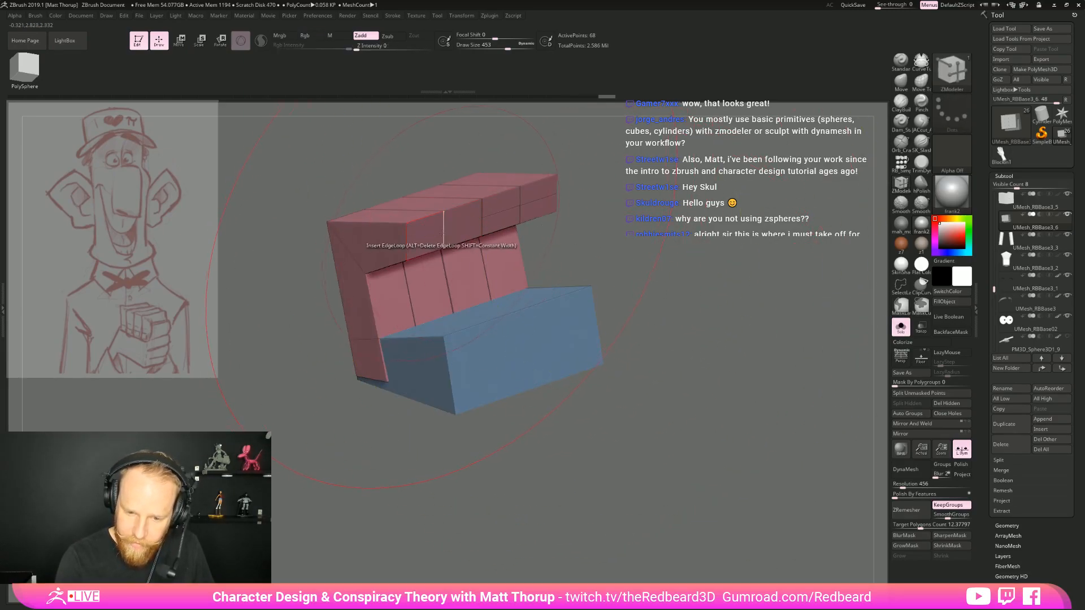
{"action": "left_click", "coordinate": [408, 240]}
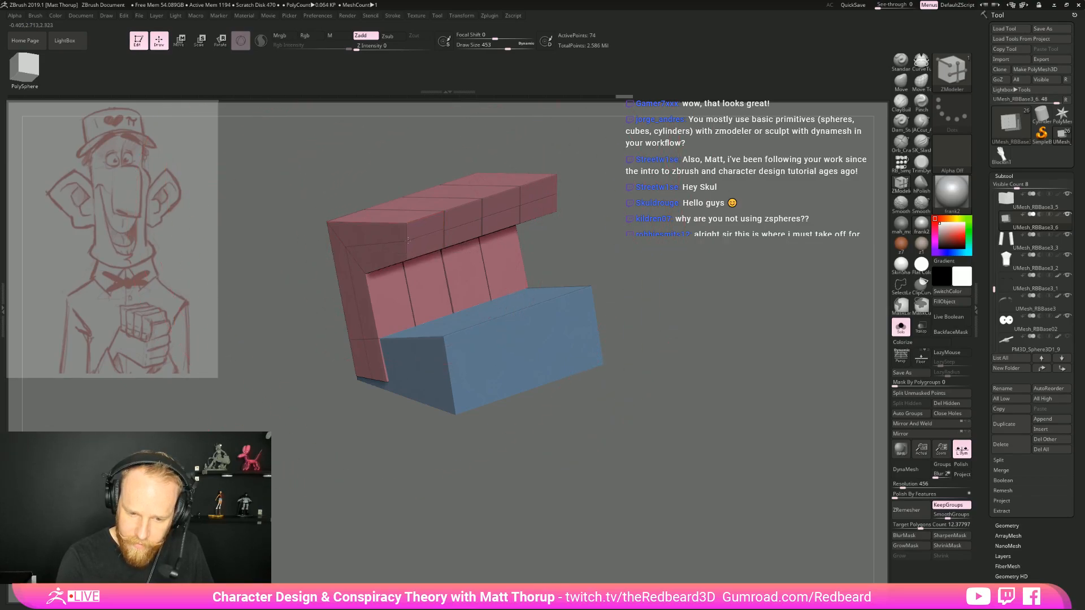
{"action": "mouse_move", "coordinate": [604, 208]}
{"action": "left_mouse_down"}
{"action": "mouse_move", "coordinate": [588, 315]}
{"action": "mouse_move", "coordinate": [674, 256]}
{"action": "mouse_move", "coordinate": [678, 233]}
{"action": "left_mouse_up"}
{"action": "mouse_move", "coordinate": [453, 209]}
{"action": "left_mouse_down"}
{"action": "mouse_move", "coordinate": [451, 179]}
{"action": "mouse_move", "coordinate": [370, 243]}
{"action": "mouse_move", "coordinate": [405, 231]}
{"action": "left_mouse_up"}
{"action": "left_click", "coordinate": [485, 195], "text": "ctrl"}
{"action": "mouse_move", "coordinate": [486, 195]}
{"action": "left_mouse_down"}
{"action": "mouse_move", "coordinate": [517, 197]}
{"action": "mouse_move", "coordinate": [500, 197]}
{"action": "left_mouse_up"}
Nudge the copied hand's finger points sideways with the move gizmo, and show the full character again
{"action": "key", "text": "w"}
{"action": "left_click_drag", "start_coordinate": [516, 333], "coordinate": [536, 335]}
{"action": "left_click_drag", "start_coordinate": [622, 317], "coordinate": [613, 476]}
{"action": "key", "text": "alt+Tab"}
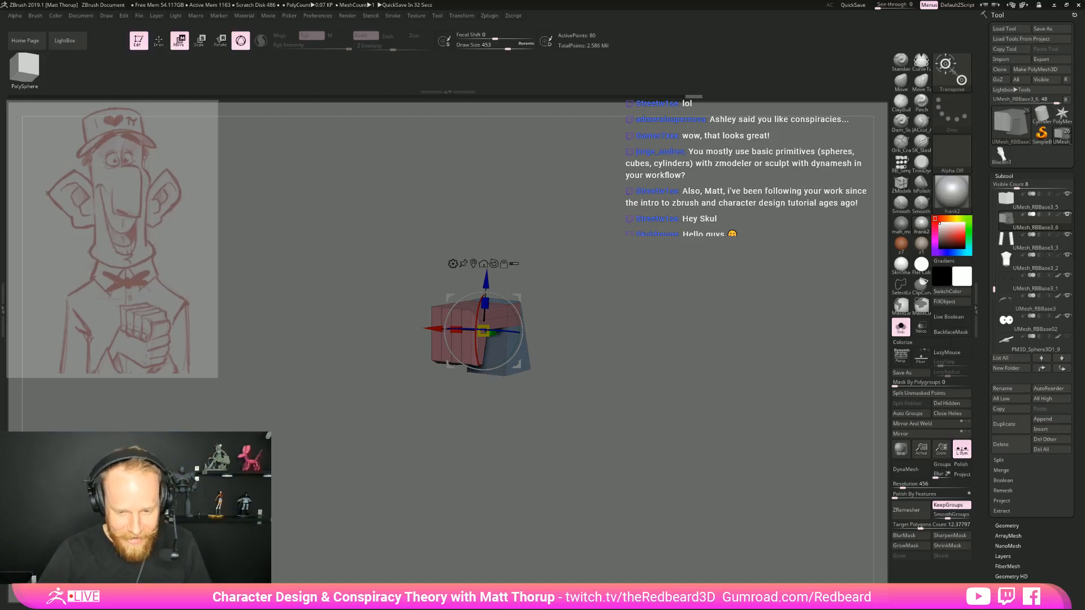
{"action": "left_click", "coordinate": [901, 326]}
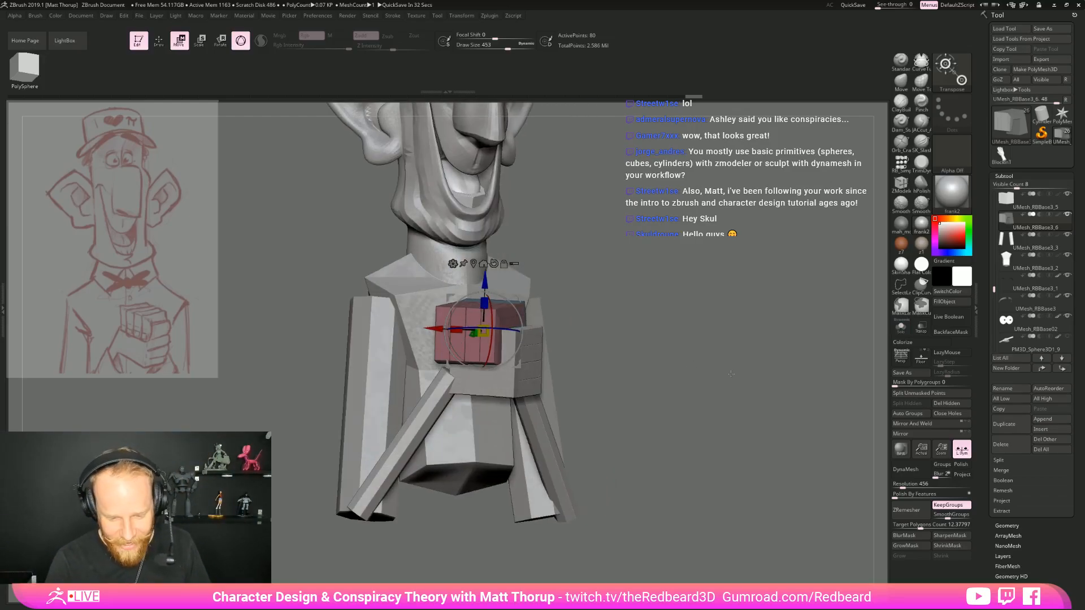
{"action": "key", "text": "q"}
{"action": "mouse_move", "coordinate": [724, 373]}
{"action": "left_mouse_down"}
{"action": "mouse_move", "coordinate": [706, 375]}
{"action": "mouse_move", "coordinate": [769, 363]}
{"action": "left_mouse_up"}
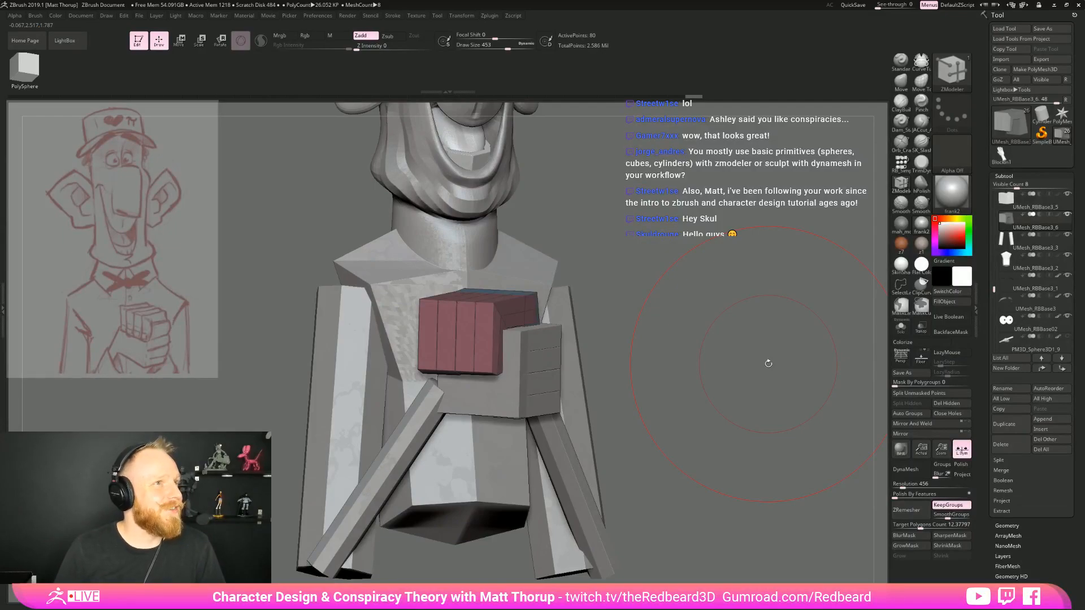
Select the first hand, isolate it, and insert a lengthwise edge loop along one of its fingers
{"action": "left_click_drag", "start_coordinate": [769, 363], "coordinate": [507, 504]}
{"action": "left_click", "coordinate": [520, 367], "text": "alt"}
{"action": "left_click", "coordinate": [900, 327]}
{"action": "left_click_drag", "start_coordinate": [785, 356], "coordinate": [548, 401]}
{"action": "left_click", "coordinate": [538, 373]}
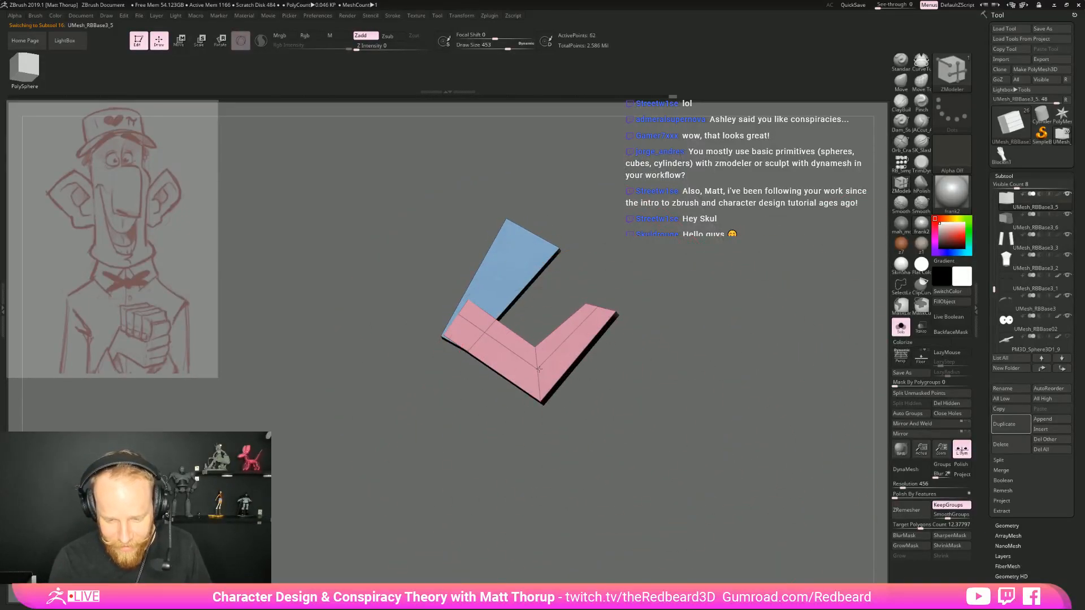
Insert the remaining lengthwise edge loops along the fingers of the isolated hand, undoing the misplaced one
{"action": "left_click_drag", "start_coordinate": [639, 287], "coordinate": [633, 429]}
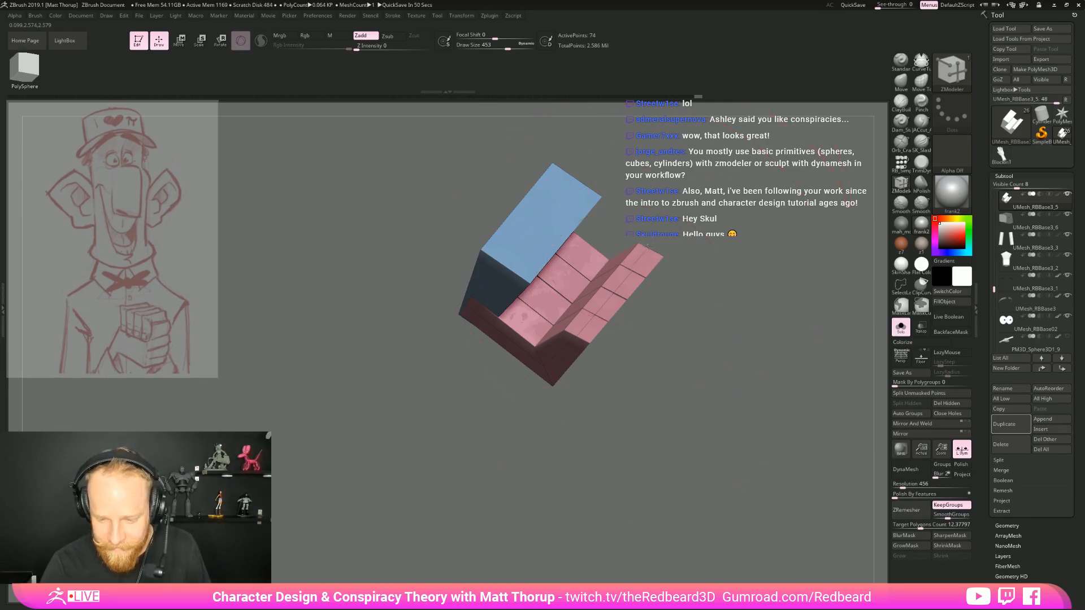
{"action": "mouse_move", "coordinate": [650, 249]}
{"action": "left_mouse_down"}
{"action": "mouse_move", "coordinate": [719, 239]}
{"action": "mouse_move", "coordinate": [709, 254]}
{"action": "mouse_move", "coordinate": [703, 233]}
{"action": "mouse_move", "coordinate": [656, 292]}
{"action": "mouse_move", "coordinate": [718, 254]}
{"action": "left_mouse_up"}
{"action": "key", "text": "ctrl+z"}
{"action": "left_click", "coordinate": [716, 271], "text": "ctrl"}
Shift the hand's end fingertip points slightly inward with the move gizmo, and show the full character again
{"action": "key", "text": "w"}
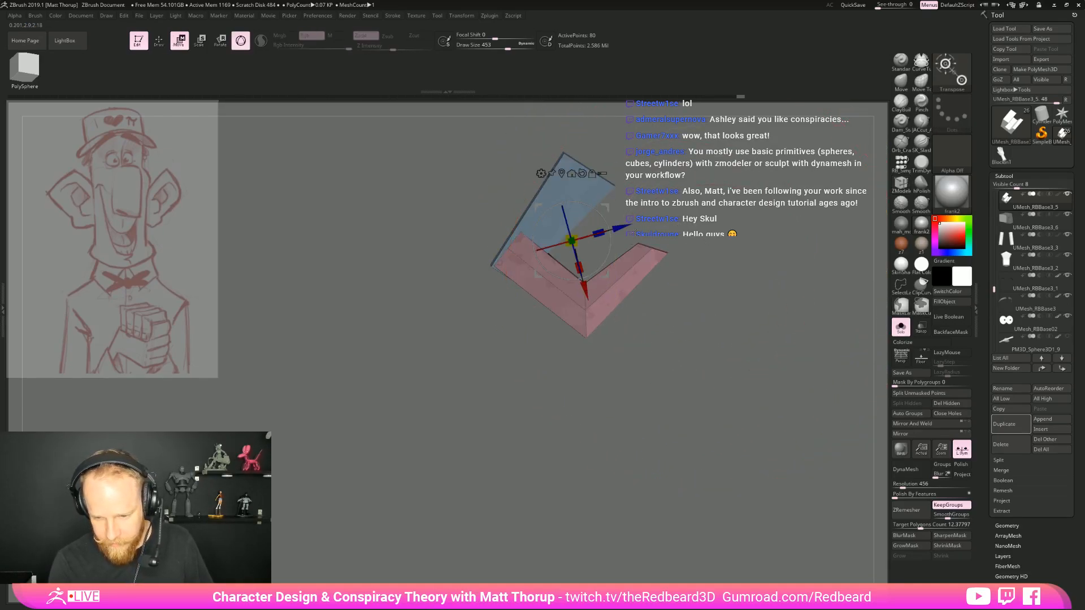
{"action": "left_click_drag", "start_coordinate": [607, 275], "coordinate": [596, 284]}
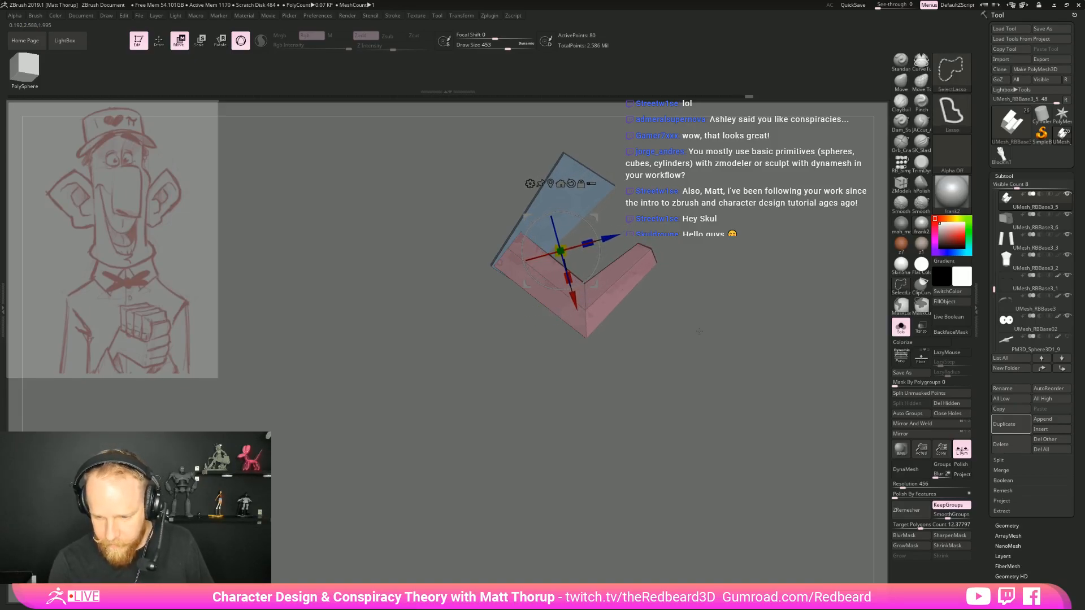
{"action": "key", "text": "q"}
{"action": "mouse_move", "coordinate": [704, 424]}
{"action": "left_mouse_down", "text": "ctrl"}
{"action": "mouse_move", "coordinate": [708, 463]}
{"action": "mouse_move", "coordinate": [734, 358]}
{"action": "left_mouse_up", "text": "ctrl"}
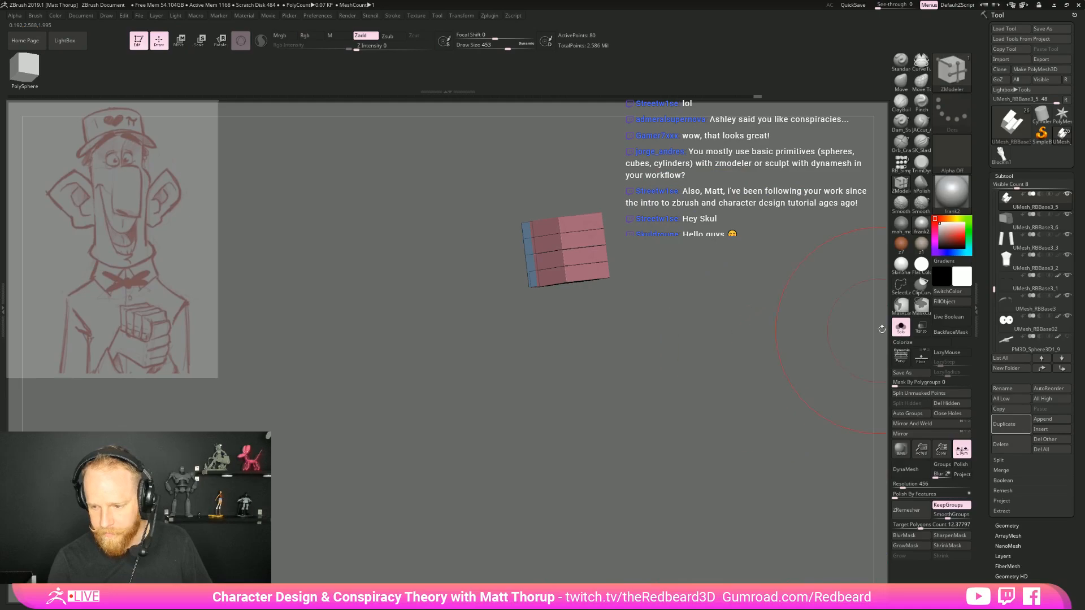
{"action": "left_click", "coordinate": [900, 327]}
{"action": "left_click_drag", "start_coordinate": [638, 477], "coordinate": [614, 510]}
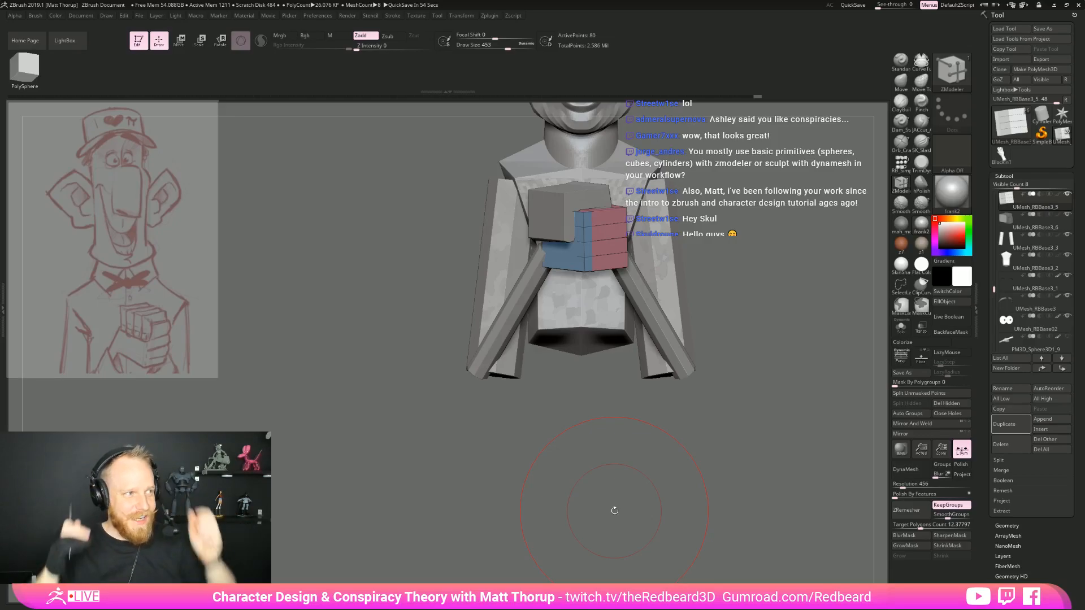
Select the forearms and switch to the Move brush with a draw size of 422
{"action": "left_click_drag", "start_coordinate": [578, 450], "coordinate": [609, 469]}
{"action": "left_click", "coordinate": [512, 283], "text": "alt"}
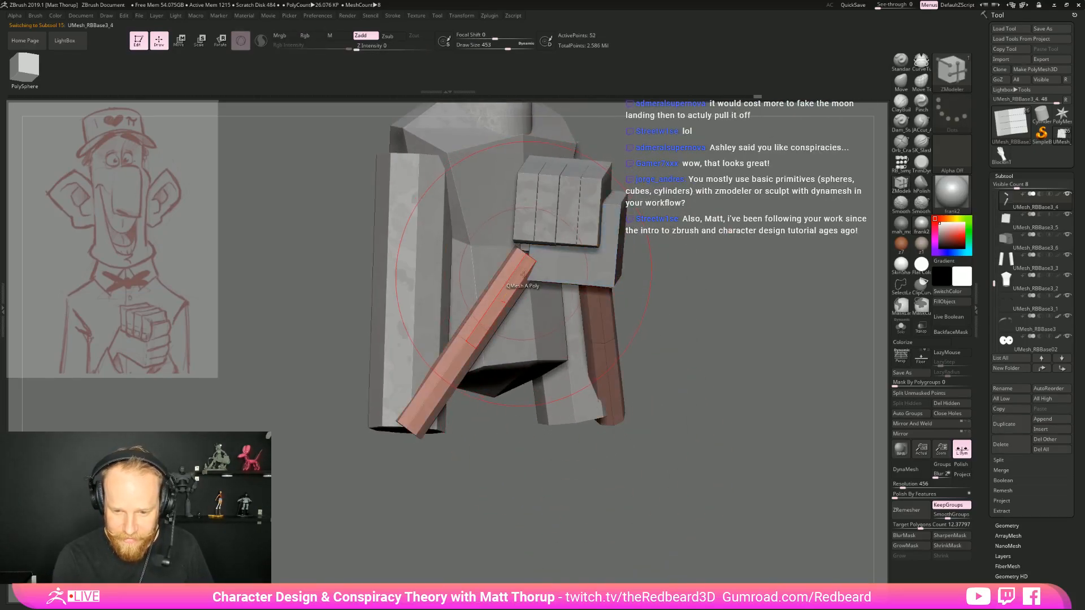
{"action": "left_click_drag", "start_coordinate": [692, 460], "coordinate": [667, 459]}
{"action": "mouse_move", "coordinate": [621, 486]}
{"action": "left_mouse_down"}
{"action": "mouse_move", "coordinate": [559, 491]}
{"action": "mouse_move", "coordinate": [584, 512]}
{"action": "mouse_move", "coordinate": [536, 509]}
{"action": "left_mouse_up"}
{"action": "key", "text": "b"}
{"action": "key", "text": "m"}
{"action": "key", "text": "v"}
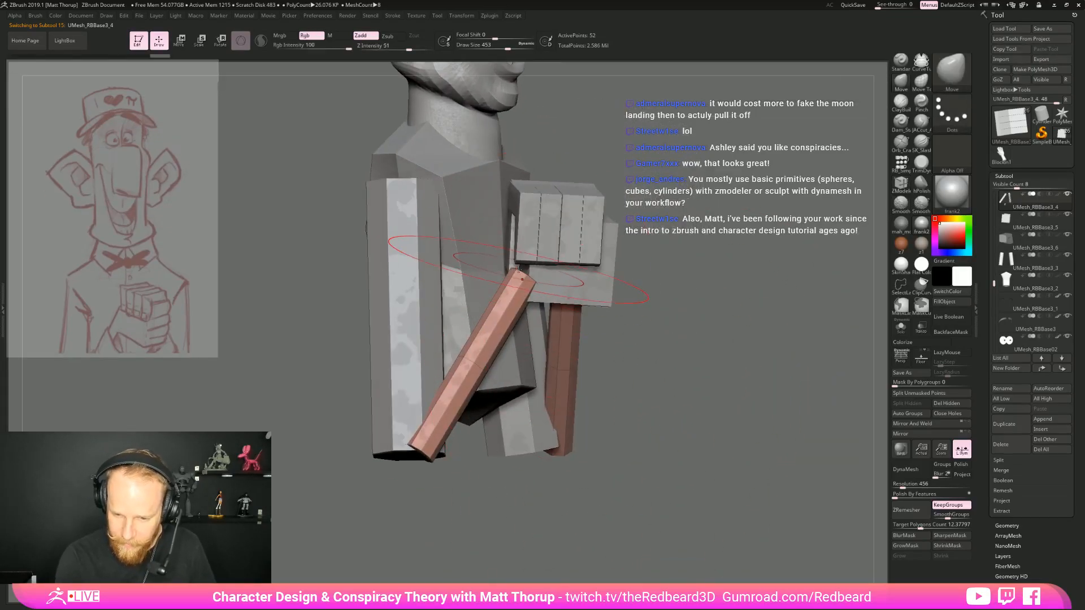
{"action": "left_click_drag", "start_coordinate": [650, 350], "coordinate": [656, 403]}
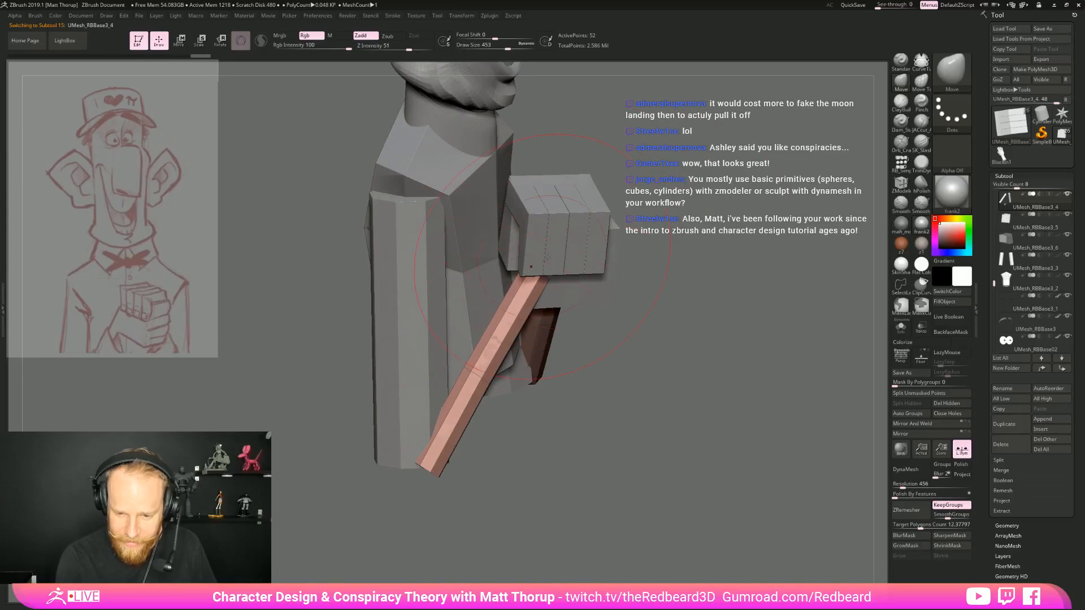
{"action": "key", "text": "s"}
{"action": "left_click_drag", "start_coordinate": [542, 294], "coordinate": [538, 296]}
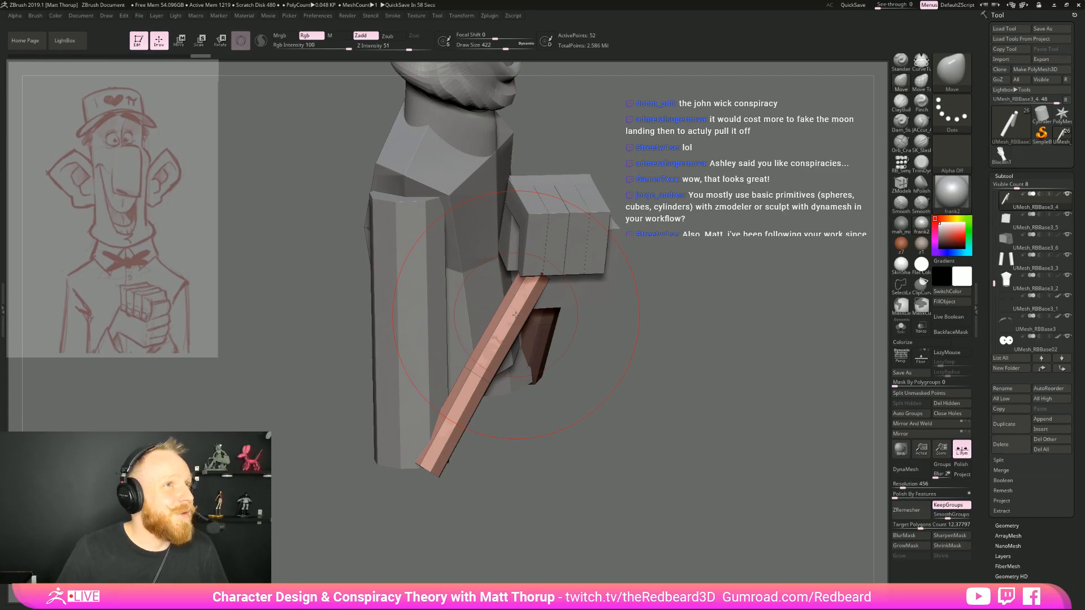
Reduce the Move brush's draw size to 262 and reshape the wrist end of the forearms beneath the hands
{"action": "left_click_drag", "start_coordinate": [686, 198], "coordinate": [542, 192]}
{"action": "mouse_move", "coordinate": [575, 455]}
{"action": "left_mouse_down"}
{"action": "mouse_move", "coordinate": [561, 458]}
{"action": "mouse_move", "coordinate": [571, 452]}
{"action": "left_mouse_up"}
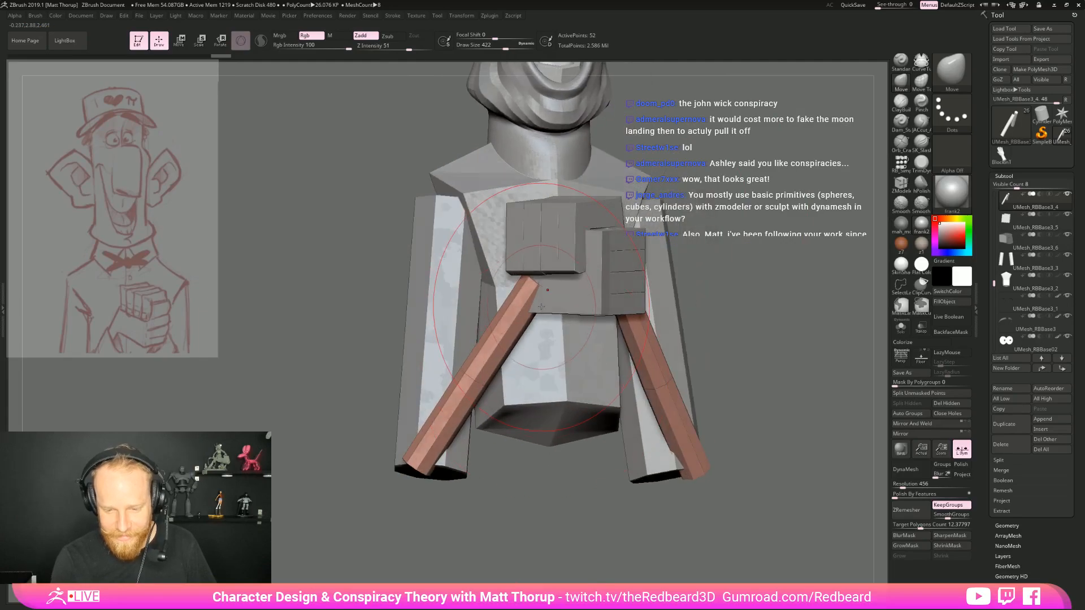
{"action": "key", "text": "s"}
{"action": "left_click_drag", "start_coordinate": [554, 296], "coordinate": [547, 297]}
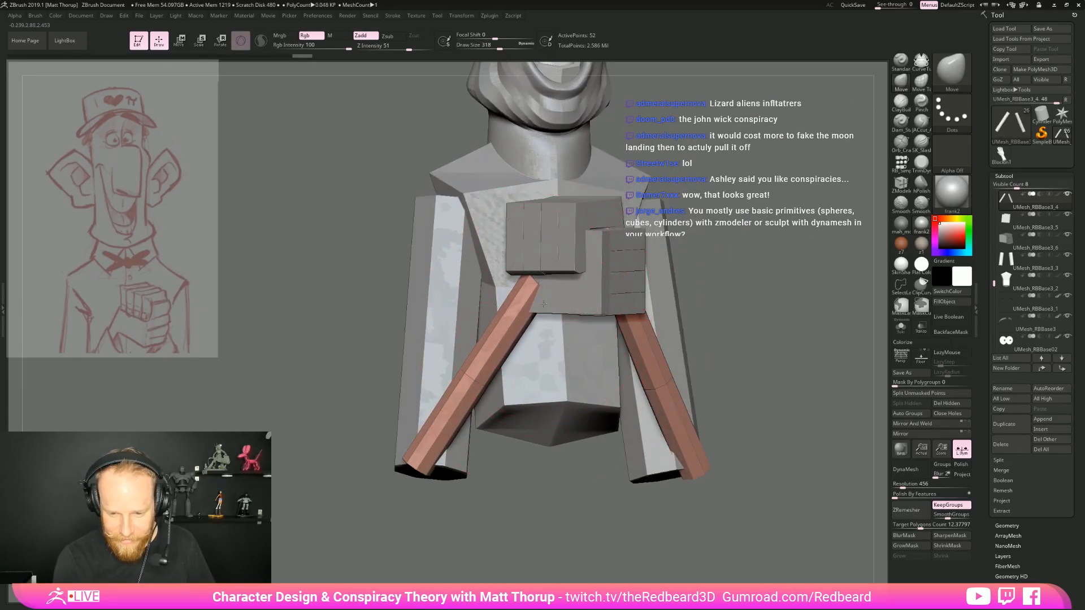
{"action": "left_click_drag", "start_coordinate": [737, 287], "coordinate": [667, 290]}
{"action": "key", "text": "s"}
{"action": "left_click_drag", "start_coordinate": [541, 285], "coordinate": [535, 284]}
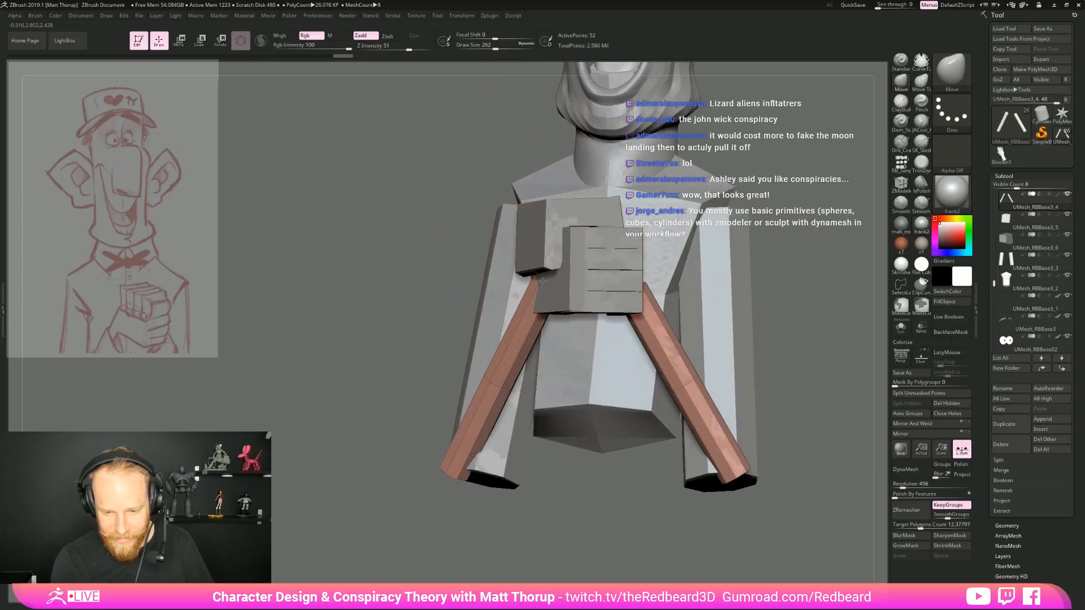
{"action": "right_click_drag", "start_coordinate": [546, 354], "coordinate": [548, 355]}
{"action": "right_click_drag", "start_coordinate": [555, 308], "coordinate": [558, 310]}
{"action": "left_click_drag", "start_coordinate": [546, 344], "coordinate": [550, 340]}
Enlarge the Move brush to a draw size of 324 and adjust the shape of the forearms
{"action": "mouse_move", "coordinate": [738, 433]}
{"action": "left_mouse_down"}
{"action": "mouse_move", "coordinate": [666, 459]}
{"action": "mouse_move", "coordinate": [700, 334]}
{"action": "mouse_move", "coordinate": [720, 318]}
{"action": "mouse_move", "coordinate": [711, 370]}
{"action": "left_mouse_up"}
{"action": "key", "text": "bracketright"}
{"action": "left_click_drag", "start_coordinate": [630, 373], "coordinate": [635, 363]}
{"action": "mouse_move", "coordinate": [729, 353]}
{"action": "left_mouse_down"}
{"action": "mouse_move", "coordinate": [712, 452]}
{"action": "mouse_move", "coordinate": [650, 492]}
{"action": "mouse_move", "coordinate": [641, 527]}
{"action": "mouse_move", "coordinate": [629, 367]}
{"action": "mouse_move", "coordinate": [765, 431]}
{"action": "mouse_move", "coordinate": [687, 432]}
{"action": "mouse_move", "coordinate": [704, 467]}
{"action": "mouse_move", "coordinate": [702, 322]}
{"action": "mouse_move", "coordinate": [695, 447]}
{"action": "mouse_move", "coordinate": [783, 443]}
{"action": "mouse_move", "coordinate": [787, 434]}
{"action": "left_mouse_up"}
Mask the character's right forearm, place the gizmo at the left forearm's elbow, and shift the left forearm inward
{"action": "mouse_move", "coordinate": [718, 298]}
{"action": "left_mouse_down", "text": "ctrl"}
{"action": "mouse_move", "coordinate": [676, 264]}
{"action": "mouse_move", "coordinate": [649, 481]}
{"action": "mouse_move", "coordinate": [713, 415]}
{"action": "left_mouse_up", "text": "ctrl"}
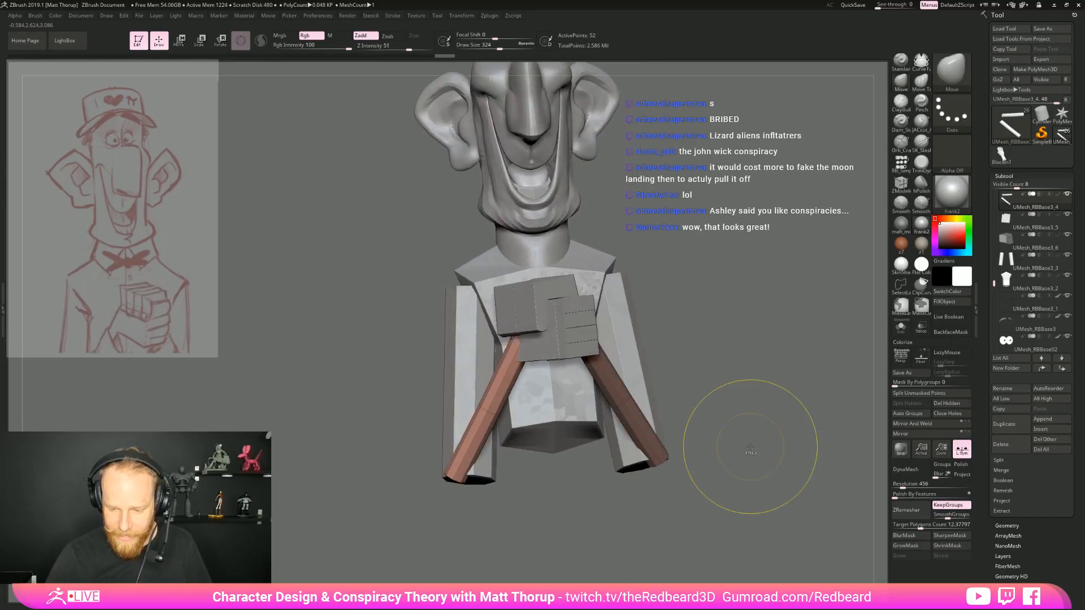
{"action": "left_click_drag", "start_coordinate": [750, 446], "coordinate": [717, 465]}
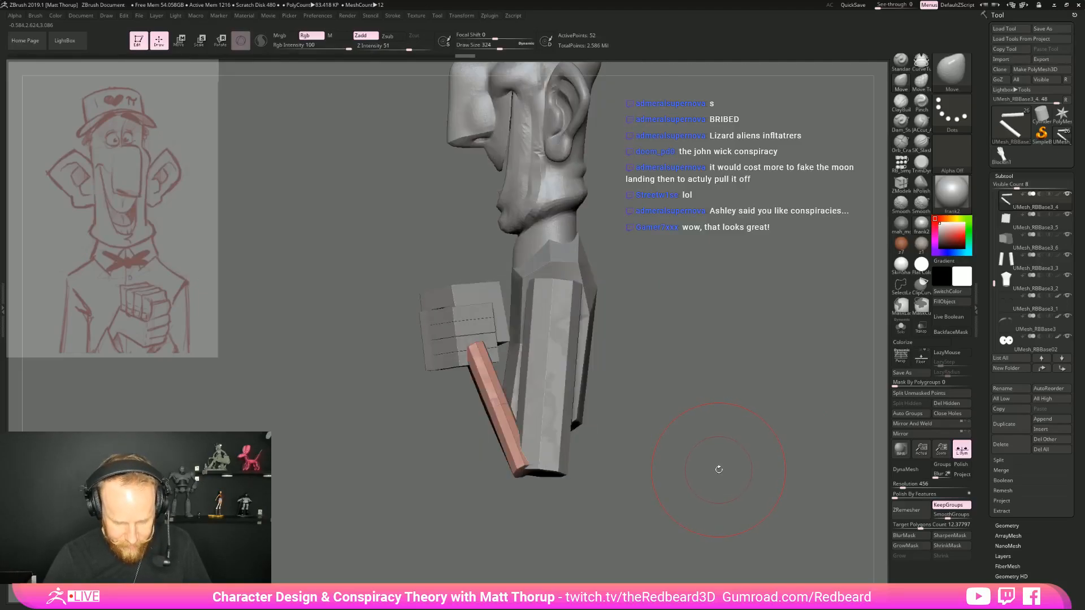
{"action": "key", "text": "e"}
{"action": "left_click", "coordinate": [521, 473], "text": "alt"}
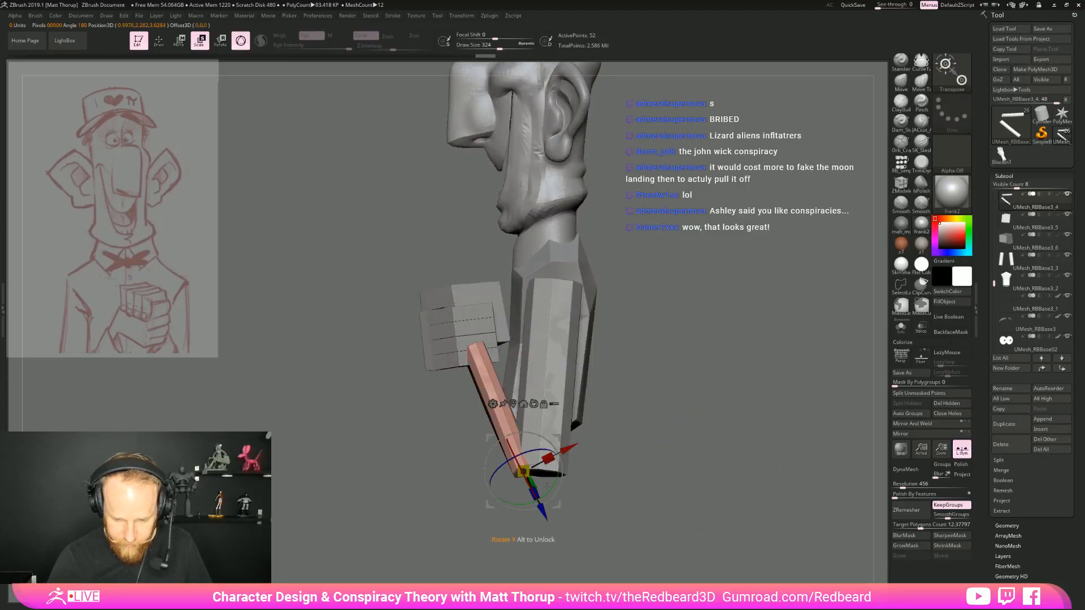
{"action": "left_click_drag", "start_coordinate": [555, 478], "coordinate": [605, 461]}
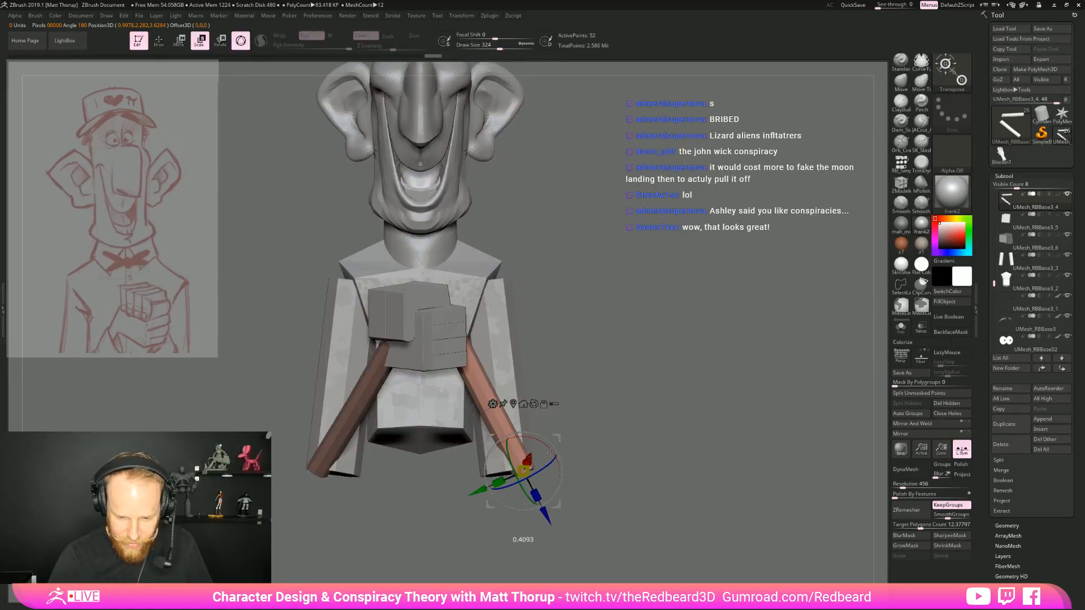
{"action": "left_click_drag", "start_coordinate": [557, 468], "coordinate": [481, 496]}
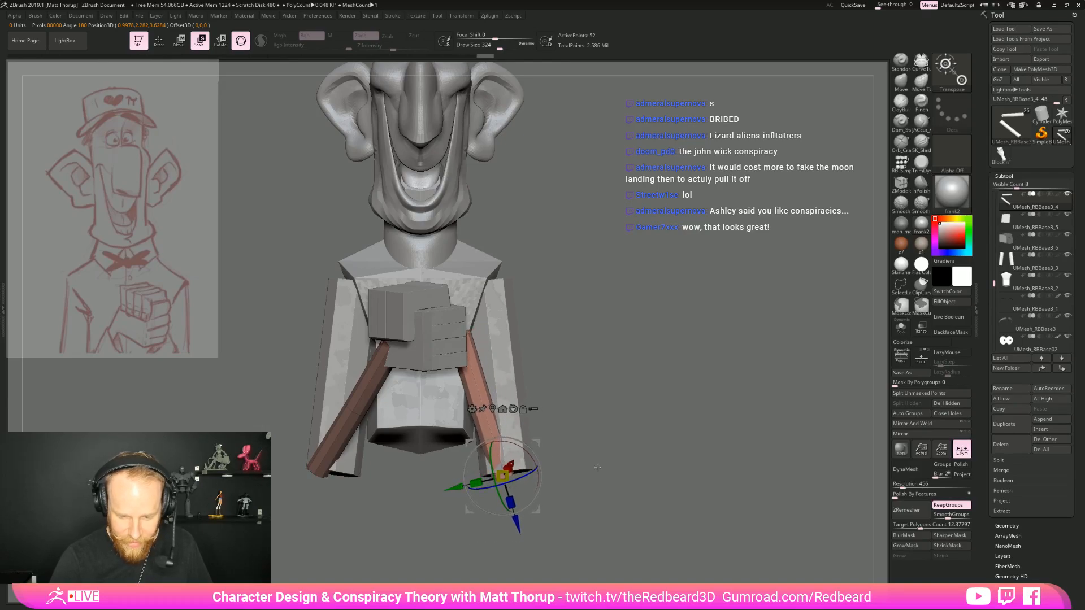
{"action": "left_click_drag", "start_coordinate": [588, 469], "coordinate": [557, 475]}
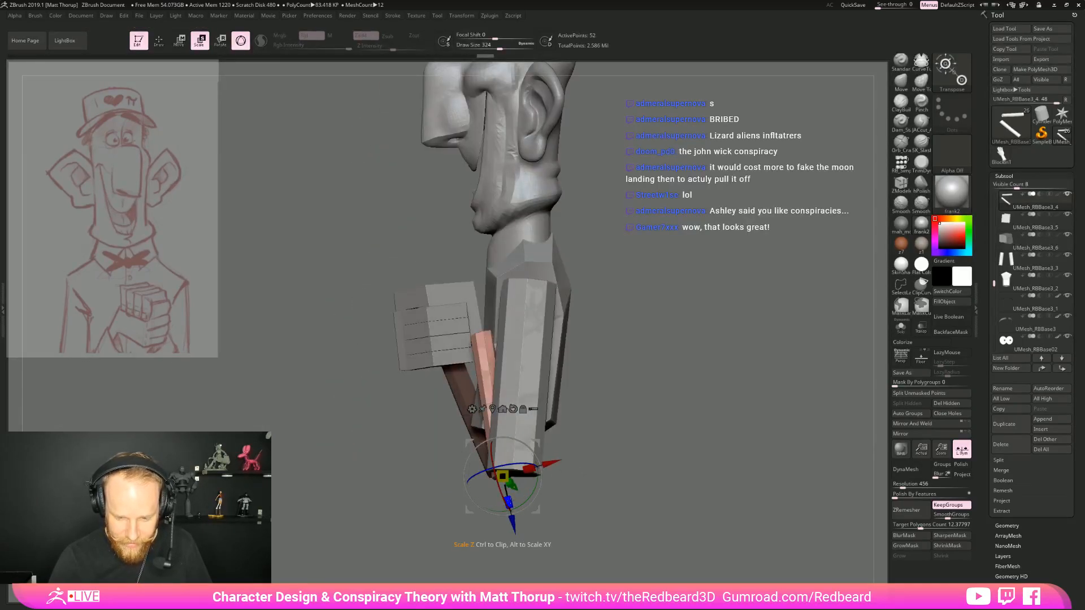
Rotate the left forearm about its elbow toward the clasped hands and reposition its elbow at the upper arm's end
{"action": "left_click_drag", "start_coordinate": [519, 519], "coordinate": [597, 442]}
{"action": "left_click_drag", "start_coordinate": [540, 470], "coordinate": [491, 510]}
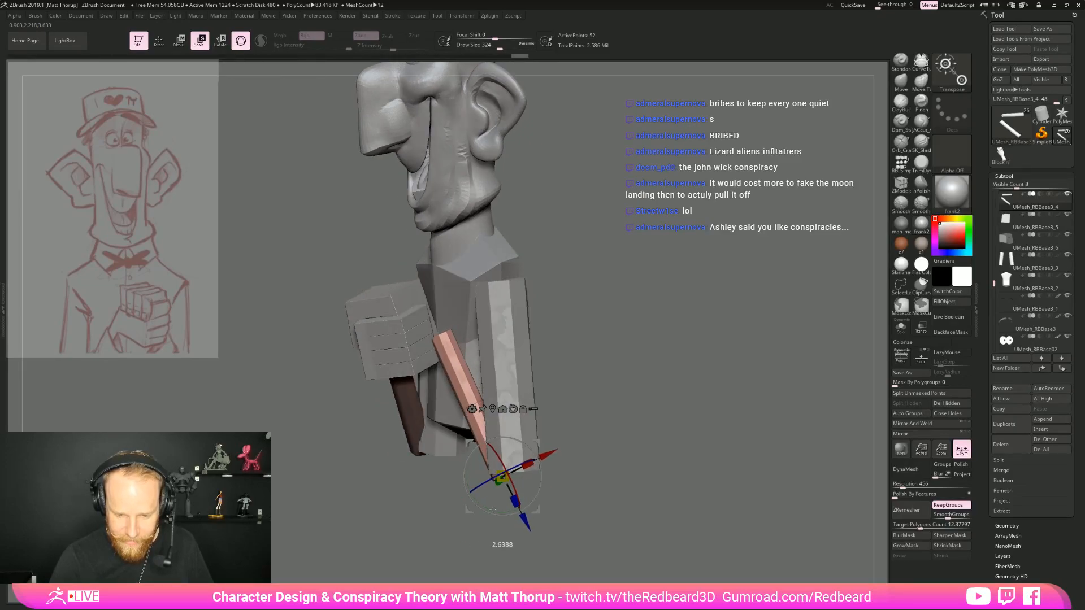
{"action": "left_click_drag", "start_coordinate": [610, 458], "coordinate": [567, 451]}
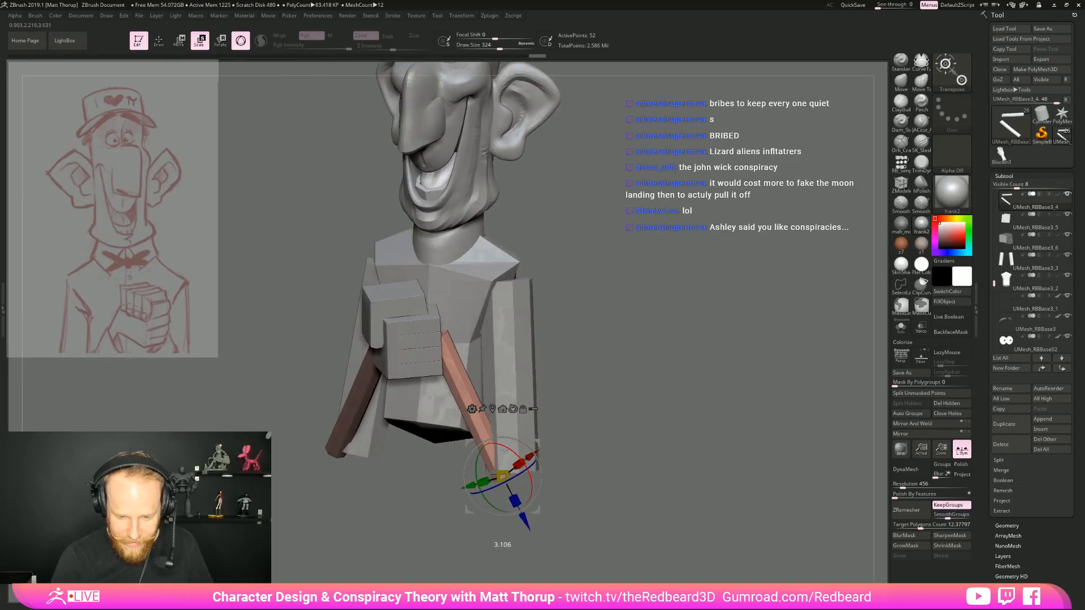
{"action": "left_click_drag", "start_coordinate": [620, 424], "coordinate": [464, 477]}
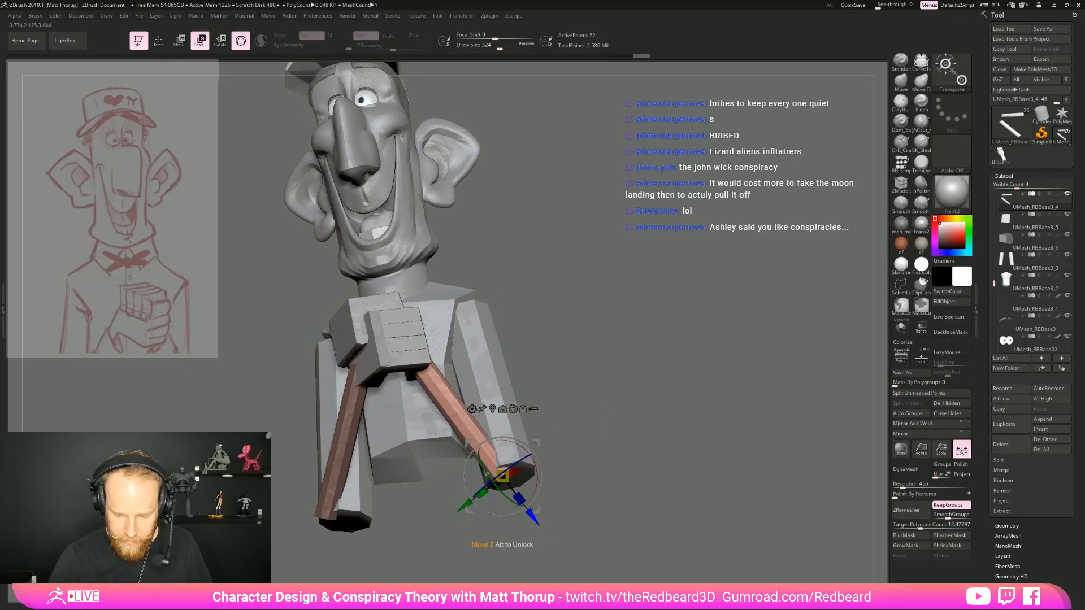
{"action": "left_click_drag", "start_coordinate": [541, 487], "coordinate": [506, 467]}
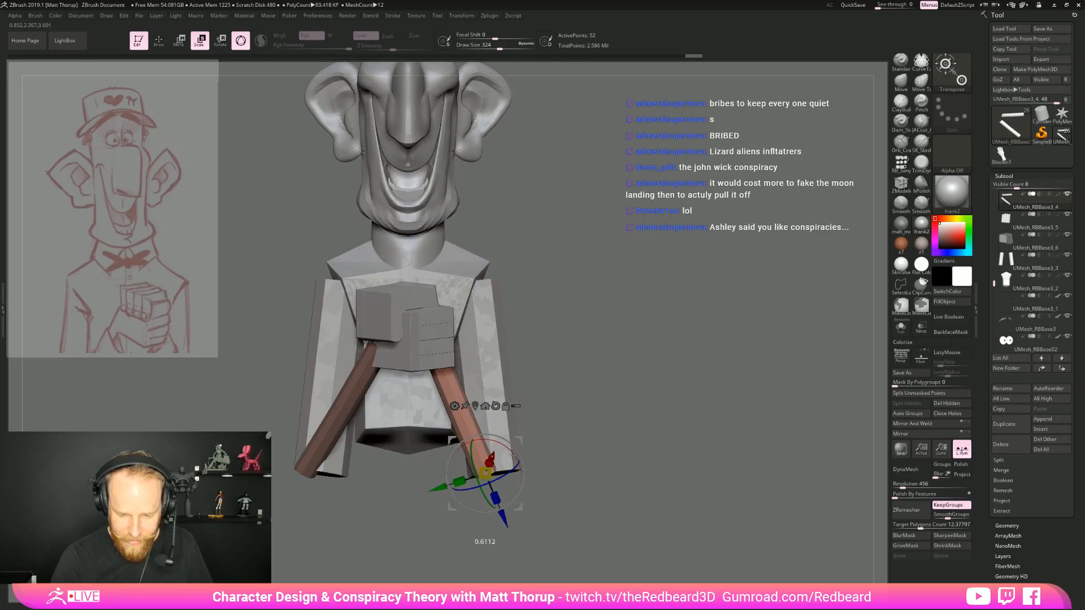
Move the left forearm further inward beneath the hands with the gizmo
{"action": "left_click_drag", "start_coordinate": [519, 507], "coordinate": [539, 485]}
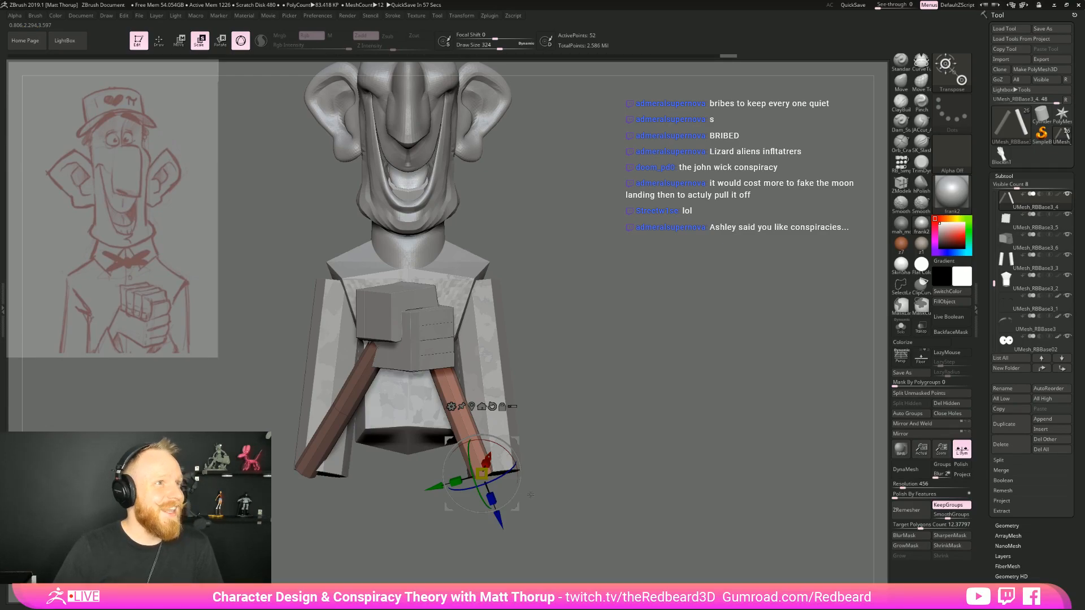
{"action": "left_click_drag", "start_coordinate": [531, 494], "coordinate": [585, 360]}
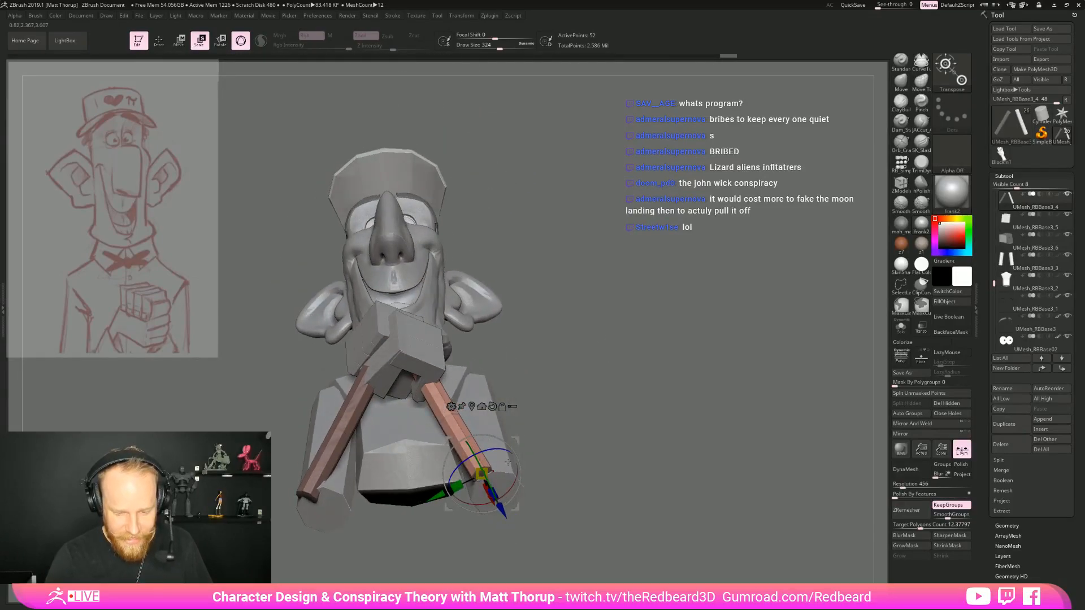
{"action": "left_click_drag", "start_coordinate": [579, 449], "coordinate": [552, 465]}
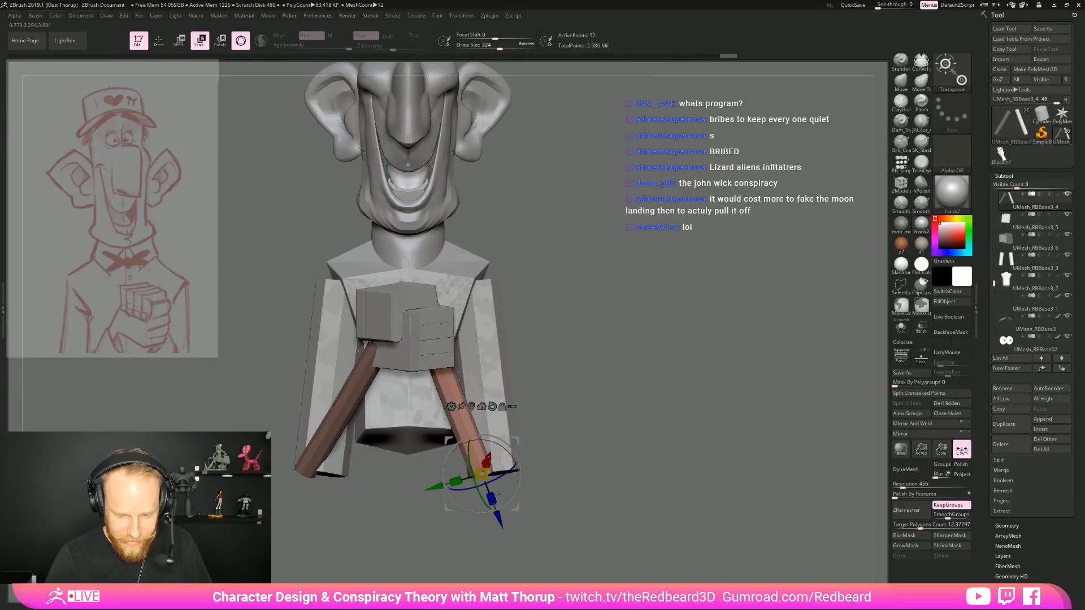
{"action": "left_click_drag", "start_coordinate": [513, 504], "coordinate": [500, 506]}
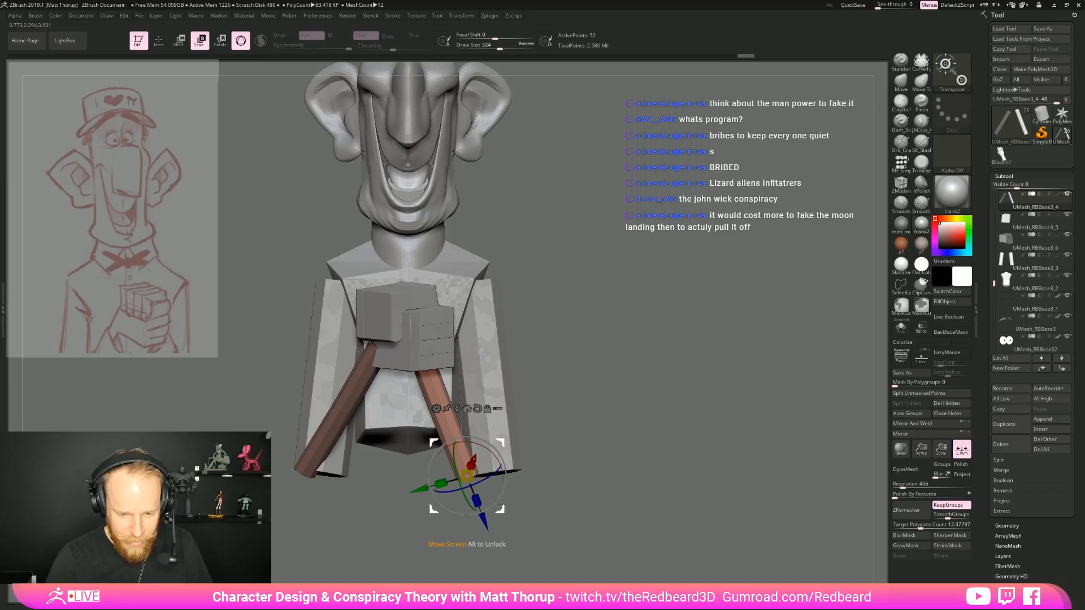
Fine-tune the left forearm's depth and its position beneath the hand from several angles
{"action": "mouse_move", "coordinate": [558, 456]}
{"action": "left_mouse_down"}
{"action": "mouse_move", "coordinate": [619, 387]}
{"action": "mouse_move", "coordinate": [559, 436]}
{"action": "left_mouse_up"}
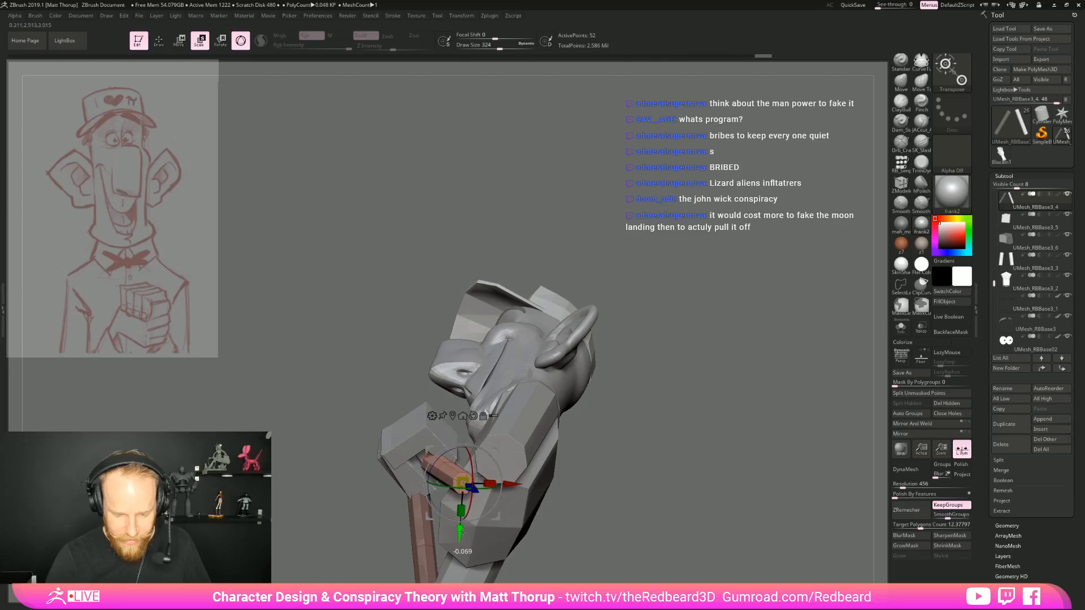
{"action": "left_click_drag", "start_coordinate": [462, 530], "coordinate": [462, 529]}
{"action": "left_click_drag", "start_coordinate": [587, 480], "coordinate": [671, 525]}
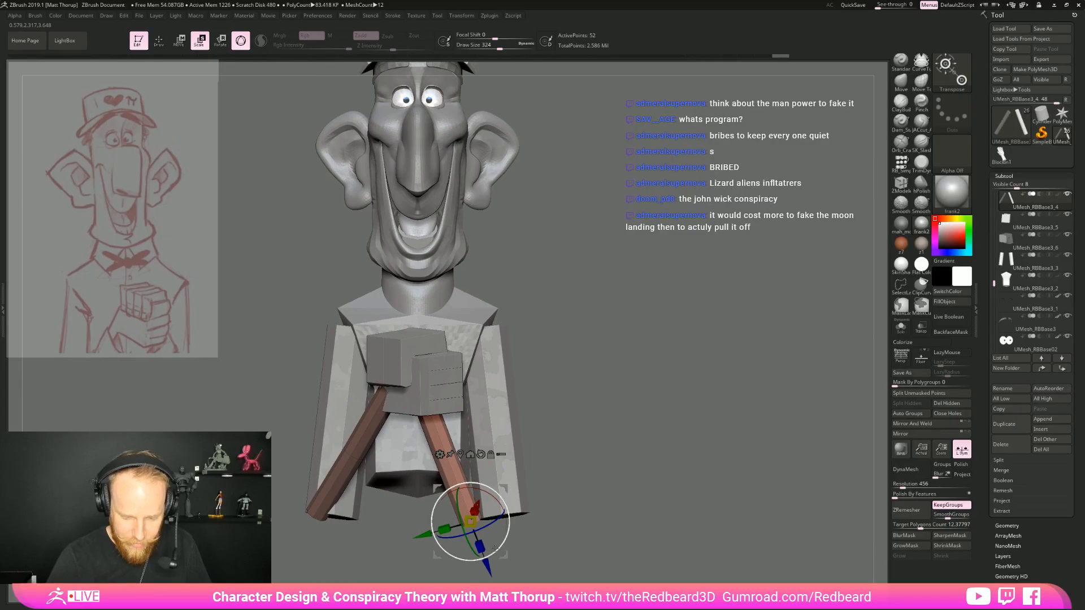
{"action": "left_click_drag", "start_coordinate": [496, 548], "coordinate": [503, 553]}
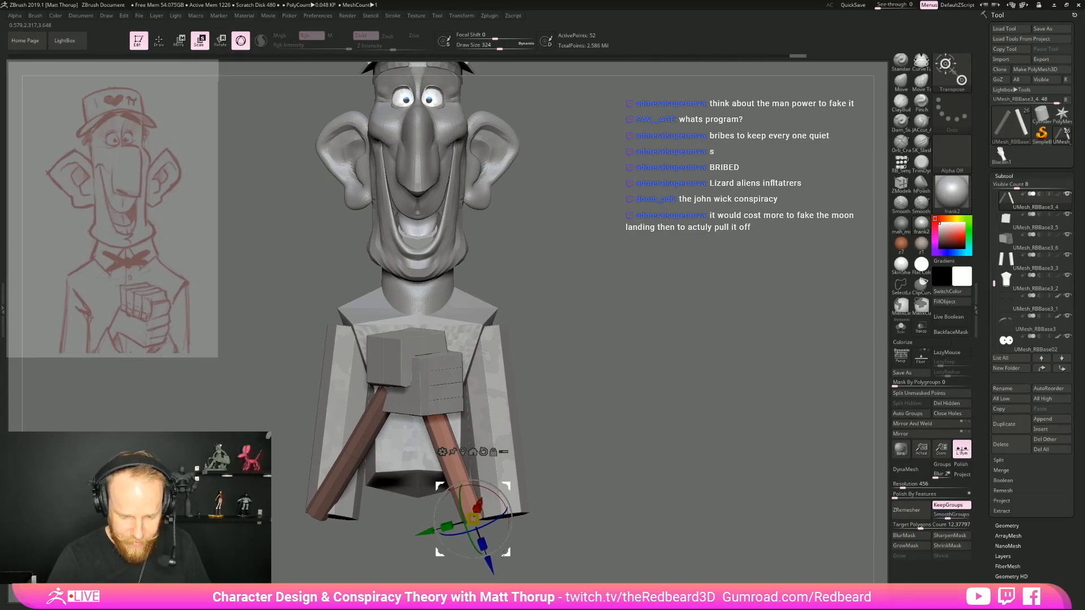
Select the upper arms and mask the character's right one, leaving only the left upper arm editable
{"action": "left_click", "coordinate": [520, 499], "text": "alt"}
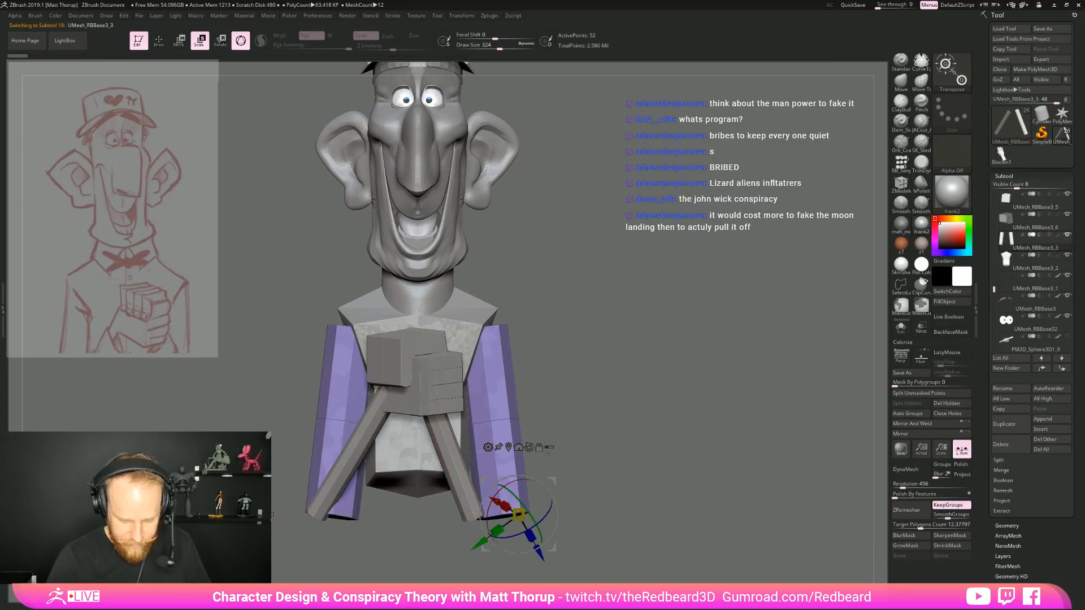
{"action": "mouse_move", "coordinate": [588, 255]}
{"action": "left_mouse_down", "text": "ctrl"}
{"action": "mouse_move", "coordinate": [537, 566]}
{"action": "mouse_move", "coordinate": [557, 566]}
{"action": "left_mouse_up", "text": "ctrl"}
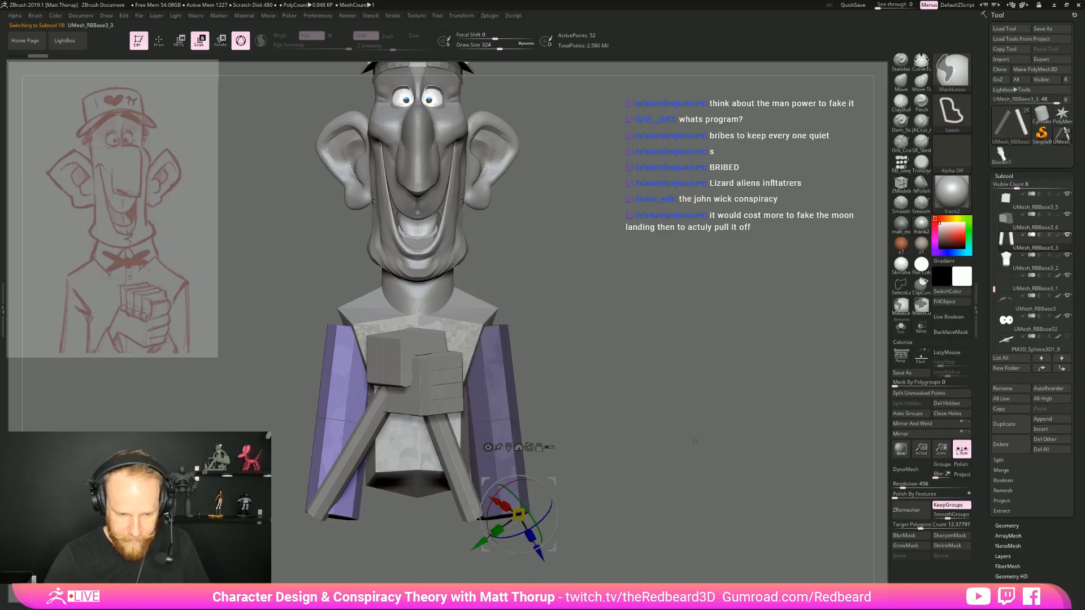
{"action": "left_click", "coordinate": [691, 446], "text": "ctrl"}
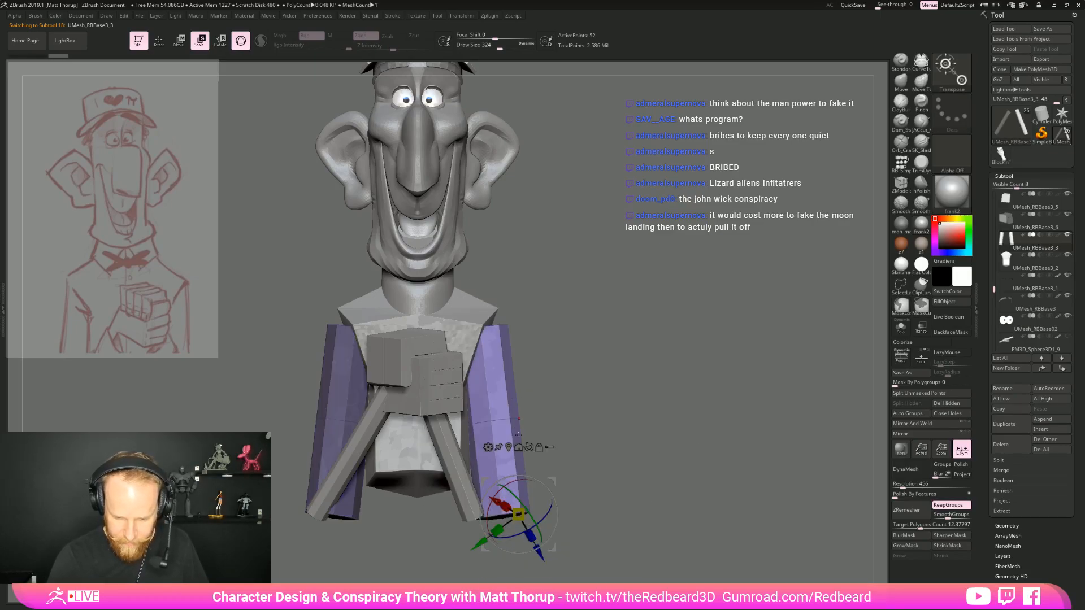
Rotate and shift the left upper arm with the gizmo to line up with the forearm, and frame the full character
{"action": "mouse_move", "coordinate": [551, 547]}
{"action": "left_mouse_down"}
{"action": "mouse_move", "coordinate": [548, 557]}
{"action": "mouse_move", "coordinate": [552, 529]}
{"action": "left_mouse_up"}
{"action": "left_click_drag", "start_coordinate": [650, 517], "coordinate": [582, 480]}
{"action": "left_click_drag", "start_coordinate": [595, 507], "coordinate": [572, 521]}
{"action": "left_click_drag", "start_coordinate": [599, 486], "coordinate": [562, 520]}
{"action": "mouse_move", "coordinate": [582, 499]}
{"action": "left_mouse_down"}
{"action": "mouse_move", "coordinate": [609, 494]}
{"action": "mouse_move", "coordinate": [569, 492]}
{"action": "left_mouse_up"}
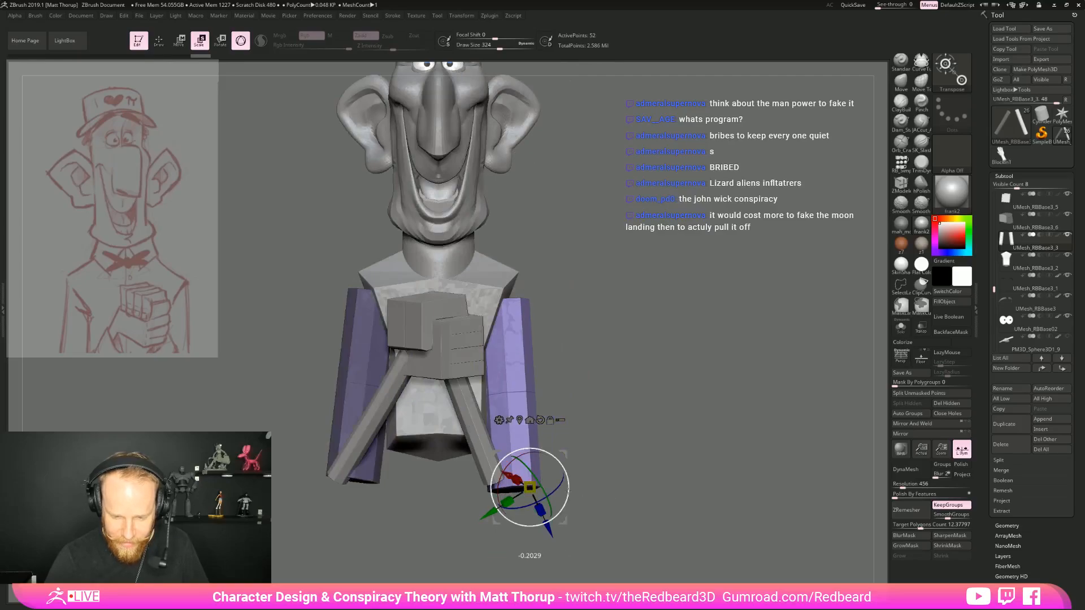
{"action": "key", "text": "f"}
{"action": "key", "text": "q"}
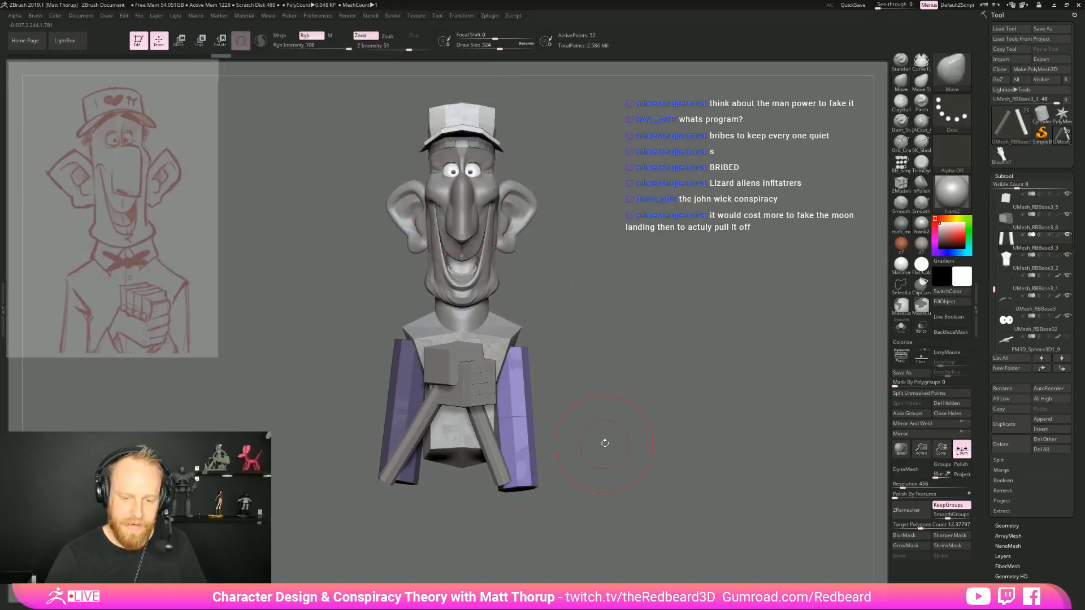
{"action": "left_click_drag", "start_coordinate": [637, 447], "coordinate": [662, 446]}
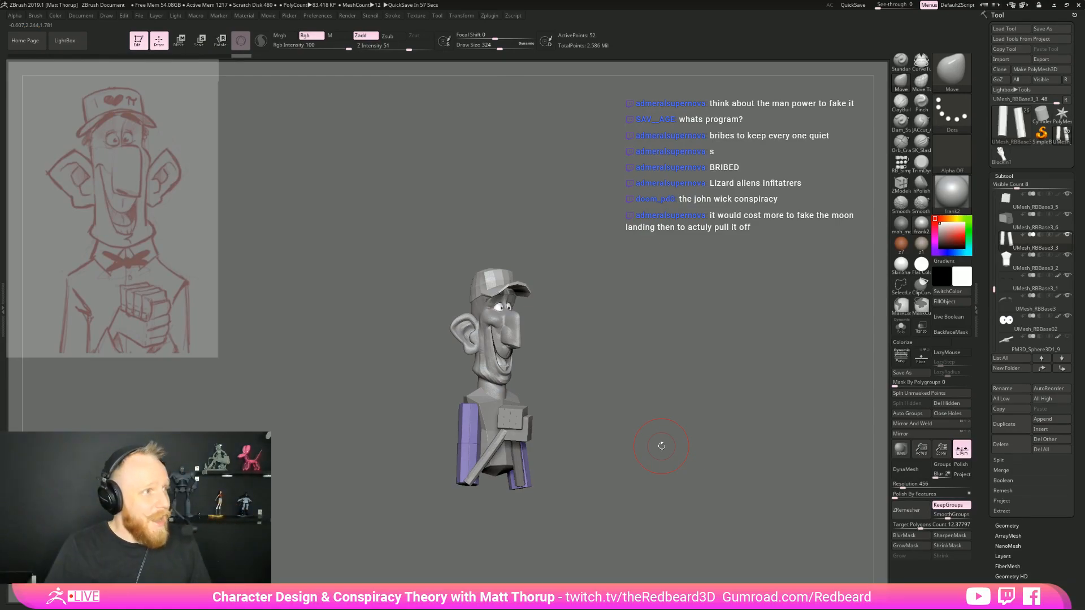
Reshape the left upper arm with the Move brush, nudging its outer side and lower end inward toward the forearm
{"action": "left_click_drag", "start_coordinate": [640, 404], "coordinate": [646, 442]}
{"action": "left_click_drag", "start_coordinate": [647, 442], "coordinate": [594, 471]}
{"action": "left_click_drag", "start_coordinate": [630, 428], "coordinate": [660, 427], "text": "shift"}
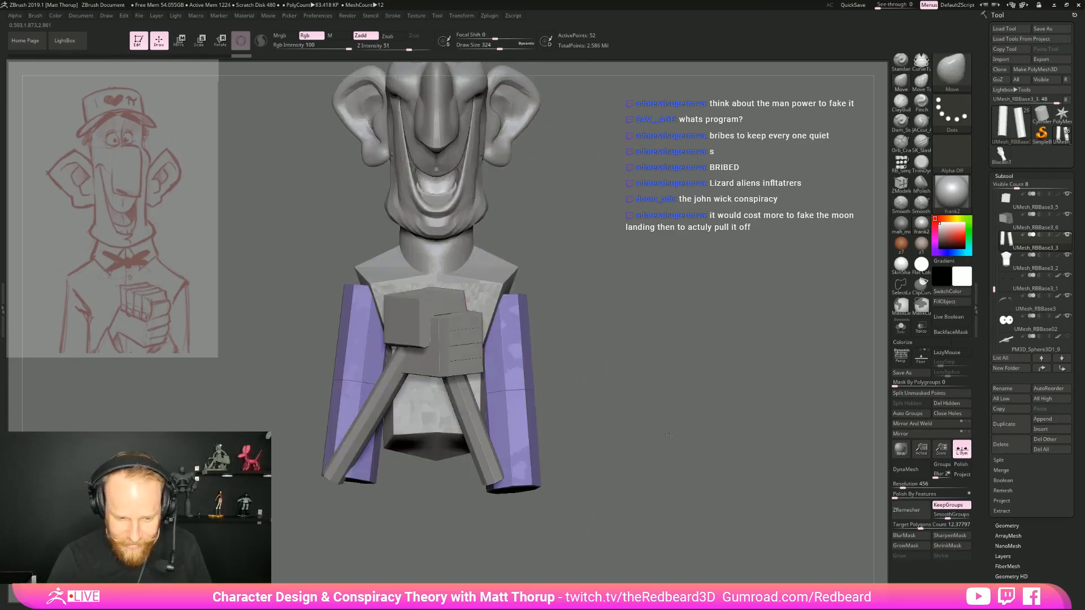
{"action": "left_click_drag", "start_coordinate": [536, 388], "coordinate": [524, 390]}
{"action": "key", "text": "s"}
{"action": "left_click_drag", "start_coordinate": [528, 391], "coordinate": [525, 392]}
{"action": "left_click_drag", "start_coordinate": [522, 296], "coordinate": [517, 295]}
{"action": "left_click_drag", "start_coordinate": [510, 395], "coordinate": [512, 393]}
{"action": "left_click_drag", "start_coordinate": [532, 488], "coordinate": [511, 490]}
Extend the top of the left upper arm up to the shoulder and adjust the torso's shoulder corners to meet it
{"action": "left_click_drag", "start_coordinate": [599, 452], "coordinate": [557, 449]}
{"action": "left_click_drag", "start_coordinate": [609, 375], "coordinate": [432, 361]}
{"action": "left_click_drag", "start_coordinate": [535, 295], "coordinate": [537, 263]}
{"action": "left_click_drag", "start_coordinate": [514, 322], "coordinate": [571, 305]}
{"action": "left_click", "coordinate": [564, 272], "text": "alt"}
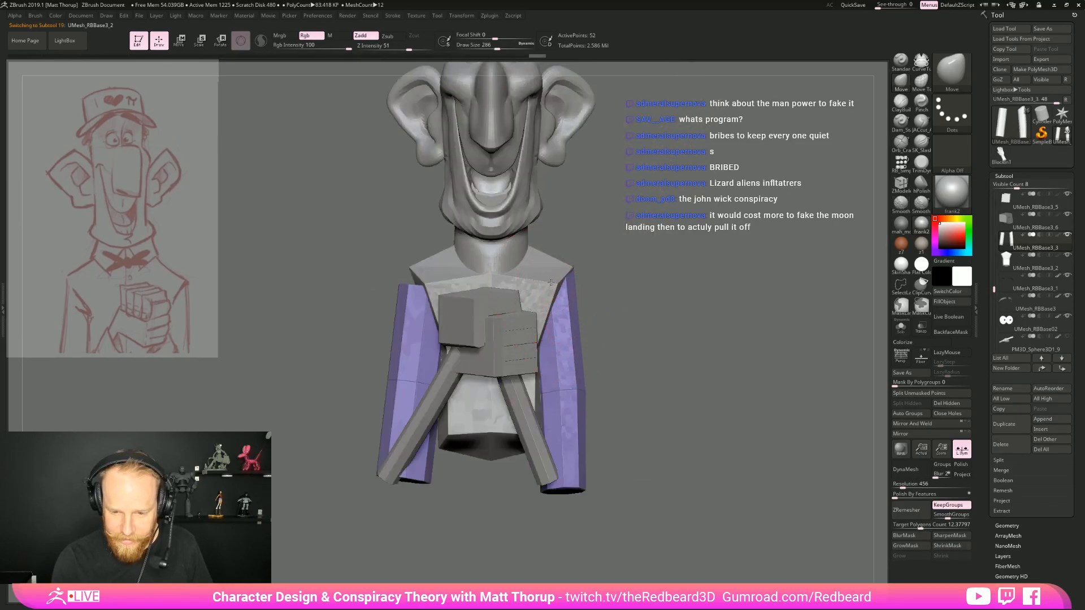
{"action": "left_click_drag", "start_coordinate": [573, 267], "coordinate": [566, 306]}
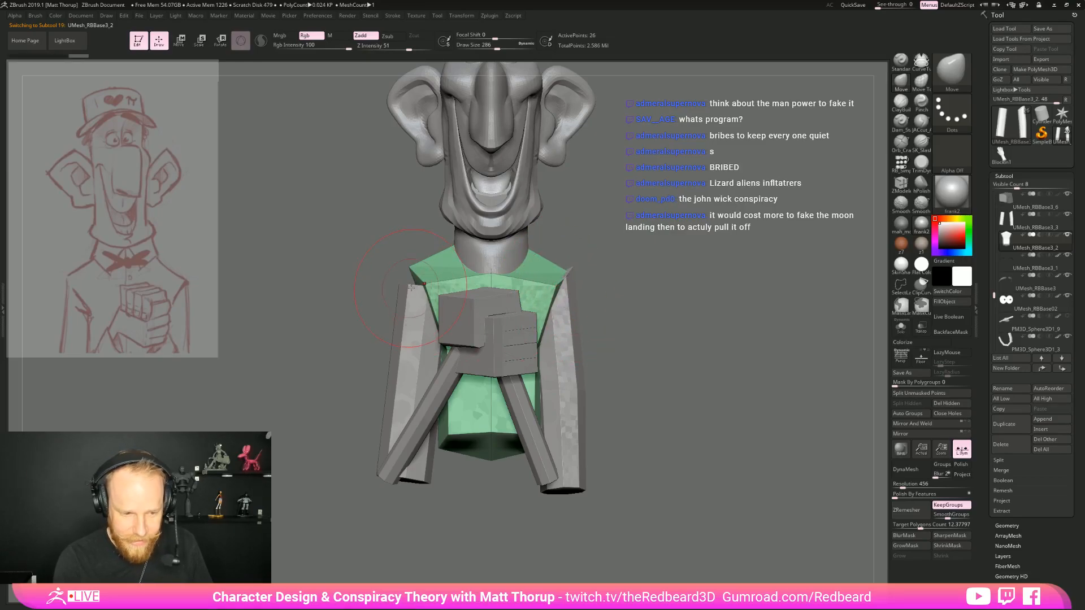
Reselect the upper arms and pull the right one's top up to fit the shoulder
{"action": "left_click_drag", "start_coordinate": [642, 290], "coordinate": [545, 339]}
{"action": "left_click", "coordinate": [543, 338], "text": "alt"}
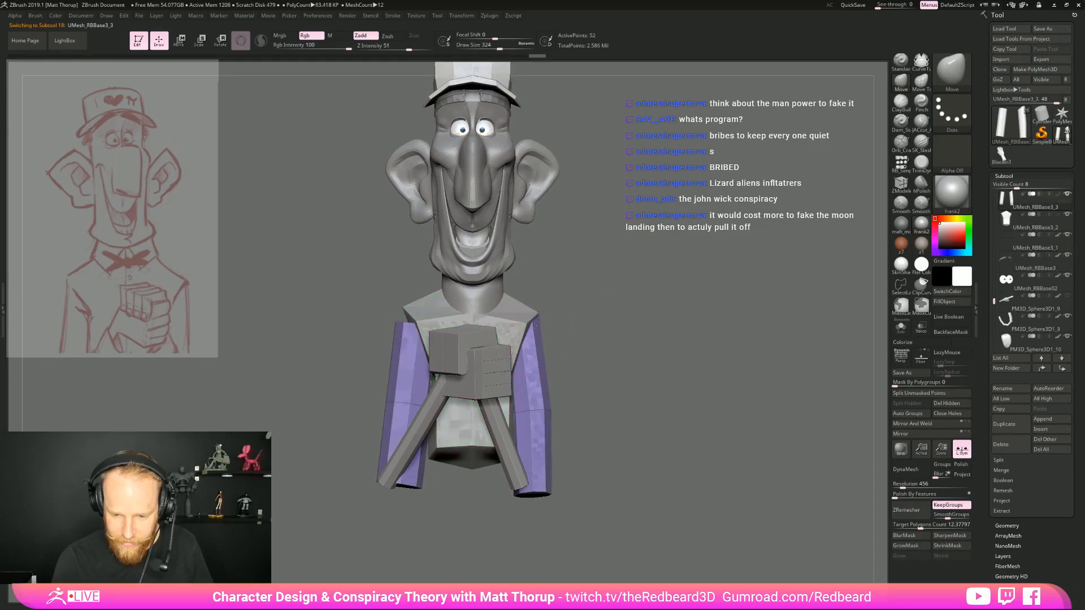
{"action": "left_click_drag", "start_coordinate": [395, 322], "coordinate": [399, 316]}
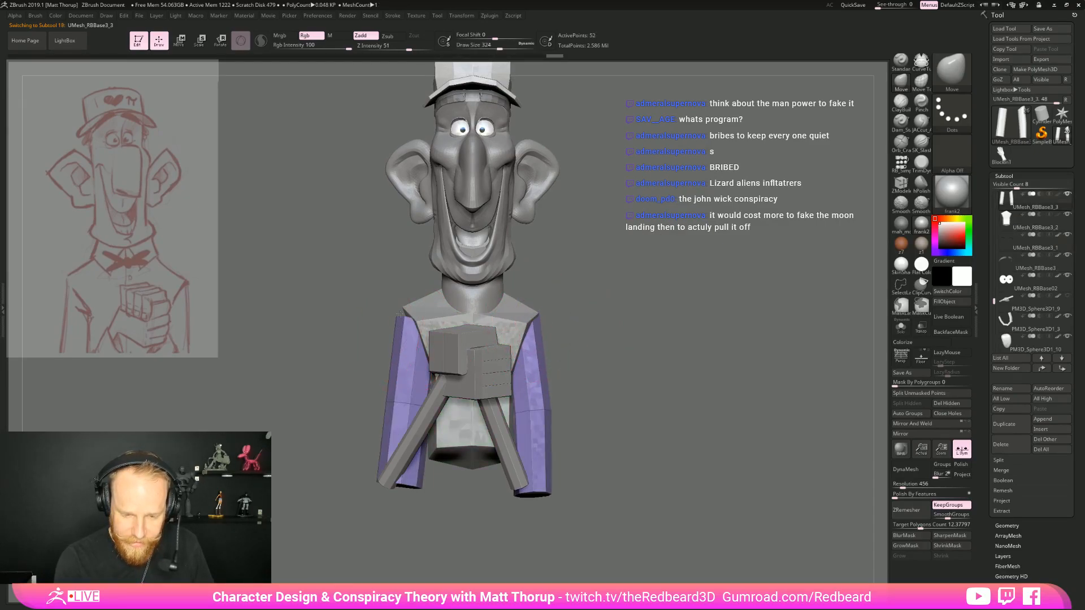
{"action": "key", "text": "s"}
{"action": "left_click_drag", "start_coordinate": [397, 487], "coordinate": [435, 515]}
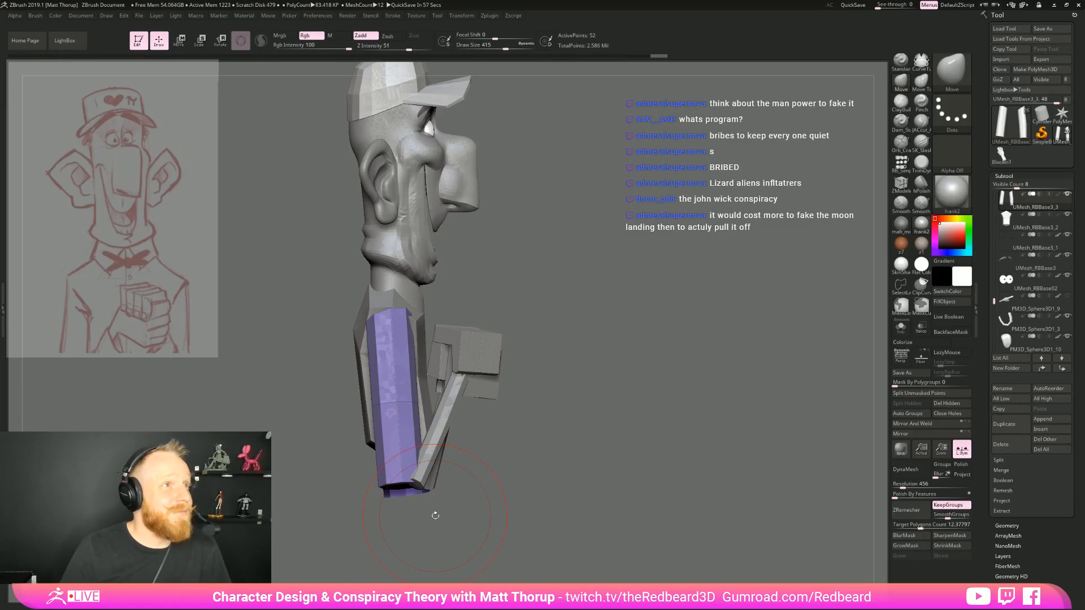
Switch the model's display to the warmer brown-grey material
{"action": "left_click_drag", "start_coordinate": [599, 295], "coordinate": [698, 354]}
{"action": "left_click", "coordinate": [922, 245]}
{"action": "left_click_drag", "start_coordinate": [573, 390], "coordinate": [635, 393]}
{"action": "left_click_drag", "start_coordinate": [468, 476], "coordinate": [534, 489]}
{"action": "mouse_move", "coordinate": [534, 489]}
{"action": "left_mouse_down"}
{"action": "mouse_move", "coordinate": [499, 387]}
{"action": "mouse_move", "coordinate": [520, 393]}
{"action": "left_mouse_up"}
Adjust the upper arms' contour and shoulder ends with a smaller Move brush from several angles
{"action": "mouse_move", "coordinate": [443, 434]}
{"action": "left_mouse_down"}
{"action": "mouse_move", "coordinate": [438, 405]}
{"action": "mouse_move", "coordinate": [438, 417]}
{"action": "left_mouse_up"}
{"action": "key", "text": "s"}
{"action": "mouse_move", "coordinate": [467, 383]}
{"action": "left_mouse_down"}
{"action": "mouse_move", "coordinate": [481, 385]}
{"action": "mouse_move", "coordinate": [455, 388]}
{"action": "left_mouse_up"}
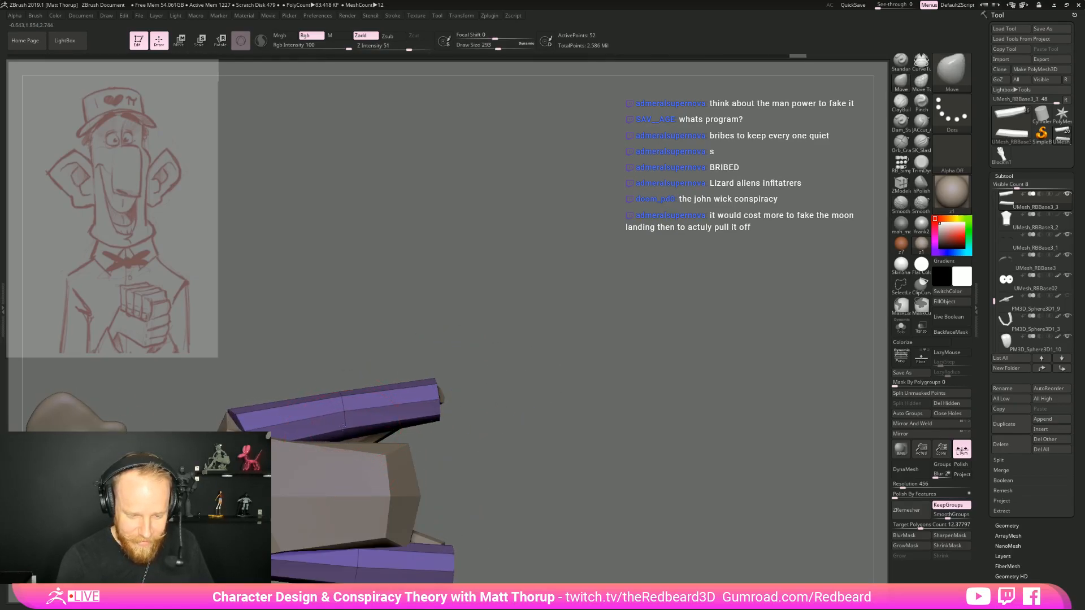
{"action": "left_click_drag", "start_coordinate": [243, 431], "coordinate": [232, 421]}
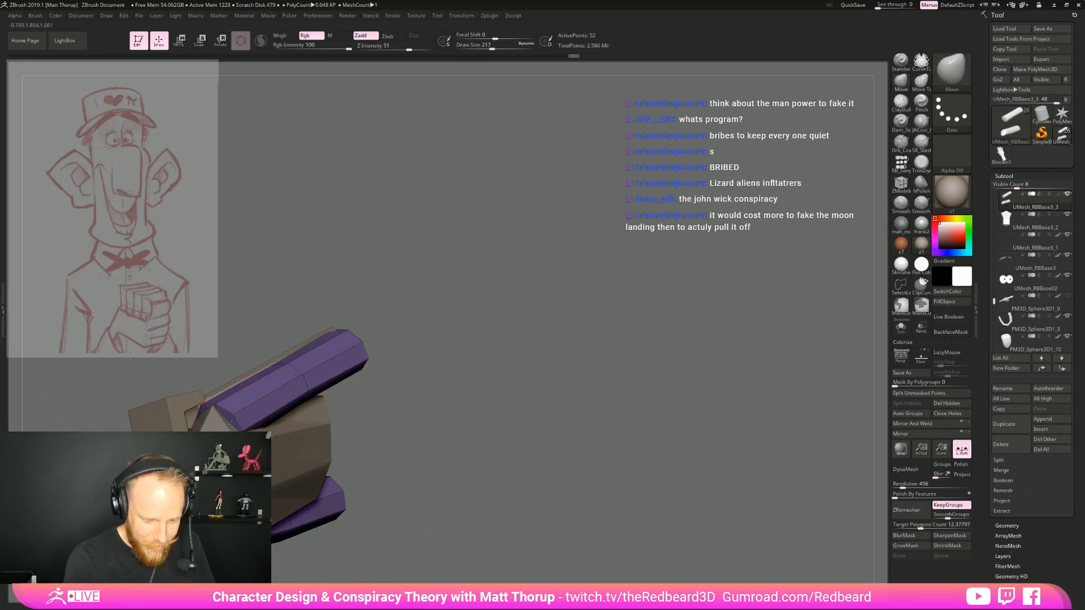
{"action": "mouse_move", "coordinate": [390, 390]}
{"action": "left_mouse_down"}
{"action": "mouse_move", "coordinate": [350, 483]}
{"action": "mouse_move", "coordinate": [223, 387]}
{"action": "left_mouse_up"}
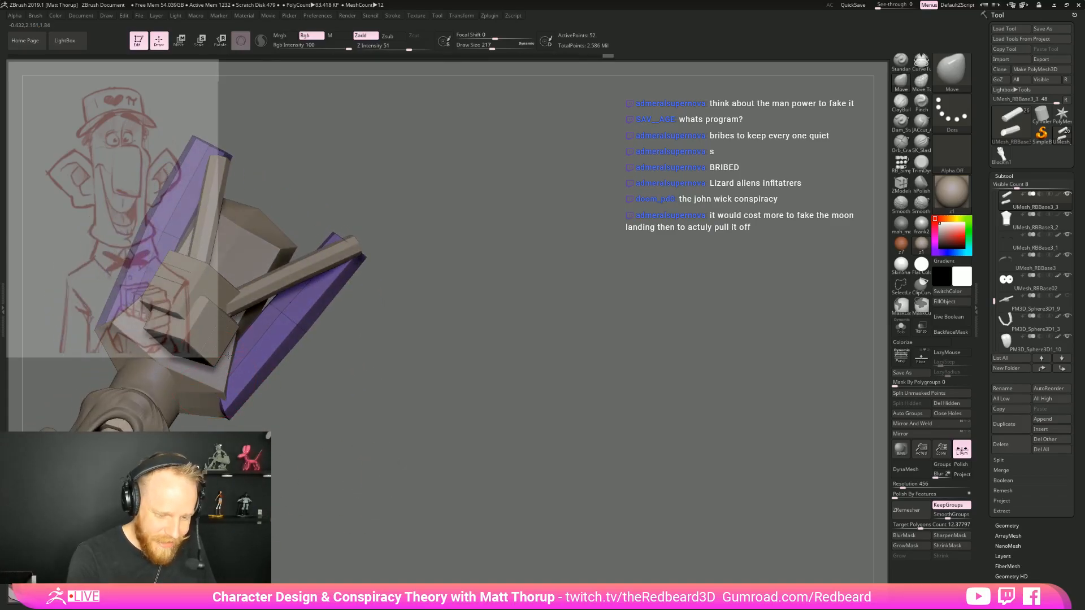
{"action": "left_click_drag", "start_coordinate": [280, 468], "coordinate": [316, 418]}
Push out the back of the right upper arm and shape its lower end into a pointed elbow
{"action": "left_click_drag", "start_coordinate": [513, 333], "coordinate": [297, 423]}
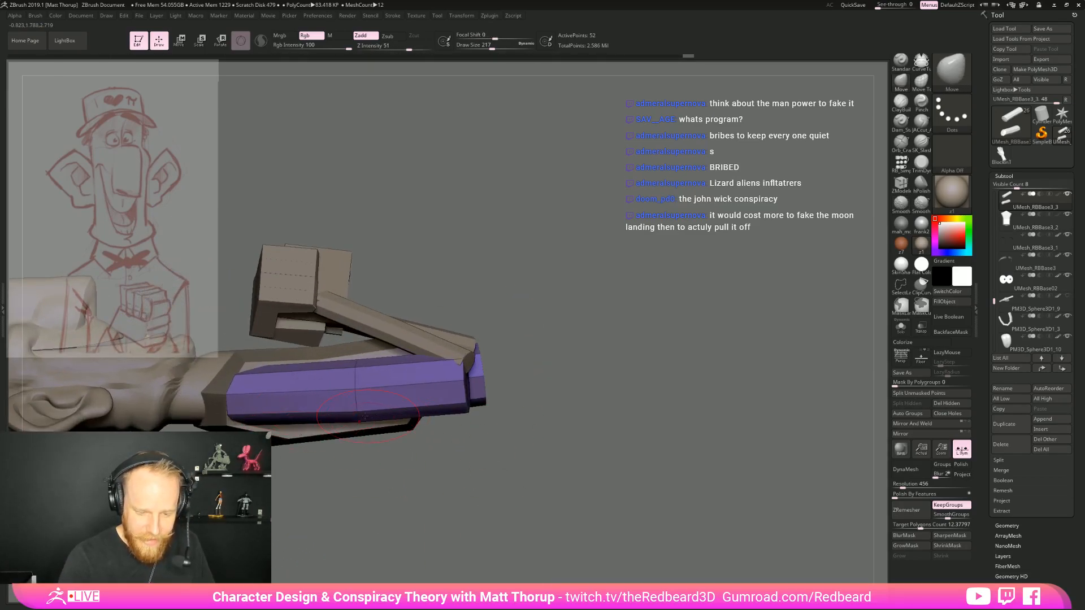
{"action": "left_click_drag", "start_coordinate": [368, 417], "coordinate": [366, 422]}
{"action": "left_click_drag", "start_coordinate": [463, 410], "coordinate": [466, 399]}
{"action": "mouse_move", "coordinate": [546, 415]}
{"action": "left_mouse_down"}
{"action": "mouse_move", "coordinate": [476, 396]}
{"action": "mouse_move", "coordinate": [484, 411]}
{"action": "mouse_move", "coordinate": [469, 378]}
{"action": "mouse_move", "coordinate": [478, 407]}
{"action": "mouse_move", "coordinate": [470, 367]}
{"action": "left_mouse_up"}
{"action": "key", "text": "s"}
{"action": "left_click_drag", "start_coordinate": [541, 429], "coordinate": [481, 366]}
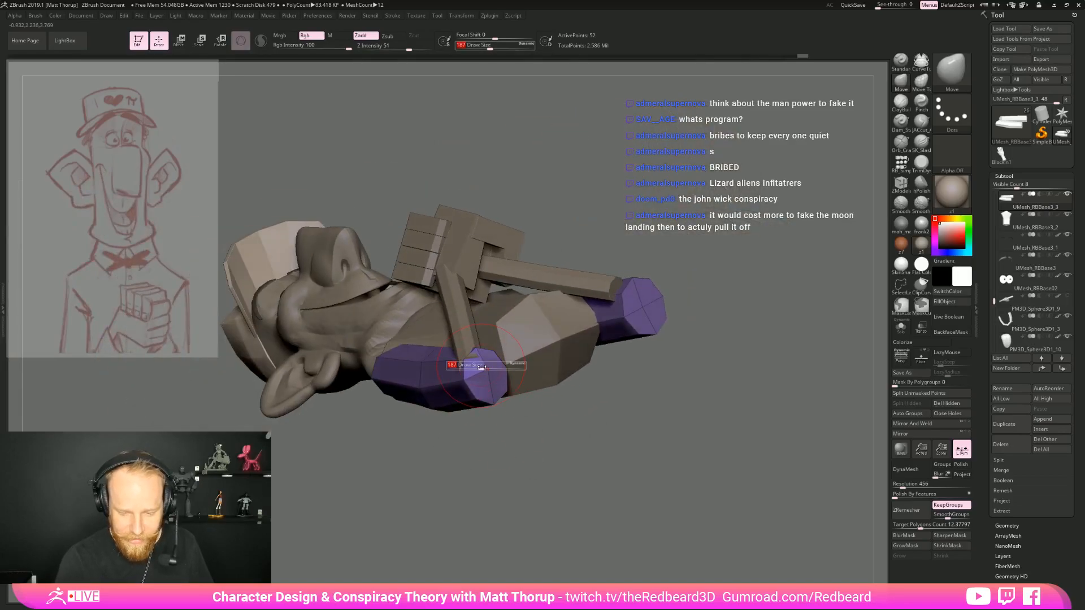
{"action": "left_click_drag", "start_coordinate": [506, 434], "coordinate": [509, 399]}
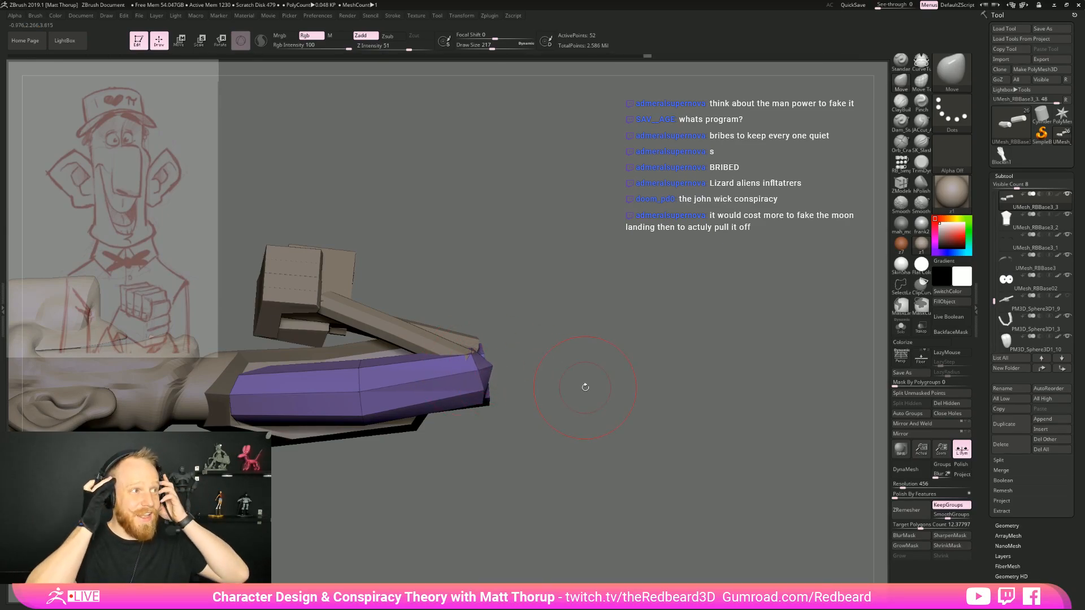
Refine the right elbow's outer edge in front view so it surrounds the end of the forearm
{"action": "left_click_drag", "start_coordinate": [563, 297], "coordinate": [566, 356]}
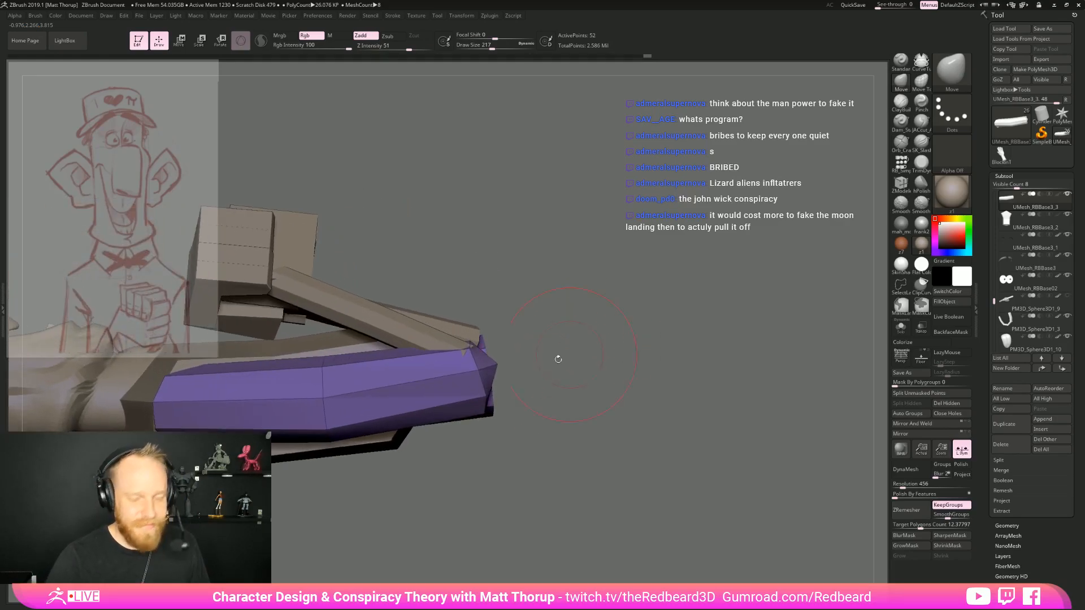
{"action": "mouse_move", "coordinate": [481, 406]}
{"action": "left_mouse_down"}
{"action": "mouse_move", "coordinate": [525, 460]}
{"action": "mouse_move", "coordinate": [519, 480]}
{"action": "mouse_move", "coordinate": [501, 414]}
{"action": "mouse_move", "coordinate": [565, 441]}
{"action": "left_mouse_up"}
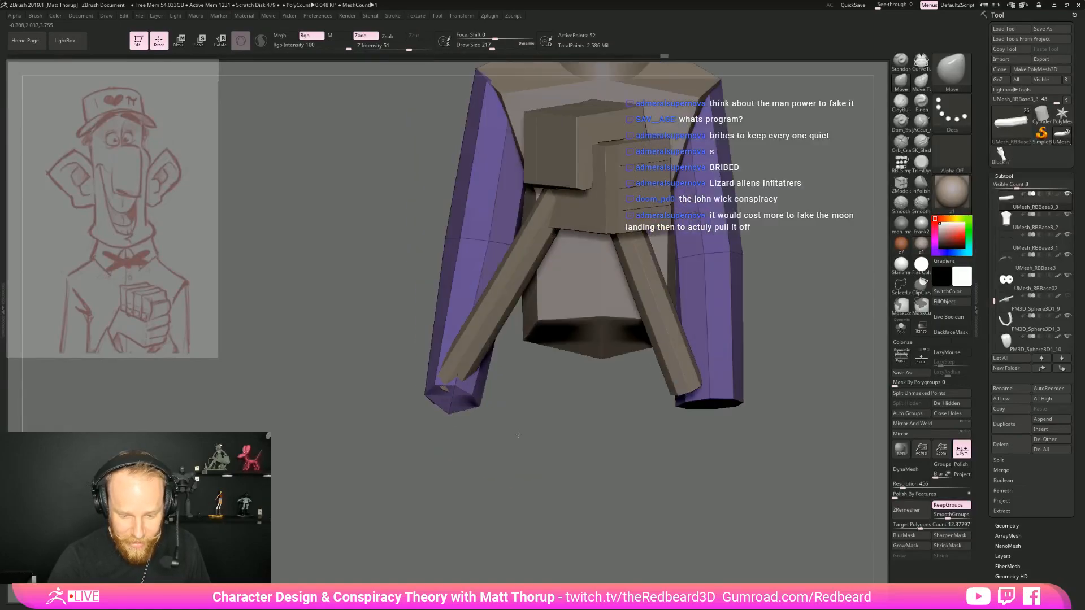
{"action": "key", "text": "s"}
{"action": "left_click", "coordinate": [440, 386]}
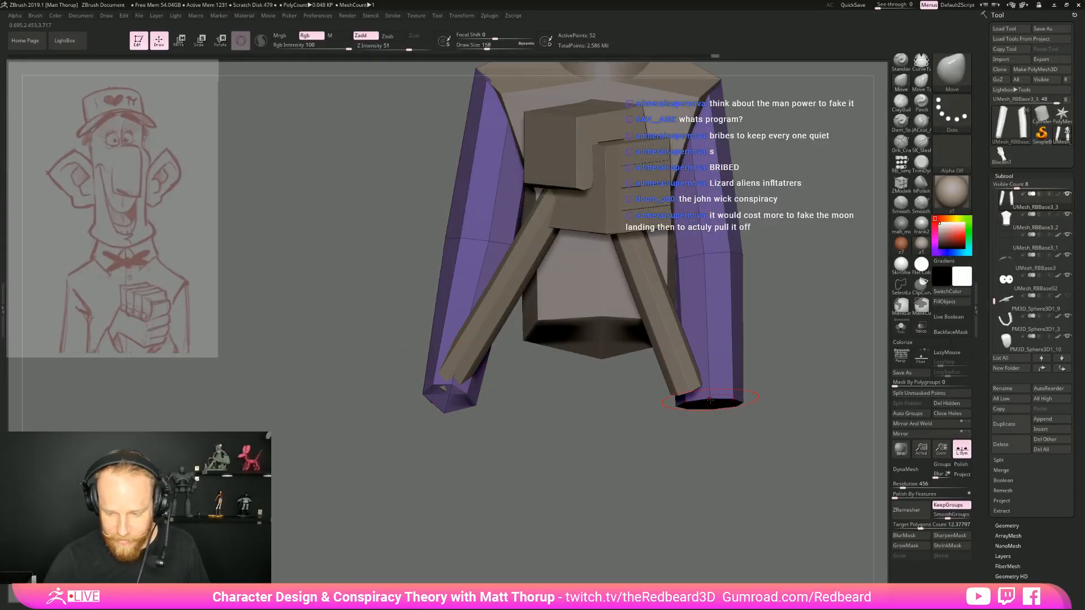
Reshape the middle and back of the left upper arm with the Move brush
{"action": "left_click_drag", "start_coordinate": [717, 441], "coordinate": [571, 435]}
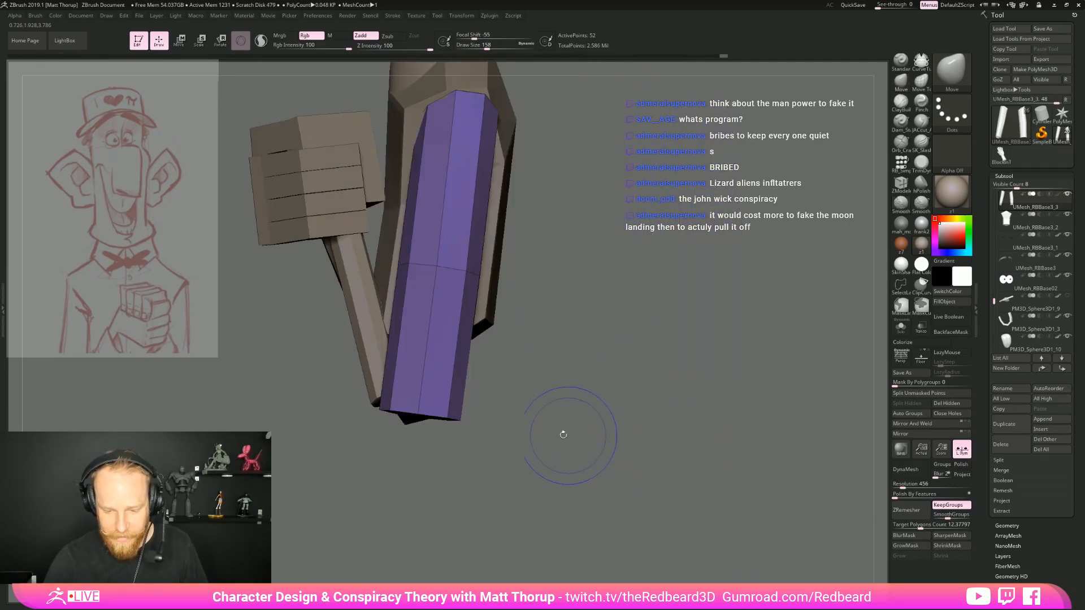
{"action": "left_click_drag", "start_coordinate": [399, 472], "coordinate": [421, 390]}
{"action": "left_click_drag", "start_coordinate": [449, 308], "coordinate": [433, 304]}
{"action": "mouse_move", "coordinate": [520, 361]}
{"action": "left_mouse_down"}
{"action": "mouse_move", "coordinate": [610, 404]}
{"action": "mouse_move", "coordinate": [673, 413]}
{"action": "left_mouse_up"}
{"action": "key", "text": "s"}
{"action": "left_click", "coordinate": [460, 285]}
{"action": "key", "text": "s"}
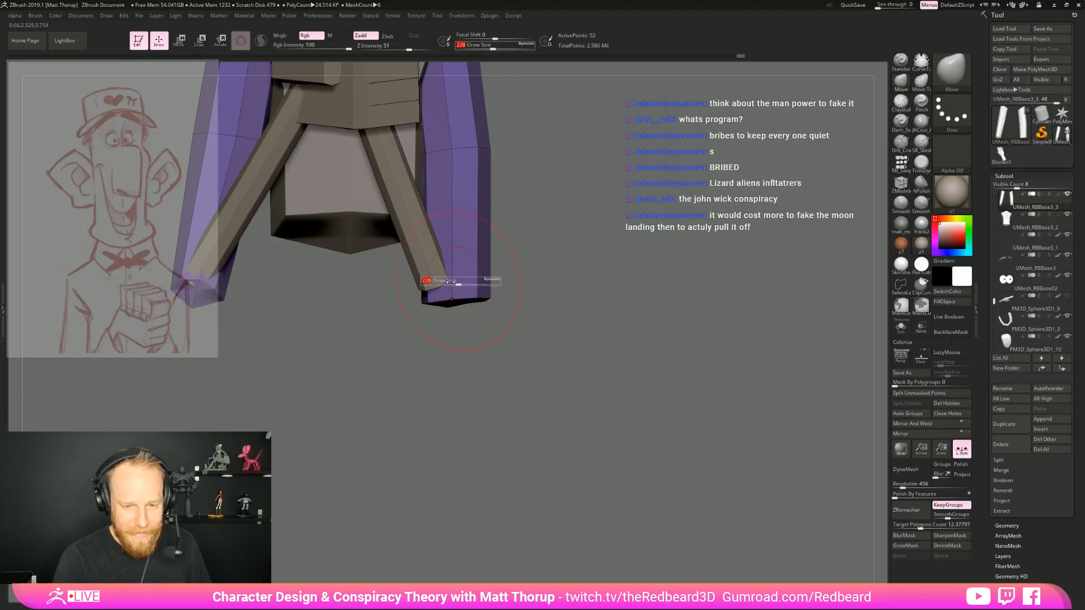
Pull the lower outer edge of the left upper arm inward so it tapers toward the elbow
{"action": "mouse_move", "coordinate": [511, 316]}
{"action": "left_mouse_down", "text": "alt"}
{"action": "mouse_move", "coordinate": [543, 371]}
{"action": "mouse_move", "coordinate": [528, 357]}
{"action": "mouse_move", "coordinate": [551, 357]}
{"action": "mouse_move", "coordinate": [499, 316]}
{"action": "left_mouse_up", "text": "alt"}
{"action": "key", "text": "s"}
{"action": "left_click", "coordinate": [509, 358]}
{"action": "key", "text": "s"}
{"action": "left_click", "coordinate": [502, 350]}
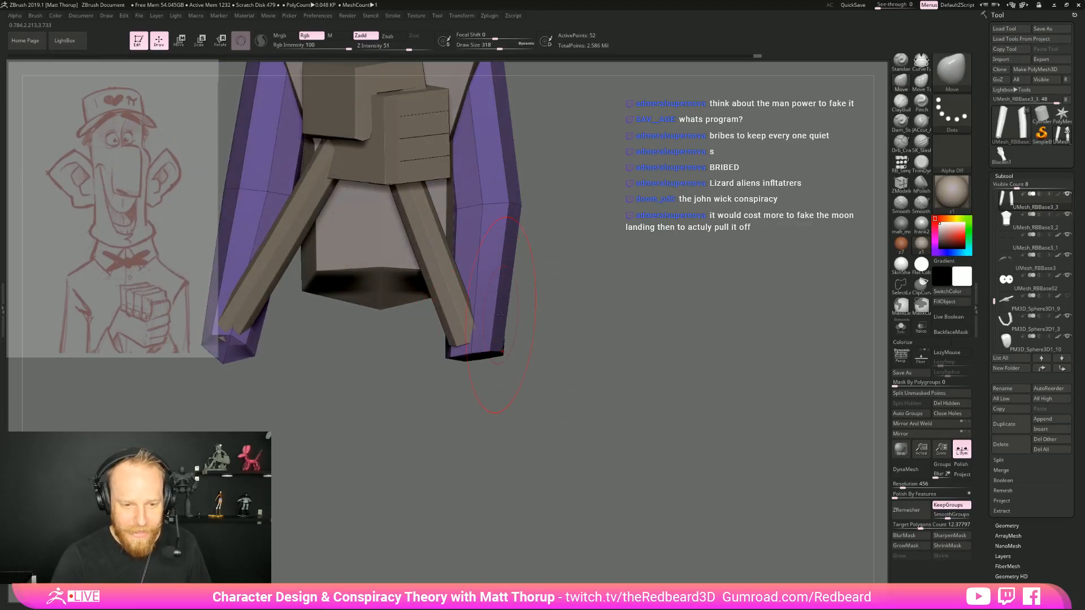
Refine the left upper arm's outer silhouette and lower end with a larger Move brush, matching the other arm
{"action": "left_click_drag", "start_coordinate": [564, 326], "coordinate": [558, 445], "text": "alt"}
{"action": "left_click_drag", "start_coordinate": [542, 351], "coordinate": [545, 351]}
{"action": "left_click_drag", "start_coordinate": [528, 451], "coordinate": [537, 447]}
{"action": "left_click_drag", "start_coordinate": [546, 326], "coordinate": [539, 326]}
{"action": "key", "text": "s"}
{"action": "left_click_drag", "start_coordinate": [509, 402], "coordinate": [514, 403]}
{"action": "mouse_move", "coordinate": [524, 442]}
{"action": "left_mouse_down"}
{"action": "mouse_move", "coordinate": [531, 436]}
{"action": "mouse_move", "coordinate": [515, 448]}
{"action": "left_mouse_up"}
{"action": "key", "text": "s"}
{"action": "left_click", "coordinate": [521, 443]}
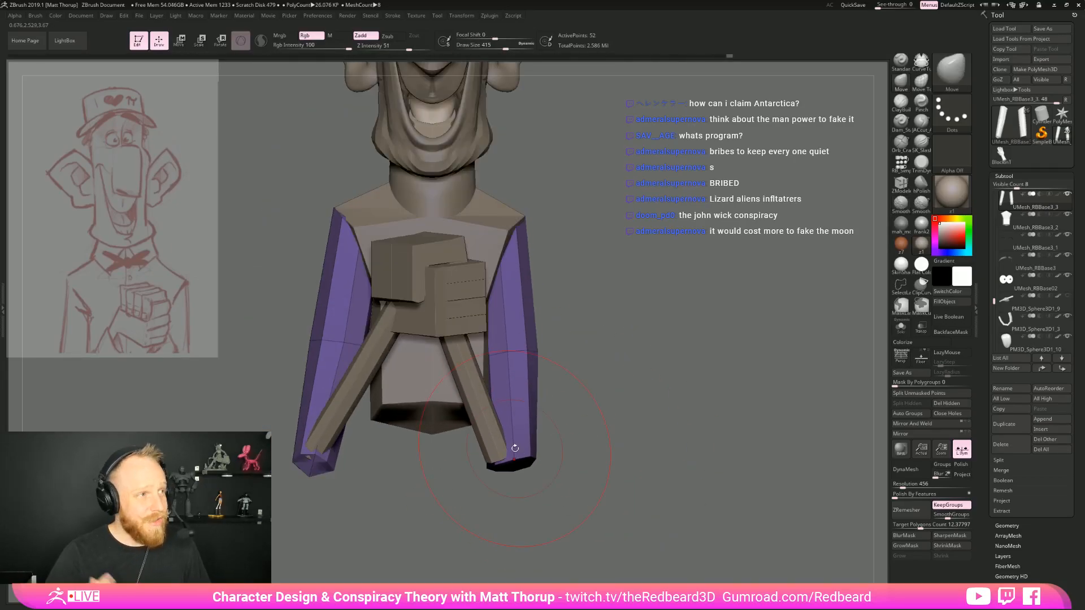
Shape the lower end of the left upper arm into a pointed elbow around the forearm's end
{"action": "left_click_drag", "start_coordinate": [582, 455], "coordinate": [498, 468]}
{"action": "key", "text": "s"}
{"action": "left_click", "coordinate": [517, 468]}
{"action": "mouse_move", "coordinate": [452, 496]}
{"action": "left_mouse_down"}
{"action": "mouse_move", "coordinate": [551, 466]}
{"action": "mouse_move", "coordinate": [522, 479]}
{"action": "mouse_move", "coordinate": [588, 478]}
{"action": "left_mouse_up"}
{"action": "left_click_drag", "start_coordinate": [516, 452], "coordinate": [518, 439]}
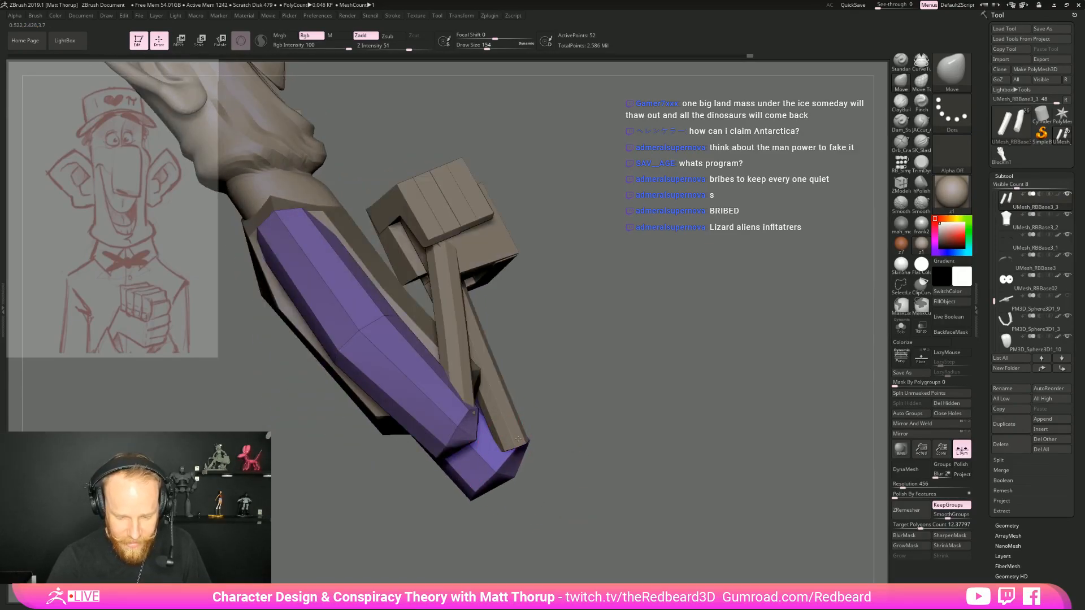
{"action": "left_click_drag", "start_coordinate": [479, 493], "coordinate": [486, 466]}
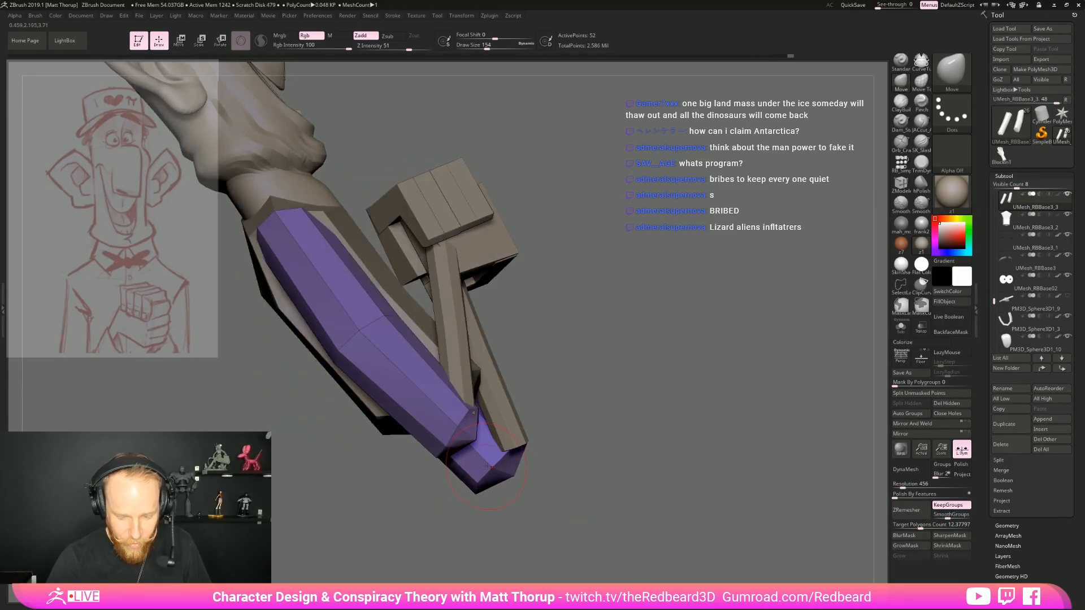
Even out both elbows and the upper arms' outer contours in front view
{"action": "mouse_move", "coordinate": [575, 467]}
{"action": "left_mouse_down"}
{"action": "mouse_move", "coordinate": [497, 470]}
{"action": "mouse_move", "coordinate": [546, 466]}
{"action": "mouse_move", "coordinate": [521, 478]}
{"action": "left_mouse_up"}
{"action": "key", "text": "s"}
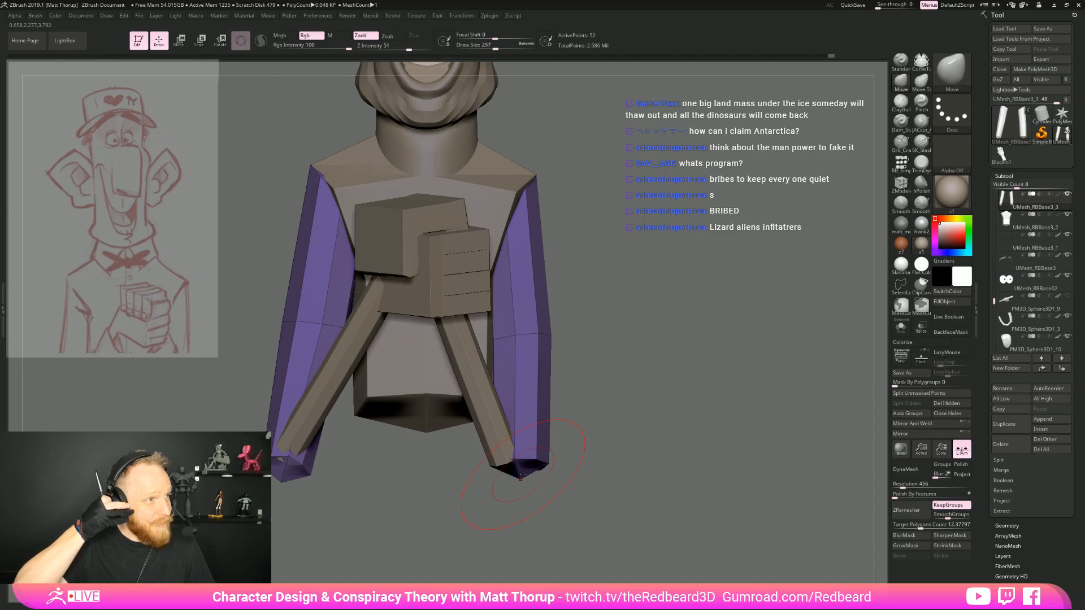
{"action": "mouse_move", "coordinate": [588, 381]}
{"action": "left_mouse_down"}
{"action": "mouse_move", "coordinate": [613, 384]}
{"action": "mouse_move", "coordinate": [574, 383]}
{"action": "left_mouse_up"}
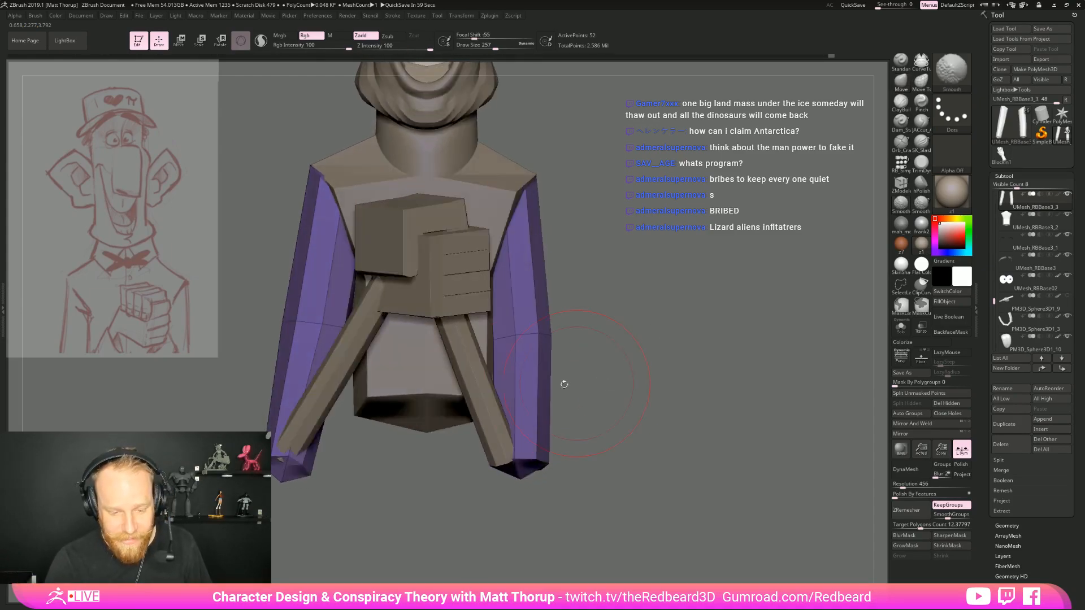
{"action": "key", "text": "s"}
{"action": "mouse_move", "coordinate": [292, 455]}
{"action": "left_mouse_down"}
{"action": "mouse_move", "coordinate": [289, 474]}
{"action": "mouse_move", "coordinate": [301, 463]}
{"action": "mouse_move", "coordinate": [287, 472]}
{"action": "mouse_move", "coordinate": [406, 497]}
{"action": "mouse_move", "coordinate": [656, 463]}
{"action": "mouse_move", "coordinate": [650, 532]}
{"action": "left_mouse_up"}
{"action": "mouse_move", "coordinate": [645, 460]}
{"action": "left_mouse_down"}
{"action": "mouse_move", "coordinate": [699, 455]}
{"action": "mouse_move", "coordinate": [617, 493]}
{"action": "mouse_move", "coordinate": [581, 400]}
{"action": "mouse_move", "coordinate": [664, 403]}
{"action": "mouse_move", "coordinate": [599, 425]}
{"action": "left_mouse_up"}
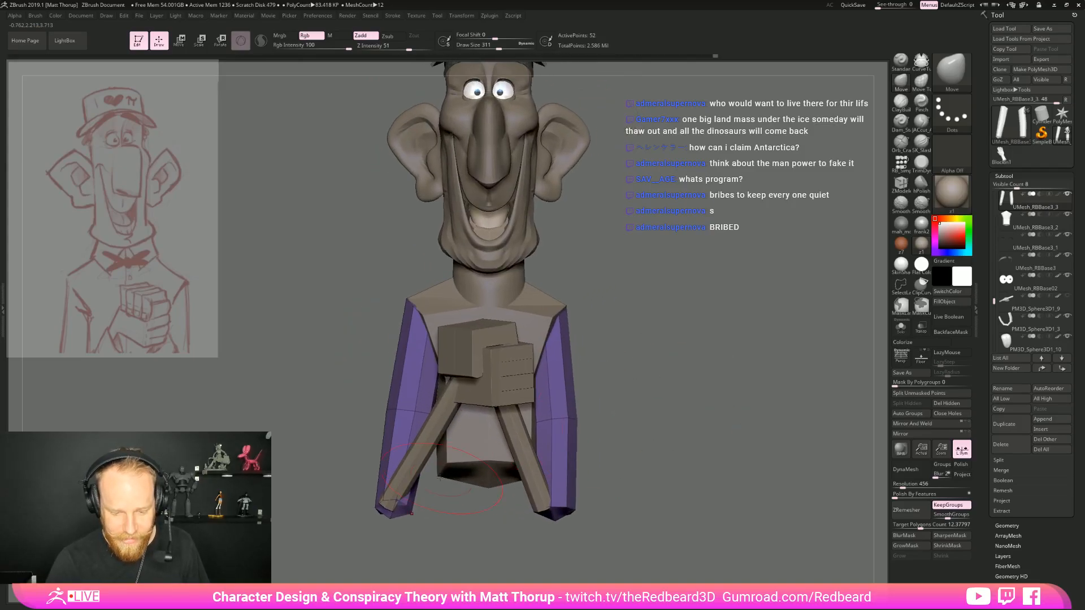
Select the forearms and bulge the right one outward along its middle with the Move brush
{"action": "left_click", "coordinate": [422, 452], "text": "alt"}
{"action": "left_click_drag", "start_coordinate": [414, 509], "coordinate": [452, 514]}
{"action": "left_click_drag", "start_coordinate": [438, 500], "coordinate": [423, 495]}
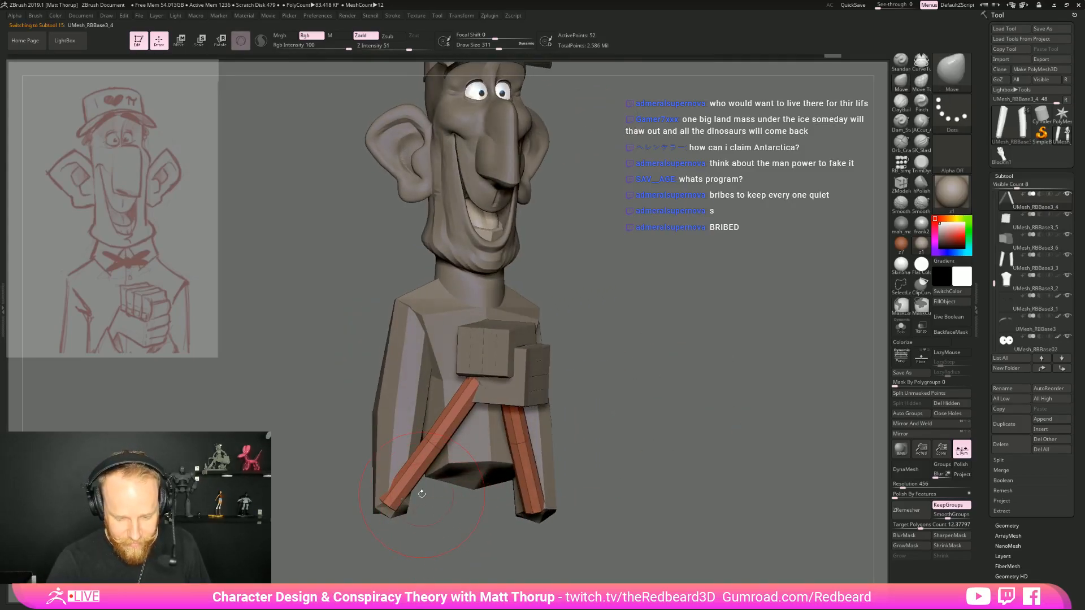
{"action": "mouse_move", "coordinate": [426, 454]}
{"action": "left_mouse_down"}
{"action": "mouse_move", "coordinate": [405, 491]}
{"action": "mouse_move", "coordinate": [420, 468]}
{"action": "mouse_move", "coordinate": [429, 481]}
{"action": "mouse_move", "coordinate": [399, 462]}
{"action": "left_mouse_up"}
{"action": "key", "text": "s"}
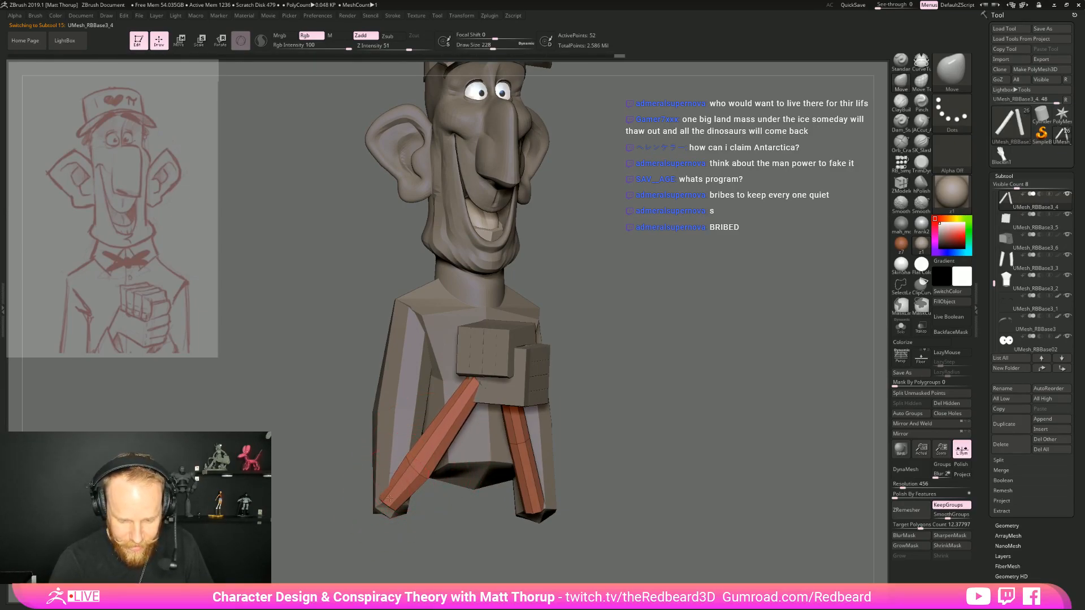
{"action": "left_click_drag", "start_coordinate": [413, 537], "coordinate": [398, 513]}
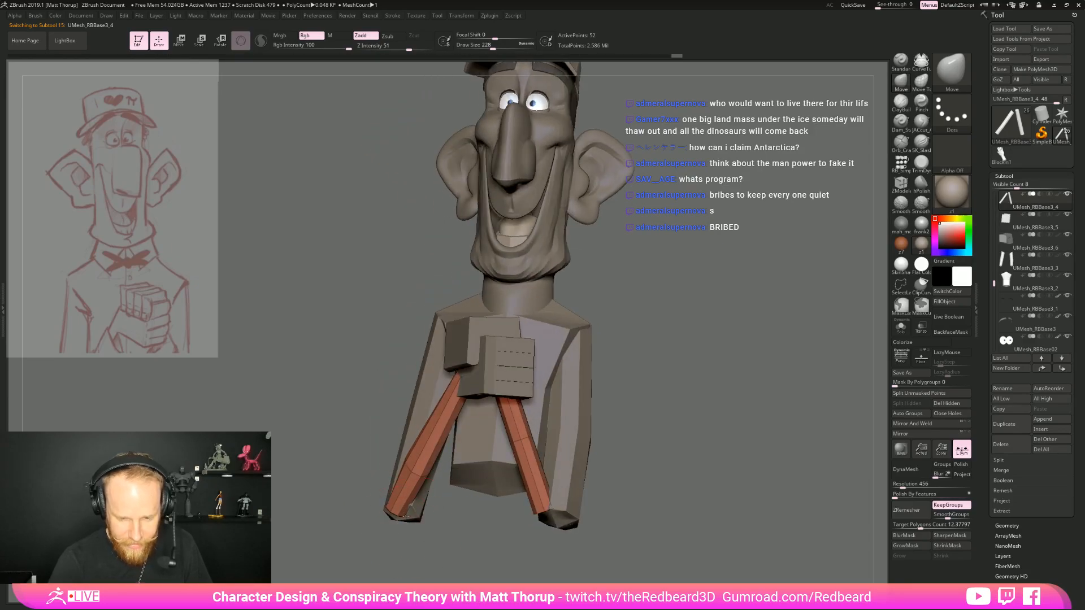
Bulge the left forearm outward near its middle and toward the elbow
{"action": "left_click_drag", "start_coordinate": [611, 499], "coordinate": [600, 426]}
{"action": "left_click_drag", "start_coordinate": [478, 429], "coordinate": [517, 431]}
{"action": "left_click_drag", "start_coordinate": [501, 372], "coordinate": [496, 358]}
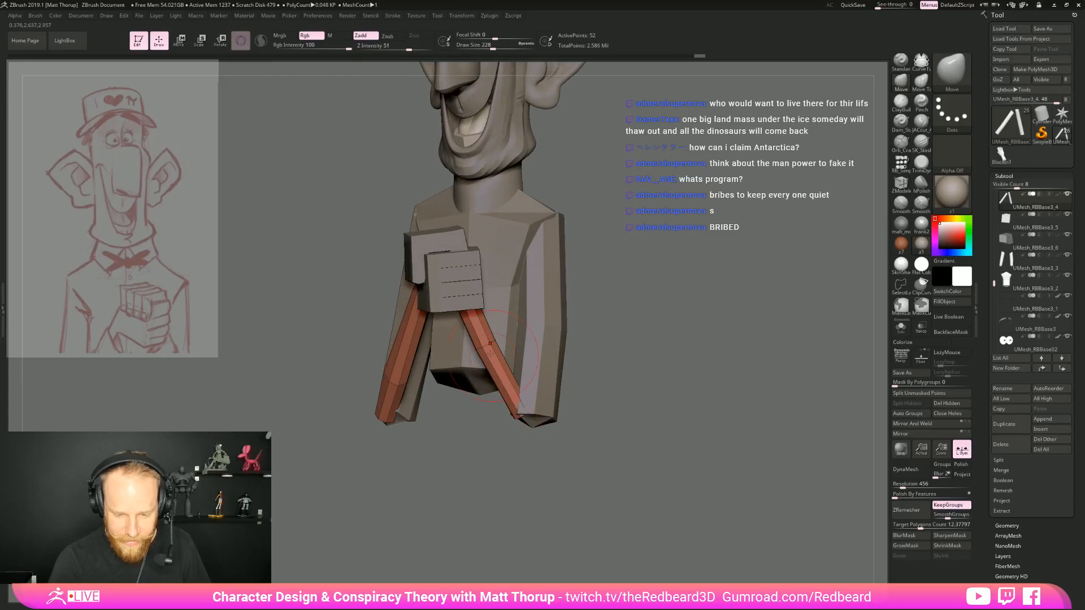
{"action": "left_click_drag", "start_coordinate": [565, 347], "coordinate": [597, 344]}
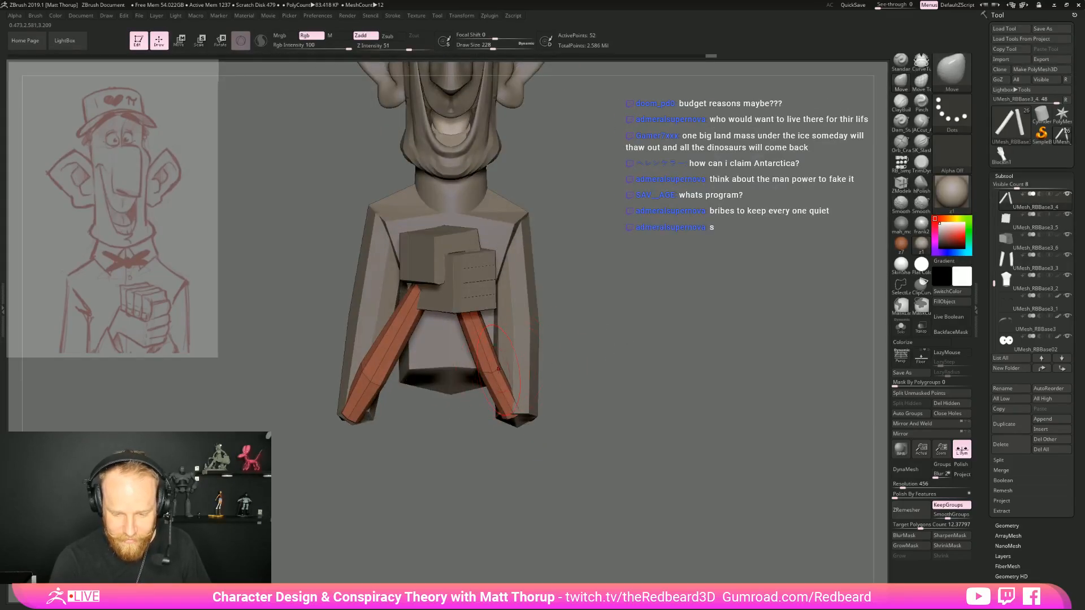
{"action": "left_click_drag", "start_coordinate": [502, 370], "coordinate": [508, 369]}
{"action": "left_click_drag", "start_coordinate": [587, 370], "coordinate": [544, 372]}
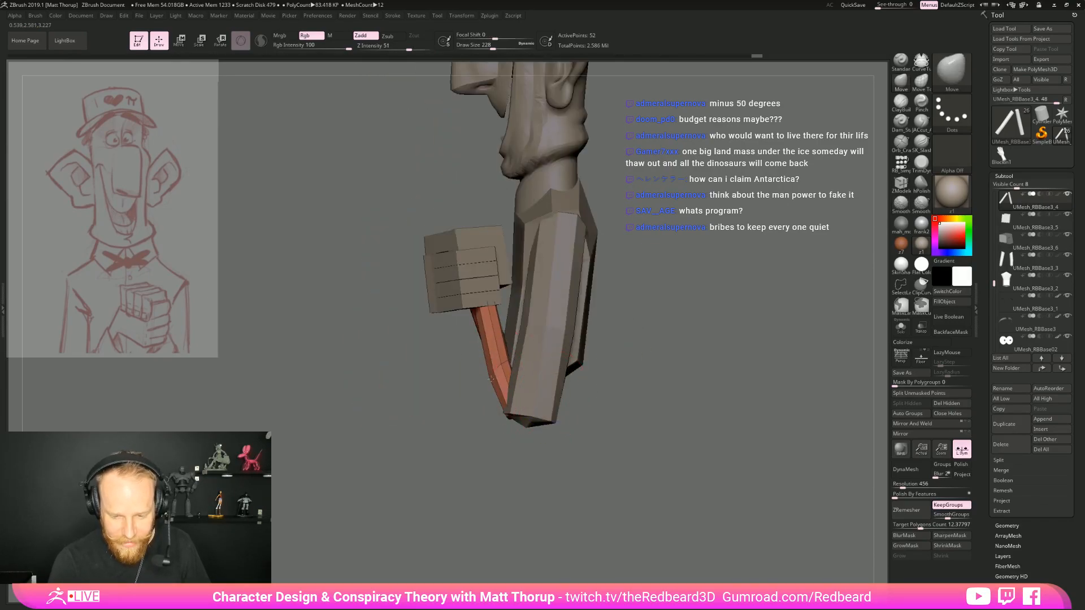
Adjust the right forearm's thickness and its wrist end under the hand from the side and back
{"action": "mouse_move", "coordinate": [448, 409]}
{"action": "left_mouse_down"}
{"action": "mouse_move", "coordinate": [407, 414]}
{"action": "mouse_move", "coordinate": [459, 403]}
{"action": "left_mouse_up"}
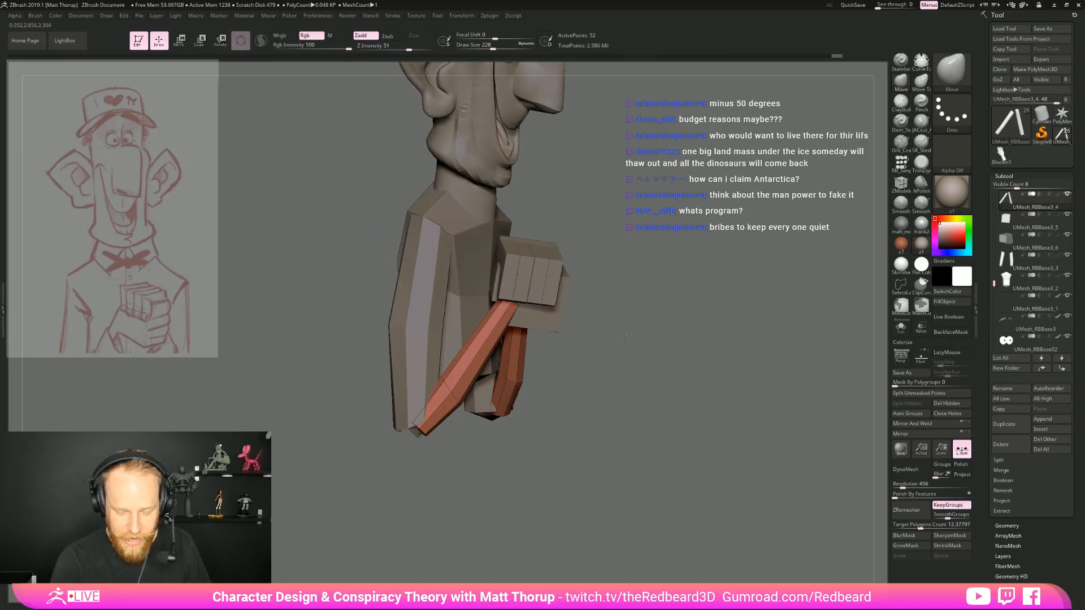
{"action": "left_click_drag", "start_coordinate": [626, 338], "coordinate": [570, 345]}
{"action": "left_click_drag", "start_coordinate": [521, 464], "coordinate": [503, 398]}
{"action": "left_click_drag", "start_coordinate": [499, 356], "coordinate": [499, 340]}
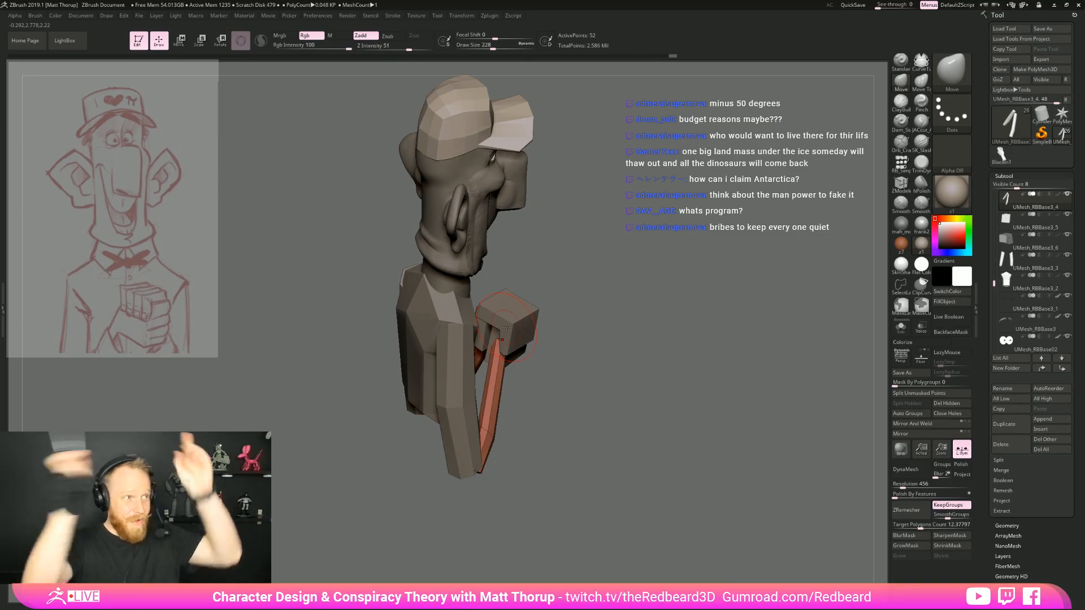
Refine the left forearm's curve and tuck its lower end into the elbow using a smaller Move brush
{"action": "left_click_drag", "start_coordinate": [545, 308], "coordinate": [610, 409]}
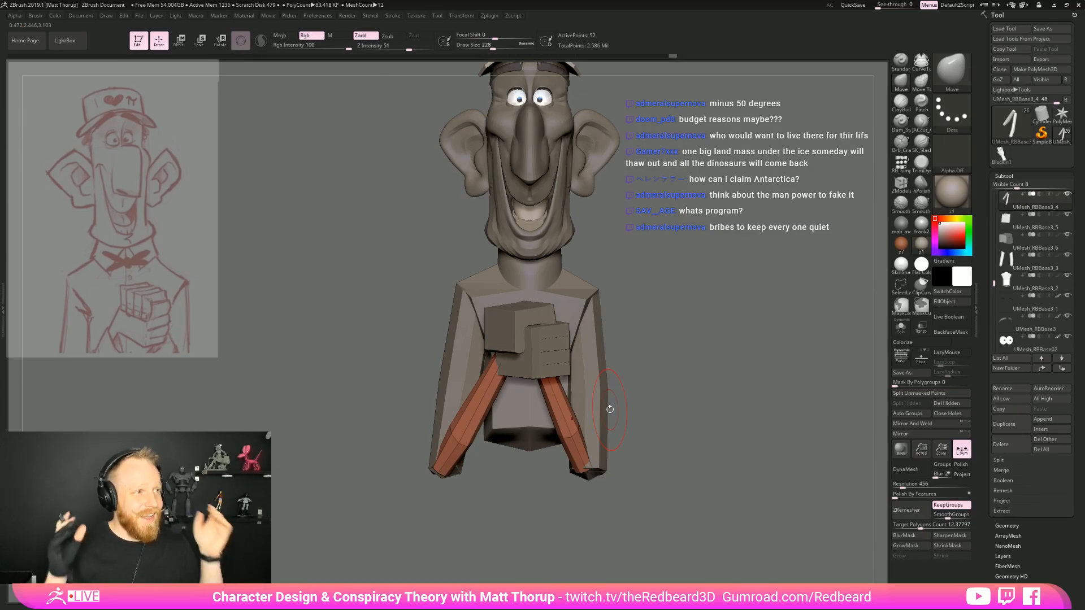
{"action": "left_click_drag", "start_coordinate": [610, 409], "coordinate": [616, 408]}
{"action": "left_click_drag", "start_coordinate": [567, 434], "coordinate": [575, 421]}
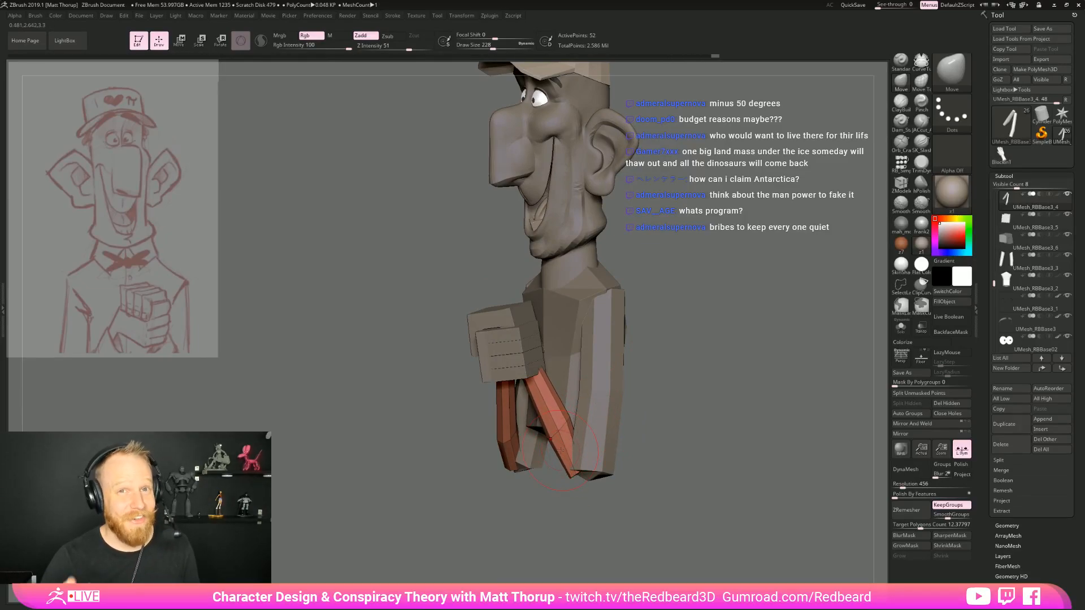
{"action": "mouse_move", "coordinate": [560, 450]}
{"action": "right_mouse_down"}
{"action": "mouse_move", "coordinate": [569, 435]}
{"action": "mouse_move", "coordinate": [577, 481]}
{"action": "right_mouse_up"}
{"action": "key", "text": "s"}
{"action": "left_click_drag", "start_coordinate": [579, 480], "coordinate": [569, 480]}
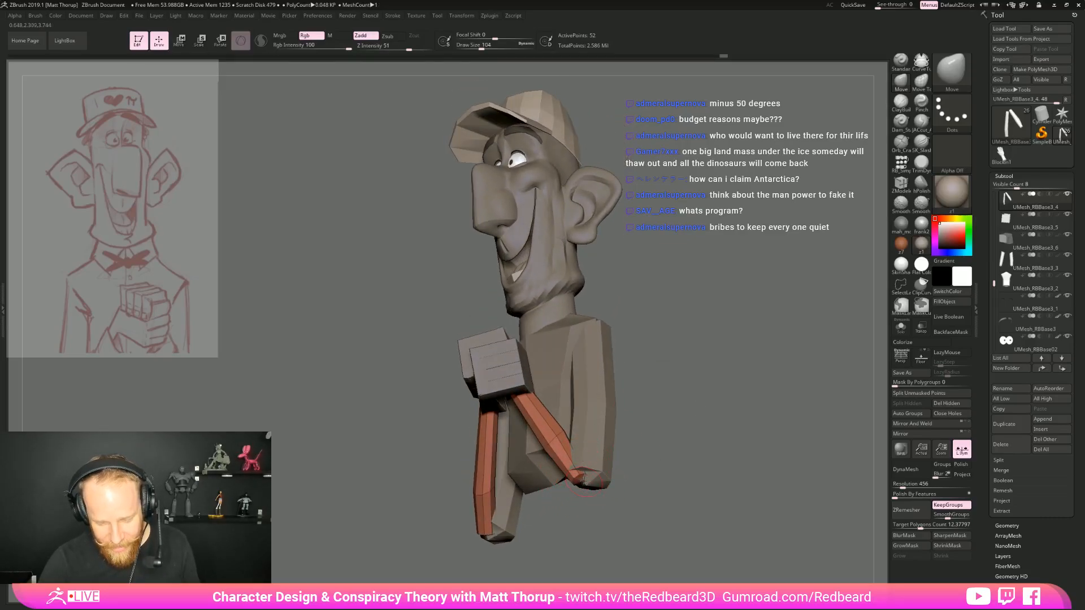
Fit the right forearm's lower end to the tip of the elbow, working from the side with a smaller Move brush
{"action": "mouse_move", "coordinate": [578, 480]}
{"action": "right_mouse_down"}
{"action": "mouse_move", "coordinate": [585, 501]}
{"action": "mouse_move", "coordinate": [576, 474]}
{"action": "right_mouse_up"}
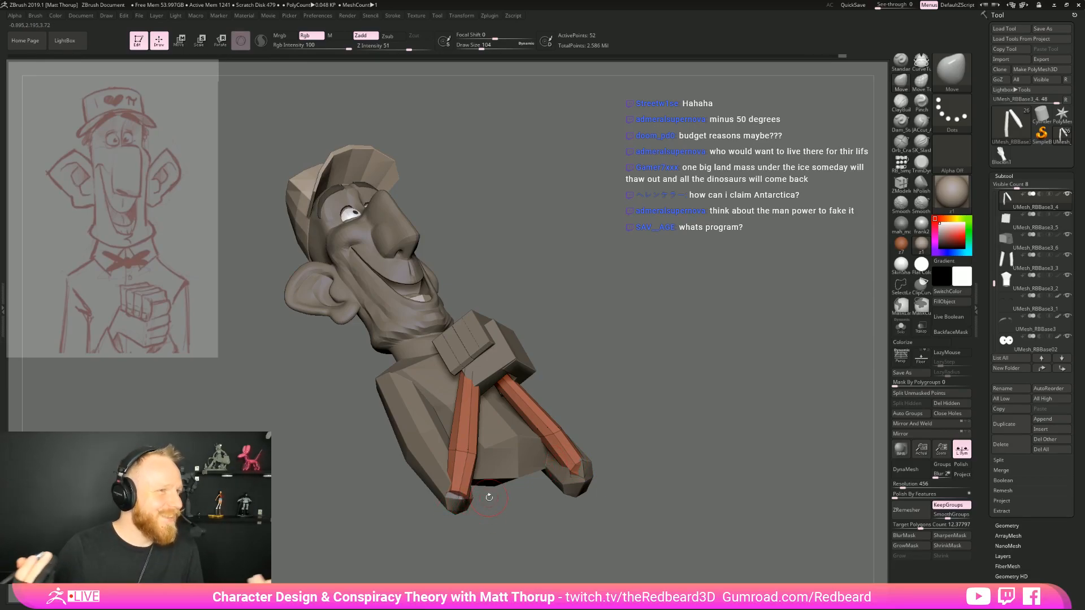
{"action": "right_click_drag", "start_coordinate": [626, 346], "coordinate": [453, 501]}
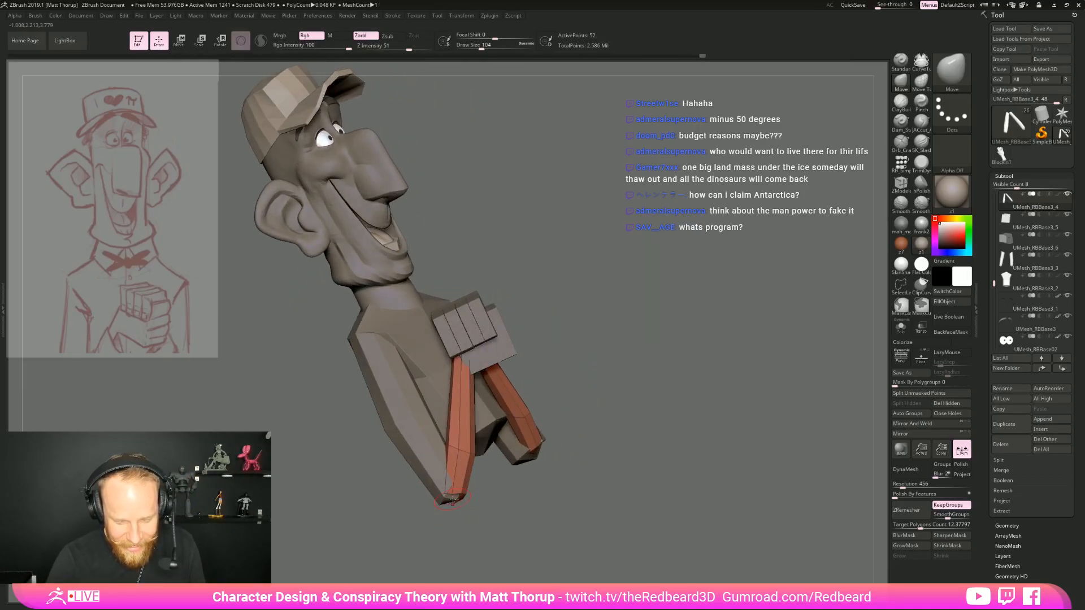
{"action": "key", "text": "s"}
{"action": "left_click_drag", "start_coordinate": [452, 491], "coordinate": [448, 490]}
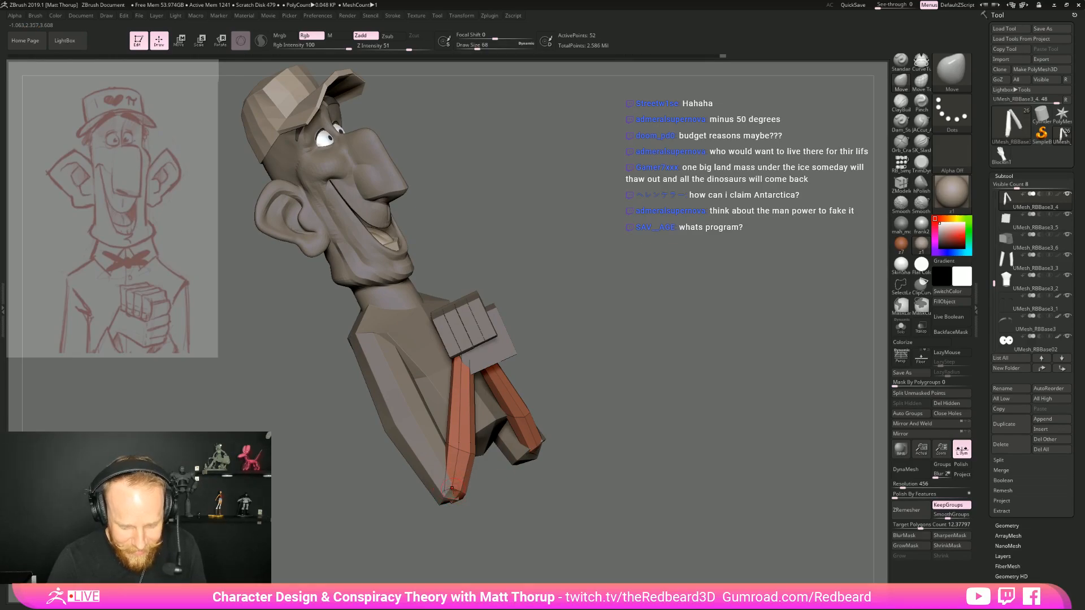
{"action": "right_click_drag", "start_coordinate": [492, 502], "coordinate": [446, 498], "text": "shift"}
{"action": "key", "text": "s"}
{"action": "left_click_drag", "start_coordinate": [445, 498], "coordinate": [449, 497]}
{"action": "right_click_drag", "start_coordinate": [565, 389], "coordinate": [509, 418]}
{"action": "key", "text": "s"}
{"action": "left_click_drag", "start_coordinate": [440, 497], "coordinate": [450, 497]}
{"action": "left_click_drag", "start_coordinate": [456, 488], "coordinate": [457, 495]}
Adjust the left forearm's lower end where it meets the elbow, then balance it against the right one from the front
{"action": "right_click_drag", "start_coordinate": [593, 452], "coordinate": [526, 460]}
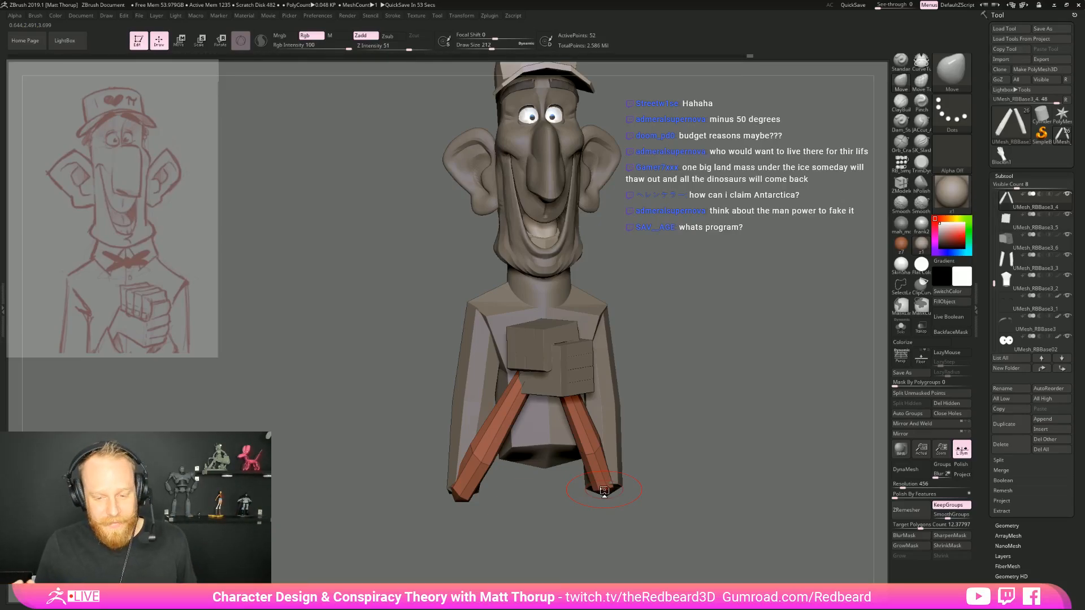
{"action": "left_click_drag", "start_coordinate": [604, 491], "coordinate": [644, 440]}
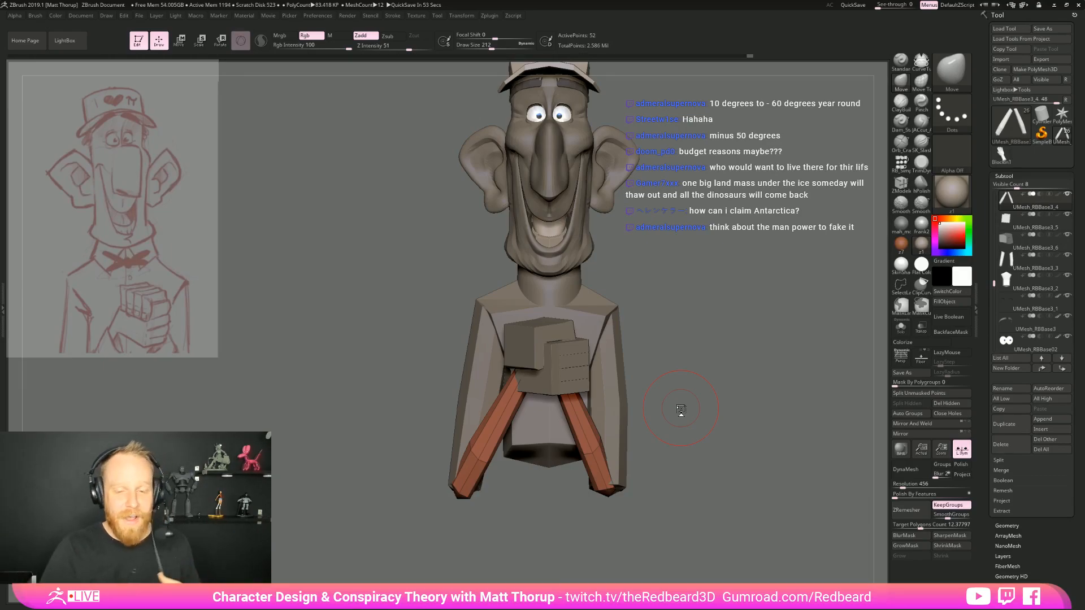
{"action": "left_click_drag", "start_coordinate": [681, 410], "coordinate": [637, 442]}
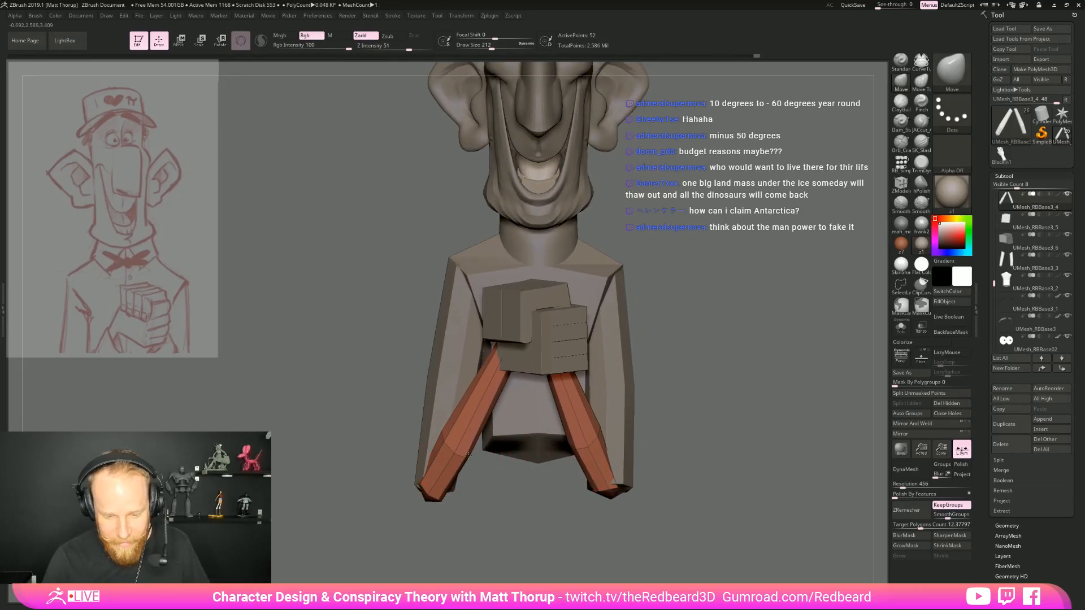
{"action": "left_click_drag", "start_coordinate": [507, 498], "coordinate": [588, 471]}
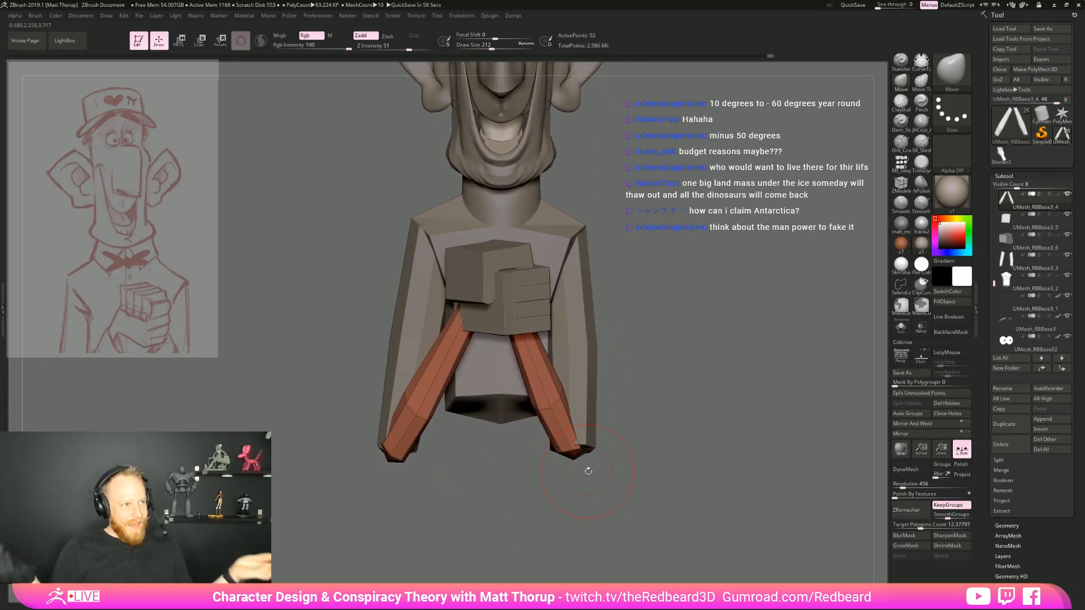
{"action": "left_click_drag", "start_coordinate": [588, 471], "coordinate": [534, 422]}
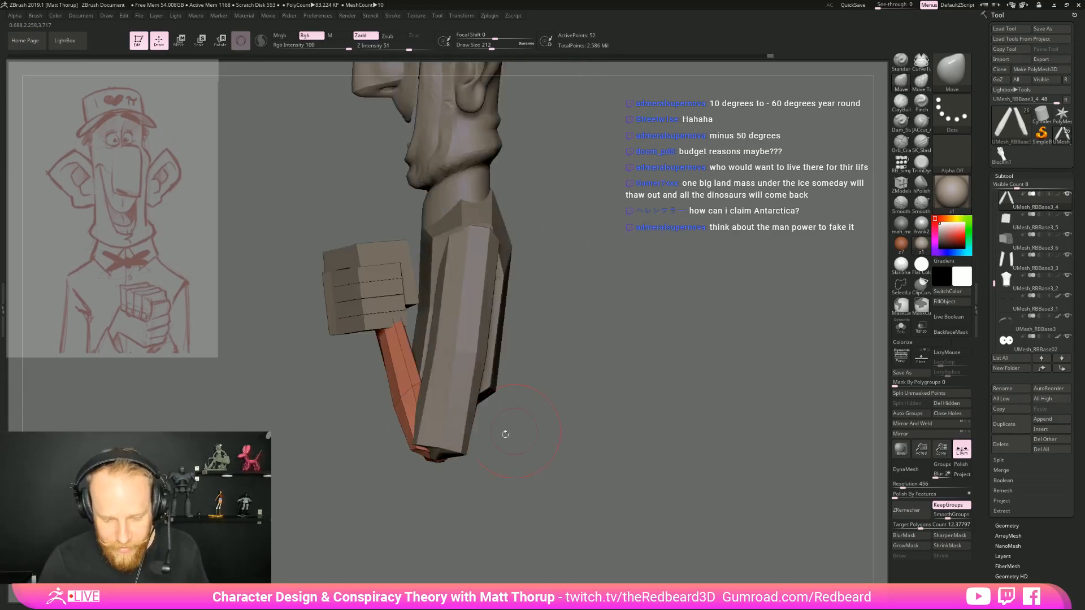
{"action": "left_click_drag", "start_coordinate": [434, 489], "coordinate": [480, 460]}
{"action": "key", "text": "s"}
{"action": "left_click_drag", "start_coordinate": [404, 493], "coordinate": [470, 481]}
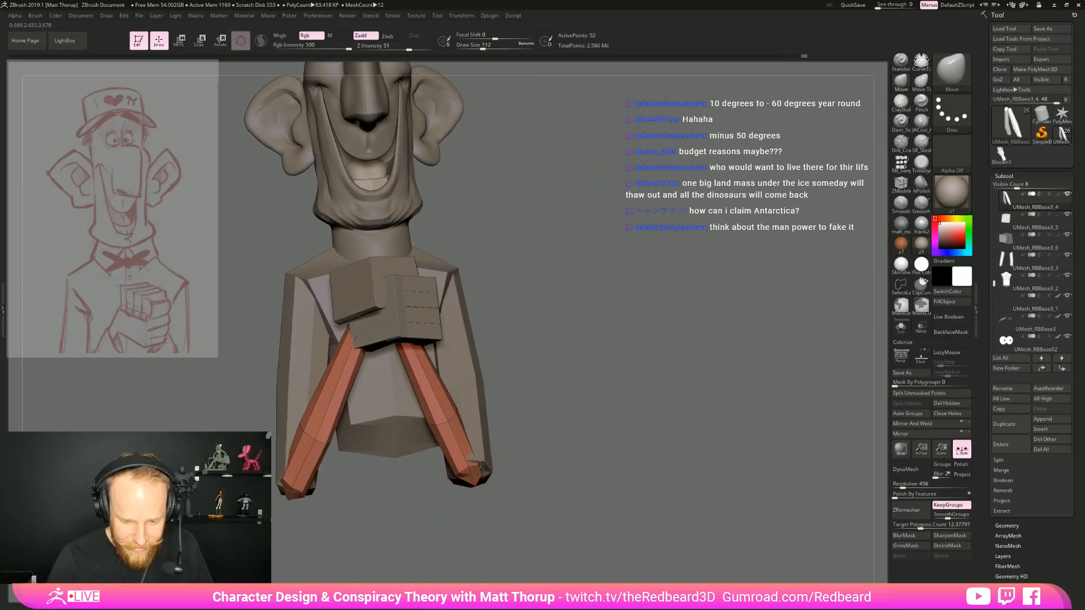
{"action": "left_click_drag", "start_coordinate": [434, 472], "coordinate": [397, 478]}
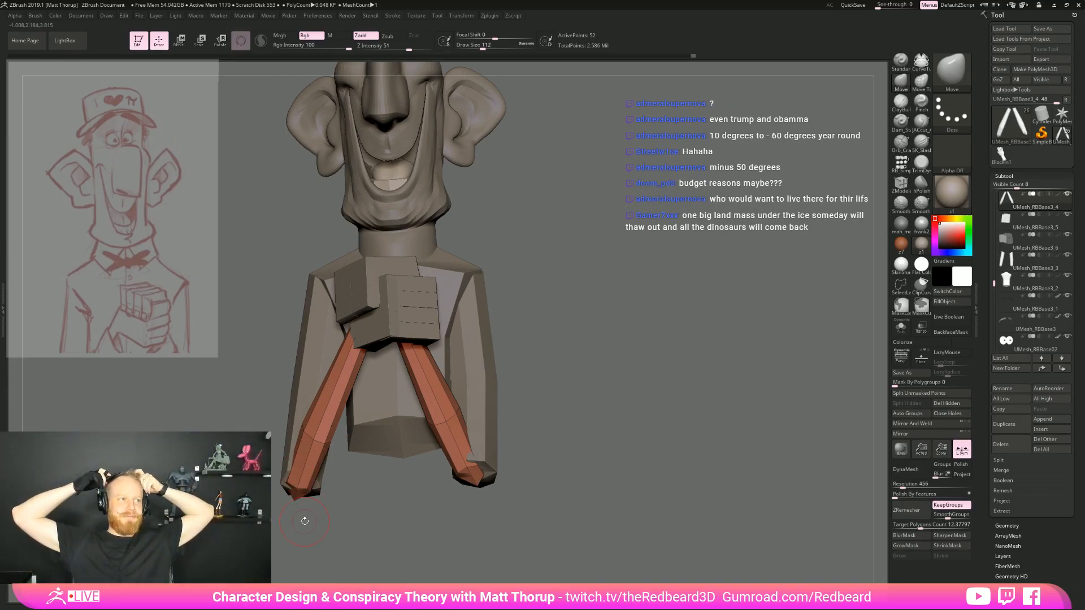
{"action": "left_click_drag", "start_coordinate": [304, 520], "coordinate": [396, 492]}
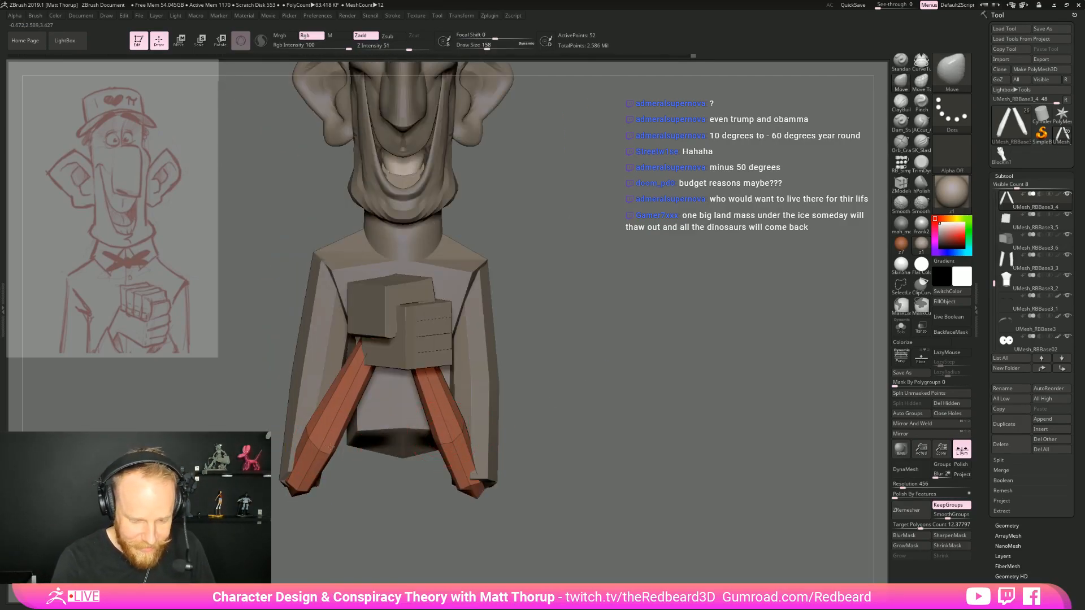
{"action": "left_click_drag", "start_coordinate": [358, 452], "coordinate": [618, 414]}
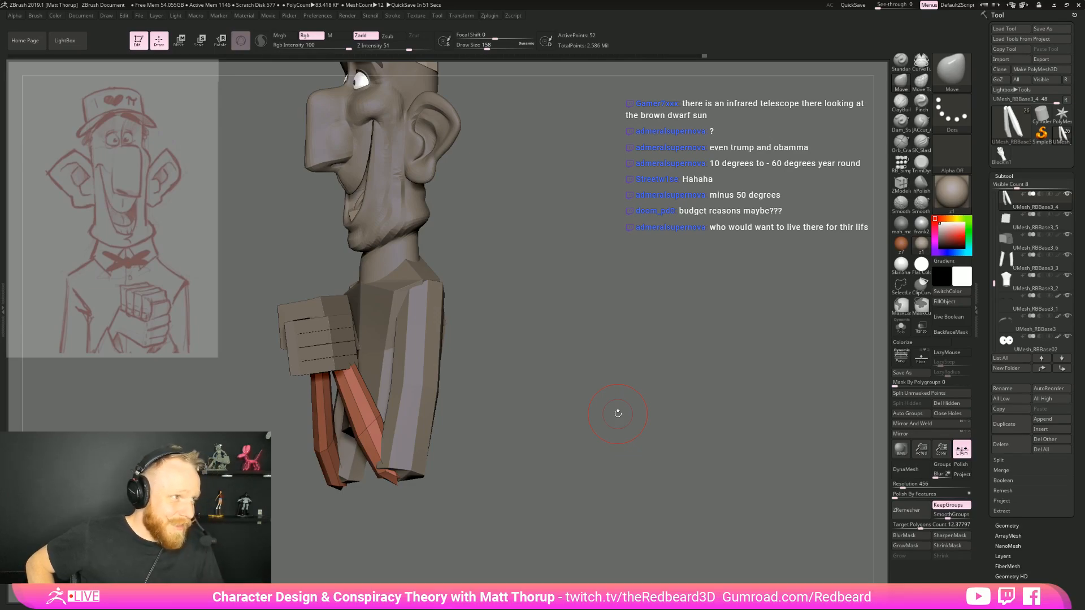
{"action": "left_click_drag", "start_coordinate": [579, 275], "coordinate": [558, 330]}
{"action": "mouse_move", "coordinate": [536, 315]}
{"action": "left_mouse_down"}
{"action": "mouse_move", "coordinate": [594, 307]}
{"action": "mouse_move", "coordinate": [598, 318]}
{"action": "mouse_move", "coordinate": [580, 313]}
{"action": "left_mouse_up"}
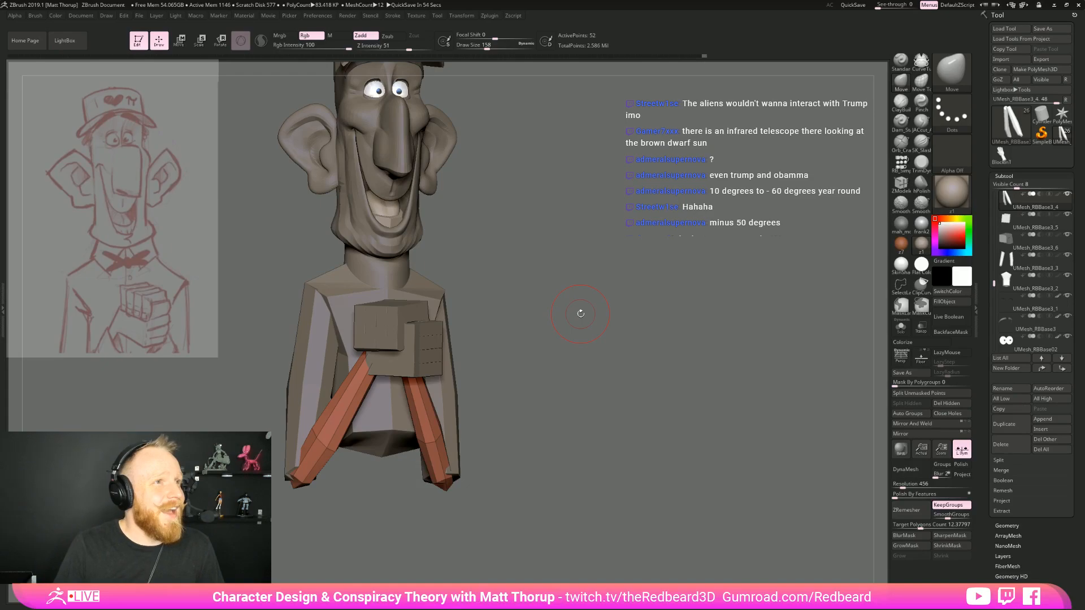
{"action": "mouse_move", "coordinate": [578, 311]}
{"action": "left_mouse_down"}
{"action": "mouse_move", "coordinate": [580, 332]}
{"action": "mouse_move", "coordinate": [529, 303]}
{"action": "mouse_move", "coordinate": [597, 302]}
{"action": "mouse_move", "coordinate": [573, 313]}
{"action": "left_mouse_up"}
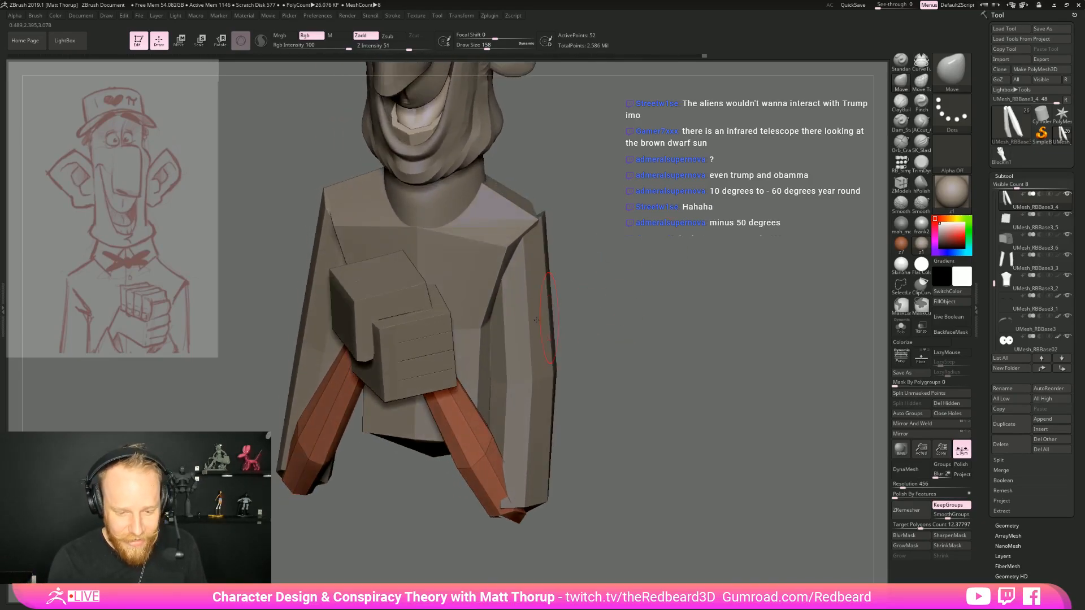
Select the upper hand block and insert an edge loop along its back with the ZModeler brush
{"action": "left_click", "coordinate": [381, 331], "text": "alt"}
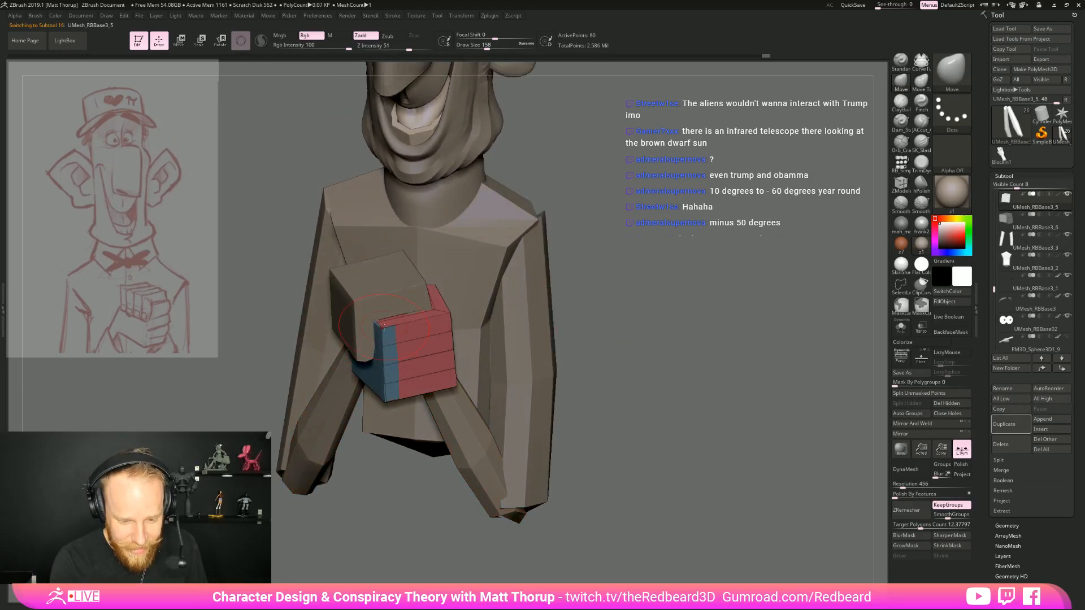
{"action": "mouse_move", "coordinate": [557, 342]}
{"action": "left_mouse_down"}
{"action": "mouse_move", "coordinate": [596, 323]}
{"action": "mouse_move", "coordinate": [479, 269]}
{"action": "mouse_move", "coordinate": [475, 336]}
{"action": "mouse_move", "coordinate": [422, 297]}
{"action": "left_mouse_up"}
{"action": "left_click", "coordinate": [364, 323], "text": "alt"}
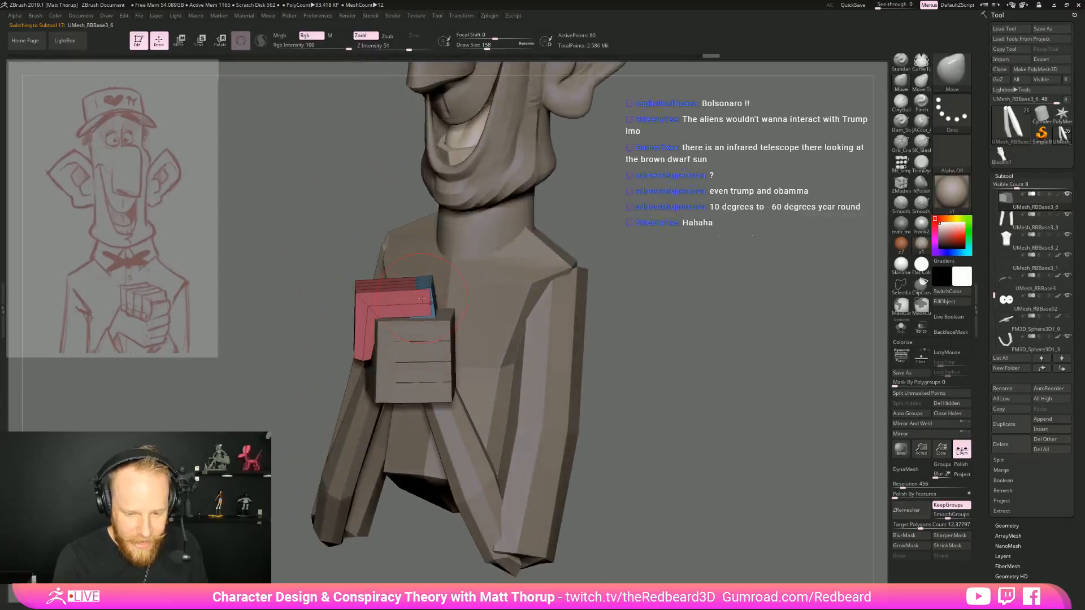
{"action": "mouse_move", "coordinate": [316, 312]}
{"action": "left_mouse_down"}
{"action": "mouse_move", "coordinate": [407, 305]}
{"action": "mouse_move", "coordinate": [361, 305]}
{"action": "left_mouse_up"}
{"action": "key", "text": "b"}
{"action": "key", "text": "z"}
{"action": "key", "text": "m"}
{"action": "left_click_drag", "start_coordinate": [554, 305], "coordinate": [485, 298]}
{"action": "left_click", "coordinate": [389, 312]}
{"action": "left_click", "coordinate": [393, 313], "text": "alt"}
{"action": "left_click_drag", "start_coordinate": [328, 311], "coordinate": [404, 314]}
{"action": "left_click_drag", "start_coordinate": [503, 289], "coordinate": [440, 293]}
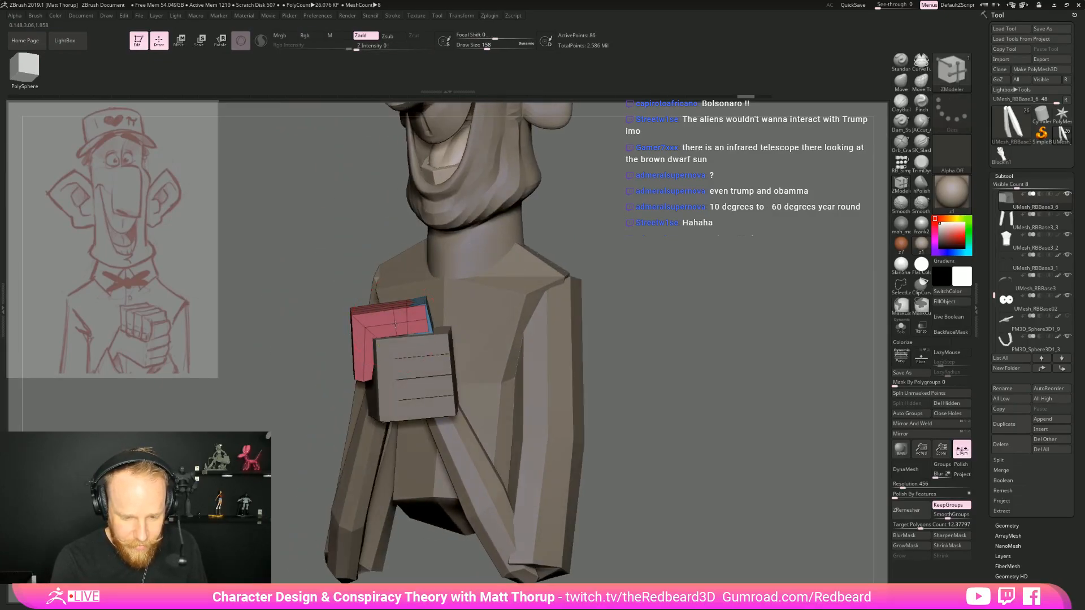
Insert further edge loops across the back of the upper hand, undoing a misplaced one
{"action": "left_click_drag", "start_coordinate": [610, 277], "coordinate": [607, 362]}
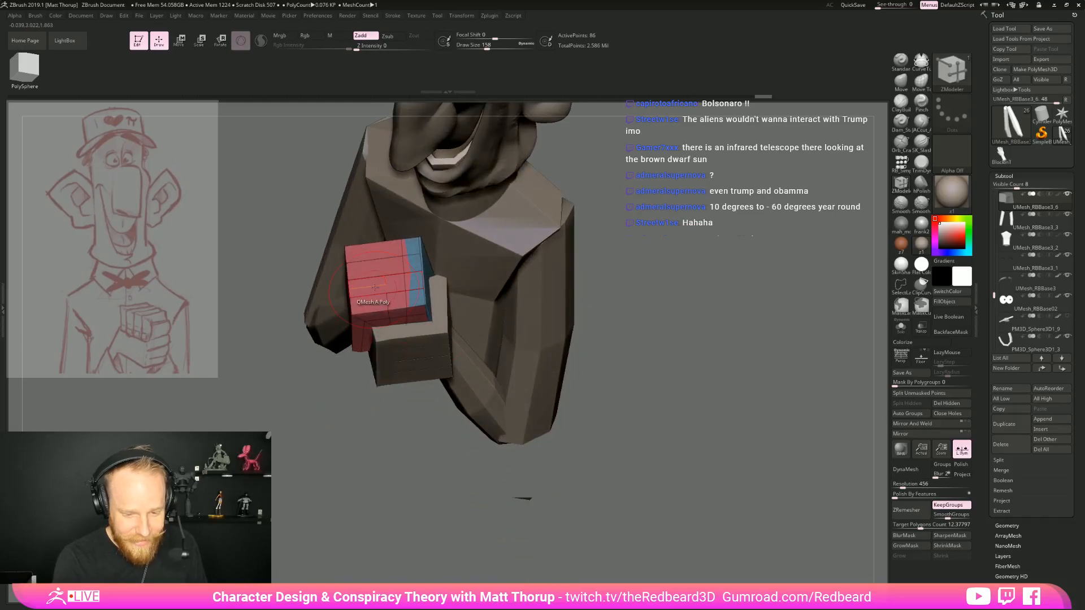
{"action": "left_click", "coordinate": [386, 277]}
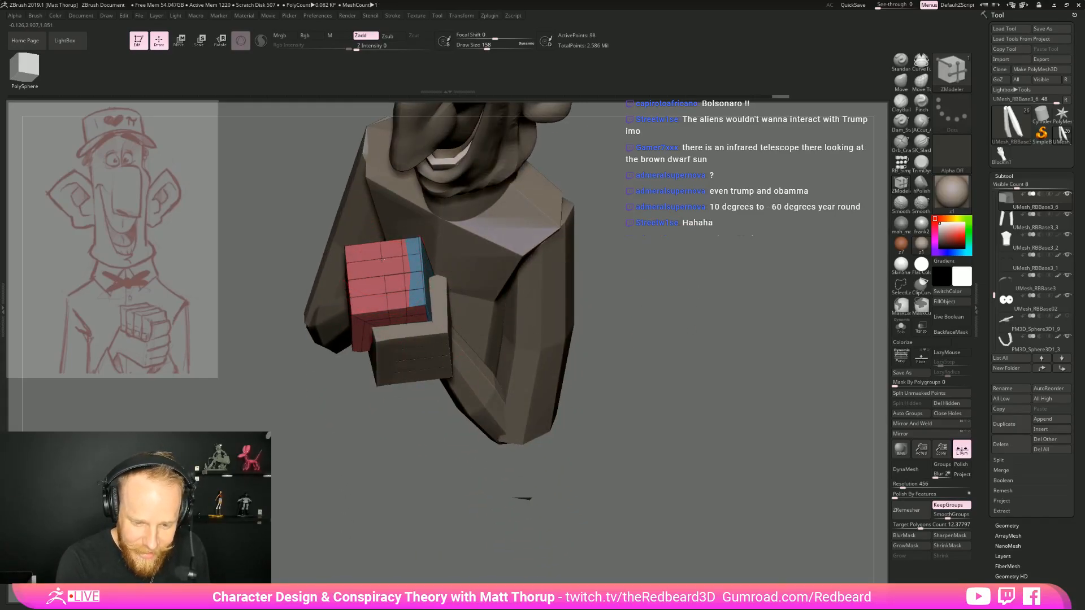
{"action": "left_click", "coordinate": [385, 270]}
{"action": "key", "text": "ctrl+z"}
{"action": "left_click_drag", "start_coordinate": [665, 266], "coordinate": [659, 285]}
{"action": "left_click", "coordinate": [357, 260]}
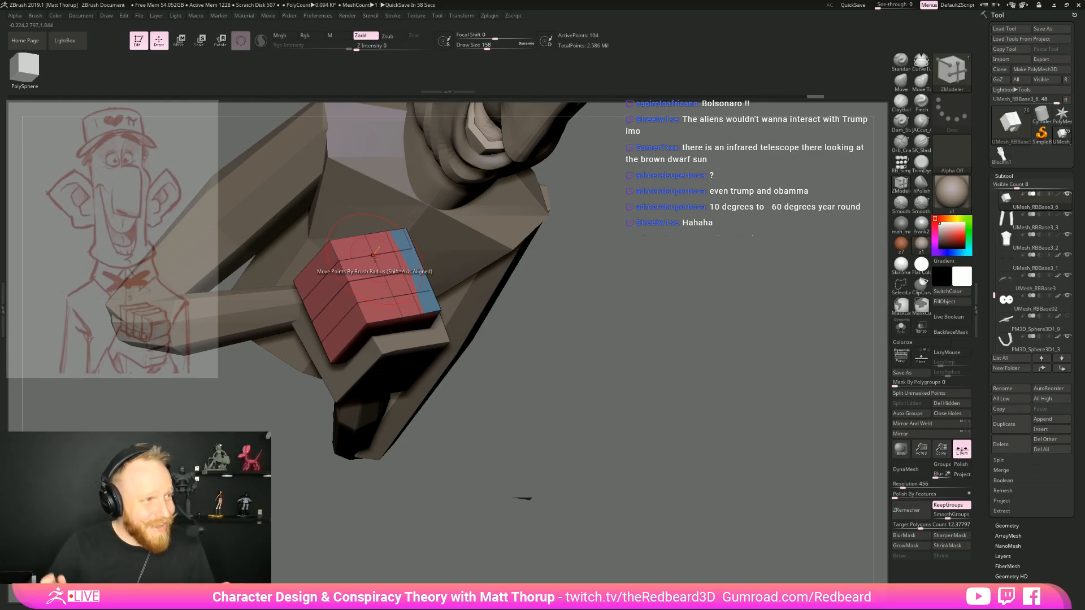
Reshape the knuckle and back-of-hand edges of the upper hand with the Move brush, reducing its draw size to 124
{"action": "mouse_move", "coordinate": [638, 430]}
{"action": "left_mouse_down"}
{"action": "mouse_move", "coordinate": [688, 358]}
{"action": "mouse_move", "coordinate": [681, 368]}
{"action": "left_mouse_up"}
{"action": "key", "text": "b"}
{"action": "key", "text": "m"}
{"action": "key", "text": "v"}
{"action": "key", "text": "s"}
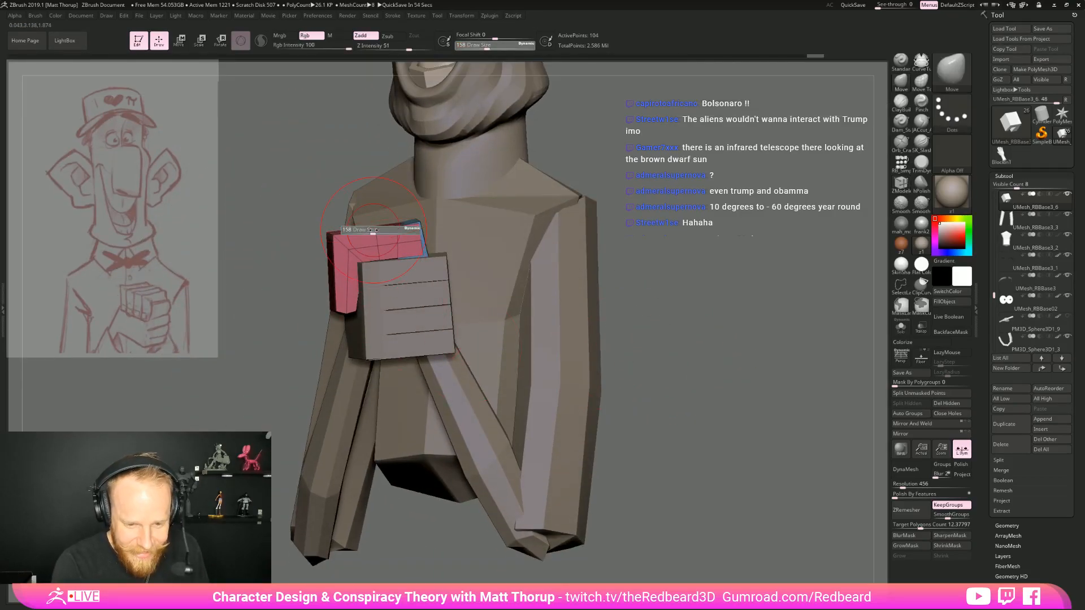
{"action": "right_click_drag", "start_coordinate": [373, 230], "coordinate": [370, 232]}
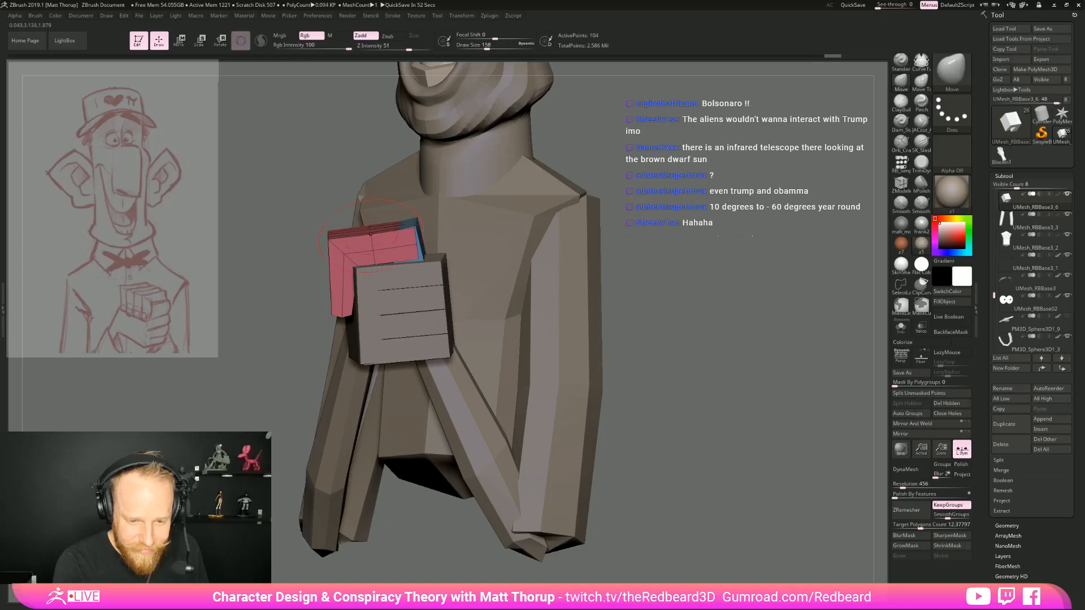
{"action": "mouse_move", "coordinate": [278, 315]}
{"action": "left_mouse_down"}
{"action": "mouse_move", "coordinate": [446, 316]}
{"action": "mouse_move", "coordinate": [435, 346]}
{"action": "left_mouse_up"}
{"action": "key", "text": "s"}
{"action": "left_click_drag", "start_coordinate": [372, 230], "coordinate": [369, 229]}
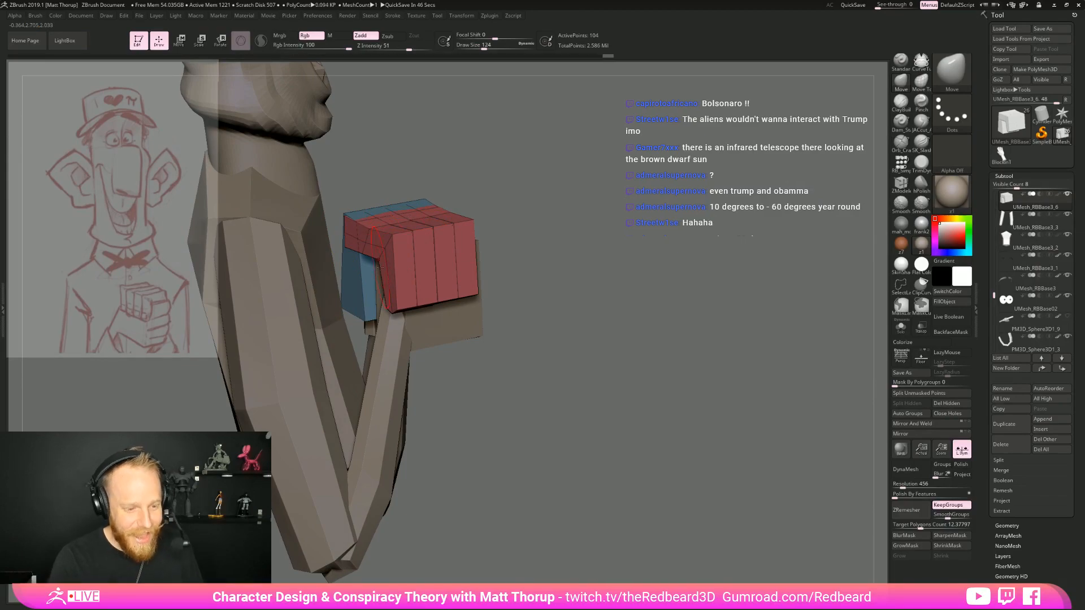
{"action": "left_click_drag", "start_coordinate": [569, 220], "coordinate": [576, 210]}
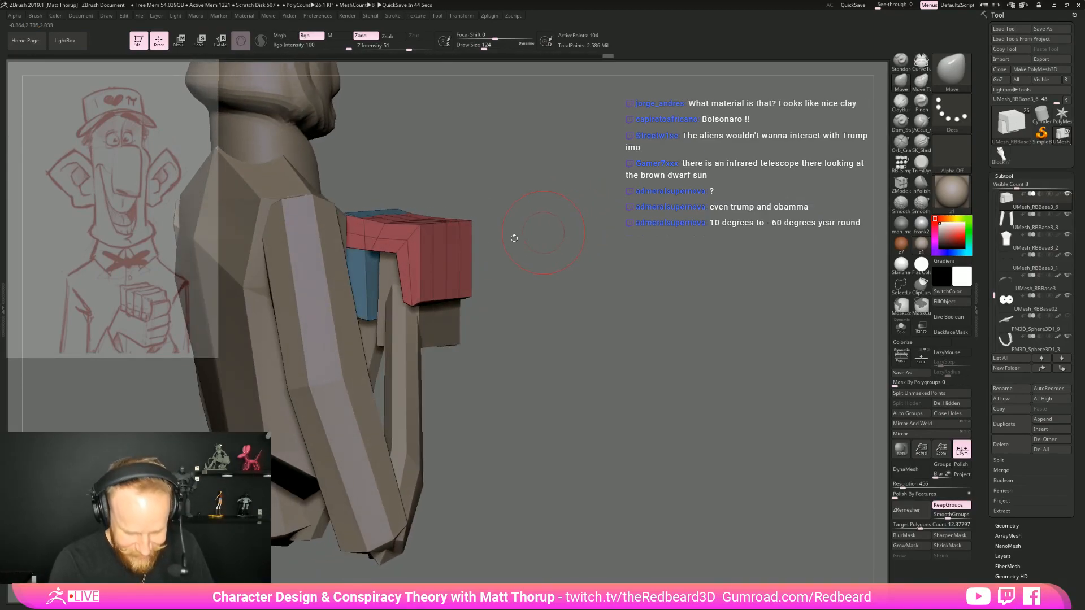
Offset the upper hand's individual finger blocks along the knuckles using the Move Topological brush at draw size 112
{"action": "key", "text": "b"}
{"action": "key", "text": "m"}
{"action": "key", "text": "t"}
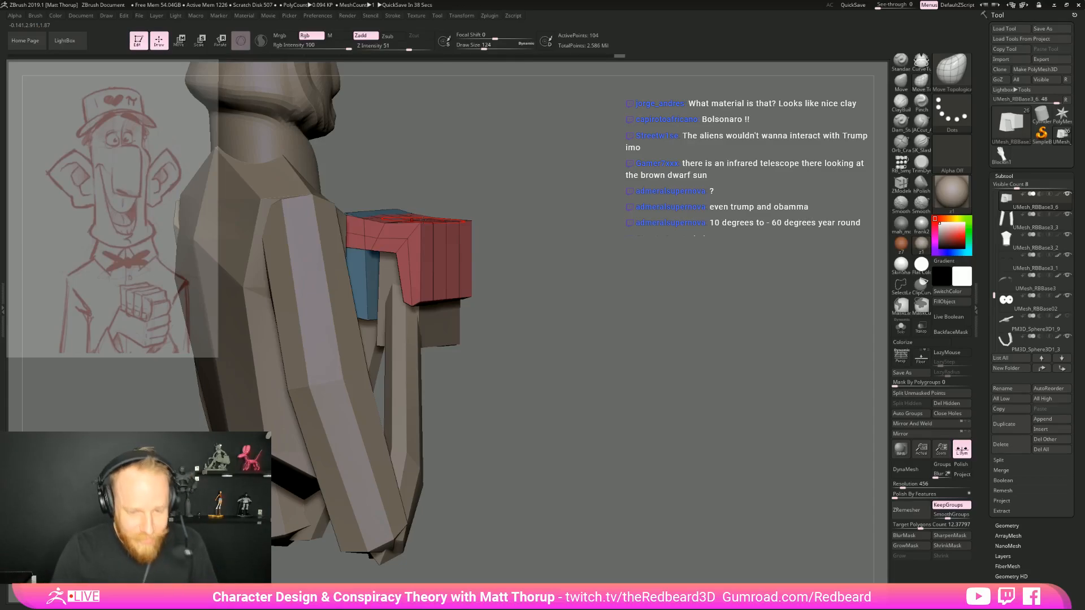
{"action": "left_click_drag", "start_coordinate": [639, 234], "coordinate": [548, 223]}
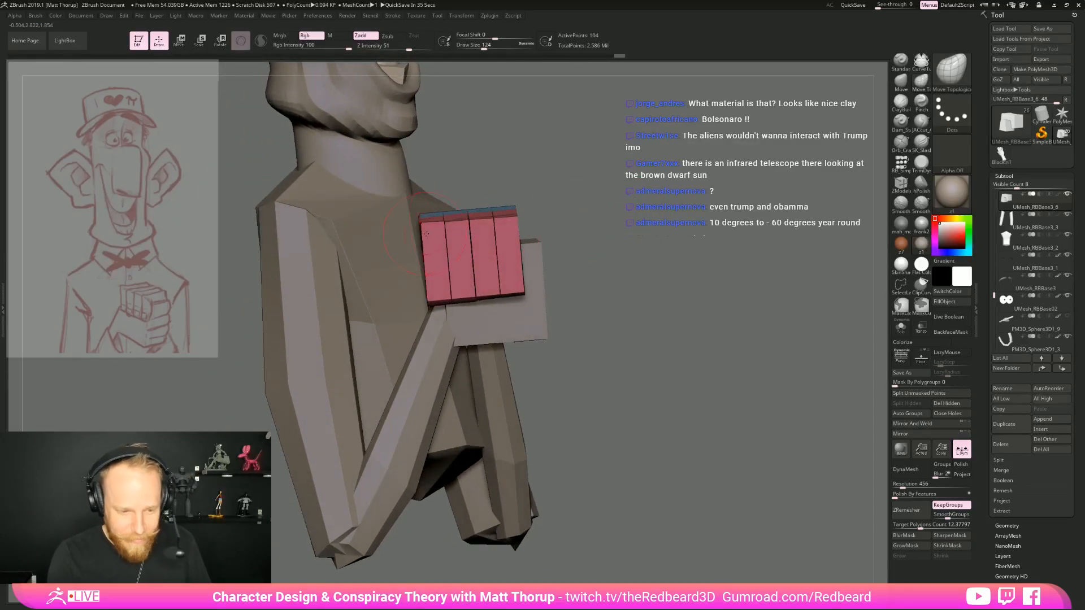
{"action": "key", "text": "s"}
{"action": "left_click", "coordinate": [432, 226]}
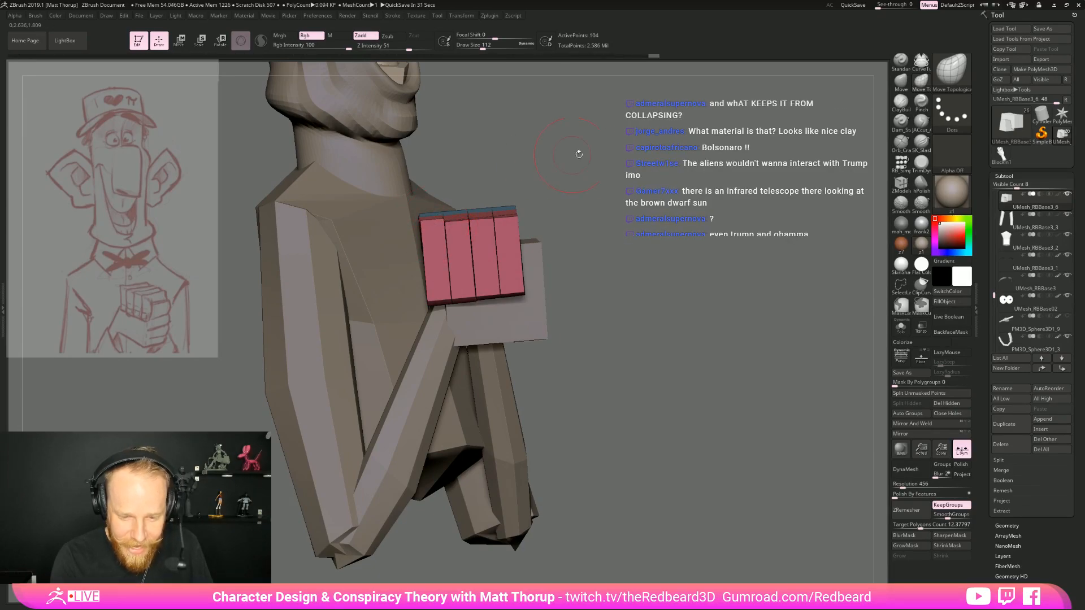
{"action": "left_click_drag", "start_coordinate": [568, 155], "coordinate": [463, 232]}
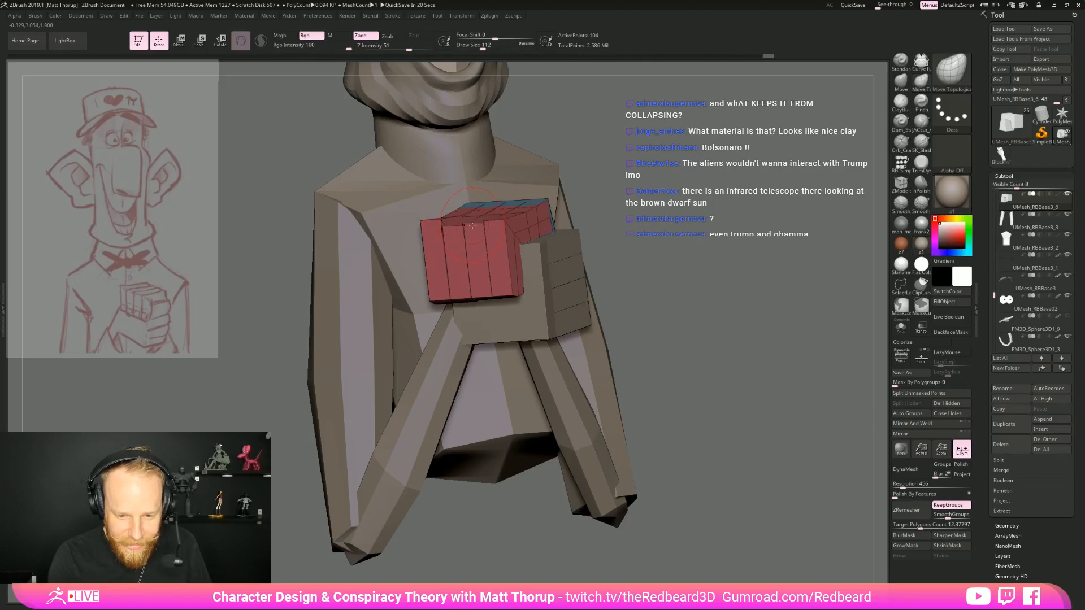
{"action": "mouse_move", "coordinate": [579, 203]}
{"action": "left_mouse_down"}
{"action": "mouse_move", "coordinate": [708, 336]}
{"action": "mouse_move", "coordinate": [650, 352]}
{"action": "mouse_move", "coordinate": [736, 347]}
{"action": "mouse_move", "coordinate": [709, 343]}
{"action": "left_mouse_up"}
{"action": "key", "text": "shift+d"}
{"action": "key", "text": "shift+f"}
{"action": "left_click_drag", "start_coordinate": [492, 498], "coordinate": [507, 523]}
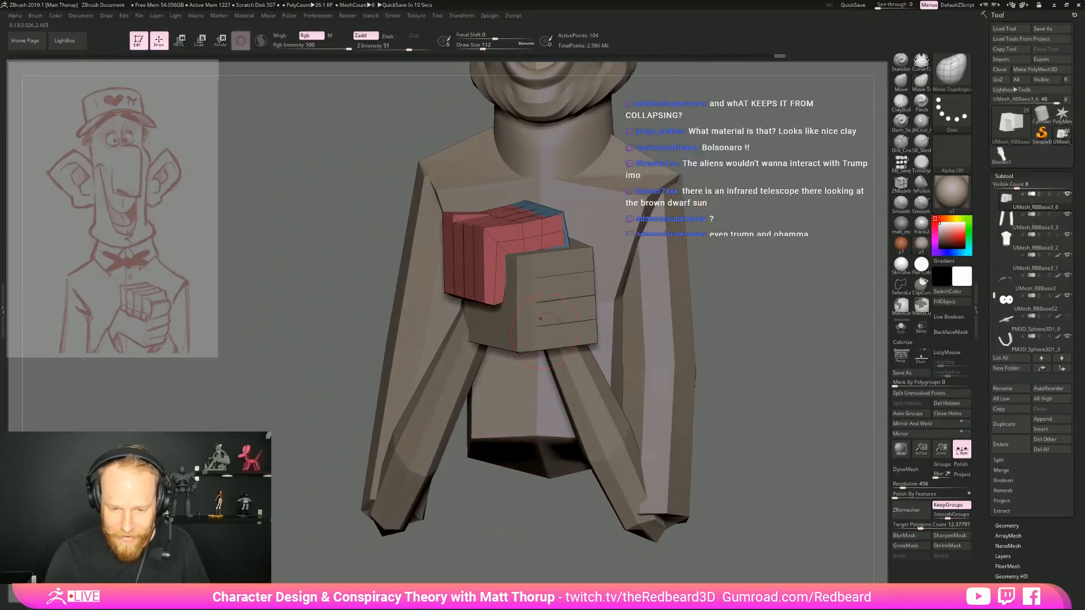
Insert an edge loop across the middle of each finger of the upper hand with the ZModeler brush
{"action": "key", "text": "b"}
{"action": "key", "text": "z"}
{"action": "key", "text": "m"}
{"action": "left_click", "coordinate": [496, 287]}
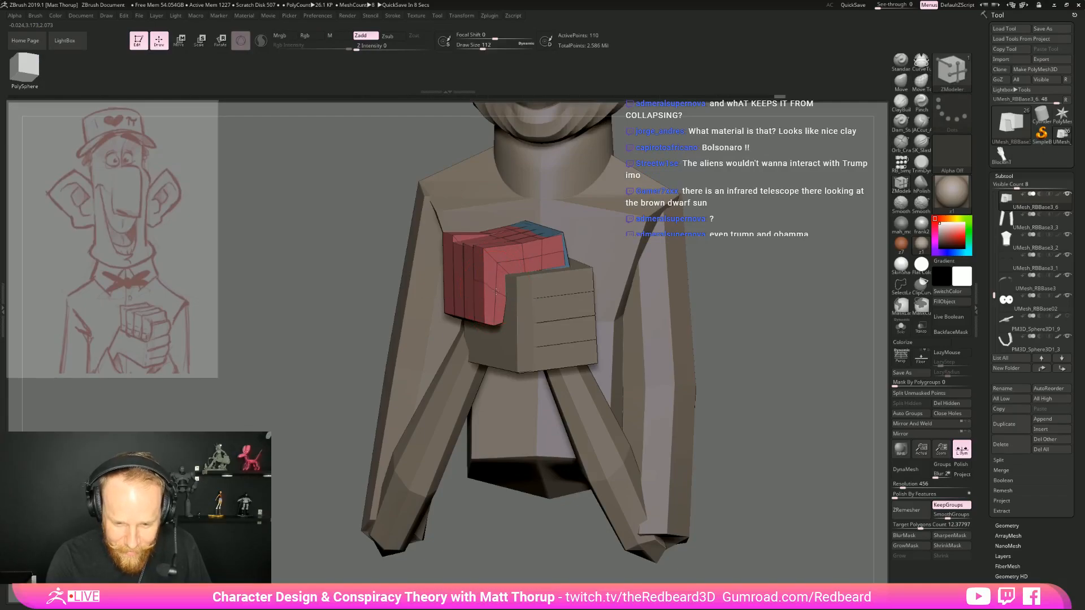
{"action": "left_click_drag", "start_coordinate": [294, 416], "coordinate": [361, 453]}
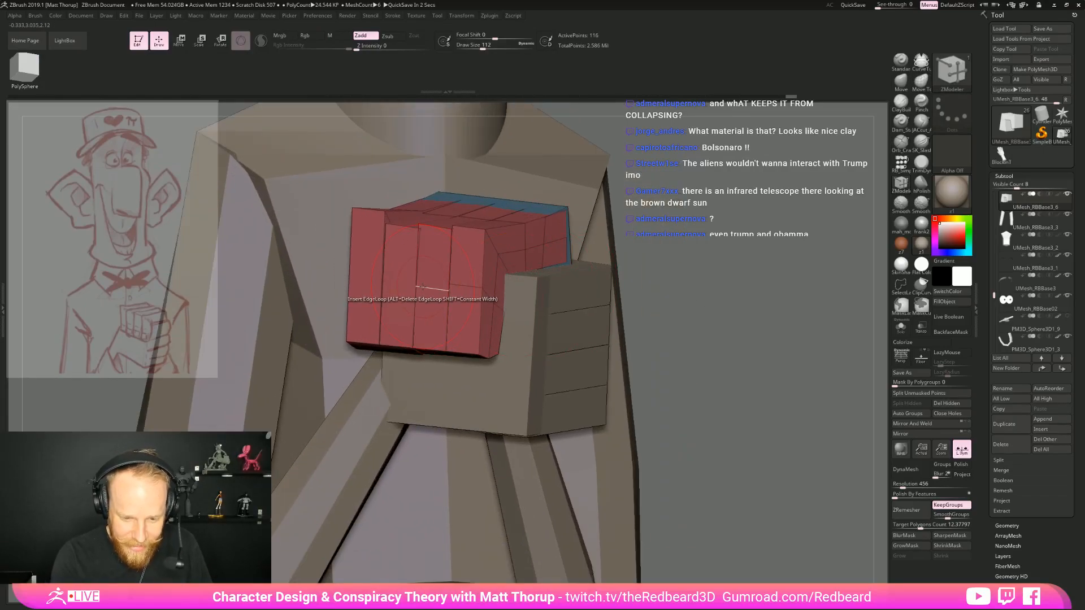
{"action": "key", "text": "ctrl"}
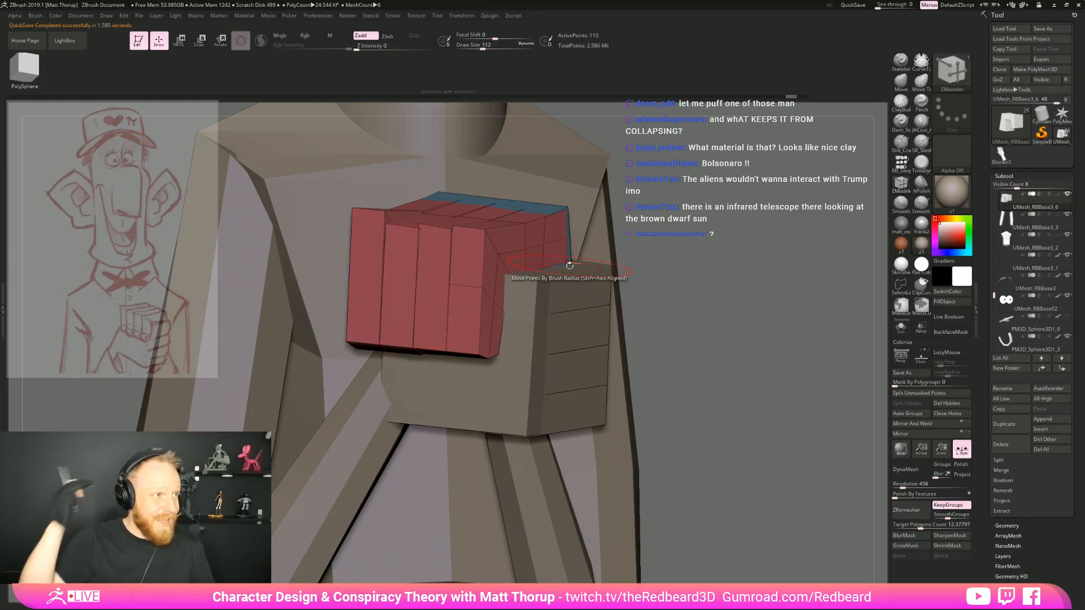
{"action": "right_click_drag", "start_coordinate": [569, 264], "coordinate": [616, 267]}
{"action": "left_click", "coordinate": [412, 290]}
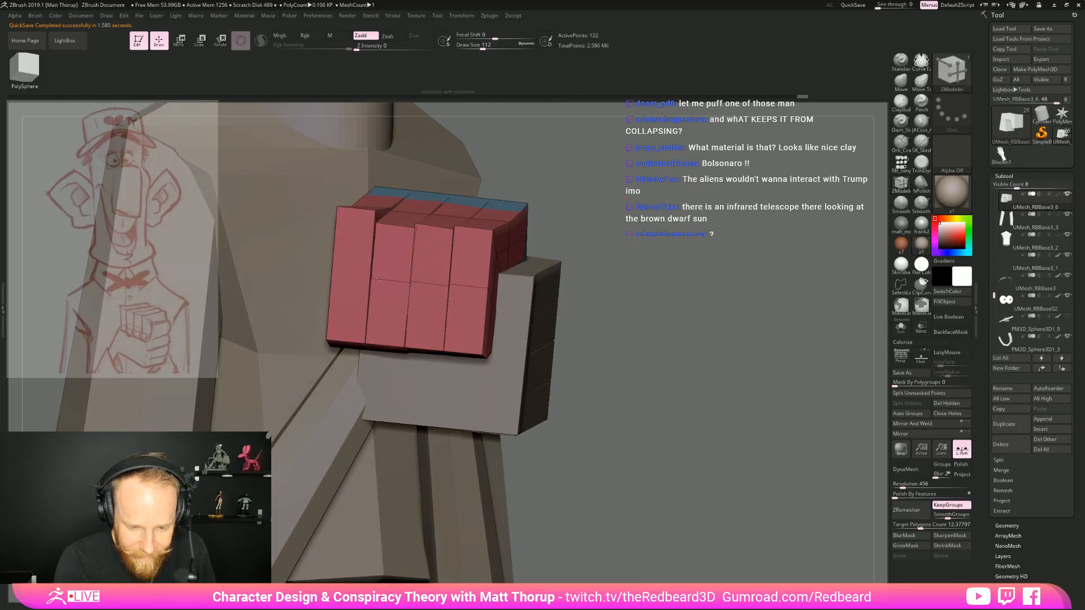
{"action": "left_click", "coordinate": [351, 281]}
{"action": "key", "text": "ctrl+z"}
{"action": "left_click", "coordinate": [336, 275]}
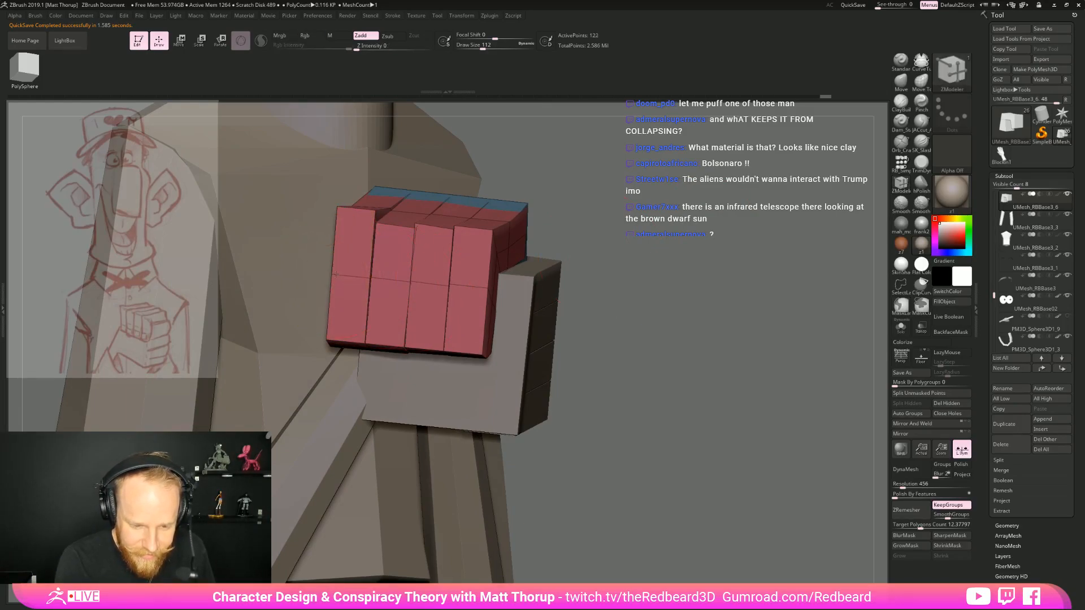
Bend the upper hand's fingers slightly at their middle edge loops using the Move brush
{"action": "right_click_drag", "start_coordinate": [650, 274], "coordinate": [412, 320]}
{"action": "key", "text": "b"}
{"action": "key", "text": "m"}
{"action": "key", "text": "v"}
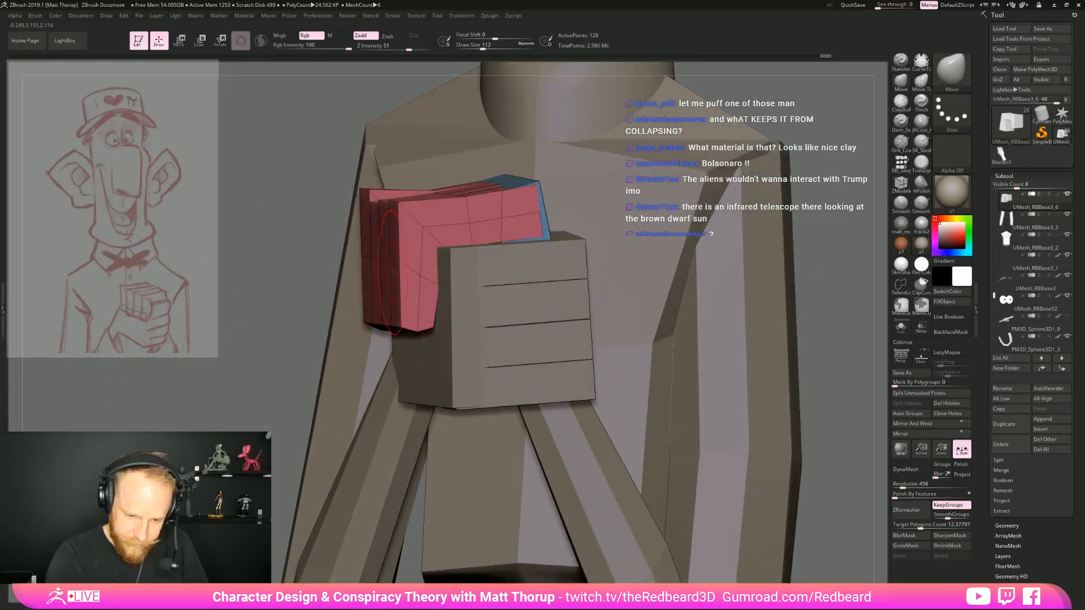
{"action": "left_click_drag", "start_coordinate": [371, 262], "coordinate": [408, 271]}
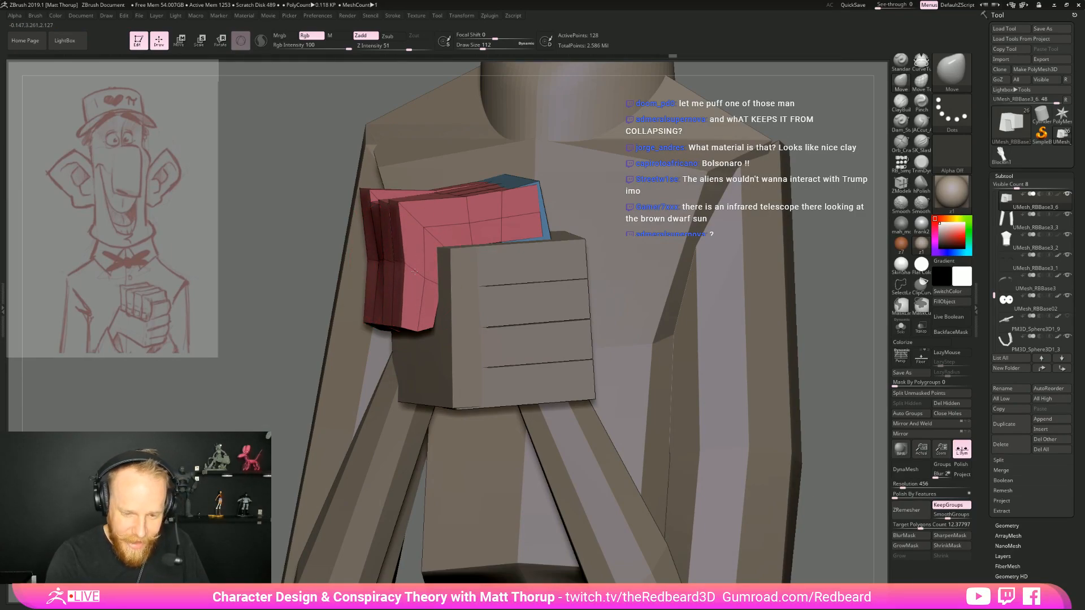
Switch to the lower hand's subtool and insert an edge loop across the finger segments beside its blue section with the ZModeler brush
{"action": "mouse_move", "coordinate": [872, 304]}
{"action": "left_mouse_down", "text": "alt"}
{"action": "mouse_move", "coordinate": [710, 264]}
{"action": "mouse_move", "coordinate": [786, 288]}
{"action": "mouse_move", "coordinate": [692, 308]}
{"action": "mouse_move", "coordinate": [774, 331]}
{"action": "left_mouse_up", "text": "alt"}
{"action": "mouse_move", "coordinate": [774, 331]}
{"action": "left_mouse_down"}
{"action": "mouse_move", "coordinate": [732, 333]}
{"action": "mouse_move", "coordinate": [710, 373]}
{"action": "mouse_move", "coordinate": [767, 373]}
{"action": "mouse_move", "coordinate": [788, 415]}
{"action": "mouse_move", "coordinate": [714, 453]}
{"action": "mouse_move", "coordinate": [599, 447]}
{"action": "mouse_move", "coordinate": [509, 480]}
{"action": "left_mouse_up"}
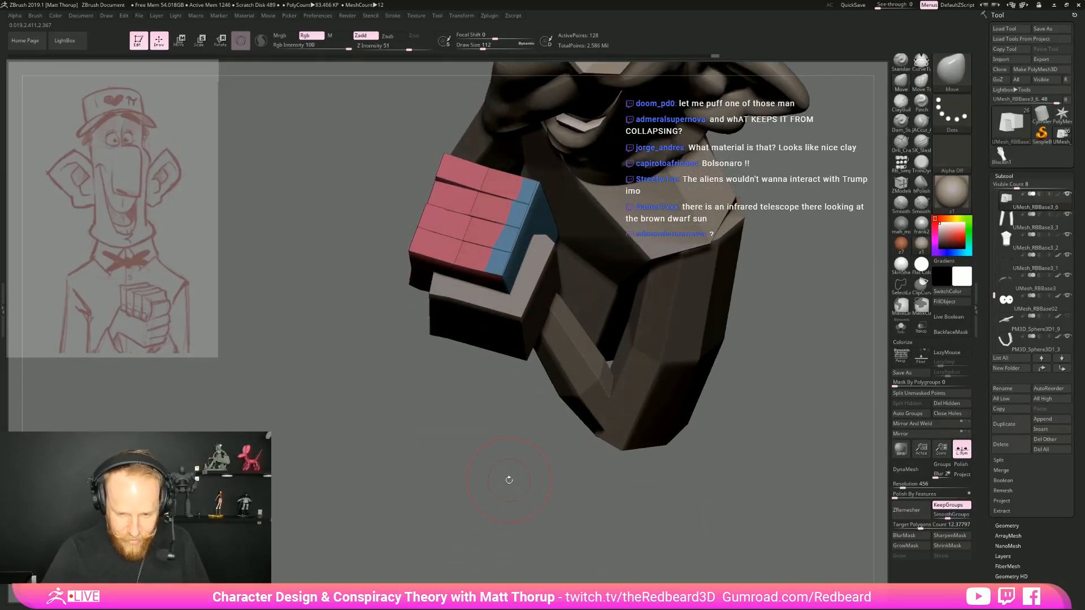
{"action": "left_click_drag", "start_coordinate": [500, 435], "coordinate": [509, 369]}
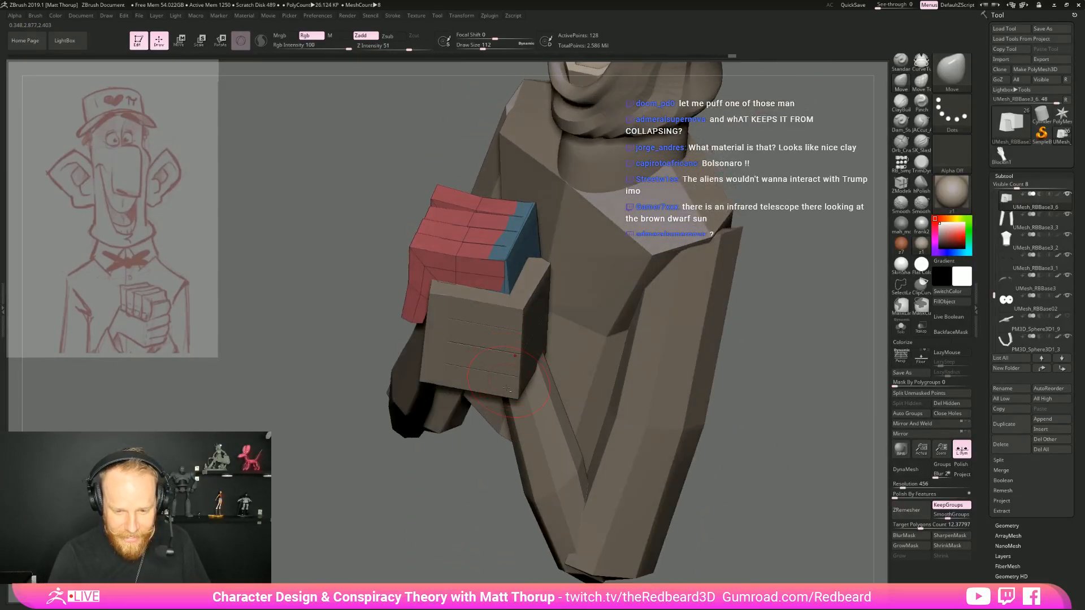
{"action": "left_click", "coordinate": [506, 387], "text": "alt"}
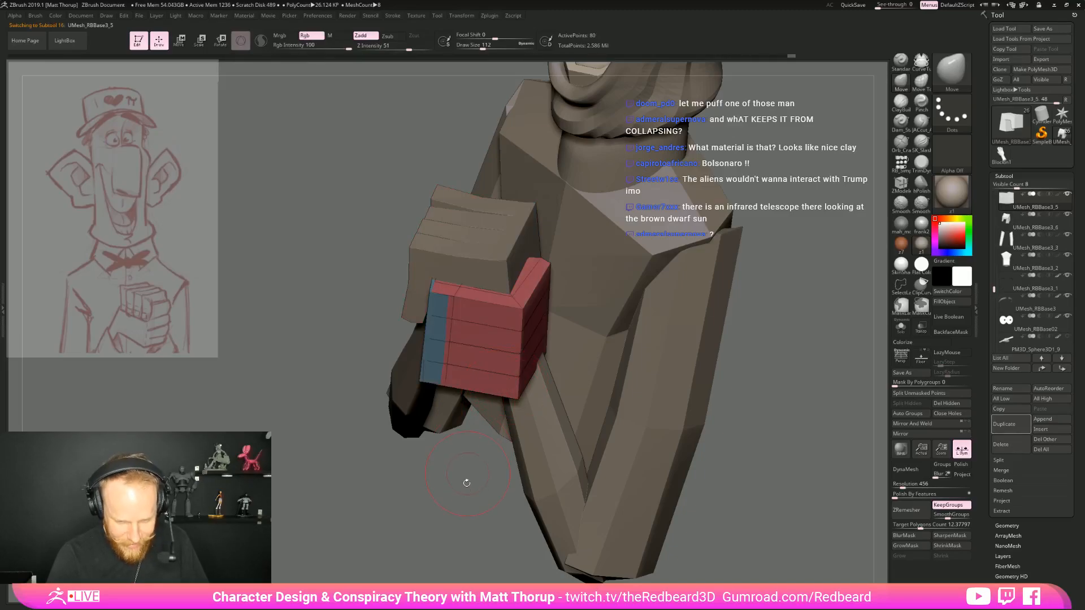
{"action": "left_click_drag", "start_coordinate": [467, 475], "coordinate": [465, 490]}
{"action": "key", "text": "b"}
{"action": "key", "text": "z"}
{"action": "key", "text": "m"}
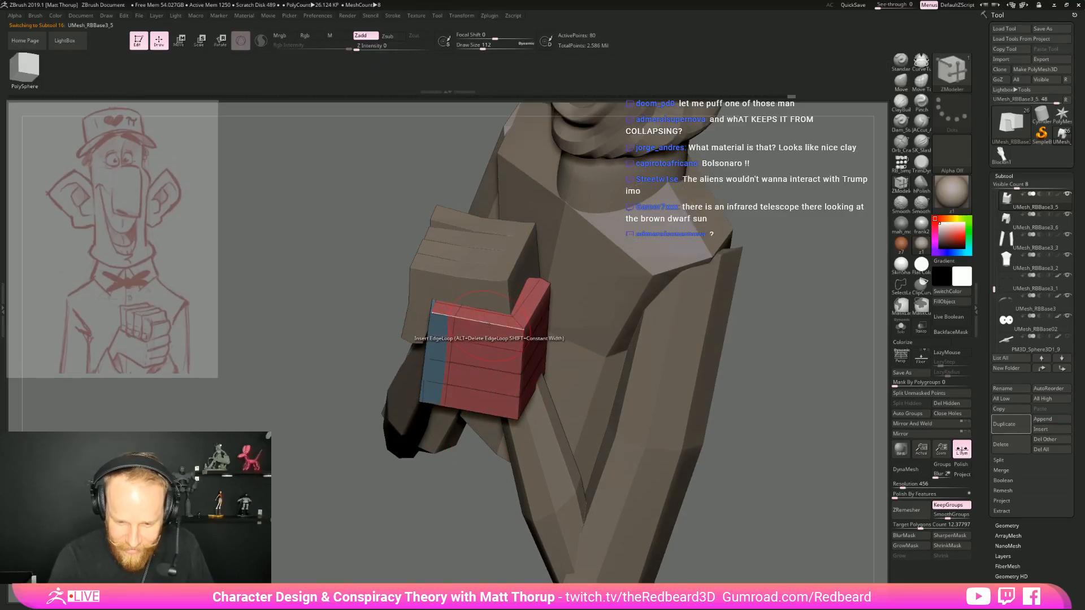
{"action": "left_click", "coordinate": [485, 365]}
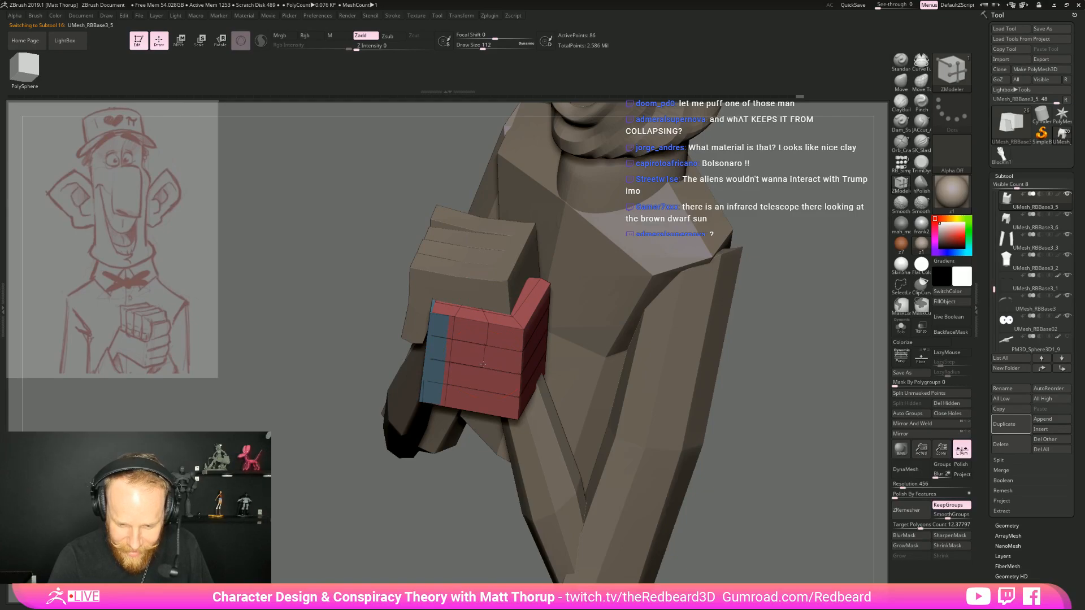
{"action": "left_click", "coordinate": [480, 386]}
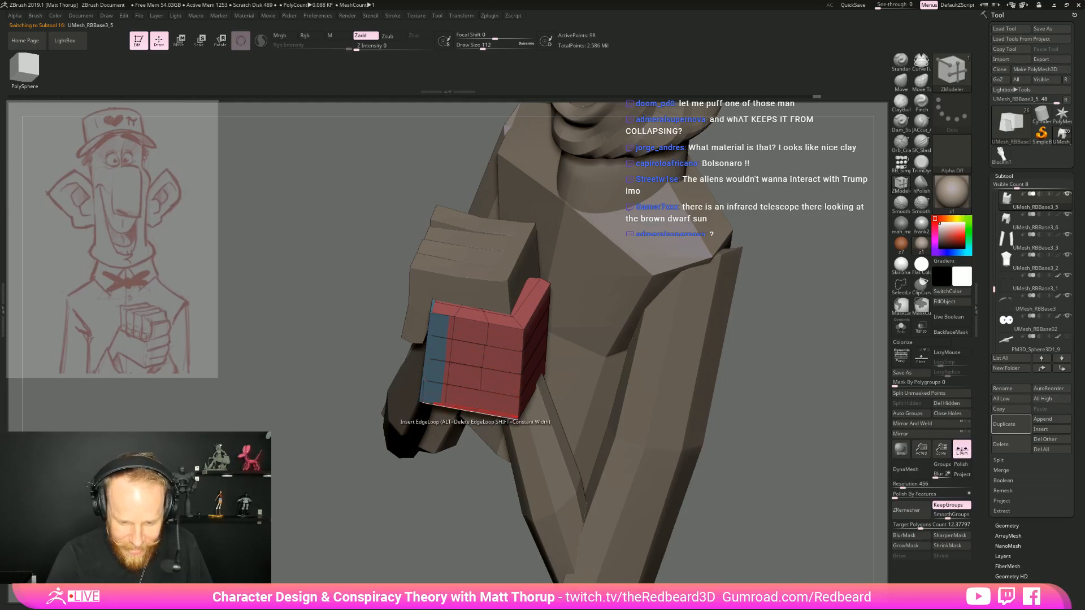
{"action": "left_click", "coordinate": [478, 408]}
Insert an edge loop across the middle of each finger's outer segment, past the bend, on the lower hand
{"action": "left_click_drag", "start_coordinate": [461, 478], "coordinate": [390, 472]}
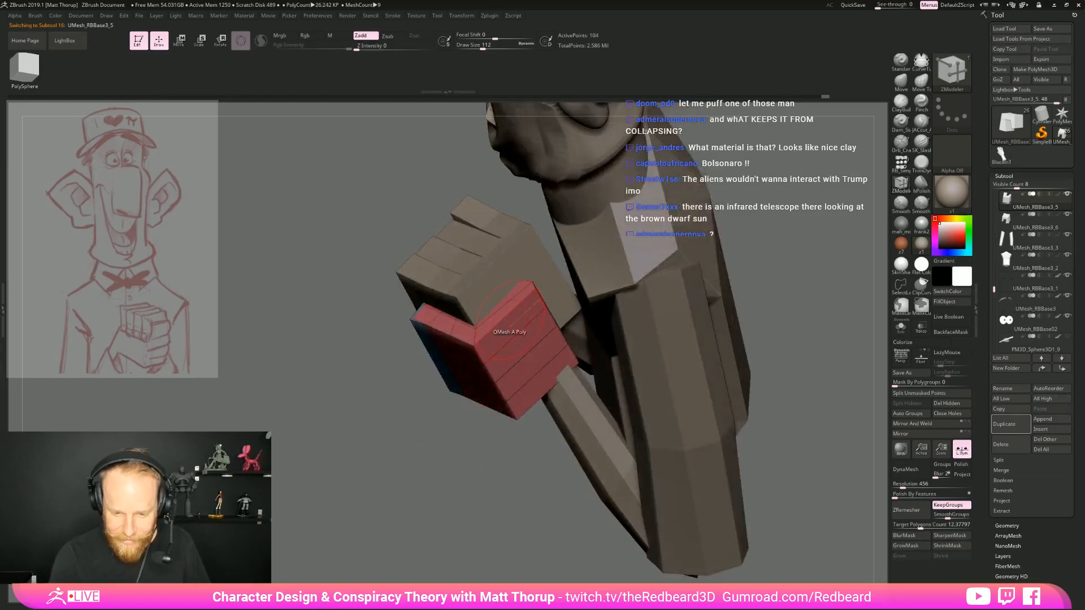
{"action": "left_click", "coordinate": [521, 355]}
{"action": "left_click", "coordinate": [546, 390]}
{"action": "left_click", "coordinate": [545, 391]}
Reshape the lower hand's bent fingers around the new edge loops with the Move brush
{"action": "left_click_drag", "start_coordinate": [533, 418], "coordinate": [595, 328]}
{"action": "key", "text": "b"}
{"action": "key", "text": "m"}
{"action": "key", "text": "v"}
{"action": "left_click_drag", "start_coordinate": [748, 300], "coordinate": [707, 169]}
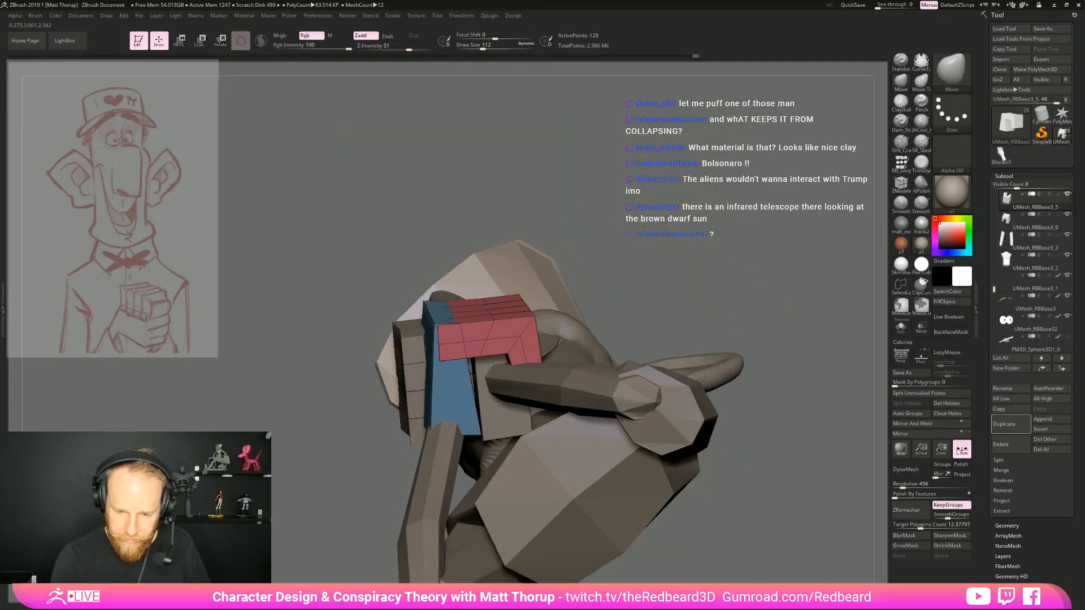
{"action": "left_click_drag", "start_coordinate": [644, 295], "coordinate": [726, 301]}
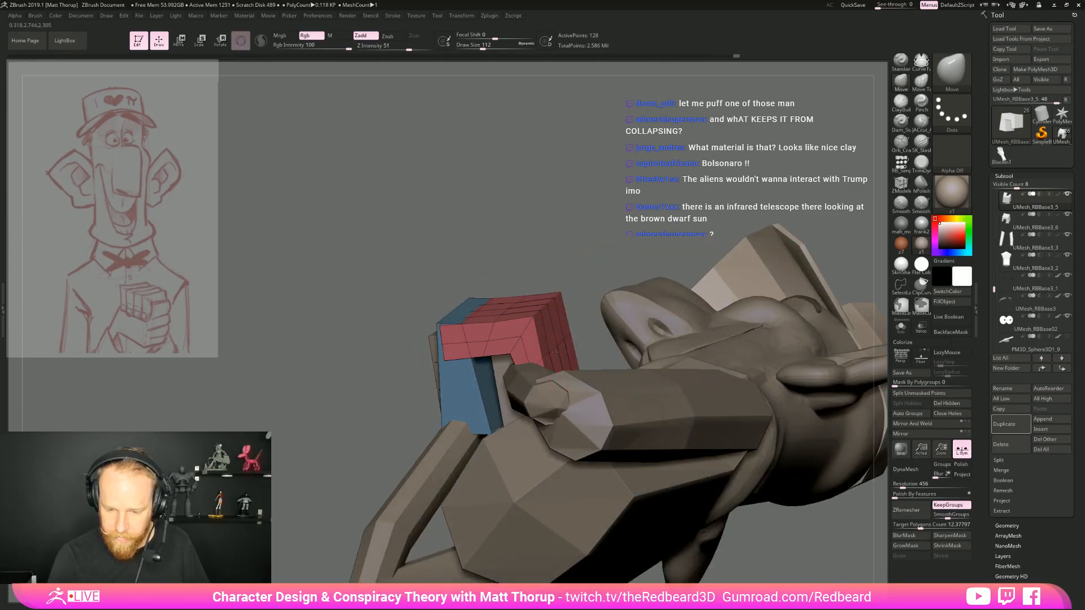
{"action": "left_click_drag", "start_coordinate": [584, 325], "coordinate": [767, 354]}
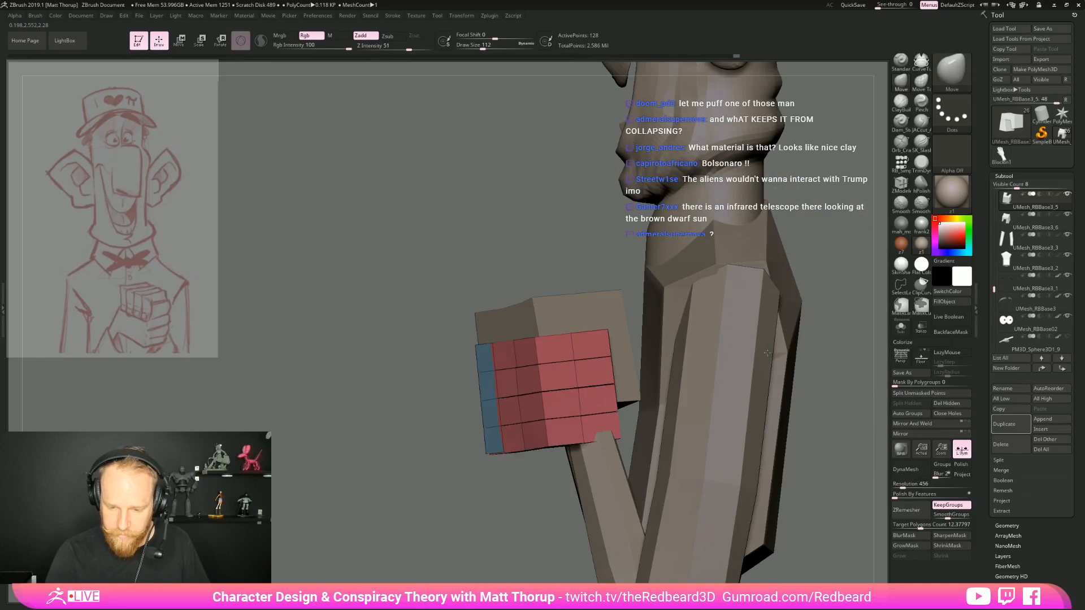
Examine the clasped hands and arms from several sides with the polyframe hidden
{"action": "left_click_drag", "start_coordinate": [486, 493], "coordinate": [627, 490]}
{"action": "left_click_drag", "start_coordinate": [741, 446], "coordinate": [432, 371], "text": "alt"}
{"action": "key", "text": "shift+f"}
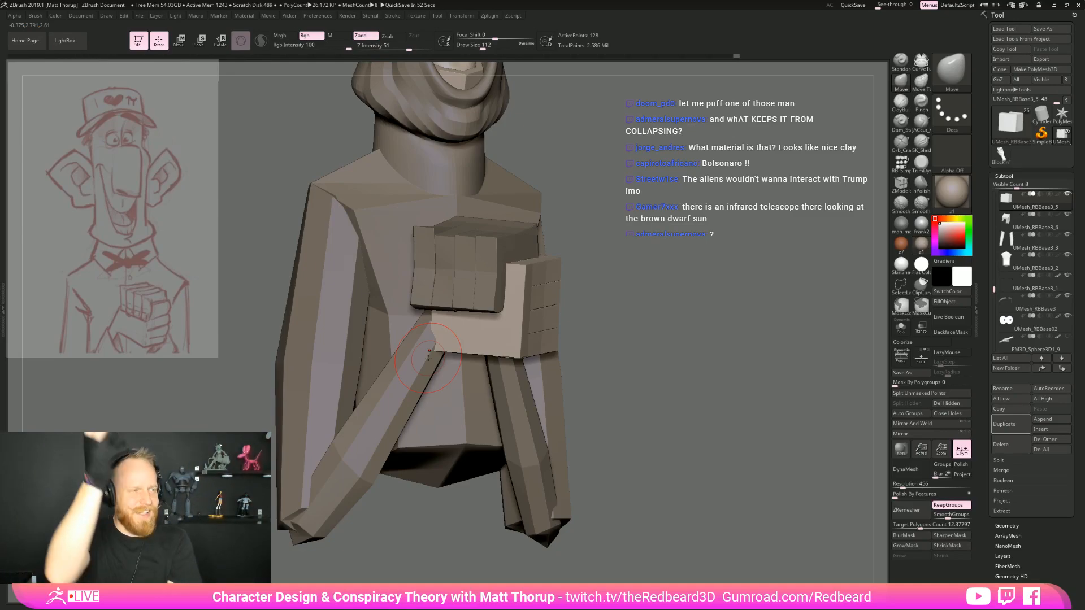
{"action": "right_click_drag", "start_coordinate": [429, 357], "coordinate": [690, 263]}
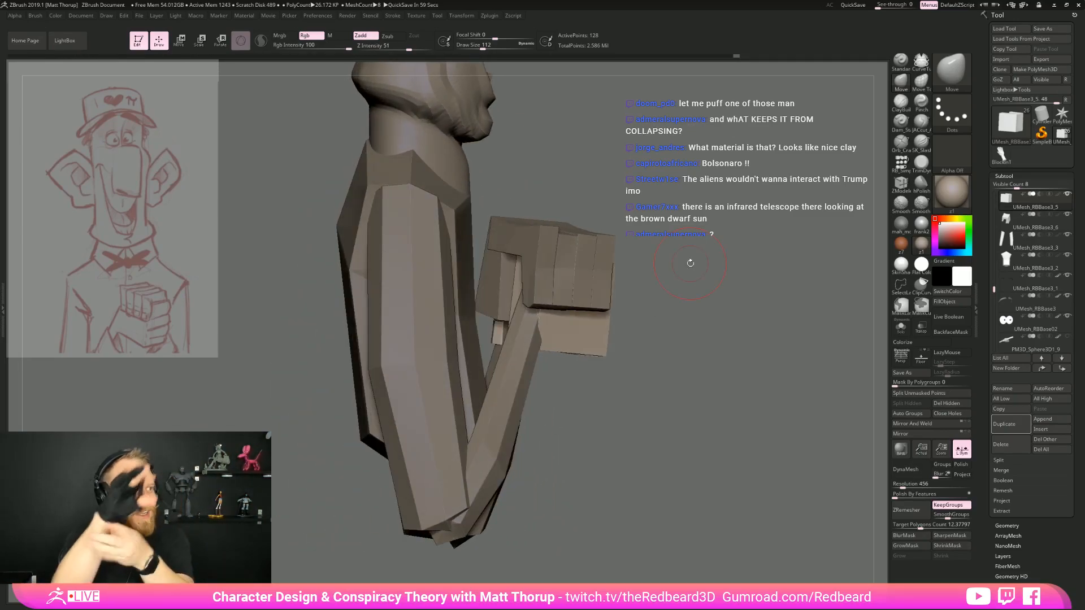
{"action": "mouse_move", "coordinate": [690, 263]}
{"action": "right_mouse_down"}
{"action": "mouse_move", "coordinate": [763, 261]}
{"action": "mouse_move", "coordinate": [463, 272]}
{"action": "mouse_move", "coordinate": [741, 254]}
{"action": "mouse_move", "coordinate": [670, 257]}
{"action": "right_mouse_up"}
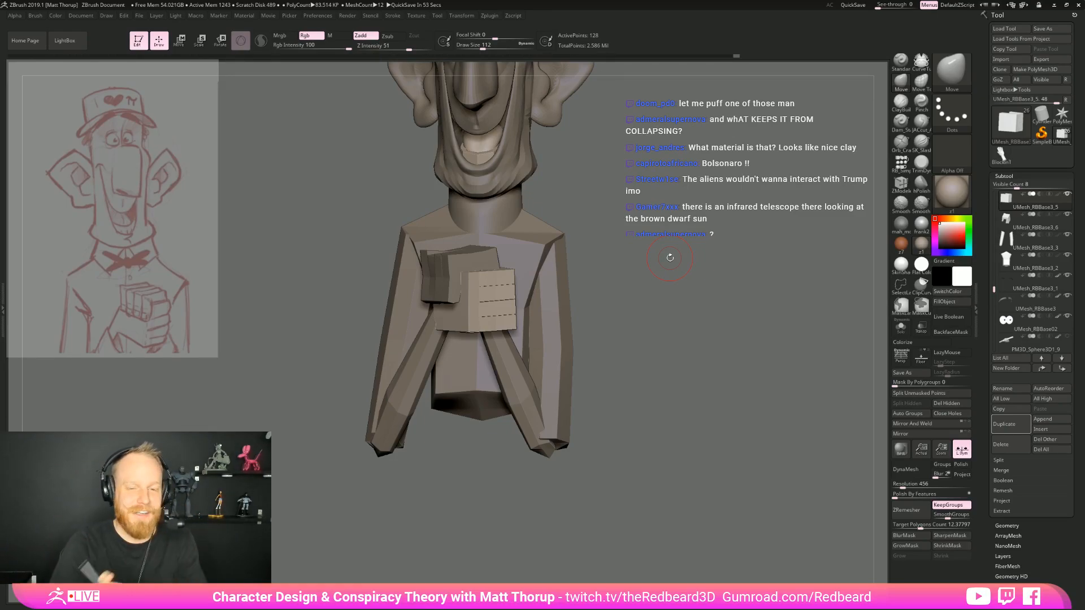
{"action": "left_click_drag", "start_coordinate": [669, 258], "coordinate": [673, 370]}
{"action": "left_click_drag", "start_coordinate": [653, 382], "coordinate": [556, 392]}
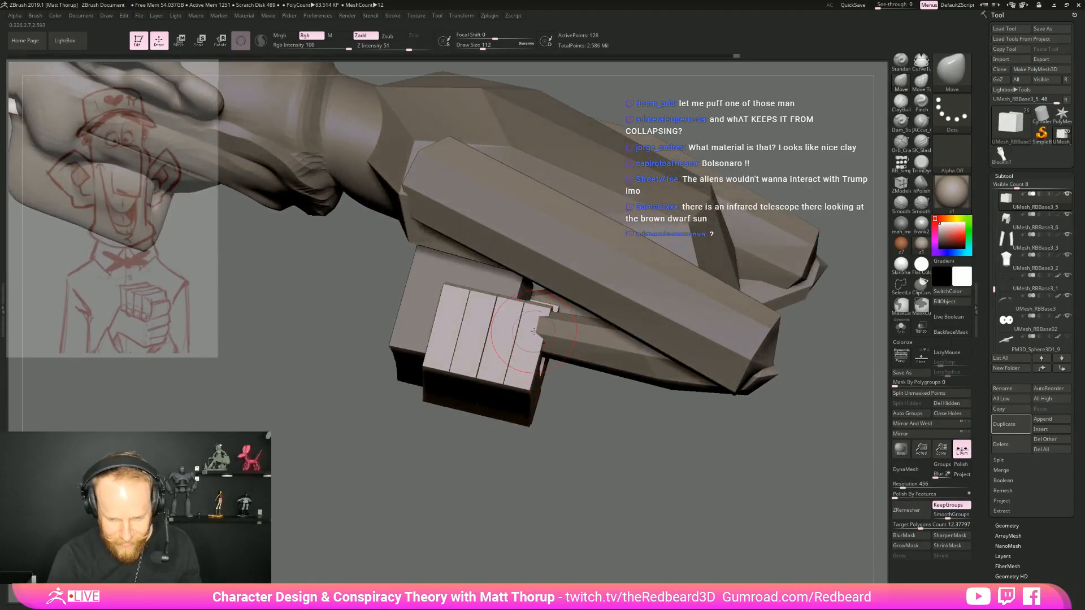
Offset the lower hand's finger blocks with the Move and Move Topological brushes, showing the polyframe and reducing the draw size from 124 to 87
{"action": "left_click_drag", "start_coordinate": [567, 421], "coordinate": [536, 320]}
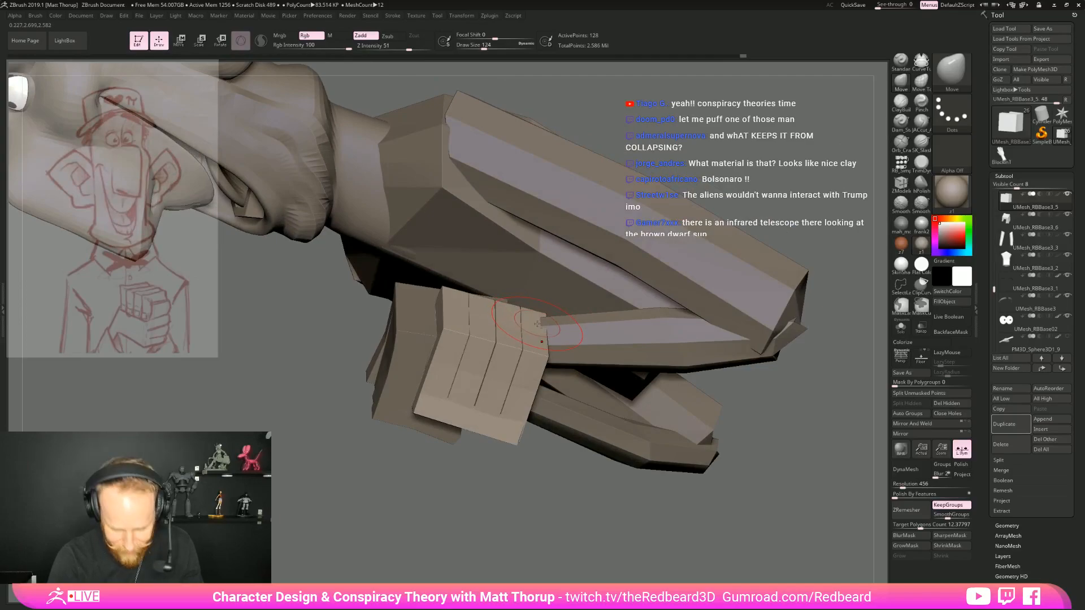
{"action": "key", "text": "b"}
{"action": "key", "text": "m"}
{"action": "key", "text": "t"}
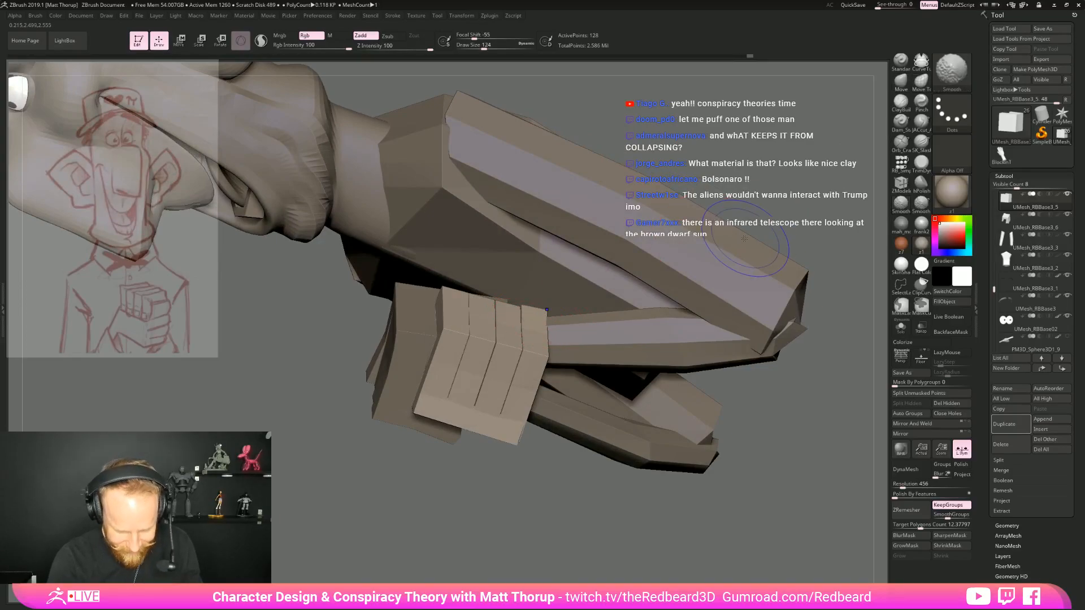
{"action": "key", "text": "shift+f"}
{"action": "mouse_move", "coordinate": [540, 317]}
{"action": "right_mouse_down"}
{"action": "mouse_move", "coordinate": [573, 318]}
{"action": "mouse_move", "coordinate": [545, 318]}
{"action": "right_mouse_up"}
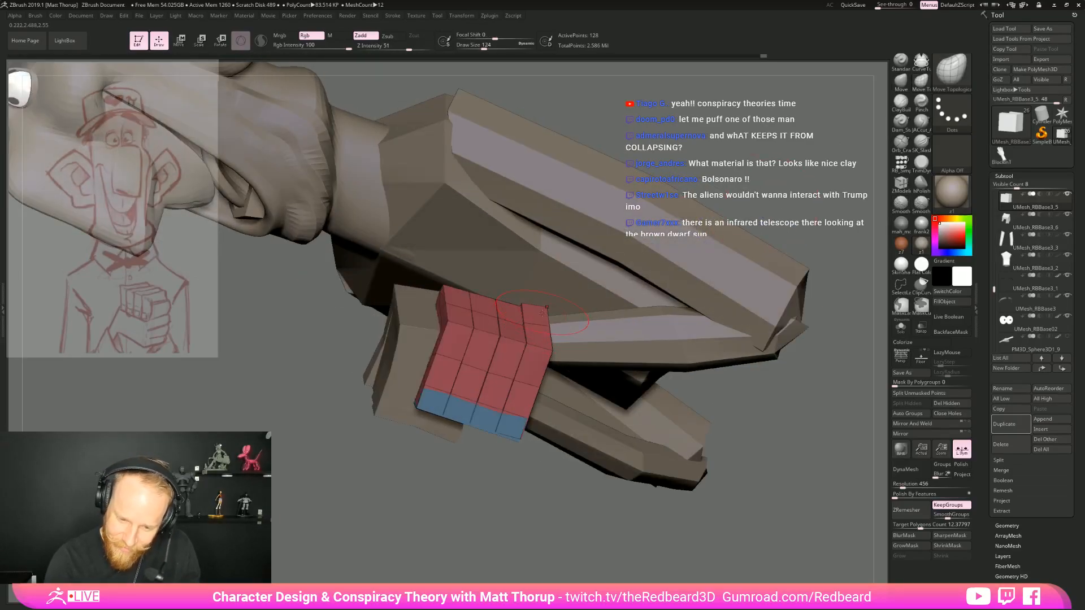
{"action": "right_click_drag", "start_coordinate": [702, 397], "coordinate": [584, 453]}
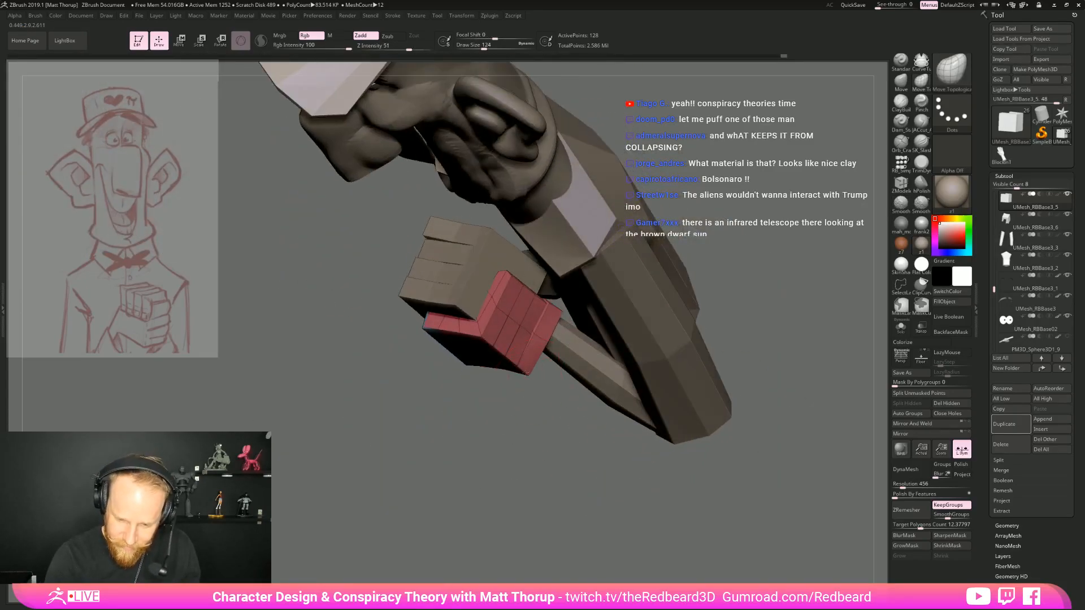
{"action": "right_click_drag", "start_coordinate": [499, 419], "coordinate": [537, 373]}
{"action": "right_click_drag", "start_coordinate": [428, 480], "coordinate": [446, 448]}
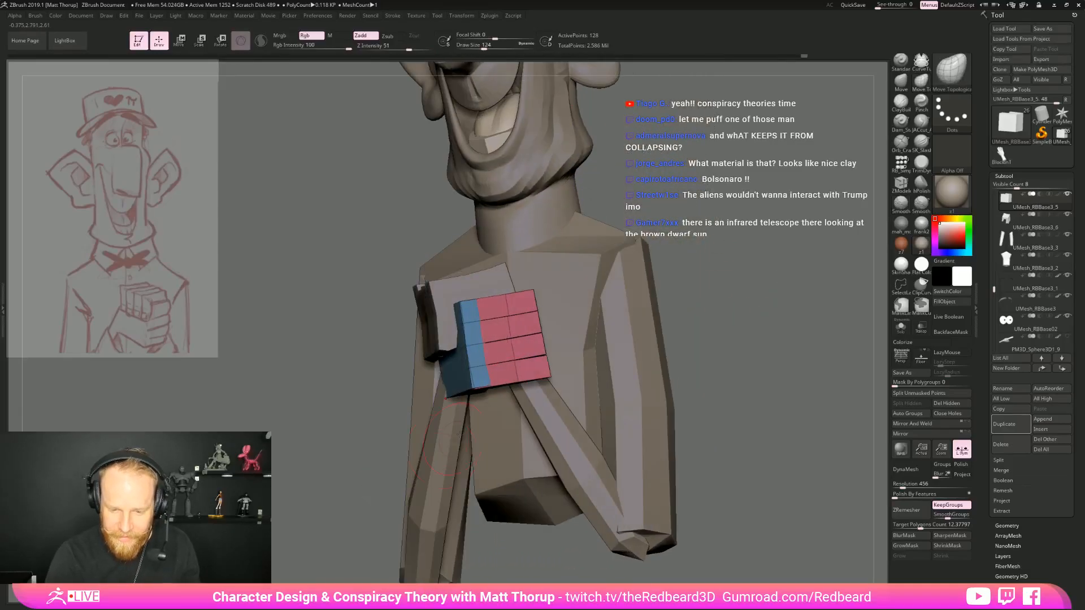
{"action": "left_click_drag", "start_coordinate": [548, 374], "coordinate": [544, 375]}
{"action": "right_click_drag", "start_coordinate": [542, 369], "coordinate": [562, 461]}
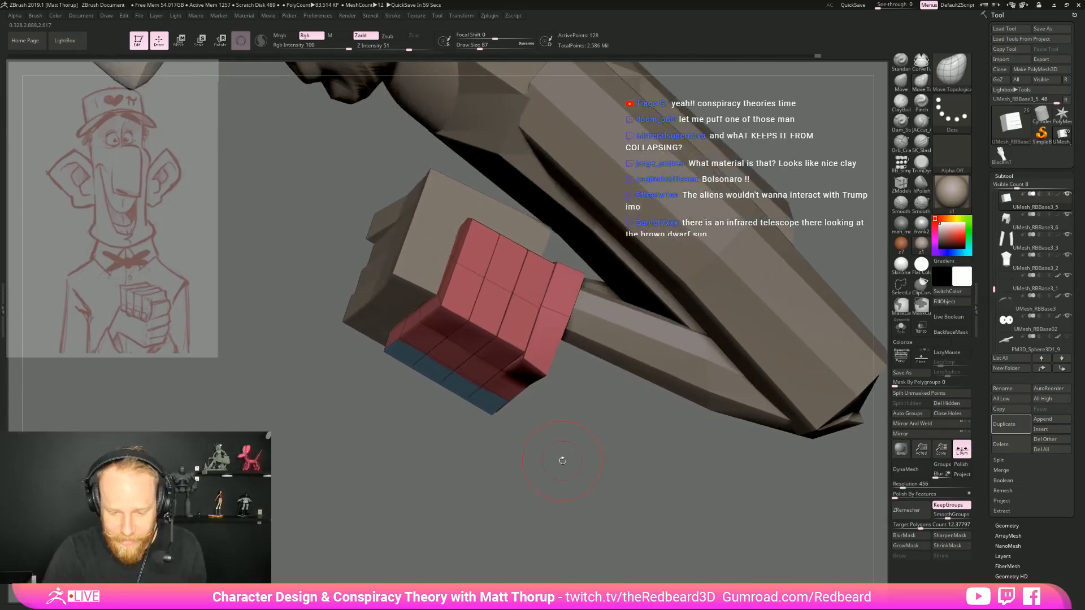
Insert lengthwise edge loops near both sides of each lower-hand finger with the ZModeler brush, undoing a misplaced one
{"action": "key", "text": "b"}
{"action": "key", "text": "z"}
{"action": "key", "text": "m"}
{"action": "left_click", "coordinate": [500, 305]}
{"action": "key", "text": "ctrl+z"}
{"action": "right_click_drag", "start_coordinate": [476, 432], "coordinate": [446, 359]}
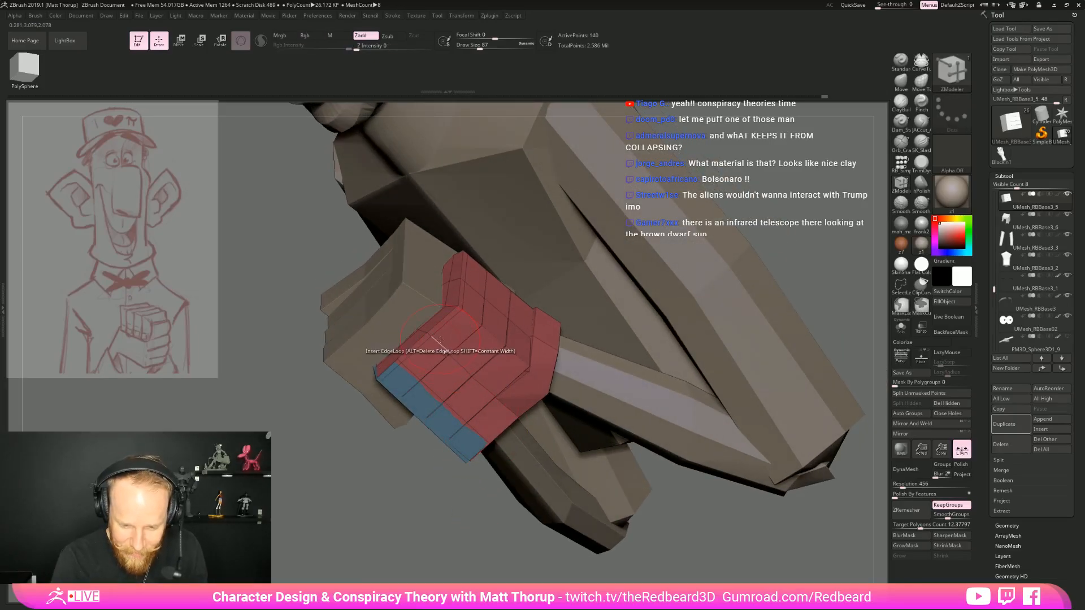
{"action": "left_click", "coordinate": [448, 347]}
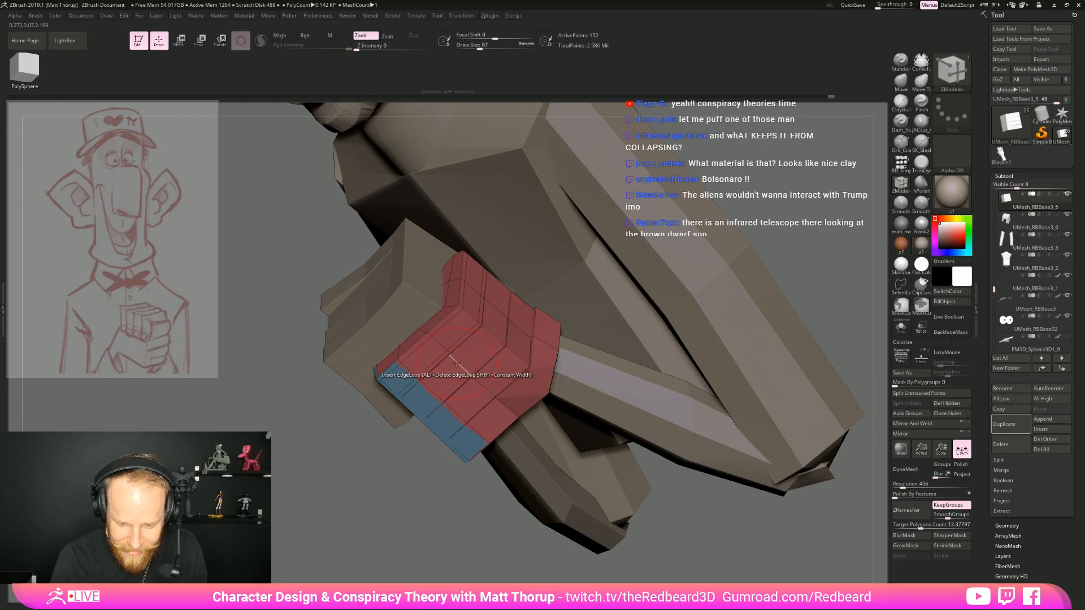
{"action": "left_click", "coordinate": [470, 374]}
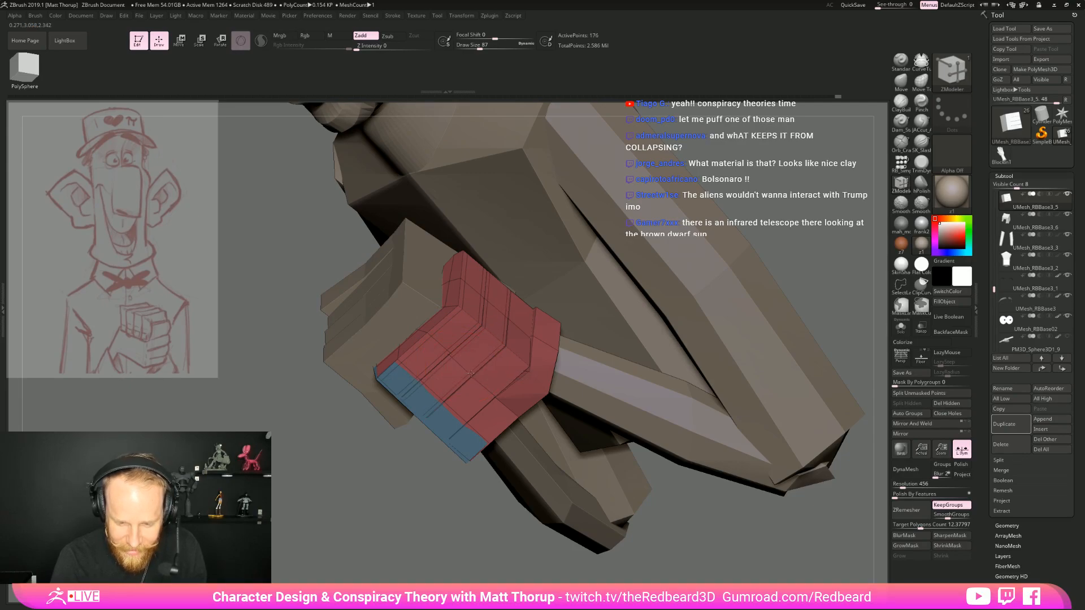
{"action": "left_click", "coordinate": [474, 380]}
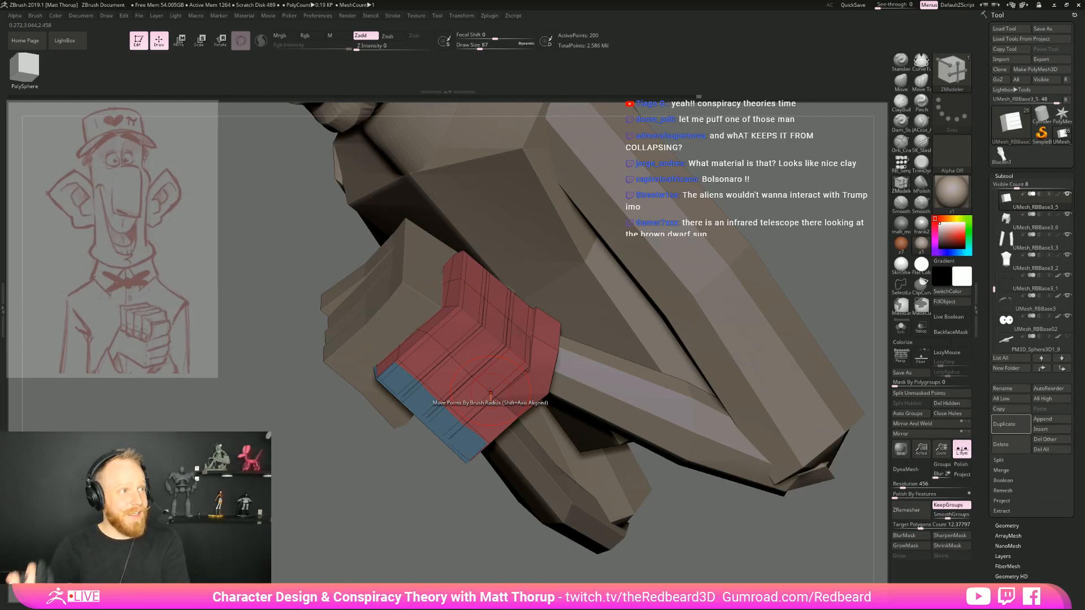
{"action": "left_click_drag", "start_coordinate": [463, 525], "coordinate": [502, 401]}
{"action": "left_click", "coordinate": [513, 412]}
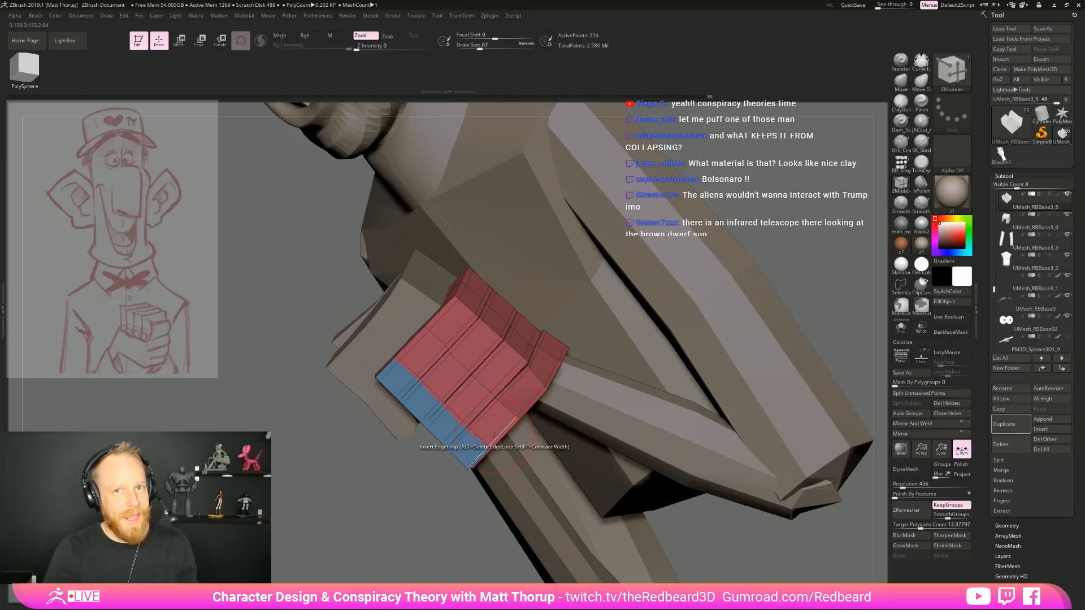
{"action": "left_click", "coordinate": [495, 435]}
Insert an edge loop across each lower-hand finger near the end opposite the blue section
{"action": "left_click_drag", "start_coordinate": [452, 498], "coordinate": [639, 334]}
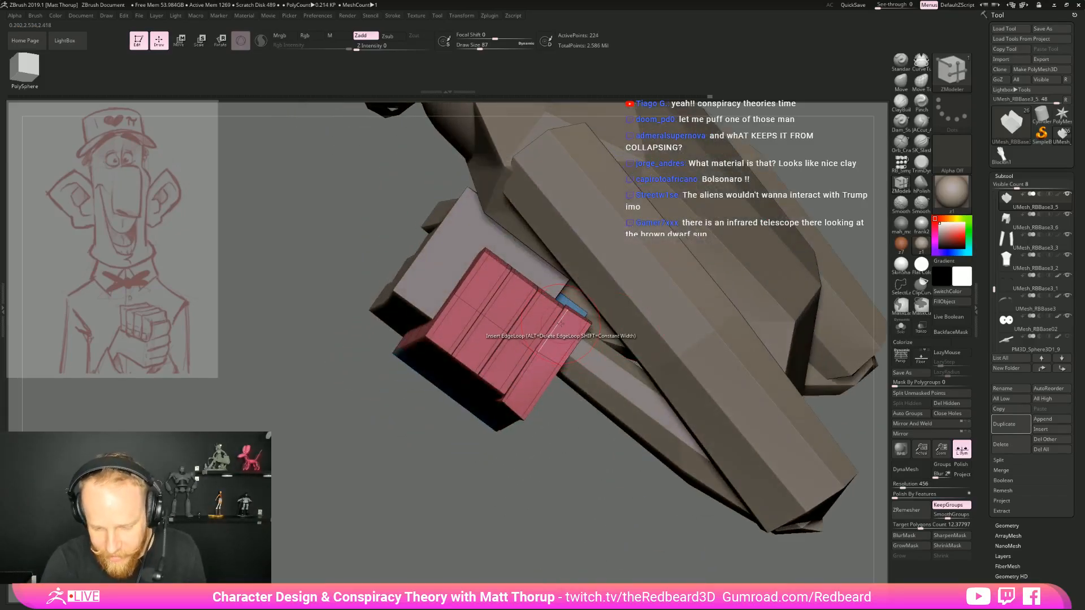
{"action": "left_click", "coordinate": [523, 302]}
{"action": "left_click", "coordinate": [503, 283]}
{"action": "left_click", "coordinate": [489, 278]}
Insert an edge loop across each finger within the blue section of the lower hand
{"action": "left_click_drag", "start_coordinate": [395, 407], "coordinate": [379, 362]}
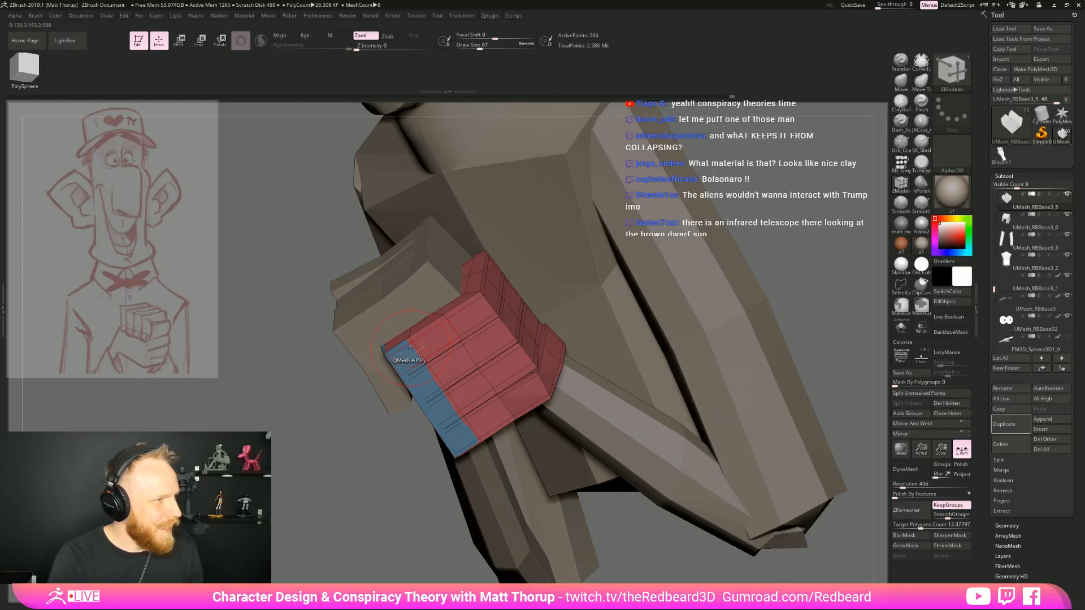
{"action": "left_click", "coordinate": [410, 346]}
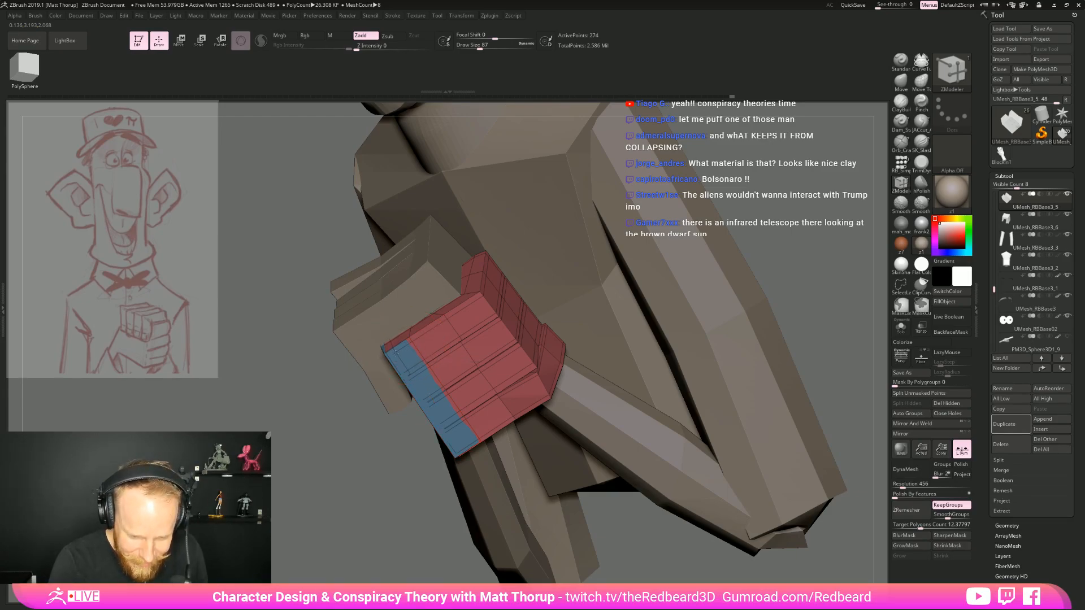
{"action": "left_click", "coordinate": [415, 375]}
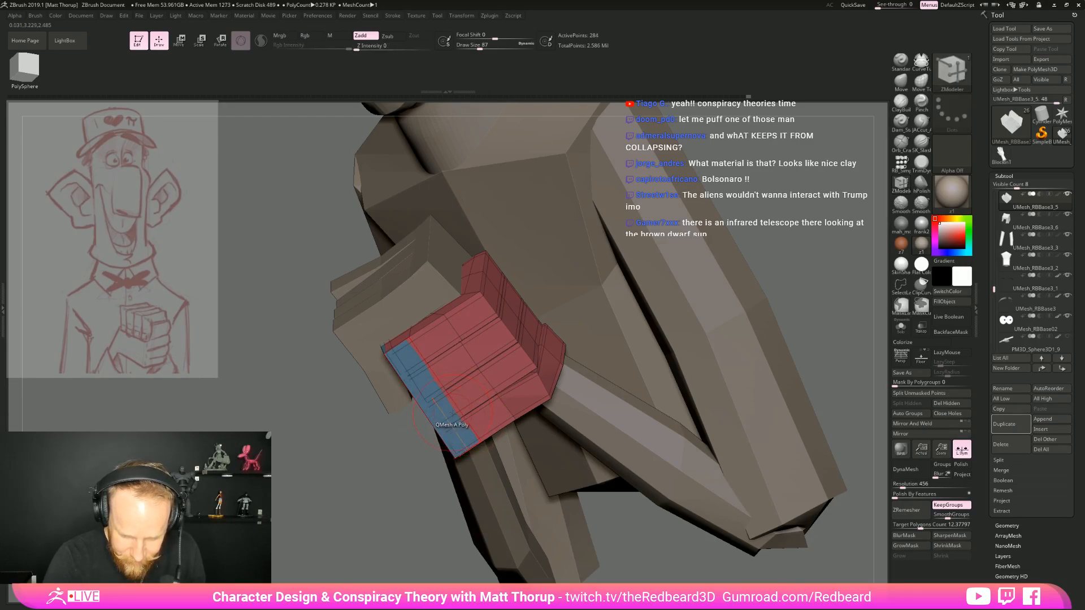
{"action": "left_click", "coordinate": [453, 415]}
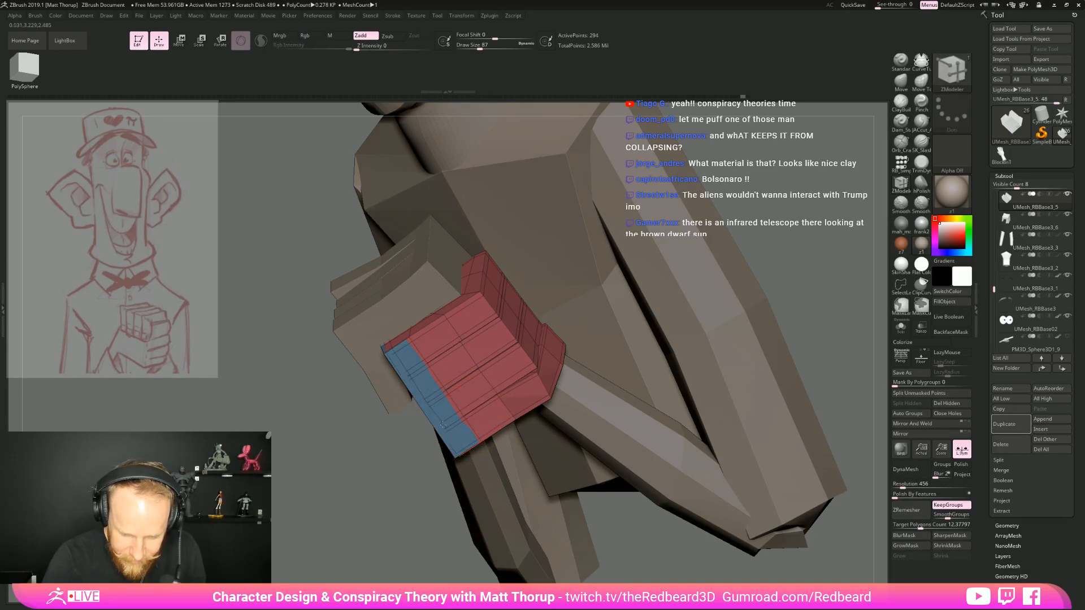
{"action": "left_click", "coordinate": [452, 428]}
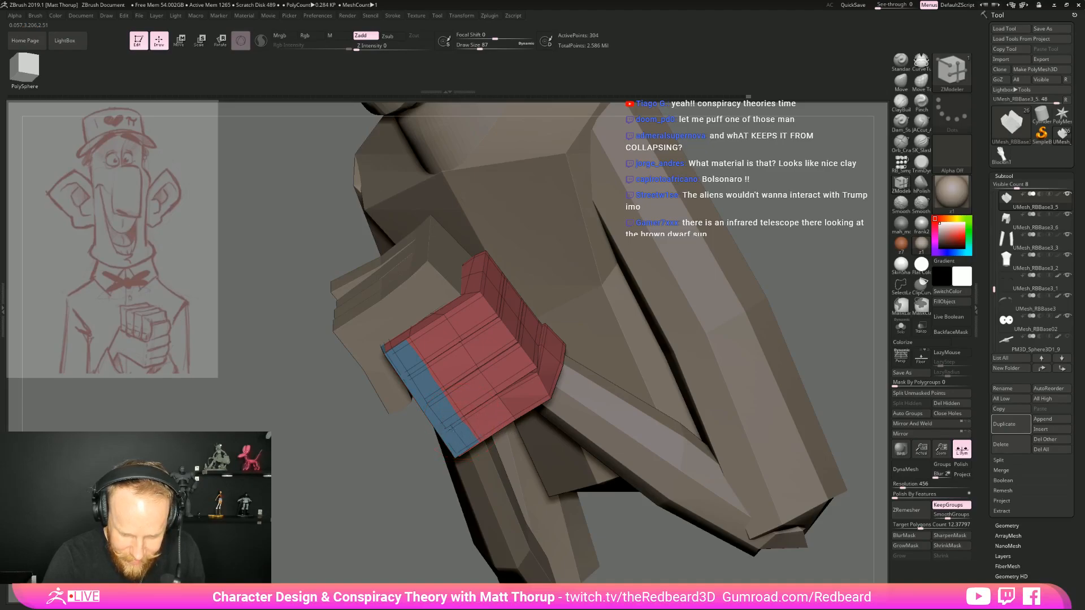
Insert more edge loops across the lower-hand fingers, midway along their red segments, with the ZModeler brush
{"action": "left_click_drag", "start_coordinate": [435, 460], "coordinate": [651, 351]}
{"action": "key", "text": "d"}
{"action": "key", "text": "shift+d"}
{"action": "left_click", "coordinate": [526, 329]}
{"action": "left_click", "coordinate": [533, 357]}
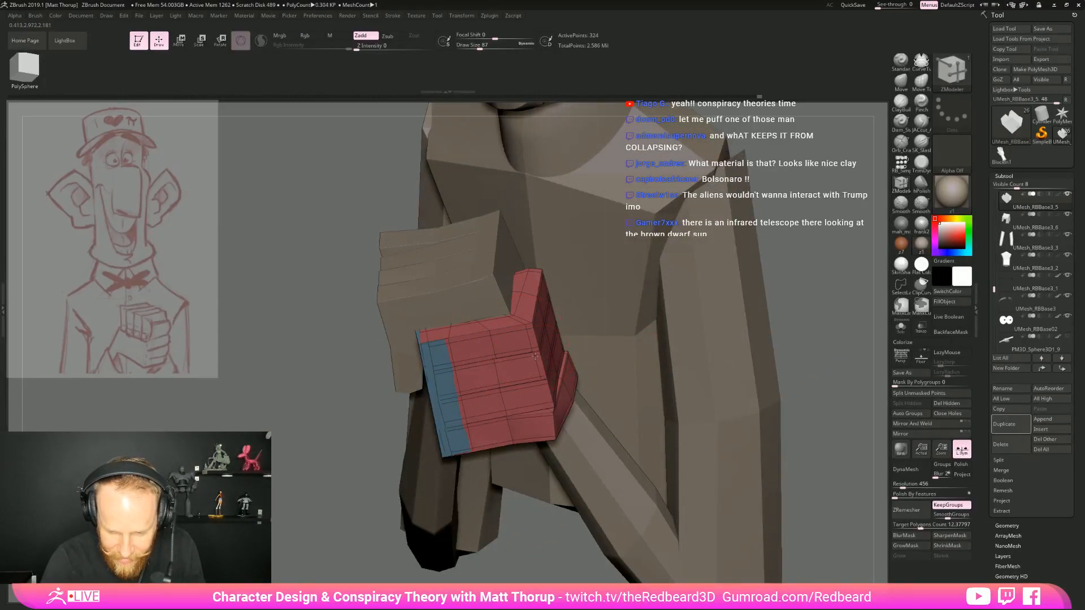
{"action": "left_click", "coordinate": [546, 402]}
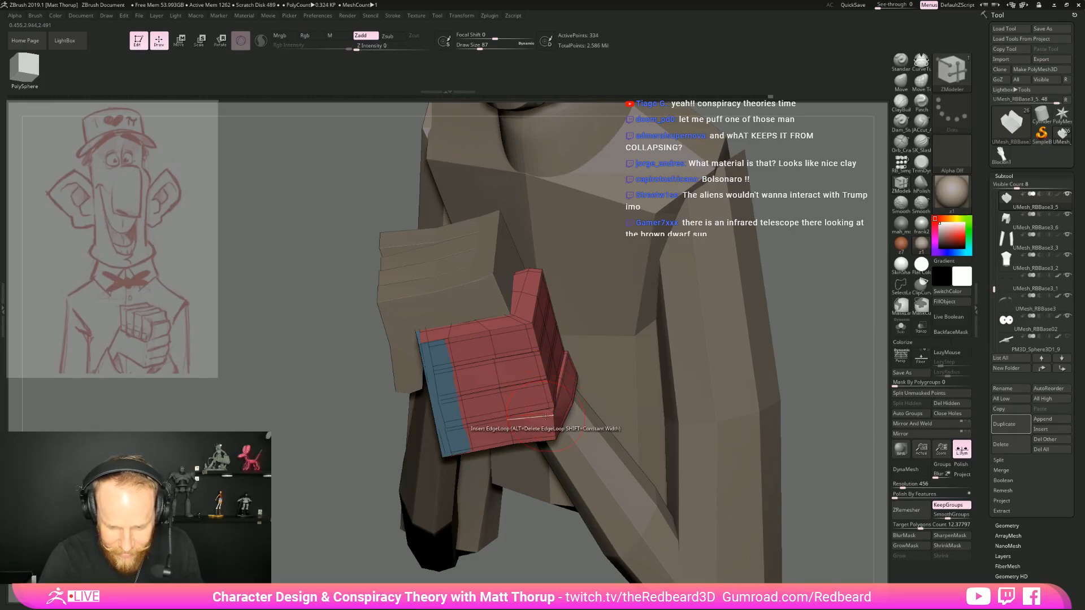
{"action": "left_click", "coordinate": [547, 417]}
{"action": "left_click_drag", "start_coordinate": [819, 300], "coordinate": [678, 375]}
{"action": "left_click", "coordinate": [559, 409]}
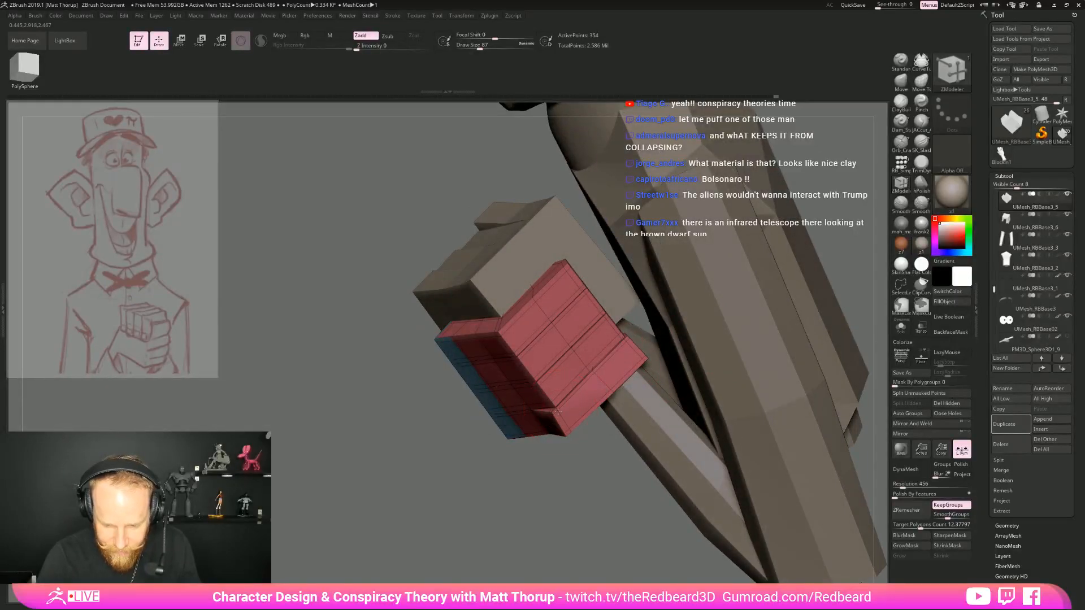
{"action": "left_click", "coordinate": [557, 399]}
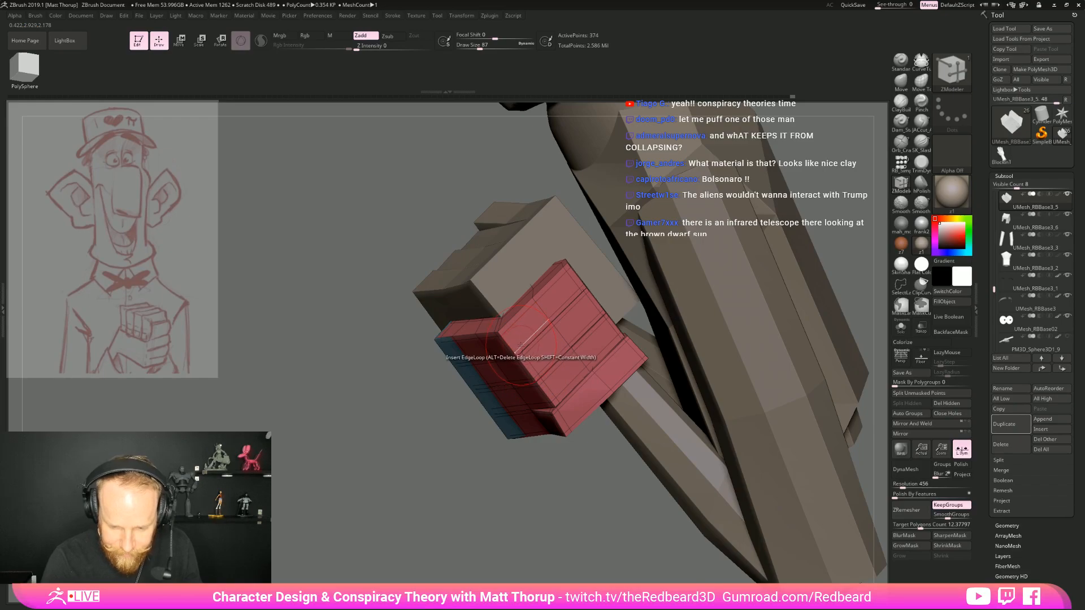
Preview the lower hand with smooth subdivision and inspect the rounded fingers with the polyframe hidden
{"action": "key", "text": "d"}
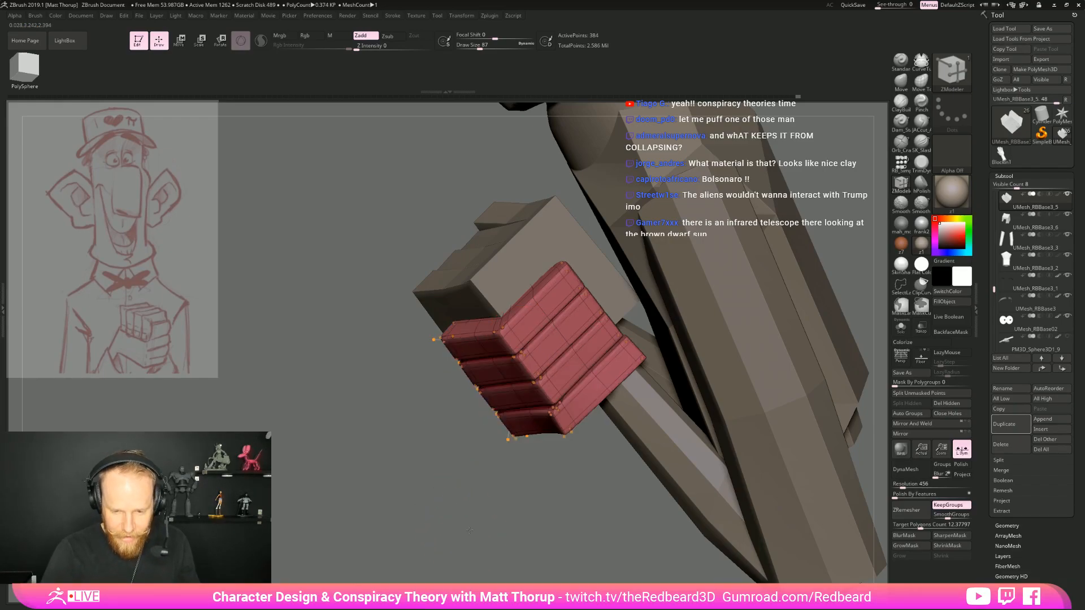
{"action": "left_click_drag", "start_coordinate": [459, 517], "coordinate": [522, 494]}
{"action": "key", "text": "shift+f"}
{"action": "key", "text": "shift+f"}
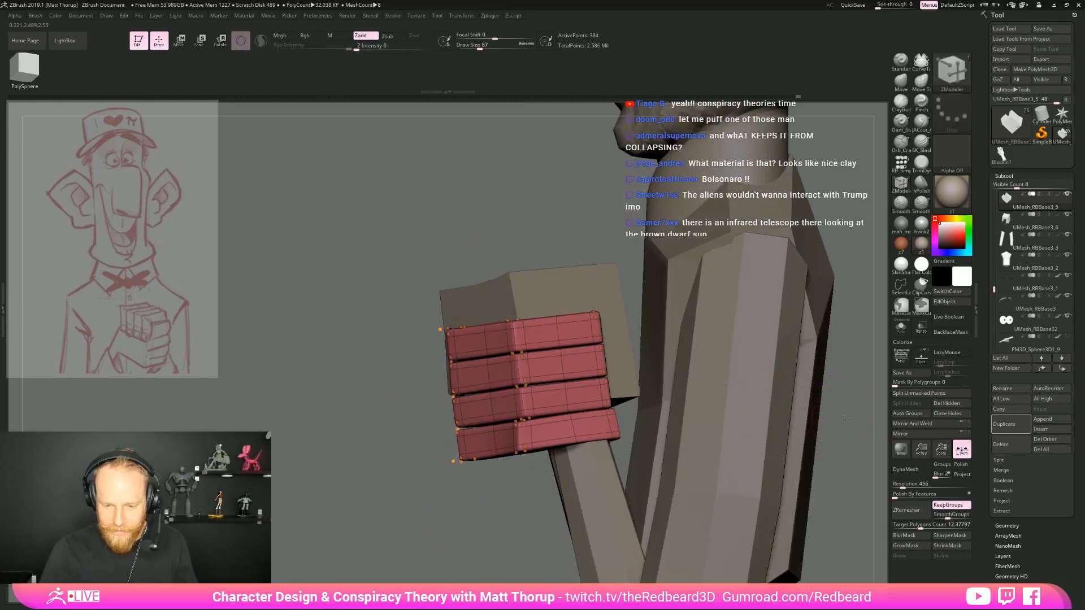
{"action": "left_click_drag", "start_coordinate": [829, 412], "coordinate": [780, 317], "text": "alt"}
{"action": "left_click_drag", "start_coordinate": [666, 362], "coordinate": [759, 454], "text": "shift"}
Turn off the smooth preview, solo the lower hand with polyframe shown, and insert an edge loop near the blue palm block's border
{"action": "key", "text": "shift+f"}
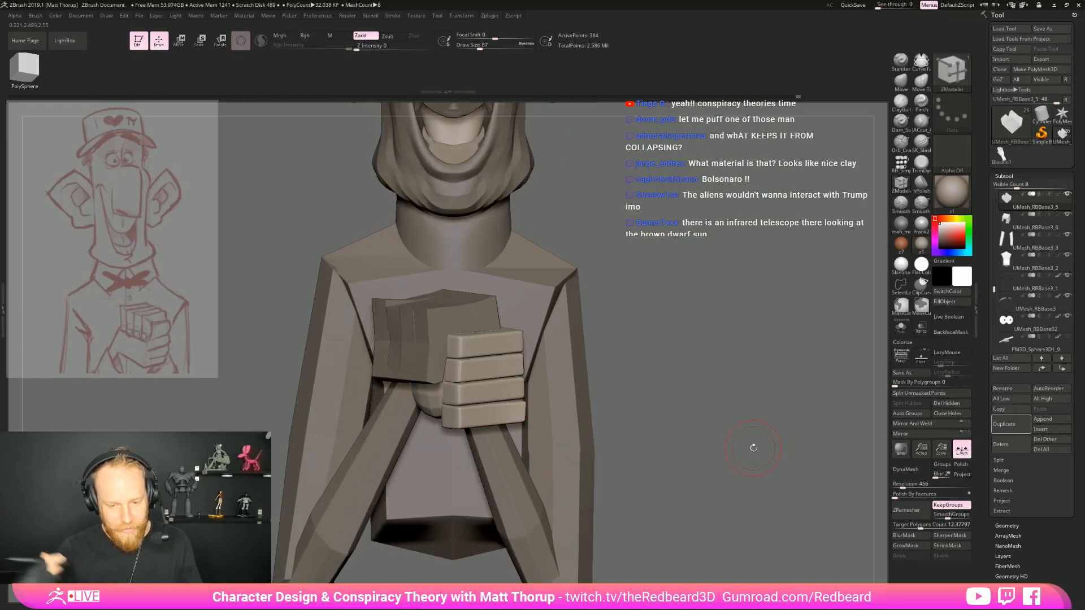
{"action": "key", "text": "shift+d"}
{"action": "left_click", "coordinate": [908, 331]}
{"action": "left_click_drag", "start_coordinate": [676, 405], "coordinate": [713, 421], "text": "alt"}
{"action": "key", "text": "shift+f"}
{"action": "left_click_drag", "start_coordinate": [721, 356], "coordinate": [765, 470]}
{"action": "left_click_drag", "start_coordinate": [372, 394], "coordinate": [363, 393]}
{"action": "left_click", "coordinate": [433, 436]}
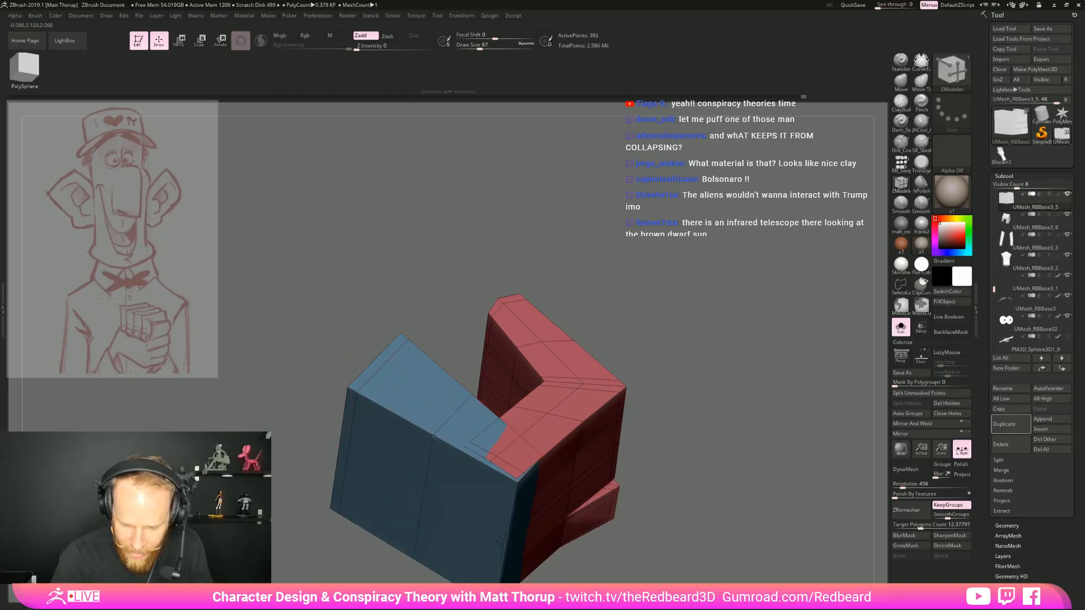
Insert edge loops near the remaining borders and across the middle of the lower hand's blue palm block
{"action": "left_click_drag", "start_coordinate": [700, 465], "coordinate": [706, 434], "text": "alt"}
{"action": "left_click_drag", "start_coordinate": [705, 434], "coordinate": [723, 379]}
{"action": "left_click_drag", "start_coordinate": [508, 432], "coordinate": [507, 435]}
{"action": "left_click_drag", "start_coordinate": [699, 455], "coordinate": [706, 322], "text": "alt"}
{"action": "left_click", "coordinate": [466, 486]}
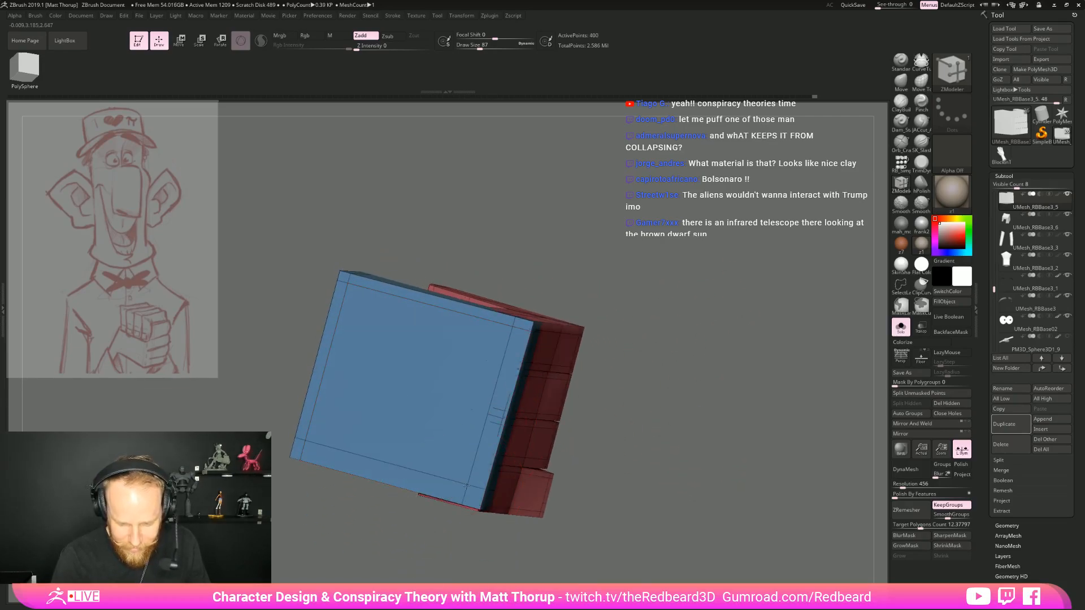
{"action": "left_click", "coordinate": [402, 390]}
{"action": "left_click", "coordinate": [401, 394]}
{"action": "left_click_drag", "start_coordinate": [600, 355], "coordinate": [746, 409]}
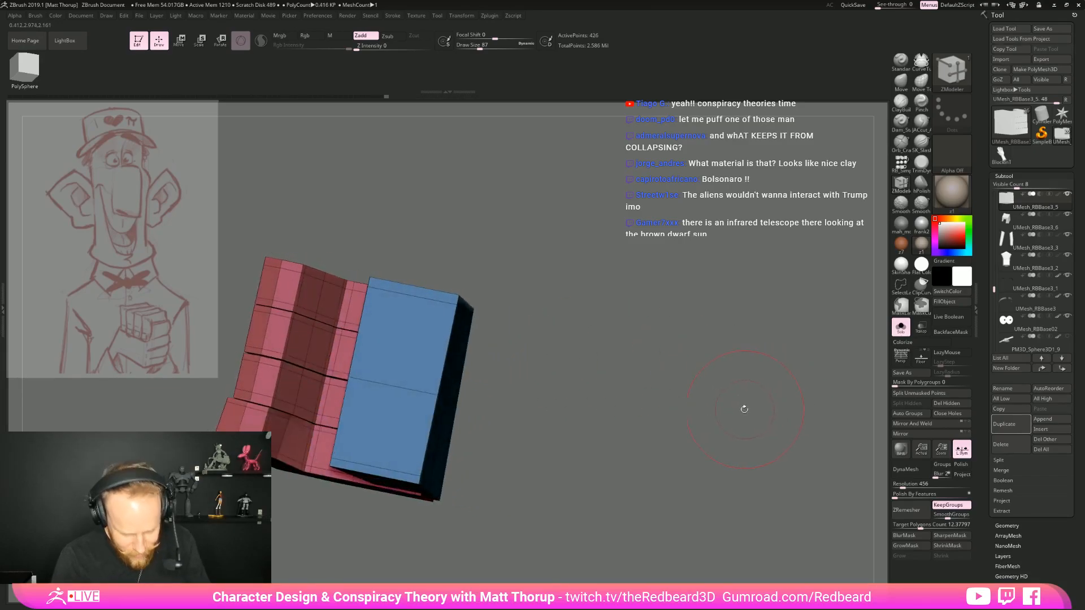
Bulge the middle of the lower hand's palm block outward with the Move brush at draw size 136
{"action": "left_click_drag", "start_coordinate": [651, 406], "coordinate": [602, 415]}
{"action": "key", "text": "b"}
{"action": "key", "text": "m"}
{"action": "key", "text": "v"}
{"action": "key", "text": "s"}
{"action": "left_click_drag", "start_coordinate": [483, 386], "coordinate": [487, 387]}
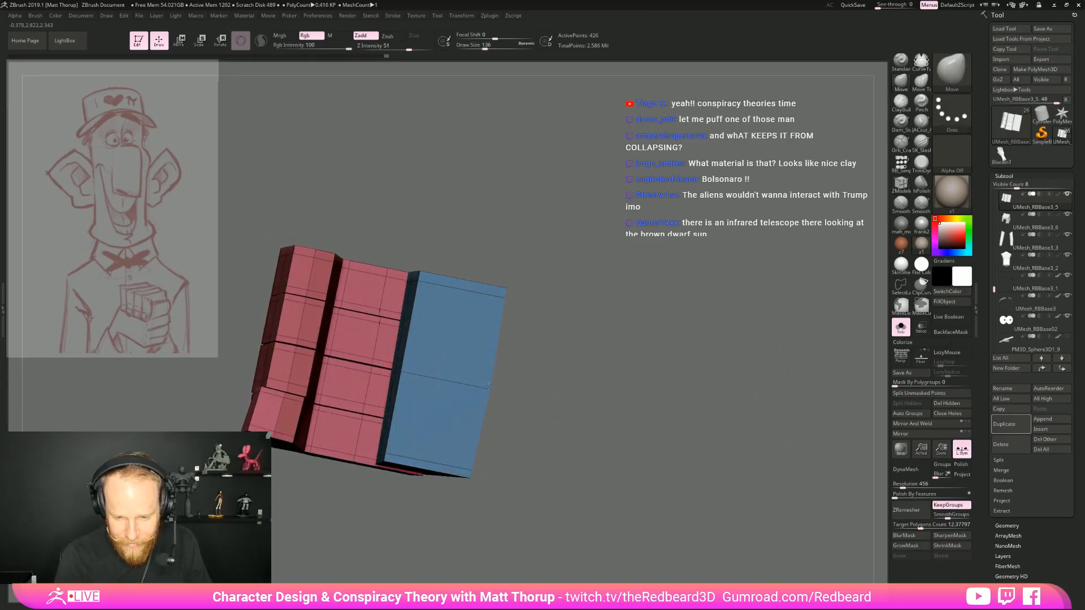
{"action": "left_click_drag", "start_coordinate": [555, 366], "coordinate": [586, 365]}
{"action": "left_click_drag", "start_coordinate": [782, 398], "coordinate": [688, 431]}
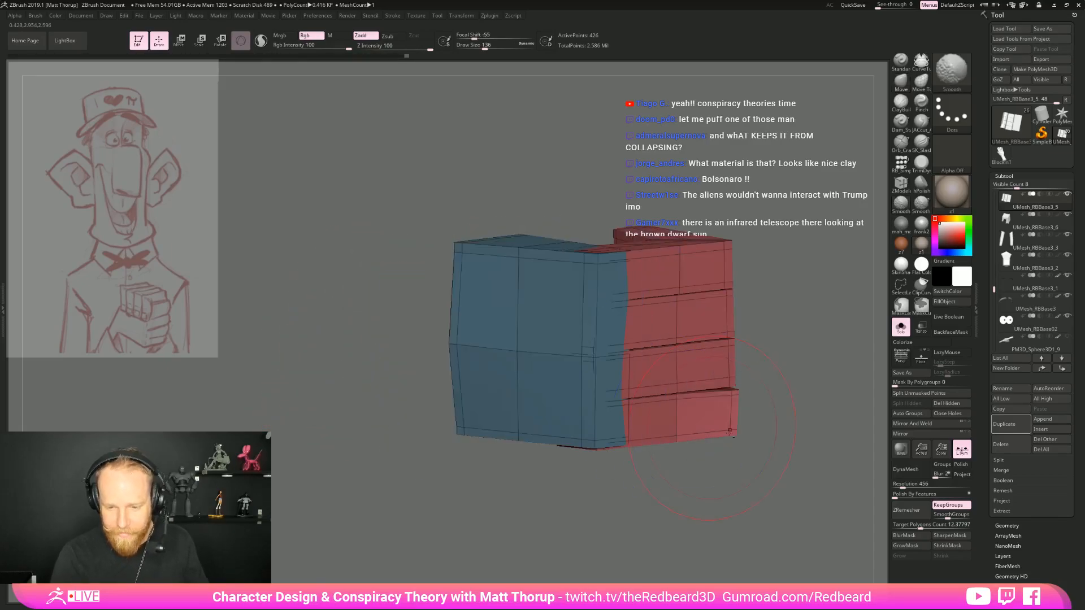
Show the whole figure again with the lower hand smoothly subdivided and the polyframe hidden
{"action": "left_click", "coordinate": [901, 327]}
{"action": "key", "text": "d"}
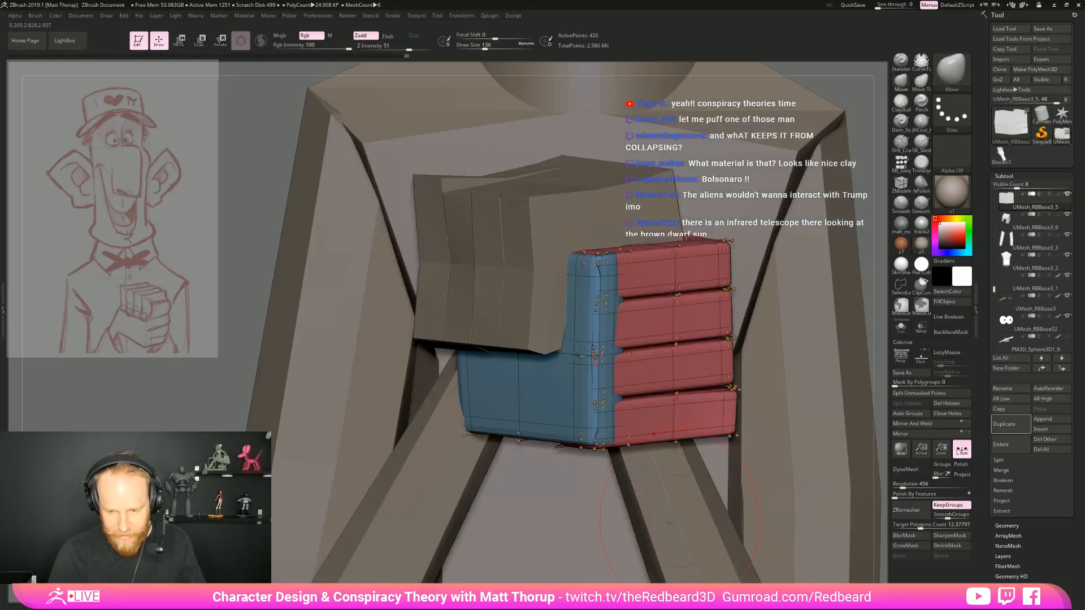
{"action": "key", "text": "shift+f"}
{"action": "left_click_drag", "start_coordinate": [877, 382], "coordinate": [744, 398], "text": "alt"}
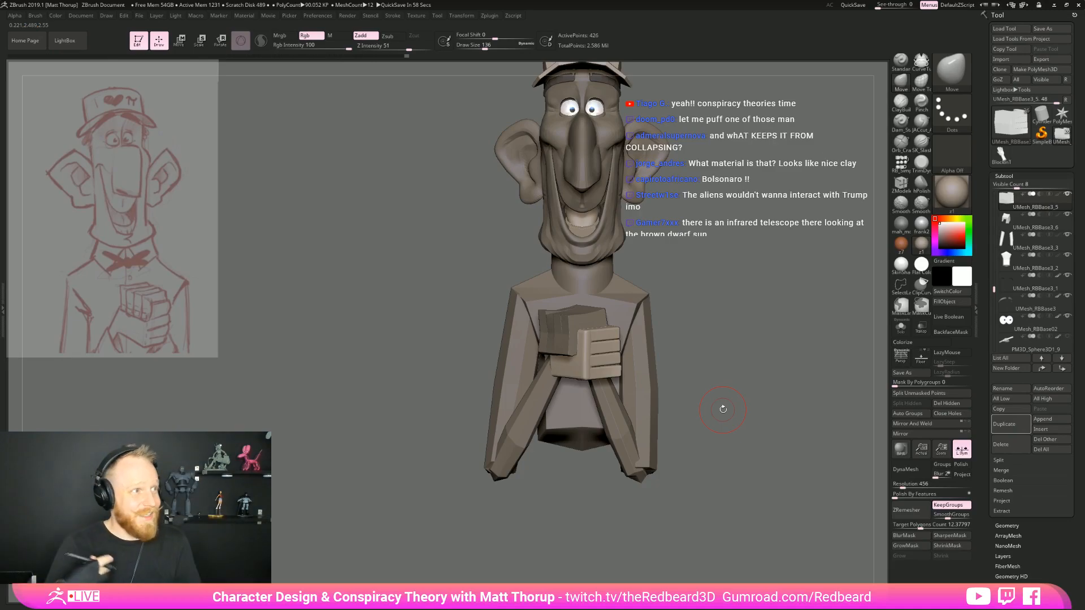
{"action": "left_click_drag", "start_coordinate": [729, 339], "coordinate": [777, 418]}
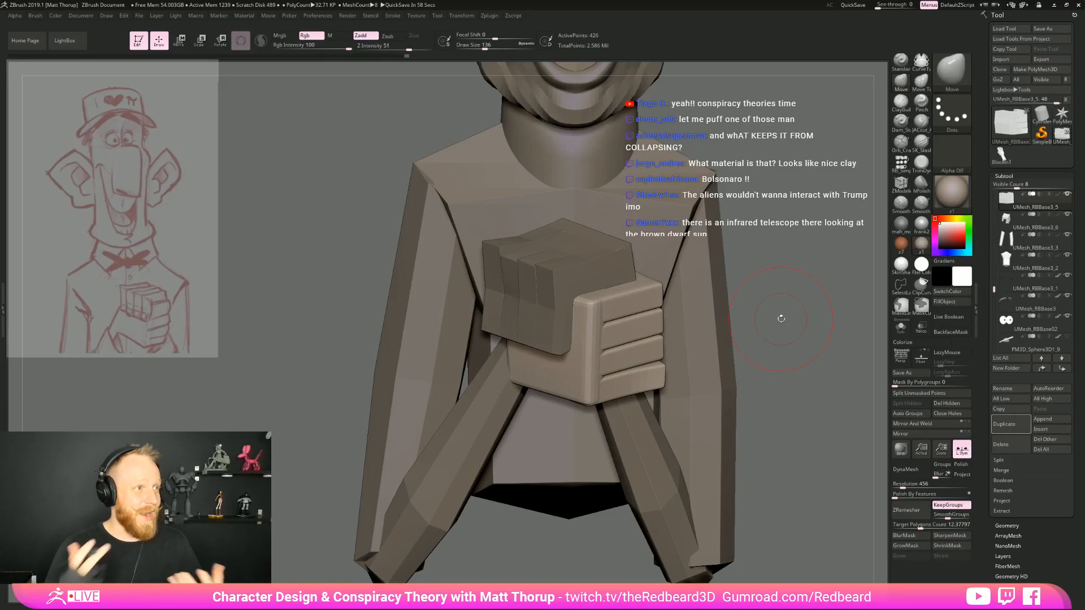
{"action": "left_click_drag", "start_coordinate": [746, 317], "coordinate": [816, 285]}
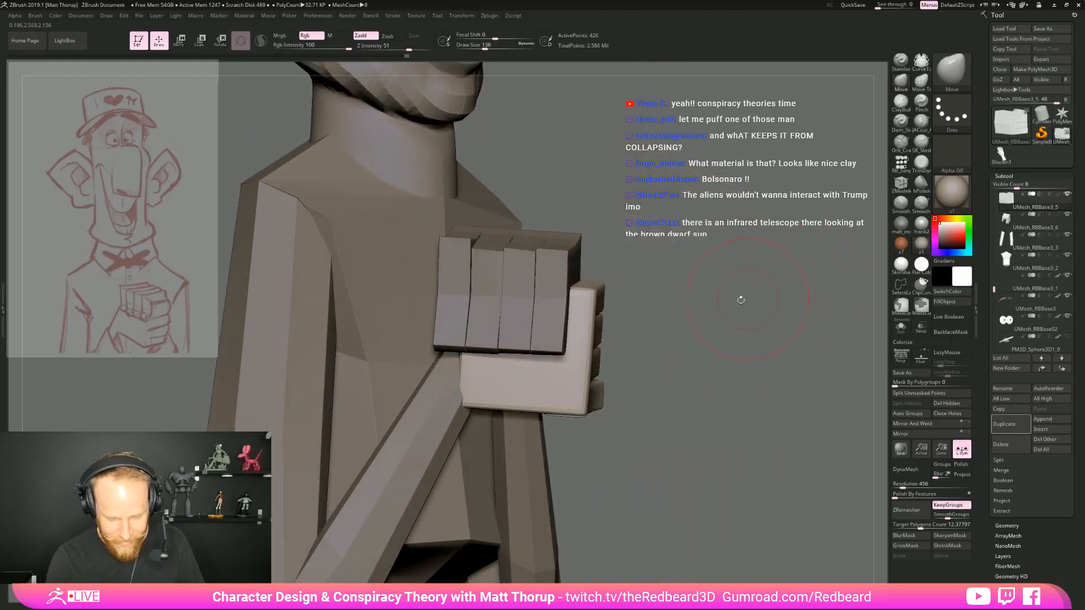
Turn on transparency and reshape the lower hand's palm with the Move brush at draw size 182
{"action": "left_click", "coordinate": [902, 342]}
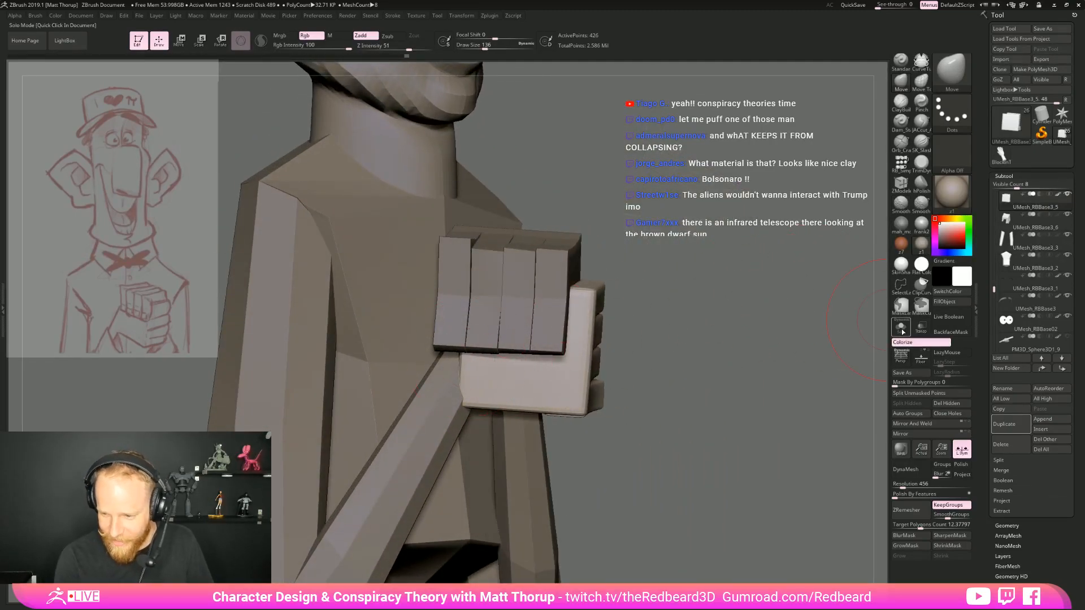
{"action": "left_click", "coordinate": [921, 327]}
{"action": "key", "text": "s"}
{"action": "left_click_drag", "start_coordinate": [466, 355], "coordinate": [452, 350]}
{"action": "mouse_move", "coordinate": [691, 332]}
{"action": "left_mouse_down"}
{"action": "mouse_move", "coordinate": [509, 325]}
{"action": "mouse_move", "coordinate": [422, 337]}
{"action": "mouse_move", "coordinate": [441, 292]}
{"action": "left_mouse_up"}
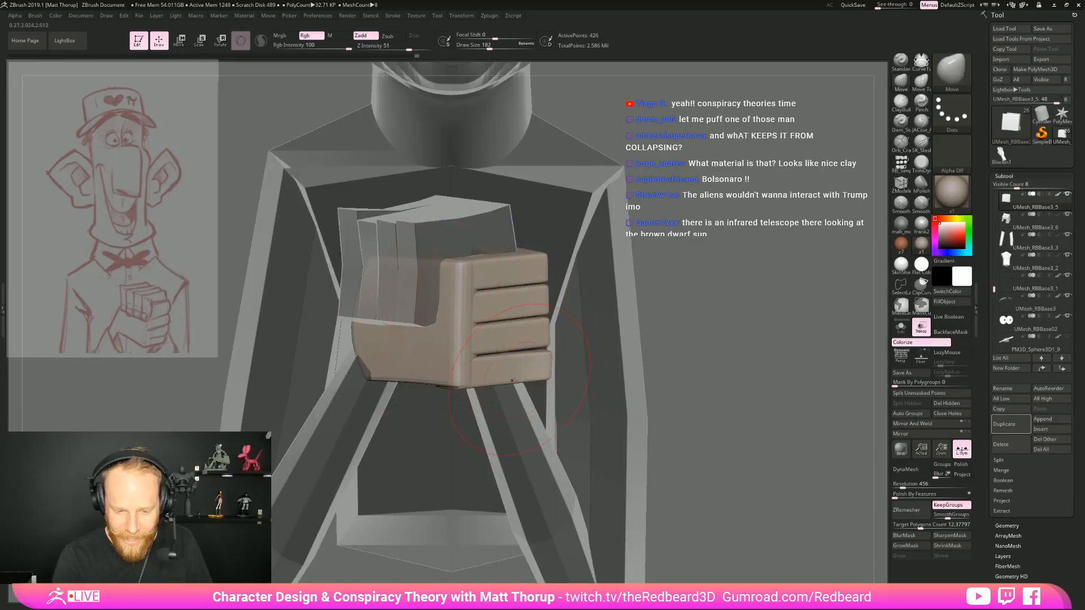
{"action": "left_click_drag", "start_coordinate": [718, 382], "coordinate": [454, 382]}
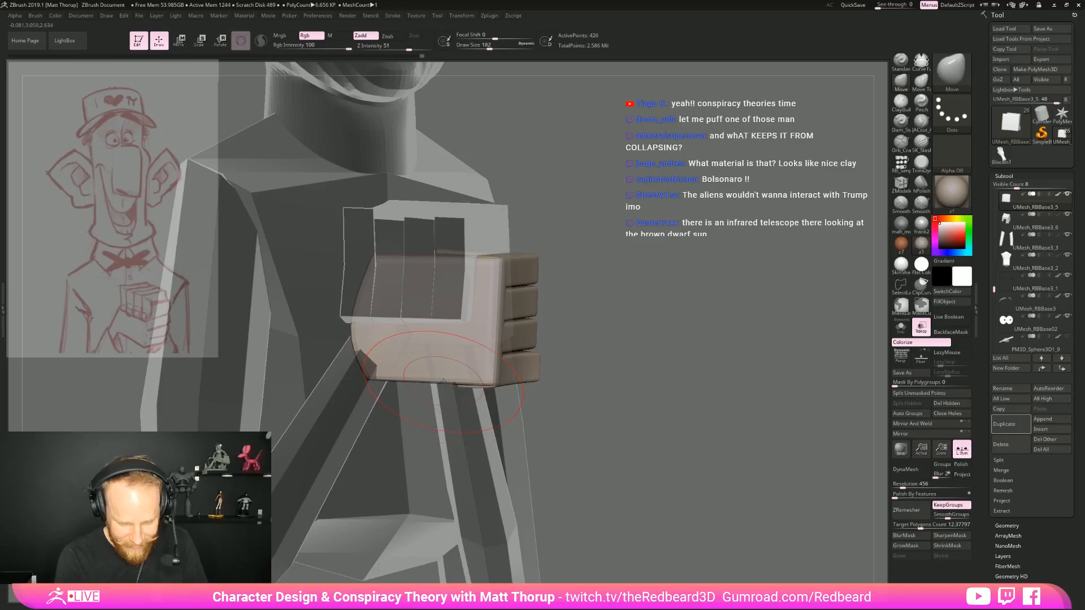
Adjust the underside of the lower hand's palm with the Move Topological brush
{"action": "key", "text": "b"}
{"action": "key", "text": "m"}
{"action": "key", "text": "t"}
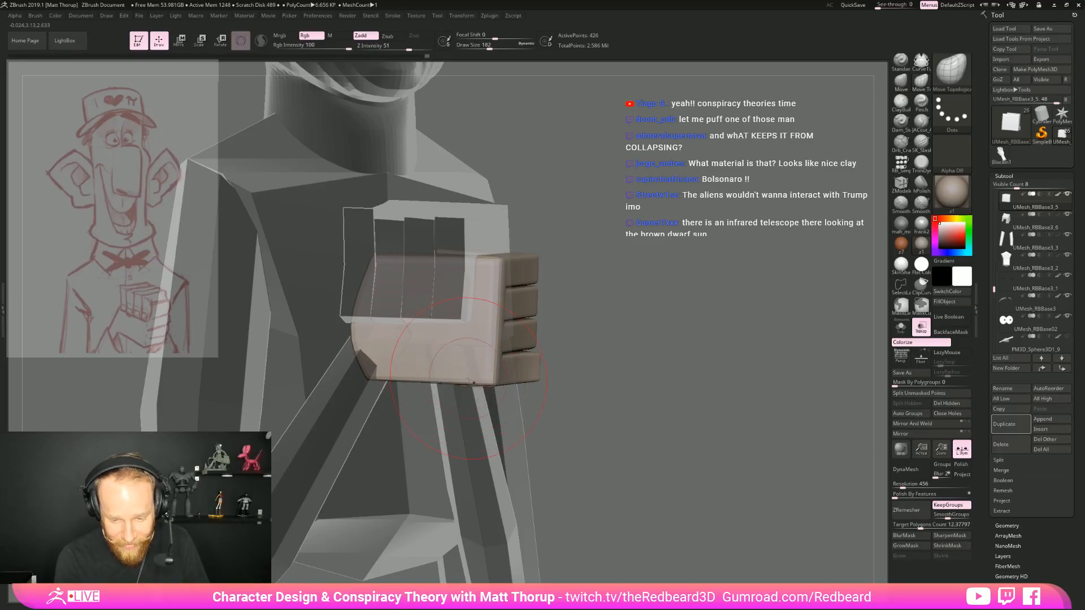
{"action": "left_click_drag", "start_coordinate": [607, 366], "coordinate": [387, 383]}
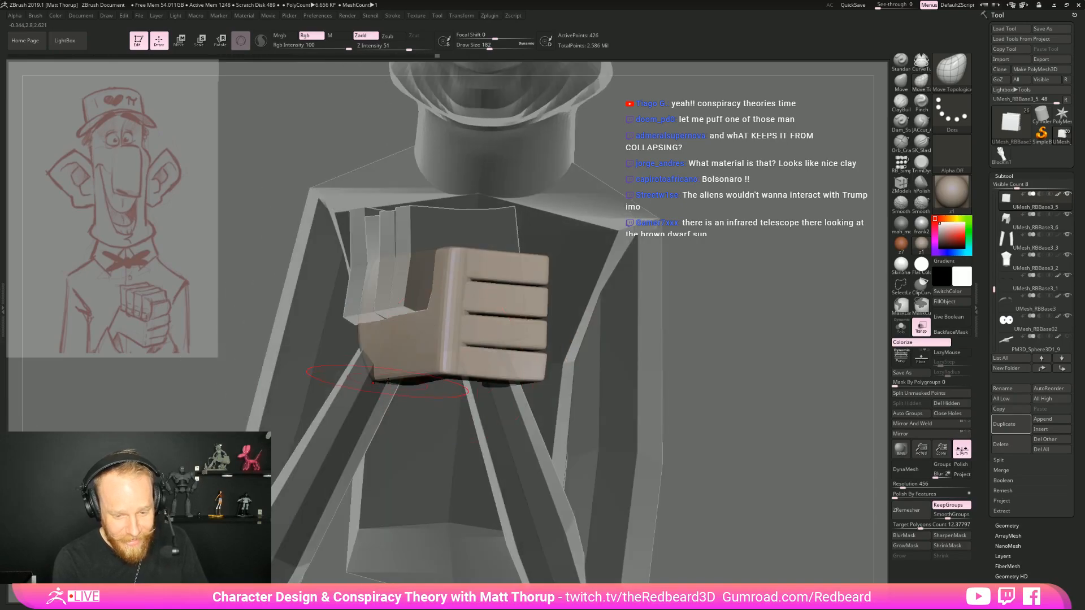
{"action": "left_click_drag", "start_coordinate": [639, 370], "coordinate": [622, 317]}
{"action": "left_click_drag", "start_coordinate": [508, 339], "coordinate": [718, 367]}
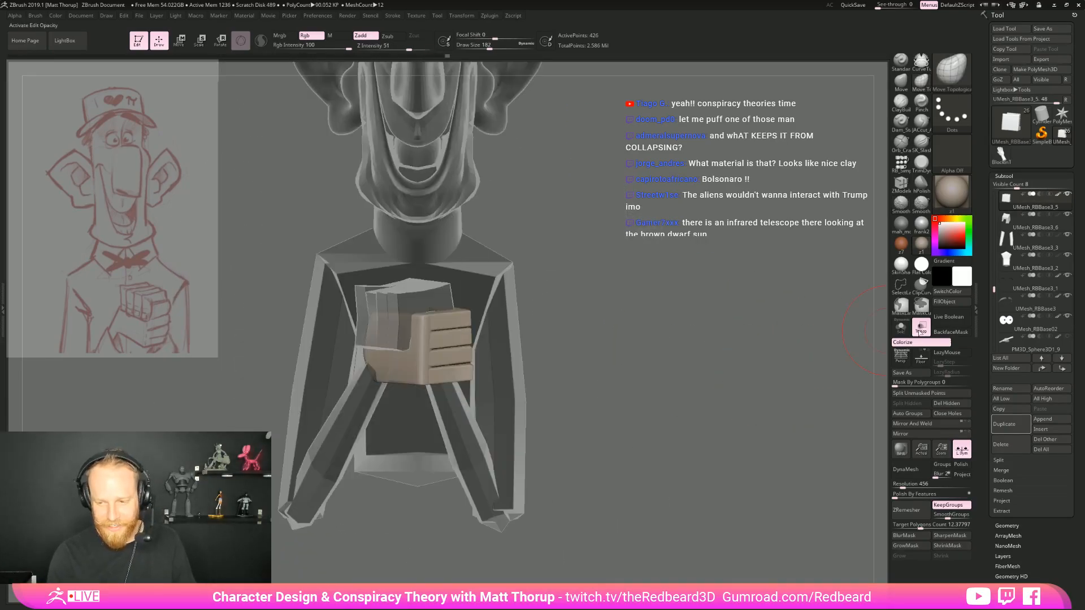
Turn off transparency, show the polyframe, and make the upper hand the active subtool
{"action": "left_click", "coordinate": [921, 327]}
{"action": "key", "text": "shift+f"}
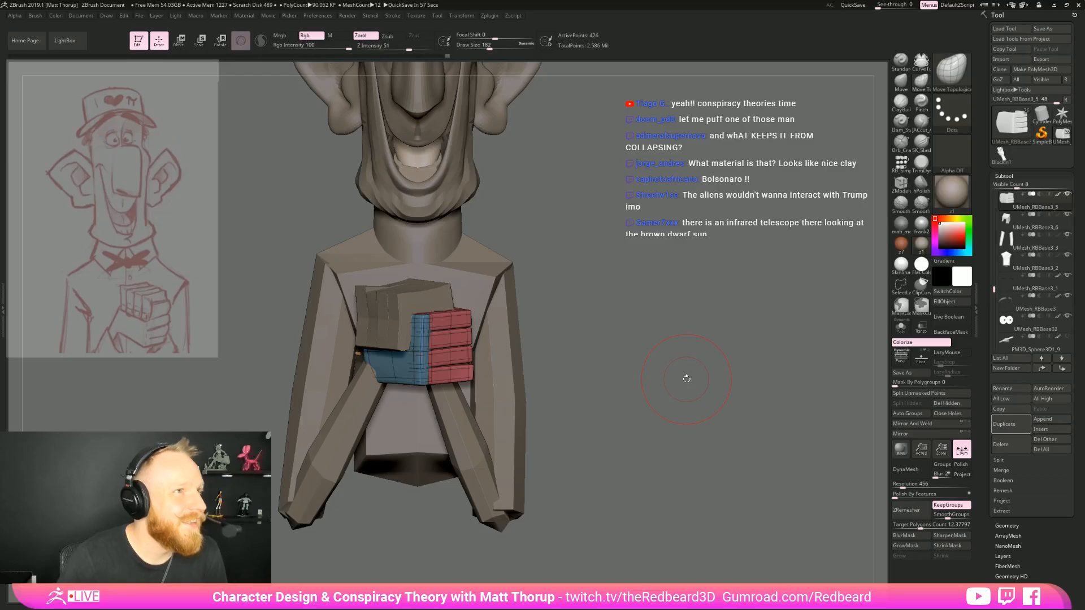
{"action": "left_click_drag", "start_coordinate": [657, 293], "coordinate": [680, 349]}
{"action": "left_click", "coordinate": [439, 340], "text": "alt"}
Insert edge loops across the upper-hand fingers with the ZModeler brush, undoing a misplaced one
{"action": "left_click_drag", "start_coordinate": [630, 310], "coordinate": [608, 339]}
{"action": "key", "text": "b"}
{"action": "key", "text": "z"}
{"action": "key", "text": "m"}
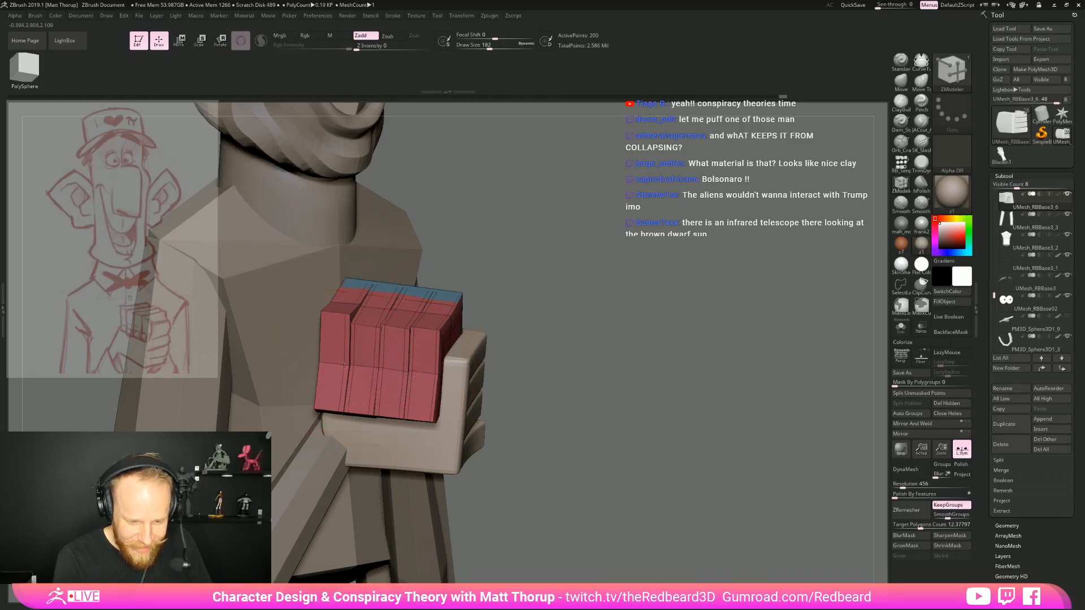
{"action": "mouse_move", "coordinate": [577, 276]}
{"action": "left_mouse_down"}
{"action": "mouse_move", "coordinate": [546, 302]}
{"action": "mouse_move", "coordinate": [583, 284]}
{"action": "left_mouse_up"}
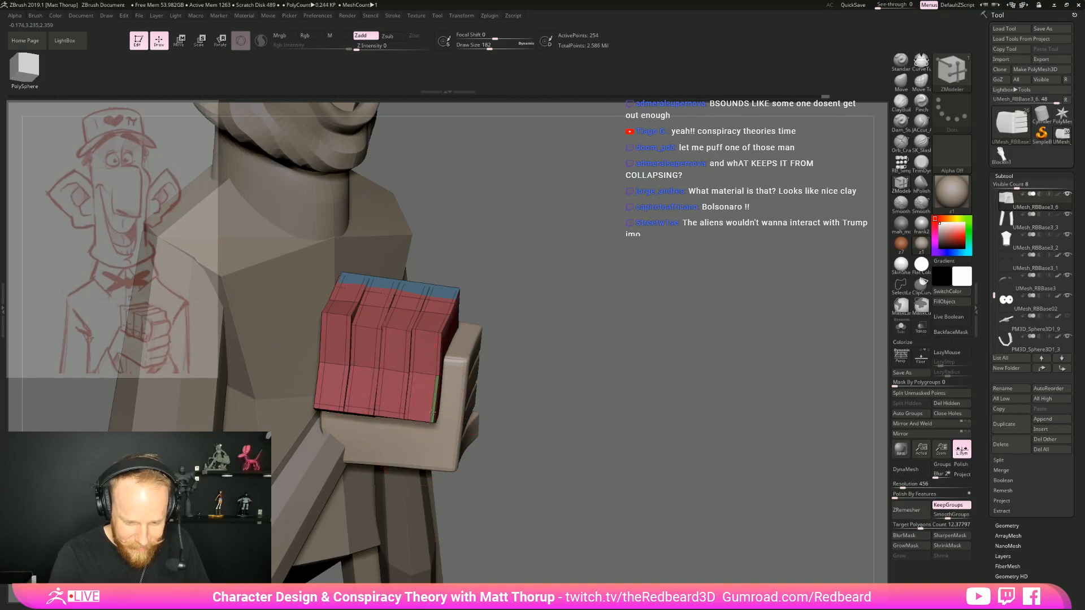
{"action": "key", "text": "ctrl+z"}
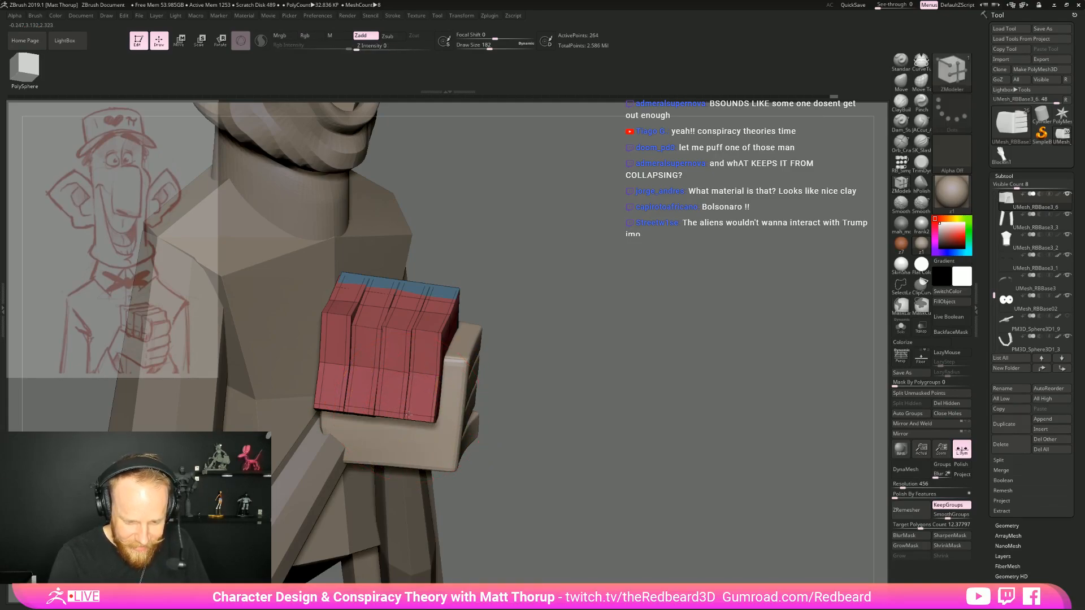
{"action": "left_click_drag", "start_coordinate": [528, 322], "coordinate": [486, 362]}
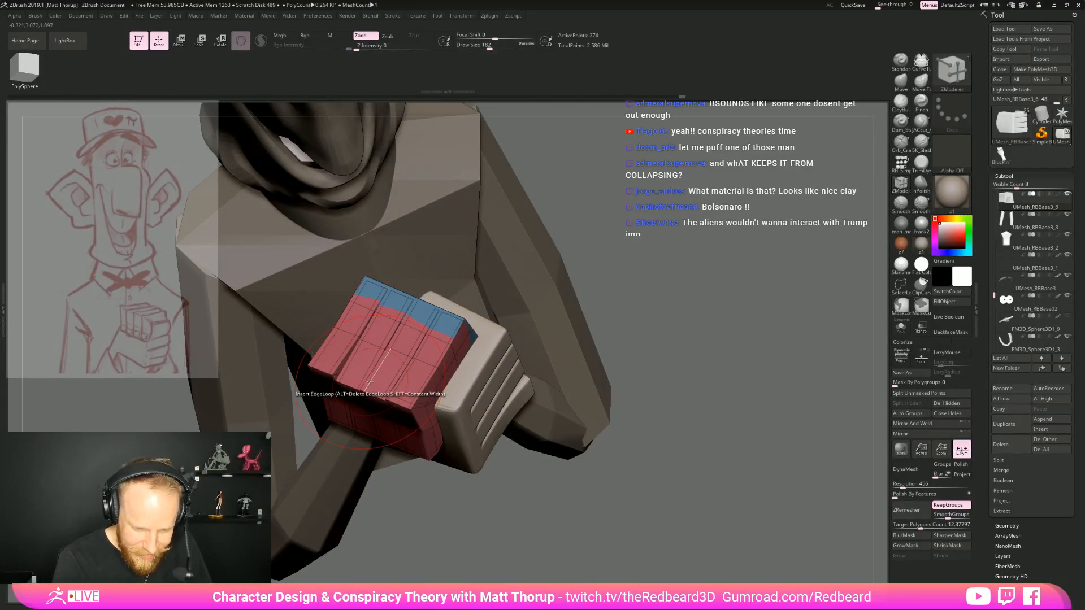
{"action": "left_click", "coordinate": [333, 367]}
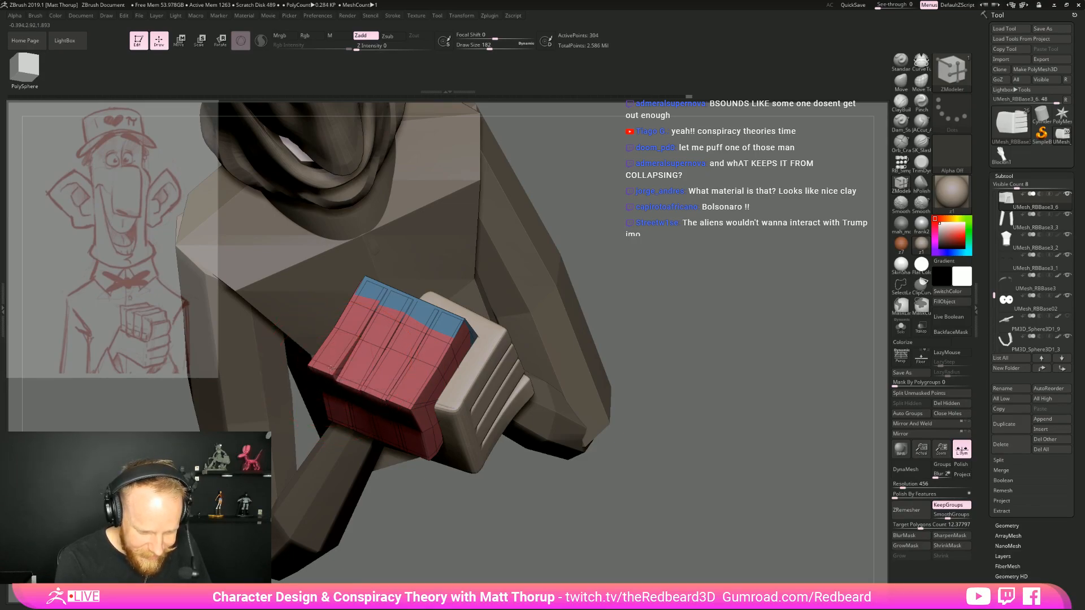
Isolate the upper hand's blue palm block in solo mode and try to insert an edge loop along it
{"action": "mouse_move", "coordinate": [655, 367]}
{"action": "left_mouse_down", "text": "alt"}
{"action": "mouse_move", "coordinate": [666, 317]}
{"action": "mouse_move", "coordinate": [690, 358]}
{"action": "mouse_move", "coordinate": [665, 358]}
{"action": "left_mouse_up", "text": "alt"}
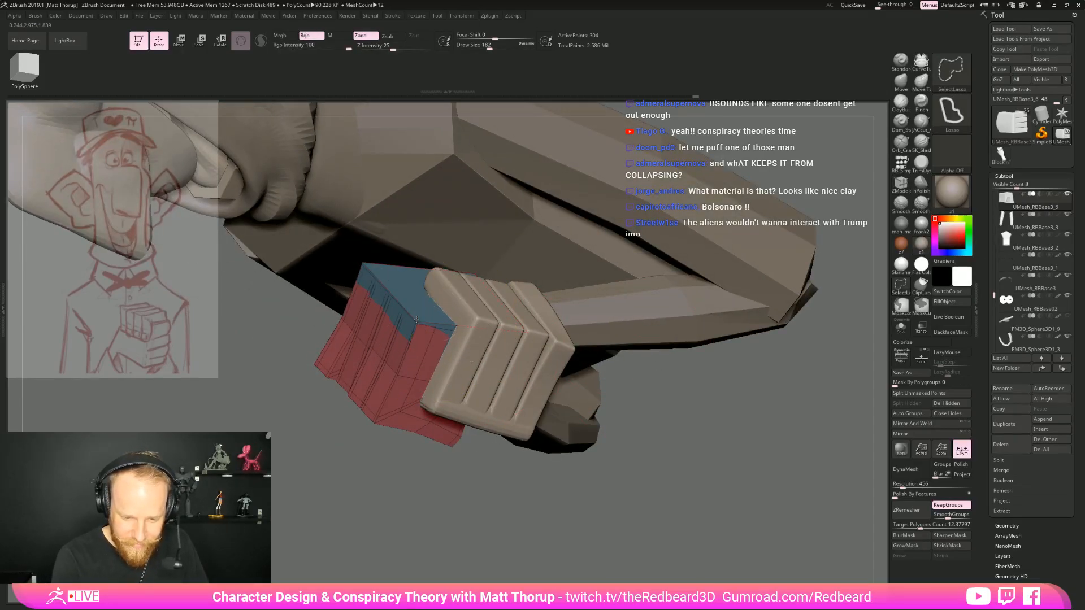
{"action": "left_click", "coordinate": [418, 333], "text": "ctrl+shift"}
{"action": "left_click_drag", "start_coordinate": [489, 495], "coordinate": [630, 471], "text": "ctrl+shift"}
{"action": "left_click", "coordinate": [904, 332]}
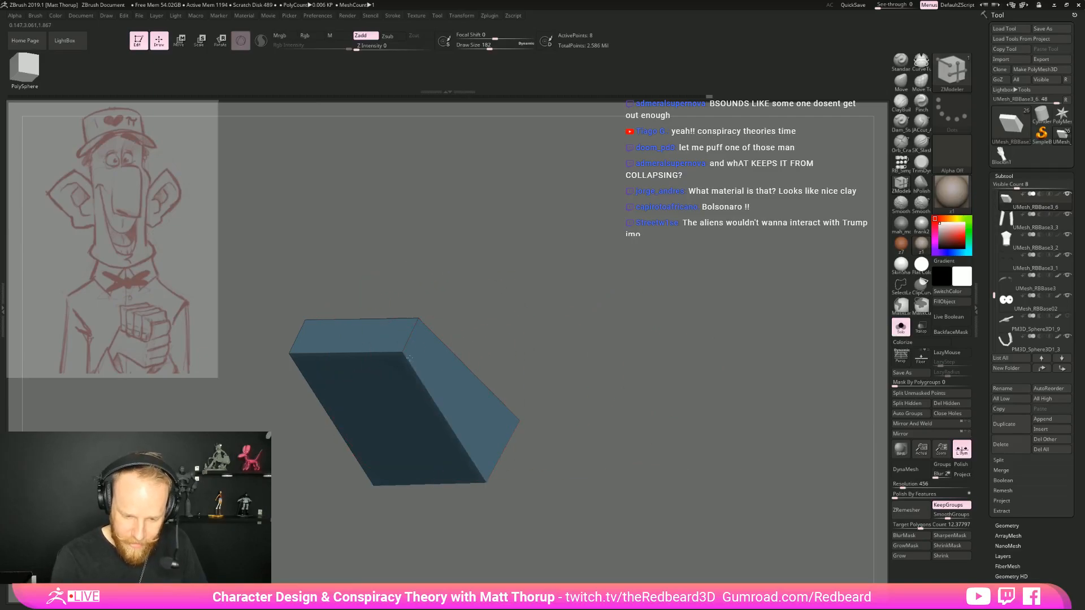
{"action": "left_click", "coordinate": [411, 373], "text": "ctrl+shift"}
{"action": "left_click", "coordinate": [428, 374], "text": "ctrl+shift"}
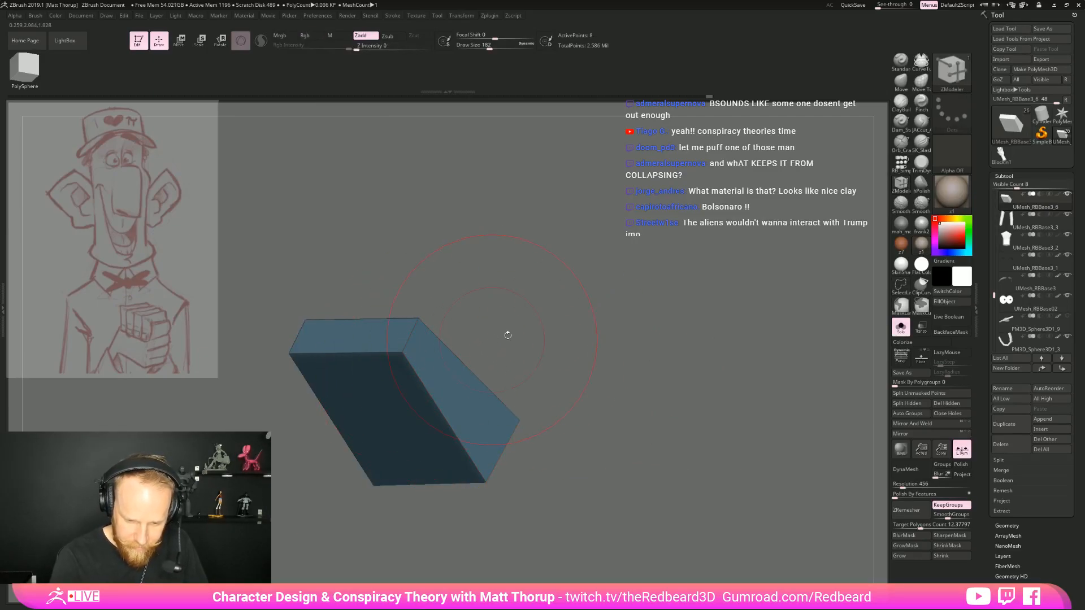
Unhide the upper hand's fingers and insert edge loops near the borders and across the middle of its blue palm block
{"action": "left_click", "coordinate": [623, 348], "text": "ctrl+shift"}
{"action": "left_click_drag", "start_coordinate": [670, 332], "coordinate": [583, 369]}
{"action": "left_click", "coordinate": [492, 343]}
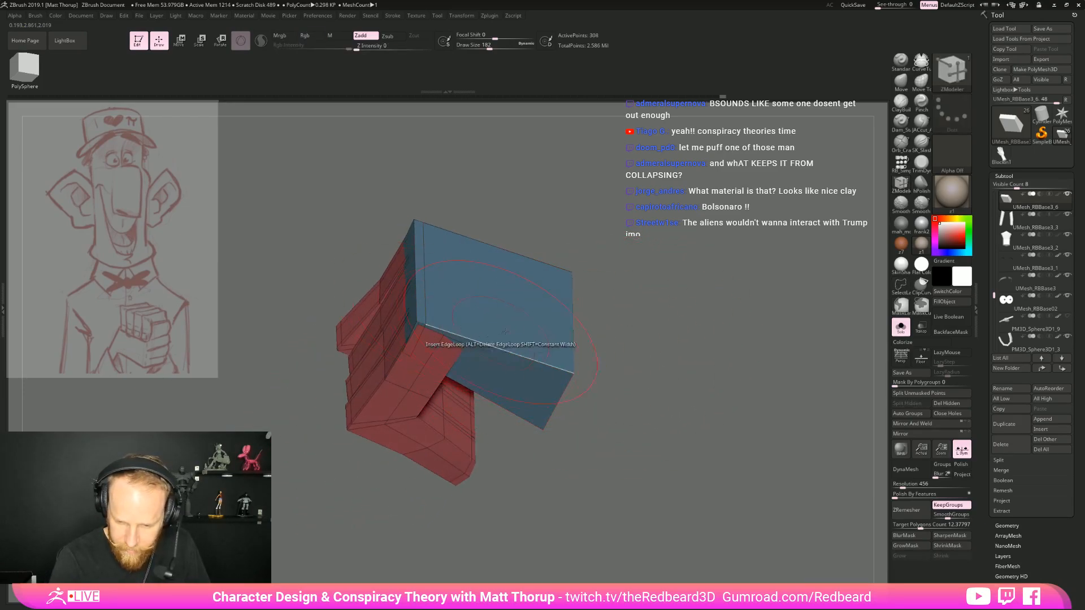
{"action": "left_click", "coordinate": [563, 372]}
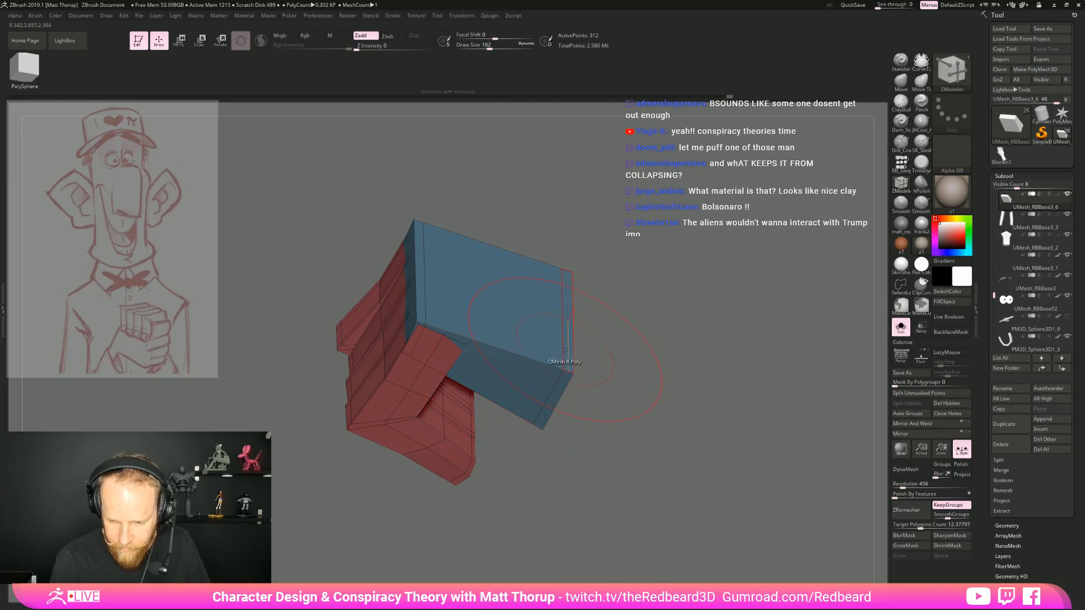
{"action": "left_click_drag", "start_coordinate": [635, 334], "coordinate": [582, 286]}
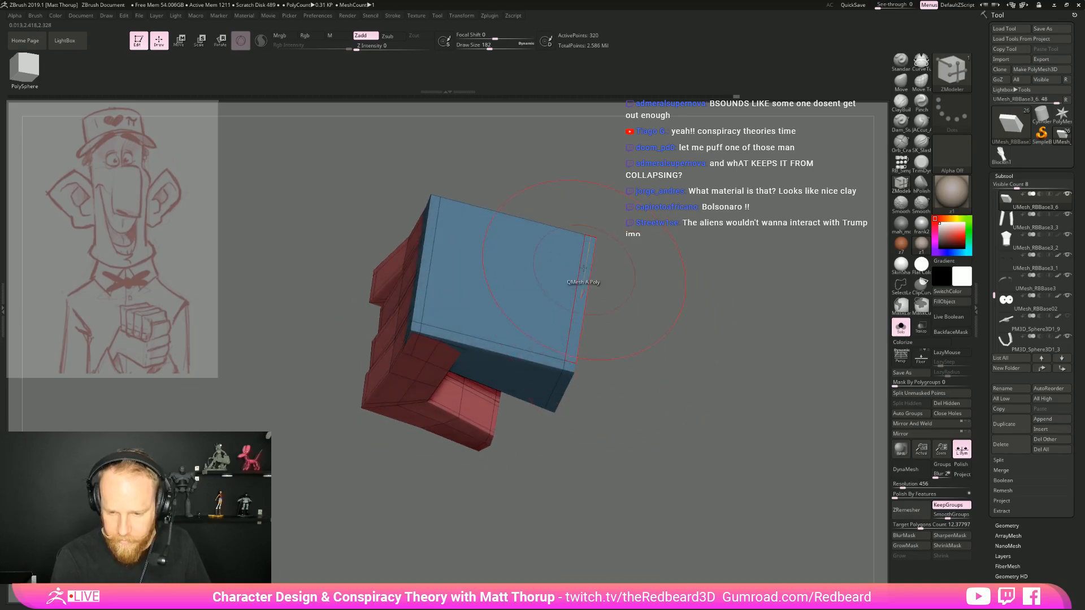
{"action": "left_click", "coordinate": [495, 343]}
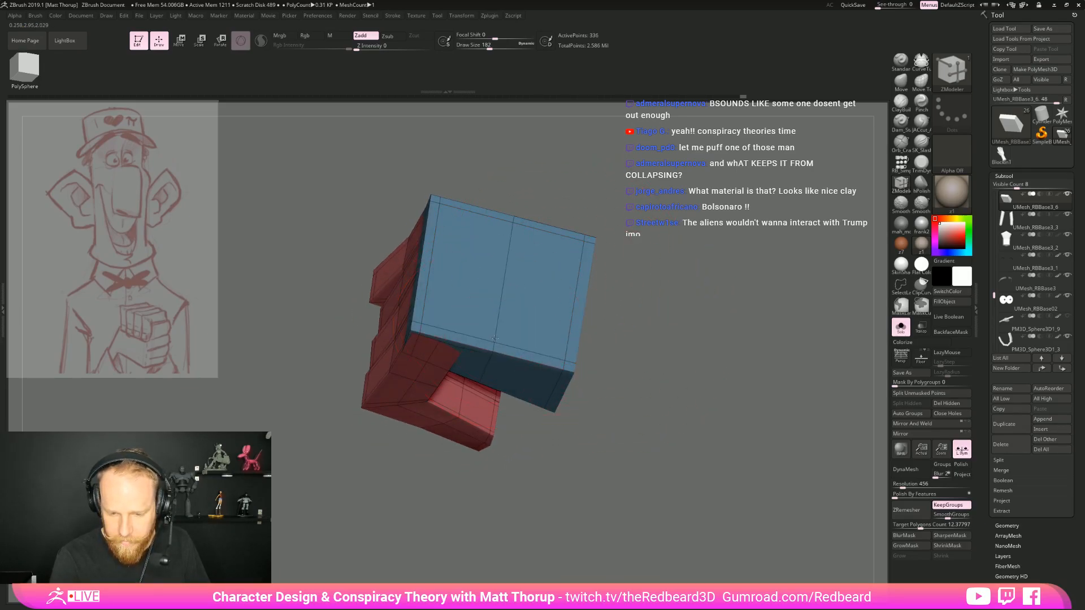
Insert another edge loop across the middle of the upper hand's blue palm block and leave solo mode
{"action": "left_click", "coordinate": [505, 275]}
{"action": "left_click_drag", "start_coordinate": [692, 300], "coordinate": [716, 282]}
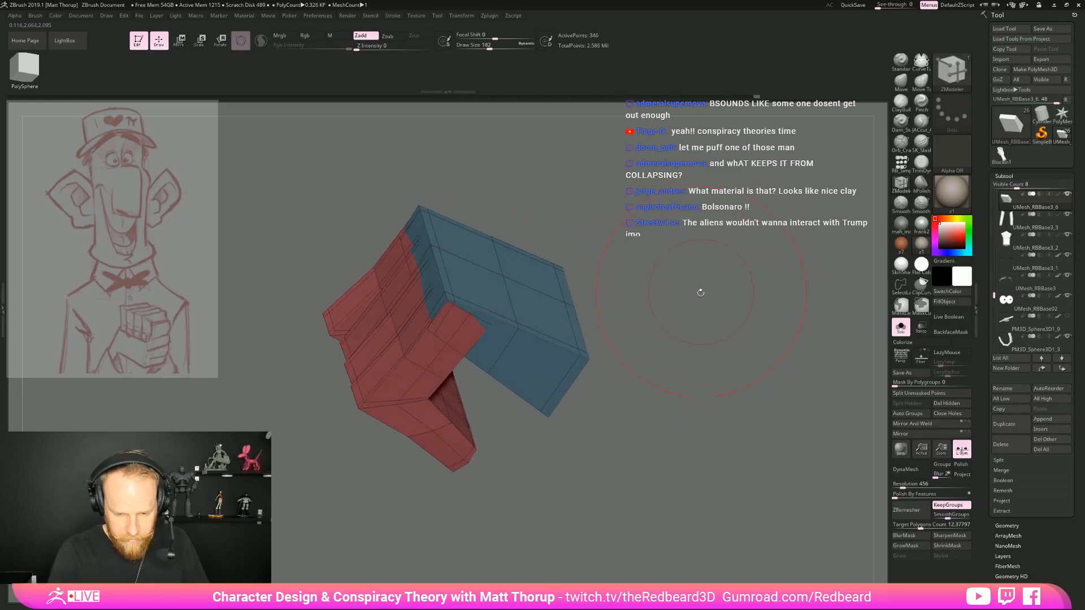
{"action": "left_click", "coordinate": [901, 328]}
{"action": "left_click_drag", "start_coordinate": [749, 464], "coordinate": [687, 522]}
Switch to the Move brush and turn on transparency to check the clasped hands against the arms and torso
{"action": "key", "text": "b"}
{"action": "key", "text": "m"}
{"action": "key", "text": "v"}
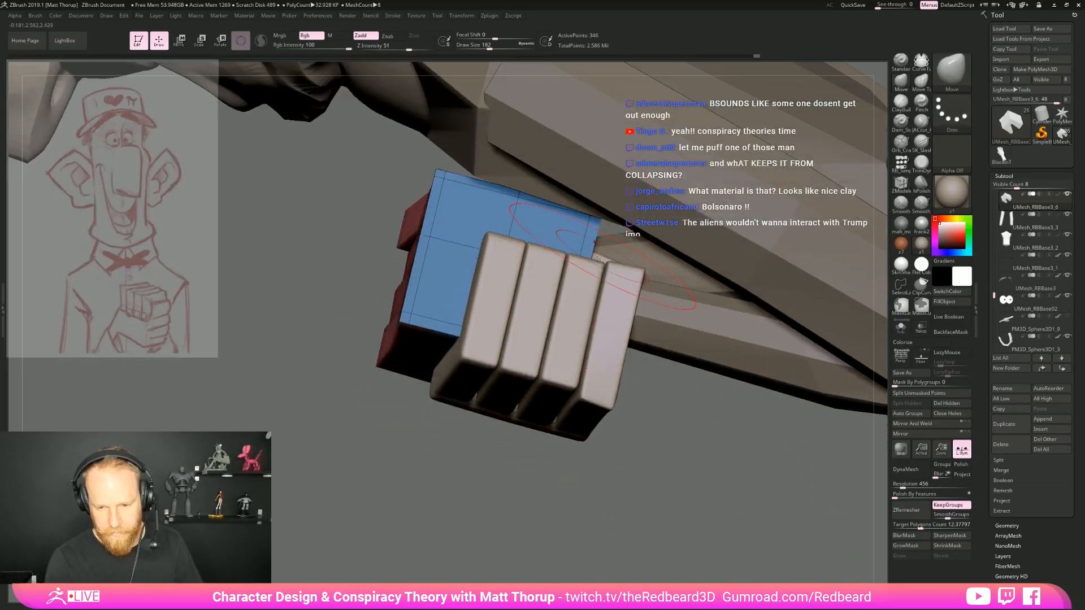
{"action": "left_click", "coordinate": [922, 328]}
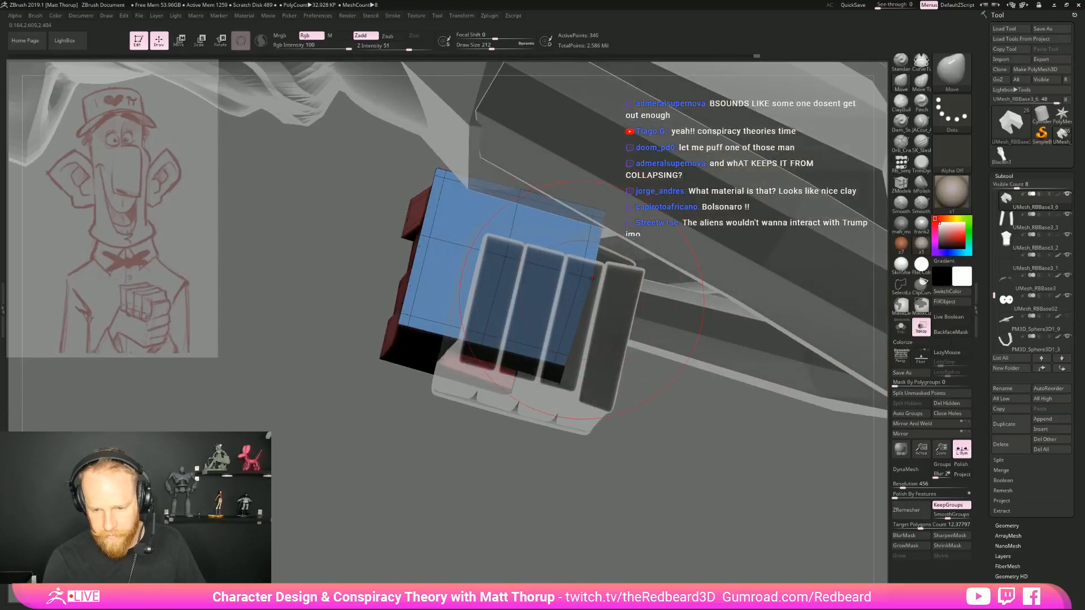
{"action": "right_click_drag", "start_coordinate": [588, 315], "coordinate": [697, 537]}
{"action": "mouse_move", "coordinate": [868, 423]}
{"action": "right_mouse_down", "text": "ctrl"}
{"action": "mouse_move", "coordinate": [763, 399]}
{"action": "mouse_move", "coordinate": [729, 362]}
{"action": "right_mouse_up", "text": "ctrl"}
{"action": "mouse_move", "coordinate": [729, 362]}
{"action": "right_mouse_down"}
{"action": "mouse_move", "coordinate": [647, 453]}
{"action": "mouse_move", "coordinate": [741, 494]}
{"action": "mouse_move", "coordinate": [545, 501]}
{"action": "mouse_move", "coordinate": [686, 480]}
{"action": "right_mouse_up"}
{"action": "right_click_drag", "start_coordinate": [687, 480], "coordinate": [651, 467], "text": "shift"}
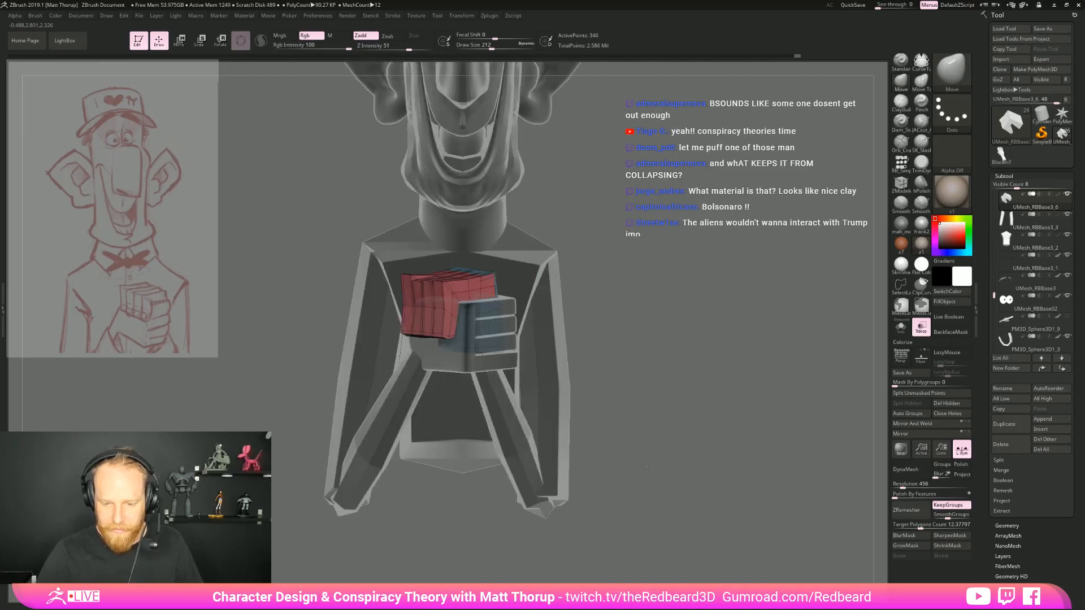
Hide the polyframe, preview the upper hand with smooth subdivision, and turn off transparency
{"action": "key", "text": "shift+f"}
{"action": "key", "text": "d"}
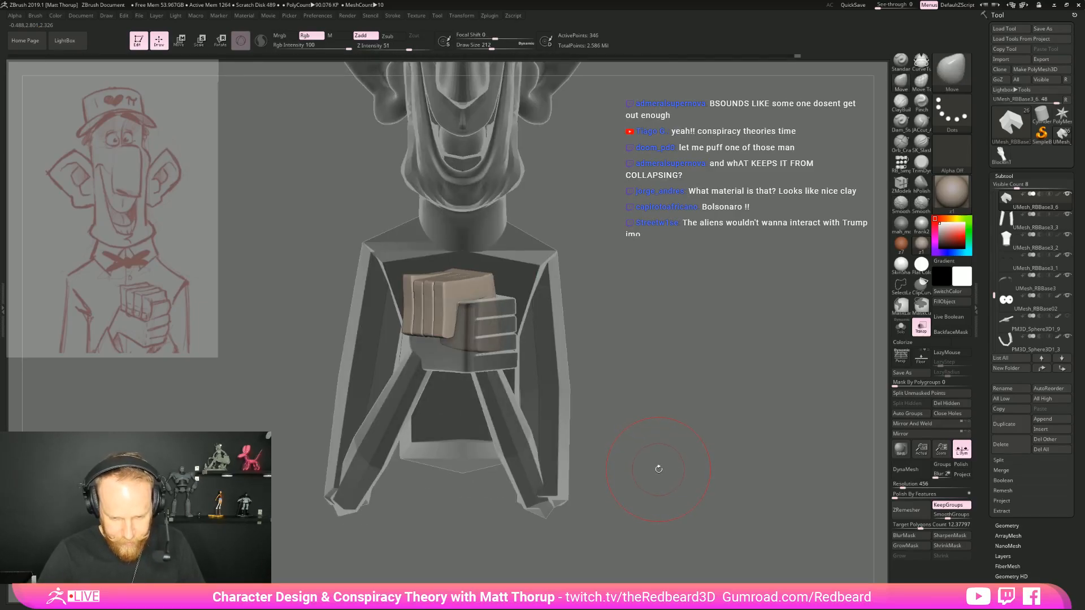
{"action": "key", "text": "shift+f"}
{"action": "key", "text": "shift+f"}
{"action": "left_click", "coordinate": [921, 326]}
{"action": "mouse_move", "coordinate": [786, 415]}
{"action": "right_mouse_down", "text": "ctrl"}
{"action": "mouse_move", "coordinate": [633, 426]}
{"action": "mouse_move", "coordinate": [637, 439]}
{"action": "mouse_move", "coordinate": [683, 439]}
{"action": "mouse_move", "coordinate": [570, 441]}
{"action": "mouse_move", "coordinate": [715, 442]}
{"action": "mouse_move", "coordinate": [697, 445]}
{"action": "mouse_move", "coordinate": [690, 506]}
{"action": "mouse_move", "coordinate": [614, 424]}
{"action": "mouse_move", "coordinate": [625, 439]}
{"action": "mouse_move", "coordinate": [726, 446]}
{"action": "mouse_move", "coordinate": [678, 448]}
{"action": "mouse_move", "coordinate": [698, 439]}
{"action": "right_mouse_up", "text": "ctrl"}
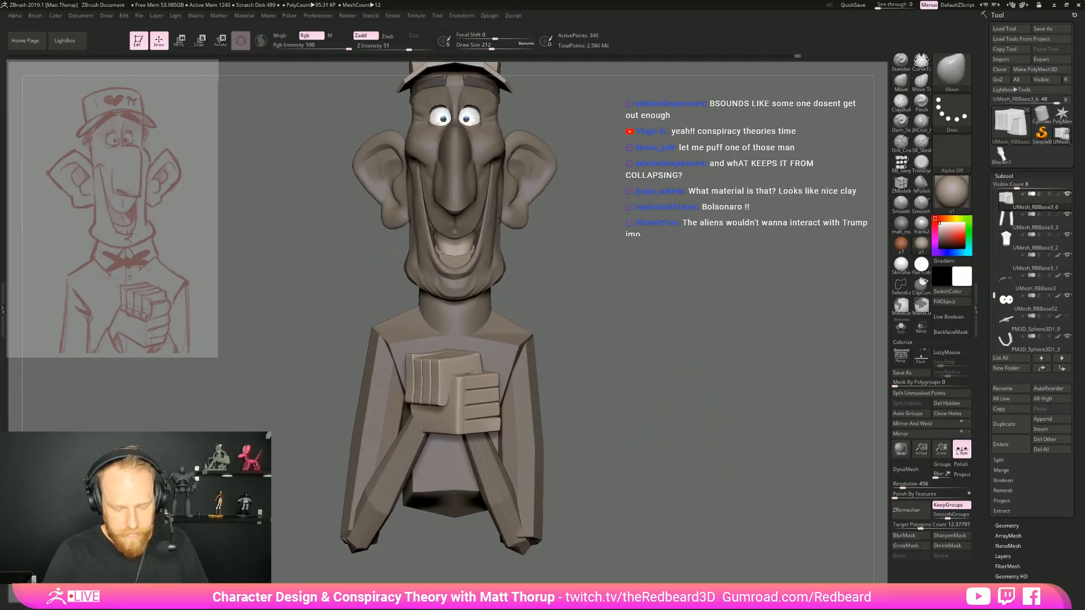
Make the torso the active subtool and examine the whole character's proportions from the front and side
{"action": "right_click_drag", "start_coordinate": [651, 347], "coordinate": [657, 367]}
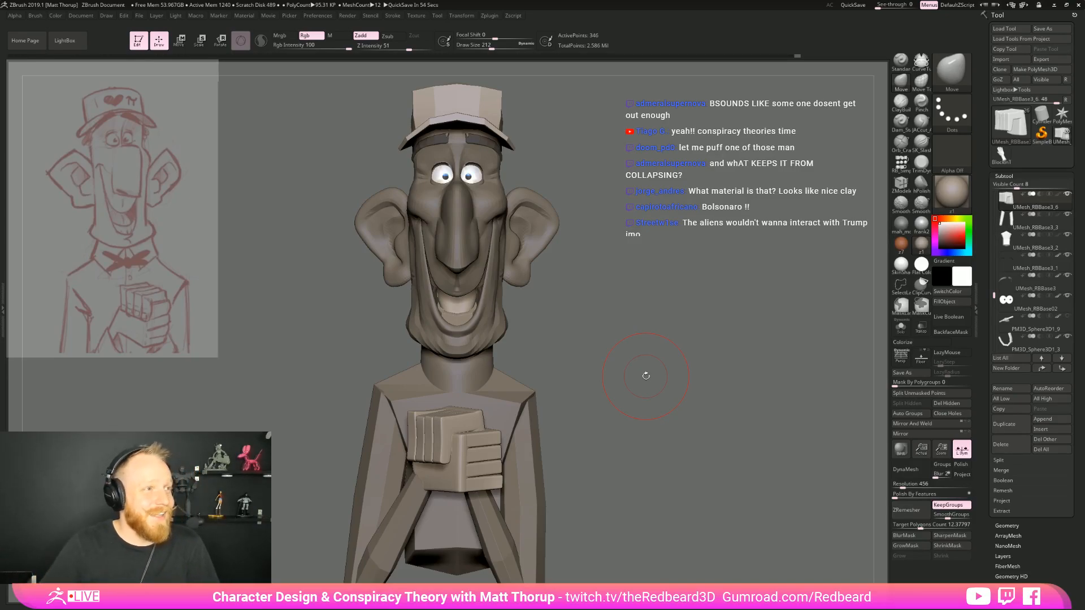
{"action": "left_click_drag", "start_coordinate": [678, 345], "coordinate": [658, 362]}
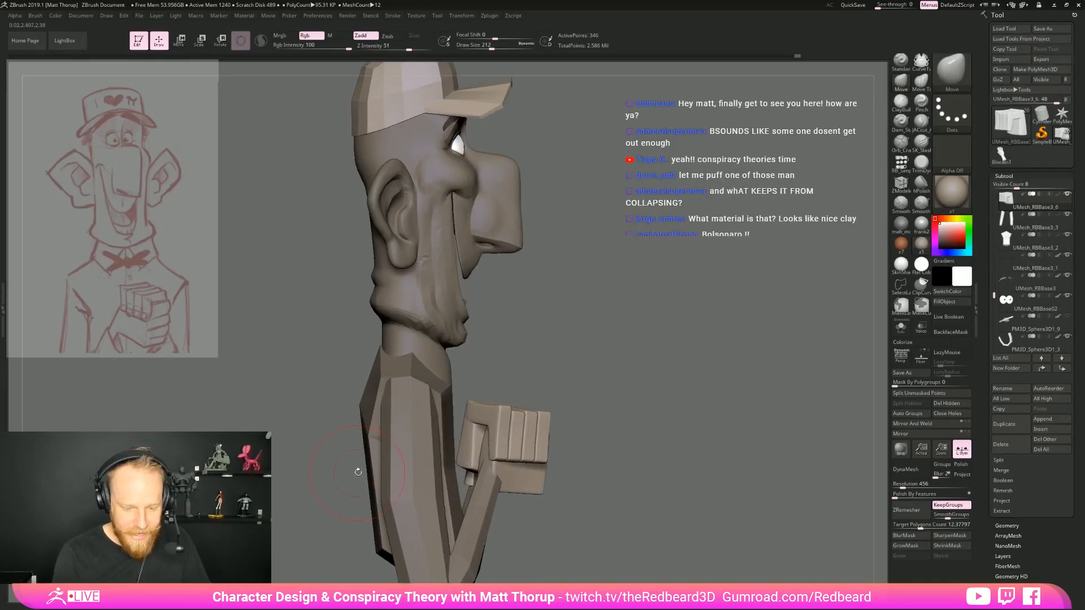
{"action": "left_click", "coordinate": [373, 455], "text": "alt"}
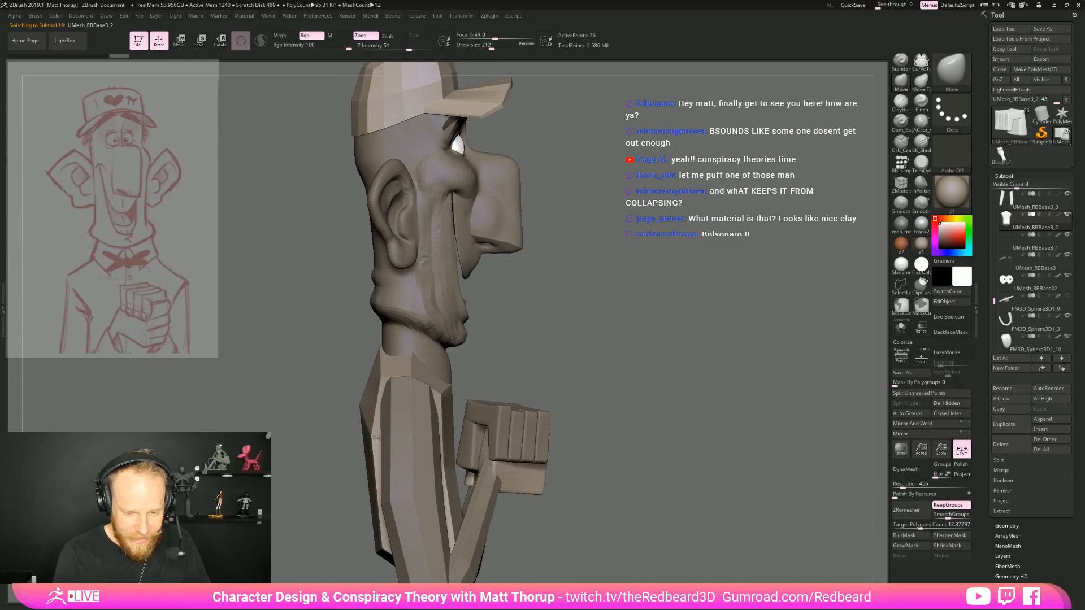
{"action": "mouse_move", "coordinate": [598, 338]}
{"action": "left_mouse_down"}
{"action": "mouse_move", "coordinate": [659, 342]}
{"action": "mouse_move", "coordinate": [608, 343]}
{"action": "left_mouse_up"}
{"action": "left_click_drag", "start_coordinate": [695, 469], "coordinate": [718, 390], "text": "alt"}
{"action": "left_click_drag", "start_coordinate": [718, 390], "coordinate": [666, 420]}
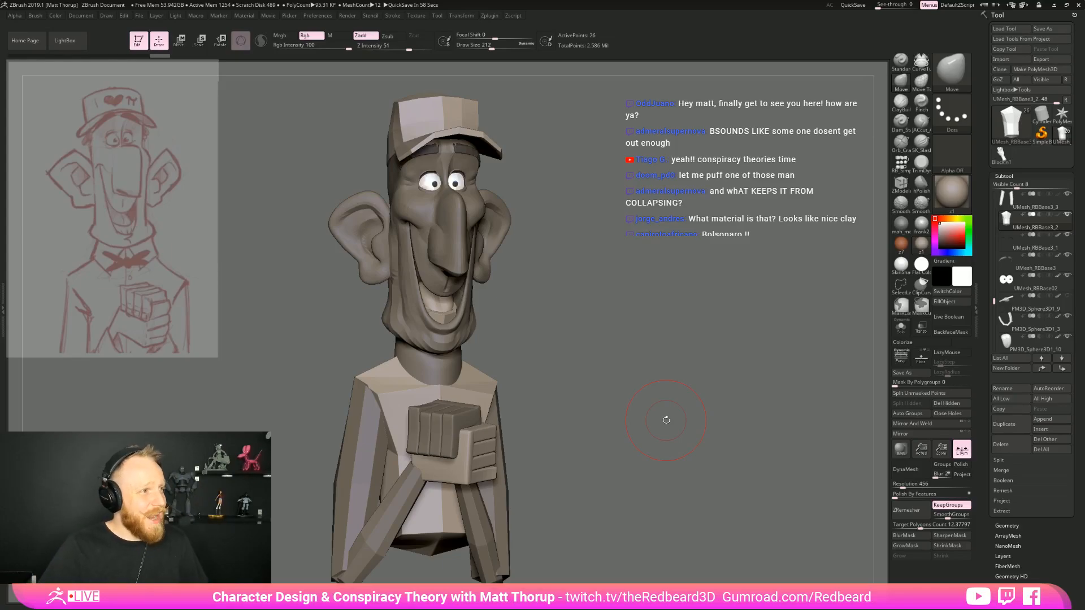
Make the head the active subtool, set the draw size to 128, and reshape the front of the neck
{"action": "left_click_drag", "start_coordinate": [646, 324], "coordinate": [585, 354]}
{"action": "left_click", "coordinate": [446, 322], "text": "alt"}
{"action": "key", "text": "s"}
{"action": "left_click_drag", "start_coordinate": [444, 323], "coordinate": [440, 329]}
{"action": "key", "text": "shift"}
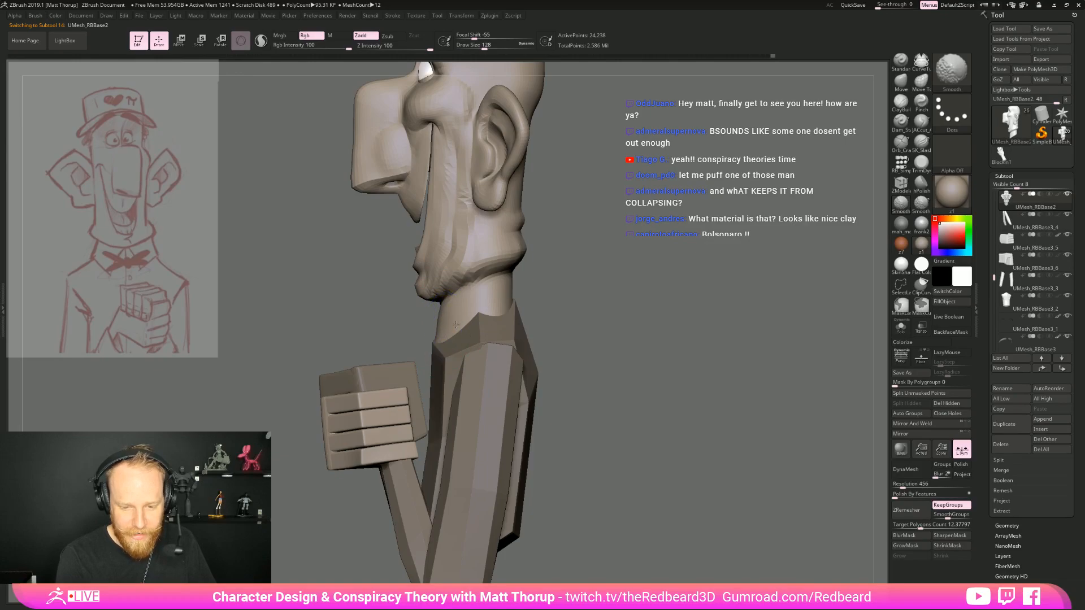
Check the character from several angles and smooth the neck where it meets the collar
{"action": "left_click_drag", "start_coordinate": [548, 297], "coordinate": [653, 333], "text": "shift"}
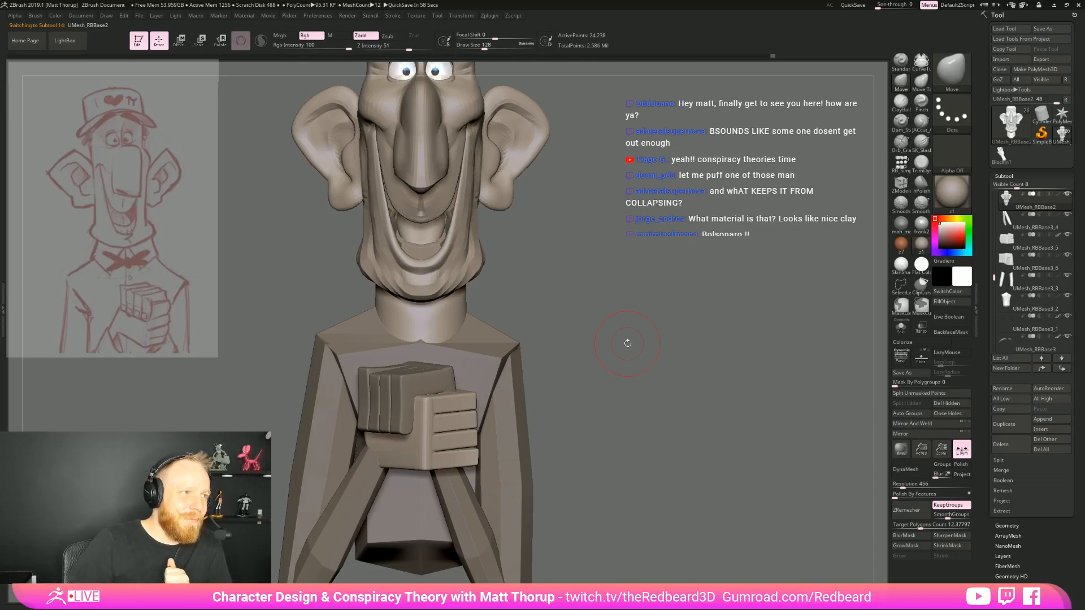
{"action": "left_click_drag", "start_coordinate": [627, 342], "coordinate": [619, 382]}
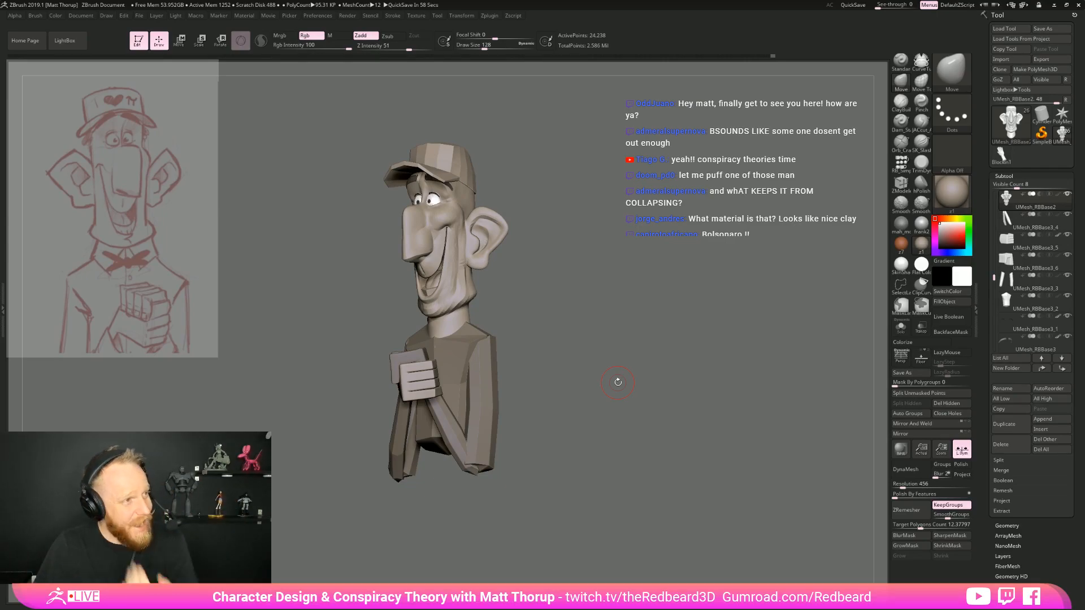
{"action": "left_click_drag", "start_coordinate": [655, 380], "coordinate": [622, 452]}
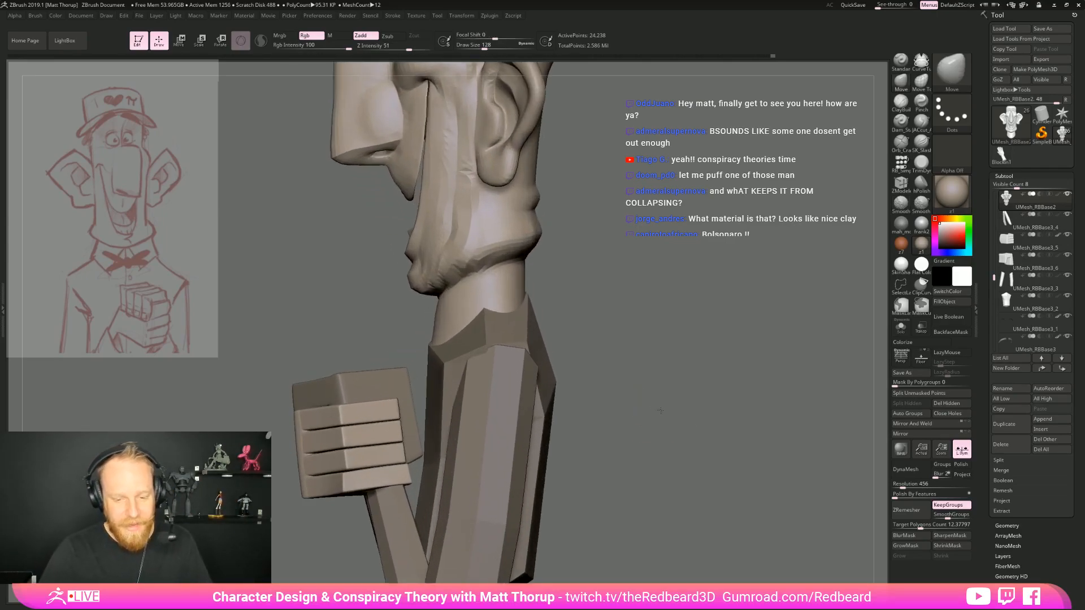
{"action": "key", "text": "shift"}
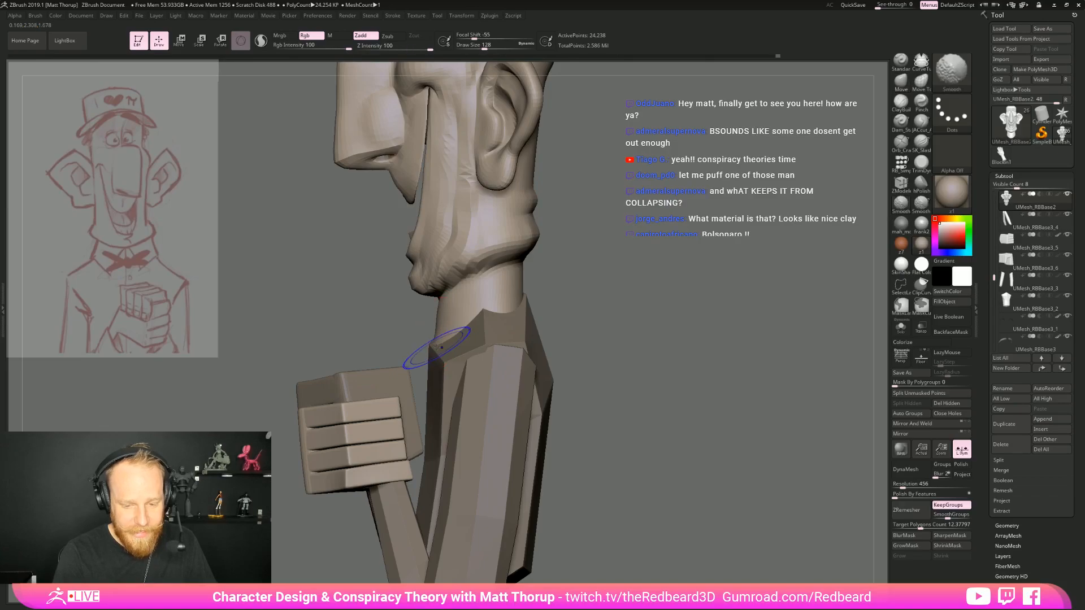
{"action": "left_click_drag", "start_coordinate": [453, 319], "coordinate": [506, 302], "text": "shift"}
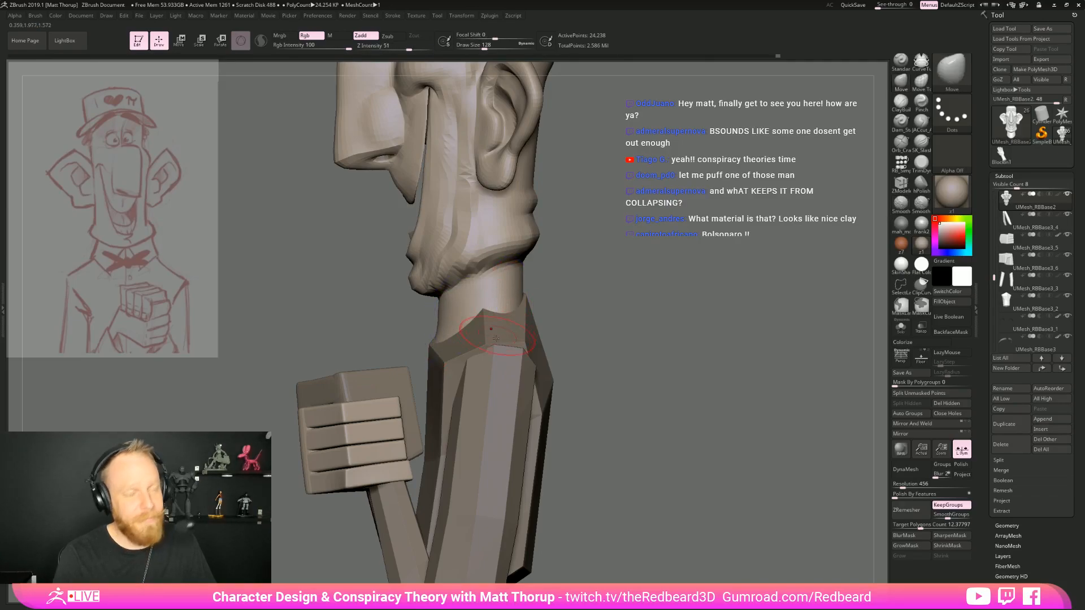
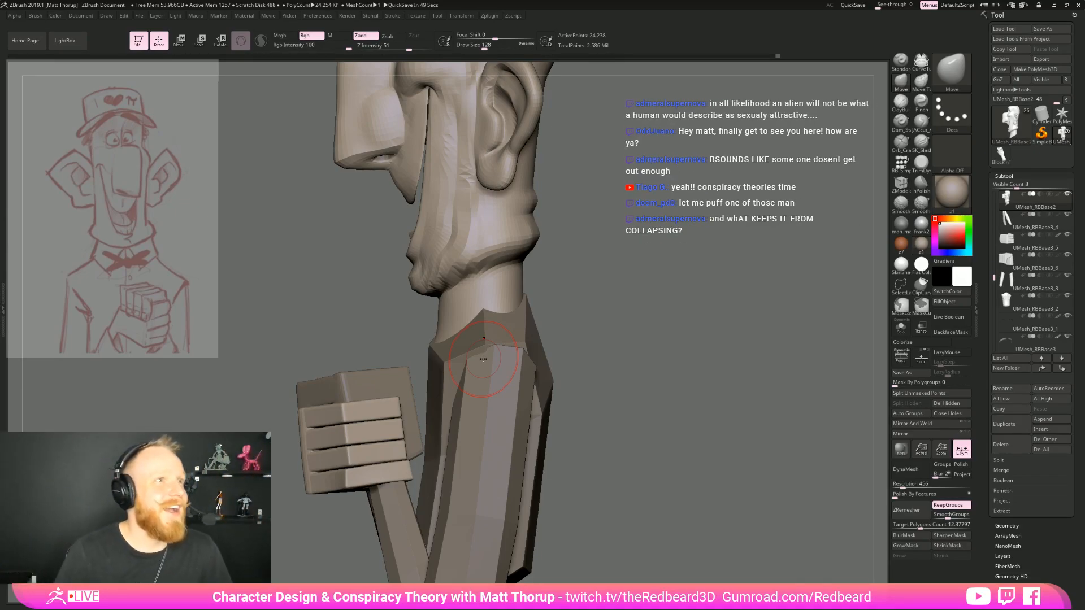
Set the draw size to 158 and insert a simple cylinder mesh on the front of the neck
{"action": "mouse_move", "coordinate": [625, 314]}
{"action": "left_mouse_down"}
{"action": "mouse_move", "coordinate": [503, 295]}
{"action": "mouse_move", "coordinate": [472, 306]}
{"action": "left_mouse_up"}
{"action": "key", "text": "s"}
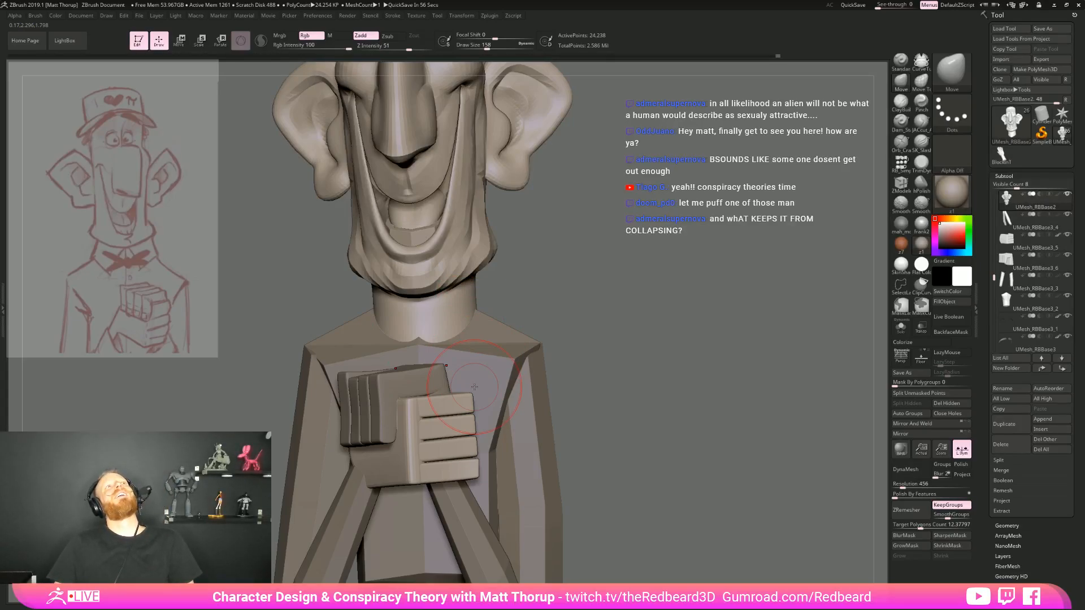
{"action": "mouse_move", "coordinate": [619, 271]}
{"action": "left_mouse_down"}
{"action": "mouse_move", "coordinate": [667, 287]}
{"action": "mouse_move", "coordinate": [635, 315]}
{"action": "mouse_move", "coordinate": [664, 319]}
{"action": "mouse_move", "coordinate": [644, 328]}
{"action": "mouse_move", "coordinate": [667, 339]}
{"action": "mouse_move", "coordinate": [638, 353]}
{"action": "mouse_move", "coordinate": [692, 343]}
{"action": "left_mouse_up"}
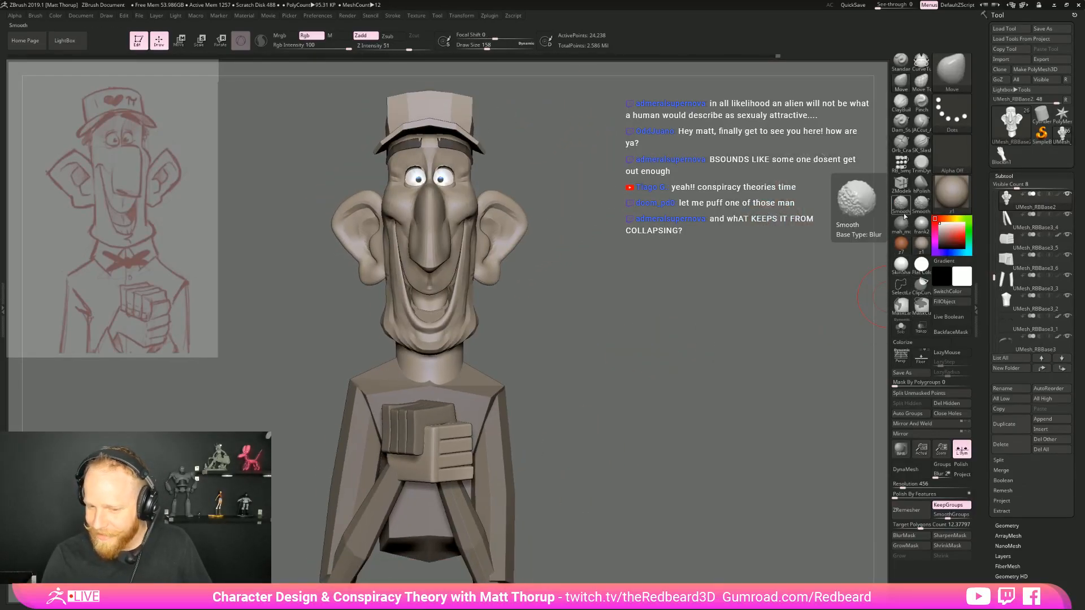
{"action": "left_click", "coordinate": [901, 164]}
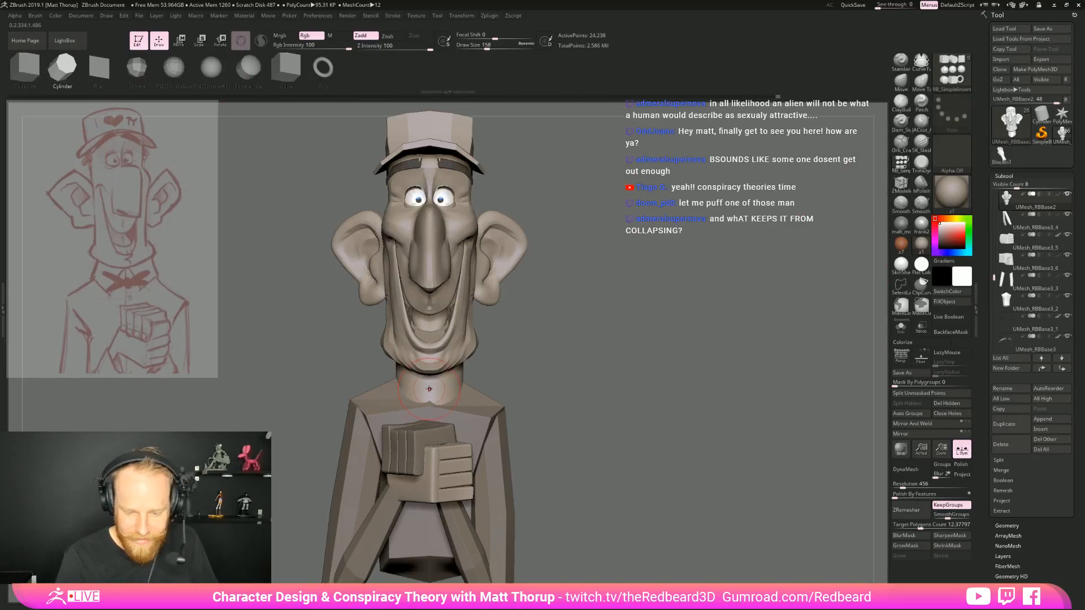
{"action": "left_click_drag", "start_coordinate": [429, 389], "coordinate": [427, 417]}
{"action": "left_click_drag", "start_coordinate": [556, 390], "coordinate": [638, 379]}
Scale and position the inserted cylinder so it wraps around the neck below the jaw
{"action": "key", "text": "e"}
{"action": "left_click_drag", "start_coordinate": [470, 389], "coordinate": [398, 436]}
{"action": "left_click_drag", "start_coordinate": [436, 399], "coordinate": [563, 393]}
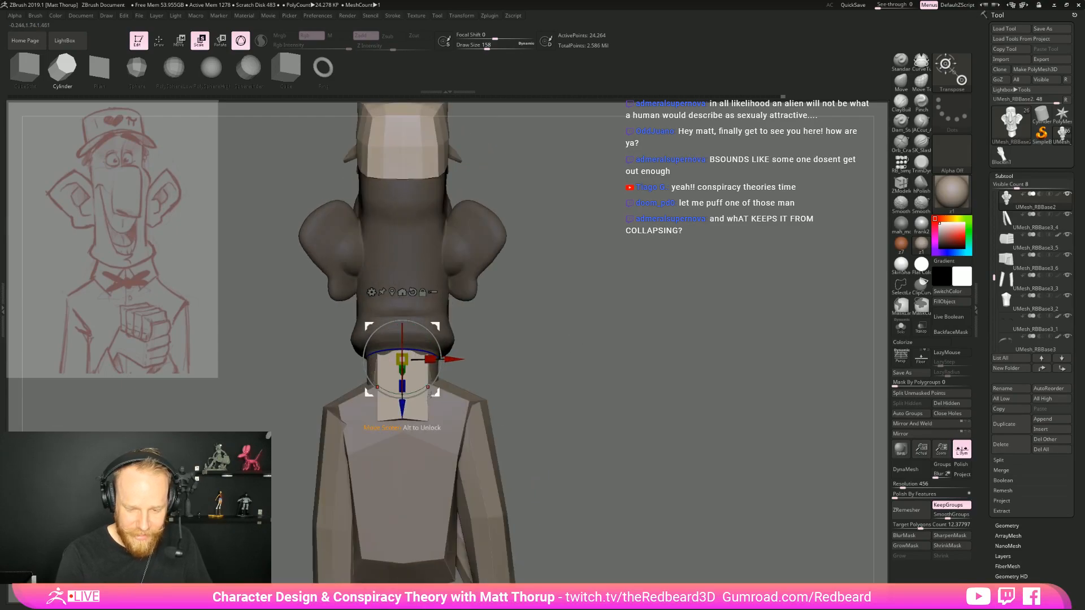
{"action": "left_click_drag", "start_coordinate": [402, 387], "coordinate": [409, 369]}
{"action": "left_click_drag", "start_coordinate": [586, 337], "coordinate": [512, 367]}
{"action": "left_click_drag", "start_coordinate": [413, 366], "coordinate": [414, 368]}
{"action": "left_click_drag", "start_coordinate": [650, 334], "coordinate": [598, 342], "text": "shift"}
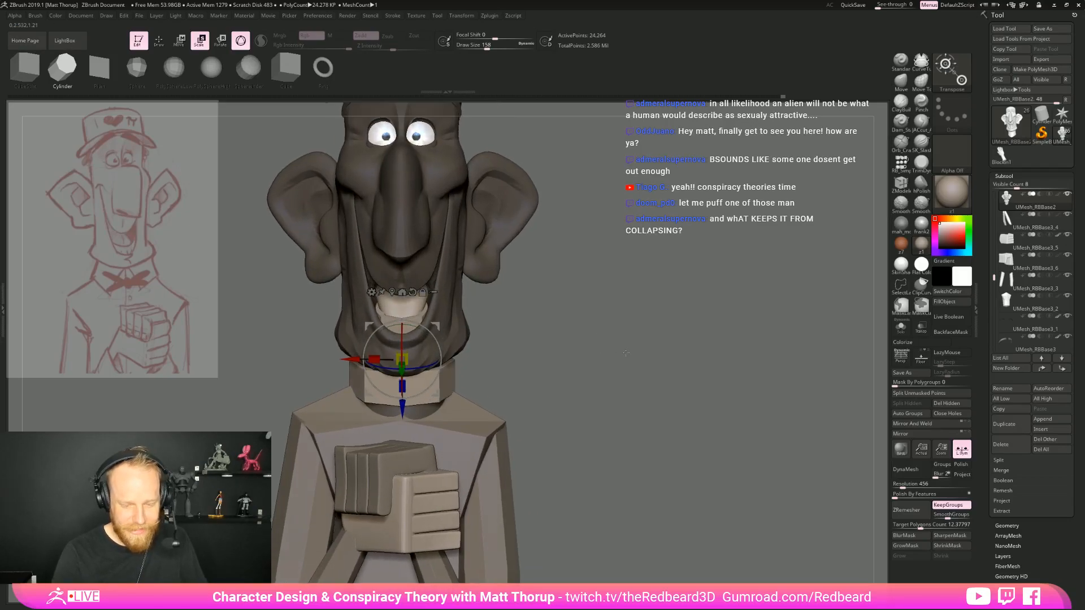
Split the unmasked cylinder off the head into its own subtool and make it active
{"action": "key", "text": "alt+s"}
{"action": "left_click_drag", "start_coordinate": [727, 329], "coordinate": [740, 341], "text": "alt"}
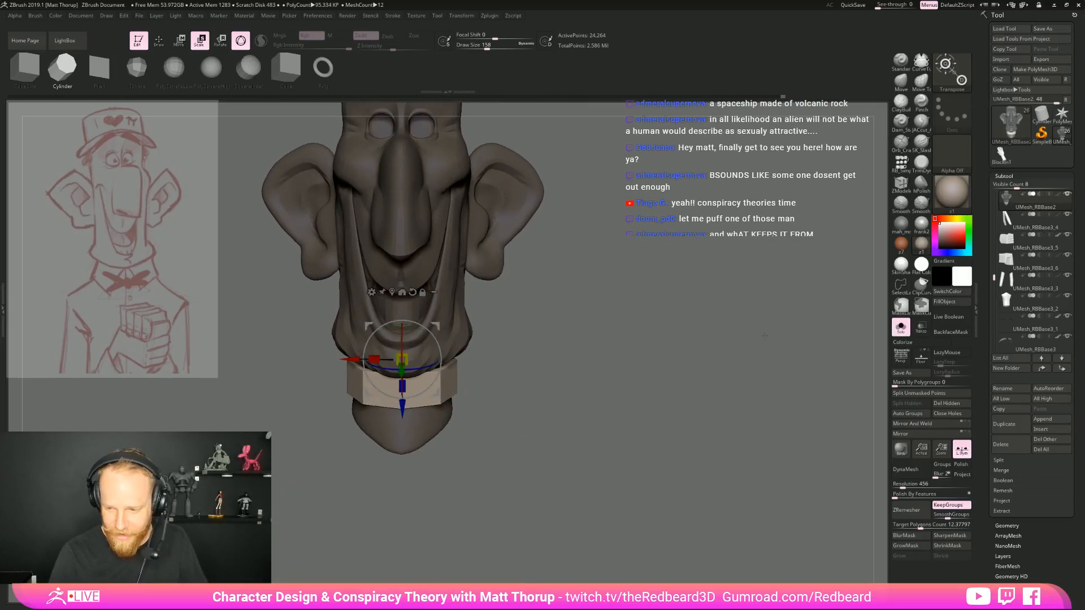
{"action": "key", "text": "alt+s"}
{"action": "mouse_move", "coordinate": [642, 351]}
{"action": "left_mouse_down"}
{"action": "mouse_move", "coordinate": [667, 365]}
{"action": "mouse_move", "coordinate": [659, 361]}
{"action": "mouse_move", "coordinate": [791, 339]}
{"action": "left_mouse_up"}
{"action": "key", "text": "q"}
{"action": "key", "text": "alt+s"}
{"action": "left_click", "coordinate": [898, 326]}
{"action": "left_click", "coordinate": [935, 394]}
{"action": "left_click", "coordinate": [1008, 221]}
Isolate the cylinder with its polyframe displayed and hide its caps and front faces, leaving an open collar band
{"action": "left_click_drag", "start_coordinate": [571, 388], "coordinate": [588, 409]}
{"action": "left_click", "coordinate": [900, 326]}
{"action": "left_click_drag", "start_coordinate": [671, 381], "coordinate": [675, 413]}
{"action": "key", "text": "shift+f"}
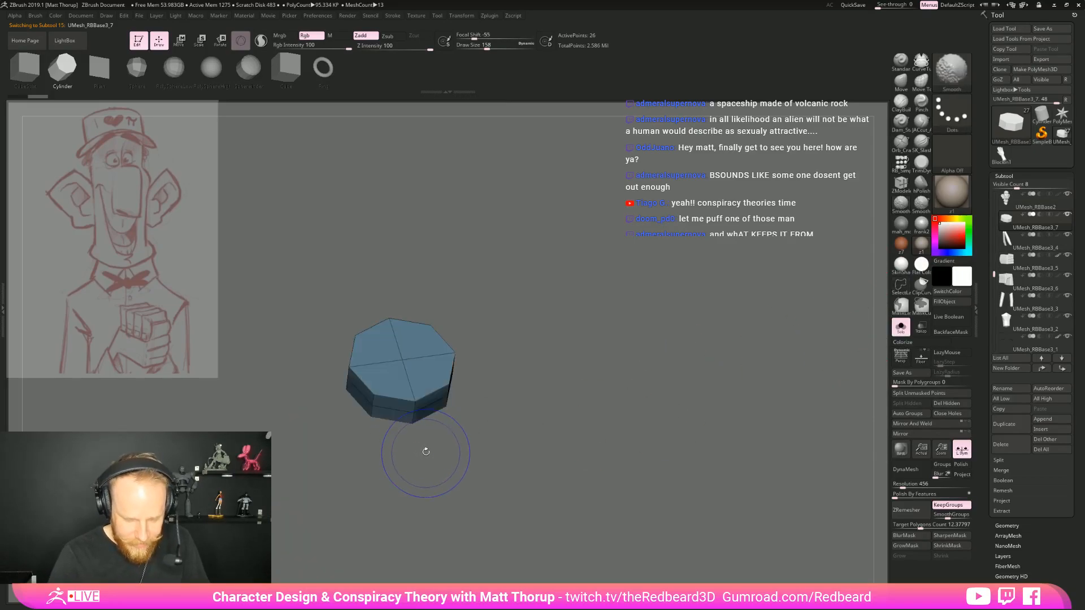
{"action": "mouse_move", "coordinate": [395, 457]}
{"action": "left_mouse_down", "text": "ctrl+alt+shift"}
{"action": "mouse_move", "coordinate": [385, 349]}
{"action": "mouse_move", "coordinate": [417, 460]}
{"action": "mouse_move", "coordinate": [501, 452]}
{"action": "mouse_move", "coordinate": [516, 429]}
{"action": "mouse_move", "coordinate": [557, 411]}
{"action": "left_mouse_up", "text": "ctrl+alt+shift"}
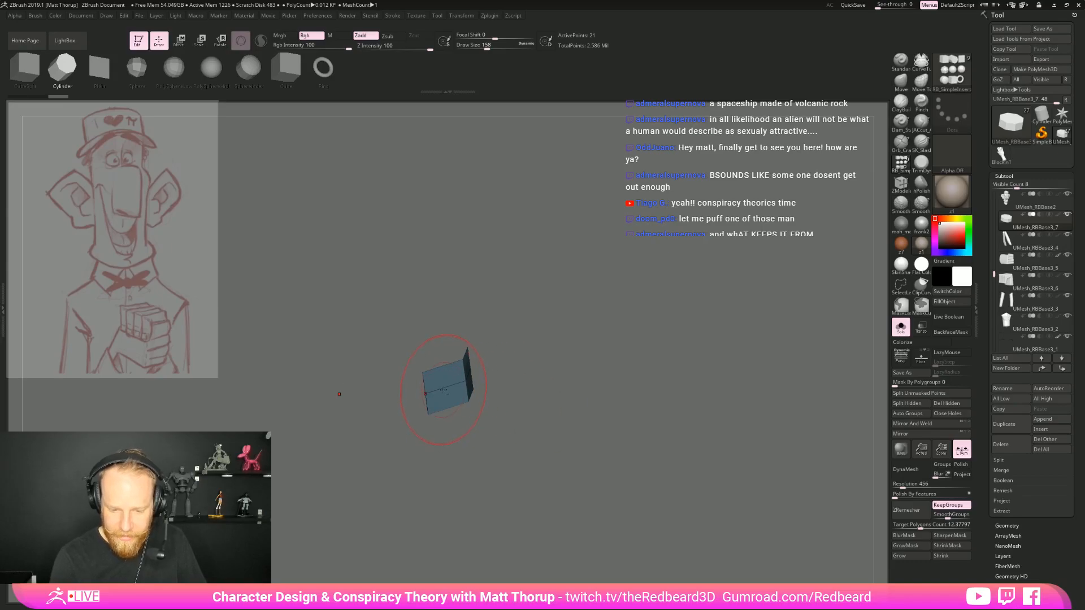
Remove the middle edge loop of the collar band with ZModeler and delete the hidden polygons
{"action": "key", "text": "b"}
{"action": "key", "text": "z"}
{"action": "key", "text": "m"}
{"action": "left_click_drag", "start_coordinate": [519, 360], "coordinate": [516, 367]}
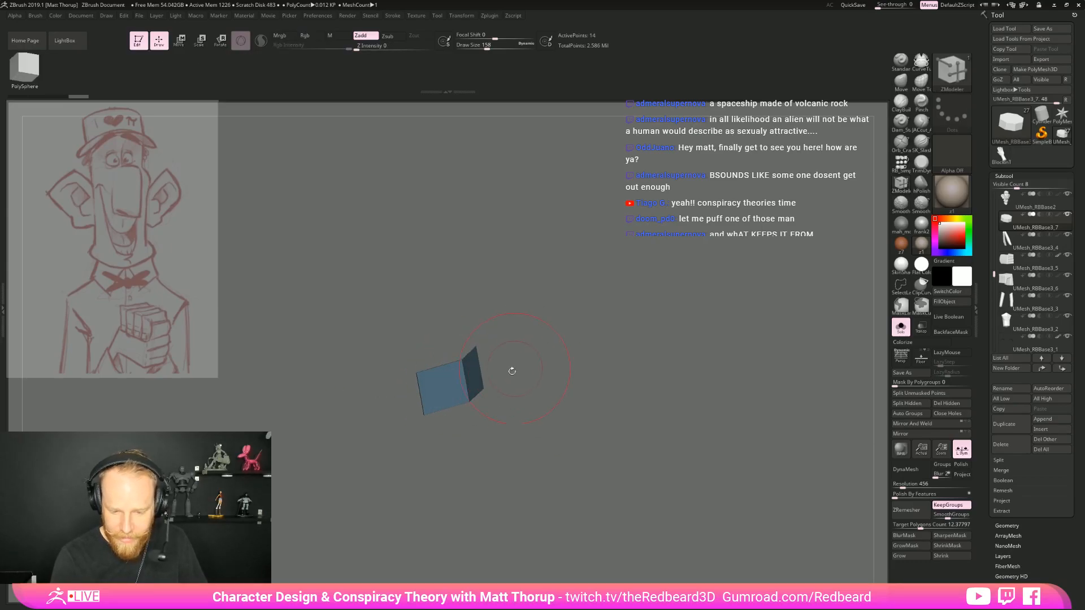
{"action": "left_click", "coordinate": [928, 400]}
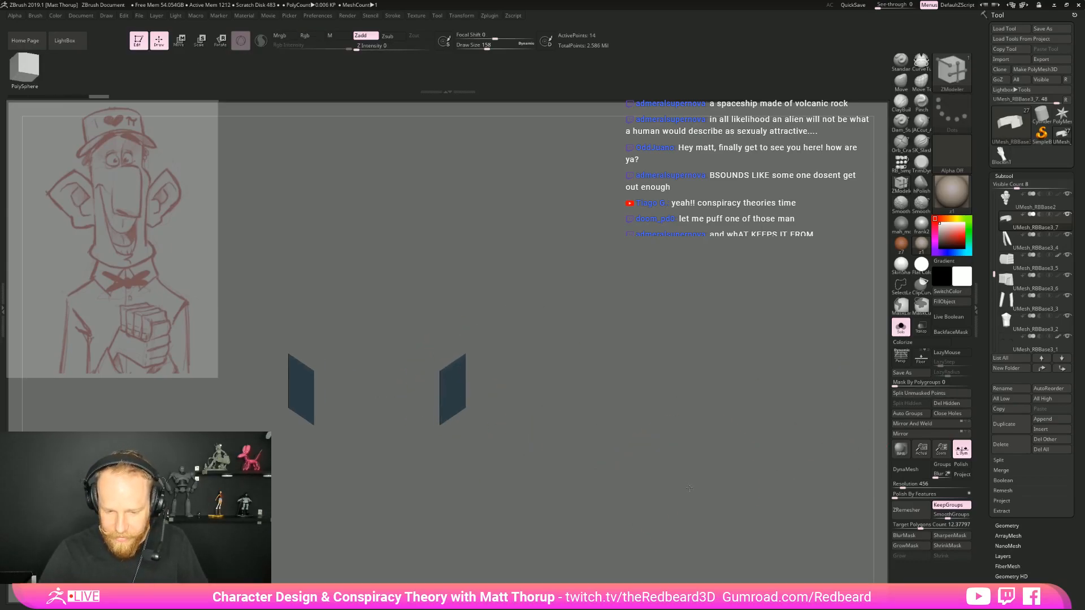
Show the whole character again and pull the collar's front corners down into points with the Move brush
{"action": "left_click", "coordinate": [901, 327]}
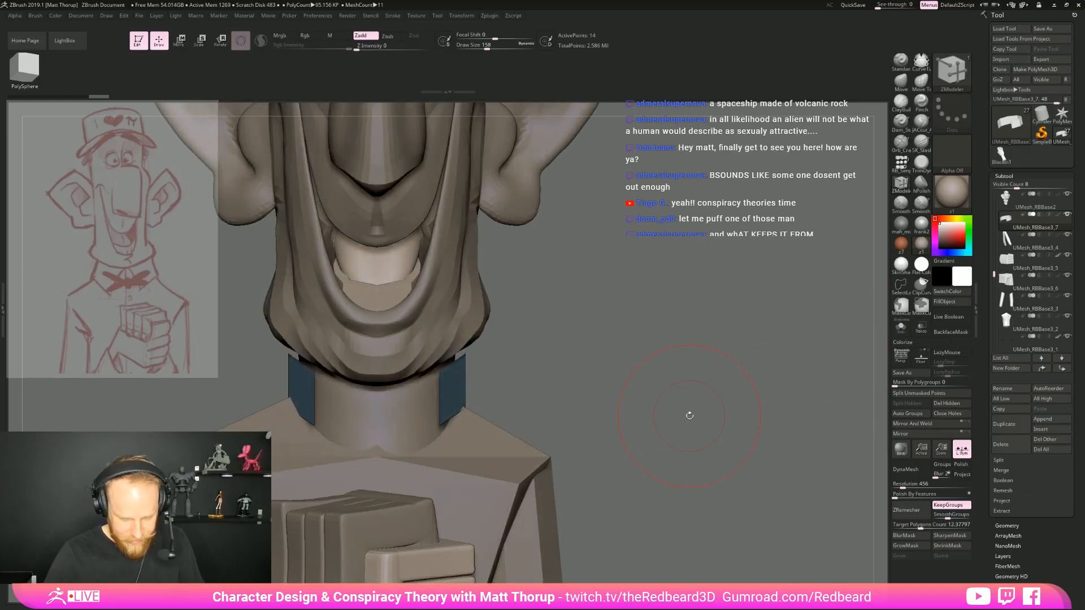
{"action": "left_click_drag", "start_coordinate": [438, 353], "coordinate": [363, 393]}
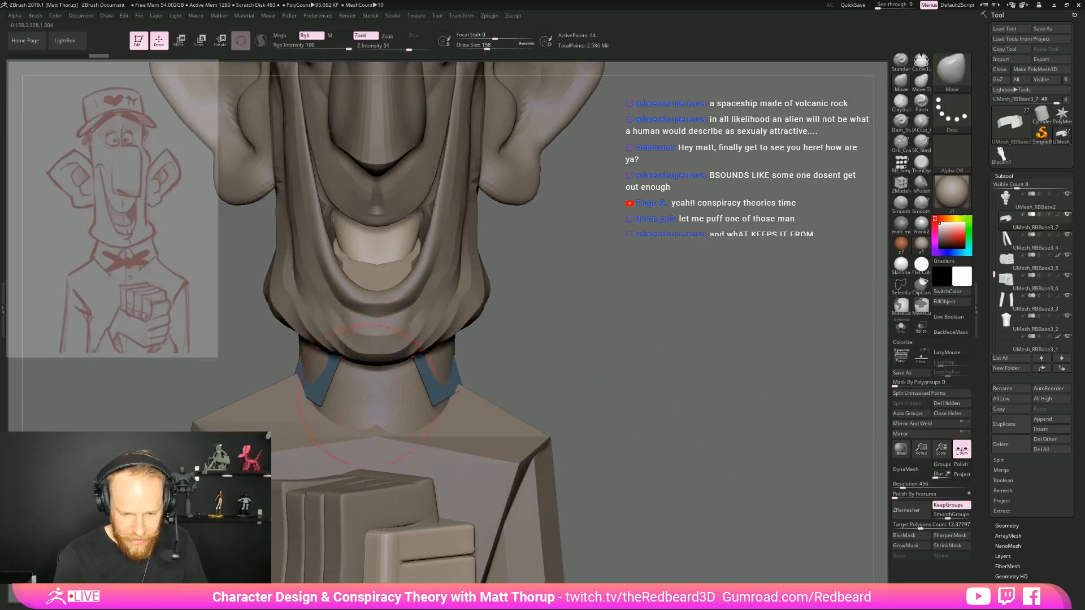
{"action": "left_click_drag", "start_coordinate": [437, 403], "coordinate": [449, 466]}
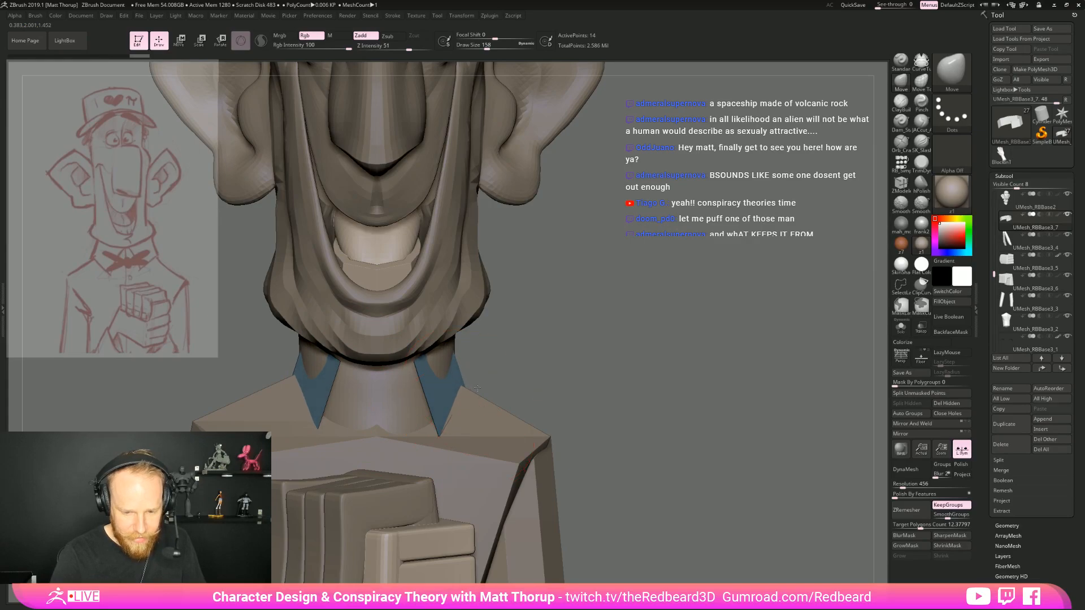
{"action": "left_click_drag", "start_coordinate": [525, 364], "coordinate": [393, 378]}
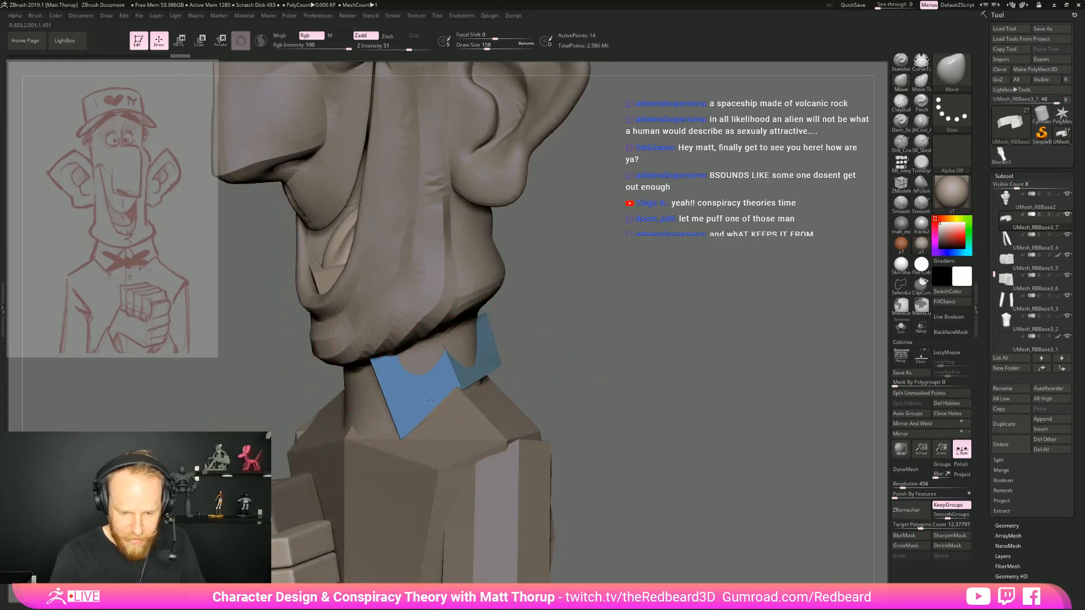
Adjust the draw size and reshape the side and back of the collar to follow the neck
{"action": "mouse_move", "coordinate": [528, 363]}
{"action": "left_mouse_down"}
{"action": "mouse_move", "coordinate": [451, 388]}
{"action": "mouse_move", "coordinate": [431, 378]}
{"action": "left_mouse_up"}
{"action": "key", "text": "bracketright"}
{"action": "key", "text": "bracketleft"}
{"action": "key", "text": "bracketleft"}
{"action": "key", "text": "bracketleft"}
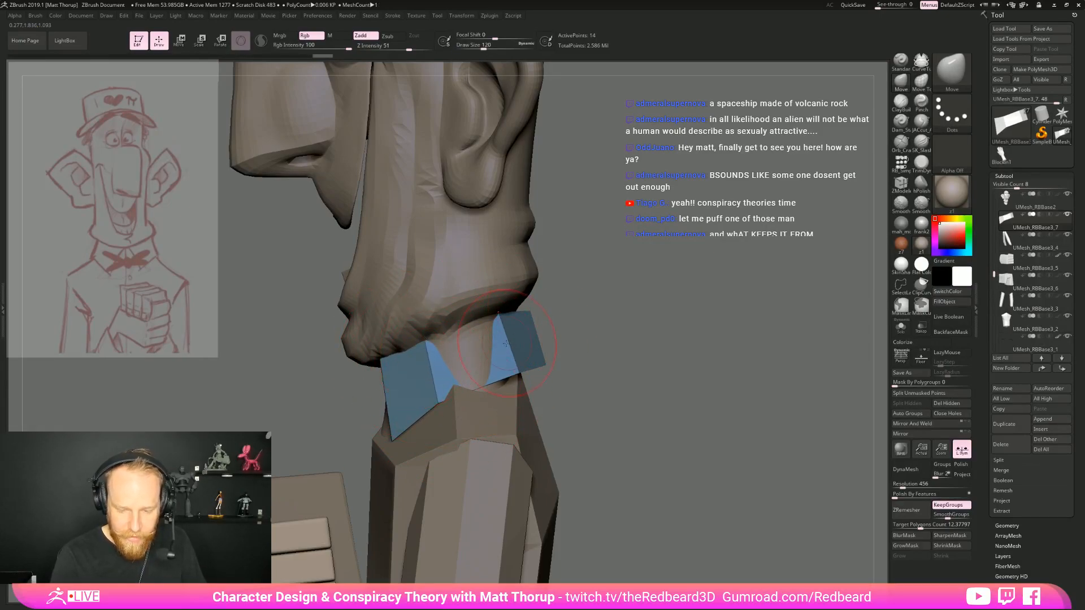
{"action": "left_click_drag", "start_coordinate": [510, 363], "coordinate": [497, 373]}
{"action": "mouse_move", "coordinate": [576, 345]}
{"action": "left_mouse_down"}
{"action": "mouse_move", "coordinate": [503, 346]}
{"action": "mouse_move", "coordinate": [478, 361]}
{"action": "mouse_move", "coordinate": [510, 350]}
{"action": "left_mouse_up"}
{"action": "key", "text": "bracketright"}
{"action": "mouse_move", "coordinate": [405, 418]}
{"action": "left_mouse_down"}
{"action": "mouse_move", "coordinate": [595, 348]}
{"action": "mouse_move", "coordinate": [550, 367]}
{"action": "left_mouse_up"}
{"action": "left_click_drag", "start_coordinate": [549, 320], "coordinate": [537, 318]}
Refine the collar's front flaps from the three-quarter and front views, using draw sizes 90 and 132
{"action": "mouse_move", "coordinate": [574, 362]}
{"action": "left_mouse_down"}
{"action": "mouse_move", "coordinate": [617, 358]}
{"action": "mouse_move", "coordinate": [564, 353]}
{"action": "mouse_move", "coordinate": [595, 350]}
{"action": "mouse_move", "coordinate": [702, 377]}
{"action": "mouse_move", "coordinate": [666, 381]}
{"action": "mouse_move", "coordinate": [723, 371]}
{"action": "mouse_move", "coordinate": [594, 365]}
{"action": "mouse_move", "coordinate": [698, 367]}
{"action": "mouse_move", "coordinate": [700, 399]}
{"action": "left_mouse_up"}
{"action": "left_click_drag", "start_coordinate": [615, 385], "coordinate": [610, 385]}
{"action": "mouse_move", "coordinate": [600, 389]}
{"action": "left_mouse_down"}
{"action": "mouse_move", "coordinate": [565, 391]}
{"action": "mouse_move", "coordinate": [606, 389]}
{"action": "left_mouse_up"}
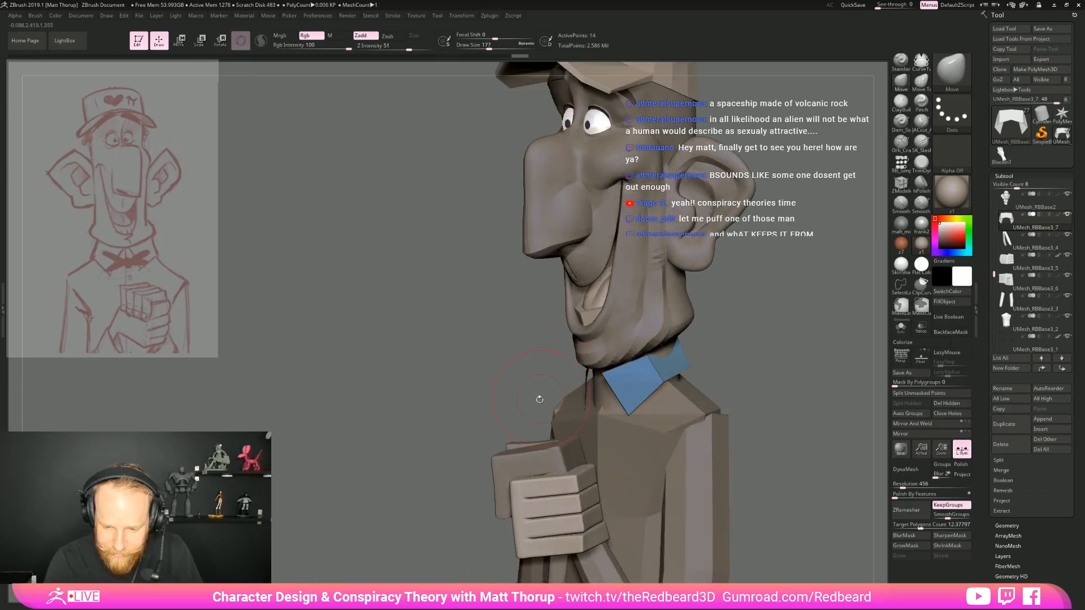
{"action": "left_click_drag", "start_coordinate": [541, 395], "coordinate": [565, 402]}
{"action": "right_click_drag", "start_coordinate": [565, 403], "coordinate": [586, 401], "text": "shift"}
{"action": "key", "text": "s"}
{"action": "left_click_drag", "start_coordinate": [615, 383], "coordinate": [602, 373]}
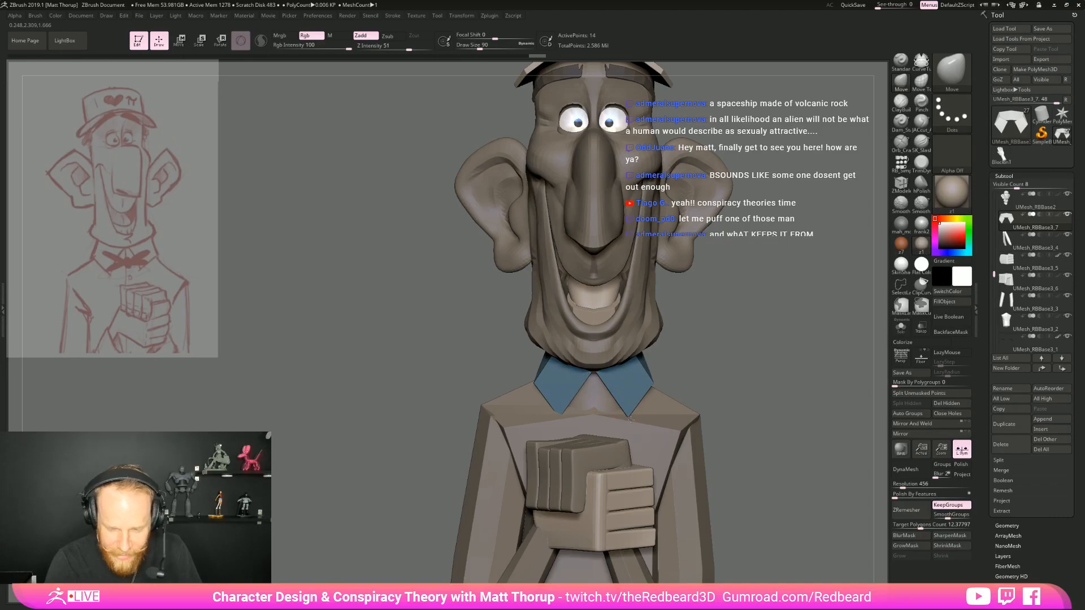
{"action": "key", "text": "s"}
{"action": "left_click_drag", "start_coordinate": [648, 385], "coordinate": [655, 386]}
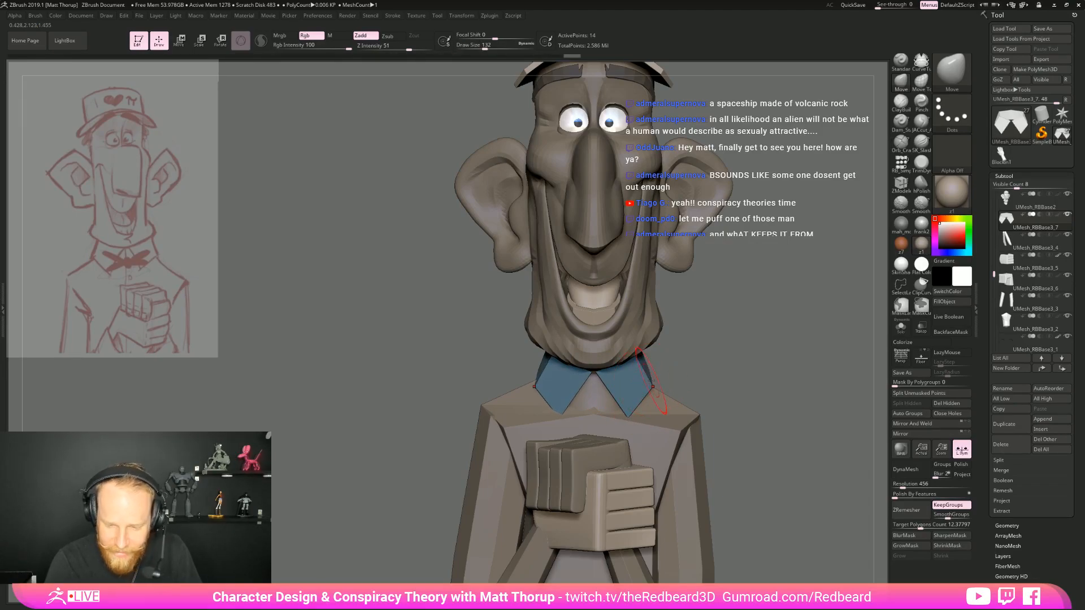
Examine the collar and the overall character from the side, front and back against the sketch
{"action": "left_click_drag", "start_coordinate": [755, 373], "coordinate": [717, 367], "text": "alt"}
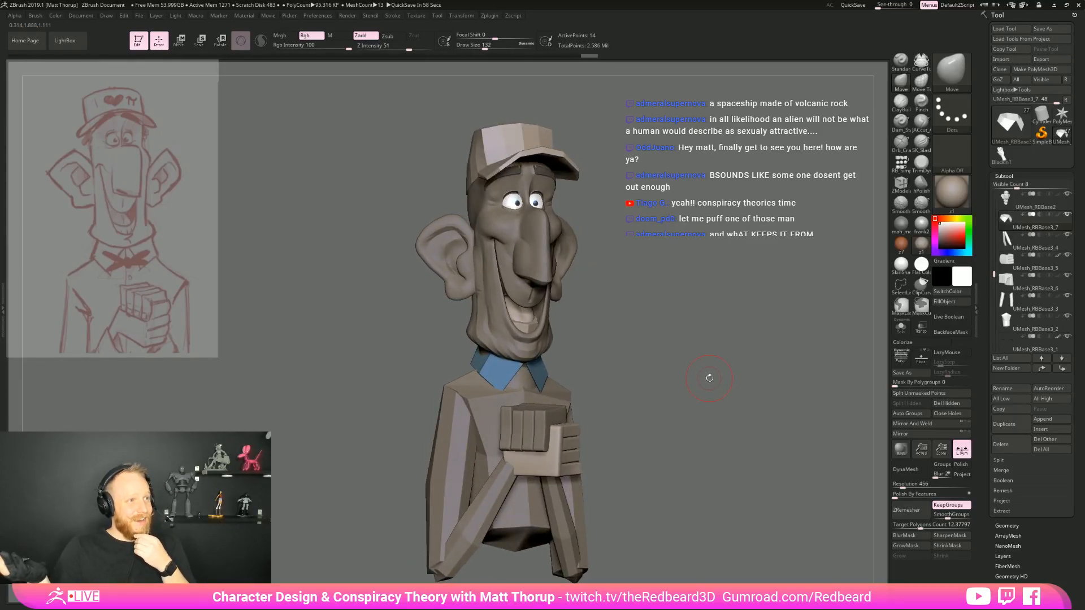
{"action": "mouse_move", "coordinate": [654, 344]}
{"action": "left_mouse_down"}
{"action": "mouse_move", "coordinate": [725, 365]}
{"action": "mouse_move", "coordinate": [759, 337]}
{"action": "mouse_move", "coordinate": [646, 387]}
{"action": "mouse_move", "coordinate": [581, 375]}
{"action": "left_mouse_up"}
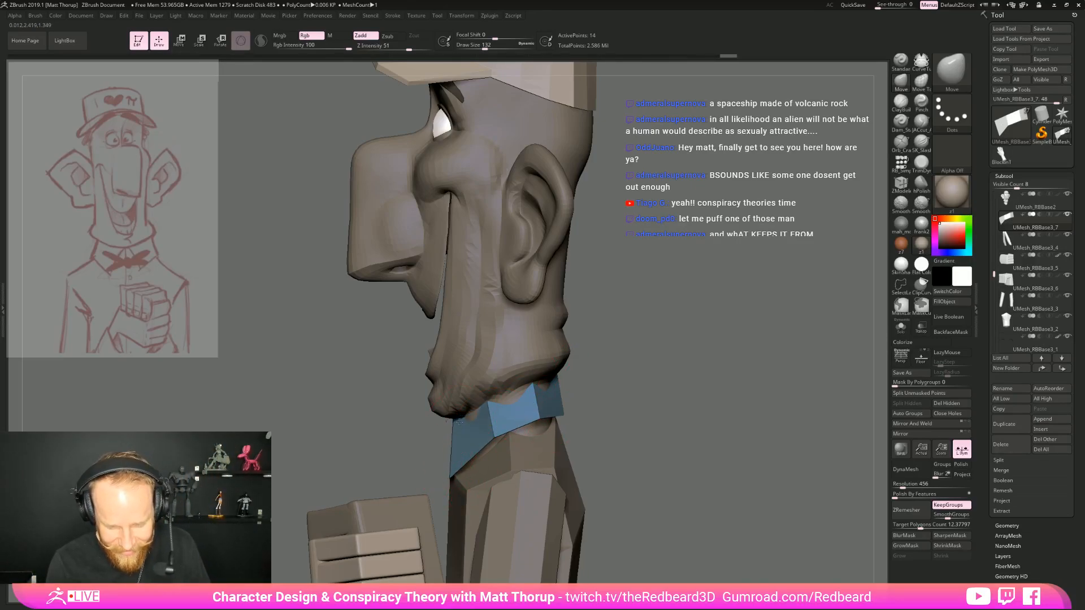
{"action": "mouse_move", "coordinate": [615, 393]}
{"action": "left_mouse_down", "text": "shift"}
{"action": "mouse_move", "coordinate": [686, 382]}
{"action": "mouse_move", "coordinate": [601, 405]}
{"action": "left_mouse_up", "text": "shift"}
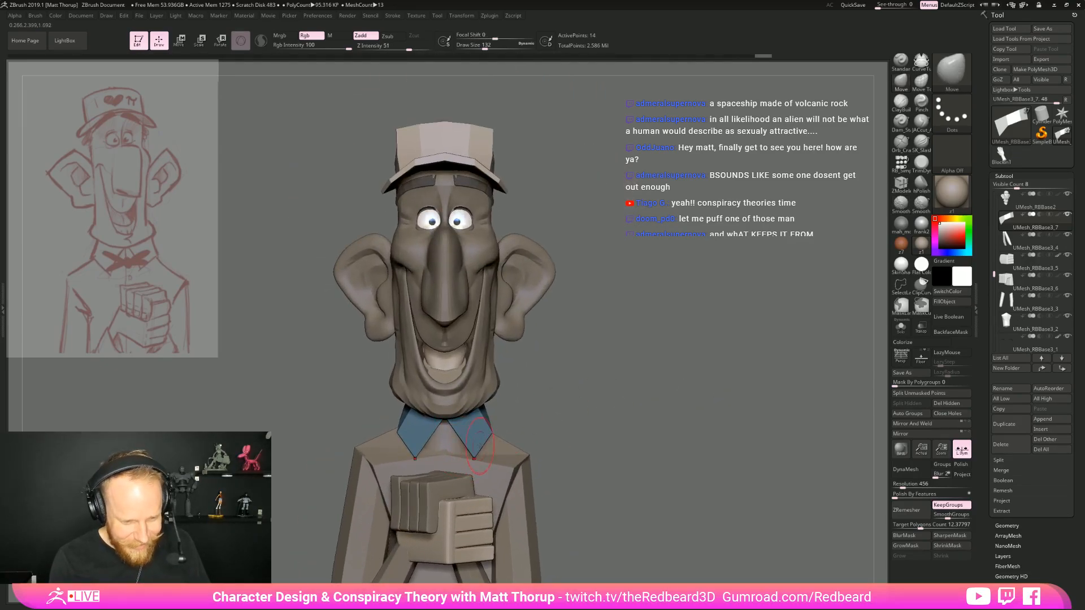
{"action": "left_click_drag", "start_coordinate": [598, 421], "coordinate": [642, 390]}
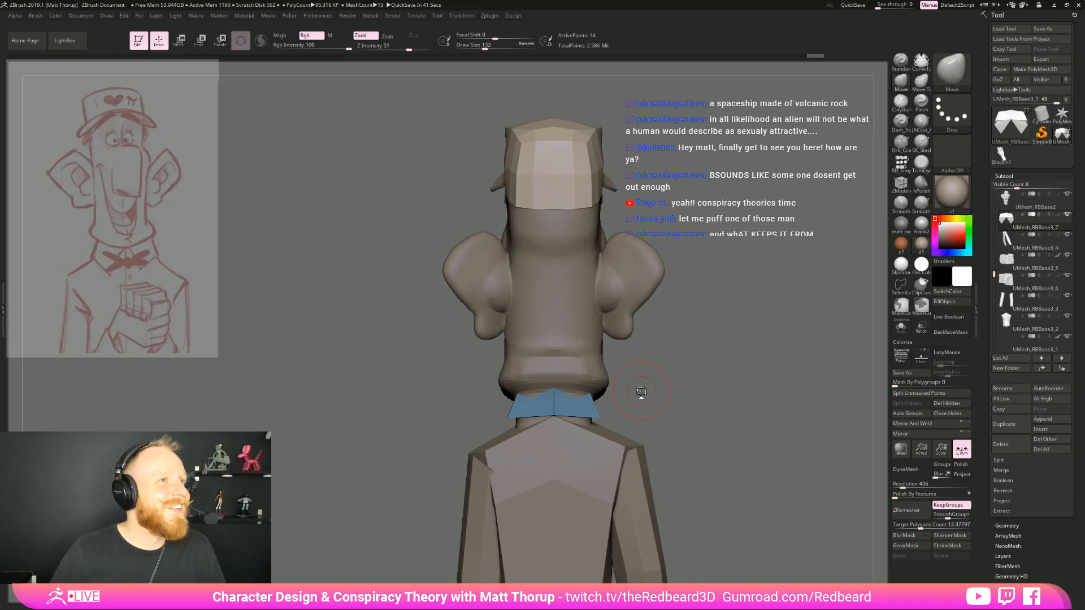
{"action": "left_click_drag", "start_coordinate": [716, 301], "coordinate": [712, 404]}
{"action": "left_click_drag", "start_coordinate": [723, 407], "coordinate": [659, 339]}
{"action": "mouse_move", "coordinate": [659, 339]}
{"action": "left_mouse_down"}
{"action": "mouse_move", "coordinate": [621, 343]}
{"action": "mouse_move", "coordinate": [655, 343]}
{"action": "left_mouse_up"}
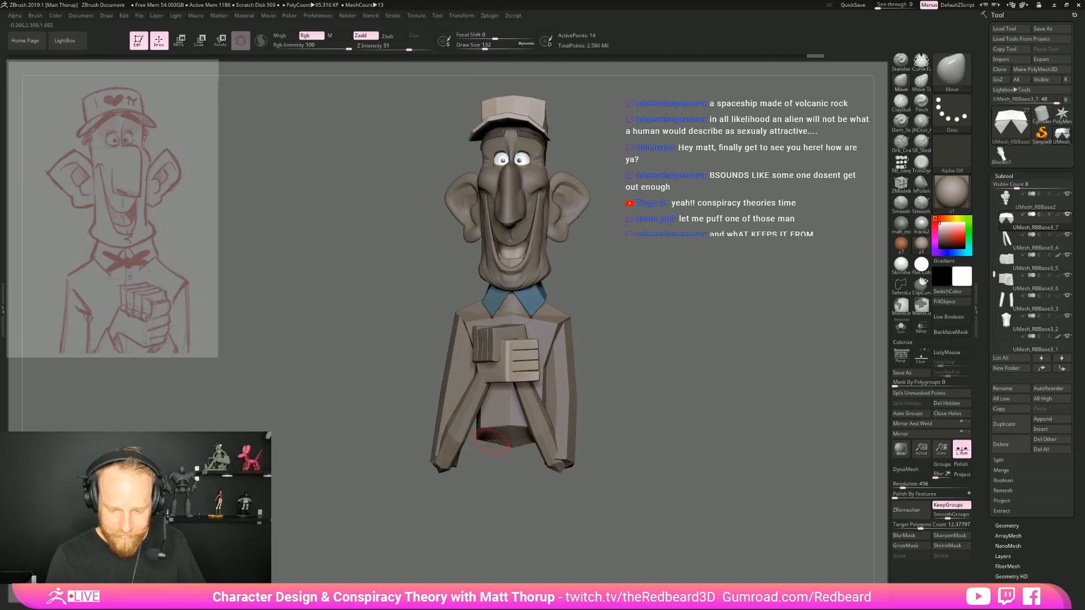
Make the torso the active subtool, raise the draw size to 251, and pull its lower edge down
{"action": "left_click", "coordinate": [503, 437], "text": "alt"}
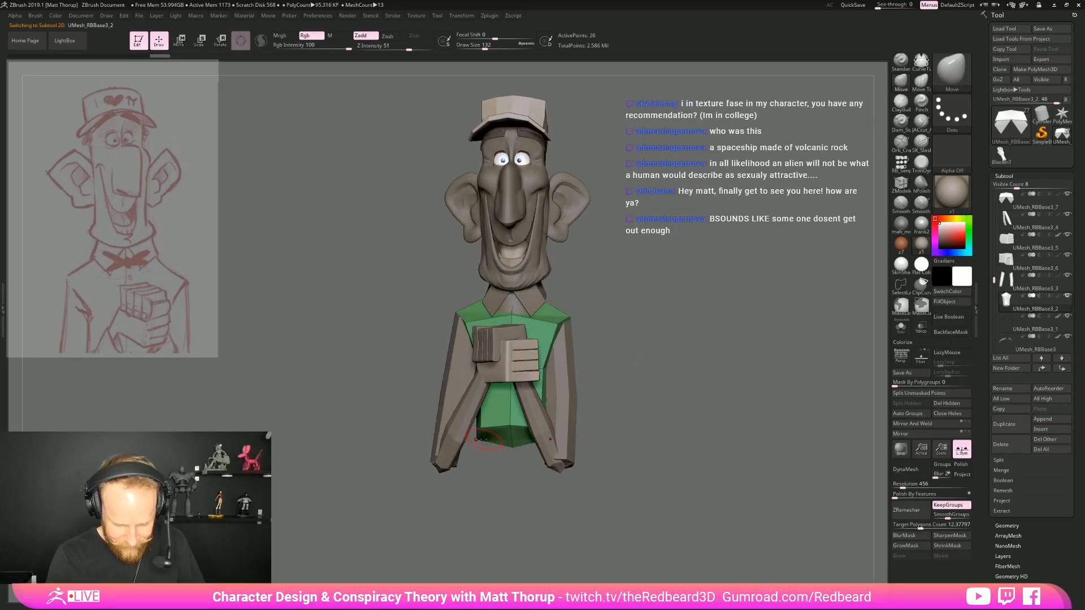
{"action": "key", "text": "bracketright"}
{"action": "key", "text": "bracketright"}
{"action": "key", "text": "bracketright"}
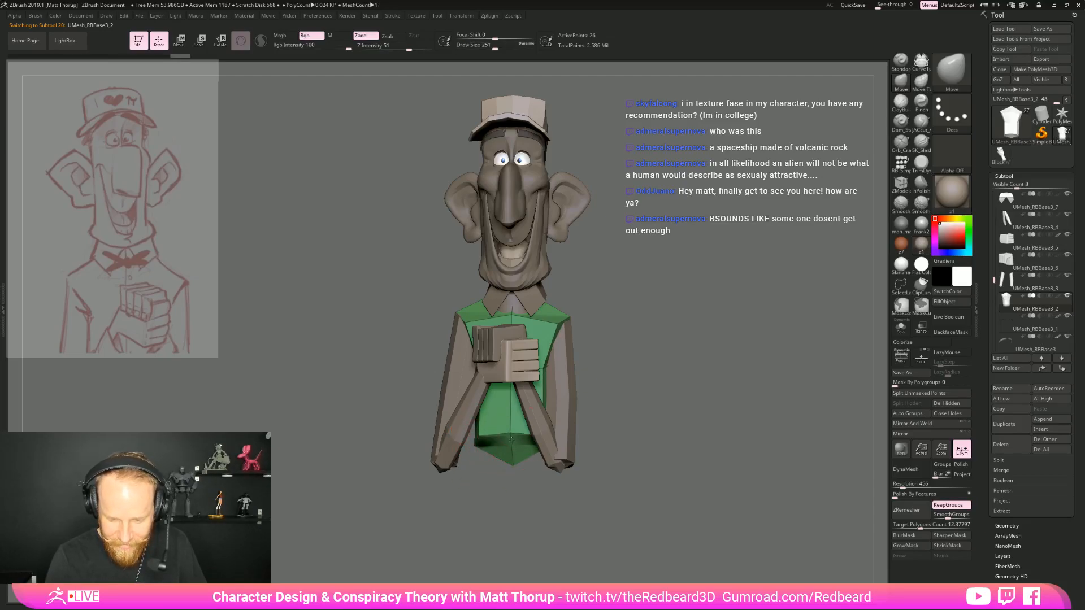
Set the draw size to 445 and reshape the lower torso from the side
{"action": "left_click_drag", "start_coordinate": [602, 396], "coordinate": [649, 392], "text": "shift"}
{"action": "key", "text": "s"}
{"action": "left_click_drag", "start_coordinate": [455, 451], "coordinate": [468, 450]}
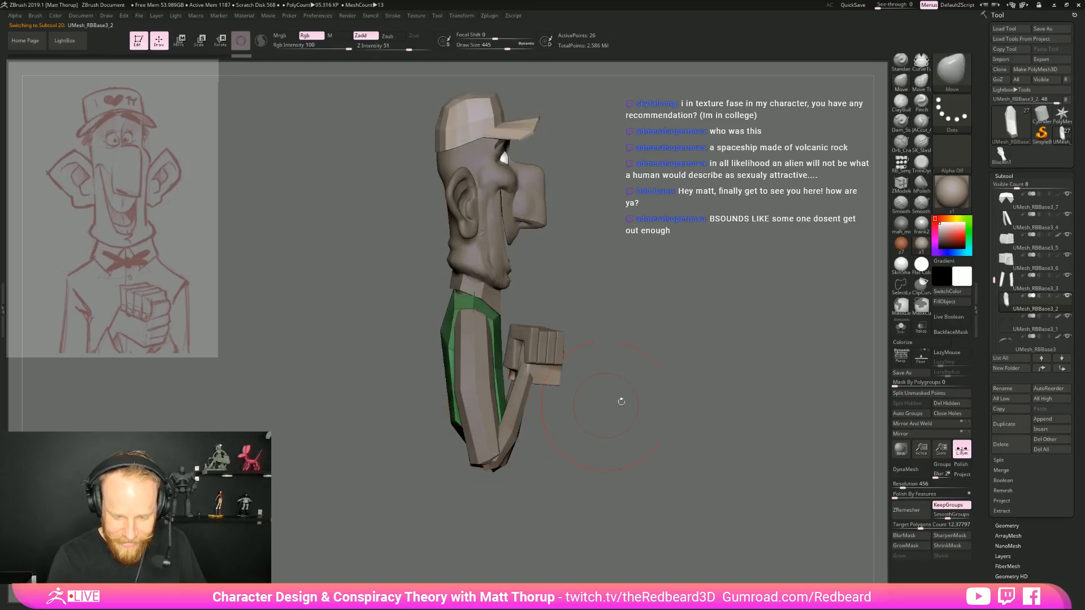
{"action": "left_click_drag", "start_coordinate": [609, 403], "coordinate": [661, 404], "text": "shift"}
{"action": "left_click_drag", "start_coordinate": [537, 433], "coordinate": [549, 428]}
{"action": "left_click_drag", "start_coordinate": [605, 419], "coordinate": [653, 420], "text": "shift"}
Fill out the belly and bottom of the torso from several angles, raising the draw size to 743
{"action": "key", "text": "s"}
{"action": "left_click_drag", "start_coordinate": [547, 429], "coordinate": [546, 434]}
{"action": "mouse_move", "coordinate": [650, 416]}
{"action": "left_mouse_down"}
{"action": "mouse_move", "coordinate": [613, 415]}
{"action": "mouse_move", "coordinate": [631, 417]}
{"action": "left_mouse_up"}
{"action": "left_click_drag", "start_coordinate": [553, 433], "coordinate": [560, 440]}
{"action": "mouse_move", "coordinate": [579, 504]}
{"action": "left_mouse_down"}
{"action": "mouse_move", "coordinate": [557, 507]}
{"action": "mouse_move", "coordinate": [683, 467]}
{"action": "left_mouse_up"}
{"action": "left_click_drag", "start_coordinate": [746, 396], "coordinate": [638, 397], "text": "shift"}
{"action": "key", "text": "s"}
{"action": "left_click_drag", "start_coordinate": [562, 401], "coordinate": [580, 403]}
{"action": "left_click_drag", "start_coordinate": [555, 453], "coordinate": [559, 430]}
{"action": "mouse_move", "coordinate": [621, 399]}
{"action": "left_mouse_down", "text": "shift"}
{"action": "mouse_move", "coordinate": [674, 390]}
{"action": "mouse_move", "coordinate": [603, 373]}
{"action": "mouse_move", "coordinate": [657, 369]}
{"action": "mouse_move", "coordinate": [632, 411]}
{"action": "mouse_move", "coordinate": [684, 390]}
{"action": "left_mouse_up", "text": "shift"}
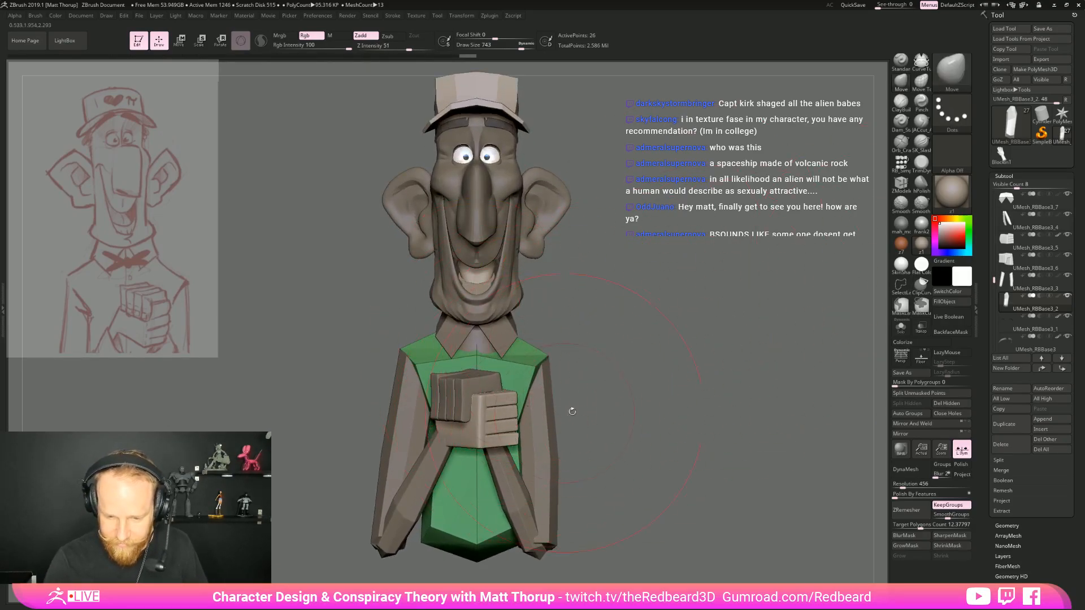
Make the head the active subtool and insert another simple cylinder on the front of the neck
{"action": "left_click", "coordinate": [506, 302], "text": "alt"}
{"action": "left_click", "coordinate": [901, 163]}
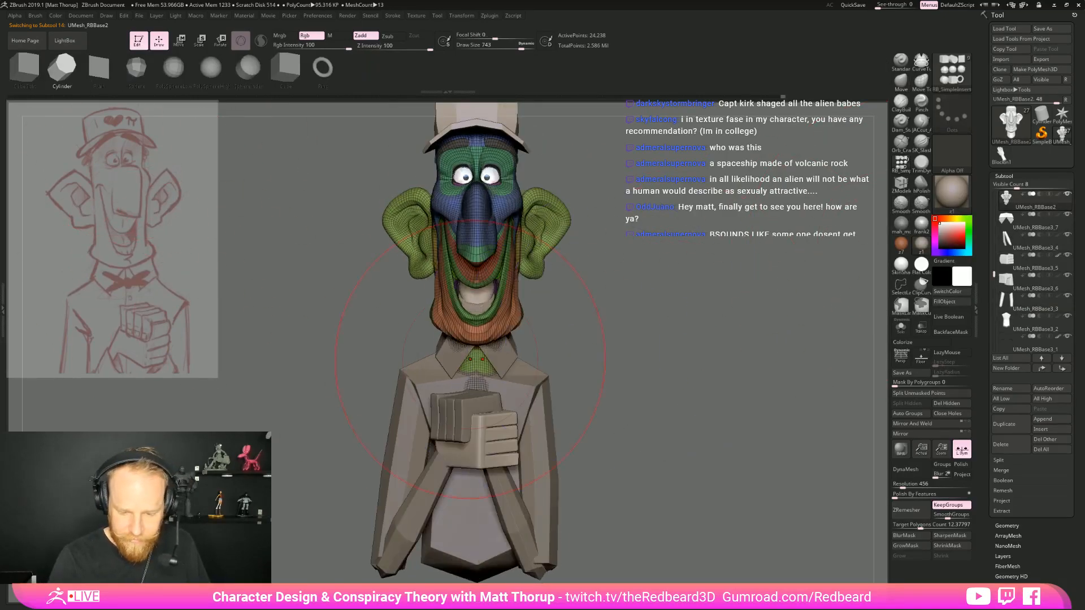
{"action": "left_click_drag", "start_coordinate": [476, 360], "coordinate": [477, 395]}
{"action": "left_click_drag", "start_coordinate": [618, 351], "coordinate": [615, 358], "text": "shift"}
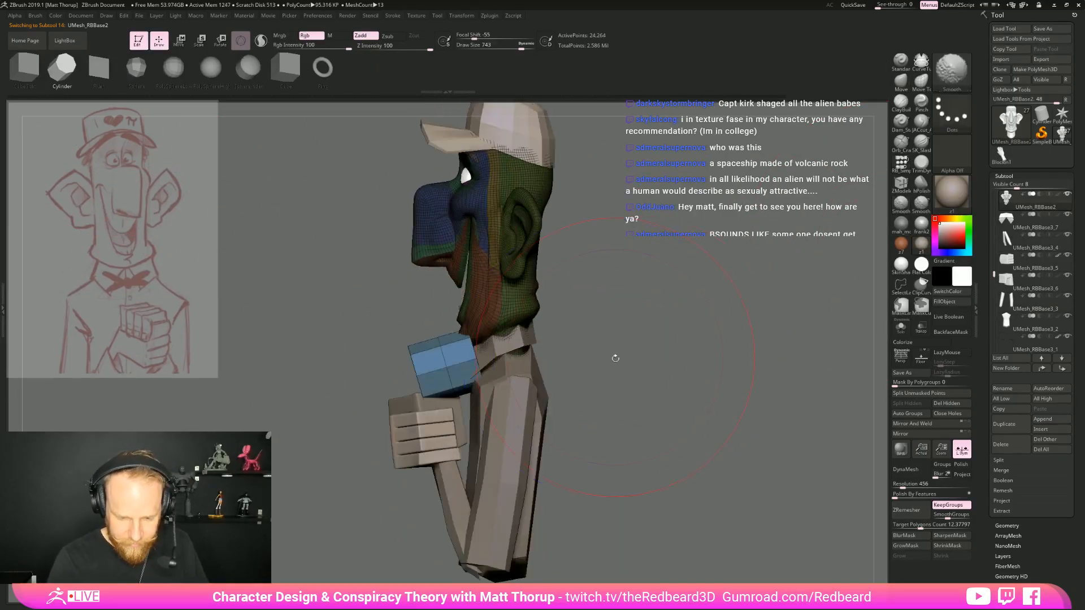
Split the new cylinder into its own active subtool and remove its middle edge loop with ZModeler
{"action": "key", "text": "b"}
{"action": "key", "text": "z"}
{"action": "key", "text": "m"}
{"action": "left_click", "coordinate": [910, 393]}
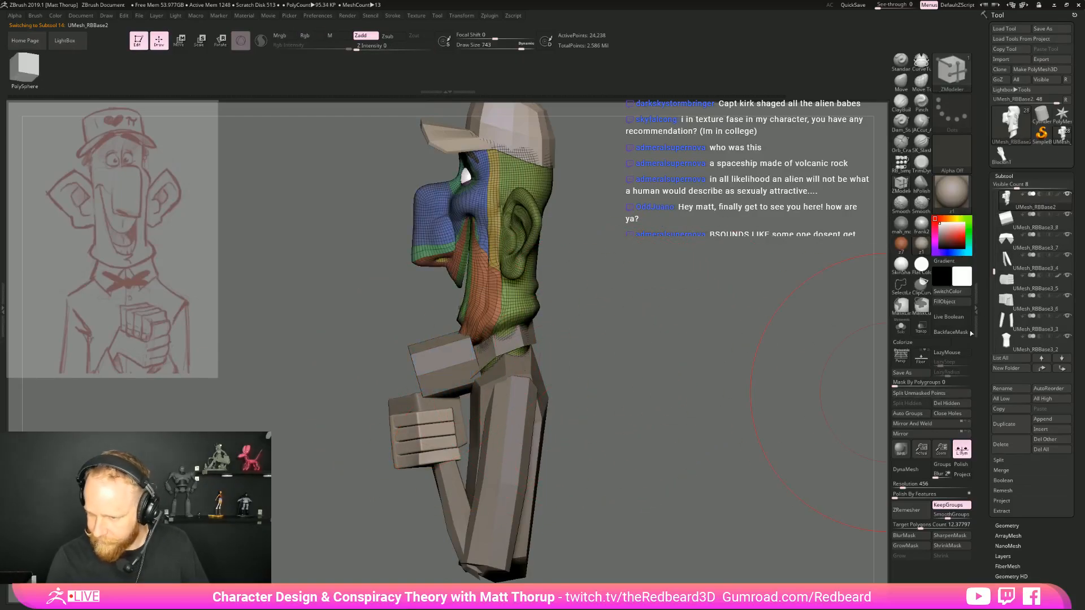
{"action": "key", "text": "w"}
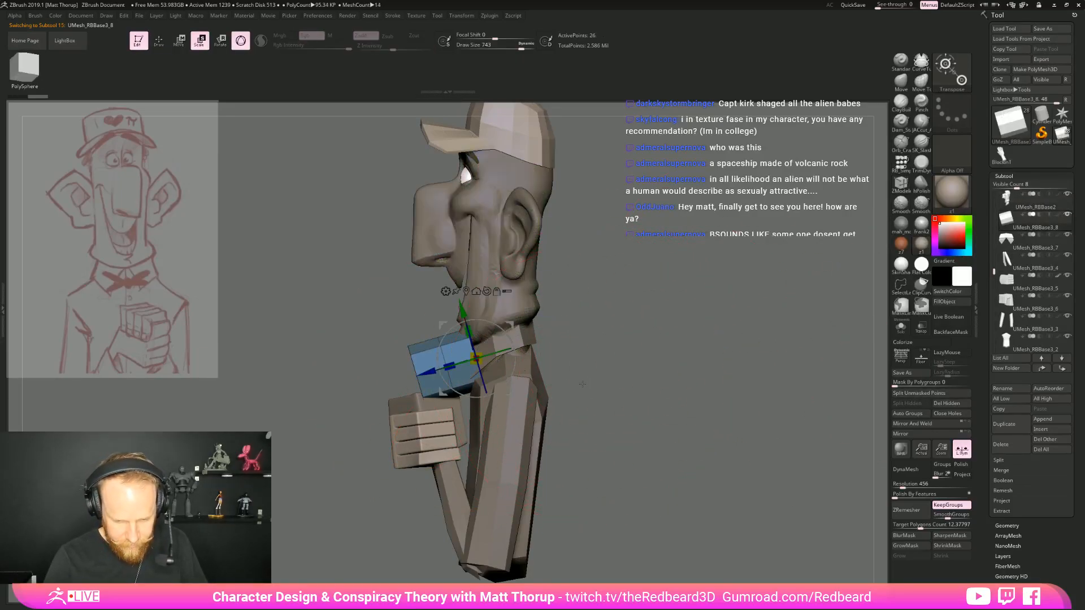
{"action": "key", "text": "q"}
{"action": "left_click", "coordinate": [448, 371], "text": "alt"}
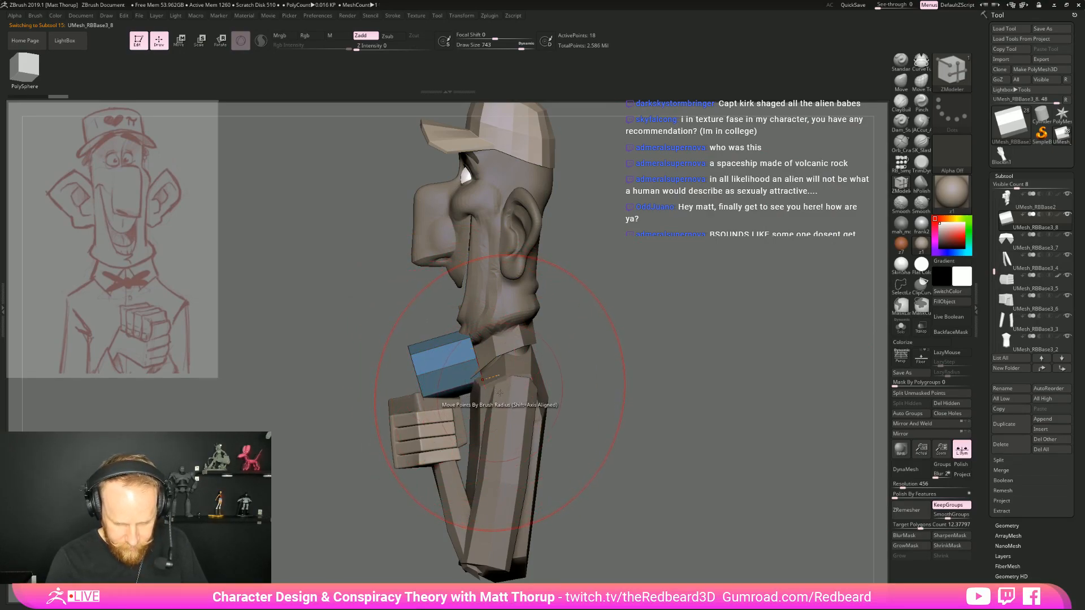
Move the new cylinder back into the neck so it sits inside the collar
{"action": "key", "text": "w"}
{"action": "left_click_drag", "start_coordinate": [515, 373], "coordinate": [498, 322]}
{"action": "left_click_drag", "start_coordinate": [507, 391], "coordinate": [568, 364]}
{"action": "left_click_drag", "start_coordinate": [468, 341], "coordinate": [485, 340]}
{"action": "left_click_drag", "start_coordinate": [568, 356], "coordinate": [621, 369], "text": "shift"}
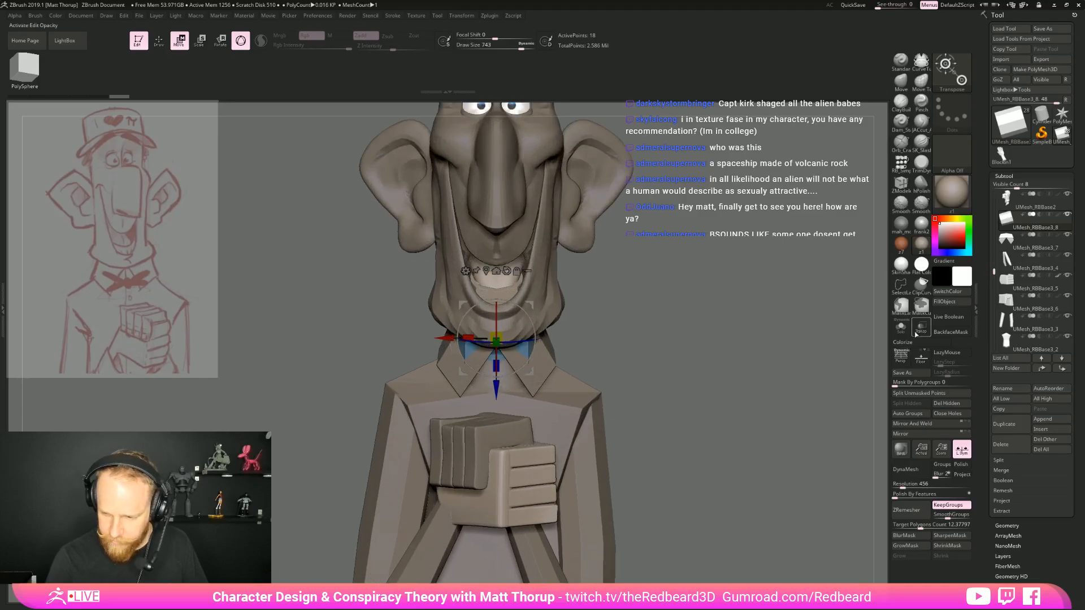
Turn on transparency and use the Move brush at a smaller draw size to fit the cylinder inside the collar
{"action": "left_click", "coordinate": [921, 328]}
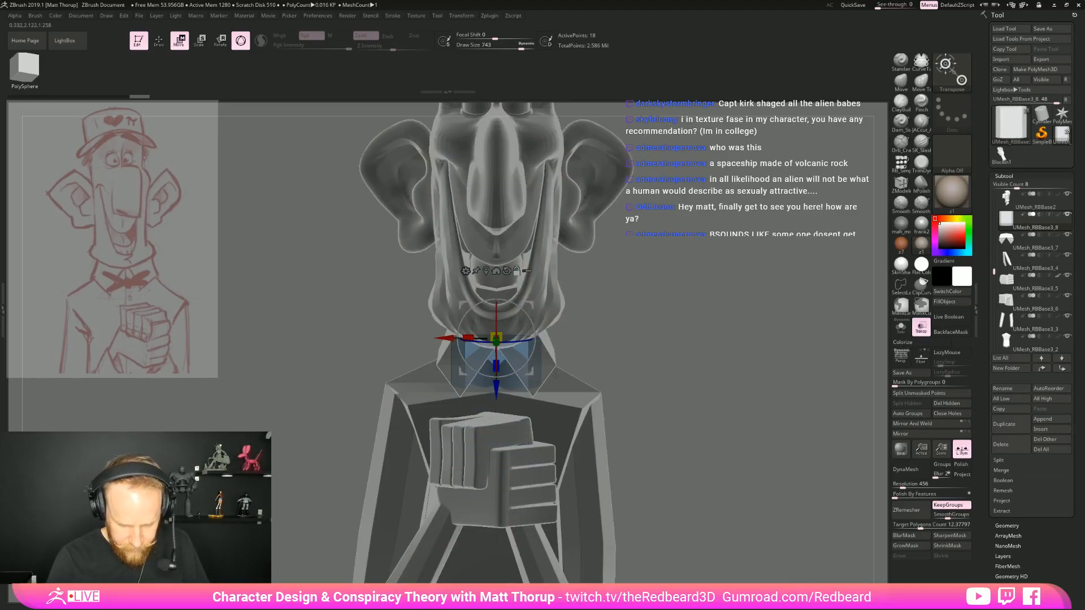
{"action": "key", "text": "q"}
{"action": "key", "text": "b"}
{"action": "key", "text": "m"}
{"action": "key", "text": "v"}
{"action": "key", "text": "s"}
{"action": "mouse_move", "coordinate": [524, 373]}
{"action": "left_mouse_down"}
{"action": "mouse_move", "coordinate": [504, 371]}
{"action": "mouse_move", "coordinate": [560, 364]}
{"action": "left_mouse_up"}
{"action": "mouse_move", "coordinate": [548, 325]}
{"action": "left_mouse_down"}
{"action": "mouse_move", "coordinate": [532, 327]}
{"action": "mouse_move", "coordinate": [524, 312]}
{"action": "left_mouse_up"}
Reshape the inner neckband's front from the side and check its fit behind the collar flaps
{"action": "right_click_drag", "start_coordinate": [496, 364], "coordinate": [415, 361]}
{"action": "mouse_move", "coordinate": [501, 368]}
{"action": "left_mouse_down"}
{"action": "mouse_move", "coordinate": [510, 328]}
{"action": "mouse_move", "coordinate": [495, 376]}
{"action": "left_mouse_up"}
{"action": "right_click_drag", "start_coordinate": [614, 357], "coordinate": [547, 359]}
{"action": "left_click_drag", "start_coordinate": [569, 354], "coordinate": [604, 332]}
{"action": "right_click_drag", "start_coordinate": [639, 334], "coordinate": [582, 334]}
{"action": "left_click_drag", "start_coordinate": [610, 332], "coordinate": [620, 331]}
{"action": "mouse_move", "coordinate": [619, 323]}
{"action": "right_mouse_down", "text": "shift"}
{"action": "mouse_move", "coordinate": [665, 317]}
{"action": "mouse_move", "coordinate": [772, 348]}
{"action": "mouse_move", "coordinate": [485, 332]}
{"action": "right_mouse_up", "text": "shift"}
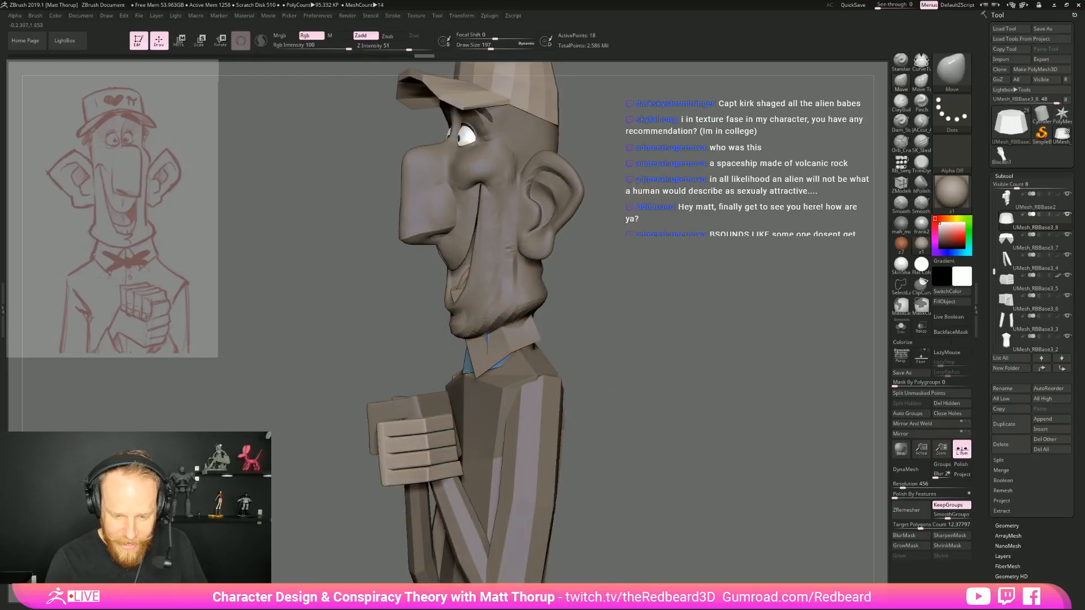
Examine the collar and inner neckband from the front, three-quarter and full-figure views against the reference sketch
{"action": "right_click_drag", "start_coordinate": [504, 370], "coordinate": [583, 360]}
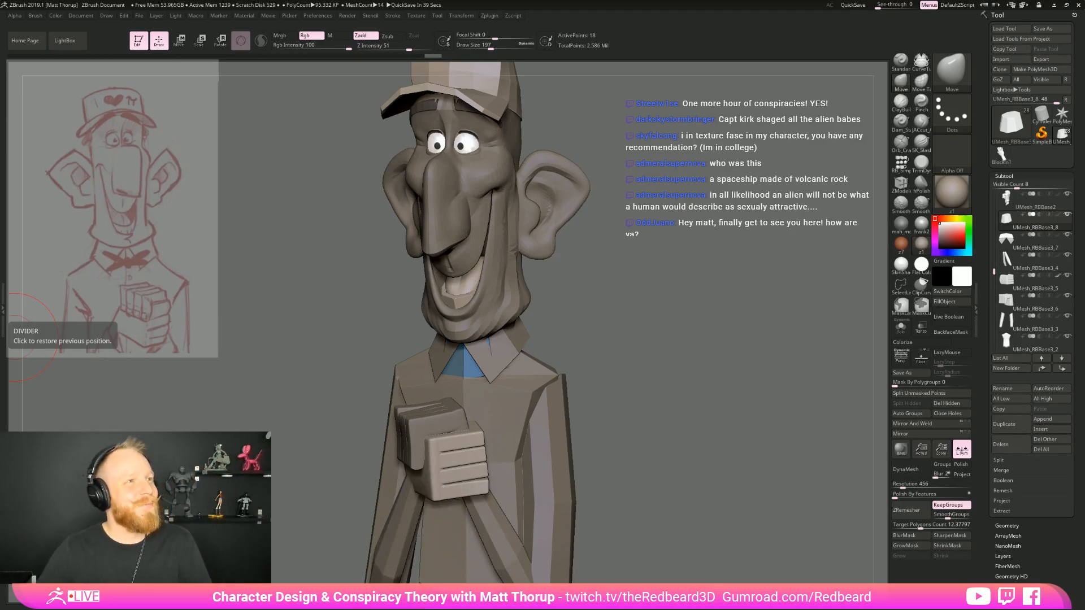
{"action": "left_click_drag", "start_coordinate": [692, 280], "coordinate": [590, 315]}
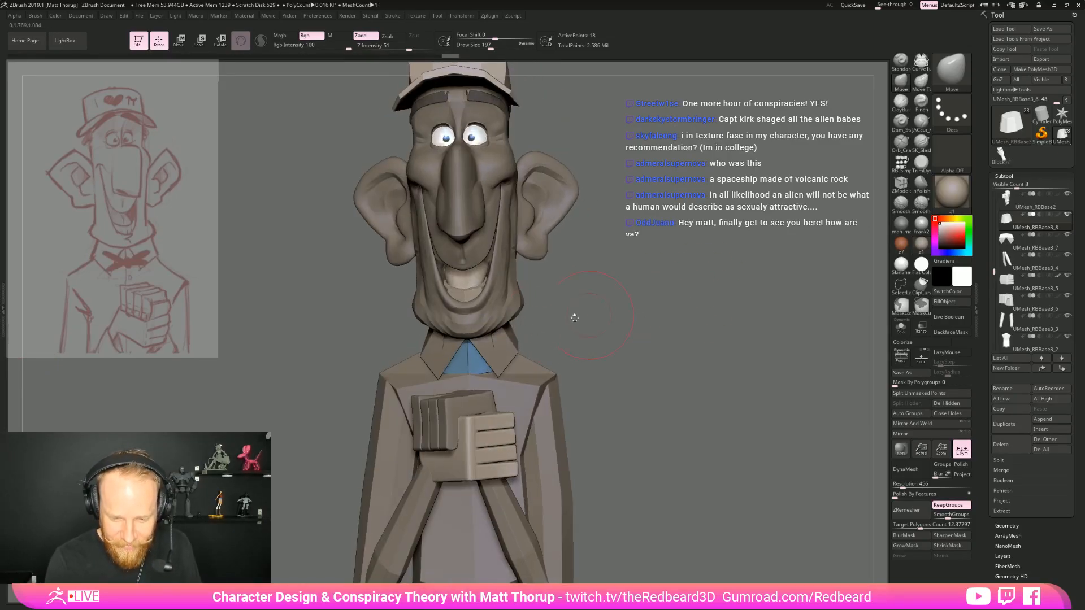
{"action": "left_click_drag", "start_coordinate": [502, 381], "coordinate": [504, 377]}
{"action": "left_click_drag", "start_coordinate": [661, 325], "coordinate": [633, 328]}
{"action": "right_click_drag", "start_coordinate": [662, 316], "coordinate": [613, 334], "text": "ctrl"}
{"action": "mouse_move", "coordinate": [654, 340]}
{"action": "left_mouse_down"}
{"action": "mouse_move", "coordinate": [639, 344]}
{"action": "mouse_move", "coordinate": [681, 347]}
{"action": "left_mouse_up"}
{"action": "mouse_move", "coordinate": [667, 347]}
{"action": "right_mouse_down", "text": "ctrl"}
{"action": "mouse_move", "coordinate": [647, 360]}
{"action": "mouse_move", "coordinate": [677, 345]}
{"action": "right_mouse_up", "text": "ctrl"}
{"action": "left_click_drag", "start_coordinate": [673, 352], "coordinate": [659, 354], "text": "shift"}
{"action": "right_click_drag", "start_coordinate": [659, 355], "coordinate": [705, 346], "text": "ctrl"}
{"action": "mouse_move", "coordinate": [704, 347]}
{"action": "left_mouse_down"}
{"action": "mouse_move", "coordinate": [666, 348]}
{"action": "mouse_move", "coordinate": [696, 347]}
{"action": "left_mouse_up"}
{"action": "right_click_drag", "start_coordinate": [696, 347], "coordinate": [644, 360], "text": "ctrl"}
{"action": "mouse_move", "coordinate": [644, 360]}
{"action": "left_mouse_down"}
{"action": "mouse_move", "coordinate": [608, 360]}
{"action": "mouse_move", "coordinate": [647, 359]}
{"action": "left_mouse_up"}
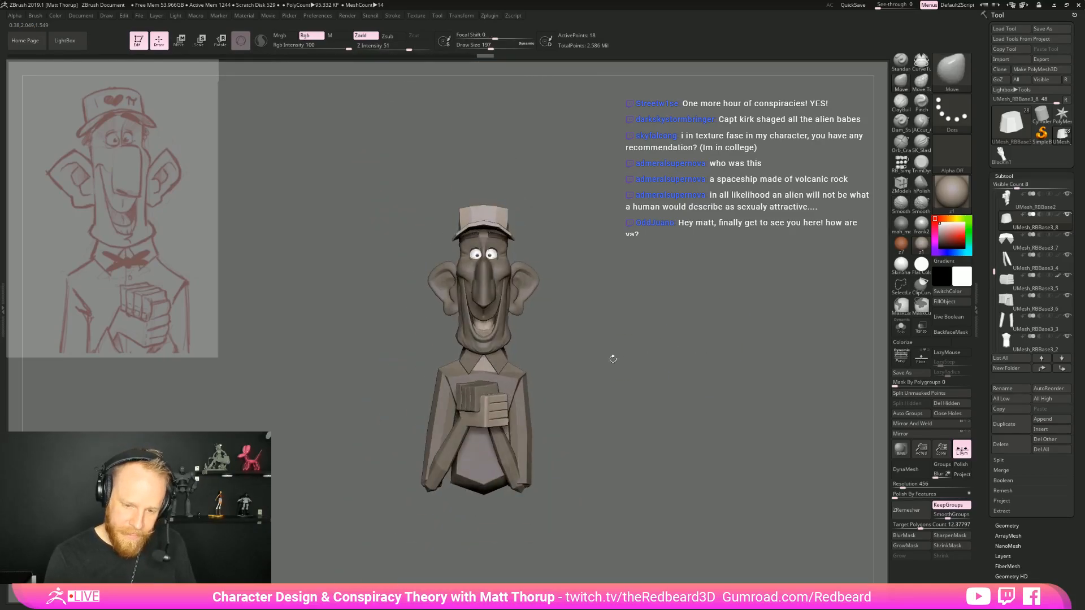
{"action": "right_click_drag", "start_coordinate": [647, 360], "coordinate": [675, 356], "text": "ctrl"}
{"action": "left_click_drag", "start_coordinate": [676, 356], "coordinate": [687, 352], "text": "shift"}
{"action": "right_click_drag", "start_coordinate": [687, 352], "coordinate": [713, 336], "text": "ctrl"}
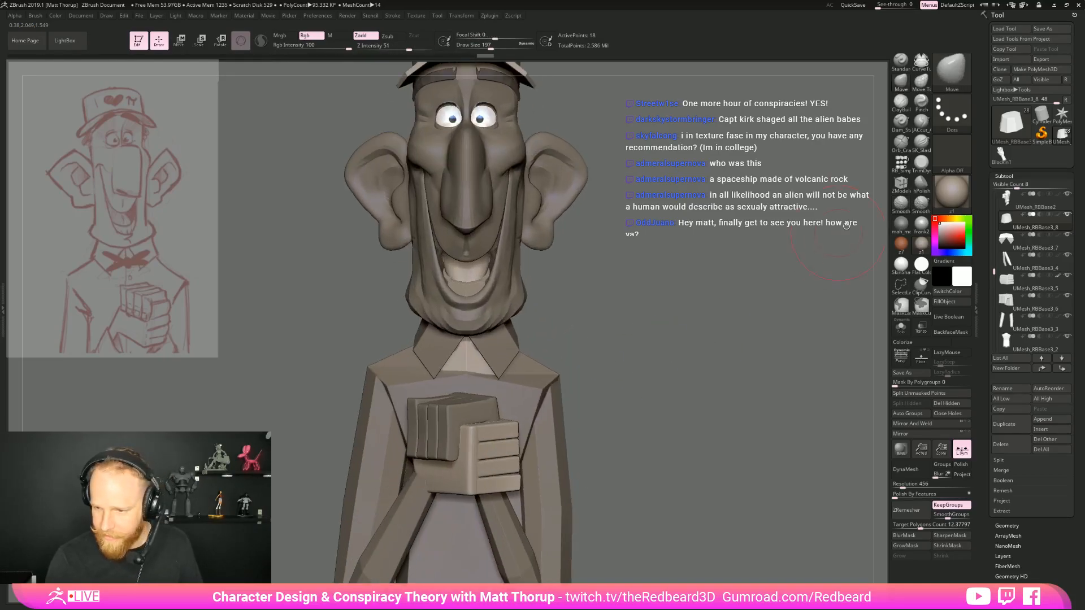
Insert a small sphere at the front of the collar opening and move it back against the neck
{"action": "left_click", "coordinate": [901, 163]}
{"action": "left_click", "coordinate": [142, 87]}
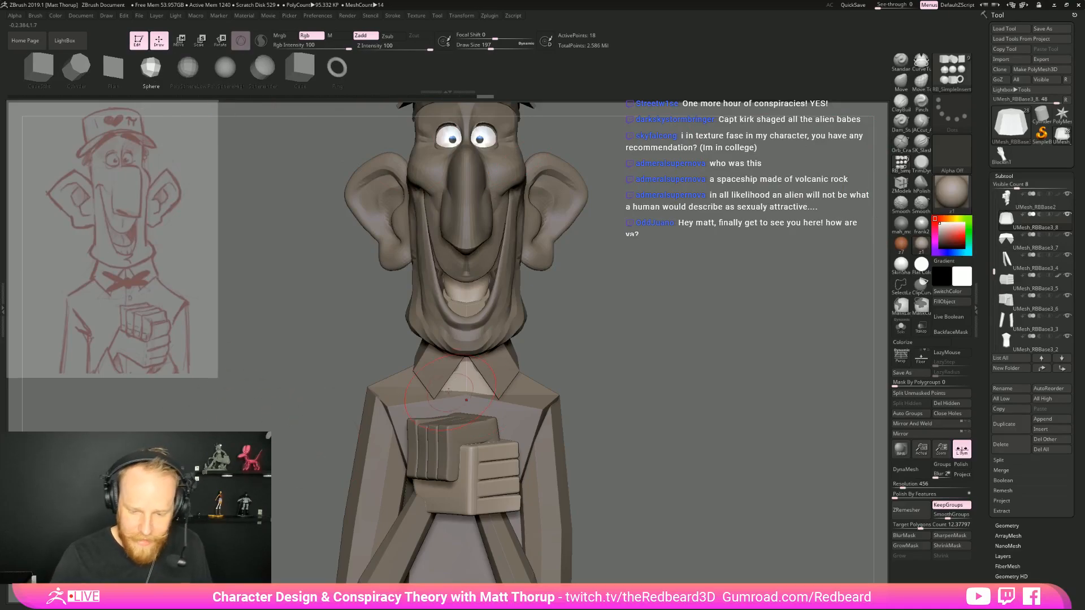
{"action": "left_click_drag", "start_coordinate": [465, 406], "coordinate": [466, 404]}
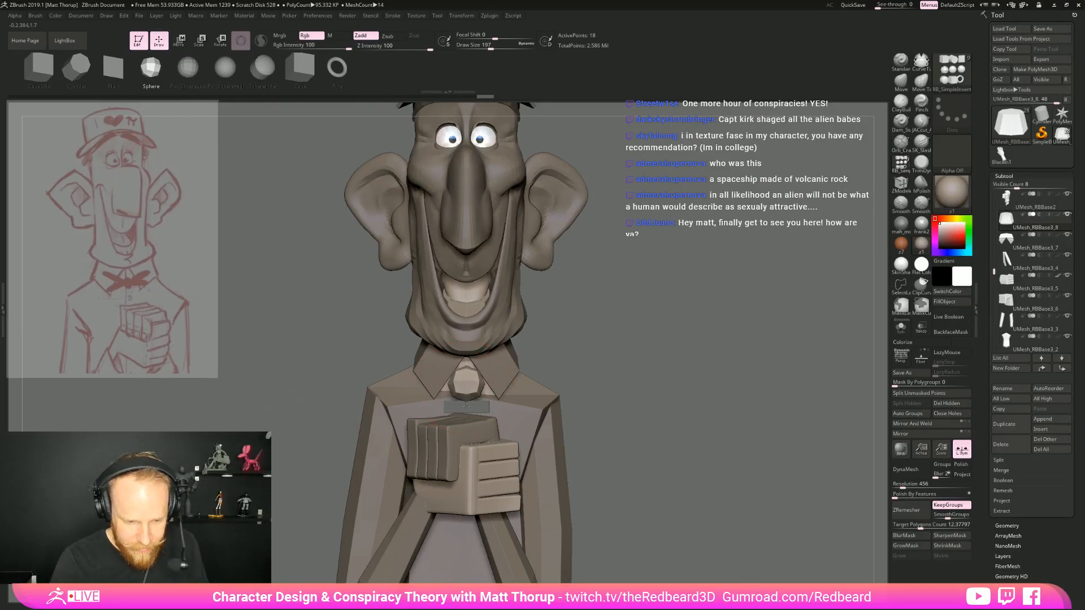
{"action": "left_click_drag", "start_coordinate": [735, 364], "coordinate": [614, 356]}
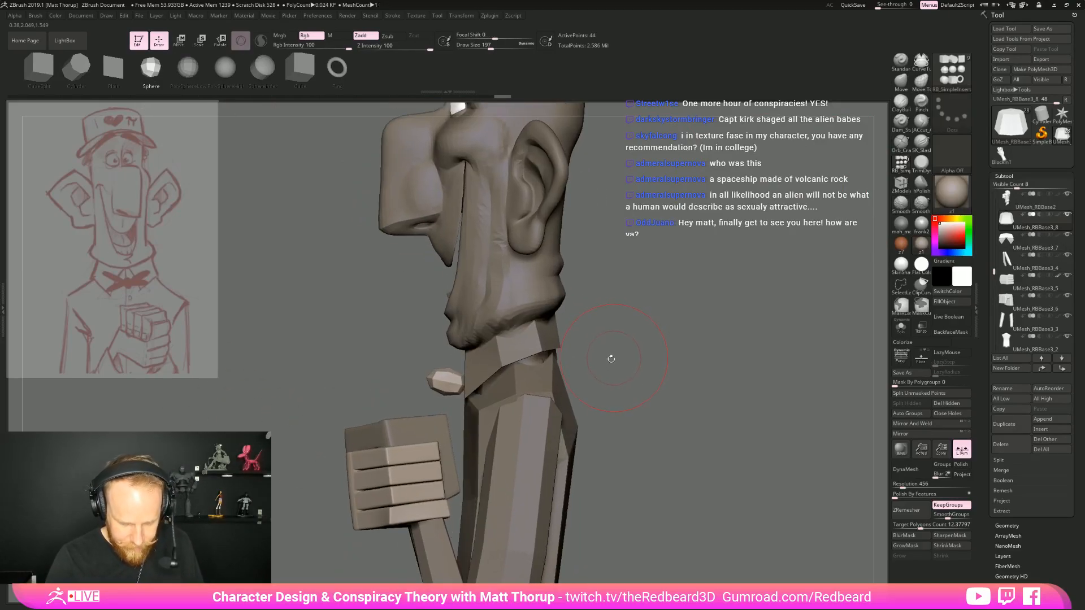
{"action": "key", "text": "w"}
{"action": "left_click_drag", "start_coordinate": [467, 387], "coordinate": [459, 387]}
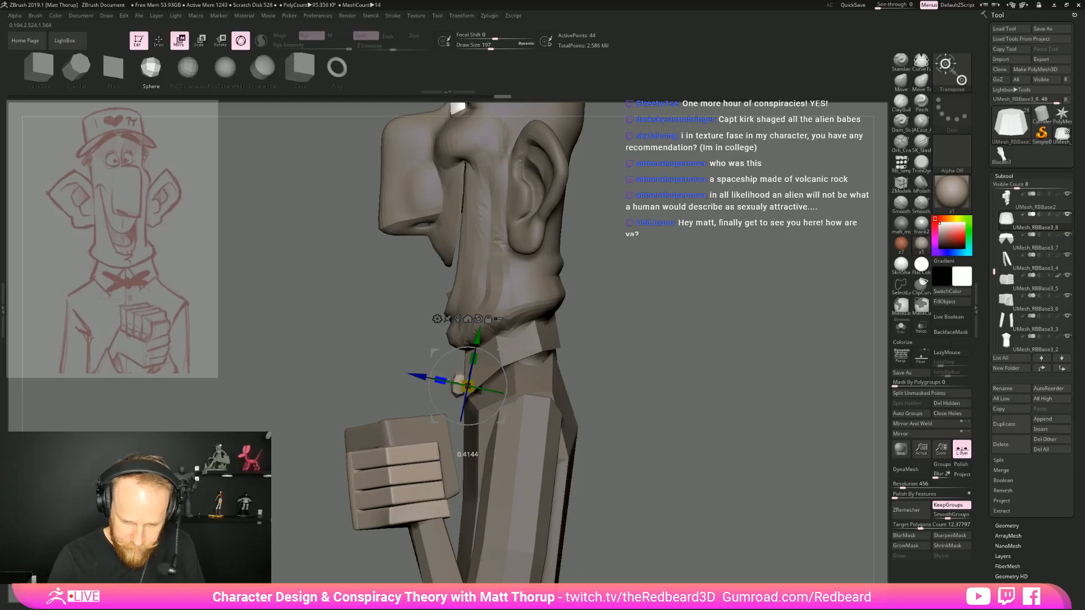
Split the inserted sphere into its own subtool and make it the active one
{"action": "left_click_drag", "start_coordinate": [599, 350], "coordinate": [688, 344]}
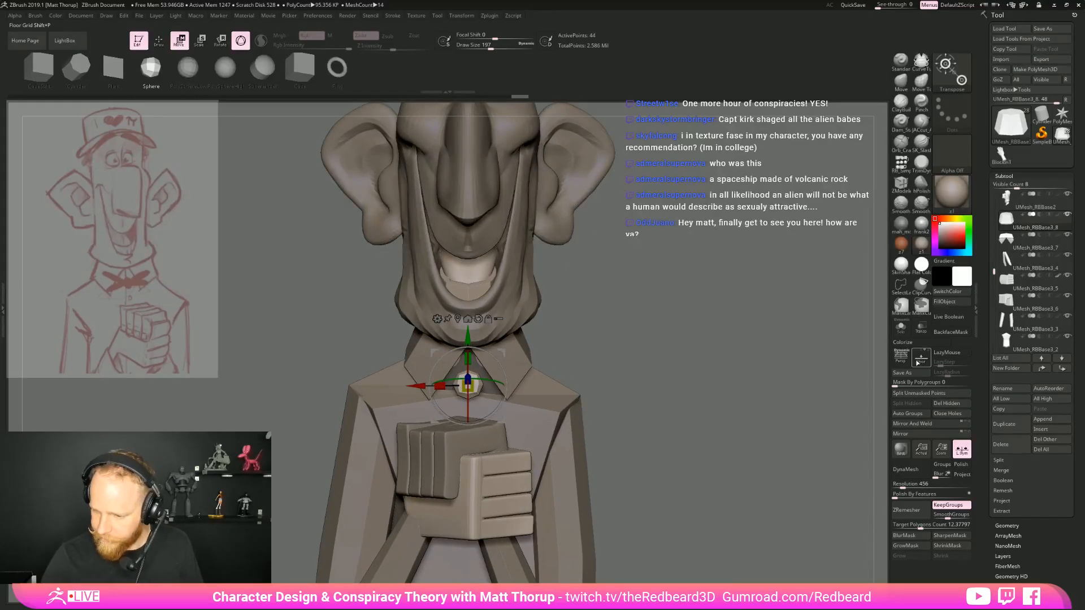
{"action": "left_click", "coordinate": [911, 394]}
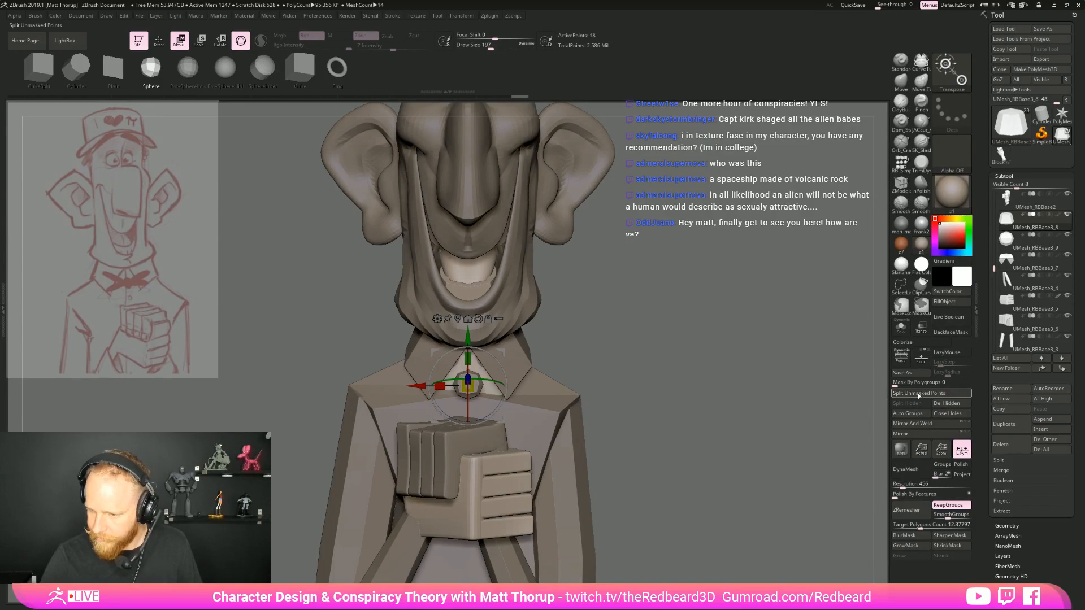
{"action": "left_click_drag", "start_coordinate": [758, 331], "coordinate": [673, 325]}
{"action": "left_click", "coordinate": [457, 385], "text": "alt"}
Reshape the small sphere into a narrow-waisted bow tie knot with the Move brush at a smaller draw size
{"action": "mouse_move", "coordinate": [595, 352]}
{"action": "left_mouse_down"}
{"action": "mouse_move", "coordinate": [657, 353]}
{"action": "mouse_move", "coordinate": [646, 364]}
{"action": "mouse_move", "coordinate": [651, 380]}
{"action": "left_mouse_up"}
{"action": "key", "text": "q"}
{"action": "key", "text": "b"}
{"action": "key", "text": "m"}
{"action": "key", "text": "v"}
{"action": "key", "text": "s"}
{"action": "mouse_move", "coordinate": [495, 369]}
{"action": "left_mouse_down"}
{"action": "mouse_move", "coordinate": [485, 379]}
{"action": "mouse_move", "coordinate": [480, 347]}
{"action": "mouse_move", "coordinate": [493, 351]}
{"action": "mouse_move", "coordinate": [484, 379]}
{"action": "mouse_move", "coordinate": [480, 367]}
{"action": "left_mouse_up"}
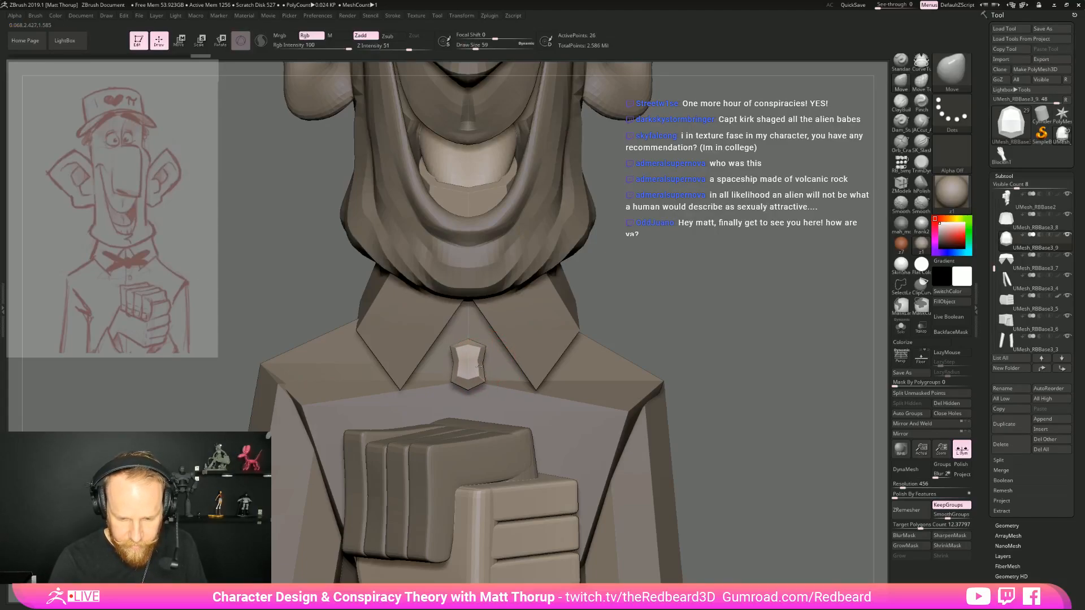
{"action": "left_click_drag", "start_coordinate": [625, 311], "coordinate": [480, 374]}
{"action": "mouse_move", "coordinate": [729, 312]}
{"action": "left_mouse_down"}
{"action": "mouse_move", "coordinate": [787, 317]}
{"action": "mouse_move", "coordinate": [749, 317]}
{"action": "left_mouse_up"}
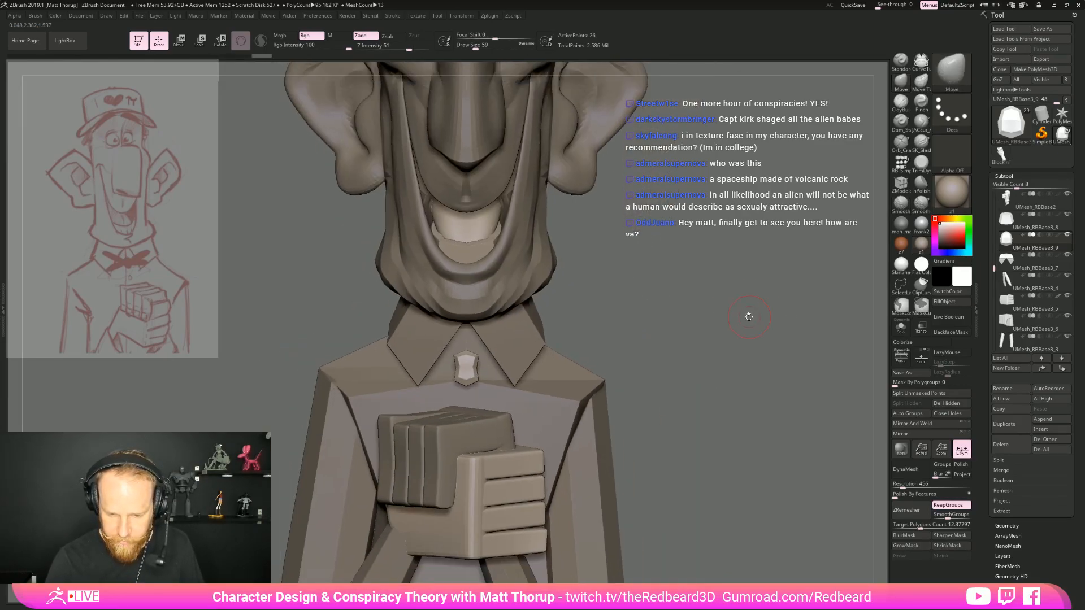
Insert a mirrored pair of spheres beside the knot as the bow tie's wings, undoing the first placement
{"action": "left_click", "coordinate": [905, 172]}
{"action": "left_click_drag", "start_coordinate": [759, 242], "coordinate": [693, 245]}
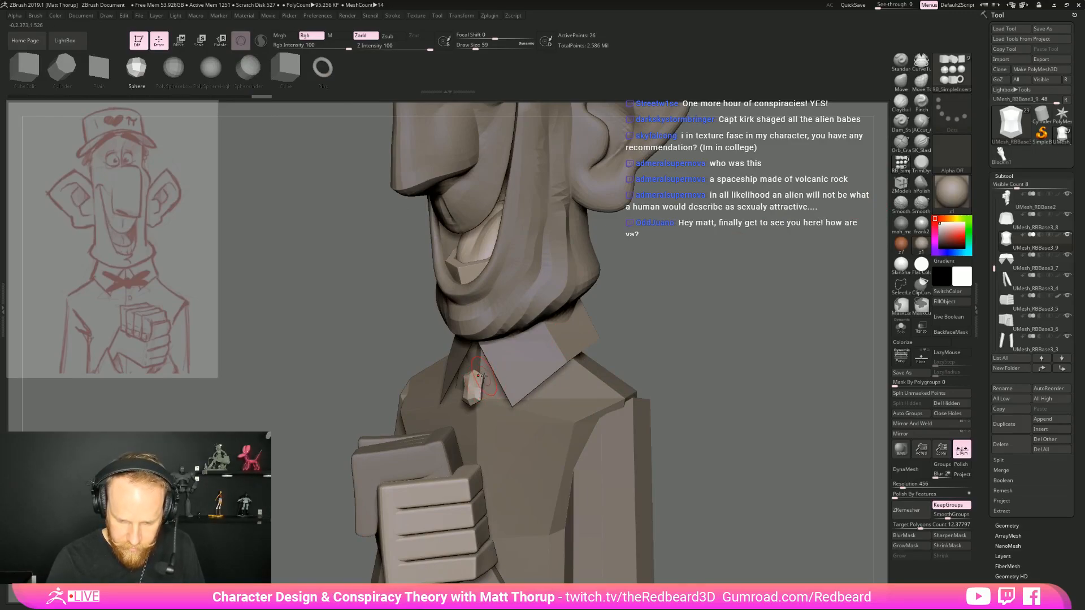
{"action": "left_click_drag", "start_coordinate": [495, 373], "coordinate": [497, 376]}
{"action": "key", "text": "ctrl+z"}
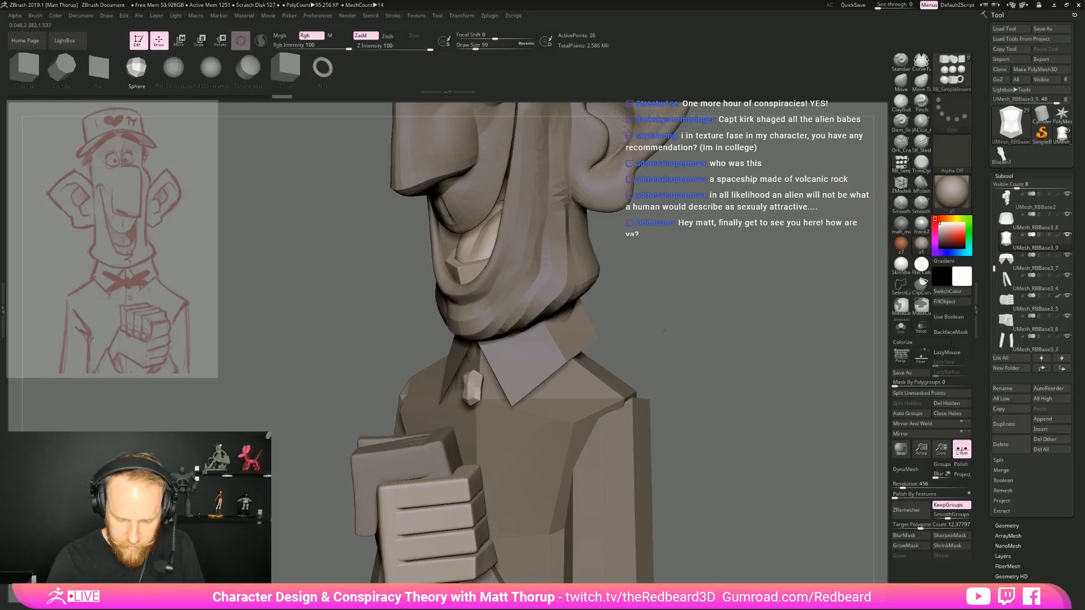
{"action": "right_click_drag", "start_coordinate": [493, 362], "coordinate": [497, 384], "text": "alt"}
{"action": "left_click_drag", "start_coordinate": [484, 375], "coordinate": [477, 404]}
{"action": "mouse_move", "coordinate": [791, 299]}
{"action": "left_mouse_down"}
{"action": "mouse_move", "coordinate": [826, 303]}
{"action": "mouse_move", "coordinate": [786, 308]}
{"action": "left_mouse_up"}
Stretch the bow tie's wings outward over the collar flaps with the Move brush
{"action": "key", "text": "b"}
{"action": "key", "text": "m"}
{"action": "key", "text": "v"}
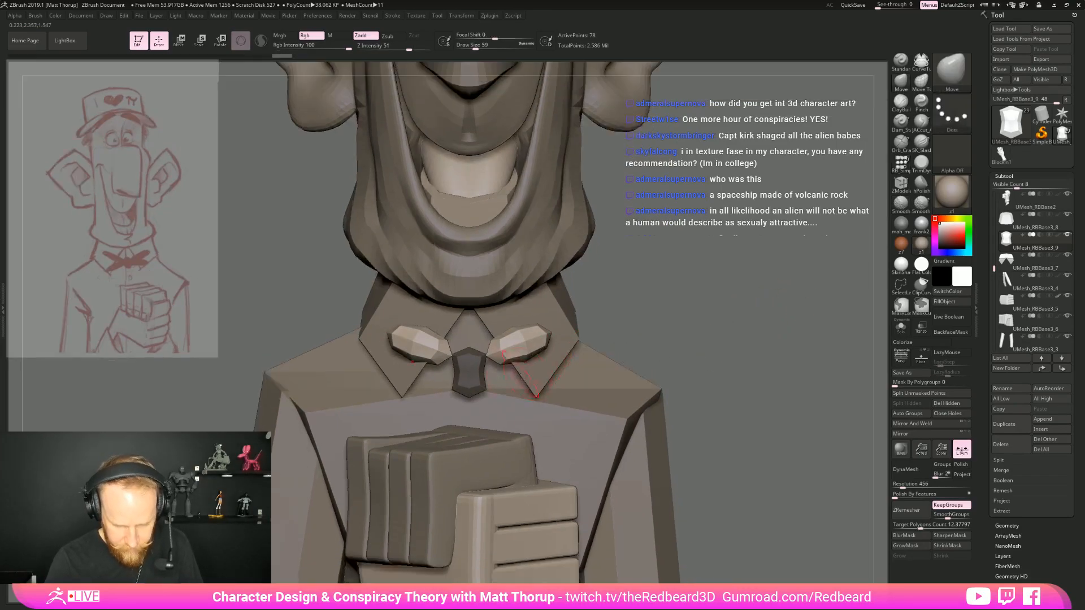
{"action": "mouse_move", "coordinate": [498, 360]}
{"action": "left_mouse_down"}
{"action": "mouse_move", "coordinate": [487, 354]}
{"action": "mouse_move", "coordinate": [508, 335]}
{"action": "mouse_move", "coordinate": [544, 340]}
{"action": "mouse_move", "coordinate": [535, 342]}
{"action": "left_mouse_up"}
{"action": "key", "text": "s"}
{"action": "right_click_drag", "start_coordinate": [522, 282], "coordinate": [546, 324]}
Isolate the bow tie with transparency on and use the gizmo to lengthen and reposition its wings beside the knot
{"action": "left_click", "coordinate": [921, 327]}
{"action": "left_click_drag", "start_coordinate": [871, 309], "coordinate": [872, 338]}
{"action": "left_click", "coordinate": [900, 327]}
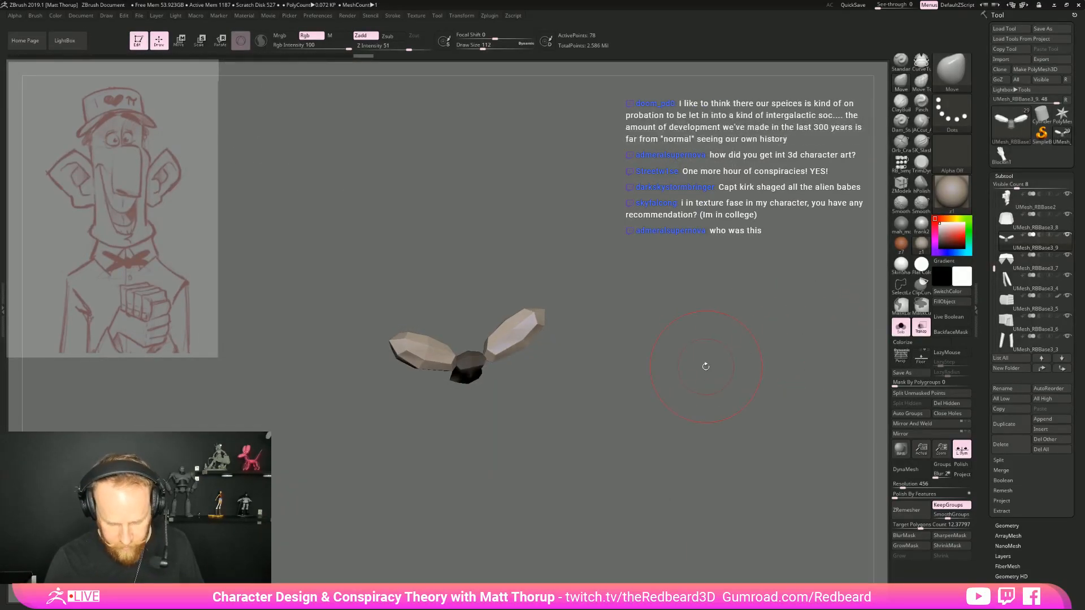
{"action": "key", "text": "e"}
{"action": "left_click_drag", "start_coordinate": [503, 376], "coordinate": [494, 361]}
{"action": "left_click_drag", "start_coordinate": [586, 349], "coordinate": [629, 341]}
{"action": "key", "text": "w"}
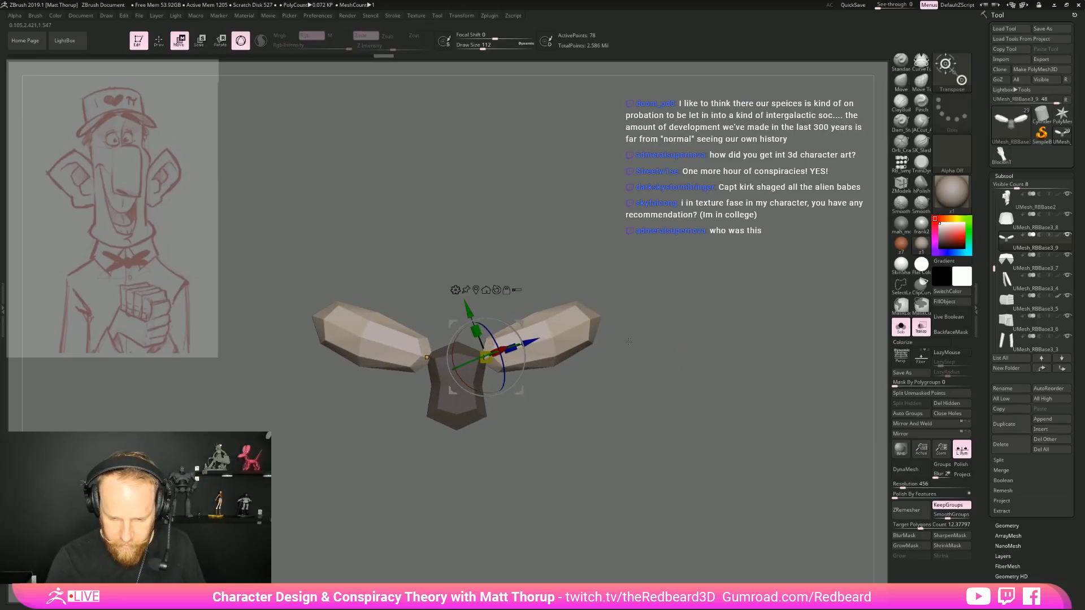
{"action": "key", "text": "q"}
{"action": "key", "text": "w"}
{"action": "left_click_drag", "start_coordinate": [510, 349], "coordinate": [556, 340]}
{"action": "left_click_drag", "start_coordinate": [520, 389], "coordinate": [530, 486]}
{"action": "left_click_drag", "start_coordinate": [486, 429], "coordinate": [488, 437]}
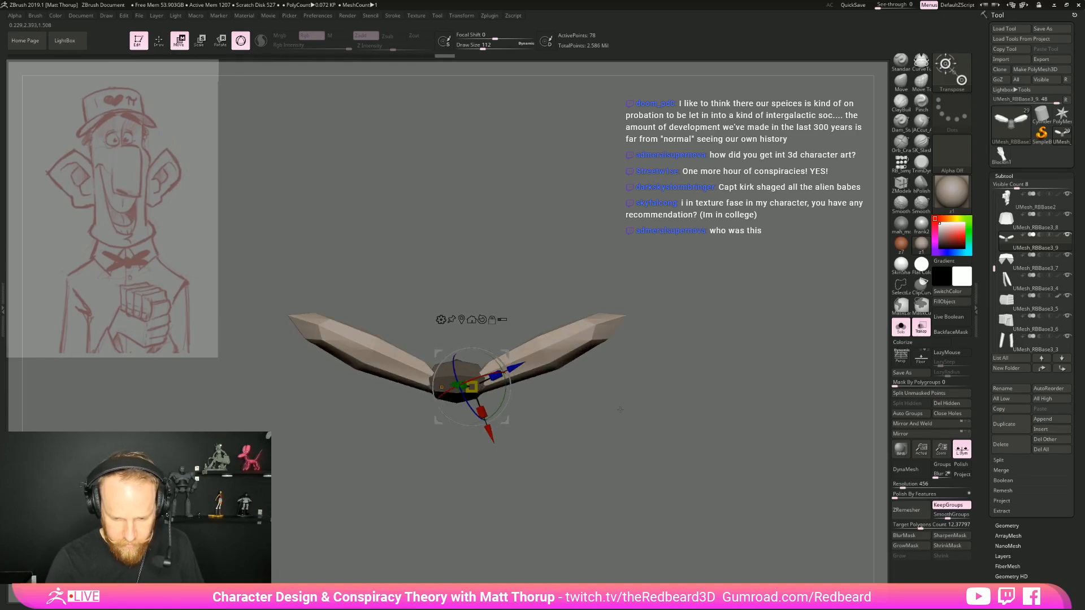
Reshape the wings' lower edges and outer tips with the Move and Move Topological brushes
{"action": "left_click_drag", "start_coordinate": [621, 406], "coordinate": [630, 330]}
{"action": "key", "text": "q"}
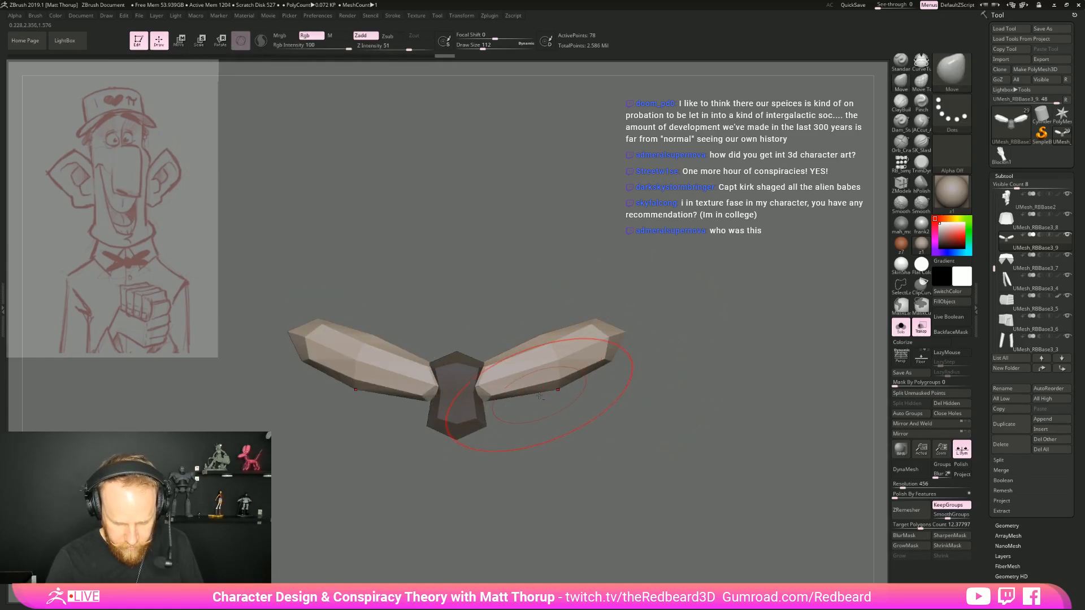
{"action": "left_click_drag", "start_coordinate": [515, 397], "coordinate": [480, 372]}
{"action": "key", "text": "s"}
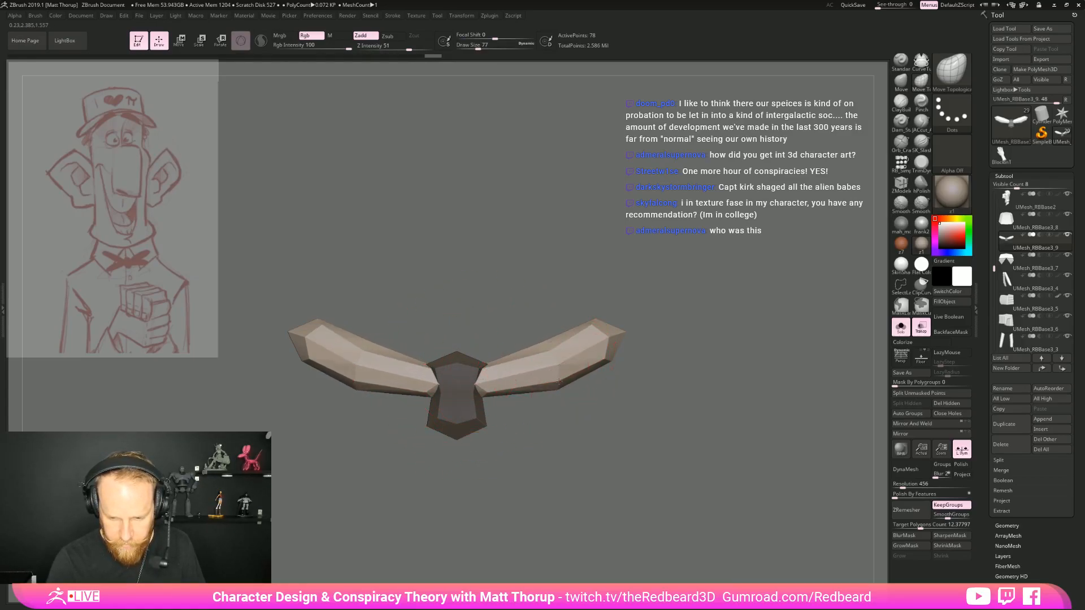
{"action": "left_click_drag", "start_coordinate": [597, 323], "coordinate": [598, 324]}
{"action": "left_click_drag", "start_coordinate": [606, 356], "coordinate": [606, 359]}
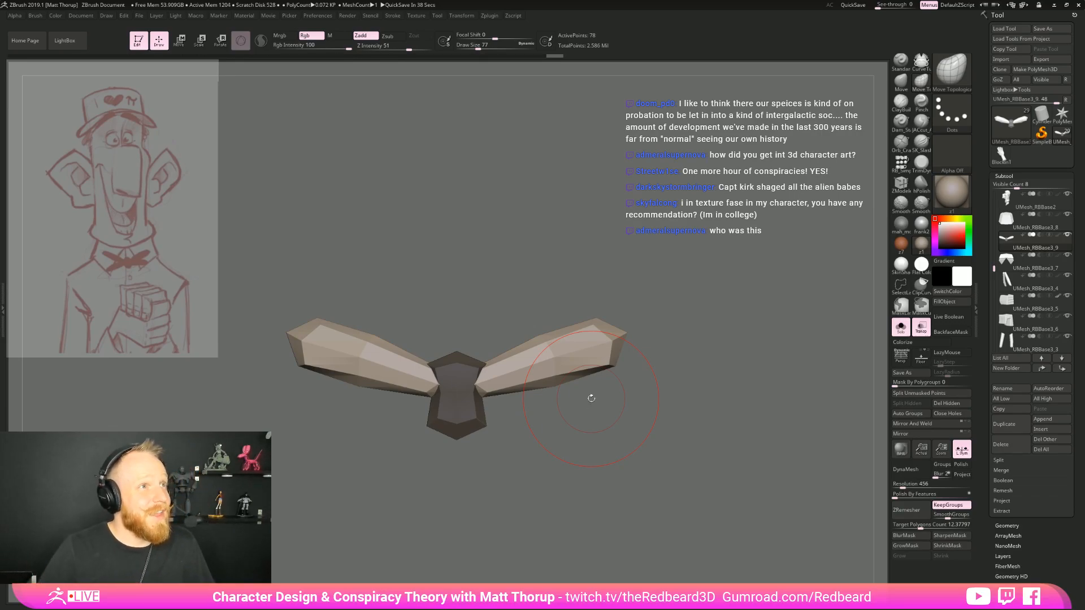
{"action": "left_click_drag", "start_coordinate": [683, 321], "coordinate": [672, 333]}
{"action": "left_click_drag", "start_coordinate": [616, 367], "coordinate": [613, 376]}
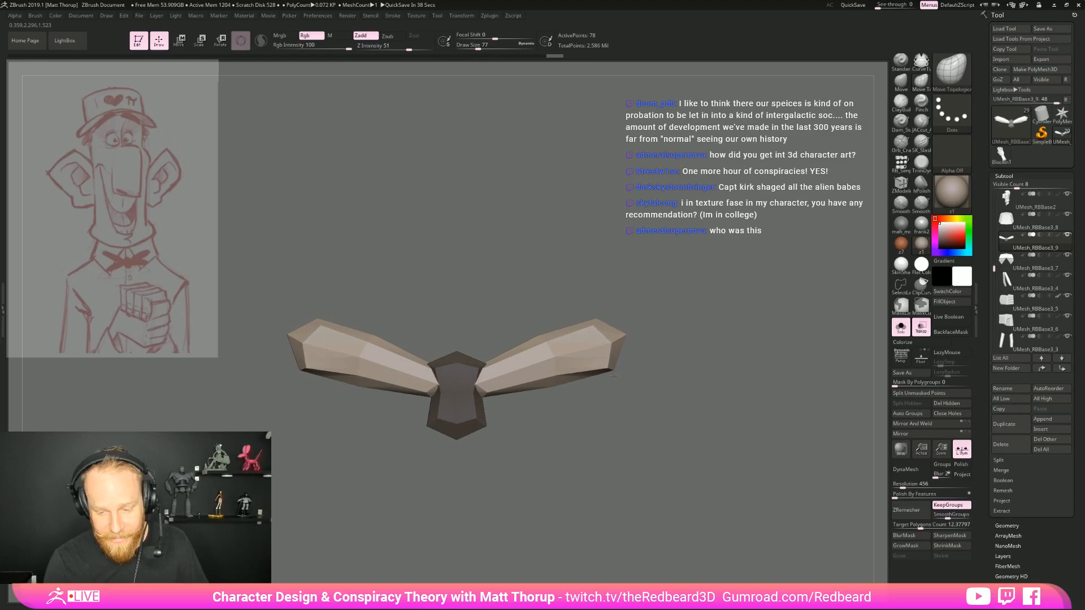
{"action": "left_click_drag", "start_coordinate": [628, 335], "coordinate": [614, 341]}
Try to adjust the wings near the knot with Move Topological, and undo the last three changes
{"action": "key", "text": "s"}
{"action": "left_click_drag", "start_coordinate": [535, 336], "coordinate": [537, 342]}
{"action": "mouse_move", "coordinate": [574, 402]}
{"action": "left_mouse_down"}
{"action": "mouse_move", "coordinate": [557, 395]}
{"action": "mouse_move", "coordinate": [566, 385]}
{"action": "mouse_move", "coordinate": [582, 392]}
{"action": "mouse_move", "coordinate": [577, 383]}
{"action": "mouse_move", "coordinate": [556, 409]}
{"action": "mouse_move", "coordinate": [553, 434]}
{"action": "left_mouse_up"}
{"action": "left_click_drag", "start_coordinate": [499, 402], "coordinate": [500, 377]}
{"action": "mouse_move", "coordinate": [533, 447]}
{"action": "left_mouse_down"}
{"action": "mouse_move", "coordinate": [528, 403]}
{"action": "mouse_move", "coordinate": [506, 374]}
{"action": "left_mouse_up"}
{"action": "key", "text": "s"}
{"action": "key", "text": "ctrl+z"}
{"action": "key", "text": "ctrl+z"}
{"action": "key", "text": "ctrl+z"}
{"action": "key", "text": "ctrl+z"}
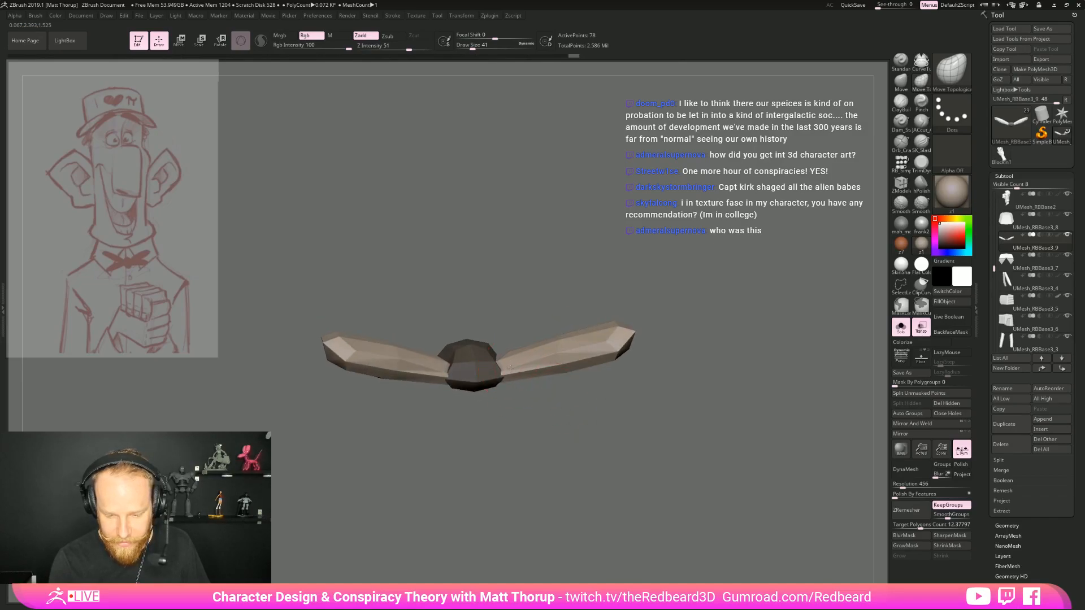
Turn on the polygroup wireframe and adjust the wings' inner ends against the knot at a smaller draw size
{"action": "left_click_drag", "start_coordinate": [501, 355], "coordinate": [499, 360]}
{"action": "mouse_move", "coordinate": [523, 417]}
{"action": "left_mouse_down"}
{"action": "mouse_move", "coordinate": [540, 449]}
{"action": "mouse_move", "coordinate": [536, 436]}
{"action": "left_mouse_up"}
{"action": "key", "text": "shift+f"}
{"action": "key", "text": "s"}
{"action": "left_click_drag", "start_coordinate": [520, 376], "coordinate": [493, 384]}
{"action": "left_click_drag", "start_coordinate": [523, 433], "coordinate": [528, 361]}
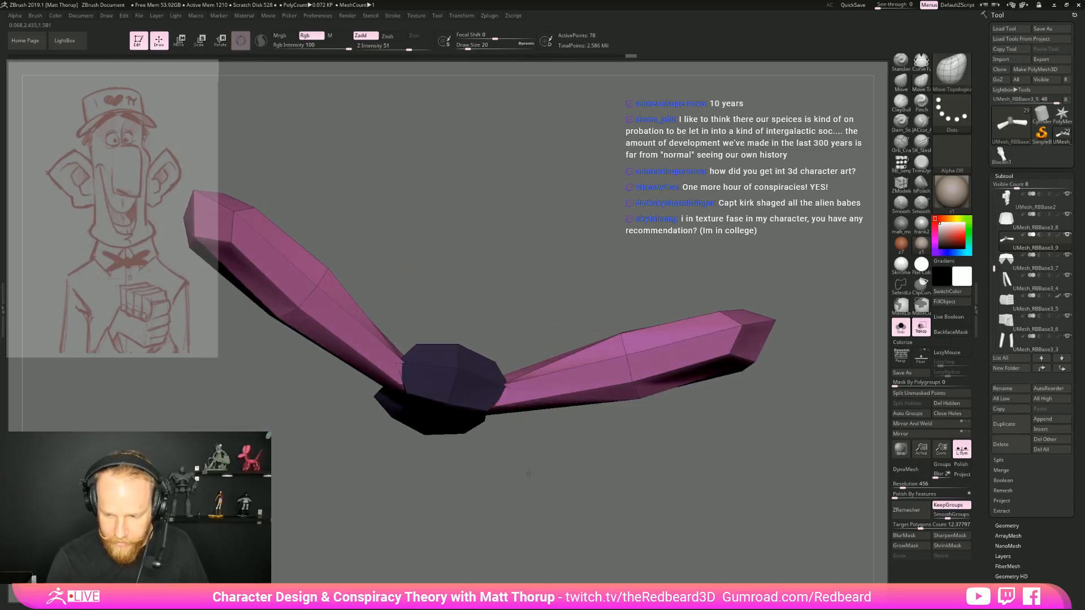
Bend the bow tie's wings at their middle so they follow the collar, comparing them with the body and in isolation
{"action": "left_click", "coordinate": [901, 334]}
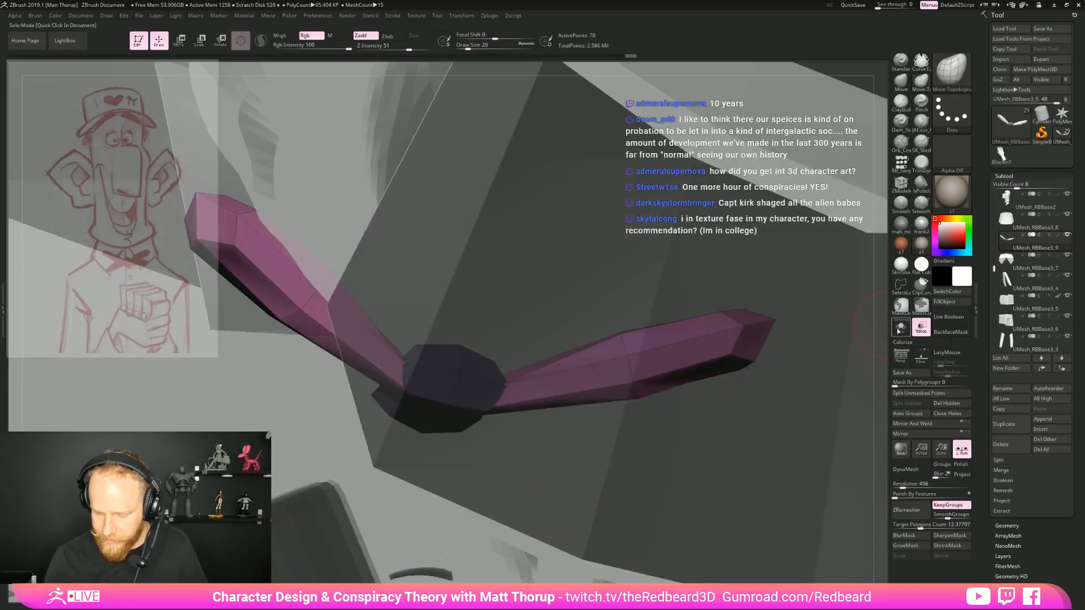
{"action": "left_click", "coordinate": [901, 329]}
{"action": "mouse_move", "coordinate": [552, 452]}
{"action": "left_mouse_down"}
{"action": "mouse_move", "coordinate": [806, 372]}
{"action": "mouse_move", "coordinate": [797, 390]}
{"action": "mouse_move", "coordinate": [762, 334]}
{"action": "mouse_move", "coordinate": [763, 376]}
{"action": "left_mouse_up"}
{"action": "left_click", "coordinate": [901, 329]}
{"action": "key", "text": "s"}
{"action": "mouse_move", "coordinate": [529, 382]}
{"action": "left_mouse_down"}
{"action": "mouse_move", "coordinate": [541, 379]}
{"action": "mouse_move", "coordinate": [539, 389]}
{"action": "left_mouse_up"}
{"action": "left_click_drag", "start_coordinate": [701, 299], "coordinate": [729, 346]}
{"action": "left_click_drag", "start_coordinate": [729, 345], "coordinate": [734, 443], "text": "alt"}
{"action": "key", "text": "s"}
{"action": "mouse_move", "coordinate": [568, 335]}
{"action": "left_mouse_down"}
{"action": "mouse_move", "coordinate": [600, 342]}
{"action": "mouse_move", "coordinate": [602, 357]}
{"action": "left_mouse_up"}
{"action": "left_click", "coordinate": [901, 328]}
{"action": "mouse_move", "coordinate": [810, 338]}
{"action": "left_mouse_down"}
{"action": "mouse_move", "coordinate": [780, 375]}
{"action": "mouse_move", "coordinate": [557, 388]}
{"action": "left_mouse_up"}
Hide the knot and reshape the wings' pointed inner ends into blunt ends with Move Topological
{"action": "key", "text": "s"}
{"action": "left_click_drag", "start_coordinate": [476, 373], "coordinate": [479, 372]}
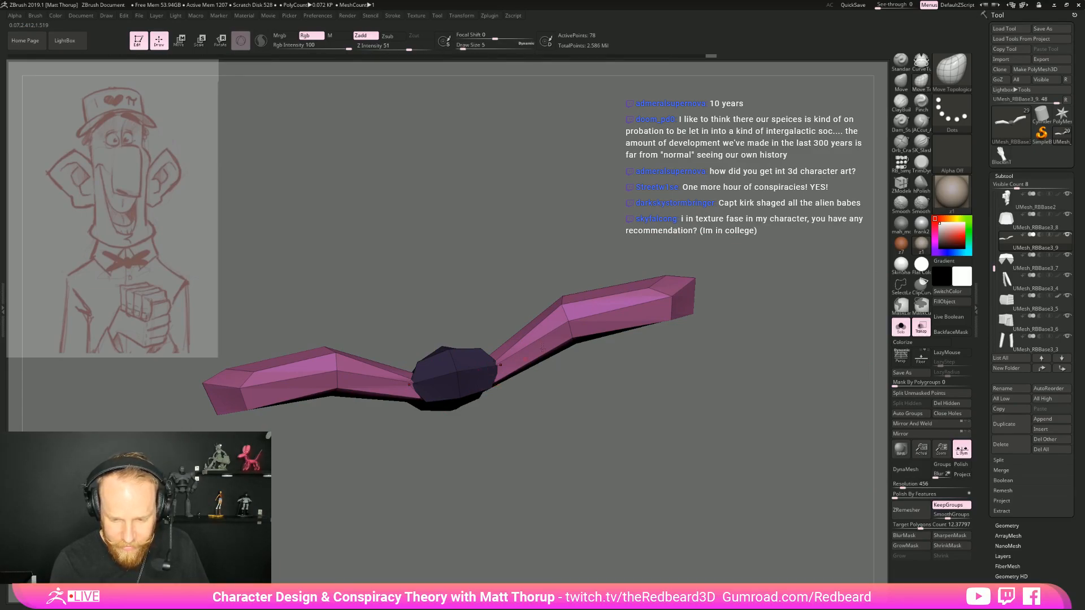
{"action": "left_click", "coordinate": [497, 366], "text": "ctrl+alt+shift"}
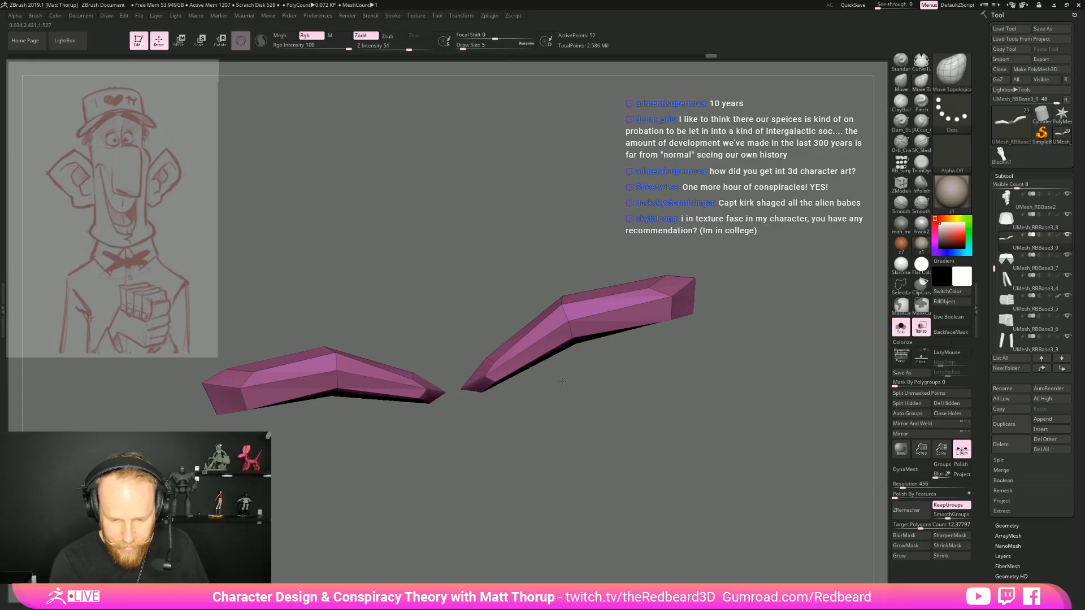
{"action": "key", "text": "bracketright"}
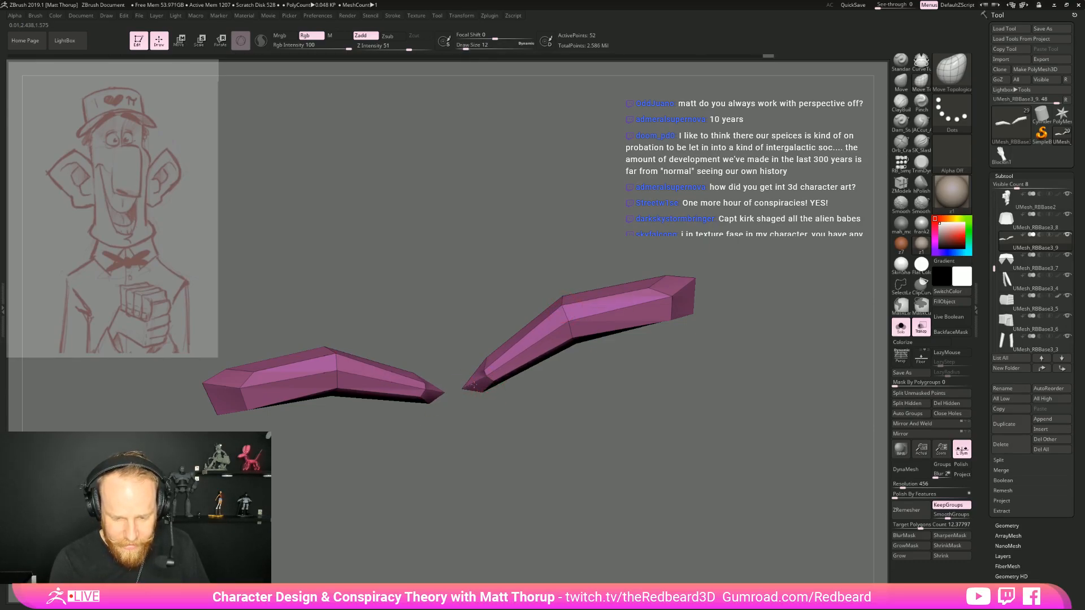
{"action": "left_click_drag", "start_coordinate": [445, 402], "coordinate": [536, 455]}
{"action": "key", "text": "bracketright"}
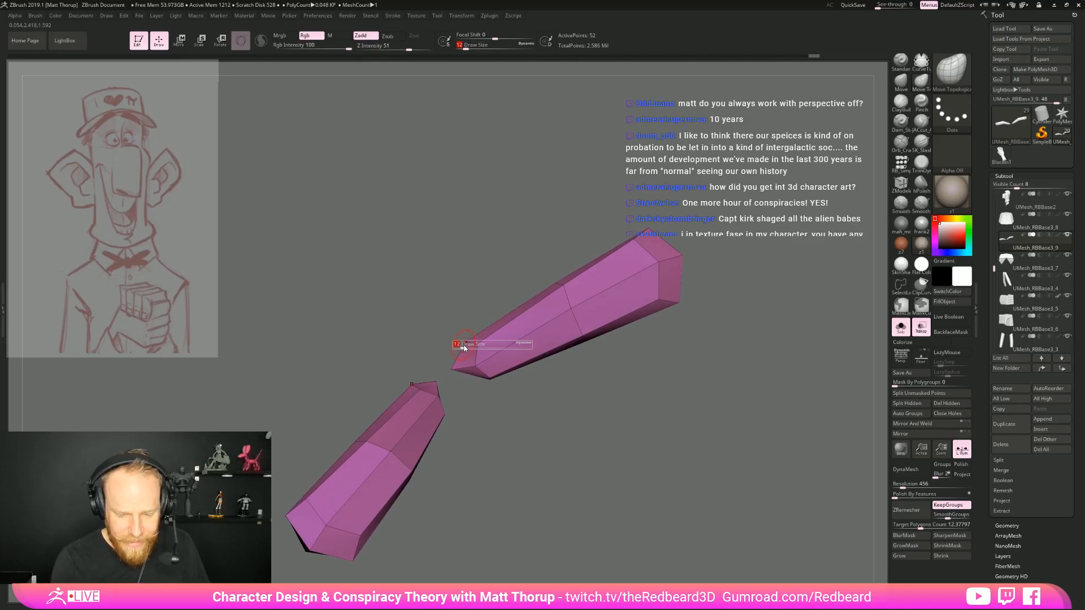
{"action": "left_click_drag", "start_coordinate": [474, 349], "coordinate": [485, 373]}
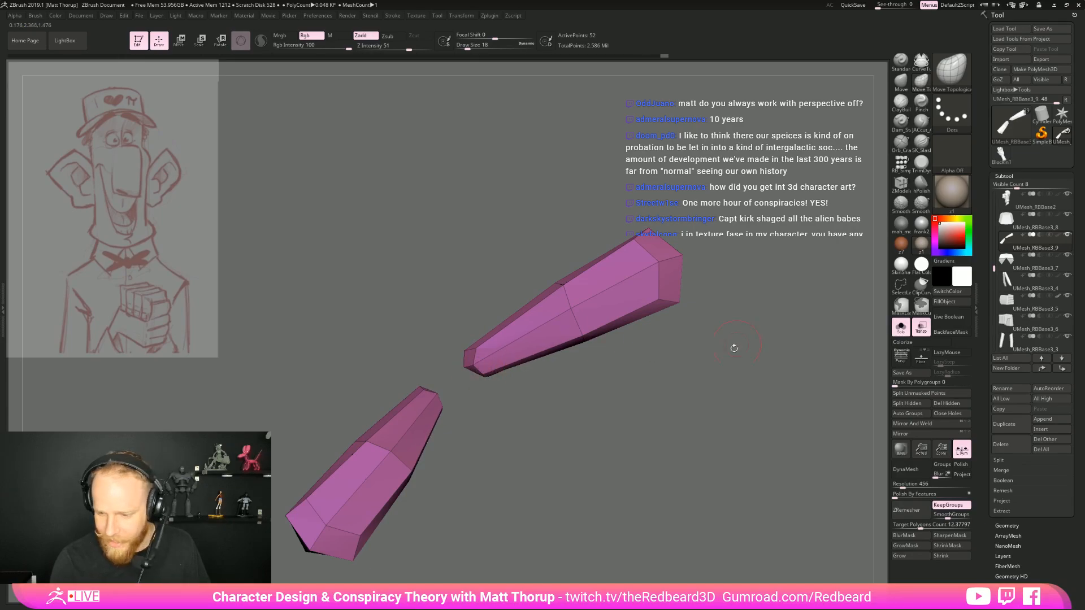
Check the wings' fit against the collar and bring the hidden knot back with the rest of the character
{"action": "left_click", "coordinate": [902, 331]}
{"action": "left_click_drag", "start_coordinate": [856, 313], "coordinate": [744, 360]}
{"action": "left_click_drag", "start_coordinate": [883, 365], "coordinate": [713, 390], "text": "alt"}
{"action": "left_click_drag", "start_coordinate": [760, 344], "coordinate": [788, 363], "text": "alt"}
{"action": "left_click", "coordinate": [901, 328]}
{"action": "left_click_drag", "start_coordinate": [833, 334], "coordinate": [806, 349], "text": "alt"}
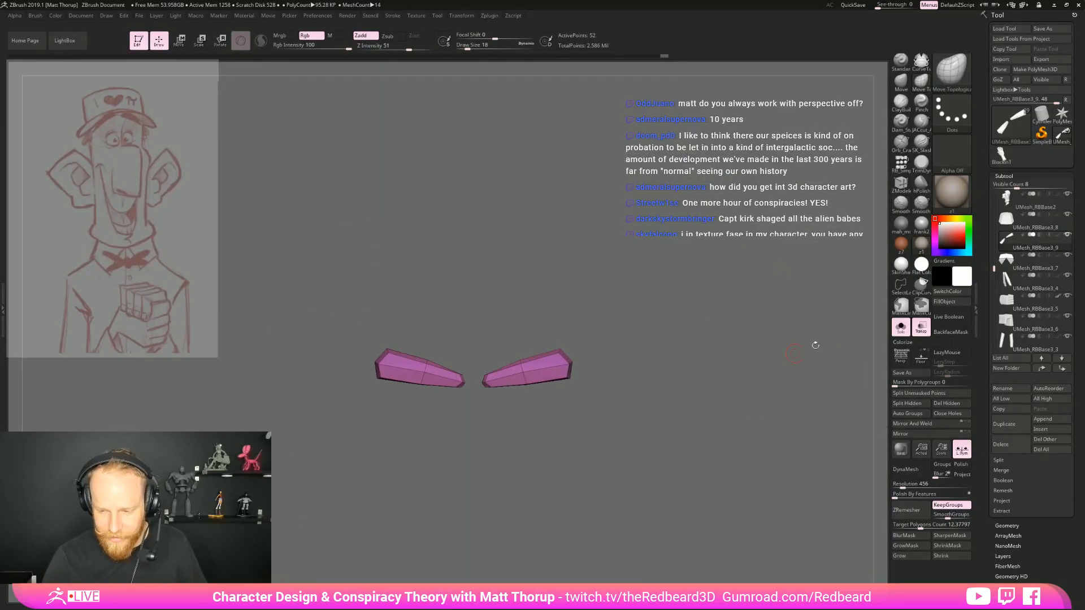
{"action": "left_click", "coordinate": [901, 328]}
{"action": "left_click", "coordinate": [830, 360], "text": "ctrl+shift"}
{"action": "left_click_drag", "start_coordinate": [739, 367], "coordinate": [729, 418]}
Refine the wings' inner ends and outer tips around the knot with the Move brush, checking them from above and the front
{"action": "key", "text": "s"}
{"action": "left_click", "coordinate": [488, 384]}
{"action": "left_click_drag", "start_coordinate": [657, 363], "coordinate": [620, 346]}
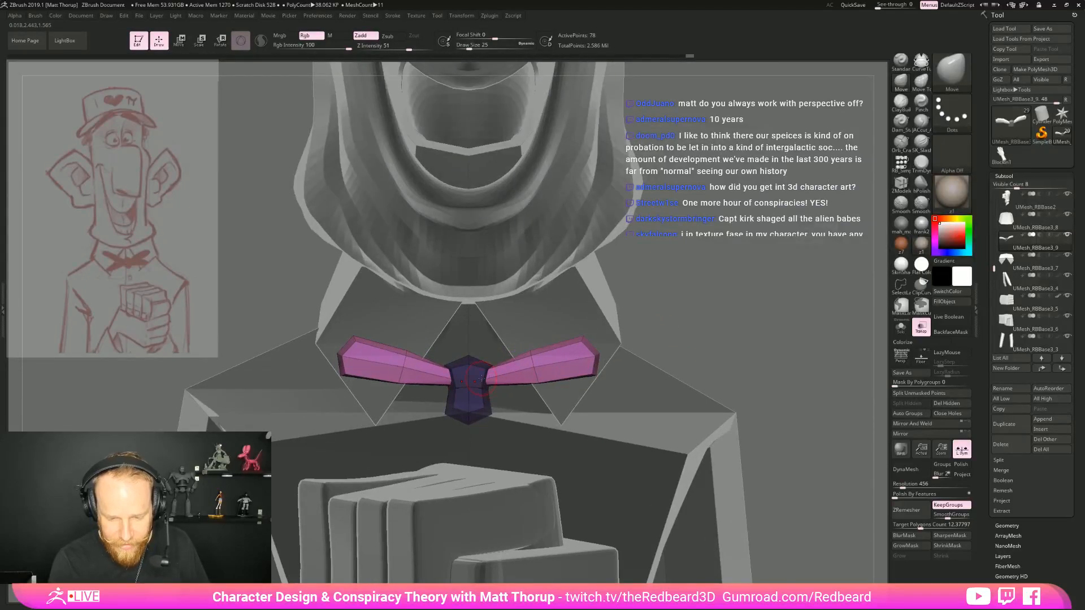
{"action": "left_click_drag", "start_coordinate": [530, 357], "coordinate": [531, 354]}
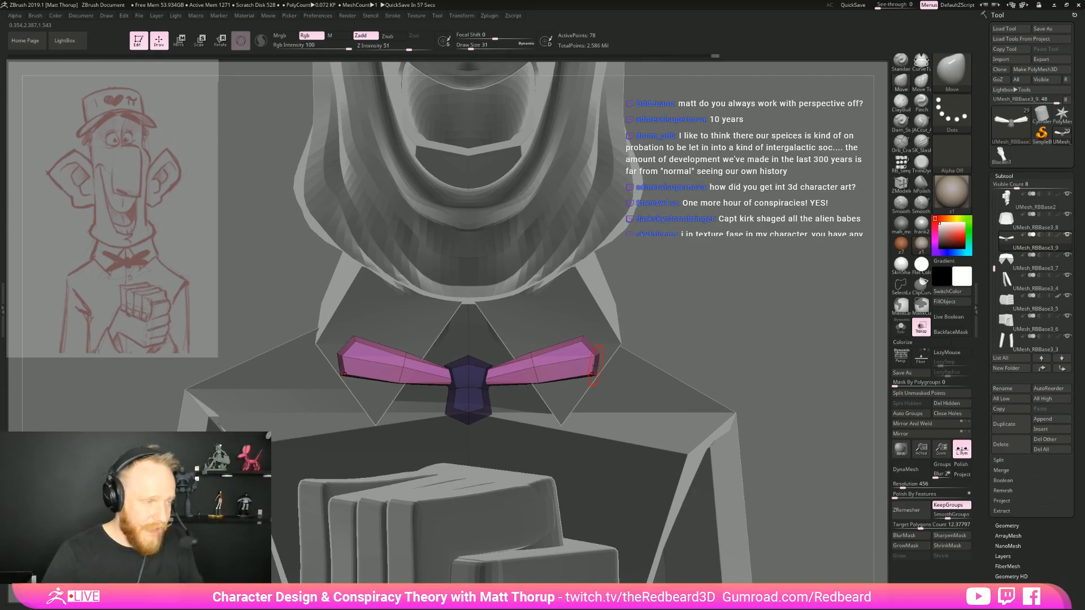
{"action": "left_click_drag", "start_coordinate": [732, 321], "coordinate": [763, 370]}
{"action": "left_click_drag", "start_coordinate": [763, 253], "coordinate": [549, 346]}
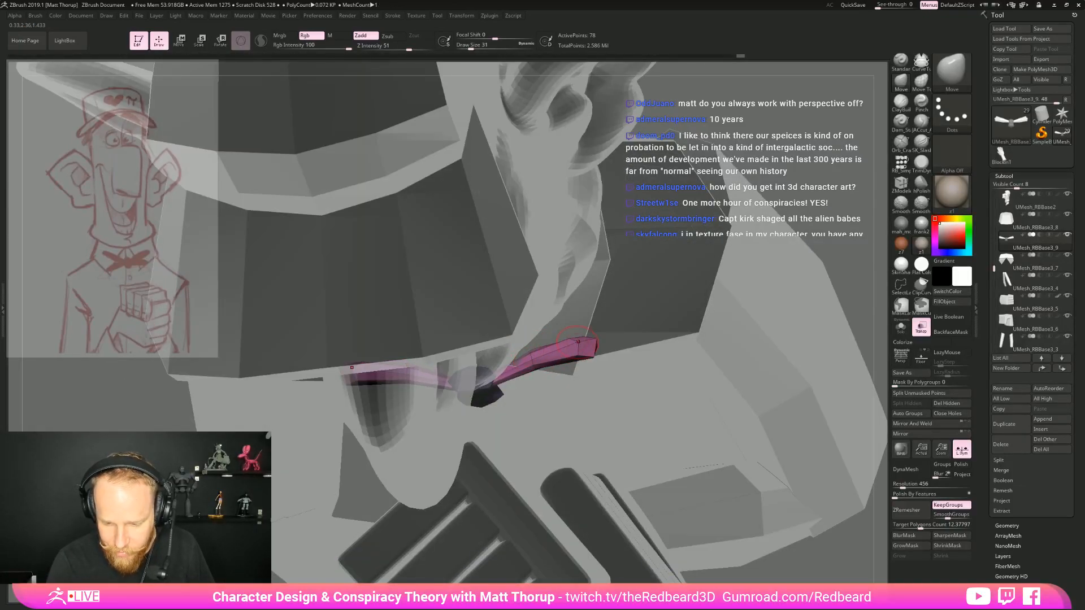
{"action": "left_click_drag", "start_coordinate": [769, 337], "coordinate": [790, 249]}
{"action": "key", "text": "f"}
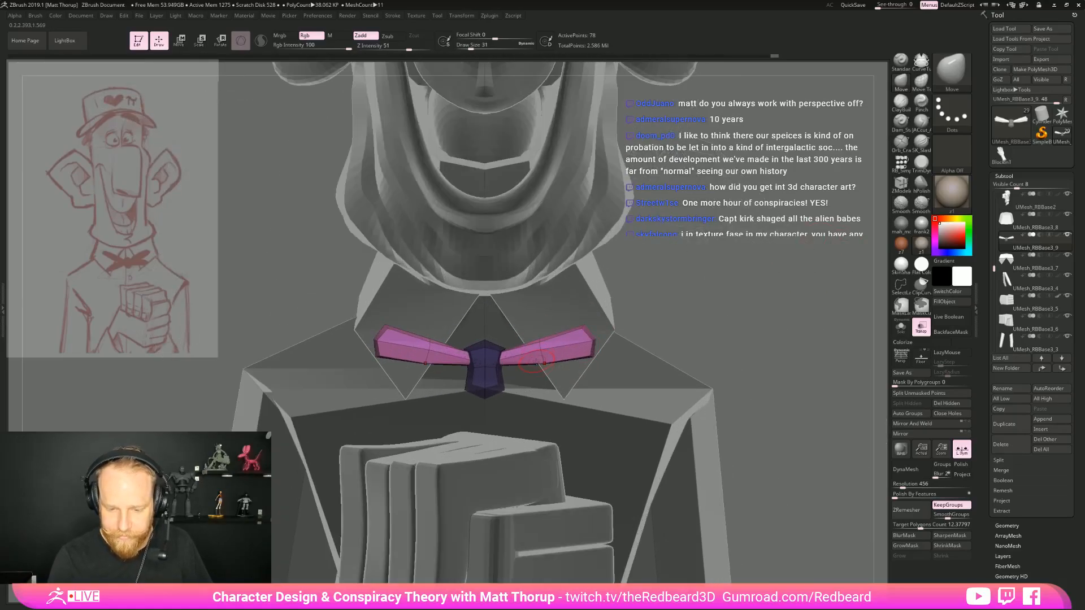
Refine the bow tie wings' lower edges with the Move brush, reducing the draw size to 25
{"action": "left_click_drag", "start_coordinate": [589, 360], "coordinate": [536, 351]}
{"action": "key", "text": "s"}
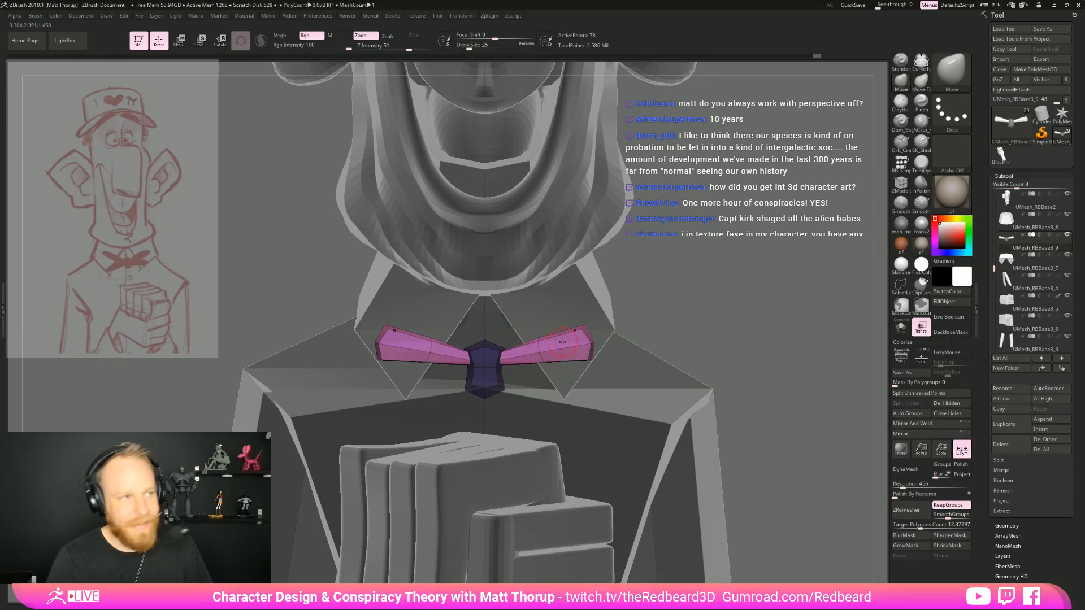
{"action": "left_click_drag", "start_coordinate": [755, 354], "coordinate": [728, 356]}
Duplicate the bow tie's wings below the originals, then tilt and raise the copy so it meets the knot
{"action": "key", "text": "w"}
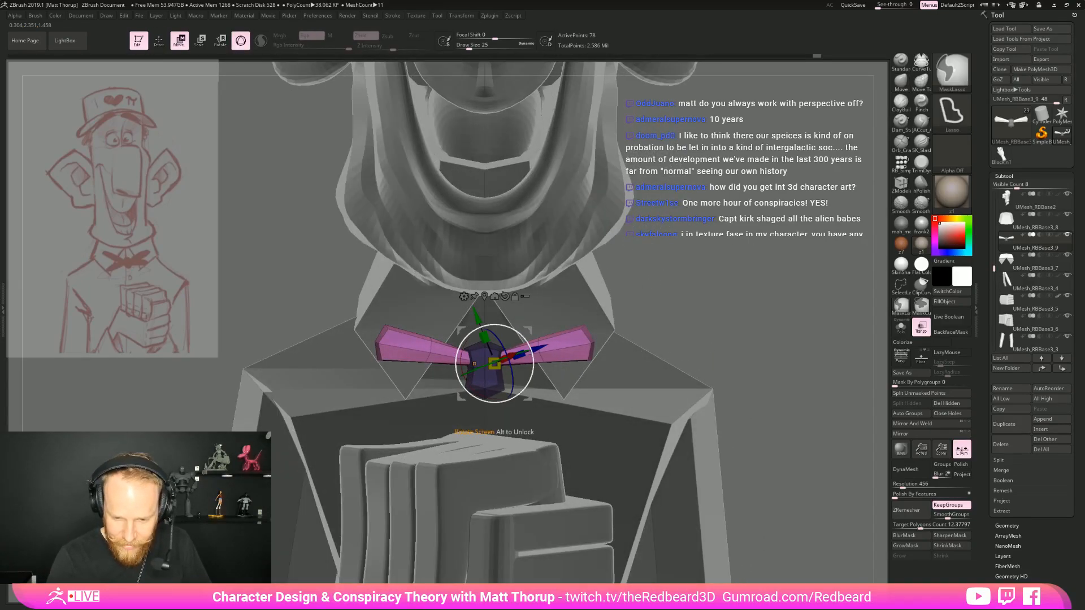
{"action": "left_click", "coordinate": [505, 296], "text": "ctrl"}
{"action": "key", "text": "ctrl+z"}
{"action": "left_click", "coordinate": [504, 297], "text": "alt"}
{"action": "left_click_drag", "start_coordinate": [529, 398], "coordinate": [526, 367], "text": "ctrl"}
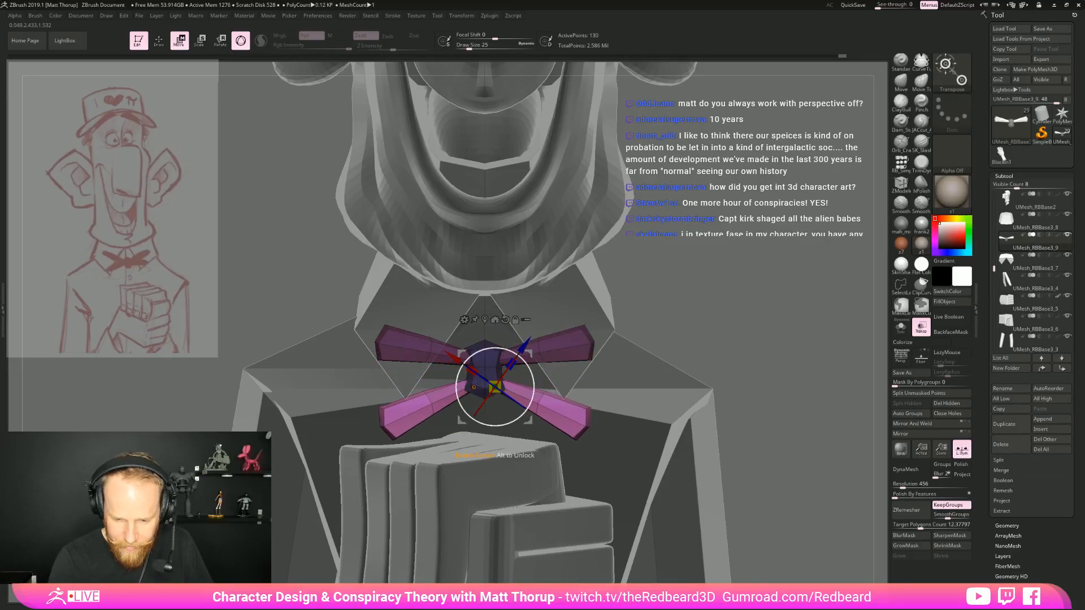
{"action": "left_click_drag", "start_coordinate": [529, 421], "coordinate": [535, 374]}
{"action": "left_click_drag", "start_coordinate": [628, 362], "coordinate": [639, 357], "text": "shift"}
{"action": "mouse_move", "coordinate": [711, 332]}
{"action": "left_mouse_down"}
{"action": "mouse_move", "coordinate": [633, 342]}
{"action": "mouse_move", "coordinate": [700, 334]}
{"action": "mouse_move", "coordinate": [600, 397]}
{"action": "left_mouse_up"}
{"action": "key", "text": "q"}
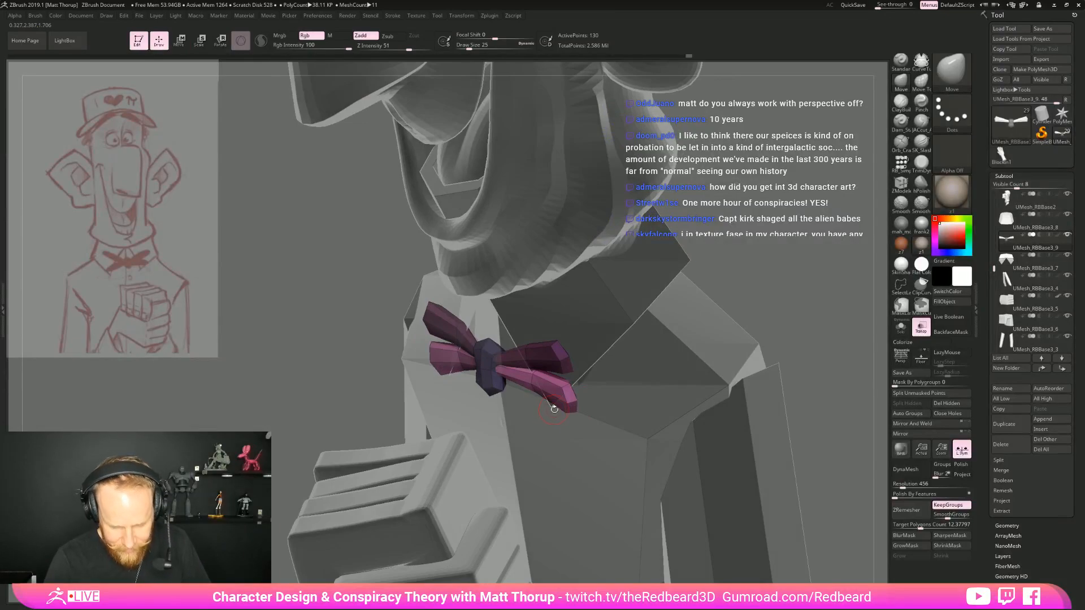
{"action": "key", "text": "r"}
{"action": "mouse_move", "coordinate": [752, 283]}
{"action": "left_mouse_down", "text": "shift"}
{"action": "mouse_move", "coordinate": [785, 255]}
{"action": "mouse_move", "coordinate": [759, 295]}
{"action": "left_mouse_up", "text": "shift"}
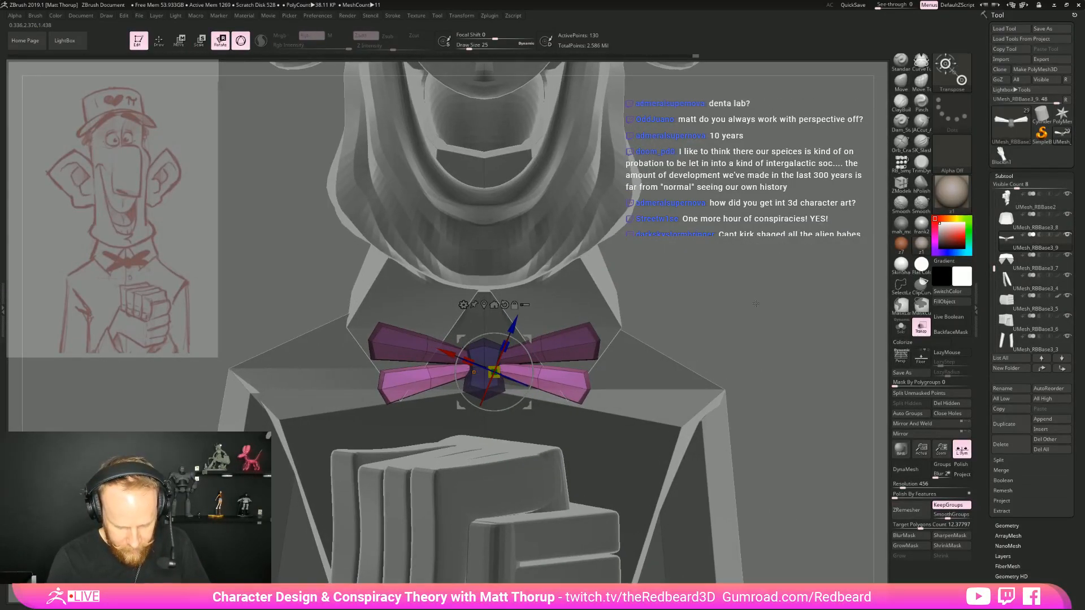
Reshape the duplicated lower wings around the knot with the Move brush
{"action": "key", "text": "q"}
{"action": "key", "text": "s"}
{"action": "left_click_drag", "start_coordinate": [526, 368], "coordinate": [532, 369]}
{"action": "left_click_drag", "start_coordinate": [541, 369], "coordinate": [546, 363]}
{"action": "mouse_move", "coordinate": [569, 399]}
{"action": "left_mouse_down"}
{"action": "mouse_move", "coordinate": [568, 409]}
{"action": "mouse_move", "coordinate": [540, 393]}
{"action": "mouse_move", "coordinate": [545, 369]}
{"action": "mouse_move", "coordinate": [584, 371]}
{"action": "left_mouse_up"}
{"action": "key", "text": "s"}
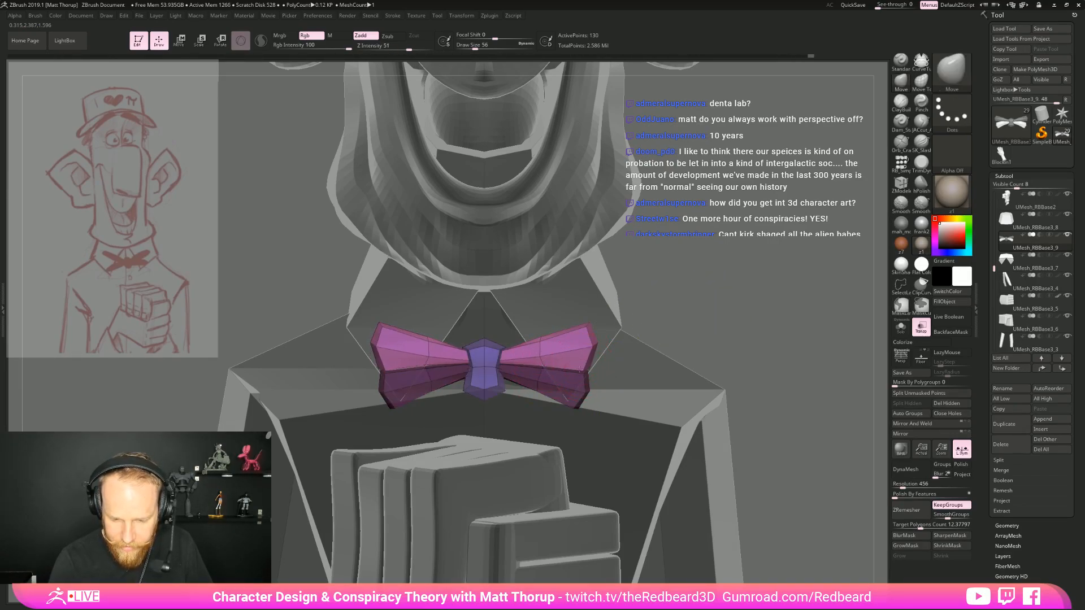
Adjust the upper wings against the lower pair at draw size 56, then clear the mask and hide the polygroup wireframe
{"action": "left_click_drag", "start_coordinate": [714, 330], "coordinate": [716, 324]}
{"action": "left_click", "coordinate": [716, 324], "text": "ctrl"}
{"action": "left_click", "coordinate": [592, 357], "text": "ctrl"}
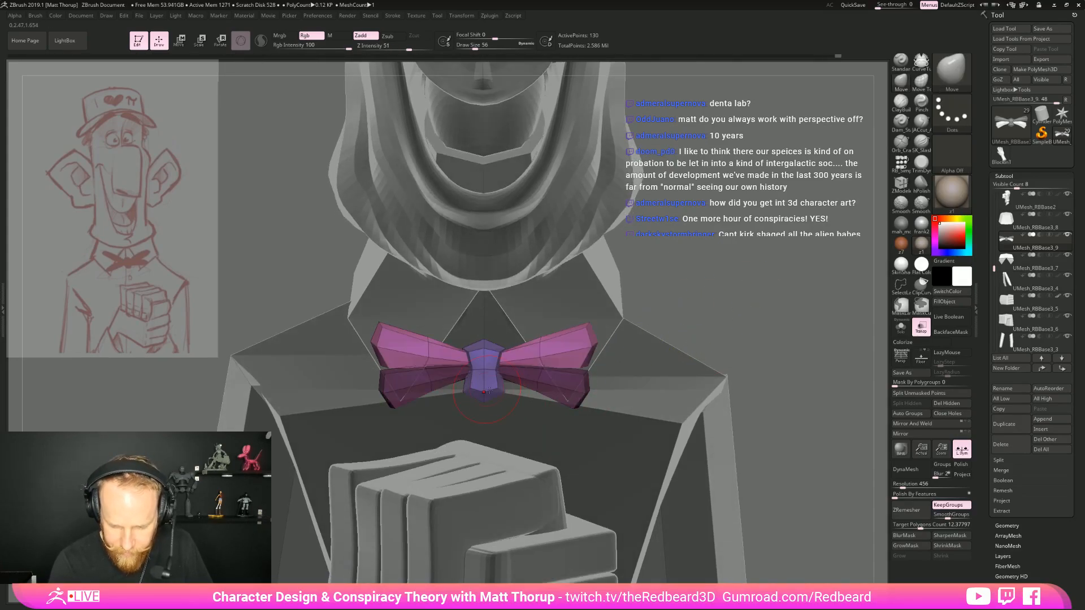
{"action": "left_click_drag", "start_coordinate": [722, 334], "coordinate": [531, 346]}
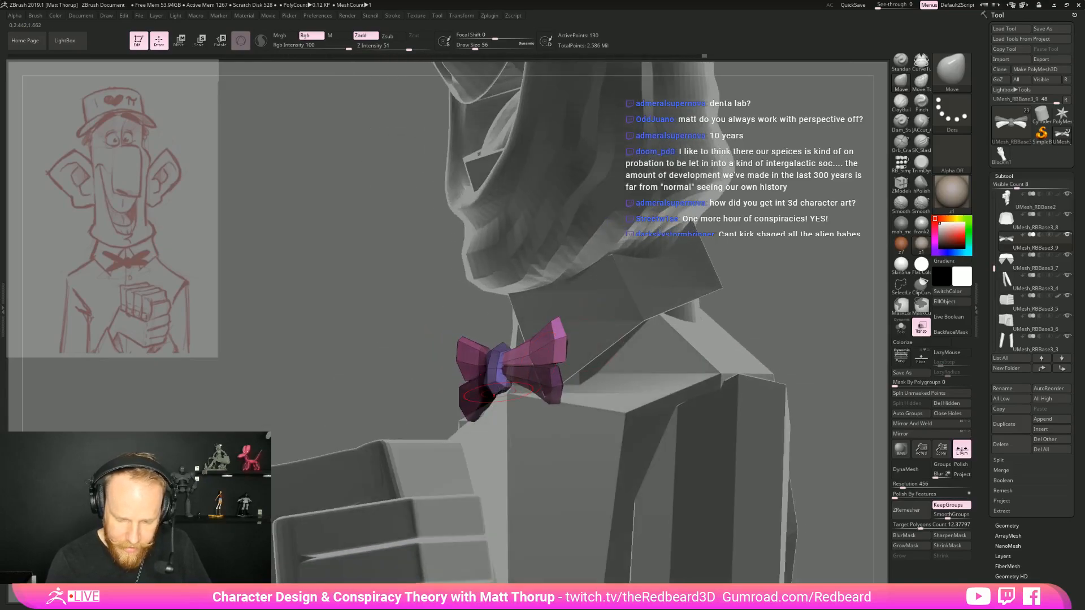
{"action": "mouse_move", "coordinate": [782, 318]}
{"action": "left_mouse_down", "text": "ctrl"}
{"action": "mouse_move", "coordinate": [814, 328]}
{"action": "mouse_move", "coordinate": [635, 327]}
{"action": "mouse_move", "coordinate": [767, 361]}
{"action": "mouse_move", "coordinate": [743, 361]}
{"action": "left_mouse_up", "text": "ctrl"}
{"action": "key", "text": "shift+f"}
{"action": "mouse_move", "coordinate": [743, 362]}
{"action": "left_mouse_down", "text": "alt"}
{"action": "mouse_move", "coordinate": [758, 395]}
{"action": "mouse_move", "coordinate": [644, 389]}
{"action": "mouse_move", "coordinate": [633, 356]}
{"action": "mouse_move", "coordinate": [734, 353]}
{"action": "mouse_move", "coordinate": [754, 389]}
{"action": "left_mouse_up", "text": "alt"}
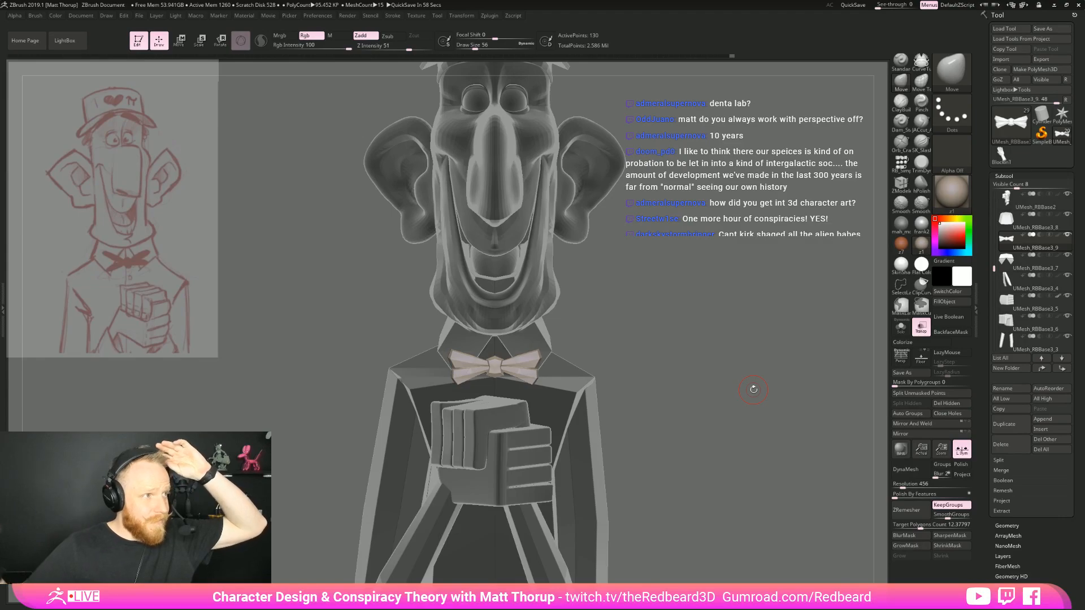
{"action": "left_click_drag", "start_coordinate": [671, 306], "coordinate": [615, 347]}
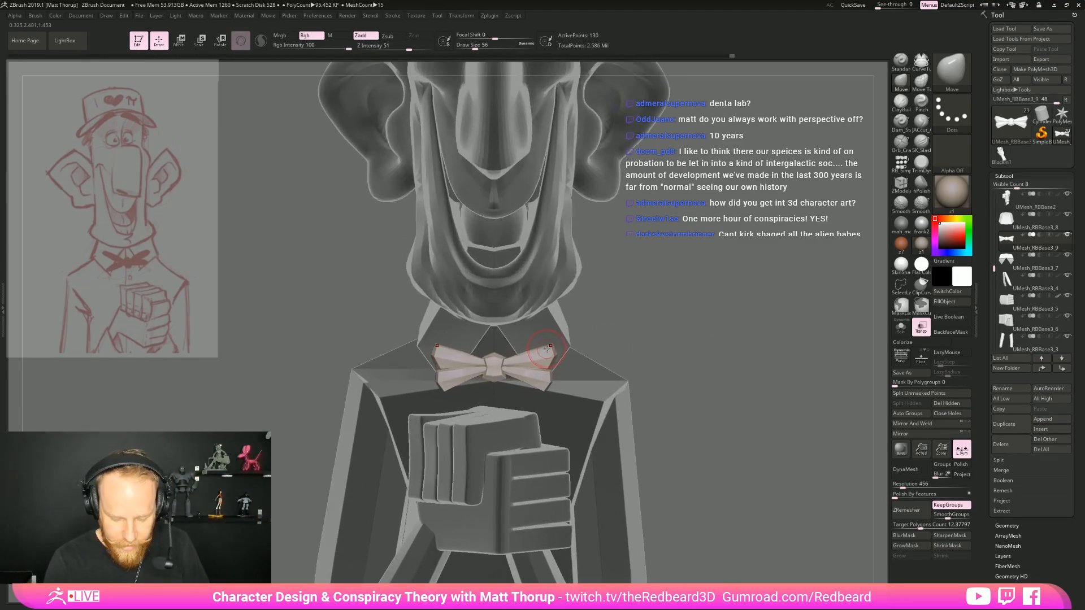
Separate the upper wings from the lower ones with Move Topological and compare the bow tie with the whole figure
{"action": "key", "text": "b"}
{"action": "key", "text": "m"}
{"action": "key", "text": "t"}
{"action": "left_click_drag", "start_coordinate": [553, 343], "coordinate": [545, 360]}
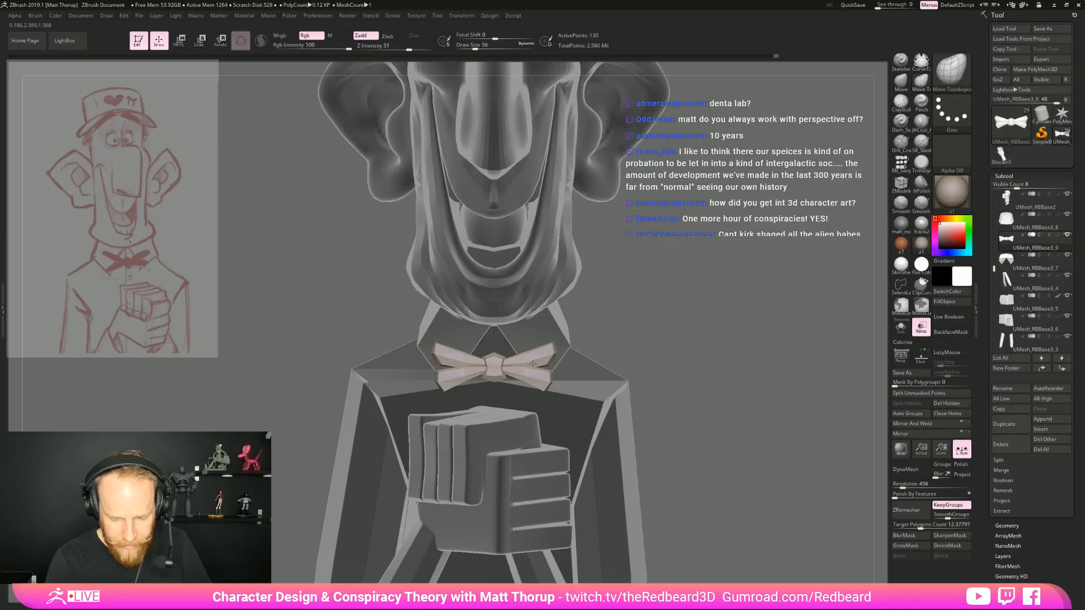
{"action": "key", "text": "f"}
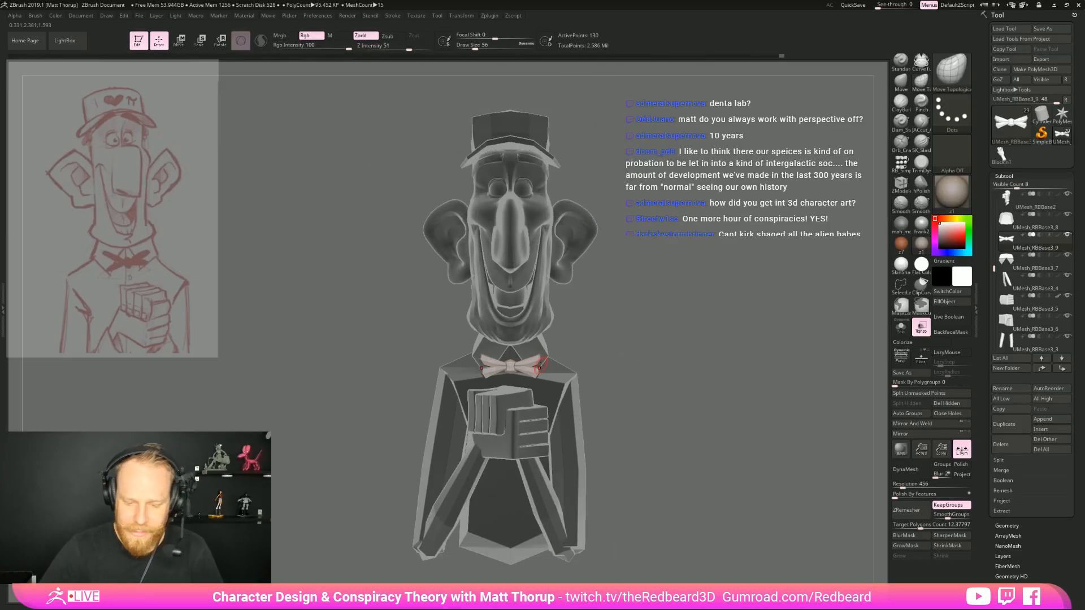
Refine the shape of the bow tie around its knot with the Move brush at draw size 35
{"action": "left_click_drag", "start_coordinate": [726, 390], "coordinate": [742, 446]}
{"action": "key", "text": "b"}
{"action": "key", "text": "m"}
{"action": "key", "text": "v"}
{"action": "key", "text": "s"}
{"action": "left_click_drag", "start_coordinate": [476, 350], "coordinate": [473, 350]}
{"action": "left_click_drag", "start_coordinate": [473, 346], "coordinate": [474, 351]}
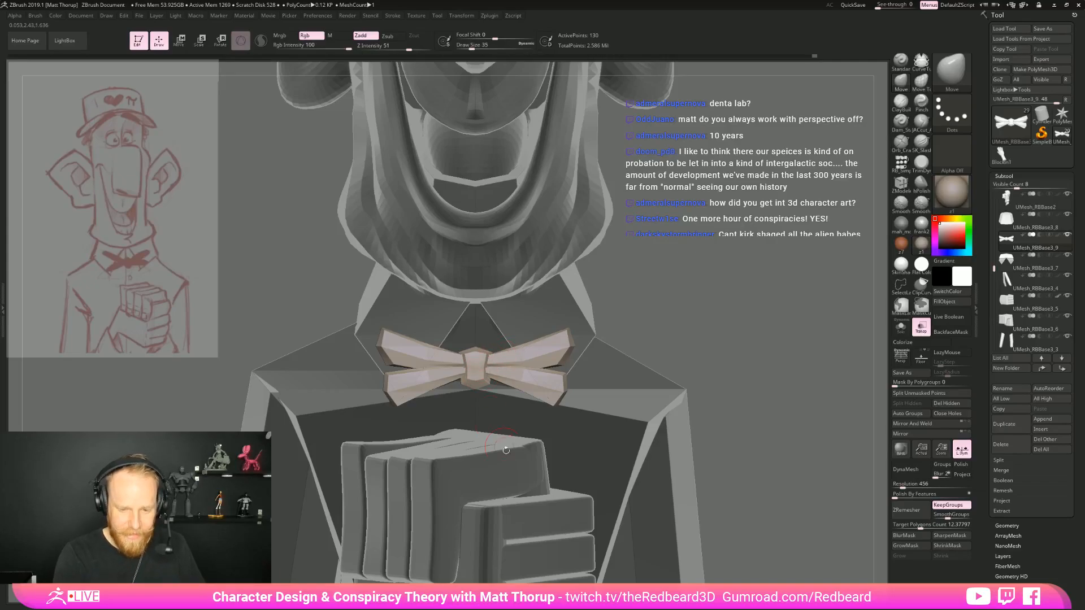
{"action": "left_click_drag", "start_coordinate": [842, 352], "coordinate": [763, 305]}
{"action": "left_click_drag", "start_coordinate": [687, 370], "coordinate": [754, 374]}
Turn off the transparent display and raise the whole bow tie slightly on the collar
{"action": "left_click", "coordinate": [921, 327]}
{"action": "left_click_drag", "start_coordinate": [823, 361], "coordinate": [686, 396]}
{"action": "left_click_drag", "start_coordinate": [686, 396], "coordinate": [678, 441]}
{"action": "key", "text": "w"}
{"action": "left_click", "coordinate": [498, 313], "text": "alt"}
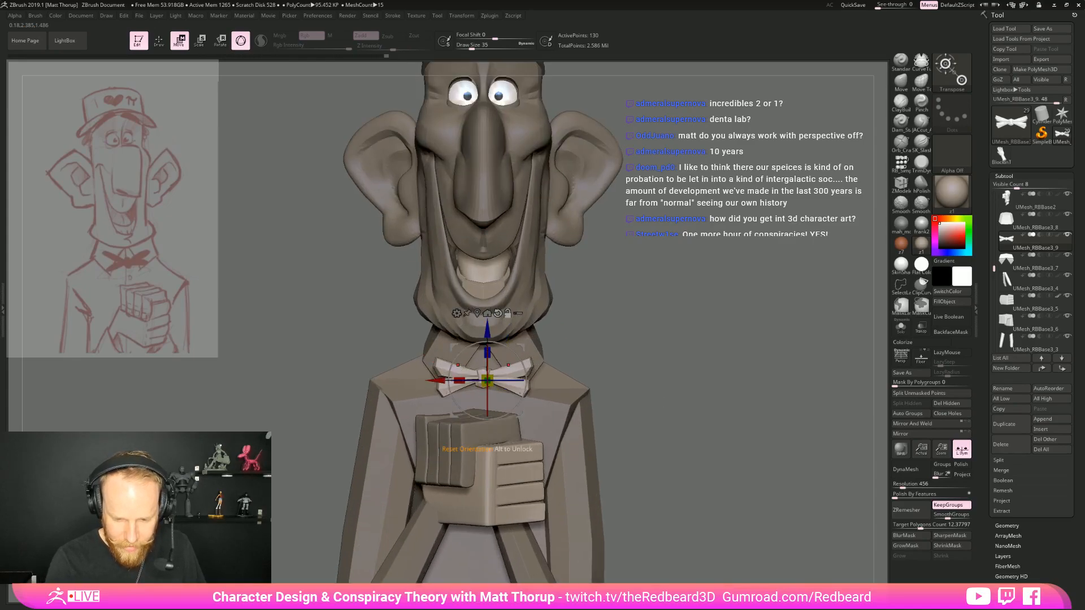
{"action": "left_click_drag", "start_coordinate": [487, 335], "coordinate": [488, 323]}
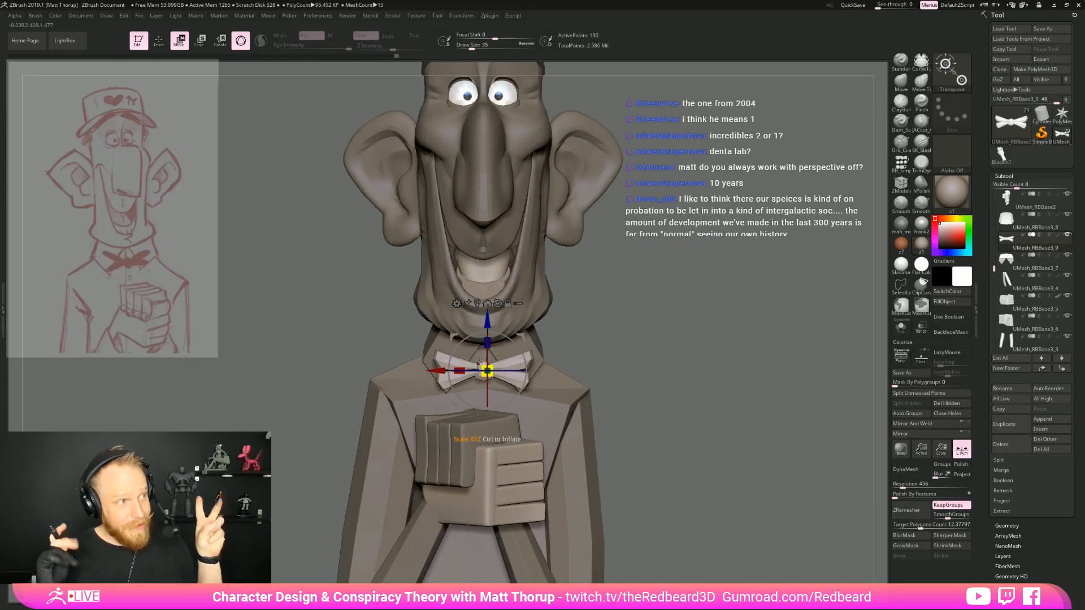
Mask the bow tie's knot in isolation, shift the unmasked part toward the collar from the side, and clear the mask
{"action": "left_click_drag", "start_coordinate": [695, 373], "coordinate": [759, 322]}
{"action": "left_click", "coordinate": [901, 321]}
{"action": "left_click", "coordinate": [901, 327]}
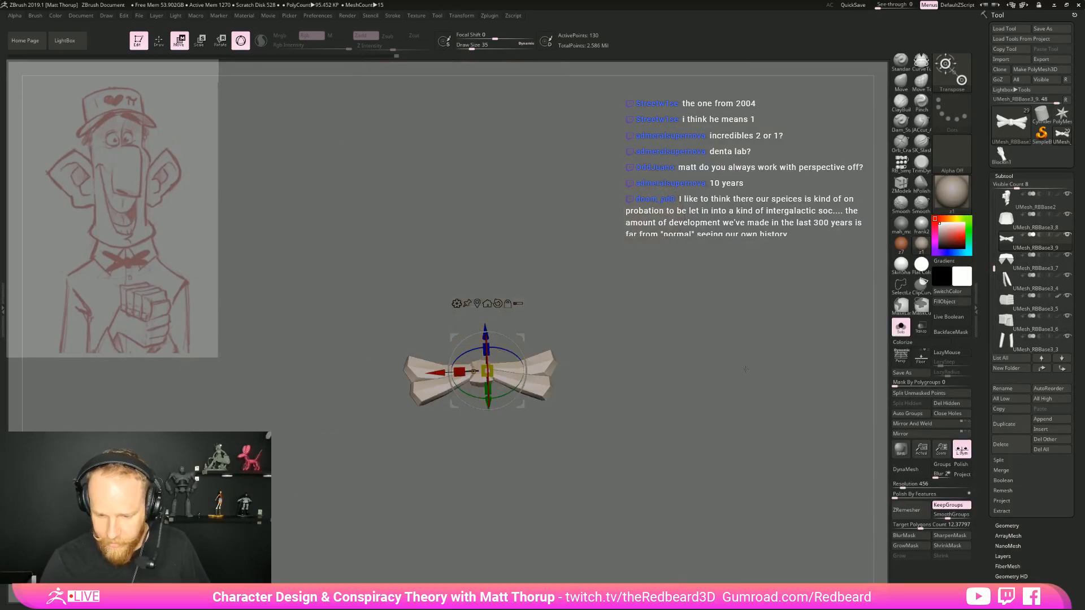
{"action": "mouse_move", "coordinate": [449, 294]}
{"action": "left_mouse_down", "text": "ctrl"}
{"action": "mouse_move", "coordinate": [453, 362]}
{"action": "mouse_move", "coordinate": [487, 439]}
{"action": "left_mouse_up", "text": "ctrl"}
{"action": "mouse_move", "coordinate": [712, 345]}
{"action": "left_mouse_down"}
{"action": "mouse_move", "coordinate": [721, 368]}
{"action": "mouse_move", "coordinate": [737, 364]}
{"action": "mouse_move", "coordinate": [673, 366]}
{"action": "left_mouse_up"}
{"action": "left_click", "coordinate": [900, 326]}
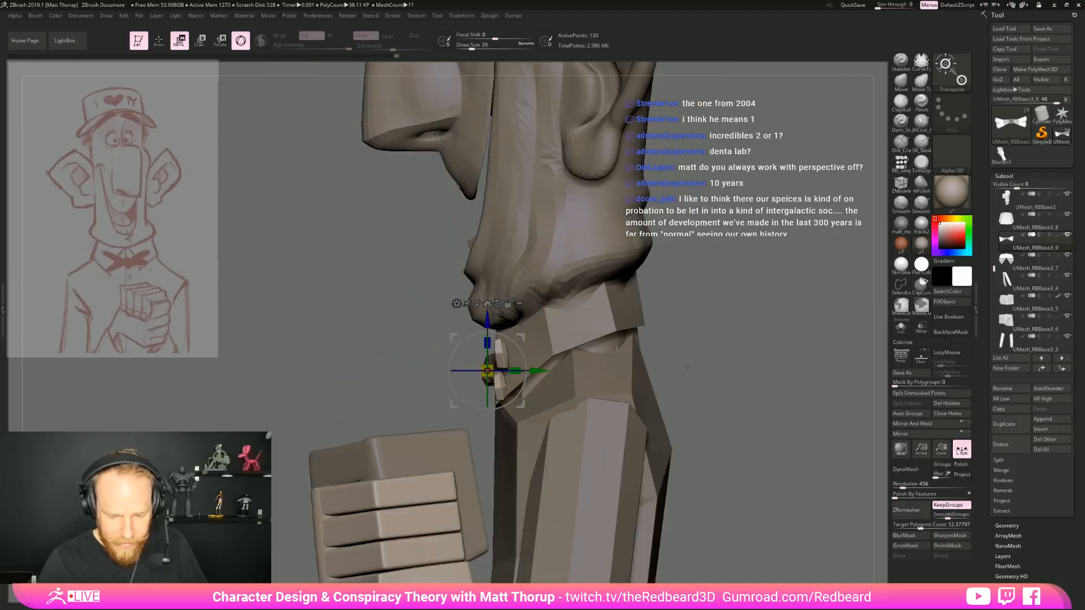
{"action": "key", "text": "ctrl+i"}
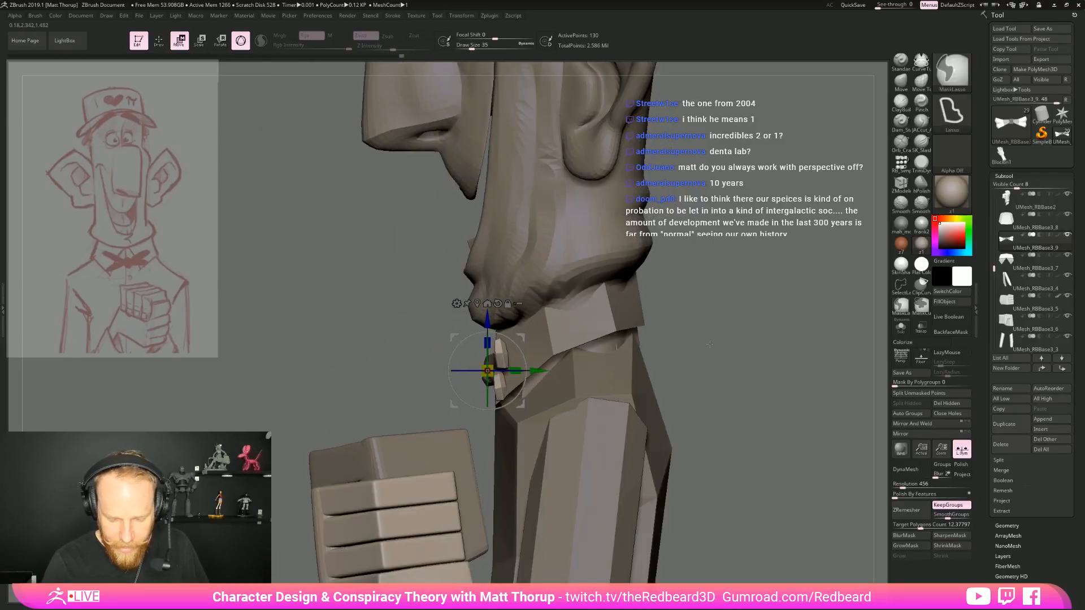
{"action": "left_click_drag", "start_coordinate": [540, 371], "coordinate": [544, 371]}
{"action": "mouse_move", "coordinate": [709, 341]}
{"action": "left_mouse_down", "text": "shift"}
{"action": "mouse_move", "coordinate": [770, 341]}
{"action": "mouse_move", "coordinate": [726, 318]}
{"action": "mouse_move", "coordinate": [755, 382]}
{"action": "mouse_move", "coordinate": [735, 331]}
{"action": "mouse_move", "coordinate": [813, 339]}
{"action": "mouse_move", "coordinate": [803, 390]}
{"action": "mouse_move", "coordinate": [661, 391]}
{"action": "mouse_move", "coordinate": [709, 365]}
{"action": "left_mouse_up", "text": "shift"}
{"action": "key", "text": "q"}
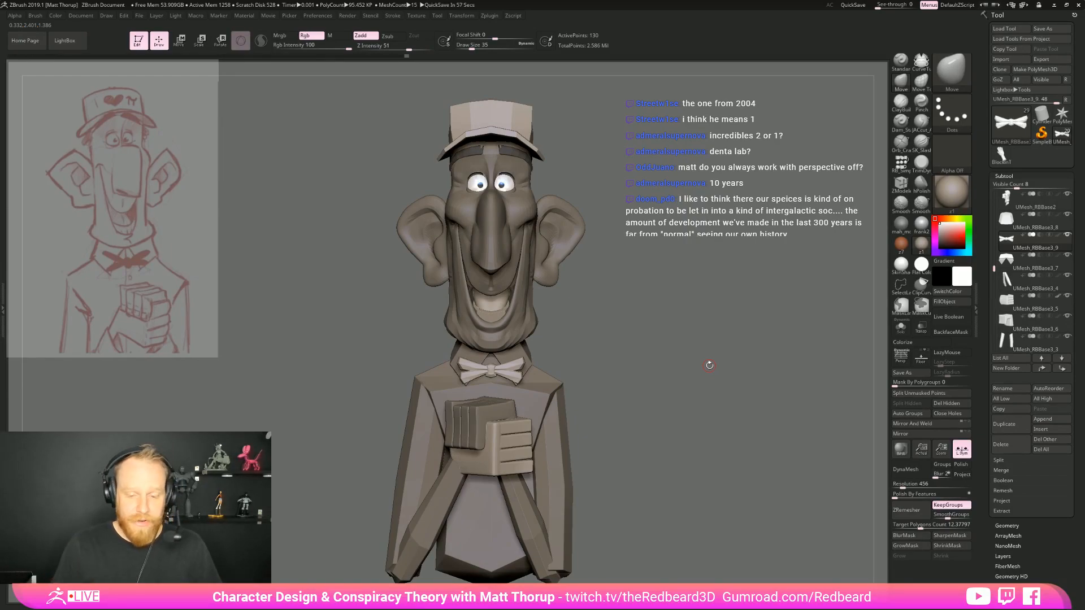
Examine the character from the front and both sides, with perspective turned on
{"action": "left_click_drag", "start_coordinate": [710, 365], "coordinate": [712, 407]}
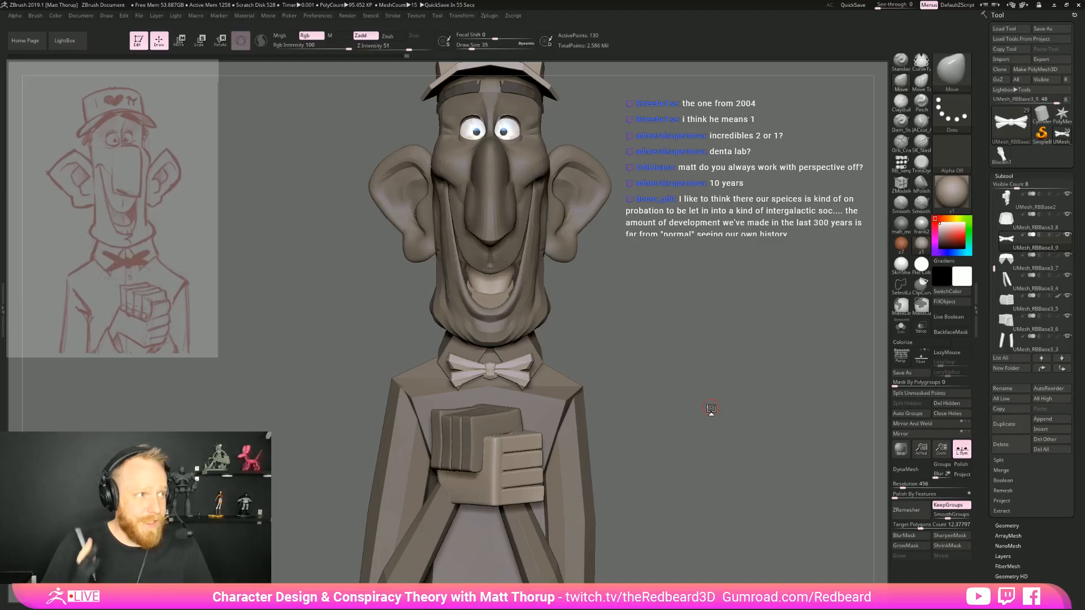
{"action": "left_click_drag", "start_coordinate": [710, 407], "coordinate": [704, 370]}
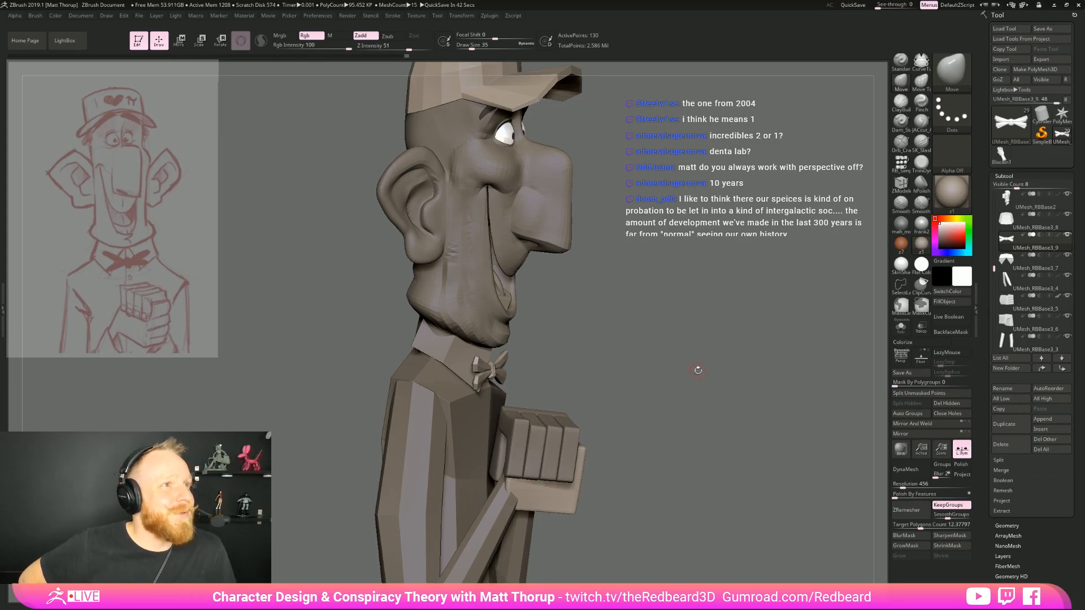
{"action": "left_click_drag", "start_coordinate": [734, 390], "coordinate": [727, 454]}
{"action": "left_click", "coordinate": [902, 359]}
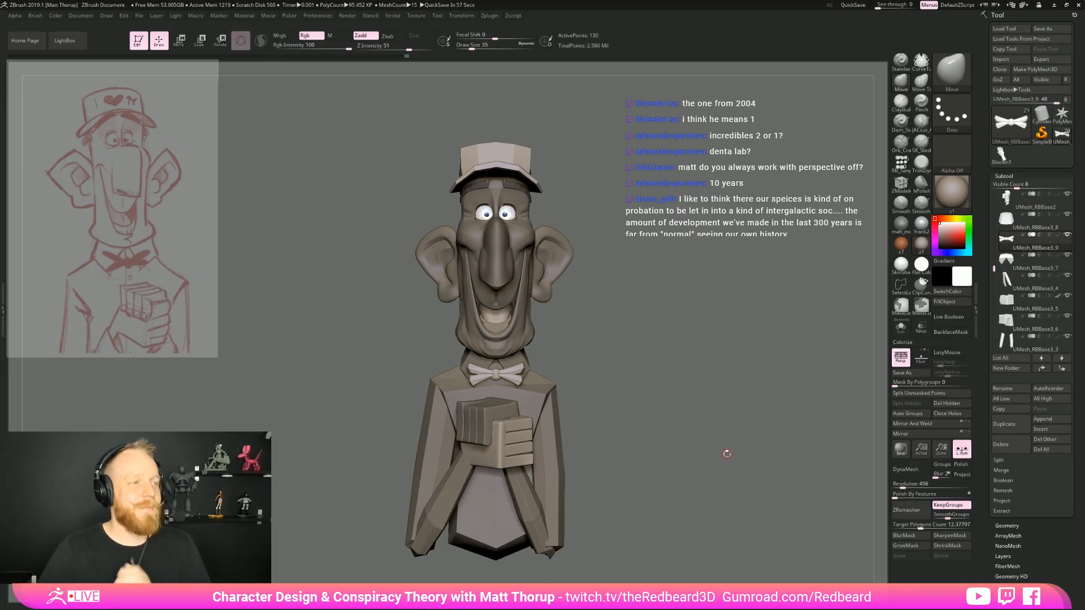
{"action": "mouse_move", "coordinate": [696, 385]}
{"action": "left_mouse_down"}
{"action": "mouse_move", "coordinate": [791, 391]}
{"action": "mouse_move", "coordinate": [677, 397]}
{"action": "mouse_move", "coordinate": [699, 410]}
{"action": "left_mouse_up"}
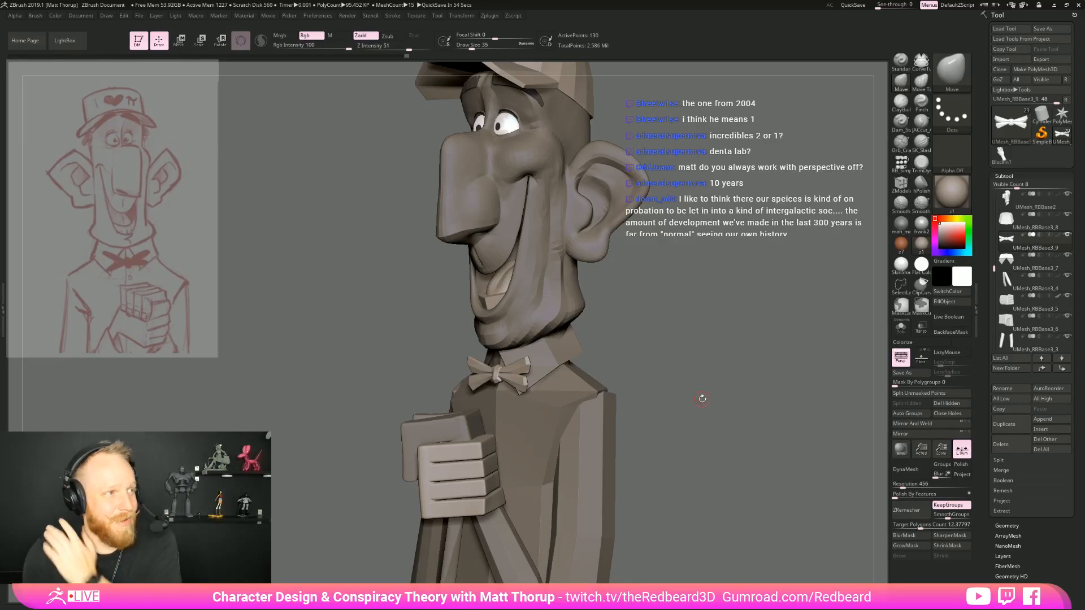
{"action": "left_click_drag", "start_coordinate": [726, 398], "coordinate": [761, 502]}
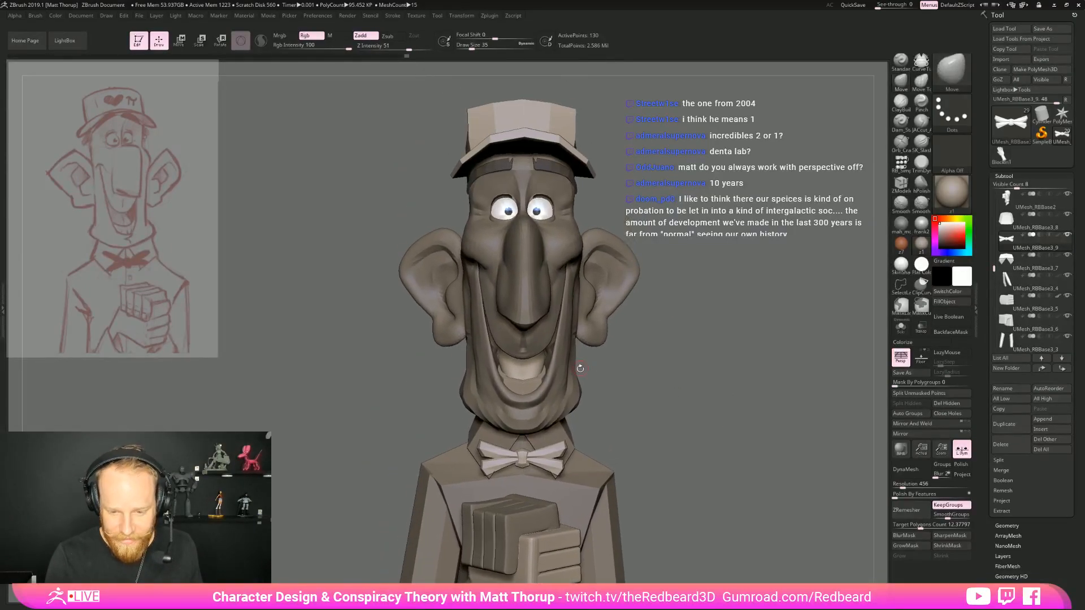
Select the head and reshape the side of the jaw with the Move brush at draw size 197
{"action": "left_click", "coordinate": [577, 373], "text": "alt"}
{"action": "key", "text": "s"}
{"action": "mouse_move", "coordinate": [557, 354]}
{"action": "left_mouse_down"}
{"action": "mouse_move", "coordinate": [568, 358]}
{"action": "mouse_move", "coordinate": [566, 316]}
{"action": "left_mouse_up"}
{"action": "key", "text": "s"}
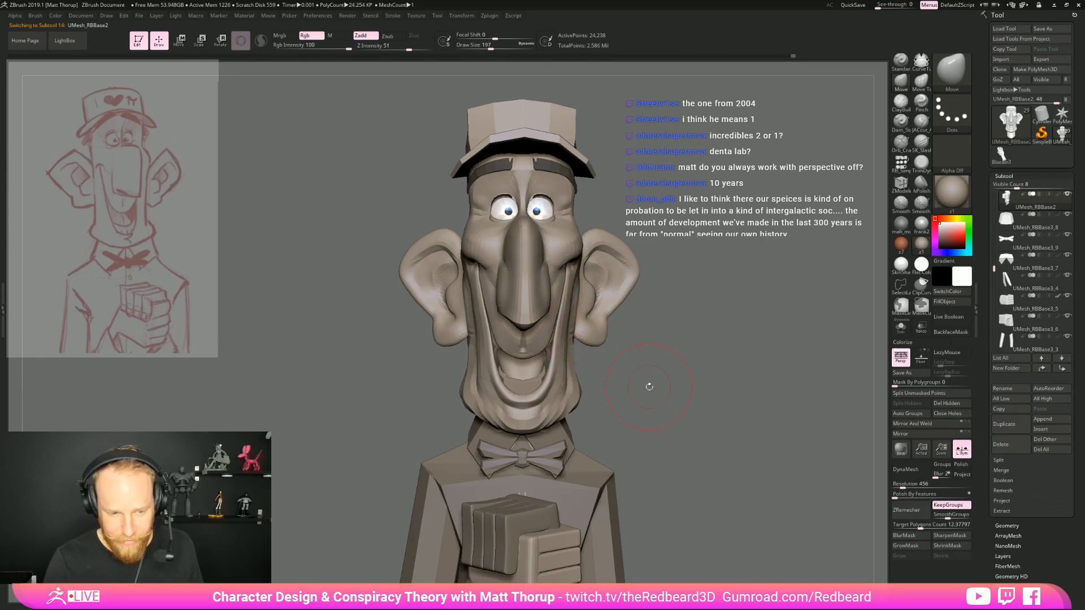
{"action": "mouse_move", "coordinate": [567, 371]}
{"action": "right_mouse_down"}
{"action": "mouse_move", "coordinate": [605, 364]}
{"action": "mouse_move", "coordinate": [555, 361]}
{"action": "right_mouse_up"}
{"action": "right_click_drag", "start_coordinate": [414, 389], "coordinate": [448, 339]}
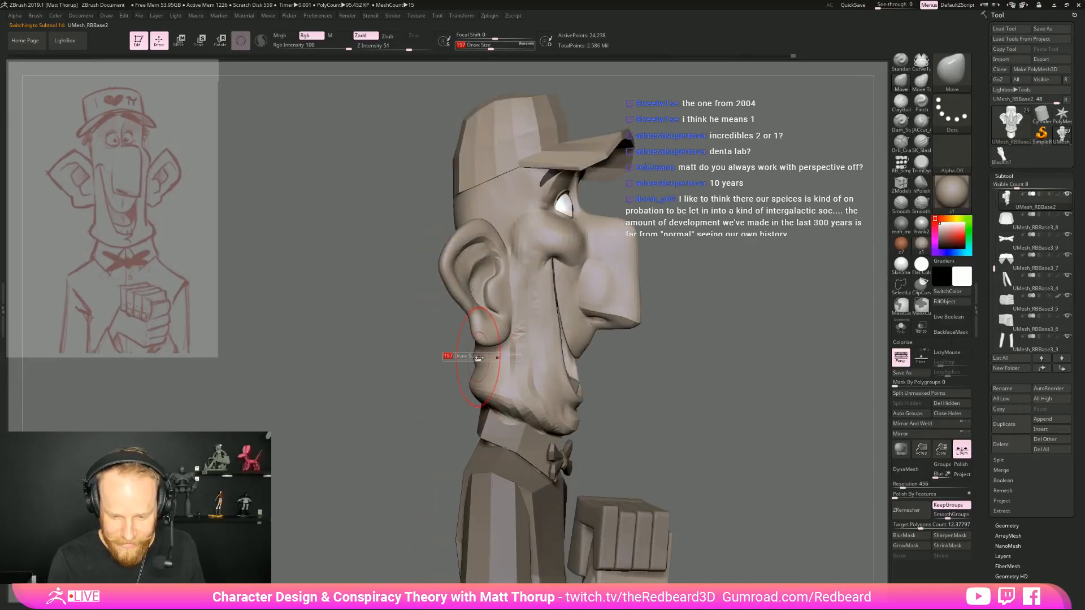
Reshape the back of the jaw in profile with the Move brush at draw size 311
{"action": "right_click_drag", "start_coordinate": [514, 343], "coordinate": [559, 338]}
{"action": "key", "text": "s"}
{"action": "left_click_drag", "start_coordinate": [558, 337], "coordinate": [561, 337]}
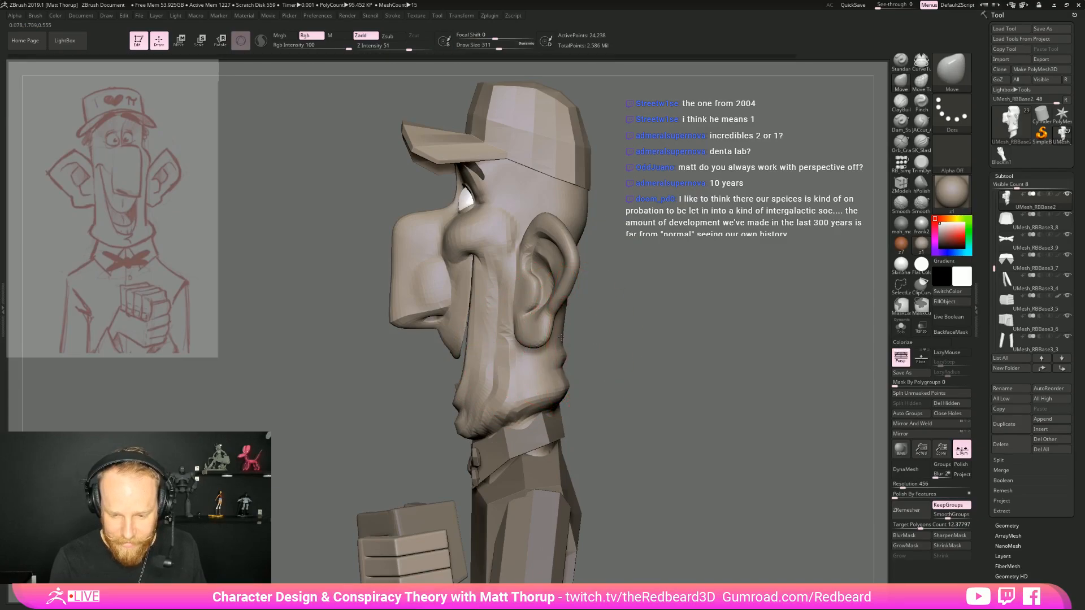
{"action": "right_click_drag", "start_coordinate": [560, 386], "coordinate": [582, 432]}
{"action": "left_click_drag", "start_coordinate": [548, 443], "coordinate": [592, 447]}
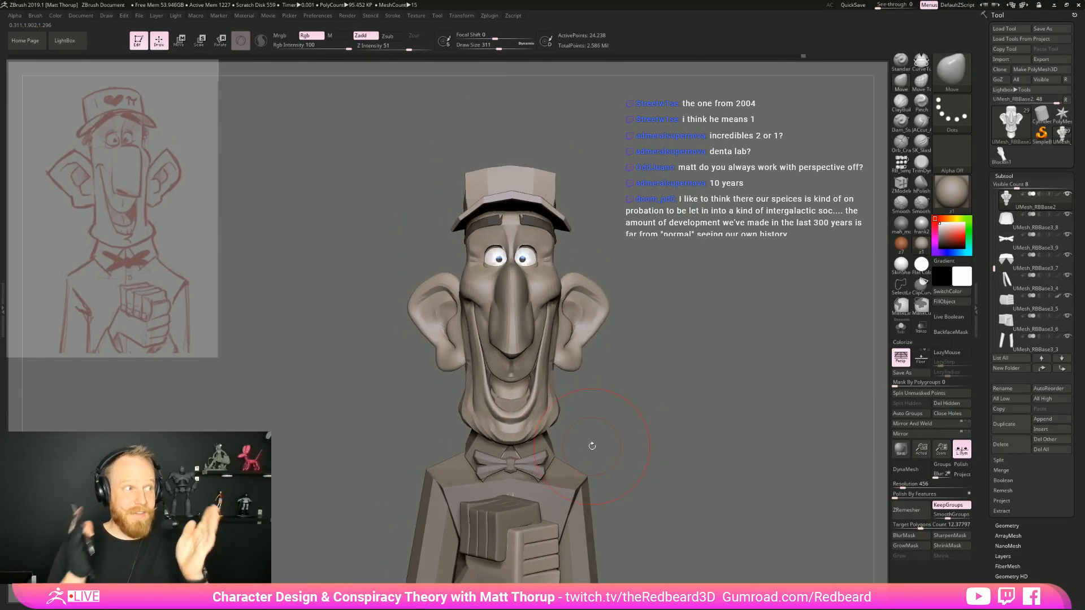
Adjust the cheeks beside the smile with the Move brush at draw size 202, checking them from an angle
{"action": "left_click_drag", "start_coordinate": [690, 333], "coordinate": [537, 327]}
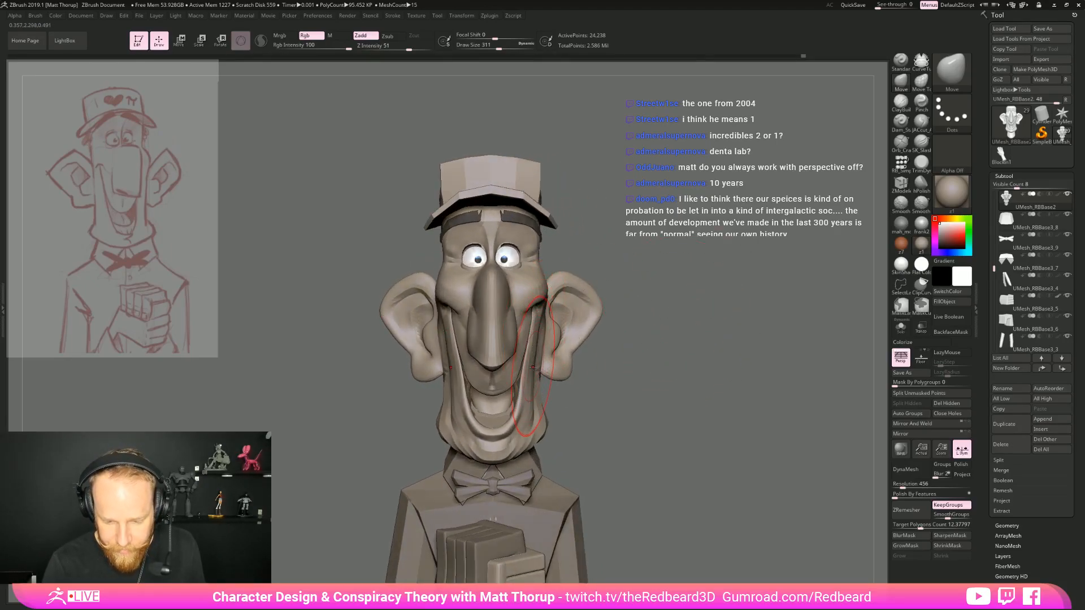
{"action": "key", "text": "s"}
{"action": "left_click_drag", "start_coordinate": [535, 367], "coordinate": [531, 367]}
{"action": "left_click_drag", "start_coordinate": [532, 366], "coordinate": [528, 341]}
{"action": "key", "text": "s"}
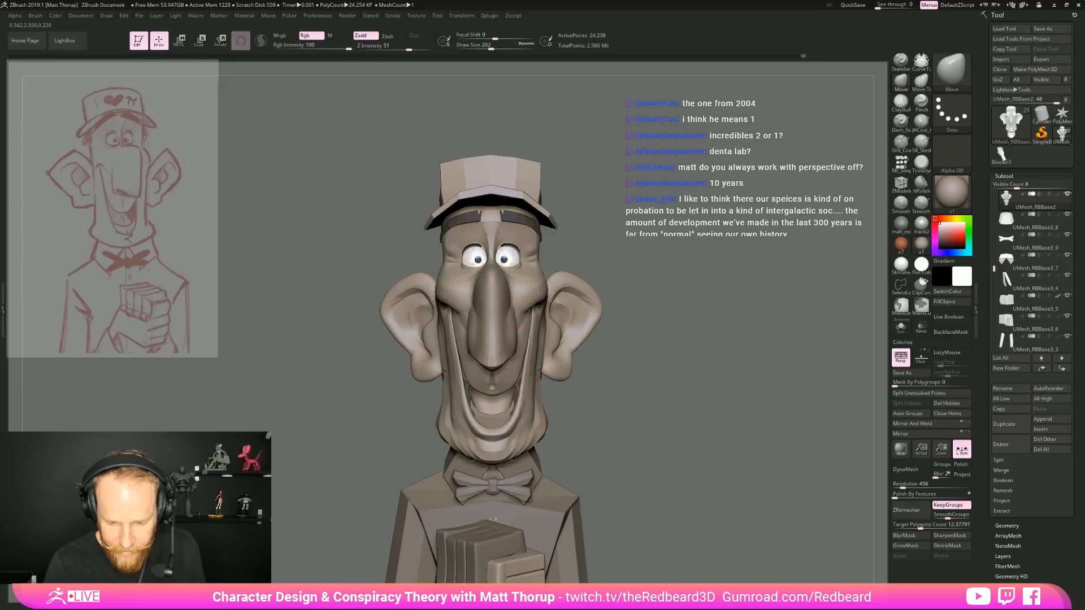
{"action": "mouse_move", "coordinate": [713, 285]}
{"action": "left_mouse_down"}
{"action": "mouse_move", "coordinate": [687, 294]}
{"action": "mouse_move", "coordinate": [724, 300]}
{"action": "left_mouse_up"}
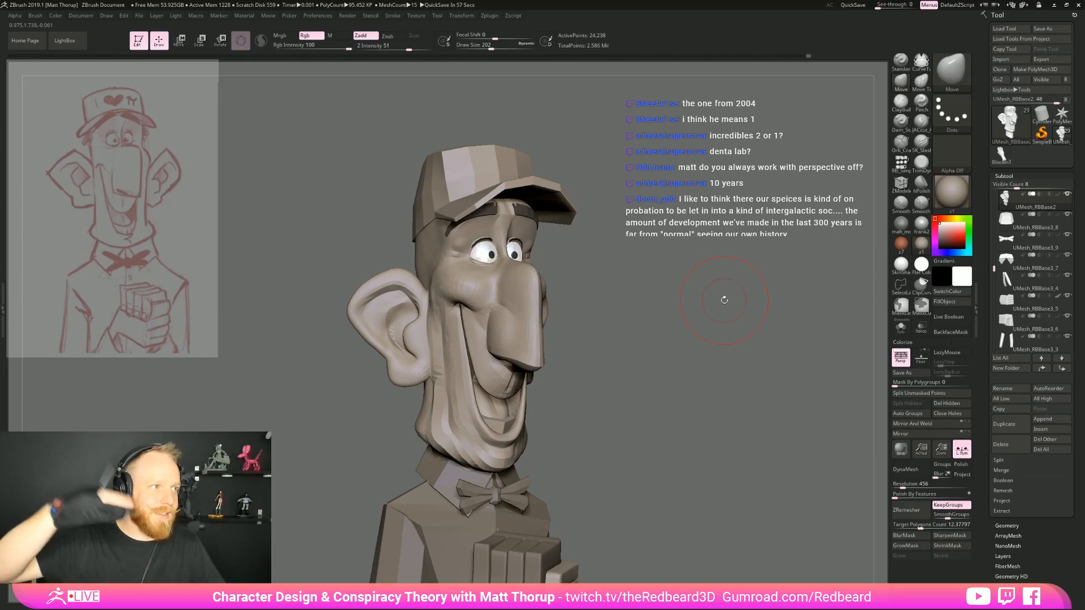
Reshape the brow beside the eye at draw size 120 and smooth the temple in profile
{"action": "mouse_move", "coordinate": [724, 300]}
{"action": "left_mouse_down"}
{"action": "mouse_move", "coordinate": [643, 363]}
{"action": "mouse_move", "coordinate": [671, 346]}
{"action": "mouse_move", "coordinate": [501, 326]}
{"action": "left_mouse_up"}
{"action": "key", "text": "s"}
{"action": "left_click", "coordinate": [478, 296]}
{"action": "left_click_drag", "start_coordinate": [543, 276], "coordinate": [549, 286]}
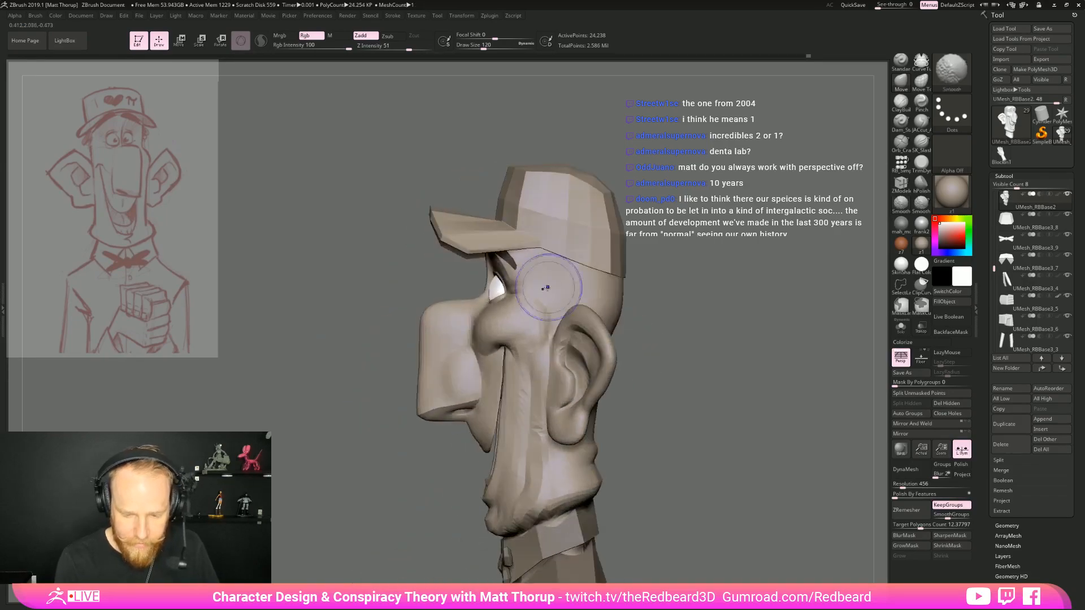
{"action": "left_click_drag", "start_coordinate": [485, 296], "coordinate": [479, 295]}
Refine the nose bridge between the eyes with the Move brush at draw size 65 from several angles
{"action": "mouse_move", "coordinate": [639, 326]}
{"action": "left_mouse_down"}
{"action": "mouse_move", "coordinate": [706, 329]}
{"action": "mouse_move", "coordinate": [678, 283]}
{"action": "left_mouse_up"}
{"action": "mouse_move", "coordinate": [638, 308]}
{"action": "left_mouse_down"}
{"action": "mouse_move", "coordinate": [724, 324]}
{"action": "mouse_move", "coordinate": [730, 353]}
{"action": "left_mouse_up"}
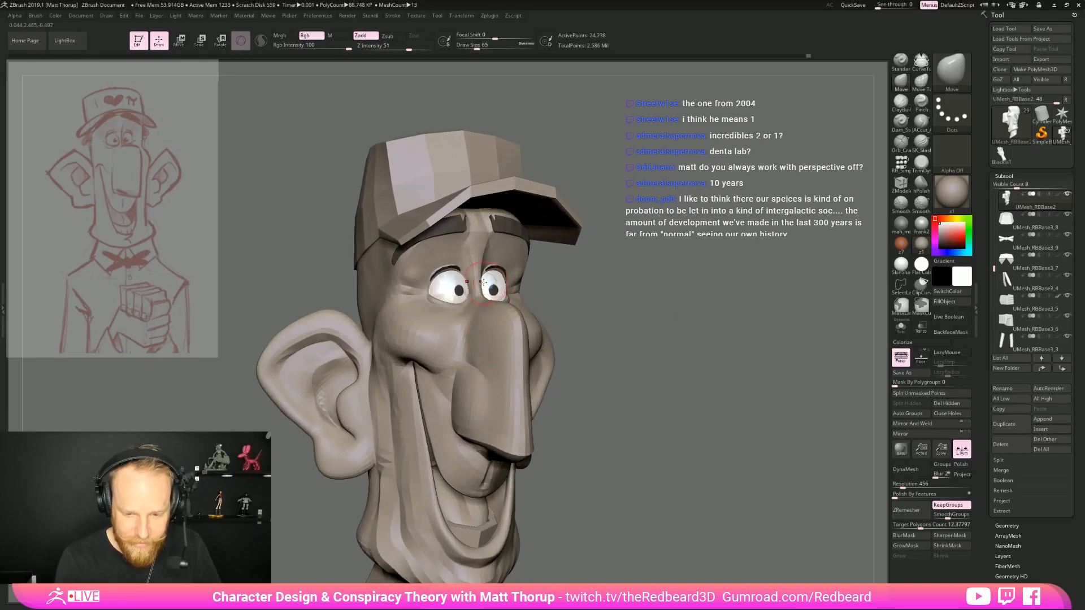
{"action": "left_click_drag", "start_coordinate": [585, 263], "coordinate": [493, 281]}
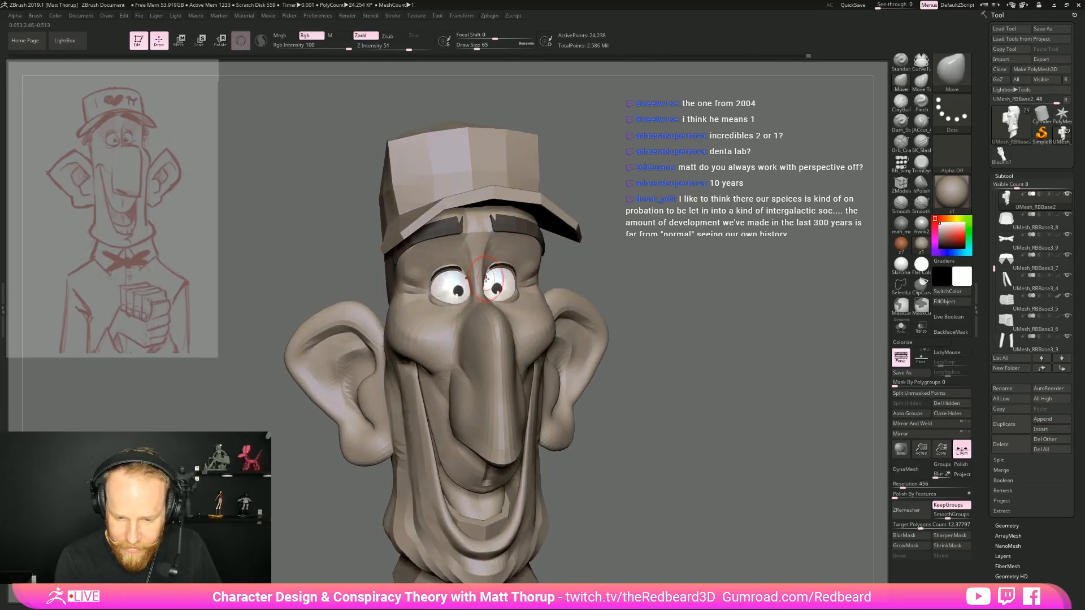
{"action": "left_click_drag", "start_coordinate": [588, 273], "coordinate": [423, 302]}
{"action": "right_click_drag", "start_coordinate": [528, 255], "coordinate": [485, 279]}
{"action": "mouse_move", "coordinate": [568, 270]}
{"action": "right_mouse_down", "text": "shift"}
{"action": "mouse_move", "coordinate": [774, 220]}
{"action": "mouse_move", "coordinate": [700, 219]}
{"action": "right_mouse_up", "text": "shift"}
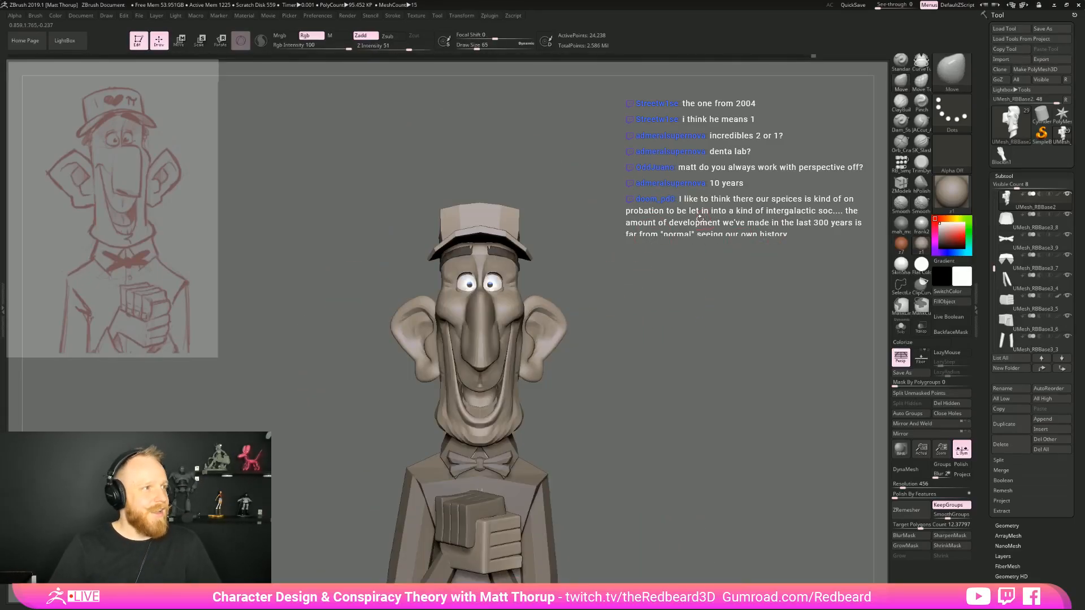
Smooth the brow between the eye and the eyebrow, checking it in profile
{"action": "mouse_move", "coordinate": [662, 342]}
{"action": "right_mouse_down"}
{"action": "mouse_move", "coordinate": [729, 338]}
{"action": "mouse_move", "coordinate": [736, 404]}
{"action": "right_mouse_up"}
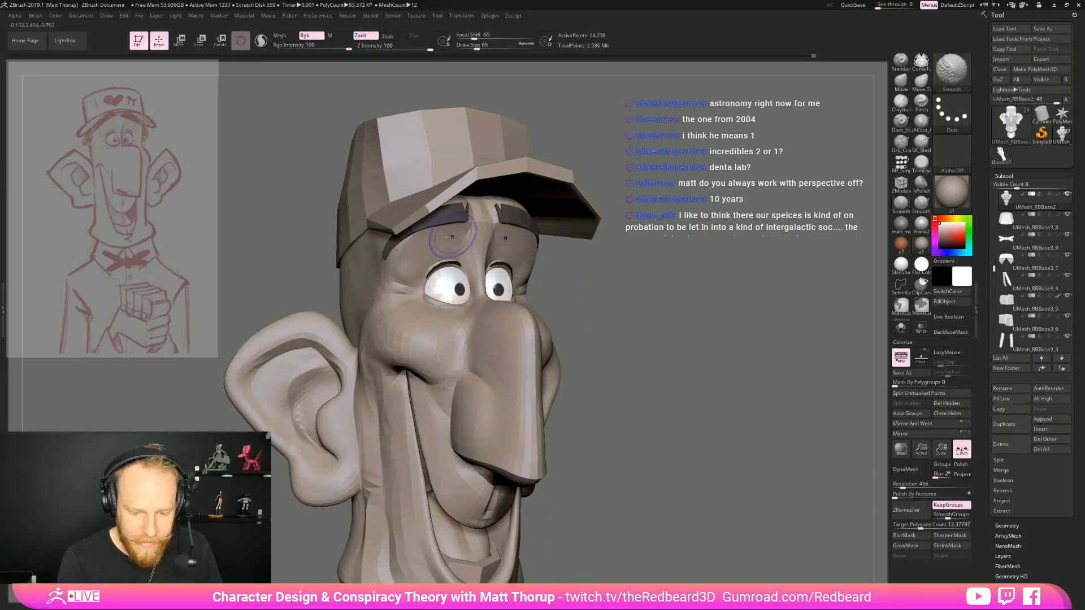
{"action": "key", "text": "shift"}
{"action": "right_click_drag", "start_coordinate": [526, 214], "coordinate": [594, 249]}
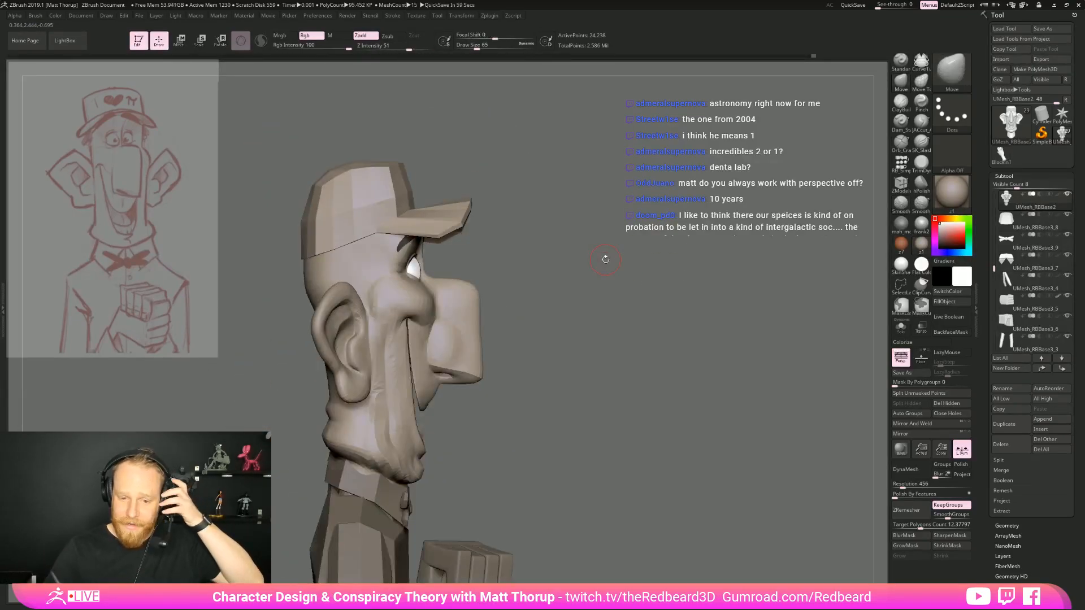
Refine the nose bridge beside the eye in profile with the Move brush at draw size 59
{"action": "mouse_move", "coordinate": [603, 295]}
{"action": "right_mouse_down"}
{"action": "mouse_move", "coordinate": [582, 300]}
{"action": "mouse_move", "coordinate": [633, 297]}
{"action": "mouse_move", "coordinate": [583, 291]}
{"action": "right_mouse_up"}
{"action": "right_click_drag", "start_coordinate": [469, 274], "coordinate": [509, 276], "text": "ctrl"}
{"action": "key", "text": "s"}
{"action": "key", "text": "s"}
{"action": "left_click_drag", "start_coordinate": [395, 259], "coordinate": [392, 260]}
{"action": "key", "text": "s"}
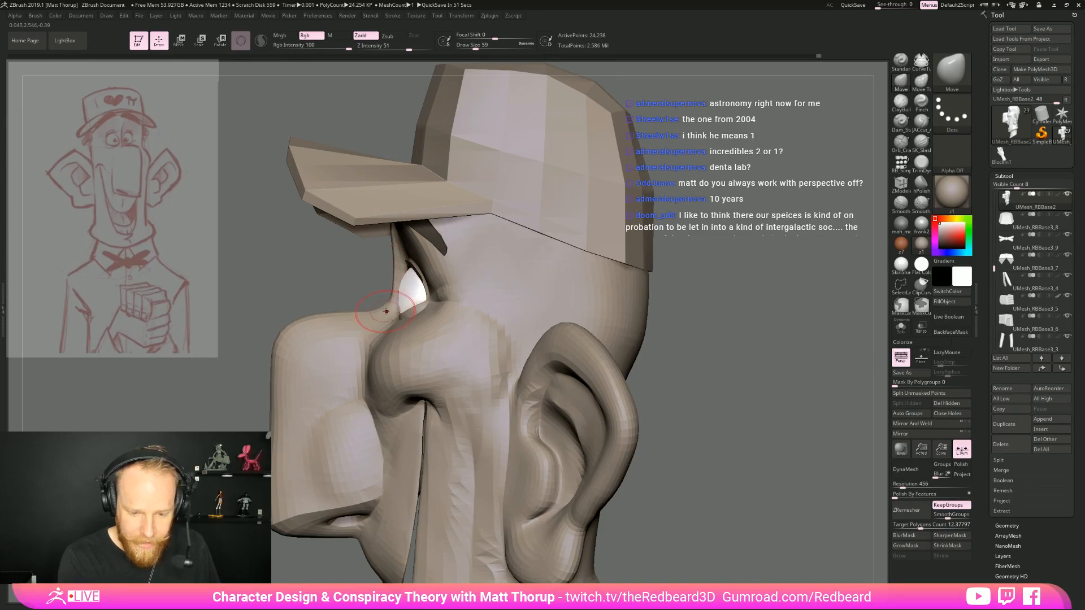
Reshape the back of the head behind the ears and lower jaw with the Move brush at draw size 132
{"action": "mouse_move", "coordinate": [779, 325]}
{"action": "right_mouse_down"}
{"action": "mouse_move", "coordinate": [787, 344]}
{"action": "mouse_move", "coordinate": [642, 349]}
{"action": "mouse_move", "coordinate": [663, 353]}
{"action": "mouse_move", "coordinate": [652, 359]}
{"action": "mouse_move", "coordinate": [671, 325]}
{"action": "right_mouse_up"}
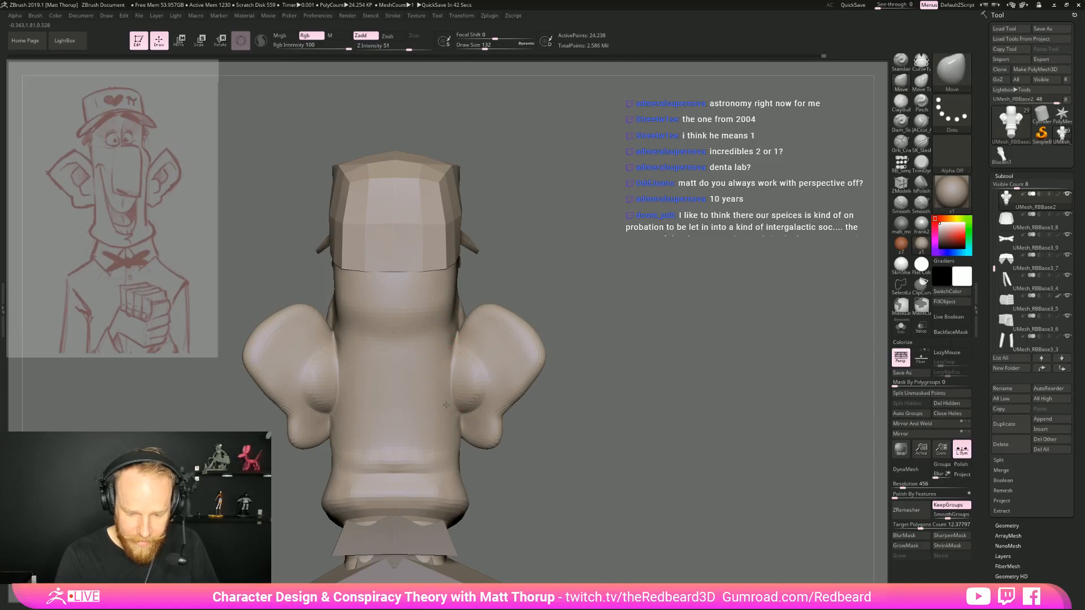
{"action": "key", "text": "s"}
{"action": "left_click_drag", "start_coordinate": [449, 433], "coordinate": [450, 432]}
{"action": "left_click_drag", "start_coordinate": [453, 431], "coordinate": [455, 439]}
{"action": "key", "text": "s"}
{"action": "right_click_drag", "start_coordinate": [566, 473], "coordinate": [634, 435]}
Adjust the tops of the cheeks under the eyes from above with the Move brush at draw size 54
{"action": "mouse_move", "coordinate": [525, 442]}
{"action": "right_mouse_down"}
{"action": "mouse_move", "coordinate": [672, 458]}
{"action": "mouse_move", "coordinate": [718, 418]}
{"action": "mouse_move", "coordinate": [667, 349]}
{"action": "mouse_move", "coordinate": [720, 339]}
{"action": "mouse_move", "coordinate": [714, 383]}
{"action": "mouse_move", "coordinate": [617, 403]}
{"action": "mouse_move", "coordinate": [727, 366]}
{"action": "mouse_move", "coordinate": [789, 373]}
{"action": "right_mouse_up"}
{"action": "key", "text": "s"}
{"action": "left_click_drag", "start_coordinate": [534, 379], "coordinate": [527, 379]}
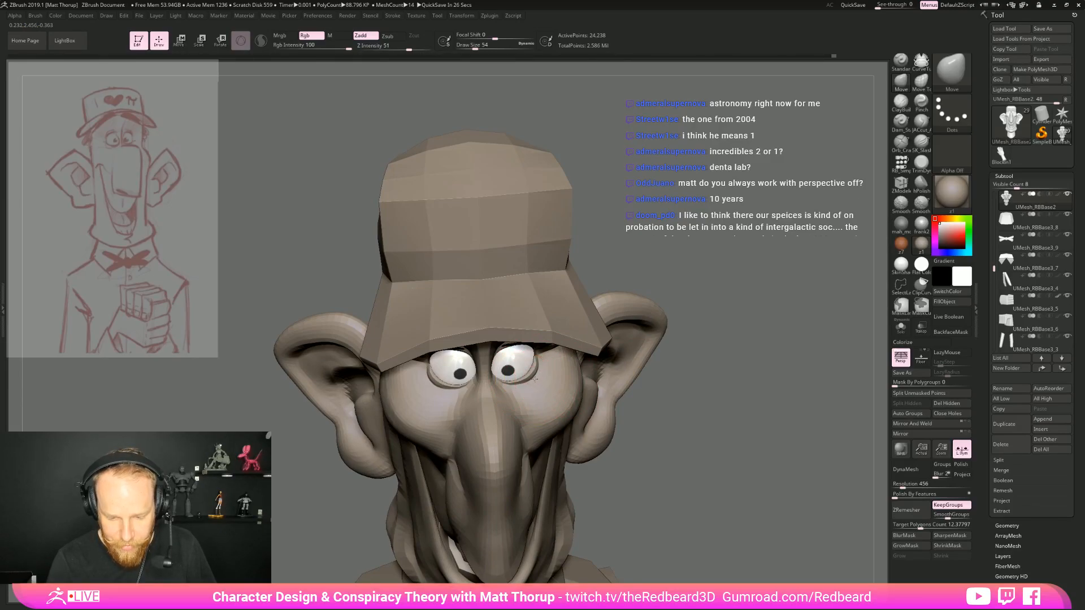
{"action": "right_click_drag", "start_coordinate": [564, 368], "coordinate": [787, 353]}
Select the upper eyelid strips and adjust them with the Move brush at draw size 44, checking the face from an angle
{"action": "left_click", "coordinate": [488, 297], "text": "alt"}
{"action": "right_click_drag", "start_coordinate": [488, 297], "coordinate": [523, 338]}
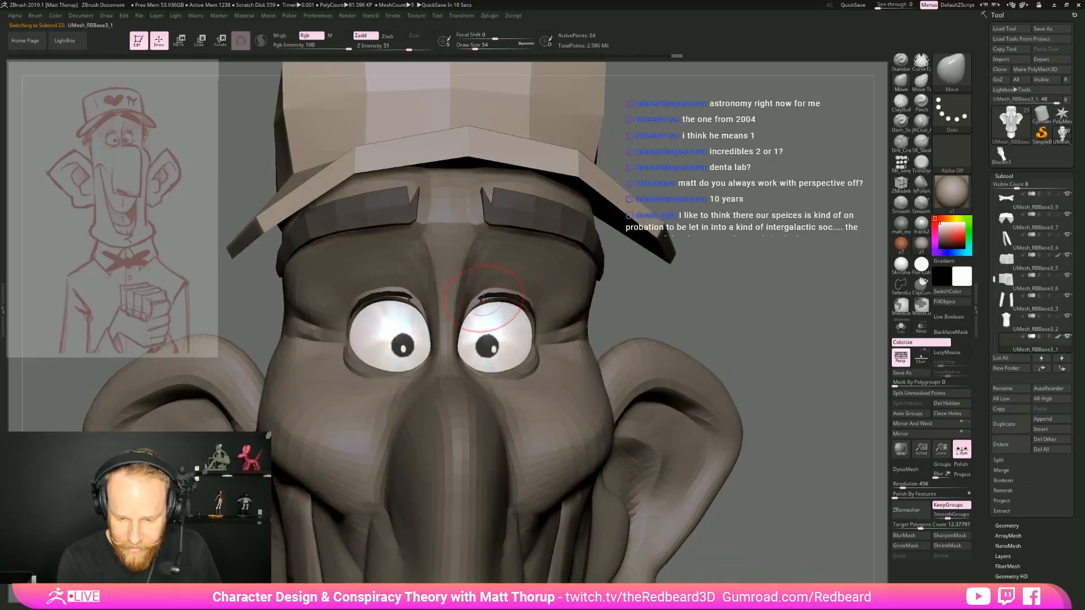
{"action": "key", "text": "bracketleft"}
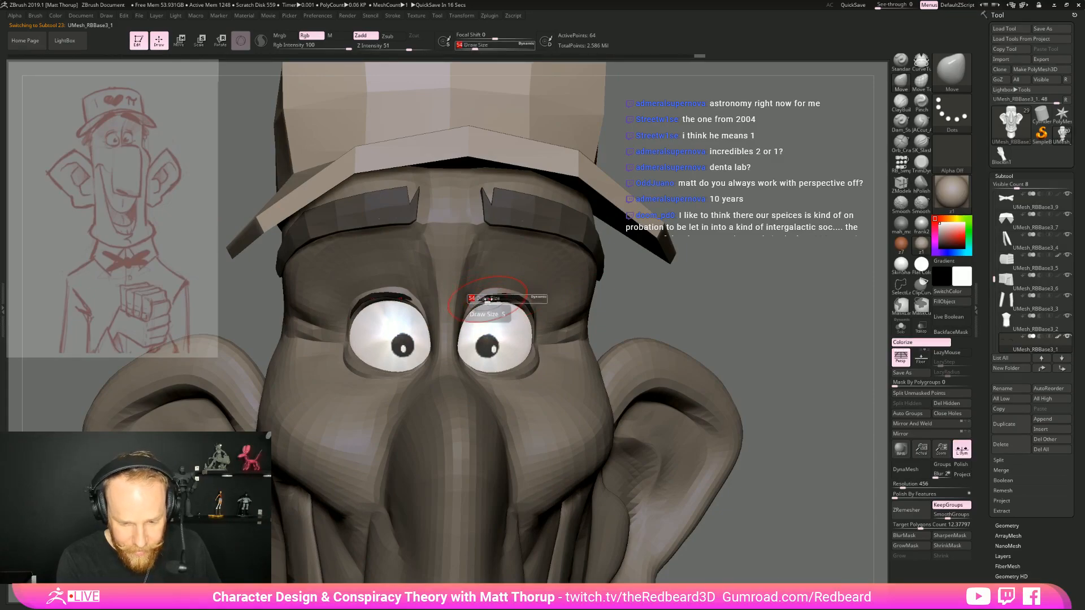
{"action": "right_click_drag", "start_coordinate": [740, 339], "coordinate": [661, 296]}
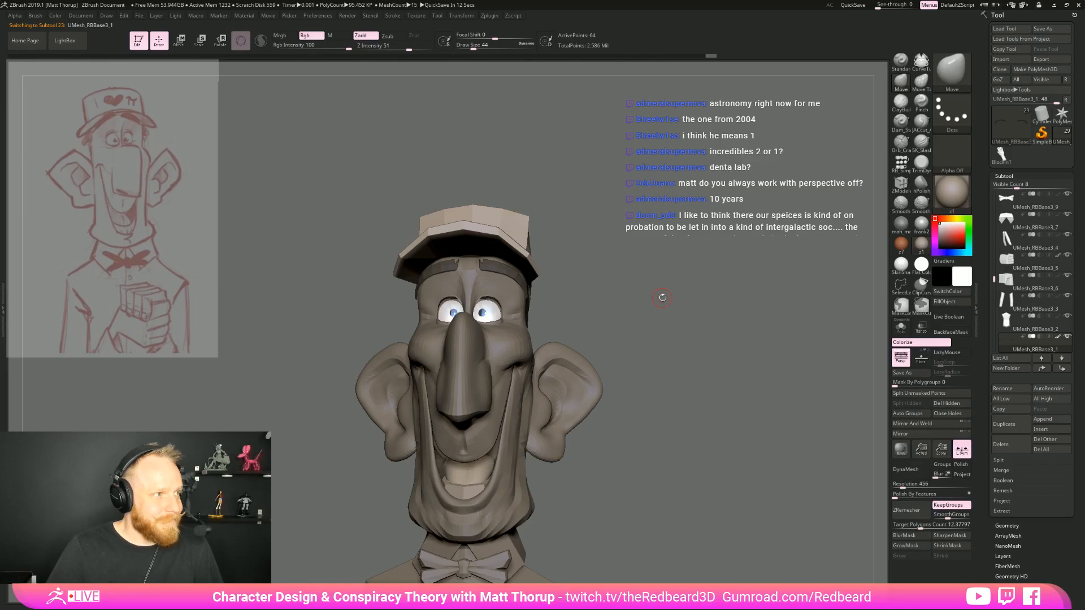
{"action": "mouse_move", "coordinate": [659, 301]}
{"action": "right_mouse_down"}
{"action": "mouse_move", "coordinate": [691, 347]}
{"action": "mouse_move", "coordinate": [623, 346]}
{"action": "mouse_move", "coordinate": [624, 327]}
{"action": "right_mouse_up"}
{"action": "mouse_move", "coordinate": [667, 371]}
{"action": "right_mouse_down"}
{"action": "mouse_move", "coordinate": [684, 372]}
{"action": "mouse_move", "coordinate": [603, 370]}
{"action": "right_mouse_up"}
Make the head active again and reshape its side and back below the cap with the Move brush at draw size 212
{"action": "left_click", "coordinate": [497, 397], "text": "alt"}
{"action": "right_click_drag", "start_coordinate": [689, 370], "coordinate": [628, 308]}
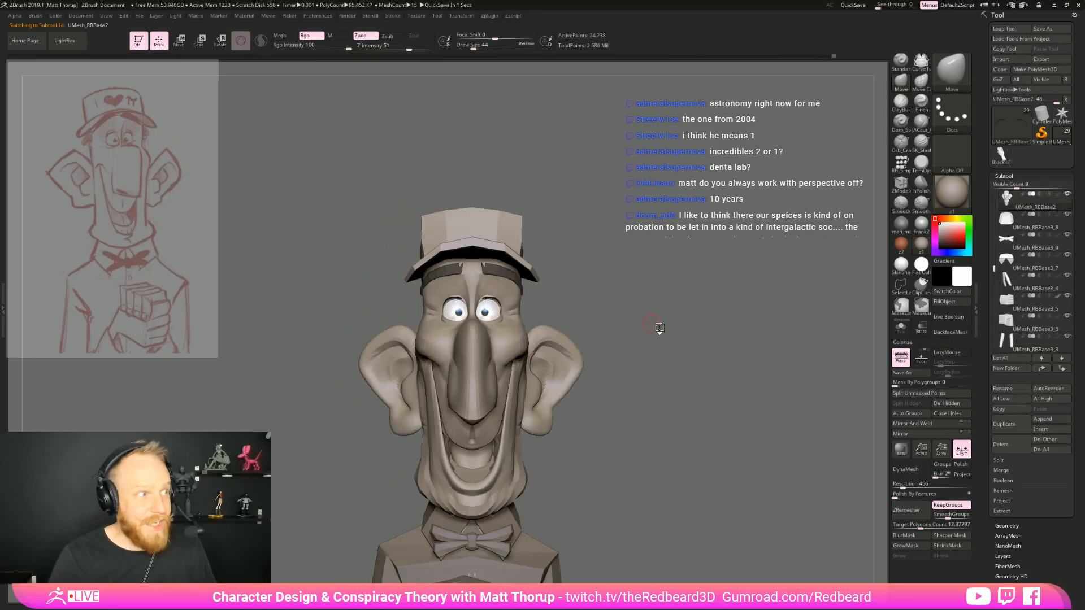
{"action": "right_click_drag", "start_coordinate": [687, 368], "coordinate": [574, 336]}
{"action": "mouse_move", "coordinate": [467, 216]}
{"action": "right_mouse_down"}
{"action": "mouse_move", "coordinate": [574, 231]}
{"action": "mouse_move", "coordinate": [571, 244]}
{"action": "mouse_move", "coordinate": [588, 235]}
{"action": "right_mouse_up"}
{"action": "key", "text": "s"}
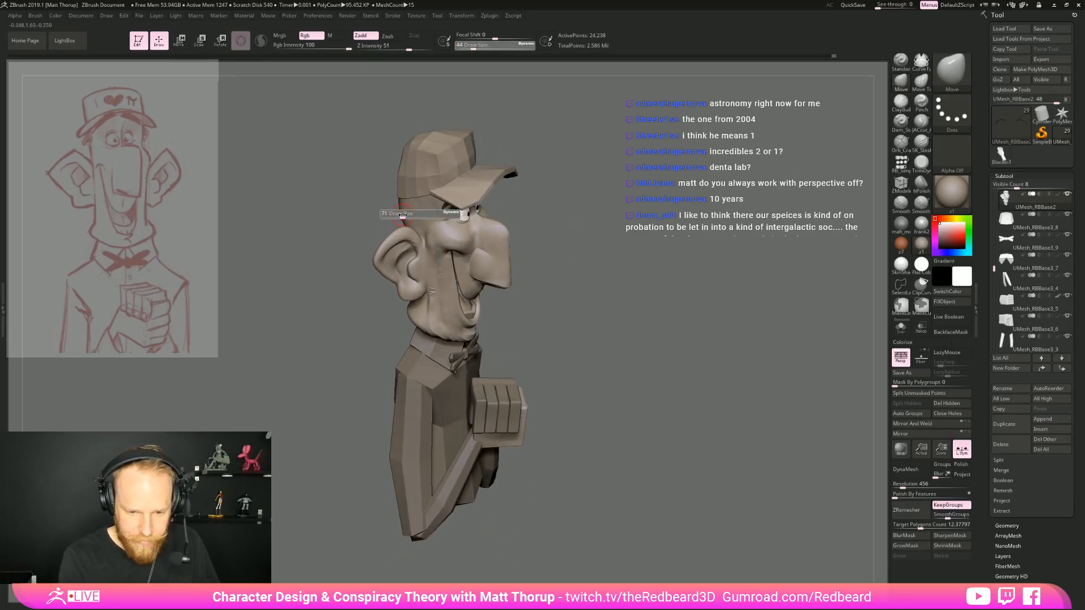
{"action": "left_click_drag", "start_coordinate": [415, 217], "coordinate": [417, 216]}
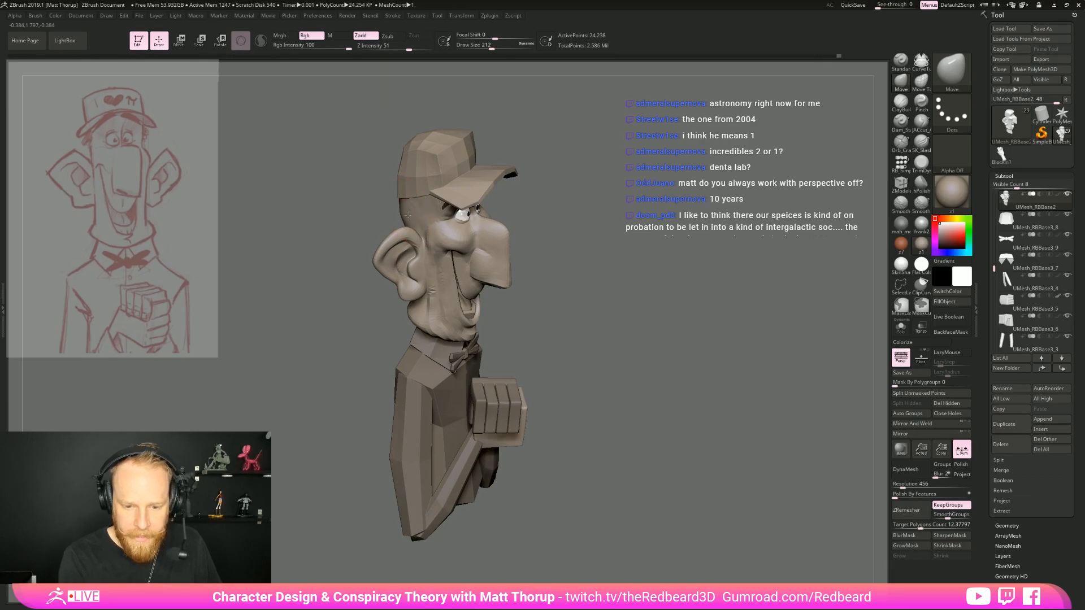
{"action": "mouse_move", "coordinate": [590, 172]}
{"action": "right_mouse_down"}
{"action": "mouse_move", "coordinate": [570, 162]}
{"action": "mouse_move", "coordinate": [569, 189]}
{"action": "mouse_move", "coordinate": [590, 192]}
{"action": "right_mouse_up"}
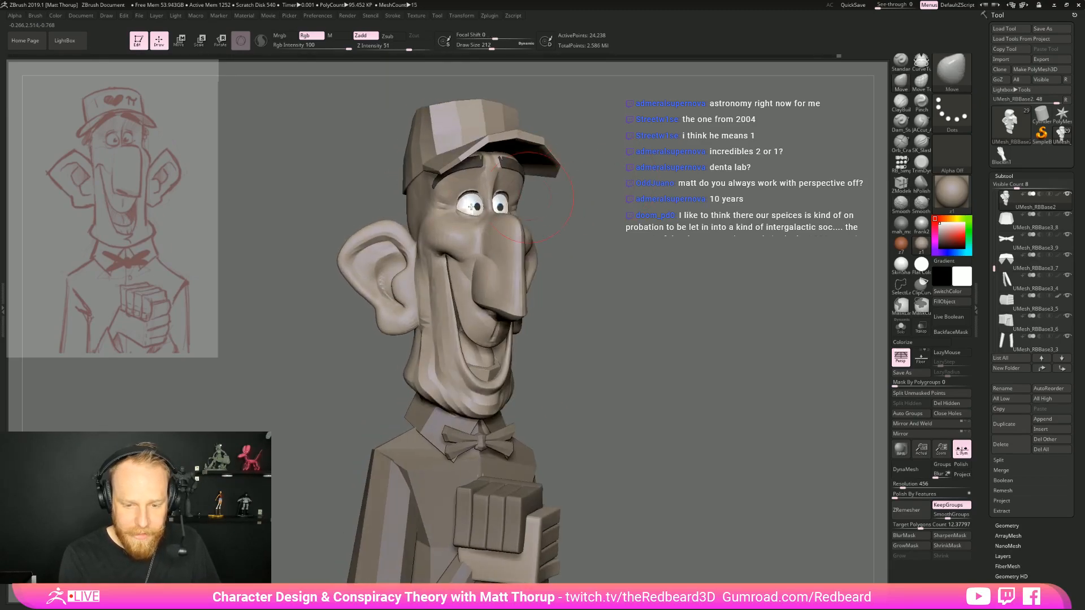
{"action": "mouse_move", "coordinate": [369, 203]}
{"action": "right_mouse_down"}
{"action": "mouse_move", "coordinate": [409, 218]}
{"action": "mouse_move", "coordinate": [397, 219]}
{"action": "right_mouse_up"}
Refine the back of the head between the cap and the ears at draw size 187
{"action": "key", "text": "s"}
{"action": "left_click_drag", "start_coordinate": [411, 220], "coordinate": [408, 221]}
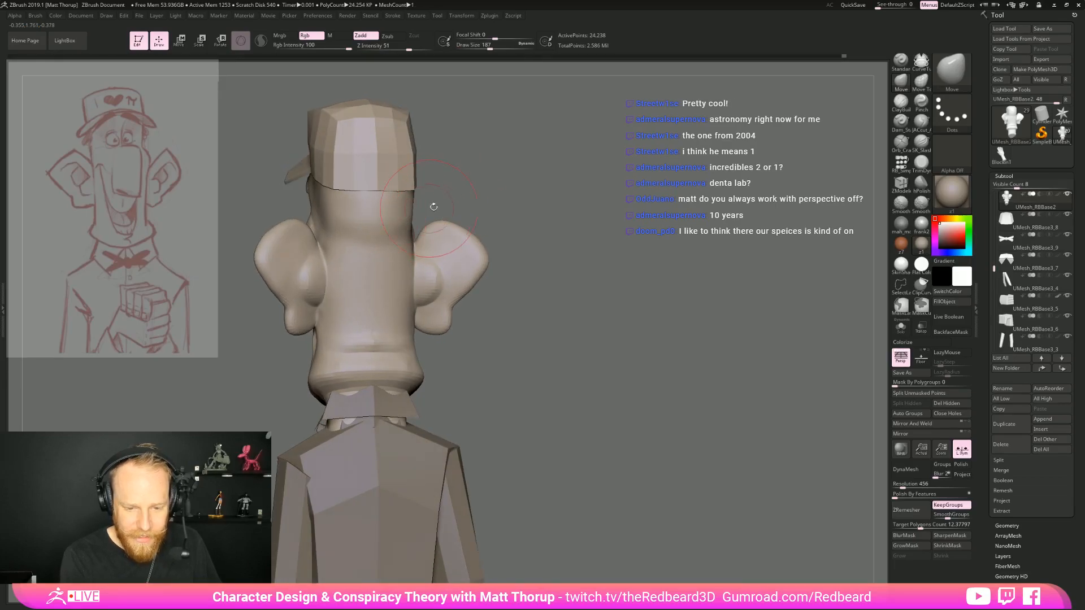
{"action": "right_click_drag", "start_coordinate": [430, 208], "coordinate": [394, 244], "text": "shift"}
{"action": "right_click_drag", "start_coordinate": [520, 185], "coordinate": [546, 172]}
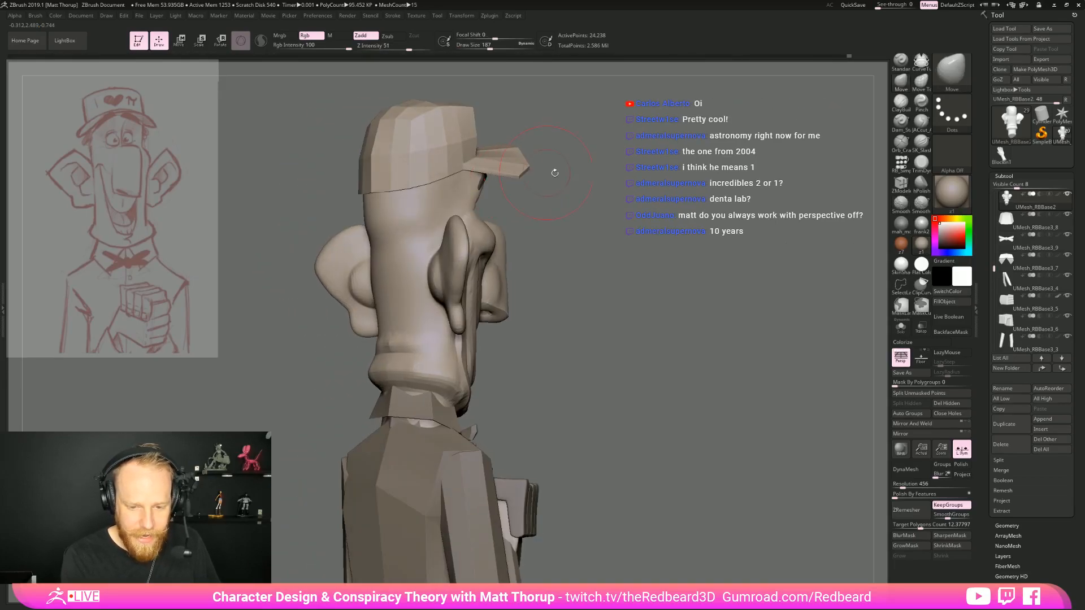
Overlay the character on the reference sketch and compare the proportions of its head and body
{"action": "right_click_drag", "start_coordinate": [646, 219], "coordinate": [627, 281]}
{"action": "right_click_drag", "start_coordinate": [627, 281], "coordinate": [683, 310]}
{"action": "mouse_move", "coordinate": [382, 366]}
{"action": "left_mouse_down", "text": "shift"}
{"action": "mouse_move", "coordinate": [402, 420]}
{"action": "mouse_move", "coordinate": [377, 392]}
{"action": "mouse_move", "coordinate": [390, 381]}
{"action": "mouse_move", "coordinate": [389, 426]}
{"action": "left_mouse_up", "text": "shift"}
{"action": "key", "text": "s"}
{"action": "mouse_move", "coordinate": [432, 416]}
{"action": "right_mouse_down"}
{"action": "mouse_move", "coordinate": [557, 414]}
{"action": "mouse_move", "coordinate": [664, 390]}
{"action": "mouse_move", "coordinate": [633, 407]}
{"action": "right_mouse_up"}
{"action": "right_click_drag", "start_coordinate": [633, 407], "coordinate": [718, 397]}
{"action": "right_click_drag", "start_coordinate": [718, 398], "coordinate": [700, 354], "text": "ctrl"}
{"action": "mouse_move", "coordinate": [644, 415]}
{"action": "right_mouse_down", "text": "alt"}
{"action": "mouse_move", "coordinate": [620, 477]}
{"action": "mouse_move", "coordinate": [629, 479]}
{"action": "mouse_move", "coordinate": [642, 404]}
{"action": "mouse_move", "coordinate": [659, 424]}
{"action": "mouse_move", "coordinate": [653, 449]}
{"action": "mouse_move", "coordinate": [679, 440]}
{"action": "mouse_move", "coordinate": [601, 409]}
{"action": "mouse_move", "coordinate": [634, 432]}
{"action": "right_mouse_up", "text": "alt"}
{"action": "key", "text": "1"}
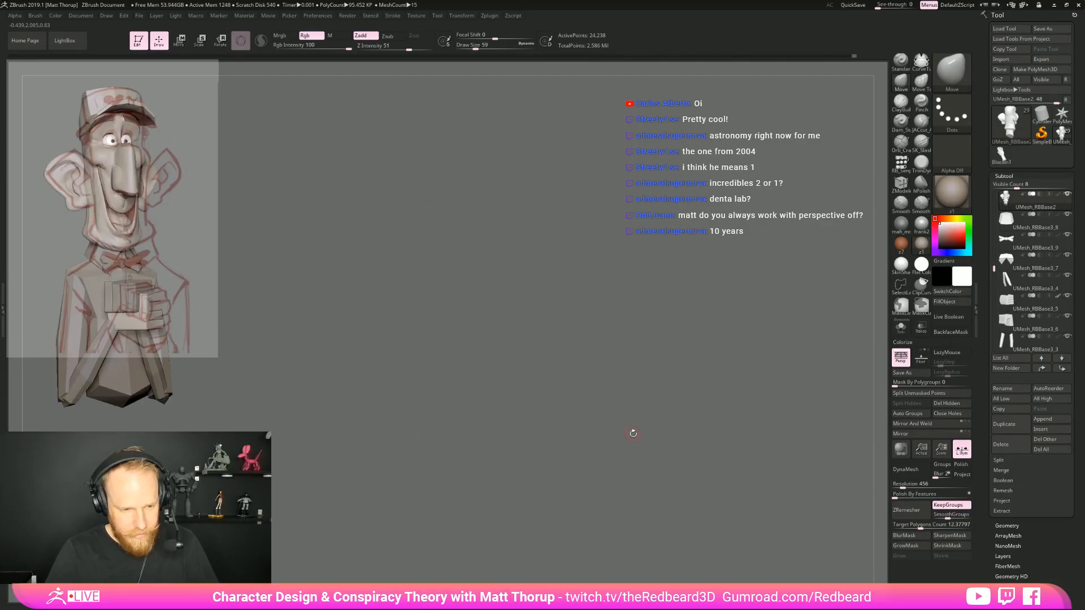
{"action": "mouse_move", "coordinate": [546, 420]}
{"action": "left_mouse_down"}
{"action": "mouse_move", "coordinate": [567, 429]}
{"action": "mouse_move", "coordinate": [616, 401]}
{"action": "mouse_move", "coordinate": [661, 393]}
{"action": "mouse_move", "coordinate": [619, 413]}
{"action": "left_mouse_up"}
Undo the last Move stroke and reshape the sides of the jaw from the front, reducing the draw size from 202 to 132
{"action": "left_click_drag", "start_coordinate": [434, 236], "coordinate": [447, 220]}
{"action": "key", "text": "ctrl+z"}
{"action": "key", "text": "s"}
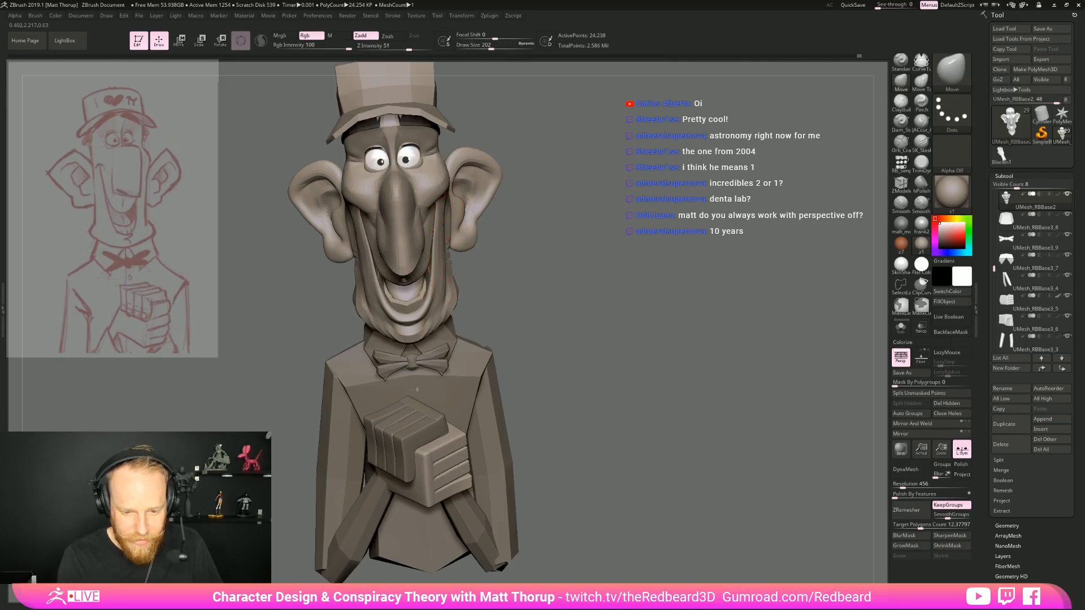
{"action": "mouse_move", "coordinate": [477, 278]}
{"action": "left_mouse_down"}
{"action": "mouse_move", "coordinate": [462, 274]}
{"action": "mouse_move", "coordinate": [540, 381]}
{"action": "mouse_move", "coordinate": [567, 372]}
{"action": "mouse_move", "coordinate": [530, 368]}
{"action": "left_mouse_up"}
{"action": "key", "text": "s"}
{"action": "left_click_drag", "start_coordinate": [460, 339], "coordinate": [455, 340]}
{"action": "mouse_move", "coordinate": [523, 351]}
{"action": "left_mouse_down"}
{"action": "mouse_move", "coordinate": [466, 342]}
{"action": "mouse_move", "coordinate": [573, 366]}
{"action": "left_mouse_up"}
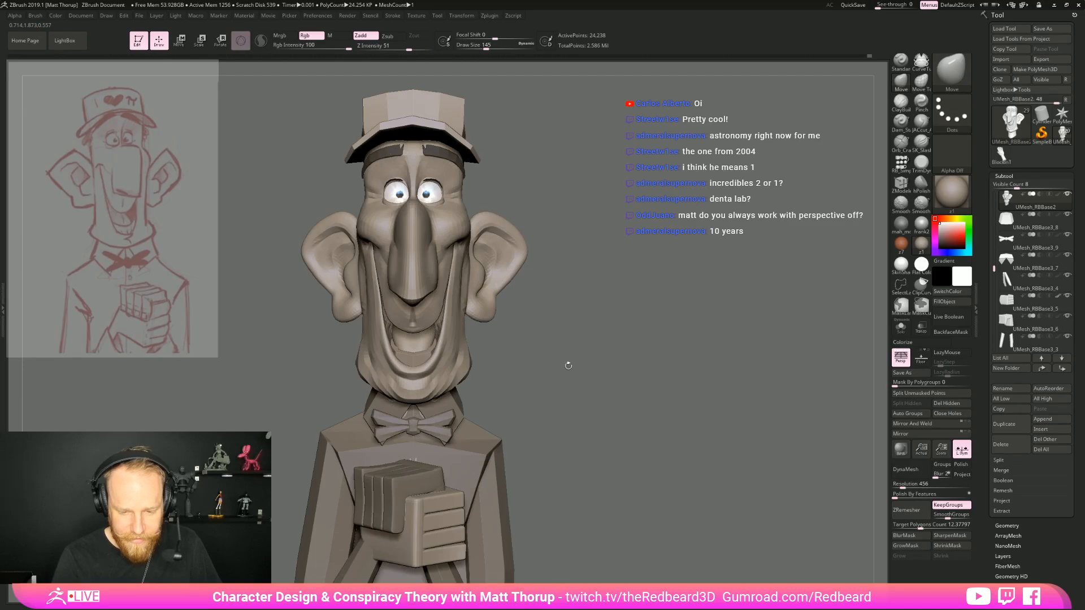
{"action": "key", "text": "s"}
{"action": "left_click_drag", "start_coordinate": [460, 344], "coordinate": [459, 346]}
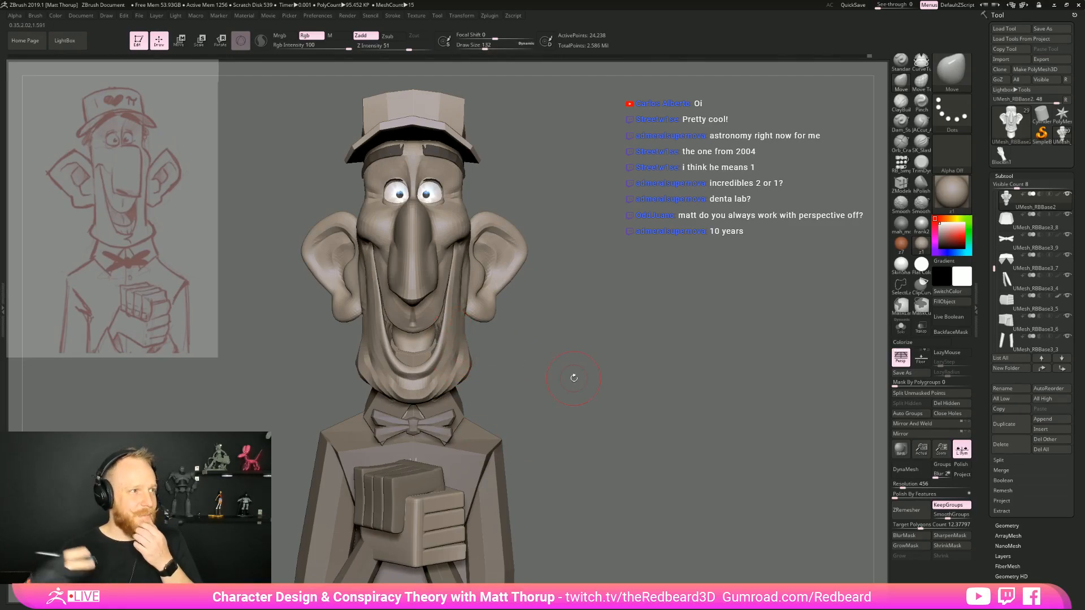
Reshape the cheek in front of the ear with the Move brush at draw size 112
{"action": "left_click_drag", "start_coordinate": [573, 377], "coordinate": [546, 338]}
{"action": "key", "text": "s"}
{"action": "left_click_drag", "start_coordinate": [384, 274], "coordinate": [383, 268]}
{"action": "key", "text": "s"}
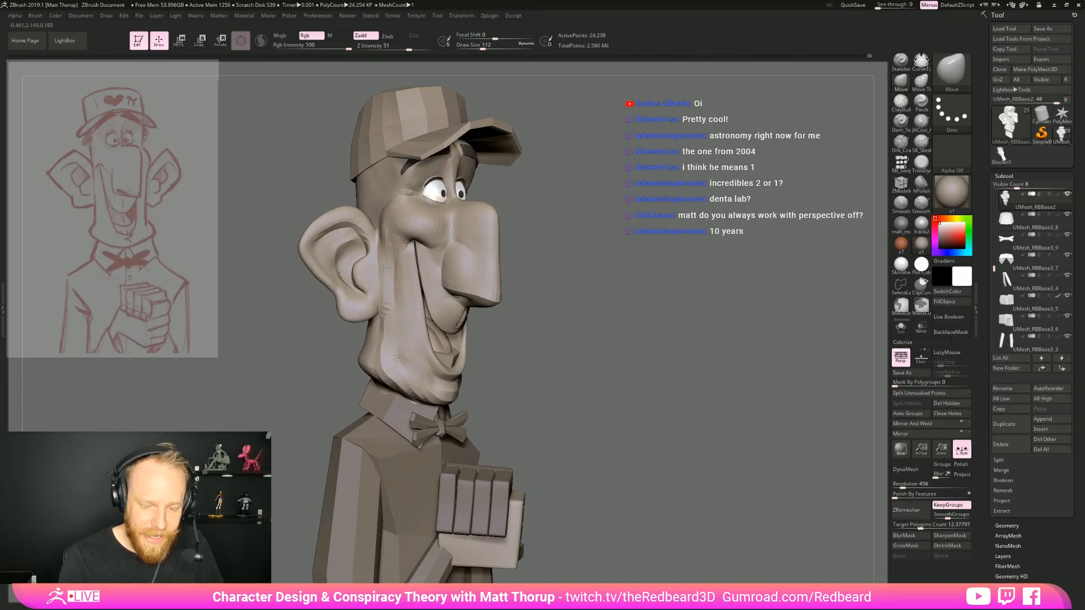
Smooth the cheek surface between the ear and the smile at draw size 59
{"action": "mouse_move", "coordinate": [560, 256]}
{"action": "left_mouse_down"}
{"action": "mouse_move", "coordinate": [600, 255]}
{"action": "mouse_move", "coordinate": [565, 269]}
{"action": "left_mouse_up"}
{"action": "key", "text": "s"}
{"action": "left_click_drag", "start_coordinate": [393, 279], "coordinate": [386, 281]}
{"action": "left_click_drag", "start_coordinate": [389, 285], "coordinate": [389, 310], "text": "shift"}
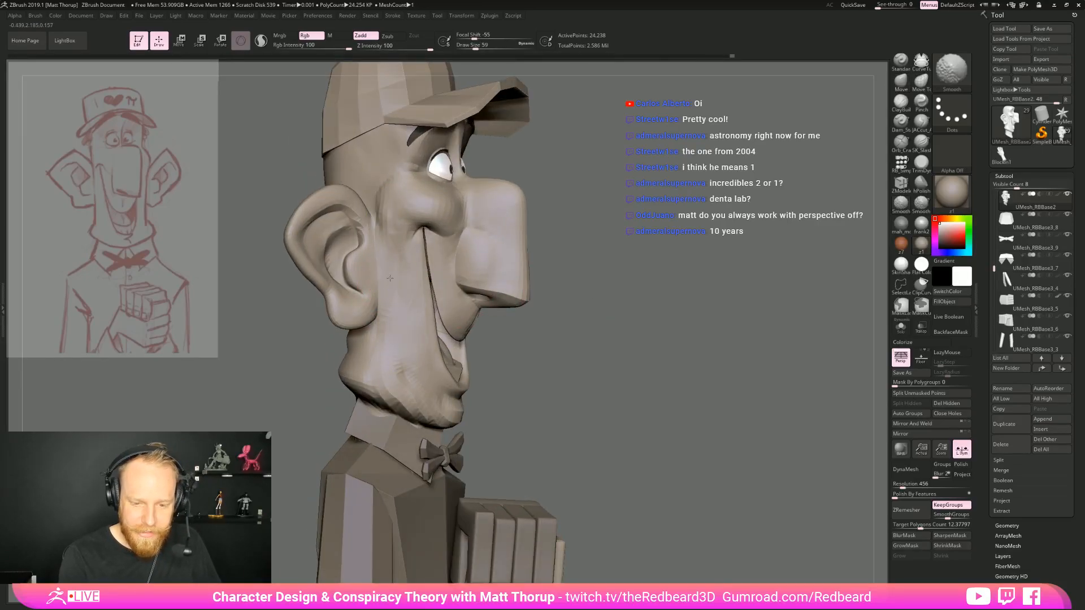
Adjust the face outline beside the mouth from the front with the Move brush at draw size 128, checking both sides
{"action": "mouse_move", "coordinate": [684, 305]}
{"action": "left_mouse_down"}
{"action": "mouse_move", "coordinate": [614, 330]}
{"action": "mouse_move", "coordinate": [672, 350]}
{"action": "mouse_move", "coordinate": [584, 334]}
{"action": "left_mouse_up"}
{"action": "key", "text": "s"}
{"action": "left_click_drag", "start_coordinate": [470, 310], "coordinate": [480, 318]}
{"action": "key", "text": "s"}
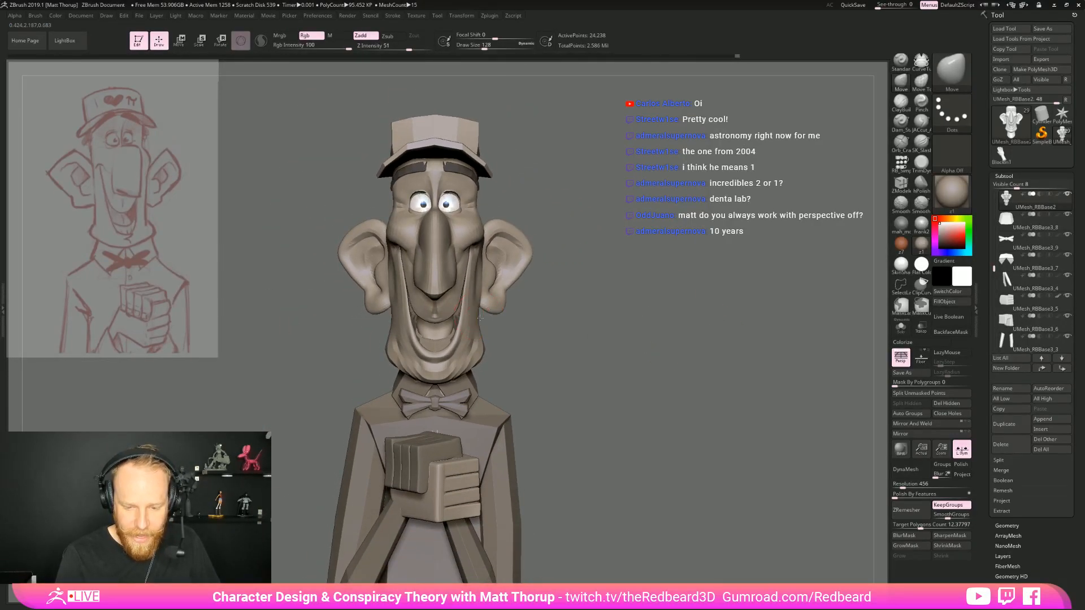
{"action": "left_click_drag", "start_coordinate": [517, 325], "coordinate": [537, 390]}
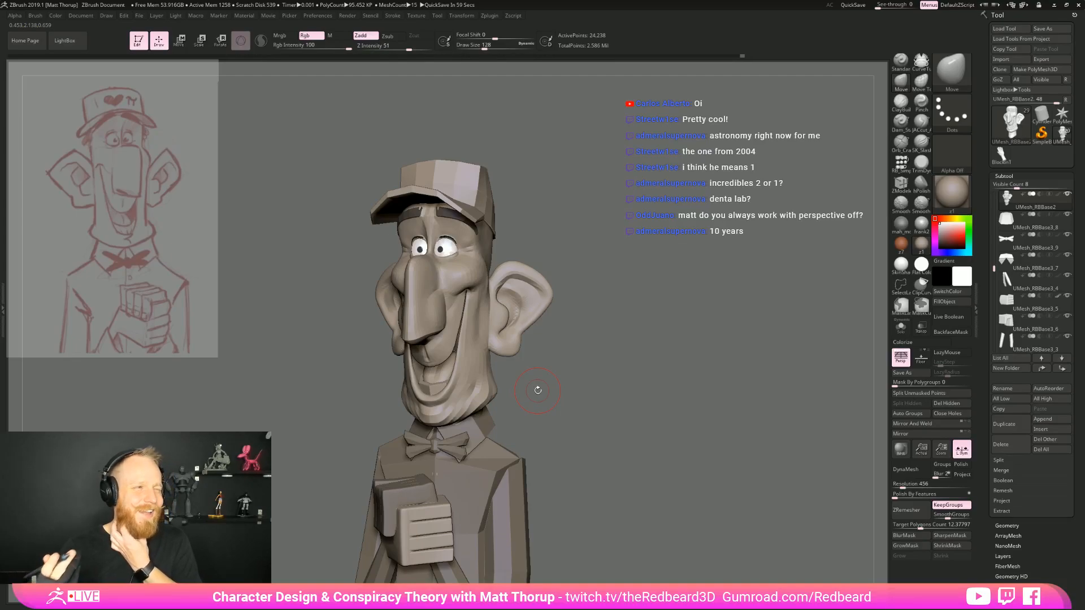
{"action": "mouse_move", "coordinate": [537, 390]}
{"action": "left_mouse_down"}
{"action": "mouse_move", "coordinate": [635, 322]}
{"action": "mouse_move", "coordinate": [630, 332]}
{"action": "mouse_move", "coordinate": [619, 324]}
{"action": "left_mouse_up"}
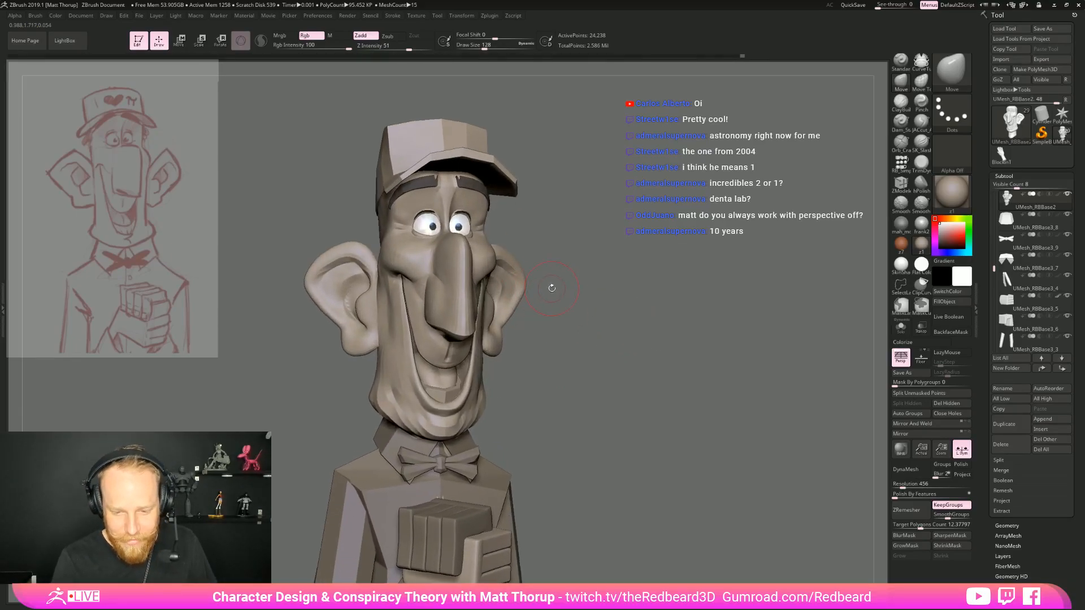
Refine the cheek edges and smile folds beside the mouth with the Move brush at draw size 108
{"action": "left_click_drag", "start_coordinate": [552, 288], "coordinate": [486, 281]}
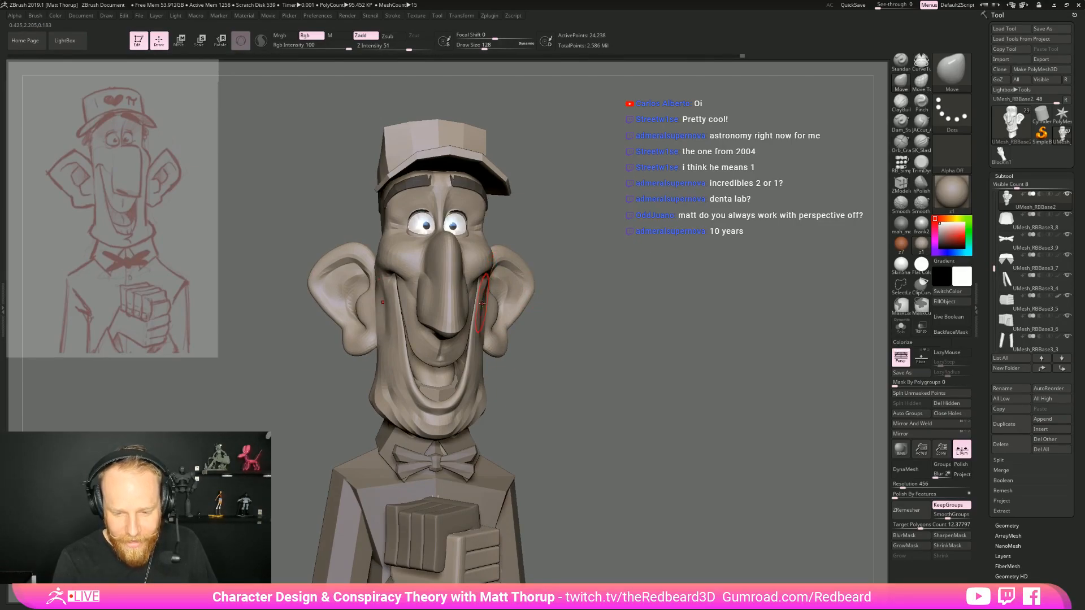
{"action": "left_click_drag", "start_coordinate": [578, 290], "coordinate": [546, 289]}
{"action": "key", "text": "s"}
{"action": "left_click_drag", "start_coordinate": [473, 295], "coordinate": [470, 295]}
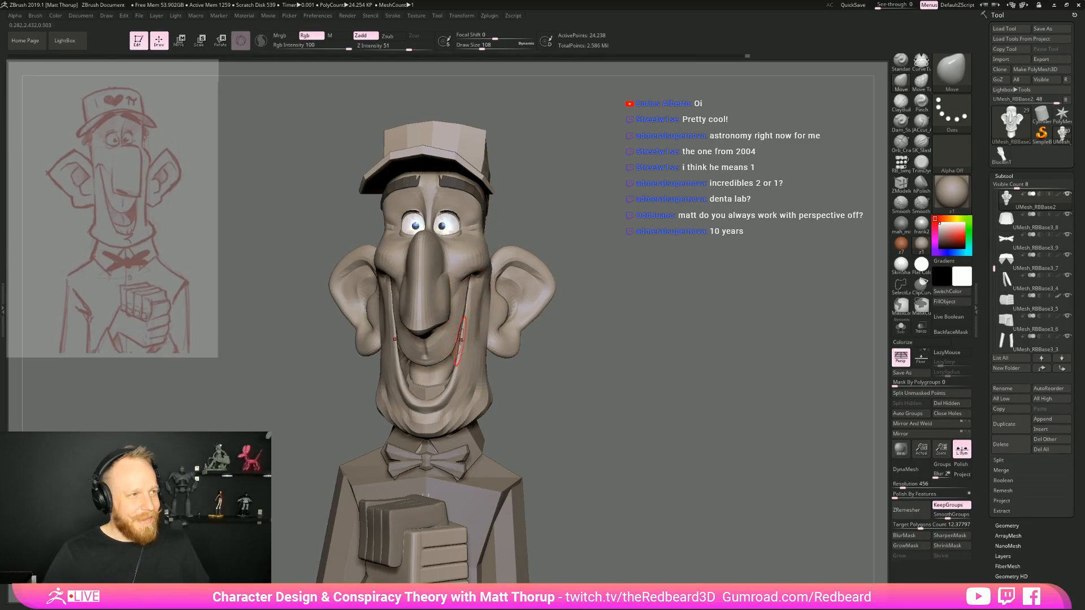
{"action": "mouse_move", "coordinate": [461, 340]}
{"action": "right_mouse_down"}
{"action": "mouse_move", "coordinate": [484, 339]}
{"action": "mouse_move", "coordinate": [472, 338]}
{"action": "right_mouse_up"}
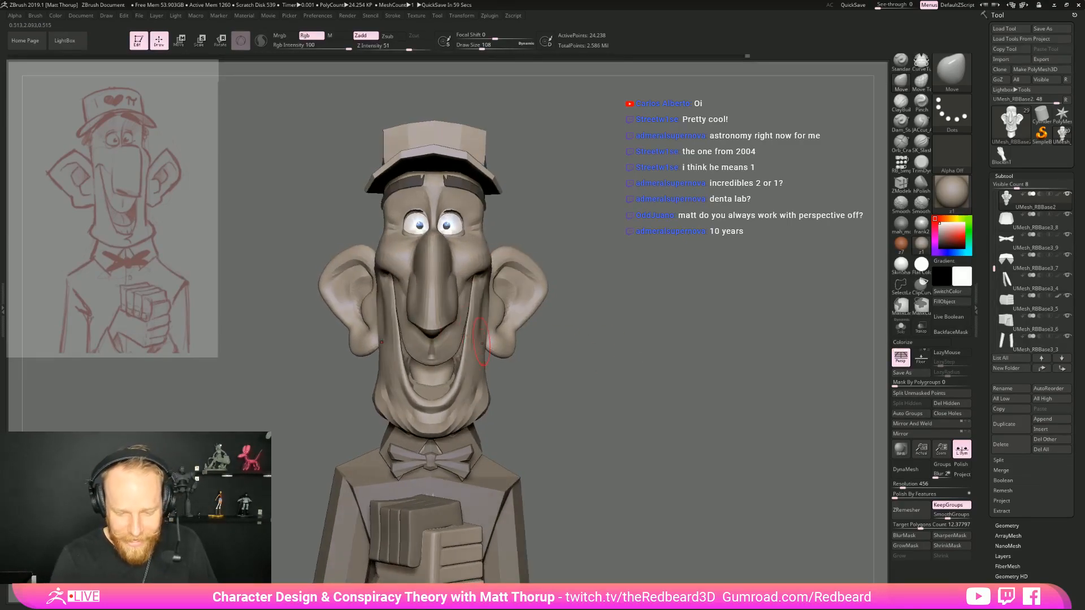
Adjust the upper rim of the ear with the Move brush at draw size 108 from a three-quarter view
{"action": "right_click_drag", "start_coordinate": [625, 343], "coordinate": [631, 410]}
{"action": "right_click_drag", "start_coordinate": [556, 340], "coordinate": [491, 322]}
{"action": "right_click_drag", "start_coordinate": [329, 252], "coordinate": [362, 250]}
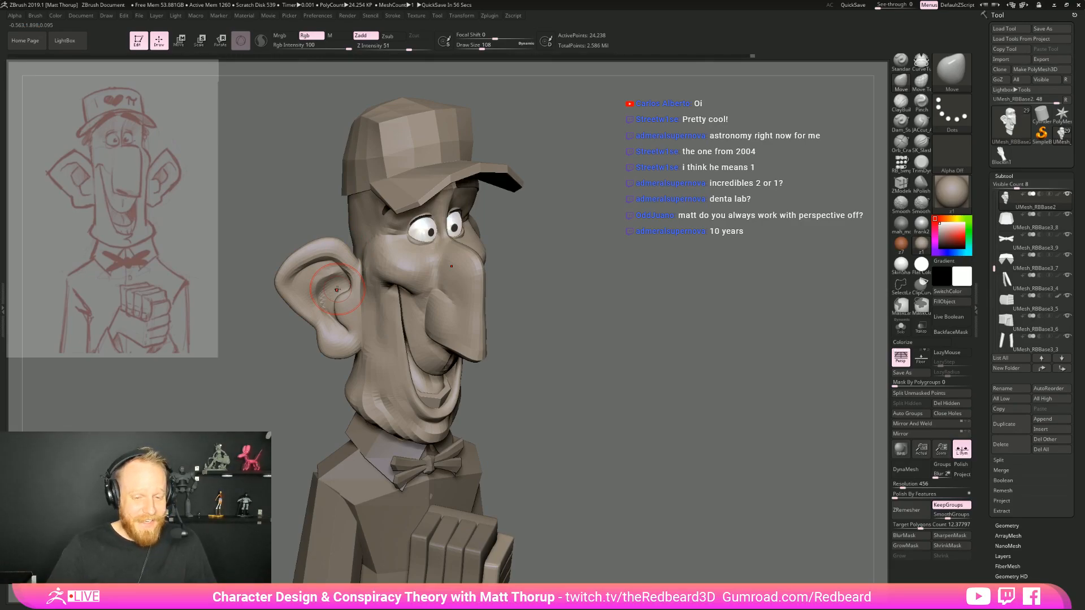
Build up the back of the head behind the ear with the ClayBuildup brush at draw size 140
{"action": "mouse_move", "coordinate": [586, 339]}
{"action": "right_mouse_down"}
{"action": "mouse_move", "coordinate": [606, 329]}
{"action": "mouse_move", "coordinate": [618, 427]}
{"action": "mouse_move", "coordinate": [616, 411]}
{"action": "right_mouse_up"}
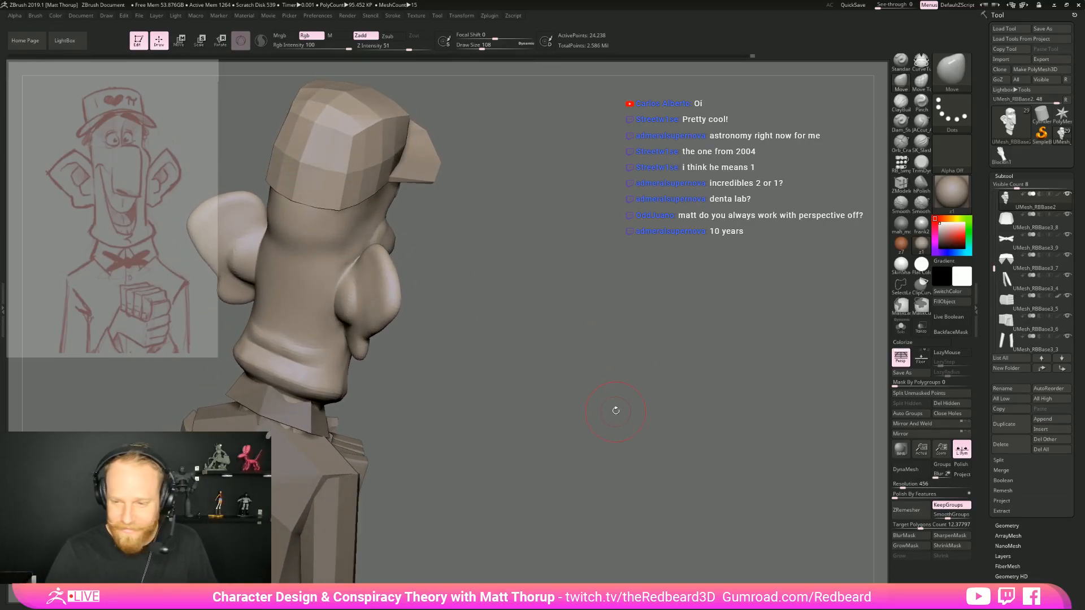
{"action": "left_click", "coordinate": [900, 101]}
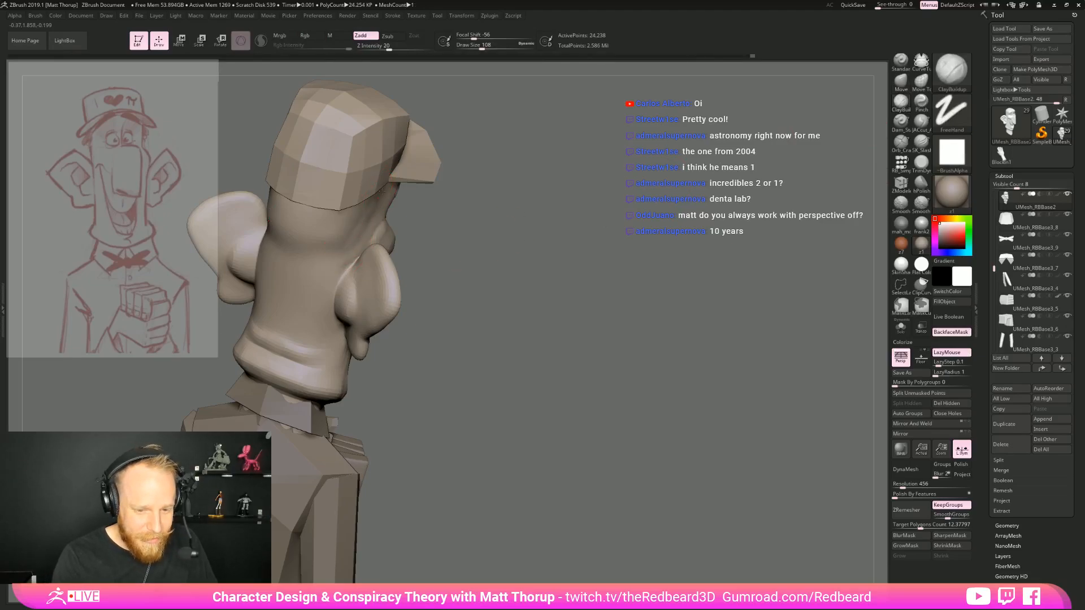
{"action": "key", "text": "bracketright"}
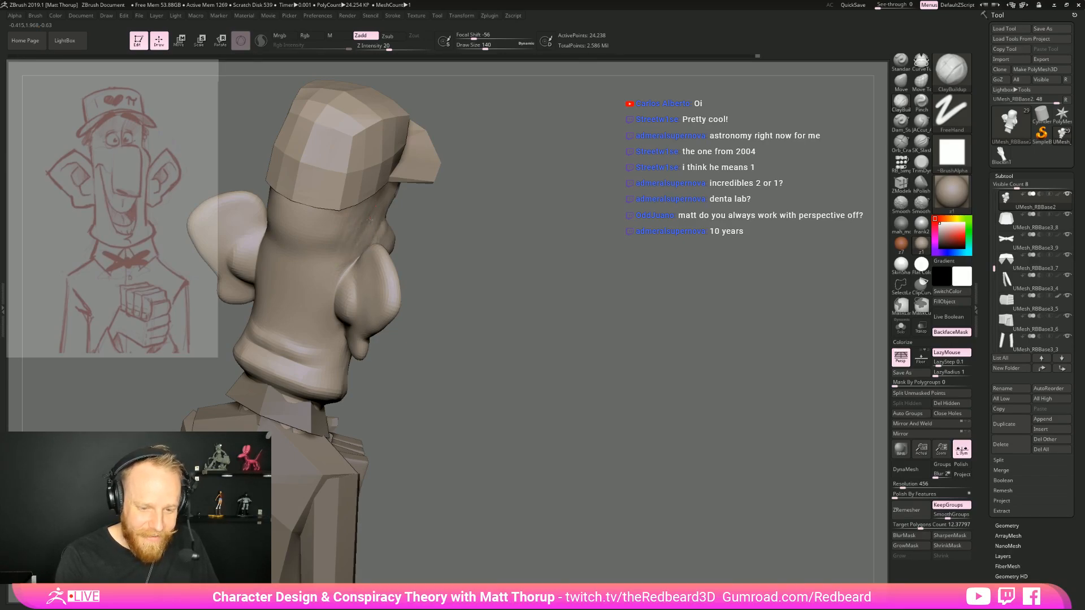
{"action": "mouse_move", "coordinate": [467, 237]}
{"action": "left_mouse_down"}
{"action": "mouse_move", "coordinate": [534, 228]}
{"action": "mouse_move", "coordinate": [497, 230]}
{"action": "left_mouse_up"}
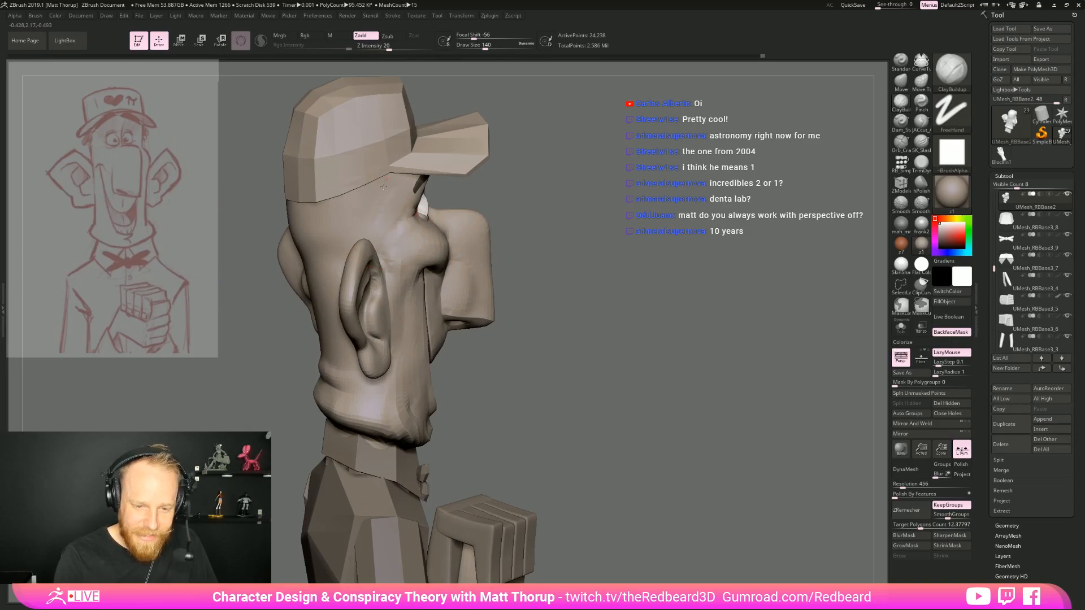
{"action": "right_click_drag", "start_coordinate": [347, 231], "coordinate": [401, 257]}
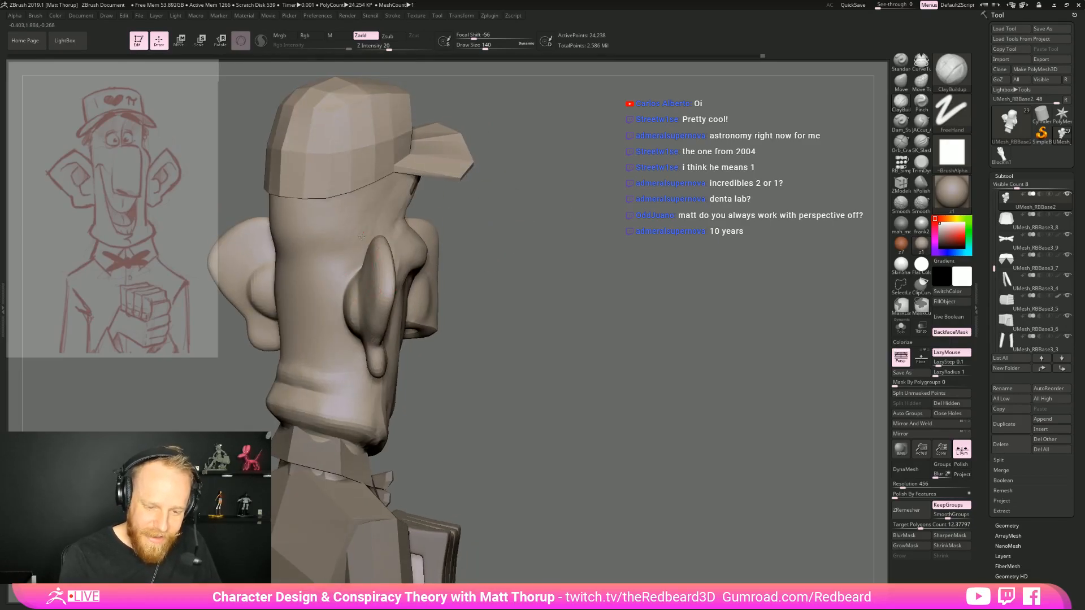
{"action": "mouse_move", "coordinate": [514, 186]}
{"action": "left_mouse_down"}
{"action": "mouse_move", "coordinate": [582, 204]}
{"action": "mouse_move", "coordinate": [593, 254]}
{"action": "left_mouse_up"}
Refine and smooth the side of the head between the cap and the ear at draw size 94
{"action": "key", "text": "s"}
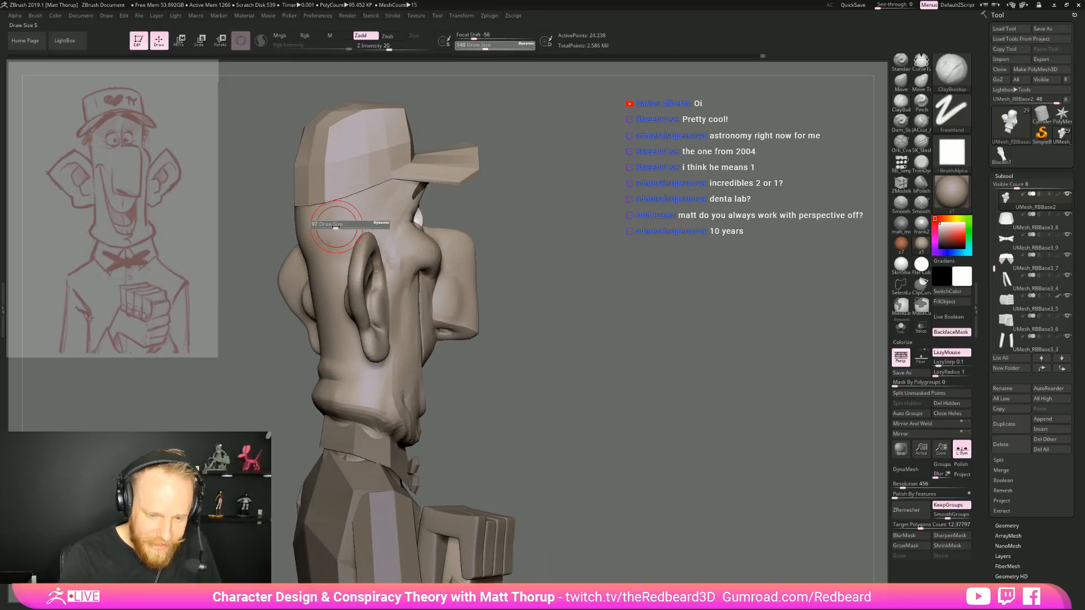
{"action": "key", "text": "shift"}
{"action": "left_click_drag", "start_coordinate": [386, 183], "coordinate": [391, 263], "text": "shift"}
{"action": "mouse_move", "coordinate": [621, 211]}
{"action": "left_mouse_down"}
{"action": "mouse_move", "coordinate": [630, 211]}
{"action": "mouse_move", "coordinate": [556, 215]}
{"action": "mouse_move", "coordinate": [517, 305]}
{"action": "mouse_move", "coordinate": [556, 305]}
{"action": "left_mouse_up"}
{"action": "key", "text": "shift"}
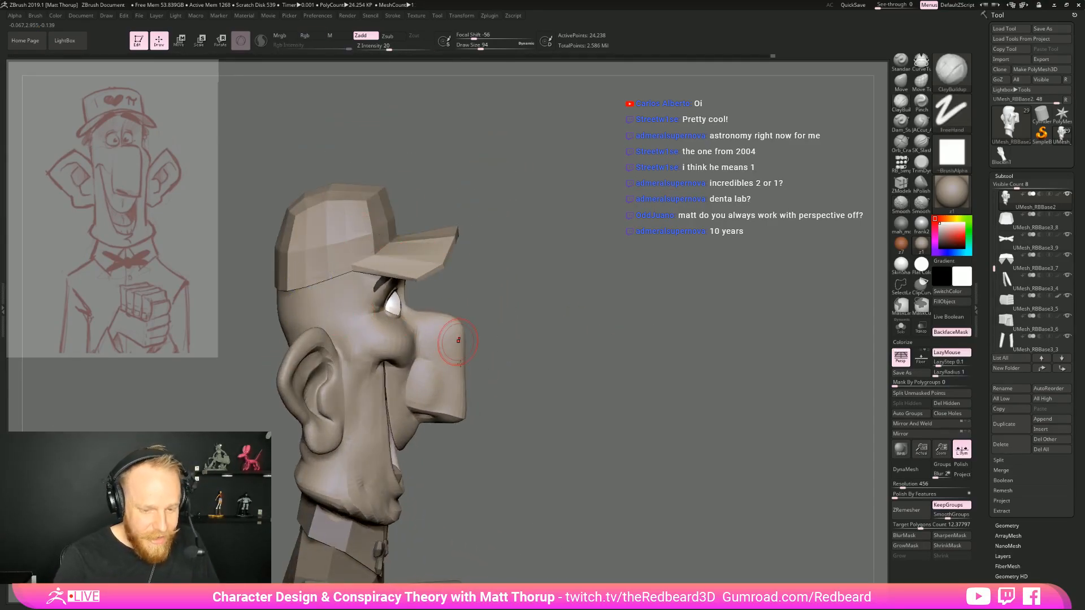
{"action": "left_click_drag", "start_coordinate": [458, 438], "coordinate": [443, 300]}
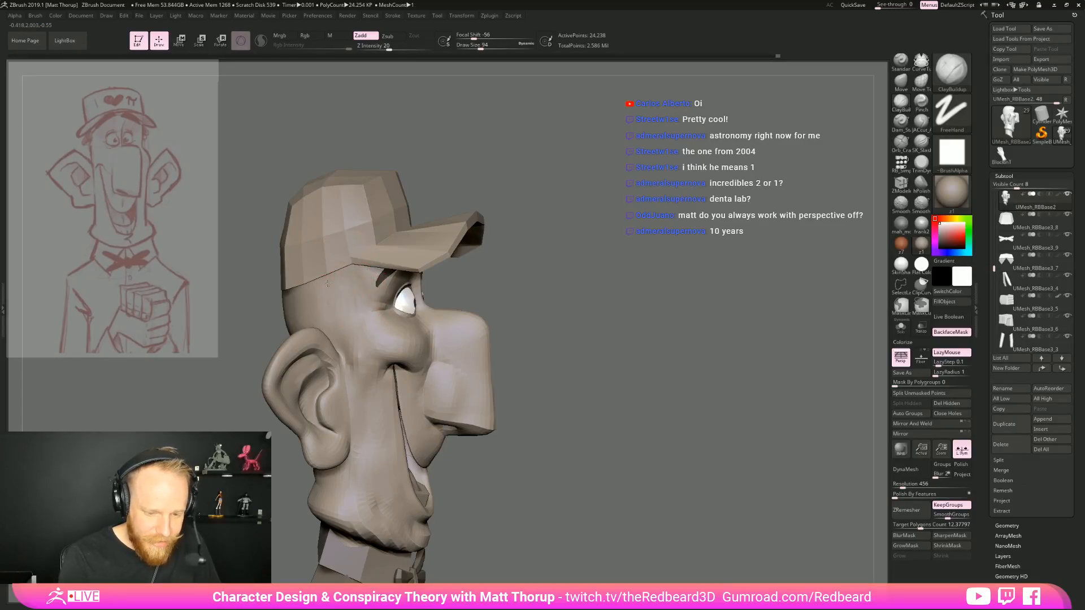
Refine the junction between the ear's upper front edge and the temple with the ClayBuildup brush at draw size 44, smoothing the strokes
{"action": "left_click_drag", "start_coordinate": [526, 305], "coordinate": [369, 408]}
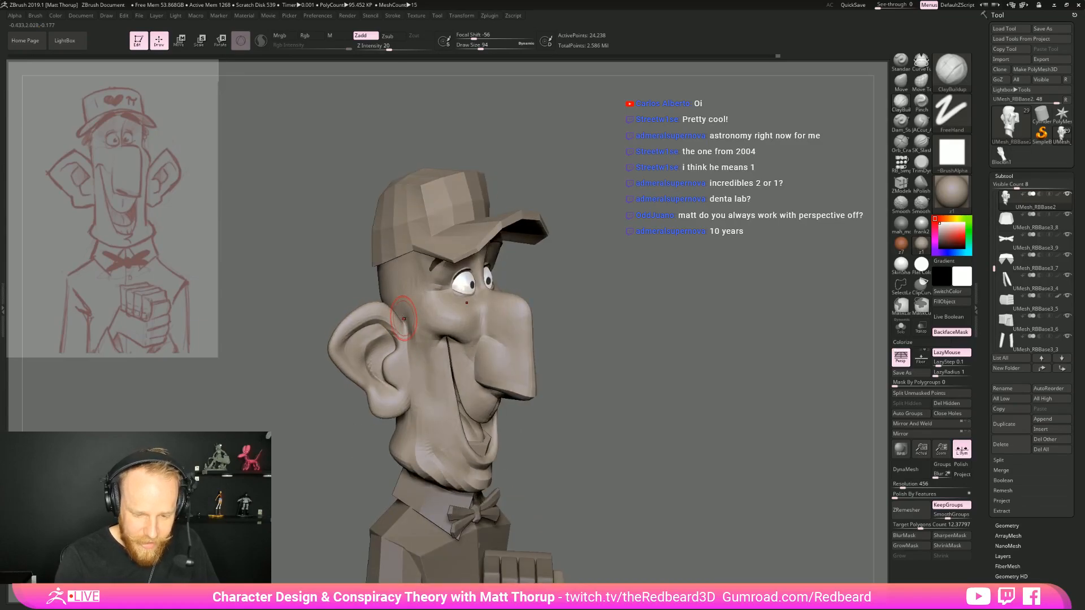
{"action": "left_click_drag", "start_coordinate": [577, 264], "coordinate": [626, 275]}
{"action": "key", "text": "s"}
{"action": "left_click_drag", "start_coordinate": [407, 331], "coordinate": [398, 331]}
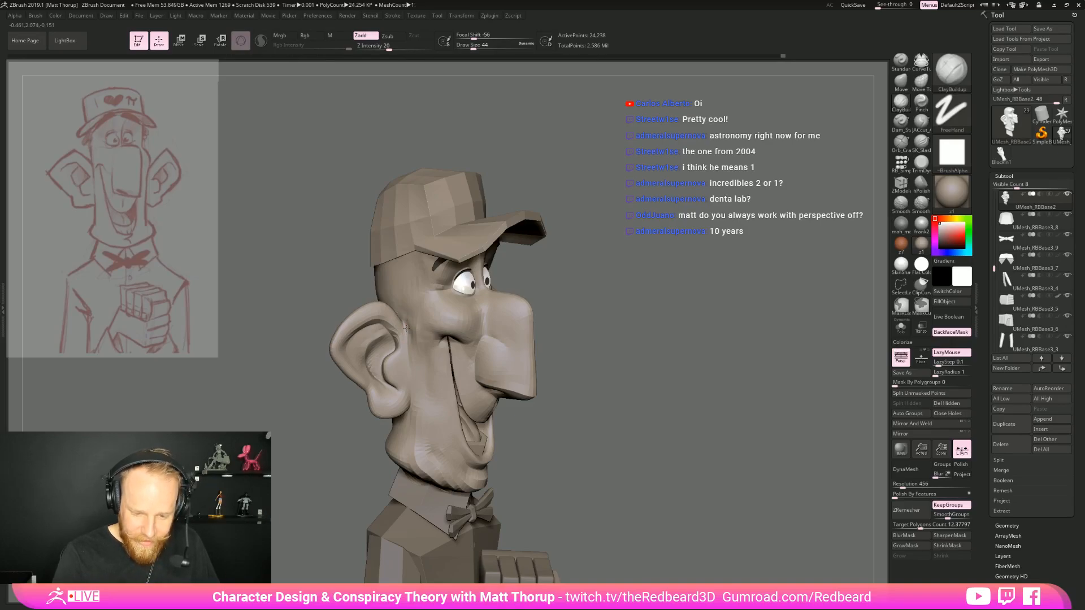
{"action": "key", "text": "shift"}
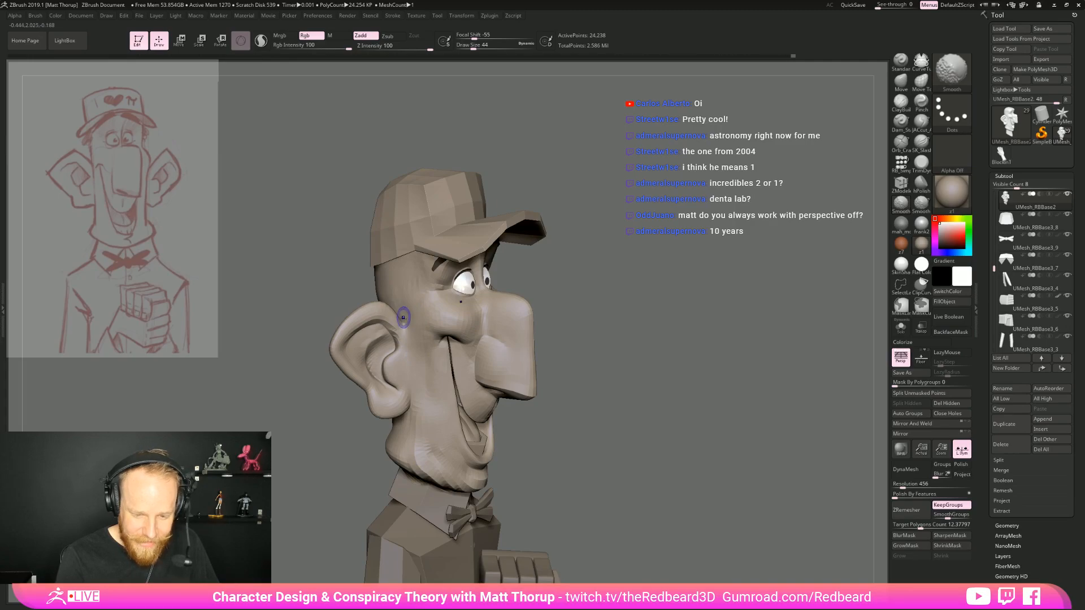
Smooth the head surface behind the ear from a rear view at draw size 44
{"action": "mouse_move", "coordinate": [594, 269]}
{"action": "left_mouse_down"}
{"action": "mouse_move", "coordinate": [620, 299]}
{"action": "mouse_move", "coordinate": [443, 327]}
{"action": "left_mouse_up"}
{"action": "left_click_drag", "start_coordinate": [381, 349], "coordinate": [487, 307]}
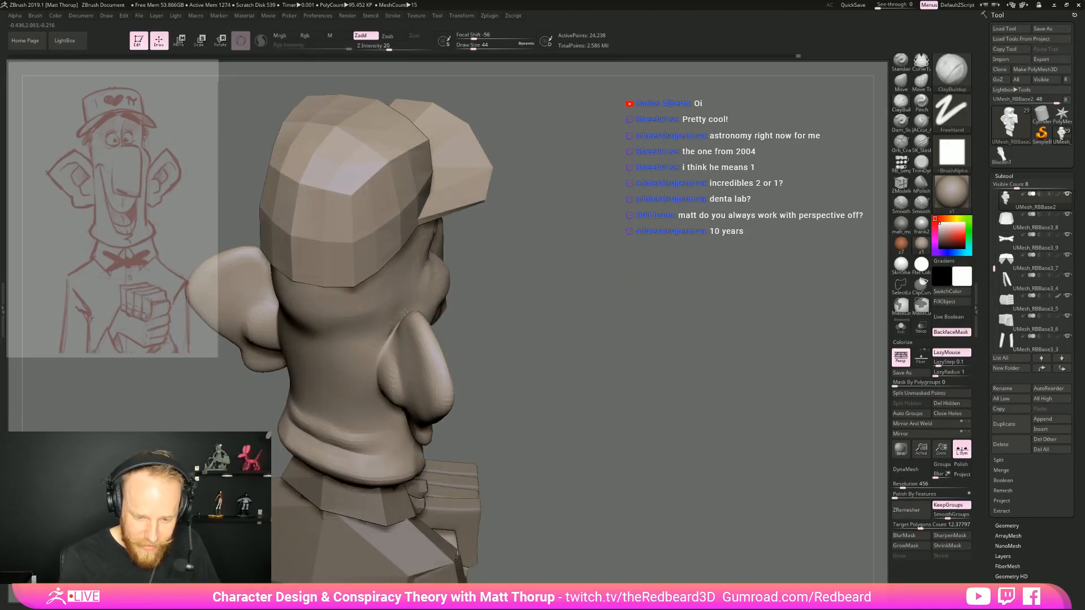
{"action": "key", "text": "shift"}
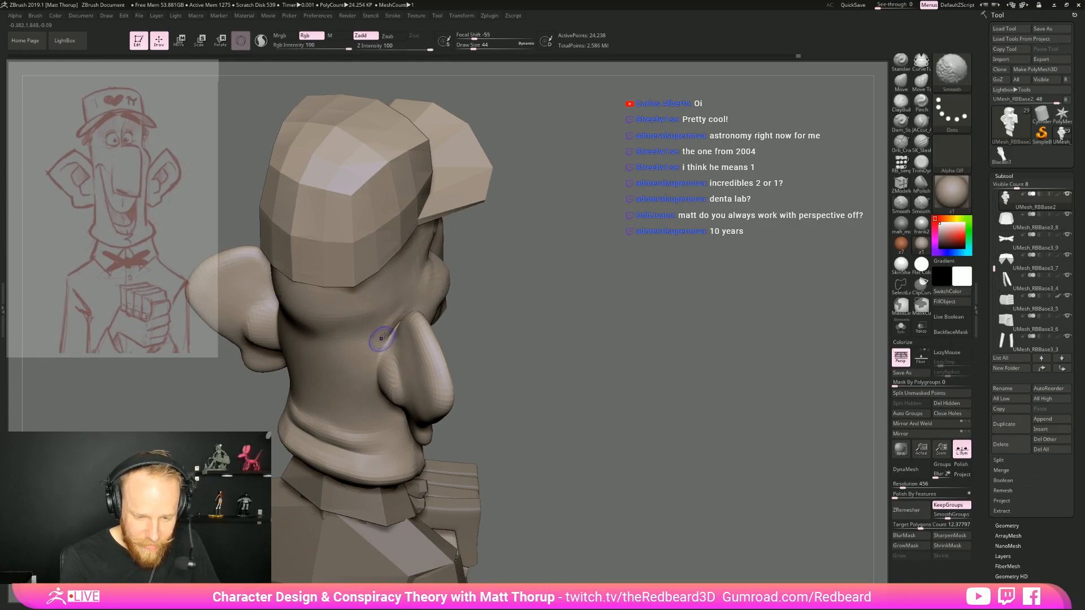
Build up and smooth the area in front of the ear toward the cheek at draw size 44
{"action": "mouse_move", "coordinate": [639, 316]}
{"action": "left_mouse_down"}
{"action": "mouse_move", "coordinate": [542, 345]}
{"action": "mouse_move", "coordinate": [525, 334]}
{"action": "left_mouse_up"}
{"action": "left_click_drag", "start_coordinate": [667, 350], "coordinate": [667, 293], "text": "alt"}
{"action": "mouse_move", "coordinate": [667, 294]}
{"action": "left_mouse_down"}
{"action": "mouse_move", "coordinate": [629, 294]}
{"action": "mouse_move", "coordinate": [667, 333]}
{"action": "mouse_move", "coordinate": [410, 328]}
{"action": "left_mouse_up"}
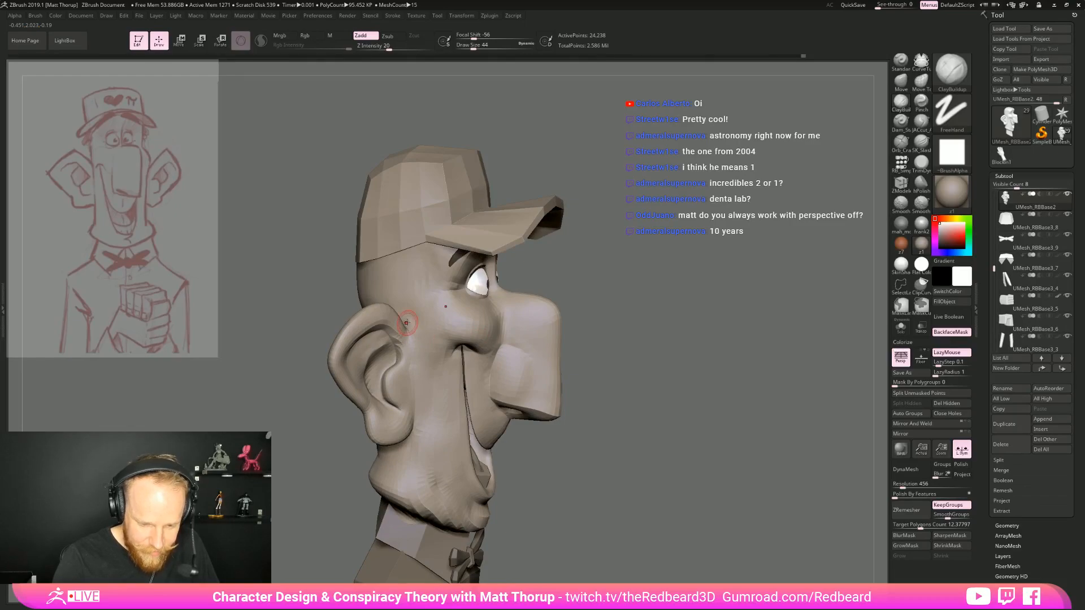
{"action": "mouse_move", "coordinate": [418, 344]}
{"action": "left_mouse_down", "text": "shift"}
{"action": "mouse_move", "coordinate": [417, 323]}
{"action": "mouse_move", "coordinate": [424, 356]}
{"action": "left_mouse_up", "text": "shift"}
{"action": "mouse_move", "coordinate": [650, 293]}
{"action": "left_mouse_down"}
{"action": "mouse_move", "coordinate": [670, 295]}
{"action": "mouse_move", "coordinate": [626, 295]}
{"action": "left_mouse_up"}
{"action": "left_click_drag", "start_coordinate": [626, 295], "coordinate": [608, 299]}
{"action": "left_click_drag", "start_coordinate": [684, 282], "coordinate": [673, 382], "text": "alt"}
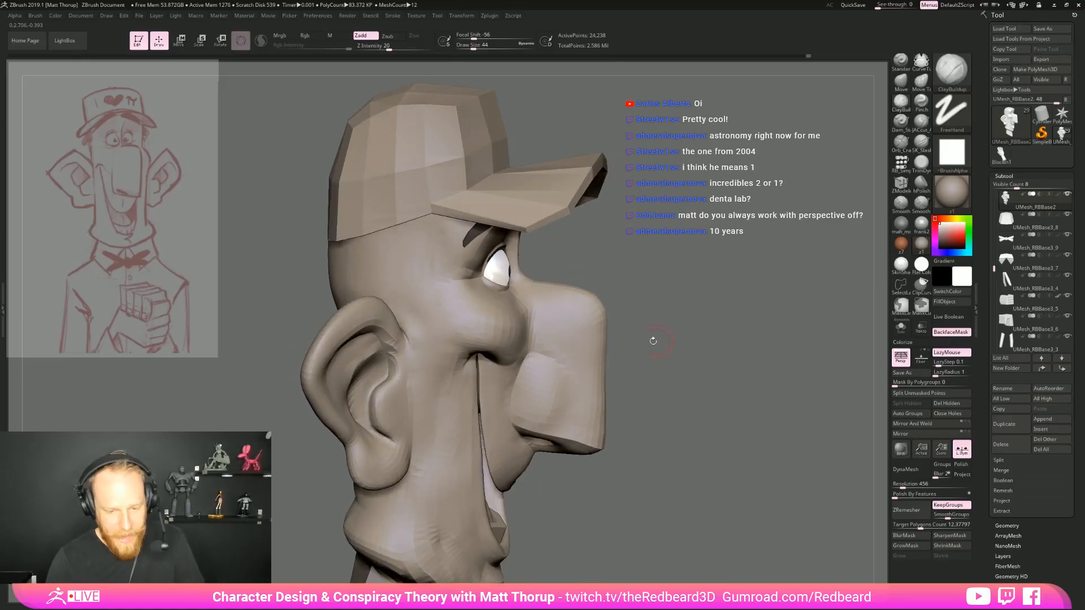
{"action": "key", "text": "shift"}
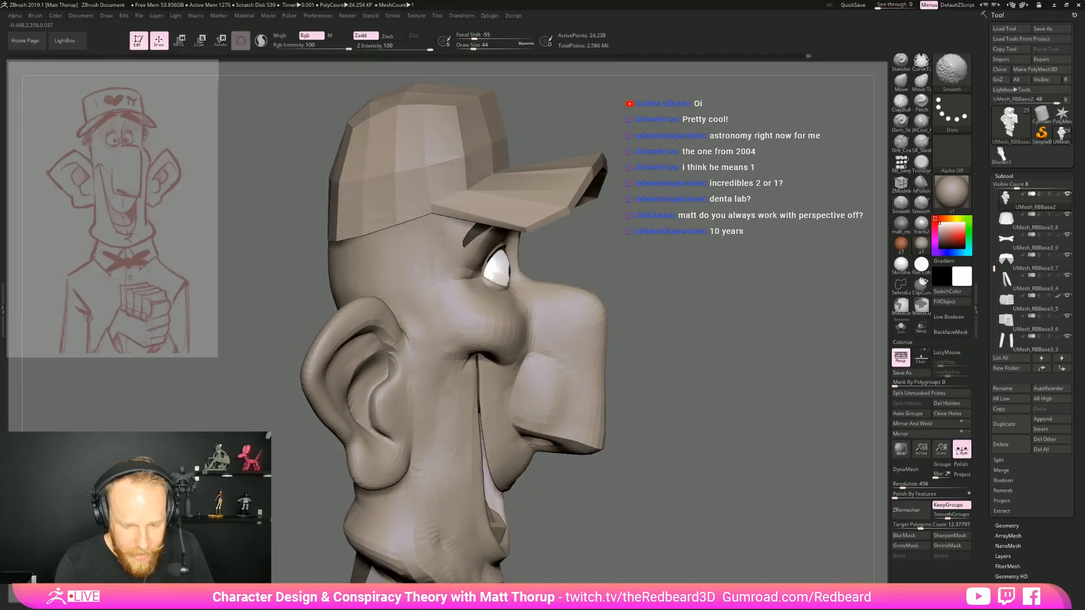
{"action": "mouse_move", "coordinate": [791, 338]}
{"action": "left_mouse_down"}
{"action": "mouse_move", "coordinate": [686, 339]}
{"action": "mouse_move", "coordinate": [686, 313]}
{"action": "mouse_move", "coordinate": [717, 347]}
{"action": "mouse_move", "coordinate": [643, 356]}
{"action": "mouse_move", "coordinate": [665, 345]}
{"action": "left_mouse_up"}
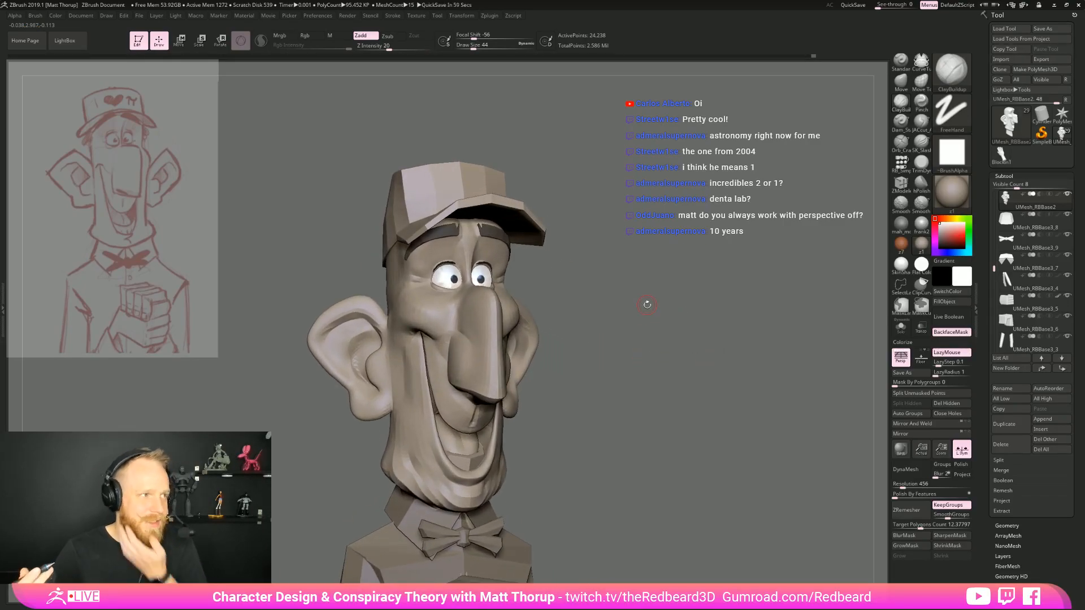
Adjust the outer eye corner and upper cheek with the Move brush at draw size 97
{"action": "left_click_drag", "start_coordinate": [647, 305], "coordinate": [715, 314]}
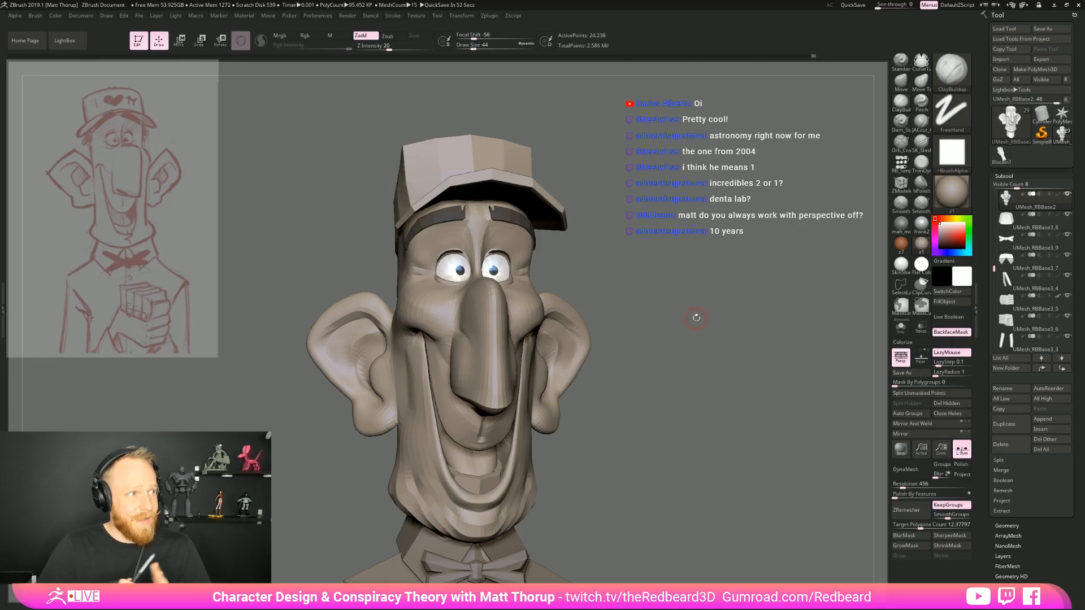
{"action": "mouse_move", "coordinate": [696, 318]}
{"action": "left_mouse_down"}
{"action": "mouse_move", "coordinate": [655, 272]}
{"action": "mouse_move", "coordinate": [692, 249]}
{"action": "mouse_move", "coordinate": [645, 315]}
{"action": "left_mouse_up"}
{"action": "key", "text": "b"}
{"action": "key", "text": "m"}
{"action": "key", "text": "v"}
{"action": "key", "text": "s"}
{"action": "mouse_move", "coordinate": [536, 294]}
{"action": "left_mouse_down"}
{"action": "mouse_move", "coordinate": [568, 305]}
{"action": "mouse_move", "coordinate": [548, 319]}
{"action": "left_mouse_up"}
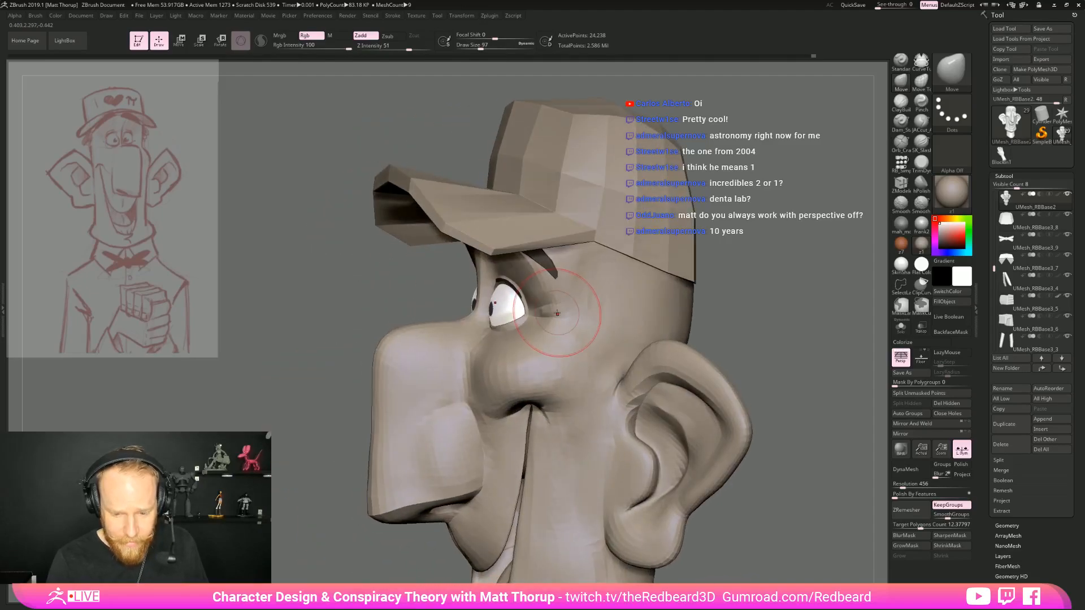
{"action": "right_click_drag", "start_coordinate": [545, 323], "coordinate": [571, 277], "text": "ctrl"}
{"action": "mouse_move", "coordinate": [571, 277]}
{"action": "right_mouse_down"}
{"action": "mouse_move", "coordinate": [679, 329]}
{"action": "mouse_move", "coordinate": [688, 402]}
{"action": "mouse_move", "coordinate": [553, 402]}
{"action": "right_mouse_up"}
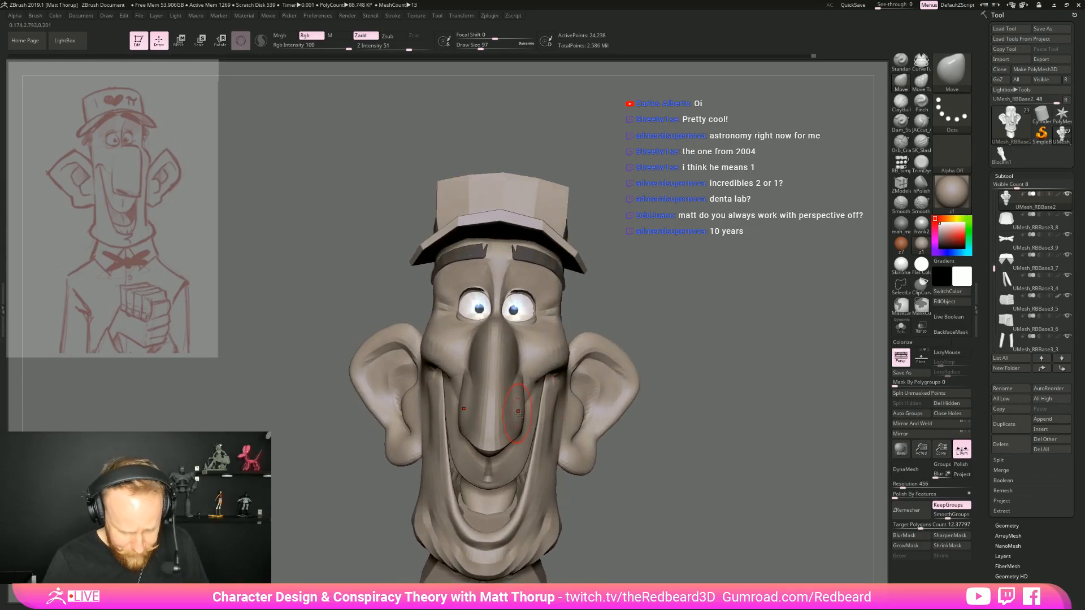
Reshape the sides of the nose from the front with the Move brush at draw size 112
{"action": "key", "text": "s"}
{"action": "left_click_drag", "start_coordinate": [518, 406], "coordinate": [521, 406]}
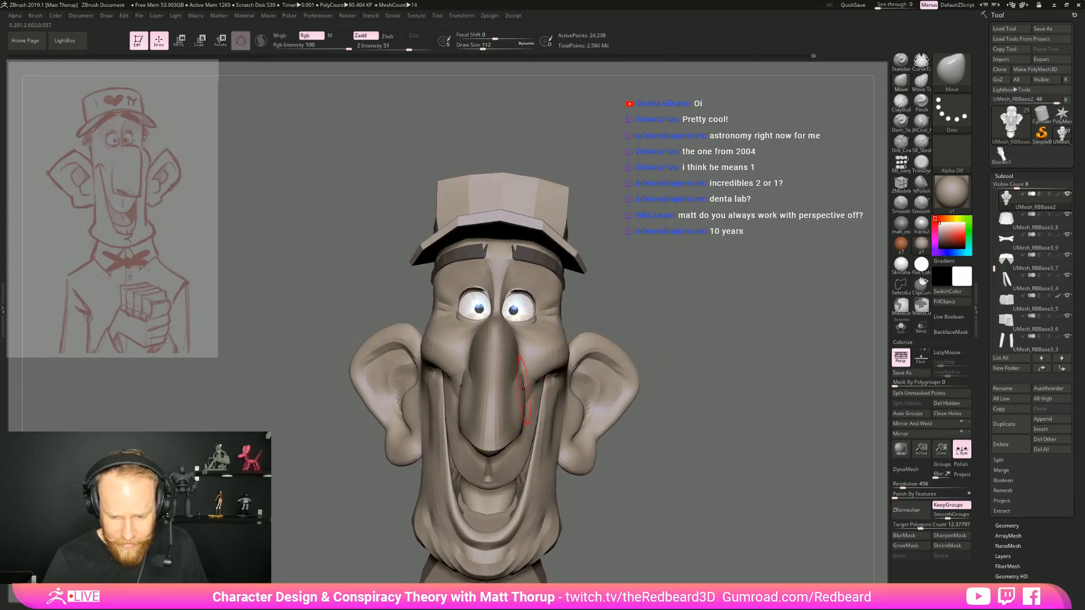
{"action": "right_click_drag", "start_coordinate": [516, 411], "coordinate": [537, 387]}
{"action": "left_click_drag", "start_coordinate": [539, 400], "coordinate": [540, 403]}
{"action": "left_click_drag", "start_coordinate": [567, 346], "coordinate": [569, 341]}
Refine the nose and its transition into the face with the Move brush, setting the draw size to 94
{"action": "key", "text": "s"}
{"action": "right_click_drag", "start_coordinate": [656, 344], "coordinate": [683, 452], "text": "ctrl"}
{"action": "key", "text": "s"}
{"action": "left_click_drag", "start_coordinate": [484, 429], "coordinate": [465, 372]}
{"action": "key", "text": "s"}
{"action": "key", "text": "s"}
{"action": "left_click_drag", "start_coordinate": [667, 341], "coordinate": [637, 341]}
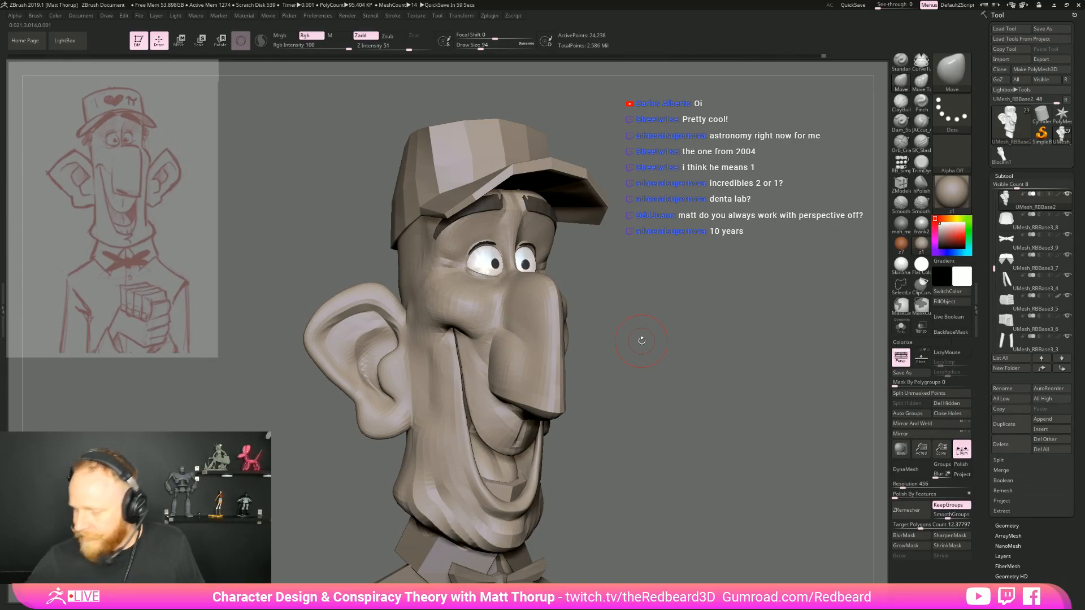
{"action": "left_click_drag", "start_coordinate": [642, 341], "coordinate": [621, 343]}
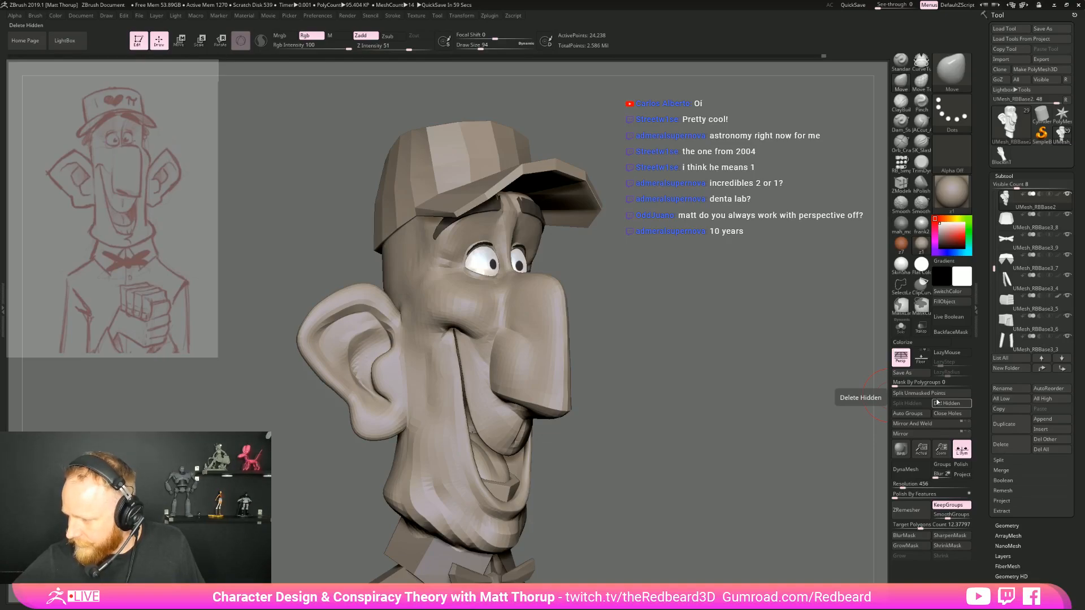
Adjust the smile fold beside the mouth with the Move brush at draw size 145
{"action": "left_click_drag", "start_coordinate": [638, 362], "coordinate": [670, 362]}
{"action": "key", "text": "s"}
{"action": "left_click_drag", "start_coordinate": [458, 373], "coordinate": [461, 374]}
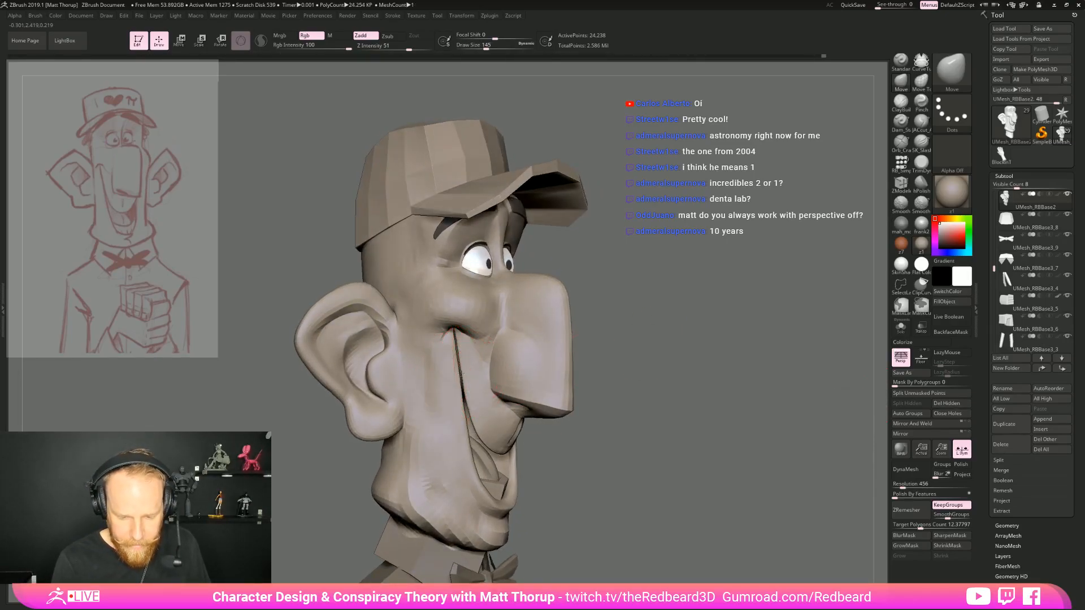
{"action": "left_click_drag", "start_coordinate": [701, 362], "coordinate": [626, 313]}
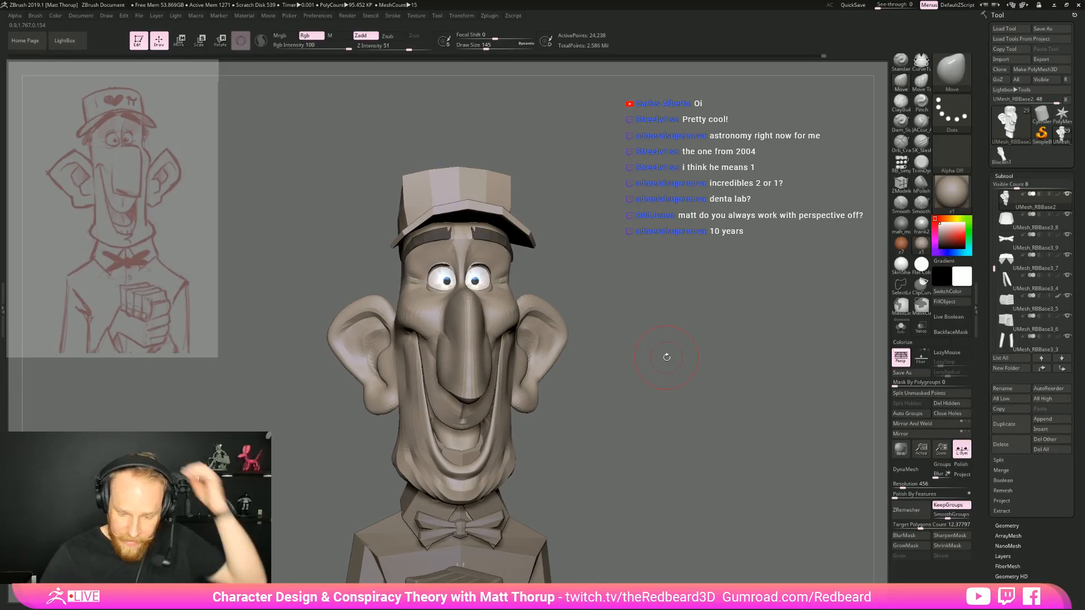
Adjust the inner cheek beside the nose with the Move brush at draw size 87
{"action": "left_click_drag", "start_coordinate": [640, 398], "coordinate": [619, 401]}
{"action": "key", "text": "s"}
{"action": "mouse_move", "coordinate": [480, 321]}
{"action": "left_mouse_down"}
{"action": "mouse_move", "coordinate": [472, 348]}
{"action": "mouse_move", "coordinate": [484, 300]}
{"action": "left_mouse_up"}
{"action": "left_click_drag", "start_coordinate": [640, 245], "coordinate": [626, 361]}
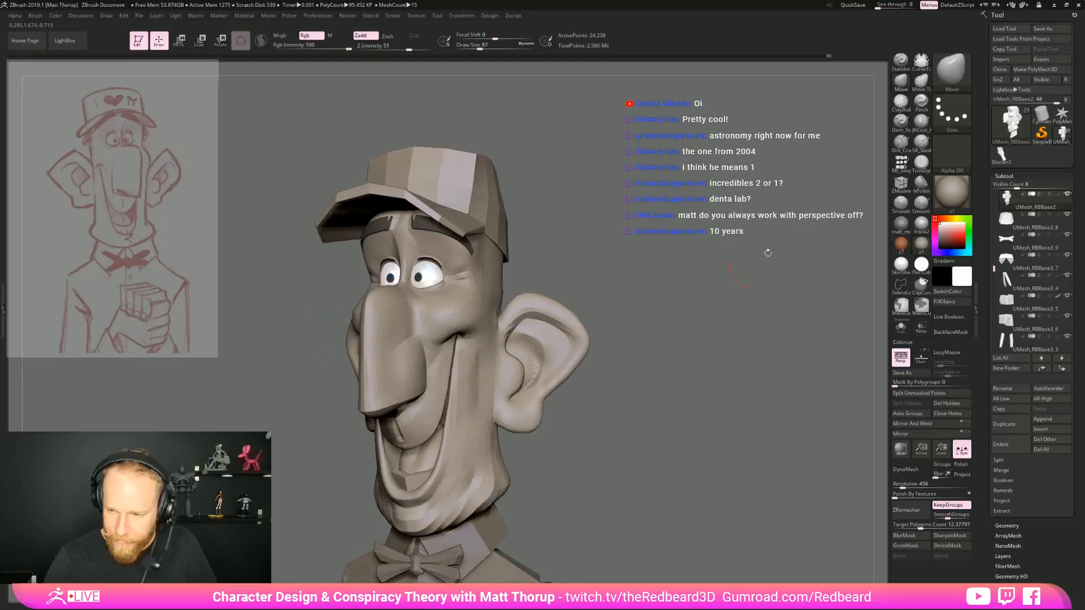
Build up the side of the face from the cheek down to the jaw with the ClayBuildup brush at draw size 87
{"action": "left_click", "coordinate": [900, 102]}
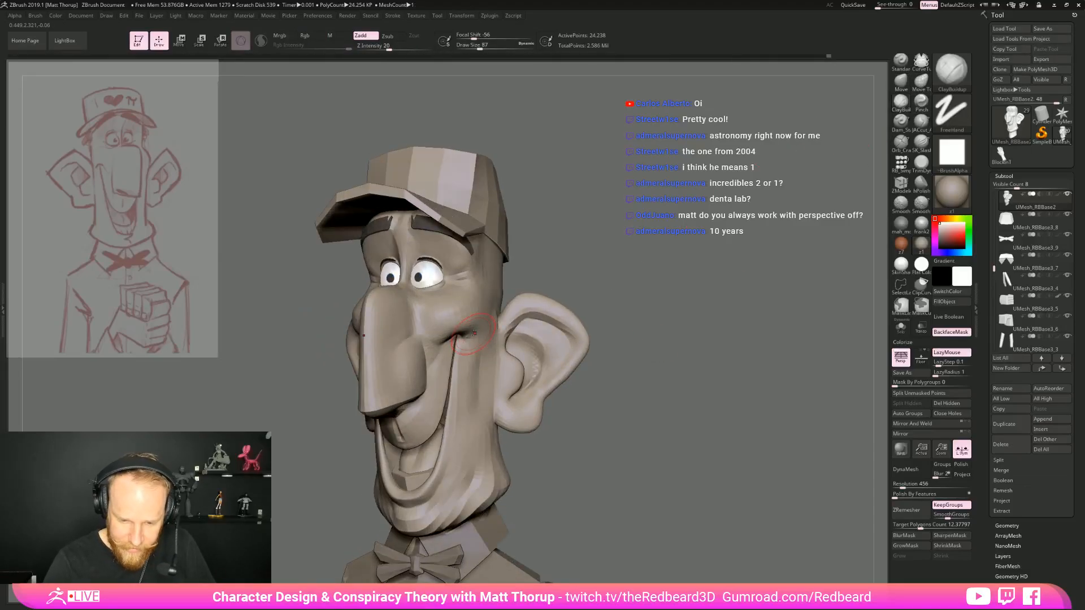
{"action": "left_click_drag", "start_coordinate": [482, 343], "coordinate": [476, 391]}
{"action": "left_click_drag", "start_coordinate": [483, 346], "coordinate": [480, 398]}
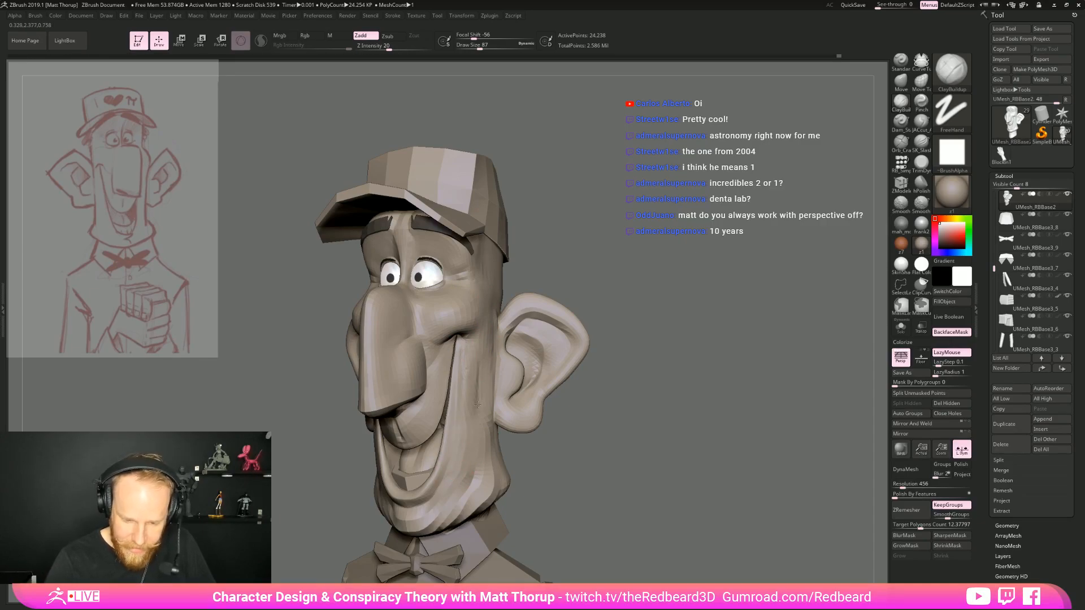
{"action": "left_click_drag", "start_coordinate": [533, 269], "coordinate": [356, 390]}
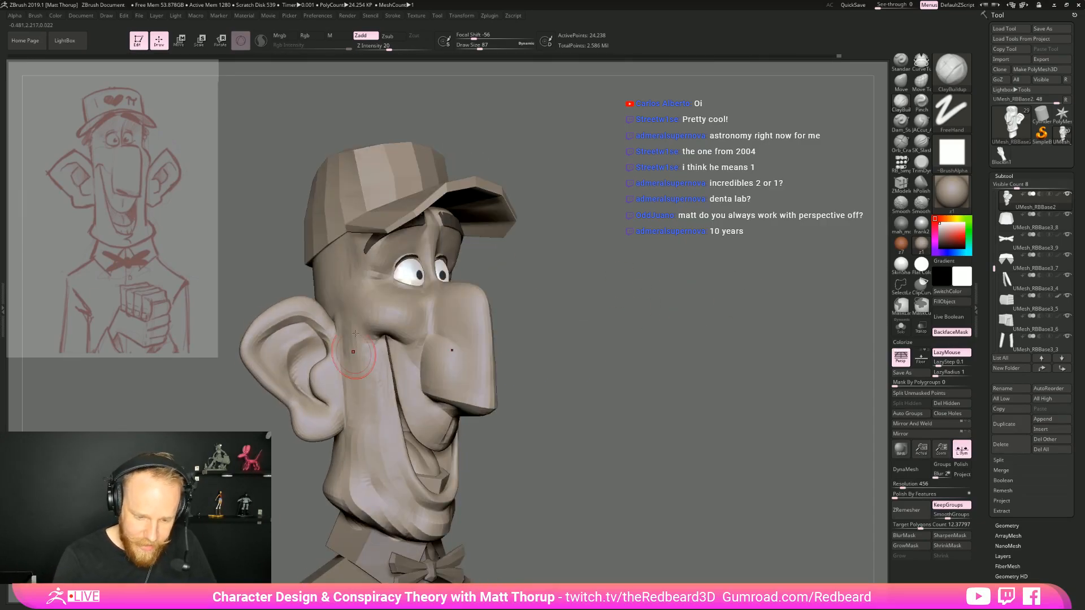
{"action": "left_click_drag", "start_coordinate": [346, 468], "coordinate": [344, 473]}
{"action": "left_click_drag", "start_coordinate": [359, 424], "coordinate": [354, 473]}
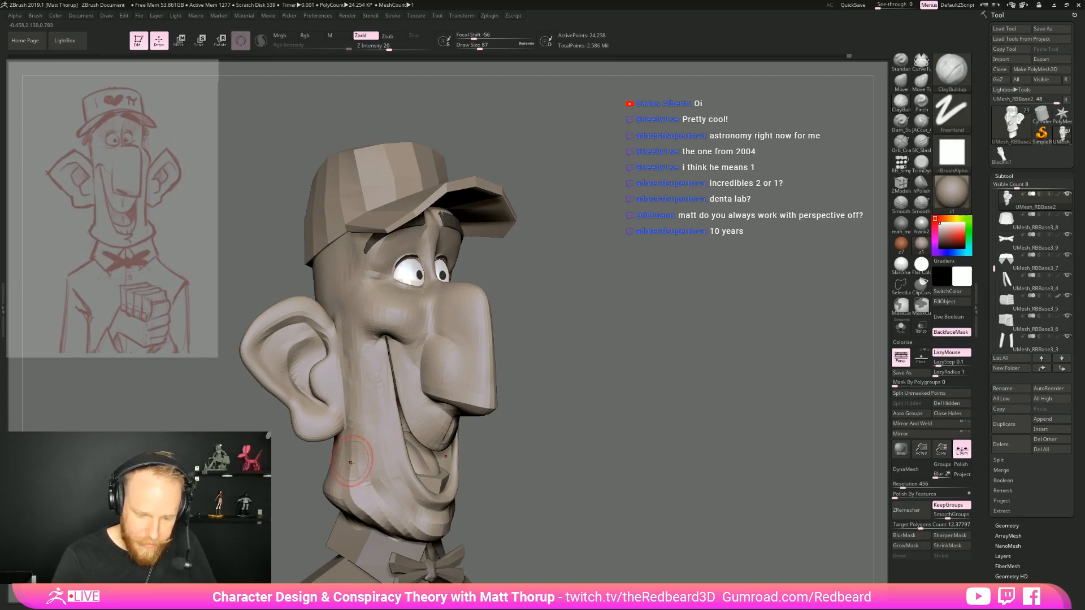
{"action": "left_click_drag", "start_coordinate": [363, 421], "coordinate": [362, 457]}
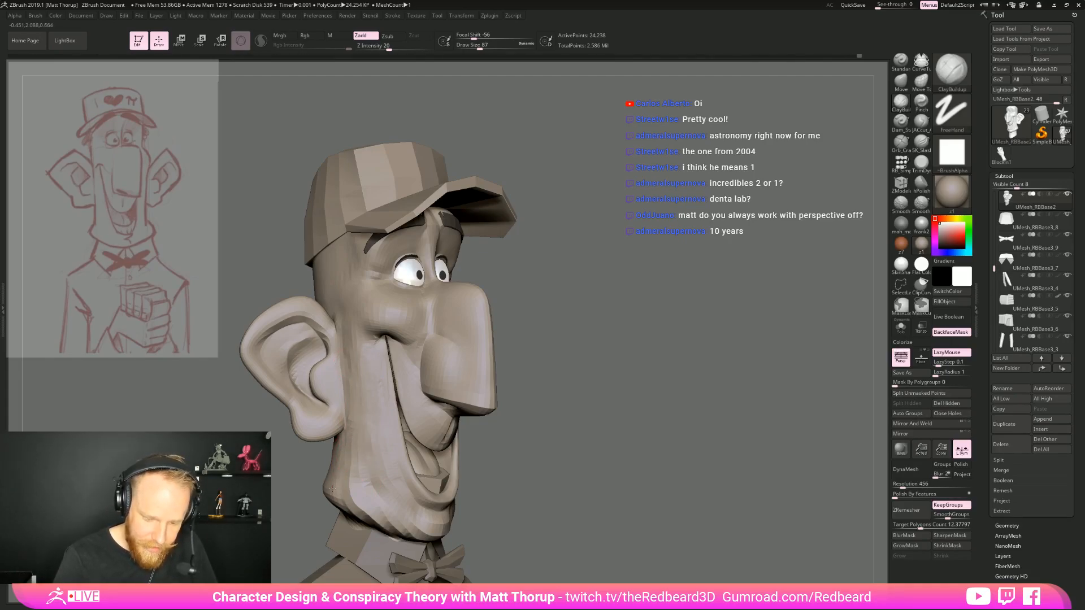
Carve and smooth the side of the jaw below the ear with the subtractive crease brush at draw size 87
{"action": "left_click_drag", "start_coordinate": [590, 392], "coordinate": [848, 226]}
{"action": "left_click", "coordinate": [922, 121]}
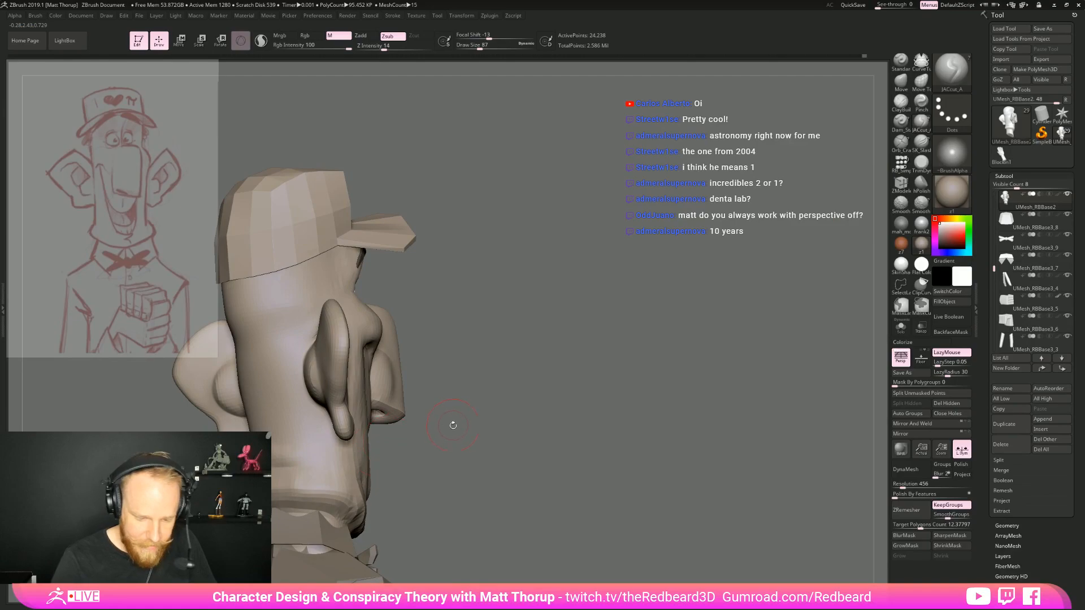
{"action": "left_click_drag", "start_coordinate": [453, 425], "coordinate": [380, 437]}
{"action": "left_click_drag", "start_coordinate": [537, 379], "coordinate": [492, 390]}
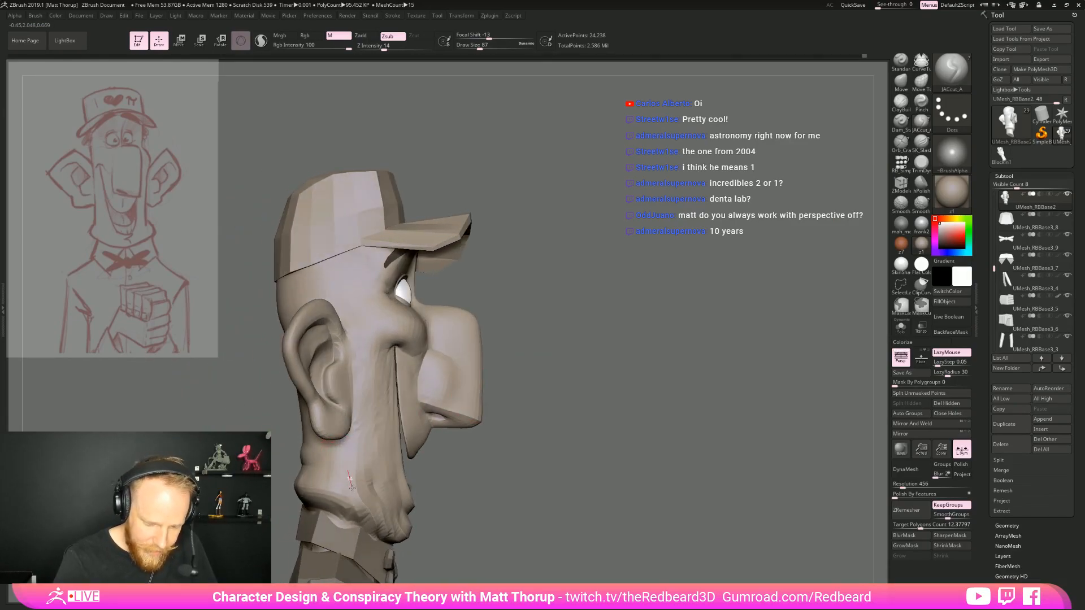
{"action": "left_click_drag", "start_coordinate": [462, 490], "coordinate": [348, 476]}
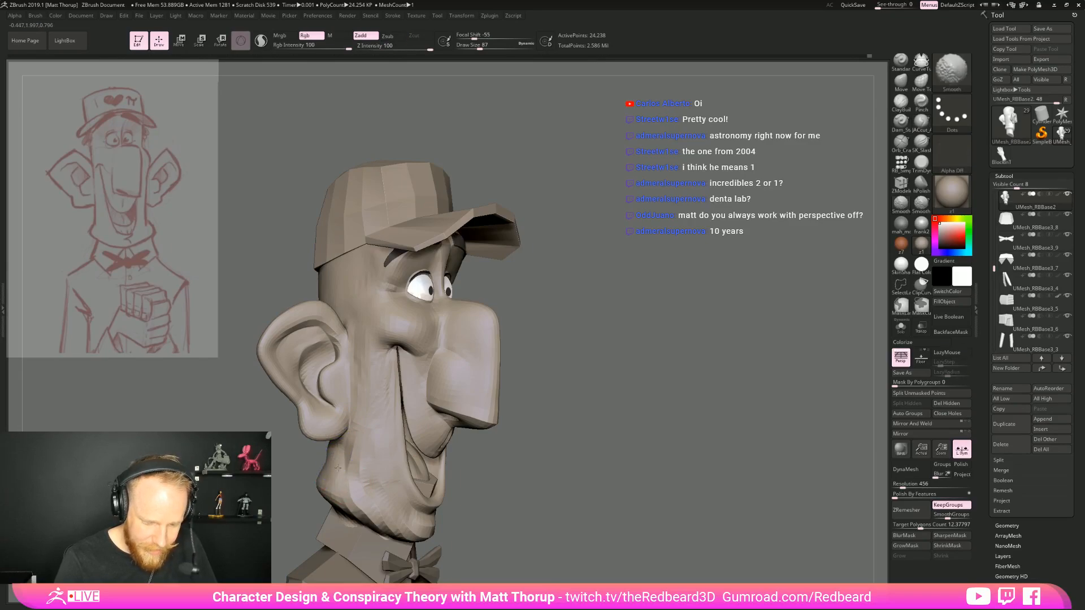
Smooth and refine the cheek surface beside the mouth corner at draw size 59
{"action": "mouse_move", "coordinate": [665, 297]}
{"action": "left_mouse_down", "text": "alt"}
{"action": "mouse_move", "coordinate": [552, 337]}
{"action": "mouse_move", "coordinate": [549, 390]}
{"action": "mouse_move", "coordinate": [526, 424]}
{"action": "left_mouse_up", "text": "alt"}
{"action": "key", "text": "s"}
{"action": "left_click_drag", "start_coordinate": [392, 391], "coordinate": [374, 390]}
{"action": "key", "text": "shift"}
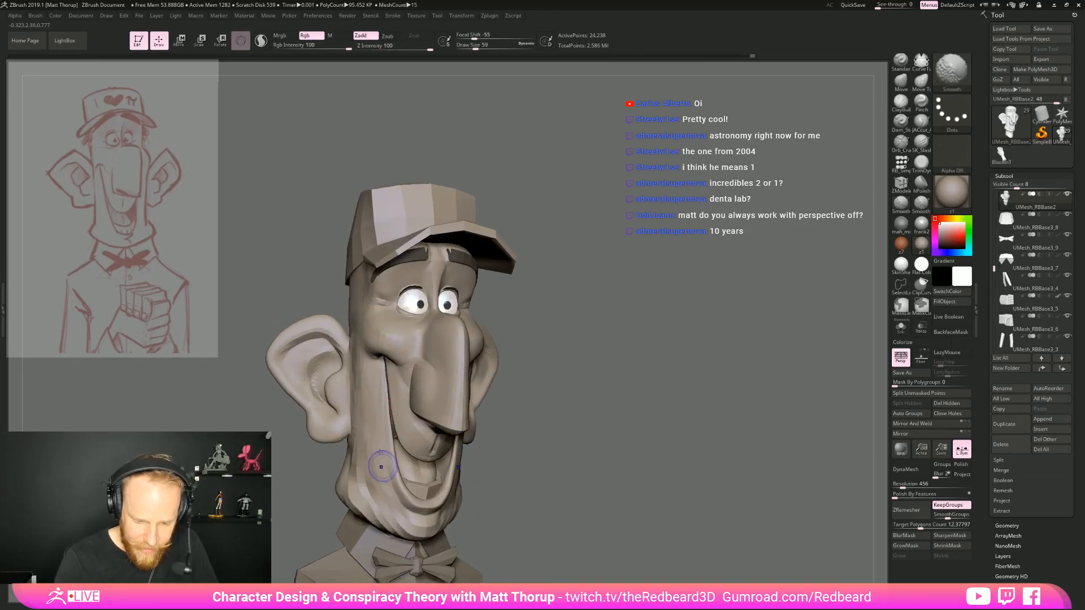
{"action": "right_click_drag", "start_coordinate": [372, 381], "coordinate": [388, 365]}
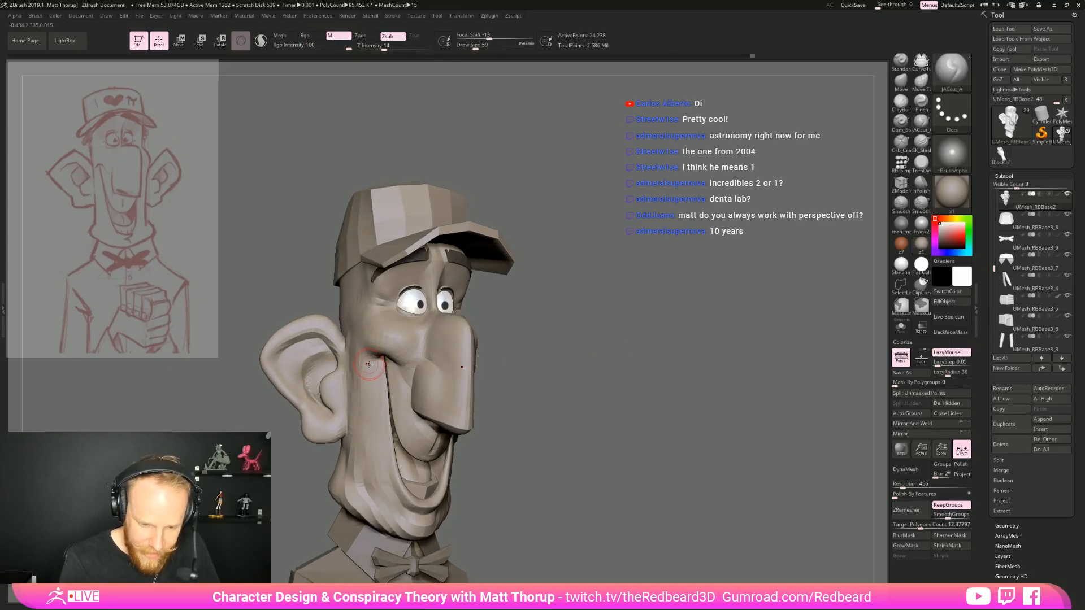
{"action": "mouse_move", "coordinate": [541, 327]}
{"action": "left_mouse_down"}
{"action": "mouse_move", "coordinate": [533, 337]}
{"action": "mouse_move", "coordinate": [582, 354]}
{"action": "mouse_move", "coordinate": [520, 333]}
{"action": "left_mouse_up"}
Add volume between the mouth corner and the ear with the ClayBuildup brush at draw size 59
{"action": "left_click", "coordinate": [899, 102]}
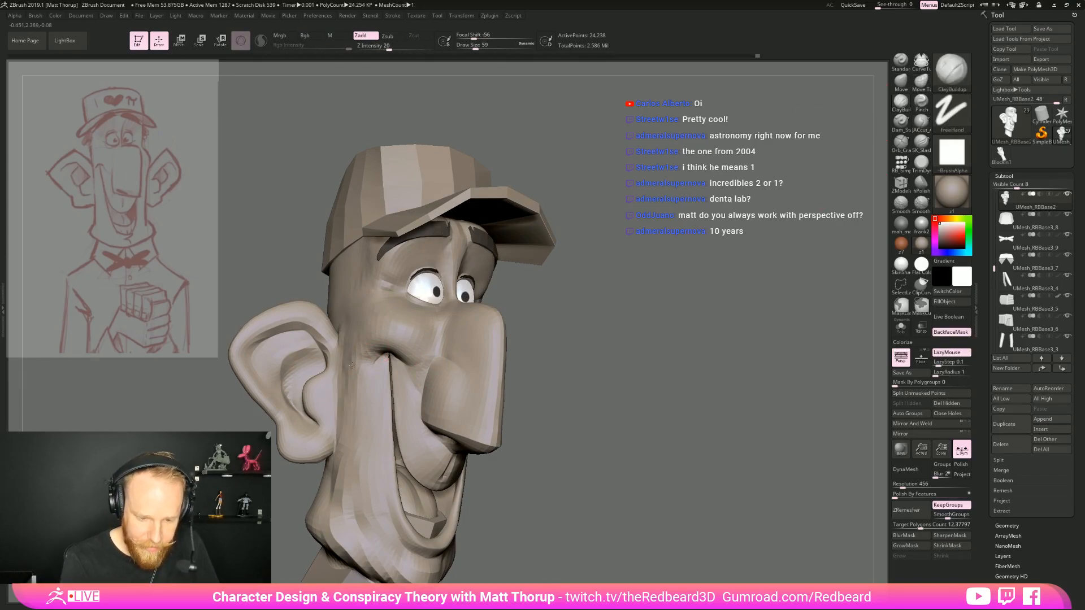
{"action": "left_click_drag", "start_coordinate": [358, 380], "coordinate": [346, 393], "text": "shift"}
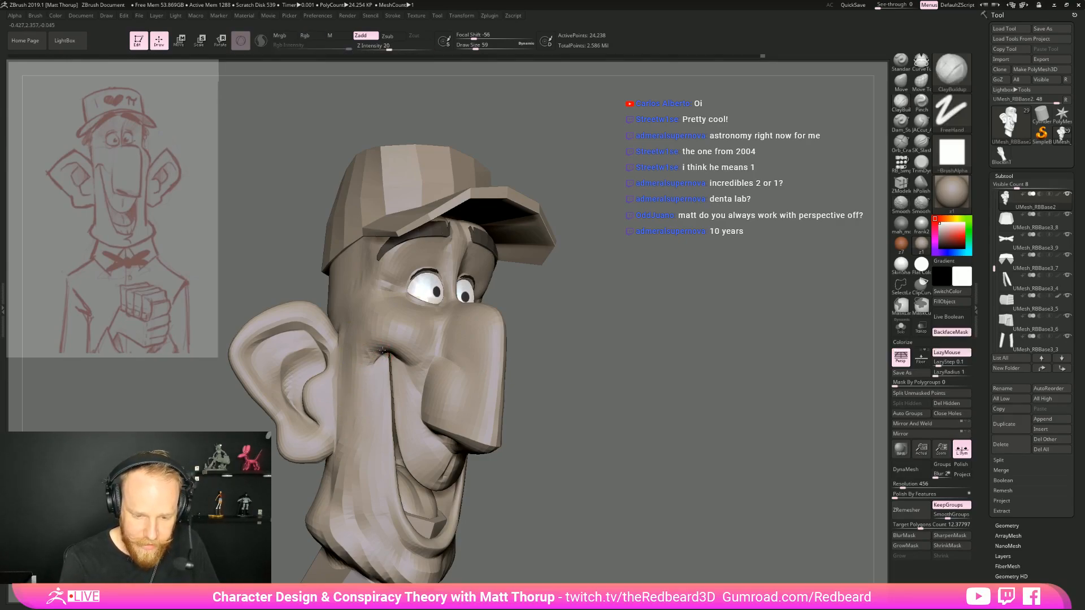
{"action": "mouse_move", "coordinate": [653, 356]}
{"action": "left_mouse_down"}
{"action": "mouse_move", "coordinate": [610, 356]}
{"action": "mouse_move", "coordinate": [690, 347]}
{"action": "left_mouse_up"}
Adjust the overall shape of the lower face with the Move brush at a large draw size and check the proportions from the front
{"action": "key", "text": "b"}
{"action": "key", "text": "m"}
{"action": "key", "text": "v"}
{"action": "key", "text": "s"}
{"action": "mouse_move", "coordinate": [479, 382]}
{"action": "left_mouse_down"}
{"action": "mouse_move", "coordinate": [489, 384]}
{"action": "mouse_move", "coordinate": [482, 400]}
{"action": "left_mouse_up"}
{"action": "key", "text": "s"}
{"action": "key", "text": "s"}
{"action": "left_click_drag", "start_coordinate": [482, 397], "coordinate": [484, 397]}
{"action": "left_click_drag", "start_coordinate": [643, 485], "coordinate": [607, 430], "text": "alt"}
{"action": "mouse_move", "coordinate": [596, 496]}
{"action": "left_mouse_down", "text": "alt"}
{"action": "mouse_move", "coordinate": [591, 412]}
{"action": "mouse_move", "coordinate": [593, 432]}
{"action": "left_mouse_up", "text": "alt"}
{"action": "mouse_move", "coordinate": [599, 419]}
{"action": "left_mouse_down"}
{"action": "mouse_move", "coordinate": [673, 411]}
{"action": "mouse_move", "coordinate": [646, 421]}
{"action": "left_mouse_up"}
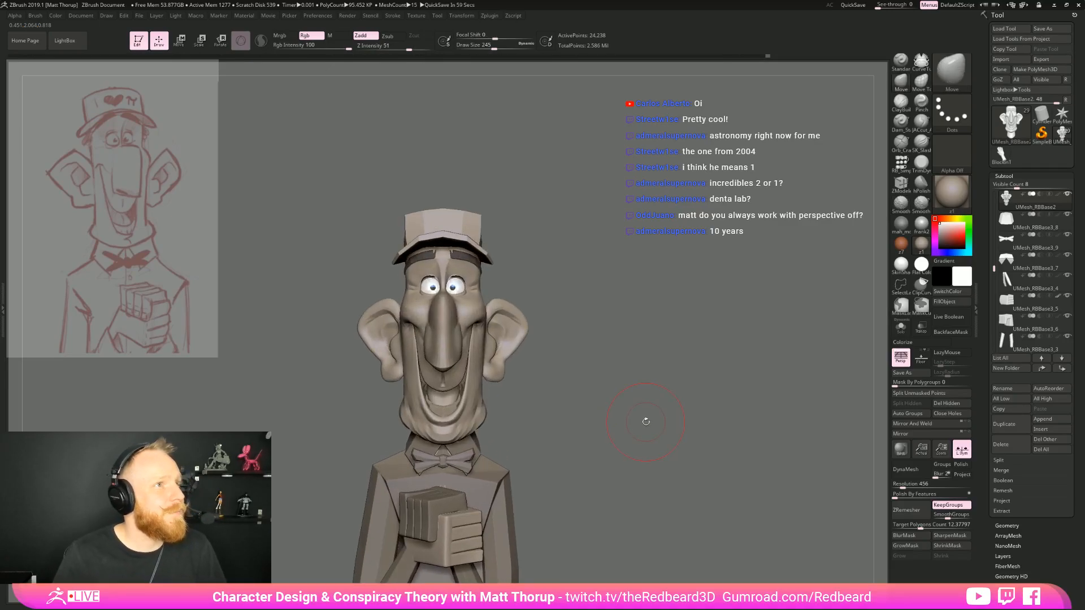
Adjust the head's profile around the nose and cheek with the Move brush, reducing the draw size to 65
{"action": "mouse_move", "coordinate": [599, 347]}
{"action": "left_mouse_down"}
{"action": "mouse_move", "coordinate": [634, 348]}
{"action": "mouse_move", "coordinate": [619, 355]}
{"action": "mouse_move", "coordinate": [627, 361]}
{"action": "mouse_move", "coordinate": [618, 351]}
{"action": "mouse_move", "coordinate": [662, 349]}
{"action": "mouse_move", "coordinate": [613, 341]}
{"action": "mouse_move", "coordinate": [658, 347]}
{"action": "mouse_move", "coordinate": [597, 353]}
{"action": "mouse_move", "coordinate": [639, 321]}
{"action": "mouse_move", "coordinate": [523, 233]}
{"action": "left_mouse_up"}
{"action": "key", "text": "s"}
{"action": "mouse_move", "coordinate": [425, 257]}
{"action": "left_mouse_down"}
{"action": "mouse_move", "coordinate": [533, 275]}
{"action": "mouse_move", "coordinate": [614, 304]}
{"action": "left_mouse_up"}
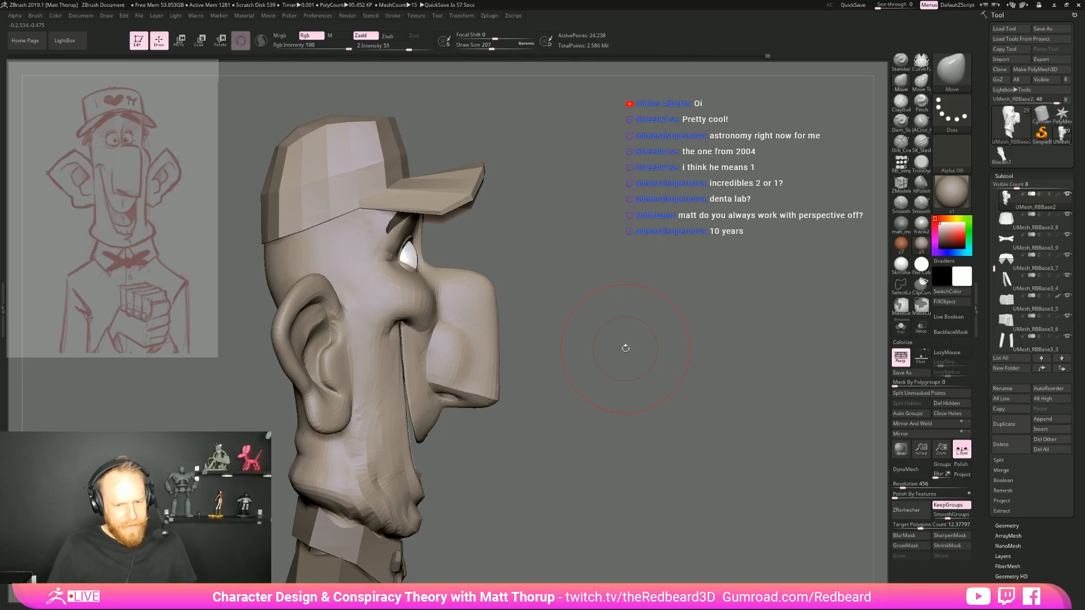
{"action": "mouse_move", "coordinate": [625, 347]}
{"action": "left_mouse_down"}
{"action": "mouse_move", "coordinate": [580, 308]}
{"action": "mouse_move", "coordinate": [625, 310]}
{"action": "mouse_move", "coordinate": [621, 291]}
{"action": "mouse_move", "coordinate": [627, 328]}
{"action": "left_mouse_up"}
{"action": "key", "text": "s"}
{"action": "mouse_move", "coordinate": [442, 347]}
{"action": "left_mouse_down"}
{"action": "mouse_move", "coordinate": [428, 348]}
{"action": "mouse_move", "coordinate": [487, 403]}
{"action": "left_mouse_up"}
{"action": "left_click_drag", "start_coordinate": [565, 358], "coordinate": [546, 376]}
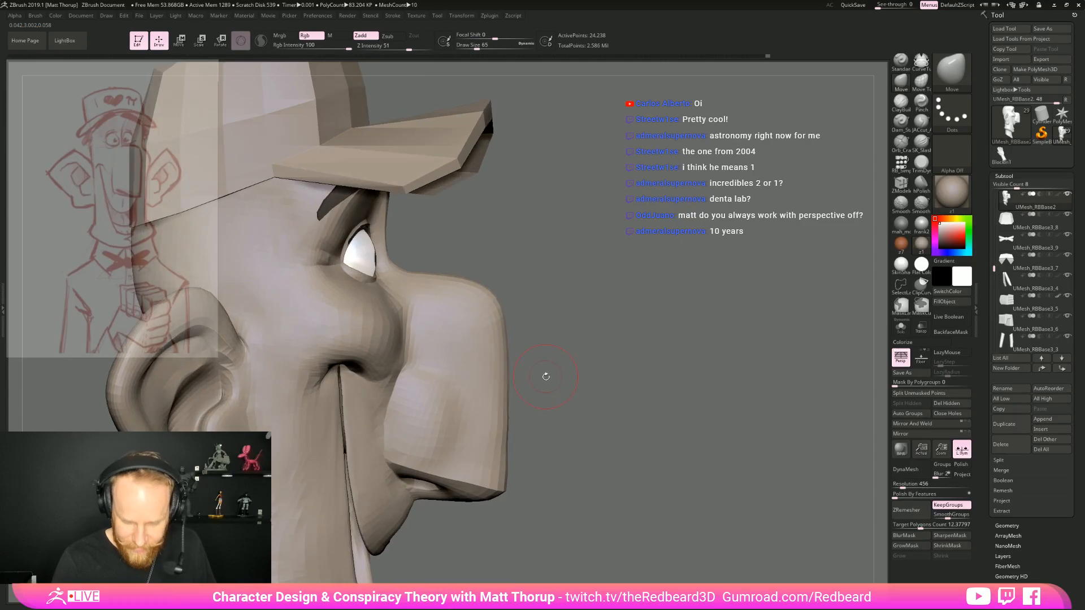
Carve creases around the nose, mouth and chin with the subtractive crease brush at draw size 65
{"action": "key", "text": "3"}
{"action": "left_click_drag", "start_coordinate": [437, 371], "coordinate": [452, 379]}
{"action": "left_click_drag", "start_coordinate": [382, 418], "coordinate": [397, 376]}
{"action": "left_click_drag", "start_coordinate": [589, 376], "coordinate": [540, 378]}
{"action": "left_click_drag", "start_coordinate": [387, 472], "coordinate": [432, 499]}
{"action": "left_click_drag", "start_coordinate": [644, 508], "coordinate": [478, 501], "text": "alt"}
{"action": "left_click_drag", "start_coordinate": [542, 531], "coordinate": [524, 520], "text": "alt"}
{"action": "left_click_drag", "start_coordinate": [525, 520], "coordinate": [635, 492]}
{"action": "mouse_move", "coordinate": [635, 492]}
{"action": "left_mouse_down"}
{"action": "mouse_move", "coordinate": [588, 489]}
{"action": "mouse_move", "coordinate": [633, 480]}
{"action": "left_mouse_up"}
{"action": "left_click_drag", "start_coordinate": [633, 481], "coordinate": [582, 480]}
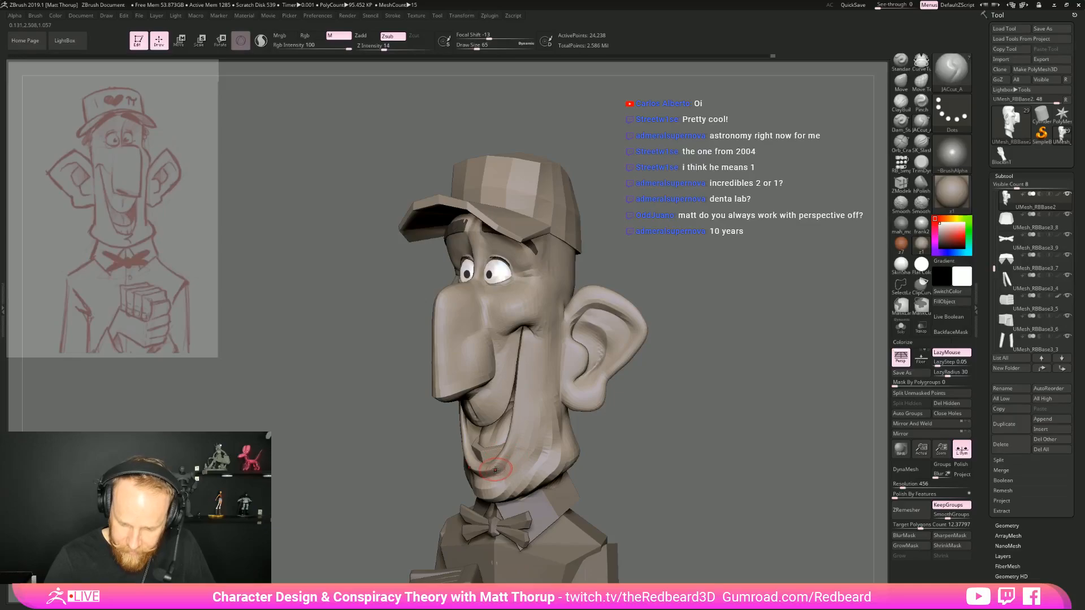
{"action": "mouse_move", "coordinate": [486, 469]}
{"action": "left_mouse_down", "text": "shift"}
{"action": "mouse_move", "coordinate": [514, 404]}
{"action": "mouse_move", "coordinate": [513, 469]}
{"action": "mouse_move", "coordinate": [526, 424]}
{"action": "left_mouse_up", "text": "shift"}
Switch to the Move Topological brush and turn off perspective while viewing the face in profile
{"action": "left_click_drag", "start_coordinate": [721, 348], "coordinate": [712, 349]}
{"action": "key", "text": "b"}
{"action": "key", "text": "m"}
{"action": "key", "text": "t"}
{"action": "left_click_drag", "start_coordinate": [699, 386], "coordinate": [719, 389]}
{"action": "left_click_drag", "start_coordinate": [719, 390], "coordinate": [722, 426], "text": "alt"}
{"action": "mouse_move", "coordinate": [729, 359]}
{"action": "left_mouse_down"}
{"action": "mouse_move", "coordinate": [749, 357]}
{"action": "mouse_move", "coordinate": [720, 350]}
{"action": "left_mouse_up"}
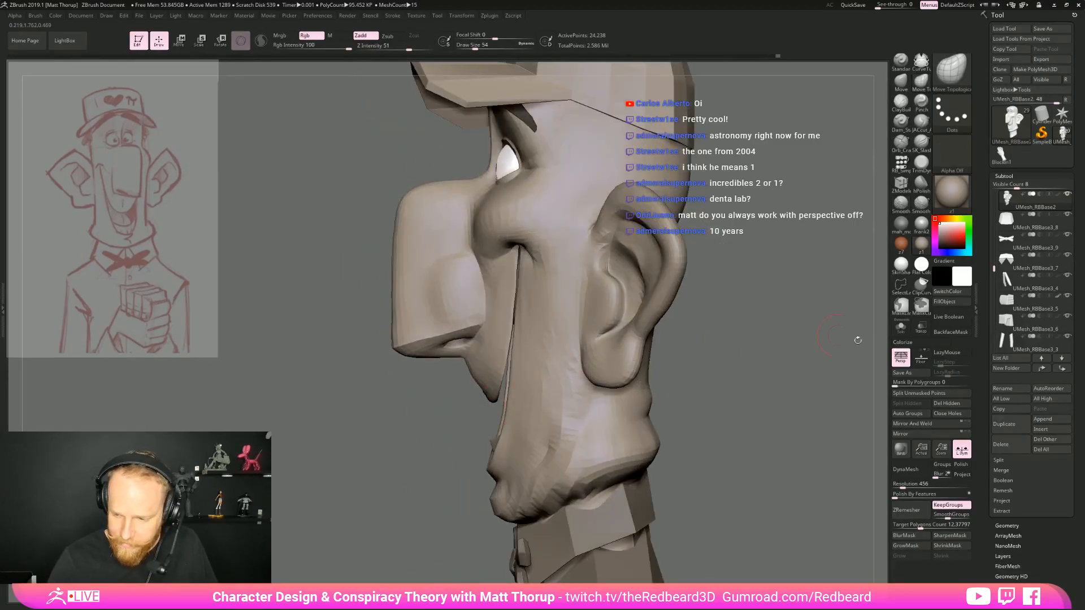
{"action": "key", "text": "p"}
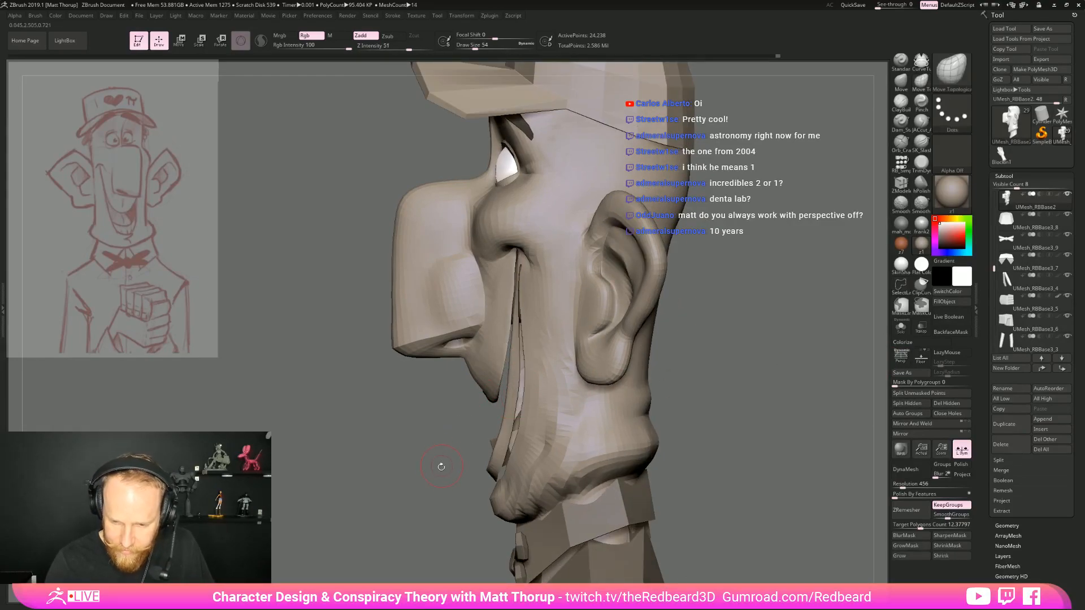
Isolate the lip geometry, lasso-mask part of it near the mouth corner, and show the whole head again
{"action": "left_click", "coordinate": [509, 403], "text": "ctrl+shift"}
{"action": "mouse_move", "coordinate": [546, 355]}
{"action": "left_mouse_down"}
{"action": "mouse_move", "coordinate": [576, 336]}
{"action": "mouse_move", "coordinate": [538, 235]}
{"action": "left_mouse_up"}
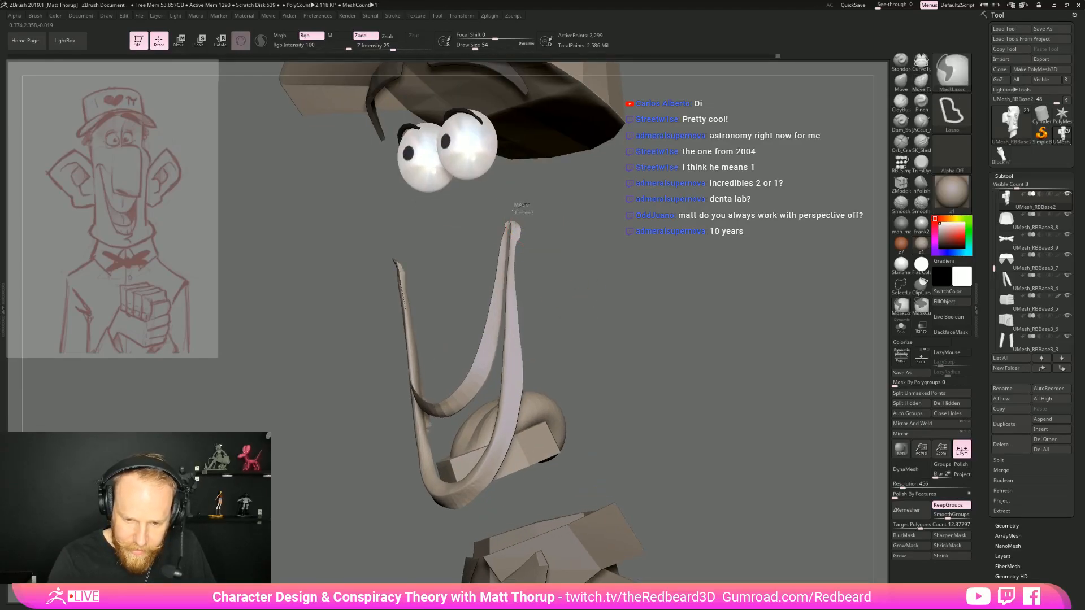
{"action": "left_click_drag", "start_coordinate": [547, 236], "coordinate": [533, 204], "text": "ctrl"}
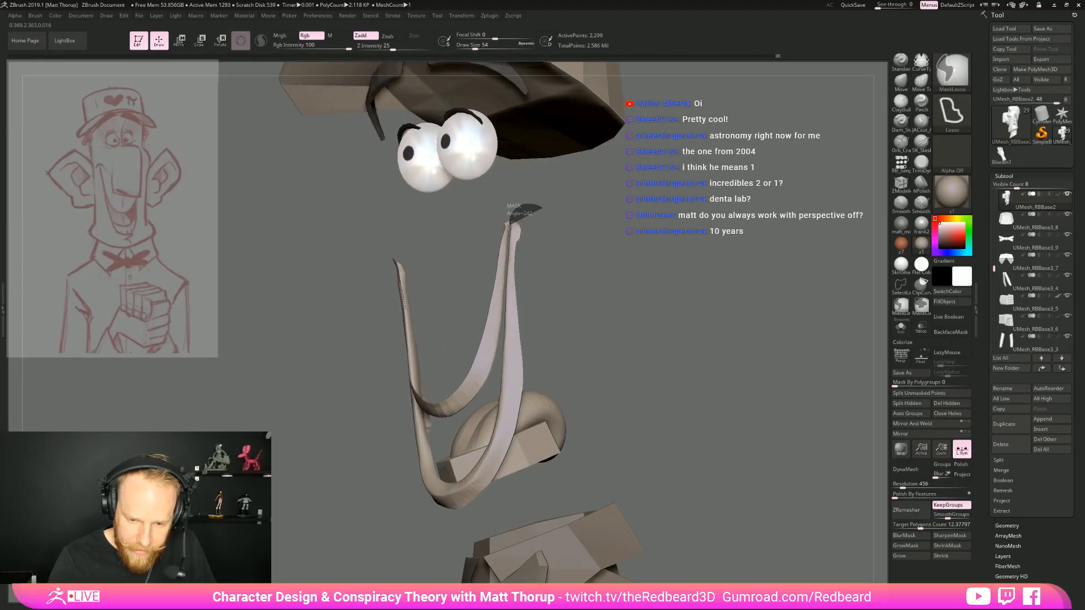
{"action": "left_click_drag", "start_coordinate": [505, 272], "coordinate": [521, 266], "text": "ctrl"}
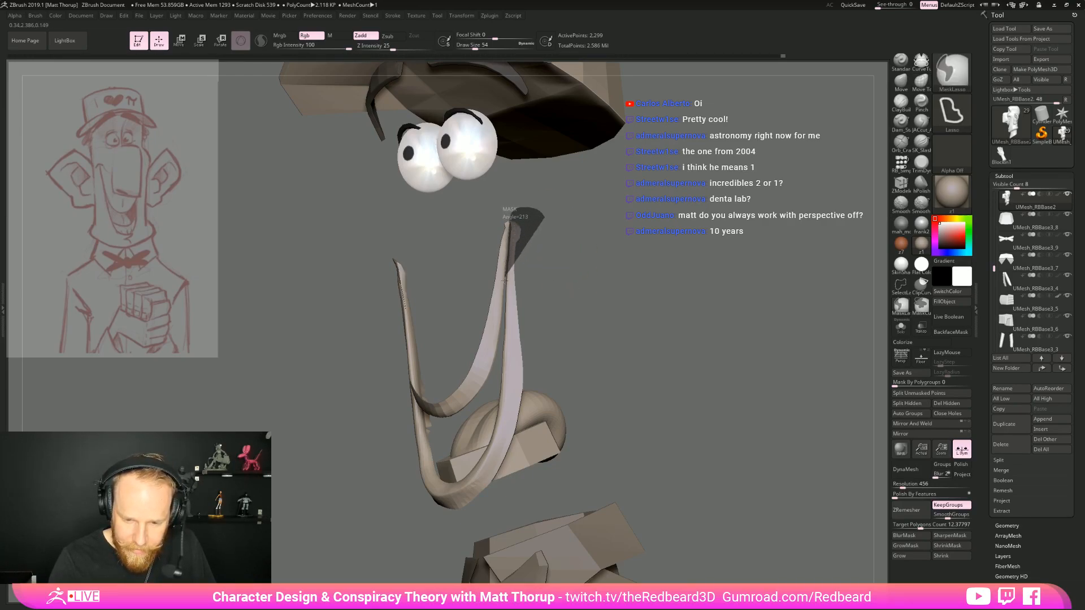
{"action": "mouse_move", "coordinate": [503, 303]}
{"action": "left_mouse_down", "text": "ctrl"}
{"action": "mouse_move", "coordinate": [510, 336]}
{"action": "mouse_move", "coordinate": [521, 333]}
{"action": "left_mouse_up", "text": "ctrl"}
{"action": "key", "text": "ctrl+z"}
{"action": "left_click_drag", "start_coordinate": [563, 301], "coordinate": [518, 206], "text": "ctrl"}
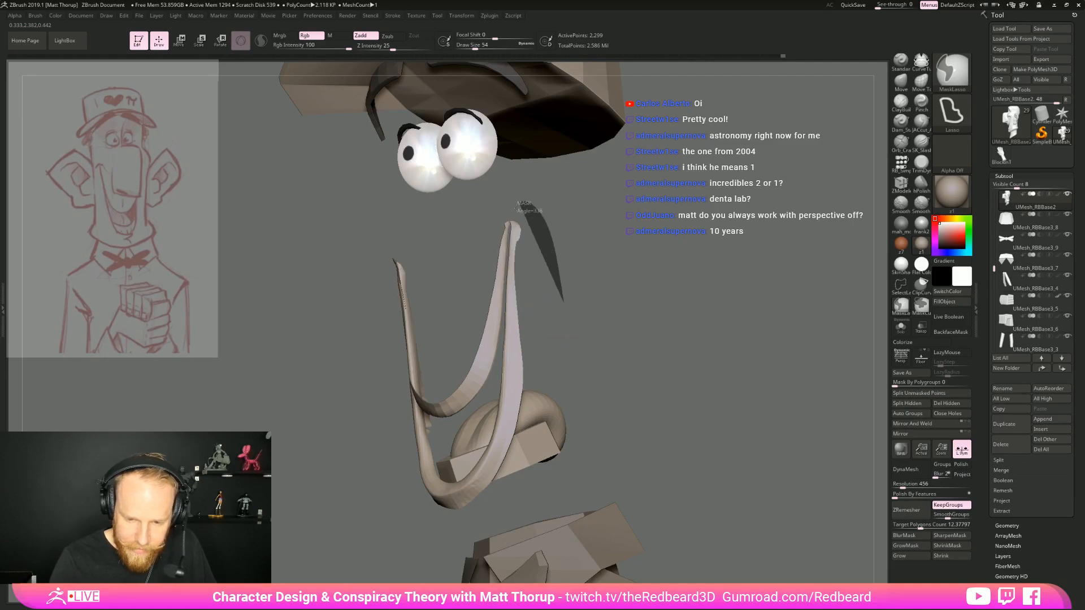
{"action": "mouse_move", "coordinate": [506, 269]}
{"action": "left_mouse_down", "text": "ctrl"}
{"action": "mouse_move", "coordinate": [494, 408]}
{"action": "mouse_move", "coordinate": [604, 325]}
{"action": "left_mouse_up", "text": "ctrl"}
{"action": "mouse_move", "coordinate": [714, 342]}
{"action": "left_mouse_down"}
{"action": "mouse_move", "coordinate": [666, 356]}
{"action": "mouse_move", "coordinate": [693, 346]}
{"action": "left_mouse_up"}
{"action": "left_click", "coordinate": [666, 355], "text": "ctrl"}
{"action": "left_click", "coordinate": [732, 387], "text": "ctrl+shift"}
{"action": "left_click_drag", "start_coordinate": [732, 386], "coordinate": [711, 390]}
Adjust the upper end of the smile at the mouth corner with the Move brush at draw size 51
{"action": "key", "text": "b"}
{"action": "key", "text": "m"}
{"action": "key", "text": "v"}
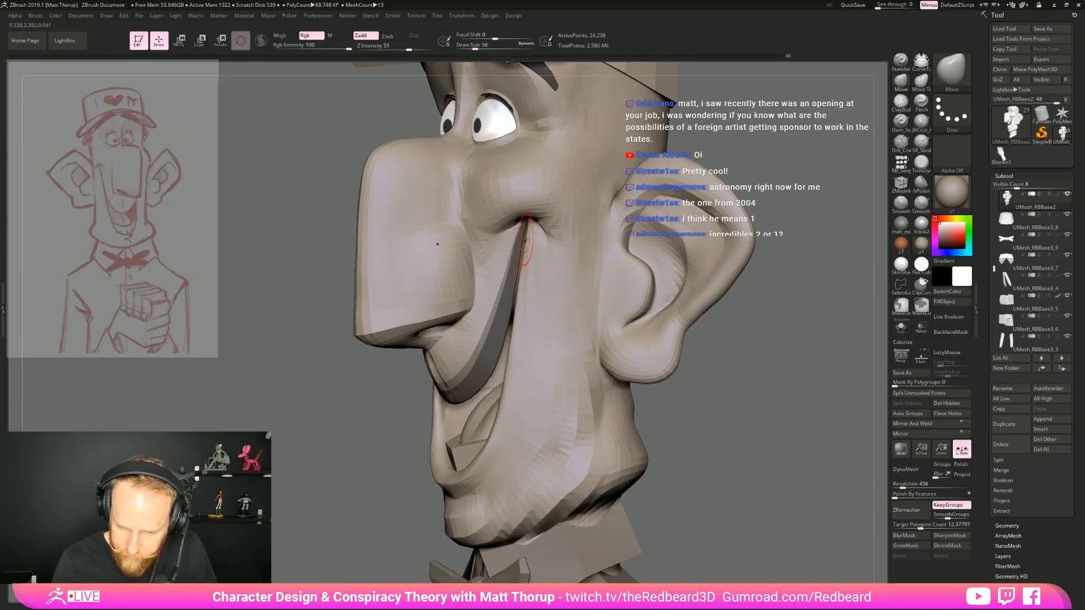
{"action": "key", "text": "bracketleft"}
{"action": "key", "text": "bracketleft"}
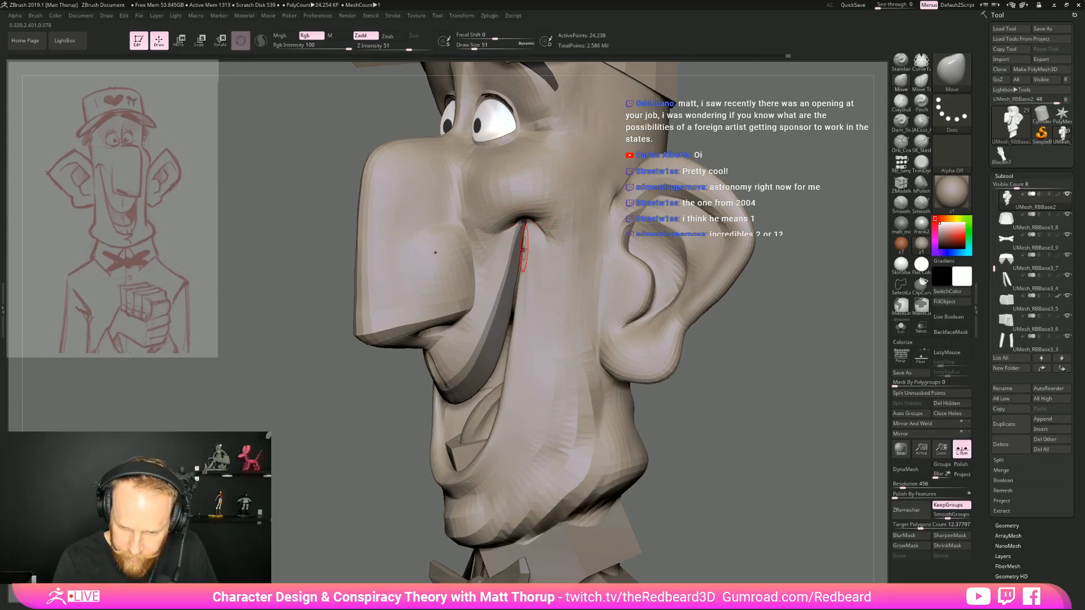
{"action": "key", "text": "bracketright"}
Reshape the outer cheek contour beside the ear with the Move Topological brush, raising the draw size to 124
{"action": "key", "text": "b"}
{"action": "key", "text": "m"}
{"action": "key", "text": "t"}
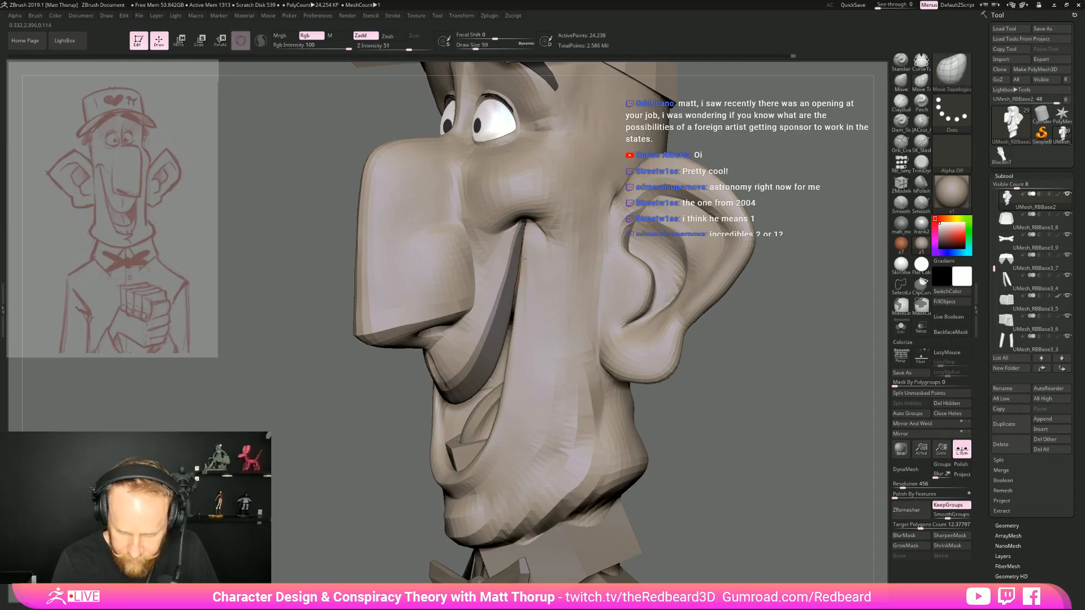
{"action": "key", "text": "bracketright"}
{"action": "right_click_drag", "start_coordinate": [667, 319], "coordinate": [700, 317]}
{"action": "right_click_drag", "start_coordinate": [675, 373], "coordinate": [666, 322], "text": "ctrl"}
{"action": "right_click_drag", "start_coordinate": [726, 390], "coordinate": [648, 361], "text": "ctrl"}
{"action": "right_click_drag", "start_coordinate": [649, 362], "coordinate": [682, 337]}
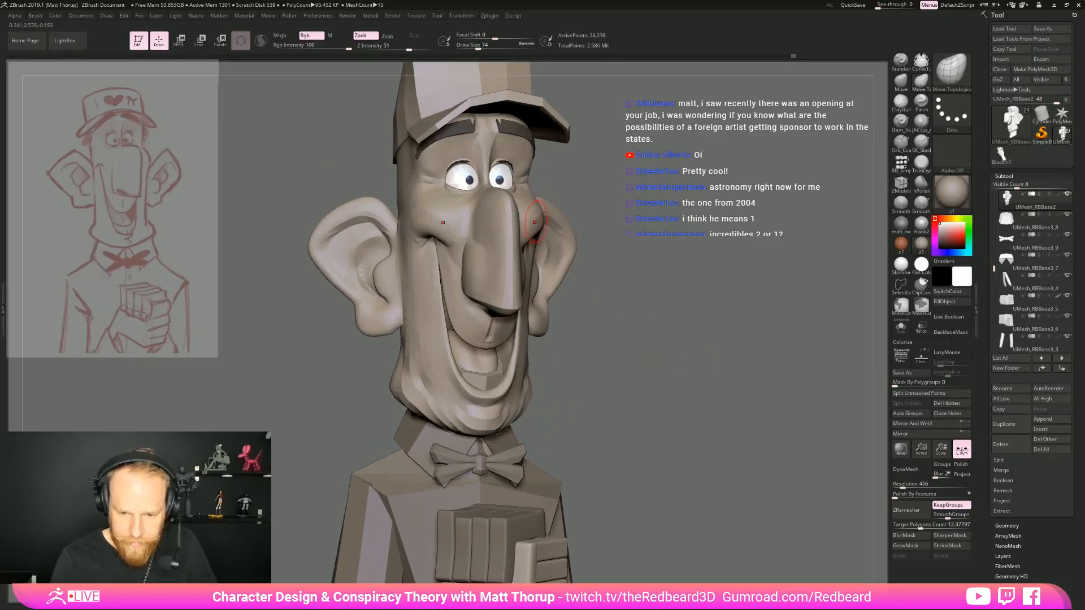
{"action": "key", "text": "bracketright"}
{"action": "key", "text": "bracketright"}
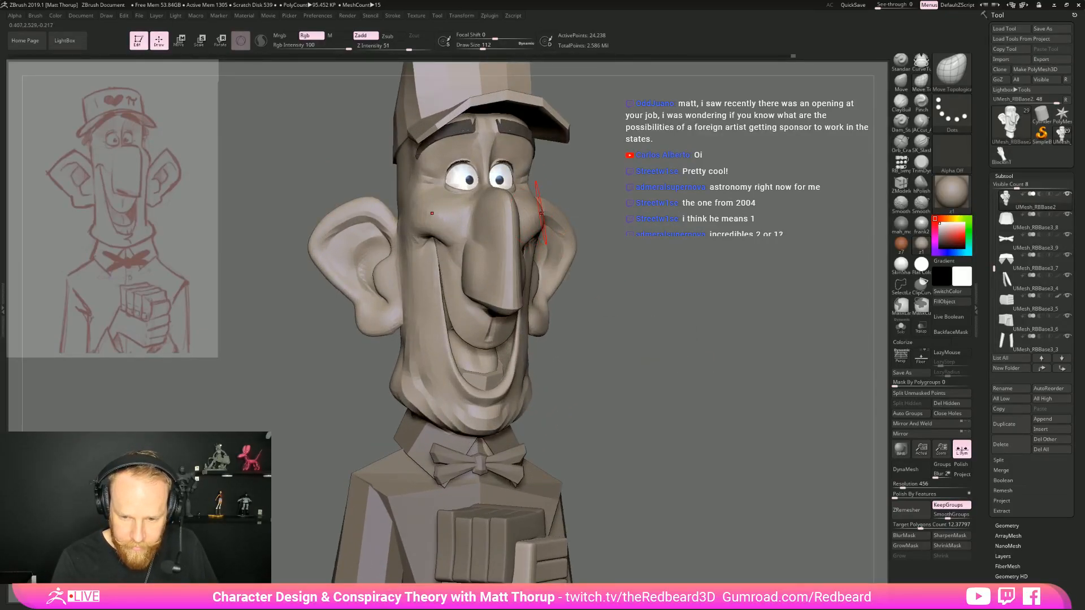
{"action": "right_click_drag", "start_coordinate": [541, 204], "coordinate": [557, 219], "text": "shift"}
{"action": "key", "text": "bracketright"}
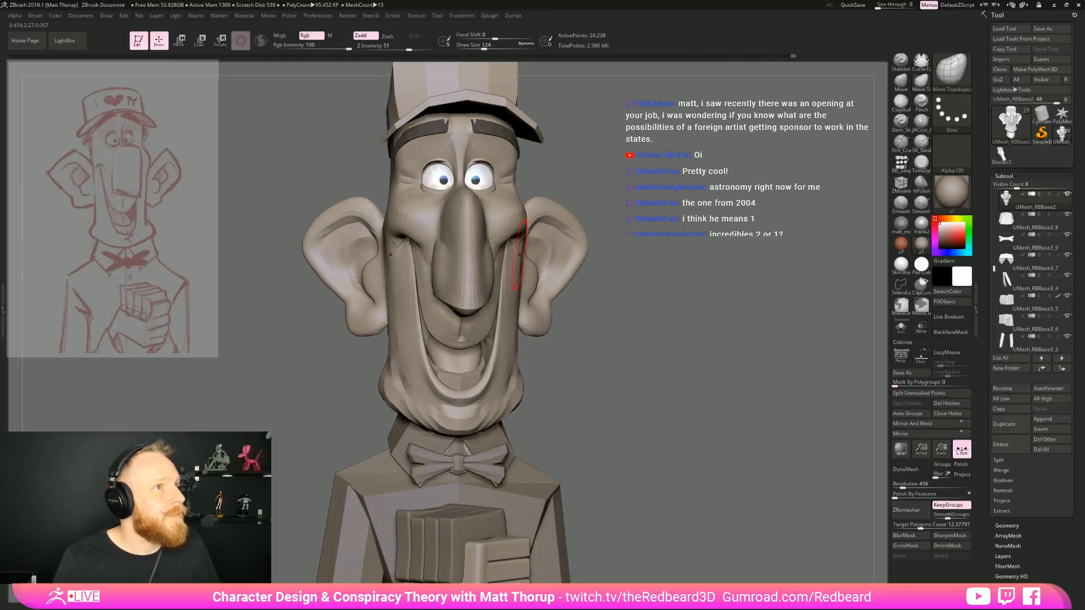
{"action": "left_click_drag", "start_coordinate": [622, 344], "coordinate": [637, 364]}
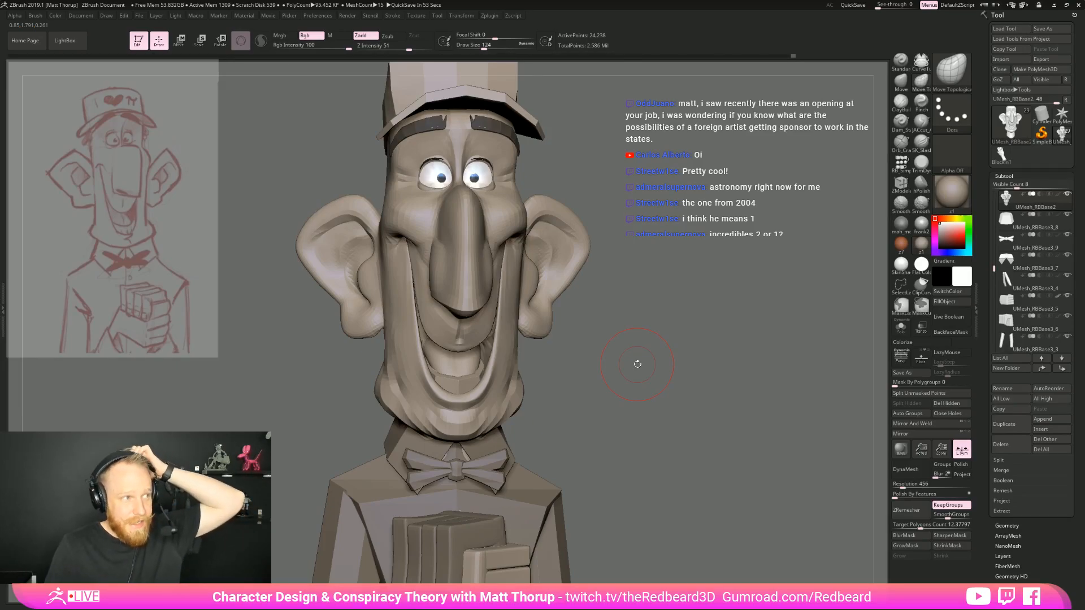
Refine the smile area with the Move Topological brush and reduce its draw size to 77
{"action": "mouse_move", "coordinate": [638, 363]}
{"action": "left_mouse_down"}
{"action": "mouse_move", "coordinate": [741, 266]}
{"action": "mouse_move", "coordinate": [657, 358]}
{"action": "left_mouse_up"}
{"action": "mouse_move", "coordinate": [384, 479]}
{"action": "left_mouse_down"}
{"action": "mouse_move", "coordinate": [493, 261]}
{"action": "mouse_move", "coordinate": [452, 287]}
{"action": "left_mouse_up"}
{"action": "key", "text": "s"}
{"action": "mouse_move", "coordinate": [661, 231]}
{"action": "left_mouse_down", "text": "shift"}
{"action": "mouse_move", "coordinate": [698, 214]}
{"action": "mouse_move", "coordinate": [626, 226]}
{"action": "mouse_move", "coordinate": [717, 260]}
{"action": "mouse_move", "coordinate": [632, 246]}
{"action": "mouse_move", "coordinate": [478, 313]}
{"action": "left_mouse_up", "text": "shift"}
{"action": "key", "text": "bracketleft"}
{"action": "key", "text": "bracketleft"}
{"action": "key", "text": "bracketleft"}
{"action": "mouse_move", "coordinate": [623, 297]}
{"action": "left_mouse_down"}
{"action": "mouse_move", "coordinate": [678, 300]}
{"action": "mouse_move", "coordinate": [628, 305]}
{"action": "left_mouse_up"}
{"action": "left_click_drag", "start_coordinate": [627, 305], "coordinate": [691, 346]}
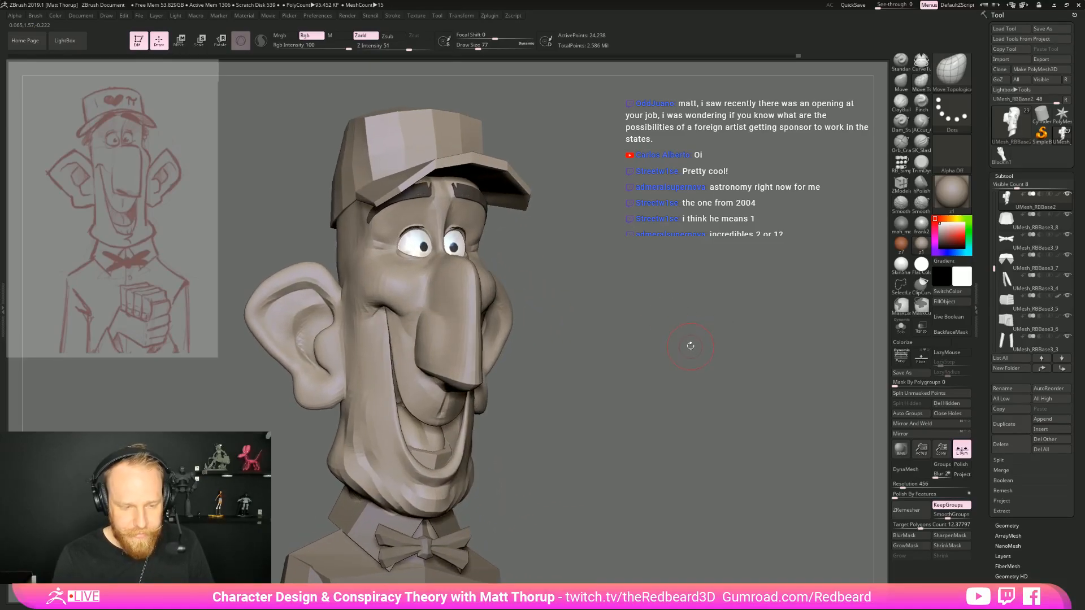
{"action": "left_click_drag", "start_coordinate": [569, 283], "coordinate": [541, 276]}
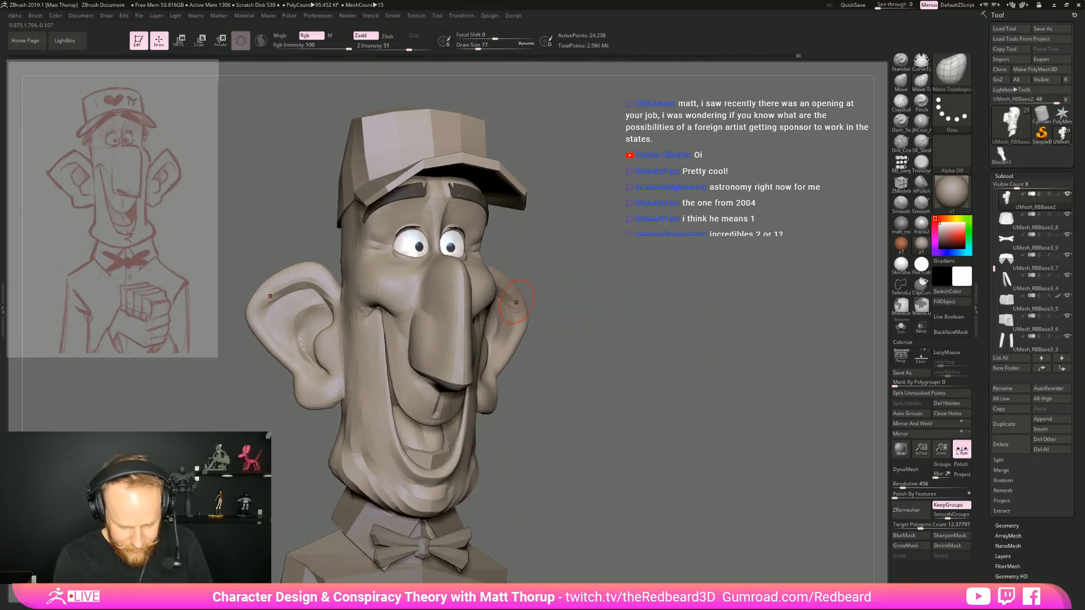
Adjust the broad shape of the cheek beside the ear with the Move brush at draw size 177
{"action": "key", "text": "b"}
{"action": "key", "text": "m"}
{"action": "key", "text": "v"}
{"action": "key", "text": "s"}
{"action": "left_click_drag", "start_coordinate": [486, 307], "coordinate": [505, 300]}
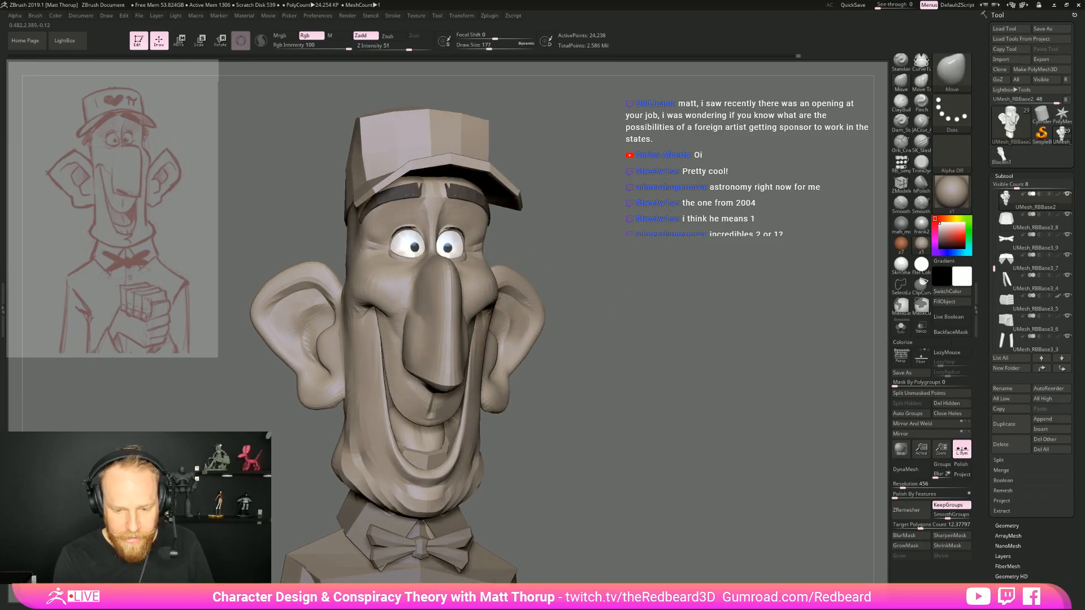
{"action": "left_click_drag", "start_coordinate": [497, 289], "coordinate": [506, 277]}
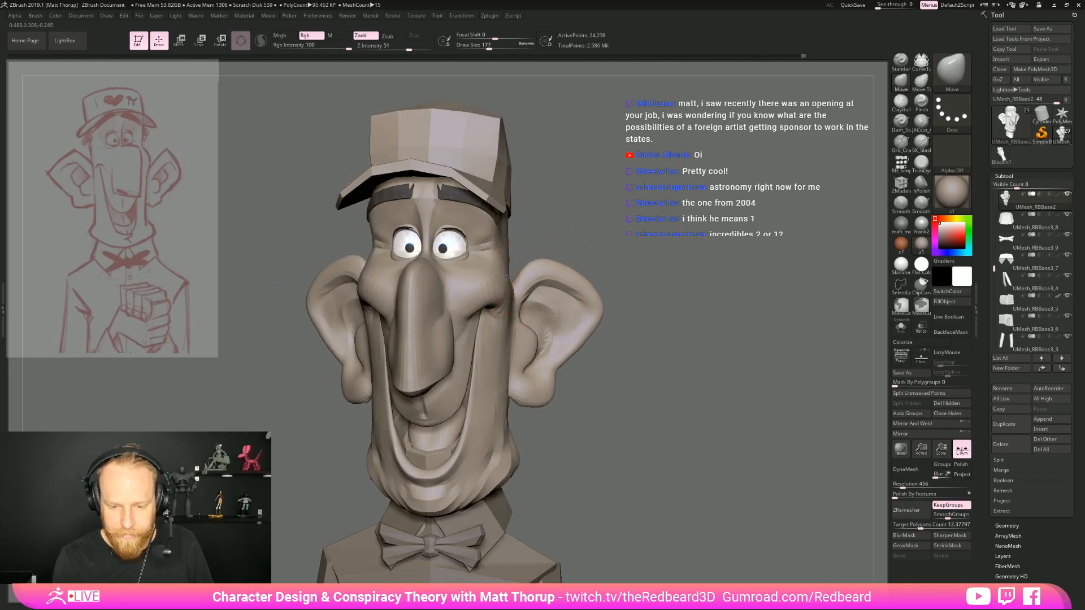
{"action": "mouse_move", "coordinate": [760, 249]}
{"action": "left_mouse_down"}
{"action": "mouse_move", "coordinate": [690, 271]}
{"action": "mouse_move", "coordinate": [693, 259]}
{"action": "mouse_move", "coordinate": [733, 292]}
{"action": "mouse_move", "coordinate": [531, 280]}
{"action": "mouse_move", "coordinate": [600, 242]}
{"action": "mouse_move", "coordinate": [639, 271]}
{"action": "mouse_move", "coordinate": [588, 276]}
{"action": "mouse_move", "coordinate": [621, 272]}
{"action": "mouse_move", "coordinate": [625, 311]}
{"action": "left_mouse_up"}
Shape the outer eye socket and brow in profile with the Move brush at draw sizes 71 and 104
{"action": "key", "text": "s"}
{"action": "left_click_drag", "start_coordinate": [500, 250], "coordinate": [484, 250]}
{"action": "right_click_drag", "start_coordinate": [498, 247], "coordinate": [516, 242]}
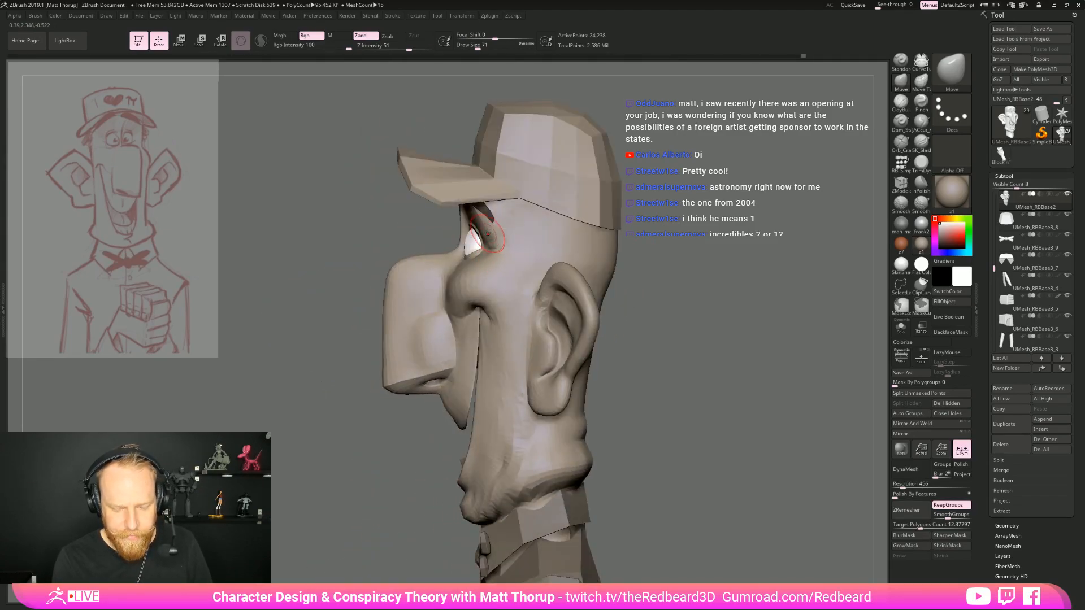
{"action": "key", "text": "s"}
{"action": "left_click_drag", "start_coordinate": [487, 234], "coordinate": [491, 233]}
{"action": "right_click_drag", "start_coordinate": [485, 219], "coordinate": [545, 226]}
{"action": "right_click_drag", "start_coordinate": [545, 226], "coordinate": [677, 349], "text": "ctrl"}
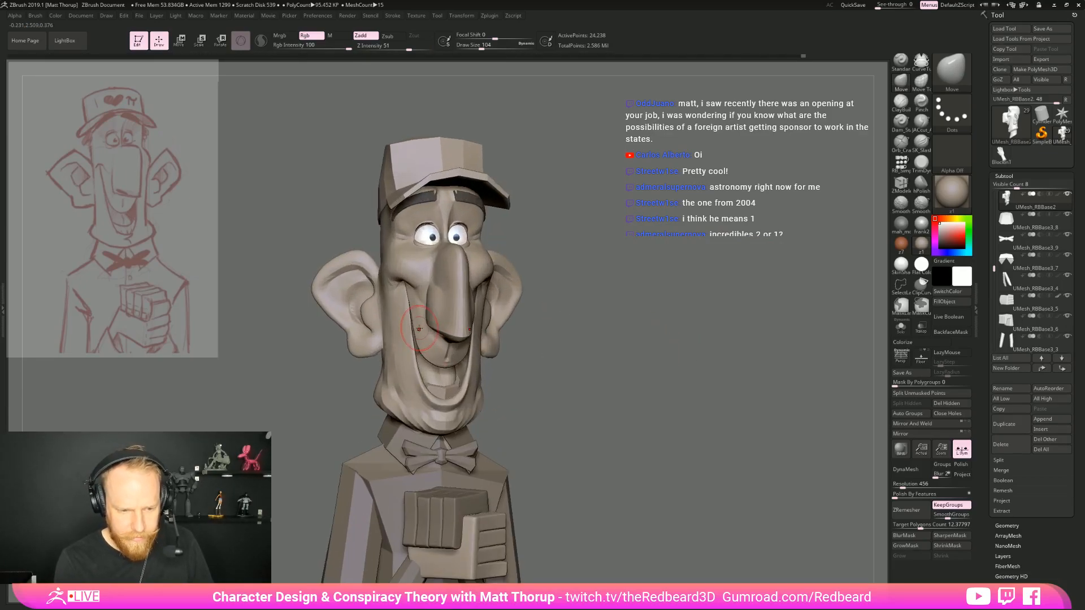
Adjust the upper lip and side of the nose with the Move brush at draw size 128, smooth them, and reduce the size to 87
{"action": "mouse_move", "coordinate": [429, 328]}
{"action": "left_mouse_down"}
{"action": "mouse_move", "coordinate": [471, 327]}
{"action": "mouse_move", "coordinate": [431, 304]}
{"action": "left_mouse_up"}
{"action": "key", "text": "s"}
{"action": "key", "text": "s"}
{"action": "mouse_move", "coordinate": [578, 293]}
{"action": "left_mouse_down"}
{"action": "mouse_move", "coordinate": [625, 305]}
{"action": "mouse_move", "coordinate": [614, 315]}
{"action": "left_mouse_up"}
{"action": "mouse_move", "coordinate": [414, 322]}
{"action": "right_mouse_down"}
{"action": "mouse_move", "coordinate": [571, 283]}
{"action": "mouse_move", "coordinate": [615, 310]}
{"action": "right_mouse_up"}
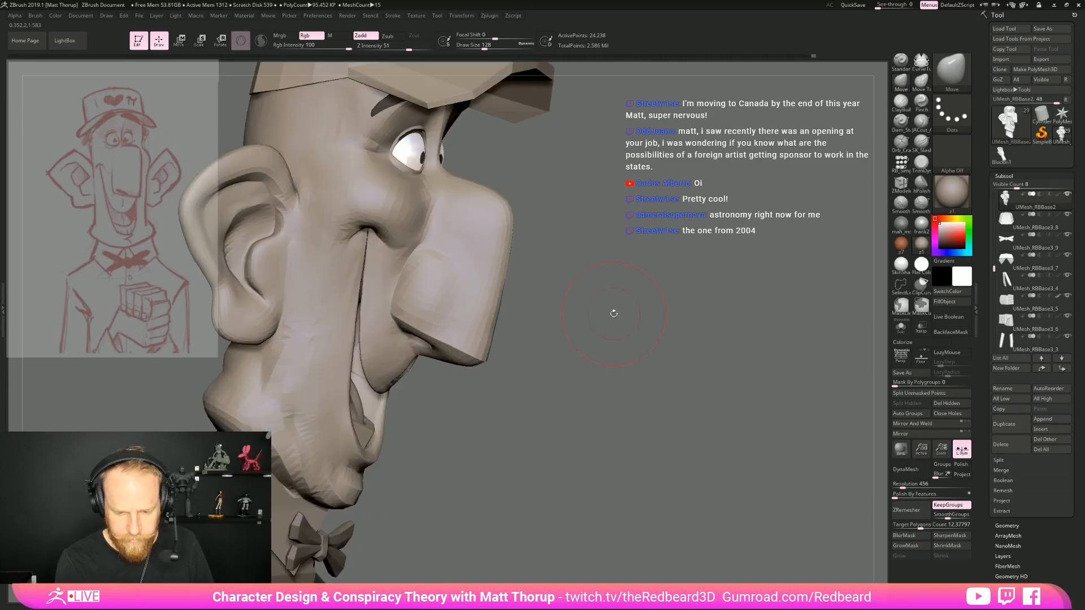
{"action": "key", "text": "shift"}
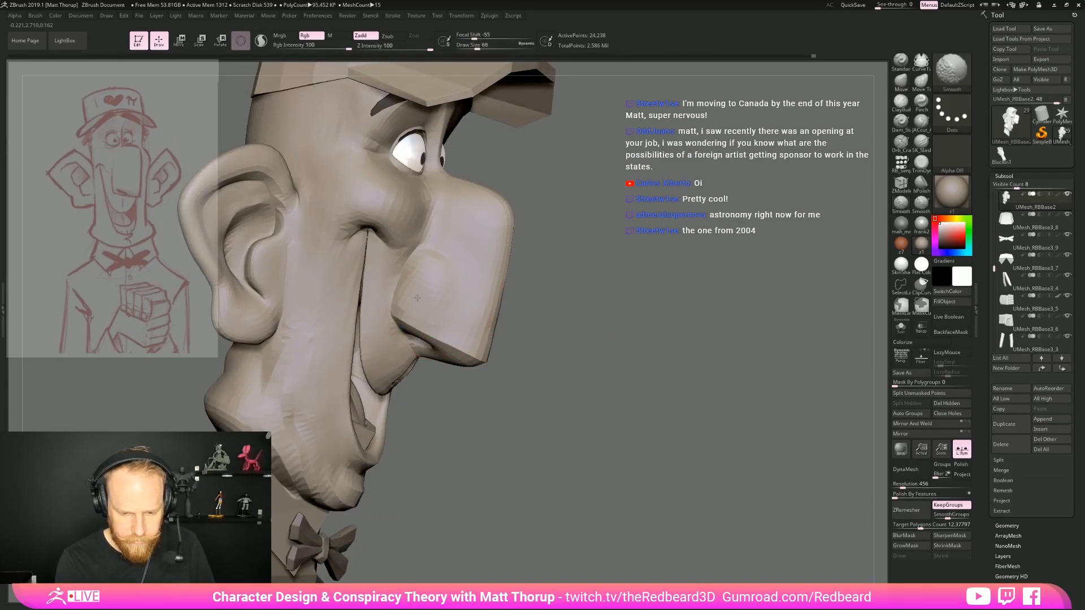
{"action": "right_click_drag", "start_coordinate": [584, 291], "coordinate": [633, 379], "text": "shift"}
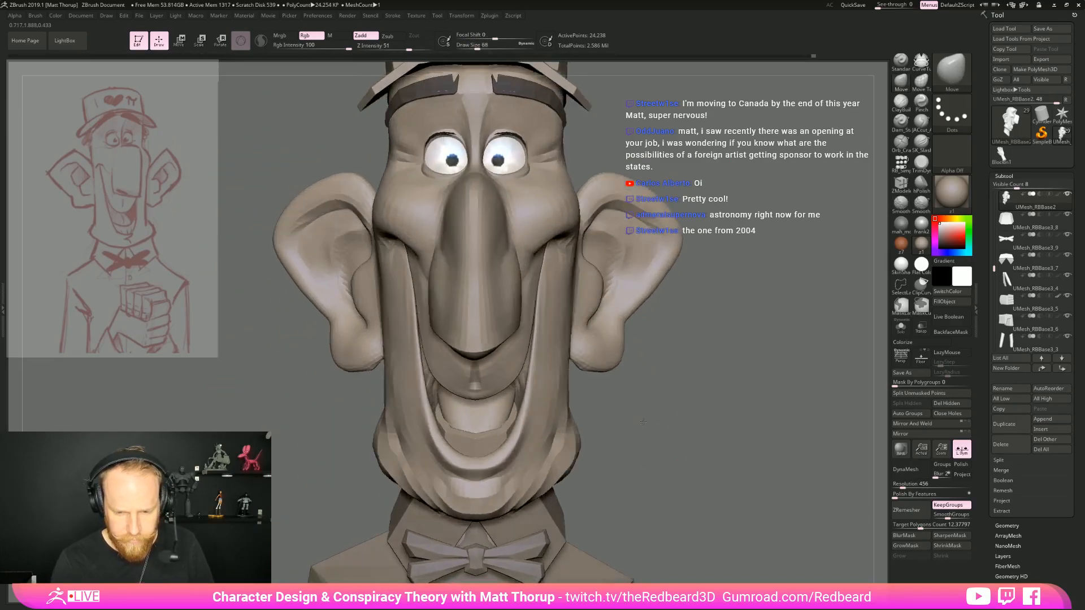
{"action": "right_click_drag", "start_coordinate": [652, 429], "coordinate": [650, 425]}
{"action": "key", "text": "s"}
{"action": "left_click_drag", "start_coordinate": [510, 327], "coordinate": [513, 326]}
Examine the proportions of the whole bust from the front and three-quarter views
{"action": "mouse_move", "coordinate": [736, 366]}
{"action": "right_mouse_down"}
{"action": "mouse_move", "coordinate": [607, 330]}
{"action": "mouse_move", "coordinate": [492, 260]}
{"action": "mouse_move", "coordinate": [549, 342]}
{"action": "mouse_move", "coordinate": [611, 395]}
{"action": "right_mouse_up"}
{"action": "key", "text": "f"}
{"action": "key", "text": "f"}
{"action": "right_click_drag", "start_coordinate": [703, 414], "coordinate": [700, 379]}
{"action": "right_click_drag", "start_coordinate": [658, 291], "coordinate": [615, 265], "text": "alt"}
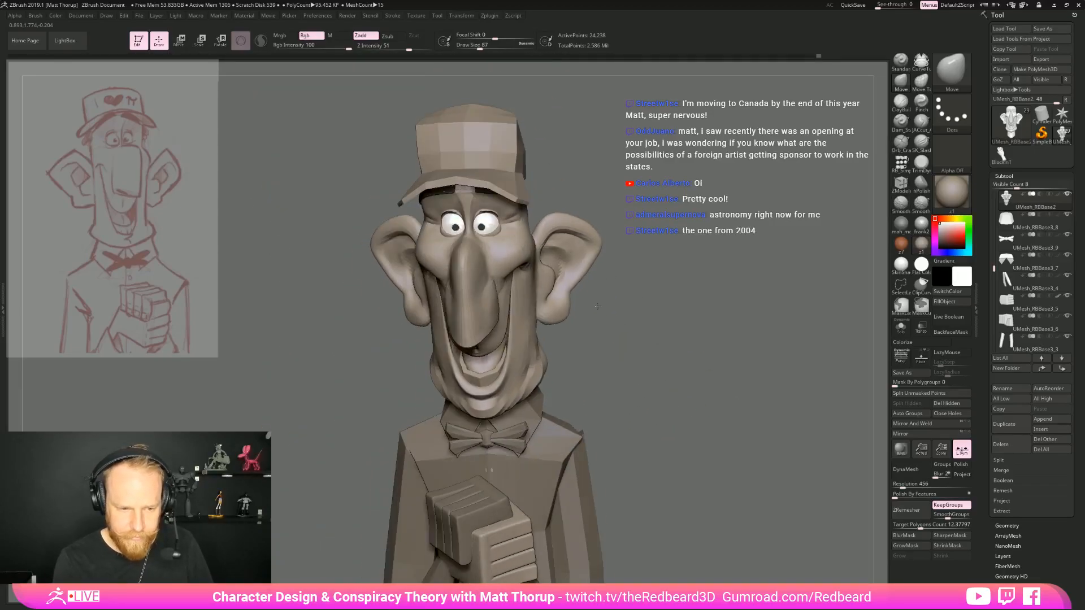
{"action": "right_click_drag", "start_coordinate": [601, 303], "coordinate": [537, 291]}
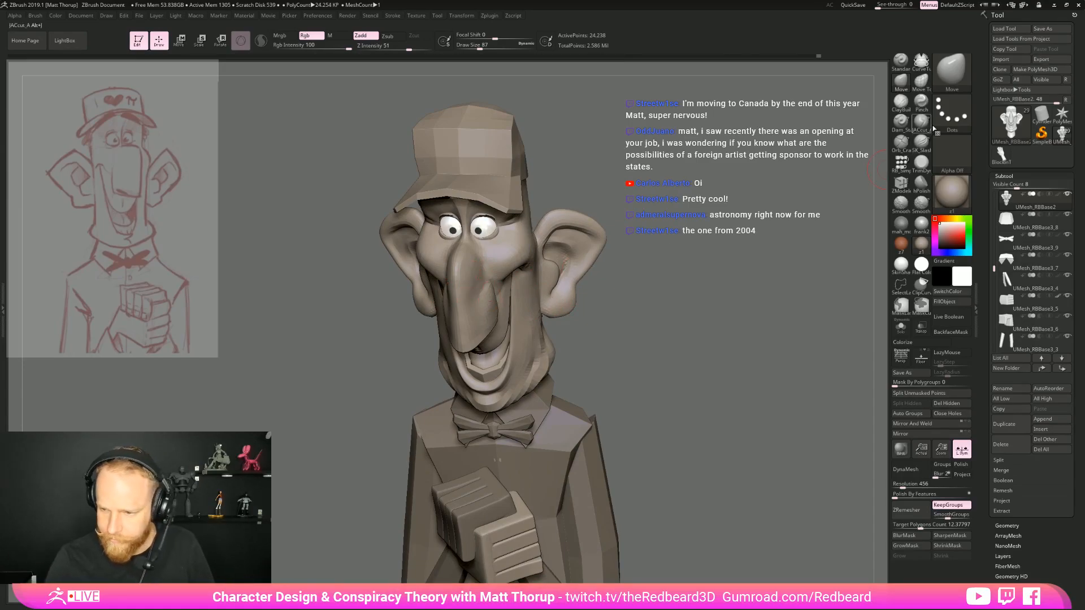
{"action": "right_click_drag", "start_coordinate": [770, 333], "coordinate": [786, 308]}
{"action": "right_click_drag", "start_coordinate": [785, 308], "coordinate": [758, 243], "text": "ctrl"}
{"action": "mouse_move", "coordinate": [622, 407]}
{"action": "right_mouse_down"}
{"action": "mouse_move", "coordinate": [654, 398]}
{"action": "mouse_move", "coordinate": [694, 437]}
{"action": "mouse_move", "coordinate": [647, 431]}
{"action": "right_mouse_up"}
Build up volume along the bridge and side of the nose with the ClayBuildup brush at draw size 87
{"action": "left_click", "coordinate": [921, 182]}
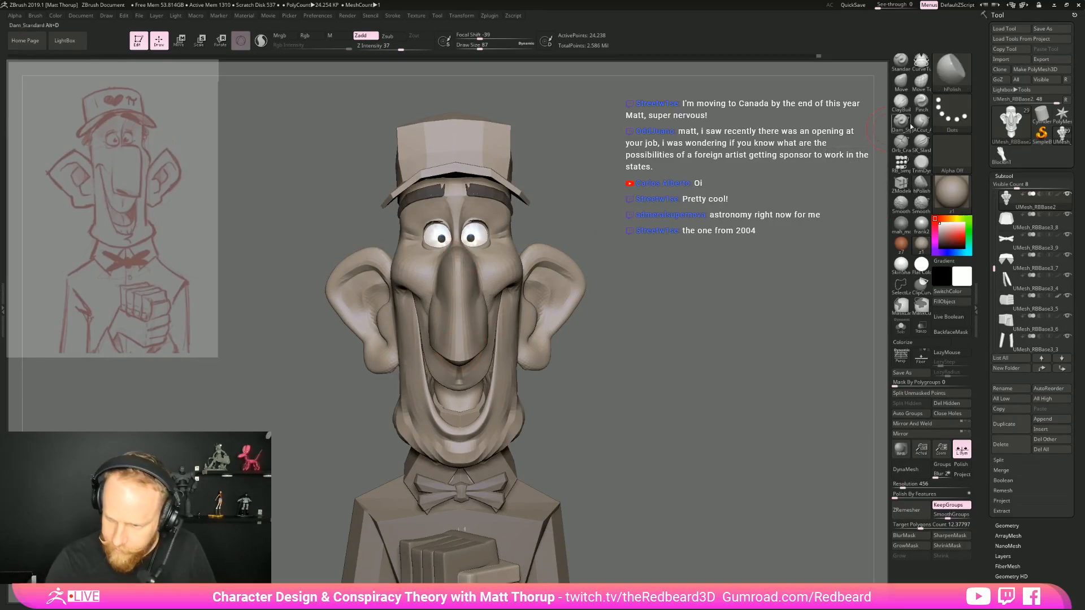
{"action": "left_click", "coordinate": [903, 102]}
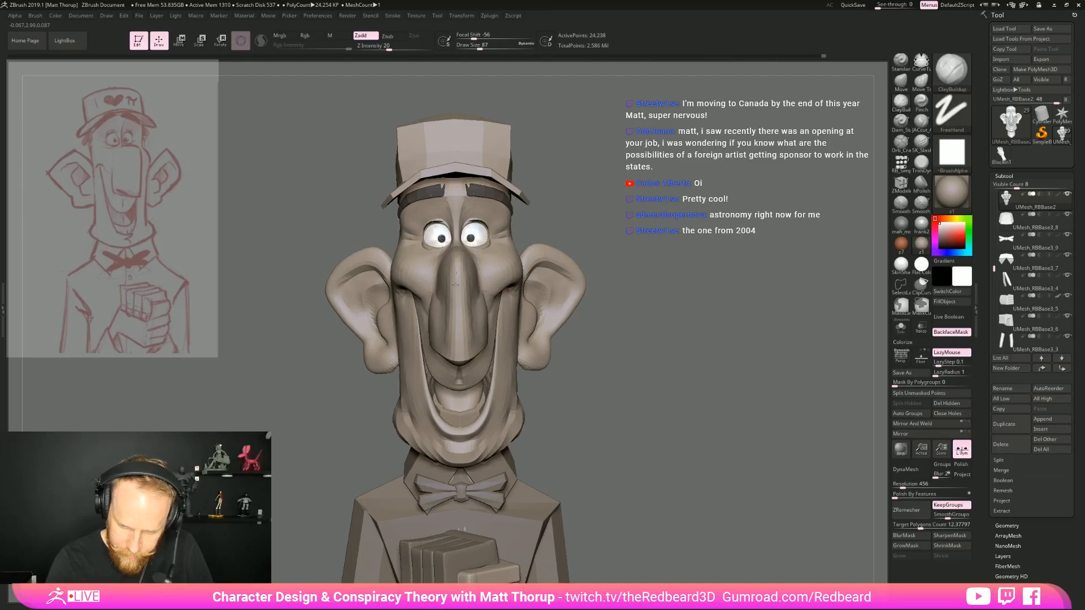
{"action": "right_click_drag", "start_coordinate": [490, 327], "coordinate": [433, 312]}
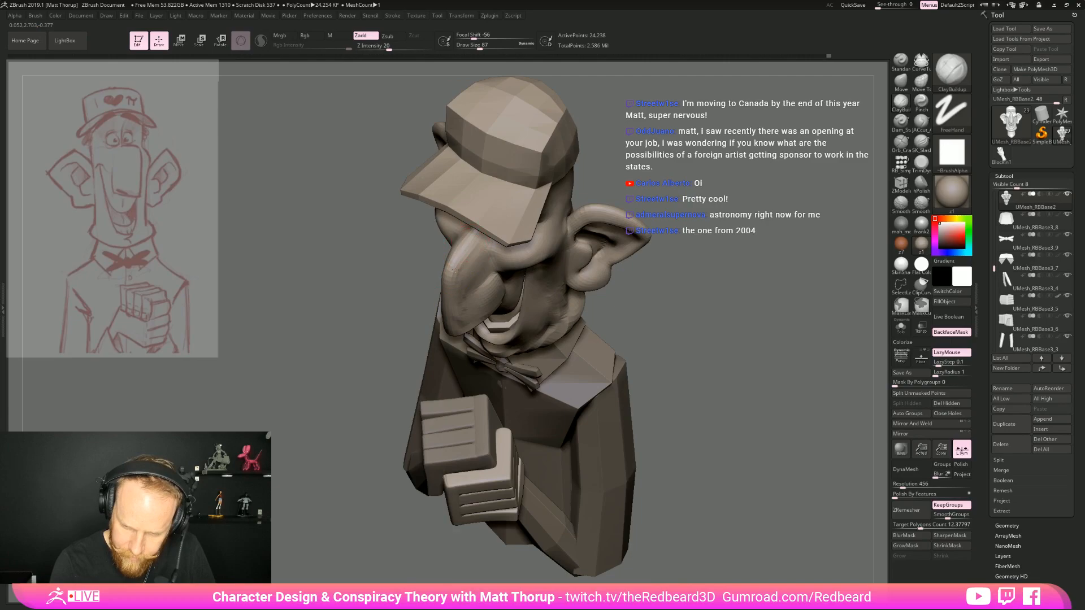
{"action": "right_click_drag", "start_coordinate": [446, 356], "coordinate": [467, 302]}
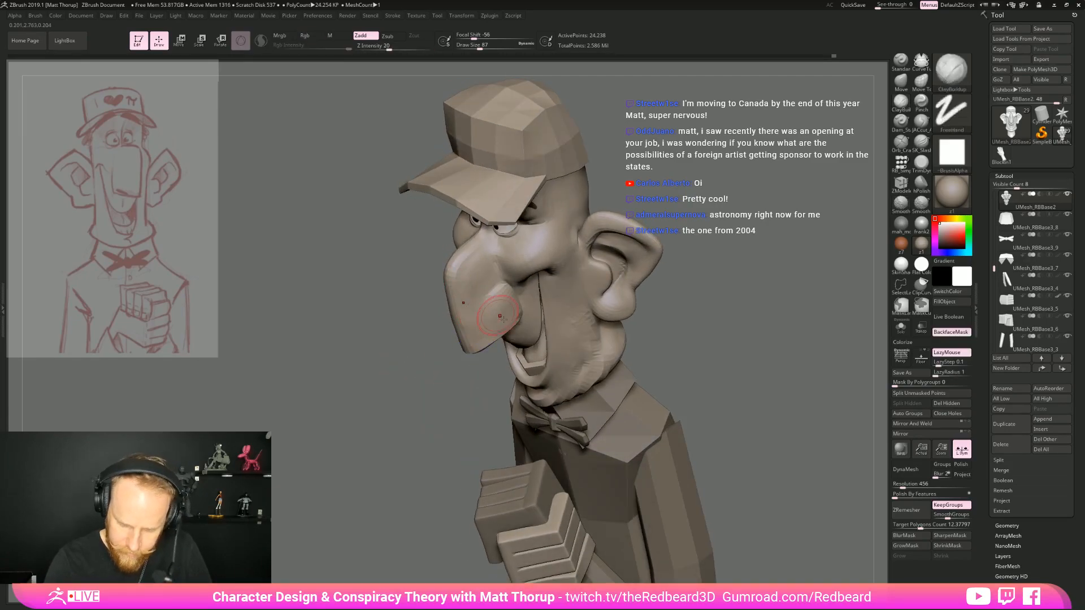
Carve the nose bridge with the subtractive crease brush, reducing the draw size to 62
{"action": "key", "text": "4"}
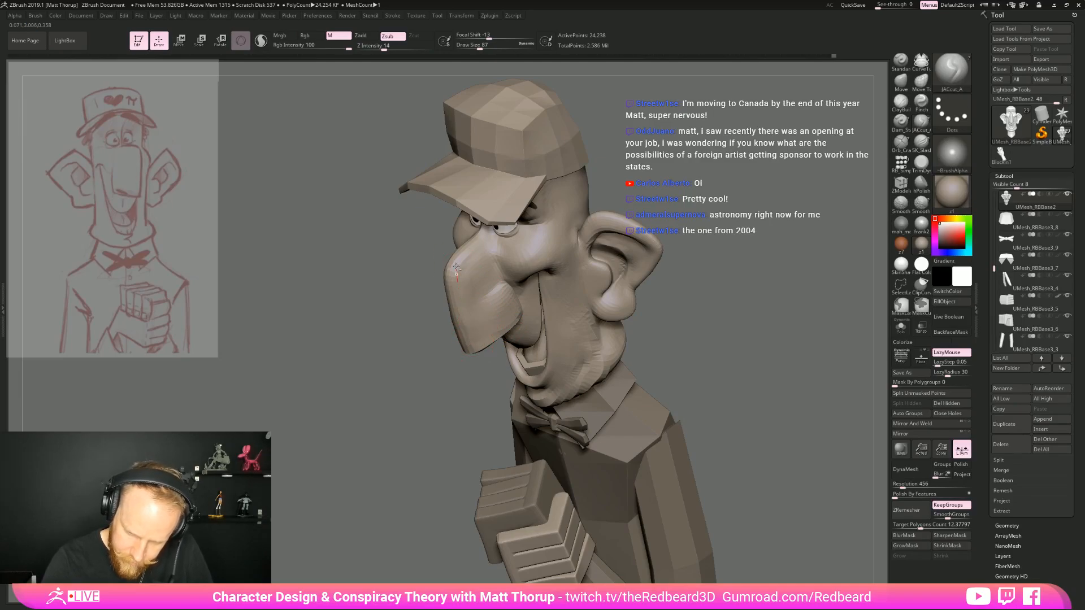
{"action": "right_click_drag", "start_coordinate": [438, 308], "coordinate": [463, 288]}
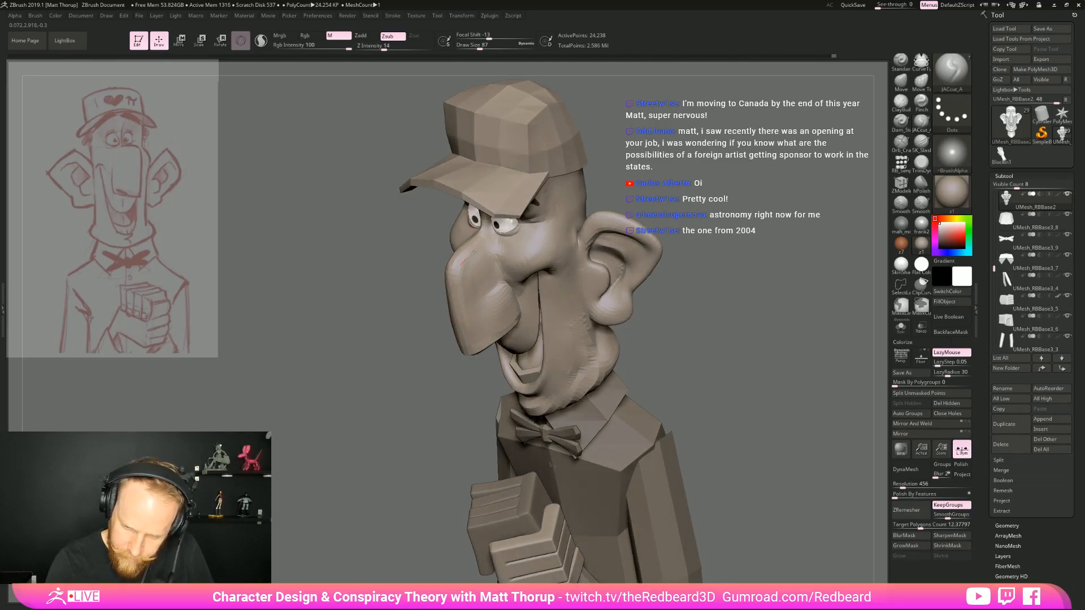
{"action": "right_click_drag", "start_coordinate": [593, 220], "coordinate": [681, 354], "text": "shift"}
{"action": "mouse_move", "coordinate": [680, 355]}
{"action": "right_mouse_down"}
{"action": "mouse_move", "coordinate": [699, 359]}
{"action": "mouse_move", "coordinate": [669, 412]}
{"action": "mouse_move", "coordinate": [696, 327]}
{"action": "mouse_move", "coordinate": [645, 406]}
{"action": "mouse_move", "coordinate": [644, 447]}
{"action": "right_mouse_up"}
{"action": "key", "text": "bracketleft"}
{"action": "left_click_drag", "start_coordinate": [477, 259], "coordinate": [482, 272], "text": "shift"}
{"action": "right_click_drag", "start_coordinate": [556, 276], "coordinate": [613, 278]}
Set up the Move brush at draw size 71 and compare the nose in profile and three-quarter views
{"action": "key", "text": "b"}
{"action": "key", "text": "m"}
{"action": "key", "text": "v"}
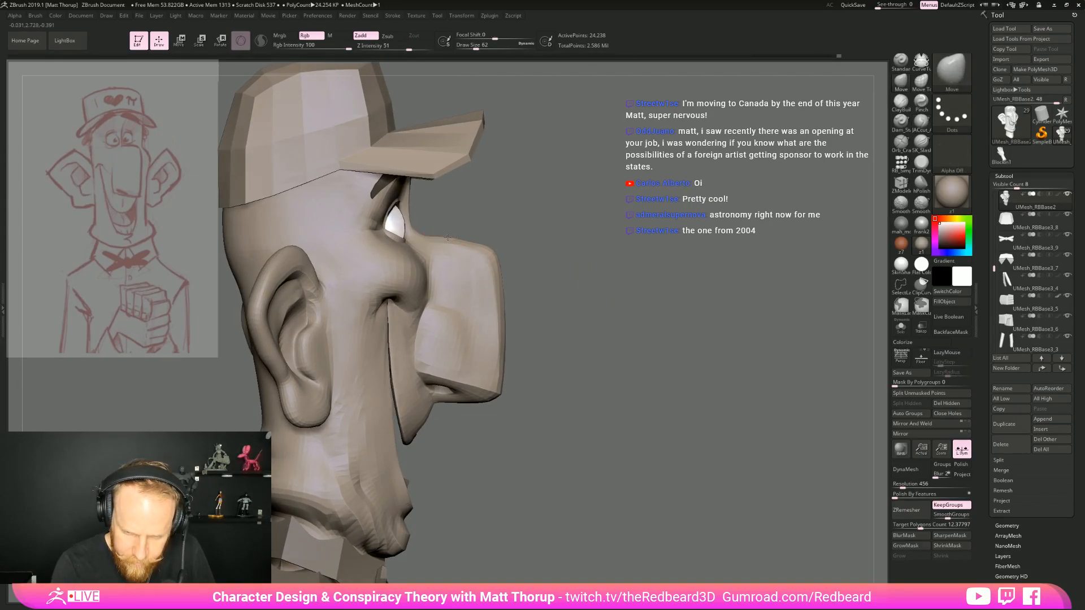
{"action": "key", "text": "bracketright"}
{"action": "right_click_drag", "start_coordinate": [708, 334], "coordinate": [666, 308], "text": "ctrl"}
{"action": "right_click_drag", "start_coordinate": [667, 308], "coordinate": [567, 395]}
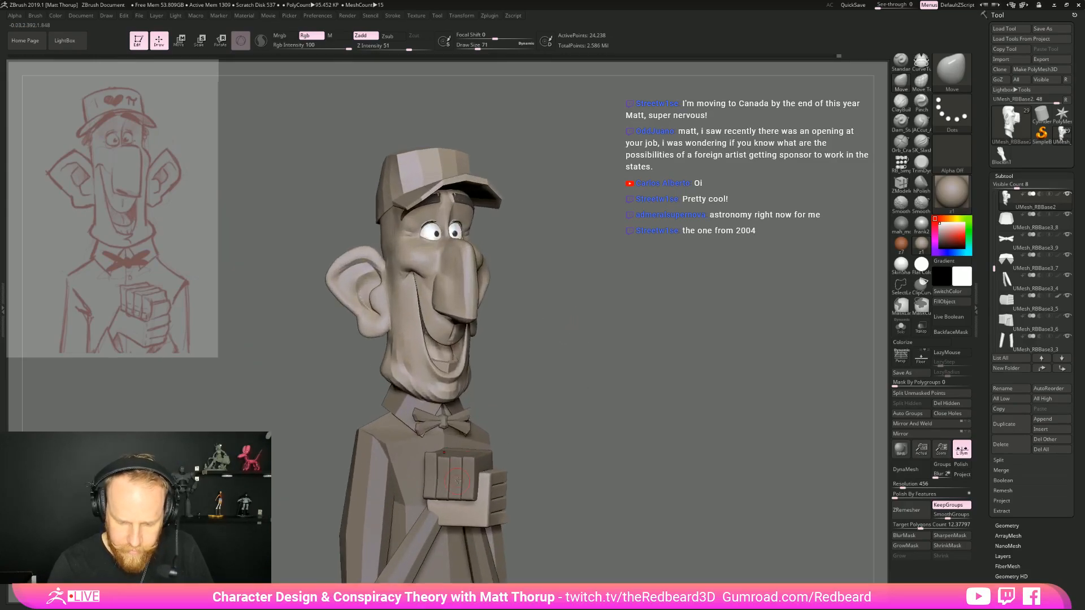
Make the clasped hands the active subtool and inspect their mesh with the wireframe display
{"action": "left_click", "coordinate": [459, 473], "text": "alt"}
{"action": "right_click_drag", "start_coordinate": [584, 513], "coordinate": [615, 378], "text": "alt"}
{"action": "left_click_drag", "start_coordinate": [615, 377], "coordinate": [645, 408], "text": "ctrl"}
{"action": "right_click_drag", "start_coordinate": [666, 404], "coordinate": [625, 400]}
{"action": "mouse_move", "coordinate": [729, 356]}
{"action": "right_mouse_down", "text": "ctrl"}
{"action": "mouse_move", "coordinate": [731, 383]}
{"action": "mouse_move", "coordinate": [682, 384]}
{"action": "mouse_move", "coordinate": [713, 390]}
{"action": "mouse_move", "coordinate": [711, 361]}
{"action": "right_mouse_up", "text": "ctrl"}
{"action": "right_click_drag", "start_coordinate": [711, 362], "coordinate": [685, 377]}
{"action": "key", "text": "shift+f"}
{"action": "key", "text": "shift+f"}
Enable Dynamic Subdivision with QGrid on the upper hand and convert it to real geometry at subdivision level 3
{"action": "left_click", "coordinate": [1005, 527]}
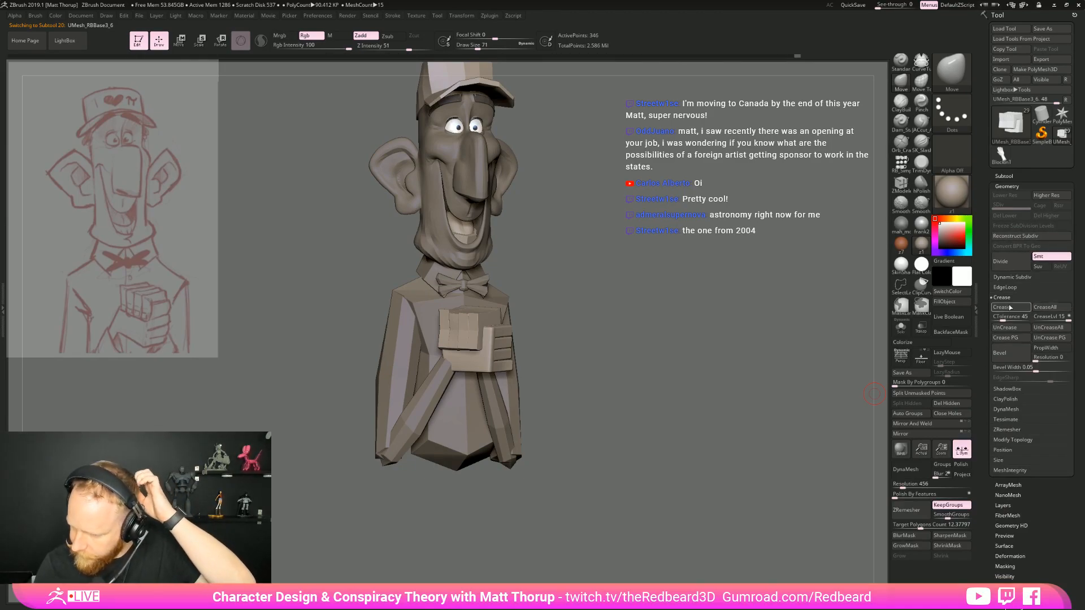
{"action": "left_click", "coordinate": [1013, 278]}
{"action": "left_click", "coordinate": [1004, 287]}
{"action": "left_click", "coordinate": [996, 297]}
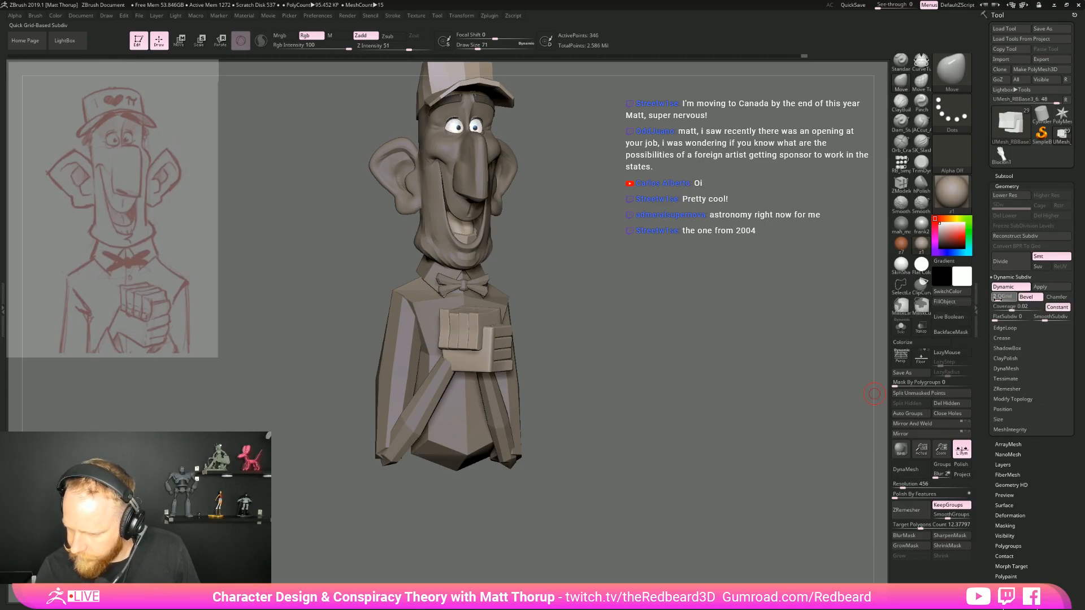
{"action": "left_click_drag", "start_coordinate": [717, 367], "coordinate": [760, 395]}
{"action": "left_click", "coordinate": [994, 297]}
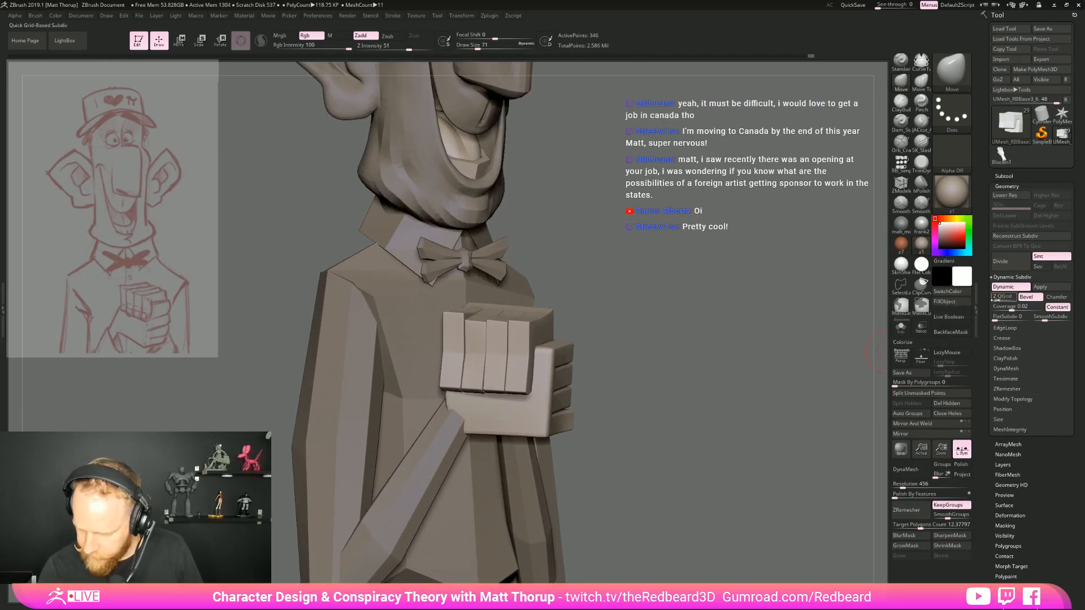
{"action": "mouse_move", "coordinate": [814, 357]}
{"action": "left_mouse_down"}
{"action": "mouse_move", "coordinate": [738, 393]}
{"action": "mouse_move", "coordinate": [721, 384]}
{"action": "mouse_move", "coordinate": [767, 381]}
{"action": "mouse_move", "coordinate": [690, 389]}
{"action": "mouse_move", "coordinate": [722, 417]}
{"action": "mouse_move", "coordinate": [715, 426]}
{"action": "mouse_move", "coordinate": [749, 409]}
{"action": "mouse_move", "coordinate": [751, 372]}
{"action": "mouse_move", "coordinate": [762, 373]}
{"action": "left_mouse_up"}
{"action": "key", "text": "shift+d"}
{"action": "key", "text": "d"}
{"action": "key", "text": "d"}
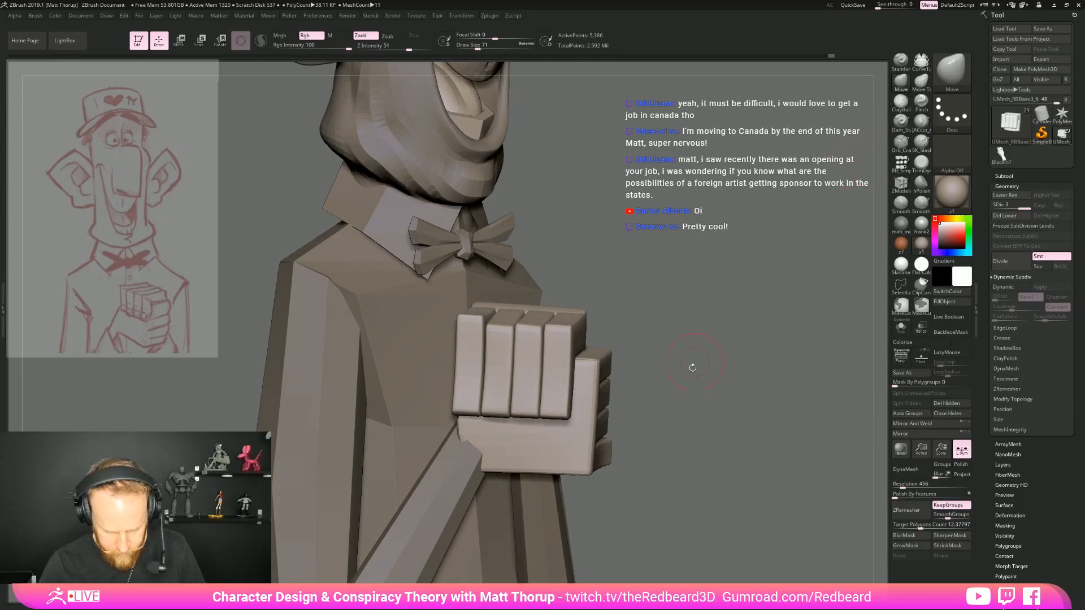
Split the upper hand's fingers into separate polygroups and set Mask By Polygroups to 100
{"action": "left_click", "coordinate": [681, 419], "text": "ctrl"}
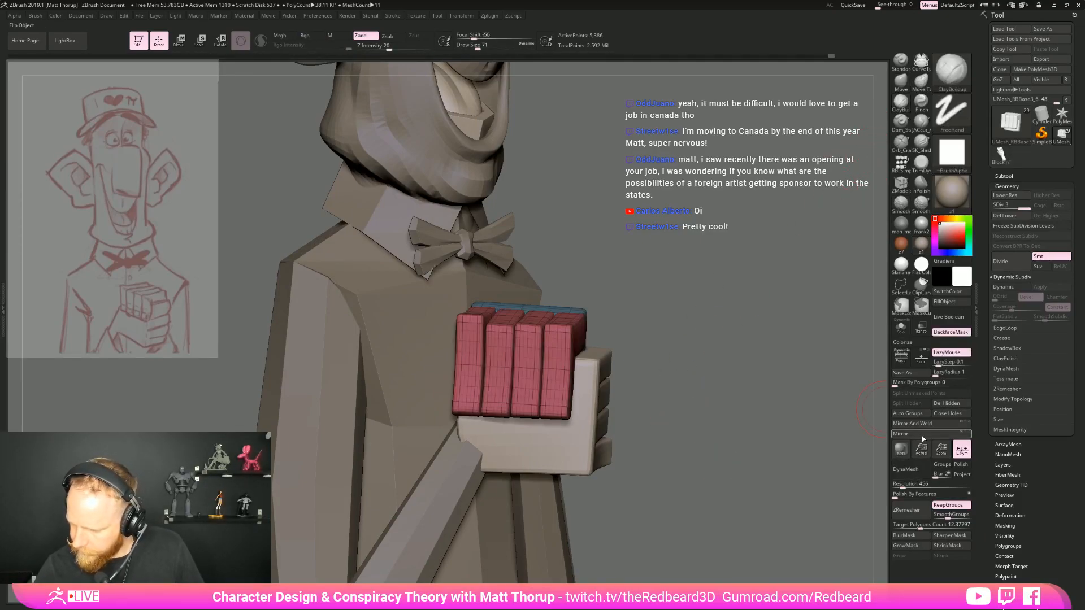
{"action": "left_click", "coordinate": [915, 477]}
{"action": "left_click_drag", "start_coordinate": [746, 480], "coordinate": [684, 483]}
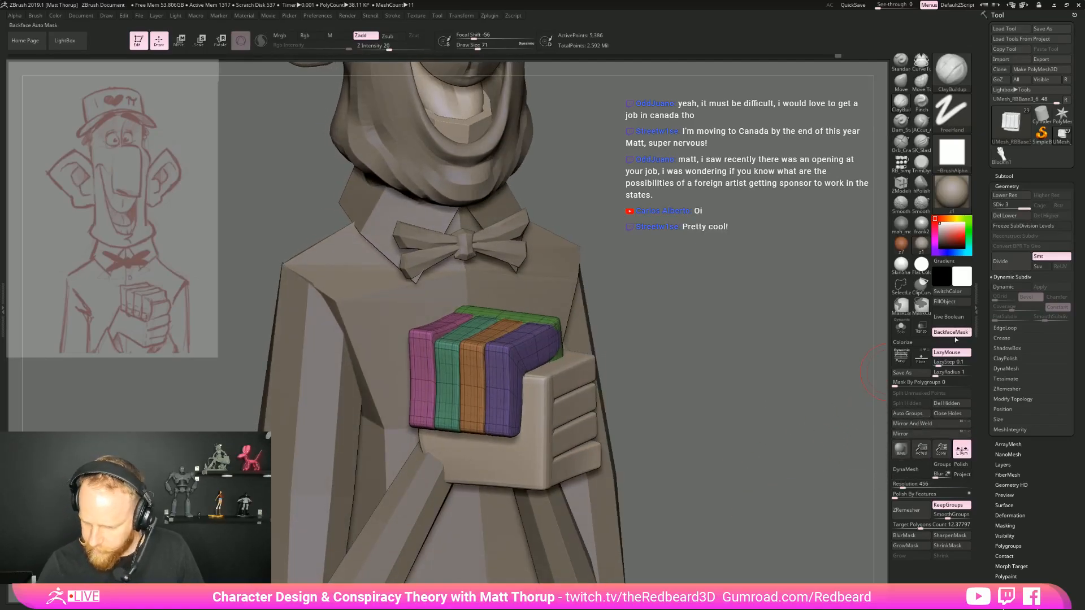
{"action": "left_click", "coordinate": [920, 384]}
{"action": "type", "text": "100"}
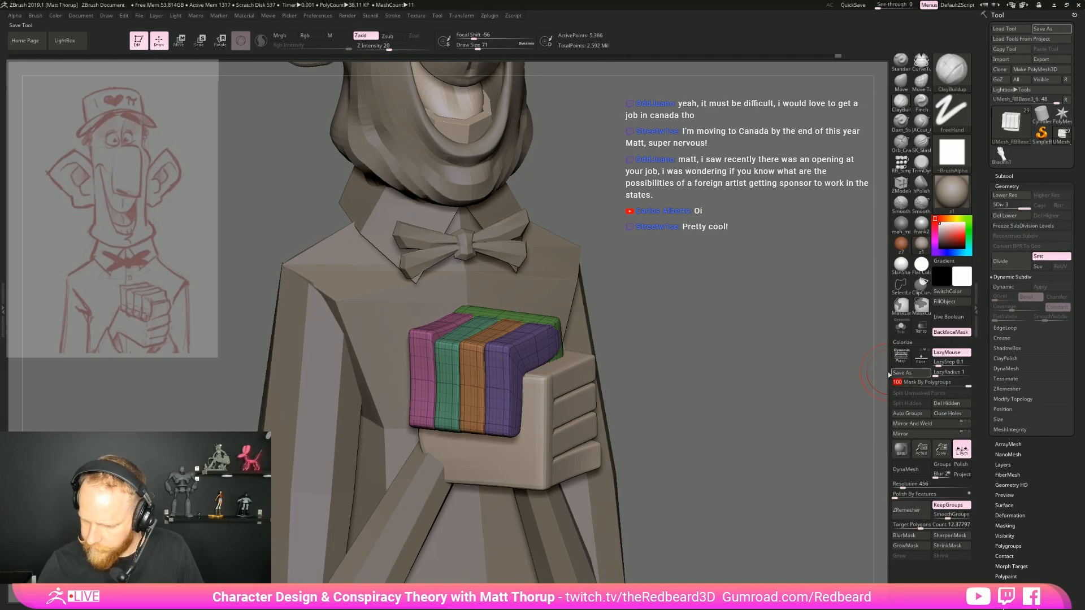
{"action": "key", "text": "shift+f"}
Turn off backface masking and start building up the finger knuckles with the ClayBuildup brush at draw size 51
{"action": "left_click_drag", "start_coordinate": [661, 358], "coordinate": [692, 382]}
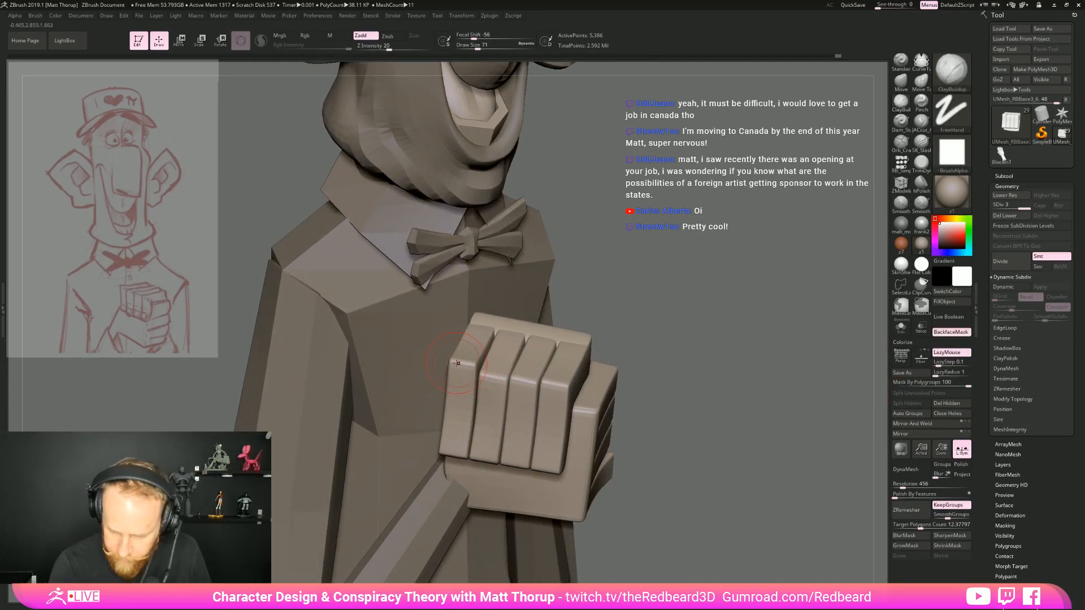
{"action": "key", "text": "bracketleft"}
{"action": "key", "text": "bracketleft"}
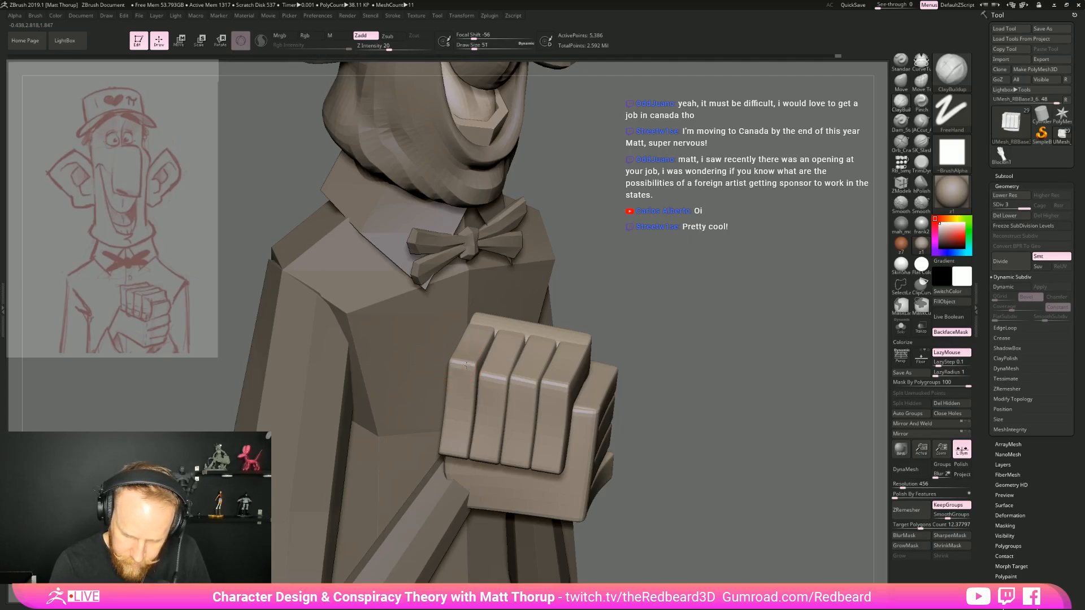
{"action": "left_click", "coordinate": [952, 333]}
{"action": "key", "text": "ctrl+z"}
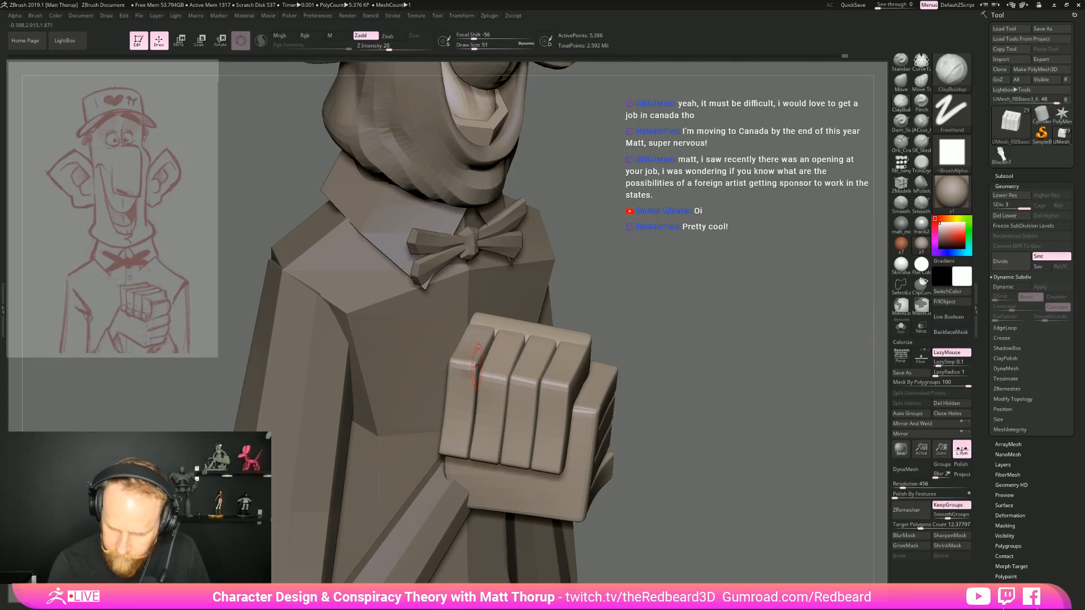
{"action": "right_click_drag", "start_coordinate": [522, 328], "coordinate": [493, 360]}
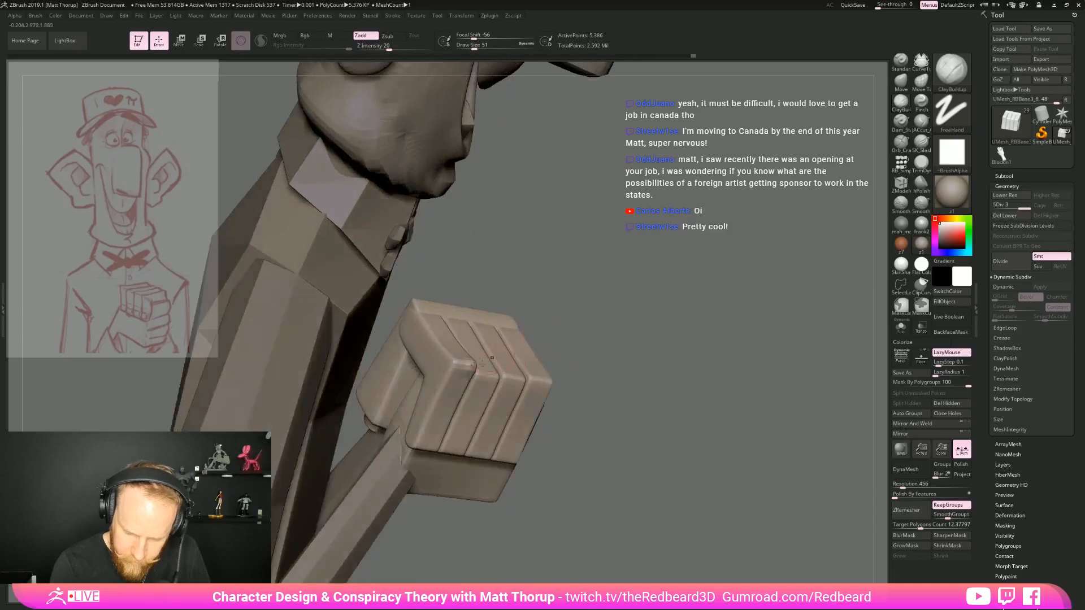
{"action": "left_click_drag", "start_coordinate": [605, 307], "coordinate": [544, 308], "text": "shift"}
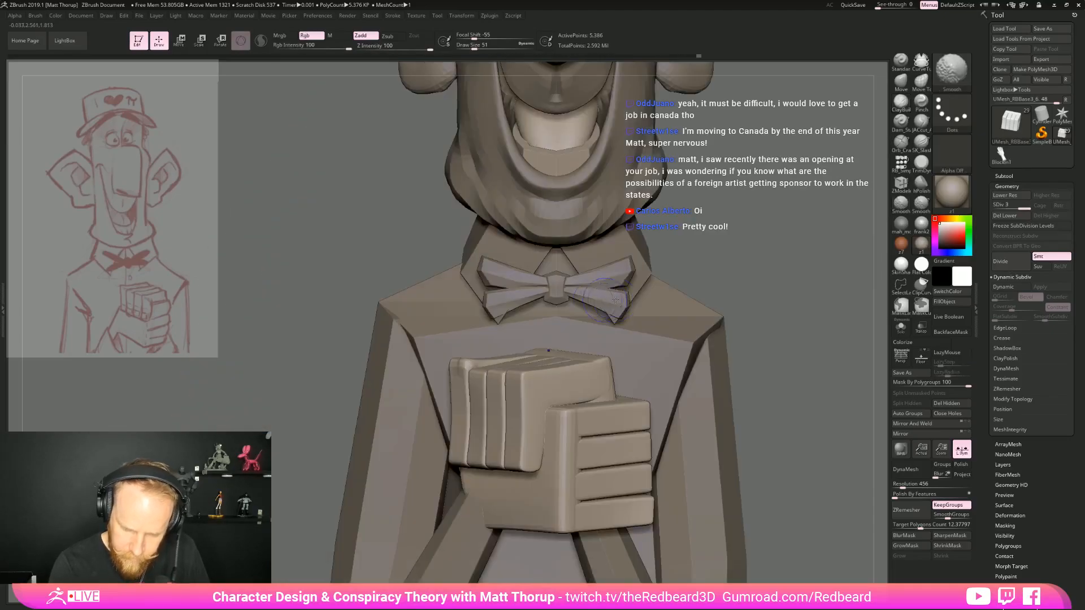
Isolate the upper hand in Solo mode and build up the knuckle bends of all four fingers with ClayBuildup
{"action": "left_click", "coordinate": [587, 346], "text": "alt"}
{"action": "left_click", "coordinate": [546, 388], "text": "alt"}
{"action": "mouse_move", "coordinate": [782, 327]}
{"action": "left_mouse_down", "text": "alt"}
{"action": "mouse_move", "coordinate": [802, 345]}
{"action": "mouse_move", "coordinate": [734, 345]}
{"action": "mouse_move", "coordinate": [717, 269]}
{"action": "mouse_move", "coordinate": [735, 283]}
{"action": "left_mouse_up", "text": "alt"}
{"action": "key", "text": "alt+s"}
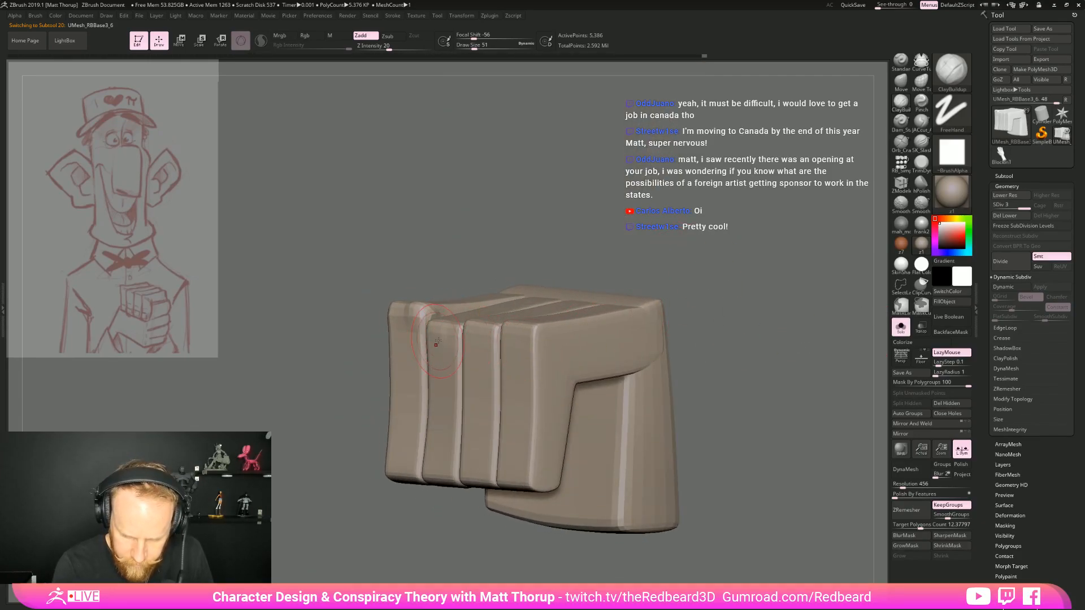
{"action": "left_click_drag", "start_coordinate": [556, 261], "coordinate": [440, 338]}
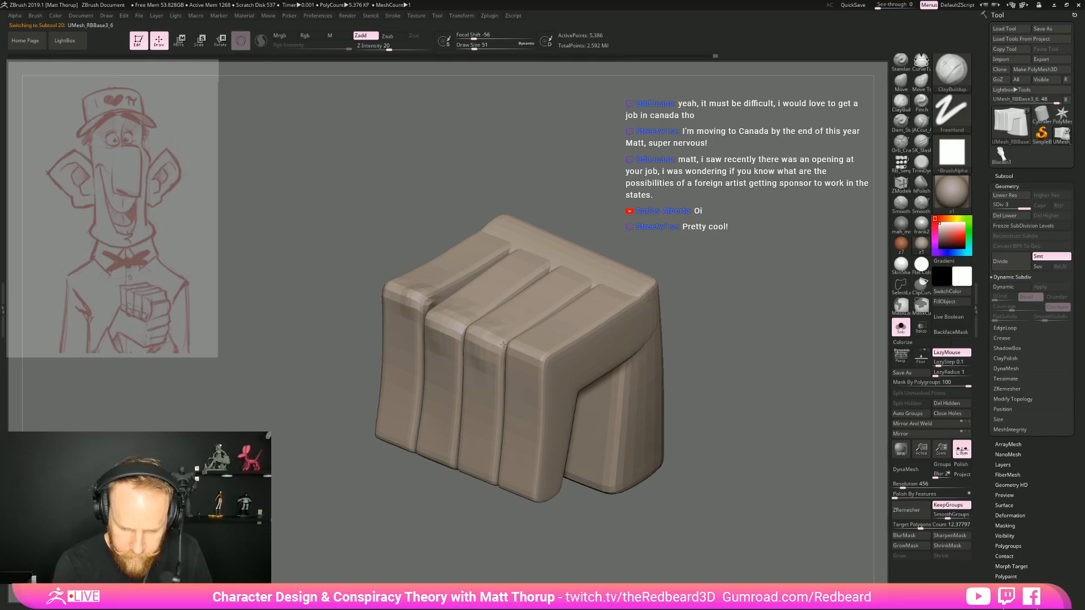
{"action": "left_click_drag", "start_coordinate": [806, 371], "coordinate": [718, 353], "text": "alt"}
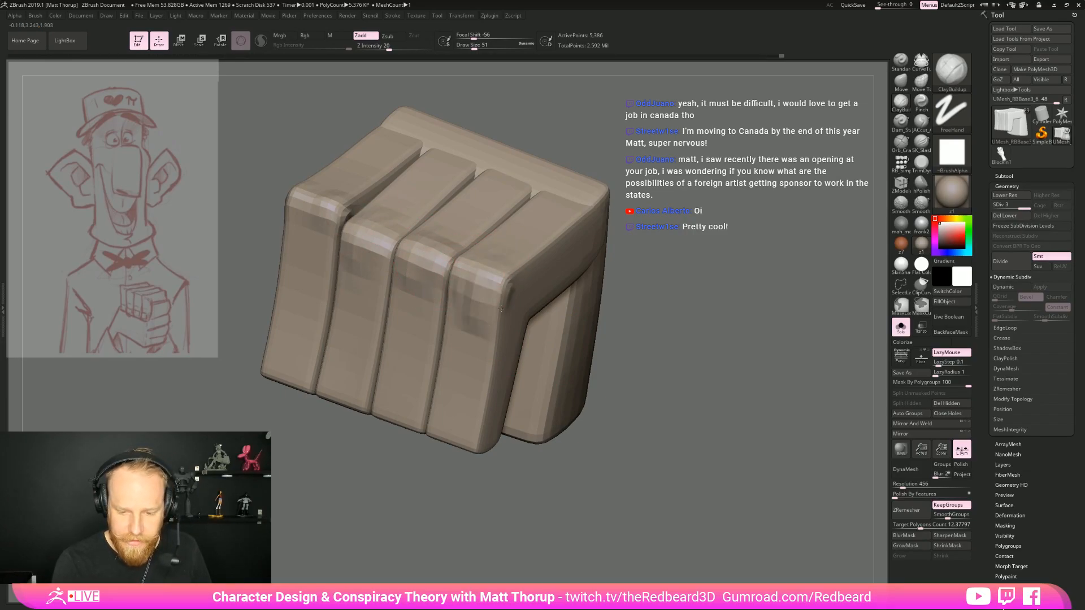
Carve the crease on the inner bend of the outermost finger with the Orb_Cracks brush at draw size 18
{"action": "left_click_drag", "start_coordinate": [711, 306], "coordinate": [792, 317]}
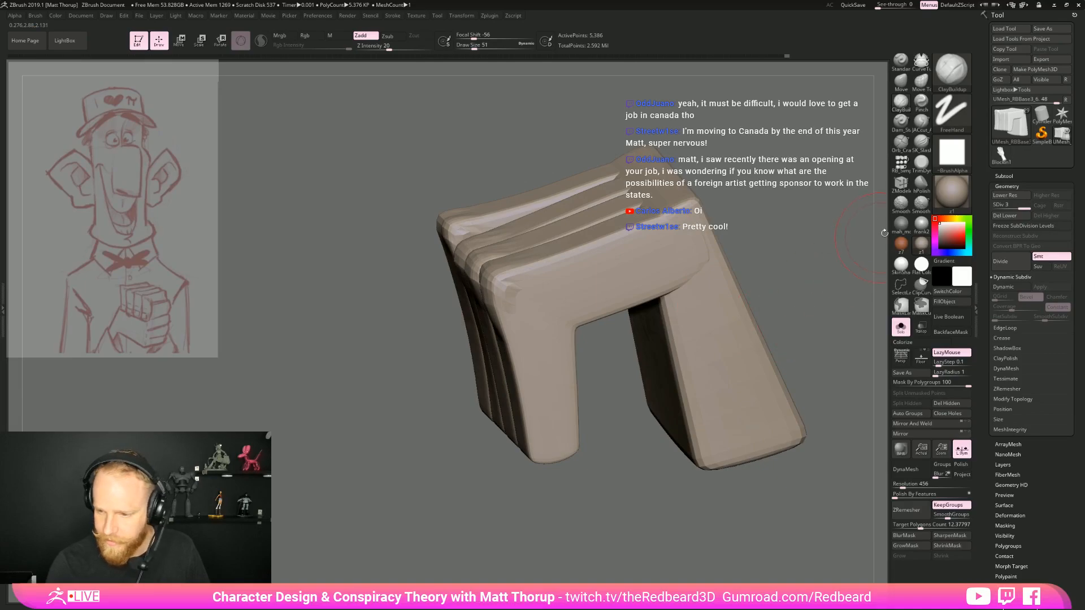
{"action": "left_click", "coordinate": [901, 144]}
{"action": "left_click_drag", "start_coordinate": [612, 375], "coordinate": [585, 352]}
{"action": "key", "text": "s"}
{"action": "left_click_drag", "start_coordinate": [547, 310], "coordinate": [599, 332]}
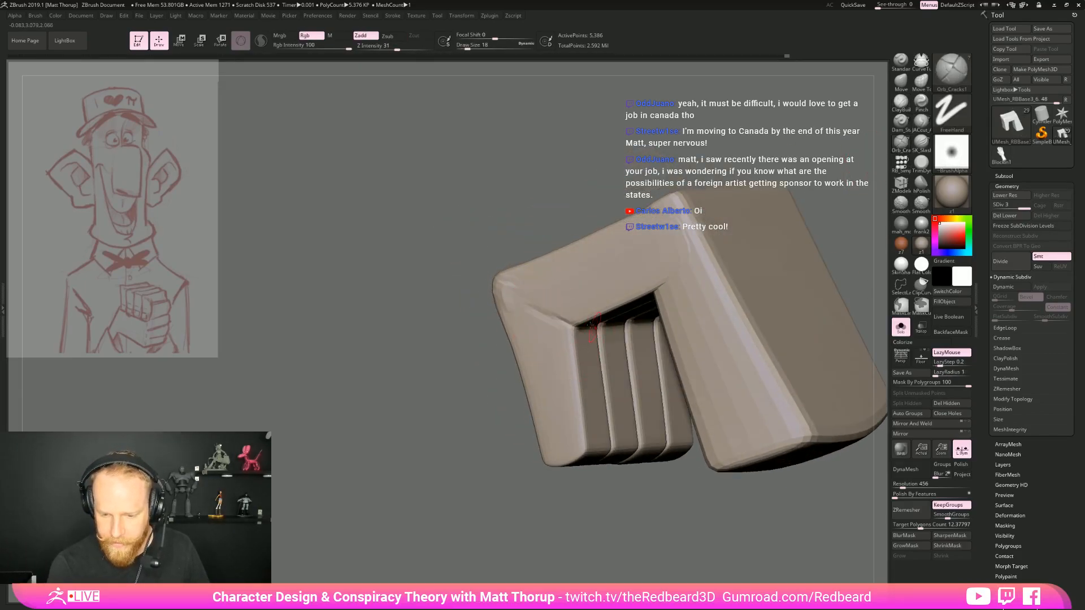
{"action": "left_click_drag", "start_coordinate": [531, 300], "coordinate": [584, 328]}
{"action": "right_click_drag", "start_coordinate": [588, 332], "coordinate": [546, 325]}
{"action": "left_click_drag", "start_coordinate": [541, 322], "coordinate": [603, 328]}
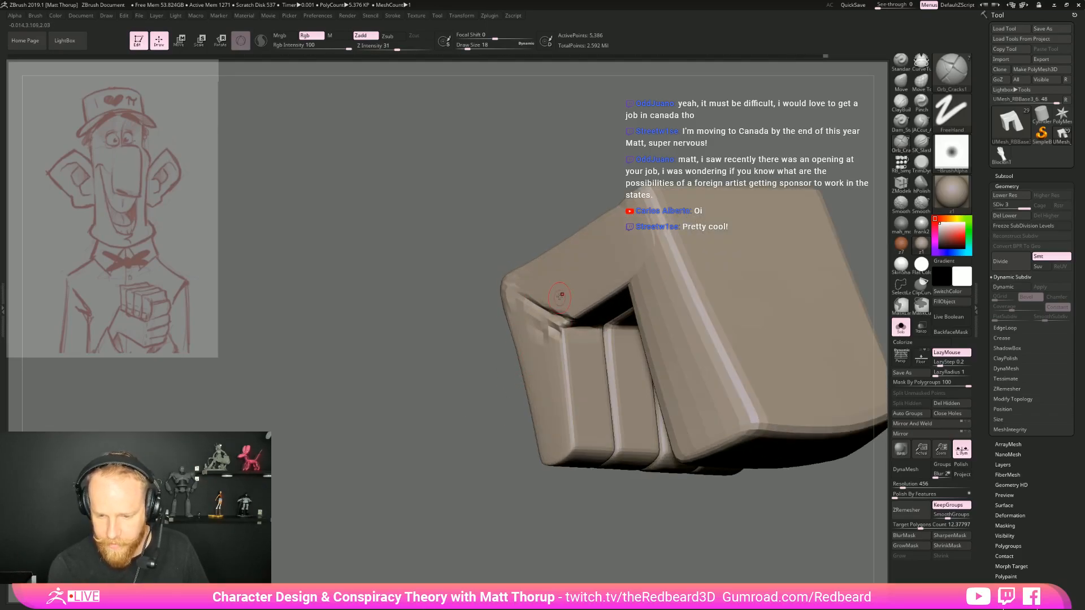
{"action": "right_click_drag", "start_coordinate": [559, 302], "coordinate": [599, 452]}
{"action": "right_click_drag", "start_coordinate": [599, 452], "coordinate": [537, 323]}
{"action": "right_click_drag", "start_coordinate": [610, 270], "coordinate": [595, 272]}
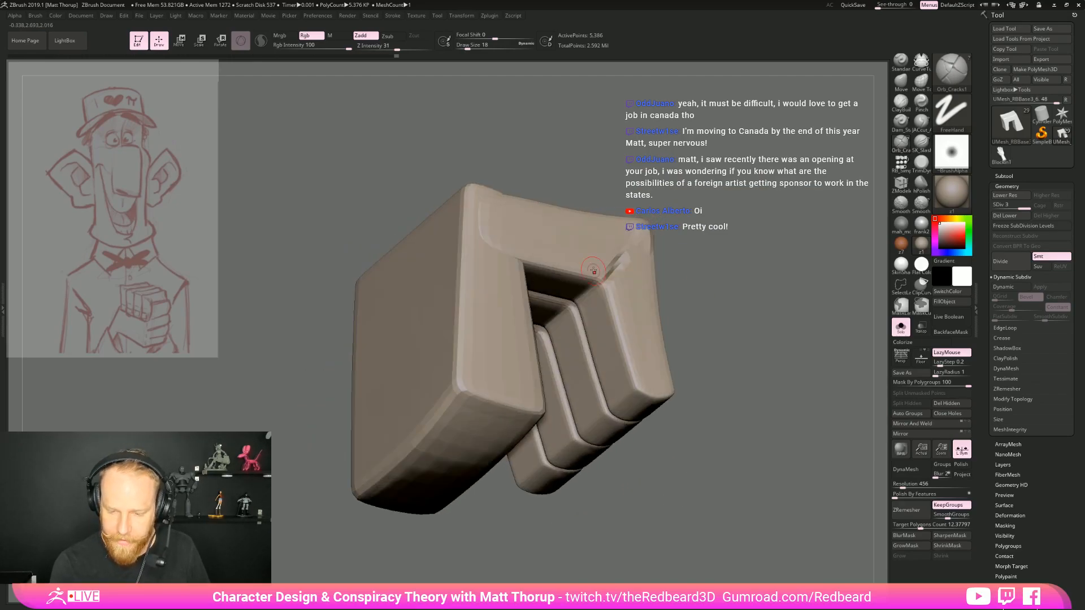
Subdivide the hand to level 4 and add a second knuckle near each fingertip with ClayBuildup at draw size 18
{"action": "right_click_drag", "start_coordinate": [717, 321], "coordinate": [799, 301]}
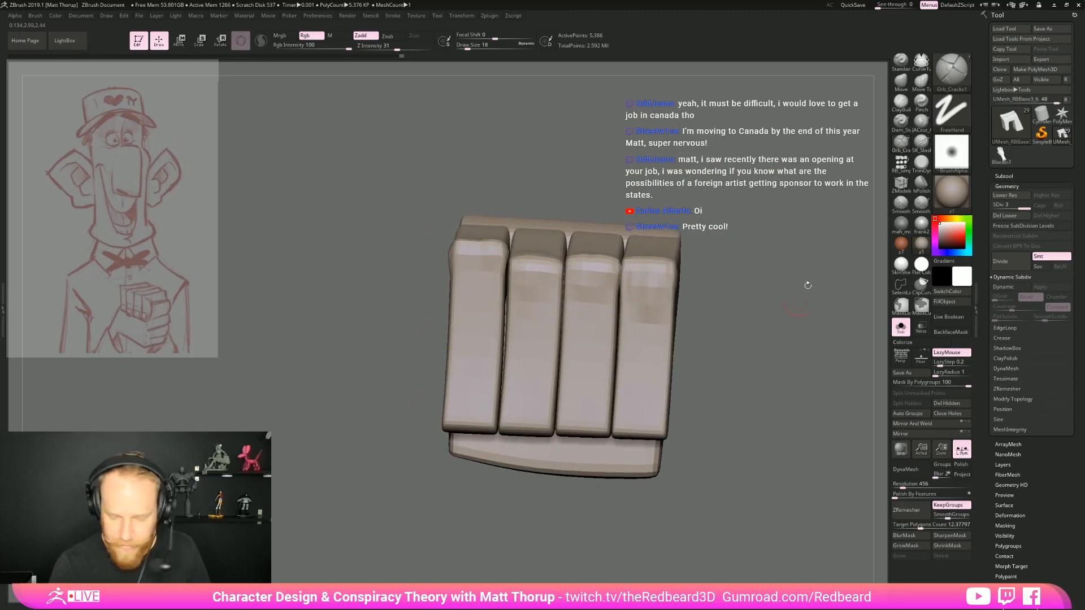
{"action": "left_click", "coordinate": [901, 103]}
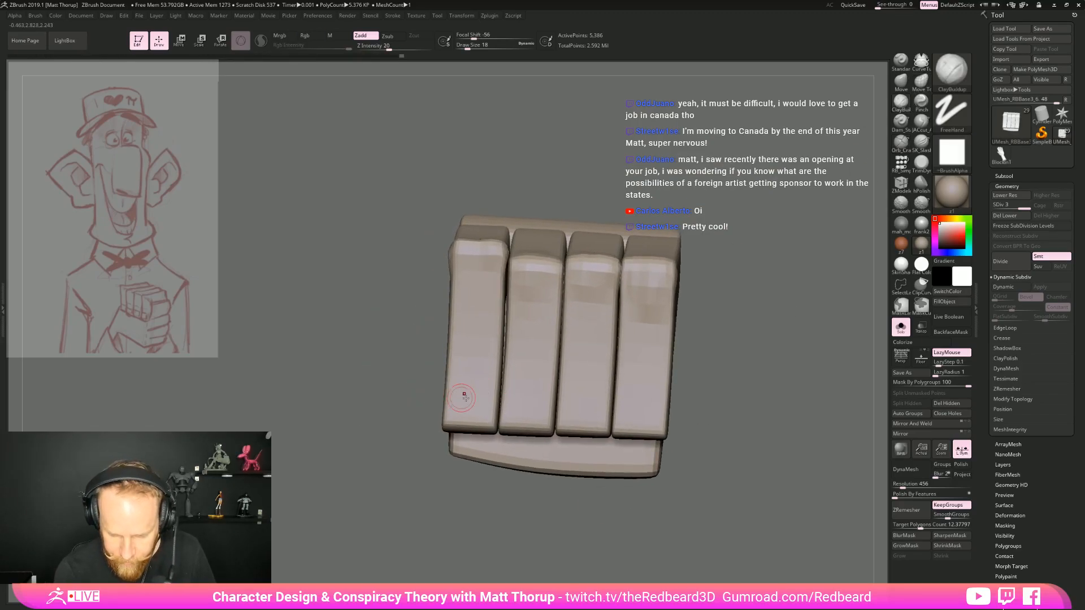
{"action": "right_click_drag", "start_coordinate": [459, 396], "coordinate": [443, 499]}
{"action": "key", "text": "shift+f"}
{"action": "key", "text": "shift+f"}
{"action": "key", "text": "d"}
{"action": "left_click_drag", "start_coordinate": [492, 387], "coordinate": [476, 373]}
{"action": "left_click_drag", "start_coordinate": [544, 390], "coordinate": [517, 377]}
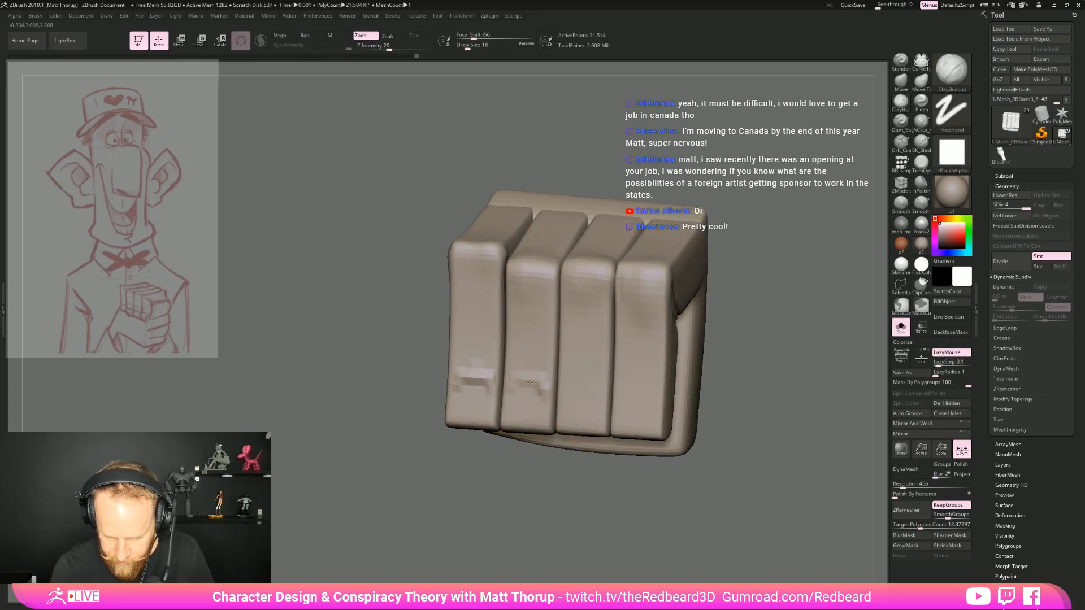
{"action": "left_click_drag", "start_coordinate": [656, 411], "coordinate": [637, 389]}
Reshape and round the ends of the four fingers with the Move brush at draw size 54
{"action": "key", "text": "b"}
{"action": "key", "text": "m"}
{"action": "key", "text": "v"}
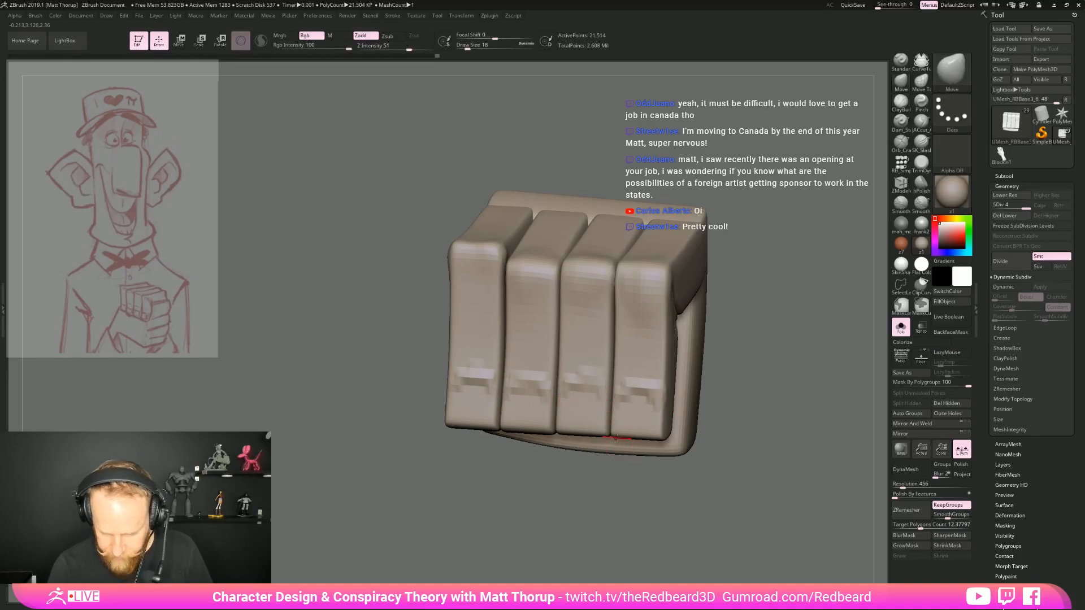
{"action": "left_click_drag", "start_coordinate": [637, 488], "coordinate": [643, 446]}
{"action": "key", "text": "s"}
{"action": "left_click", "coordinate": [634, 441]}
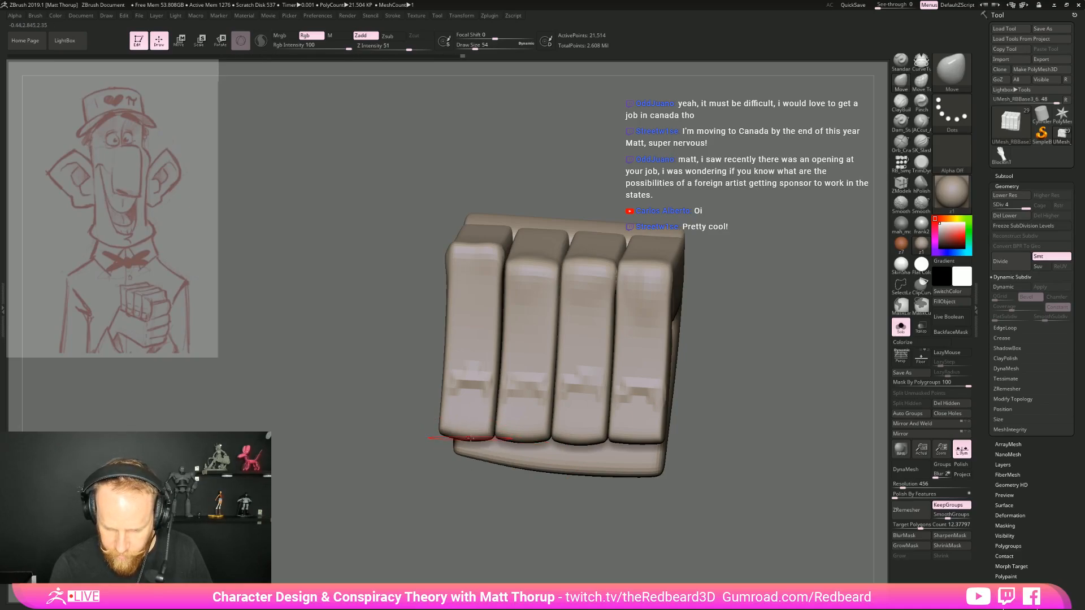
{"action": "left_click_drag", "start_coordinate": [754, 363], "coordinate": [686, 365]}
Shape the edge of the back of the hand into a scalloped knuckle ridge with the Move brush, reducing its size to 46
{"action": "mouse_move", "coordinate": [784, 394]}
{"action": "left_mouse_down", "text": "alt"}
{"action": "mouse_move", "coordinate": [740, 421]}
{"action": "mouse_move", "coordinate": [748, 438]}
{"action": "mouse_move", "coordinate": [683, 427]}
{"action": "mouse_move", "coordinate": [734, 325]}
{"action": "mouse_move", "coordinate": [593, 290]}
{"action": "mouse_move", "coordinate": [681, 358]}
{"action": "mouse_move", "coordinate": [646, 362]}
{"action": "mouse_move", "coordinate": [503, 430]}
{"action": "left_mouse_up", "text": "alt"}
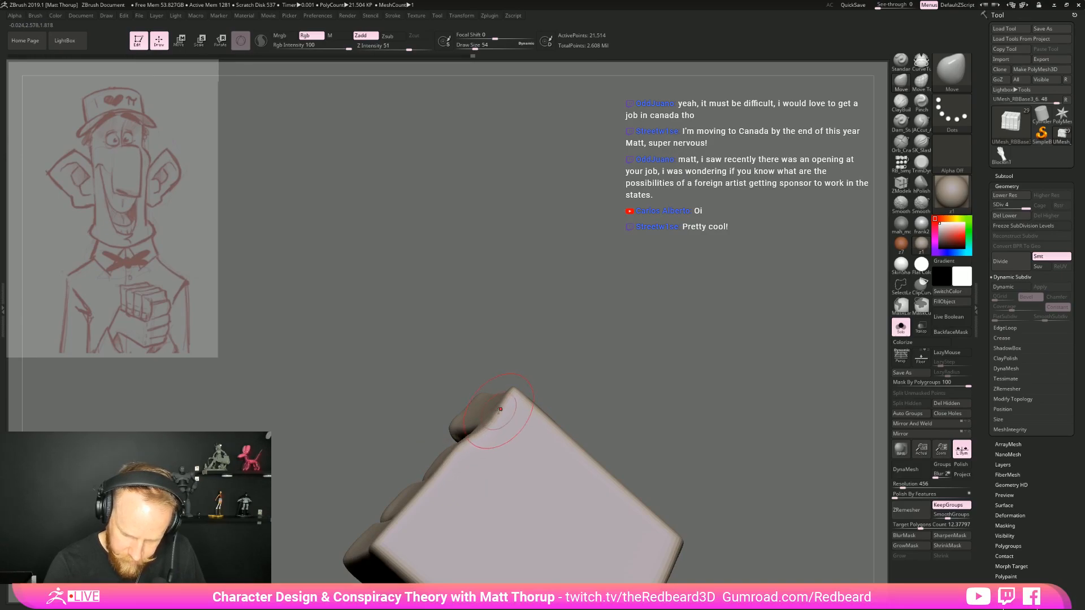
{"action": "left_click_drag", "start_coordinate": [510, 394], "coordinate": [497, 404]}
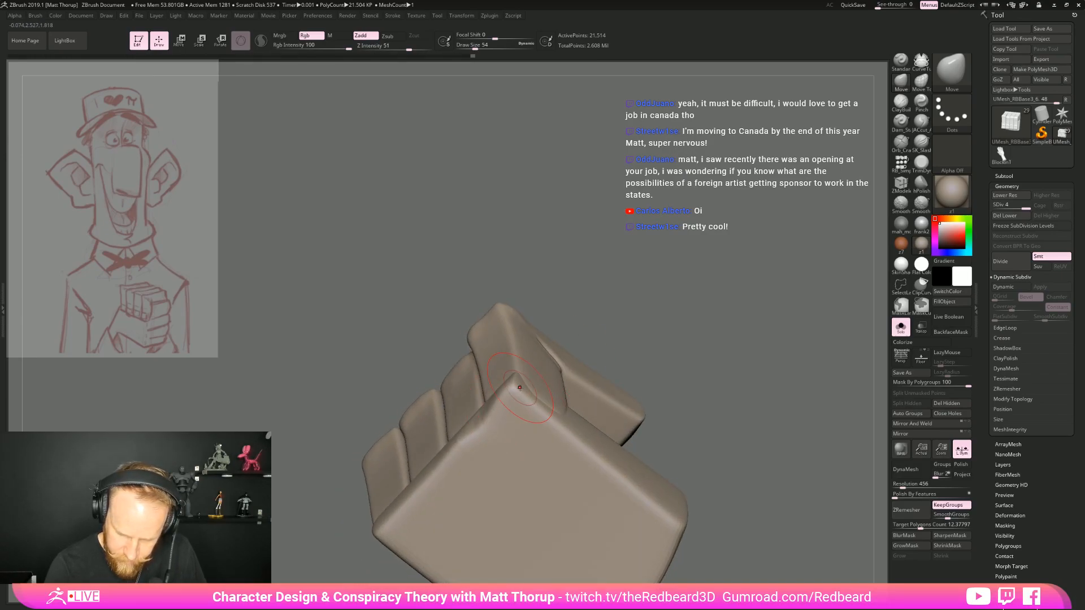
{"action": "key", "text": "shift"}
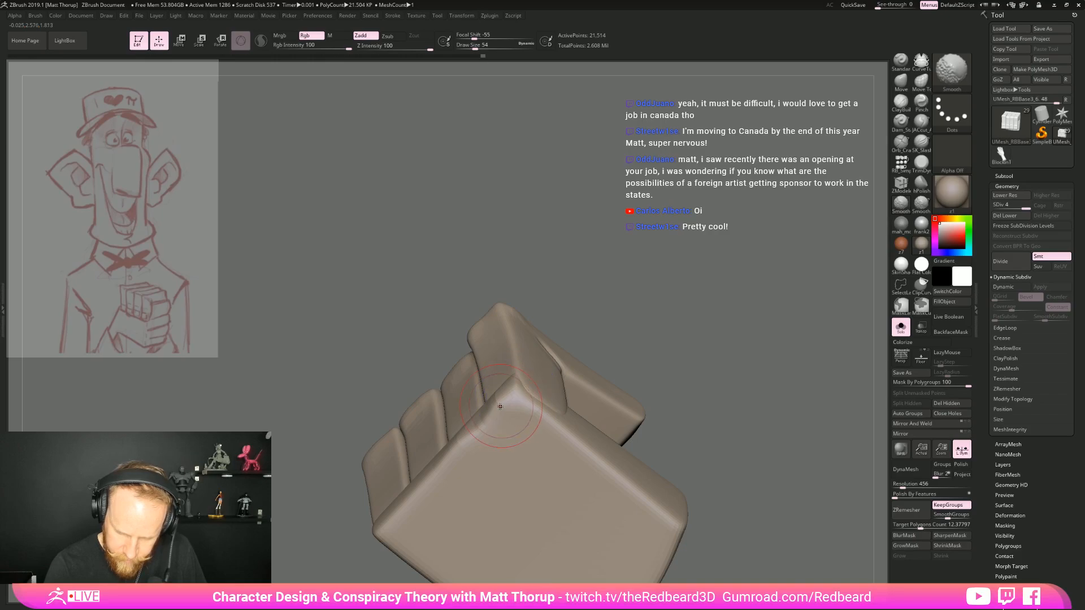
{"action": "mouse_move", "coordinate": [628, 337]}
{"action": "left_mouse_down"}
{"action": "mouse_move", "coordinate": [623, 317]}
{"action": "mouse_move", "coordinate": [642, 275]}
{"action": "mouse_move", "coordinate": [534, 378]}
{"action": "left_mouse_up"}
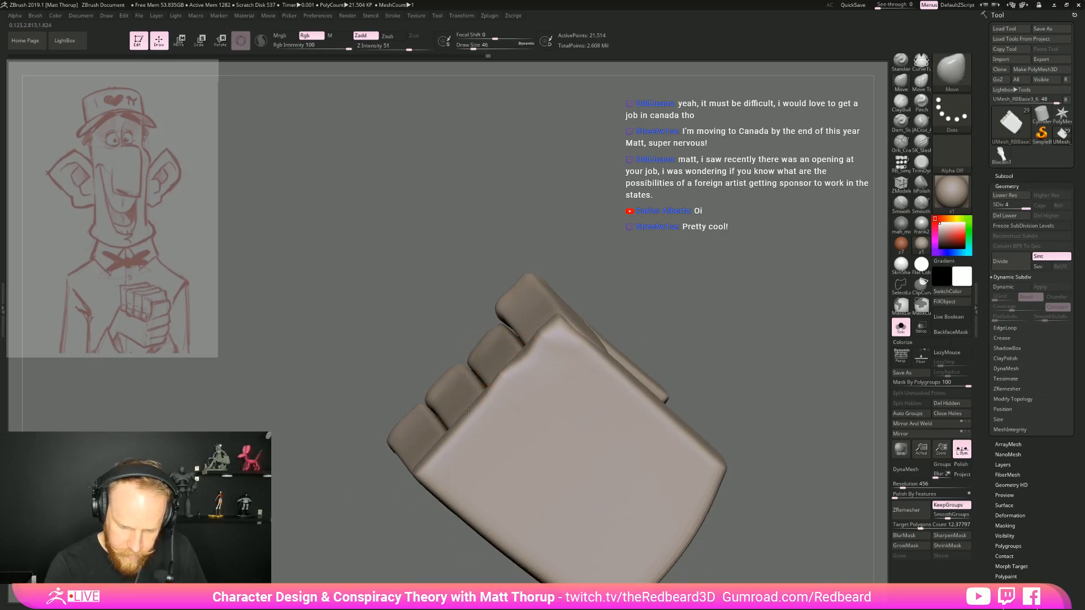
{"action": "left_click_drag", "start_coordinate": [357, 497], "coordinate": [453, 420]}
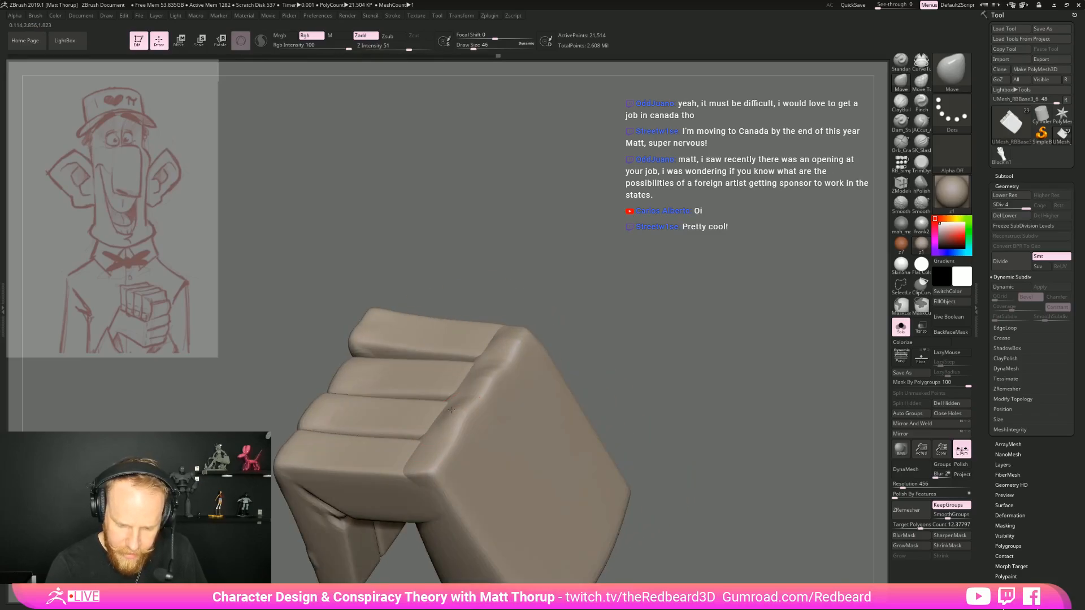
{"action": "left_click_drag", "start_coordinate": [601, 355], "coordinate": [550, 363]}
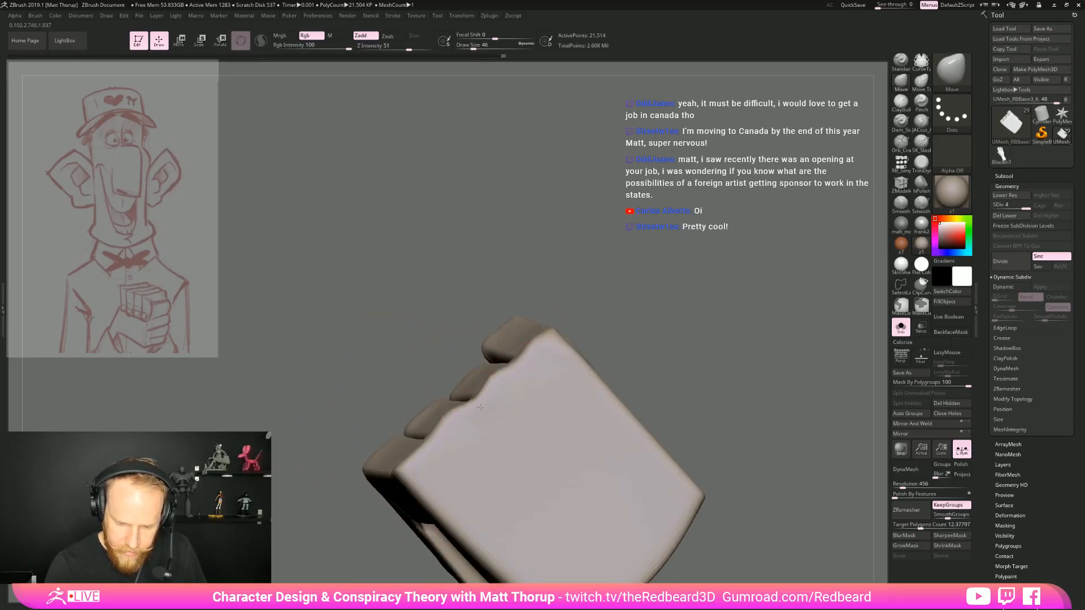
{"action": "left_click_drag", "start_coordinate": [433, 437], "coordinate": [437, 442]}
Try building up volume across the back of the hand with the ClayBuildup brush at draw size 59
{"action": "left_click_drag", "start_coordinate": [667, 350], "coordinate": [783, 277]}
{"action": "left_click", "coordinate": [905, 106]}
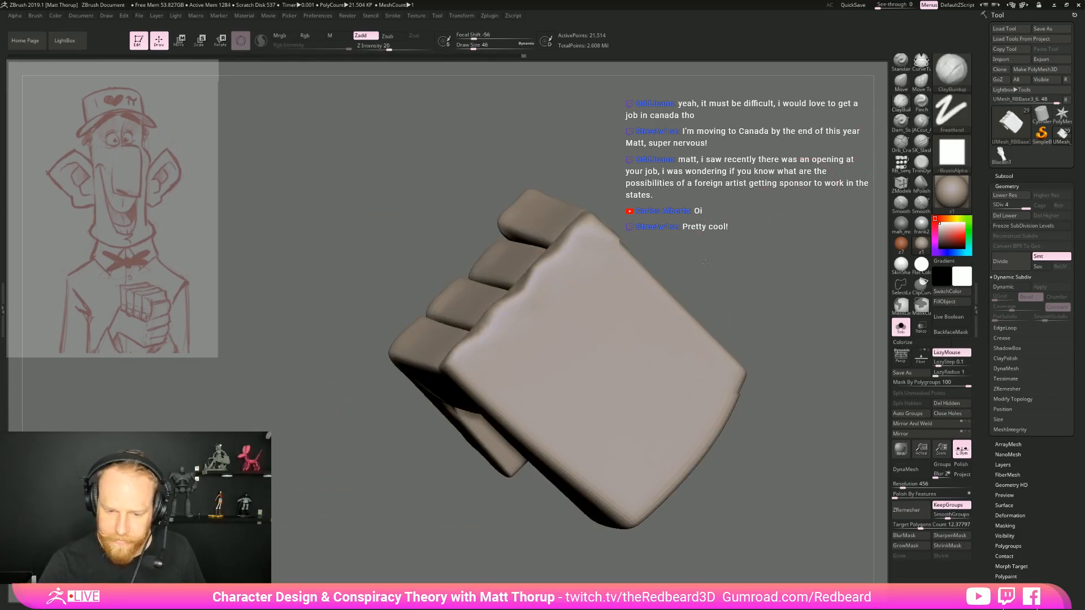
{"action": "left_click_drag", "start_coordinate": [751, 255], "coordinate": [599, 339]}
{"action": "key", "text": "s"}
{"action": "left_click_drag", "start_coordinate": [449, 362], "coordinate": [451, 362]}
{"action": "mouse_move", "coordinate": [482, 325]}
{"action": "left_mouse_down"}
{"action": "mouse_move", "coordinate": [514, 424]}
{"action": "mouse_move", "coordinate": [469, 371]}
{"action": "left_mouse_up"}
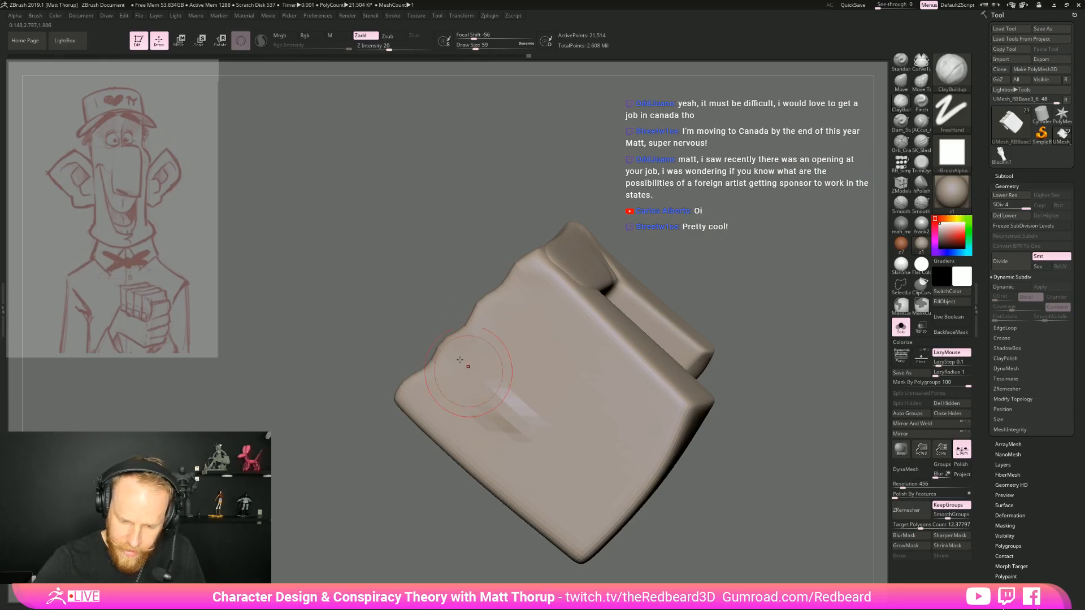
{"action": "key", "text": "shift+f"}
{"action": "key", "text": "shift+f"}
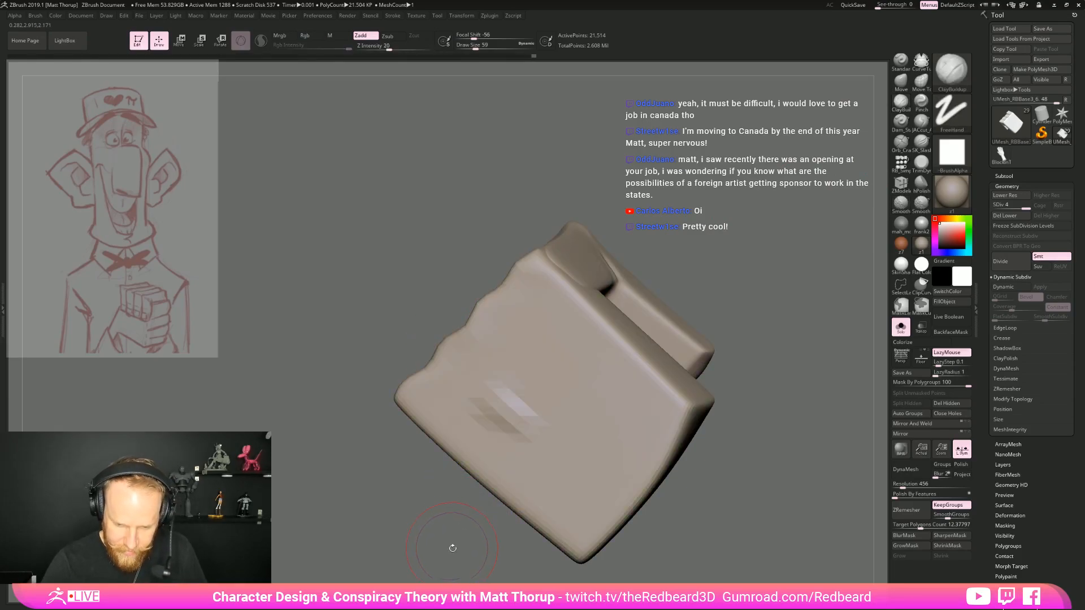
{"action": "left_click_drag", "start_coordinate": [450, 546], "coordinate": [523, 537]}
{"action": "mouse_move", "coordinate": [692, 362]}
{"action": "left_mouse_down"}
{"action": "mouse_move", "coordinate": [791, 339]}
{"action": "mouse_move", "coordinate": [692, 368]}
{"action": "mouse_move", "coordinate": [678, 390]}
{"action": "left_mouse_up"}
{"action": "mouse_move", "coordinate": [498, 390]}
{"action": "left_mouse_down"}
{"action": "mouse_move", "coordinate": [557, 404]}
{"action": "mouse_move", "coordinate": [476, 418]}
{"action": "left_mouse_up"}
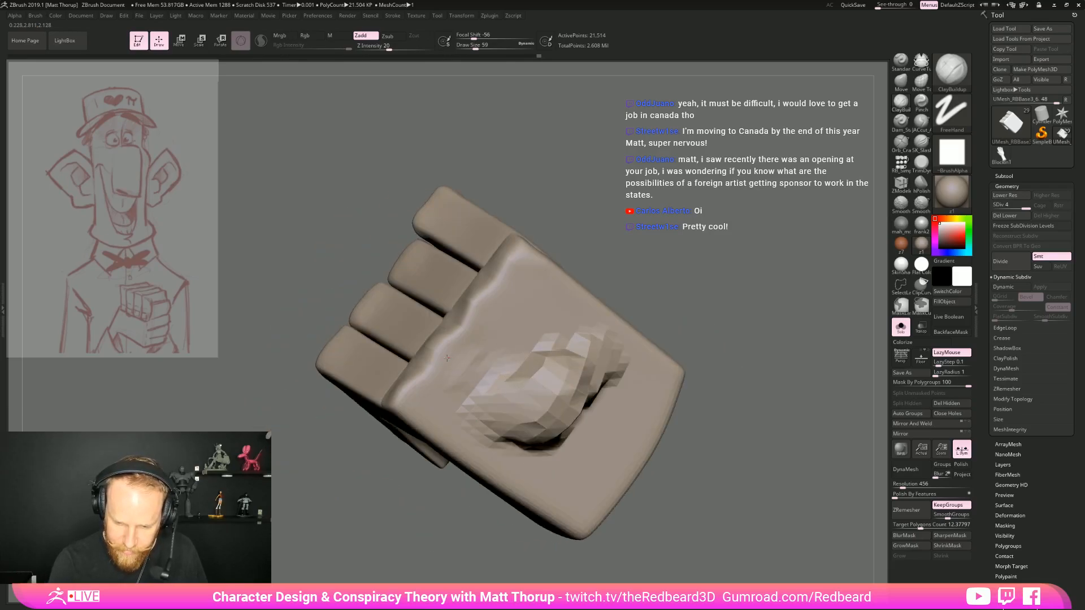
Undo the ClayBuildup strokes on the back of the hand
{"action": "key", "text": "ctrl+z"}
{"action": "key", "text": "ctrl+z"}
{"action": "key", "text": "ctrl+z"}
{"action": "key", "text": "ctrl+z"}
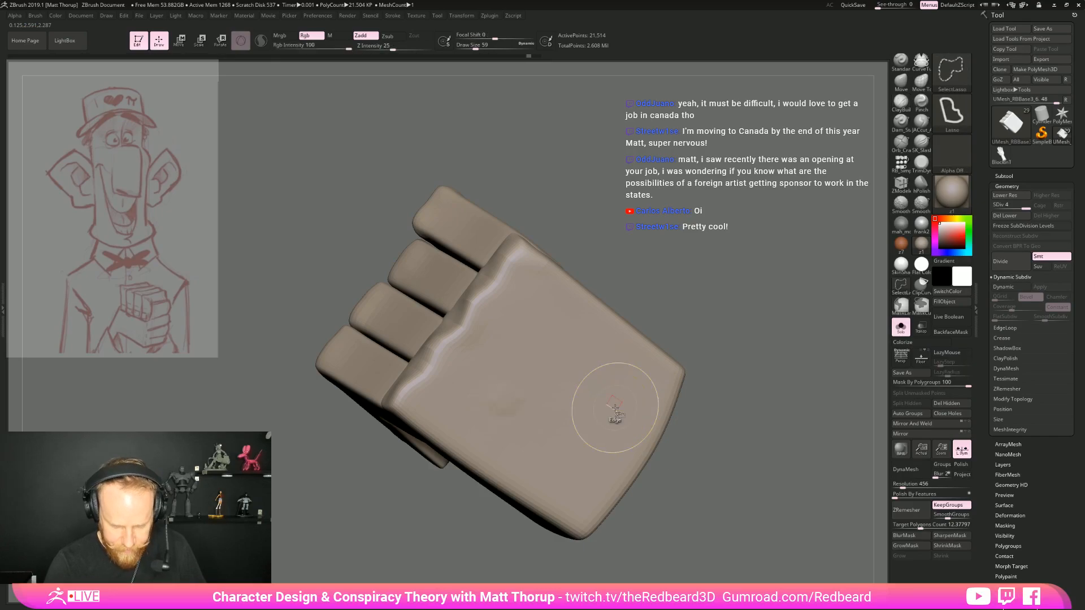
Display the polygroups with the wireframe and isolate the polygroup of the back of the hand
{"action": "key", "text": "shift+f"}
{"action": "left_click", "coordinate": [639, 350], "text": "ctrl+shift"}
{"action": "left_click", "coordinate": [702, 347], "text": "ctrl+shift"}
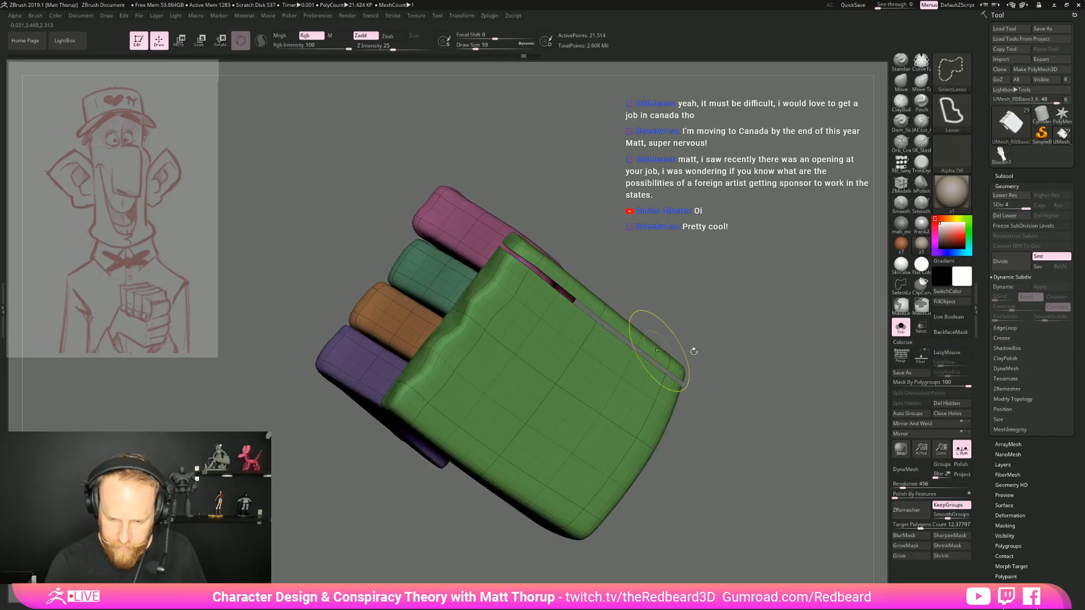
{"action": "left_click", "coordinate": [665, 377], "text": "ctrl+shift"}
{"action": "left_click_drag", "start_coordinate": [714, 368], "coordinate": [702, 359]}
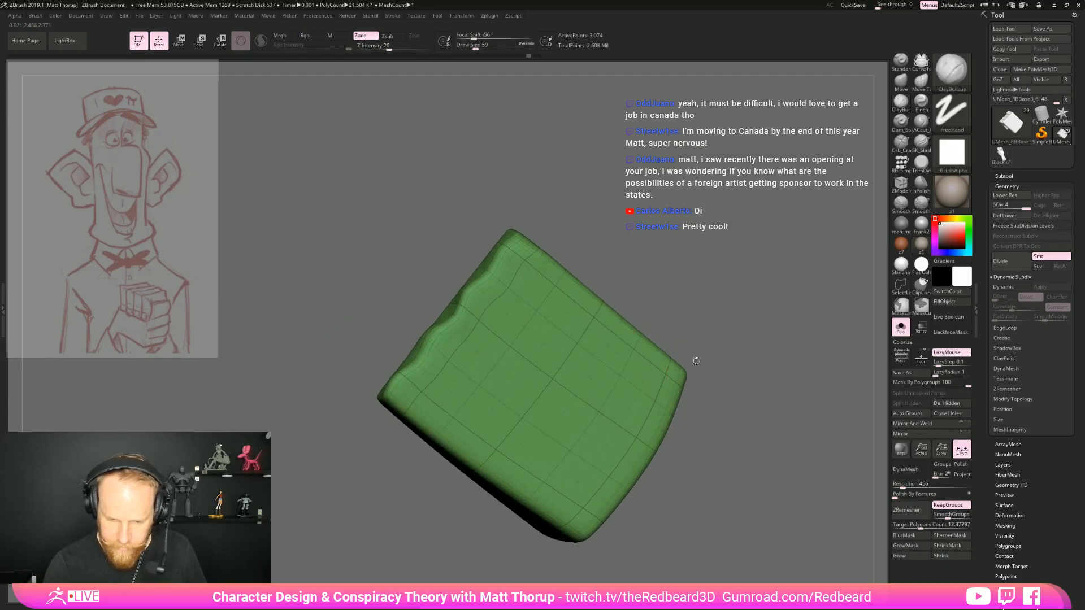
Build up raised tendon forms behind the knuckles on the back of the hand with the ClayBuildup brush at draw size 59
{"action": "left_click_drag", "start_coordinate": [462, 356], "coordinate": [521, 411]}
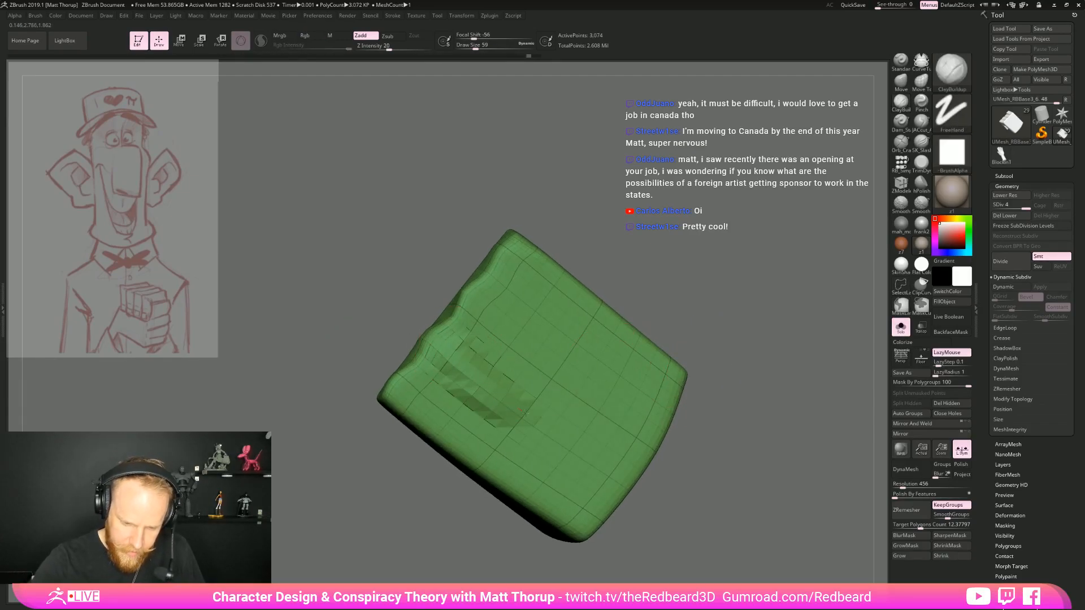
{"action": "mouse_move", "coordinate": [471, 438]}
{"action": "left_mouse_down"}
{"action": "mouse_move", "coordinate": [497, 433]}
{"action": "mouse_move", "coordinate": [544, 449]}
{"action": "left_mouse_up"}
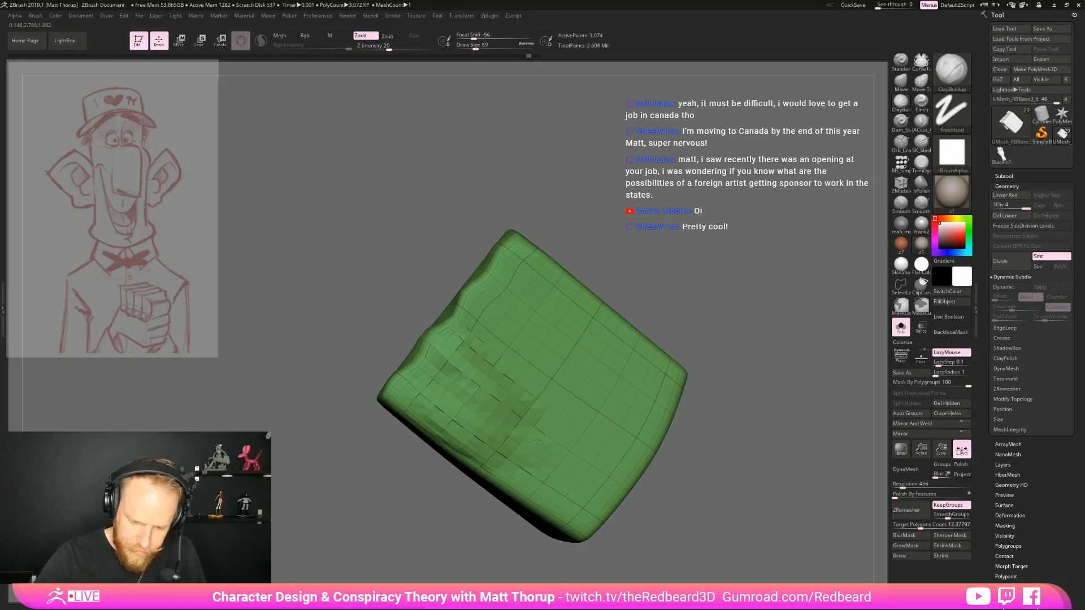
{"action": "mouse_move", "coordinate": [492, 328]}
{"action": "left_mouse_down"}
{"action": "mouse_move", "coordinate": [587, 400]}
{"action": "mouse_move", "coordinate": [524, 429]}
{"action": "left_mouse_up"}
Enlarge the brush to draw size 97 and build up and smooth the surface and edges of the back of the hand
{"action": "key", "text": "s"}
{"action": "mouse_move", "coordinate": [537, 371]}
{"action": "left_mouse_down"}
{"action": "mouse_move", "coordinate": [517, 433]}
{"action": "mouse_move", "coordinate": [542, 465]}
{"action": "mouse_move", "coordinate": [628, 430]}
{"action": "mouse_move", "coordinate": [619, 471]}
{"action": "left_mouse_up"}
{"action": "mouse_move", "coordinate": [564, 381]}
{"action": "left_mouse_down"}
{"action": "mouse_move", "coordinate": [500, 375]}
{"action": "mouse_move", "coordinate": [460, 397]}
{"action": "left_mouse_up"}
{"action": "mouse_move", "coordinate": [544, 479]}
{"action": "left_mouse_down"}
{"action": "mouse_move", "coordinate": [532, 485]}
{"action": "mouse_move", "coordinate": [565, 497]}
{"action": "mouse_move", "coordinate": [599, 458]}
{"action": "mouse_move", "coordinate": [512, 435]}
{"action": "left_mouse_up"}
{"action": "key", "text": "shift"}
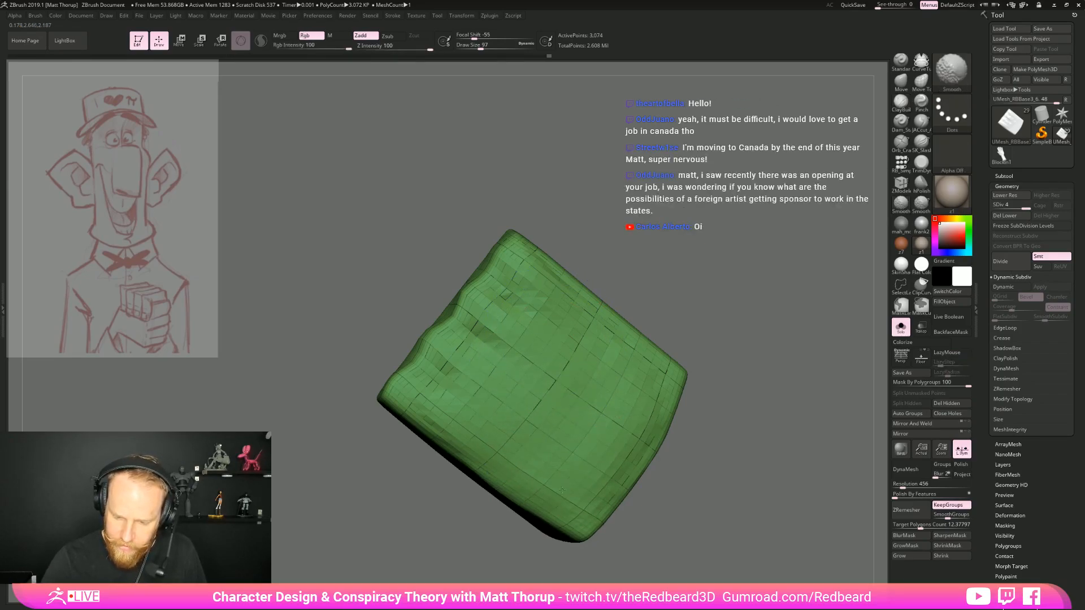
{"action": "left_click_drag", "start_coordinate": [564, 482], "coordinate": [553, 490], "text": "shift"}
{"action": "right_click_drag", "start_coordinate": [623, 375], "coordinate": [649, 375]}
{"action": "left_click_drag", "start_coordinate": [649, 376], "coordinate": [598, 305], "text": "shift"}
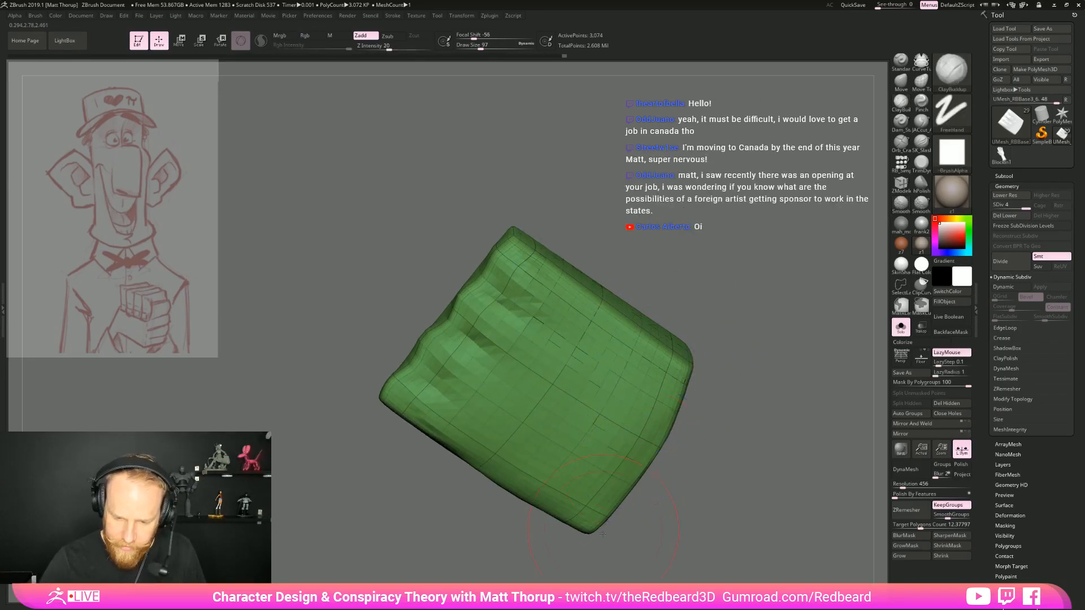
{"action": "right_click_drag", "start_coordinate": [606, 520], "coordinate": [632, 500]}
{"action": "left_click_drag", "start_coordinate": [576, 487], "coordinate": [507, 488], "text": "shift"}
{"action": "left_click_drag", "start_coordinate": [607, 520], "coordinate": [622, 472], "text": "shift"}
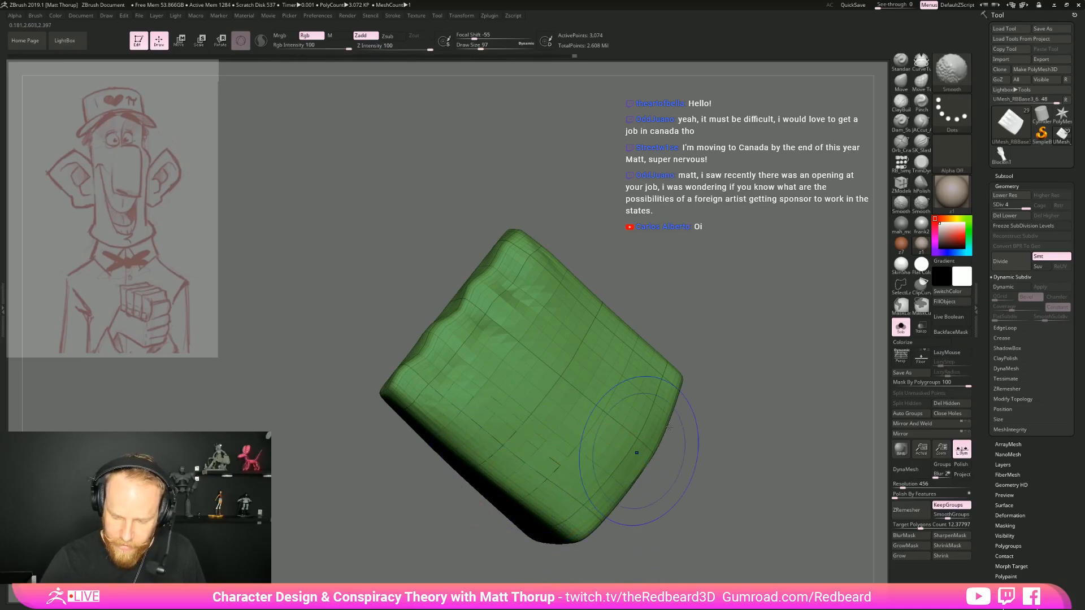
Isolate the back-of-hand polygroup within the full character and refine the knuckle ridge with the ClayBuildup brush at draw size 41
{"action": "left_click", "coordinate": [900, 327]}
{"action": "right_click_drag", "start_coordinate": [462, 477], "coordinate": [539, 436], "text": "ctrl"}
{"action": "left_click", "coordinate": [807, 375], "text": "ctrl+shift"}
{"action": "key", "text": "s"}
{"action": "left_click_drag", "start_coordinate": [492, 381], "coordinate": [472, 382]}
{"action": "right_click_drag", "start_coordinate": [466, 376], "coordinate": [441, 382]}
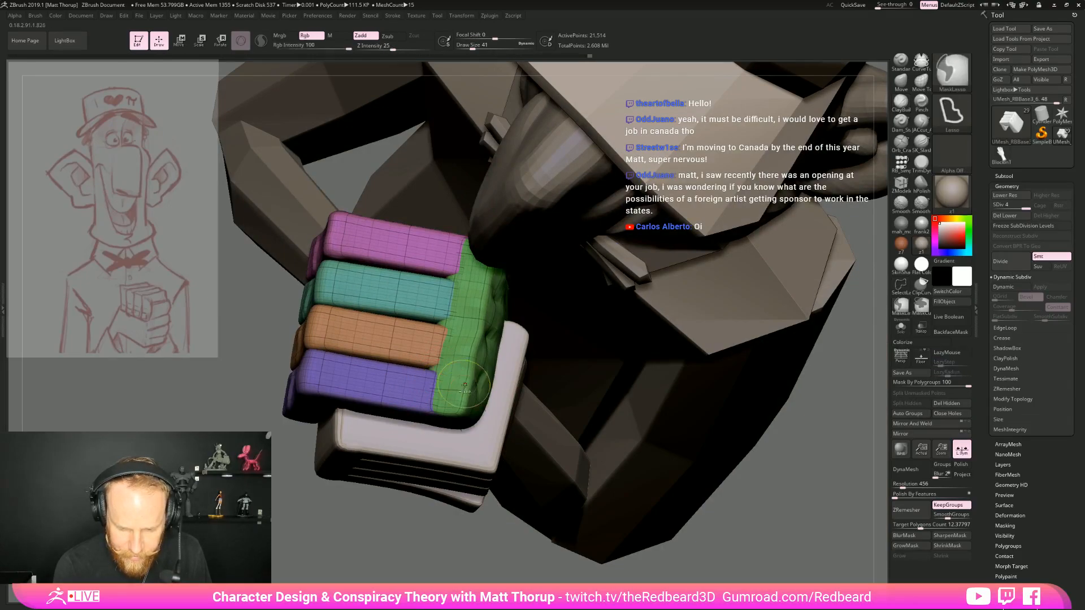
{"action": "left_click", "coordinate": [493, 394], "text": "ctrl+shift"}
{"action": "right_click_drag", "start_coordinate": [497, 396], "coordinate": [439, 371]}
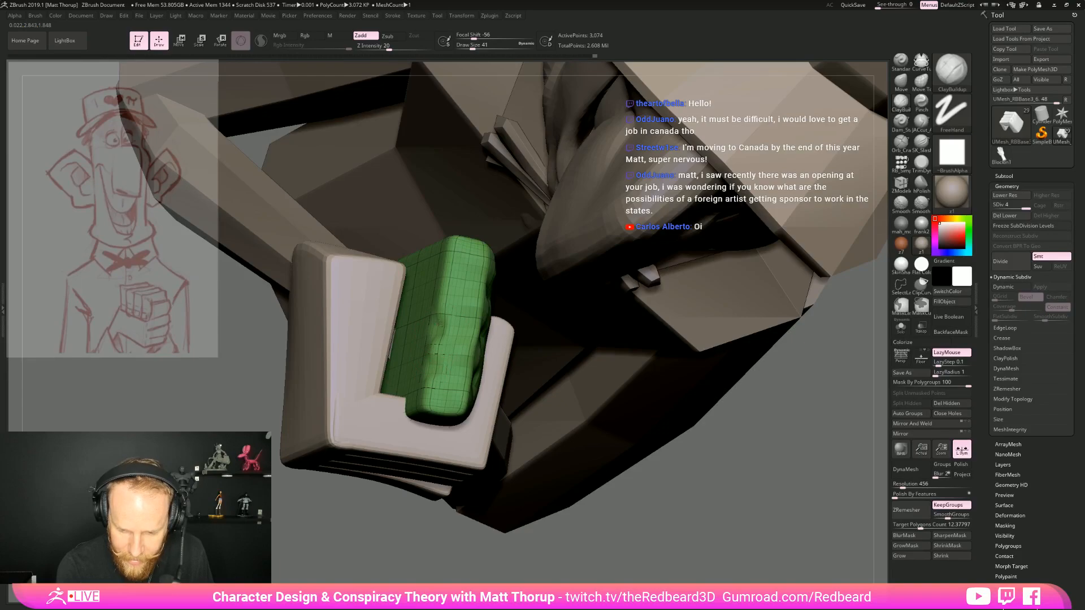
Restore the hidden fingers, turn off the polygroup wireframe display and solo the hand
{"action": "left_click", "coordinate": [789, 490], "text": "ctrl+shift"}
{"action": "right_click_drag", "start_coordinate": [789, 490], "coordinate": [704, 421], "text": "ctrl"}
{"action": "key", "text": "shift+f"}
{"action": "right_click_drag", "start_coordinate": [703, 421], "coordinate": [733, 472], "text": "ctrl"}
{"action": "left_click", "coordinate": [899, 328]}
{"action": "right_click_drag", "start_coordinate": [826, 320], "coordinate": [873, 215]}
Carve creases across the base of the isolated front finger with the Orb_Cracks brush at draw size 20, and bring back the full model
{"action": "left_click", "coordinate": [901, 143]}
{"action": "key", "text": "s"}
{"action": "left_click_drag", "start_coordinate": [490, 310], "coordinate": [488, 312]}
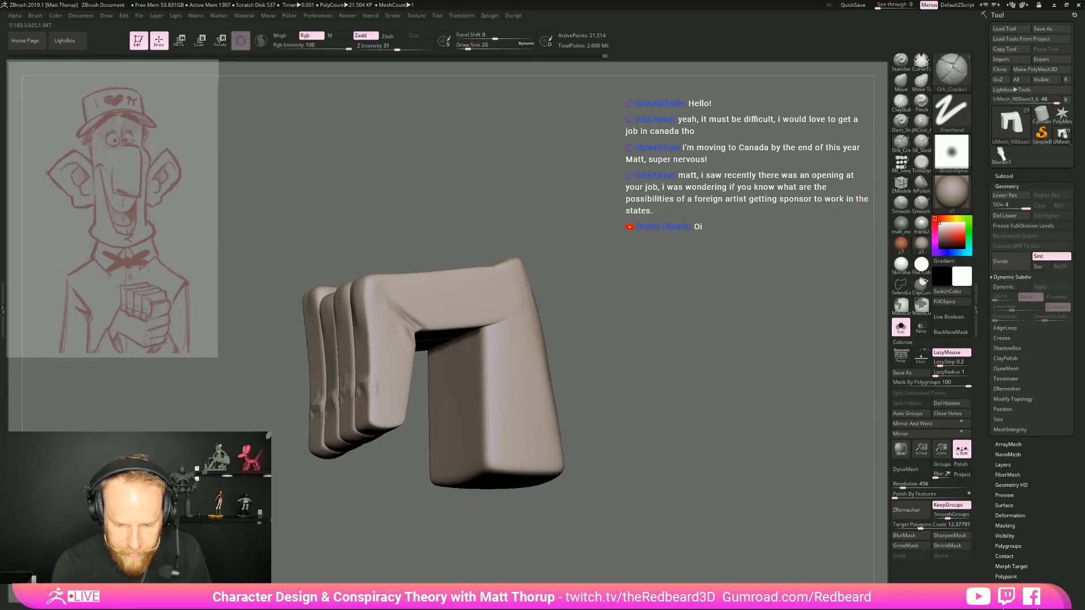
{"action": "mouse_move", "coordinate": [593, 312]}
{"action": "right_mouse_down"}
{"action": "mouse_move", "coordinate": [594, 338]}
{"action": "mouse_move", "coordinate": [610, 339]}
{"action": "right_mouse_up"}
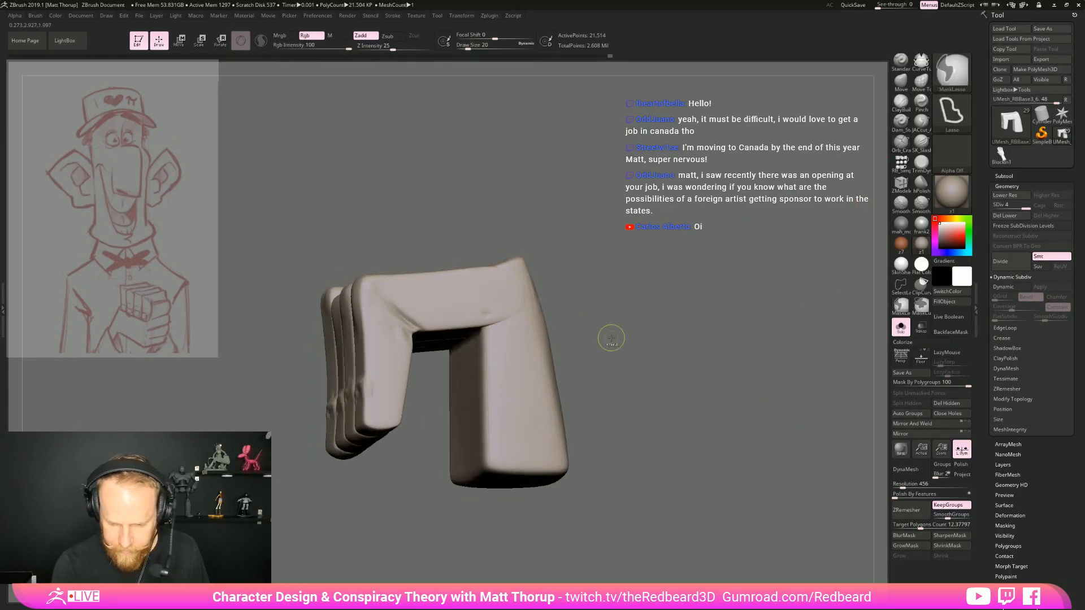
{"action": "left_click", "coordinate": [477, 309], "text": "ctrl+shift"}
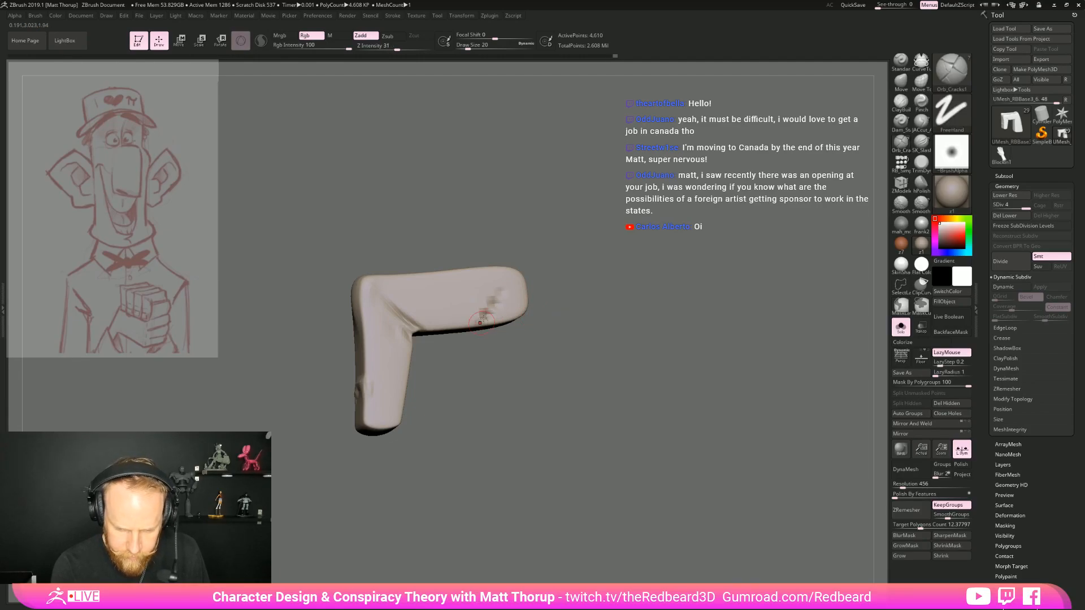
{"action": "right_click_drag", "start_coordinate": [461, 373], "coordinate": [499, 300]}
{"action": "left_click", "coordinate": [680, 338], "text": "ctrl+shift"}
{"action": "right_click_drag", "start_coordinate": [712, 349], "coordinate": [692, 305], "text": "ctrl"}
{"action": "right_click_drag", "start_coordinate": [693, 305], "coordinate": [671, 414]}
{"action": "left_click", "coordinate": [900, 328]}
Set Mask By Polygroups to 0 and reshape the front finger with the Move Topological brush at draw size 108
{"action": "mouse_move", "coordinate": [717, 370]}
{"action": "right_mouse_down", "text": "ctrl"}
{"action": "mouse_move", "coordinate": [712, 417]}
{"action": "mouse_move", "coordinate": [783, 409]}
{"action": "mouse_move", "coordinate": [745, 390]}
{"action": "mouse_move", "coordinate": [752, 432]}
{"action": "mouse_move", "coordinate": [739, 434]}
{"action": "mouse_move", "coordinate": [672, 394]}
{"action": "right_mouse_up", "text": "ctrl"}
{"action": "key", "text": "b"}
{"action": "key", "text": "m"}
{"action": "key", "text": "t"}
{"action": "key", "text": "s"}
{"action": "left_click_drag", "start_coordinate": [430, 343], "coordinate": [439, 343]}
{"action": "left_click_drag", "start_coordinate": [921, 385], "coordinate": [892, 387]}
{"action": "key", "text": "s"}
{"action": "left_click_drag", "start_coordinate": [432, 337], "coordinate": [438, 337]}
{"action": "mouse_move", "coordinate": [426, 337]}
{"action": "right_mouse_down"}
{"action": "mouse_move", "coordinate": [439, 338]}
{"action": "mouse_move", "coordinate": [427, 374]}
{"action": "right_mouse_up"}
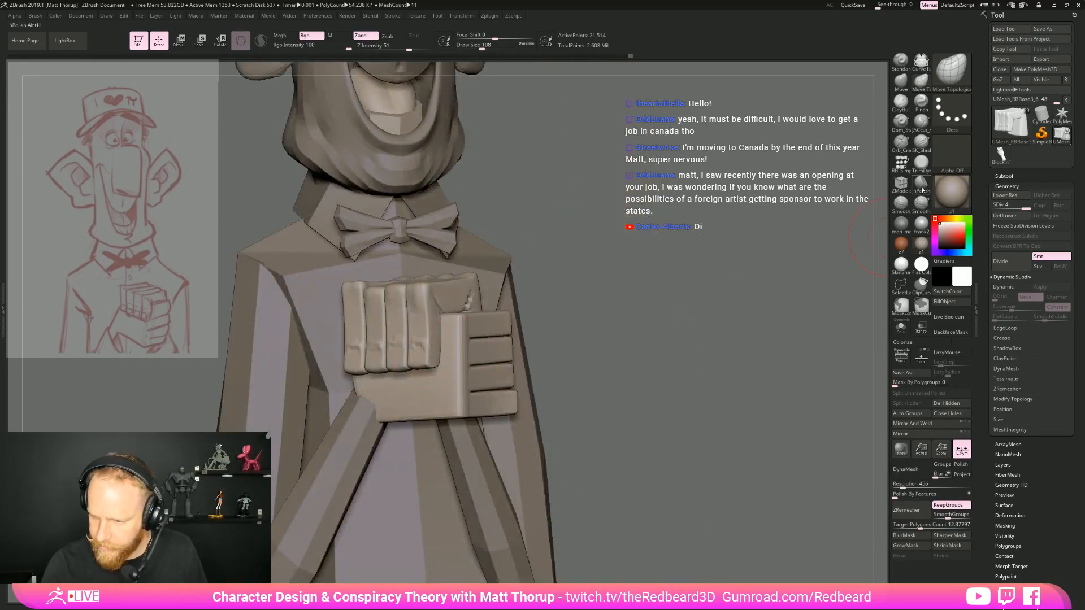
Solo the hand and flatten the planes of the front finger with the TrimDynamic brush at draw size 56
{"action": "left_click", "coordinate": [922, 167]}
{"action": "mouse_move", "coordinate": [708, 340]}
{"action": "right_mouse_down", "text": "ctrl"}
{"action": "mouse_move", "coordinate": [705, 369]}
{"action": "mouse_move", "coordinate": [724, 385]}
{"action": "right_mouse_up", "text": "ctrl"}
{"action": "key", "text": "s"}
{"action": "left_click_drag", "start_coordinate": [468, 323], "coordinate": [461, 323]}
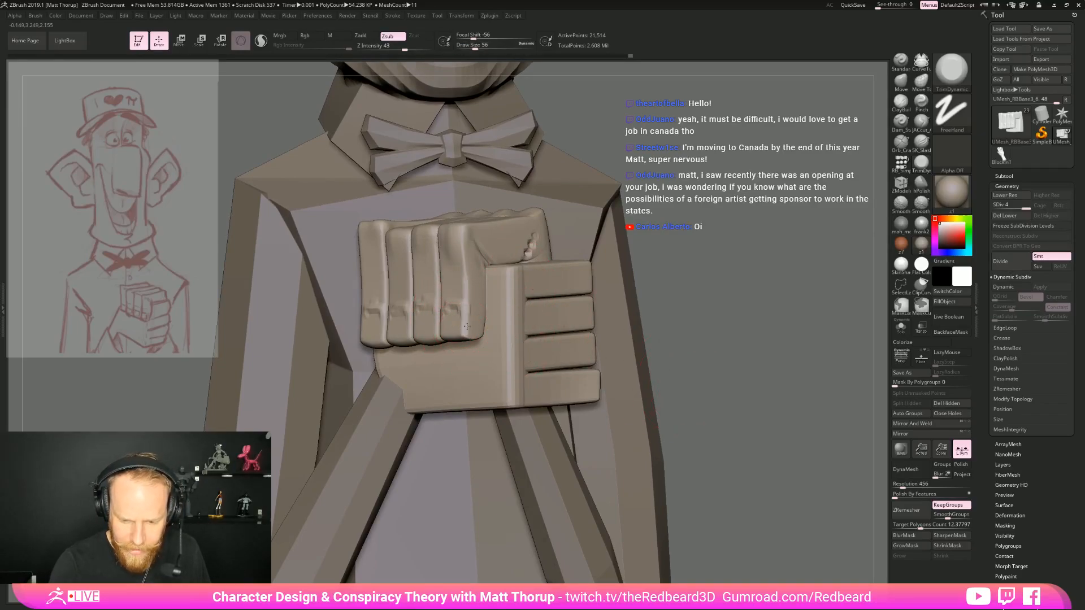
{"action": "left_click", "coordinate": [900, 328]}
{"action": "right_click_drag", "start_coordinate": [813, 361], "coordinate": [582, 353]}
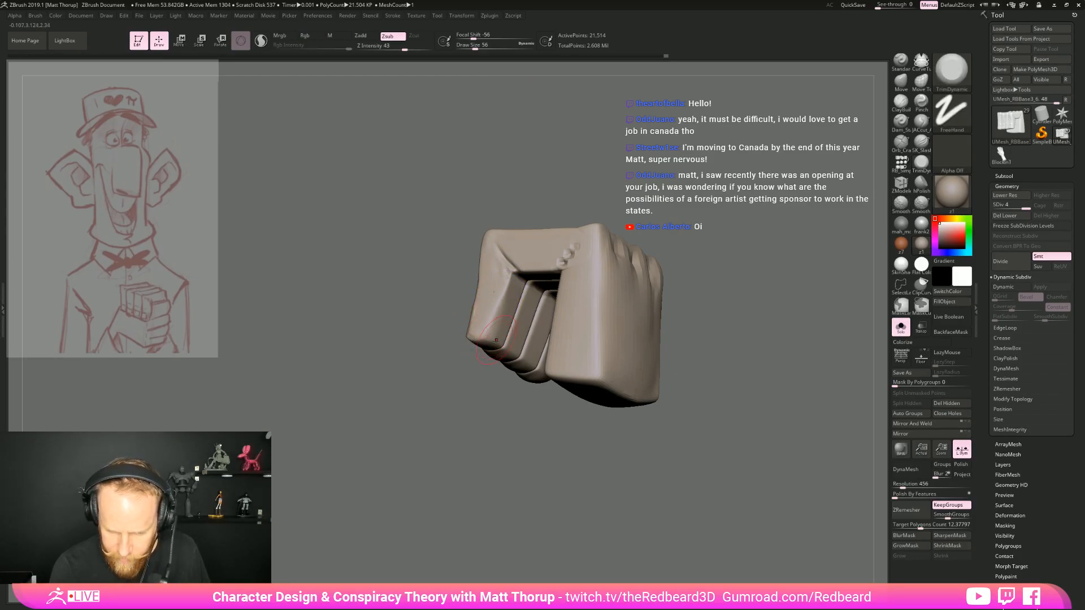
{"action": "right_click_drag", "start_coordinate": [512, 305], "coordinate": [450, 328]}
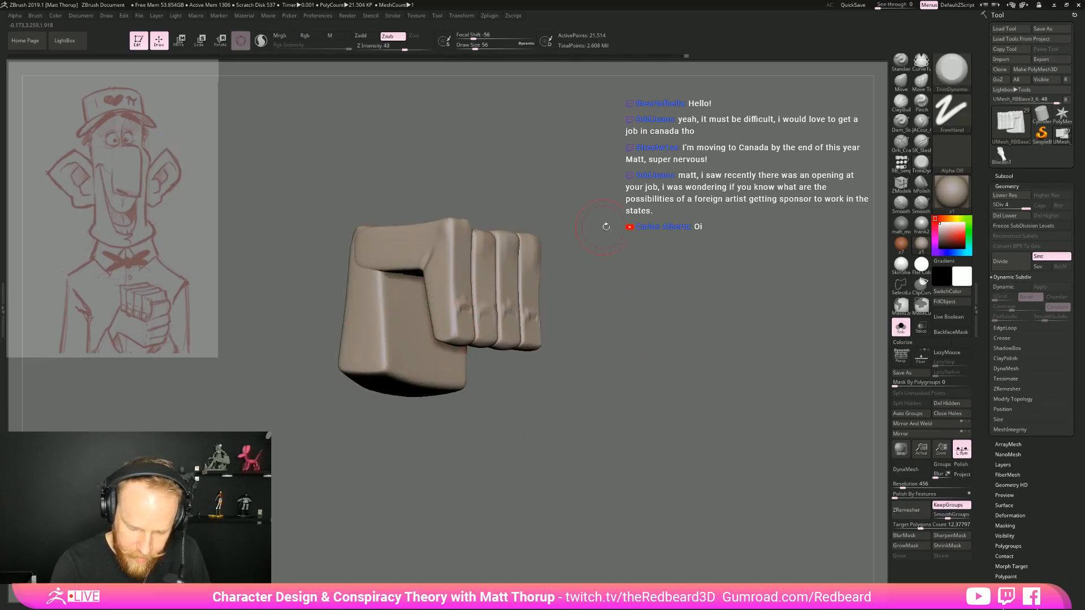
{"action": "right_click_drag", "start_coordinate": [598, 226], "coordinate": [451, 330]}
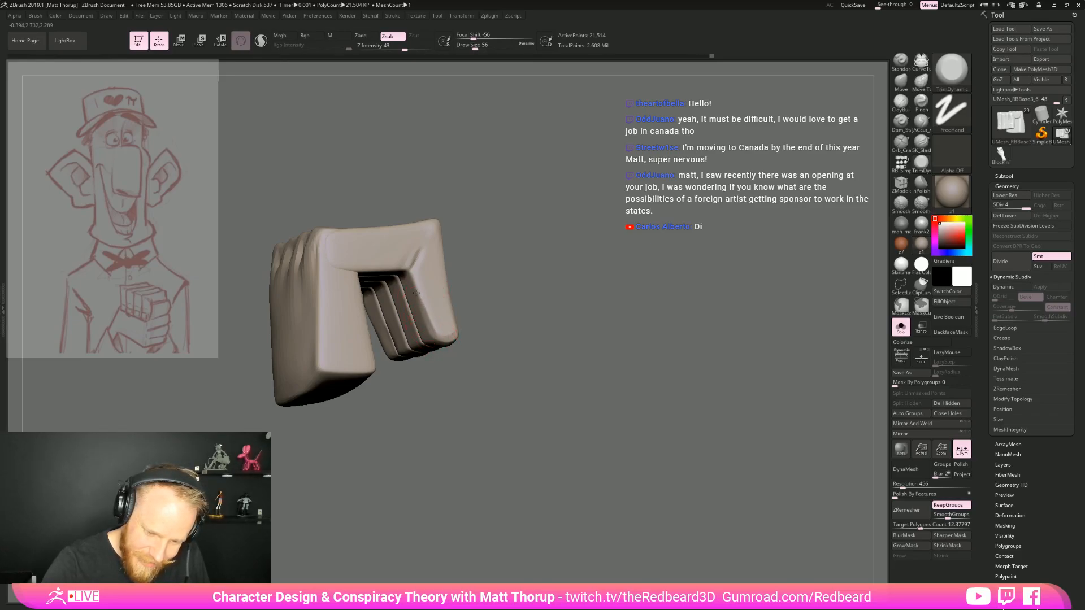
{"action": "mouse_move", "coordinate": [491, 308]}
{"action": "right_mouse_down"}
{"action": "mouse_move", "coordinate": [633, 333]}
{"action": "mouse_move", "coordinate": [713, 367]}
{"action": "mouse_move", "coordinate": [693, 415]}
{"action": "mouse_move", "coordinate": [658, 409]}
{"action": "right_mouse_up"}
Reshape the ends and contours of the curled fingers with the Move brush at draw size 97
{"action": "key", "text": "b"}
{"action": "key", "text": "m"}
{"action": "key", "text": "v"}
{"action": "key", "text": "s"}
{"action": "mouse_move", "coordinate": [416, 332]}
{"action": "left_mouse_down"}
{"action": "mouse_move", "coordinate": [426, 333]}
{"action": "mouse_move", "coordinate": [412, 323]}
{"action": "left_mouse_up"}
{"action": "right_click_drag", "start_coordinate": [393, 375], "coordinate": [390, 308]}
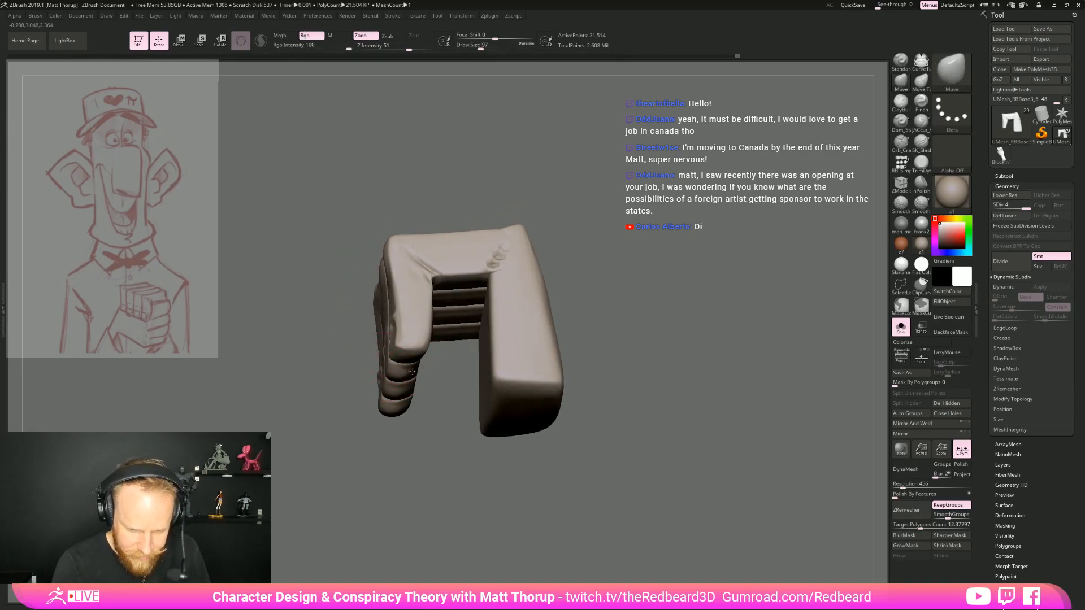
{"action": "right_click_drag", "start_coordinate": [417, 381], "coordinate": [403, 393]}
{"action": "left_click_drag", "start_coordinate": [413, 392], "coordinate": [407, 394]}
{"action": "right_click_drag", "start_coordinate": [395, 399], "coordinate": [429, 484]}
Show the whole character and adjust the overall form of the front hand with the Move brush at draw sizes 331 and 223
{"action": "left_click", "coordinate": [901, 331]}
{"action": "right_click_drag", "start_coordinate": [707, 396], "coordinate": [599, 390], "text": "ctrl"}
{"action": "right_click_drag", "start_coordinate": [599, 389], "coordinate": [689, 367]}
{"action": "right_click_drag", "start_coordinate": [298, 441], "coordinate": [415, 432]}
{"action": "left_click", "coordinate": [487, 48]}
{"action": "mouse_move", "coordinate": [579, 357]}
{"action": "right_mouse_down"}
{"action": "mouse_move", "coordinate": [619, 374]}
{"action": "mouse_move", "coordinate": [595, 398]}
{"action": "mouse_move", "coordinate": [601, 427]}
{"action": "mouse_move", "coordinate": [605, 399]}
{"action": "mouse_move", "coordinate": [602, 428]}
{"action": "right_mouse_up"}
{"action": "key", "text": "b"}
{"action": "key", "text": "m"}
{"action": "key", "text": "v"}
{"action": "key", "text": "bracketright"}
{"action": "key", "text": "bracketright"}
{"action": "key", "text": "bracketright"}
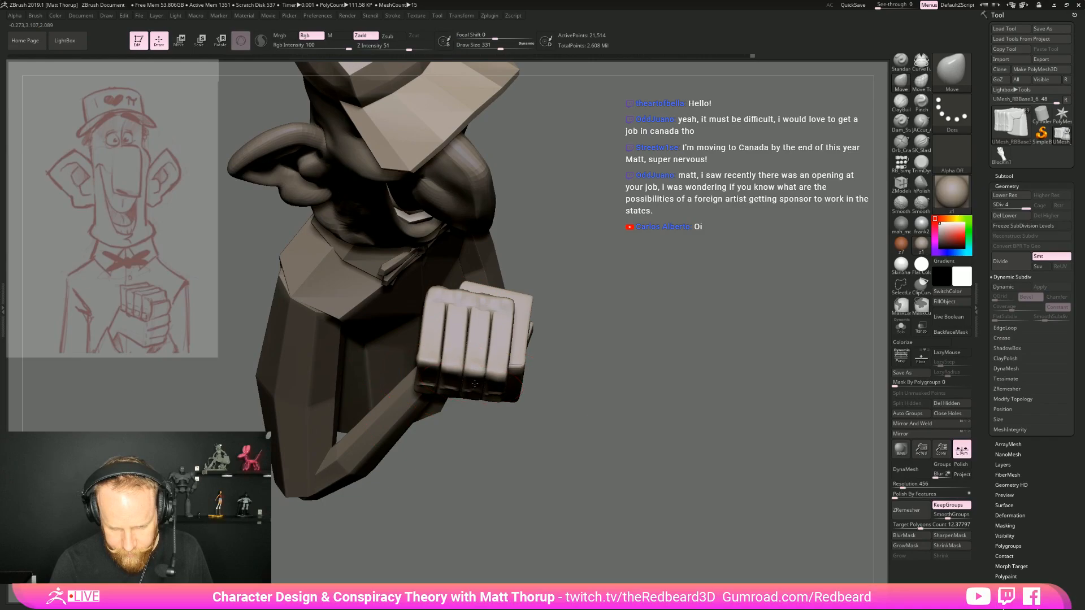
{"action": "right_click_drag", "start_coordinate": [481, 478], "coordinate": [487, 439]}
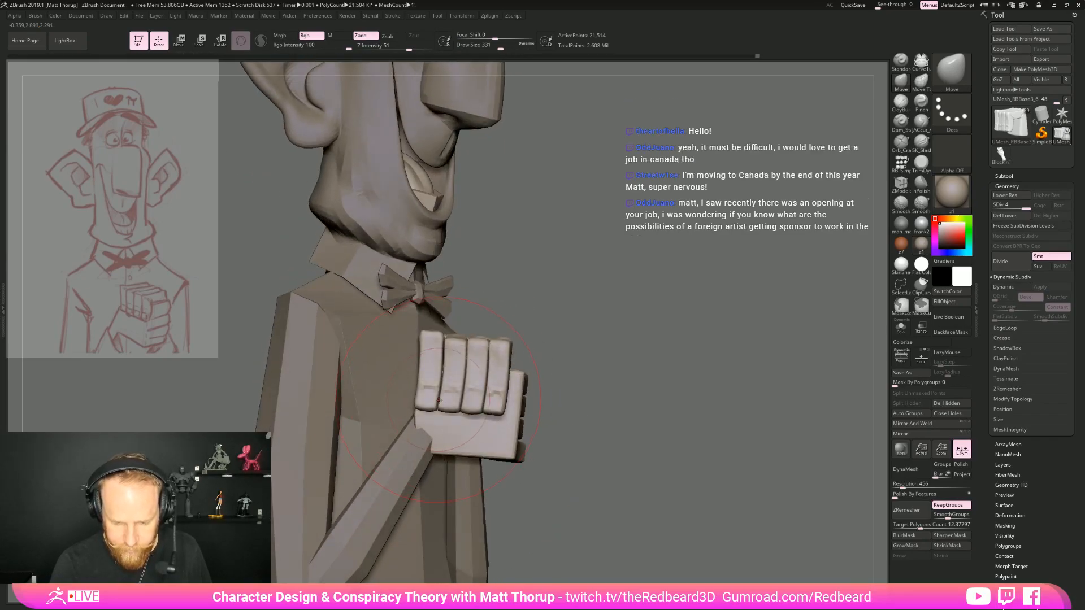
{"action": "key", "text": "bracketleft"}
{"action": "key", "text": "bracketleft"}
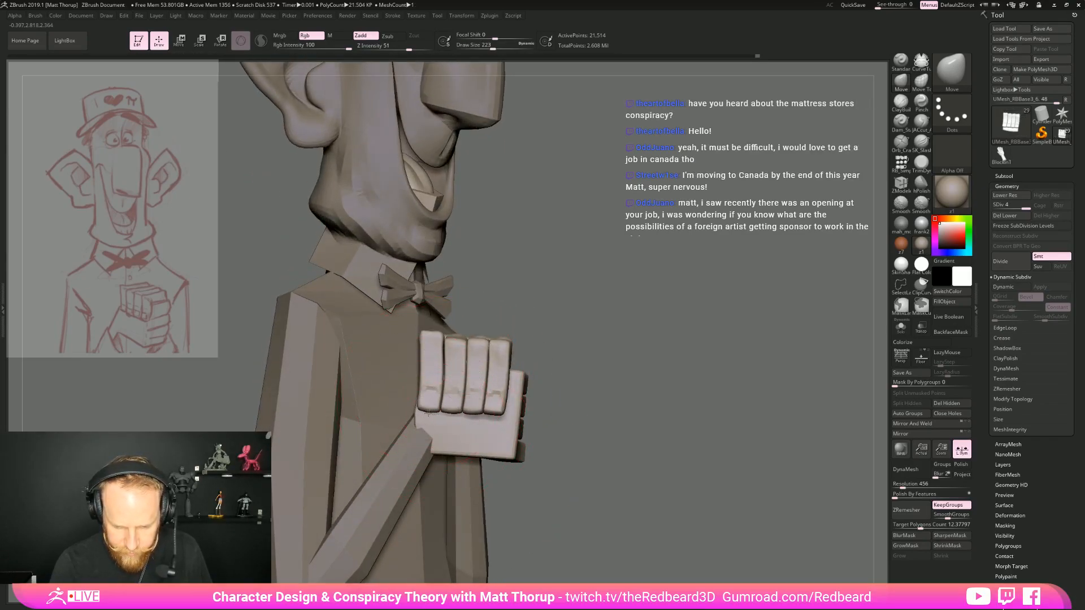
{"action": "mouse_move", "coordinate": [557, 399]}
{"action": "right_mouse_down"}
{"action": "mouse_move", "coordinate": [567, 399]}
{"action": "mouse_move", "coordinate": [550, 409]}
{"action": "right_mouse_up"}
Refine the placement of individual fingers with the Move Topological brush at draw sizes 177 and 136, and frame the whole character
{"action": "key", "text": "s"}
{"action": "left_click_drag", "start_coordinate": [496, 405], "coordinate": [496, 406]}
{"action": "key", "text": "b"}
{"action": "key", "text": "m"}
{"action": "key", "text": "t"}
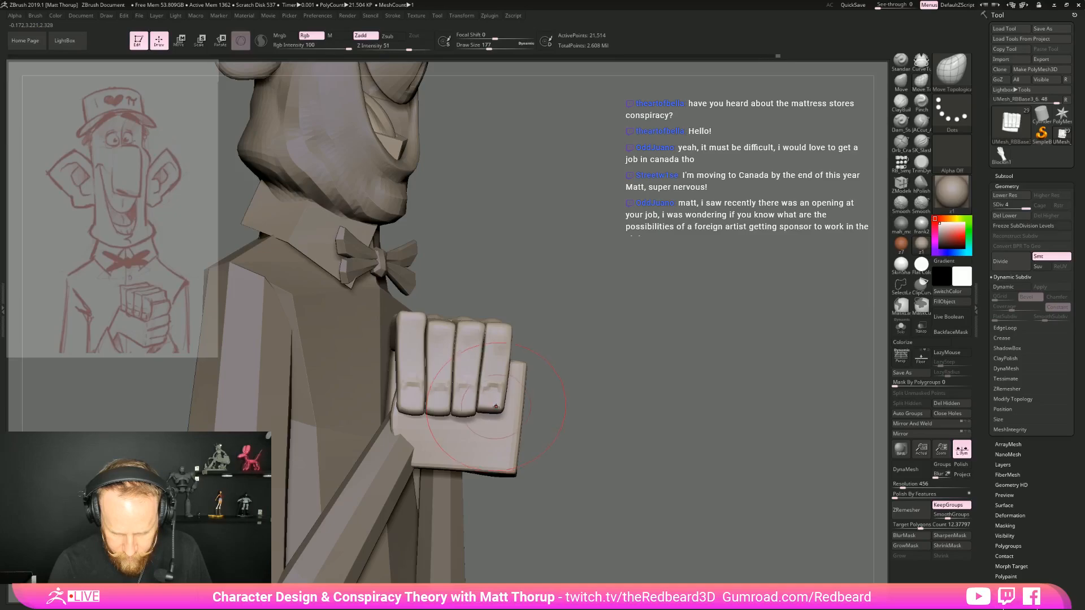
{"action": "right_click_drag", "start_coordinate": [551, 392], "coordinate": [519, 405], "text": "shift"}
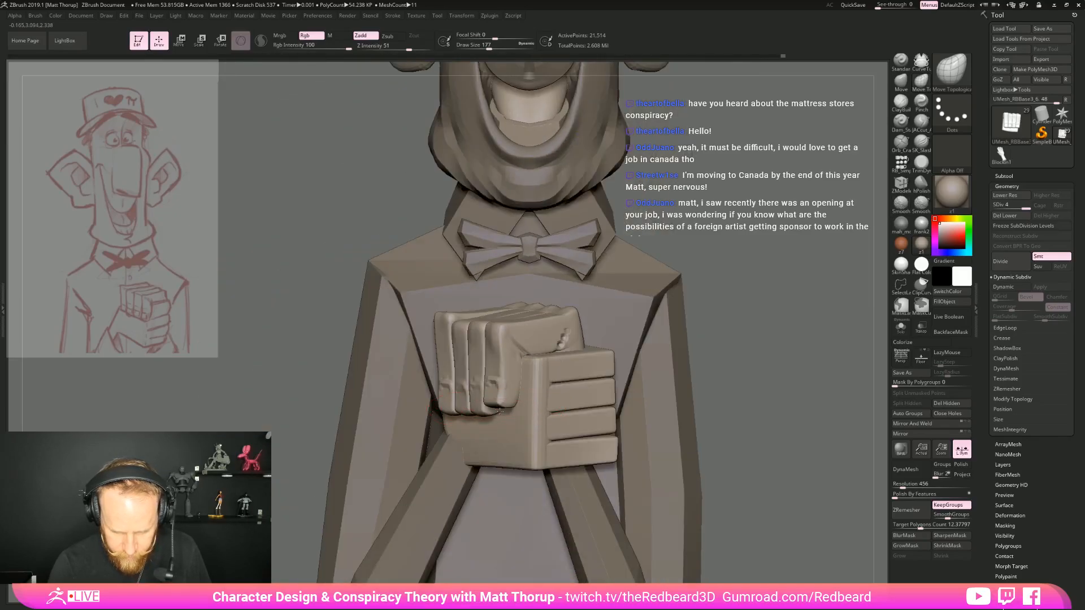
{"action": "key", "text": "s"}
{"action": "left_click_drag", "start_coordinate": [500, 407], "coordinate": [501, 410]}
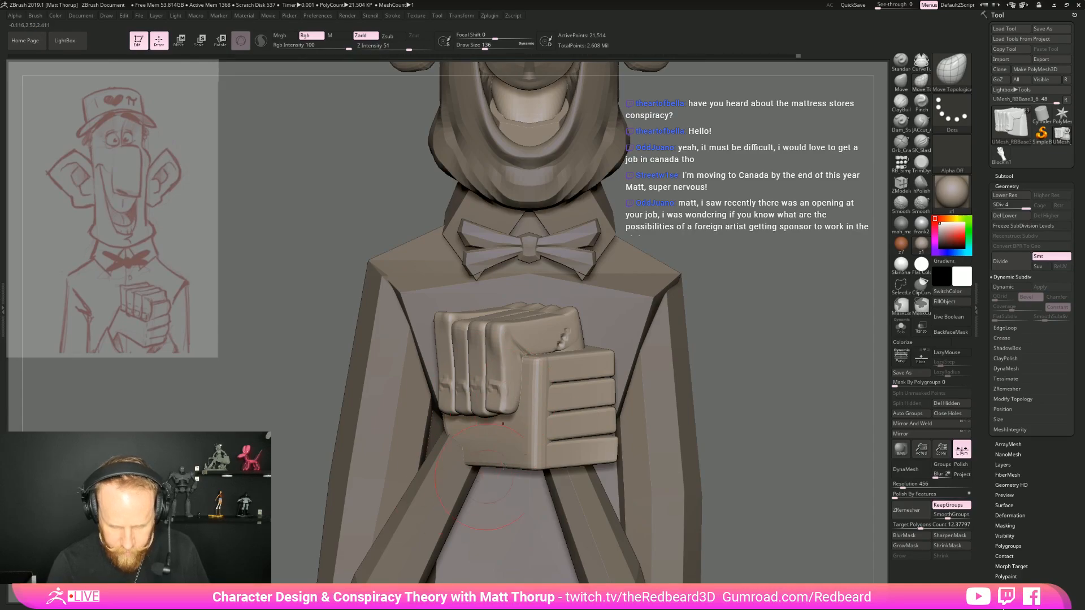
{"action": "key", "text": "f"}
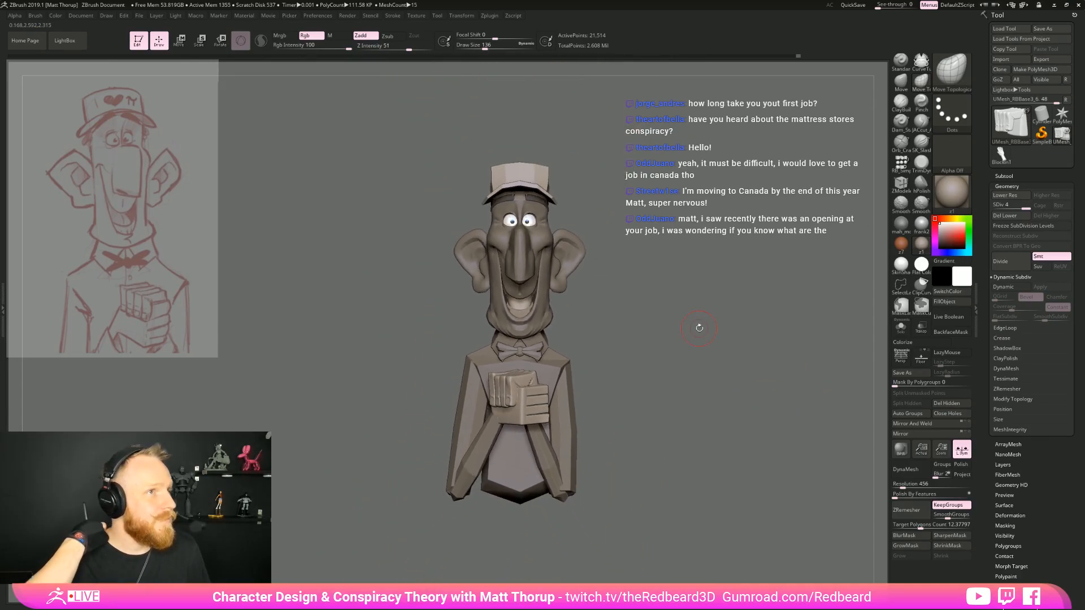
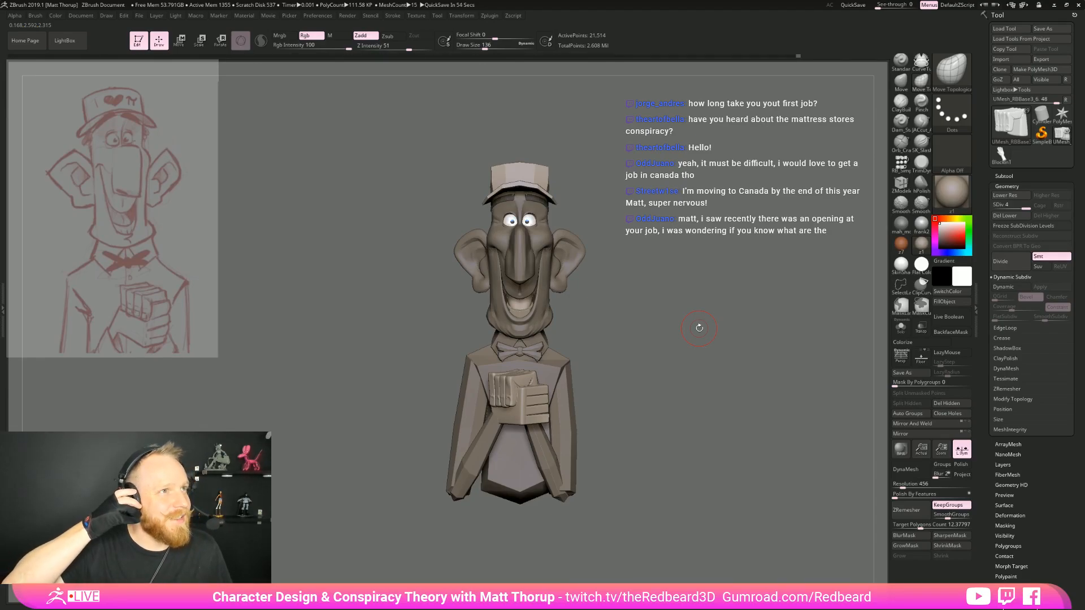
Flatten and smooth the joint areas of the hand's vertical fingers with TrimDynamic at draw size 41
{"action": "mouse_move", "coordinate": [699, 328]}
{"action": "left_mouse_down"}
{"action": "mouse_move", "coordinate": [702, 407]}
{"action": "mouse_move", "coordinate": [727, 430]}
{"action": "mouse_move", "coordinate": [758, 424]}
{"action": "mouse_move", "coordinate": [698, 432]}
{"action": "mouse_move", "coordinate": [716, 421]}
{"action": "mouse_move", "coordinate": [678, 376]}
{"action": "mouse_move", "coordinate": [715, 390]}
{"action": "mouse_move", "coordinate": [703, 390]}
{"action": "left_mouse_up"}
{"action": "key", "text": "s"}
{"action": "mouse_move", "coordinate": [503, 407]}
{"action": "left_mouse_down"}
{"action": "mouse_move", "coordinate": [493, 403]}
{"action": "mouse_move", "coordinate": [507, 408]}
{"action": "left_mouse_up"}
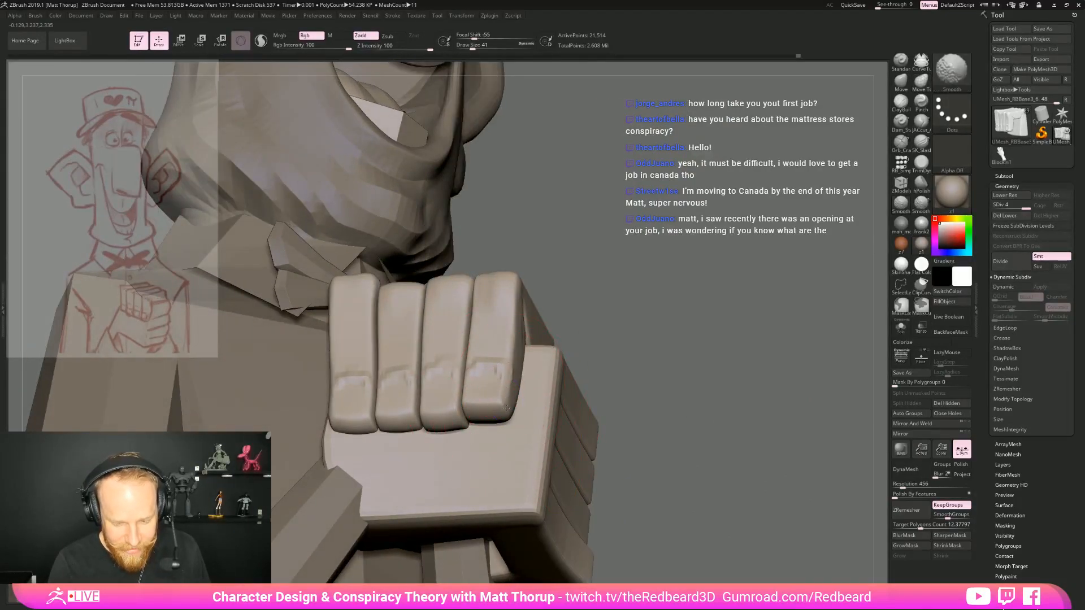
{"action": "left_click", "coordinate": [921, 183]}
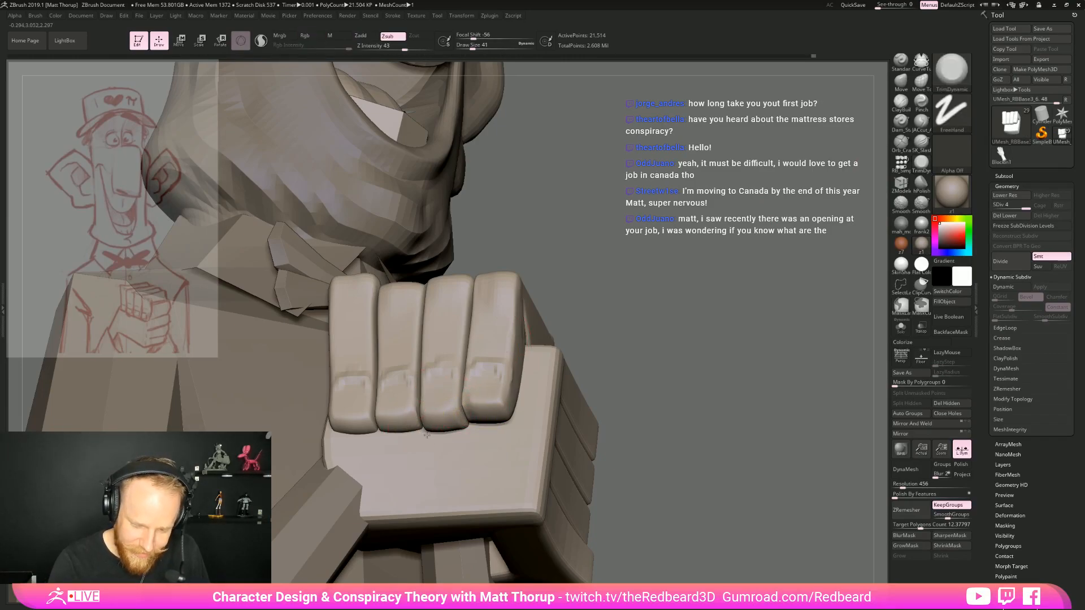
{"action": "key", "text": "shift"}
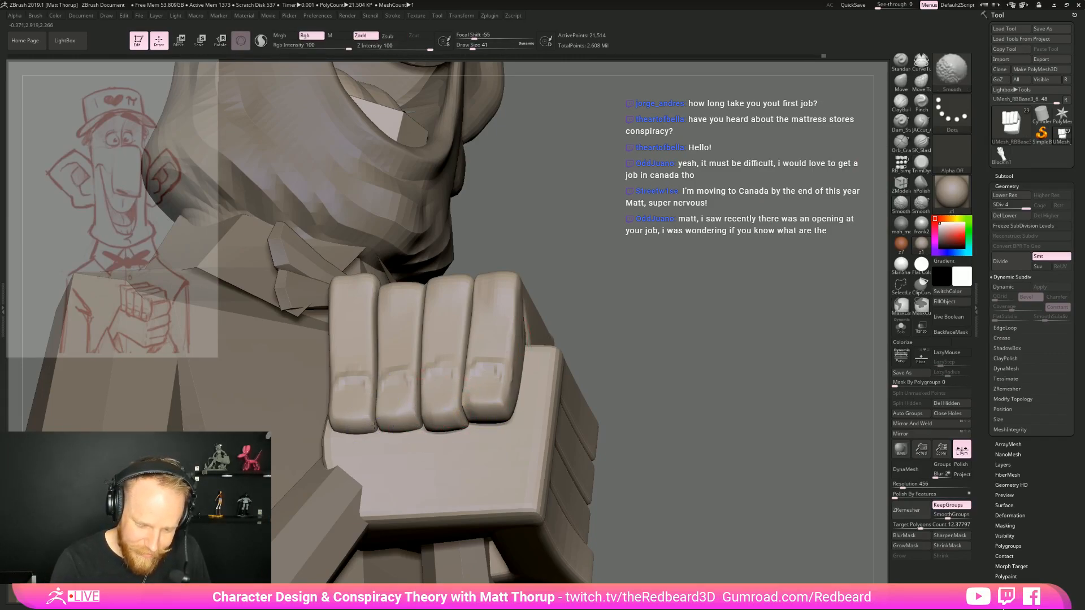
Reshape the curled vertical fingers and their tips with the Move brush at draw size 116
{"action": "mouse_move", "coordinate": [599, 370]}
{"action": "left_mouse_down"}
{"action": "mouse_move", "coordinate": [649, 448]}
{"action": "mouse_move", "coordinate": [661, 418]}
{"action": "left_mouse_up"}
{"action": "mouse_move", "coordinate": [808, 446]}
{"action": "left_mouse_down"}
{"action": "mouse_move", "coordinate": [713, 450]}
{"action": "mouse_move", "coordinate": [650, 404]}
{"action": "left_mouse_up"}
{"action": "mouse_move", "coordinate": [650, 404]}
{"action": "left_mouse_down"}
{"action": "mouse_move", "coordinate": [729, 421]}
{"action": "mouse_move", "coordinate": [596, 426]}
{"action": "mouse_move", "coordinate": [681, 446]}
{"action": "mouse_move", "coordinate": [677, 489]}
{"action": "left_mouse_up"}
{"action": "key", "text": "b"}
{"action": "key", "text": "m"}
{"action": "key", "text": "v"}
{"action": "key", "text": "s"}
{"action": "left_click_drag", "start_coordinate": [389, 381], "coordinate": [400, 380]}
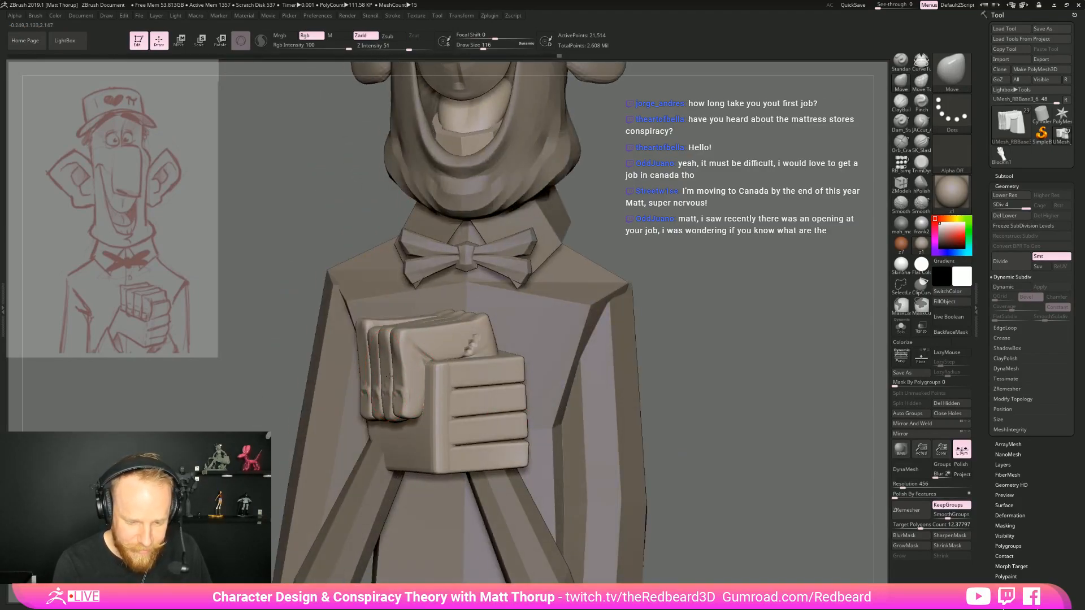
{"action": "left_click_drag", "start_coordinate": [647, 346], "coordinate": [694, 363]}
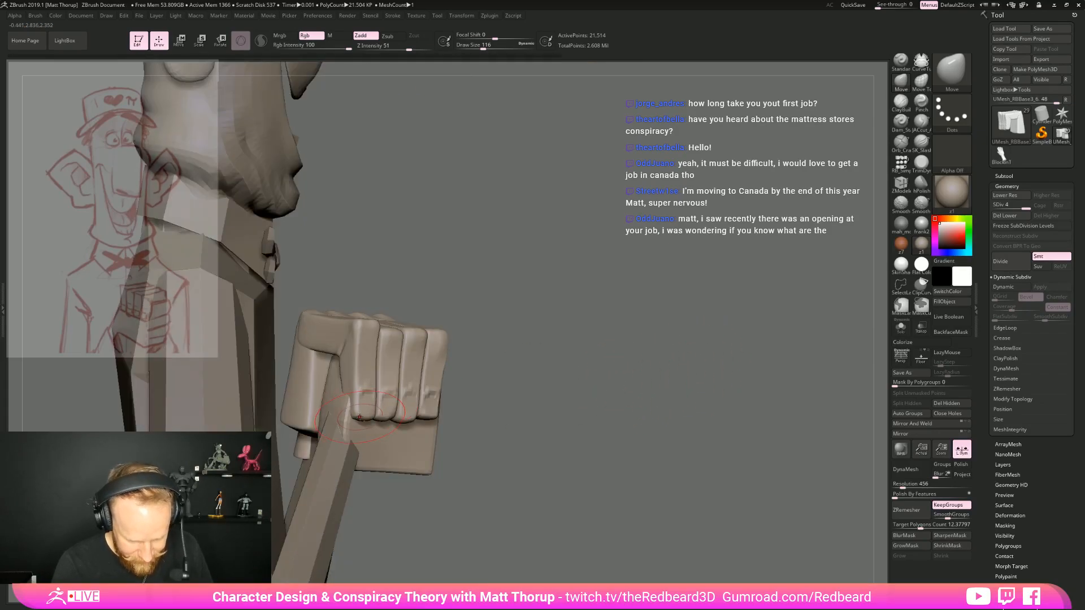
Switch to Move Topological at draw size 163 and adjust the silhouette of the vertical fingers
{"action": "key", "text": "b"}
{"action": "key", "text": "m"}
{"action": "key", "text": "t"}
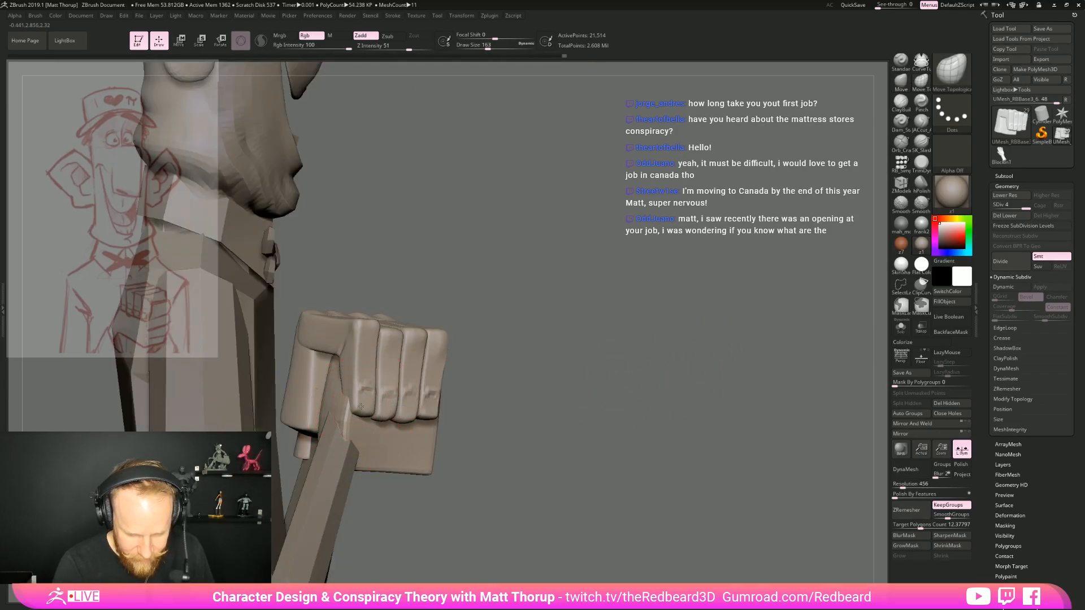
{"action": "left_click_drag", "start_coordinate": [479, 372], "coordinate": [538, 378]}
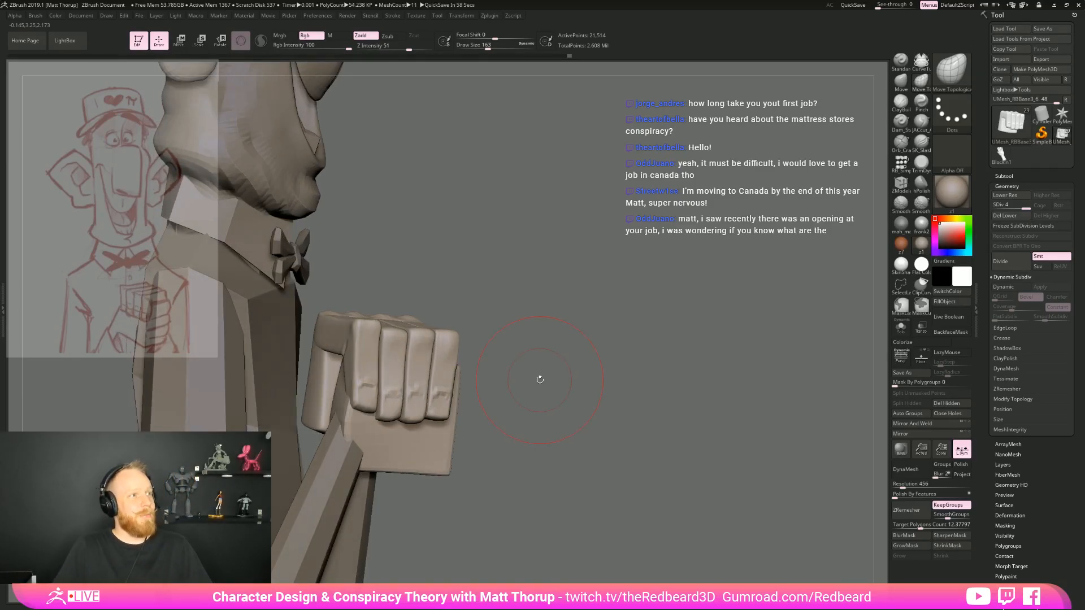
{"action": "mouse_move", "coordinate": [665, 333]}
{"action": "left_mouse_down"}
{"action": "mouse_move", "coordinate": [766, 372]}
{"action": "mouse_move", "coordinate": [565, 419]}
{"action": "left_mouse_up"}
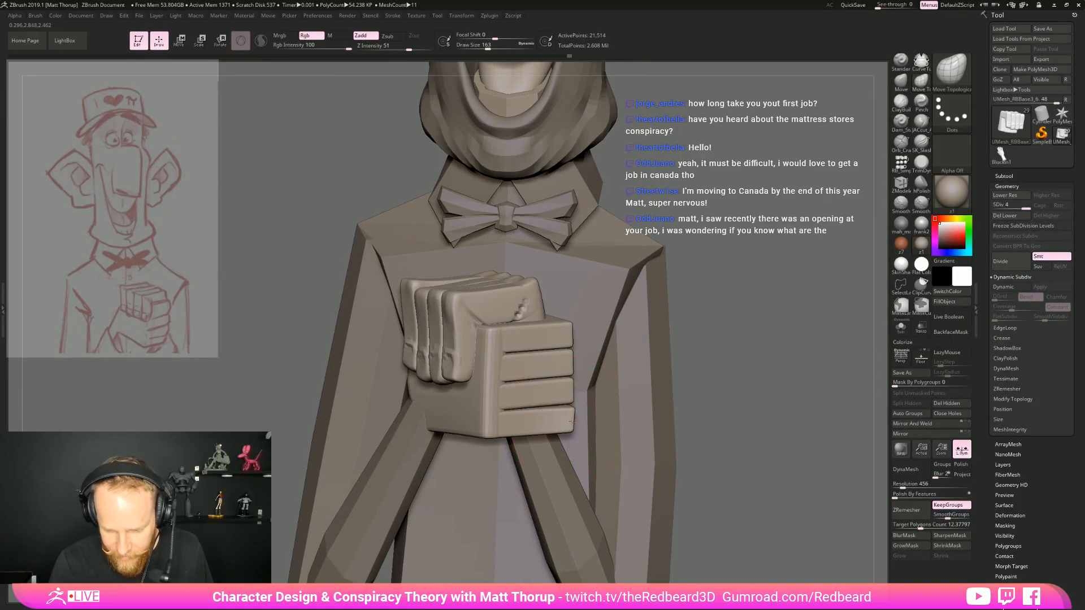
Select the hand with the horizontal fingers and subdivide it three times to subdivision level 4
{"action": "left_click", "coordinate": [569, 423], "text": "alt"}
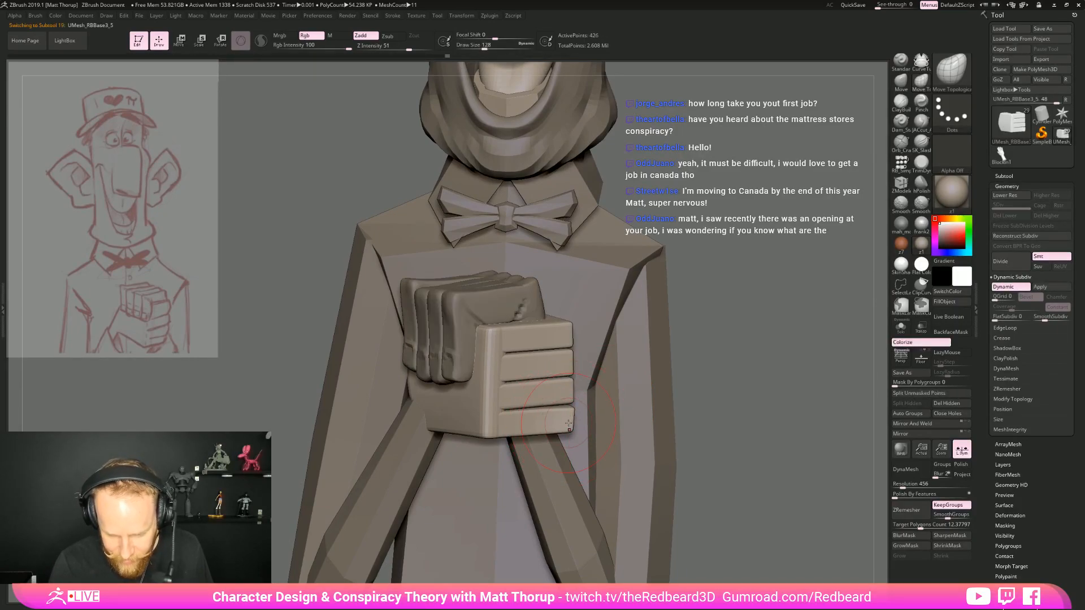
{"action": "key", "text": "ctrl+d"}
{"action": "key", "text": "ctrl+d"}
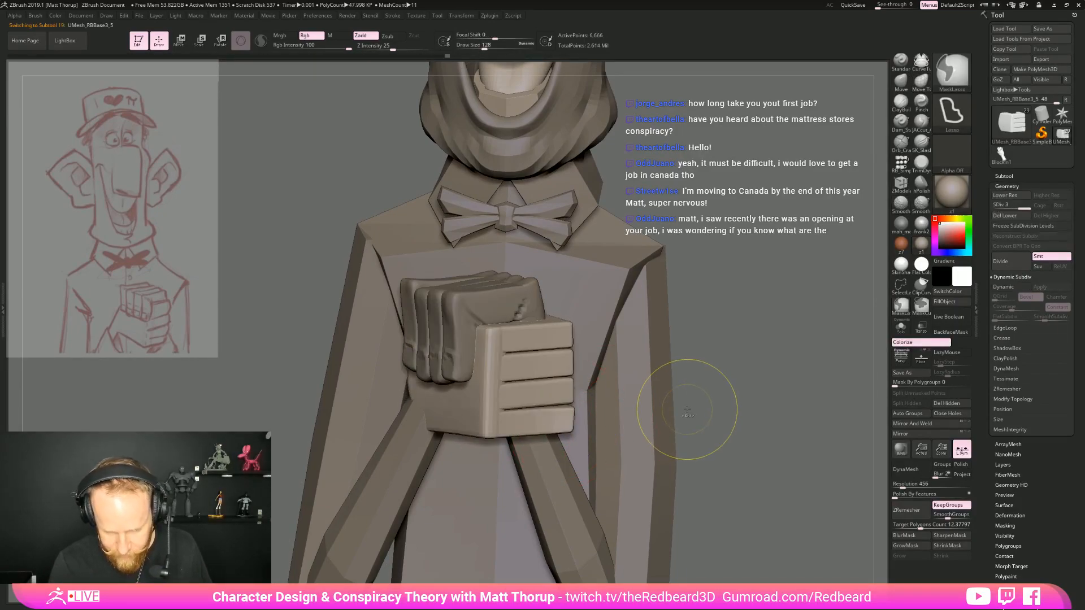
{"action": "key", "text": "ctrl+d"}
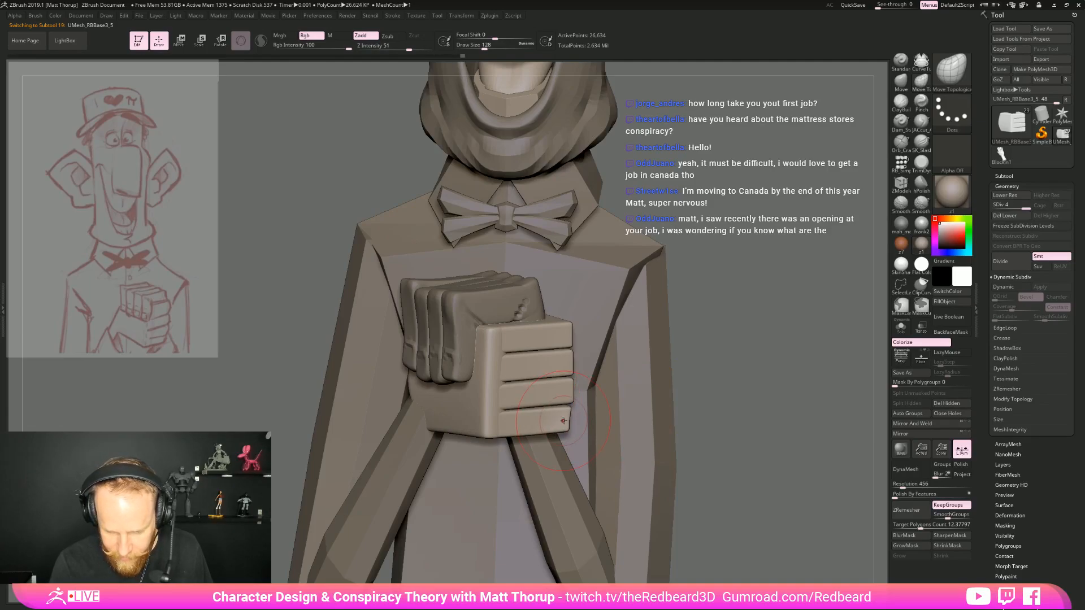
Pull the lowest horizontal finger's knuckle corner inward with Move Topological at draw sizes from 136 down to 83
{"action": "key", "text": "bracketright"}
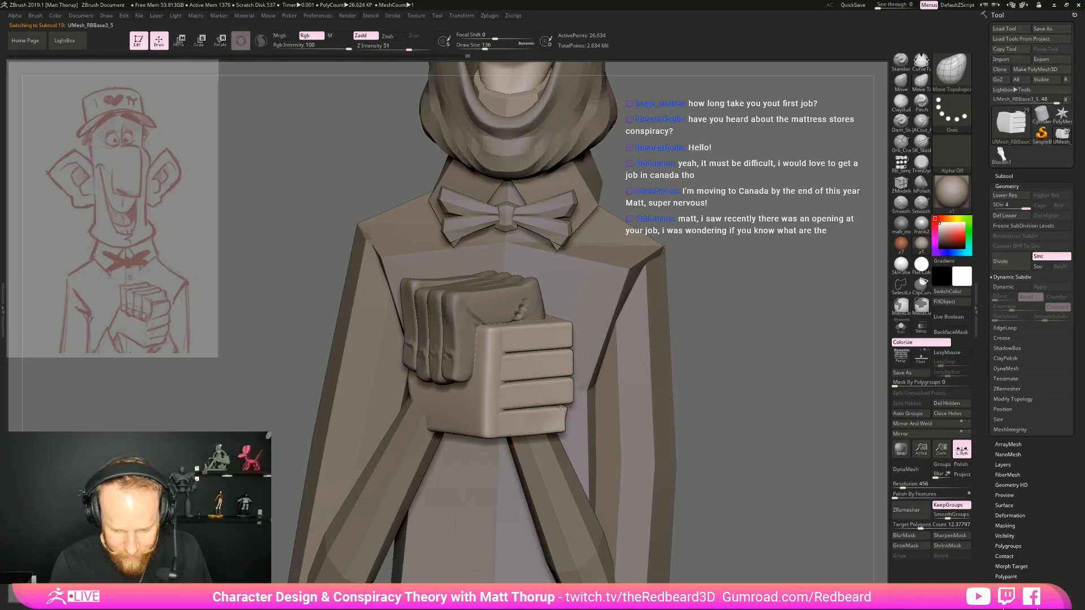
{"action": "left_click_drag", "start_coordinate": [748, 406], "coordinate": [573, 424]}
{"action": "key", "text": "shift"}
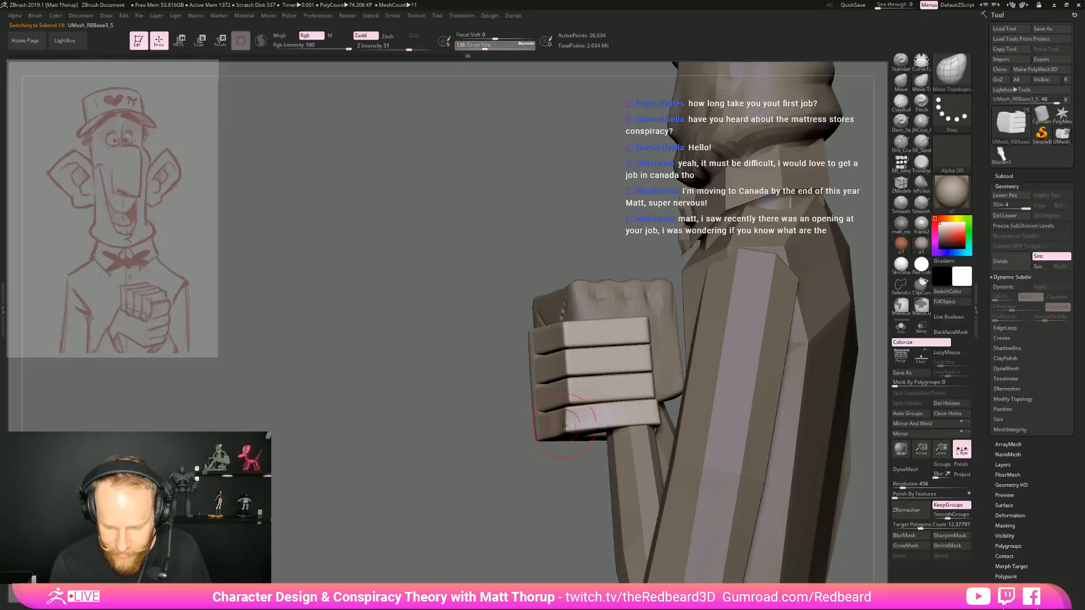
{"action": "left_click_drag", "start_coordinate": [530, 461], "coordinate": [656, 452]}
{"action": "key", "text": "shift"}
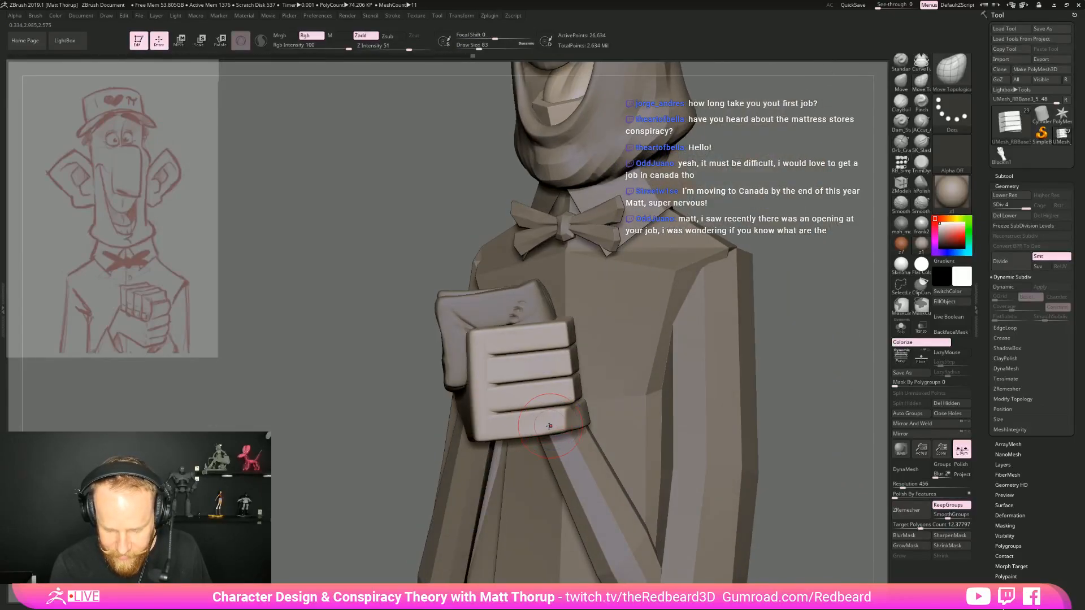
{"action": "left_click_drag", "start_coordinate": [686, 390], "coordinate": [626, 402]}
{"action": "key", "text": "bracketright"}
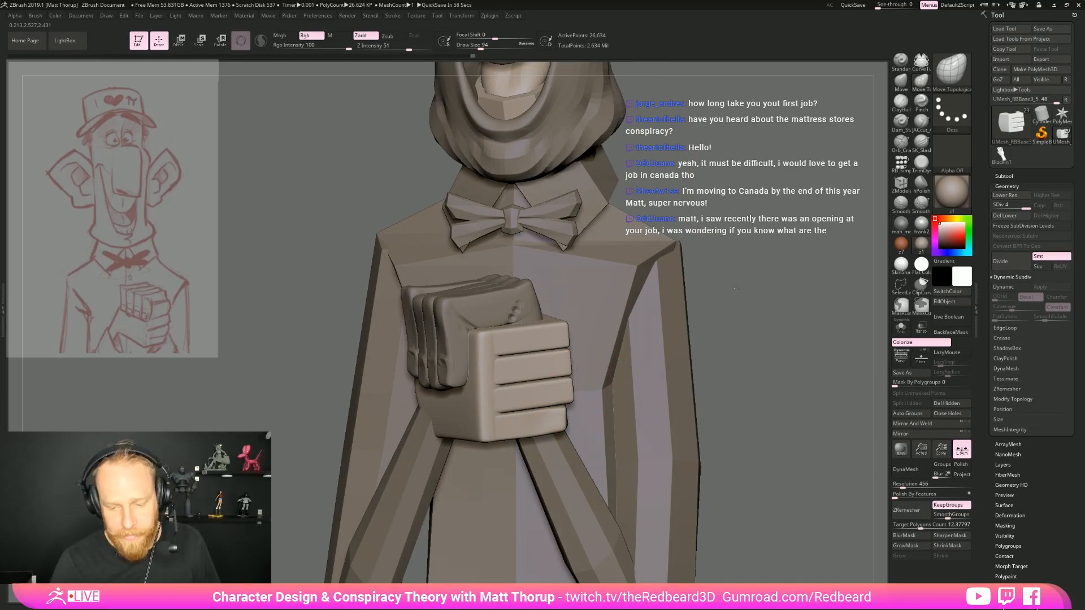
Pull in the topmost horizontal finger's knuckle corner with Move Topological, reducing the draw size to 77
{"action": "left_click_drag", "start_coordinate": [736, 288], "coordinate": [553, 334]}
{"action": "key", "text": "bracketright"}
{"action": "key", "text": "bracketright"}
{"action": "key", "text": "bracketright"}
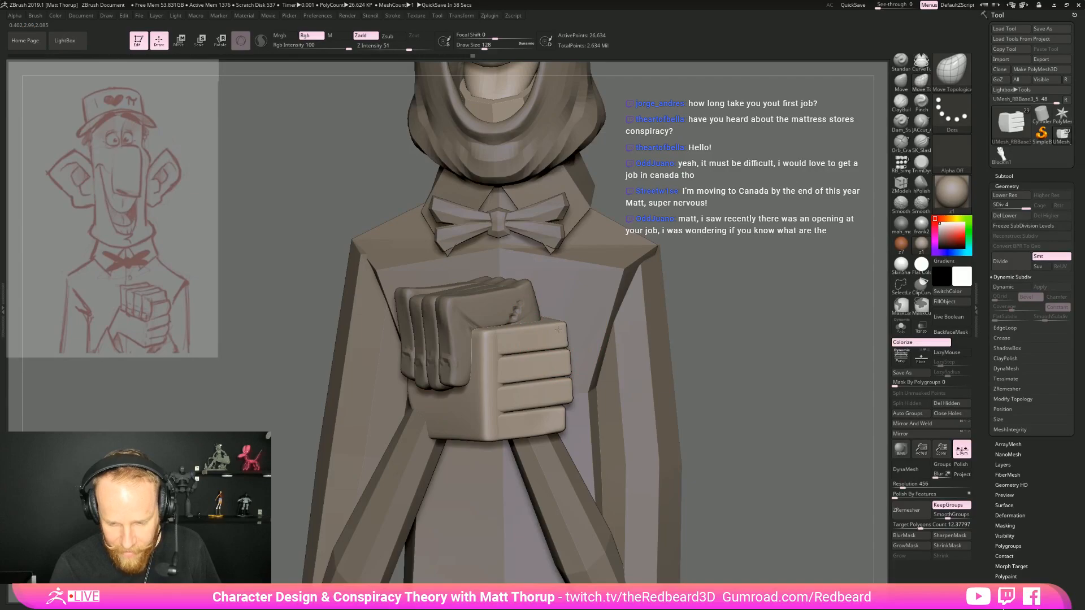
{"action": "key", "text": "bracketleft"}
{"action": "key", "text": "bracketleft"}
{"action": "key", "text": "bracketleft"}
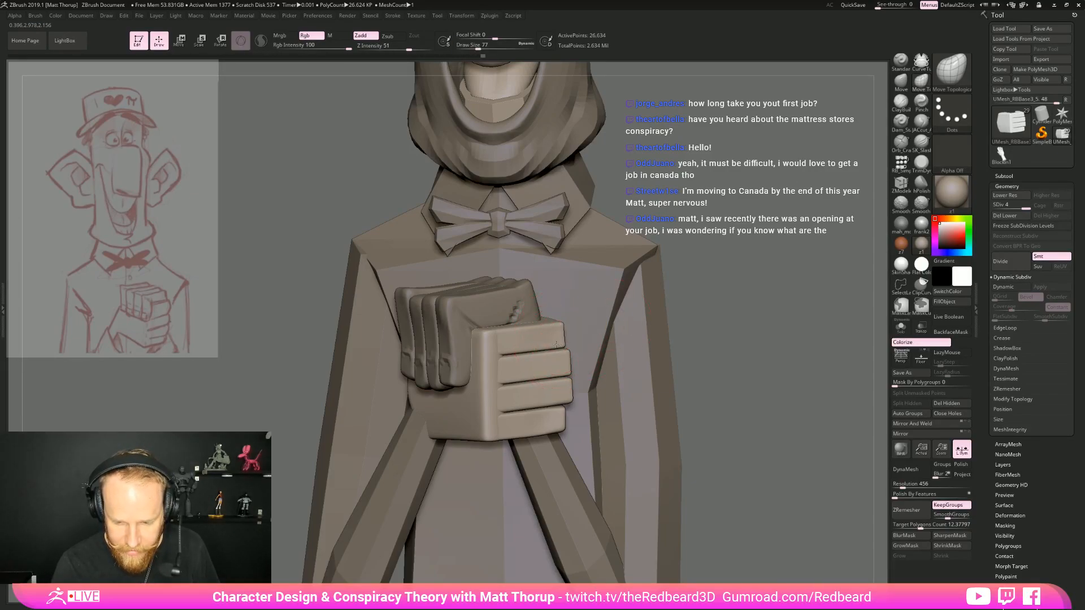
Shape the horizontal fingers' bend from above with Move Topological, enlarging the draw size to 182
{"action": "mouse_move", "coordinate": [692, 313]}
{"action": "left_mouse_down"}
{"action": "mouse_move", "coordinate": [442, 471]}
{"action": "mouse_move", "coordinate": [576, 328]}
{"action": "left_mouse_up"}
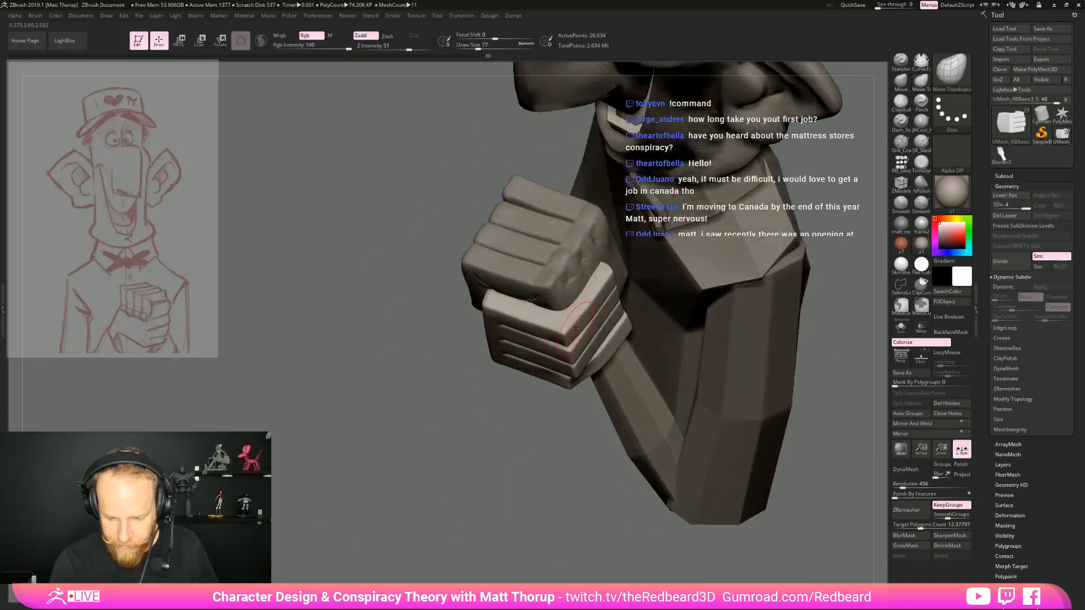
{"action": "key", "text": "bracketright"}
{"action": "key", "text": "bracketright"}
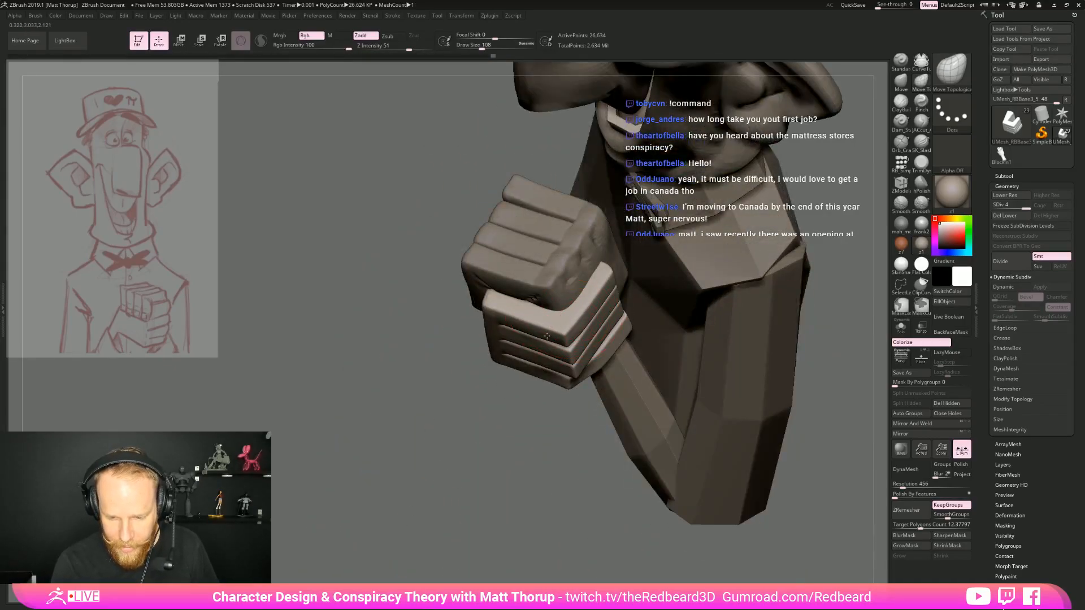
{"action": "key", "text": "bracketright"}
{"action": "left_click_drag", "start_coordinate": [484, 352], "coordinate": [544, 353]}
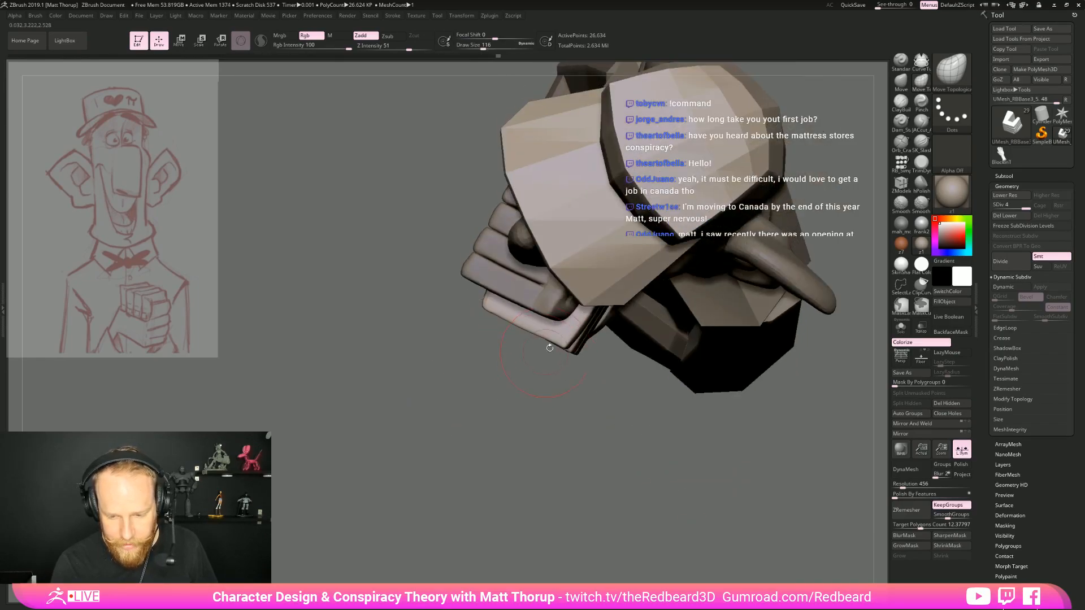
{"action": "mouse_move", "coordinate": [511, 438]}
{"action": "left_mouse_down"}
{"action": "mouse_move", "coordinate": [533, 437]}
{"action": "mouse_move", "coordinate": [541, 370]}
{"action": "left_mouse_up"}
{"action": "key", "text": "bracketright"}
{"action": "key", "text": "bracketright"}
{"action": "key", "text": "bracketright"}
{"action": "key", "text": "bracketright"}
{"action": "key", "text": "bracketright"}
{"action": "key", "text": "bracketright"}
{"action": "key", "text": "bracketright"}
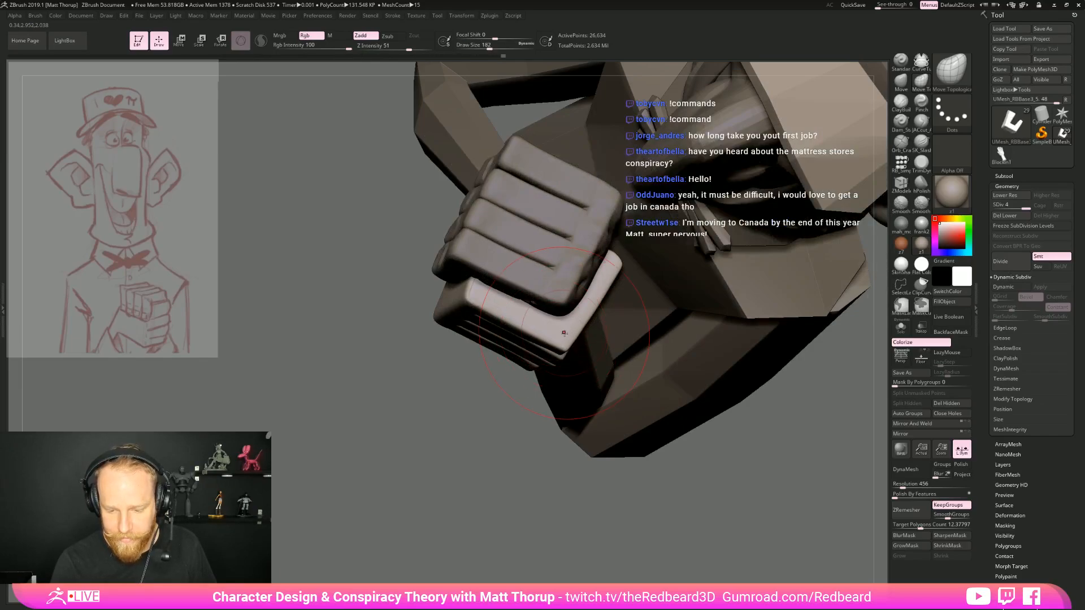
Refine the horizontal fingers' knuckle line from above and below with Move Topological at draw sizes between 94 and 149
{"action": "key", "text": "s"}
{"action": "left_click_drag", "start_coordinate": [569, 337], "coordinate": [544, 343]}
{"action": "key", "text": "s"}
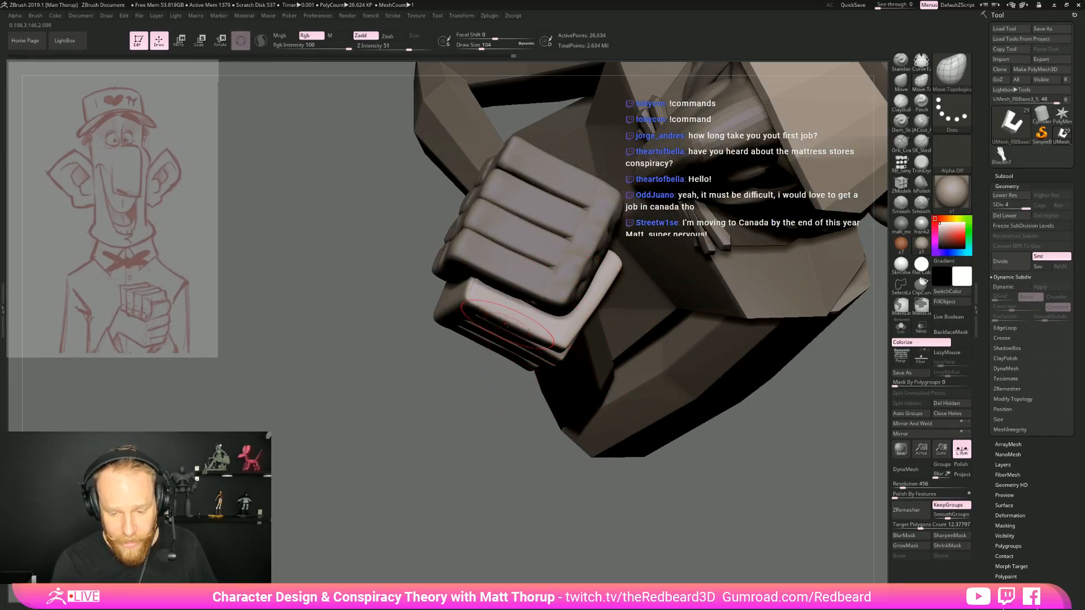
{"action": "mouse_move", "coordinate": [463, 404]}
{"action": "left_mouse_down"}
{"action": "mouse_move", "coordinate": [440, 388]}
{"action": "mouse_move", "coordinate": [486, 404]}
{"action": "mouse_move", "coordinate": [555, 386]}
{"action": "left_mouse_up"}
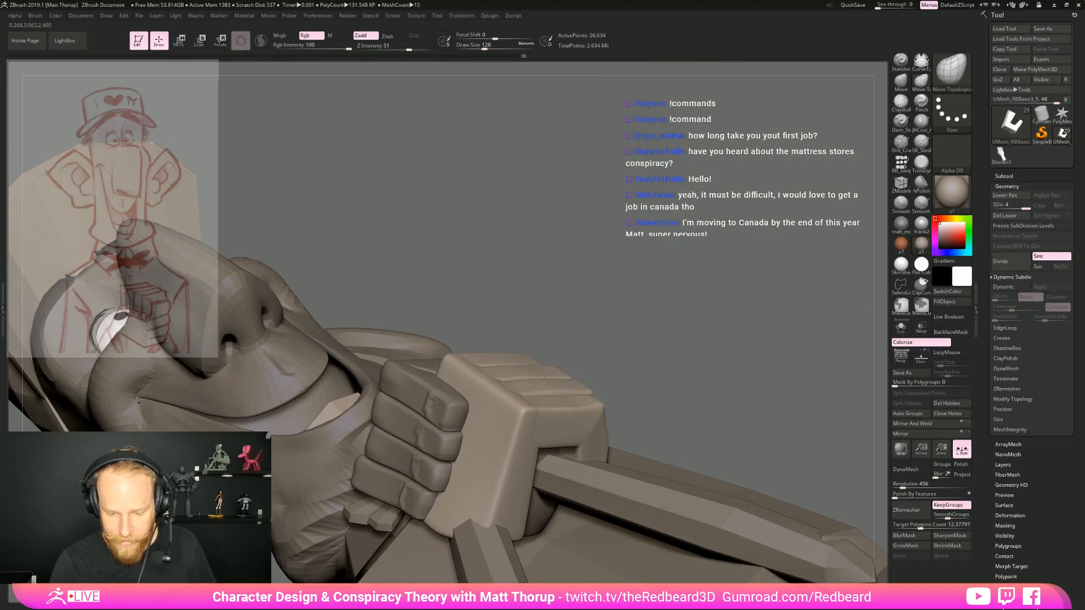
{"action": "left_click", "coordinate": [527, 368], "text": "alt"}
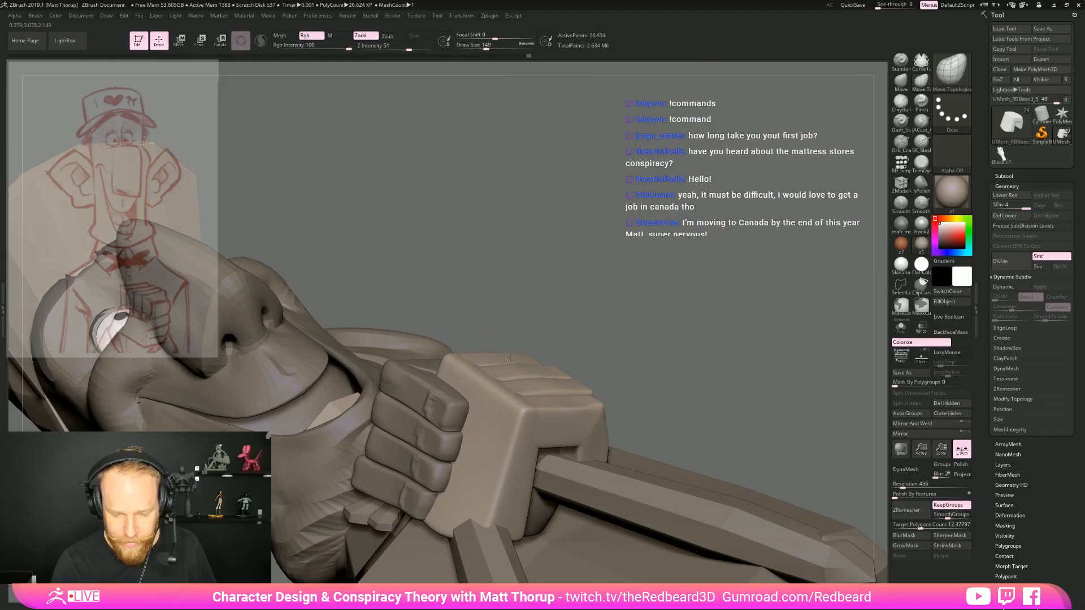
{"action": "mouse_move", "coordinate": [622, 364]}
{"action": "left_mouse_down"}
{"action": "mouse_move", "coordinate": [608, 391]}
{"action": "mouse_move", "coordinate": [591, 375]}
{"action": "mouse_move", "coordinate": [617, 413]}
{"action": "left_mouse_up"}
{"action": "mouse_move", "coordinate": [588, 428]}
{"action": "right_mouse_down", "text": "shift"}
{"action": "mouse_move", "coordinate": [769, 396]}
{"action": "mouse_move", "coordinate": [733, 415]}
{"action": "mouse_move", "coordinate": [723, 449]}
{"action": "right_mouse_up", "text": "shift"}
{"action": "key", "text": "s"}
{"action": "left_click_drag", "start_coordinate": [556, 344], "coordinate": [545, 343]}
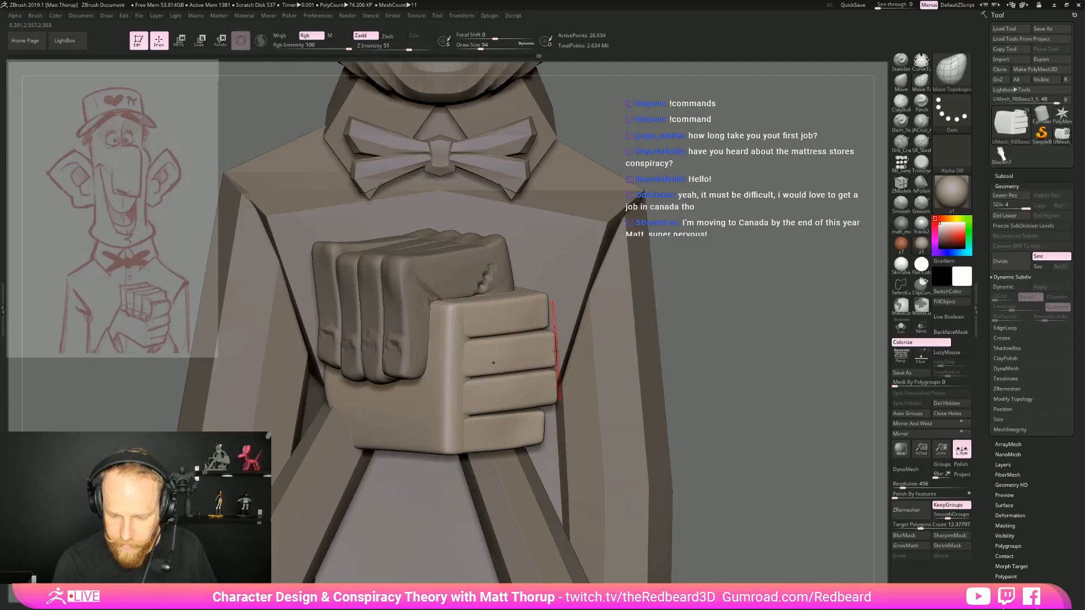
Hide the palm, split the four horizontal fingers into separate polygroups and hide the second finger from the top
{"action": "left_click", "coordinate": [534, 312], "text": "ctrl+shift"}
{"action": "right_click_drag", "start_coordinate": [733, 359], "coordinate": [667, 362]}
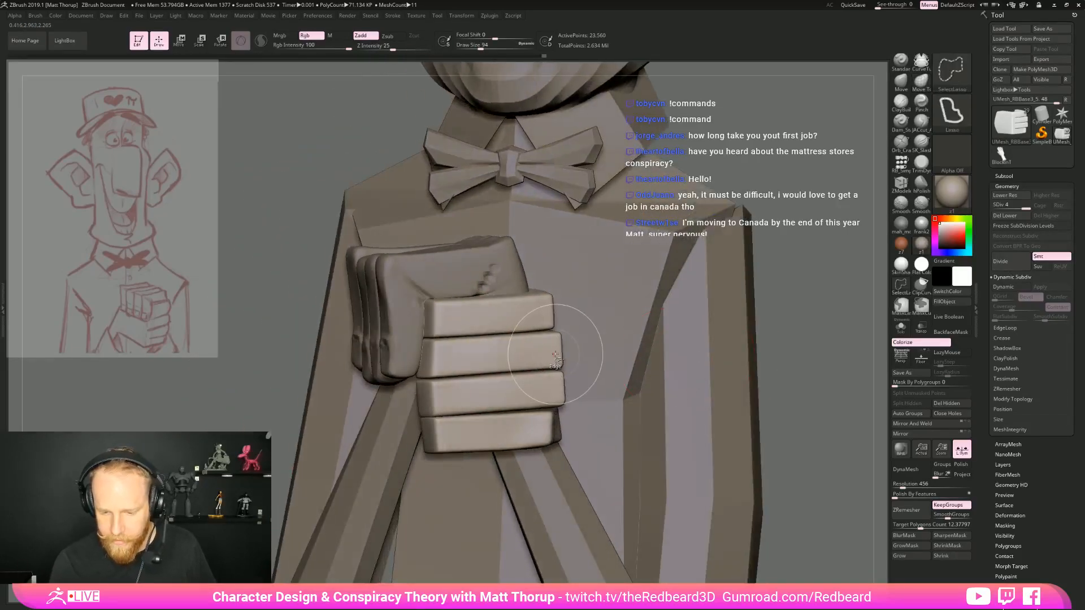
{"action": "left_click", "coordinate": [909, 413]}
{"action": "left_click", "coordinate": [538, 346], "text": "ctrl+shift"}
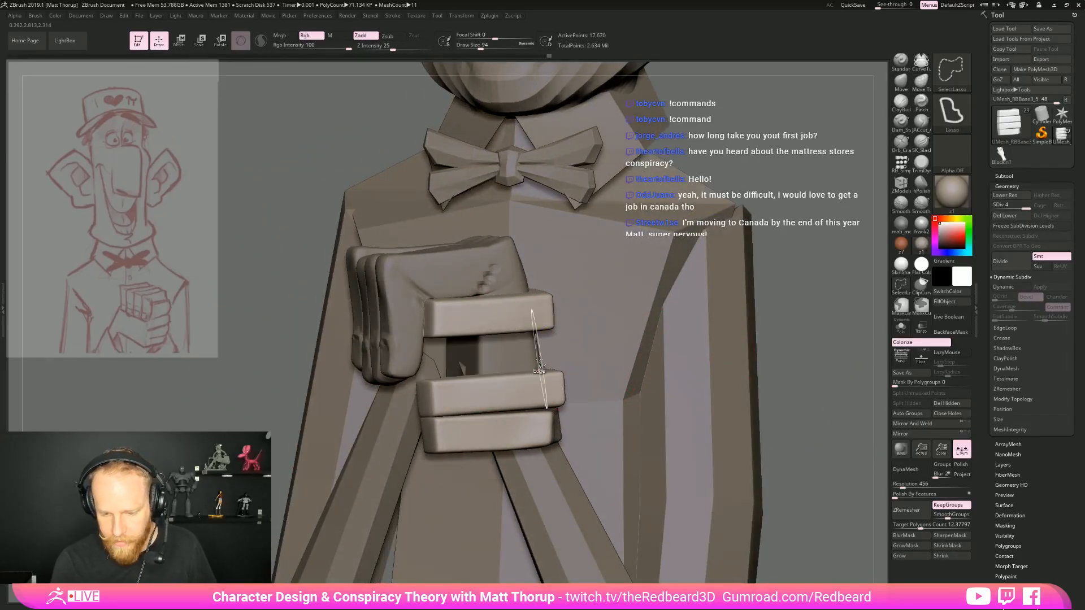
{"action": "right_click_drag", "start_coordinate": [794, 318], "coordinate": [870, 277]}
Flatten the edges and knuckle corners of the three visible fingers with TrimDynamic at draw size 94
{"action": "left_click", "coordinate": [921, 163]}
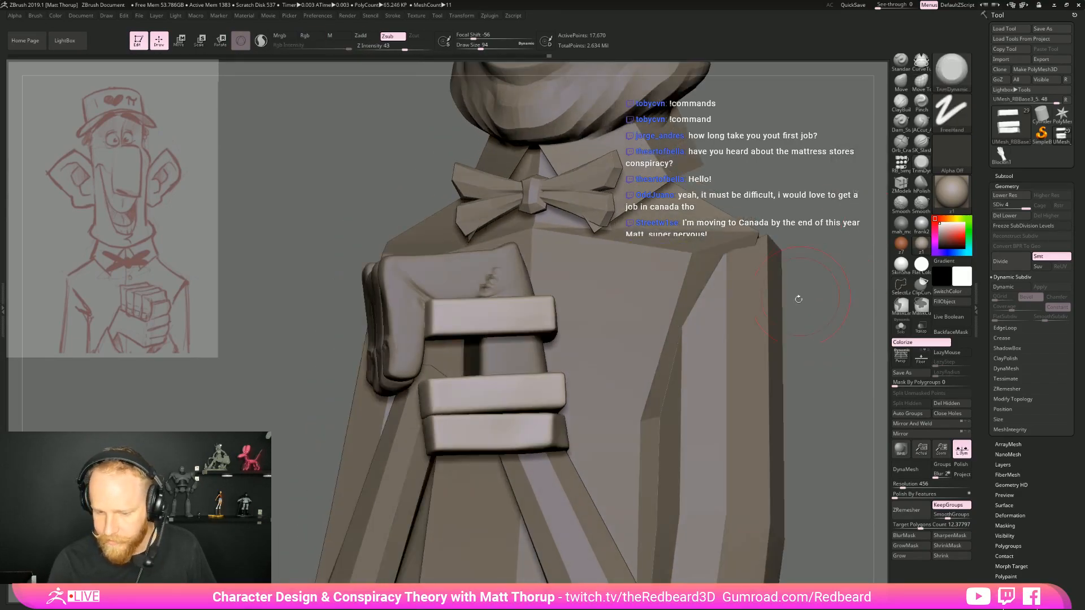
{"action": "right_click_drag", "start_coordinate": [807, 286], "coordinate": [830, 275]}
{"action": "left_click_drag", "start_coordinate": [463, 338], "coordinate": [592, 332]}
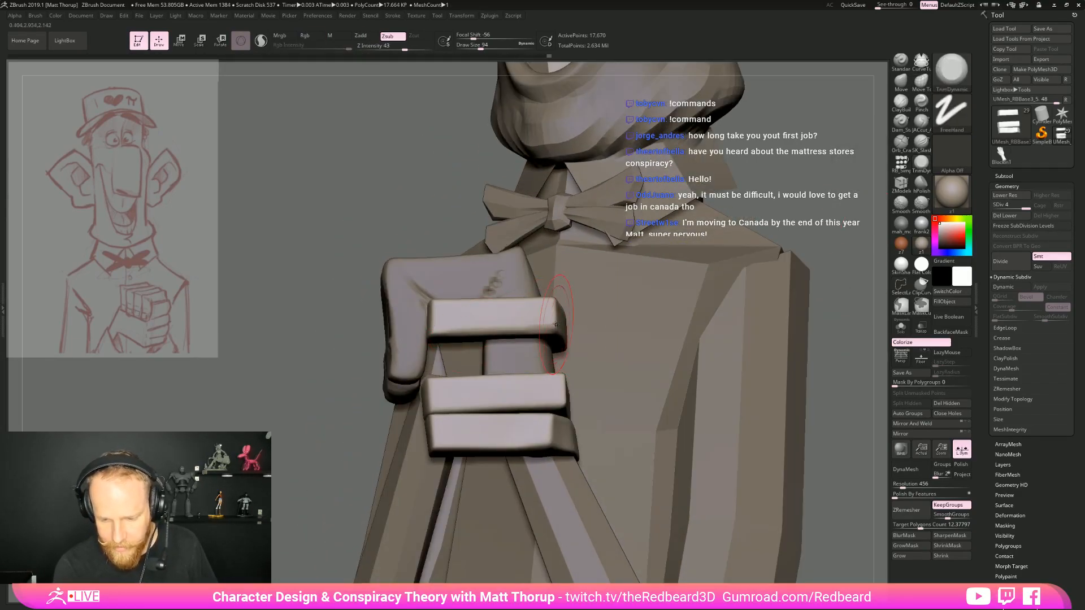
{"action": "right_click_drag", "start_coordinate": [555, 298], "coordinate": [545, 302]}
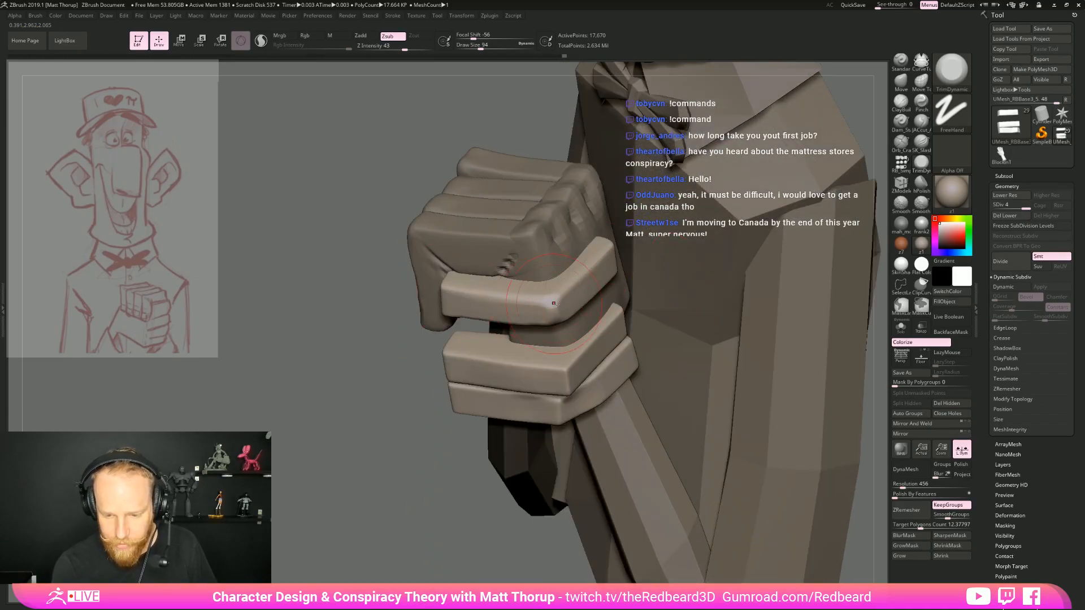
{"action": "right_click_drag", "start_coordinate": [425, 430], "coordinate": [565, 350]}
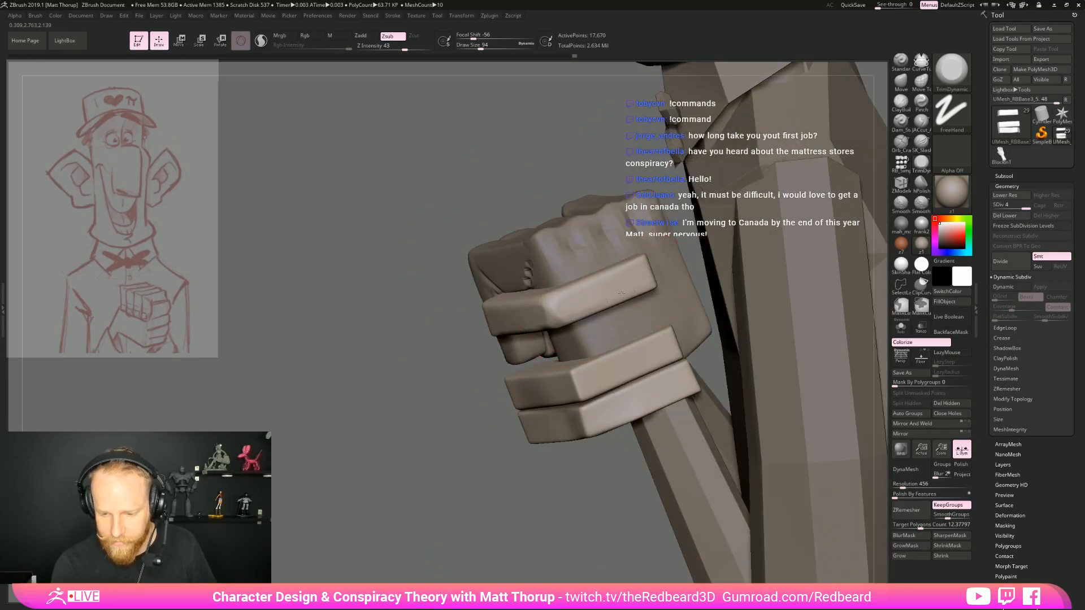
{"action": "left_click_drag", "start_coordinate": [430, 412], "coordinate": [577, 377]}
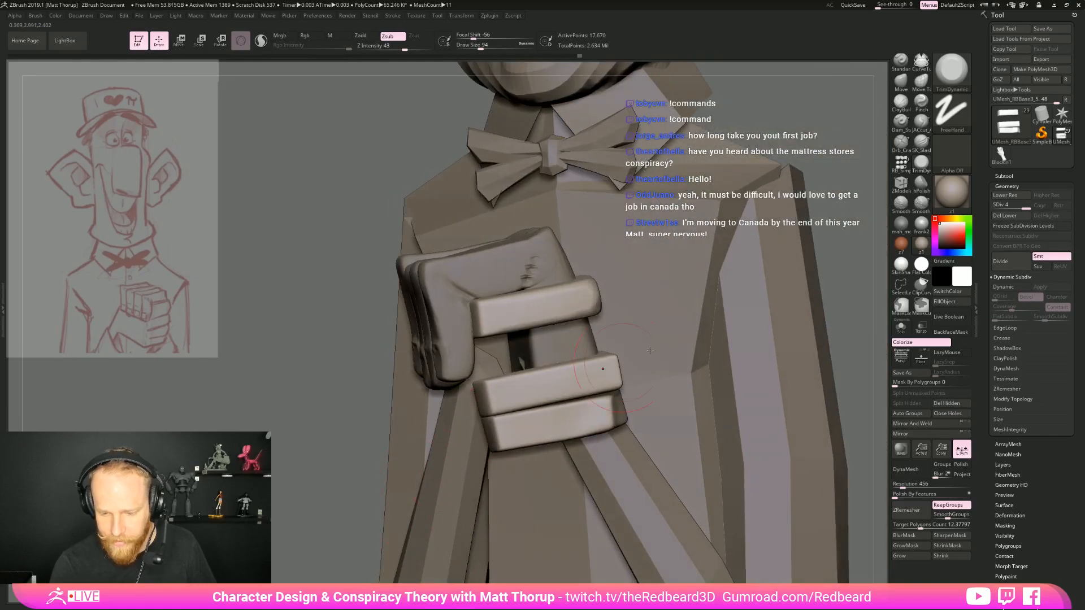
Unhide the whole hand and isolate the second horizontal finger from the top
{"action": "left_click", "coordinate": [842, 272], "text": "ctrl+shift"}
{"action": "left_click", "coordinate": [567, 338], "text": "ctrl+shift"}
{"action": "left_click", "coordinate": [841, 288], "text": "ctrl+shift"}
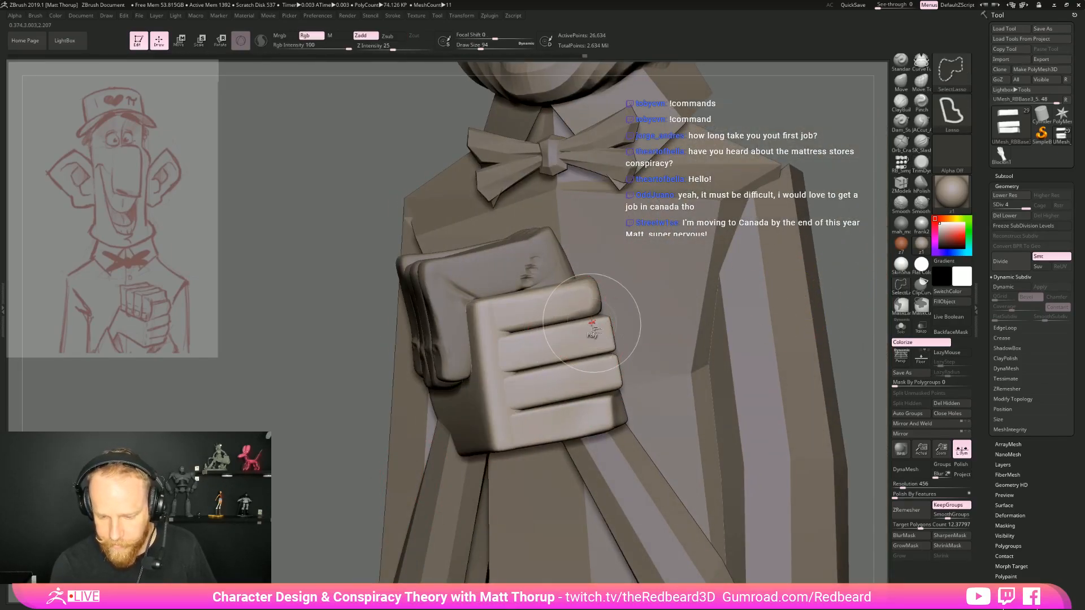
{"action": "left_click", "coordinate": [593, 329], "text": "ctrl+shift"}
Flatten the isolated finger's edges, tip and knuckle corner with TrimDynamic at draw size 94
{"action": "right_click_drag", "start_coordinate": [764, 281], "coordinate": [483, 341]}
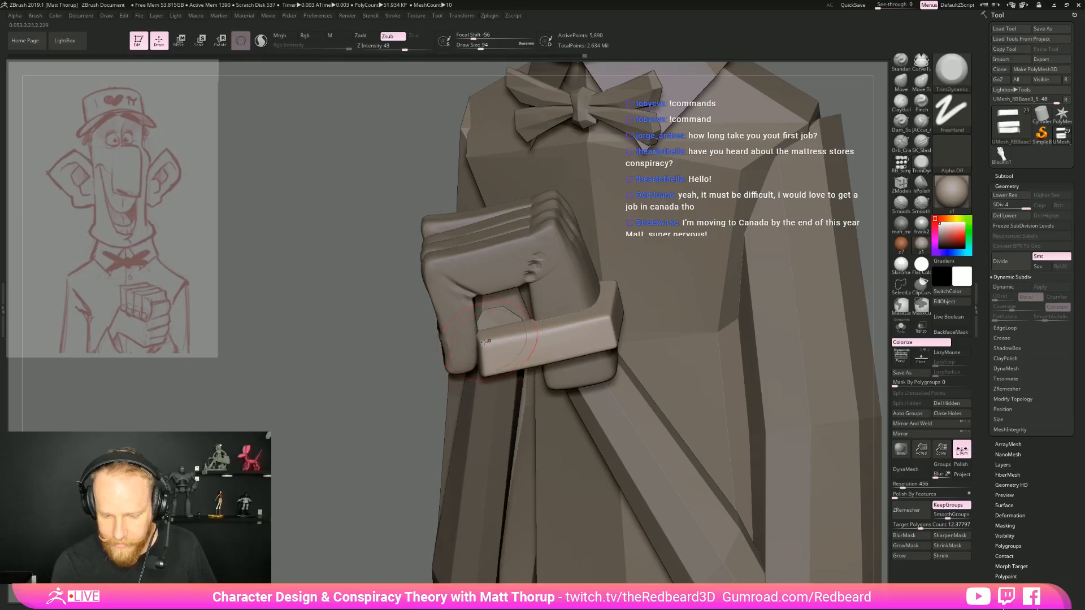
{"action": "mouse_move", "coordinate": [606, 316]}
{"action": "left_mouse_down"}
{"action": "mouse_move", "coordinate": [558, 326]}
{"action": "mouse_move", "coordinate": [602, 317]}
{"action": "left_mouse_up"}
{"action": "right_click_drag", "start_coordinate": [599, 340], "coordinate": [404, 384]}
{"action": "mouse_move", "coordinate": [605, 324]}
{"action": "left_mouse_down"}
{"action": "mouse_move", "coordinate": [698, 277]}
{"action": "mouse_move", "coordinate": [656, 306]}
{"action": "left_mouse_up"}
{"action": "right_click_drag", "start_coordinate": [480, 351], "coordinate": [600, 335]}
{"action": "left_click_drag", "start_coordinate": [620, 343], "coordinate": [521, 423]}
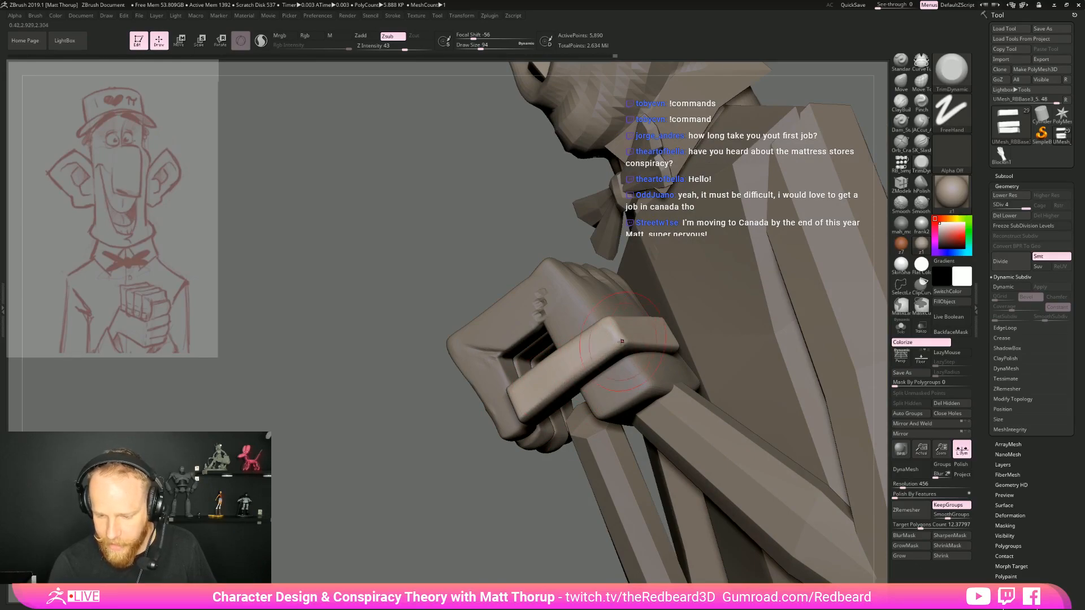
Isolate the third horizontal finger from the top and flatten its edges and knuckle corner with TrimDynamic at draw size 94
{"action": "left_click", "coordinate": [451, 532], "text": "ctrl+shift"}
{"action": "right_click_drag", "start_coordinate": [451, 533], "coordinate": [571, 458]}
{"action": "left_click", "coordinate": [511, 437], "text": "ctrl+shift"}
{"action": "right_click_drag", "start_coordinate": [511, 436], "coordinate": [538, 404]}
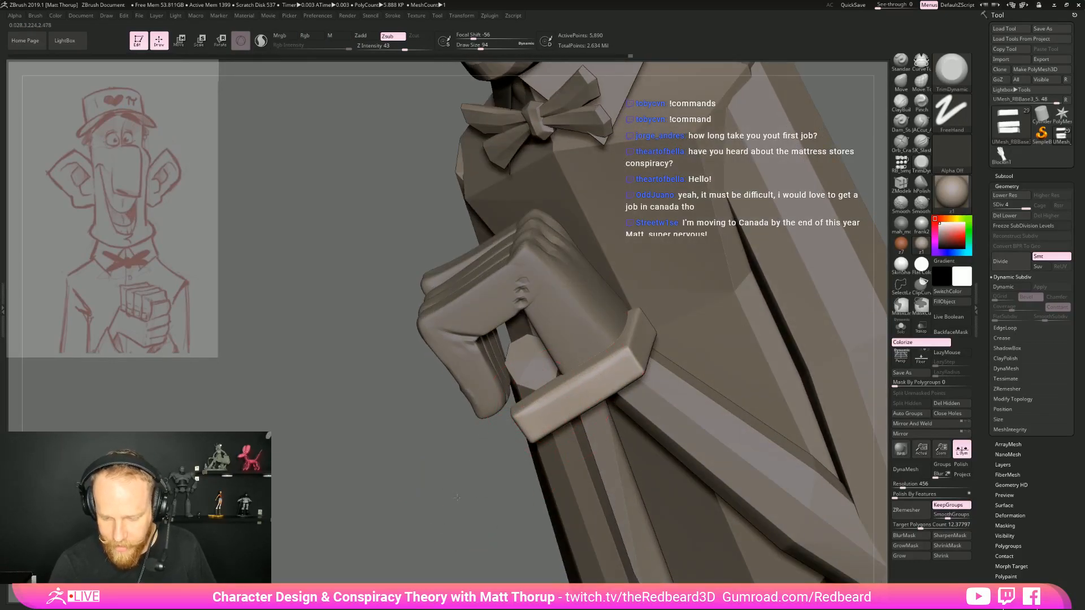
{"action": "right_click_drag", "start_coordinate": [457, 498], "coordinate": [620, 353]}
{"action": "mouse_move", "coordinate": [628, 396]}
{"action": "right_mouse_down"}
{"action": "mouse_move", "coordinate": [591, 390]}
{"action": "mouse_move", "coordinate": [571, 362]}
{"action": "right_mouse_up"}
{"action": "left_click_drag", "start_coordinate": [565, 417], "coordinate": [628, 375]}
{"action": "right_click_drag", "start_coordinate": [610, 379], "coordinate": [566, 421]}
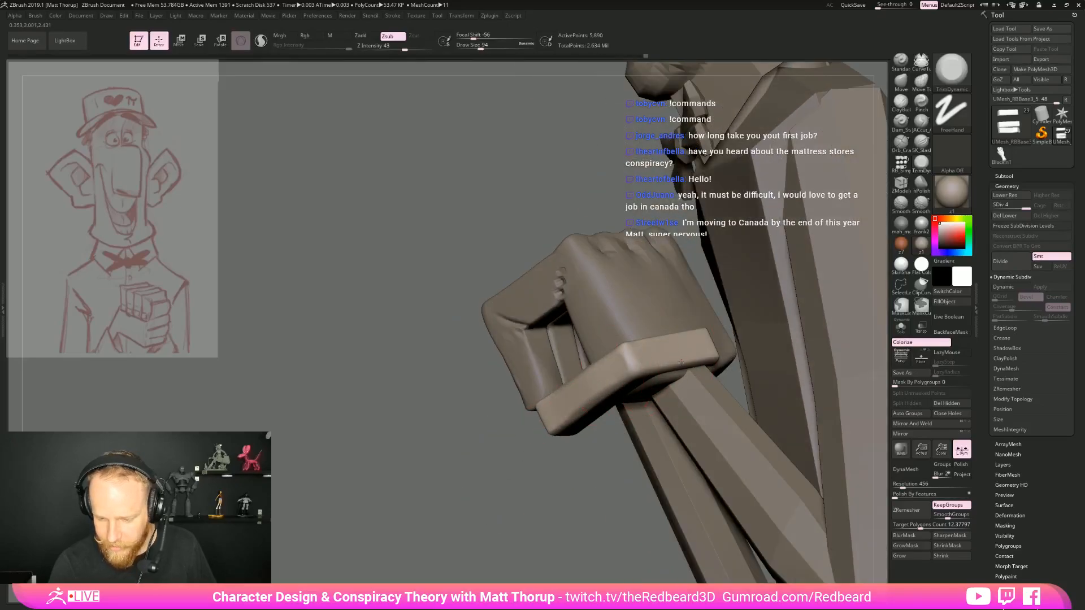
{"action": "left_click_drag", "start_coordinate": [650, 366], "coordinate": [708, 330]}
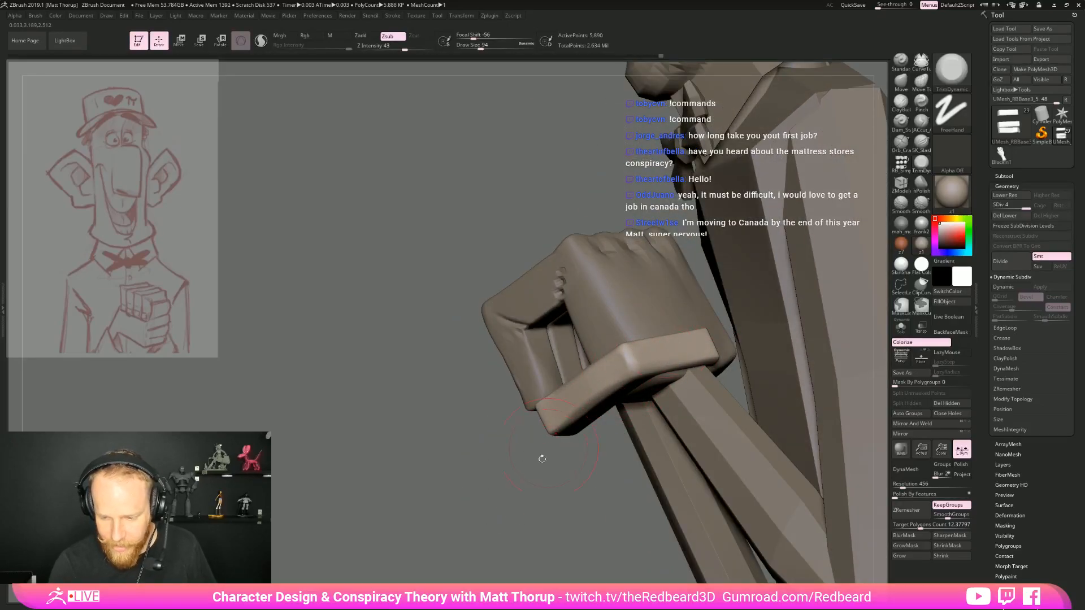
Isolate the bottom horizontal finger, flatten its edges and knuckle corner with TrimDynamic at draw size 94, and unhide the whole hand
{"action": "right_click_drag", "start_coordinate": [548, 447], "coordinate": [516, 492]}
{"action": "left_click", "coordinate": [483, 521], "text": "ctrl+shift"}
{"action": "right_click_drag", "start_coordinate": [474, 523], "coordinate": [542, 480]}
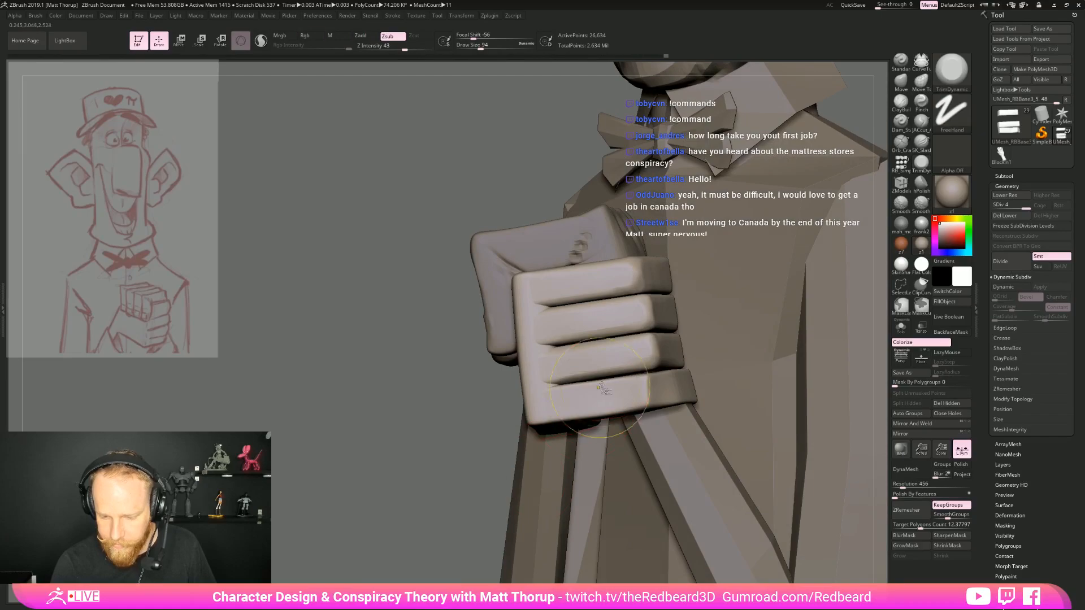
{"action": "right_click_drag", "start_coordinate": [473, 487], "coordinate": [527, 456]}
{"action": "left_click", "coordinate": [630, 399], "text": "ctrl+shift"}
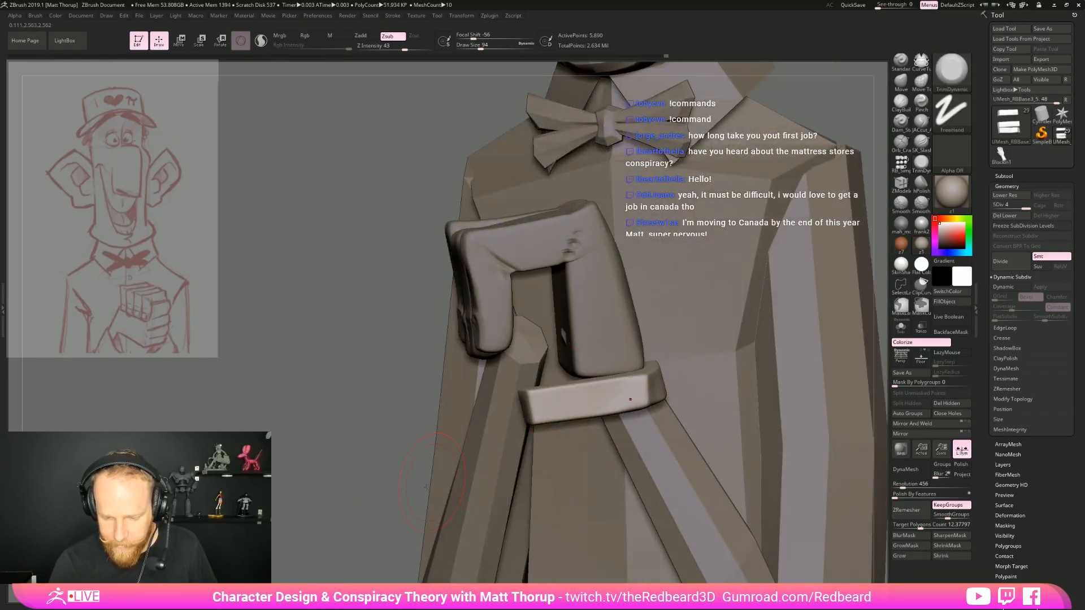
{"action": "right_click_drag", "start_coordinate": [435, 481], "coordinate": [453, 511]}
{"action": "left_click_drag", "start_coordinate": [552, 403], "coordinate": [647, 381]}
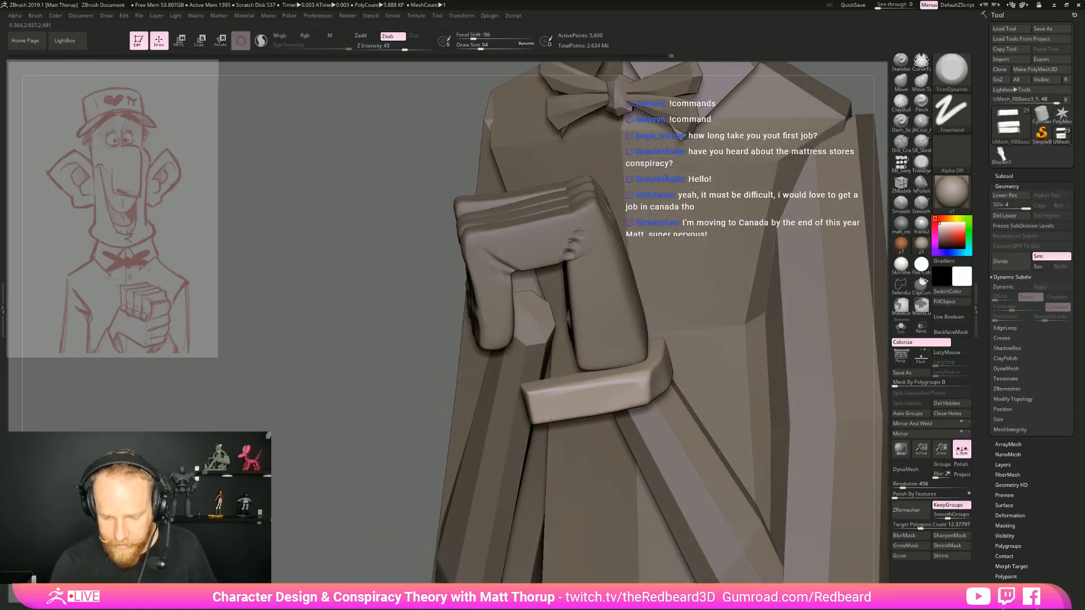
{"action": "right_click_drag", "start_coordinate": [584, 427], "coordinate": [651, 379]}
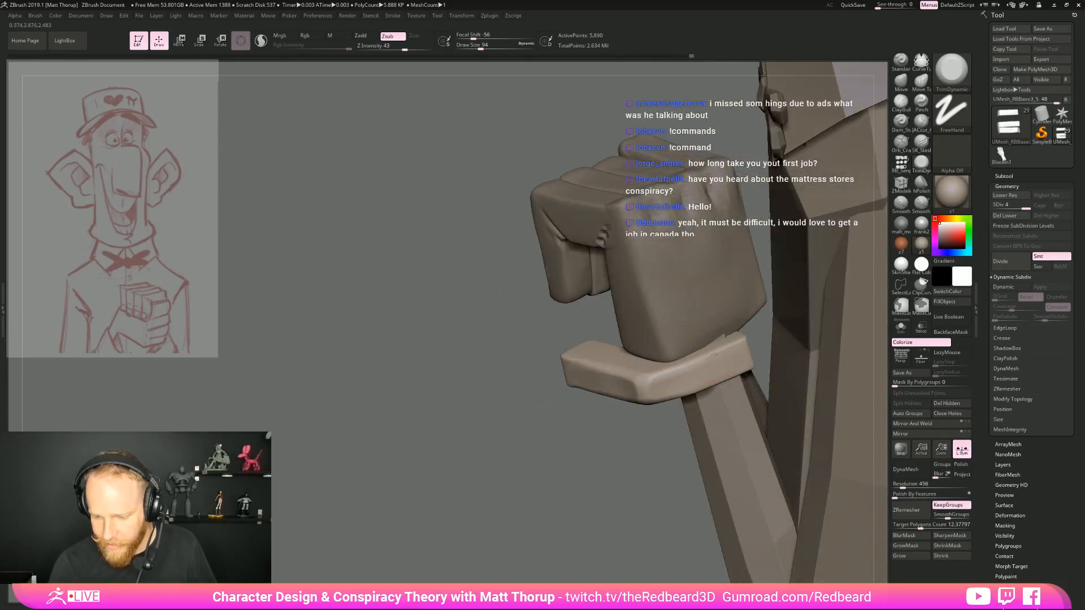
{"action": "right_click_drag", "start_coordinate": [618, 442], "coordinate": [564, 490]}
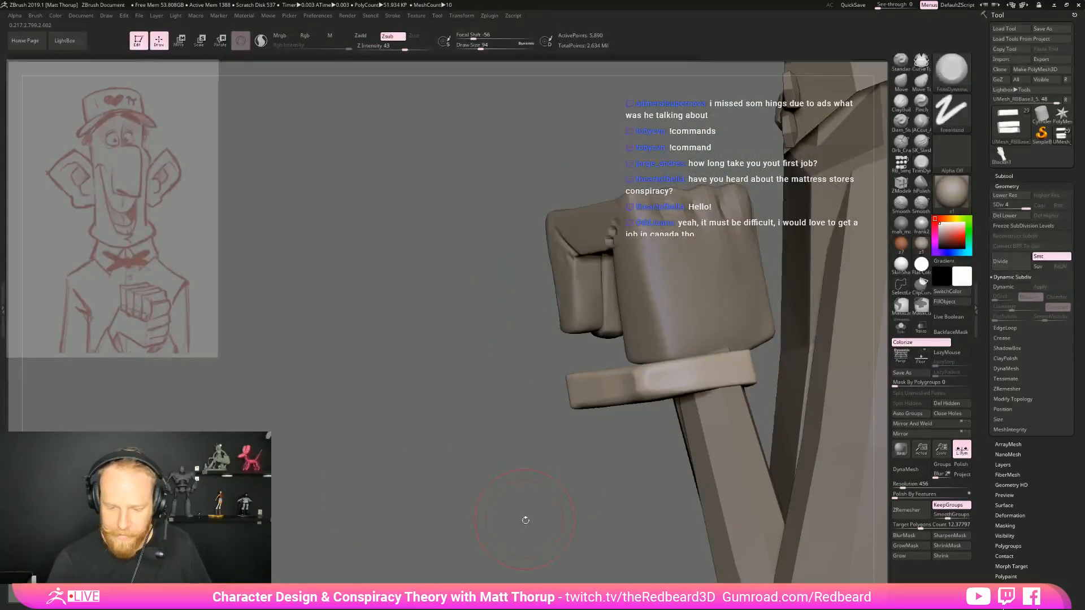
{"action": "left_click", "coordinate": [525, 532], "text": "ctrl+shift"}
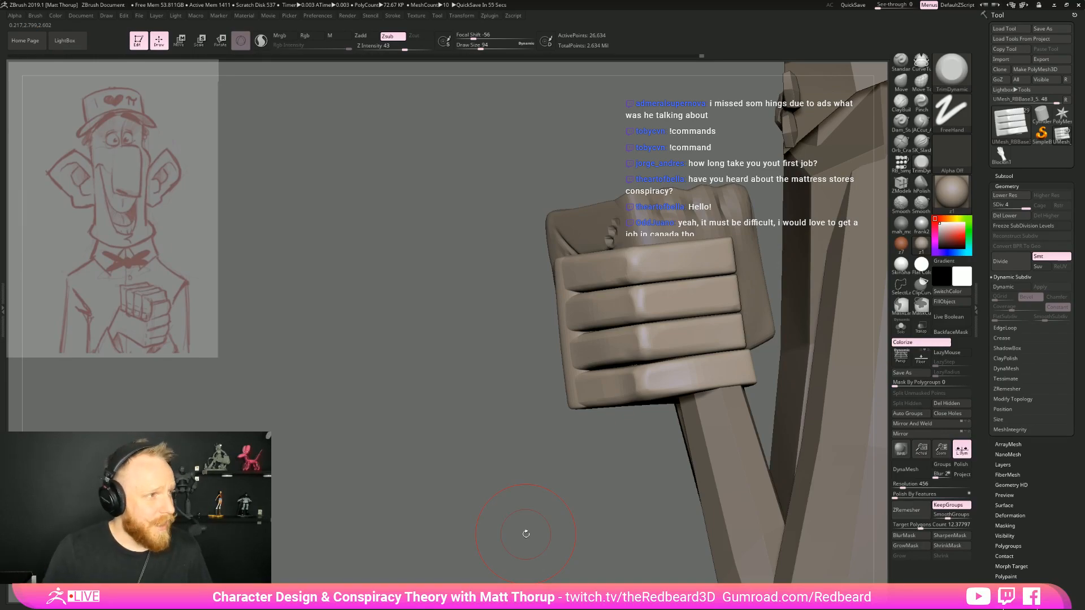
Nudge the palm's edge beside the horizontal fingers with Move Topological at draw size 68, and isolate the palm
{"action": "mouse_move", "coordinate": [506, 464]}
{"action": "left_mouse_down"}
{"action": "mouse_move", "coordinate": [605, 475]}
{"action": "mouse_move", "coordinate": [501, 458]}
{"action": "left_mouse_up"}
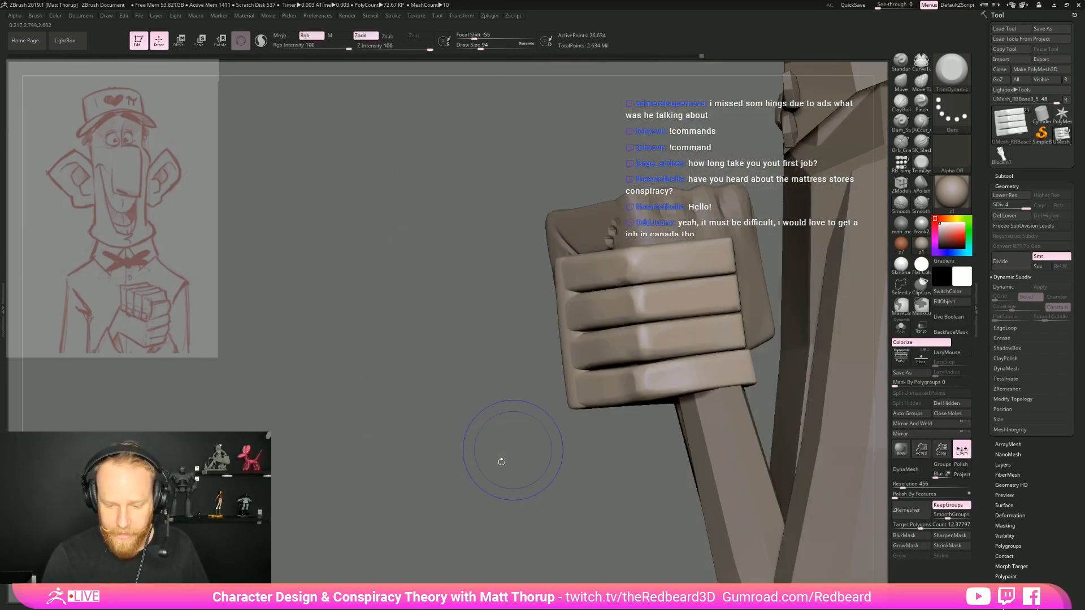
{"action": "mouse_move", "coordinate": [660, 444]}
{"action": "left_mouse_down", "text": "alt"}
{"action": "mouse_move", "coordinate": [541, 477]}
{"action": "mouse_move", "coordinate": [819, 414]}
{"action": "mouse_move", "coordinate": [691, 414]}
{"action": "mouse_move", "coordinate": [749, 412]}
{"action": "left_mouse_up", "text": "alt"}
{"action": "key", "text": "b"}
{"action": "key", "text": "m"}
{"action": "key", "text": "t"}
{"action": "key", "text": "s"}
{"action": "left_click_drag", "start_coordinate": [620, 335], "coordinate": [615, 335]}
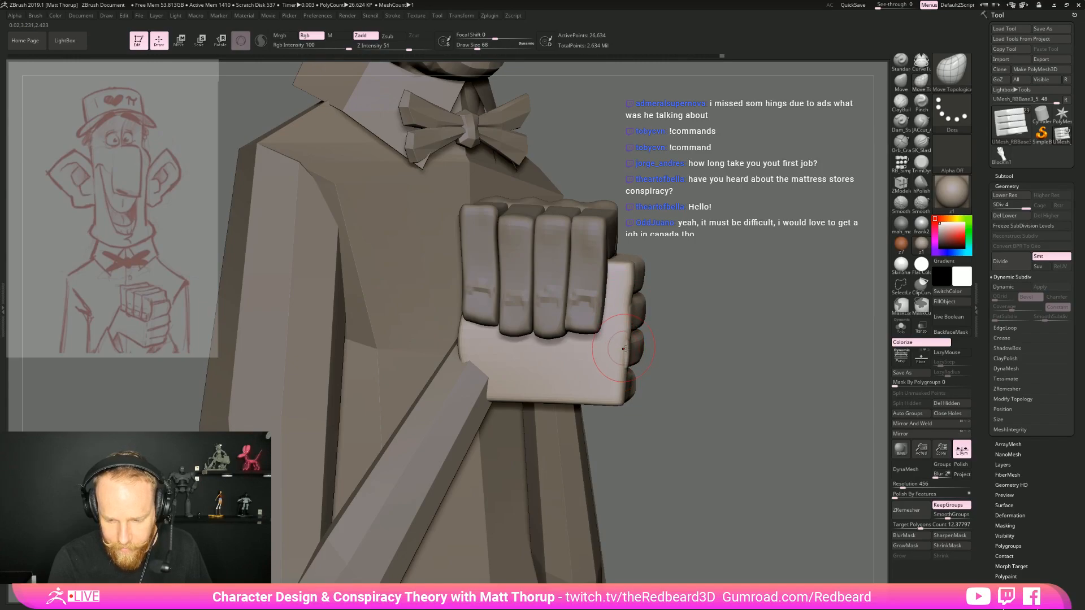
{"action": "left_click", "coordinate": [615, 391], "text": "ctrl+shift"}
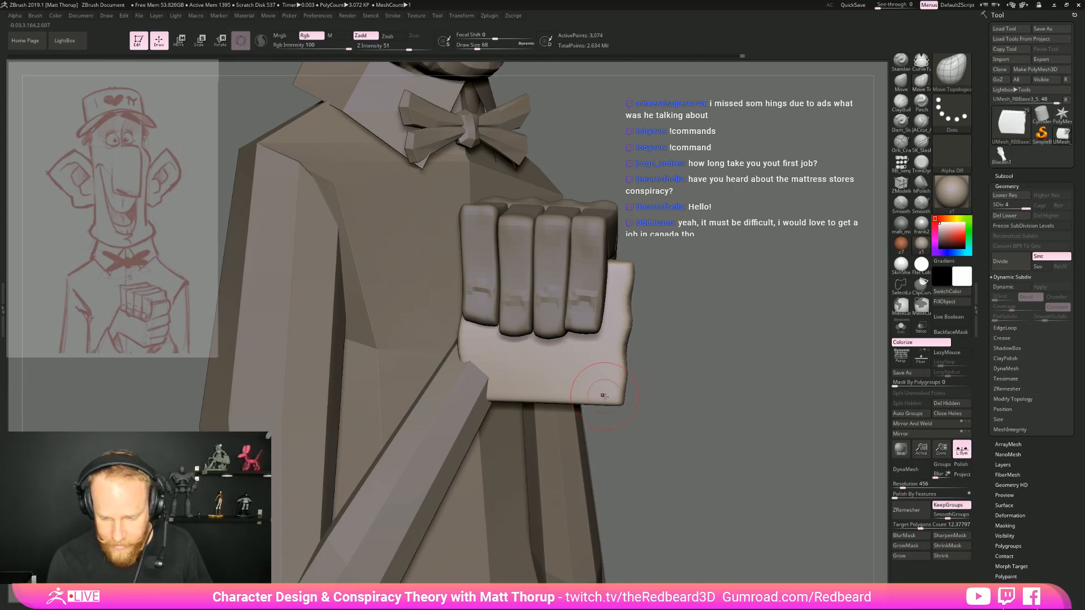
Reshape the isolated palm's lower corner, wrist side and underside with the Move brush, raising the draw size from 112 to 154
{"action": "key", "text": "s"}
{"action": "mouse_move", "coordinate": [609, 401]}
{"action": "left_mouse_down"}
{"action": "mouse_move", "coordinate": [533, 407]}
{"action": "mouse_move", "coordinate": [592, 407]}
{"action": "left_mouse_up"}
{"action": "key", "text": "s"}
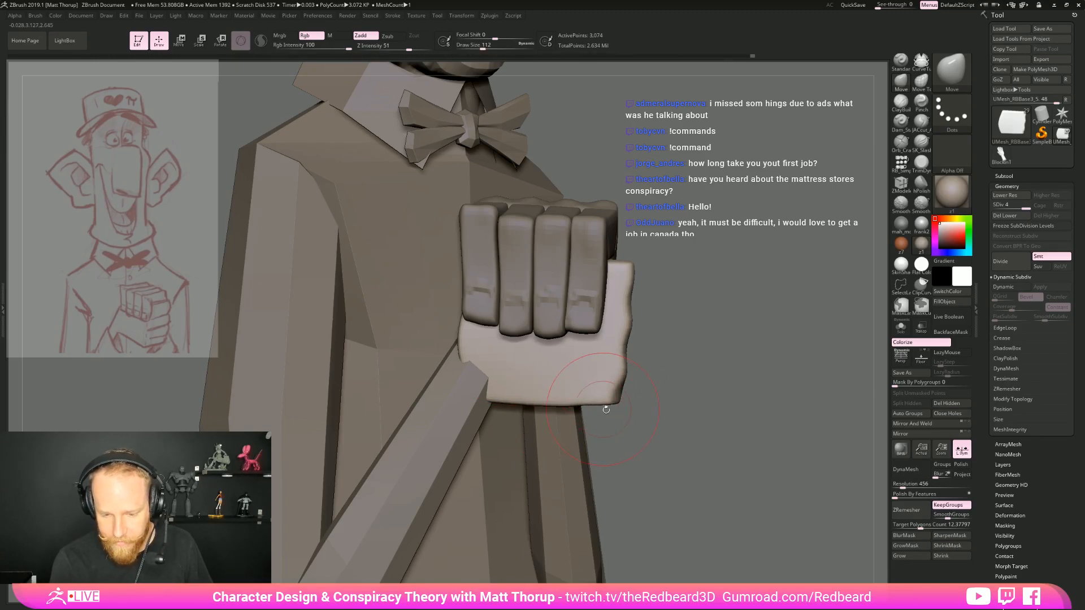
{"action": "left_click_drag", "start_coordinate": [463, 342], "coordinate": [469, 342]}
{"action": "left_click_drag", "start_coordinate": [650, 367], "coordinate": [774, 362]}
{"action": "key", "text": "s"}
{"action": "left_click_drag", "start_coordinate": [450, 323], "coordinate": [459, 338]}
{"action": "left_click_drag", "start_coordinate": [734, 378], "coordinate": [650, 418]}
{"action": "key", "text": "s"}
{"action": "left_click_drag", "start_coordinate": [522, 347], "coordinate": [530, 350]}
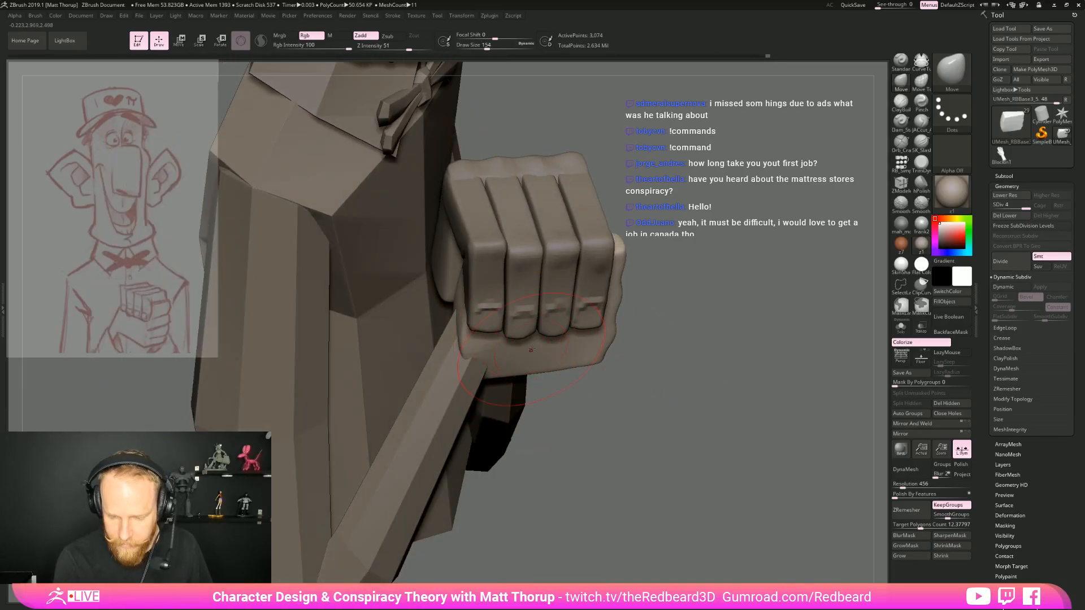
{"action": "left_click_drag", "start_coordinate": [659, 358], "coordinate": [588, 363]}
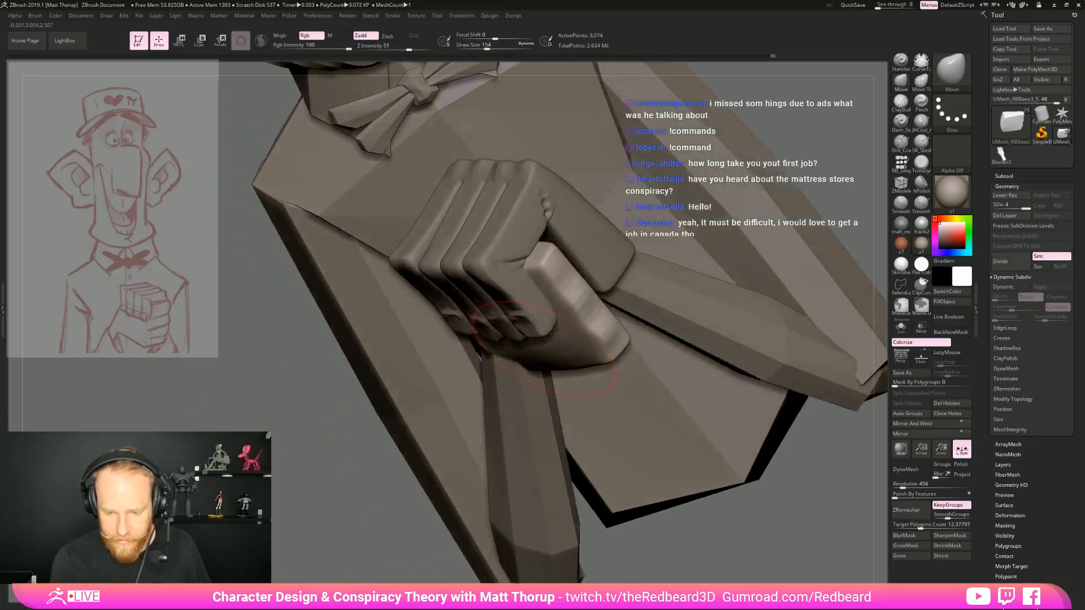
Unhide the whole hand and adjust the palm's lower corner with Move Topological at draw size 128
{"action": "left_click", "coordinate": [392, 520], "text": "ctrl+shift"}
{"action": "mouse_move", "coordinate": [392, 520]}
{"action": "left_mouse_down"}
{"action": "mouse_move", "coordinate": [615, 395]}
{"action": "mouse_move", "coordinate": [650, 410]}
{"action": "mouse_move", "coordinate": [607, 408]}
{"action": "left_mouse_up"}
{"action": "key", "text": "b"}
{"action": "key", "text": "m"}
{"action": "key", "text": "t"}
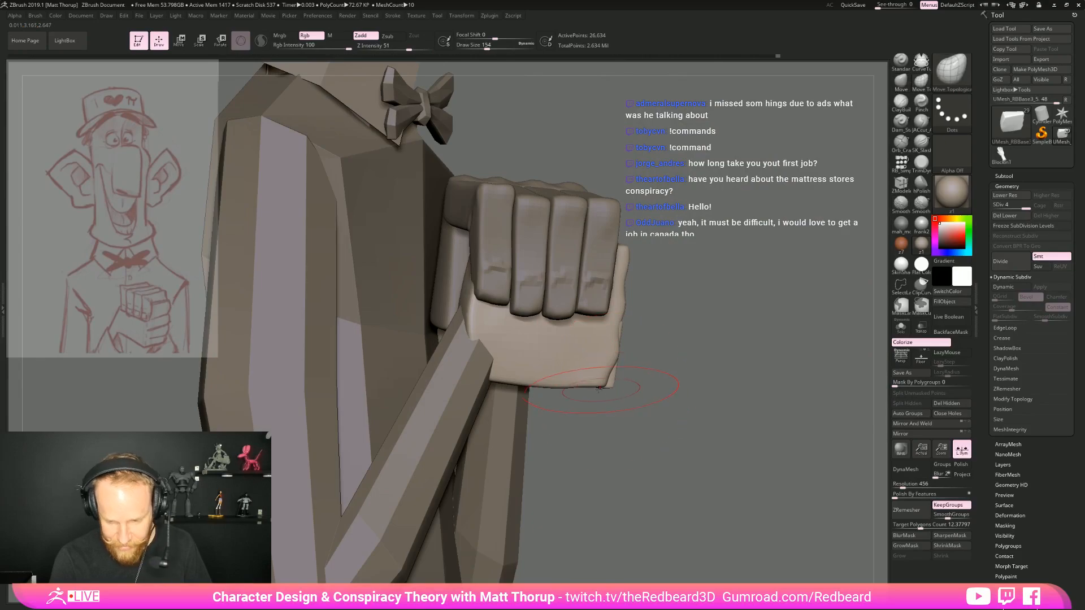
{"action": "key", "text": "bracketleft"}
{"action": "mouse_move", "coordinate": [644, 413]}
{"action": "left_mouse_down"}
{"action": "mouse_move", "coordinate": [599, 413]}
{"action": "mouse_move", "coordinate": [632, 412]}
{"action": "left_mouse_up"}
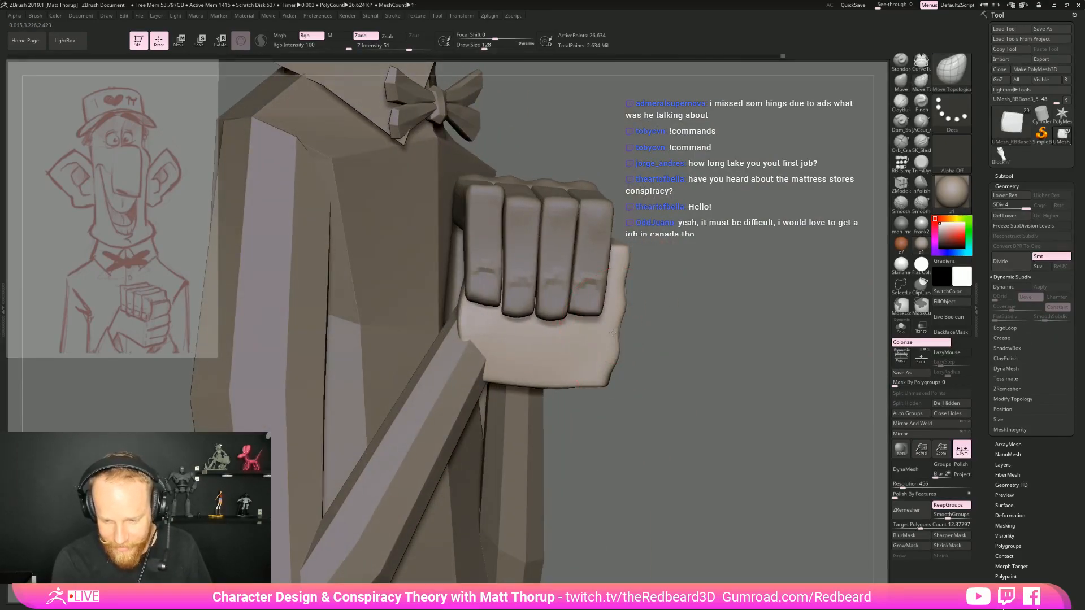
{"action": "mouse_move", "coordinate": [692, 341]}
{"action": "left_mouse_down"}
{"action": "mouse_move", "coordinate": [610, 348]}
{"action": "mouse_move", "coordinate": [614, 294]}
{"action": "left_mouse_up"}
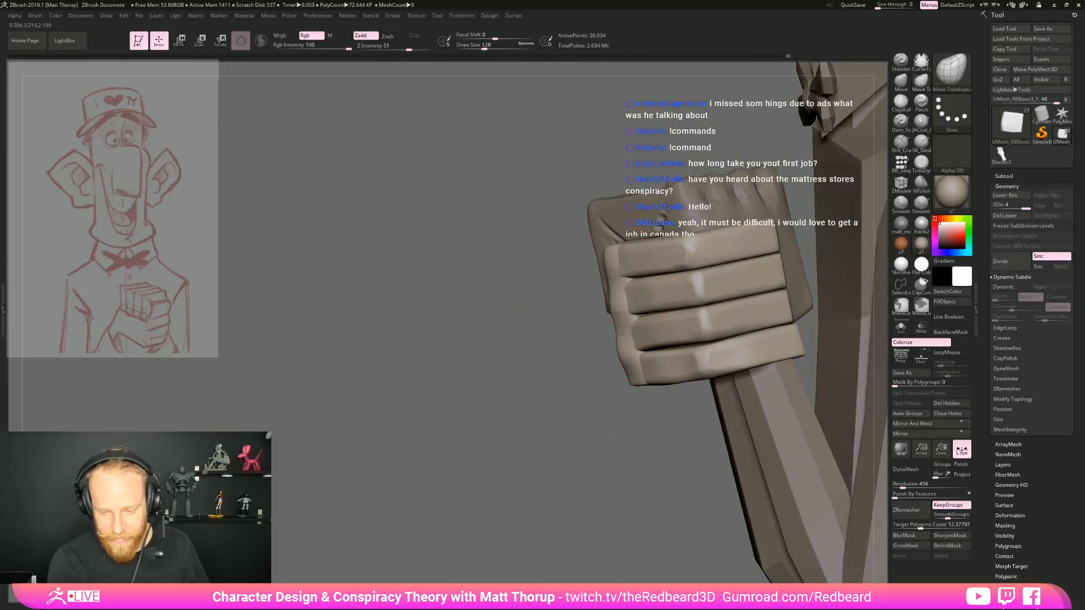
{"action": "left_click_drag", "start_coordinate": [490, 490], "coordinate": [533, 496]}
{"action": "left_click_drag", "start_coordinate": [772, 394], "coordinate": [611, 311], "text": "alt"}
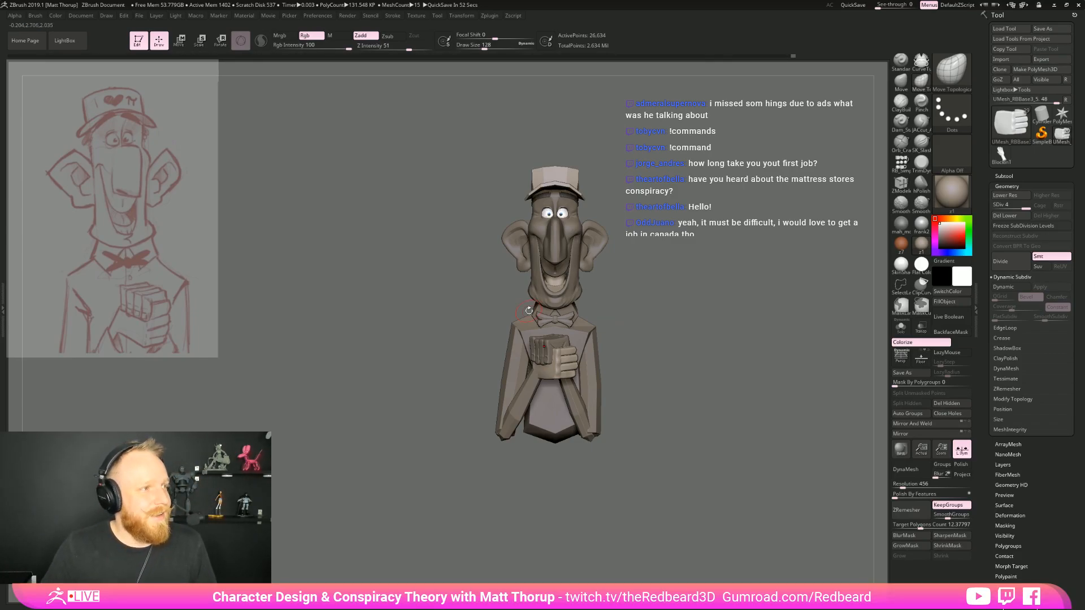
{"action": "key", "text": "alt+Tab"}
{"action": "key", "text": "alt+Tab"}
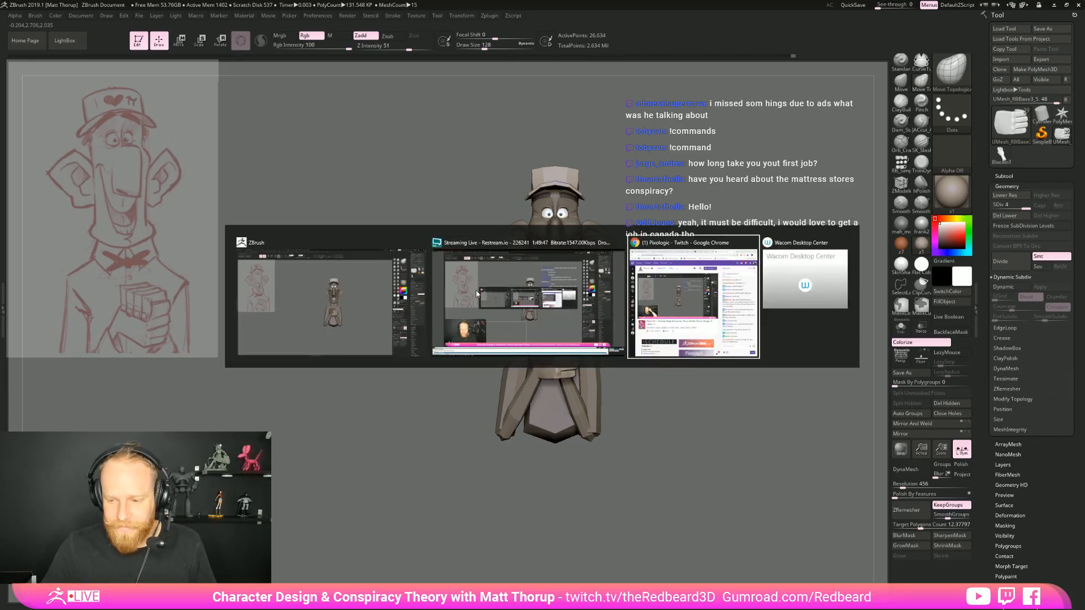
{"action": "key", "text": "Escape"}
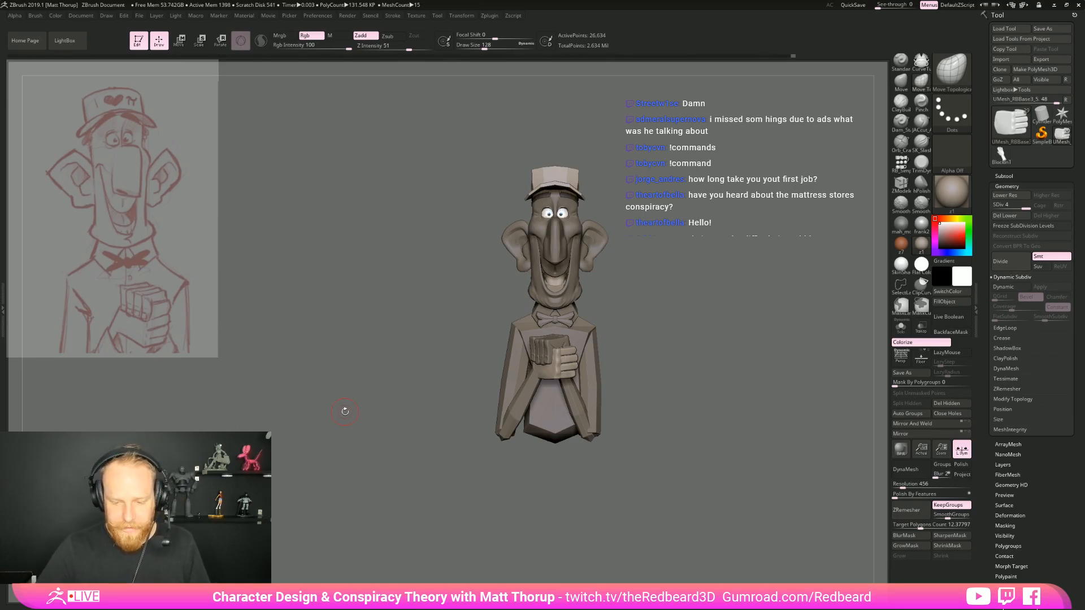
Reduce the draw size to 35 and review the clasped hands up close and on the whole figure
{"action": "left_click_drag", "start_coordinate": [690, 373], "coordinate": [727, 401]}
{"action": "mouse_move", "coordinate": [552, 531]}
{"action": "left_mouse_down"}
{"action": "mouse_move", "coordinate": [512, 550]}
{"action": "mouse_move", "coordinate": [544, 562]}
{"action": "mouse_move", "coordinate": [546, 582]}
{"action": "left_mouse_up"}
{"action": "key", "text": "s"}
{"action": "left_click_drag", "start_coordinate": [538, 388], "coordinate": [526, 391]}
{"action": "key", "text": "shift"}
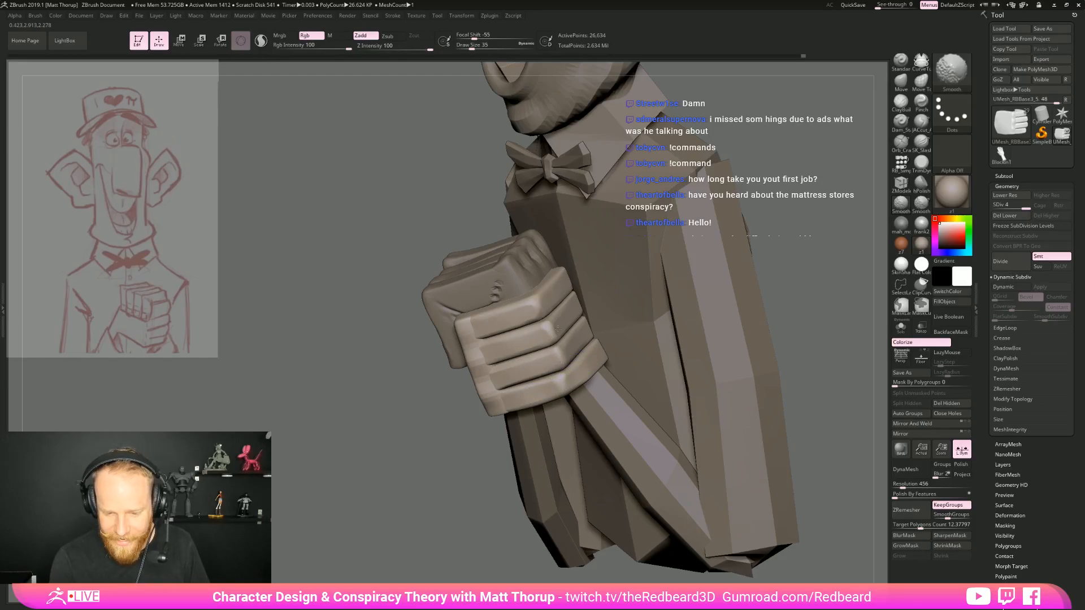
{"action": "left_click_drag", "start_coordinate": [425, 476], "coordinate": [604, 438], "text": "shift"}
{"action": "left_click_drag", "start_coordinate": [592, 376], "coordinate": [634, 476]}
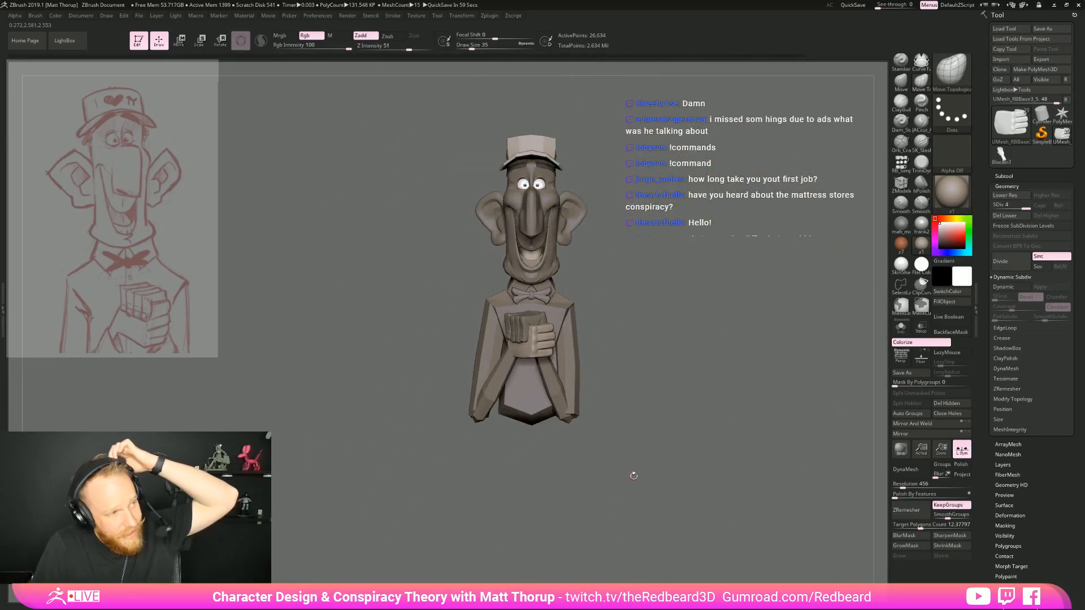
Select the forearms mesh, pull the elbow end downward and reshape the forearms with the Move brush at draw size 167
{"action": "left_click_drag", "start_coordinate": [684, 415], "coordinate": [449, 425]}
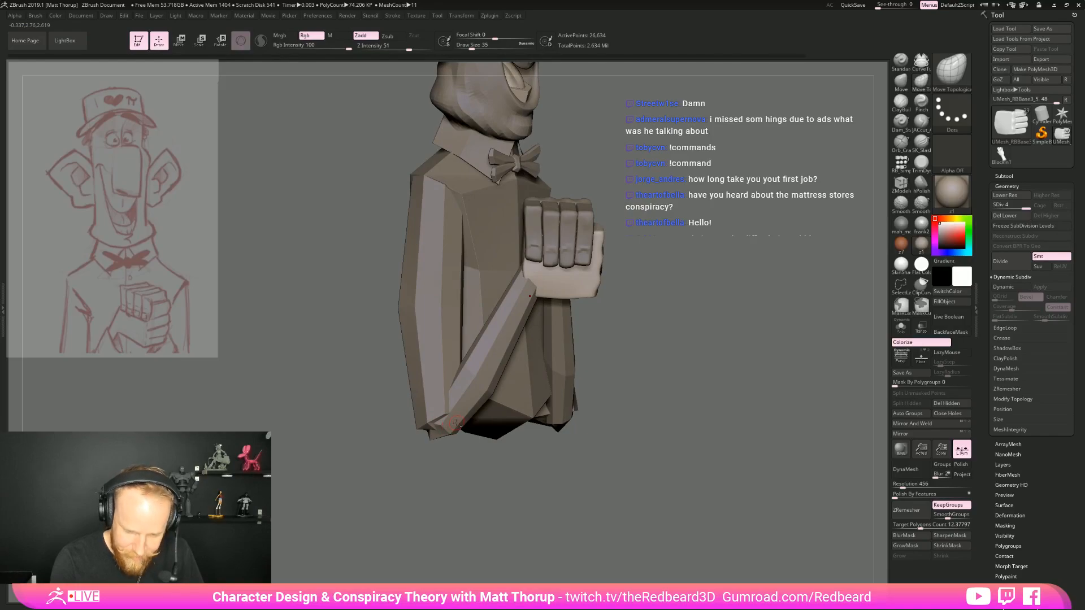
{"action": "left_click", "coordinate": [455, 423], "text": "alt"}
{"action": "key", "text": "b"}
{"action": "key", "text": "m"}
{"action": "key", "text": "v"}
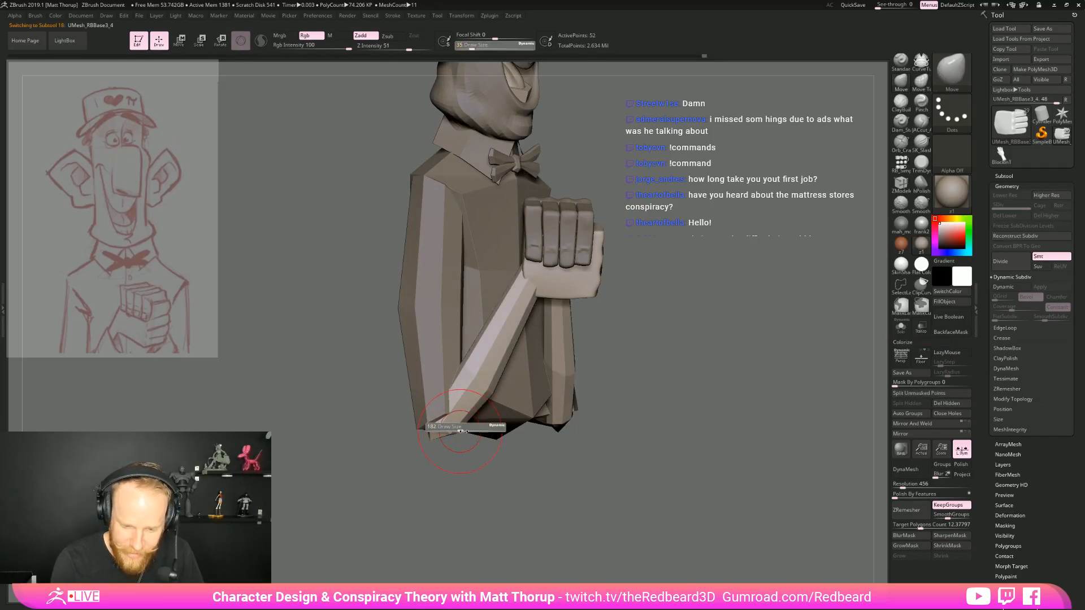
{"action": "left_click_drag", "start_coordinate": [446, 432], "coordinate": [443, 448]}
{"action": "mouse_move", "coordinate": [672, 440]}
{"action": "left_mouse_down"}
{"action": "mouse_move", "coordinate": [578, 437]}
{"action": "mouse_move", "coordinate": [641, 441]}
{"action": "left_mouse_up"}
{"action": "left_click_drag", "start_coordinate": [760, 428], "coordinate": [700, 431], "text": "shift"}
{"action": "mouse_move", "coordinate": [612, 437]}
{"action": "left_mouse_down"}
{"action": "mouse_move", "coordinate": [540, 436]}
{"action": "mouse_move", "coordinate": [573, 436]}
{"action": "mouse_move", "coordinate": [562, 436]}
{"action": "mouse_move", "coordinate": [644, 466]}
{"action": "mouse_move", "coordinate": [605, 466]}
{"action": "mouse_move", "coordinate": [662, 462]}
{"action": "mouse_move", "coordinate": [632, 432]}
{"action": "mouse_move", "coordinate": [684, 434]}
{"action": "mouse_move", "coordinate": [630, 497]}
{"action": "mouse_move", "coordinate": [656, 492]}
{"action": "left_mouse_up"}
{"action": "key", "text": "s"}
{"action": "left_click", "coordinate": [608, 398], "text": "alt"}
{"action": "left_click_drag", "start_coordinate": [691, 421], "coordinate": [645, 419]}
{"action": "left_click", "coordinate": [588, 447], "text": "alt"}
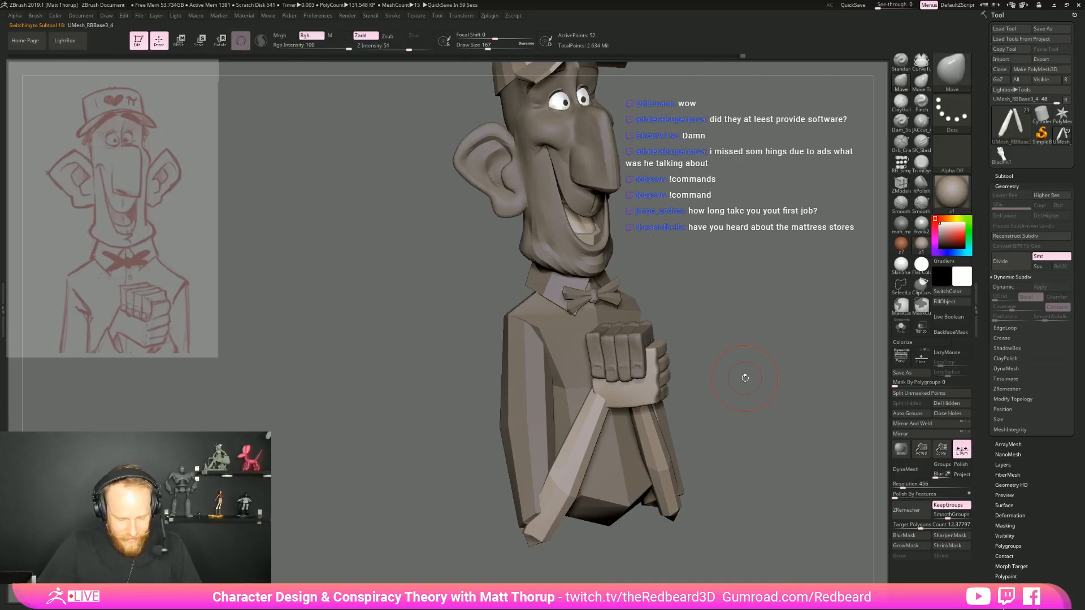
{"action": "key", "text": "alt+Tab"}
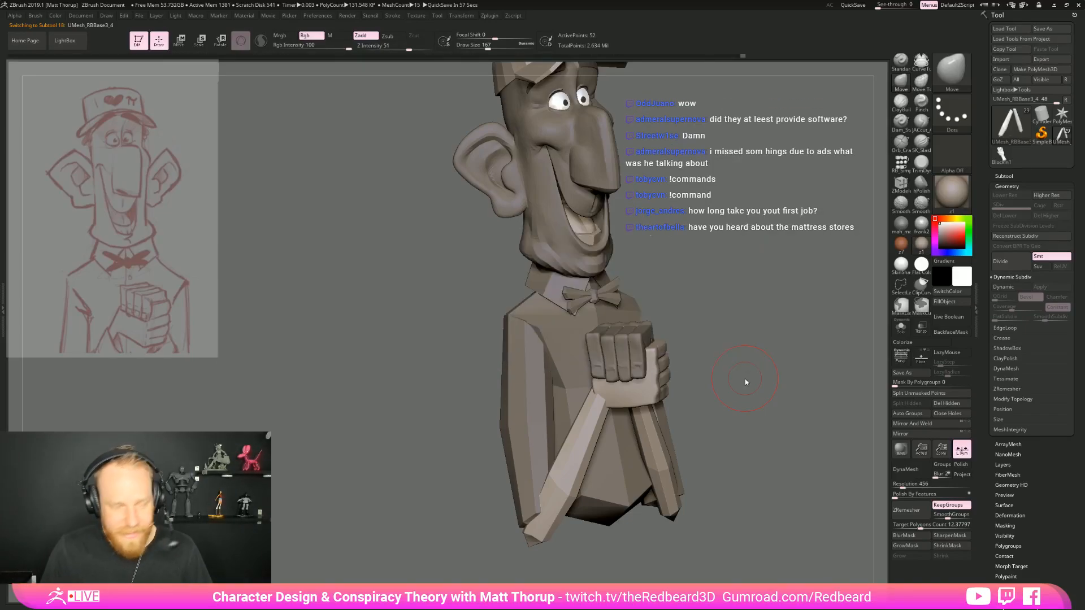
{"action": "key", "text": "alt+Tab"}
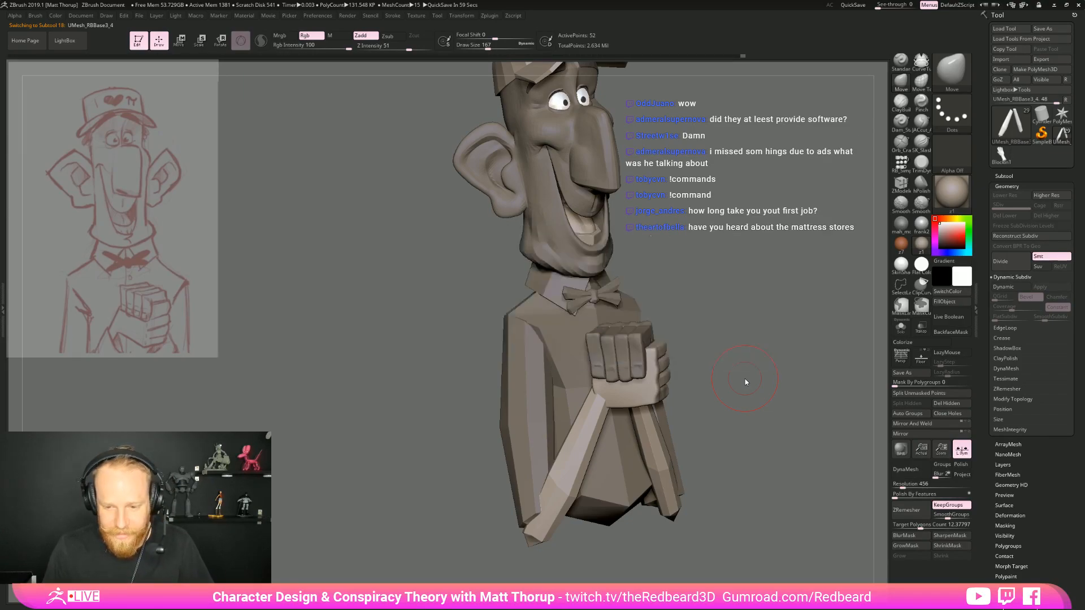
Select the shirt collar, show its polyframe and insert an edge loop along the collar with ZModeler
{"action": "mouse_move", "coordinate": [741, 391]}
{"action": "left_mouse_down"}
{"action": "mouse_move", "coordinate": [765, 416]}
{"action": "mouse_move", "coordinate": [714, 436]}
{"action": "mouse_move", "coordinate": [622, 363]}
{"action": "left_mouse_up"}
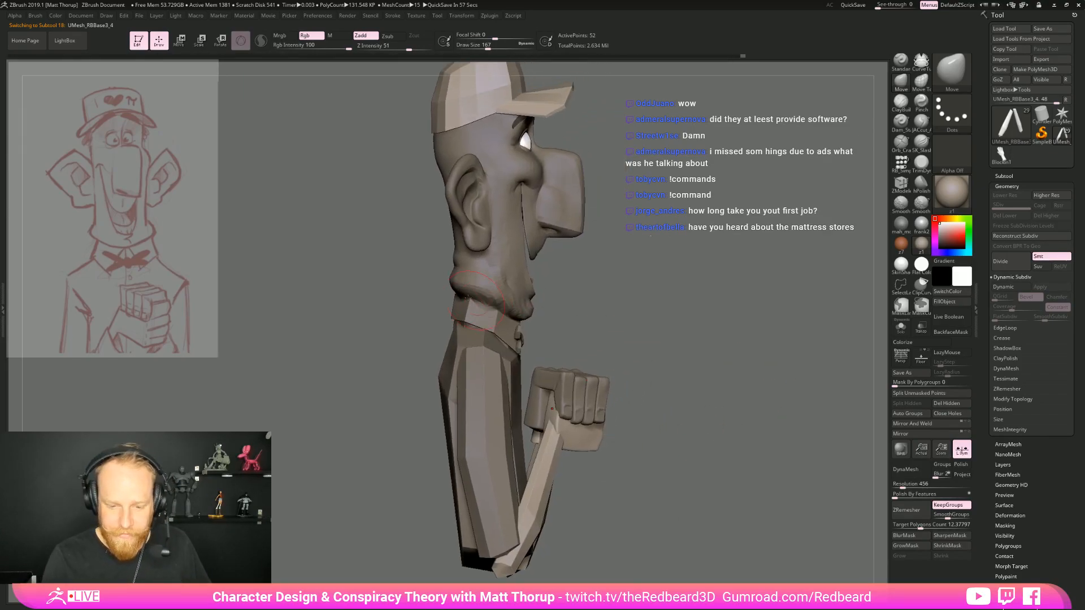
{"action": "left_click", "coordinate": [456, 297], "text": "alt"}
{"action": "mouse_move", "coordinate": [751, 316]}
{"action": "left_mouse_down"}
{"action": "mouse_move", "coordinate": [647, 307]}
{"action": "mouse_move", "coordinate": [690, 293]}
{"action": "mouse_move", "coordinate": [702, 332]}
{"action": "left_mouse_up"}
{"action": "key", "text": "shift+f"}
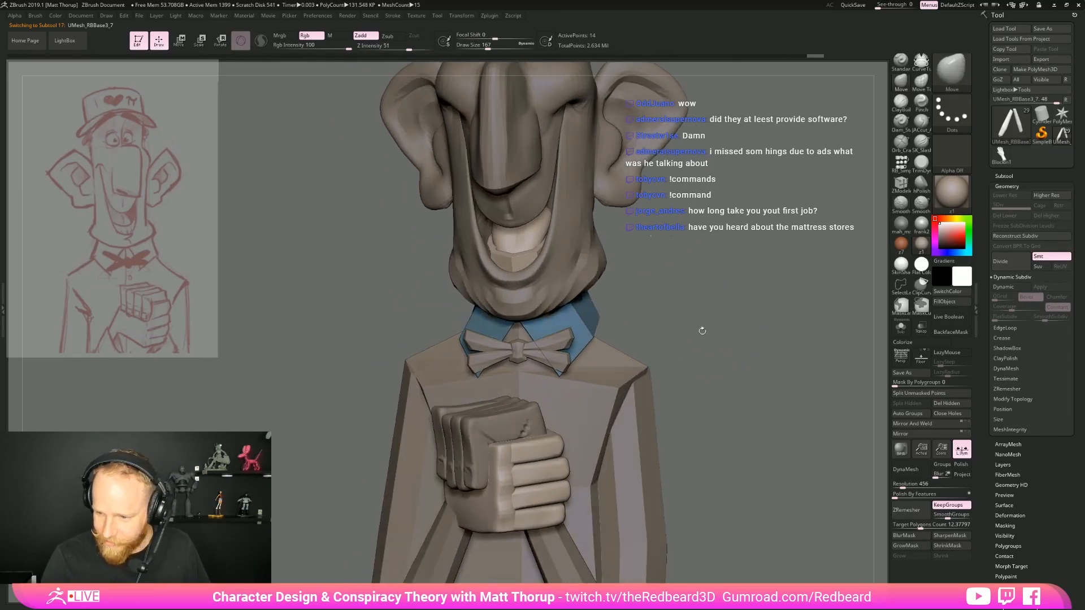
{"action": "left_click", "coordinate": [901, 182]}
{"action": "left_click_drag", "start_coordinate": [635, 321], "coordinate": [663, 328]}
Reshape the shirt collar's upper edge beneath the jaw with the Move brush at draw size 167
{"action": "key", "text": "b"}
{"action": "key", "text": "m"}
{"action": "key", "text": "v"}
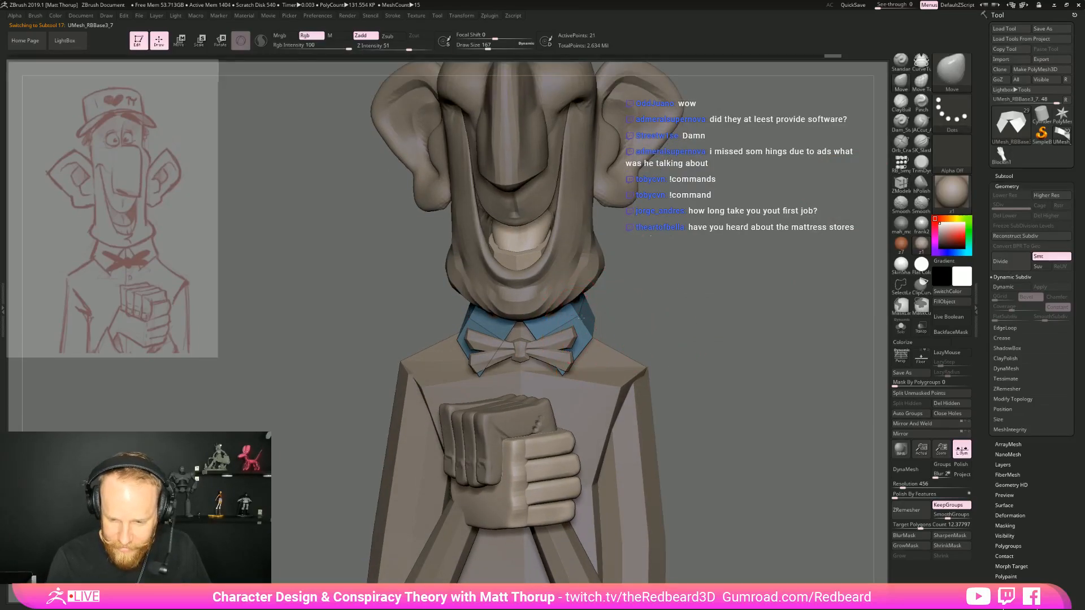
{"action": "mouse_move", "coordinate": [579, 314]}
{"action": "left_mouse_down"}
{"action": "mouse_move", "coordinate": [591, 303]}
{"action": "mouse_move", "coordinate": [620, 308]}
{"action": "mouse_move", "coordinate": [573, 295]}
{"action": "left_mouse_up"}
{"action": "right_click_drag", "start_coordinate": [579, 295], "coordinate": [593, 302]}
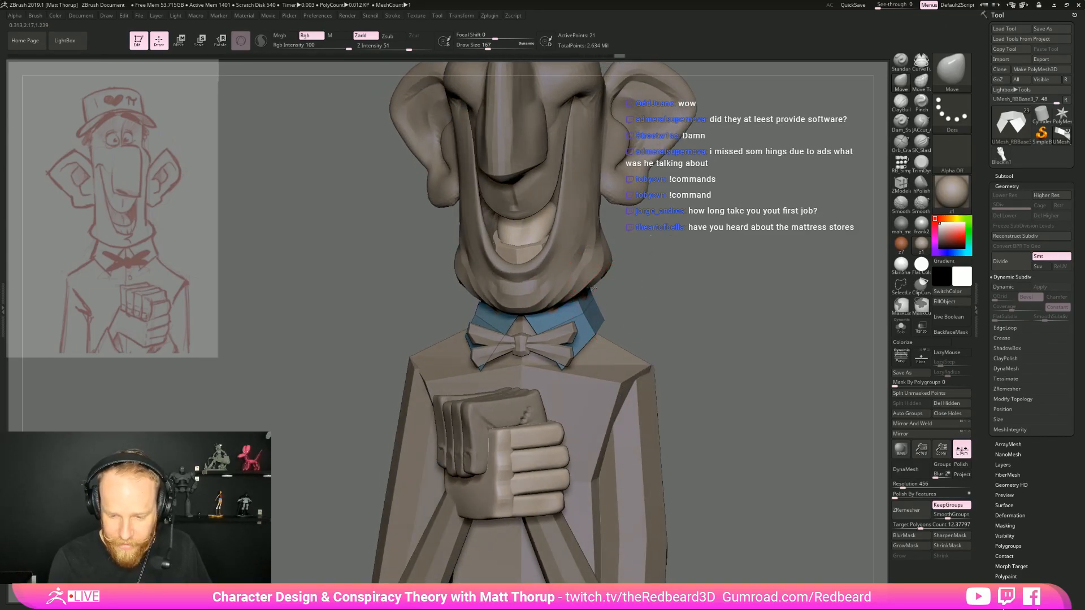
{"action": "left_click_drag", "start_coordinate": [616, 288], "coordinate": [573, 298]}
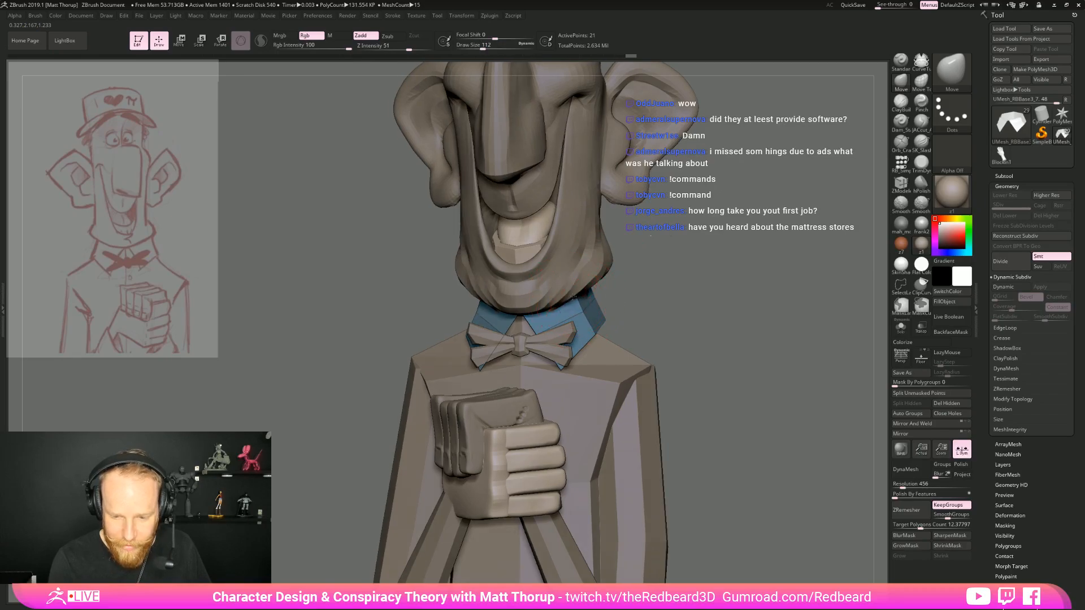
Reduce the draw size to 112 and reshape the collar's front flaps, sides and back around the neck
{"action": "left_click_drag", "start_coordinate": [613, 320], "coordinate": [582, 365]}
{"action": "mouse_move", "coordinate": [643, 340]}
{"action": "left_mouse_down"}
{"action": "mouse_move", "coordinate": [665, 324]}
{"action": "mouse_move", "coordinate": [614, 319]}
{"action": "left_mouse_up"}
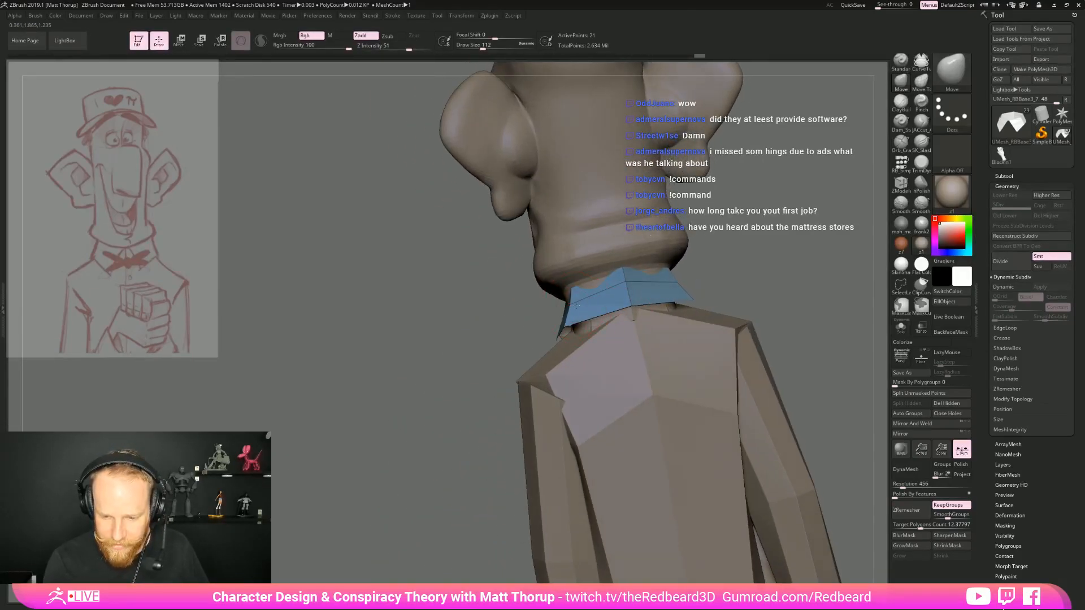
{"action": "right_click_drag", "start_coordinate": [622, 286], "coordinate": [673, 277]}
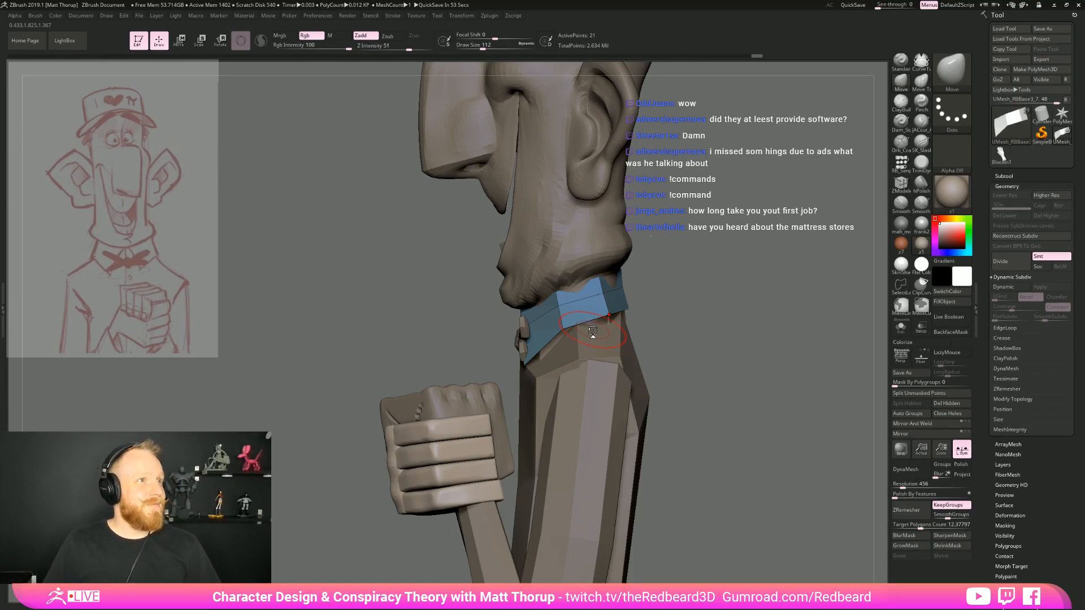
{"action": "right_click_drag", "start_coordinate": [592, 331], "coordinate": [759, 296]}
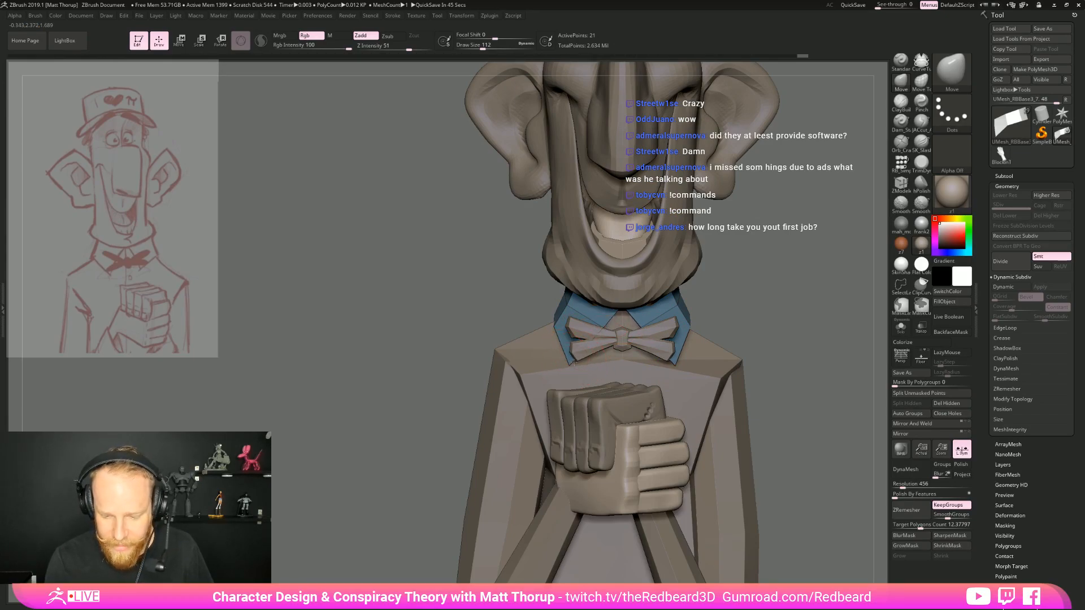
{"action": "right_click_drag", "start_coordinate": [640, 319], "coordinate": [788, 313]}
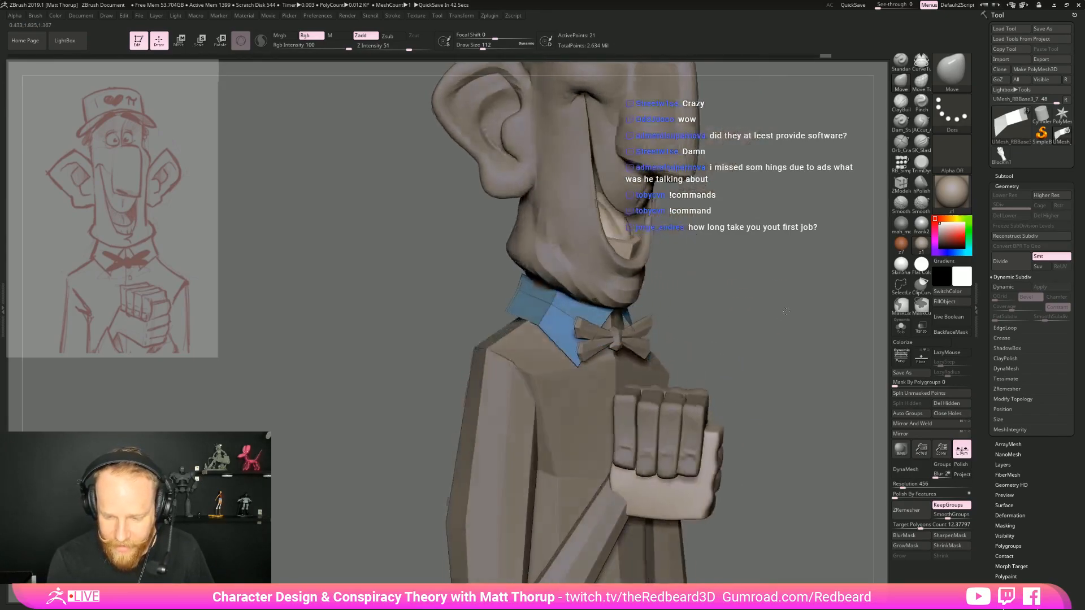
{"action": "right_click_drag", "start_coordinate": [618, 314], "coordinate": [673, 297]}
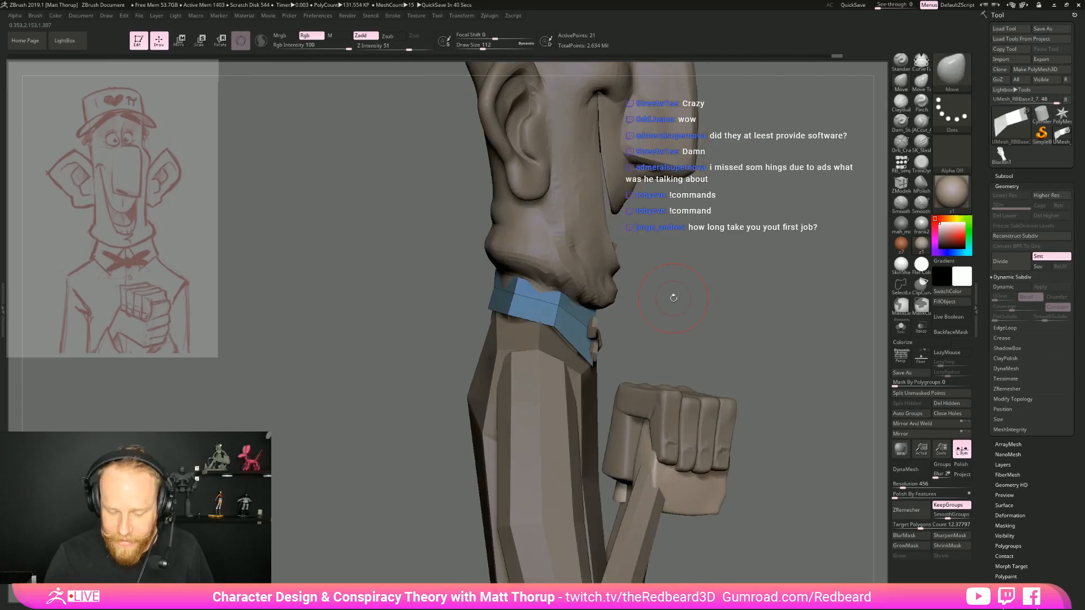
{"action": "right_click_drag", "start_coordinate": [507, 282], "coordinate": [521, 280]}
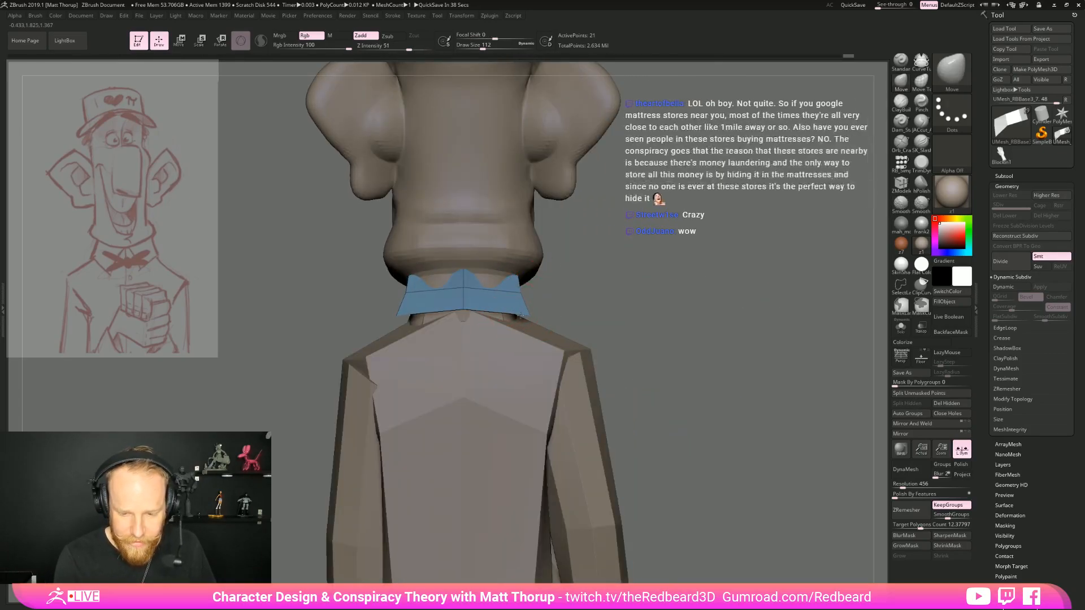
{"action": "right_click_drag", "start_coordinate": [462, 269], "coordinate": [680, 334]}
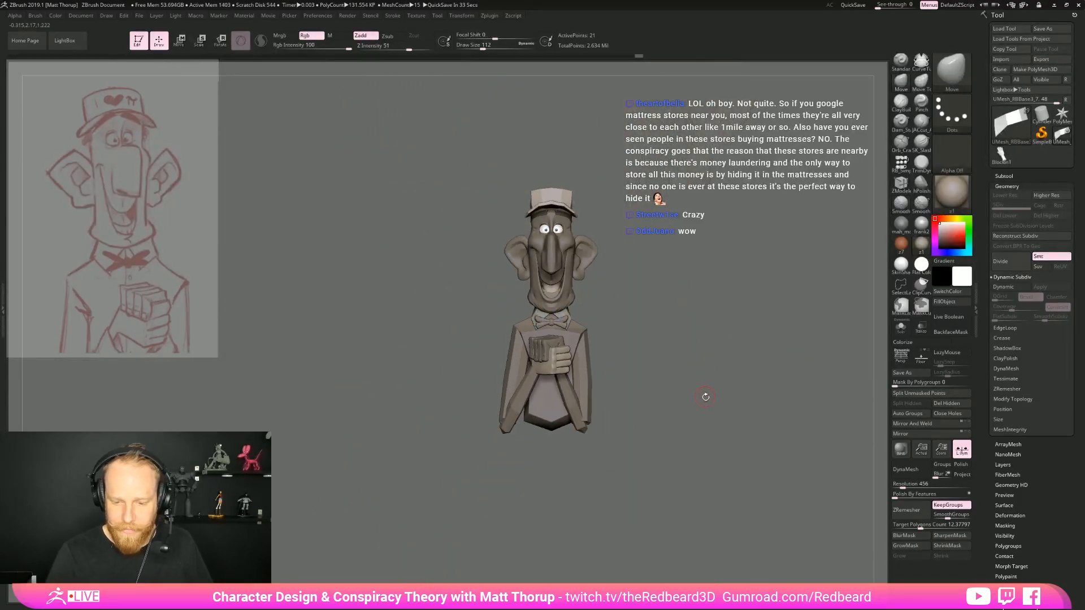
Compare the collar with the whole figure and refine its side and back edges at draw size 112
{"action": "right_click_drag", "start_coordinate": [679, 436], "coordinate": [709, 474], "text": "ctrl"}
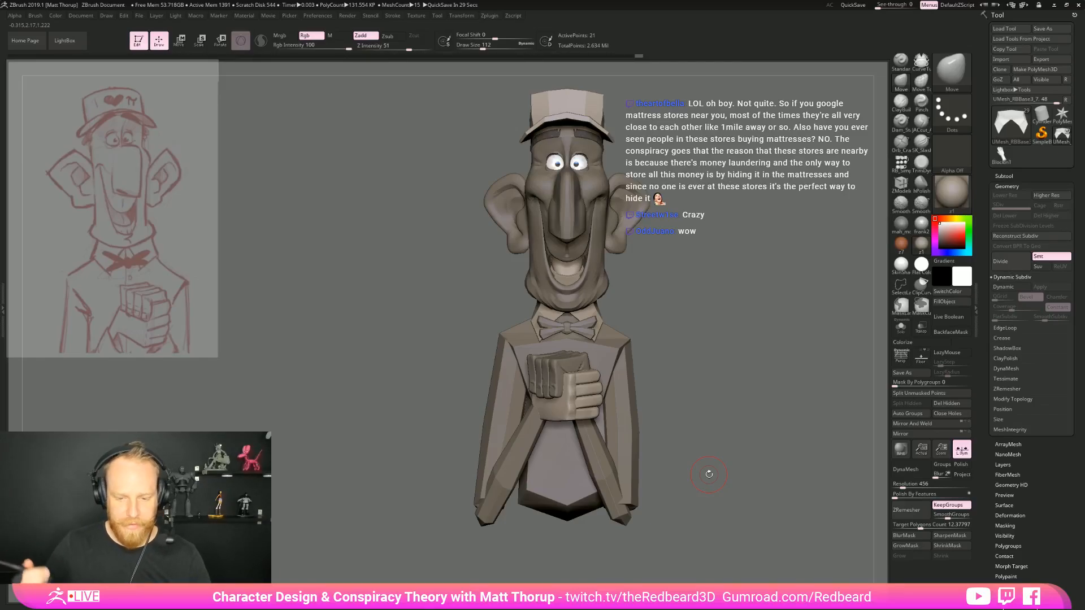
{"action": "left_click_drag", "start_coordinate": [679, 302], "coordinate": [740, 302]}
{"action": "mouse_move", "coordinate": [639, 308]}
{"action": "left_mouse_down"}
{"action": "mouse_move", "coordinate": [757, 319]}
{"action": "mouse_move", "coordinate": [766, 310]}
{"action": "mouse_move", "coordinate": [662, 324]}
{"action": "mouse_move", "coordinate": [673, 358]}
{"action": "mouse_move", "coordinate": [639, 352]}
{"action": "mouse_move", "coordinate": [602, 298]}
{"action": "left_mouse_up"}
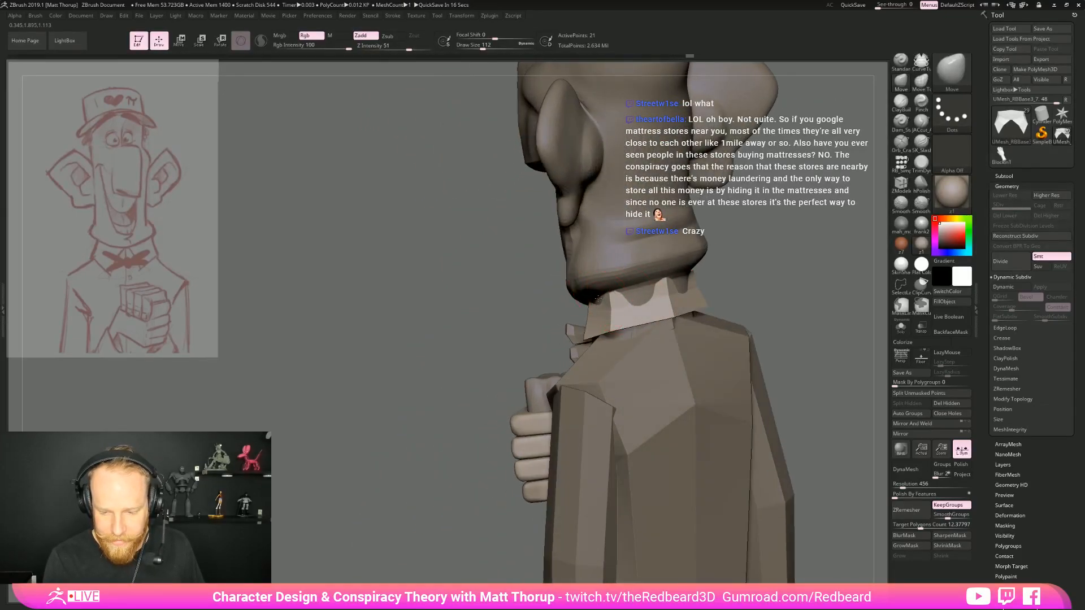
{"action": "left_click_drag", "start_coordinate": [737, 264], "coordinate": [770, 264]}
{"action": "left_click_drag", "start_coordinate": [643, 296], "coordinate": [639, 289]}
{"action": "left_click_drag", "start_coordinate": [696, 263], "coordinate": [730, 260], "text": "shift"}
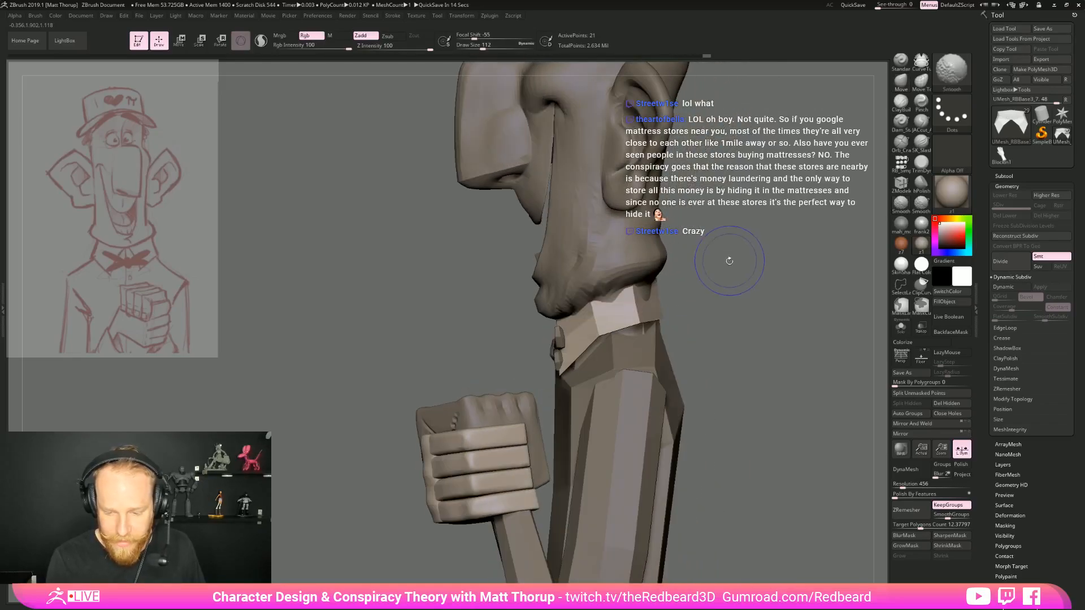
{"action": "mouse_move", "coordinate": [678, 309]}
{"action": "left_mouse_down"}
{"action": "mouse_move", "coordinate": [700, 259]}
{"action": "mouse_move", "coordinate": [647, 408]}
{"action": "left_mouse_up"}
Select the neck mesh under the collar and adjust its fit against the collar and shoulders with the Move brush
{"action": "left_click", "coordinate": [483, 362], "text": "alt"}
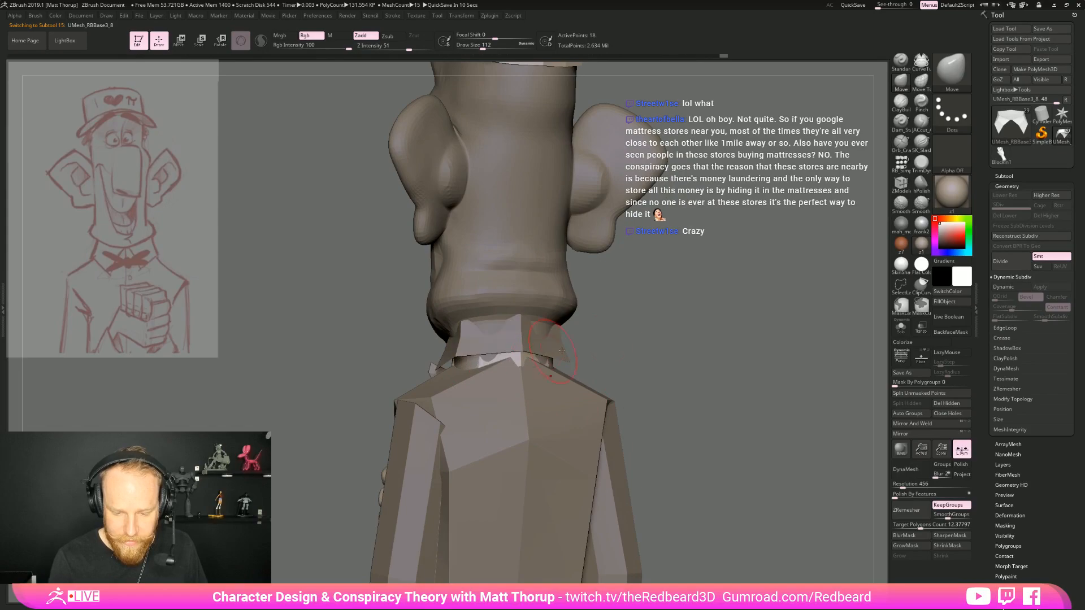
{"action": "left_click_drag", "start_coordinate": [647, 351], "coordinate": [625, 351], "text": "shift"}
{"action": "mouse_move", "coordinate": [479, 366]}
{"action": "left_mouse_down"}
{"action": "mouse_move", "coordinate": [469, 372]}
{"action": "mouse_move", "coordinate": [622, 365]}
{"action": "mouse_move", "coordinate": [599, 373]}
{"action": "mouse_move", "coordinate": [678, 348]}
{"action": "mouse_move", "coordinate": [600, 405]}
{"action": "mouse_move", "coordinate": [680, 444]}
{"action": "mouse_move", "coordinate": [669, 413]}
{"action": "mouse_move", "coordinate": [588, 426]}
{"action": "mouse_move", "coordinate": [639, 375]}
{"action": "mouse_move", "coordinate": [728, 375]}
{"action": "left_mouse_up"}
{"action": "left_click_drag", "start_coordinate": [568, 279], "coordinate": [590, 398]}
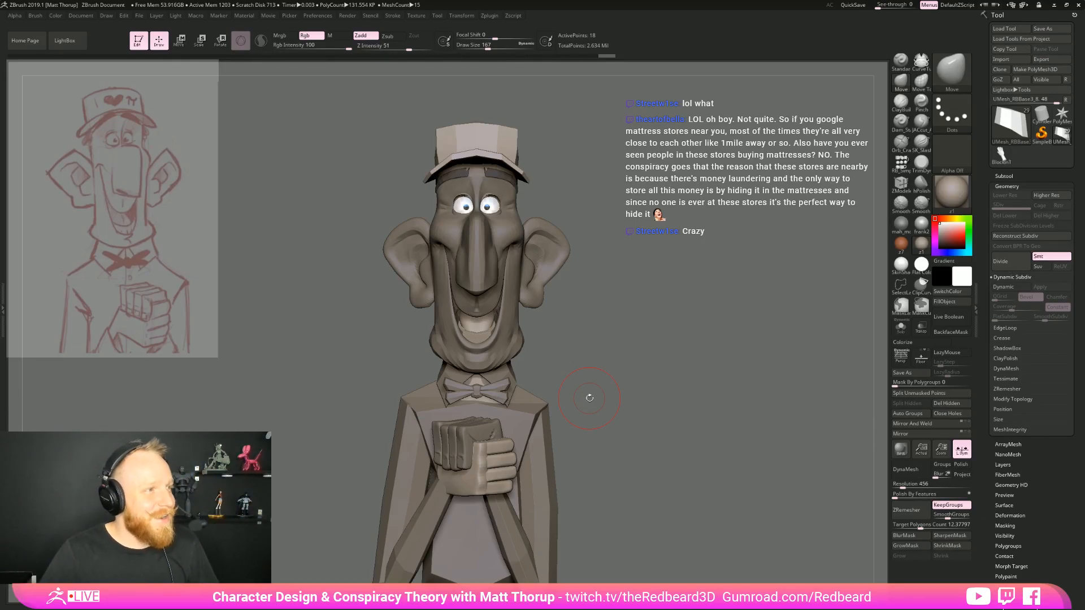
Select the head mesh and reshape the sides of the jaw and jowls with the Move brush
{"action": "left_click_drag", "start_coordinate": [637, 325], "coordinate": [593, 376]}
{"action": "left_click", "coordinate": [512, 339], "text": "alt"}
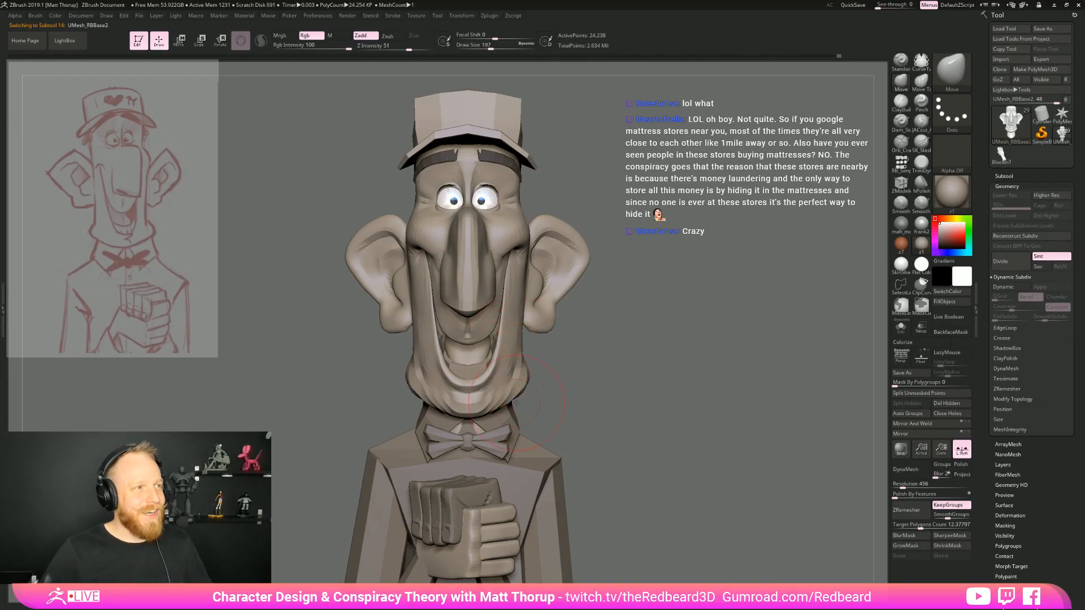
{"action": "right_click_drag", "start_coordinate": [515, 402], "coordinate": [530, 371]}
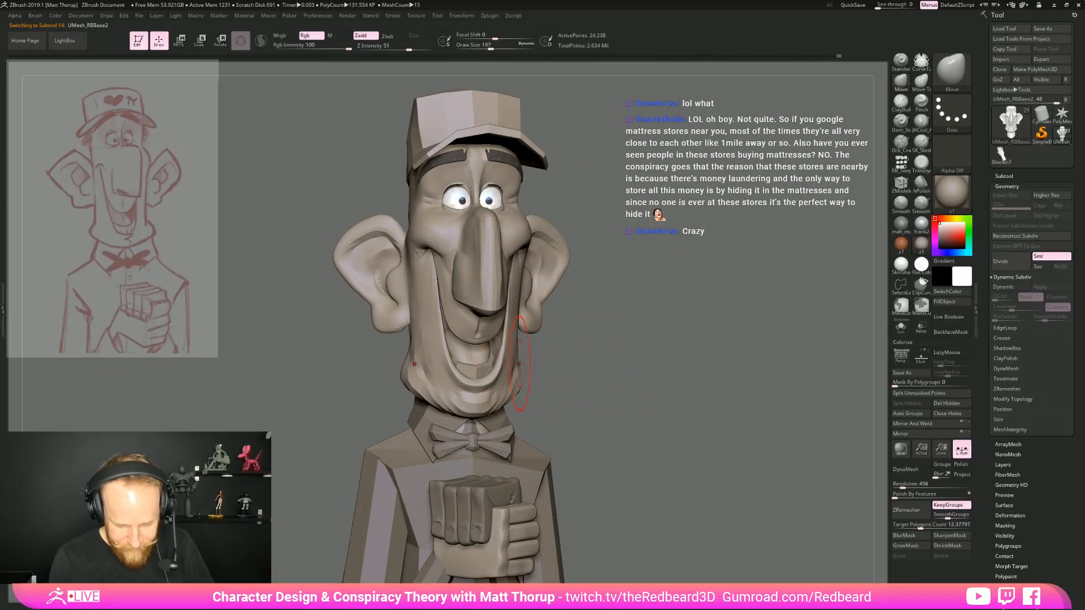
{"action": "mouse_move", "coordinate": [519, 363]}
{"action": "right_mouse_down"}
{"action": "mouse_move", "coordinate": [529, 357]}
{"action": "mouse_move", "coordinate": [517, 360]}
{"action": "right_mouse_up"}
{"action": "left_click_drag", "start_coordinate": [513, 385], "coordinate": [522, 385]}
{"action": "right_click_drag", "start_coordinate": [560, 375], "coordinate": [556, 381]}
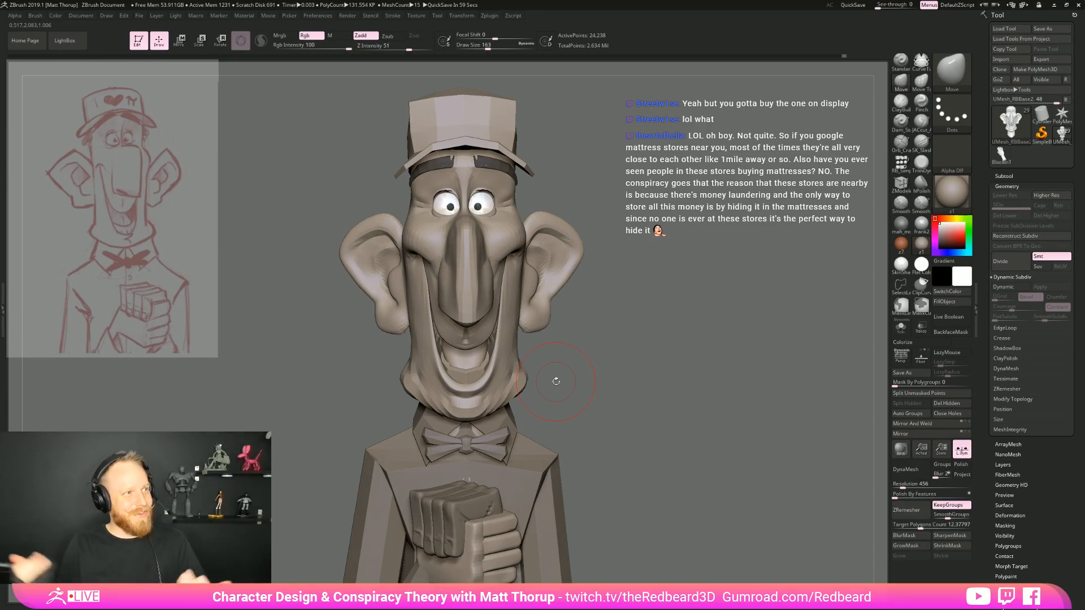
{"action": "mouse_move", "coordinate": [556, 381]}
{"action": "left_mouse_down"}
{"action": "mouse_move", "coordinate": [603, 378]}
{"action": "mouse_move", "coordinate": [627, 396]}
{"action": "left_mouse_up"}
{"action": "left_click_drag", "start_coordinate": [582, 430], "coordinate": [524, 369], "text": "alt"}
Select the forearms mesh, isolate it and insert an edge loop around one forearm below the wrist with ZModeler
{"action": "left_click_drag", "start_coordinate": [621, 474], "coordinate": [709, 408], "text": "alt"}
{"action": "left_click", "coordinate": [467, 467], "text": "alt"}
{"action": "left_click_drag", "start_coordinate": [620, 440], "coordinate": [646, 456]}
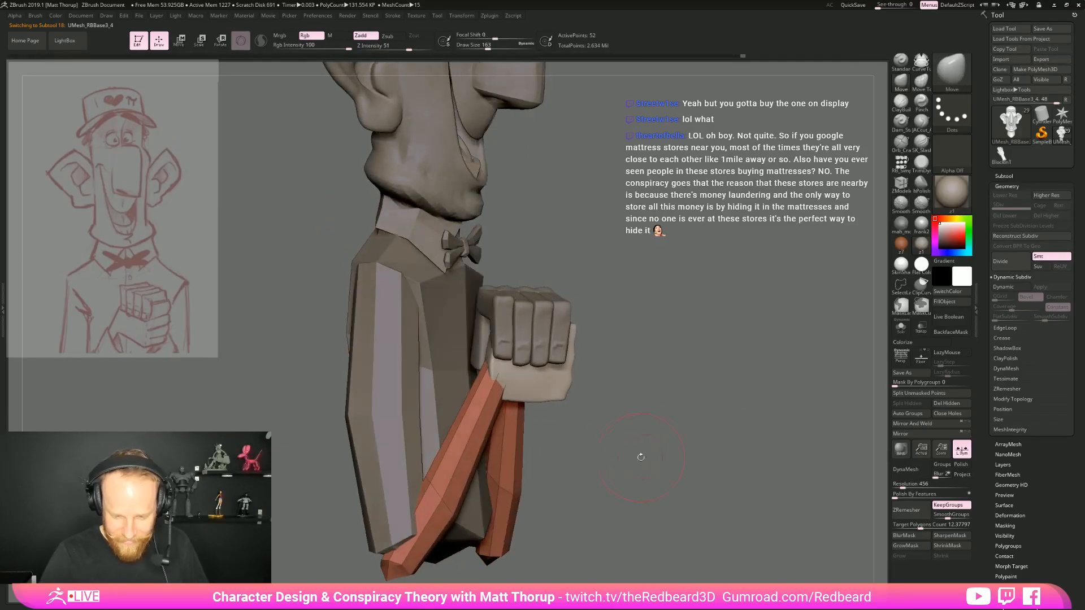
{"action": "key", "text": "b"}
{"action": "key", "text": "z"}
{"action": "key", "text": "m"}
{"action": "left_click", "coordinate": [484, 425]}
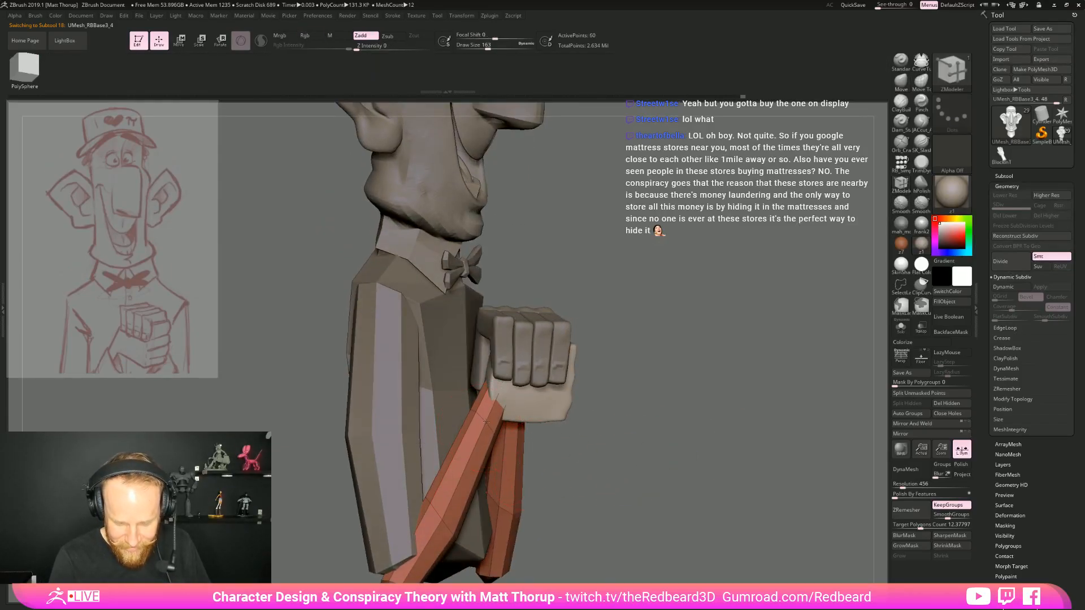
{"action": "left_click_drag", "start_coordinate": [586, 401], "coordinate": [674, 405]}
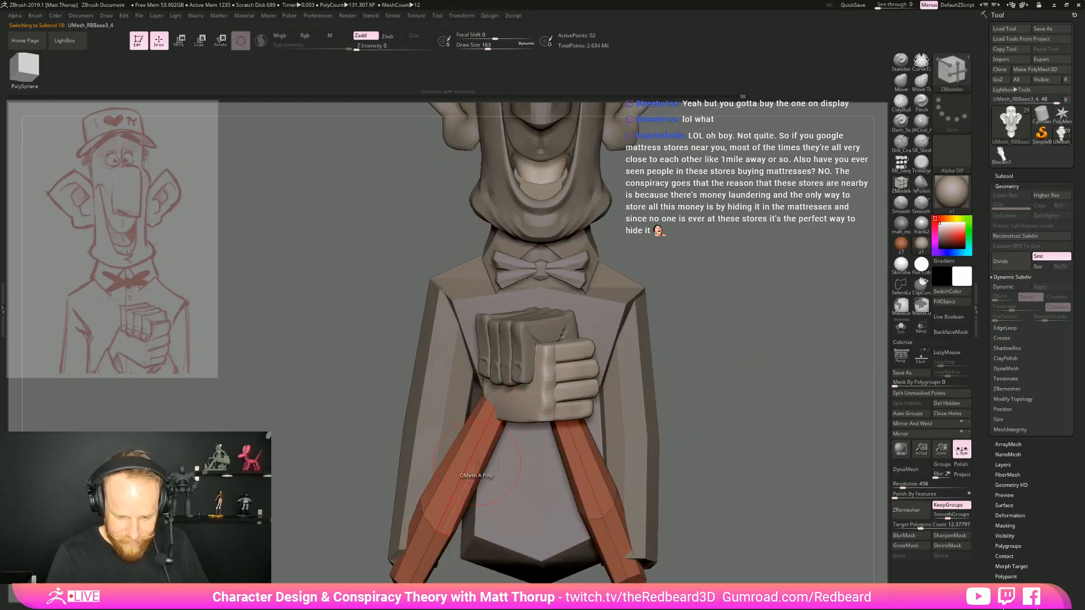
{"action": "left_click_drag", "start_coordinate": [741, 368], "coordinate": [677, 387], "text": "alt"}
{"action": "left_click", "coordinate": [898, 327]}
Extrude the forearm section between the new edge loop and the elbow outward as a sleeve with ZModeler
{"action": "left_click_drag", "start_coordinate": [763, 358], "coordinate": [495, 383]}
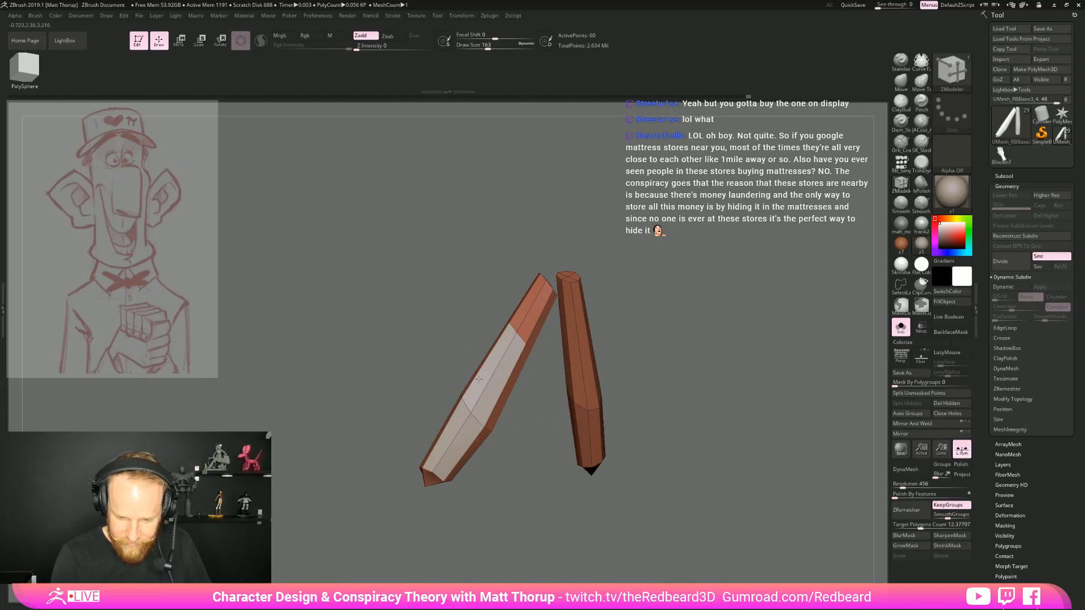
{"action": "left_click_drag", "start_coordinate": [484, 473], "coordinate": [492, 393]}
{"action": "left_click_drag", "start_coordinate": [501, 438], "coordinate": [477, 491]}
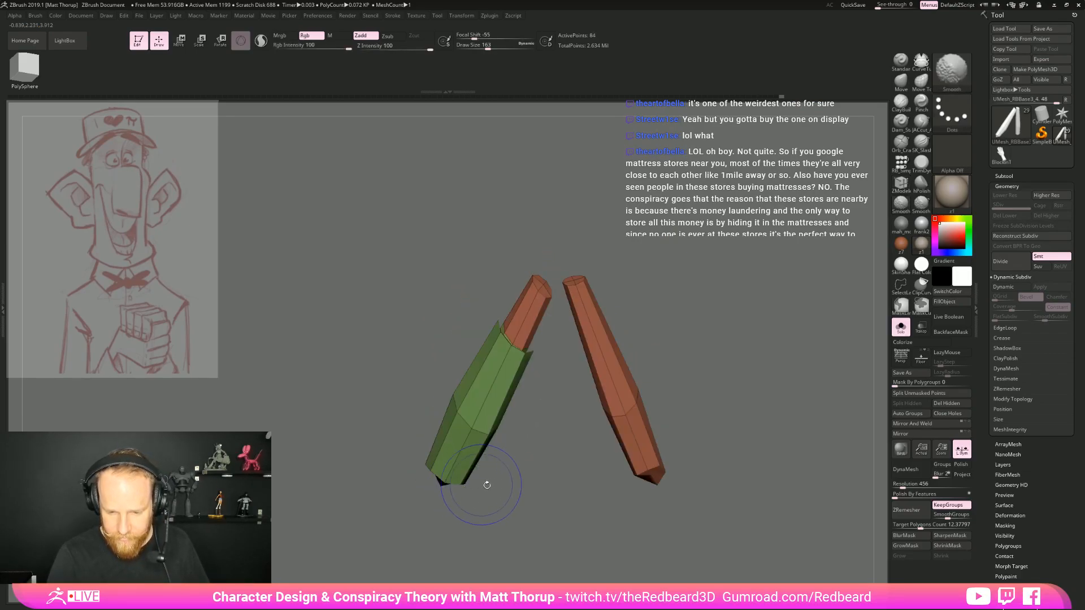
Undo the last sleeve edits and split the hidden sleeve shell from the forearms into its own subtool
{"action": "left_click_drag", "start_coordinate": [553, 500], "coordinate": [527, 486], "text": "alt"}
{"action": "key", "text": "ctrl+z"}
{"action": "key", "text": "ctrl+z"}
{"action": "key", "text": "ctrl+z"}
{"action": "key", "text": "ctrl+z"}
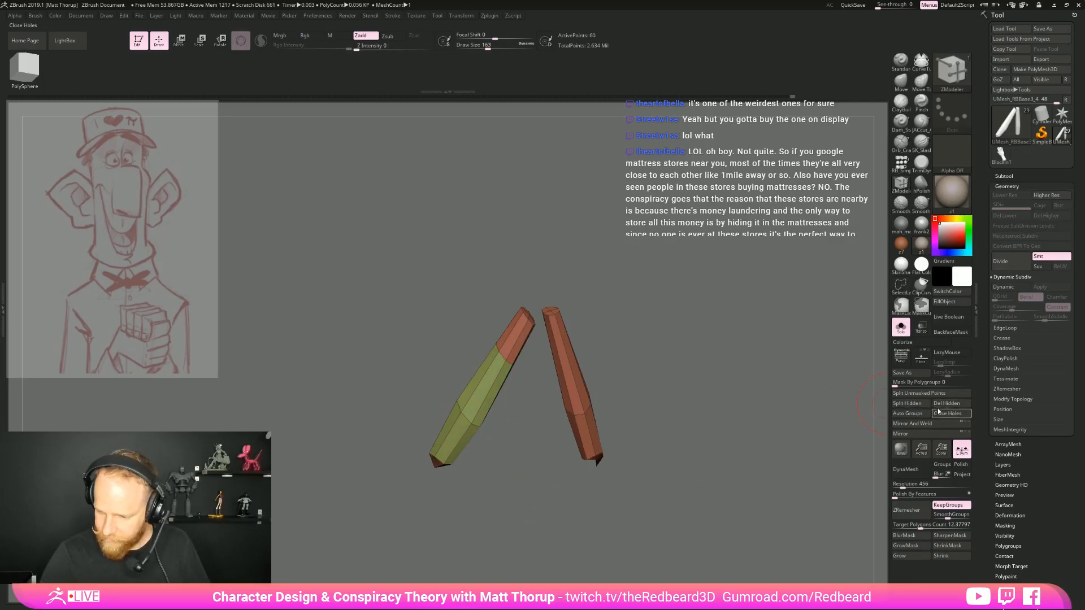
{"action": "left_click", "coordinate": [924, 404]}
{"action": "left_click", "coordinate": [1004, 175]}
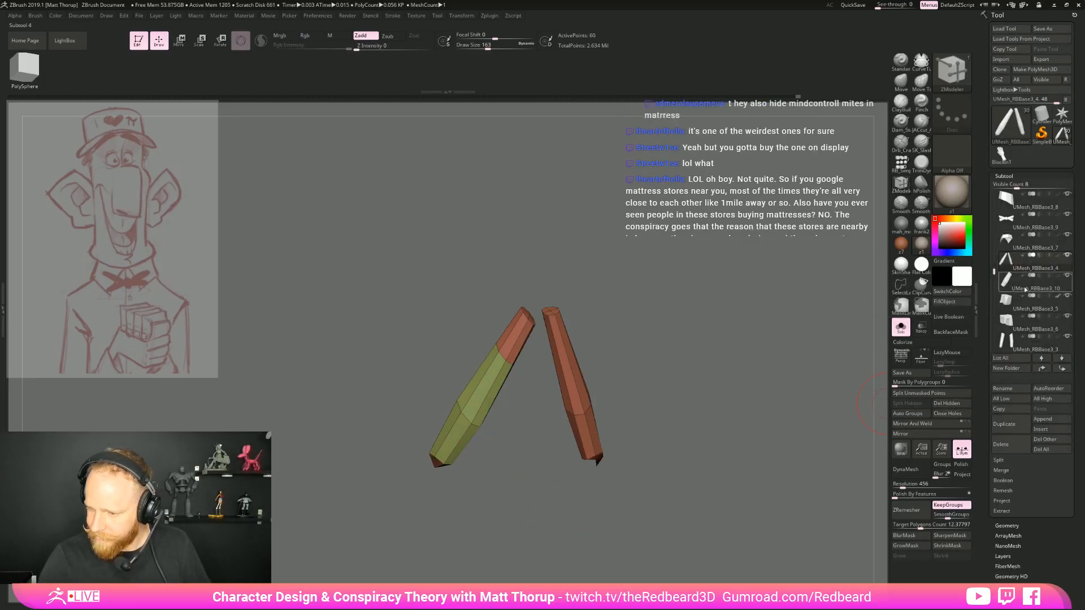
{"action": "left_click", "coordinate": [900, 328]}
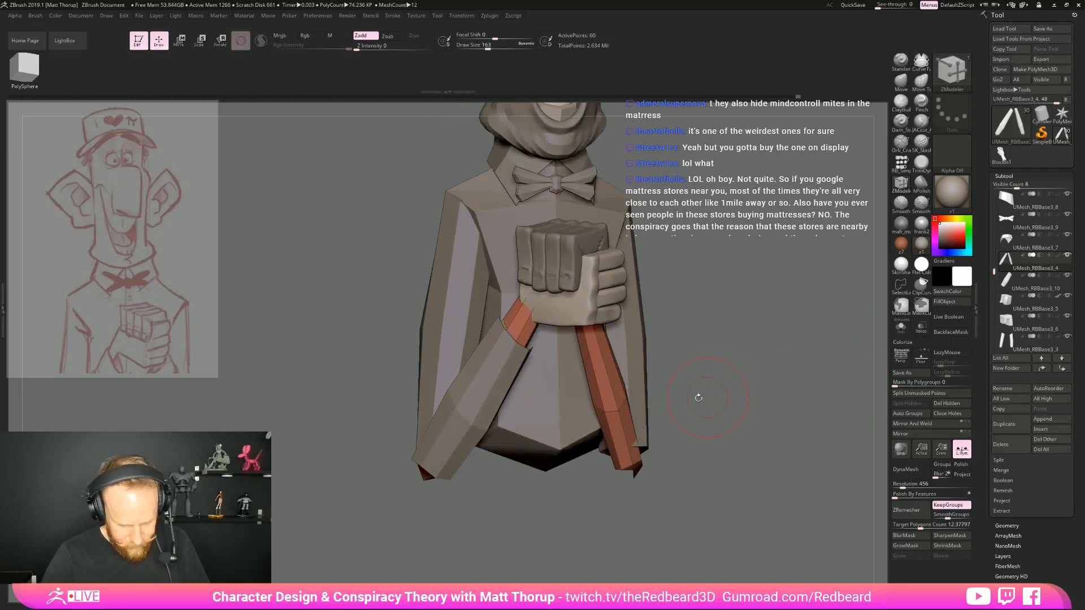
Turn on perspective and shape the separated sleeve's cuff below the wrist with the Move brush at draw size 197
{"action": "left_click", "coordinate": [472, 428], "text": "alt"}
{"action": "key", "text": "b"}
{"action": "key", "text": "m"}
{"action": "key", "text": "v"}
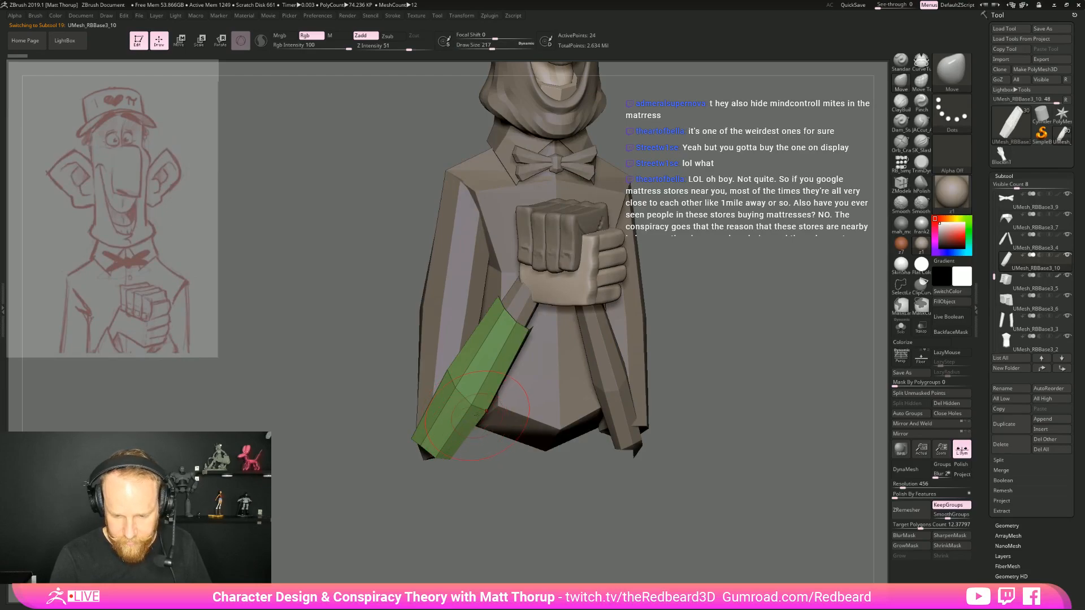
{"action": "left_click_drag", "start_coordinate": [684, 322], "coordinate": [734, 378]}
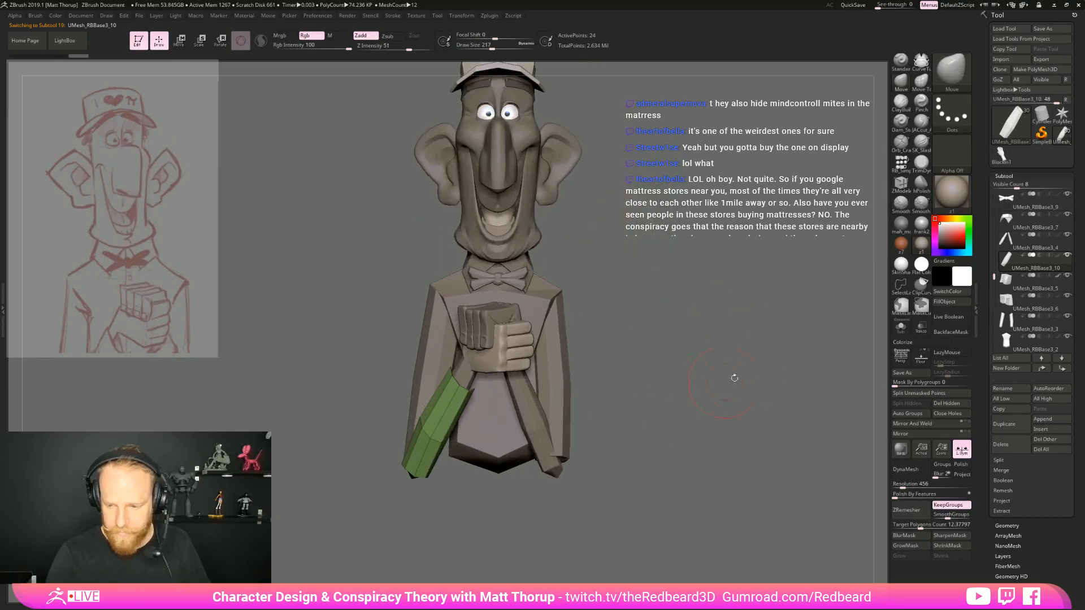
{"action": "left_click", "coordinate": [901, 357]}
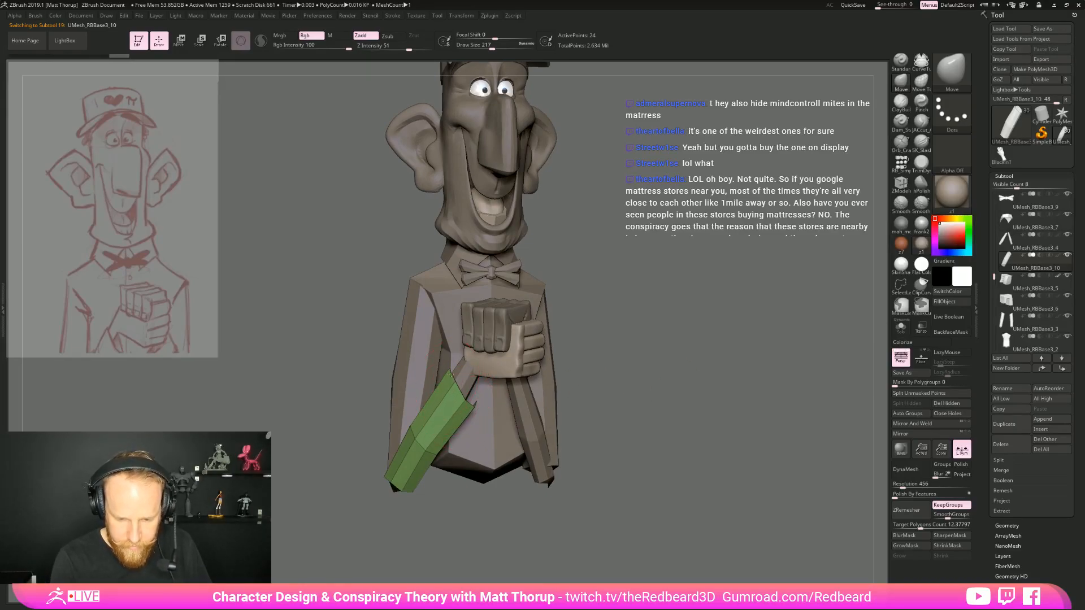
{"action": "key", "text": "s"}
{"action": "left_click", "coordinate": [456, 394]}
{"action": "left_click_drag", "start_coordinate": [458, 395], "coordinate": [453, 401]}
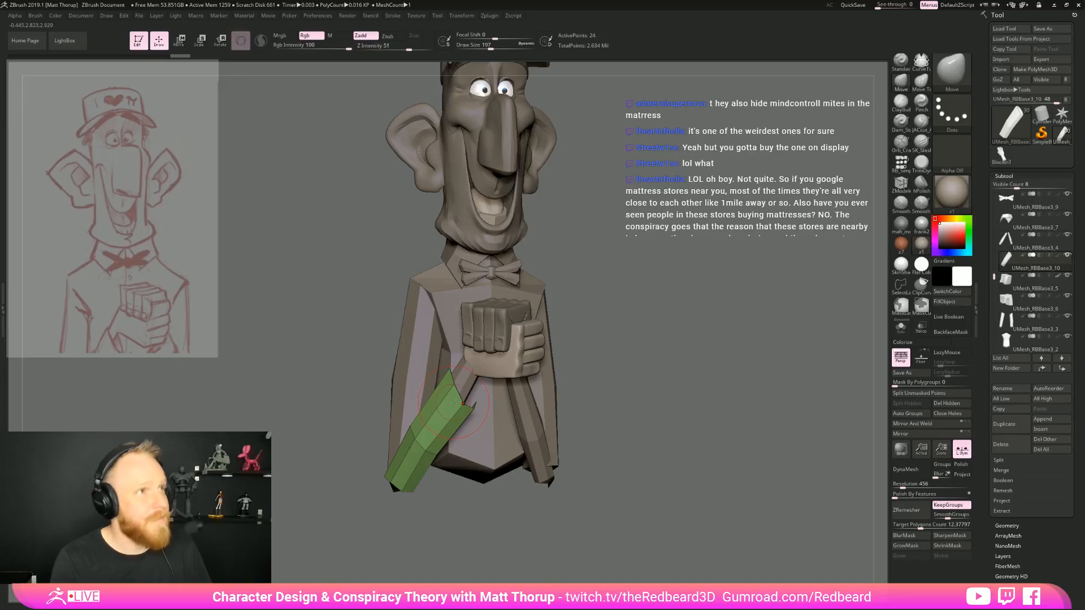
{"action": "left_click_drag", "start_coordinate": [650, 347], "coordinate": [663, 355]}
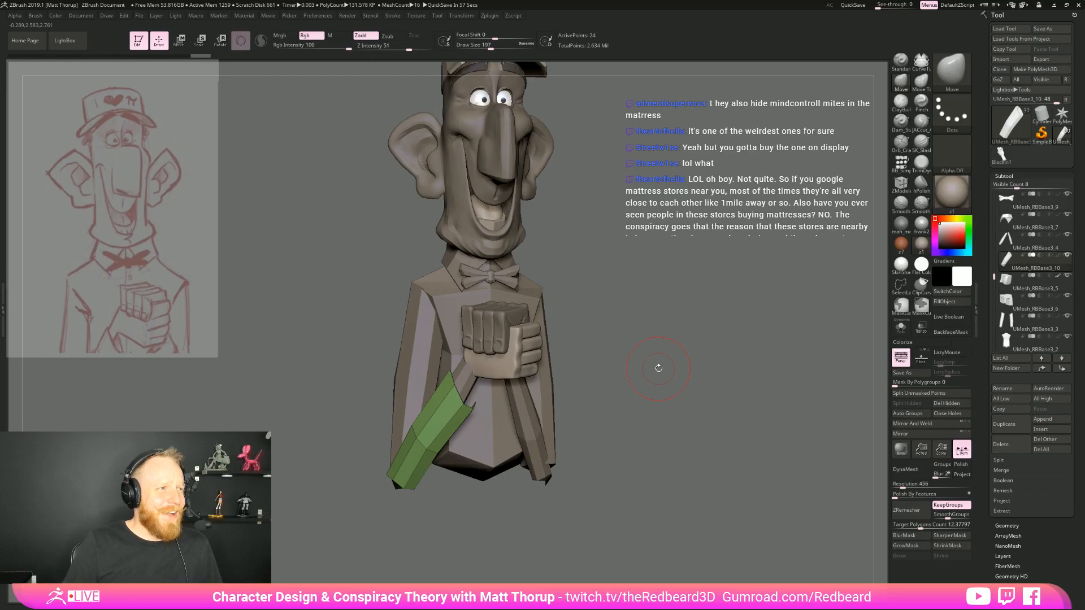
Reshape the sleeve's elbow end from the side and back with the Move brush, then reselect the forearms mesh
{"action": "left_click_drag", "start_coordinate": [647, 288], "coordinate": [774, 291]}
{"action": "left_click_drag", "start_coordinate": [633, 429], "coordinate": [560, 436]}
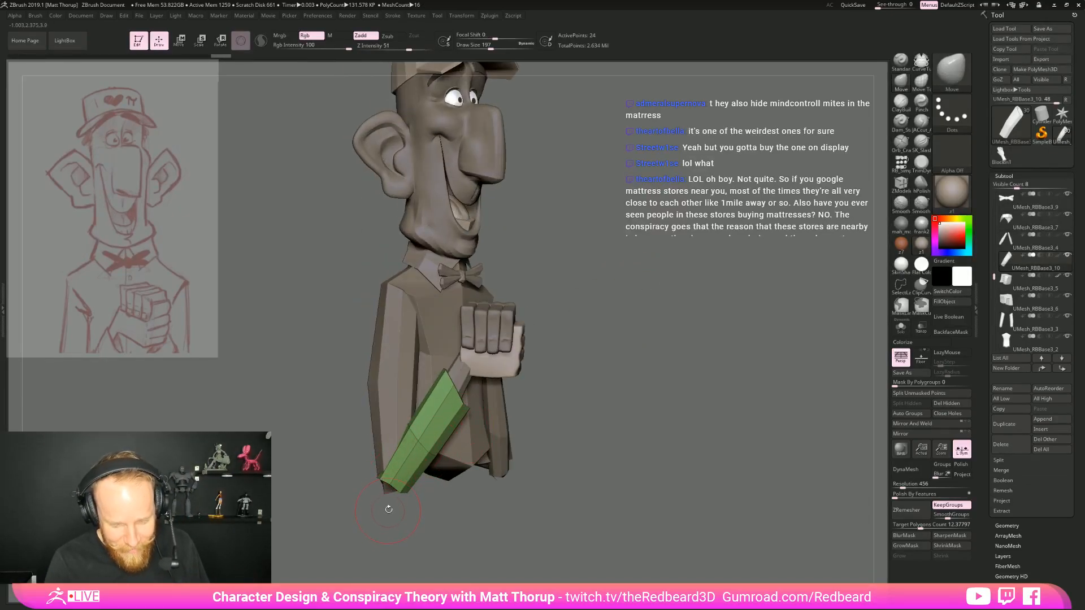
{"action": "mouse_move", "coordinate": [386, 497]}
{"action": "left_mouse_down"}
{"action": "mouse_move", "coordinate": [385, 516]}
{"action": "mouse_move", "coordinate": [406, 491]}
{"action": "mouse_move", "coordinate": [369, 485]}
{"action": "left_mouse_up"}
{"action": "mouse_move", "coordinate": [395, 508]}
{"action": "left_mouse_down"}
{"action": "mouse_move", "coordinate": [418, 484]}
{"action": "mouse_move", "coordinate": [413, 516]}
{"action": "left_mouse_up"}
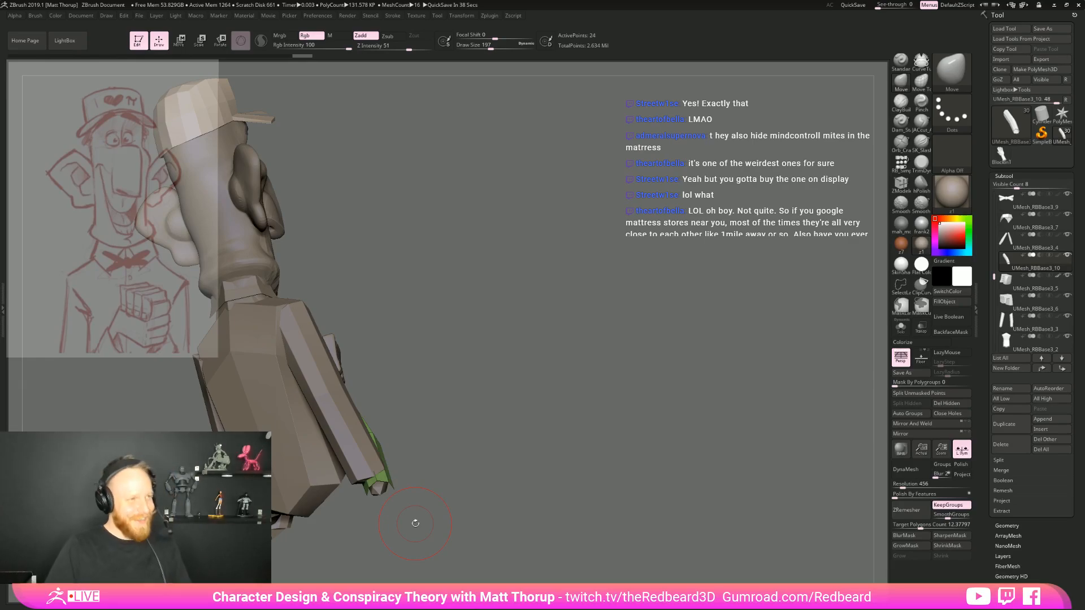
{"action": "left_click_drag", "start_coordinate": [415, 523], "coordinate": [541, 435]}
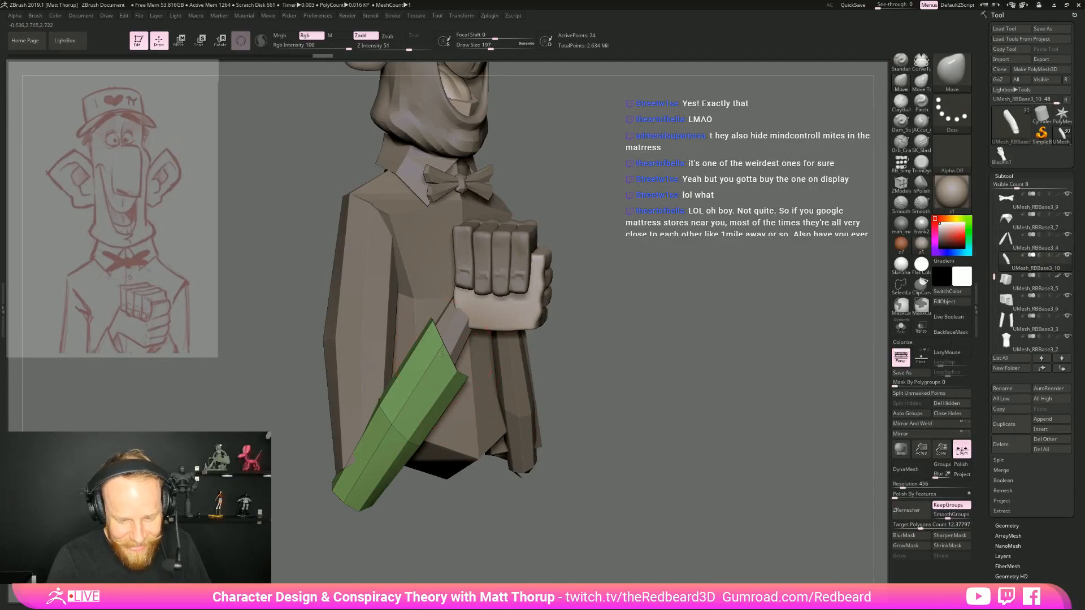
{"action": "left_click", "coordinate": [456, 353], "text": "alt"}
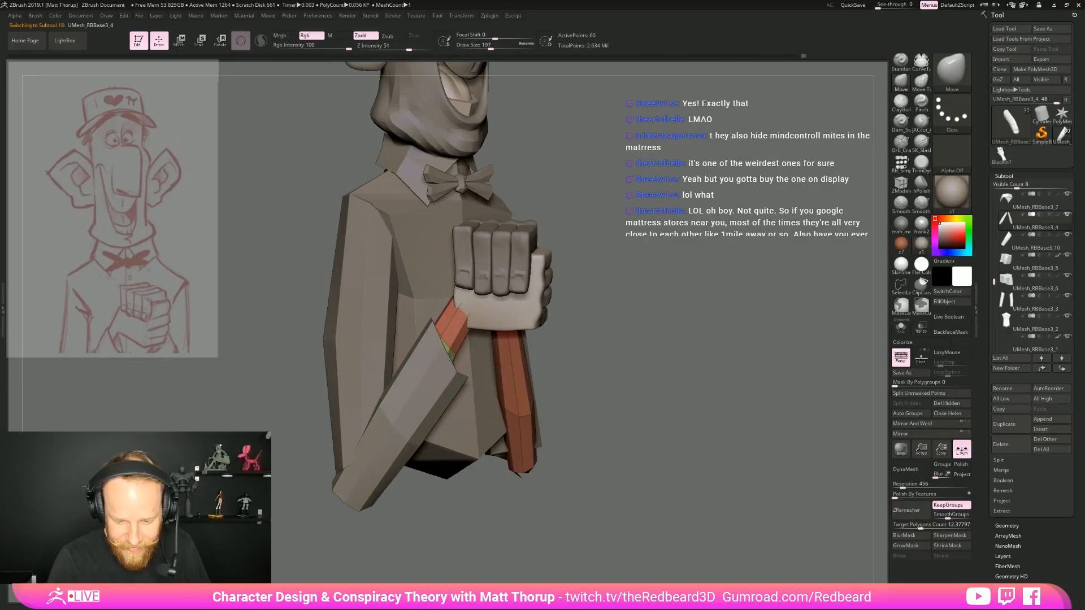
Examine the forearms inside the sleeve with transparency from the front and side, then inspect the opaque model without the polyframe
{"action": "left_click_drag", "start_coordinate": [582, 390], "coordinate": [499, 377]}
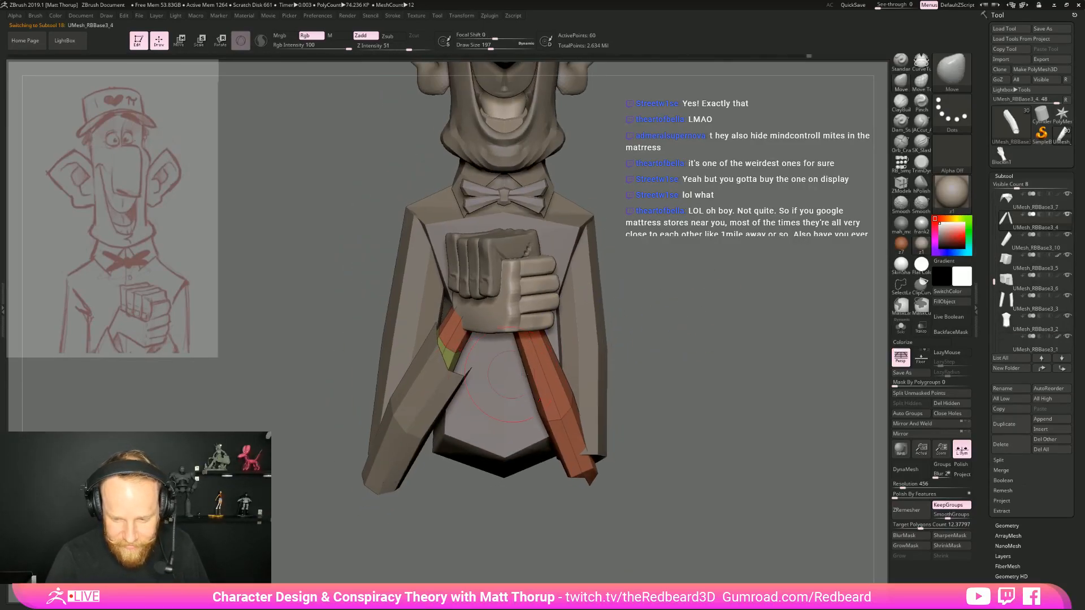
{"action": "left_click", "coordinate": [921, 328]}
{"action": "left_click_drag", "start_coordinate": [565, 430], "coordinate": [410, 435]}
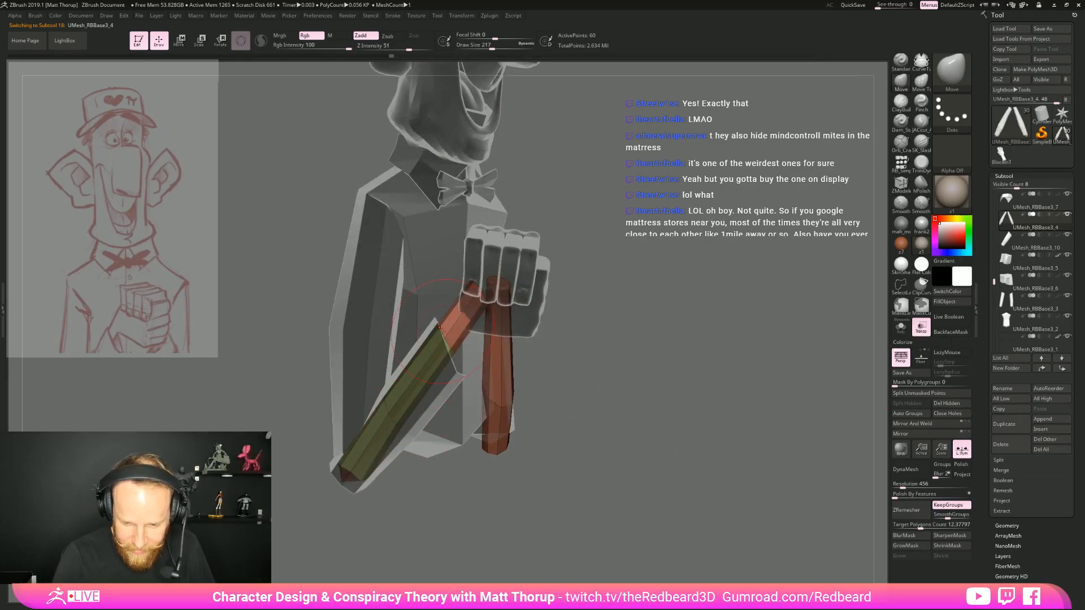
{"action": "key", "text": "b"}
{"action": "key", "text": "p"}
{"action": "key", "text": "i"}
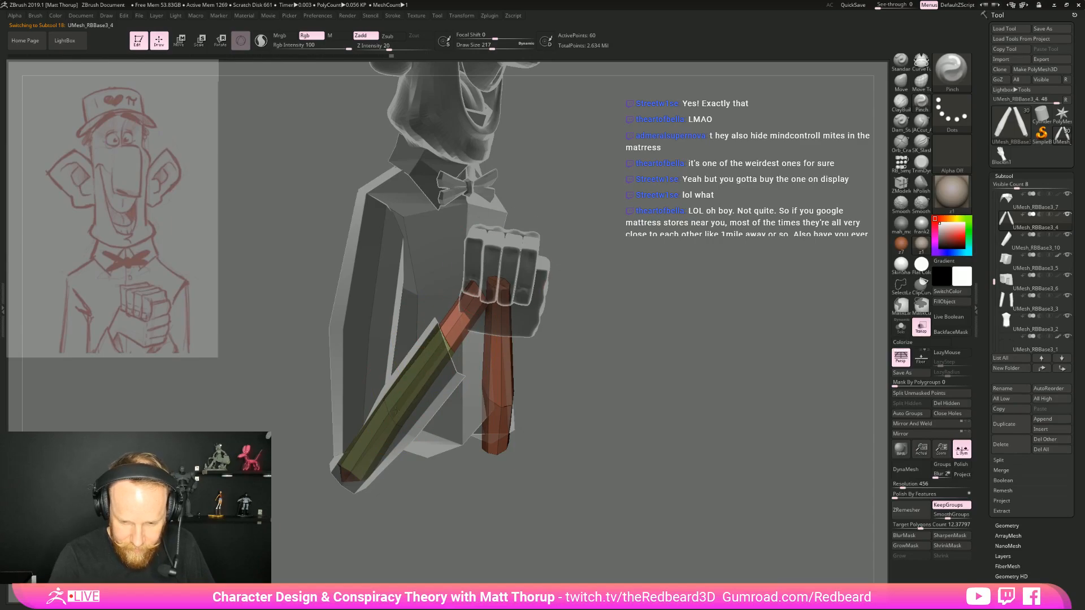
{"action": "mouse_move", "coordinate": [555, 239]}
{"action": "left_mouse_down"}
{"action": "mouse_move", "coordinate": [678, 291]}
{"action": "mouse_move", "coordinate": [678, 314]}
{"action": "mouse_move", "coordinate": [705, 330]}
{"action": "mouse_move", "coordinate": [667, 333]}
{"action": "left_mouse_up"}
{"action": "key", "text": "b"}
{"action": "key", "text": "m"}
{"action": "key", "text": "v"}
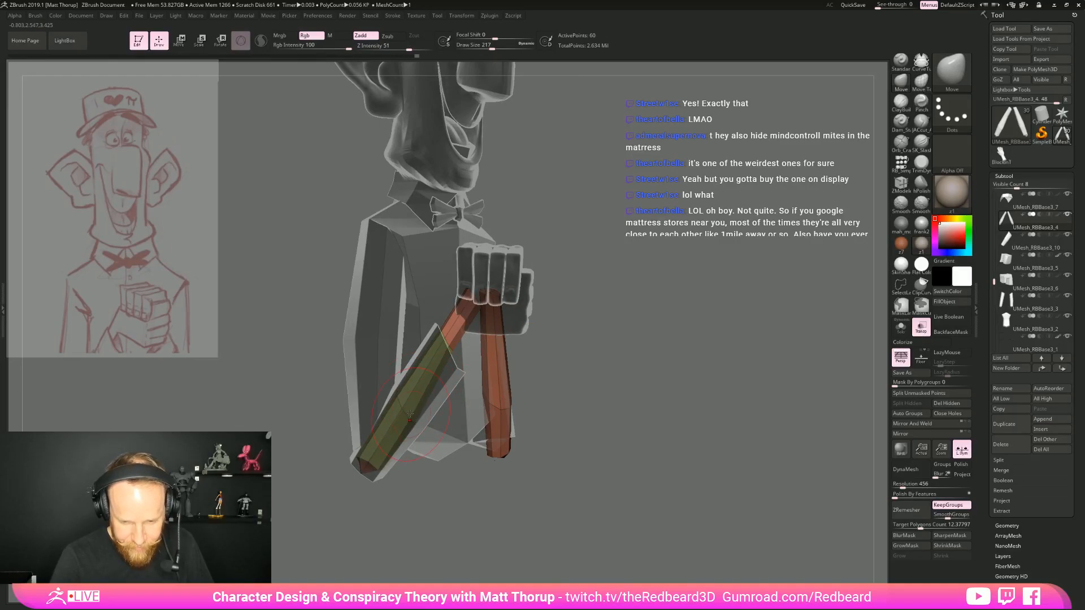
{"action": "left_click_drag", "start_coordinate": [615, 339], "coordinate": [669, 305]}
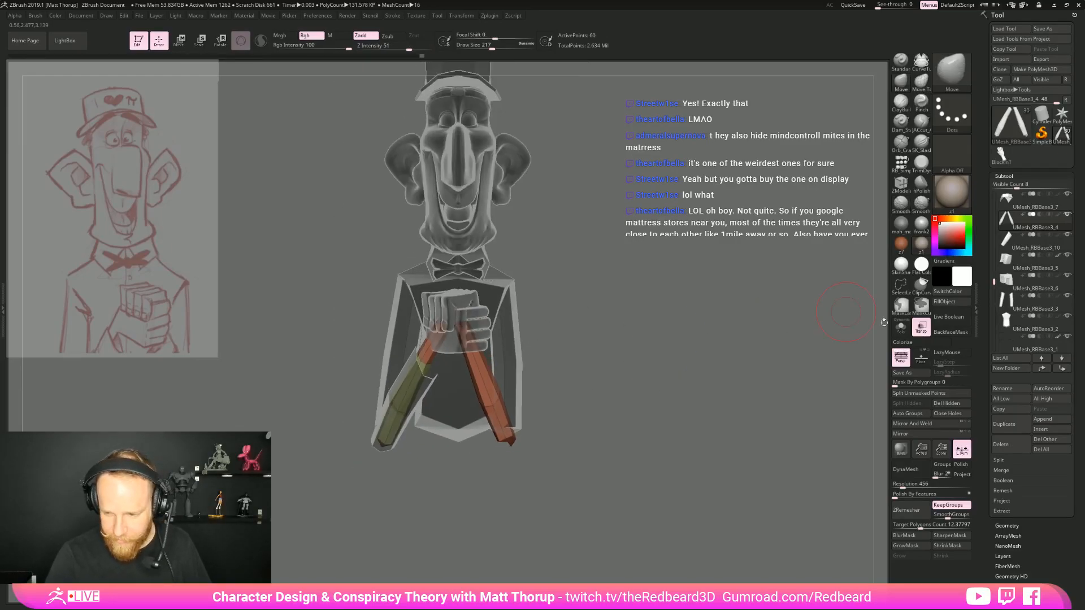
{"action": "left_click", "coordinate": [921, 327]}
{"action": "key", "text": "shift+f"}
{"action": "left_click_drag", "start_coordinate": [661, 362], "coordinate": [660, 362]}
{"action": "mouse_move", "coordinate": [660, 362]}
{"action": "right_mouse_down", "text": "ctrl"}
{"action": "mouse_move", "coordinate": [650, 308]}
{"action": "mouse_move", "coordinate": [649, 361]}
{"action": "right_mouse_up", "text": "ctrl"}
{"action": "mouse_move", "coordinate": [649, 360]}
{"action": "left_mouse_down"}
{"action": "mouse_move", "coordinate": [676, 357]}
{"action": "mouse_move", "coordinate": [658, 351]}
{"action": "left_mouse_up"}
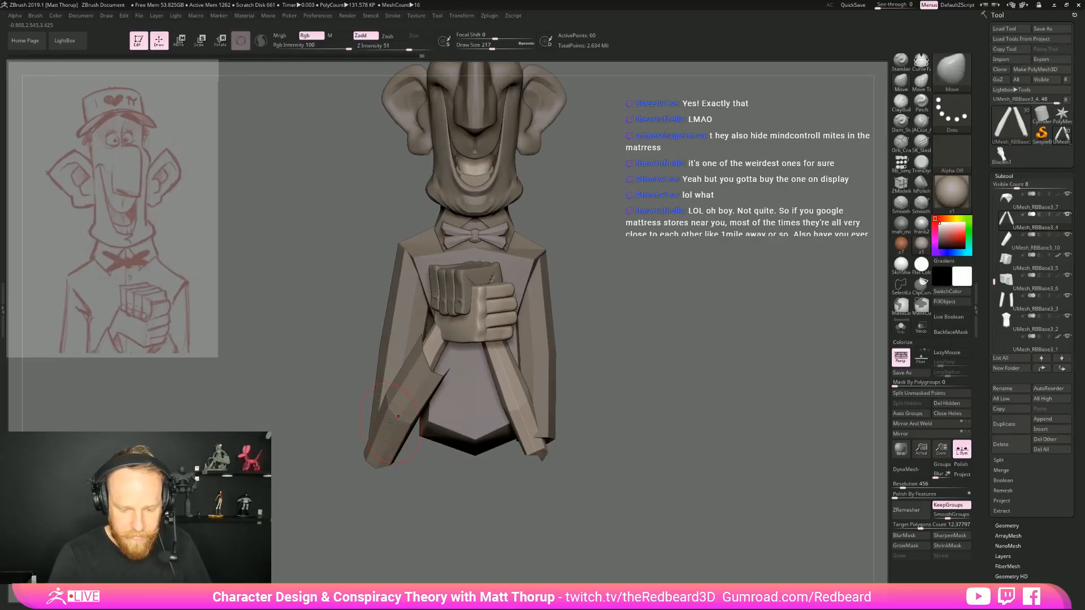
Select the finished sleeve subtool and adjust its elbow end from the front with the Move brush
{"action": "left_click", "coordinate": [388, 407], "text": "alt"}
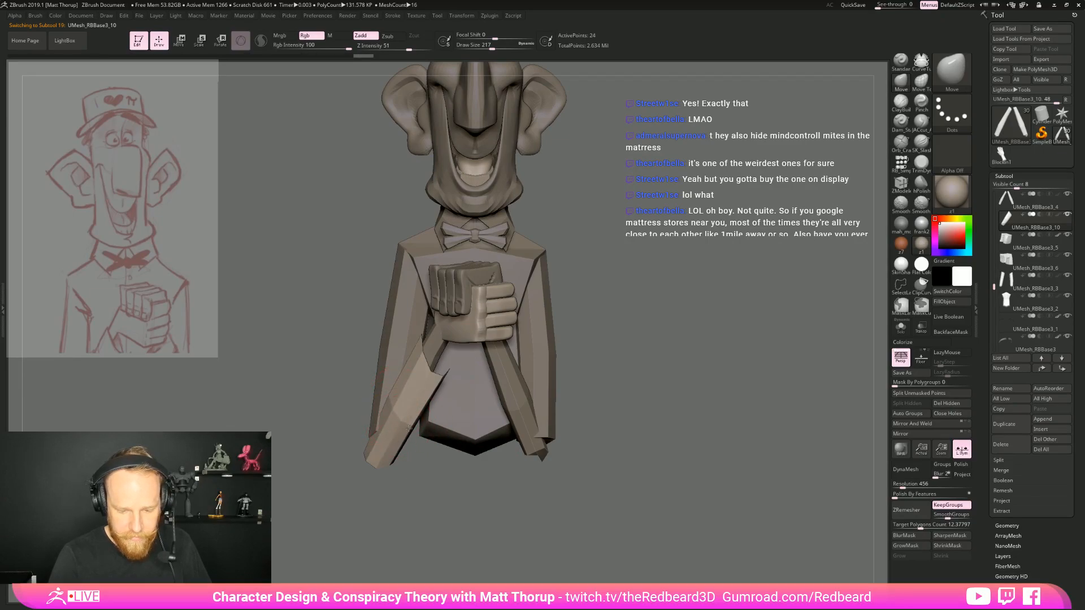
{"action": "left_click_drag", "start_coordinate": [422, 440], "coordinate": [421, 502]}
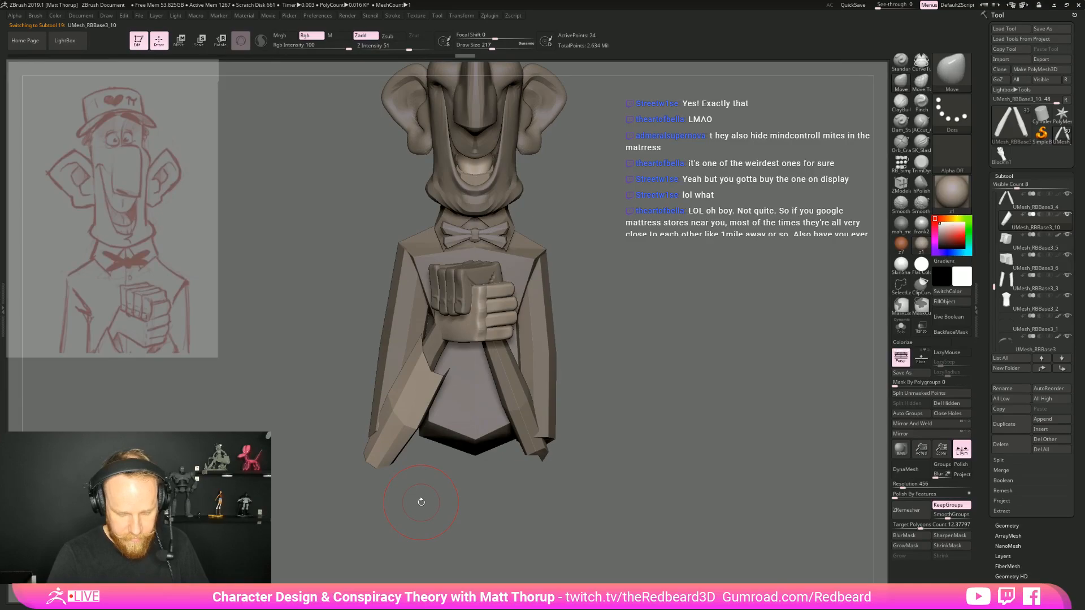
{"action": "left_click_drag", "start_coordinate": [421, 503], "coordinate": [434, 380], "text": "shift"}
{"action": "left_click_drag", "start_coordinate": [425, 492], "coordinate": [442, 500]}
Isolate the forearms mesh and insert an edge loop below the wrist of the forearm without a sleeve using ZModeler
{"action": "left_click", "coordinate": [513, 391], "text": "alt"}
{"action": "mouse_move", "coordinate": [652, 366]}
{"action": "left_mouse_down", "text": "alt"}
{"action": "mouse_move", "coordinate": [635, 368]}
{"action": "mouse_move", "coordinate": [663, 351]}
{"action": "mouse_move", "coordinate": [639, 359]}
{"action": "mouse_move", "coordinate": [670, 398]}
{"action": "mouse_move", "coordinate": [569, 399]}
{"action": "left_mouse_up", "text": "alt"}
{"action": "key", "text": "shift+f"}
{"action": "key", "text": "b"}
{"action": "key", "text": "p"}
{"action": "key", "text": "i"}
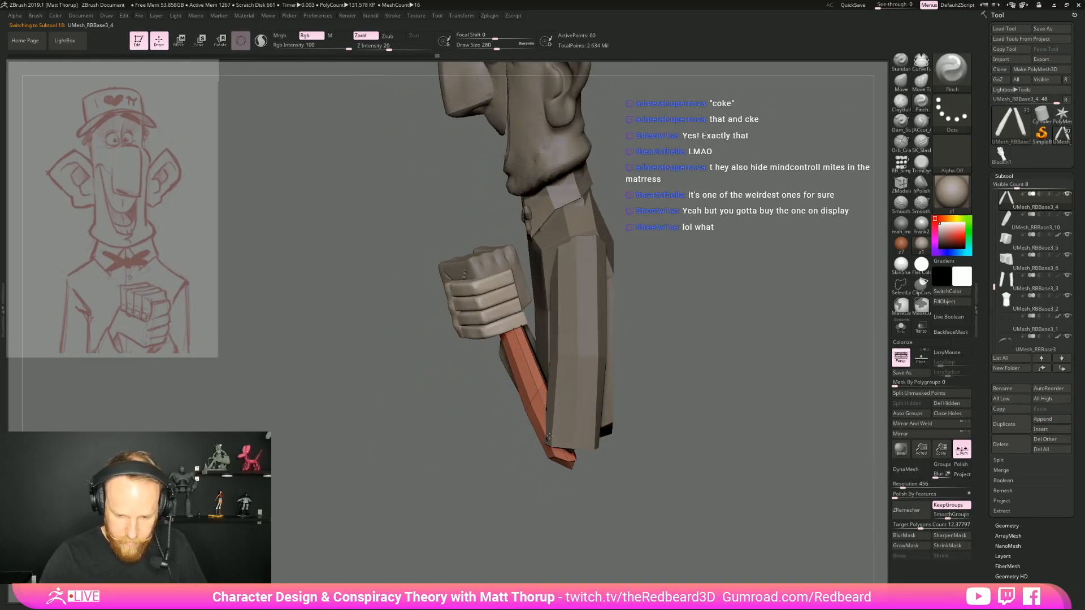
{"action": "left_click_drag", "start_coordinate": [650, 416], "coordinate": [836, 326], "text": "shift"}
{"action": "left_click", "coordinate": [901, 327]}
{"action": "key", "text": "b"}
{"action": "key", "text": "z"}
{"action": "key", "text": "m"}
{"action": "left_click", "coordinate": [485, 351]}
{"action": "key", "text": "ctrl+z"}
{"action": "key", "text": "space"}
{"action": "left_click", "coordinate": [486, 350]}
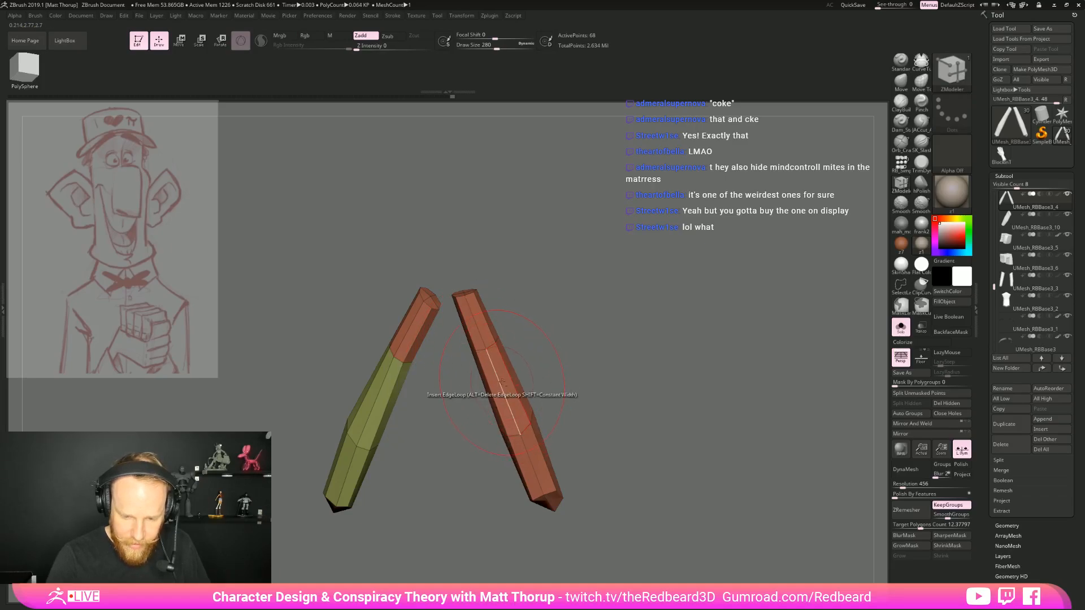
Extrude the forearm section between the new edge loop and the elbow outward as a second sleeve with ZModeler
{"action": "left_click_drag", "start_coordinate": [523, 434], "coordinate": [500, 400], "text": "alt"}
{"action": "mouse_move", "coordinate": [577, 371]}
{"action": "left_mouse_down"}
{"action": "mouse_move", "coordinate": [498, 374]}
{"action": "mouse_move", "coordinate": [534, 445]}
{"action": "left_mouse_up"}
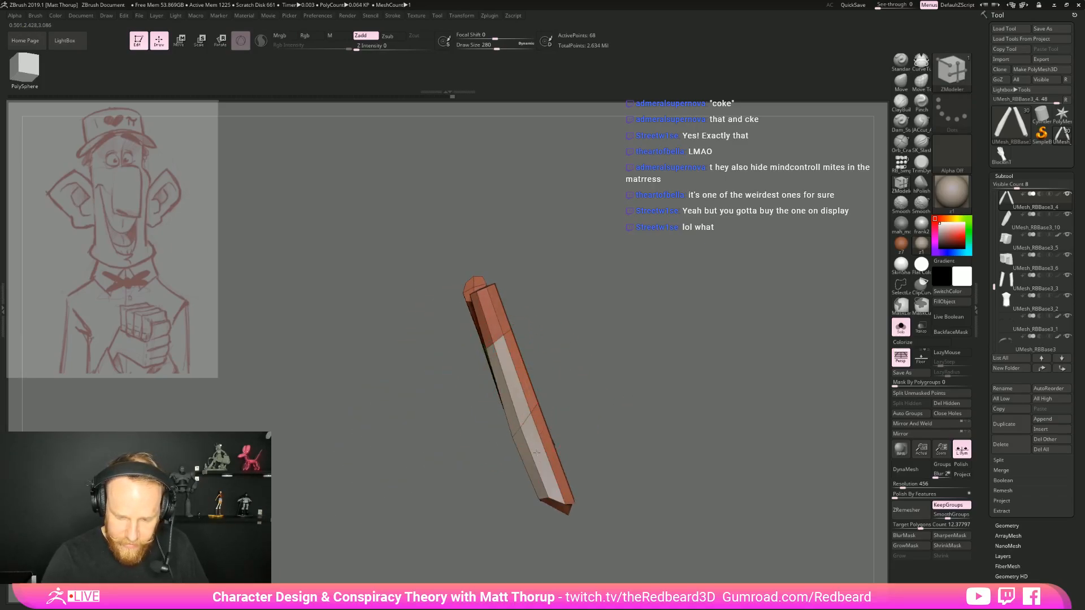
{"action": "mouse_move", "coordinate": [588, 356]}
{"action": "left_mouse_down"}
{"action": "mouse_move", "coordinate": [520, 361]}
{"action": "mouse_move", "coordinate": [549, 452]}
{"action": "mouse_move", "coordinate": [559, 373]}
{"action": "left_mouse_up"}
{"action": "mouse_move", "coordinate": [604, 373]}
{"action": "left_mouse_down"}
{"action": "mouse_move", "coordinate": [537, 378]}
{"action": "mouse_move", "coordinate": [586, 378]}
{"action": "left_mouse_up"}
{"action": "left_click", "coordinate": [575, 387], "text": "alt"}
{"action": "mouse_move", "coordinate": [616, 426]}
{"action": "left_mouse_down"}
{"action": "mouse_move", "coordinate": [670, 425]}
{"action": "mouse_move", "coordinate": [681, 446]}
{"action": "left_mouse_up"}
{"action": "left_click_drag", "start_coordinate": [630, 397], "coordinate": [683, 403]}
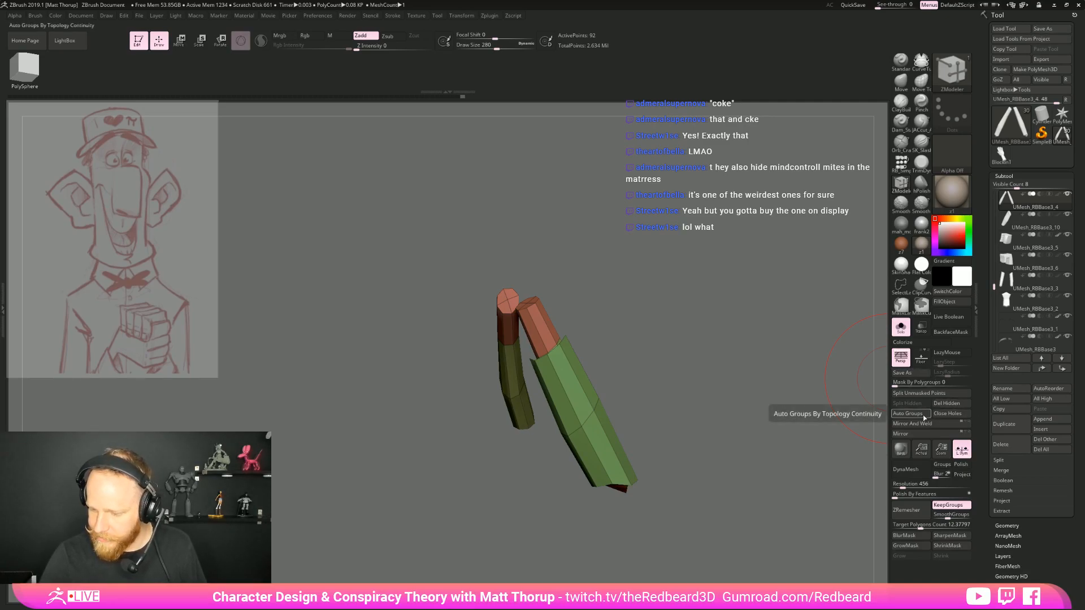
Split the second sleeve shell from the forearms into its own subtool, select it and show the whole character again
{"action": "left_click", "coordinate": [949, 414]}
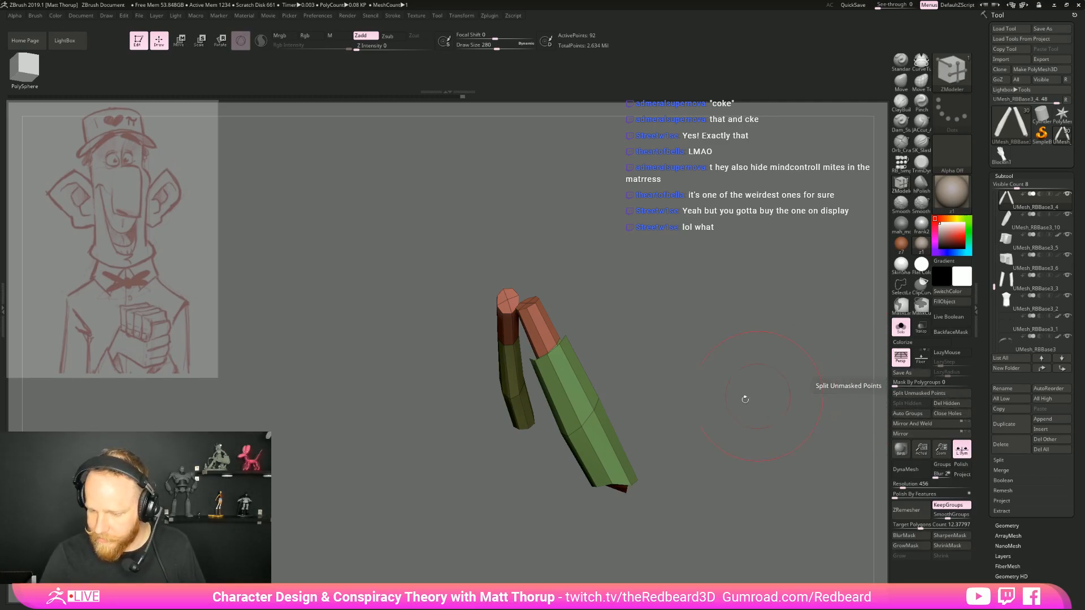
{"action": "left_click", "coordinate": [581, 428], "text": "ctrl+shift"}
{"action": "left_click", "coordinate": [716, 375], "text": "ctrl+shift"}
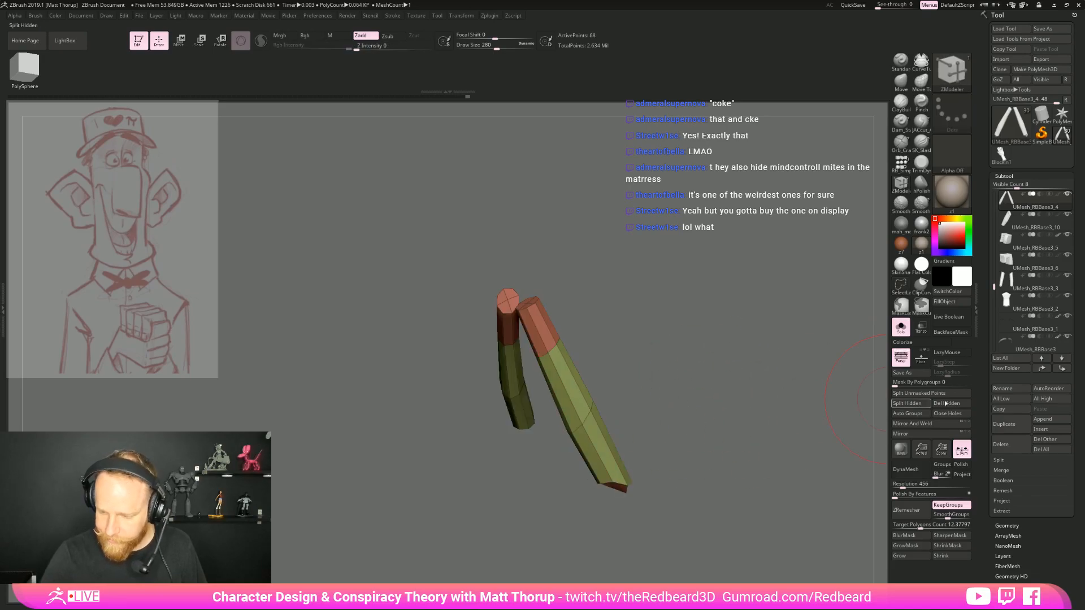
{"action": "left_click", "coordinate": [930, 394]}
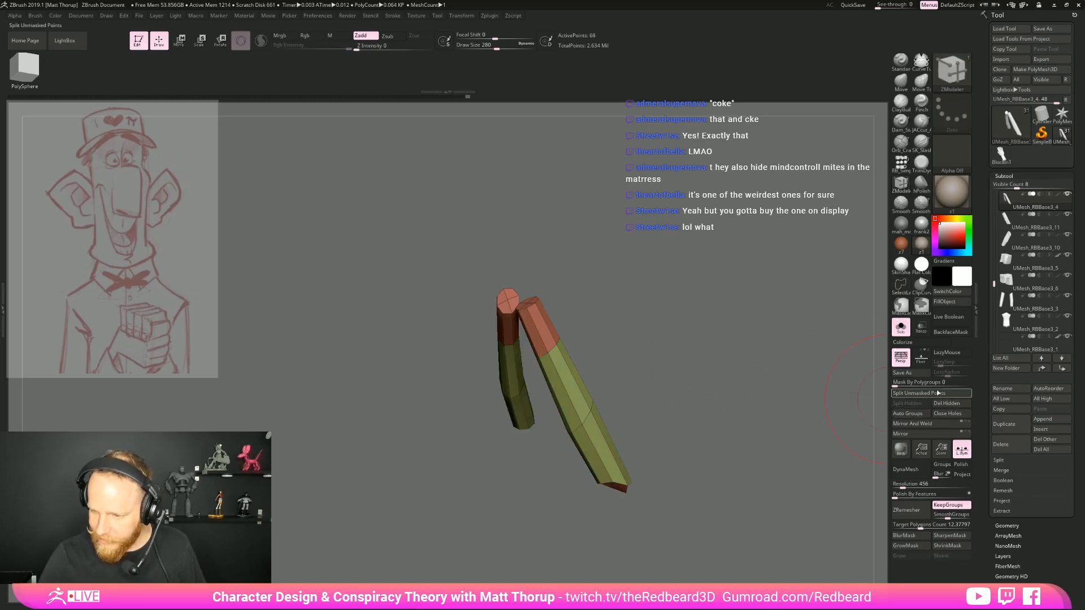
{"action": "left_click", "coordinate": [1015, 221]}
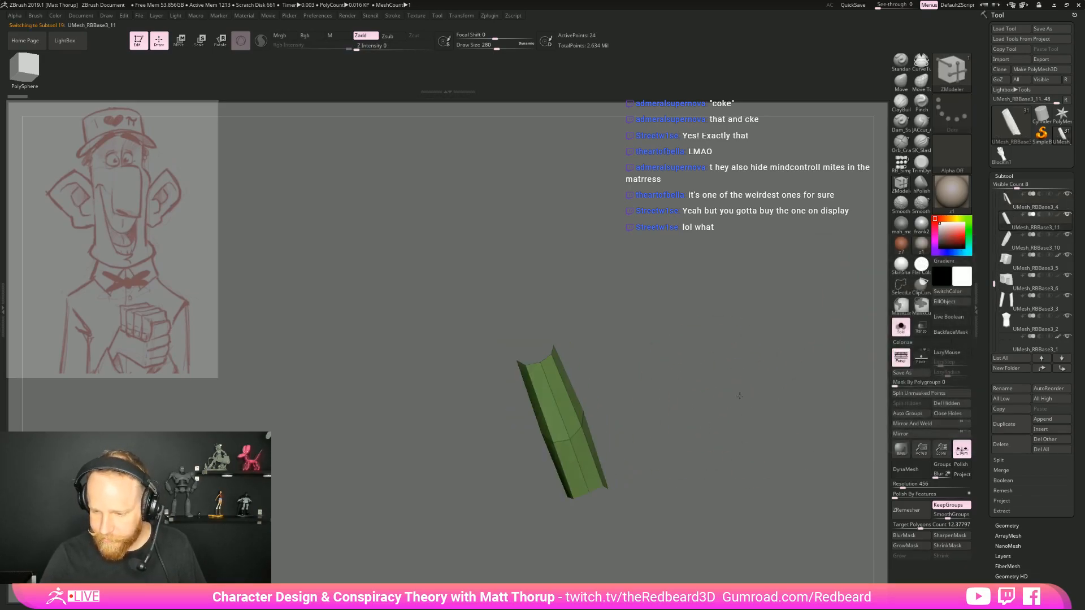
{"action": "left_click", "coordinate": [901, 326]}
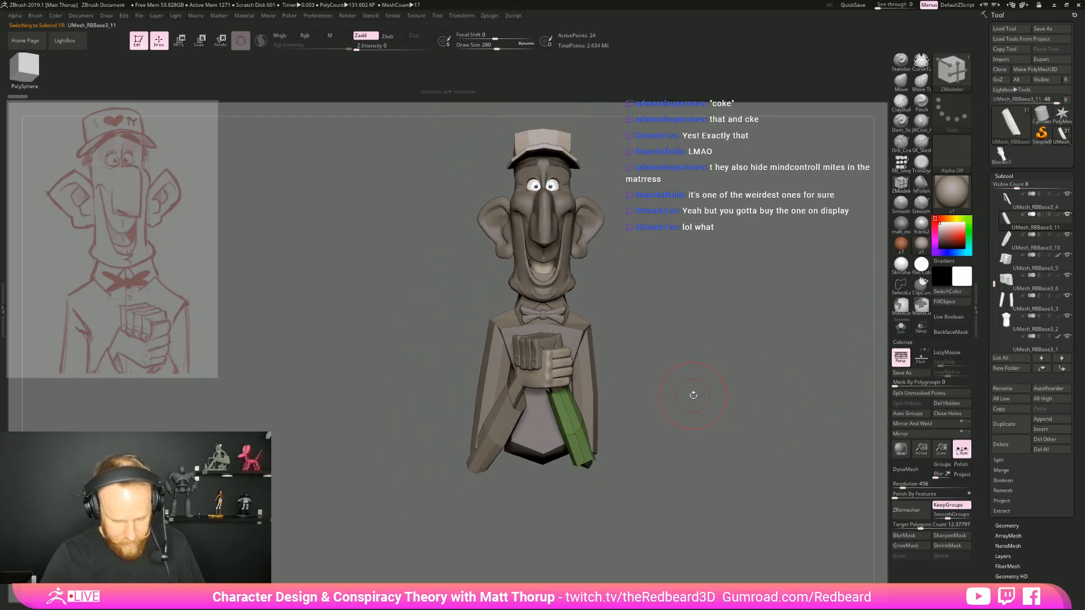
Reshape the second sleeve around the forearm with the Move brush, bringing the draw size to 197
{"action": "key", "text": "b"}
{"action": "key", "text": "m"}
{"action": "key", "text": "v"}
{"action": "left_click_drag", "start_coordinate": [692, 391], "coordinate": [627, 391], "text": "alt"}
{"action": "left_click_drag", "start_coordinate": [534, 356], "coordinate": [530, 370]}
{"action": "left_click_drag", "start_coordinate": [547, 412], "coordinate": [585, 410]}
{"action": "left_click_drag", "start_coordinate": [654, 447], "coordinate": [610, 451]}
{"action": "mouse_move", "coordinate": [672, 473]}
{"action": "left_mouse_down"}
{"action": "mouse_move", "coordinate": [613, 470]}
{"action": "mouse_move", "coordinate": [622, 461]}
{"action": "mouse_move", "coordinate": [589, 453]}
{"action": "mouse_move", "coordinate": [588, 491]}
{"action": "left_mouse_up"}
{"action": "key", "text": "s"}
{"action": "key", "text": "s"}
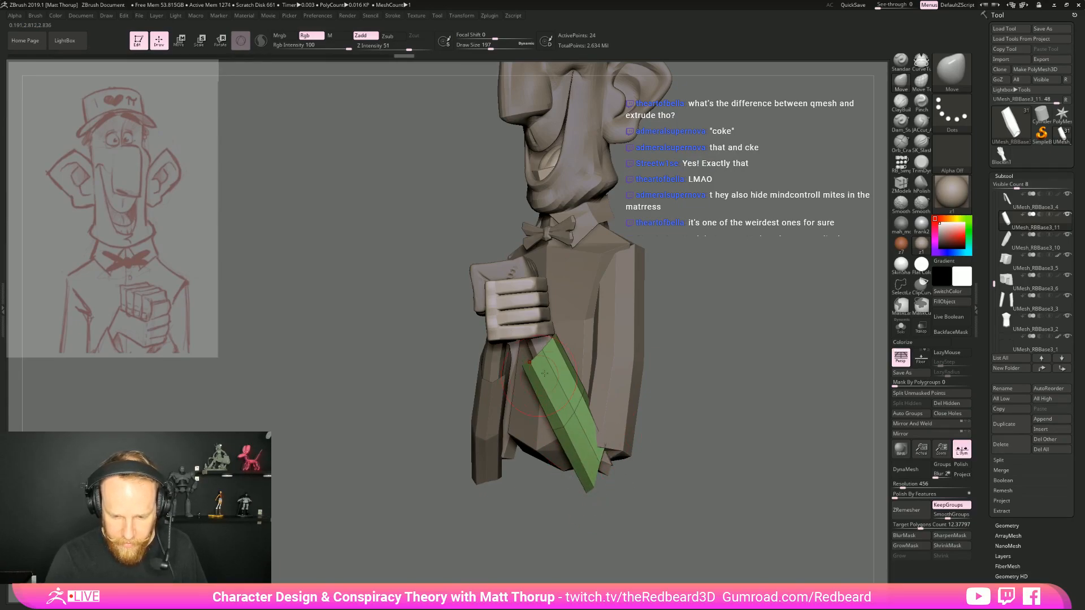
Adjust the second sleeve's cuff corners, middle and elbow section from the front and side at draw size 197
{"action": "left_click_drag", "start_coordinate": [652, 370], "coordinate": [695, 362], "text": "shift"}
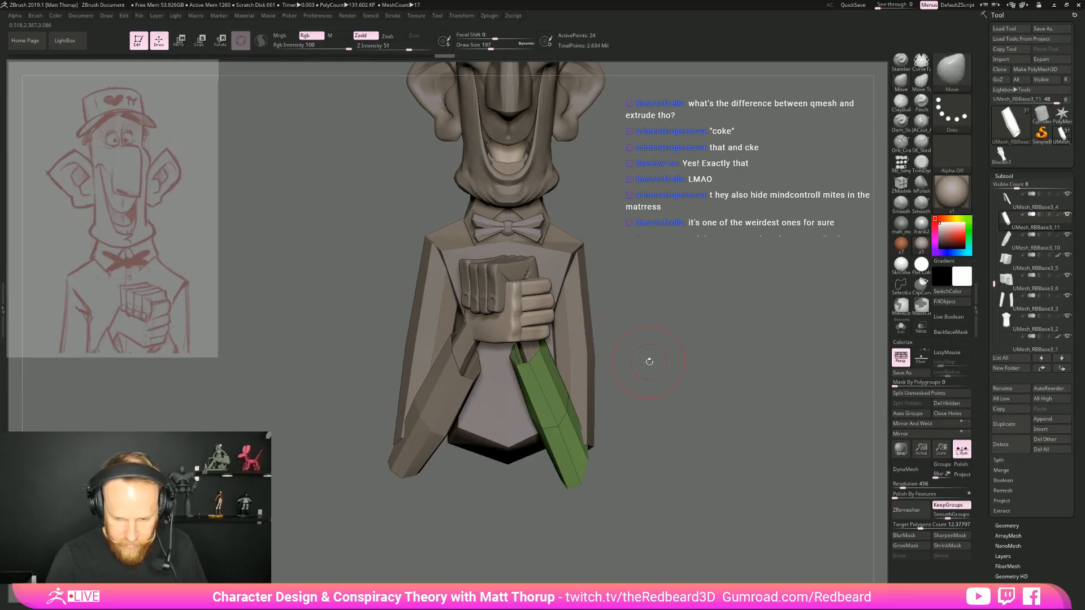
{"action": "left_click_drag", "start_coordinate": [648, 362], "coordinate": [671, 369]}
{"action": "left_click_drag", "start_coordinate": [521, 350], "coordinate": [525, 354]}
{"action": "left_click_drag", "start_coordinate": [645, 366], "coordinate": [607, 369]}
{"action": "left_click_drag", "start_coordinate": [551, 349], "coordinate": [554, 347]}
{"action": "mouse_move", "coordinate": [656, 327]}
{"action": "left_mouse_down"}
{"action": "mouse_move", "coordinate": [683, 327]}
{"action": "mouse_move", "coordinate": [625, 334]}
{"action": "mouse_move", "coordinate": [629, 362]}
{"action": "left_mouse_up"}
{"action": "left_click_drag", "start_coordinate": [538, 400], "coordinate": [546, 408]}
{"action": "mouse_move", "coordinate": [631, 375]}
{"action": "left_mouse_down"}
{"action": "mouse_move", "coordinate": [643, 413]}
{"action": "mouse_move", "coordinate": [682, 412]}
{"action": "left_mouse_up"}
{"action": "left_click_drag", "start_coordinate": [551, 447], "coordinate": [563, 411]}
{"action": "left_click_drag", "start_coordinate": [696, 370], "coordinate": [647, 365], "text": "shift"}
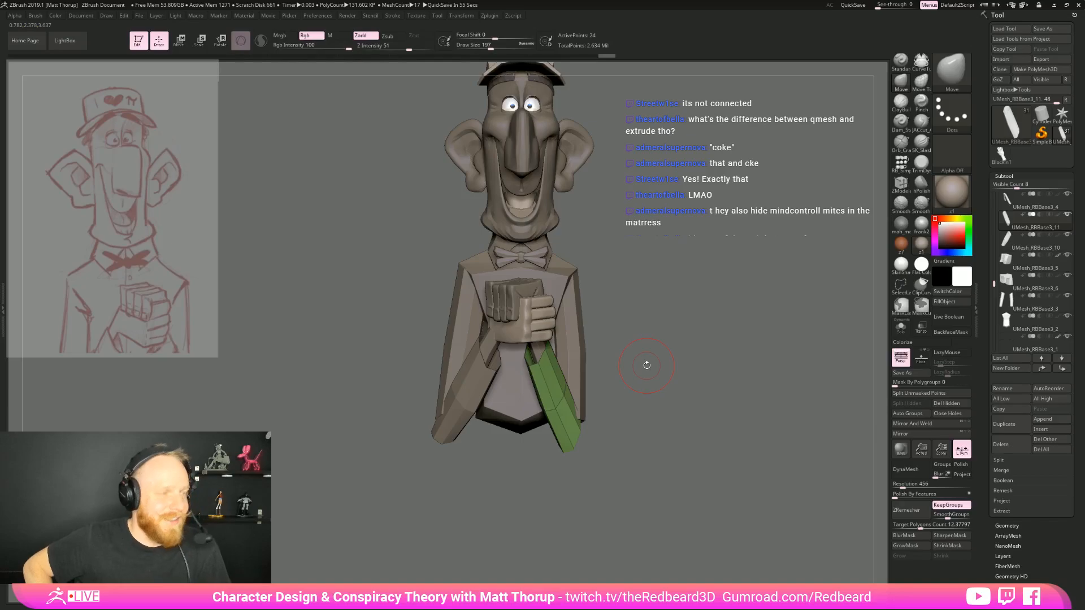
Refine the second sleeve's cuff and profile from several angles with the Move brush at draw sizes 262 and 182
{"action": "key", "text": "s"}
{"action": "left_click", "coordinate": [547, 346]}
{"action": "mouse_move", "coordinate": [655, 346]}
{"action": "left_mouse_down", "text": "alt"}
{"action": "mouse_move", "coordinate": [667, 334]}
{"action": "mouse_move", "coordinate": [632, 320]}
{"action": "left_mouse_up", "text": "alt"}
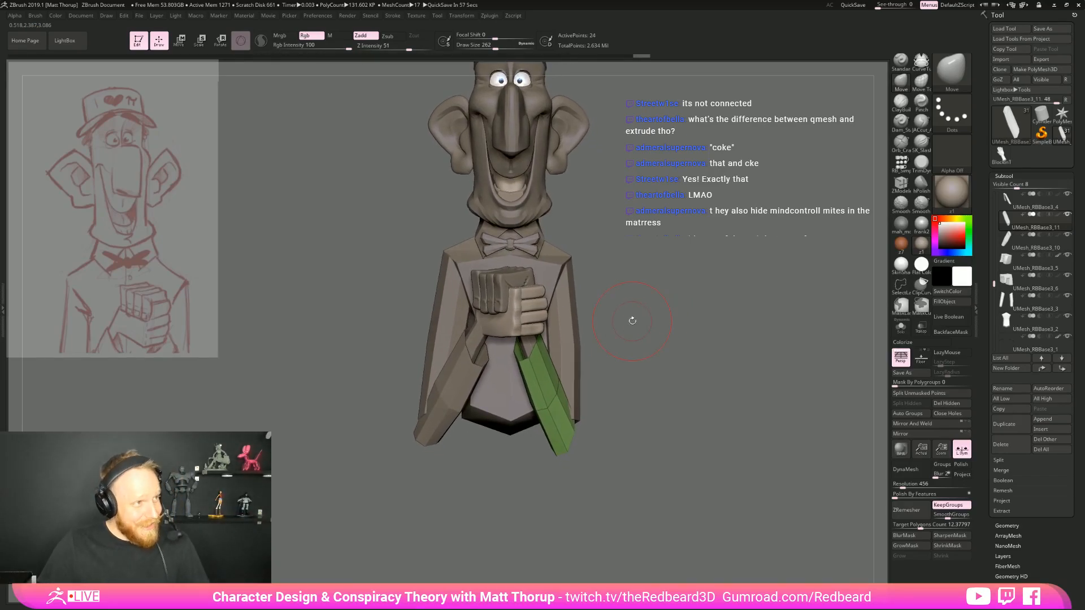
{"action": "left_click_drag", "start_coordinate": [632, 321], "coordinate": [622, 371]}
{"action": "left_click_drag", "start_coordinate": [529, 374], "coordinate": [647, 386]}
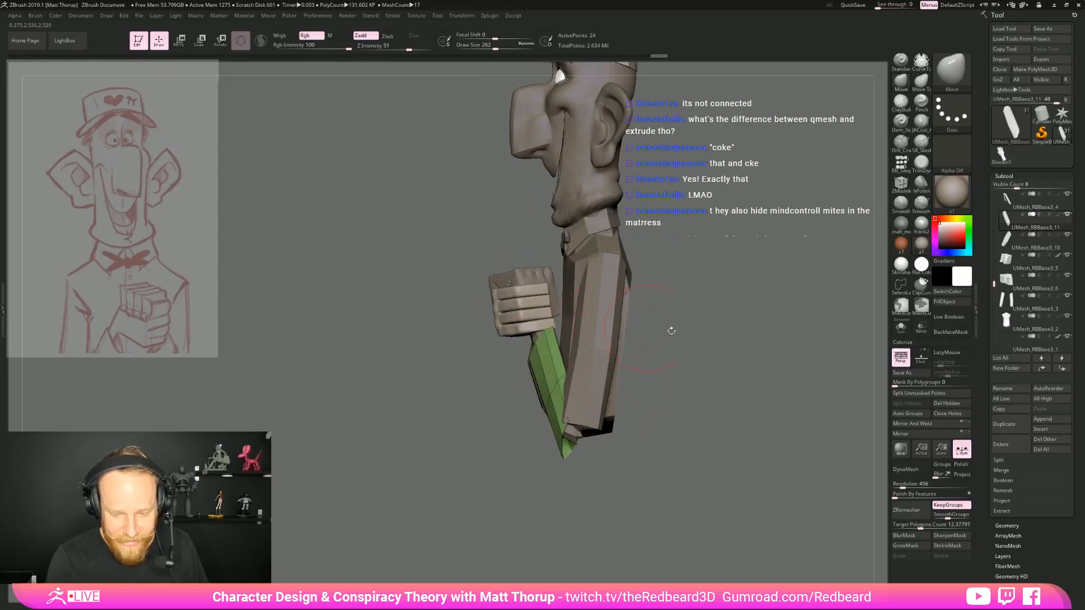
{"action": "left_click_drag", "start_coordinate": [654, 328], "coordinate": [556, 338]}
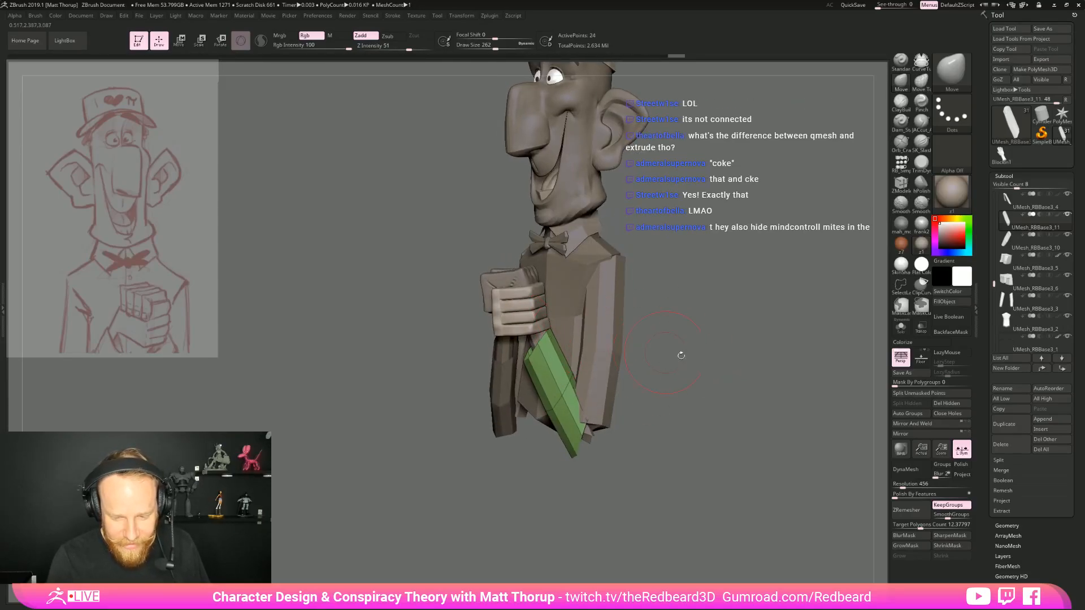
{"action": "left_click_drag", "start_coordinate": [668, 354], "coordinate": [690, 364], "text": "shift"}
{"action": "key", "text": "s"}
{"action": "left_click_drag", "start_coordinate": [537, 366], "coordinate": [537, 362]}
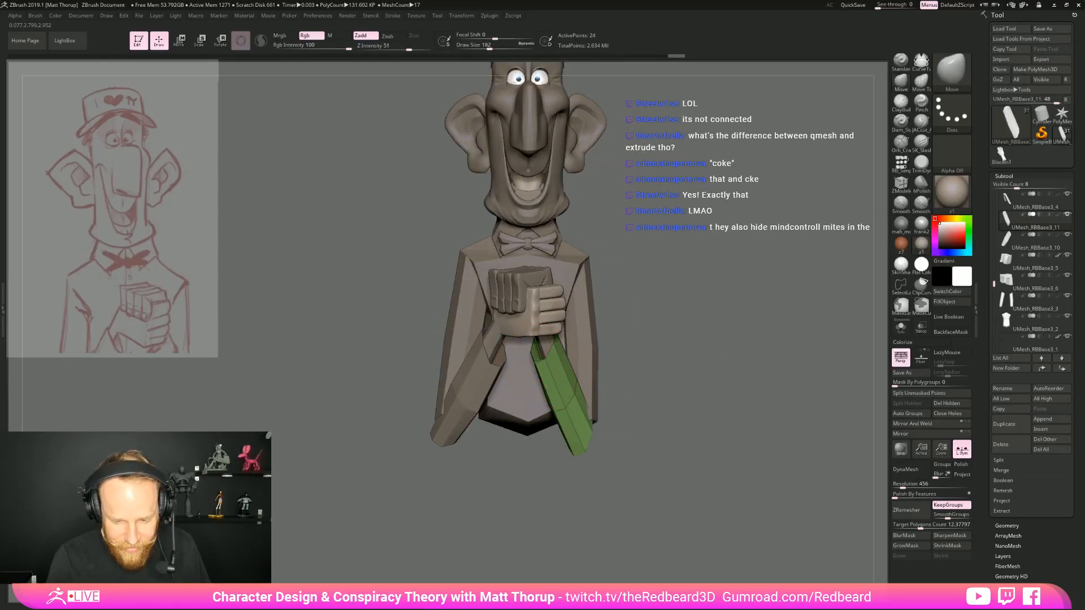
Compare the targets and modifiers of ZModeler's QMesh and Extrude polygon actions
{"action": "key", "text": "b"}
{"action": "key", "text": "z"}
{"action": "key", "text": "m"}
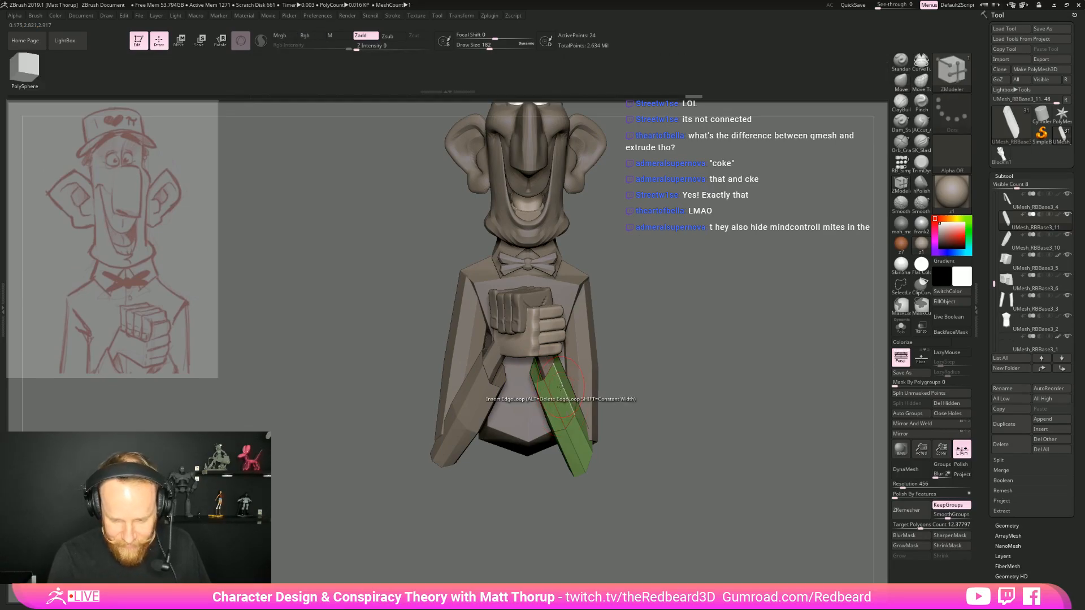
{"action": "key", "text": "space"}
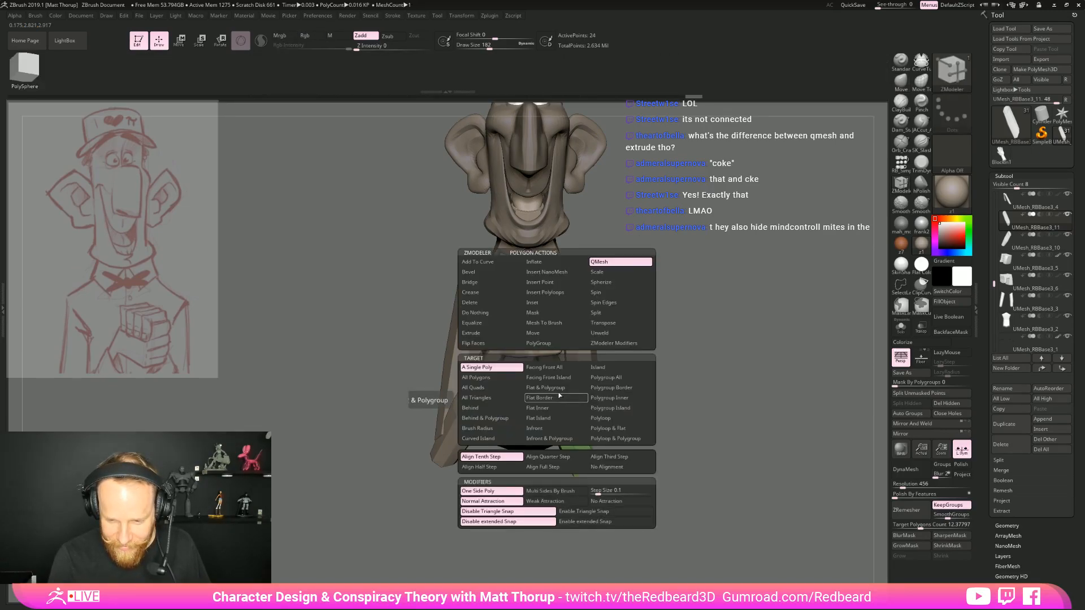
{"action": "left_click", "coordinate": [474, 332]}
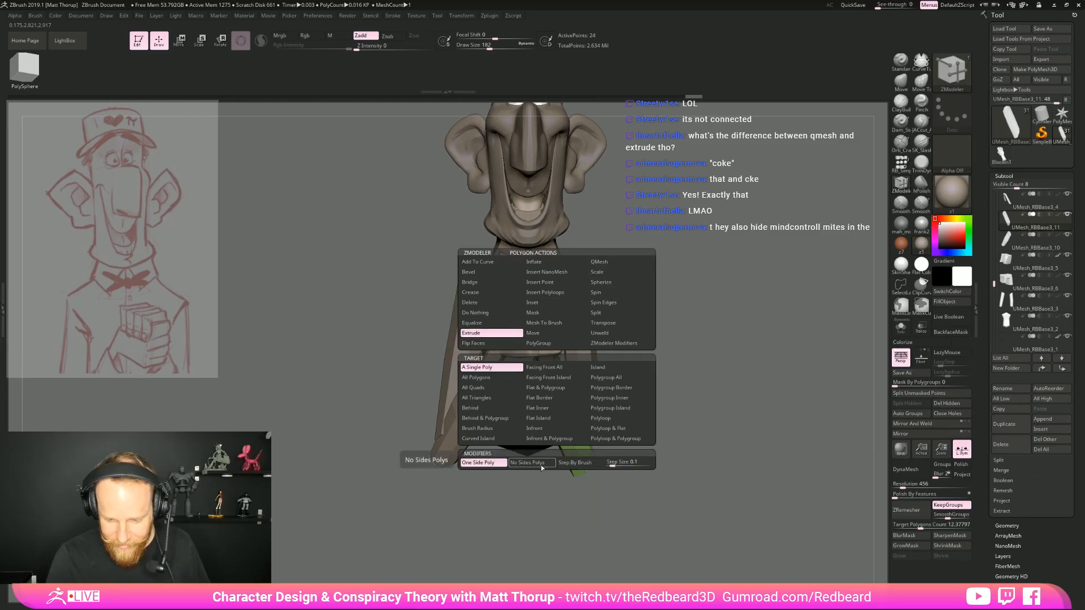
{"action": "left_click", "coordinate": [599, 261]}
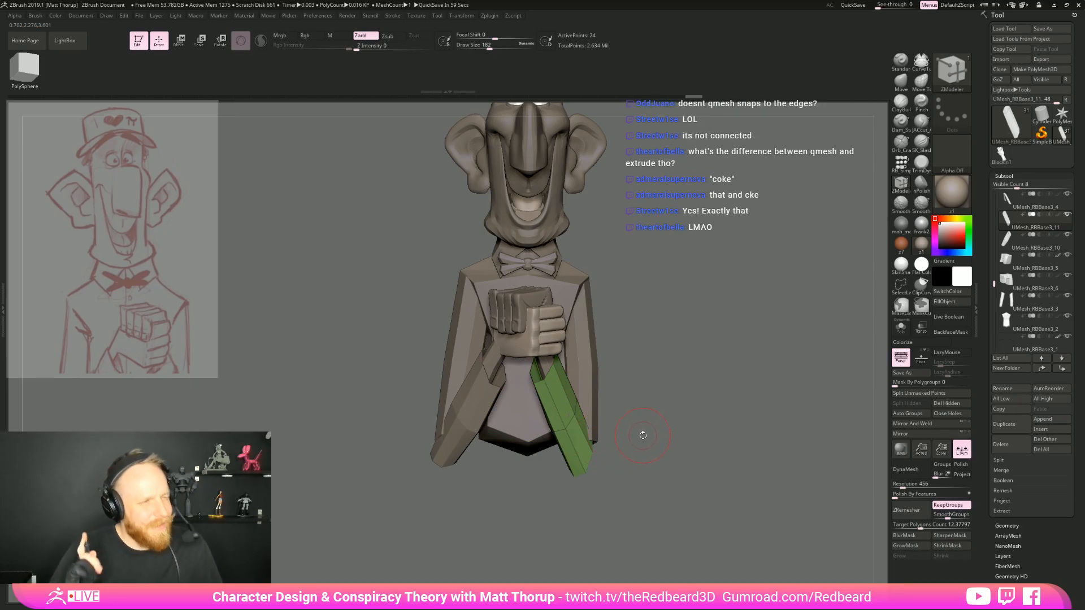
{"action": "key", "text": "space"}
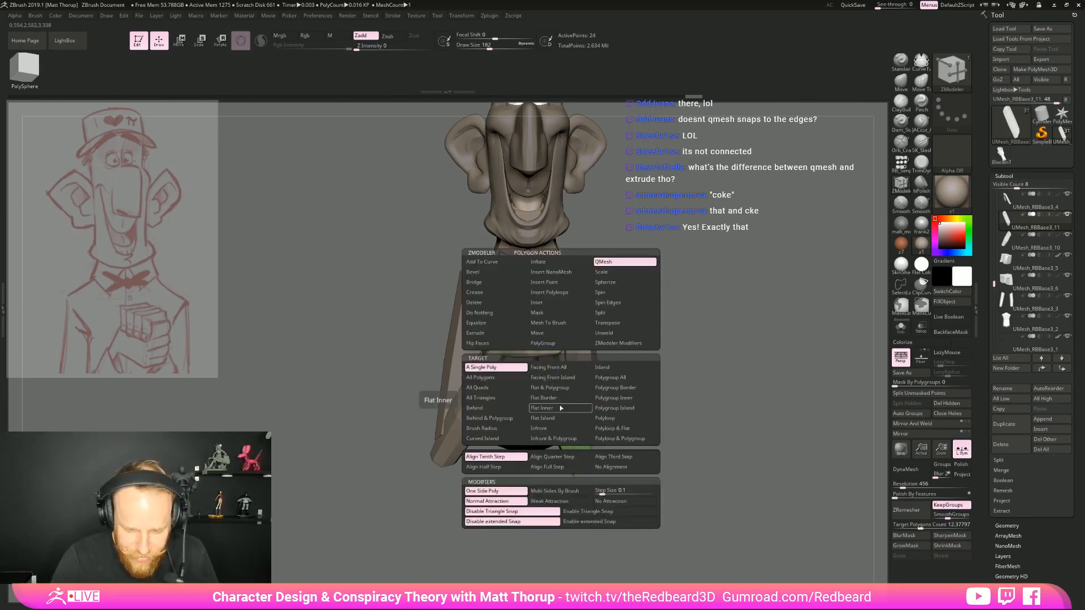
{"action": "left_click", "coordinate": [493, 333]}
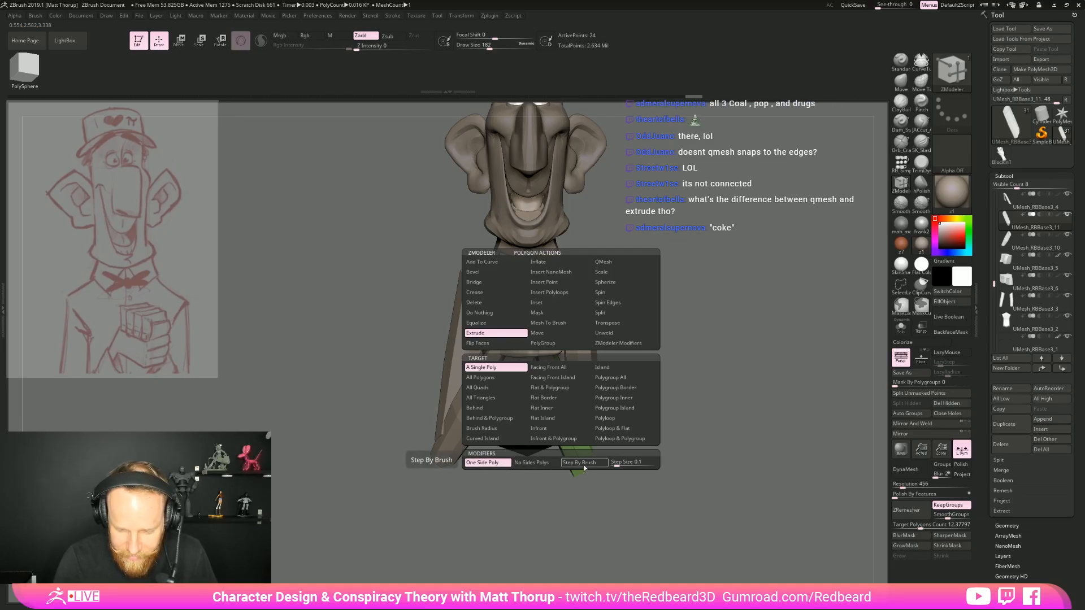
Select the upper arms mesh and pull one arm's elbow area outward with the Move Topological brush
{"action": "left_click_drag", "start_coordinate": [681, 382], "coordinate": [673, 469]}
{"action": "left_click", "coordinate": [588, 438], "text": "alt"}
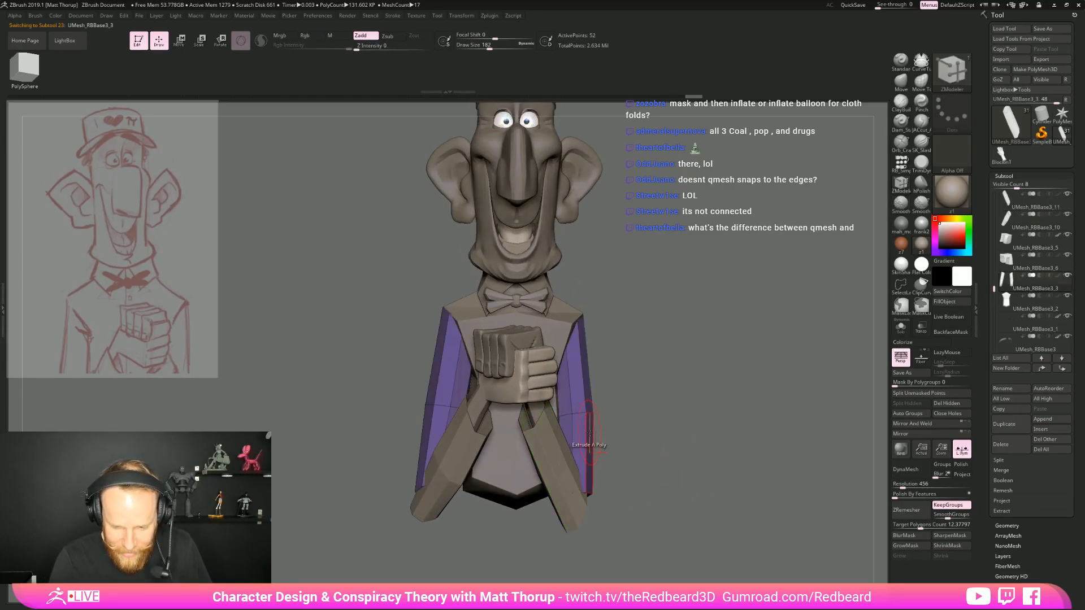
{"action": "key", "text": "b"}
{"action": "key", "text": "m"}
{"action": "key", "text": "v"}
{"action": "key", "text": "b"}
{"action": "key", "text": "m"}
{"action": "key", "text": "t"}
{"action": "key", "text": "s"}
{"action": "mouse_move", "coordinate": [580, 411]}
{"action": "left_mouse_down"}
{"action": "mouse_move", "coordinate": [588, 396]}
{"action": "mouse_move", "coordinate": [594, 424]}
{"action": "left_mouse_up"}
{"action": "key", "text": "s"}
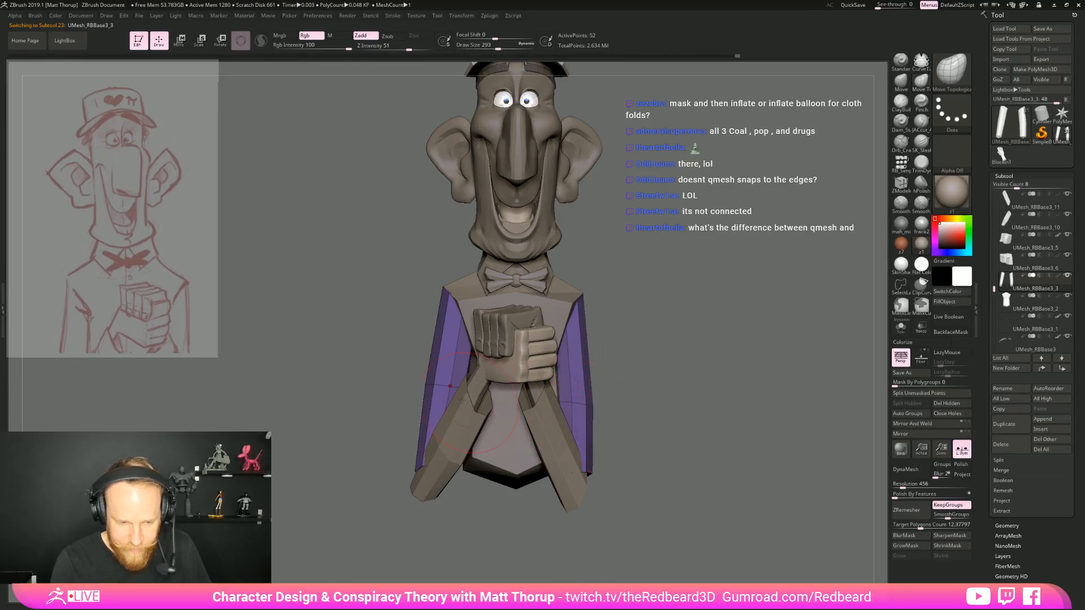
Reshape the upper arms' outer contours and lower ends with Move Topological at draw size 293, keeping the arms mesh selected
{"action": "left_click_drag", "start_coordinate": [434, 384], "coordinate": [434, 384]}
{"action": "mouse_move", "coordinate": [418, 445]}
{"action": "left_mouse_down"}
{"action": "mouse_move", "coordinate": [405, 454]}
{"action": "mouse_move", "coordinate": [430, 474]}
{"action": "mouse_move", "coordinate": [480, 470]}
{"action": "left_mouse_up"}
{"action": "left_click_drag", "start_coordinate": [413, 392], "coordinate": [427, 396]}
{"action": "left_click_drag", "start_coordinate": [484, 417], "coordinate": [448, 441], "text": "shift"}
{"action": "left_click_drag", "start_coordinate": [402, 472], "coordinate": [395, 468]}
{"action": "left_click_drag", "start_coordinate": [469, 474], "coordinate": [672, 388], "text": "shift"}
{"action": "left_click_drag", "start_coordinate": [579, 343], "coordinate": [606, 355], "text": "alt"}
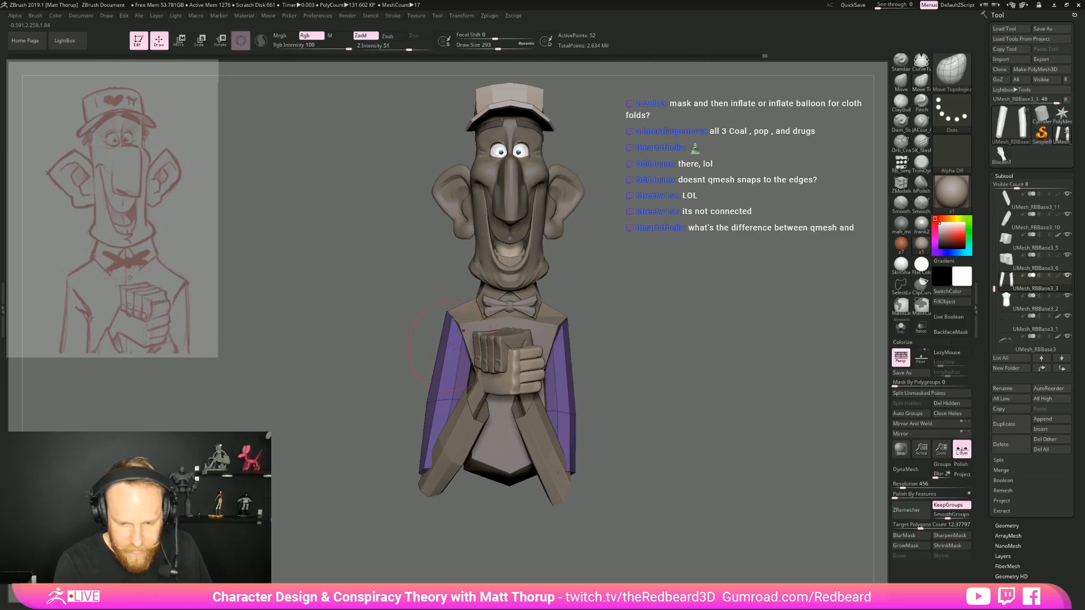
{"action": "left_click", "coordinate": [446, 313], "text": "alt"}
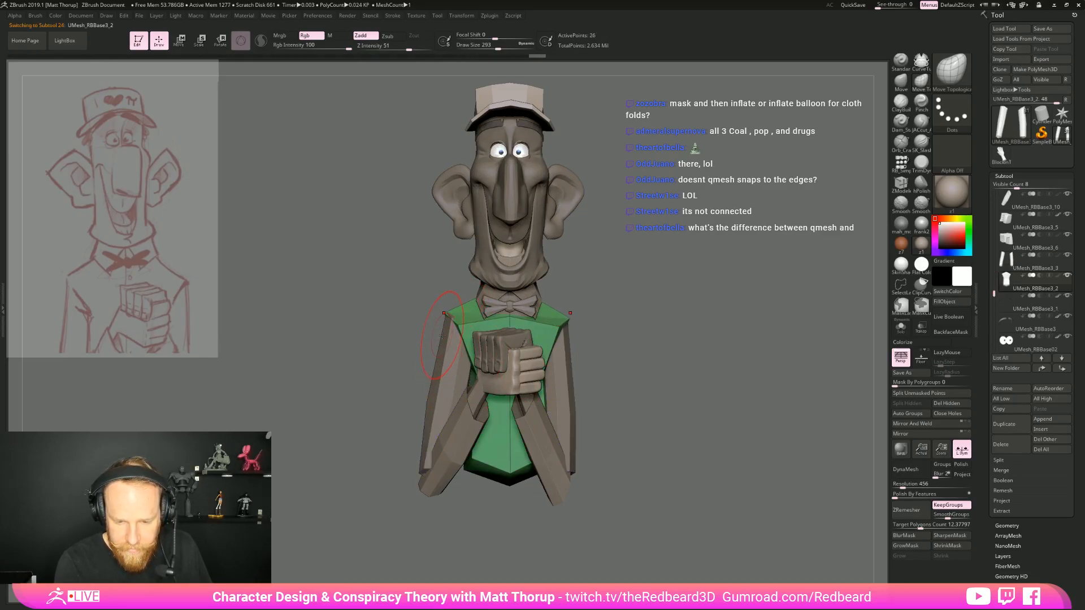
{"action": "left_click", "coordinate": [441, 381], "text": "alt"}
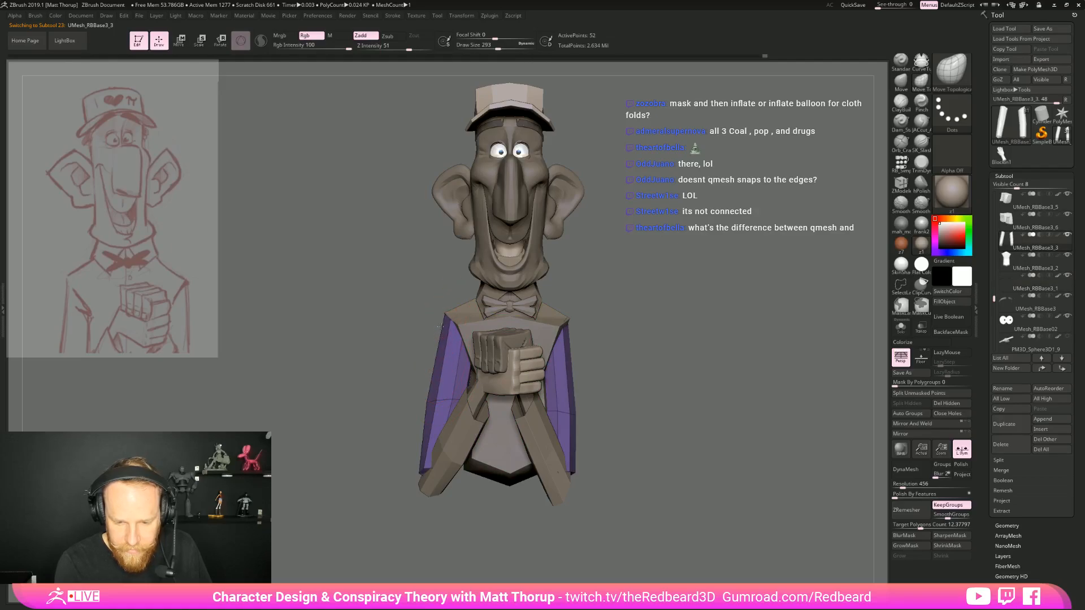
Examine the upper arms in side and front views and look up the SK_Cloth brush in the brush library
{"action": "left_click_drag", "start_coordinate": [604, 333], "coordinate": [630, 340]}
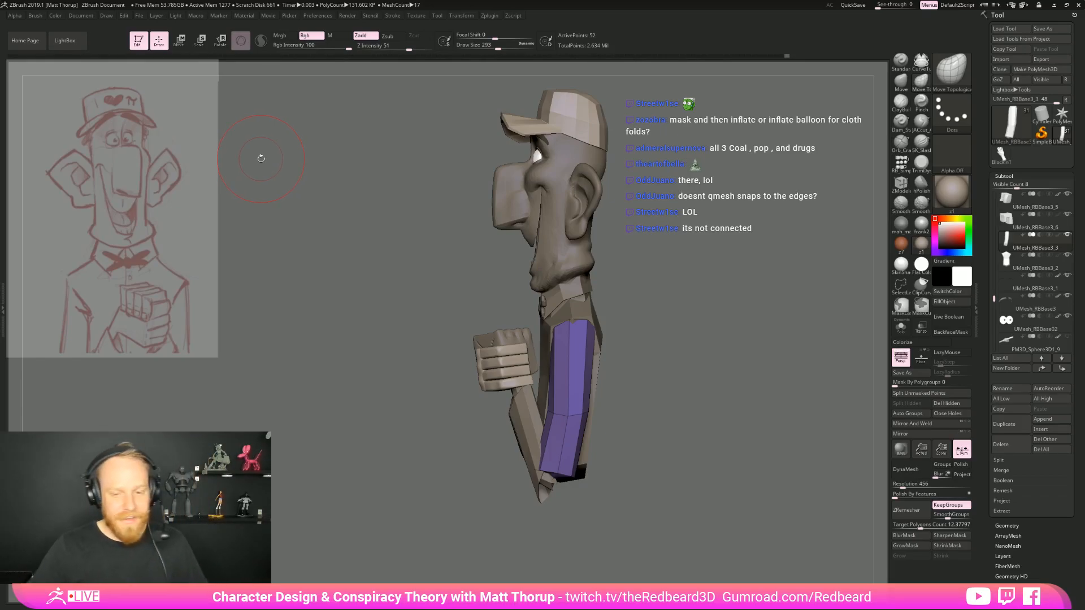
{"action": "left_click_drag", "start_coordinate": [741, 431], "coordinate": [797, 291], "text": "shift"}
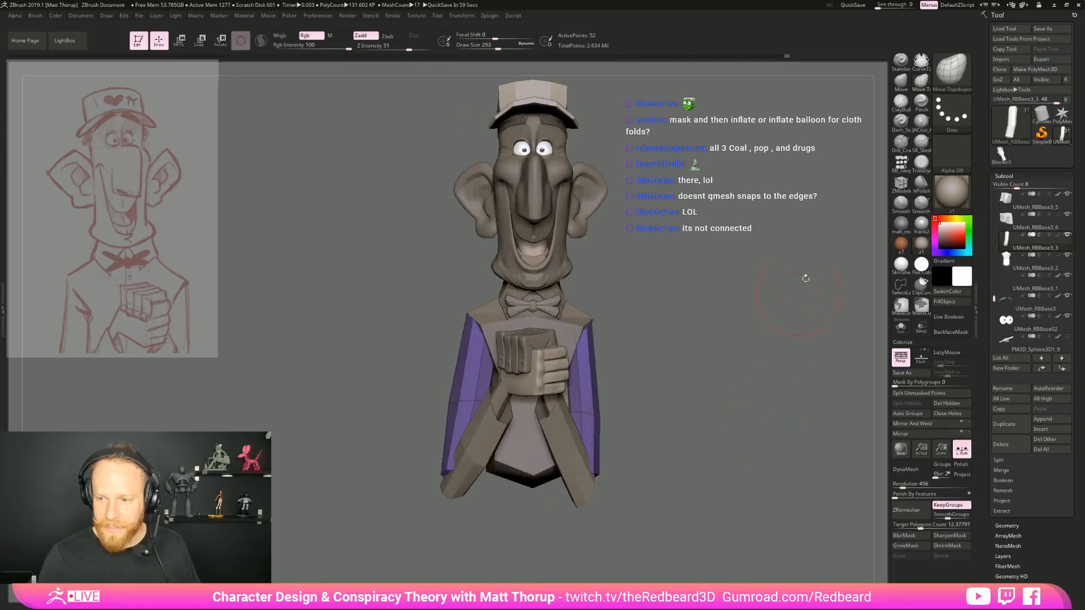
{"action": "left_click_drag", "start_coordinate": [653, 436], "coordinate": [691, 407], "text": "alt"}
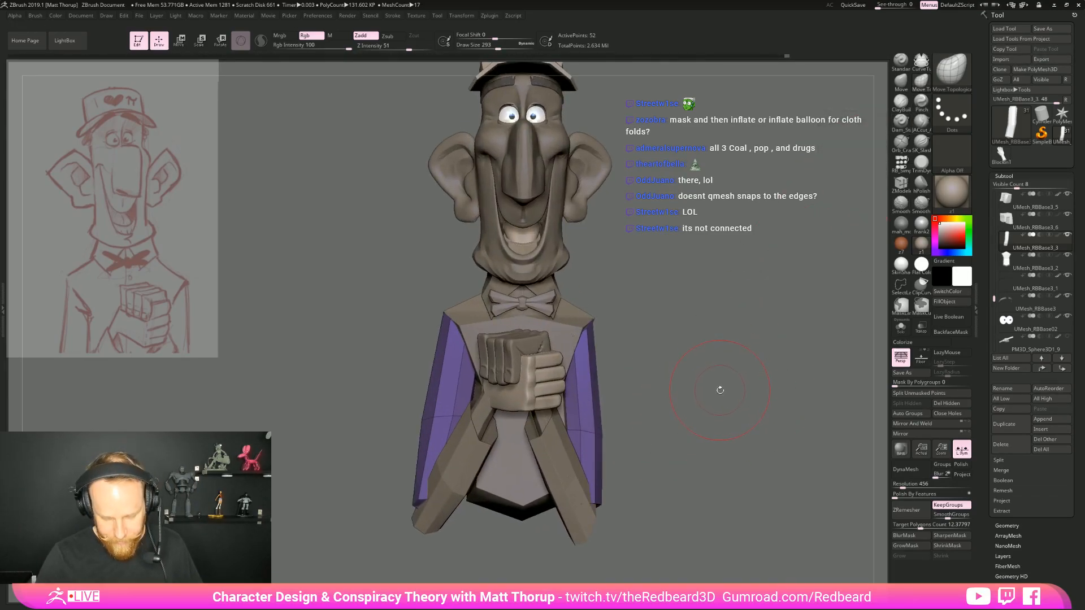
{"action": "key", "text": "b"}
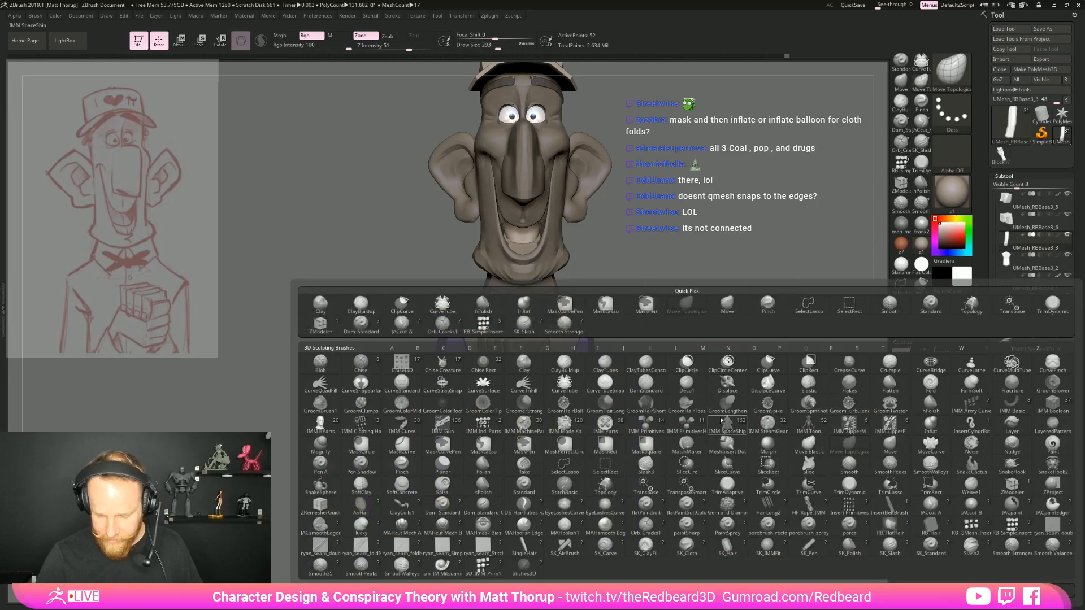
{"action": "left_click", "coordinate": [694, 546]}
{"action": "left_click_drag", "start_coordinate": [722, 283], "coordinate": [709, 425]}
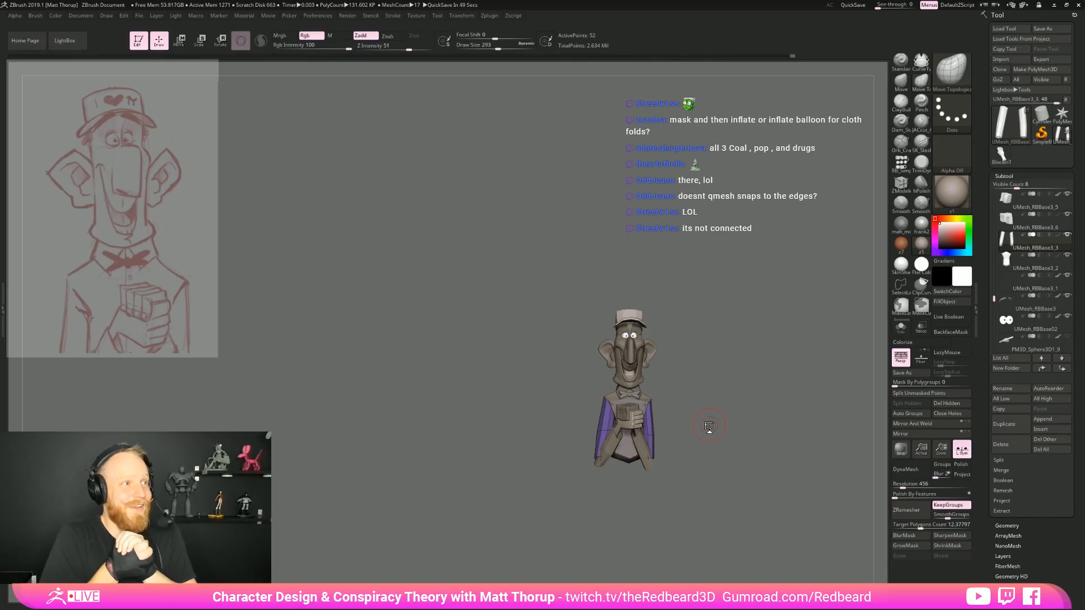
{"action": "mouse_move", "coordinate": [709, 424]}
{"action": "left_mouse_down"}
{"action": "mouse_move", "coordinate": [780, 434]}
{"action": "mouse_move", "coordinate": [790, 476]}
{"action": "mouse_move", "coordinate": [735, 468]}
{"action": "mouse_move", "coordinate": [811, 444]}
{"action": "mouse_move", "coordinate": [682, 486]}
{"action": "mouse_move", "coordinate": [744, 416]}
{"action": "mouse_move", "coordinate": [686, 392]}
{"action": "mouse_move", "coordinate": [716, 393]}
{"action": "mouse_move", "coordinate": [728, 417]}
{"action": "mouse_move", "coordinate": [632, 425]}
{"action": "mouse_move", "coordinate": [732, 410]}
{"action": "mouse_move", "coordinate": [702, 416]}
{"action": "mouse_move", "coordinate": [707, 379]}
{"action": "mouse_move", "coordinate": [757, 397]}
{"action": "mouse_move", "coordinate": [723, 412]}
{"action": "mouse_move", "coordinate": [699, 449]}
{"action": "left_mouse_up"}
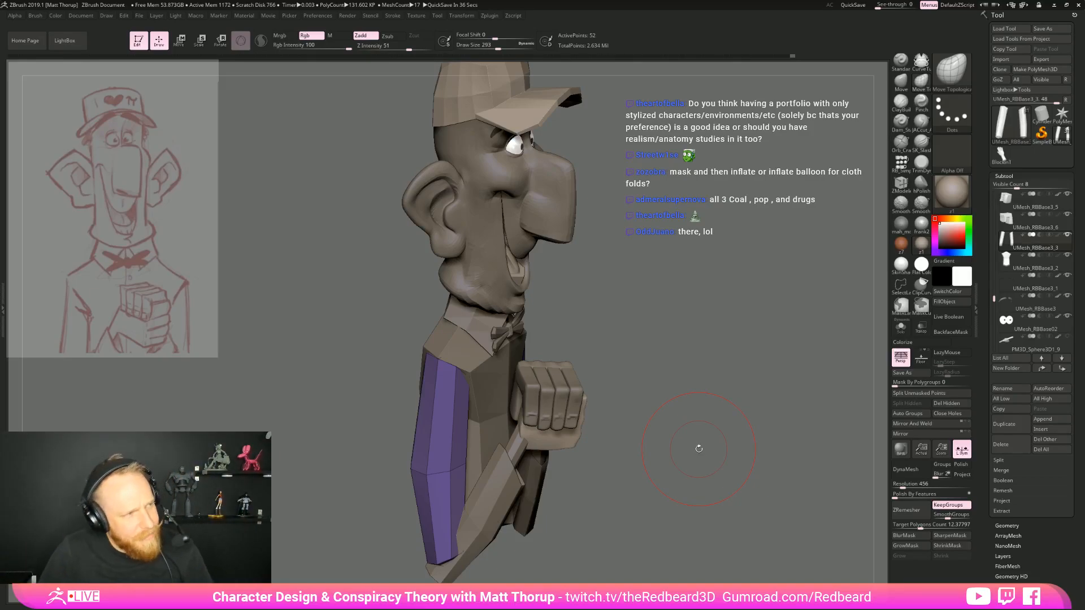
{"action": "left_click_drag", "start_coordinate": [689, 397], "coordinate": [677, 378]}
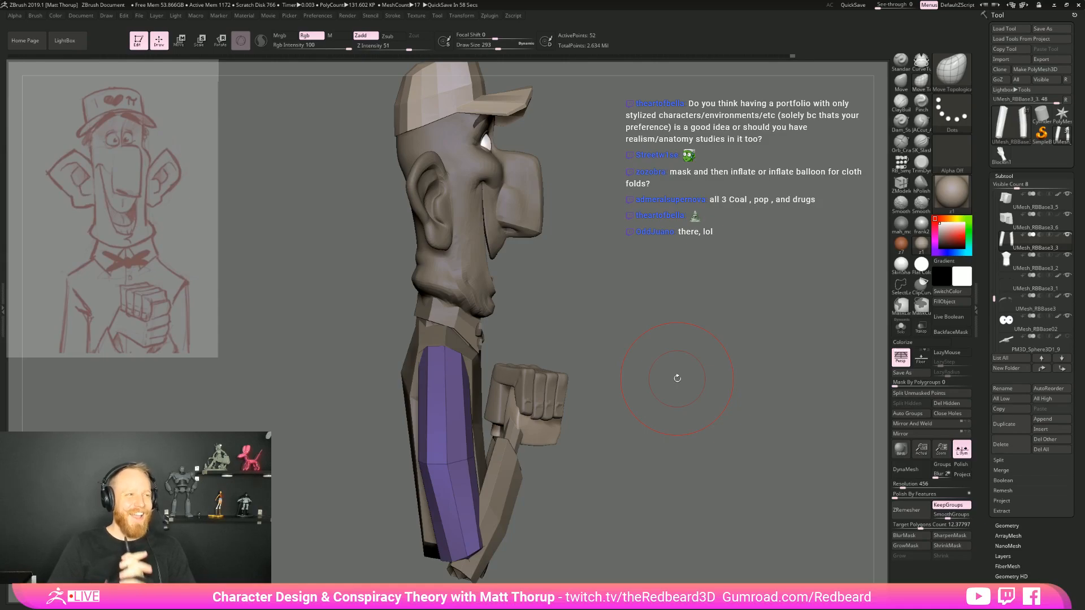
{"action": "mouse_move", "coordinate": [676, 375]}
{"action": "left_mouse_down"}
{"action": "mouse_move", "coordinate": [648, 388]}
{"action": "mouse_move", "coordinate": [680, 379]}
{"action": "mouse_move", "coordinate": [684, 395]}
{"action": "mouse_move", "coordinate": [700, 393]}
{"action": "left_mouse_up"}
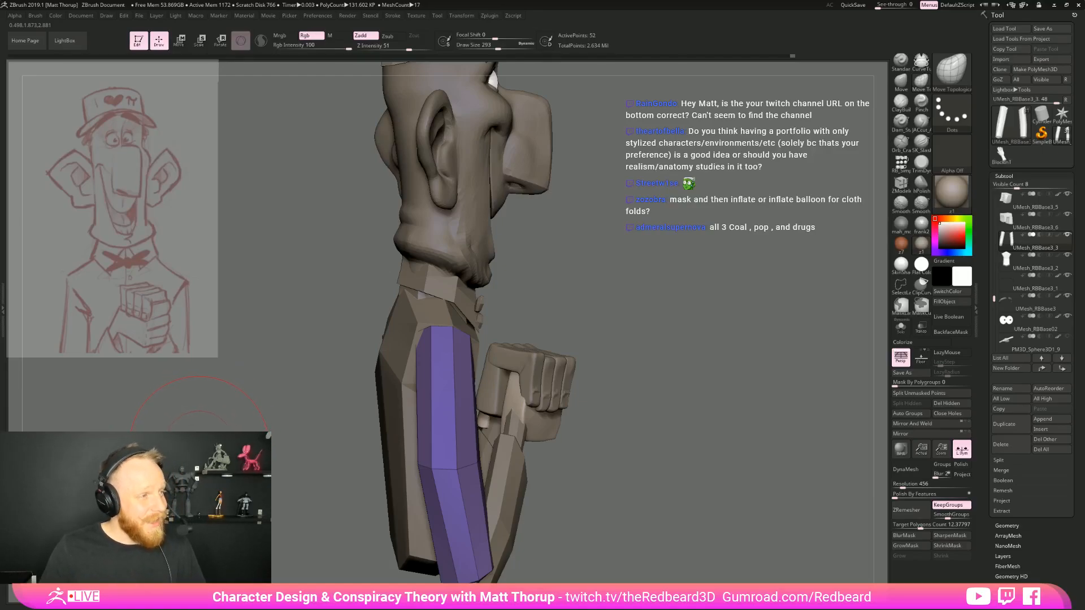
{"action": "key", "text": "alt+Tab"}
{"action": "key", "text": "alt+Tab"}
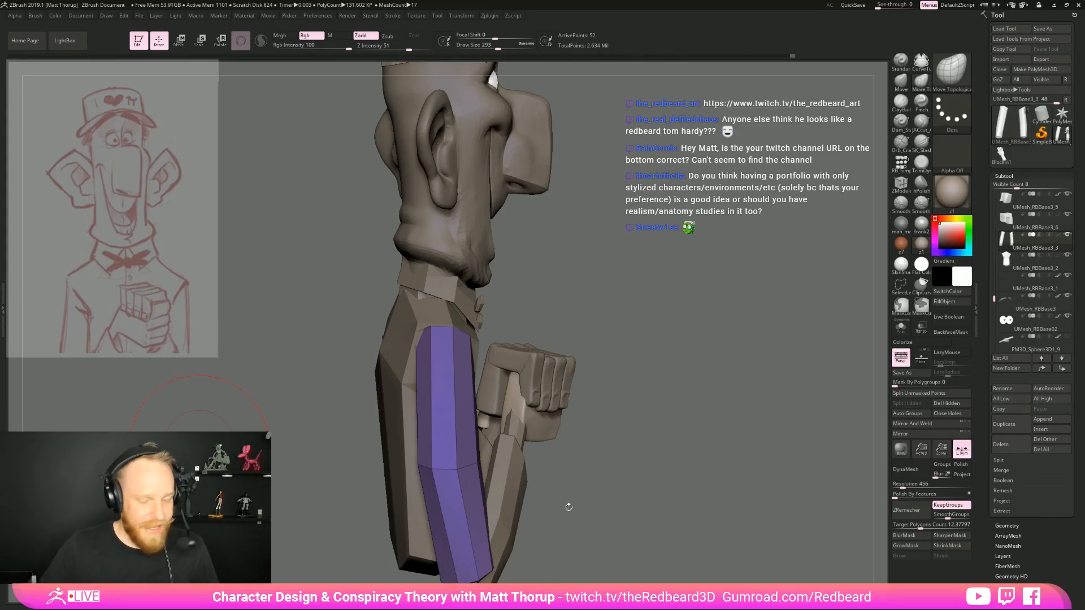
{"action": "left_click_drag", "start_coordinate": [693, 417], "coordinate": [707, 448]}
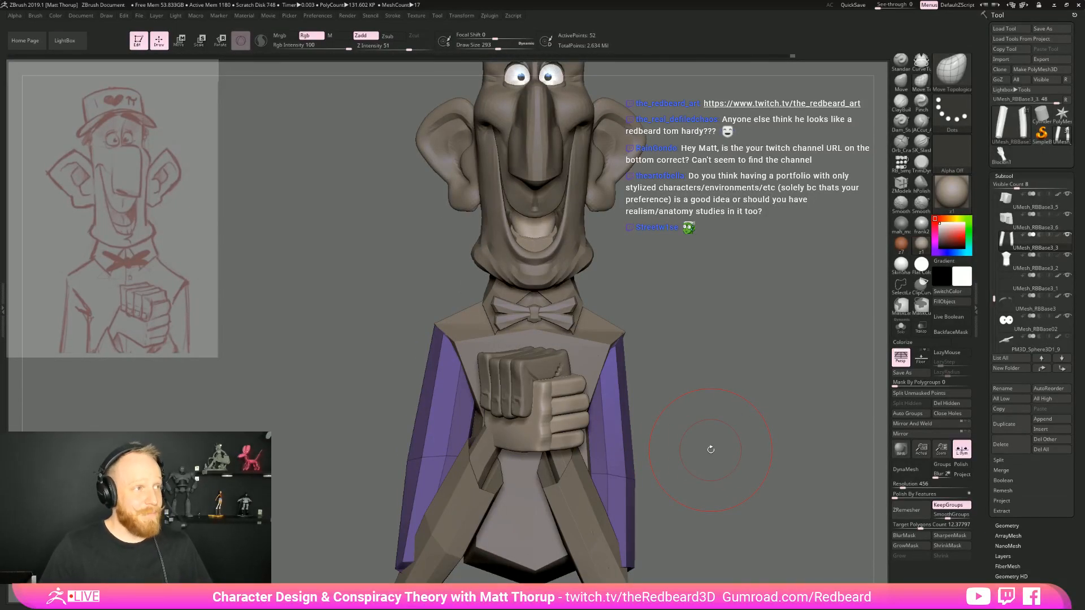
{"action": "left_click_drag", "start_coordinate": [711, 449], "coordinate": [660, 405]}
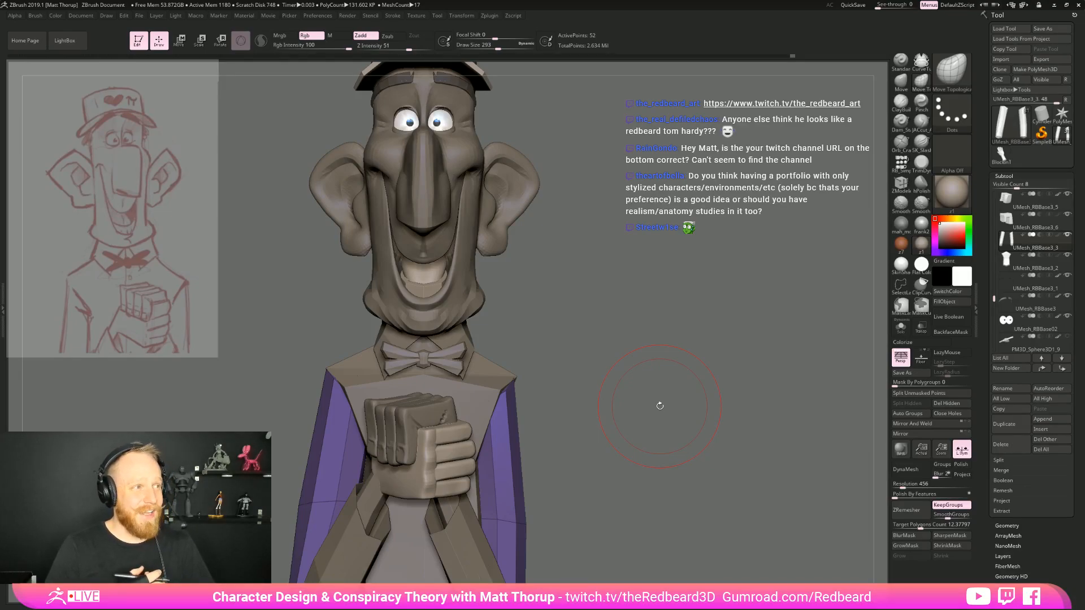
Reduce the Move Topological draw size to 136 and refine the upper arms' fit against the torso from front, back and side
{"action": "left_click_drag", "start_coordinate": [622, 378], "coordinate": [421, 472], "text": "alt"}
{"action": "mouse_move", "coordinate": [497, 427]}
{"action": "left_mouse_down", "text": "shift"}
{"action": "mouse_move", "coordinate": [556, 418]}
{"action": "mouse_move", "coordinate": [568, 355]}
{"action": "mouse_move", "coordinate": [611, 318]}
{"action": "left_mouse_up", "text": "shift"}
{"action": "key", "text": "s"}
{"action": "left_click_drag", "start_coordinate": [547, 339], "coordinate": [543, 336]}
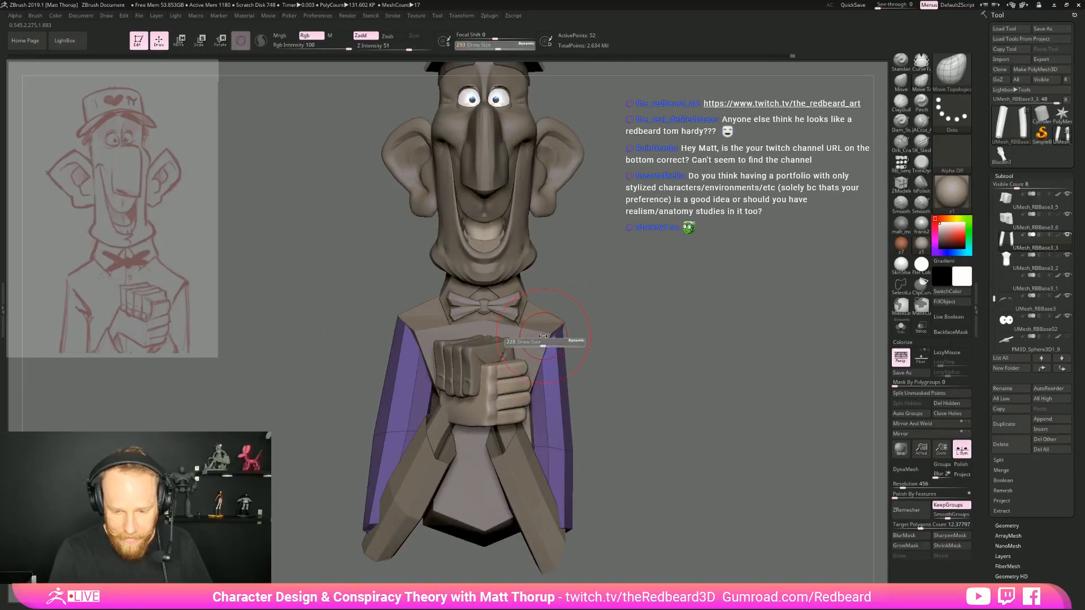
{"action": "mouse_move", "coordinate": [631, 311]}
{"action": "left_mouse_down", "text": "shift"}
{"action": "mouse_move", "coordinate": [618, 314]}
{"action": "mouse_move", "coordinate": [698, 294]}
{"action": "left_mouse_up", "text": "shift"}
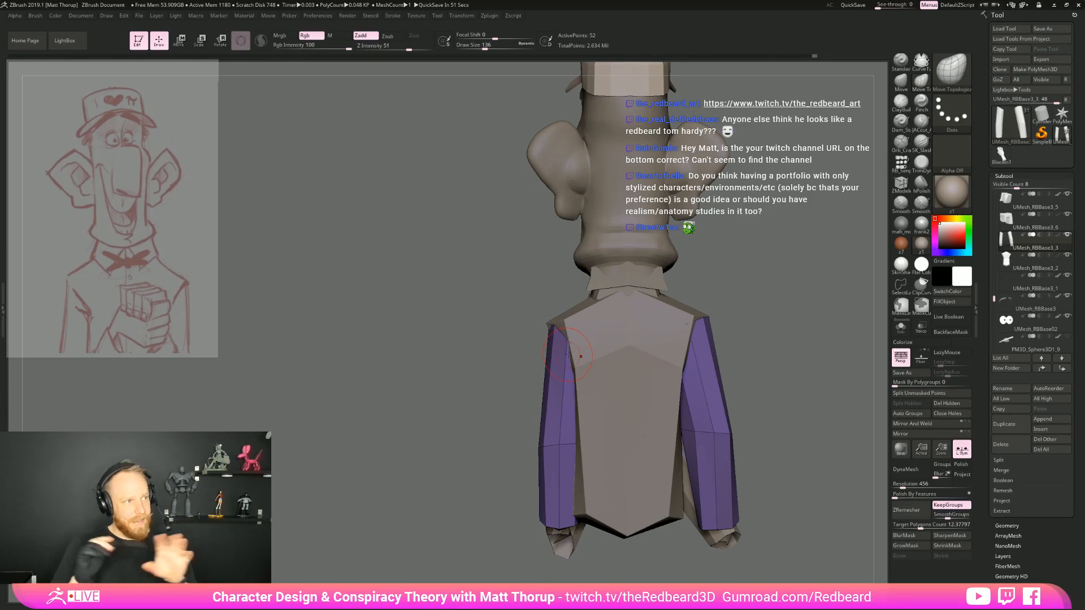
{"action": "right_click_drag", "start_coordinate": [568, 357], "coordinate": [620, 308]}
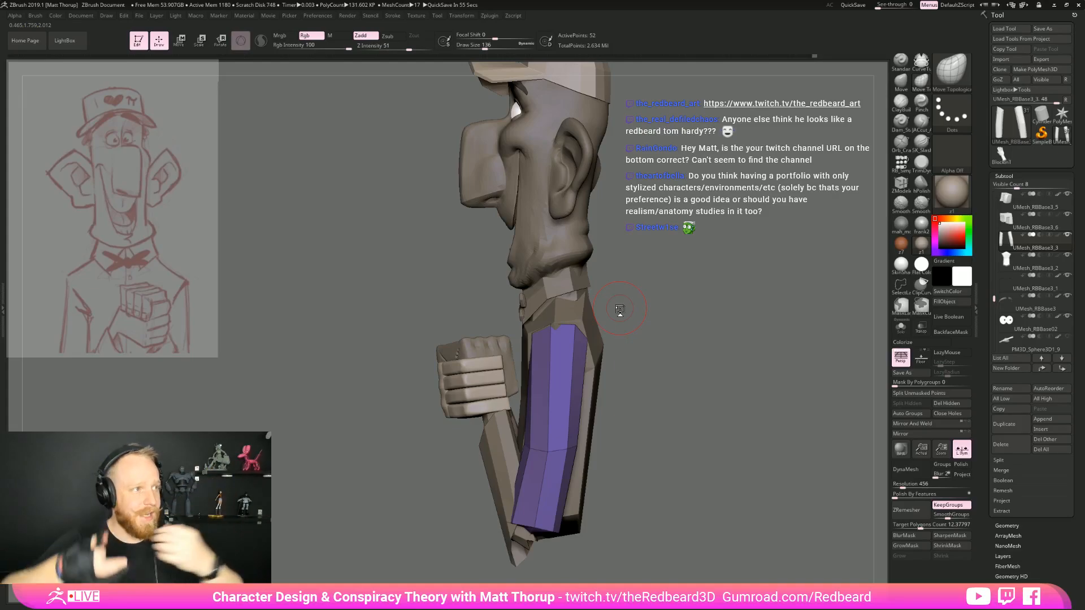
{"action": "mouse_move", "coordinate": [619, 310]}
{"action": "right_mouse_down", "text": "shift"}
{"action": "mouse_move", "coordinate": [698, 348]}
{"action": "mouse_move", "coordinate": [610, 384]}
{"action": "right_mouse_up", "text": "shift"}
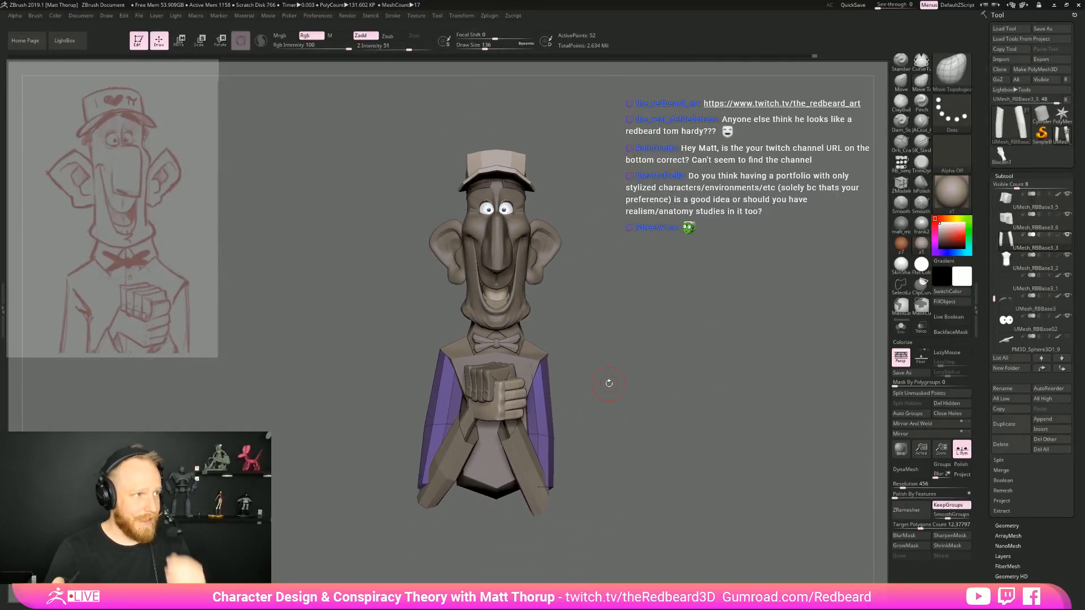
{"action": "right_click_drag", "start_coordinate": [656, 325], "coordinate": [719, 363]}
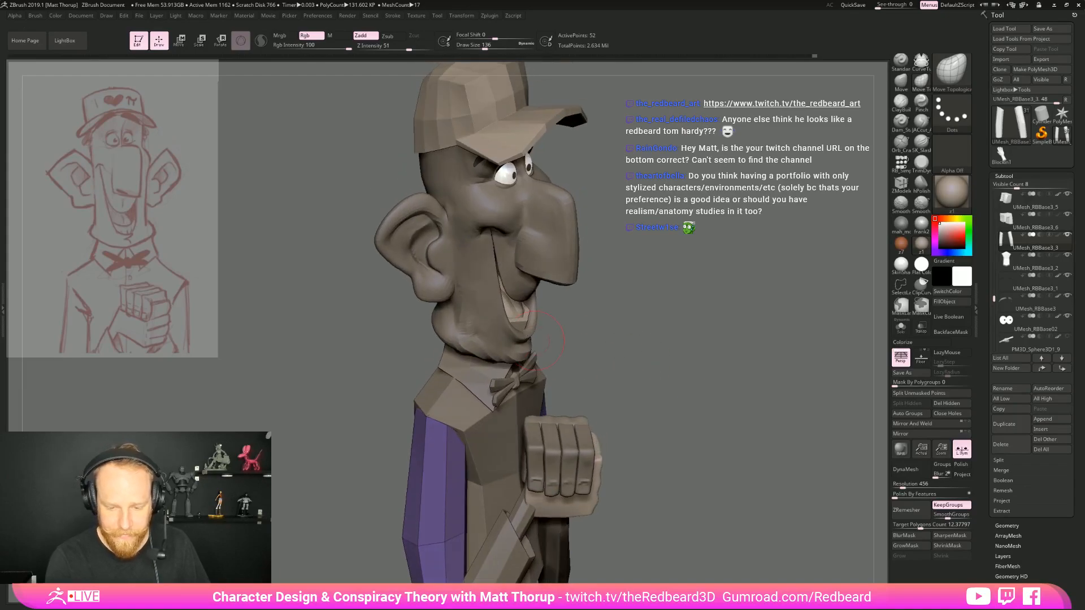
{"action": "left_click", "coordinate": [523, 320], "text": "alt"}
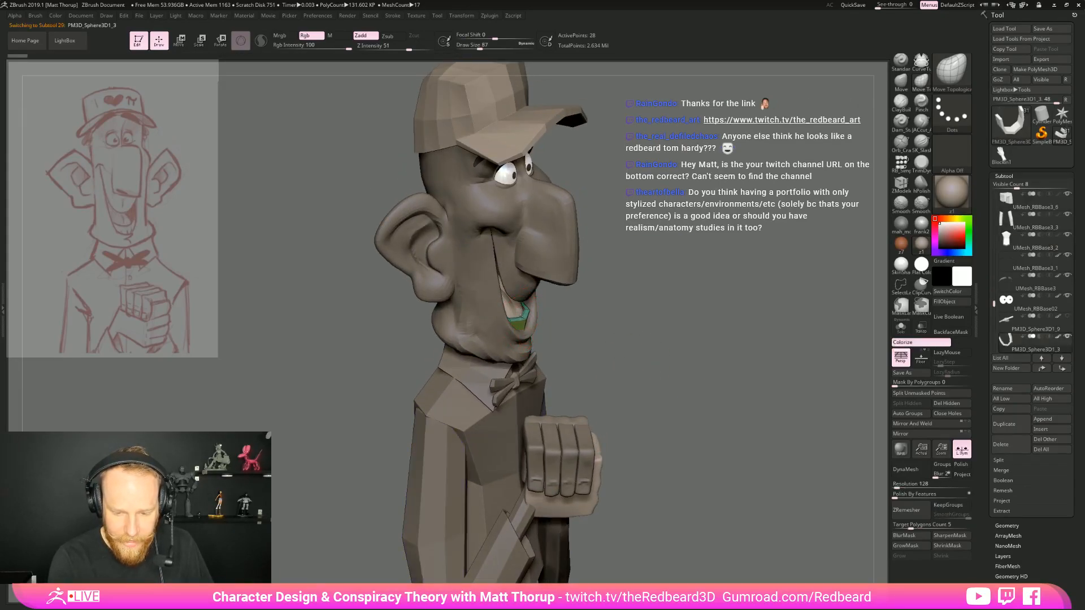
{"action": "right_click_drag", "start_coordinate": [698, 301], "coordinate": [546, 312]}
{"action": "right_click_drag", "start_coordinate": [545, 312], "coordinate": [500, 321], "text": "ctrl"}
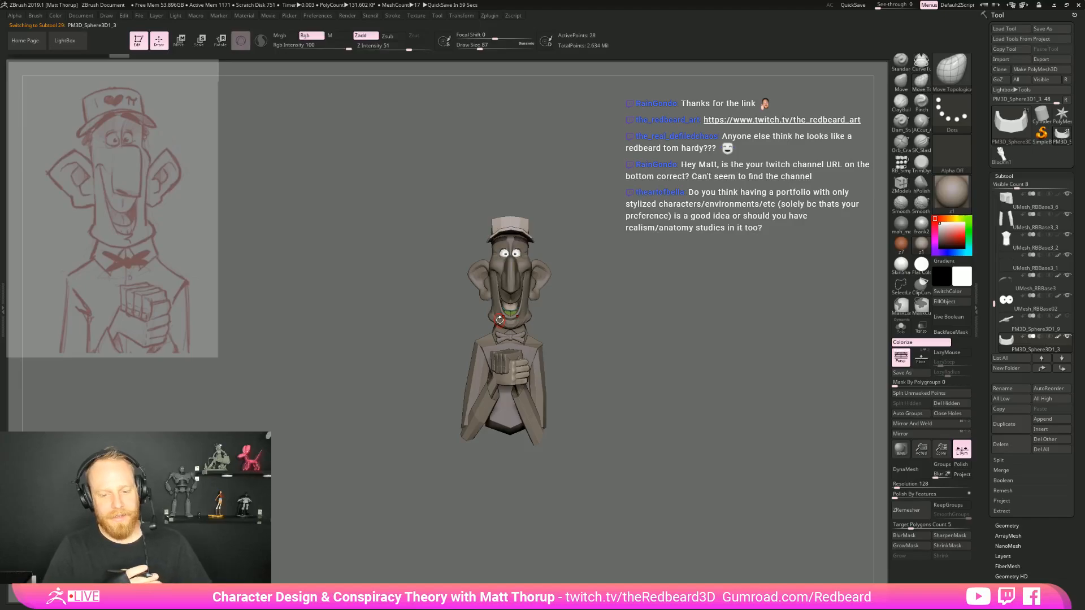
{"action": "right_click_drag", "start_coordinate": [499, 320], "coordinate": [483, 403]}
{"action": "left_click", "coordinate": [482, 403], "text": "alt"}
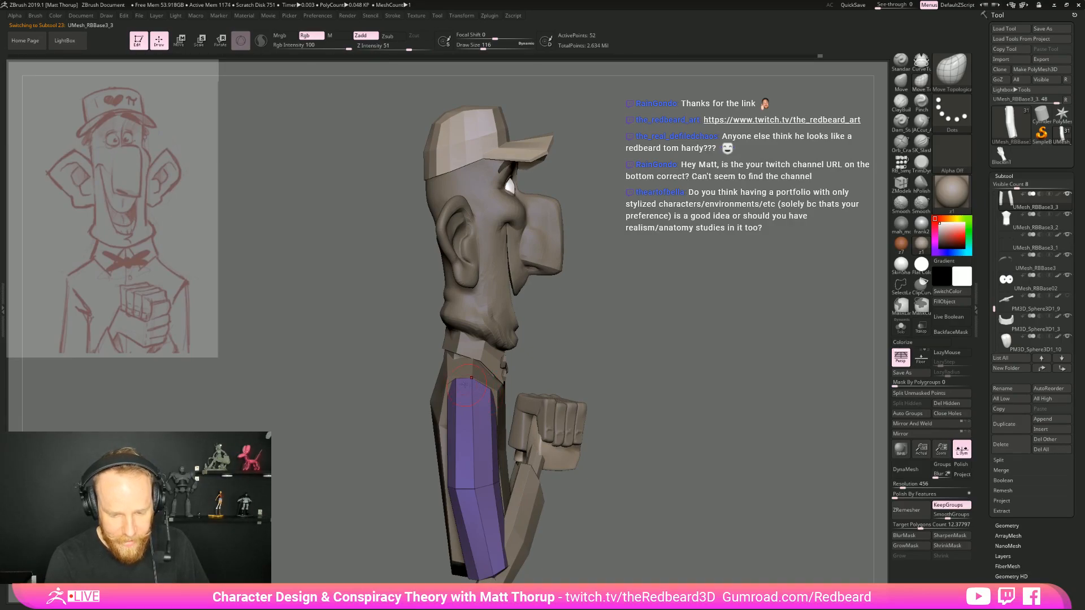
Pull the upper arms' lower ends down over the forearm sleeves into elbow points with Move Topological at draw size 116
{"action": "mouse_move", "coordinate": [522, 370]}
{"action": "right_mouse_down"}
{"action": "mouse_move", "coordinate": [480, 390]}
{"action": "mouse_move", "coordinate": [503, 378]}
{"action": "right_mouse_up"}
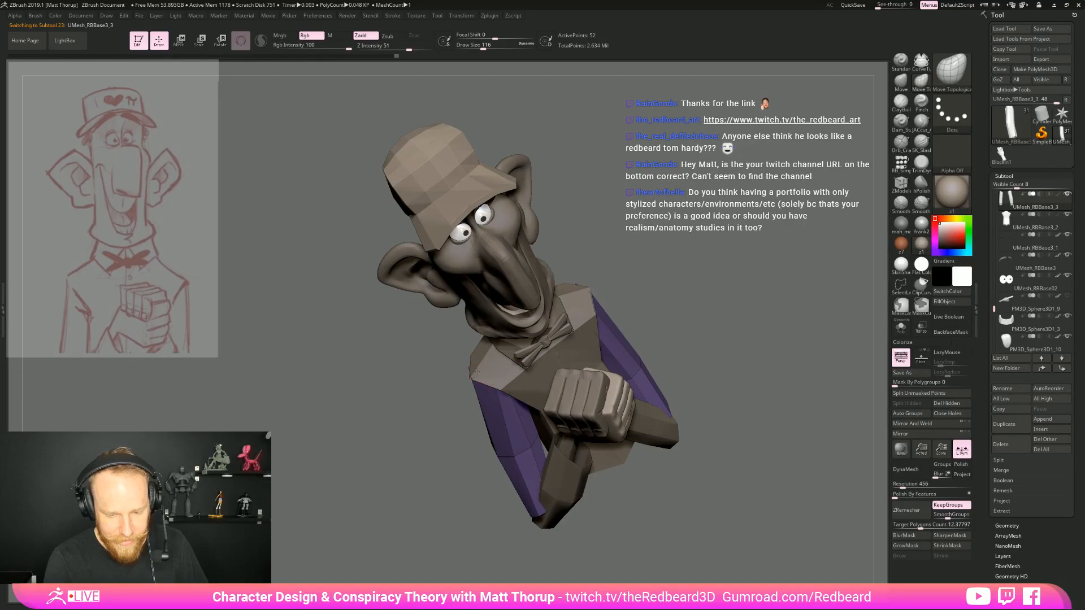
{"action": "right_click_drag", "start_coordinate": [439, 390], "coordinate": [497, 322]}
{"action": "right_click_drag", "start_coordinate": [642, 363], "coordinate": [592, 326]}
{"action": "left_click_drag", "start_coordinate": [626, 340], "coordinate": [365, 425]}
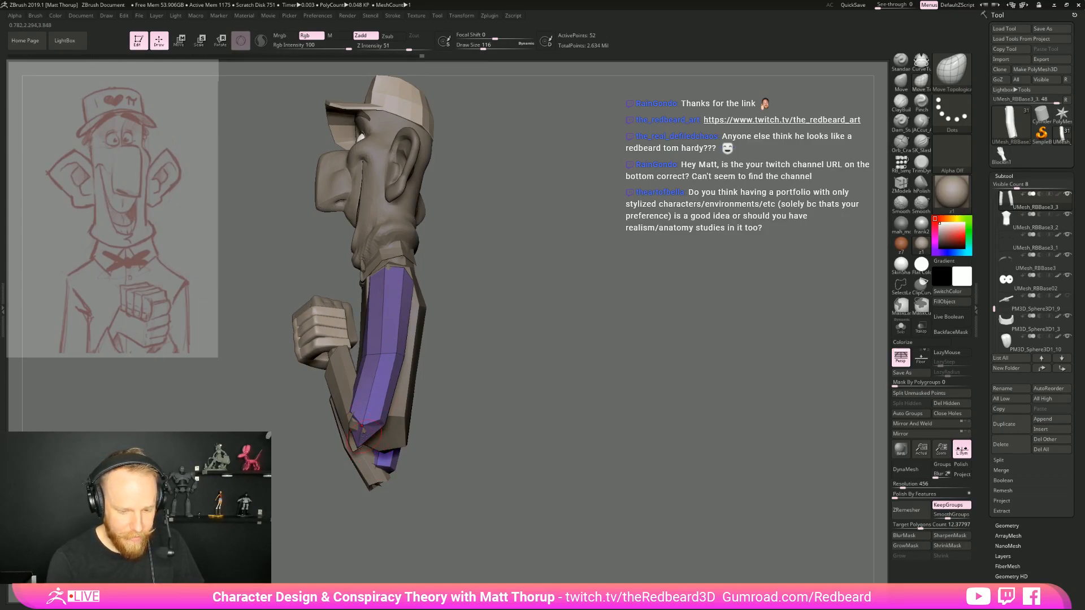
{"action": "left_click_drag", "start_coordinate": [477, 391], "coordinate": [351, 418]}
{"action": "left_click_drag", "start_coordinate": [421, 391], "coordinate": [344, 399]}
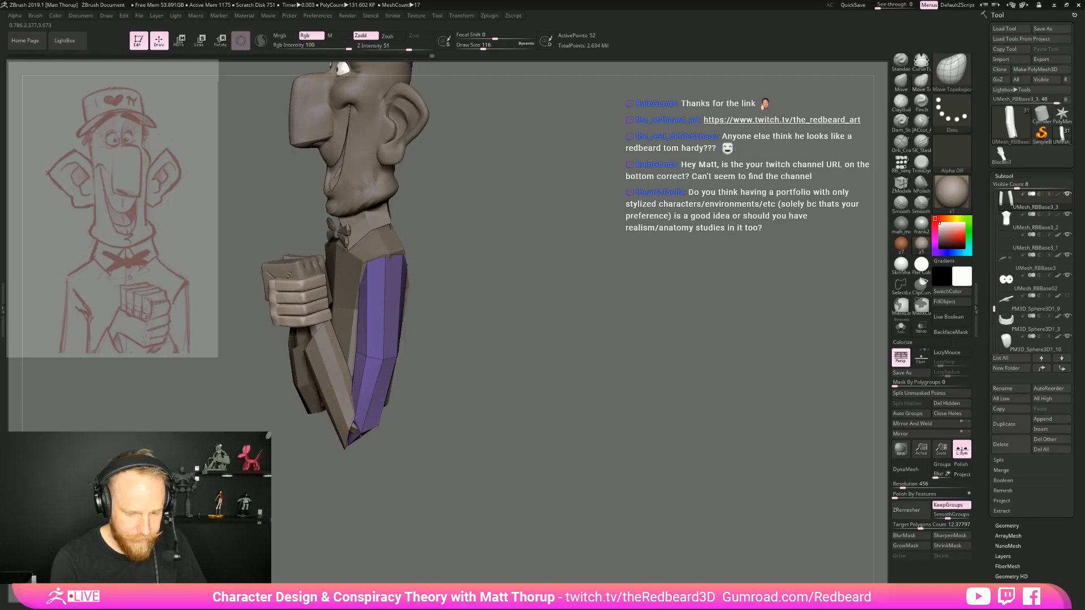
{"action": "left_click_drag", "start_coordinate": [449, 401], "coordinate": [364, 429]}
{"action": "left_click_drag", "start_coordinate": [450, 420], "coordinate": [369, 449]}
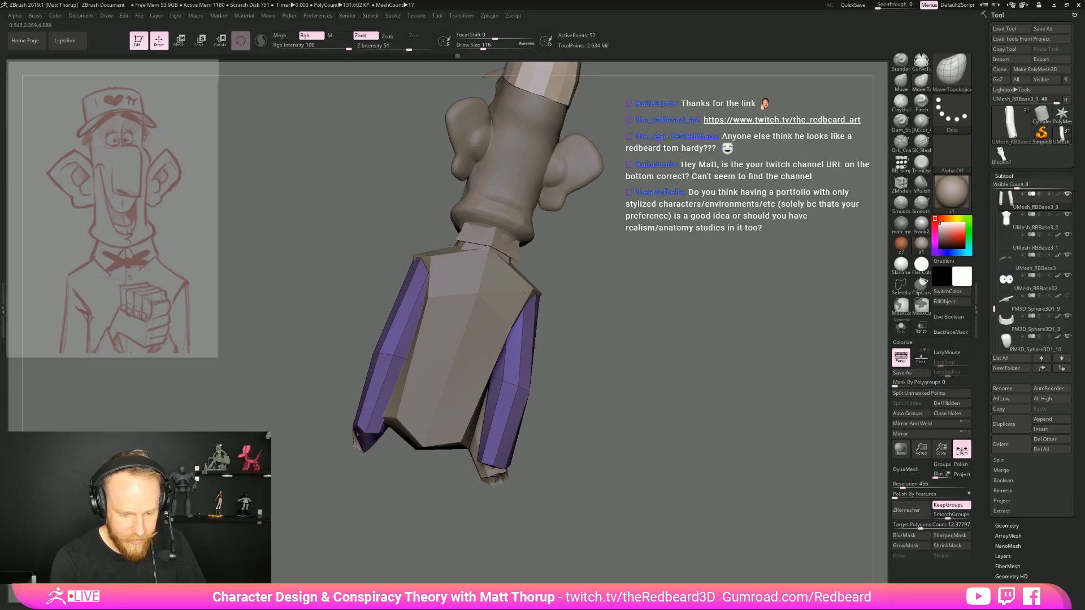
{"action": "left_click_drag", "start_coordinate": [382, 440], "coordinate": [531, 457]}
{"action": "left_click_drag", "start_coordinate": [678, 401], "coordinate": [568, 423], "text": "alt"}
Adjust the bend and outer contour of the upper arms around mid-length with Move Topological at draw sizes 167 and 177
{"action": "mouse_move", "coordinate": [508, 396]}
{"action": "left_mouse_down"}
{"action": "mouse_move", "coordinate": [566, 414]}
{"action": "mouse_move", "coordinate": [558, 390]}
{"action": "mouse_move", "coordinate": [527, 396]}
{"action": "mouse_move", "coordinate": [543, 419]}
{"action": "left_mouse_up"}
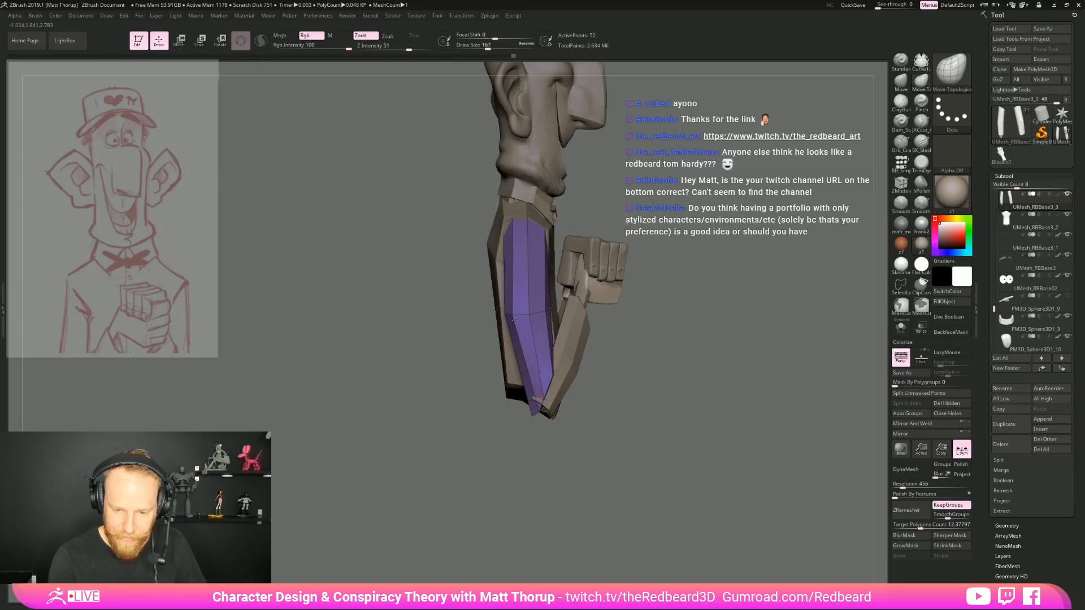
{"action": "left_click_drag", "start_coordinate": [509, 313], "coordinate": [511, 312]}
{"action": "mouse_move", "coordinate": [472, 325]}
{"action": "left_mouse_down"}
{"action": "mouse_move", "coordinate": [559, 331]}
{"action": "mouse_move", "coordinate": [489, 322]}
{"action": "left_mouse_up"}
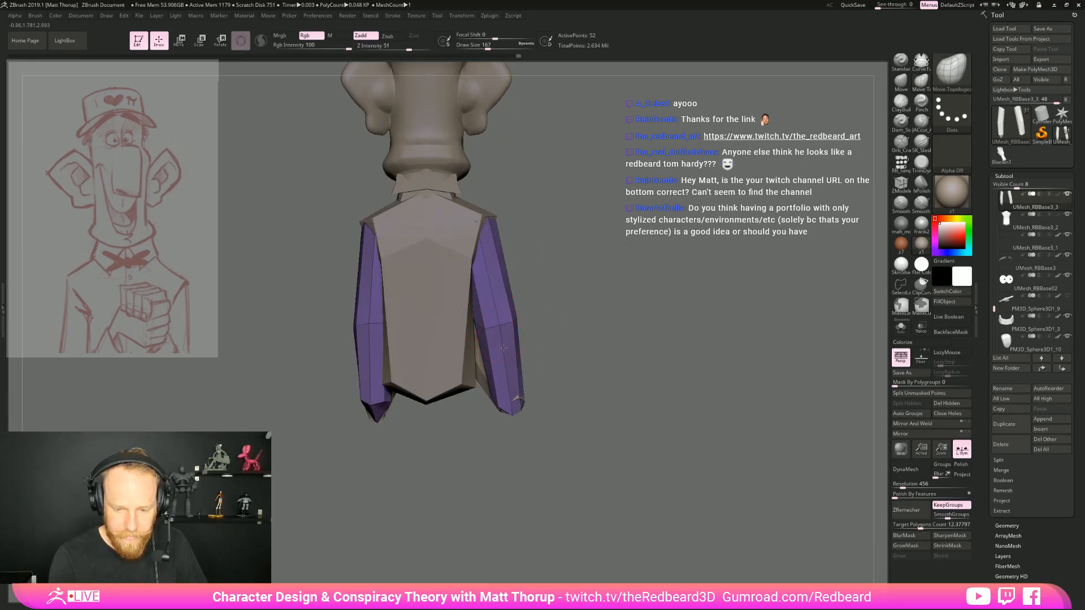
{"action": "mouse_move", "coordinate": [576, 339]}
{"action": "left_mouse_down"}
{"action": "mouse_move", "coordinate": [511, 345]}
{"action": "mouse_move", "coordinate": [514, 376]}
{"action": "left_mouse_up"}
{"action": "mouse_move", "coordinate": [588, 388]}
{"action": "left_mouse_down"}
{"action": "mouse_move", "coordinate": [577, 412]}
{"action": "mouse_move", "coordinate": [521, 448]}
{"action": "mouse_move", "coordinate": [506, 474]}
{"action": "mouse_move", "coordinate": [474, 459]}
{"action": "mouse_move", "coordinate": [461, 398]}
{"action": "left_mouse_up"}
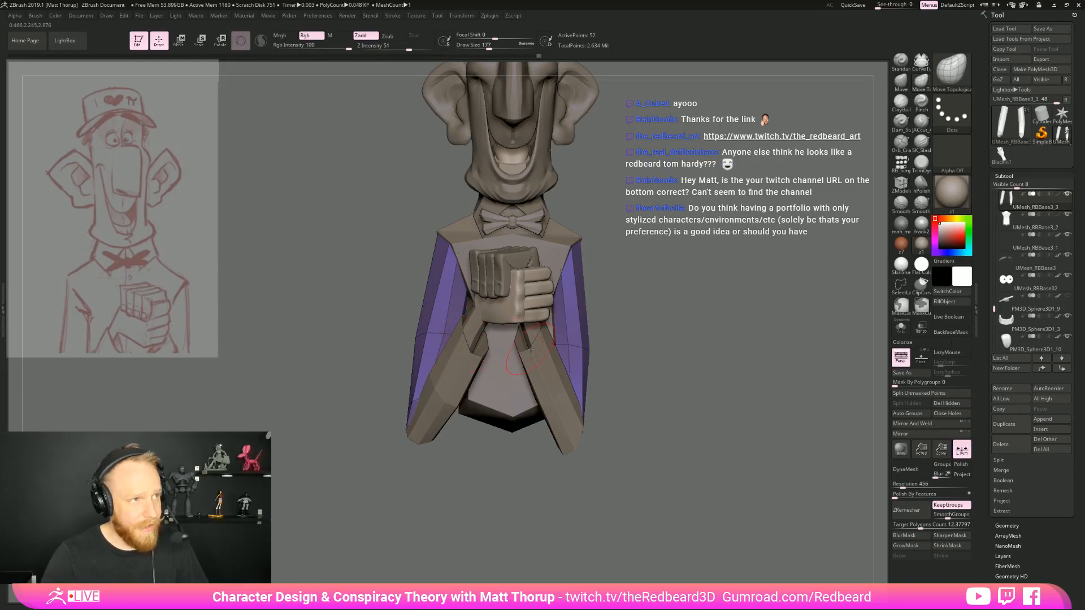
{"action": "mouse_move", "coordinate": [650, 334]}
{"action": "left_mouse_down"}
{"action": "mouse_move", "coordinate": [622, 334]}
{"action": "mouse_move", "coordinate": [666, 328]}
{"action": "left_mouse_up"}
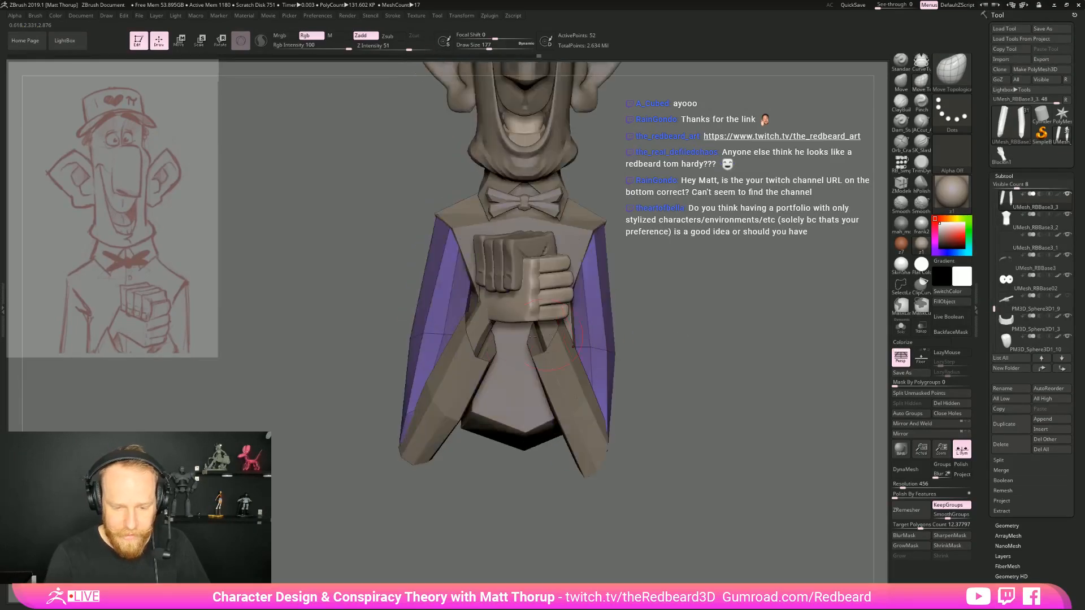
Shape the upper arms' outer edges and elbow ends from front and back with Move Topological at draw size 223
{"action": "key", "text": "s"}
{"action": "left_click_drag", "start_coordinate": [450, 336], "coordinate": [442, 333]}
{"action": "left_click_drag", "start_coordinate": [418, 451], "coordinate": [415, 450]}
{"action": "mouse_move", "coordinate": [413, 334]}
{"action": "left_mouse_down"}
{"action": "mouse_move", "coordinate": [401, 418]}
{"action": "mouse_move", "coordinate": [409, 443]}
{"action": "mouse_move", "coordinate": [721, 309]}
{"action": "mouse_move", "coordinate": [433, 388]}
{"action": "left_mouse_up"}
{"action": "key", "text": "s"}
{"action": "left_click", "coordinate": [380, 412]}
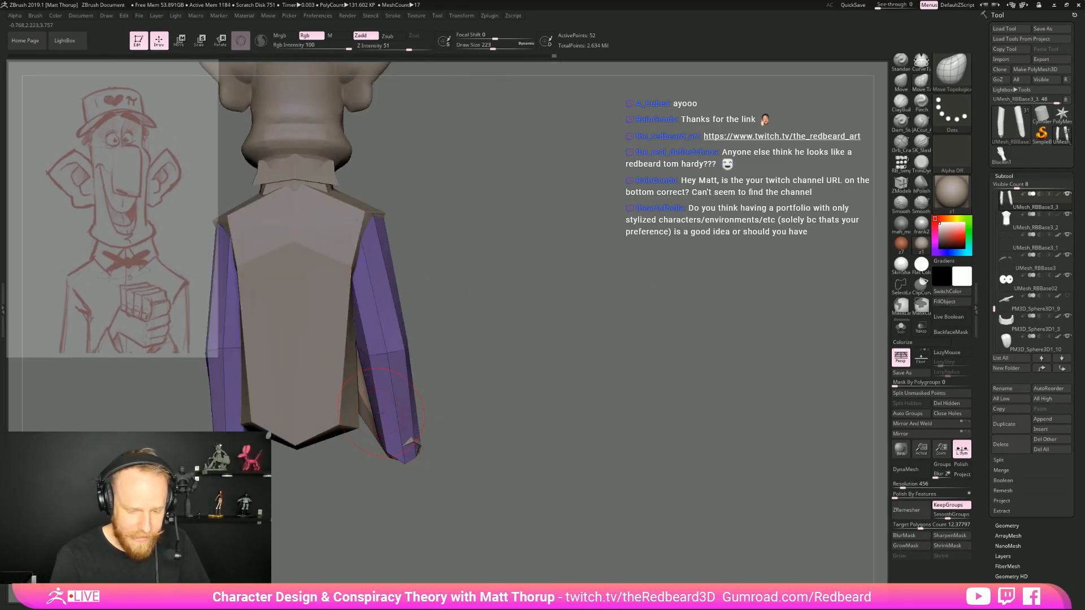
{"action": "mouse_move", "coordinate": [372, 426]}
{"action": "left_mouse_down"}
{"action": "mouse_move", "coordinate": [367, 434]}
{"action": "mouse_move", "coordinate": [415, 444]}
{"action": "mouse_move", "coordinate": [441, 407]}
{"action": "mouse_move", "coordinate": [539, 392]}
{"action": "left_mouse_up"}
{"action": "mouse_move", "coordinate": [317, 460]}
{"action": "left_mouse_down"}
{"action": "mouse_move", "coordinate": [406, 470]}
{"action": "mouse_move", "coordinate": [581, 425]}
{"action": "mouse_move", "coordinate": [538, 471]}
{"action": "mouse_move", "coordinate": [563, 492]}
{"action": "mouse_move", "coordinate": [591, 353]}
{"action": "left_mouse_up"}
{"action": "key", "text": "f"}
{"action": "left_click_drag", "start_coordinate": [642, 403], "coordinate": [581, 292], "text": "alt"}
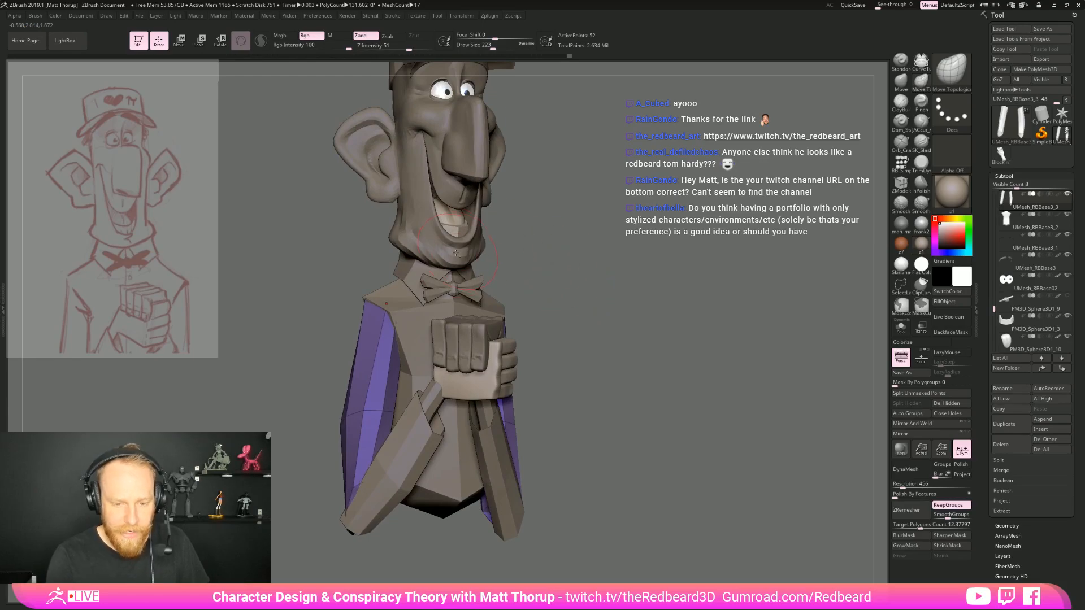
Select the head mesh, turn off the polyframe display and nudge the cheek with Move Topological at draw sizes 177 and 202
{"action": "left_click", "coordinate": [488, 187], "text": "alt"}
{"action": "left_click_drag", "start_coordinate": [538, 196], "coordinate": [516, 351], "text": "alt"}
{"action": "key", "text": "shift+f"}
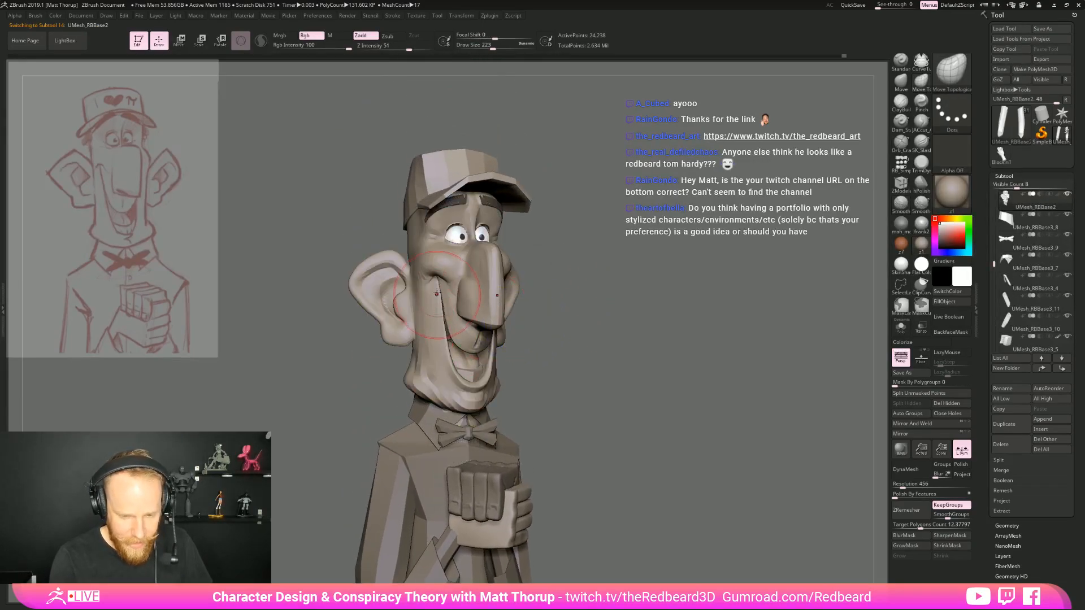
{"action": "key", "text": "s"}
{"action": "key", "text": "s"}
{"action": "left_click_drag", "start_coordinate": [436, 277], "coordinate": [439, 293]}
{"action": "key", "text": "s"}
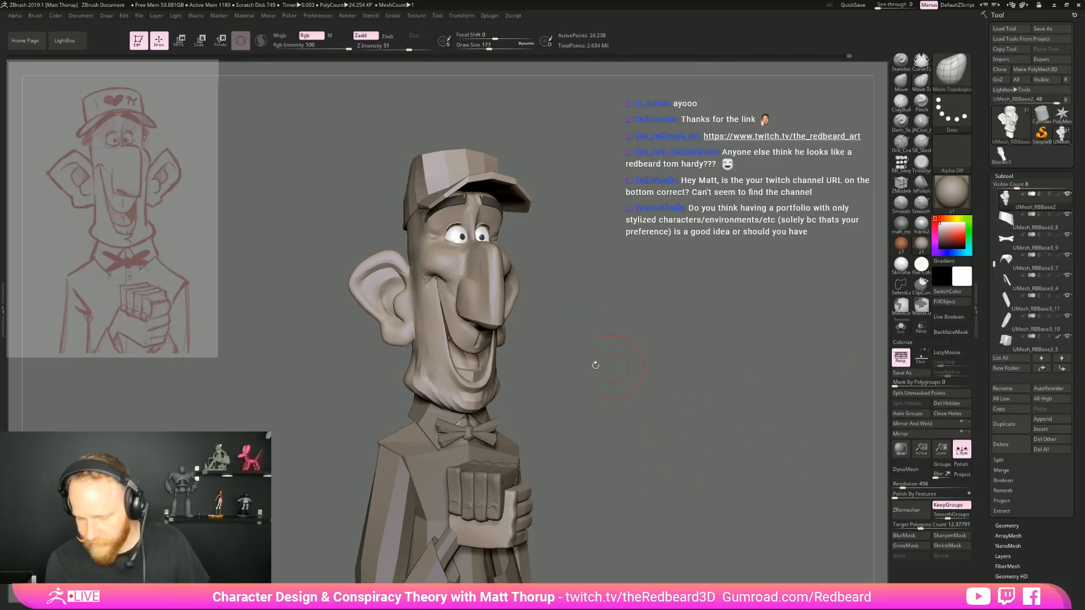
{"action": "key", "text": "s"}
{"action": "left_click_drag", "start_coordinate": [435, 303], "coordinate": [442, 315]}
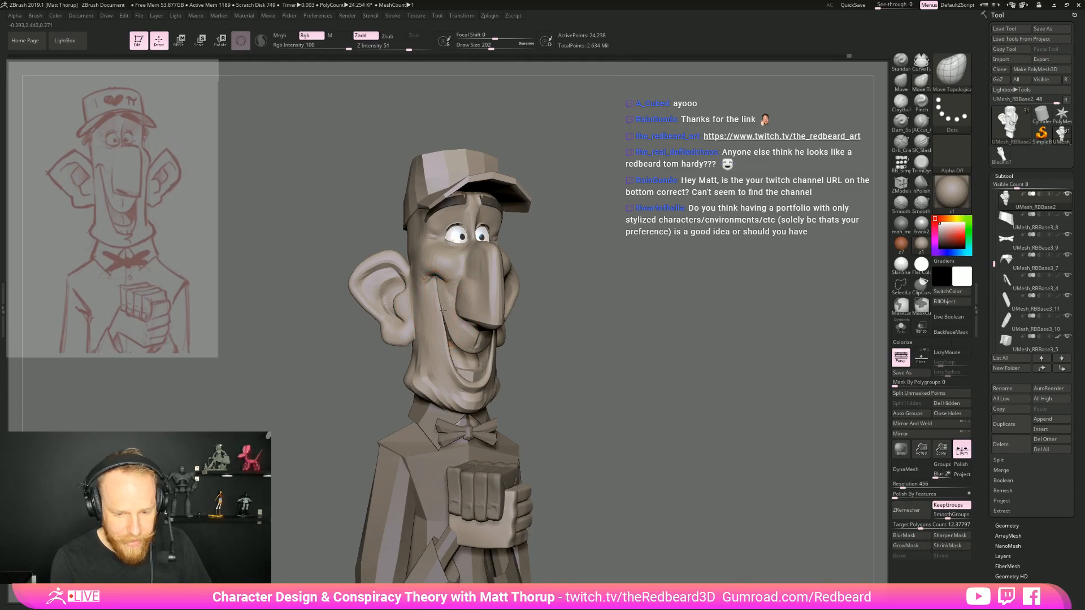
Switch to the Move brush and reshape the cheek between the ear and mouth at draw size 182
{"action": "key", "text": "b"}
{"action": "key", "text": "m"}
{"action": "key", "text": "v"}
{"action": "left_click_drag", "start_coordinate": [443, 318], "coordinate": [431, 275]}
{"action": "key", "text": "s"}
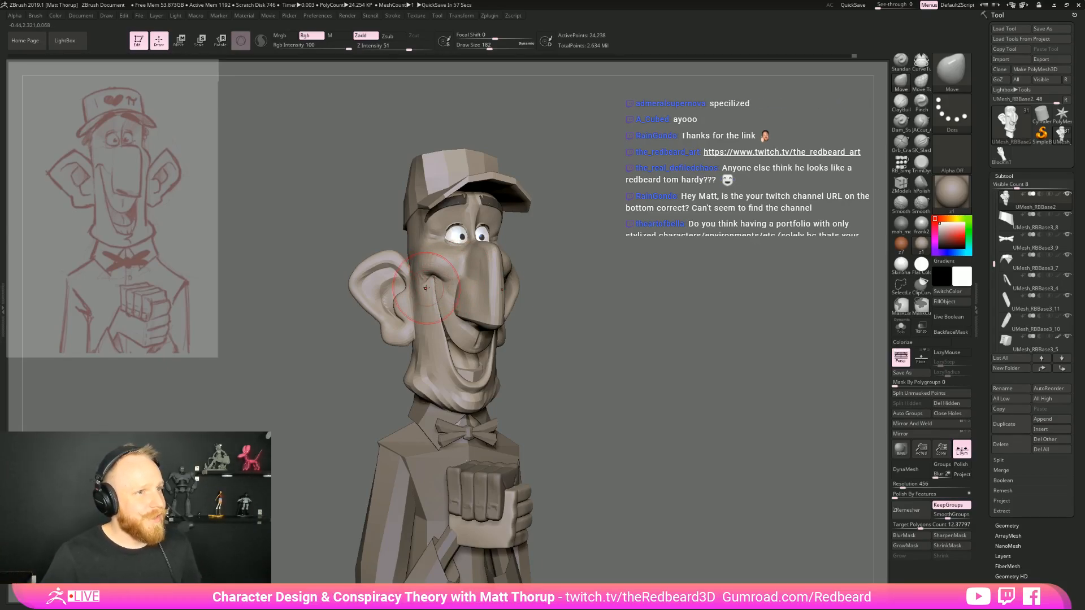
{"action": "right_click_drag", "start_coordinate": [427, 289], "coordinate": [293, 284]}
{"action": "right_click_drag", "start_coordinate": [512, 282], "coordinate": [452, 282]}
Reshape the lower cheek and jaw beside the smile with the Move brush at draw size 149
{"action": "right_click_drag", "start_coordinate": [452, 282], "coordinate": [497, 342], "text": "ctrl"}
{"action": "key", "text": "s"}
{"action": "left_click_drag", "start_coordinate": [499, 346], "coordinate": [490, 369]}
{"action": "left_click_drag", "start_coordinate": [489, 370], "coordinate": [490, 371]}
{"action": "mouse_move", "coordinate": [440, 433]}
{"action": "right_mouse_down", "text": "shift"}
{"action": "mouse_move", "coordinate": [682, 369]}
{"action": "mouse_move", "coordinate": [580, 363]}
{"action": "mouse_move", "coordinate": [633, 364]}
{"action": "mouse_move", "coordinate": [589, 366]}
{"action": "mouse_move", "coordinate": [599, 390]}
{"action": "right_mouse_up", "text": "shift"}
{"action": "mouse_move", "coordinate": [599, 390]}
{"action": "right_mouse_down"}
{"action": "mouse_move", "coordinate": [629, 364]}
{"action": "mouse_move", "coordinate": [642, 378]}
{"action": "mouse_move", "coordinate": [605, 381]}
{"action": "right_mouse_up"}
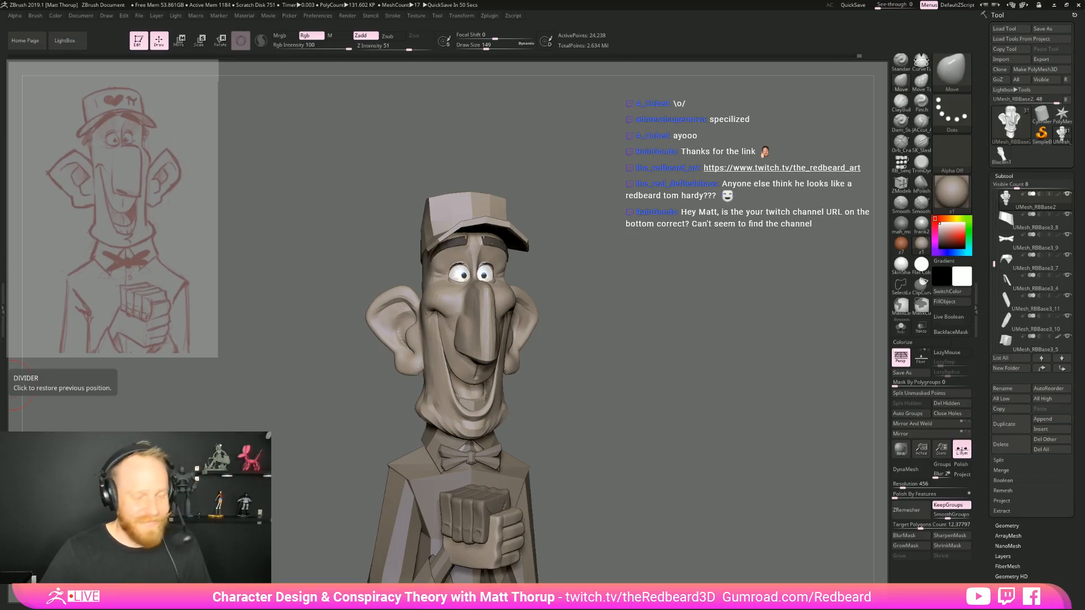
Refine the jaw and cheek contours from front and side with the Move brush at draw sizes 158, 239 and 132
{"action": "left_click_drag", "start_coordinate": [630, 334], "coordinate": [585, 347]}
{"action": "key", "text": "s"}
{"action": "left_click_drag", "start_coordinate": [515, 408], "coordinate": [516, 405]}
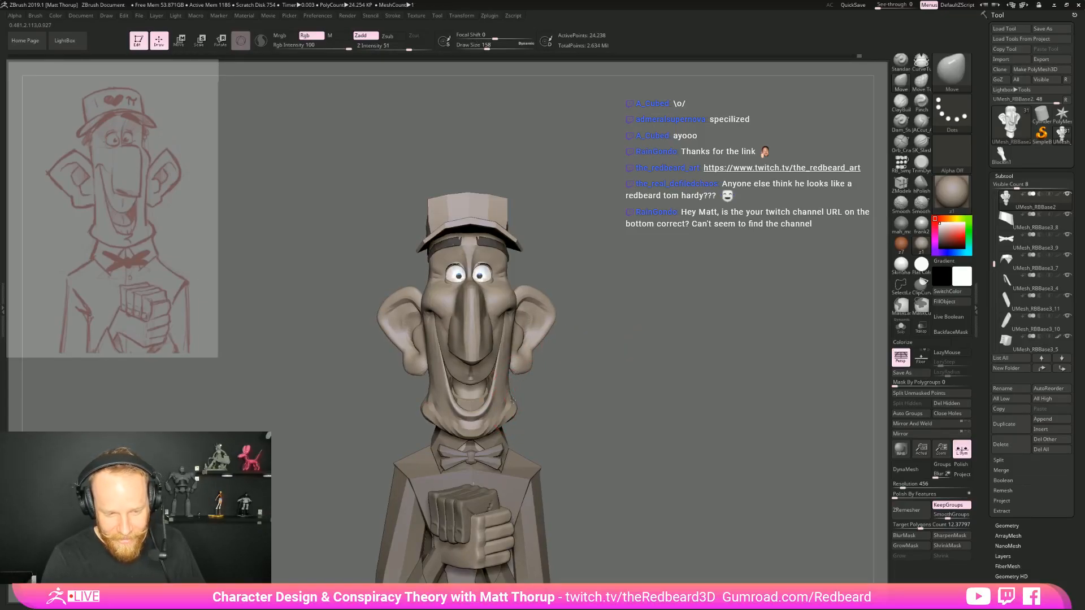
{"action": "key", "text": "s"}
{"action": "left_click_drag", "start_coordinate": [510, 362], "coordinate": [510, 305]}
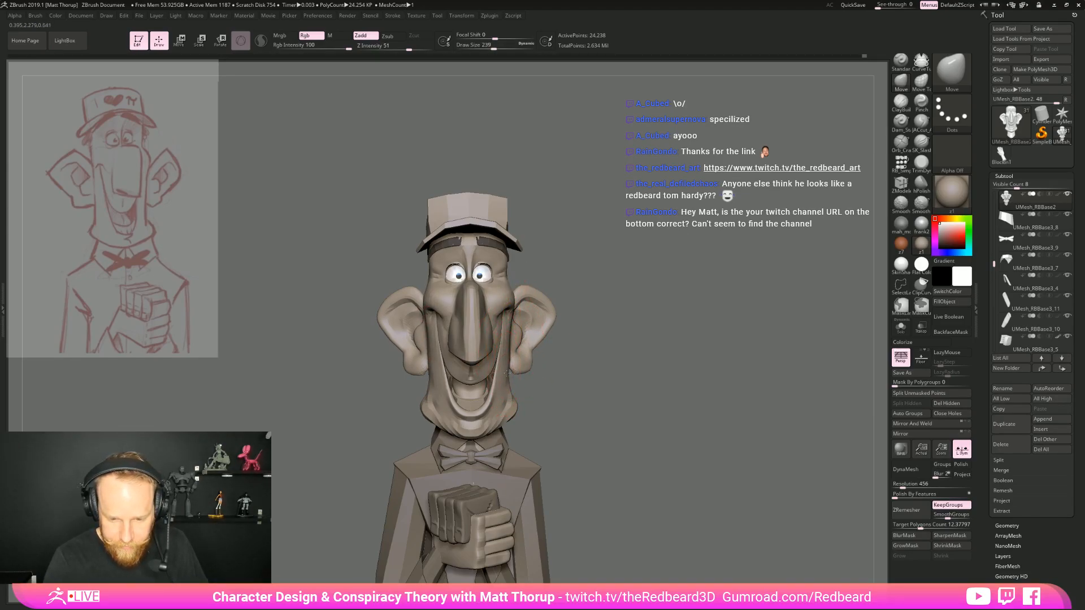
{"action": "mouse_move", "coordinate": [558, 405]}
{"action": "left_mouse_down"}
{"action": "mouse_move", "coordinate": [635, 383]}
{"action": "mouse_move", "coordinate": [612, 375]}
{"action": "left_mouse_up"}
{"action": "left_click_drag", "start_coordinate": [689, 380], "coordinate": [620, 377]}
{"action": "left_click_drag", "start_coordinate": [513, 363], "coordinate": [506, 366]}
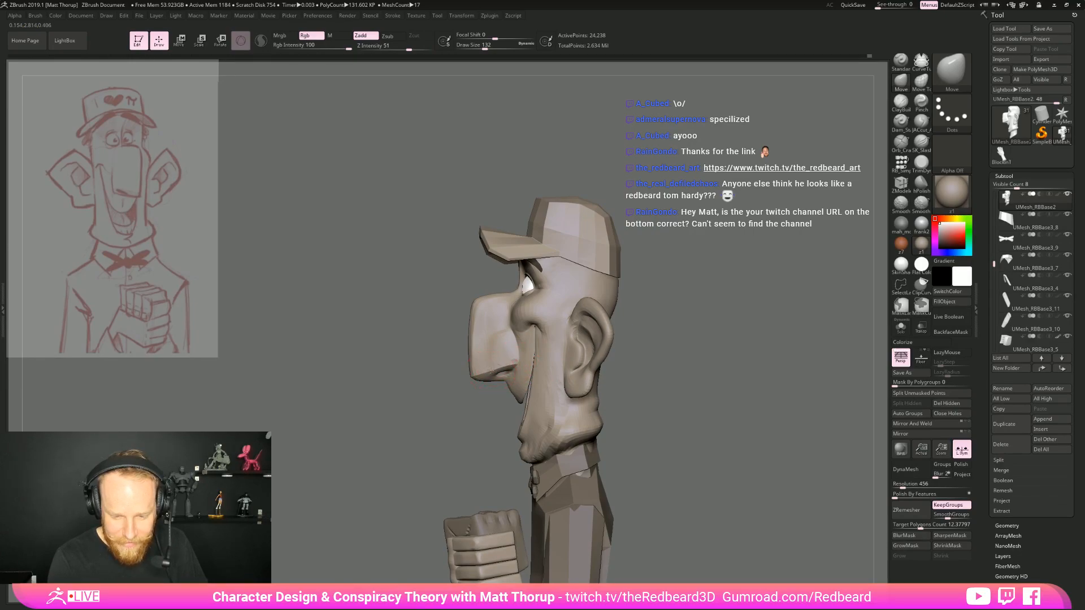
{"action": "mouse_move", "coordinate": [627, 377]}
{"action": "left_mouse_down"}
{"action": "mouse_move", "coordinate": [673, 379]}
{"action": "mouse_move", "coordinate": [582, 323]}
{"action": "mouse_move", "coordinate": [620, 359]}
{"action": "left_mouse_up"}
{"action": "mouse_move", "coordinate": [620, 358]}
{"action": "left_mouse_down"}
{"action": "mouse_move", "coordinate": [669, 366]}
{"action": "mouse_move", "coordinate": [636, 364]}
{"action": "mouse_move", "coordinate": [667, 304]}
{"action": "left_mouse_up"}
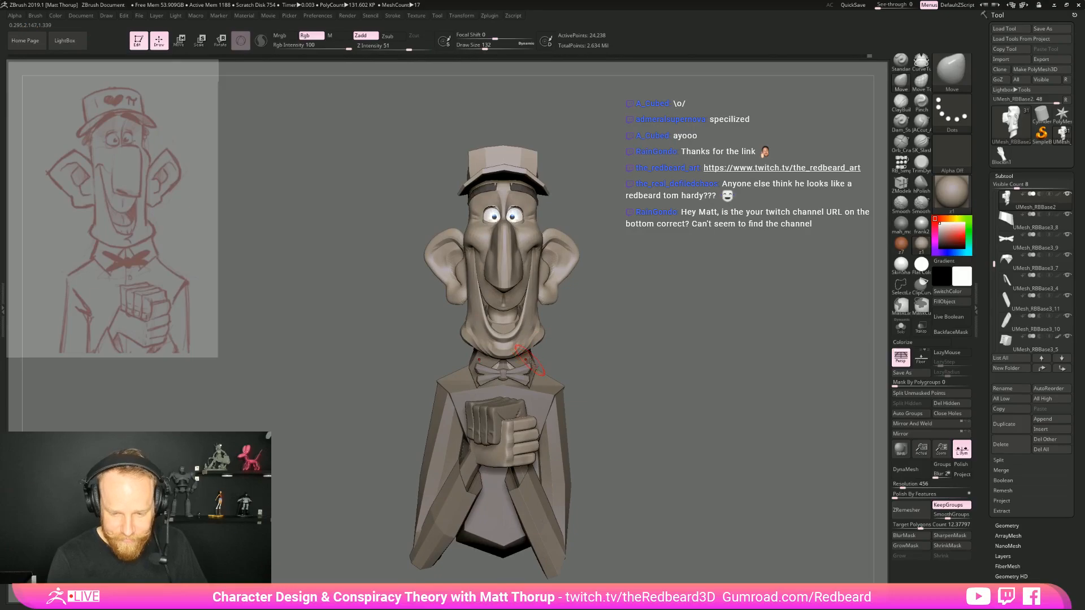
Select the shirt collar mesh and reshape its edge beside the bow tie with the Move brush at draw size 234
{"action": "key", "text": "s"}
{"action": "left_click", "coordinate": [530, 363], "text": "alt"}
{"action": "key", "text": "s"}
{"action": "left_click_drag", "start_coordinate": [538, 353], "coordinate": [616, 344]}
{"action": "left_click_drag", "start_coordinate": [500, 352], "coordinate": [493, 347]}
{"action": "mouse_move", "coordinate": [480, 349]}
{"action": "left_mouse_down"}
{"action": "mouse_move", "coordinate": [695, 325]}
{"action": "mouse_move", "coordinate": [677, 328]}
{"action": "left_mouse_up"}
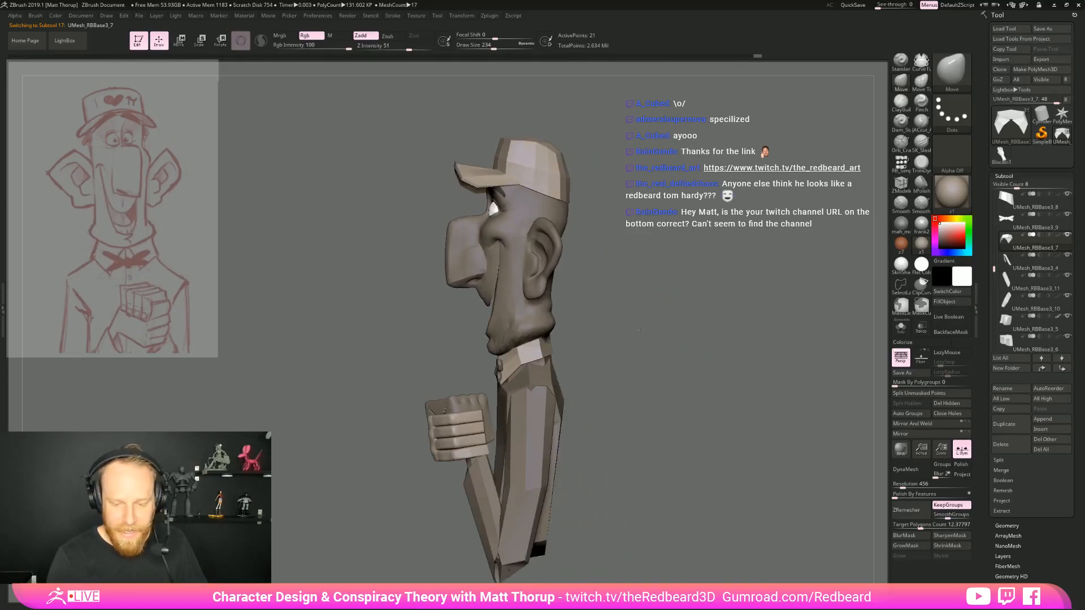
Adjust the collar's fit around the neck from side and front with the Move brush at draw sizes 172 and 223
{"action": "left_click_drag", "start_coordinate": [543, 333], "coordinate": [546, 334]}
{"action": "left_click_drag", "start_coordinate": [578, 339], "coordinate": [613, 347], "text": "shift"}
{"action": "key", "text": "bracketleft"}
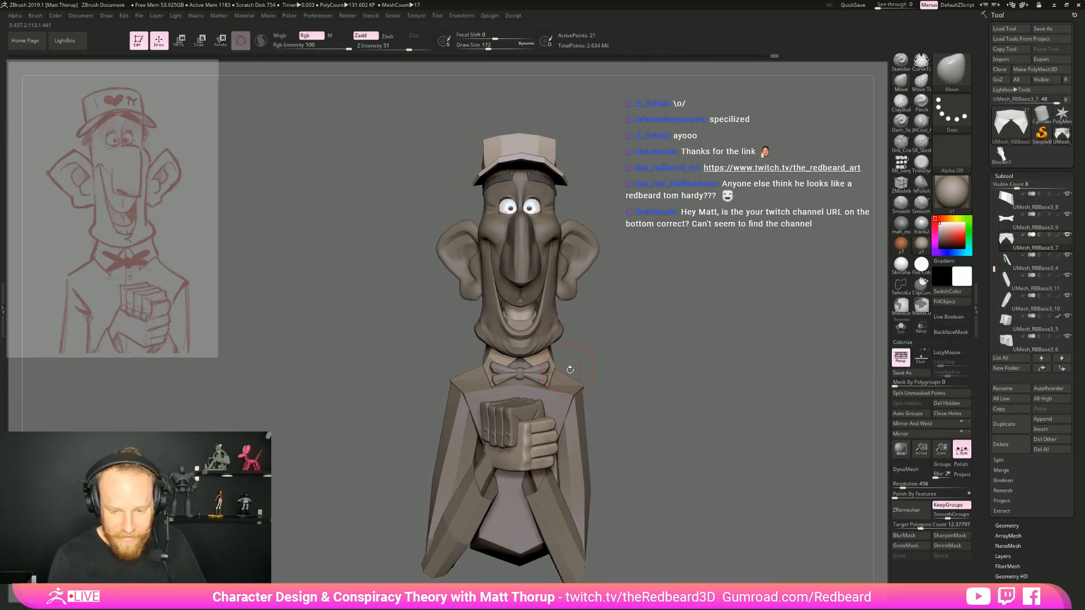
{"action": "key", "text": "bracketright"}
{"action": "mouse_move", "coordinate": [555, 361]}
{"action": "left_mouse_down"}
{"action": "mouse_move", "coordinate": [585, 365]}
{"action": "mouse_move", "coordinate": [528, 388]}
{"action": "left_mouse_up"}
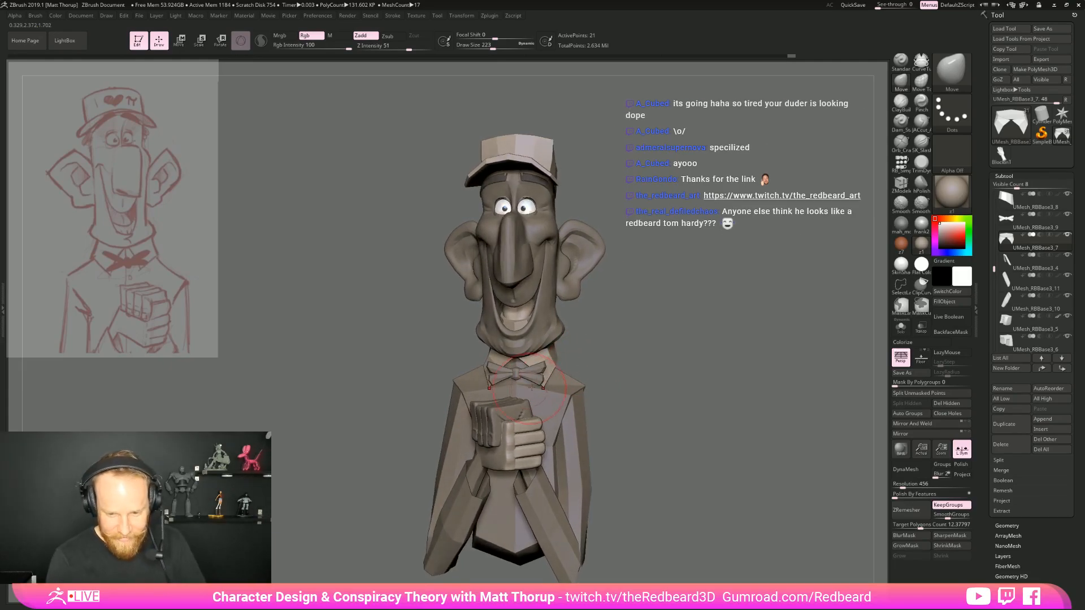
{"action": "mouse_move", "coordinate": [590, 352]}
{"action": "left_mouse_down"}
{"action": "mouse_move", "coordinate": [637, 346]}
{"action": "mouse_move", "coordinate": [594, 352]}
{"action": "mouse_move", "coordinate": [612, 320]}
{"action": "left_mouse_up"}
Undo the last collar edit, reduce the draw size to 167 and check the collar from the side and front
{"action": "key", "text": "ctrl+z"}
{"action": "key", "text": "bracketleft"}
{"action": "key", "text": "bracketleft"}
{"action": "left_click_drag", "start_coordinate": [675, 326], "coordinate": [680, 326]}
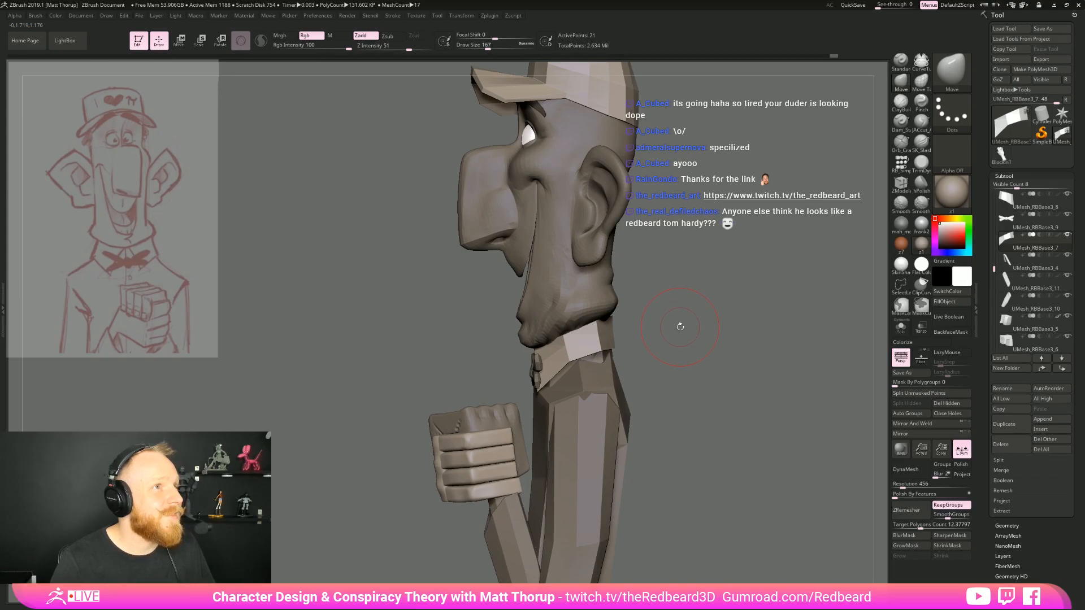
{"action": "left_click_drag", "start_coordinate": [685, 323], "coordinate": [789, 326]}
{"action": "left_click_drag", "start_coordinate": [788, 326], "coordinate": [599, 327], "text": "alt"}
{"action": "mouse_move", "coordinate": [745, 332]}
{"action": "left_mouse_down", "text": "alt"}
{"action": "mouse_move", "coordinate": [674, 333]}
{"action": "mouse_move", "coordinate": [599, 365]}
{"action": "mouse_move", "coordinate": [605, 404]}
{"action": "left_mouse_up", "text": "alt"}
{"action": "mouse_move", "coordinate": [622, 399]}
{"action": "left_mouse_down"}
{"action": "mouse_move", "coordinate": [729, 391]}
{"action": "mouse_move", "coordinate": [678, 373]}
{"action": "mouse_move", "coordinate": [676, 385]}
{"action": "left_mouse_up"}
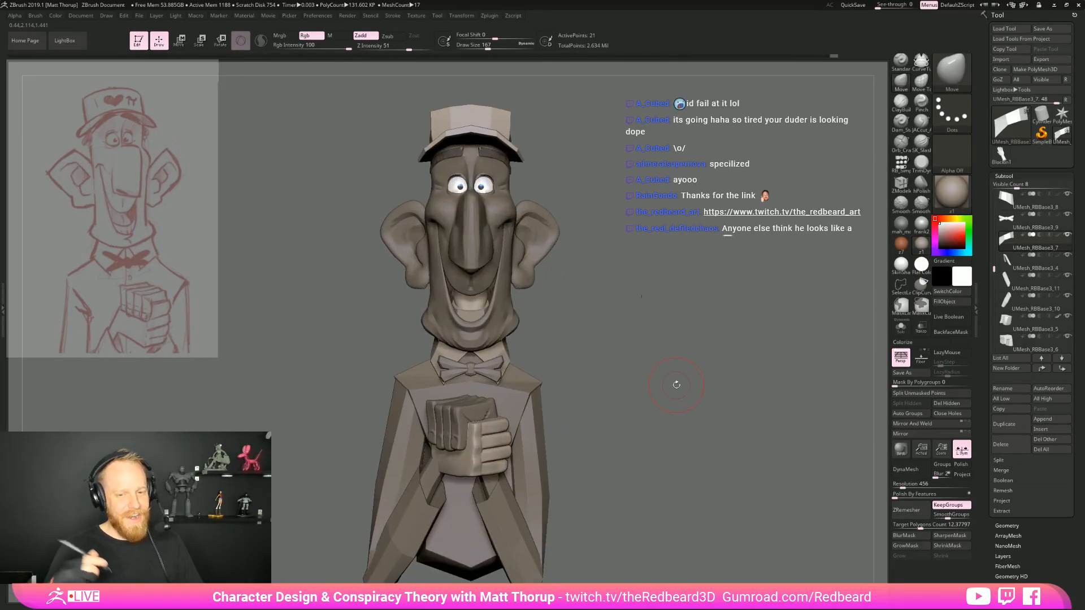
Select the head mesh and adjust the jaw corner below the ear with the Move brush at draw size 207
{"action": "left_click", "coordinate": [509, 266], "text": "alt"}
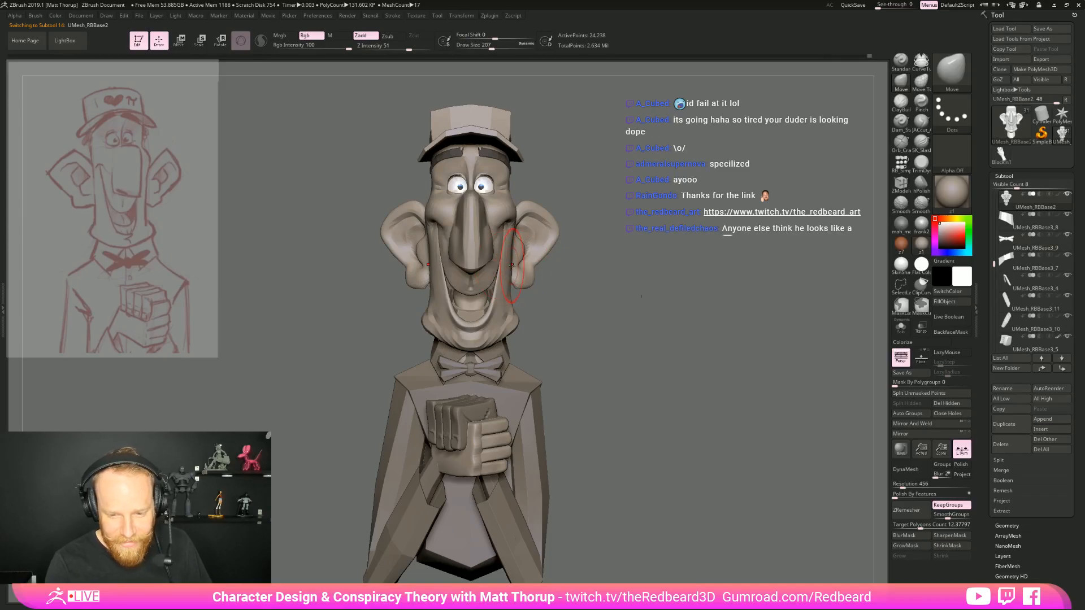
{"action": "mouse_move", "coordinate": [590, 249]}
{"action": "left_mouse_down"}
{"action": "mouse_move", "coordinate": [627, 252]}
{"action": "mouse_move", "coordinate": [611, 202]}
{"action": "mouse_move", "coordinate": [678, 226]}
{"action": "mouse_move", "coordinate": [683, 300]}
{"action": "mouse_move", "coordinate": [713, 322]}
{"action": "mouse_move", "coordinate": [668, 358]}
{"action": "mouse_move", "coordinate": [608, 317]}
{"action": "mouse_move", "coordinate": [643, 343]}
{"action": "mouse_move", "coordinate": [610, 395]}
{"action": "mouse_move", "coordinate": [634, 325]}
{"action": "left_mouse_up"}
{"action": "left_click_drag", "start_coordinate": [634, 326], "coordinate": [654, 344]}
{"action": "mouse_move", "coordinate": [666, 343]}
{"action": "left_mouse_down"}
{"action": "mouse_move", "coordinate": [745, 335]}
{"action": "mouse_move", "coordinate": [663, 343]}
{"action": "mouse_move", "coordinate": [594, 328]}
{"action": "mouse_move", "coordinate": [689, 351]}
{"action": "mouse_move", "coordinate": [681, 359]}
{"action": "mouse_move", "coordinate": [662, 336]}
{"action": "left_mouse_up"}
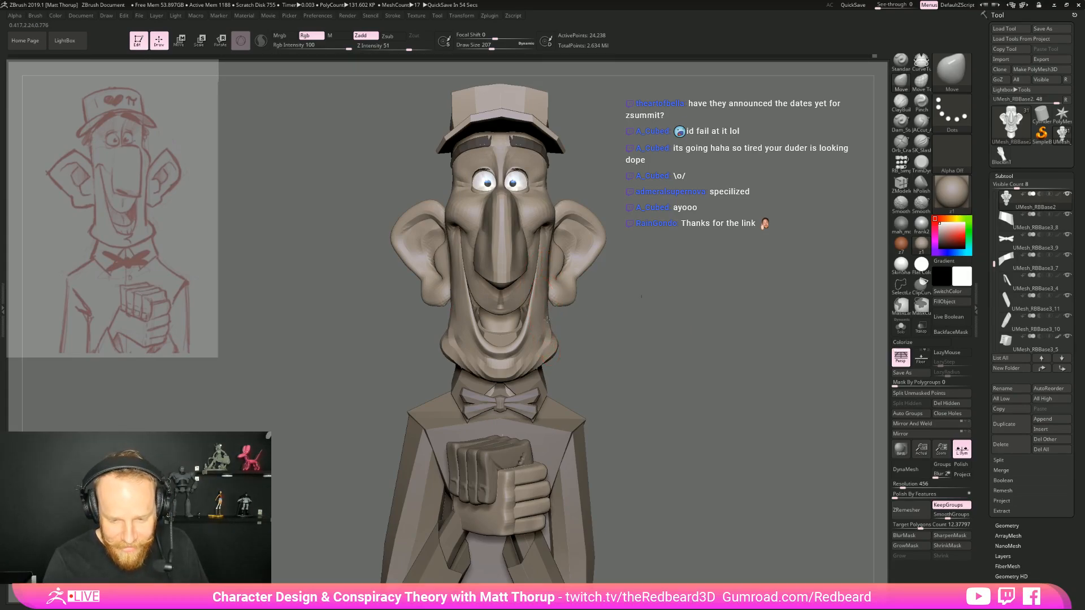
{"action": "mouse_move", "coordinate": [574, 325]}
{"action": "left_mouse_down", "text": "alt"}
{"action": "mouse_move", "coordinate": [623, 335]}
{"action": "mouse_move", "coordinate": [710, 300]}
{"action": "mouse_move", "coordinate": [618, 334]}
{"action": "mouse_move", "coordinate": [569, 322]}
{"action": "mouse_move", "coordinate": [643, 317]}
{"action": "mouse_move", "coordinate": [643, 327]}
{"action": "mouse_move", "coordinate": [560, 337]}
{"action": "left_mouse_up", "text": "alt"}
Switch to the JACut_A brush and define the jaw corner planes beside the mouth at draw size 145
{"action": "left_click", "coordinate": [923, 124]}
{"action": "key", "text": "s"}
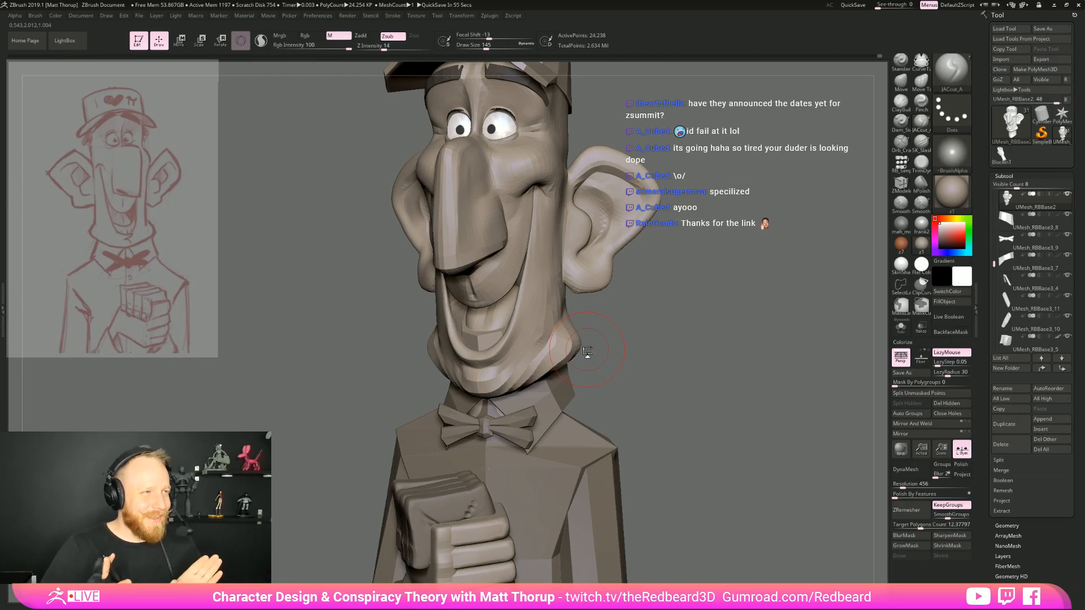
{"action": "left_click_drag", "start_coordinate": [588, 351], "coordinate": [690, 332]}
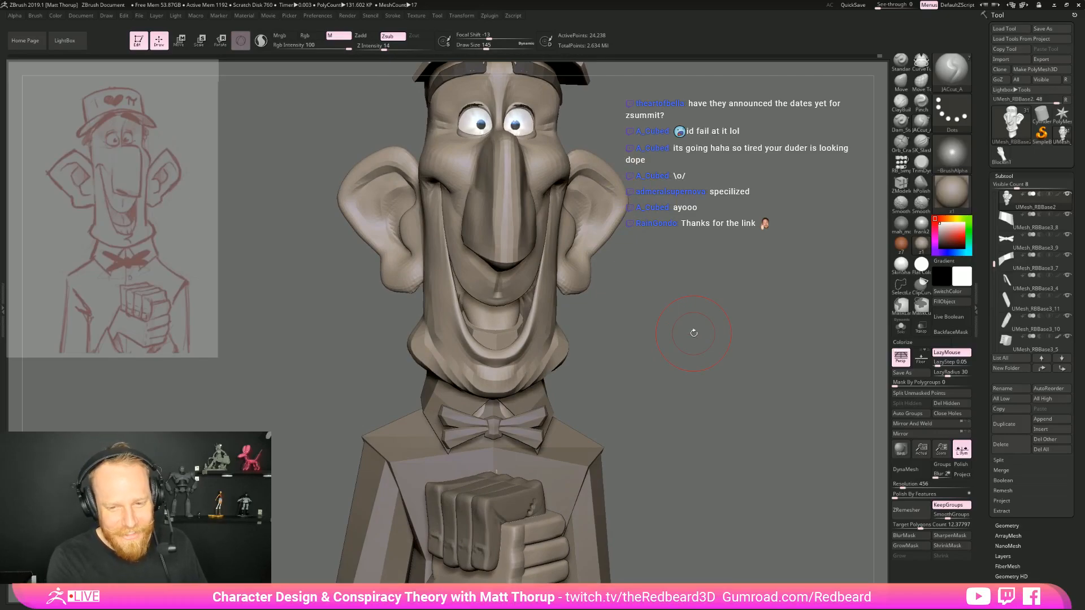
Select the eyebrow mesh and adjust the eyebrows under the cap brim with the Move brush at draw size 124
{"action": "left_click_drag", "start_coordinate": [750, 301], "coordinate": [847, 299]}
{"action": "mouse_move", "coordinate": [791, 271]}
{"action": "left_mouse_down", "text": "alt"}
{"action": "mouse_move", "coordinate": [717, 342]}
{"action": "mouse_move", "coordinate": [622, 328]}
{"action": "mouse_move", "coordinate": [497, 246]}
{"action": "left_mouse_up", "text": "alt"}
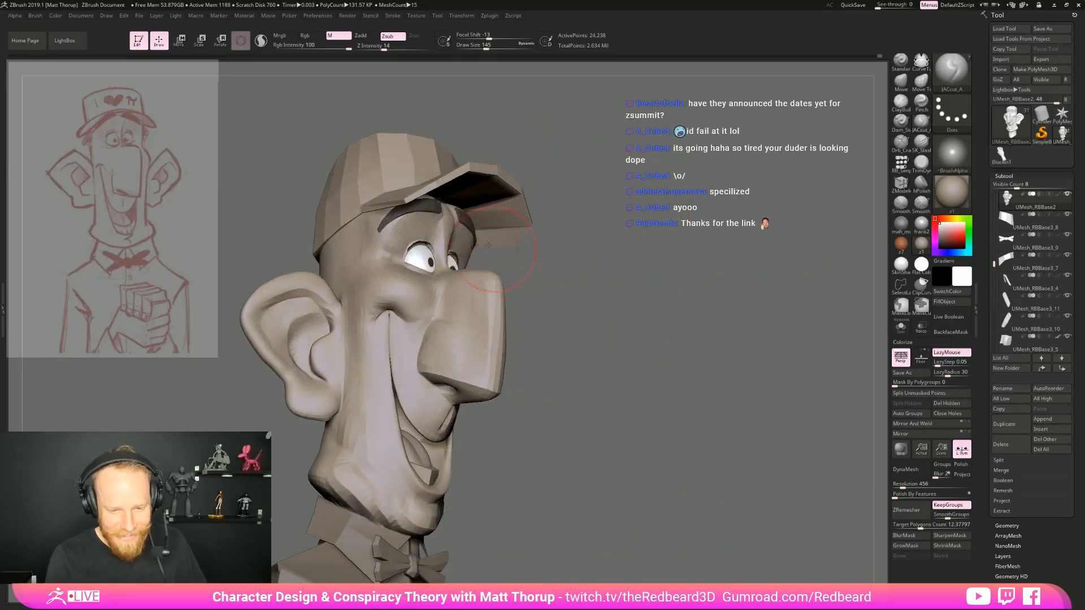
{"action": "left_click", "coordinate": [441, 207], "text": "alt"}
{"action": "key", "text": "b"}
{"action": "key", "text": "m"}
{"action": "key", "text": "v"}
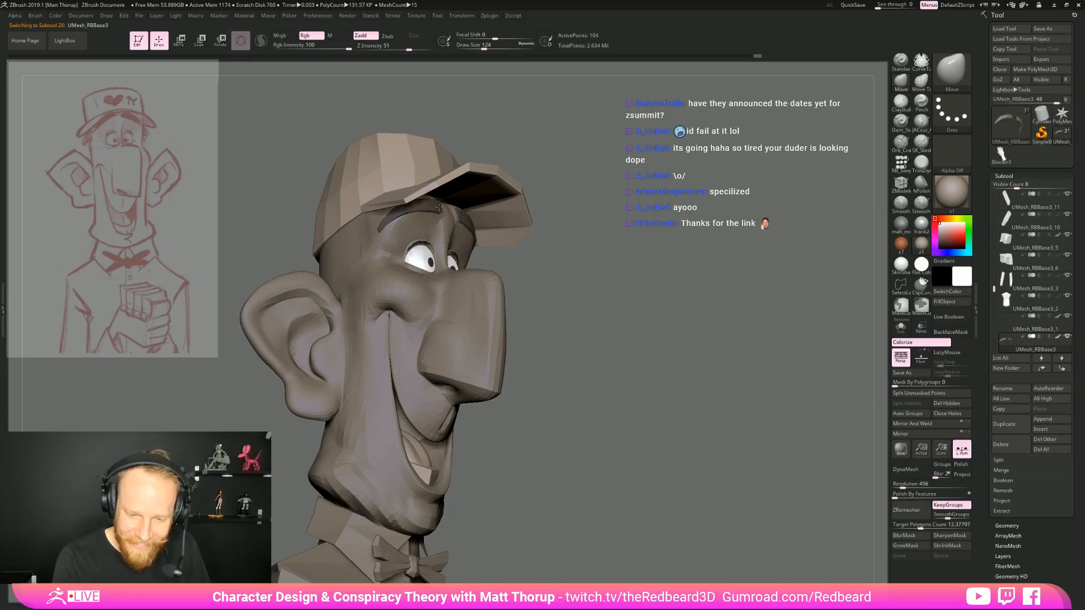
{"action": "left_click_drag", "start_coordinate": [548, 223], "coordinate": [622, 302], "text": "shift"}
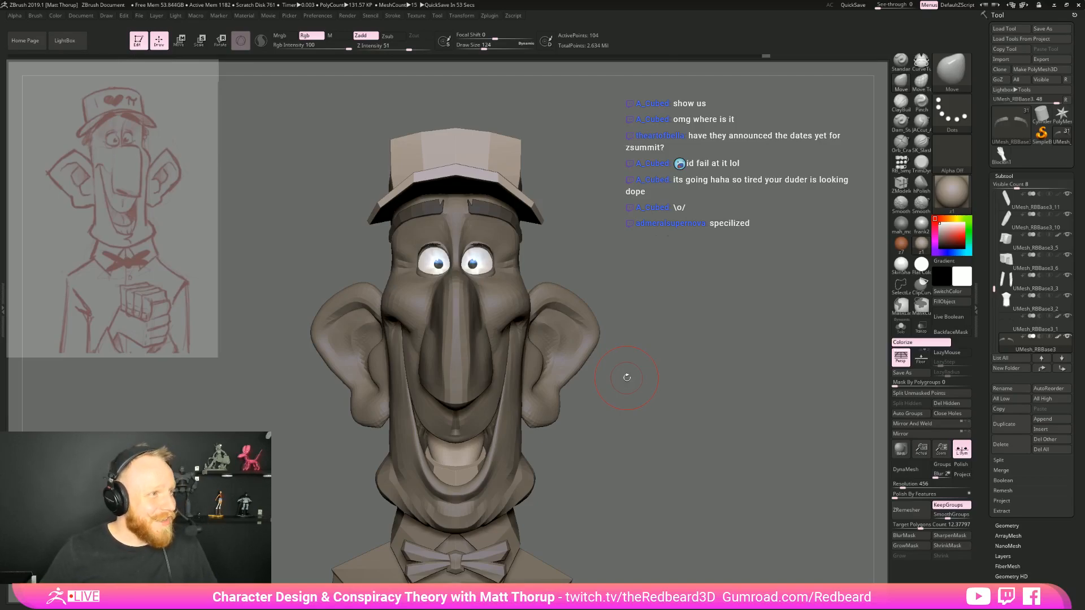
Bring up the list of open windows to switch away from the sculpt
{"action": "key", "text": "alt+Tab"}
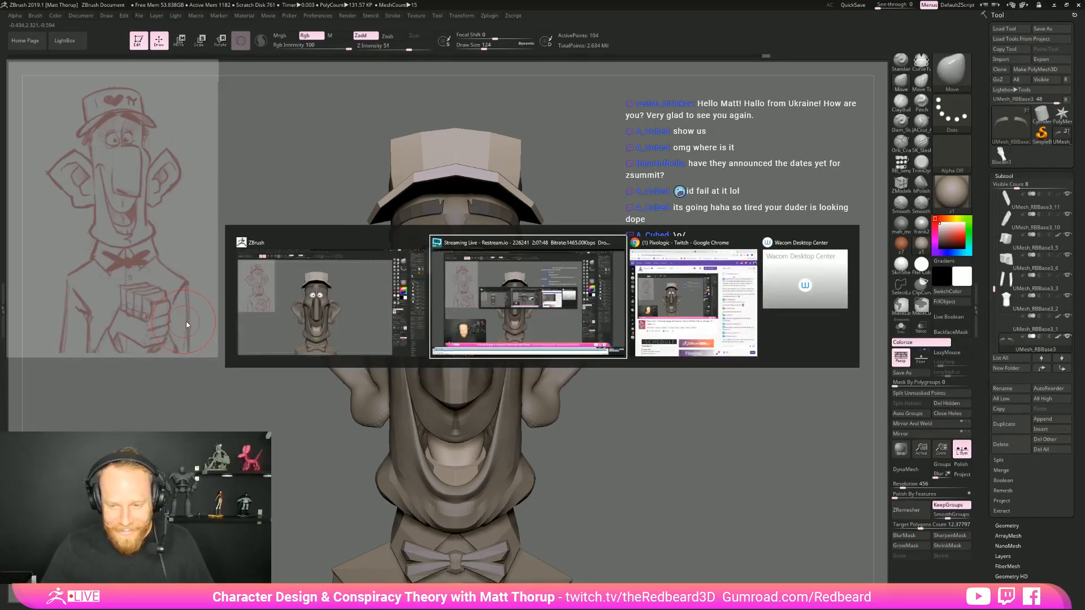
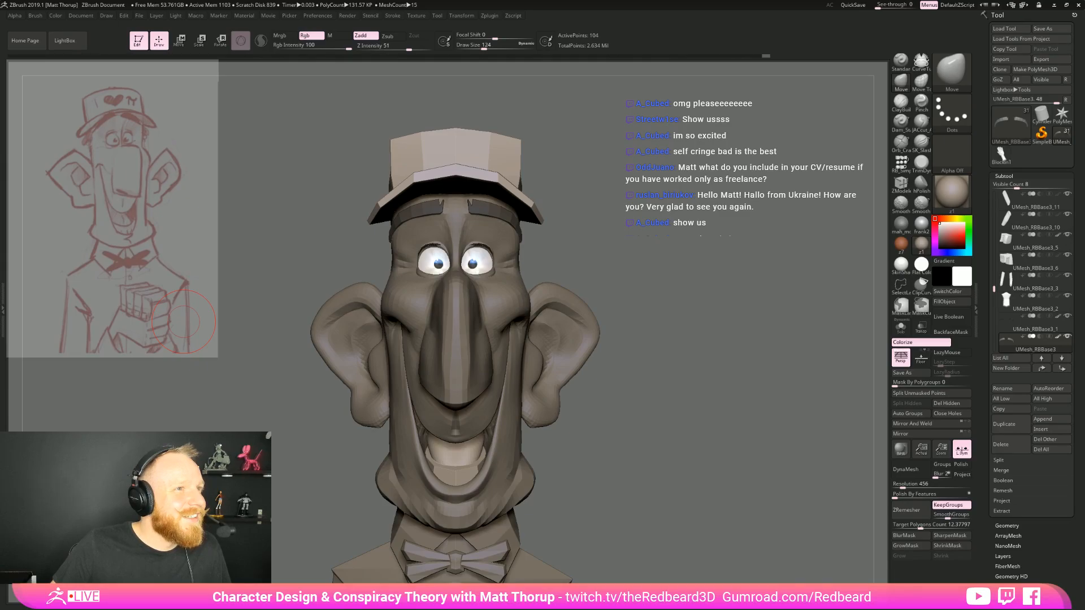
Switch to the web browser and open the tweet behind the ZBrush Summit 2015 Sculpt-Off: Organic image result
{"action": "left_click_drag", "start_coordinate": [0, 138], "coordinate": [665, 73]}
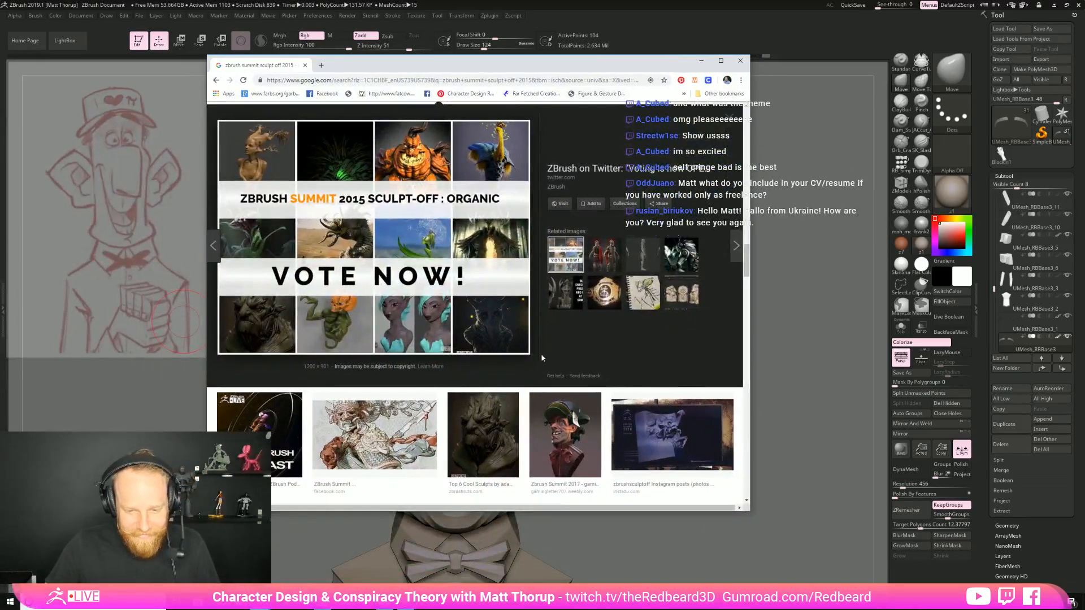
{"action": "scroll", "coordinate": [395, 348], "scroll_direction": "up", "scroll_amount": 2, "text": "ctrl"}
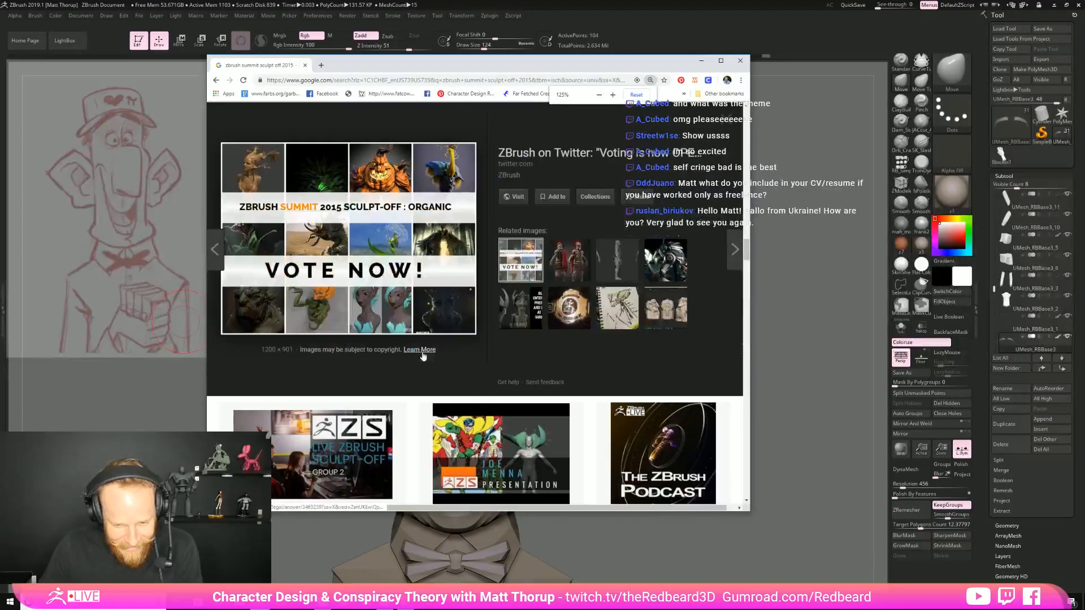
{"action": "scroll", "coordinate": [427, 359], "scroll_direction": "up", "scroll_amount": 1, "text": "ctrl"}
{"action": "scroll", "coordinate": [439, 368], "scroll_direction": "down", "scroll_amount": 1}
{"action": "left_click", "coordinate": [372, 368]}
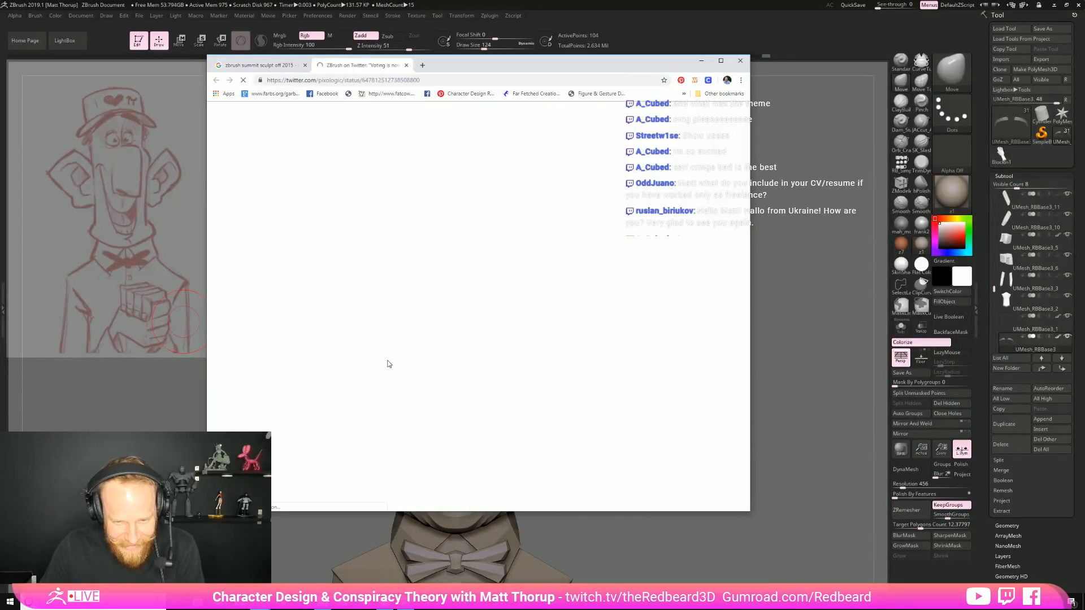
{"action": "scroll", "coordinate": [508, 378], "scroll_direction": "down", "scroll_amount": 2}
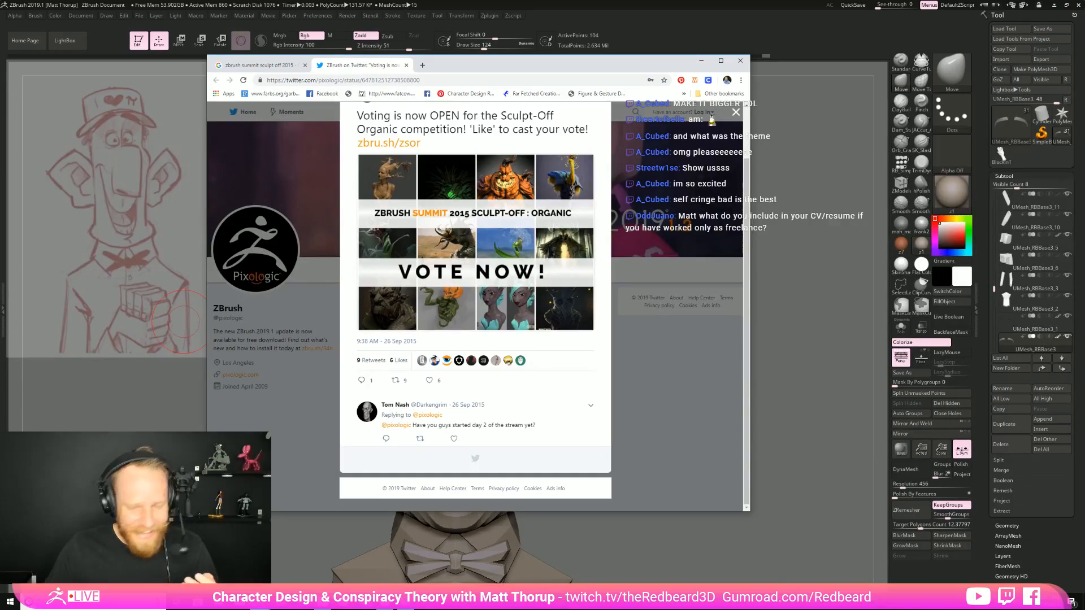
Enlarge the Sculpt-Off voting tweet to examine the sculpt thumbnails, and close the browser to return to ZBrush
{"action": "left_click", "coordinate": [636, 389]}
{"action": "scroll", "coordinate": [568, 374], "scroll_direction": "up", "scroll_amount": 1, "text": "ctrl"}
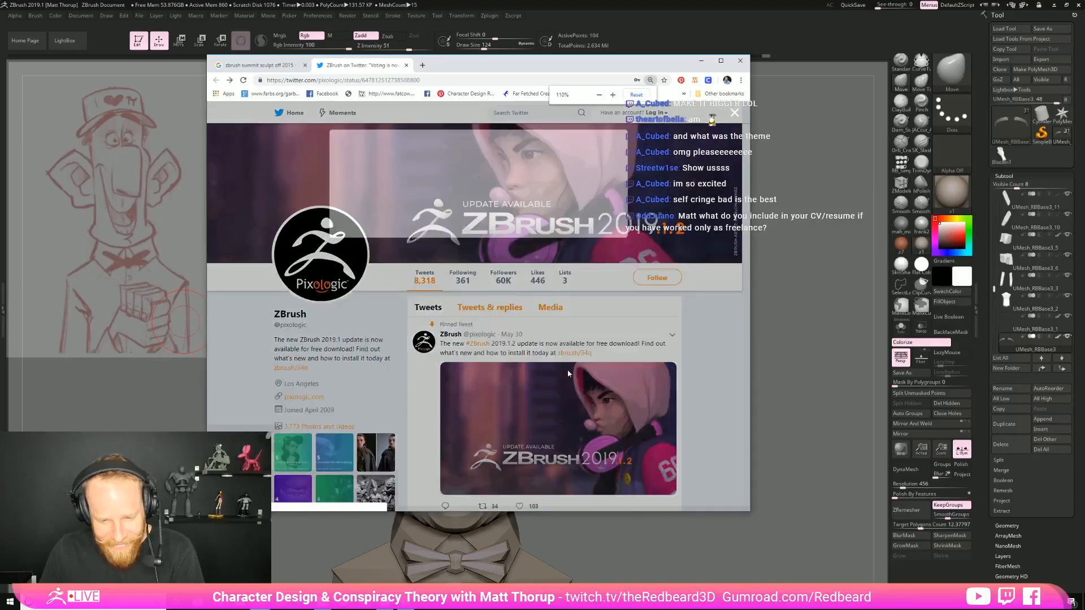
{"action": "scroll", "coordinate": [562, 389], "scroll_direction": "up", "scroll_amount": 2, "text": "ctrl"}
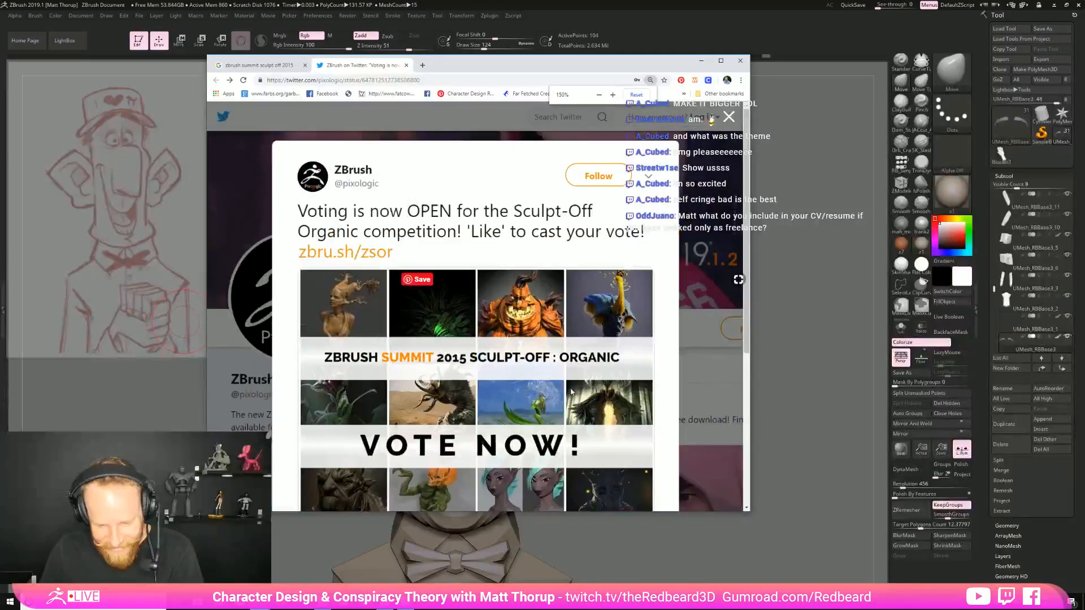
{"action": "scroll", "coordinate": [581, 397], "scroll_direction": "down", "scroll_amount": 3}
{"action": "scroll", "coordinate": [580, 398], "scroll_direction": "down", "scroll_amount": 1}
{"action": "scroll", "coordinate": [580, 399], "scroll_direction": "up", "scroll_amount": 2, "text": "ctrl"}
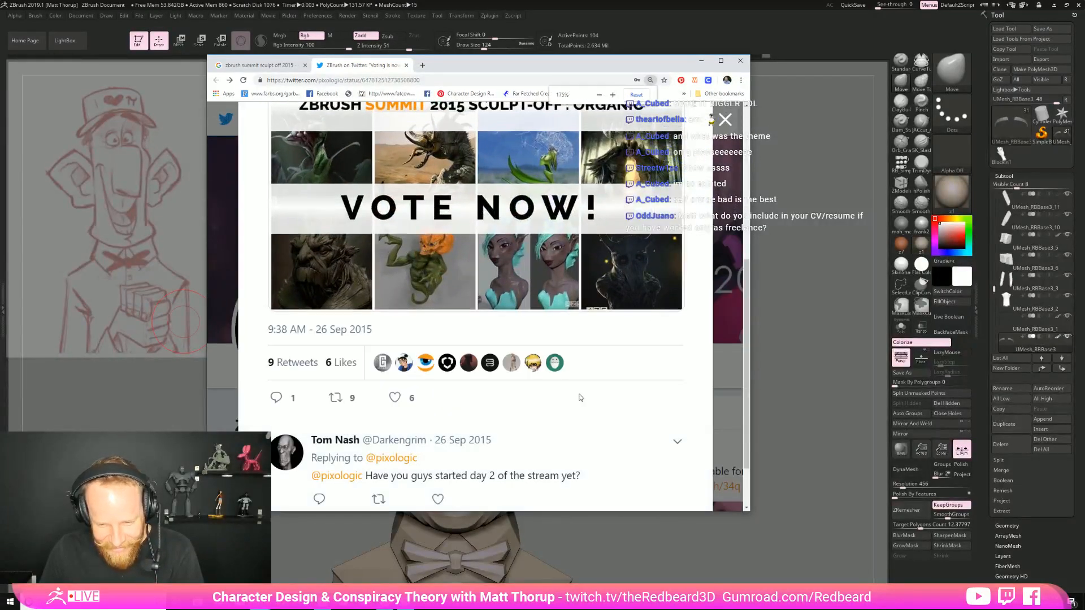
{"action": "scroll", "coordinate": [581, 399], "scroll_direction": "up", "scroll_amount": 1, "text": "ctrl"}
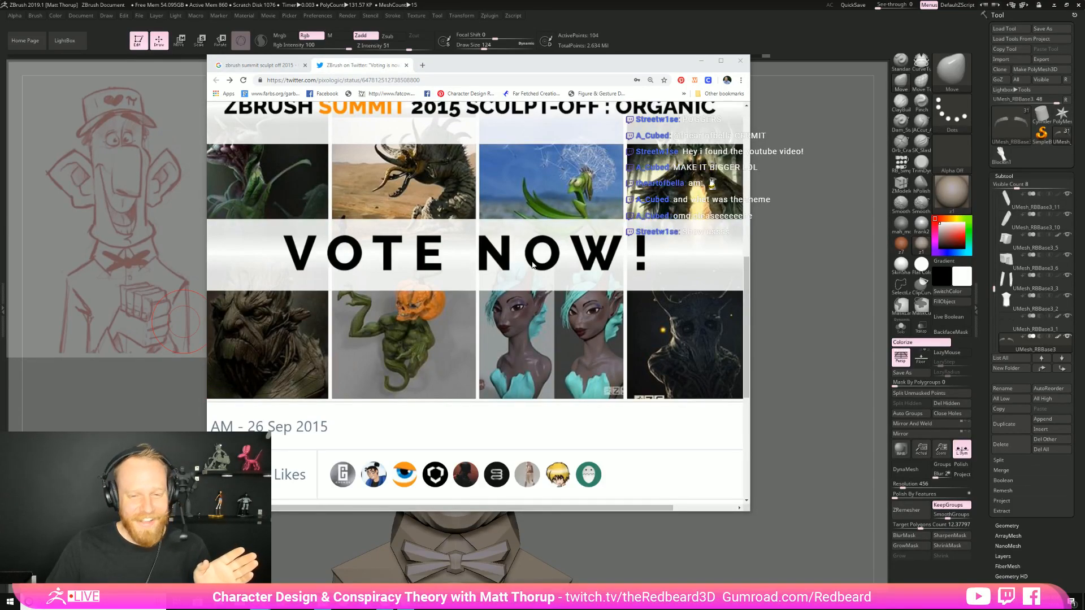
{"action": "left_click", "coordinate": [743, 64]}
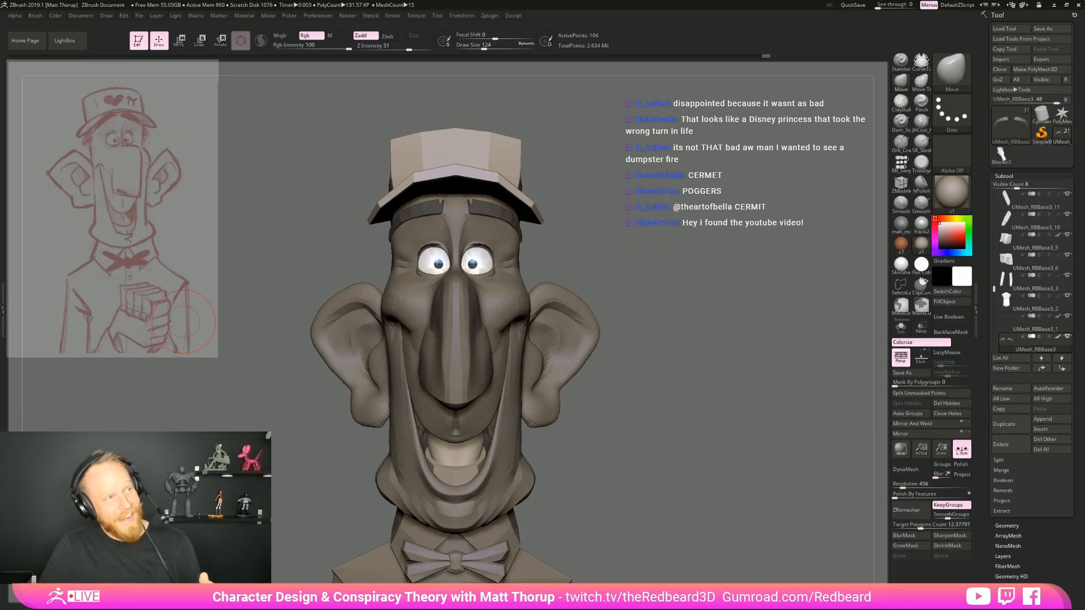
Select the head mesh and adjust the temple beside the eye with the Move brush
{"action": "mouse_move", "coordinate": [650, 364]}
{"action": "left_mouse_down"}
{"action": "mouse_move", "coordinate": [686, 367]}
{"action": "mouse_move", "coordinate": [680, 353]}
{"action": "left_mouse_up"}
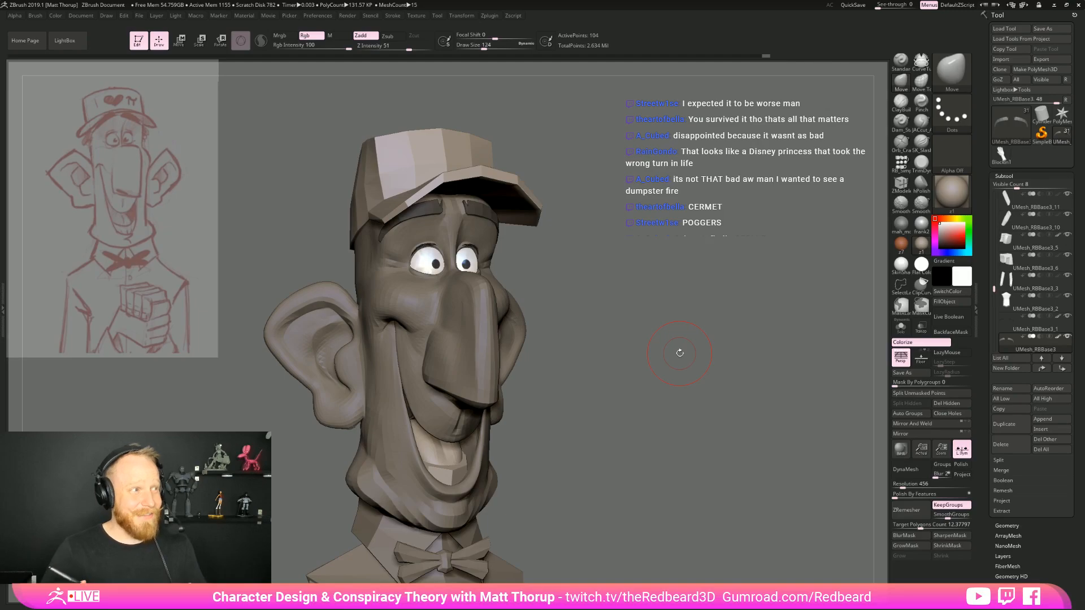
{"action": "mouse_move", "coordinate": [678, 357]}
{"action": "left_mouse_down"}
{"action": "mouse_move", "coordinate": [606, 317]}
{"action": "mouse_move", "coordinate": [509, 356]}
{"action": "left_mouse_up"}
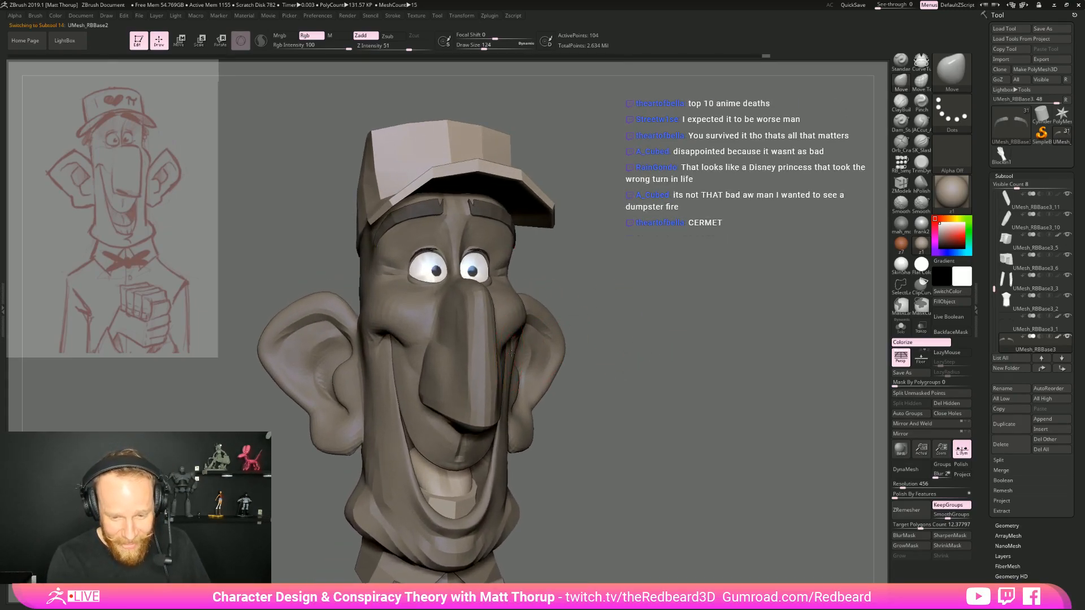
{"action": "left_click", "coordinate": [517, 347], "text": "alt"}
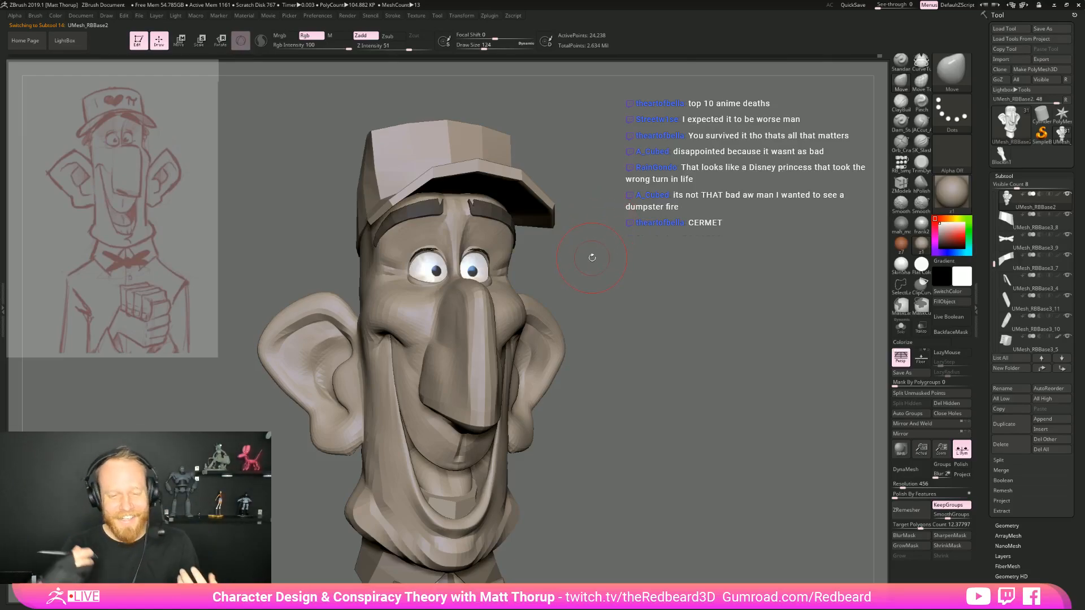
{"action": "left_click_drag", "start_coordinate": [583, 240], "coordinate": [514, 243]}
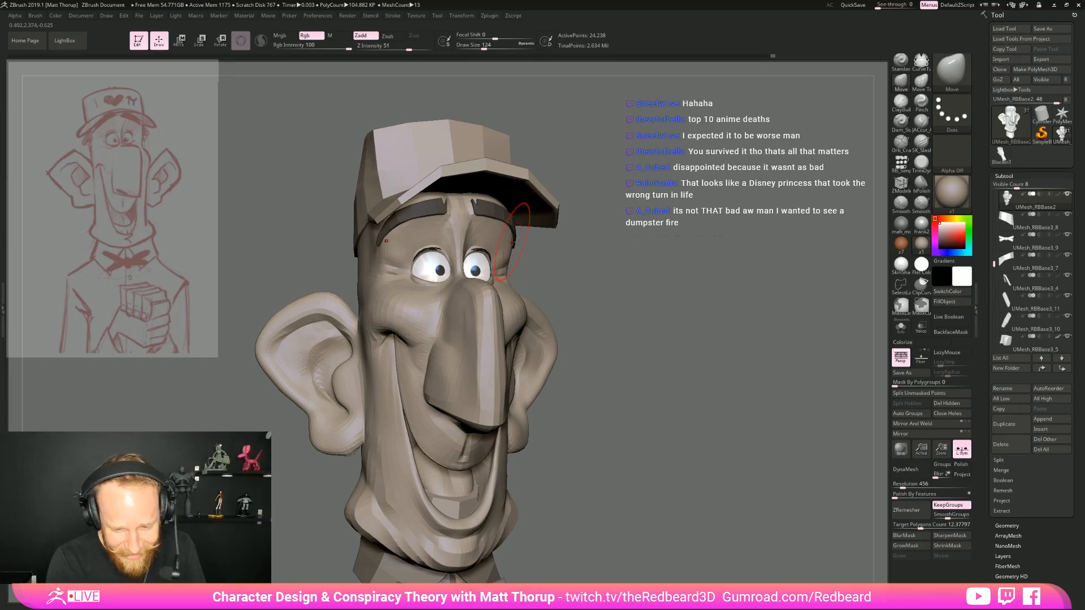
{"action": "left_click_drag", "start_coordinate": [624, 304], "coordinate": [528, 251]}
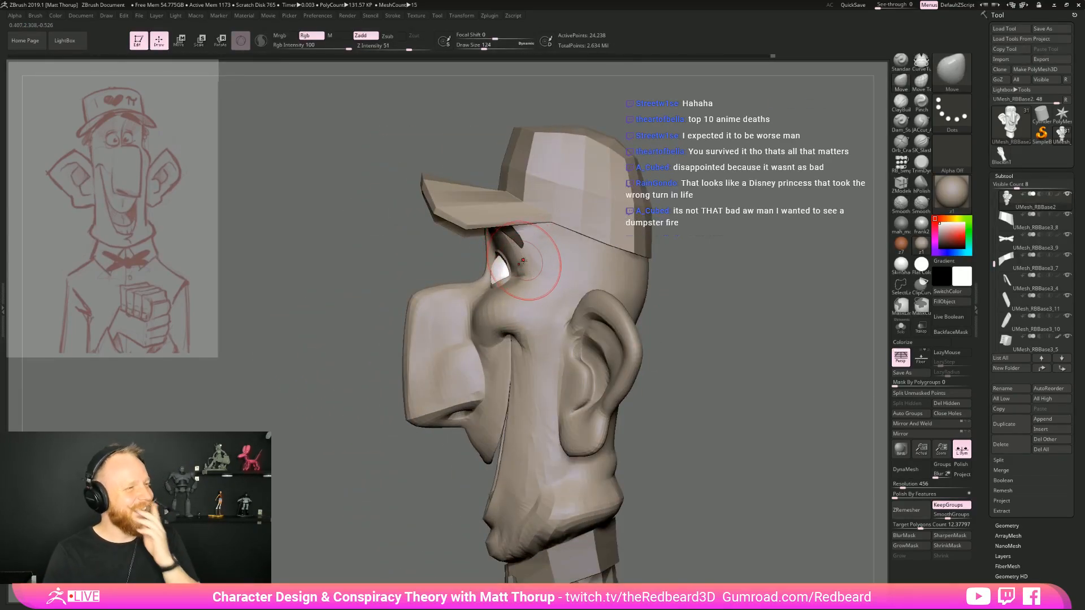
{"action": "mouse_move", "coordinate": [664, 263]}
{"action": "left_mouse_down"}
{"action": "mouse_move", "coordinate": [717, 265]}
{"action": "mouse_move", "coordinate": [659, 262]}
{"action": "mouse_move", "coordinate": [635, 287]}
{"action": "mouse_move", "coordinate": [643, 282]}
{"action": "mouse_move", "coordinate": [608, 285]}
{"action": "left_mouse_up"}
{"action": "mouse_move", "coordinate": [635, 336]}
{"action": "left_mouse_down", "text": "shift"}
{"action": "mouse_move", "coordinate": [622, 307]}
{"action": "mouse_move", "coordinate": [626, 254]}
{"action": "mouse_move", "coordinate": [752, 272]}
{"action": "mouse_move", "coordinate": [710, 262]}
{"action": "left_mouse_up", "text": "shift"}
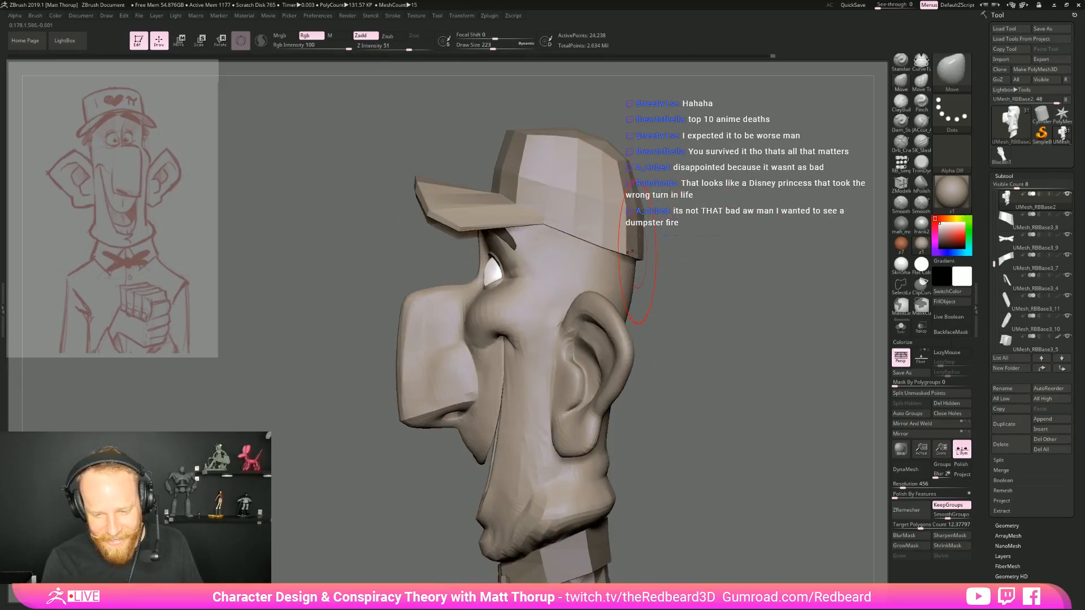
Select the cap mesh and append a Sphere3D as a new subtool
{"action": "left_click", "coordinate": [637, 251], "text": "alt"}
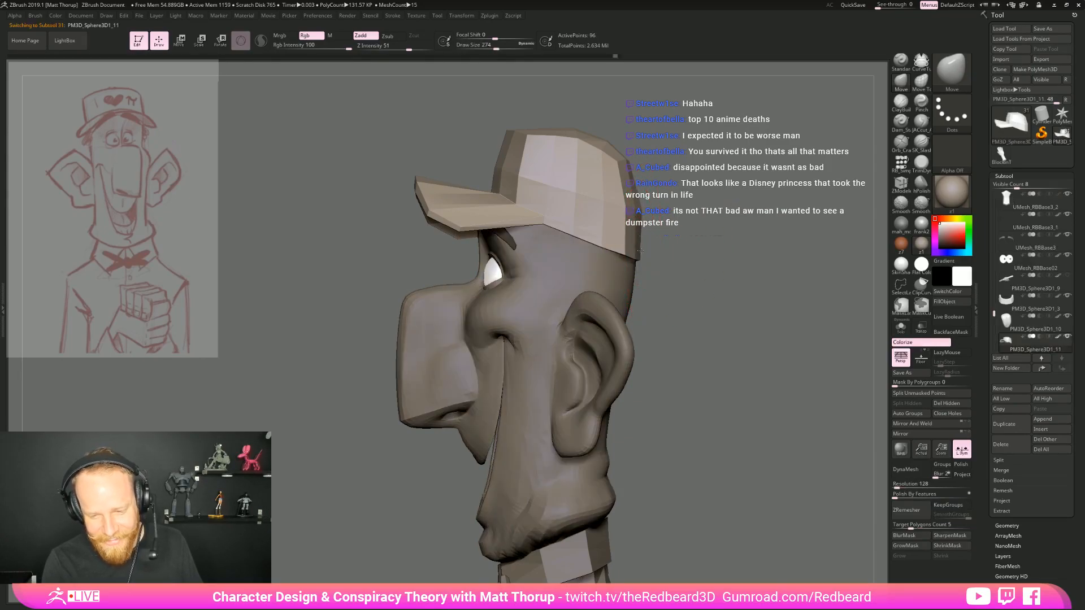
{"action": "left_click_drag", "start_coordinate": [713, 274], "coordinate": [644, 410]}
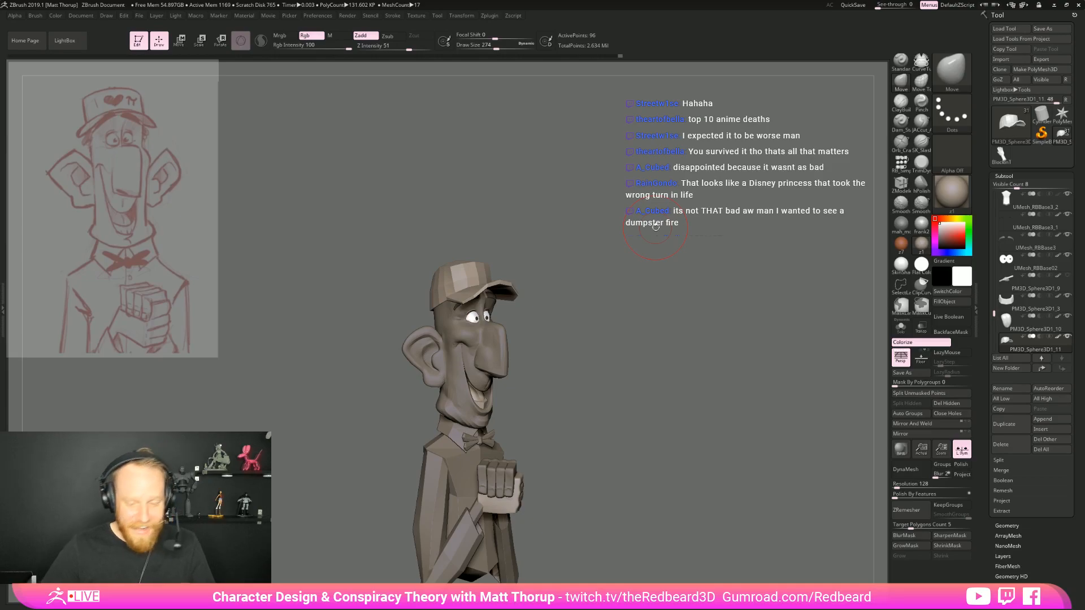
{"action": "left_click_drag", "start_coordinate": [638, 362], "coordinate": [606, 390]}
{"action": "left_click_drag", "start_coordinate": [606, 384], "coordinate": [814, 360]}
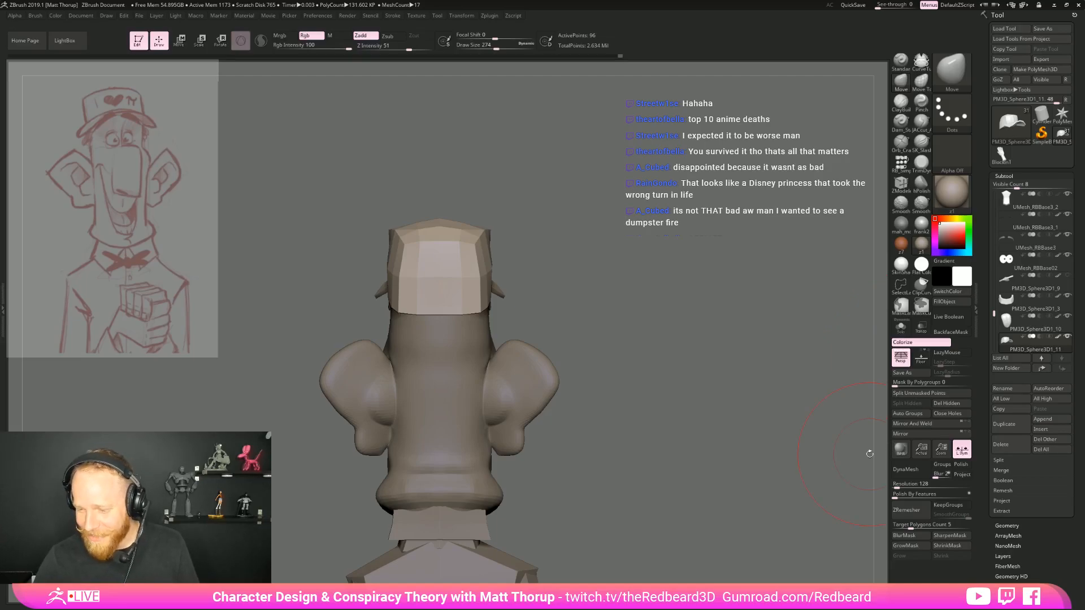
{"action": "left_click", "coordinate": [1042, 418]}
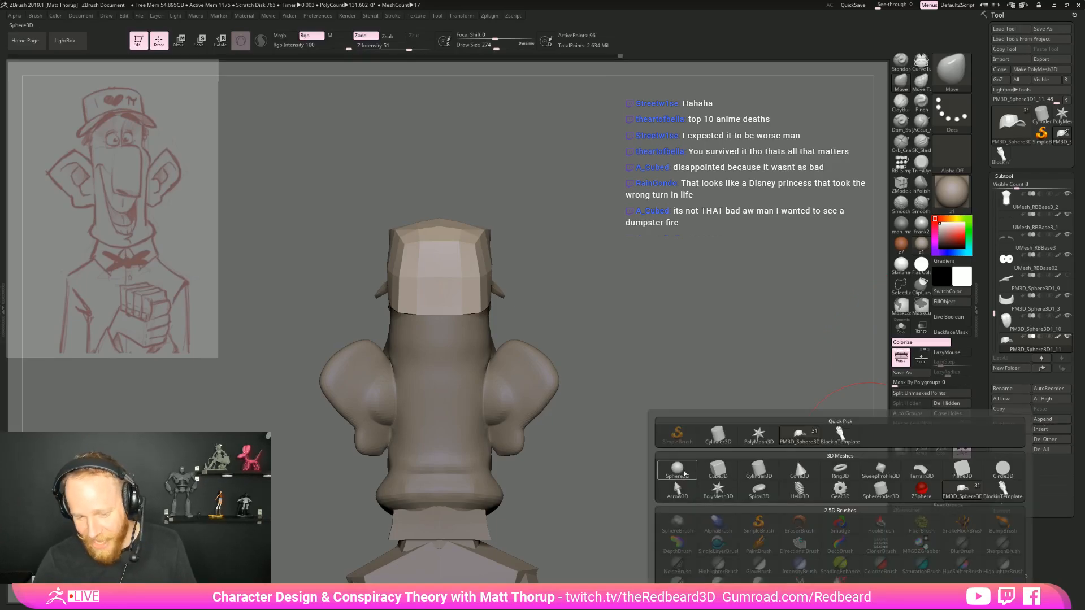
{"action": "left_click", "coordinate": [678, 469]}
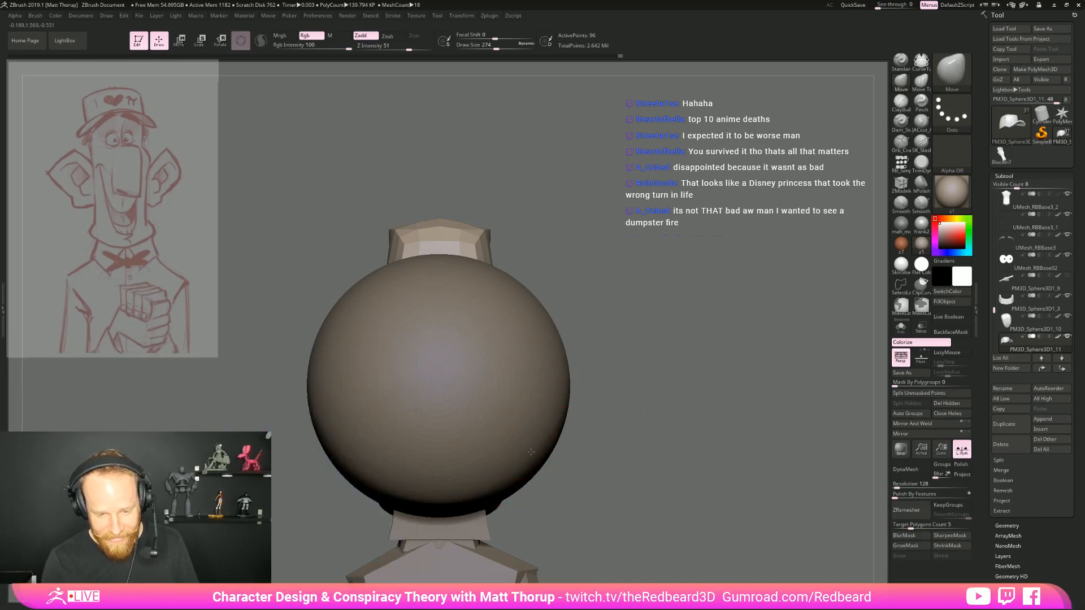
Select the appended sphere, shrink it and move it inside the upper head beneath the cap
{"action": "left_click", "coordinate": [531, 452], "text": "alt"}
{"action": "left_click_drag", "start_coordinate": [729, 430], "coordinate": [602, 421]}
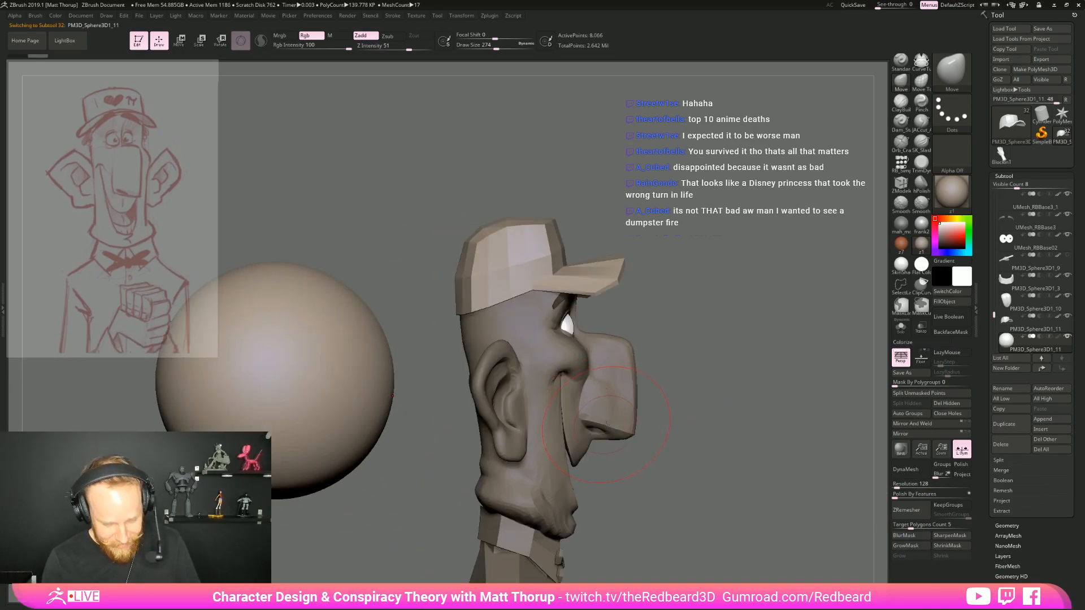
{"action": "key", "text": "e"}
{"action": "left_click_drag", "start_coordinate": [309, 414], "coordinate": [455, 402], "text": "alt"}
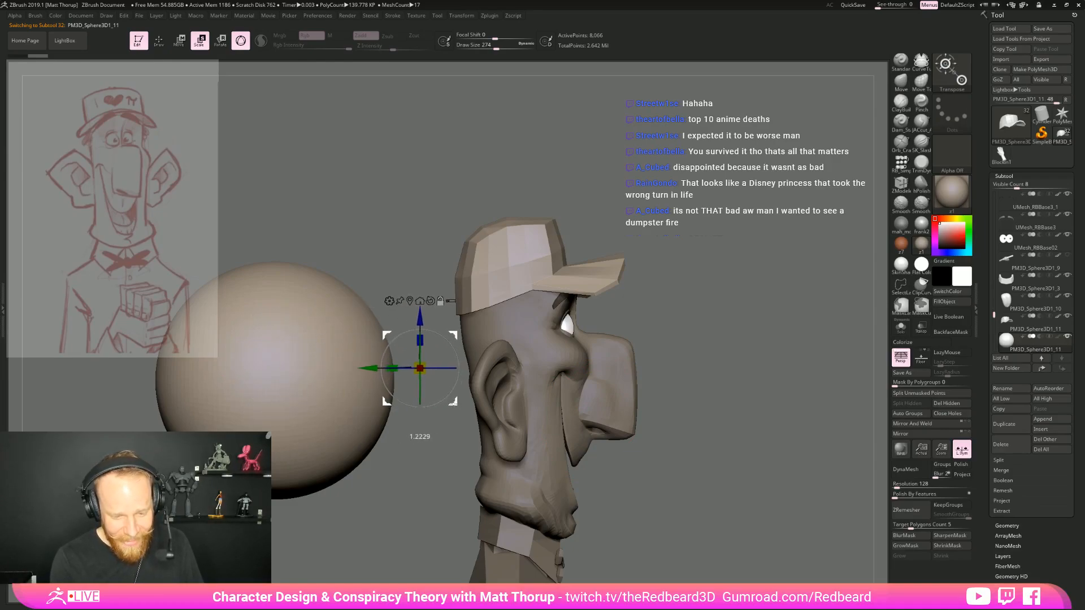
{"action": "key", "text": "ctrl+z"}
{"action": "left_click_drag", "start_coordinate": [309, 415], "coordinate": [557, 356]}
{"action": "mouse_move", "coordinate": [692, 272]}
{"action": "left_mouse_down"}
{"action": "mouse_move", "coordinate": [560, 254]}
{"action": "mouse_move", "coordinate": [678, 259]}
{"action": "left_mouse_up"}
{"action": "left_click_drag", "start_coordinate": [523, 321], "coordinate": [469, 310]}
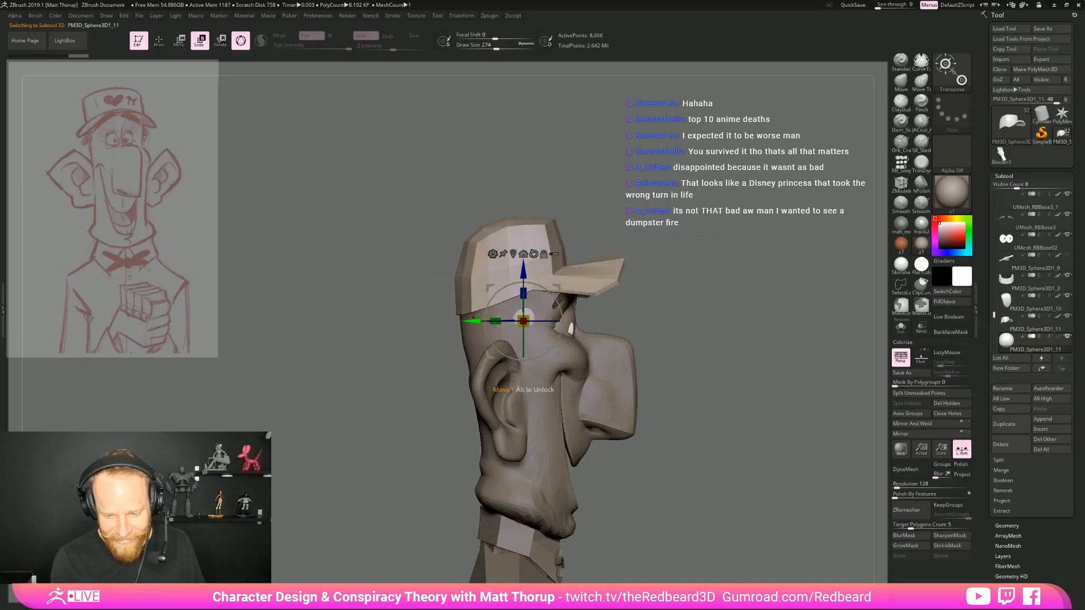
{"action": "left_click_drag", "start_coordinate": [559, 356], "coordinate": [542, 352]}
Make the other subtools transparent and check the sphere's fit inside the head from behind
{"action": "left_click", "coordinate": [921, 329]}
{"action": "left_click_drag", "start_coordinate": [670, 368], "coordinate": [753, 375]}
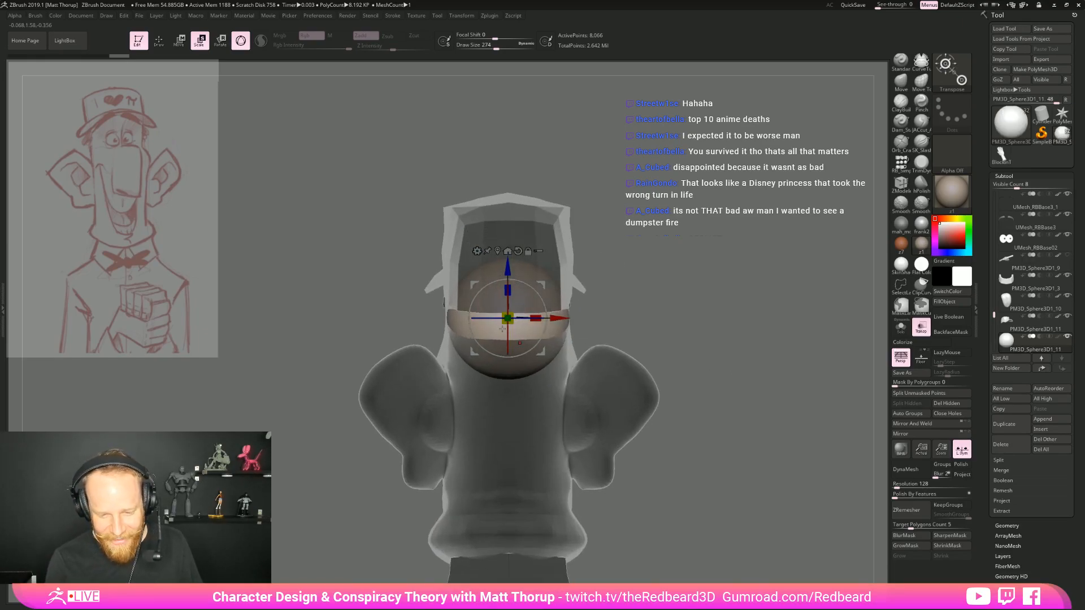
{"action": "left_click_drag", "start_coordinate": [727, 314], "coordinate": [689, 338]}
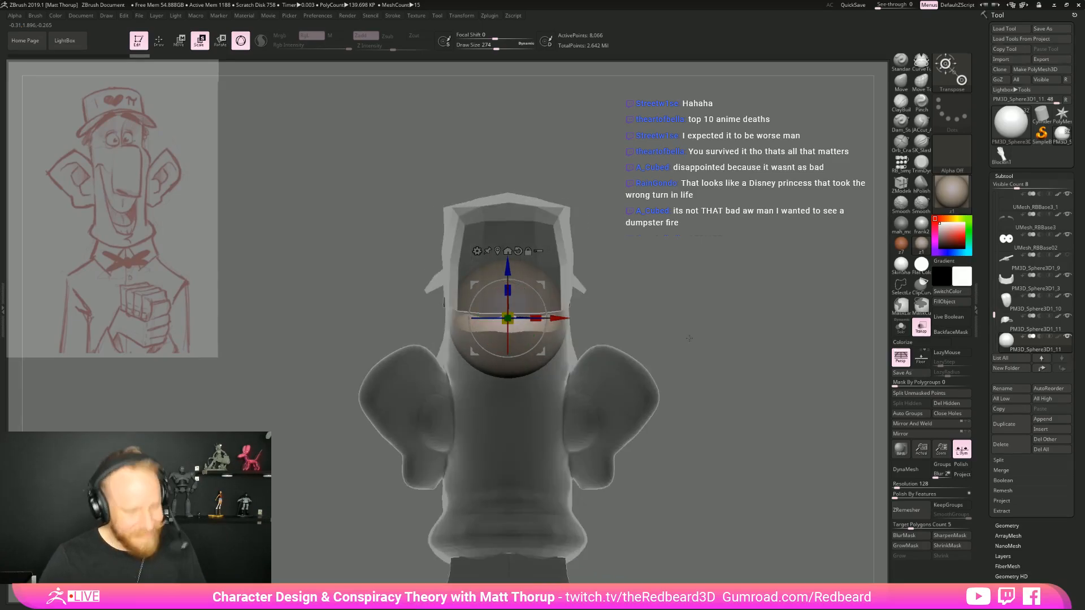
{"action": "key", "text": "alt+Tab"}
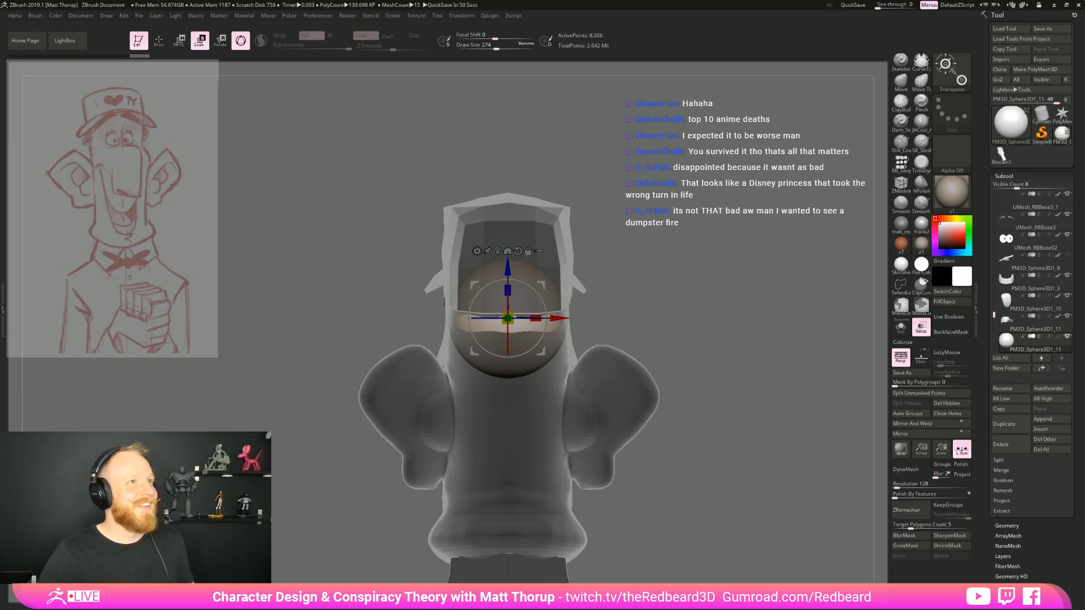
Try to widen the sphere to fill the back of the head with the Move brush at draw size 338
{"action": "key", "text": "q"}
{"action": "mouse_move", "coordinate": [661, 281]}
{"action": "left_mouse_down"}
{"action": "mouse_move", "coordinate": [474, 353]}
{"action": "mouse_move", "coordinate": [467, 370]}
{"action": "left_mouse_up"}
{"action": "left_click_drag", "start_coordinate": [568, 291], "coordinate": [637, 244]}
{"action": "key", "text": "s"}
{"action": "left_click_drag", "start_coordinate": [478, 276], "coordinate": [473, 261]}
{"action": "mouse_move", "coordinate": [618, 250]}
{"action": "left_mouse_down"}
{"action": "mouse_move", "coordinate": [596, 278]}
{"action": "mouse_move", "coordinate": [534, 309]}
{"action": "mouse_move", "coordinate": [495, 315]}
{"action": "mouse_move", "coordinate": [499, 296]}
{"action": "left_mouse_up"}
{"action": "left_click_drag", "start_coordinate": [639, 299], "coordinate": [679, 291]}
Undo the last Move strokes on the sphere
{"action": "key", "text": "ctrl+z"}
{"action": "key", "text": "ctrl+z"}
{"action": "key", "text": "ctrl+z"}
{"action": "key", "text": "ctrl+z"}
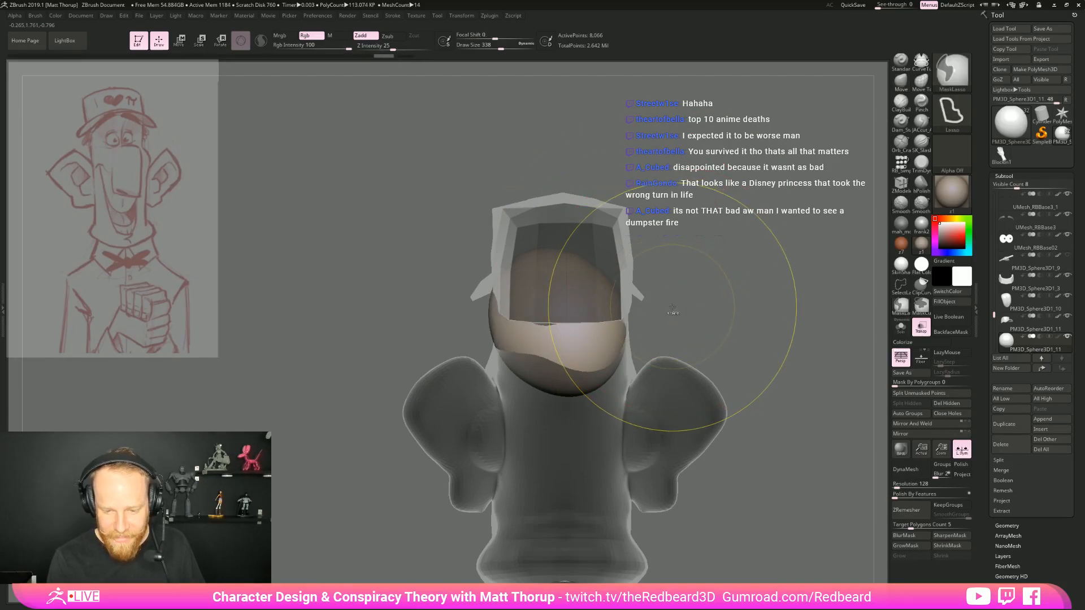
{"action": "key", "text": "ctrl+z"}
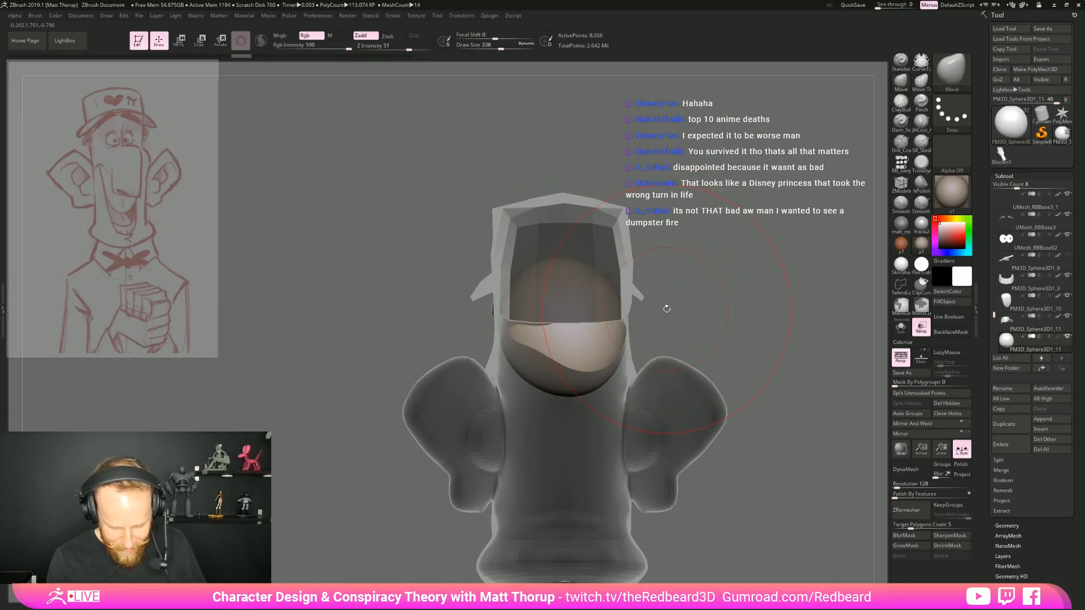
{"action": "key", "text": "ctrl+z"}
{"action": "key", "text": "ctrl+z"}
{"action": "key", "text": "ctrl+z"}
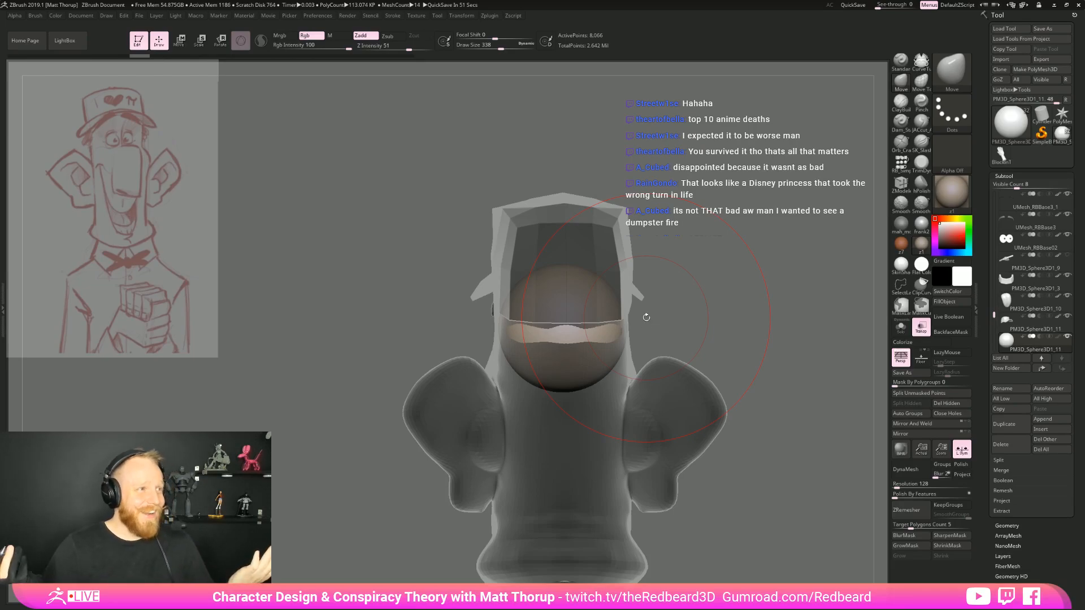
Try to pull the sphere's side outward below the cap from behind, and undo the strokes
{"action": "left_click_drag", "start_coordinate": [646, 317], "coordinate": [739, 293]}
{"action": "right_click_drag", "start_coordinate": [500, 309], "coordinate": [502, 301]}
{"action": "left_click_drag", "start_coordinate": [502, 301], "coordinate": [495, 289]}
{"action": "key", "text": "ctrl+z"}
{"action": "key", "text": "ctrl+z"}
{"action": "key", "text": "ctrl+z"}
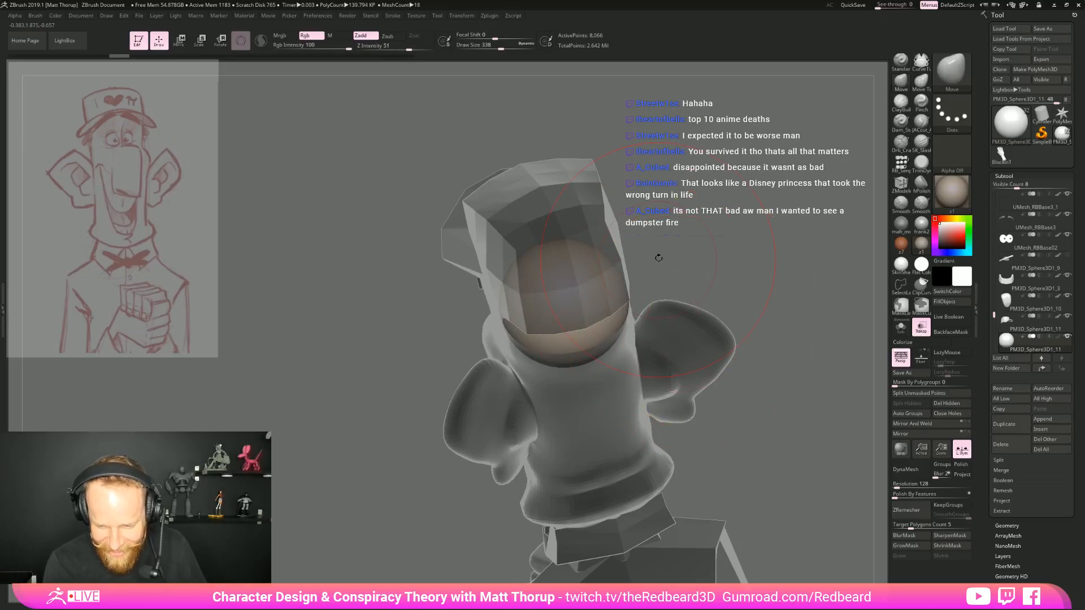
Pull the sphere forward toward the forehead under the cap with the Move brush at draw size 338
{"action": "left_click_drag", "start_coordinate": [659, 259], "coordinate": [647, 242]}
{"action": "right_click_drag", "start_coordinate": [564, 289], "coordinate": [491, 312]}
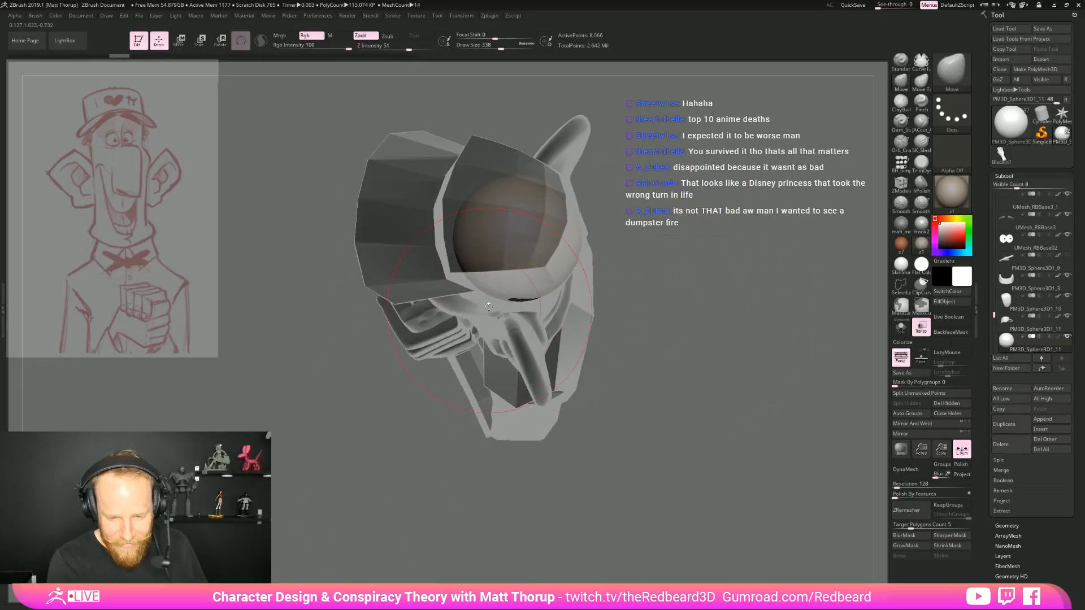
{"action": "left_click_drag", "start_coordinate": [477, 283], "coordinate": [473, 283]}
{"action": "left_click_drag", "start_coordinate": [679, 264], "coordinate": [667, 232]}
{"action": "left_click_drag", "start_coordinate": [554, 303], "coordinate": [542, 301]}
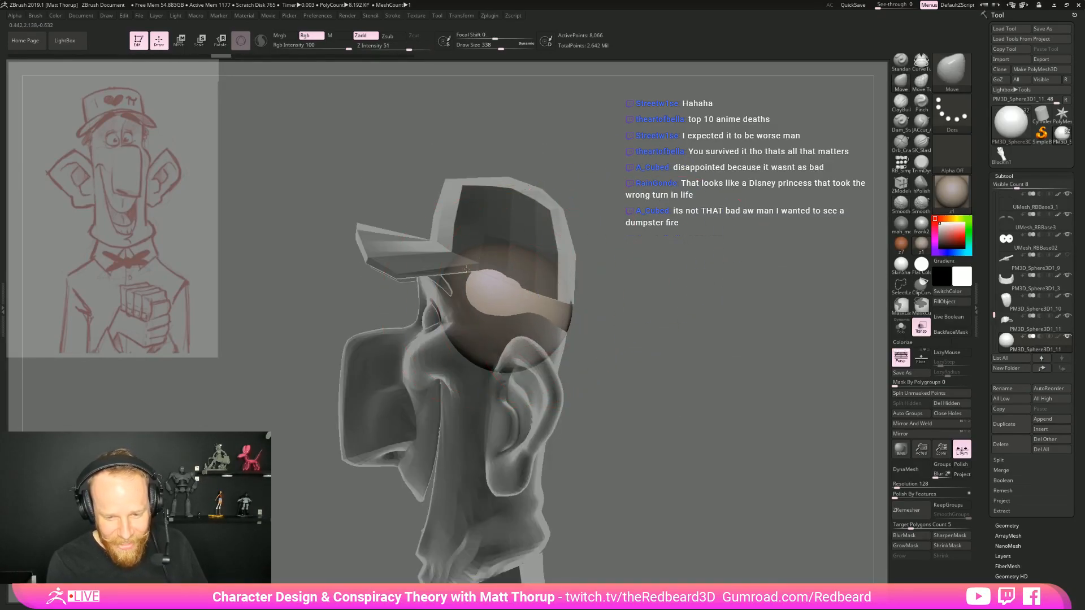
Stretch the sphere's underside down behind the ear to form the back of the head with the Move brush
{"action": "mouse_move", "coordinate": [646, 300]}
{"action": "left_mouse_down"}
{"action": "mouse_move", "coordinate": [614, 290]}
{"action": "mouse_move", "coordinate": [699, 305]}
{"action": "left_mouse_up"}
{"action": "mouse_move", "coordinate": [485, 317]}
{"action": "left_mouse_down"}
{"action": "mouse_move", "coordinate": [519, 346]}
{"action": "mouse_move", "coordinate": [517, 419]}
{"action": "left_mouse_up"}
{"action": "left_click_drag", "start_coordinate": [716, 339], "coordinate": [583, 363]}
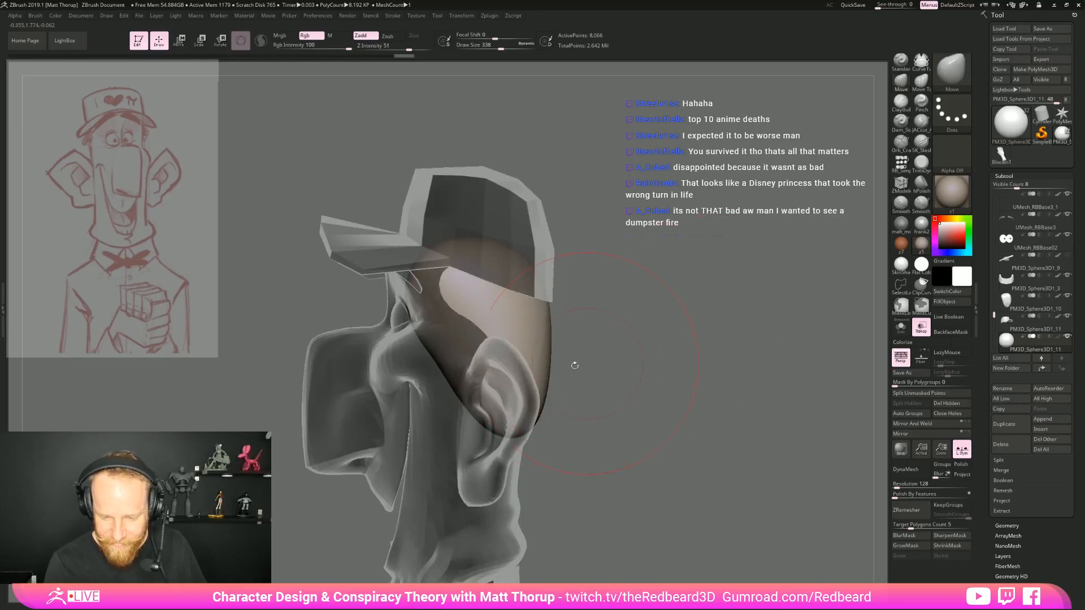
{"action": "left_click_drag", "start_coordinate": [543, 318], "coordinate": [542, 339]}
Turn off transparency and build up rough clay over the side and back of the hair mass with ClayBuildup at draw size 101
{"action": "left_click", "coordinate": [921, 327]}
{"action": "mouse_move", "coordinate": [708, 377]}
{"action": "left_mouse_down"}
{"action": "mouse_move", "coordinate": [744, 376]}
{"action": "mouse_move", "coordinate": [706, 371]}
{"action": "left_mouse_up"}
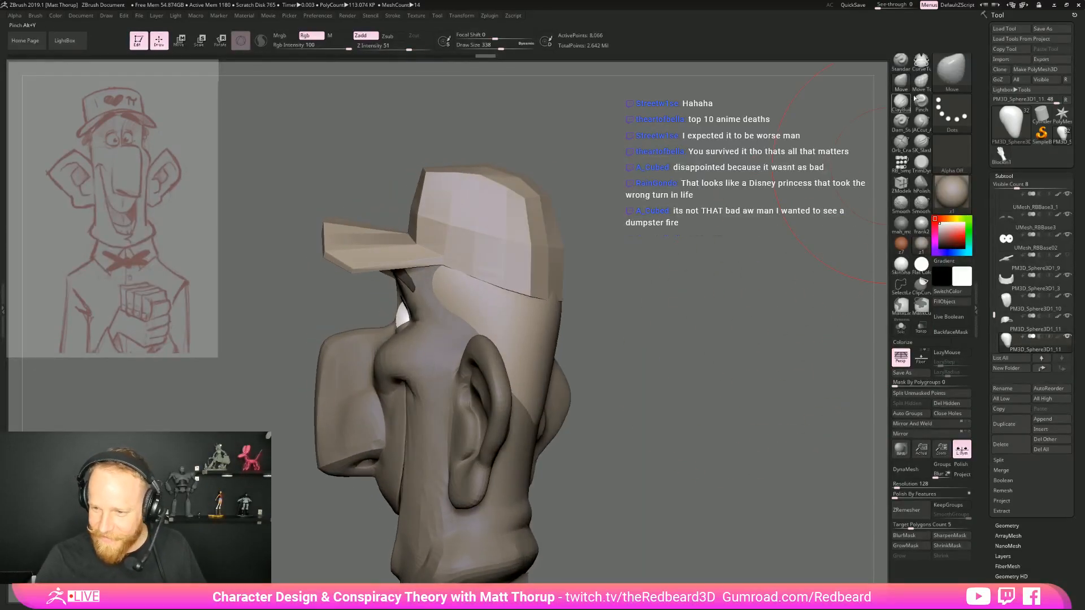
{"action": "left_click", "coordinate": [903, 102]}
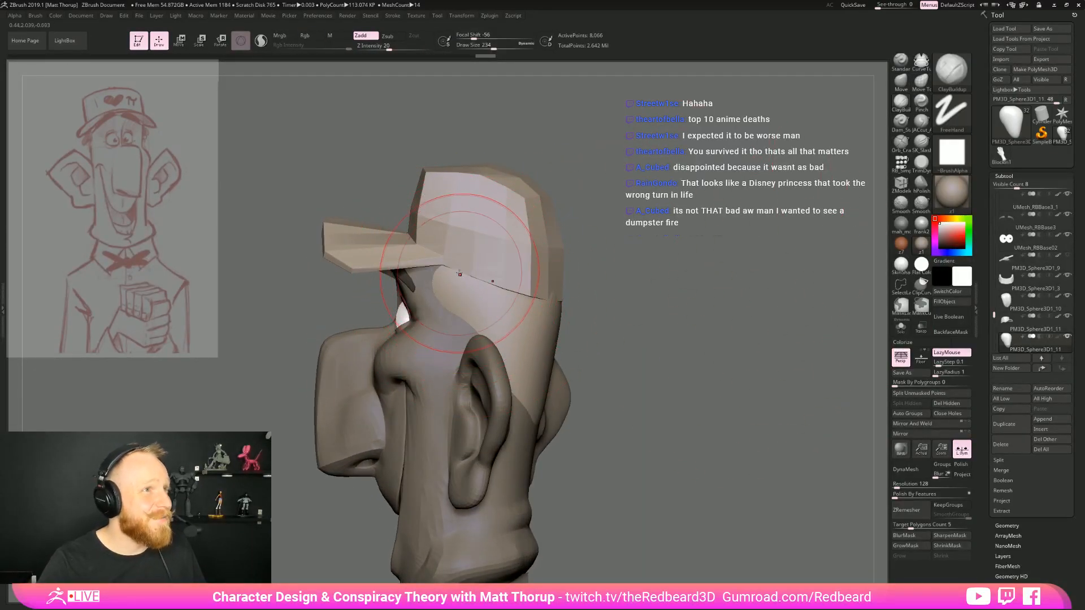
{"action": "key", "text": "s"}
{"action": "mouse_move", "coordinate": [462, 267]}
{"action": "left_mouse_down"}
{"action": "mouse_move", "coordinate": [441, 266]}
{"action": "mouse_move", "coordinate": [491, 299]}
{"action": "mouse_move", "coordinate": [470, 310]}
{"action": "mouse_move", "coordinate": [512, 349]}
{"action": "left_mouse_up"}
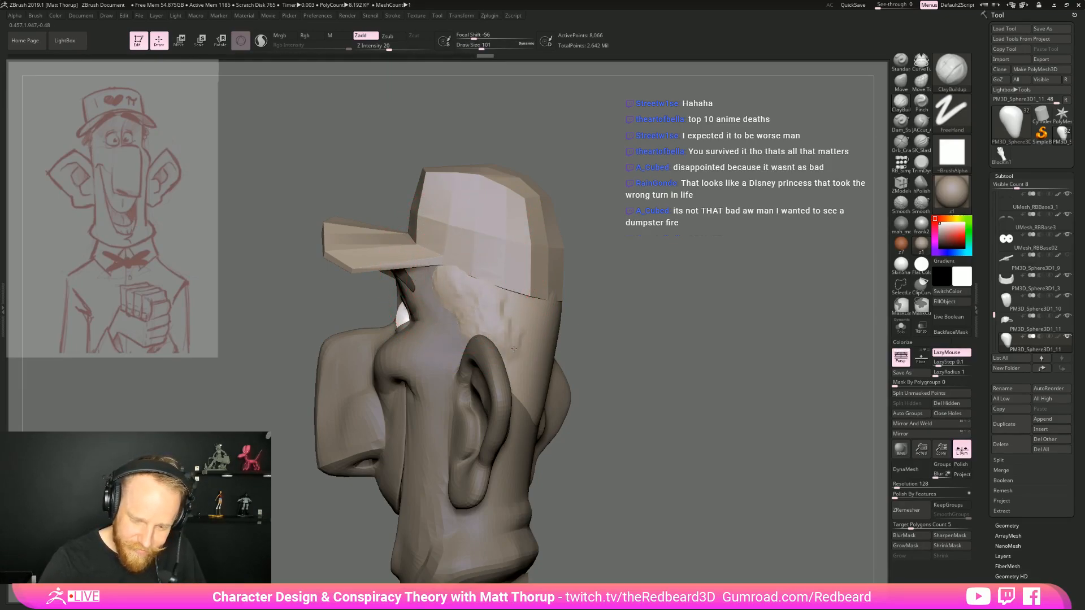
{"action": "right_click_drag", "start_coordinate": [571, 345], "coordinate": [516, 342]}
{"action": "left_click_drag", "start_coordinate": [515, 365], "coordinate": [537, 386]}
{"action": "mouse_move", "coordinate": [518, 366]}
{"action": "left_mouse_down"}
{"action": "mouse_move", "coordinate": [525, 378]}
{"action": "mouse_move", "coordinate": [575, 368]}
{"action": "mouse_move", "coordinate": [512, 402]}
{"action": "mouse_move", "coordinate": [552, 423]}
{"action": "left_mouse_up"}
{"action": "mouse_move", "coordinate": [718, 331]}
{"action": "right_mouse_down"}
{"action": "mouse_move", "coordinate": [656, 325]}
{"action": "mouse_move", "coordinate": [710, 349]}
{"action": "right_mouse_up"}
{"action": "mouse_move", "coordinate": [573, 323]}
{"action": "left_mouse_down"}
{"action": "mouse_move", "coordinate": [549, 326]}
{"action": "mouse_move", "coordinate": [539, 296]}
{"action": "left_mouse_up"}
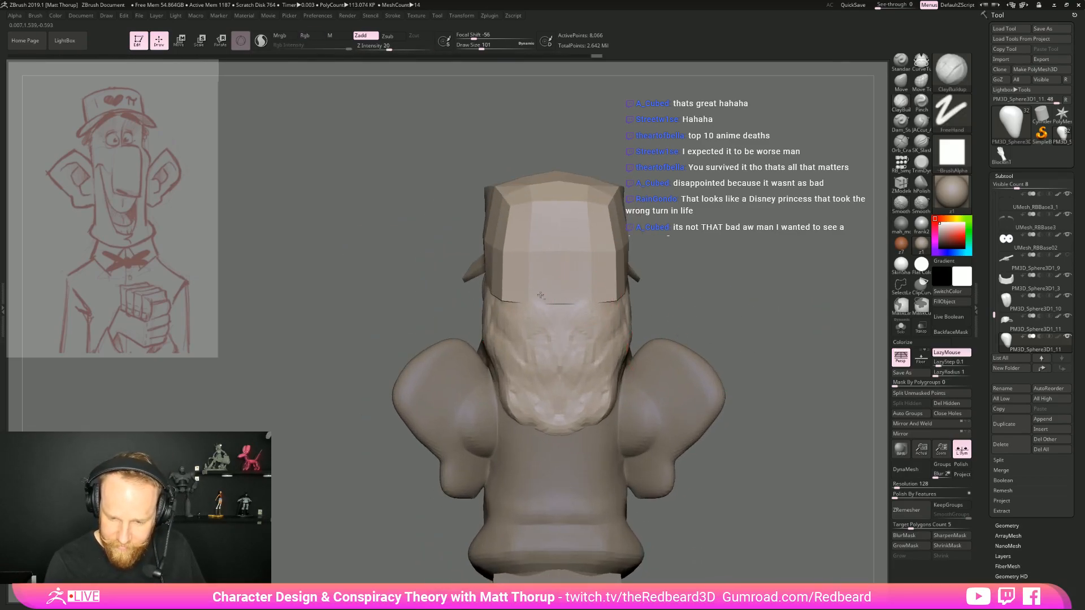
DynaMesh the hair mass at resolution 128 and add thin ClayBuildup strands above the ear at draw size 25
{"action": "left_click", "coordinate": [906, 469]}
{"action": "right_click_drag", "start_coordinate": [745, 463], "coordinate": [776, 467]}
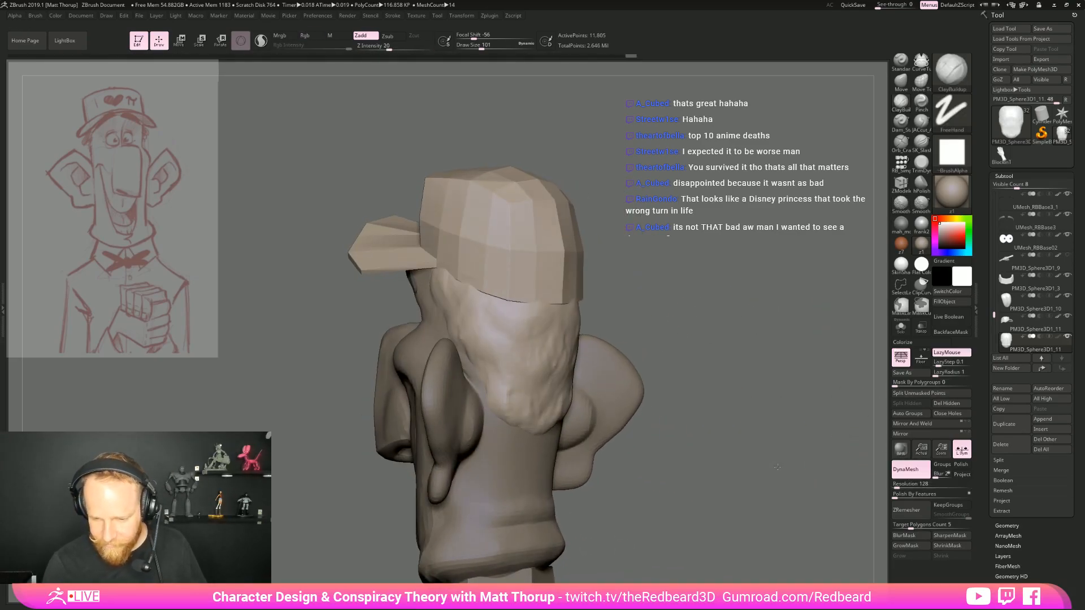
{"action": "key", "text": "s"}
{"action": "left_click_drag", "start_coordinate": [444, 276], "coordinate": [435, 276]}
{"action": "right_click_drag", "start_coordinate": [585, 219], "coordinate": [626, 220]}
{"action": "key", "text": "s"}
{"action": "mouse_move", "coordinate": [443, 271]}
{"action": "left_mouse_down"}
{"action": "mouse_move", "coordinate": [475, 286]}
{"action": "mouse_move", "coordinate": [521, 340]}
{"action": "left_mouse_up"}
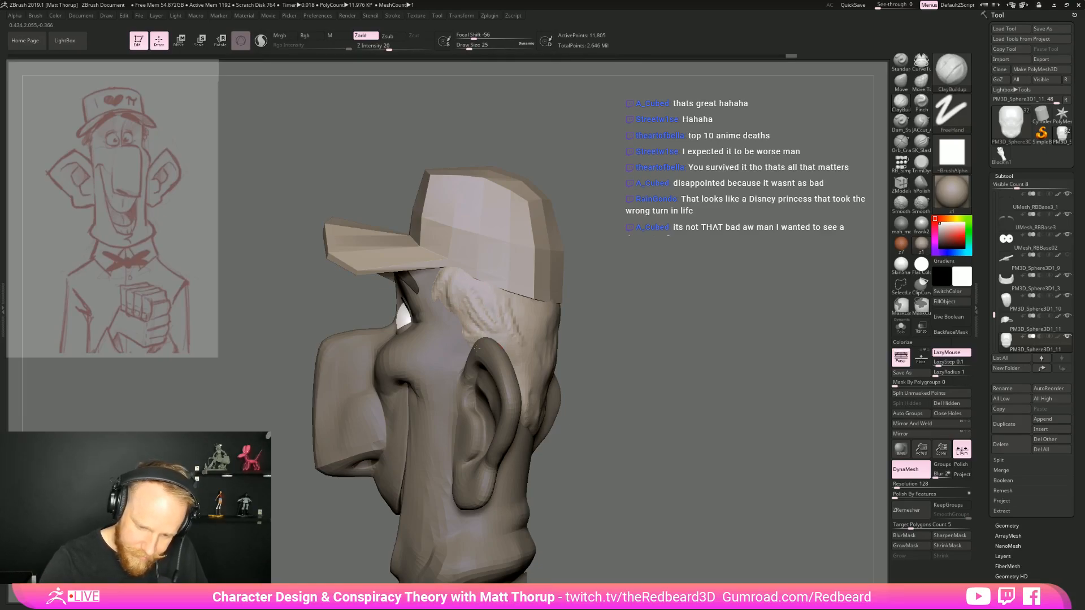
{"action": "mouse_move", "coordinate": [598, 346]}
{"action": "right_mouse_down"}
{"action": "mouse_move", "coordinate": [665, 337]}
{"action": "mouse_move", "coordinate": [692, 352]}
{"action": "mouse_move", "coordinate": [638, 351]}
{"action": "right_mouse_up"}
{"action": "right_click_drag", "start_coordinate": [638, 352], "coordinate": [613, 340], "text": "ctrl"}
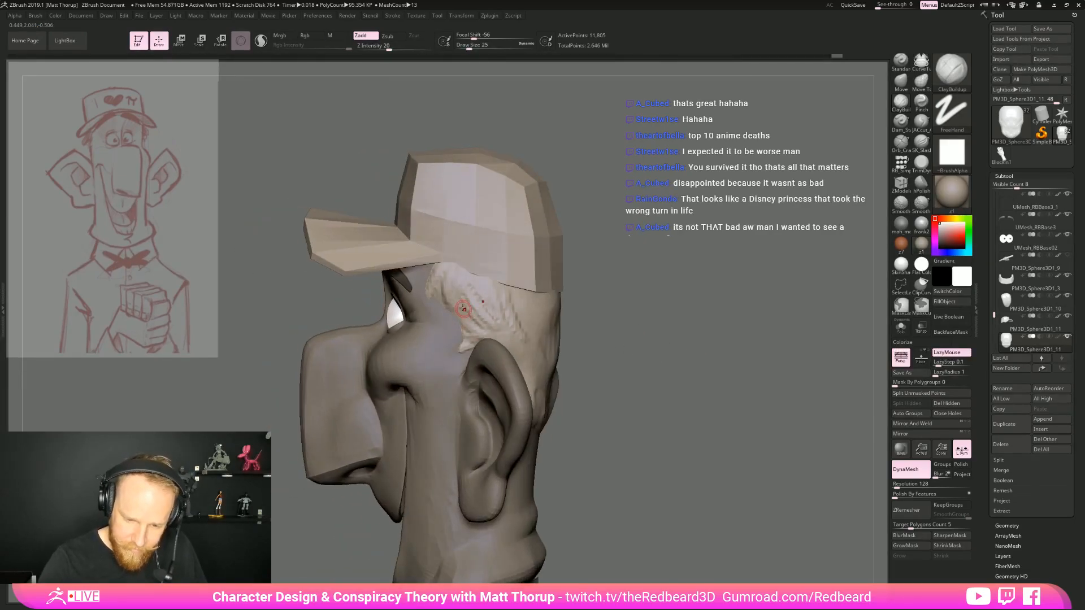
Build thicker swept-back strands above and behind the ear with ClayBuildup at draw size 54
{"action": "key", "text": "s"}
{"action": "left_click_drag", "start_coordinate": [496, 320], "coordinate": [502, 320]}
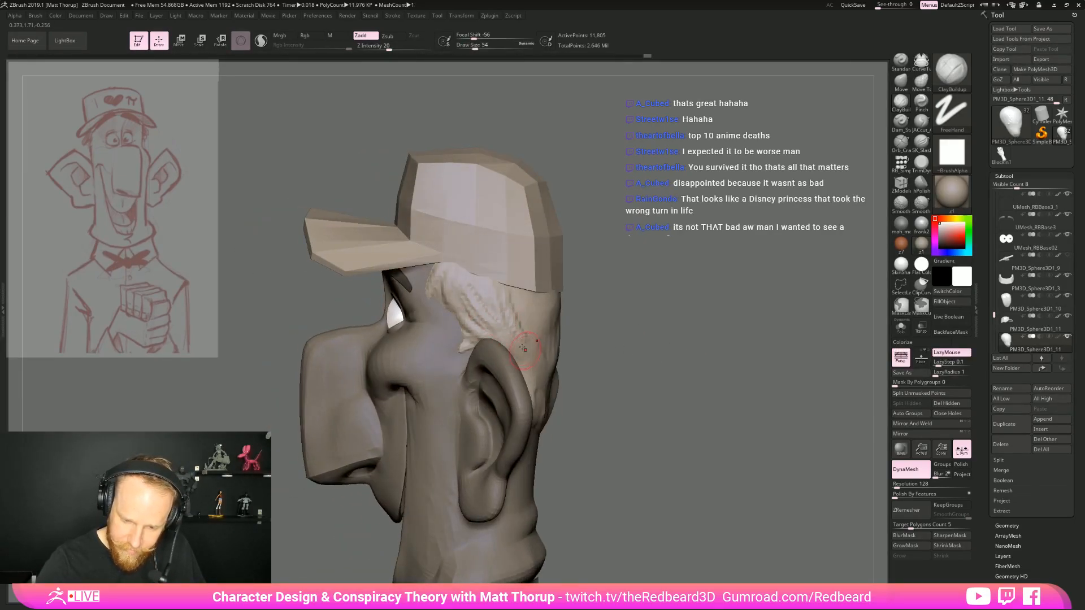
{"action": "right_click_drag", "start_coordinate": [572, 315], "coordinate": [520, 333]}
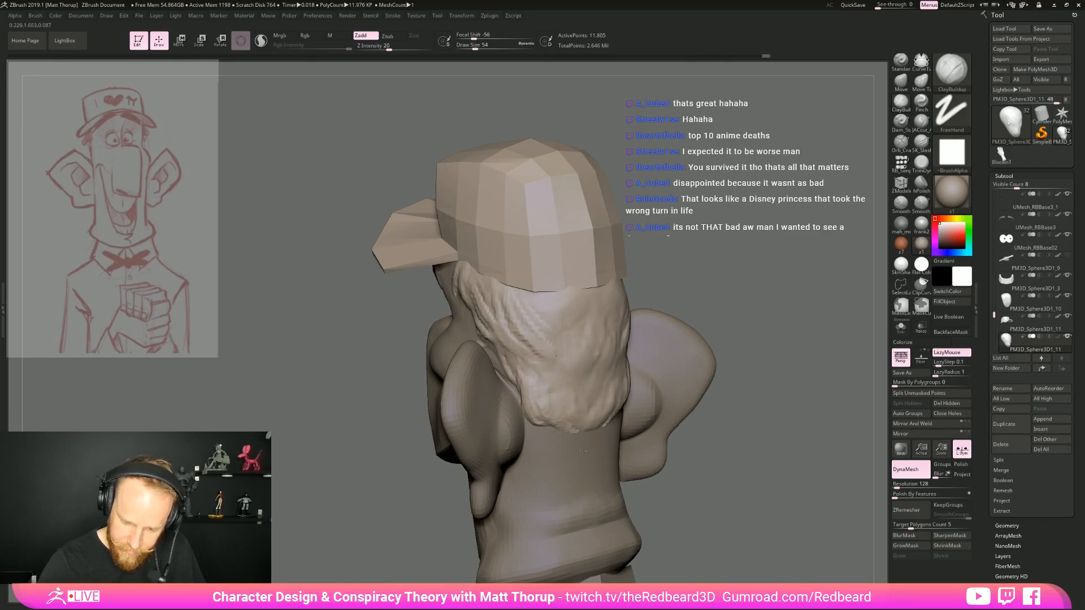
Try to add downward strands on the back of the hair, and undo the strokes
{"action": "left_click_drag", "start_coordinate": [615, 367], "coordinate": [606, 408]}
{"action": "left_click_drag", "start_coordinate": [568, 321], "coordinate": [590, 396]}
{"action": "left_click_drag", "start_coordinate": [542, 308], "coordinate": [577, 345]}
{"action": "key", "text": "ctrl+z"}
{"action": "key", "text": "ctrl+z"}
{"action": "key", "text": "ctrl+z"}
{"action": "key", "text": "ctrl+z"}
Layer ClayBuildup strands down the back of the hair, angled toward the center of the neck
{"action": "left_click_drag", "start_coordinate": [564, 295], "coordinate": [536, 330]}
{"action": "left_click_drag", "start_coordinate": [561, 299], "coordinate": [533, 337]}
{"action": "left_click_drag", "start_coordinate": [683, 325], "coordinate": [706, 334]}
{"action": "left_click_drag", "start_coordinate": [791, 328], "coordinate": [757, 356]}
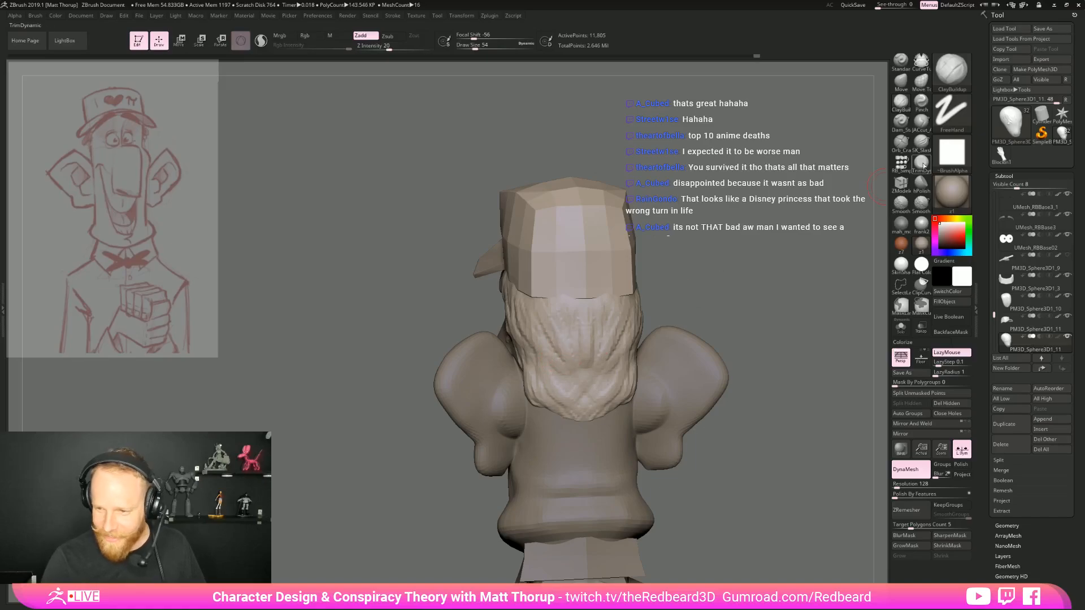
Cut strand grooves into the back and sides of the hair with the JACut_A brush at draw size 51
{"action": "left_click", "coordinate": [921, 122]}
{"action": "key", "text": "s"}
{"action": "left_click_drag", "start_coordinate": [576, 346], "coordinate": [543, 376]}
{"action": "mouse_move", "coordinate": [734, 344]}
{"action": "left_mouse_down"}
{"action": "mouse_move", "coordinate": [791, 342]}
{"action": "mouse_move", "coordinate": [701, 342]}
{"action": "left_mouse_up"}
{"action": "key", "text": "s"}
{"action": "left_click_drag", "start_coordinate": [627, 340], "coordinate": [629, 340]}
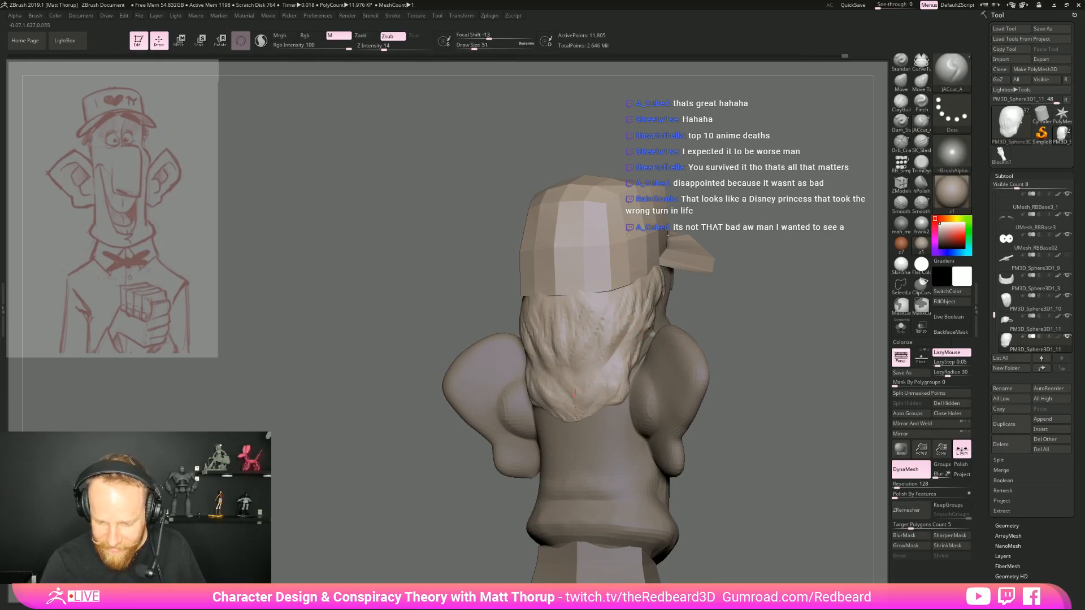
{"action": "left_click_drag", "start_coordinate": [763, 325], "coordinate": [687, 329]}
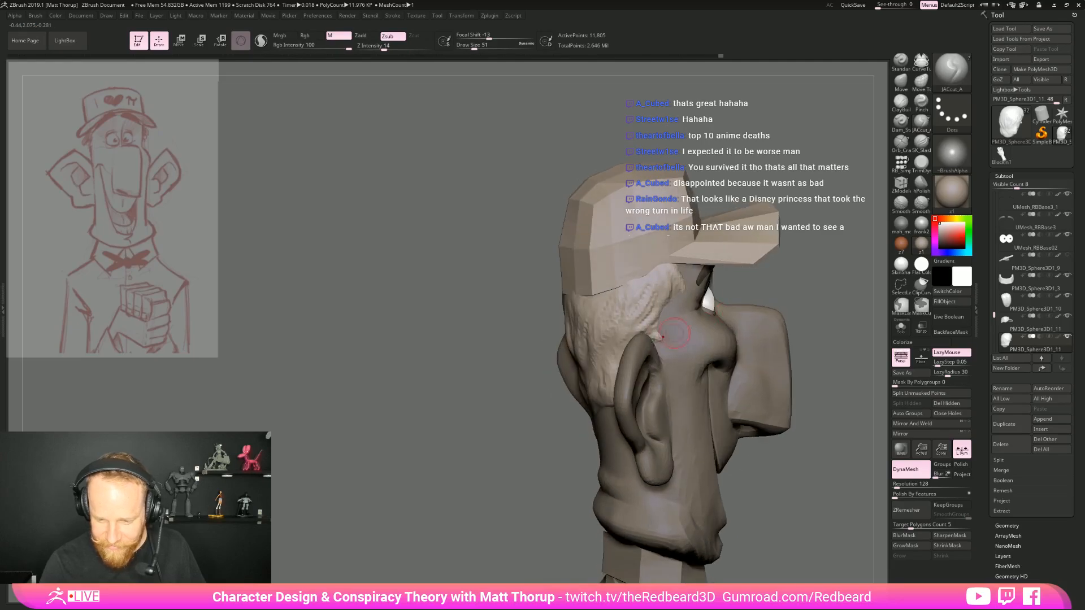
{"action": "mouse_move", "coordinate": [777, 272]}
{"action": "left_mouse_down"}
{"action": "mouse_move", "coordinate": [706, 295]}
{"action": "mouse_move", "coordinate": [720, 294]}
{"action": "mouse_move", "coordinate": [646, 367]}
{"action": "mouse_move", "coordinate": [687, 371]}
{"action": "mouse_move", "coordinate": [621, 398]}
{"action": "left_mouse_up"}
Reshape the hair's front edge beside the temple with the Move brush at draw size 124
{"action": "key", "text": "b"}
{"action": "key", "text": "m"}
{"action": "key", "text": "v"}
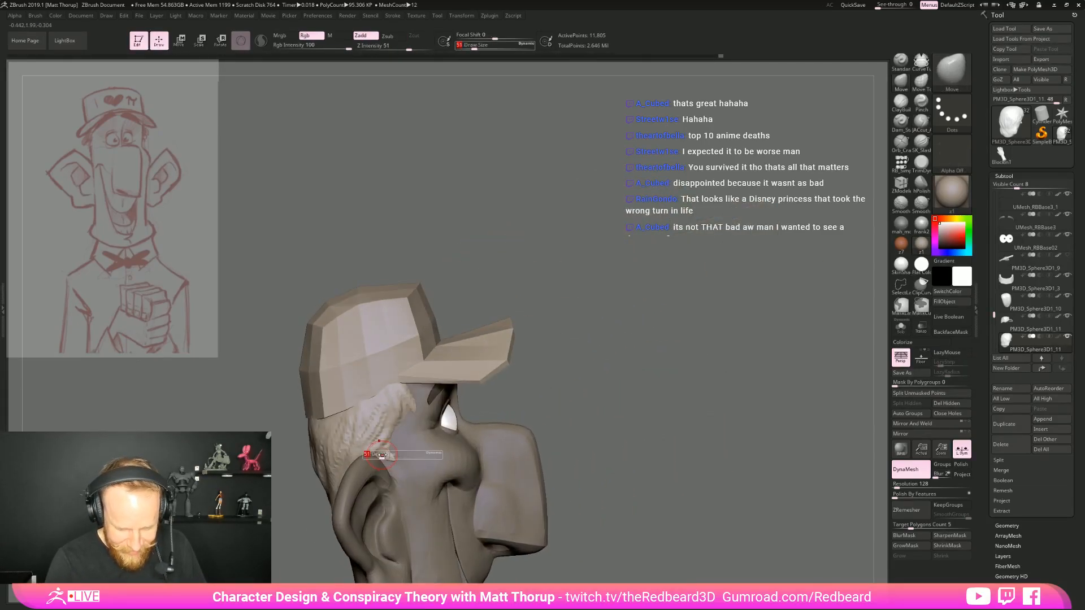
{"action": "left_click_drag", "start_coordinate": [517, 397], "coordinate": [498, 445]}
{"action": "key", "text": "s"}
{"action": "left_click_drag", "start_coordinate": [380, 456], "coordinate": [393, 467]}
{"action": "left_click_drag", "start_coordinate": [593, 397], "coordinate": [397, 467]}
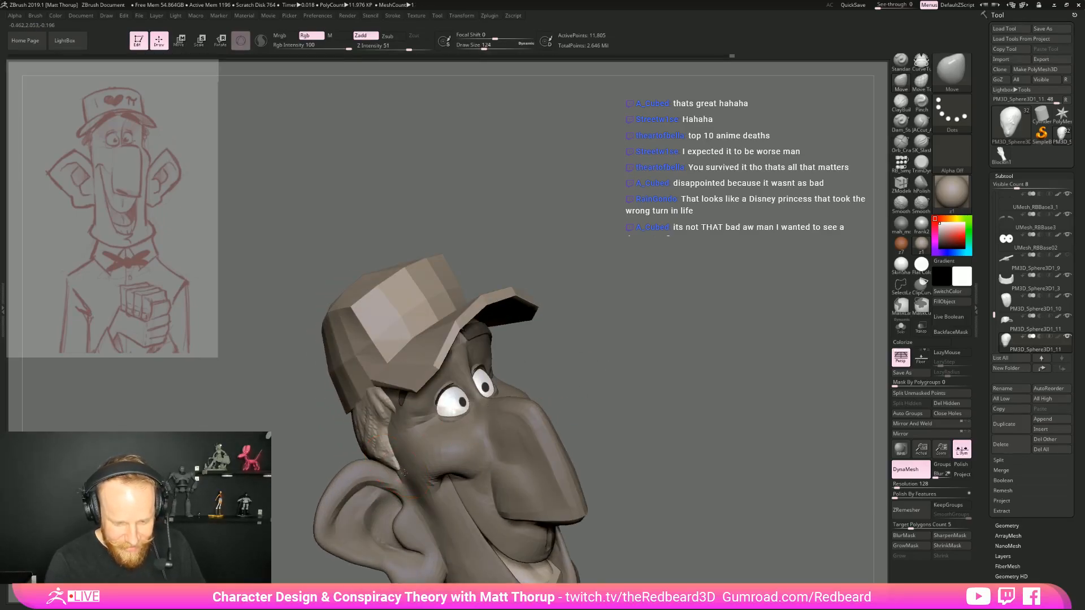
{"action": "mouse_move", "coordinate": [588, 340]}
{"action": "left_mouse_down"}
{"action": "mouse_move", "coordinate": [664, 298]}
{"action": "mouse_move", "coordinate": [603, 360]}
{"action": "left_mouse_up"}
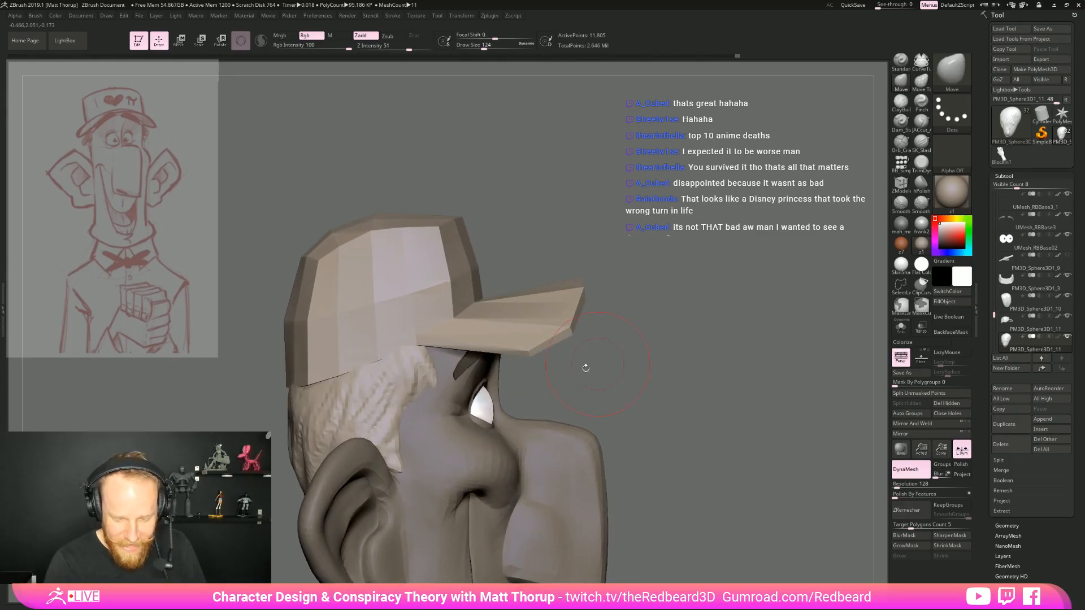
Refine the sideburn outline in front of the ear with the Move brush at draw size 59
{"action": "key", "text": "s"}
{"action": "left_click_drag", "start_coordinate": [402, 446], "coordinate": [421, 421]}
{"action": "left_click_drag", "start_coordinate": [643, 375], "coordinate": [556, 402]}
{"action": "mouse_move", "coordinate": [556, 401]}
{"action": "left_mouse_down", "text": "alt"}
{"action": "mouse_move", "coordinate": [603, 351]}
{"action": "mouse_move", "coordinate": [624, 384]}
{"action": "mouse_move", "coordinate": [655, 368]}
{"action": "left_mouse_up", "text": "alt"}
{"action": "left_click_drag", "start_coordinate": [702, 342], "coordinate": [709, 337]}
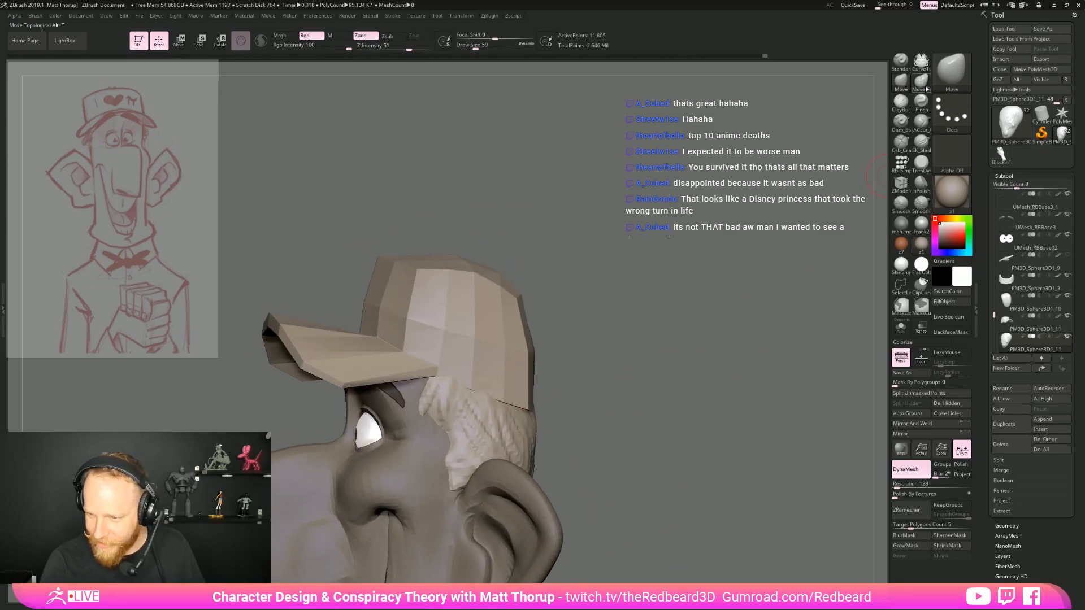
Add small ClayBuildup tufts along the front hairline under the cap at draw size 27
{"action": "left_click", "coordinate": [902, 104]}
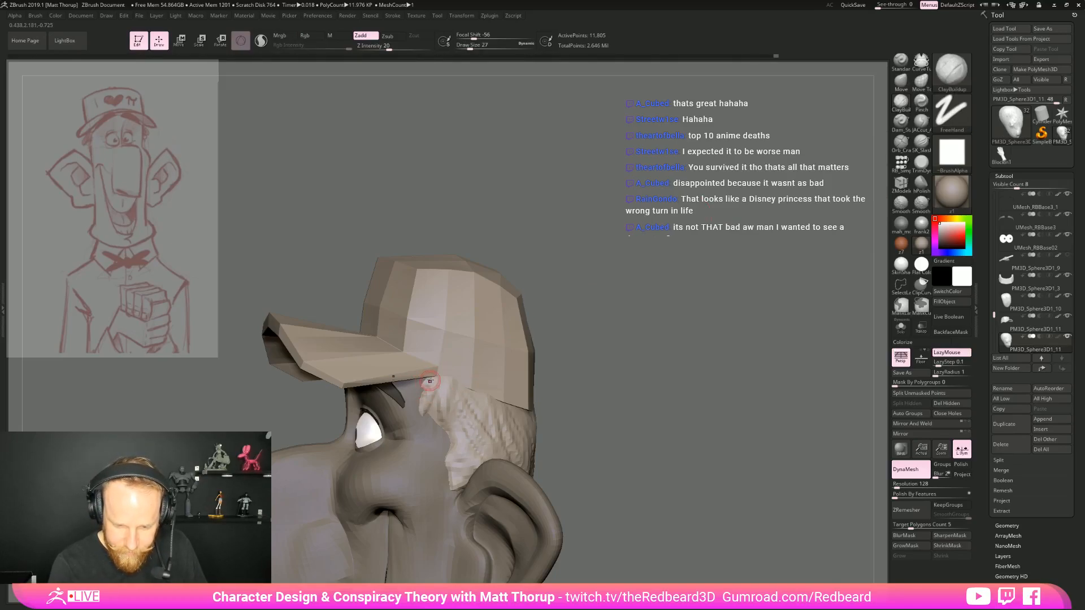
{"action": "left_click_drag", "start_coordinate": [411, 423], "coordinate": [413, 424]}
{"action": "left_click_drag", "start_coordinate": [643, 373], "coordinate": [631, 380]}
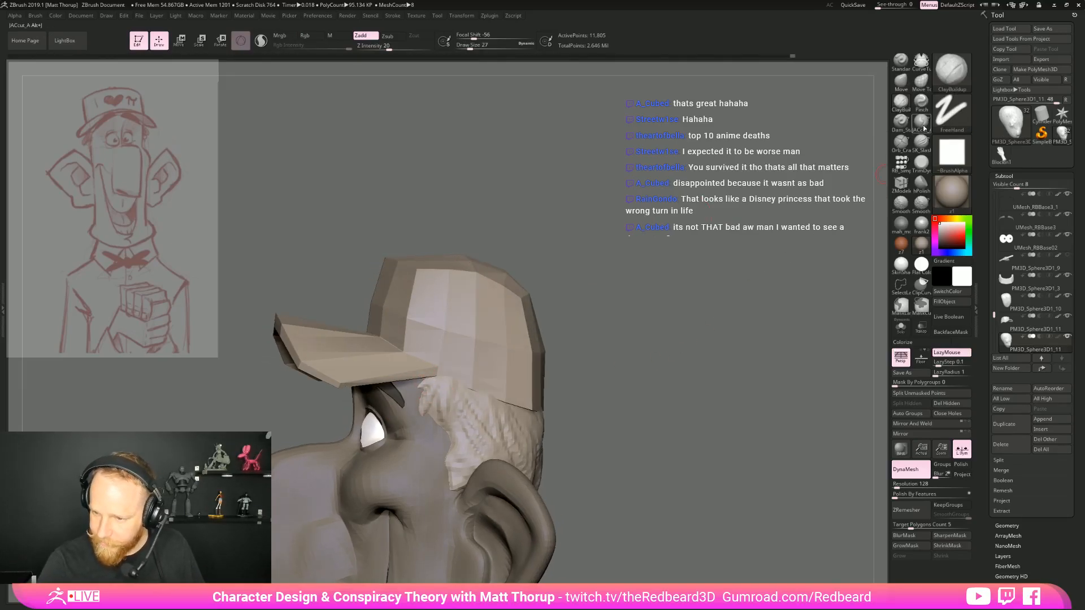
Switch to the Orb_Cracks brush and remesh the hair with DynaMesh at resolution 336
{"action": "left_click", "coordinate": [921, 144]}
{"action": "key", "text": "bracketleft"}
{"action": "left_click_drag", "start_coordinate": [623, 305], "coordinate": [633, 350], "text": "ctrl"}
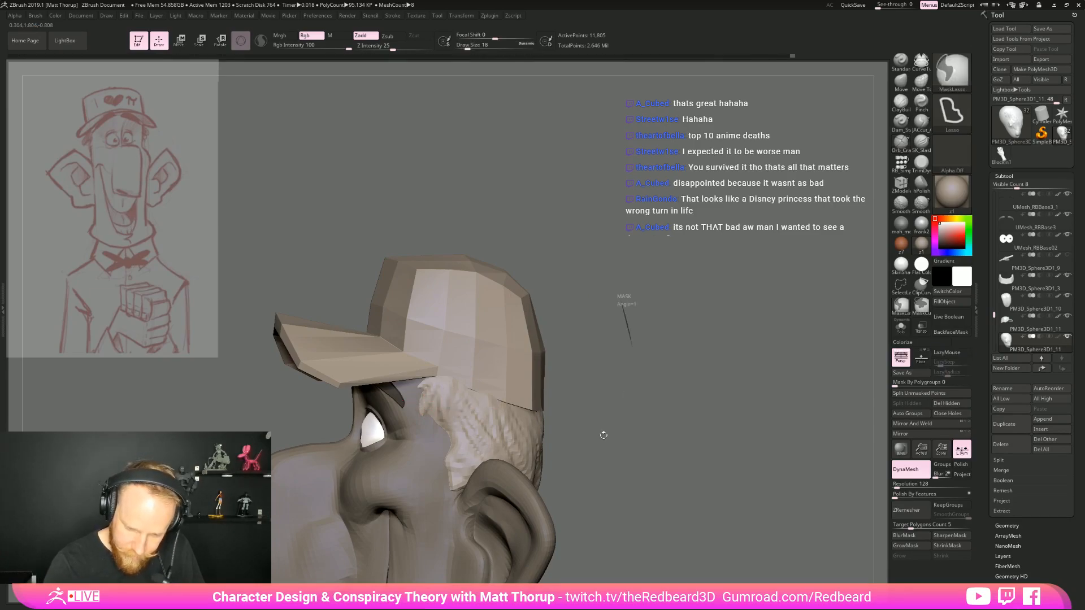
{"action": "left_click", "coordinate": [900, 487]}
{"action": "left_click_drag", "start_coordinate": [702, 412], "coordinate": [705, 419], "text": "ctrl"}
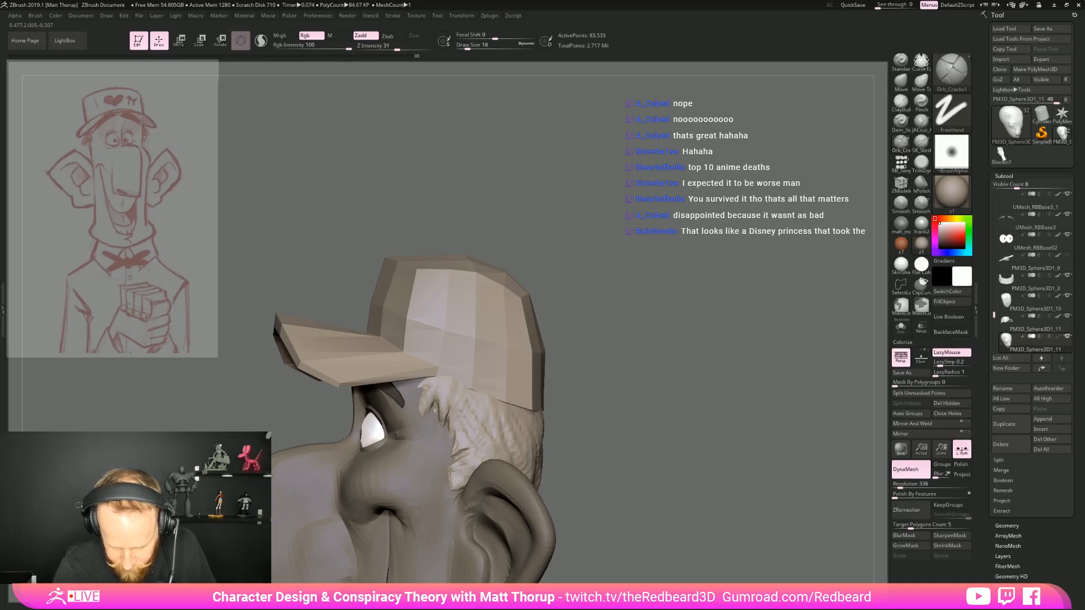
Carve sharp strand lines through the sideburns and side hair with Orb_Cracks at draw sizes 18 and 35
{"action": "left_click_drag", "start_coordinate": [599, 469], "coordinate": [695, 509], "text": "shift"}
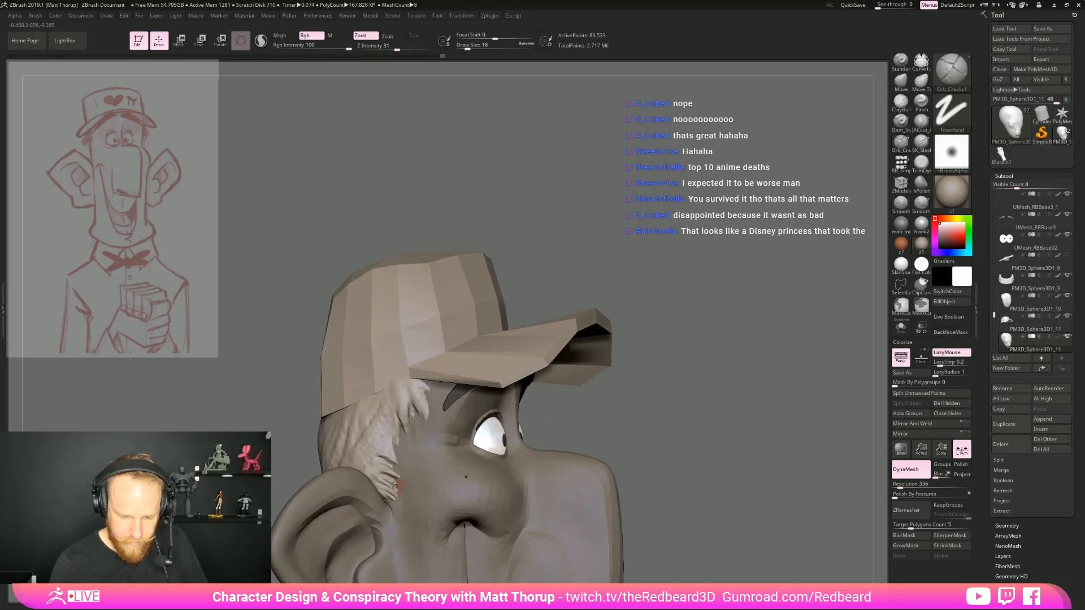
{"action": "right_click_drag", "start_coordinate": [369, 437], "coordinate": [397, 384]}
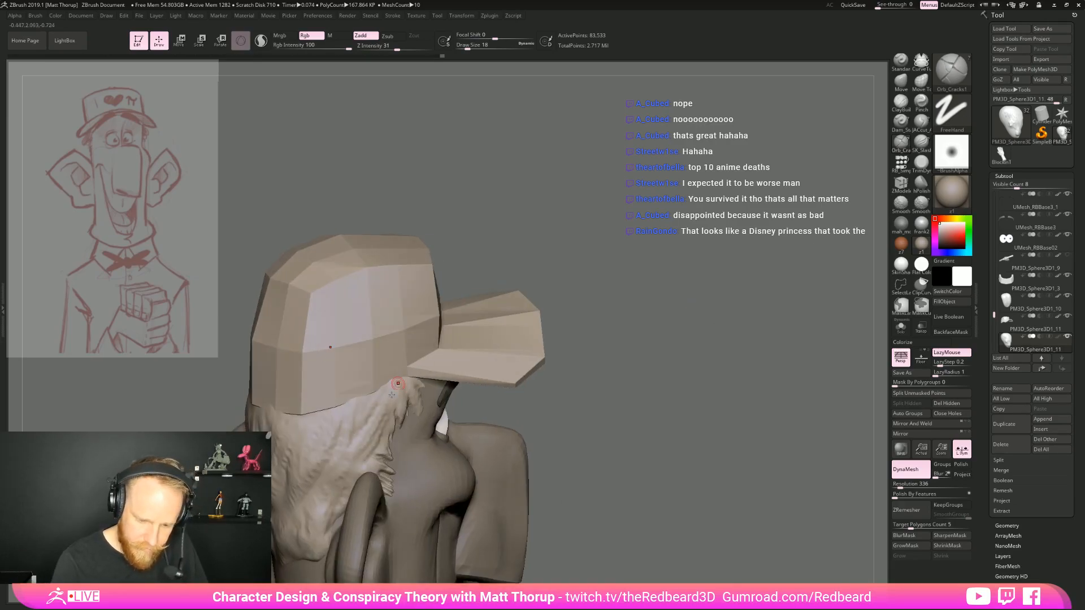
{"action": "key", "text": "s"}
{"action": "mouse_move", "coordinate": [395, 382]}
{"action": "left_mouse_down"}
{"action": "mouse_move", "coordinate": [386, 427]}
{"action": "mouse_move", "coordinate": [362, 432]}
{"action": "left_mouse_up"}
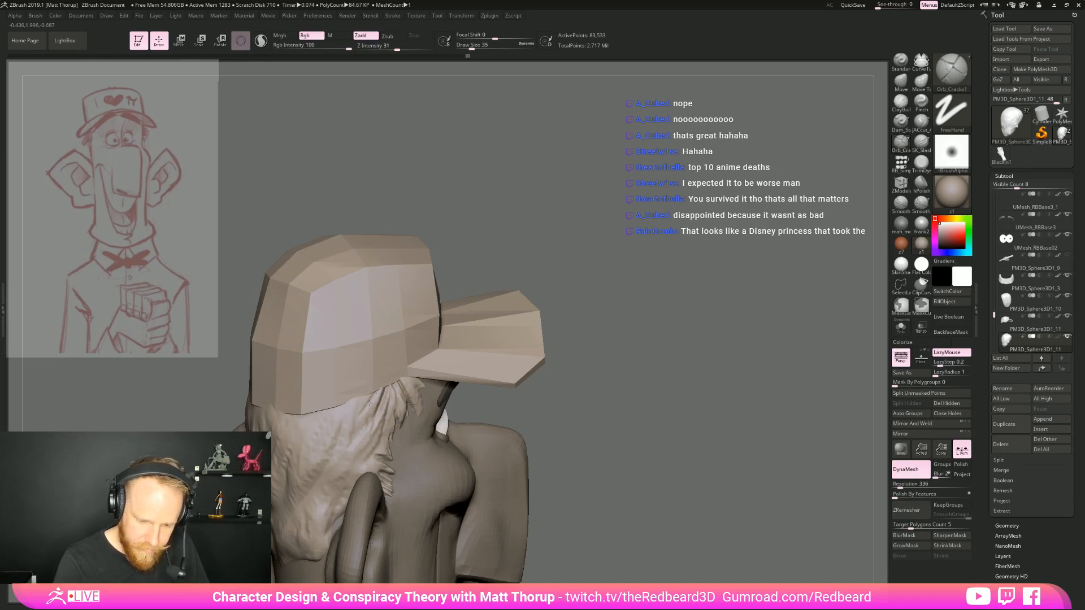
{"action": "mouse_move", "coordinate": [333, 455]}
{"action": "right_mouse_down"}
{"action": "mouse_move", "coordinate": [536, 394]}
{"action": "mouse_move", "coordinate": [531, 380]}
{"action": "right_mouse_up"}
{"action": "right_click_drag", "start_coordinate": [276, 396], "coordinate": [693, 412]}
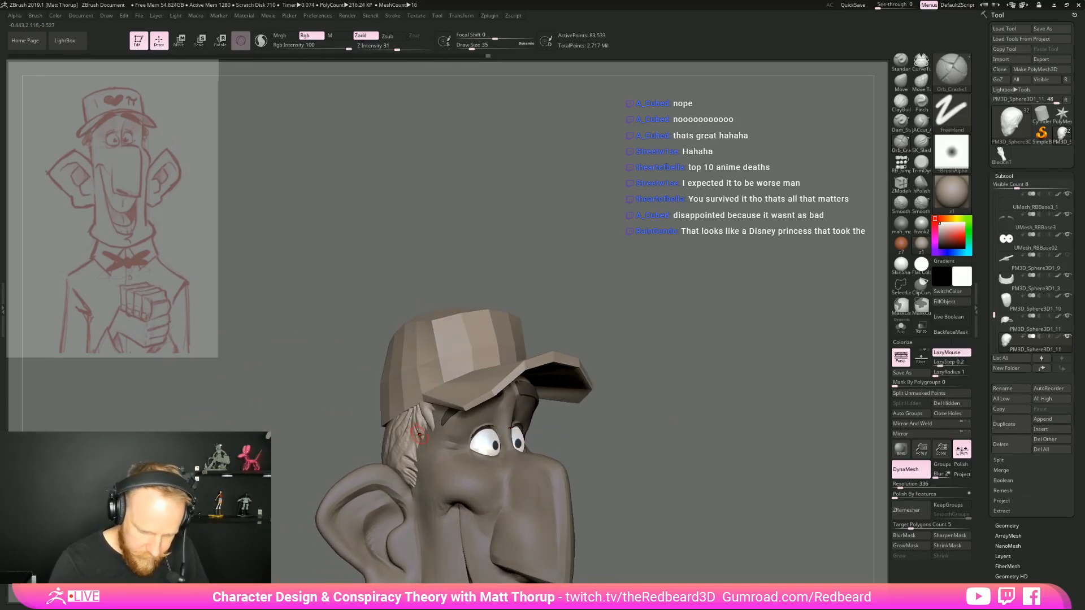
Examine the head, cap and new hair from the front, three-quarter and side views
{"action": "right_click_drag", "start_coordinate": [663, 308], "coordinate": [622, 328]}
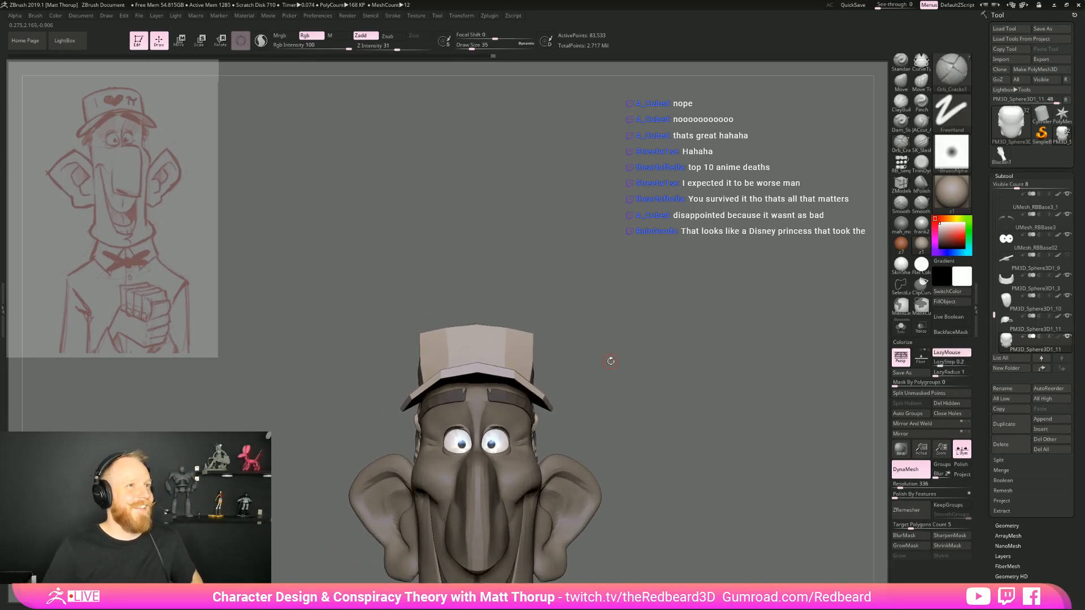
{"action": "right_click_drag", "start_coordinate": [610, 360], "coordinate": [686, 446]}
{"action": "right_click_drag", "start_coordinate": [687, 447], "coordinate": [704, 430]}
{"action": "right_click_drag", "start_coordinate": [658, 365], "coordinate": [735, 350]}
{"action": "left_click_drag", "start_coordinate": [455, 399], "coordinate": [453, 412]}
{"action": "right_click_drag", "start_coordinate": [651, 376], "coordinate": [704, 384]}
{"action": "mouse_move", "coordinate": [704, 384]}
{"action": "right_mouse_down", "text": "ctrl"}
{"action": "mouse_move", "coordinate": [603, 397]}
{"action": "mouse_move", "coordinate": [647, 402]}
{"action": "mouse_move", "coordinate": [626, 413]}
{"action": "right_mouse_up", "text": "ctrl"}
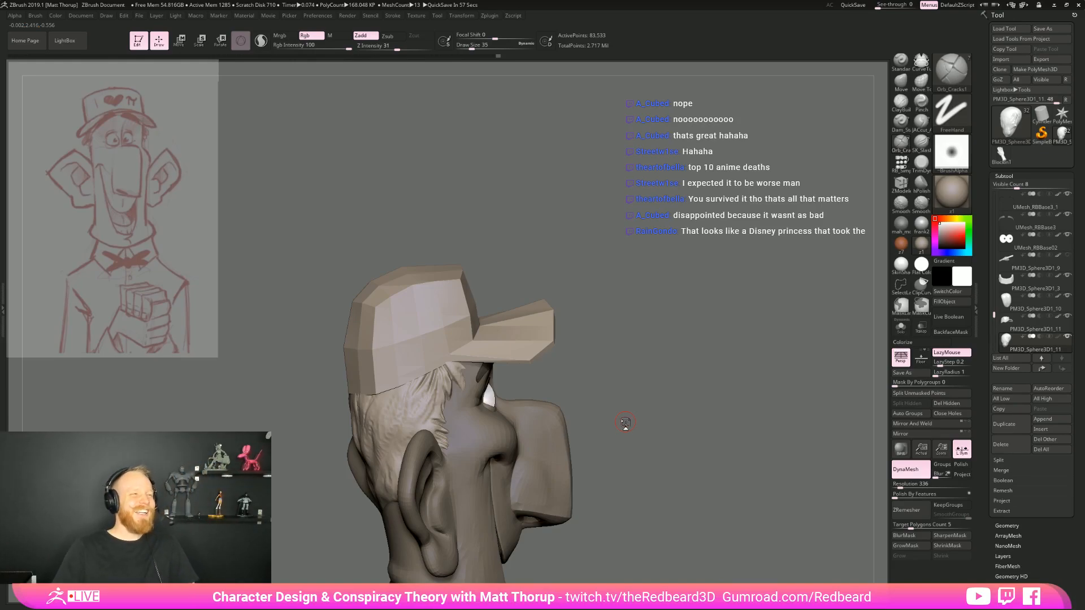
{"action": "mouse_move", "coordinate": [626, 421]}
{"action": "right_mouse_down"}
{"action": "mouse_move", "coordinate": [695, 355]}
{"action": "mouse_move", "coordinate": [589, 397]}
{"action": "mouse_move", "coordinate": [582, 441]}
{"action": "right_mouse_up"}
Select the head mesh for shaping with the Move brush at draw size 54
{"action": "key", "text": "b"}
{"action": "key", "text": "m"}
{"action": "key", "text": "v"}
{"action": "key", "text": "s"}
{"action": "left_click_drag", "start_coordinate": [282, 381], "coordinate": [292, 394]}
{"action": "right_click_drag", "start_coordinate": [293, 395], "coordinate": [407, 430]}
{"action": "mouse_move", "coordinate": [407, 429]}
{"action": "right_mouse_down", "text": "ctrl"}
{"action": "mouse_move", "coordinate": [410, 370]}
{"action": "mouse_move", "coordinate": [470, 418]}
{"action": "mouse_move", "coordinate": [581, 306]}
{"action": "mouse_move", "coordinate": [563, 359]}
{"action": "right_mouse_up", "text": "ctrl"}
{"action": "left_click", "coordinate": [444, 305], "text": "alt"}
{"action": "right_click_drag", "start_coordinate": [531, 323], "coordinate": [604, 414], "text": "ctrl"}
{"action": "mouse_move", "coordinate": [675, 398]}
{"action": "right_mouse_down"}
{"action": "mouse_move", "coordinate": [623, 396]}
{"action": "mouse_move", "coordinate": [622, 358]}
{"action": "mouse_move", "coordinate": [637, 402]}
{"action": "right_mouse_up"}
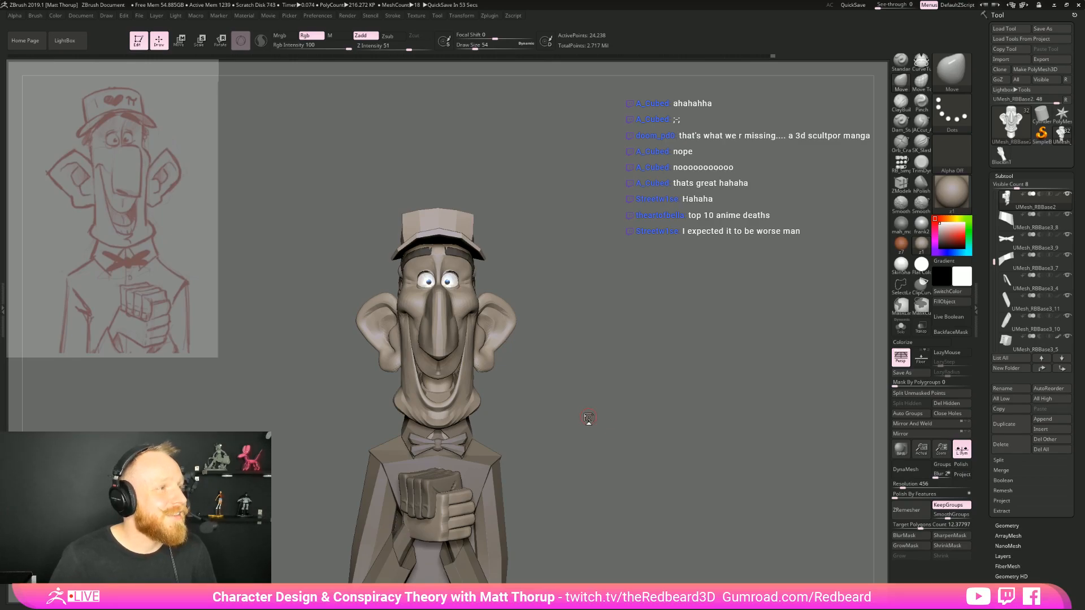
Select the cap and flare the upper corners of its crown with the Move brush at draw size 128
{"action": "mouse_move", "coordinate": [589, 419]}
{"action": "left_mouse_down"}
{"action": "mouse_move", "coordinate": [627, 315]}
{"action": "mouse_move", "coordinate": [622, 344]}
{"action": "mouse_move", "coordinate": [616, 332]}
{"action": "mouse_move", "coordinate": [596, 351]}
{"action": "mouse_move", "coordinate": [571, 339]}
{"action": "left_mouse_up"}
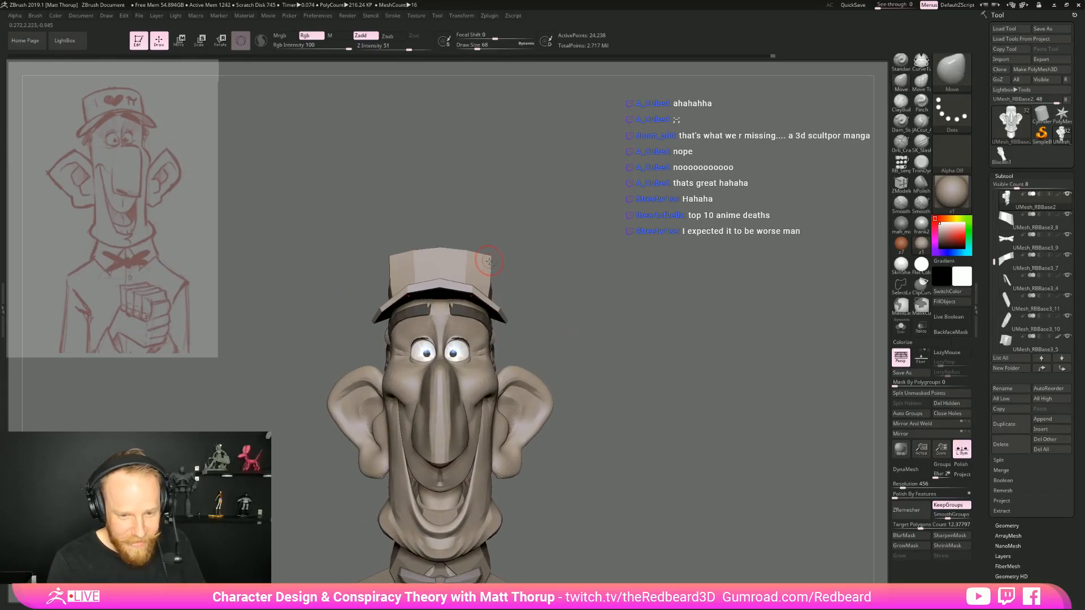
{"action": "left_click", "coordinate": [489, 259], "text": "alt"}
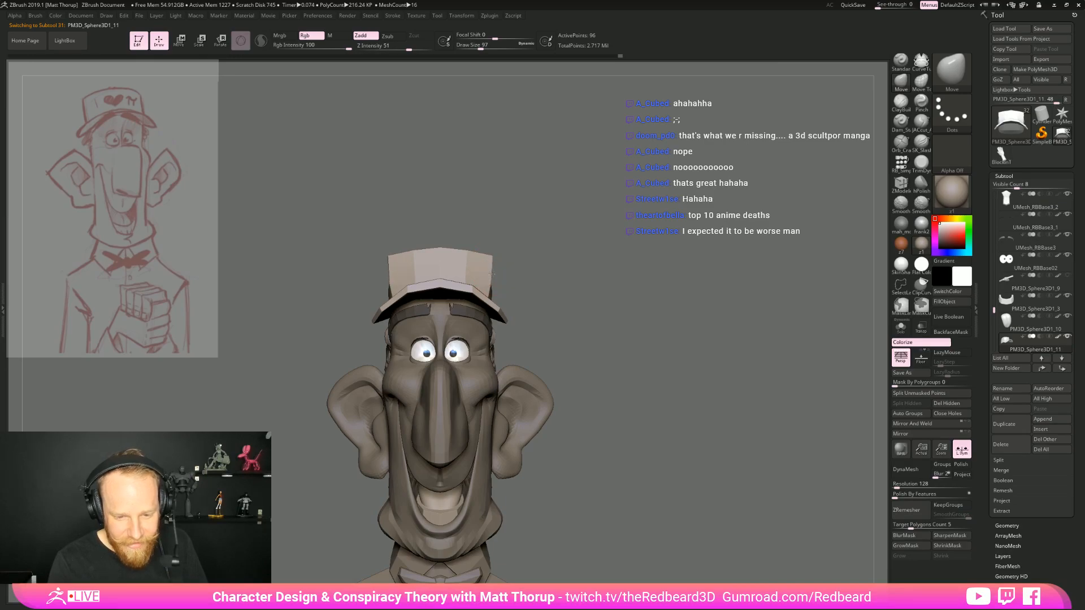
{"action": "key", "text": "s"}
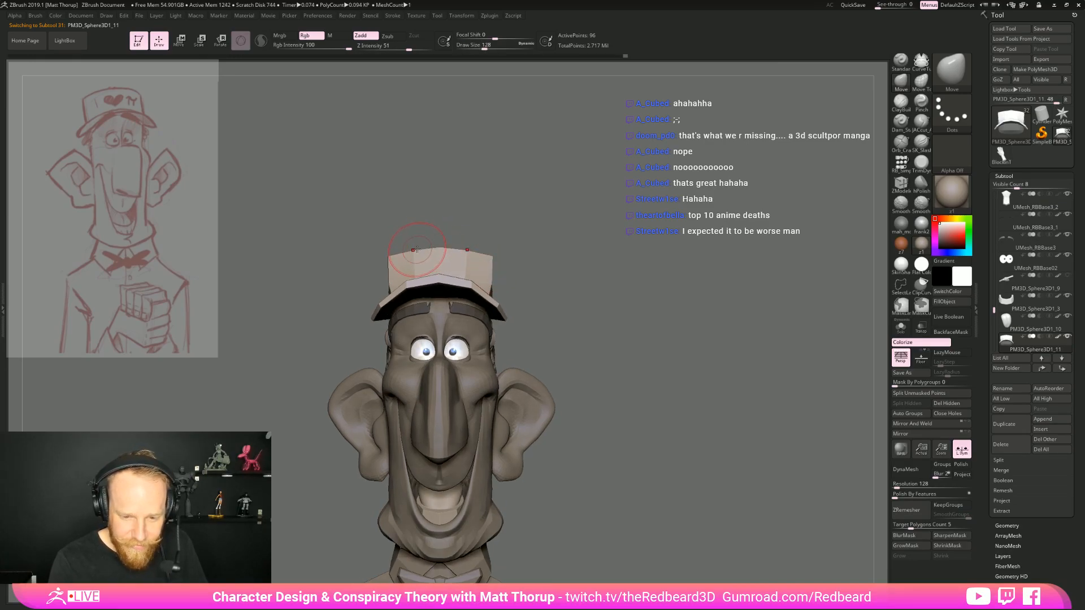
{"action": "mouse_move", "coordinate": [549, 218]}
{"action": "left_mouse_down"}
{"action": "mouse_move", "coordinate": [452, 223]}
{"action": "mouse_move", "coordinate": [469, 198]}
{"action": "mouse_move", "coordinate": [644, 231]}
{"action": "left_mouse_up"}
{"action": "left_click_drag", "start_coordinate": [542, 339], "coordinate": [545, 317], "text": "alt"}
{"action": "left_click_drag", "start_coordinate": [545, 317], "coordinate": [617, 342]}
Select the head mesh and refine its shape with the Move brush at draw size 154
{"action": "left_click_drag", "start_coordinate": [565, 467], "coordinate": [606, 337], "text": "alt"}
{"action": "left_click", "coordinate": [491, 294], "text": "alt"}
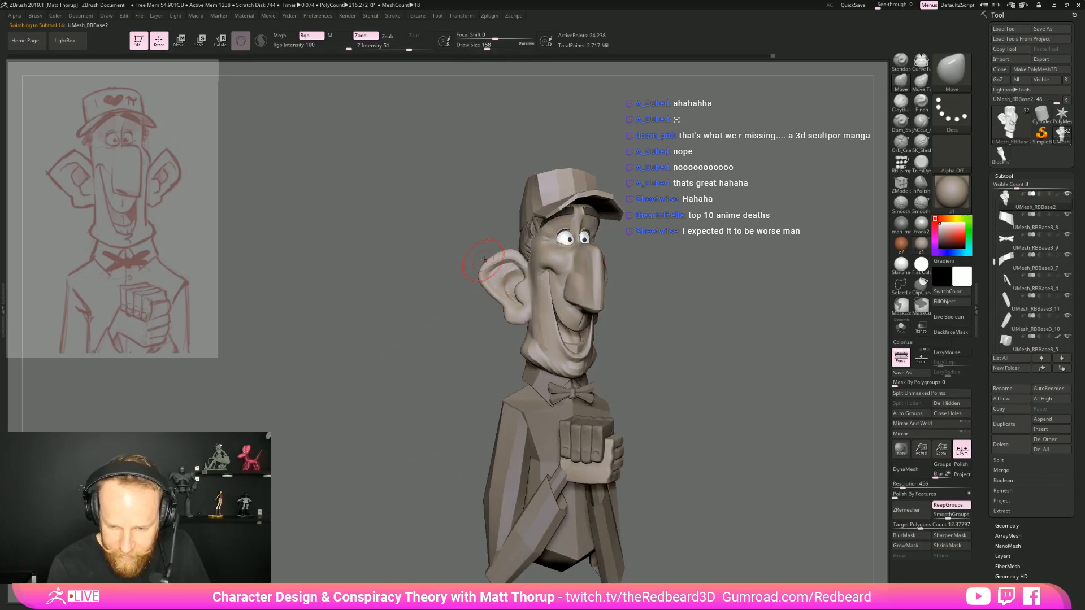
{"action": "mouse_move", "coordinate": [673, 252]}
{"action": "left_mouse_down"}
{"action": "mouse_move", "coordinate": [639, 322]}
{"action": "mouse_move", "coordinate": [557, 342]}
{"action": "mouse_move", "coordinate": [582, 339]}
{"action": "mouse_move", "coordinate": [630, 436]}
{"action": "mouse_move", "coordinate": [671, 409]}
{"action": "mouse_move", "coordinate": [671, 388]}
{"action": "mouse_move", "coordinate": [618, 372]}
{"action": "mouse_move", "coordinate": [630, 368]}
{"action": "mouse_move", "coordinate": [625, 377]}
{"action": "mouse_move", "coordinate": [587, 260]}
{"action": "mouse_move", "coordinate": [595, 258]}
{"action": "mouse_move", "coordinate": [586, 306]}
{"action": "mouse_move", "coordinate": [596, 303]}
{"action": "left_mouse_up"}
{"action": "key", "text": "s"}
{"action": "mouse_move", "coordinate": [494, 236]}
{"action": "left_mouse_down"}
{"action": "mouse_move", "coordinate": [479, 219]}
{"action": "mouse_move", "coordinate": [511, 234]}
{"action": "mouse_move", "coordinate": [488, 224]}
{"action": "left_mouse_up"}
{"action": "key", "text": "s"}
{"action": "key", "text": "s"}
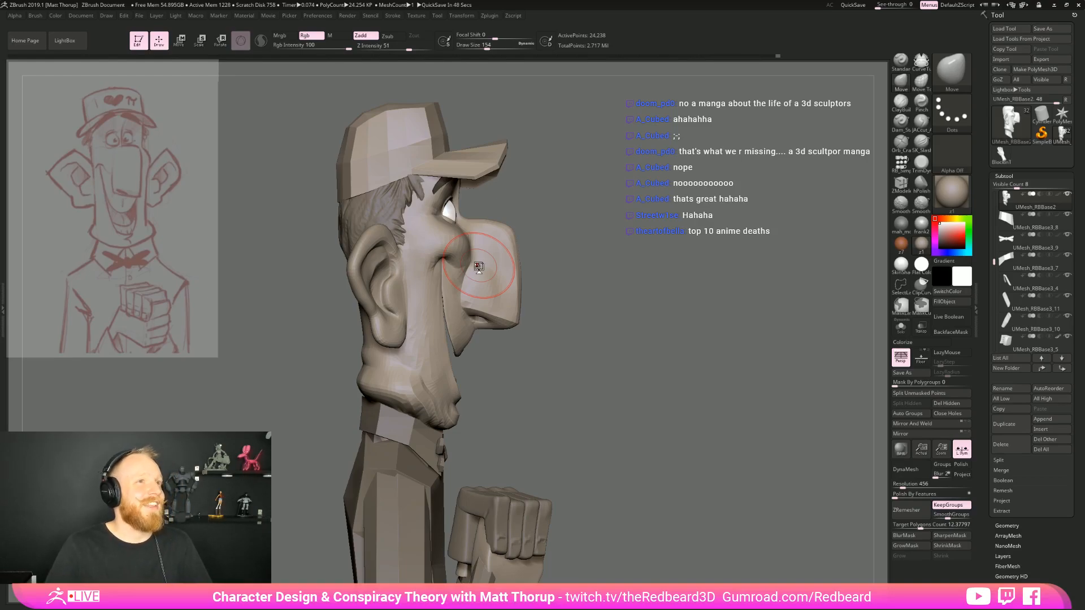
Sharpen the edges of the nose with the Pinch brush at draw size 71
{"action": "left_click_drag", "start_coordinate": [746, 282], "coordinate": [616, 306]}
{"action": "mouse_move", "coordinate": [683, 233]}
{"action": "left_mouse_down"}
{"action": "mouse_move", "coordinate": [691, 238]}
{"action": "mouse_move", "coordinate": [664, 271]}
{"action": "left_mouse_up"}
{"action": "mouse_move", "coordinate": [736, 327]}
{"action": "left_mouse_down", "text": "alt"}
{"action": "mouse_move", "coordinate": [705, 373]}
{"action": "mouse_move", "coordinate": [715, 463]}
{"action": "left_mouse_up", "text": "alt"}
{"action": "key", "text": "b"}
{"action": "key", "text": "p"}
{"action": "key", "text": "i"}
{"action": "key", "text": "s"}
{"action": "left_click_drag", "start_coordinate": [530, 258], "coordinate": [521, 258]}
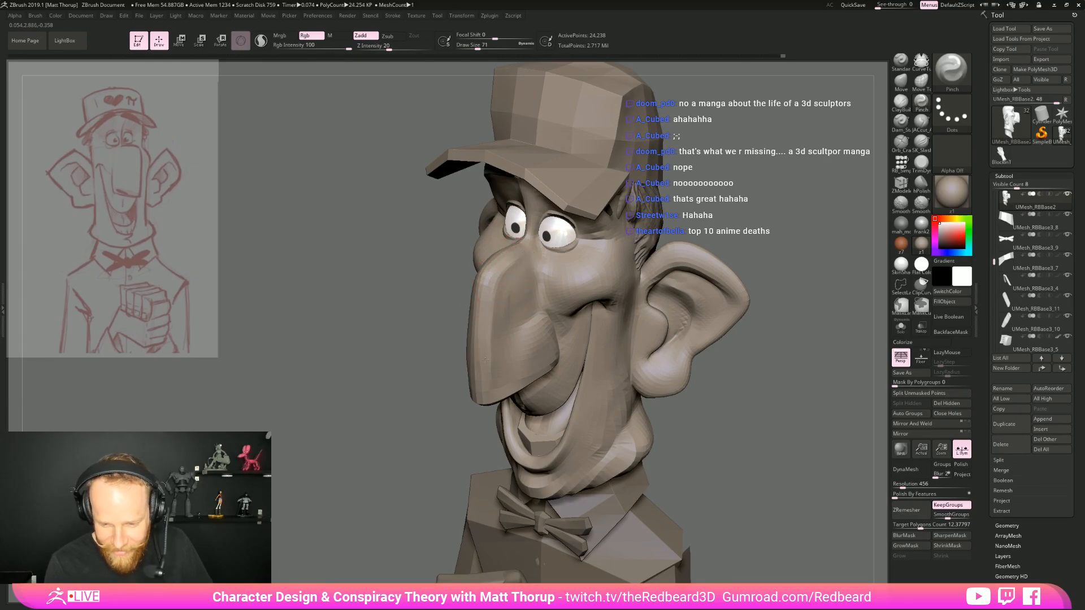
Smooth the side plane of the nose using a smaller draw size
{"action": "key", "text": "shift"}
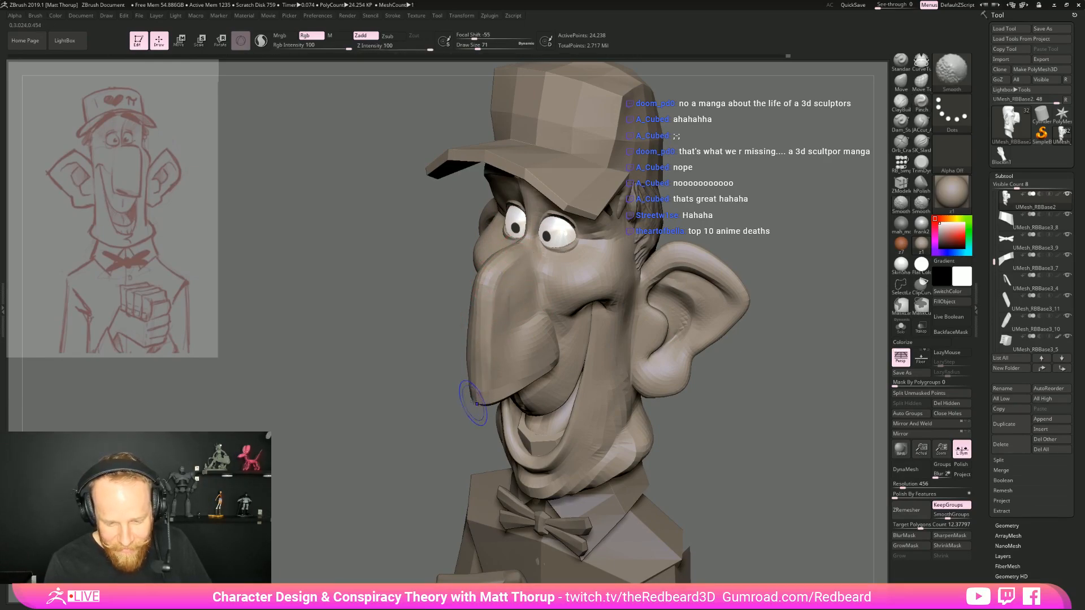
{"action": "key", "text": "["}
{"action": "key", "text": "["}
{"action": "key", "text": "shift"}
{"action": "mouse_move", "coordinate": [504, 344]}
{"action": "left_mouse_down", "text": "shift"}
{"action": "mouse_move", "coordinate": [515, 279]}
{"action": "mouse_move", "coordinate": [513, 328]}
{"action": "left_mouse_up", "text": "shift"}
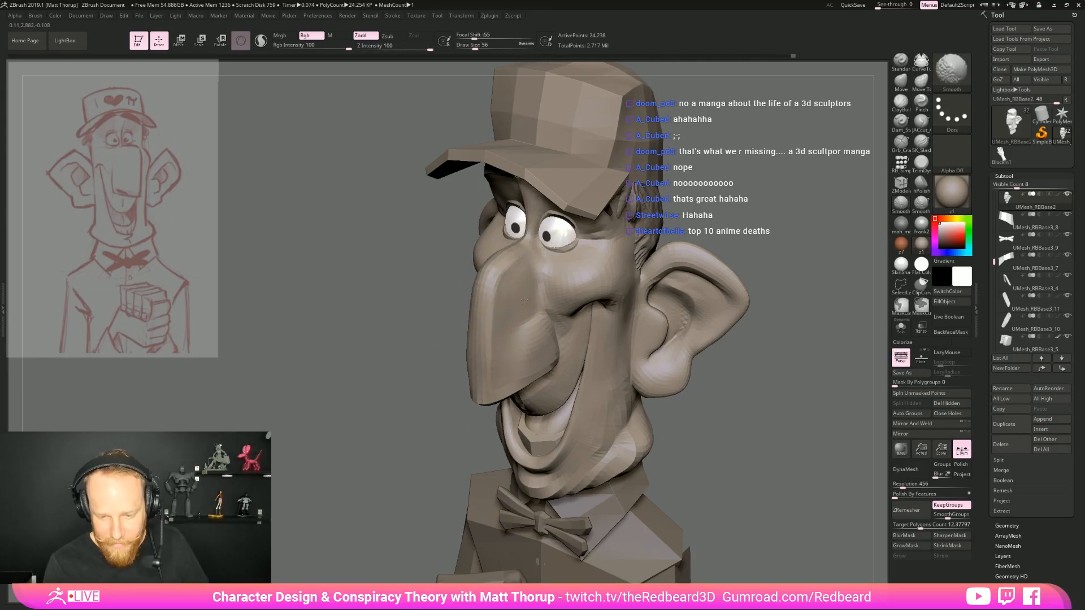
Pinch the lower front corner of the nose at draw size 56, and adjust its front profile with the Move brush at draw size 116
{"action": "mouse_move", "coordinate": [792, 286]}
{"action": "left_mouse_down", "text": "shift"}
{"action": "mouse_move", "coordinate": [805, 265]}
{"action": "mouse_move", "coordinate": [613, 311]}
{"action": "mouse_move", "coordinate": [690, 384]}
{"action": "mouse_move", "coordinate": [582, 365]}
{"action": "left_mouse_up", "text": "shift"}
{"action": "left_click_drag", "start_coordinate": [509, 375], "coordinate": [496, 384], "text": "shift"}
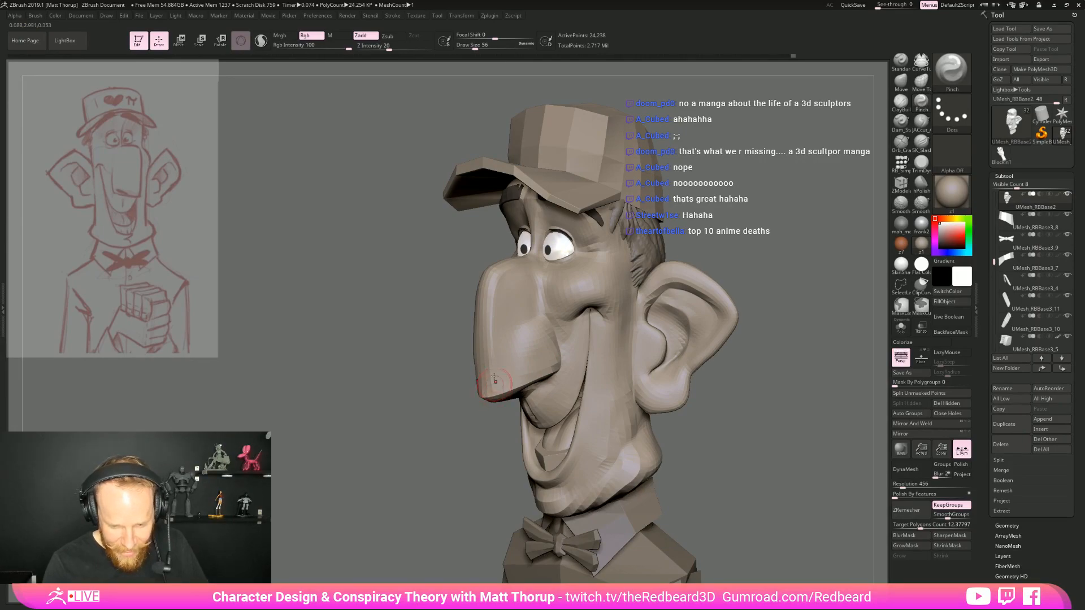
{"action": "mouse_move", "coordinate": [472, 347]}
{"action": "left_mouse_down"}
{"action": "mouse_move", "coordinate": [605, 388]}
{"action": "mouse_move", "coordinate": [653, 388]}
{"action": "left_mouse_up"}
{"action": "key", "text": "b"}
{"action": "key", "text": "m"}
{"action": "key", "text": "v"}
{"action": "key", "text": "s"}
{"action": "left_click_drag", "start_coordinate": [470, 353], "coordinate": [481, 353]}
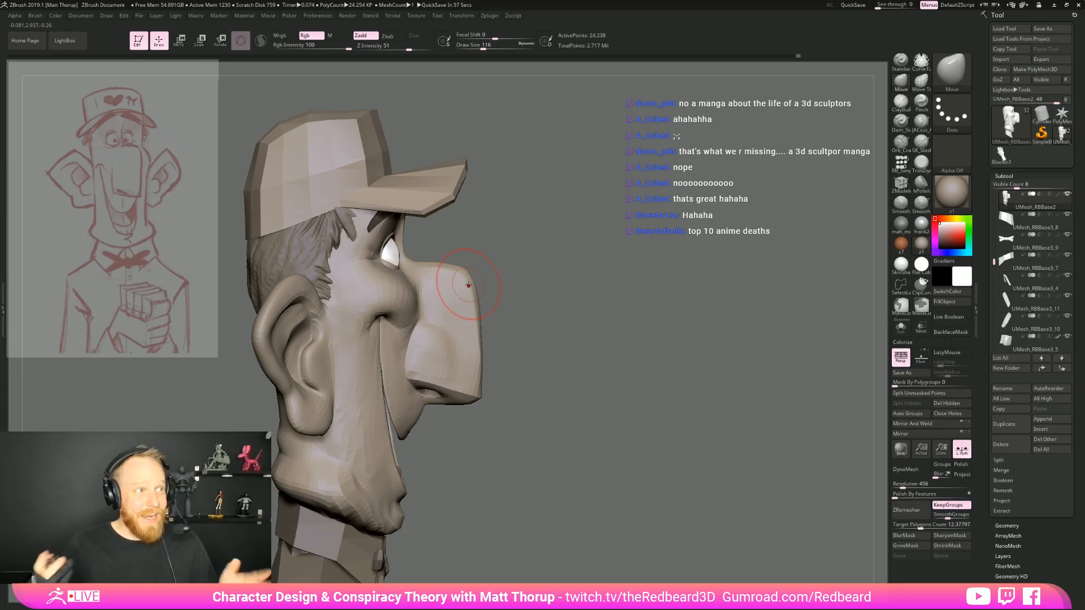
Refine the bridge and front contour of the nose from several angles with the Move brush at draw size 87
{"action": "mouse_move", "coordinate": [469, 286]}
{"action": "right_mouse_down"}
{"action": "mouse_move", "coordinate": [662, 275]}
{"action": "mouse_move", "coordinate": [666, 314]}
{"action": "right_mouse_up"}
{"action": "right_click_drag", "start_coordinate": [457, 279], "coordinate": [441, 280]}
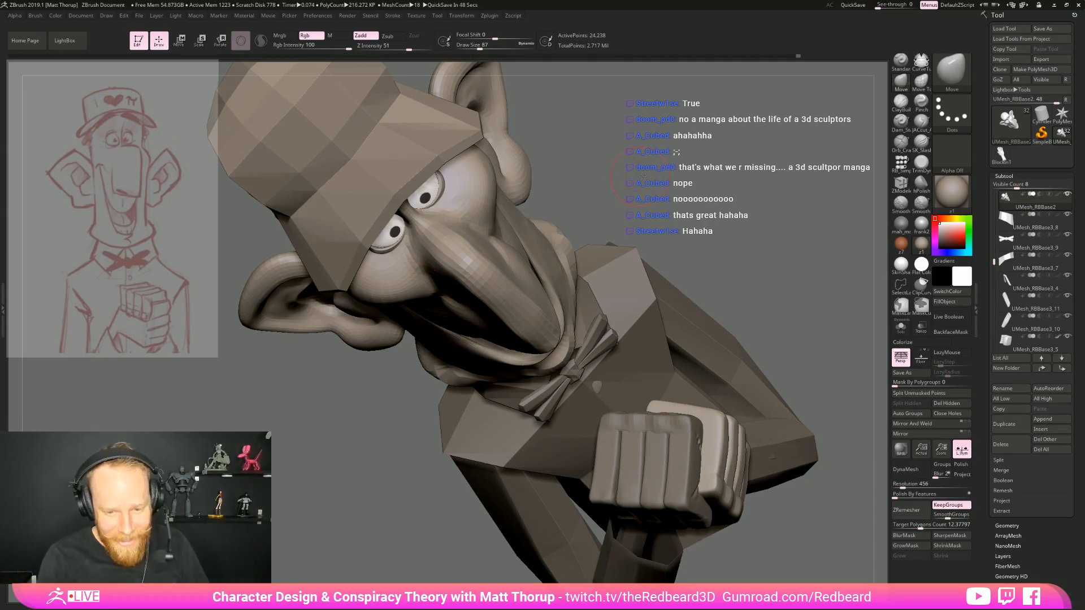
{"action": "left_click_drag", "start_coordinate": [591, 148], "coordinate": [597, 216]}
{"action": "left_click_drag", "start_coordinate": [351, 384], "coordinate": [345, 300]}
{"action": "left_click_drag", "start_coordinate": [473, 346], "coordinate": [474, 342]}
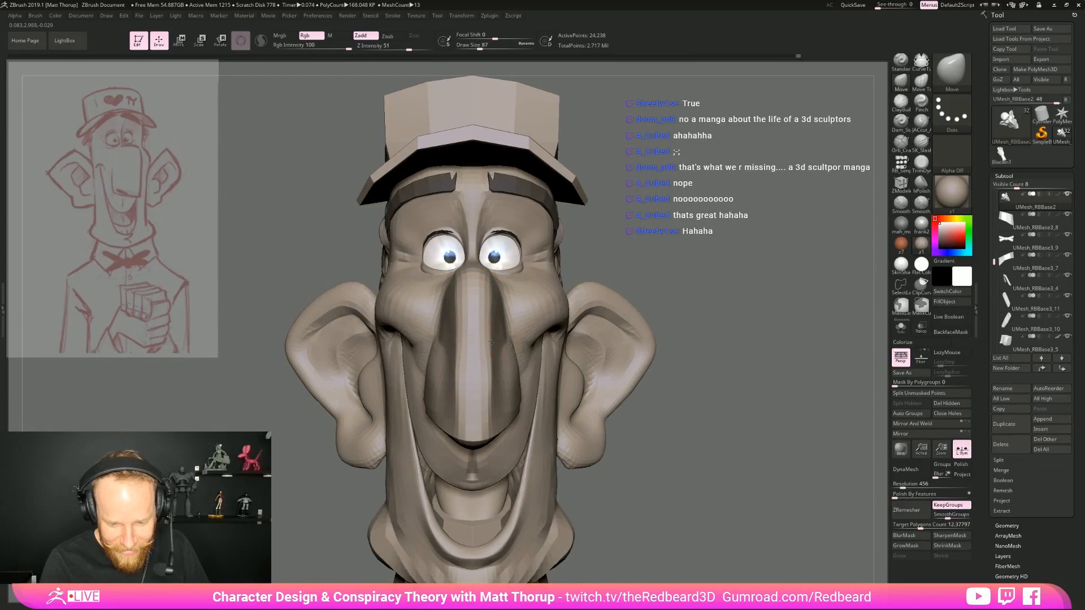
{"action": "left_click_drag", "start_coordinate": [633, 481], "coordinate": [375, 460]}
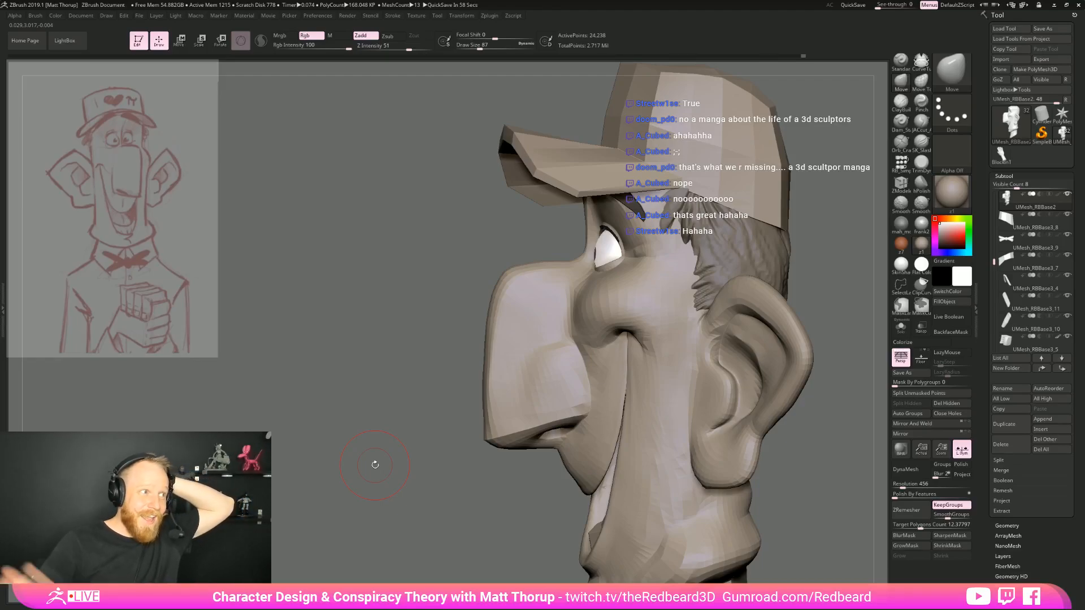
{"action": "left_click_drag", "start_coordinate": [414, 434], "coordinate": [498, 390]}
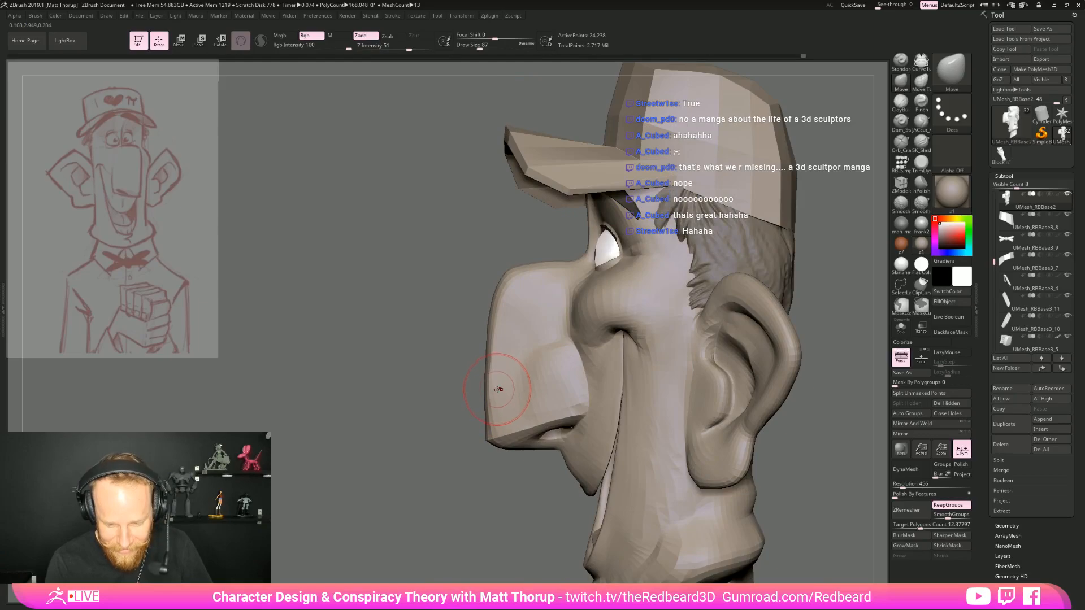
{"action": "left_click_drag", "start_coordinate": [437, 425], "coordinate": [512, 431]}
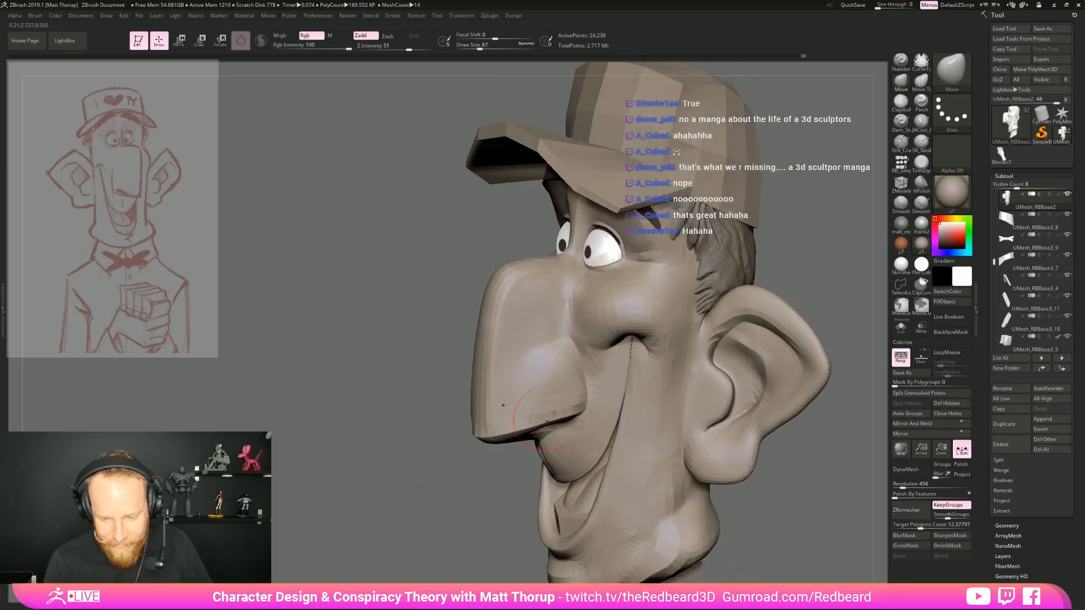
{"action": "left_click_drag", "start_coordinate": [827, 307], "coordinate": [867, 325]}
{"action": "left_click_drag", "start_coordinate": [769, 334], "coordinate": [656, 377], "text": "alt"}
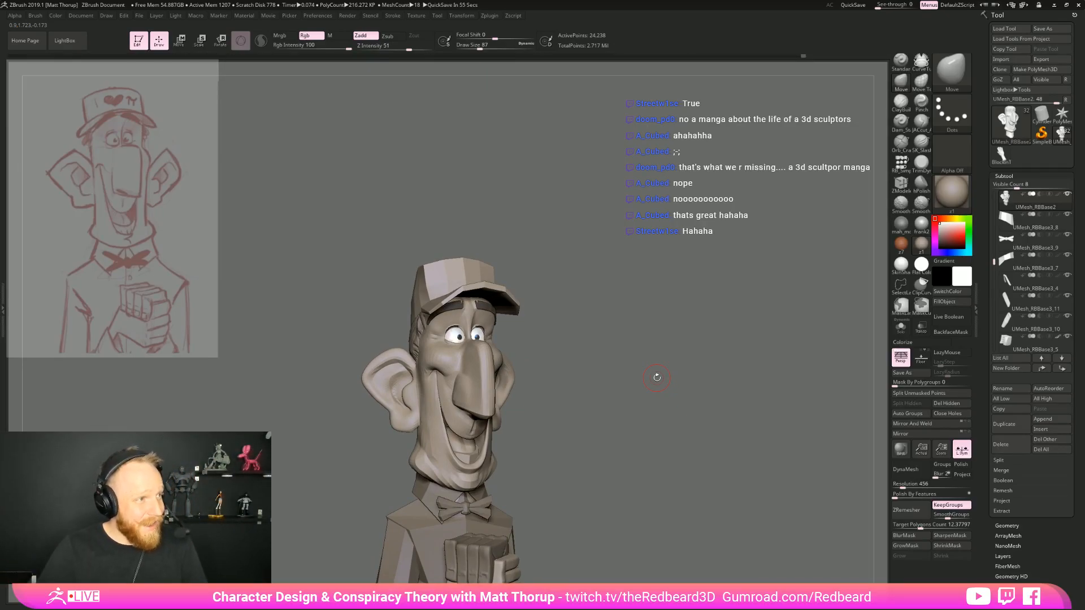
{"action": "left_click_drag", "start_coordinate": [657, 377], "coordinate": [664, 359]}
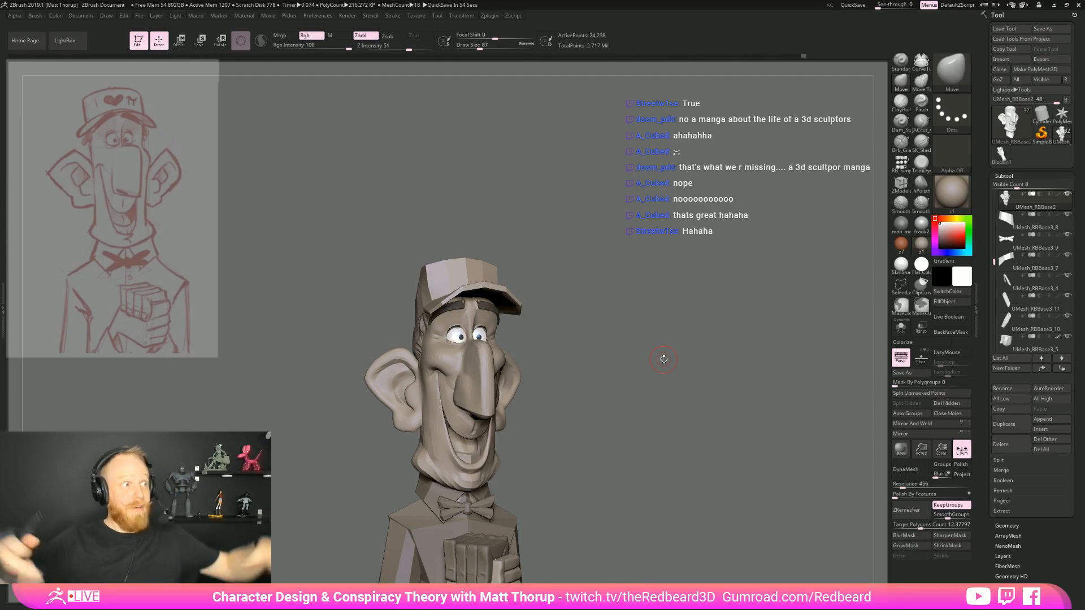
{"action": "left_click_drag", "start_coordinate": [664, 359], "coordinate": [609, 353]}
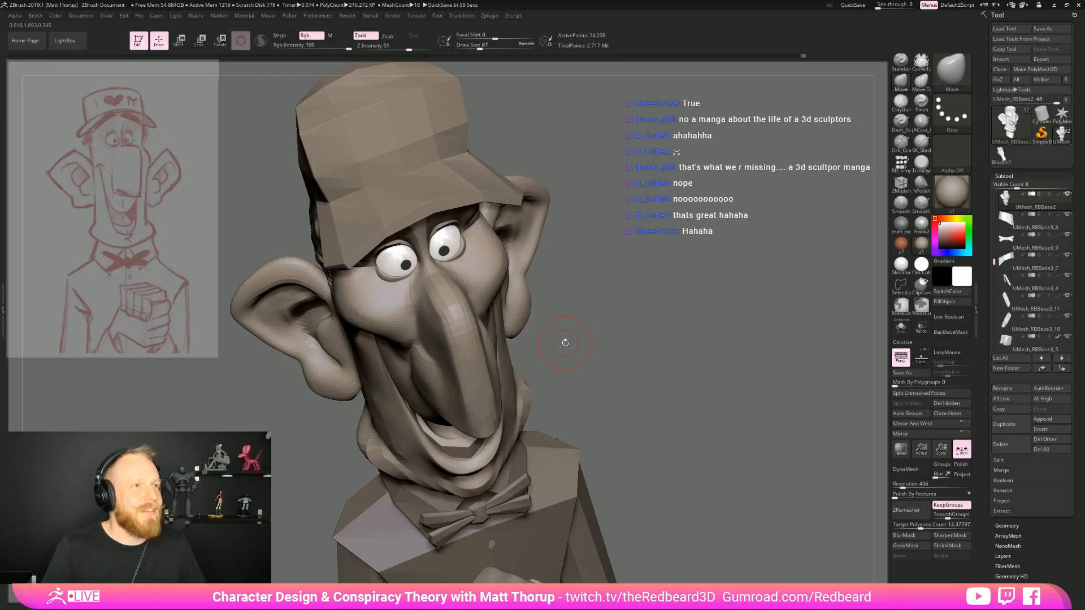
Adjust the side contour of the nose from the front and three-quarter views with the Move brush at draw size 97
{"action": "mouse_move", "coordinate": [657, 291]}
{"action": "left_mouse_down"}
{"action": "mouse_move", "coordinate": [650, 271]}
{"action": "mouse_move", "coordinate": [649, 290]}
{"action": "mouse_move", "coordinate": [727, 279]}
{"action": "mouse_move", "coordinate": [503, 356]}
{"action": "mouse_move", "coordinate": [501, 345]}
{"action": "left_mouse_up"}
{"action": "key", "text": "s"}
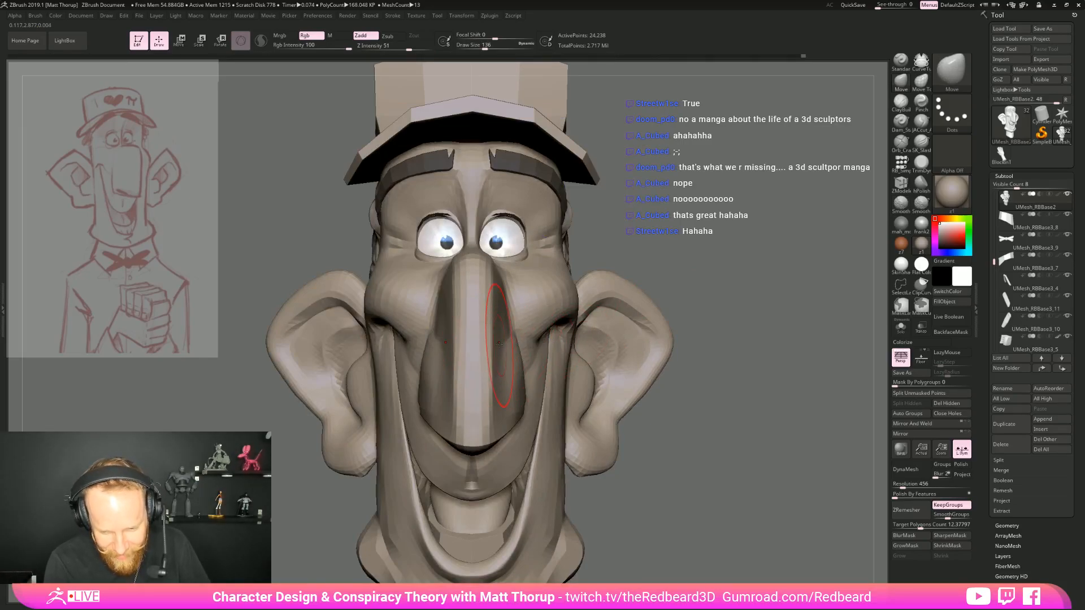
{"action": "key", "text": "s"}
{"action": "left_click_drag", "start_coordinate": [506, 382], "coordinate": [502, 384]}
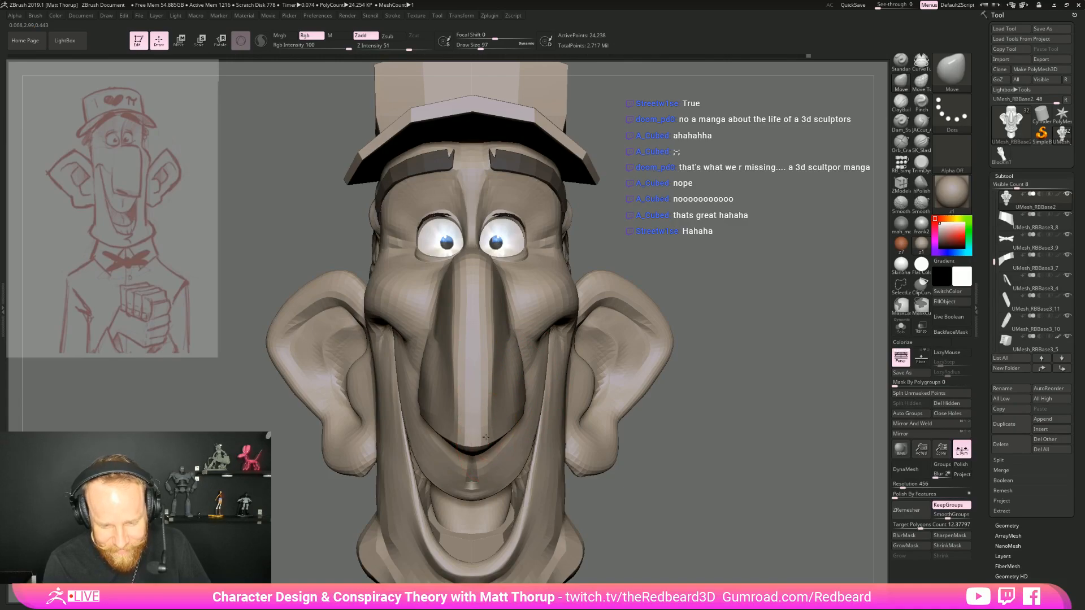
{"action": "left_click_drag", "start_coordinate": [666, 261], "coordinate": [526, 370]}
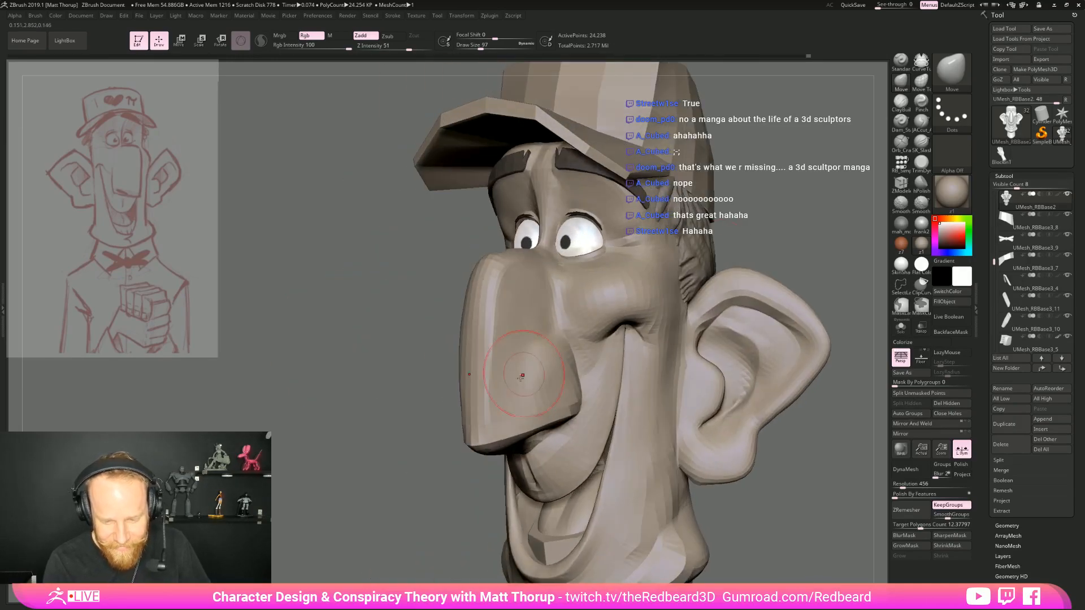
{"action": "left_click_drag", "start_coordinate": [443, 395], "coordinate": [770, 238]}
{"action": "left_click_drag", "start_coordinate": [687, 243], "coordinate": [772, 241]}
{"action": "mouse_move", "coordinate": [663, 268]}
{"action": "left_mouse_down", "text": "alt"}
{"action": "mouse_move", "coordinate": [565, 290]}
{"action": "mouse_move", "coordinate": [582, 312]}
{"action": "mouse_move", "coordinate": [617, 287]}
{"action": "mouse_move", "coordinate": [656, 333]}
{"action": "mouse_move", "coordinate": [606, 327]}
{"action": "mouse_move", "coordinate": [577, 343]}
{"action": "left_mouse_up", "text": "alt"}
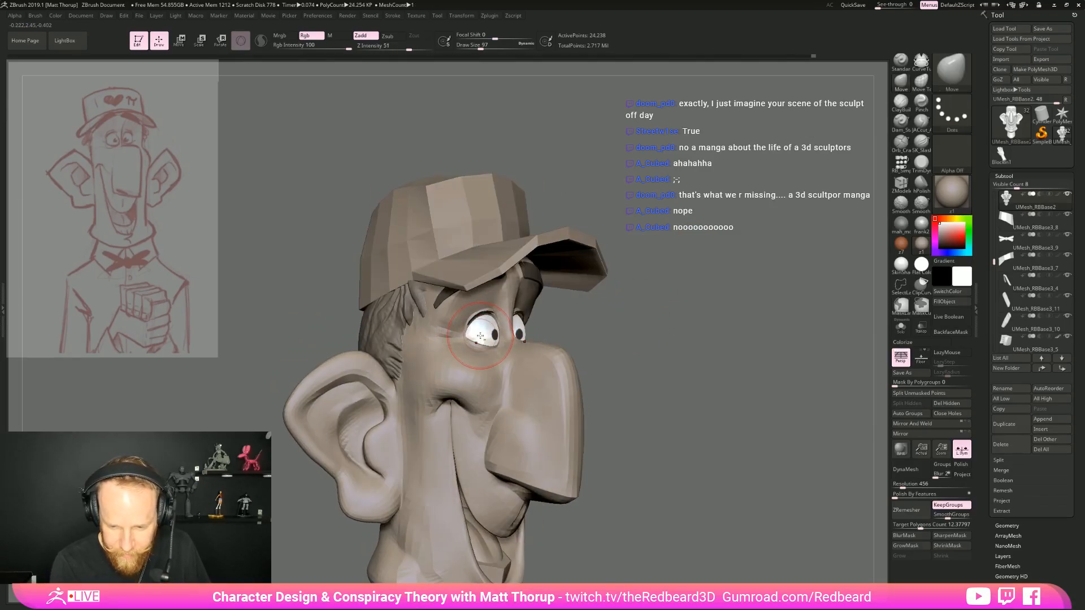
Select the eyeballs, check them in isolation, and adjust their front shape from the side with the Move brush at draw size 77
{"action": "left_click", "coordinate": [479, 336], "text": "alt"}
{"action": "left_click", "coordinate": [901, 328]}
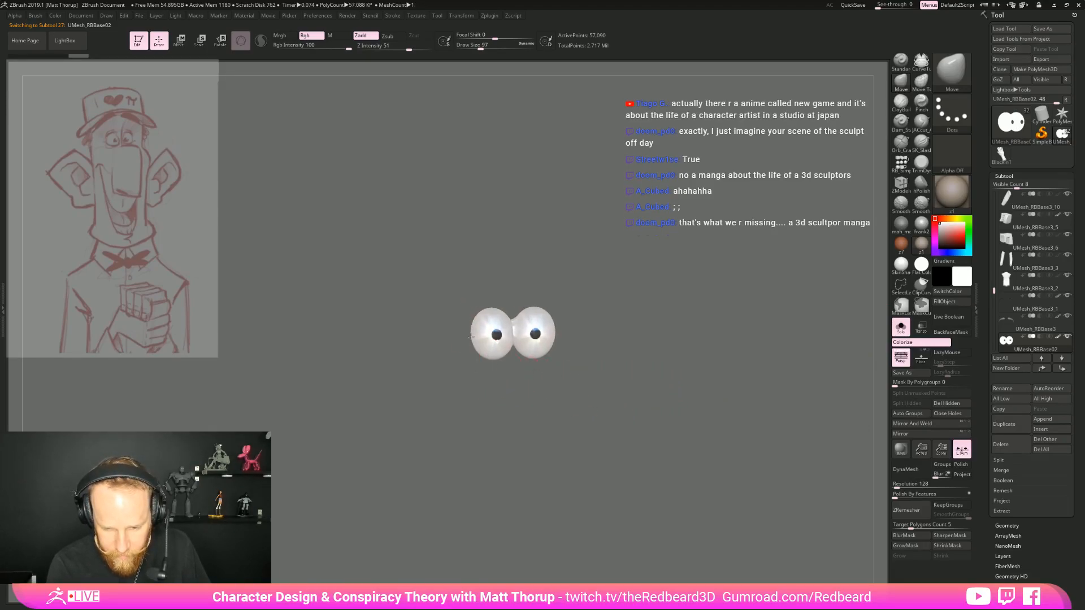
{"action": "left_click", "coordinate": [901, 328]}
{"action": "left_click_drag", "start_coordinate": [677, 394], "coordinate": [814, 328], "text": "alt"}
{"action": "mouse_move", "coordinate": [506, 325]}
{"action": "right_mouse_down"}
{"action": "mouse_move", "coordinate": [596, 339]}
{"action": "mouse_move", "coordinate": [520, 336]}
{"action": "right_mouse_up"}
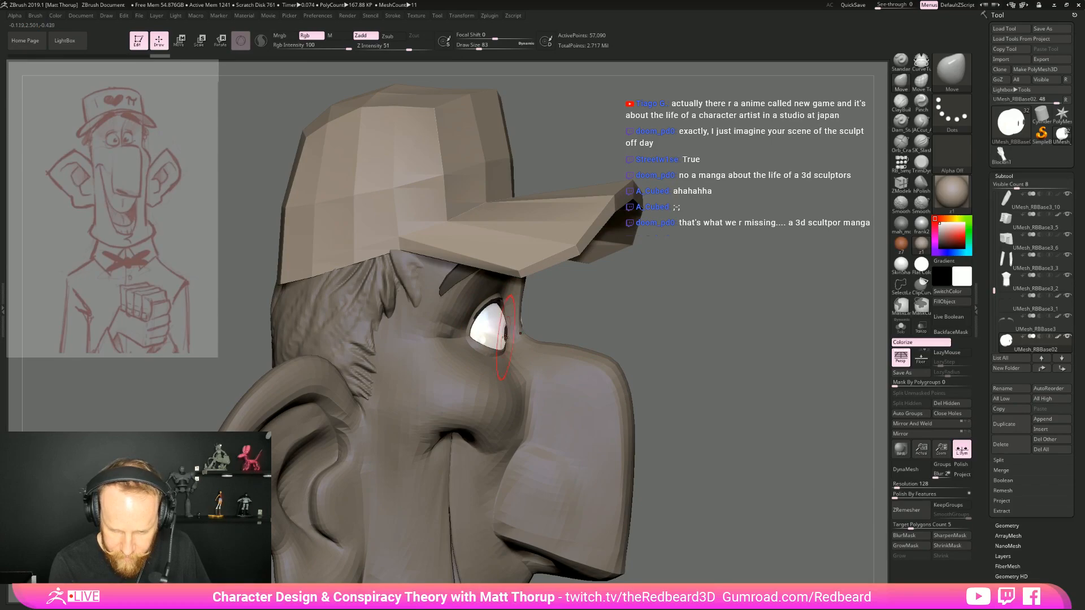
{"action": "right_click_drag", "start_coordinate": [516, 328], "coordinate": [509, 311]}
{"action": "left_click_drag", "start_coordinate": [509, 311], "coordinate": [512, 310]}
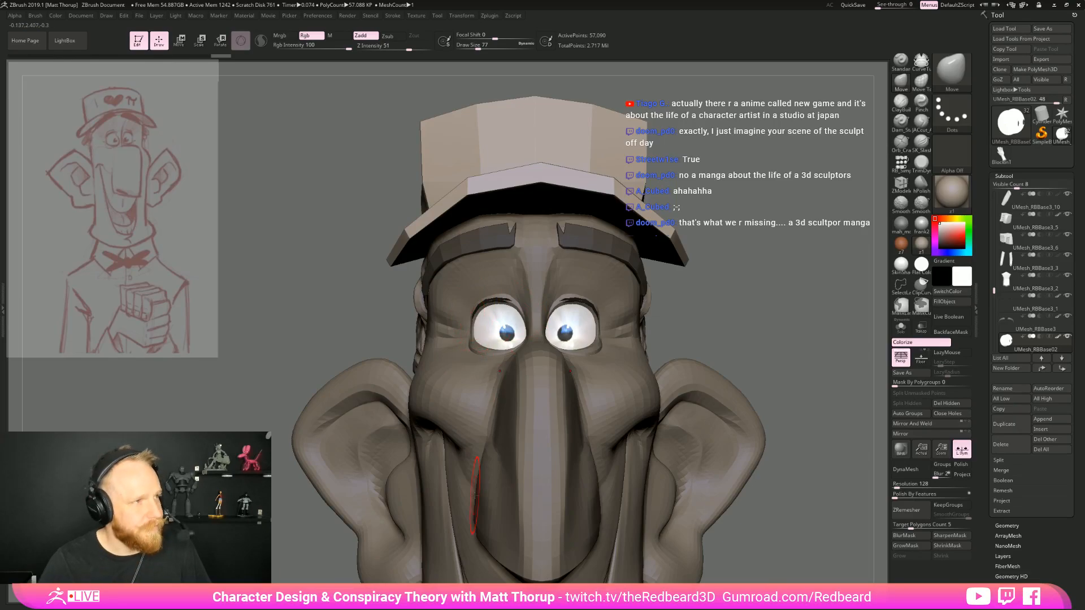
{"action": "key", "text": "alt+Tab"}
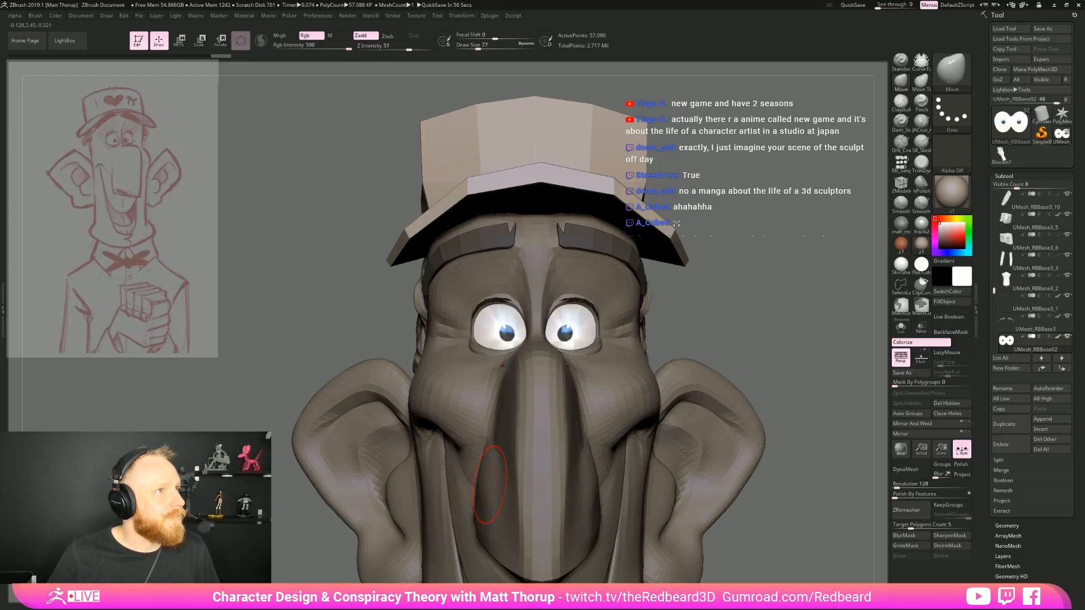
{"action": "key", "text": "alt+Tab"}
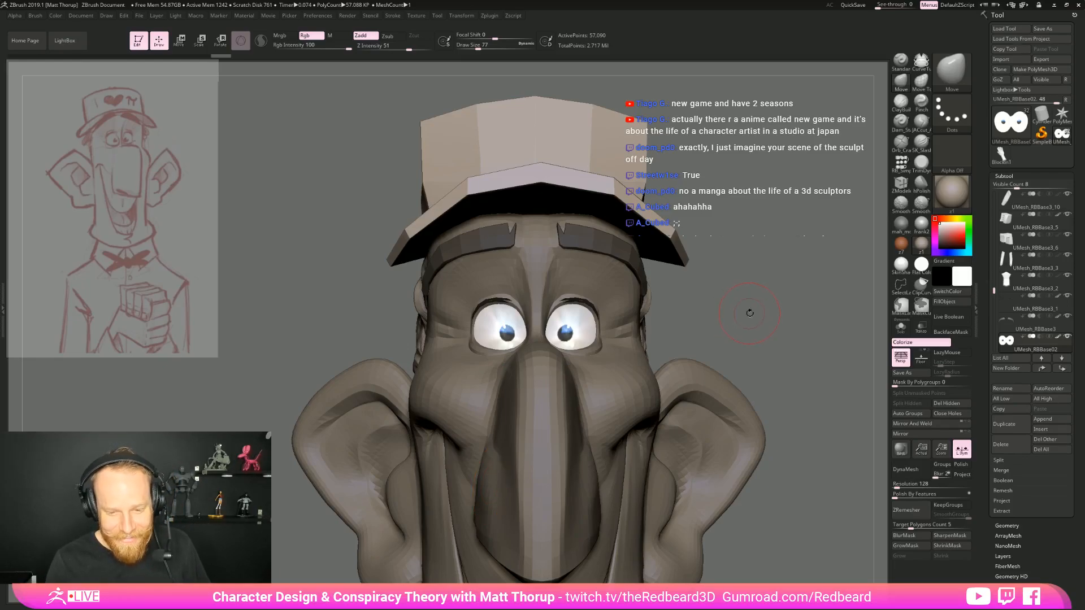
{"action": "left_click_drag", "start_coordinate": [750, 313], "coordinate": [744, 313]}
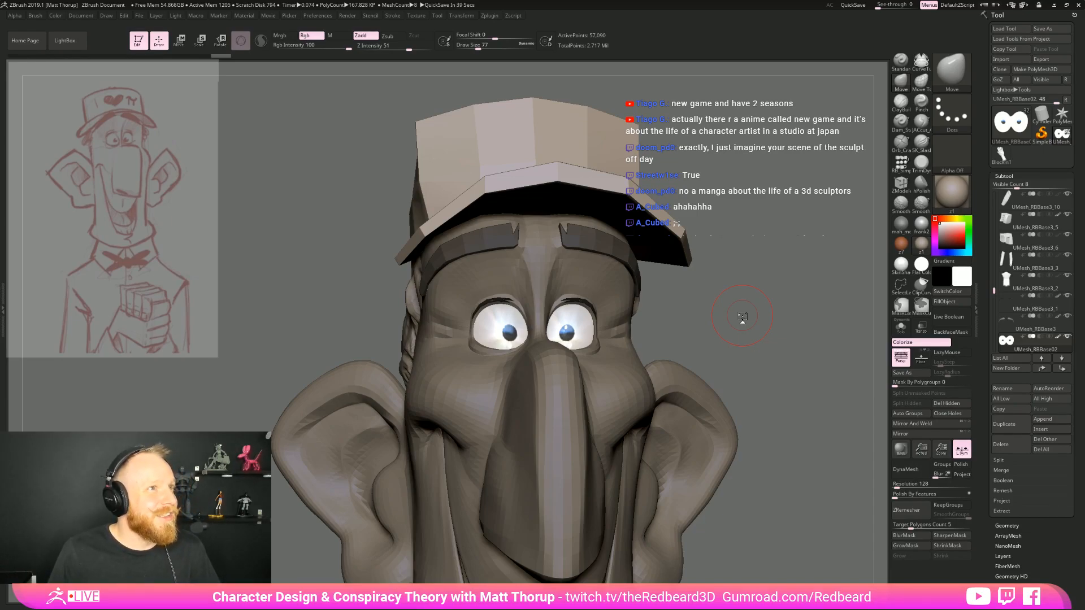
{"action": "mouse_move", "coordinate": [743, 315]}
{"action": "left_mouse_down"}
{"action": "mouse_move", "coordinate": [782, 327]}
{"action": "mouse_move", "coordinate": [634, 323]}
{"action": "mouse_move", "coordinate": [690, 371]}
{"action": "left_mouse_up"}
{"action": "mouse_move", "coordinate": [690, 370]}
{"action": "left_mouse_down"}
{"action": "mouse_move", "coordinate": [752, 370]}
{"action": "mouse_move", "coordinate": [650, 362]}
{"action": "mouse_move", "coordinate": [681, 415]}
{"action": "left_mouse_up"}
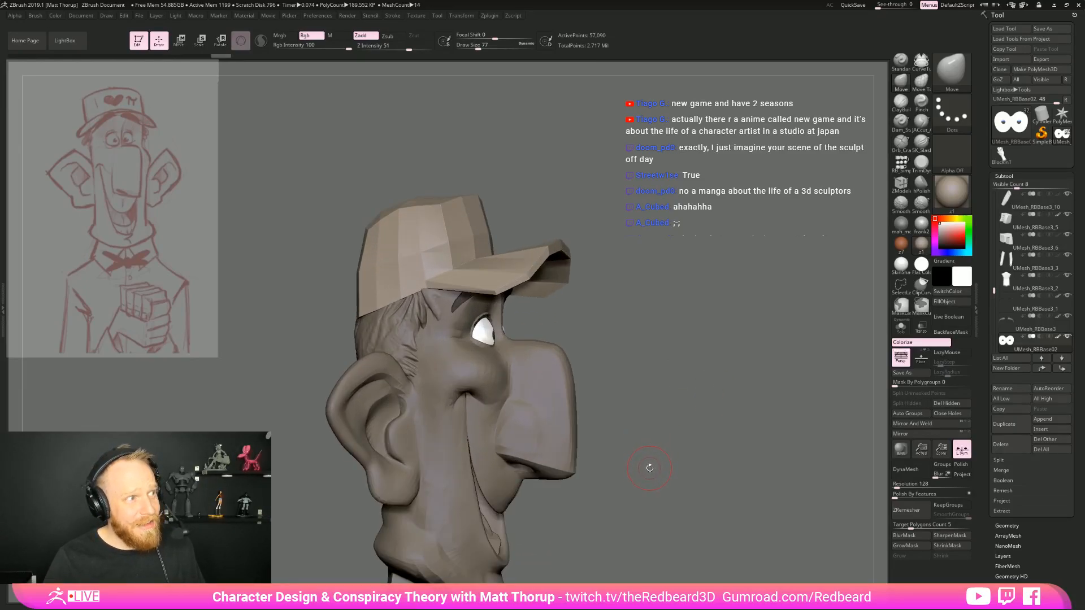
{"action": "left_click_drag", "start_coordinate": [649, 470], "coordinate": [698, 486]}
{"action": "left_click", "coordinate": [427, 264], "text": "alt"}
{"action": "left_click_drag", "start_coordinate": [700, 337], "coordinate": [650, 389]}
{"action": "mouse_move", "coordinate": [650, 390]}
{"action": "left_mouse_down"}
{"action": "mouse_move", "coordinate": [618, 393]}
{"action": "mouse_move", "coordinate": [752, 421]}
{"action": "mouse_move", "coordinate": [693, 409]}
{"action": "mouse_move", "coordinate": [678, 305]}
{"action": "left_mouse_up"}
Select the head mesh and refine the cheek and smile fold beside the nose with the Move brush at draw size 62
{"action": "left_click", "coordinate": [470, 399], "text": "alt"}
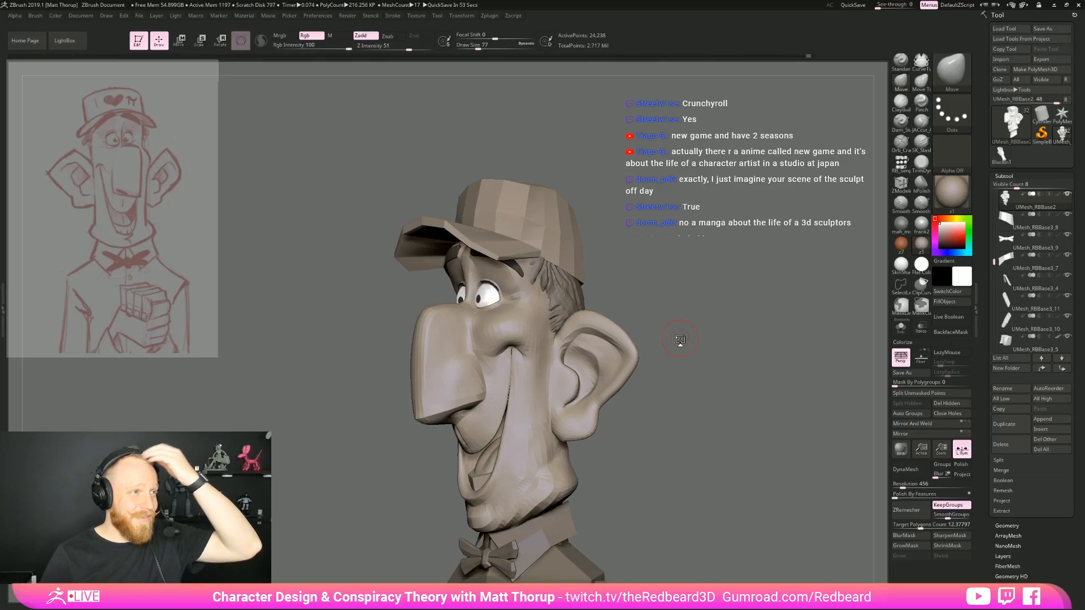
{"action": "mouse_move", "coordinate": [686, 365]}
{"action": "left_mouse_down"}
{"action": "mouse_move", "coordinate": [707, 370]}
{"action": "mouse_move", "coordinate": [710, 396]}
{"action": "left_mouse_up"}
{"action": "left_click_drag", "start_coordinate": [390, 415], "coordinate": [484, 388]}
{"action": "mouse_move", "coordinate": [679, 355]}
{"action": "left_mouse_down", "text": "shift"}
{"action": "mouse_move", "coordinate": [777, 365]}
{"action": "mouse_move", "coordinate": [780, 395]}
{"action": "left_mouse_up", "text": "shift"}
{"action": "key", "text": "s"}
{"action": "left_click_drag", "start_coordinate": [355, 402], "coordinate": [351, 401]}
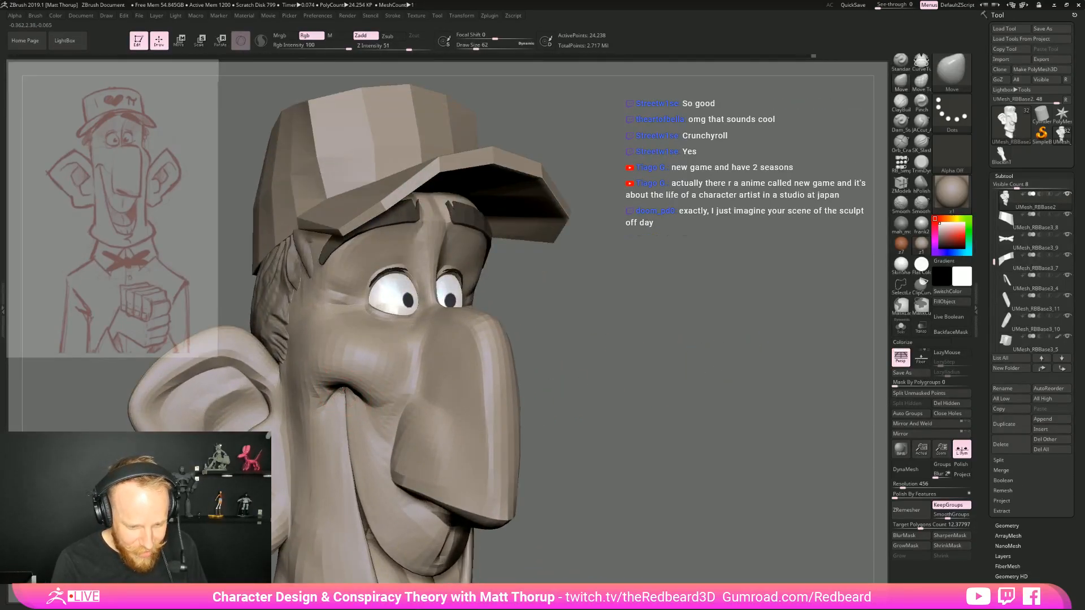
{"action": "mouse_move", "coordinate": [447, 352]}
{"action": "right_mouse_down"}
{"action": "mouse_move", "coordinate": [570, 339]}
{"action": "mouse_move", "coordinate": [451, 368]}
{"action": "right_mouse_up"}
{"action": "key", "text": "s"}
{"action": "left_click_drag", "start_coordinate": [346, 400], "coordinate": [344, 400]}
{"action": "mouse_move", "coordinate": [592, 333]}
{"action": "right_mouse_down", "text": "ctrl"}
{"action": "mouse_move", "coordinate": [574, 334]}
{"action": "mouse_move", "coordinate": [561, 356]}
{"action": "mouse_move", "coordinate": [565, 401]}
{"action": "right_mouse_up", "text": "ctrl"}
Carve creases at the outer eye corner and under the cheek with the JACut_A brush at draw size 31, smoothing around the mouth
{"action": "left_click", "coordinate": [921, 124]}
{"action": "right_click_drag", "start_coordinate": [608, 353], "coordinate": [628, 354]}
{"action": "right_click_drag", "start_coordinate": [629, 354], "coordinate": [631, 400], "text": "ctrl"}
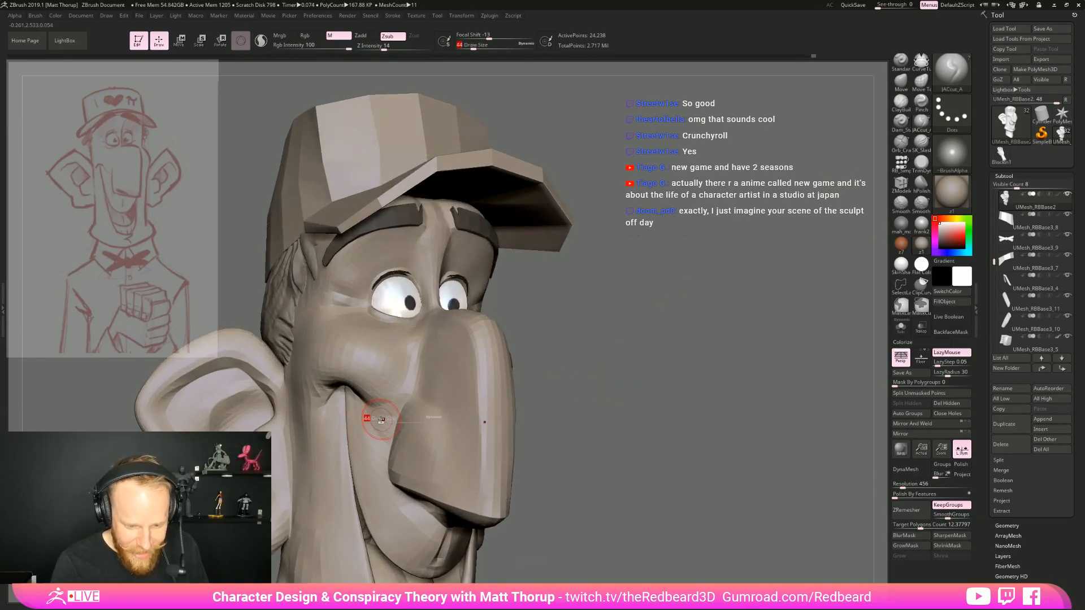
{"action": "key", "text": "shift"}
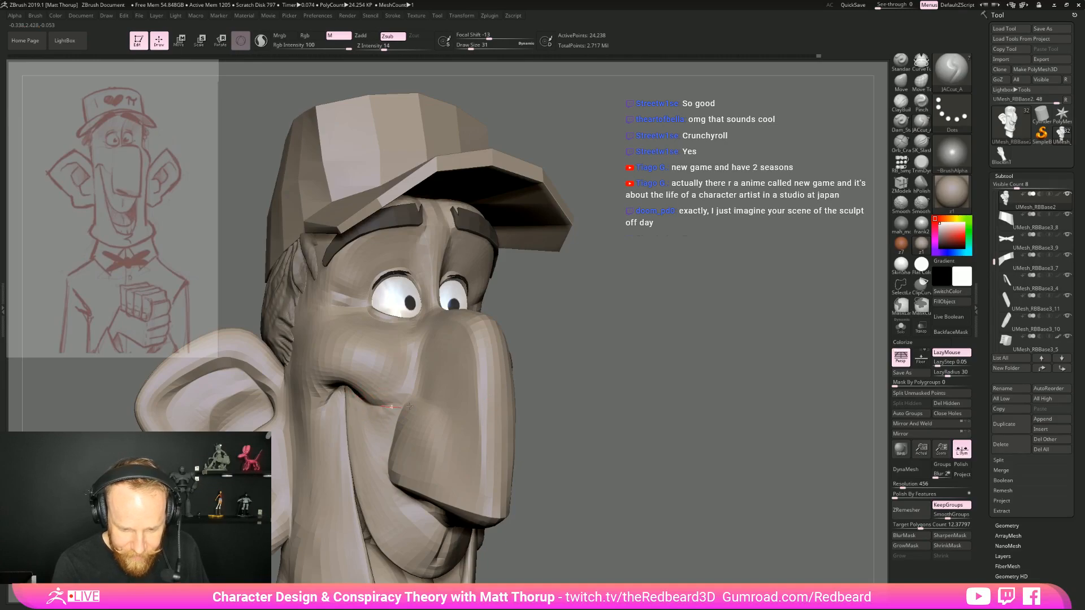
{"action": "right_click_drag", "start_coordinate": [658, 388], "coordinate": [731, 388]}
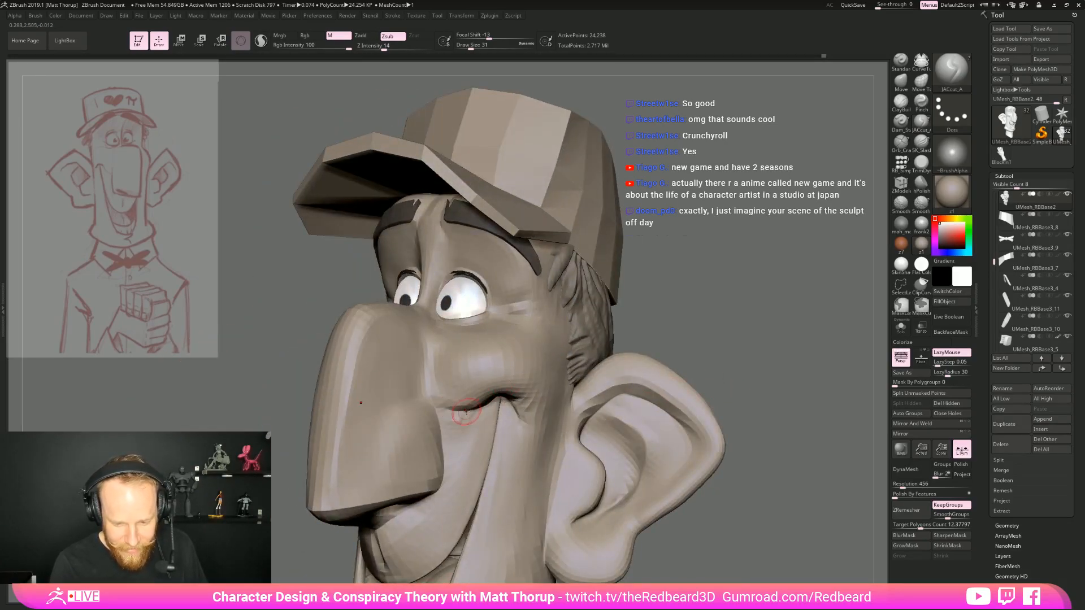
{"action": "right_click_drag", "start_coordinate": [620, 411], "coordinate": [615, 164], "text": "alt"}
{"action": "right_click_drag", "start_coordinate": [658, 333], "coordinate": [667, 408], "text": "ctrl"}
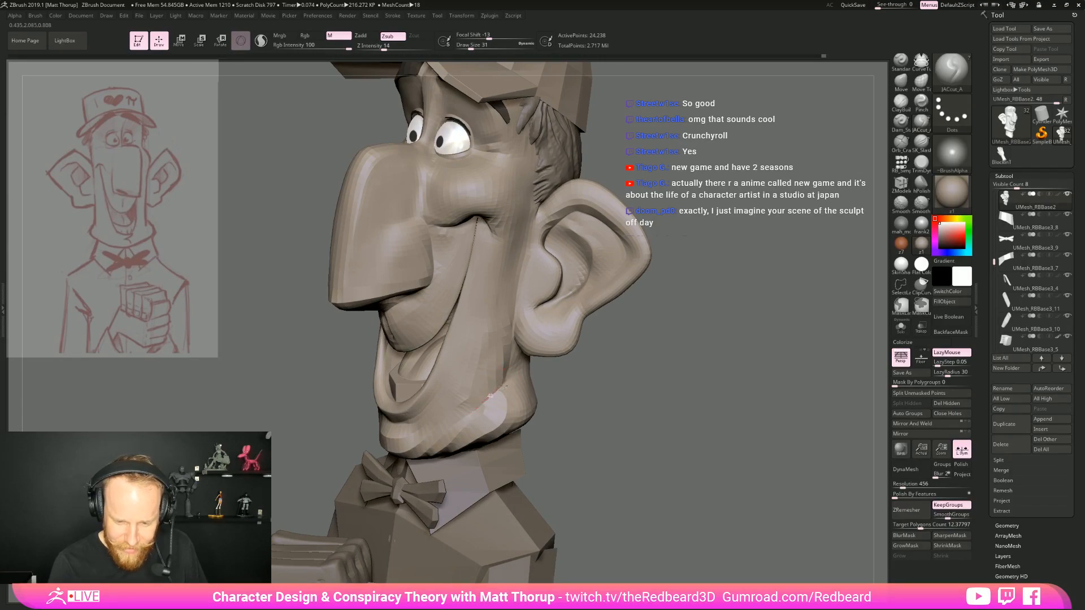
{"action": "key", "text": "shift"}
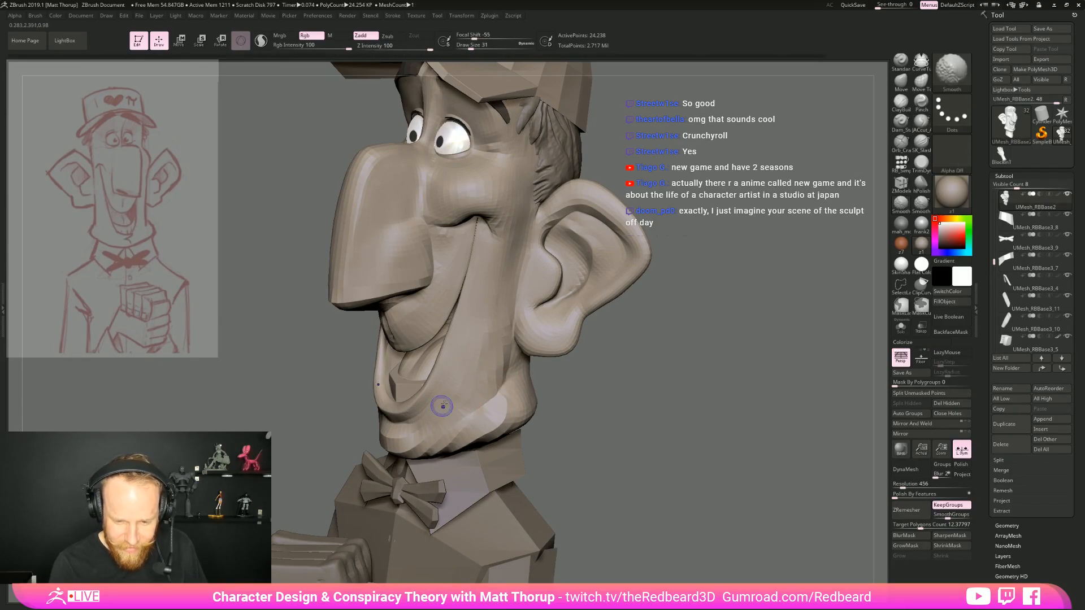
Build up the lower cheek beside the mouth with the ClayBuildup brush at draw size 44 and smooth the strokes
{"action": "key", "text": "b"}
{"action": "key", "text": "c"}
{"action": "key", "text": "b"}
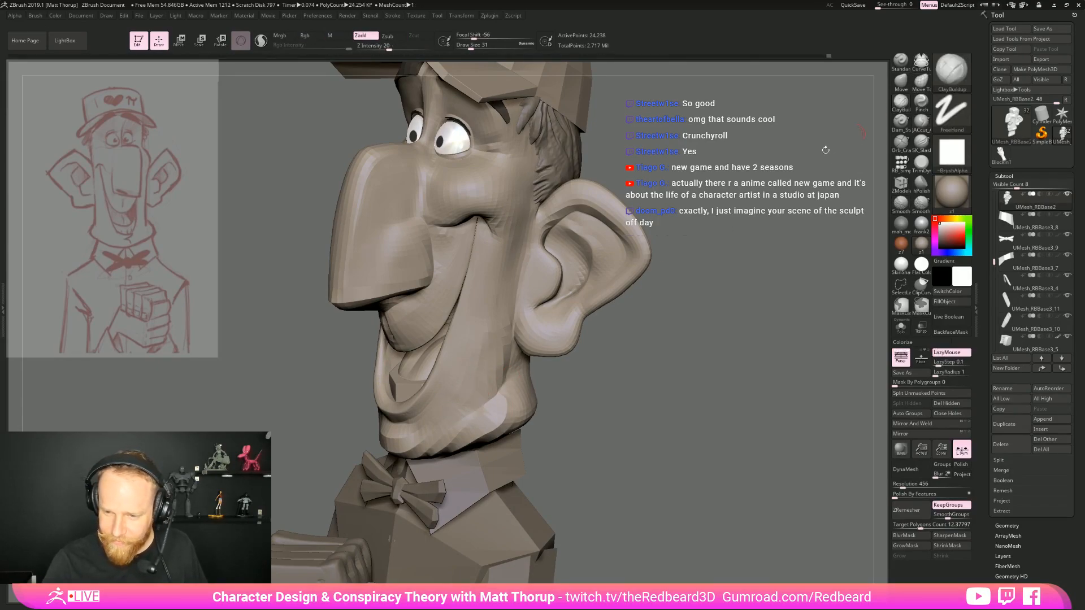
{"action": "key", "text": "s"}
{"action": "left_click_drag", "start_coordinate": [474, 348], "coordinate": [490, 359]}
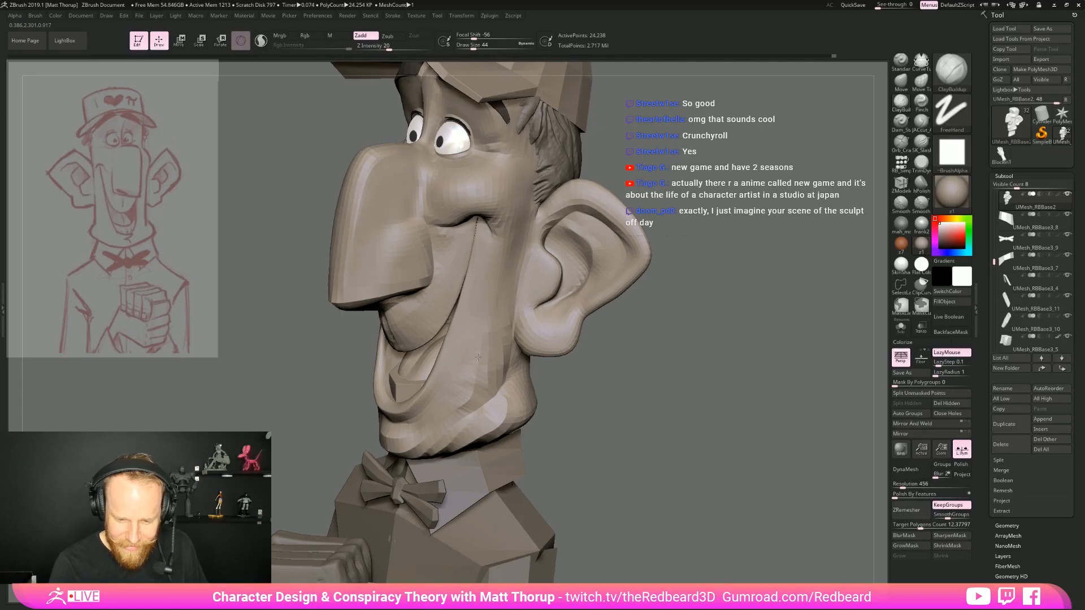
{"action": "key", "text": "shift"}
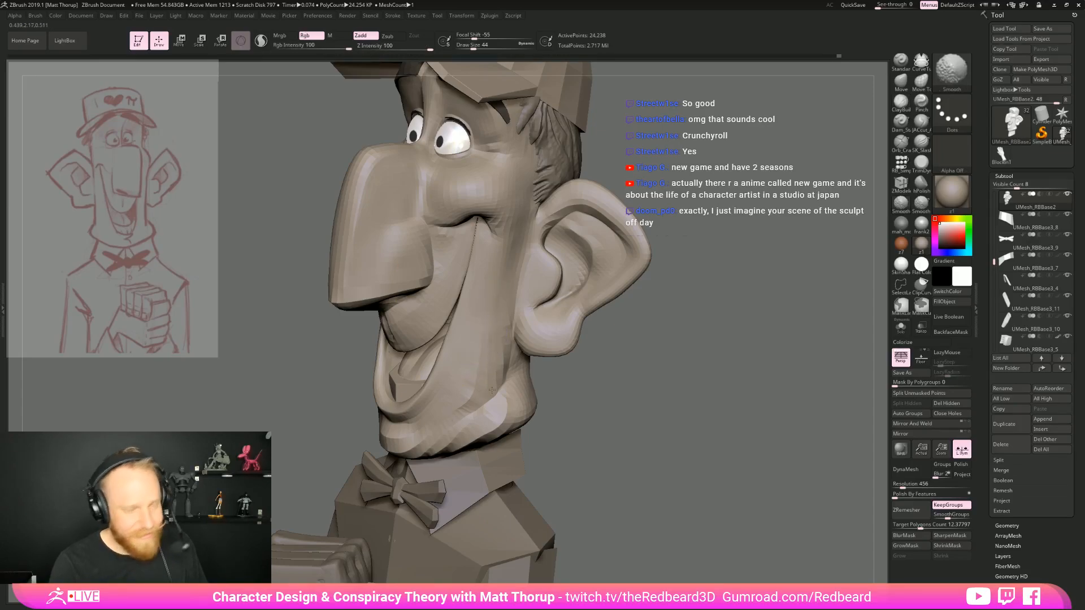
Sculpt horizontal skin folds across the back of the neck with the ClayBuildup brush at draw size 56
{"action": "mouse_move", "coordinate": [726, 412]}
{"action": "left_mouse_down", "text": "alt"}
{"action": "mouse_move", "coordinate": [656, 425]}
{"action": "mouse_move", "coordinate": [693, 427]}
{"action": "mouse_move", "coordinate": [638, 345]}
{"action": "mouse_move", "coordinate": [631, 389]}
{"action": "mouse_move", "coordinate": [591, 374]}
{"action": "mouse_move", "coordinate": [601, 439]}
{"action": "mouse_move", "coordinate": [630, 446]}
{"action": "left_mouse_up", "text": "alt"}
{"action": "left_click_drag", "start_coordinate": [613, 410], "coordinate": [643, 408]}
{"action": "mouse_move", "coordinate": [588, 362]}
{"action": "left_mouse_down"}
{"action": "mouse_move", "coordinate": [626, 363]}
{"action": "mouse_move", "coordinate": [613, 365]}
{"action": "left_mouse_up"}
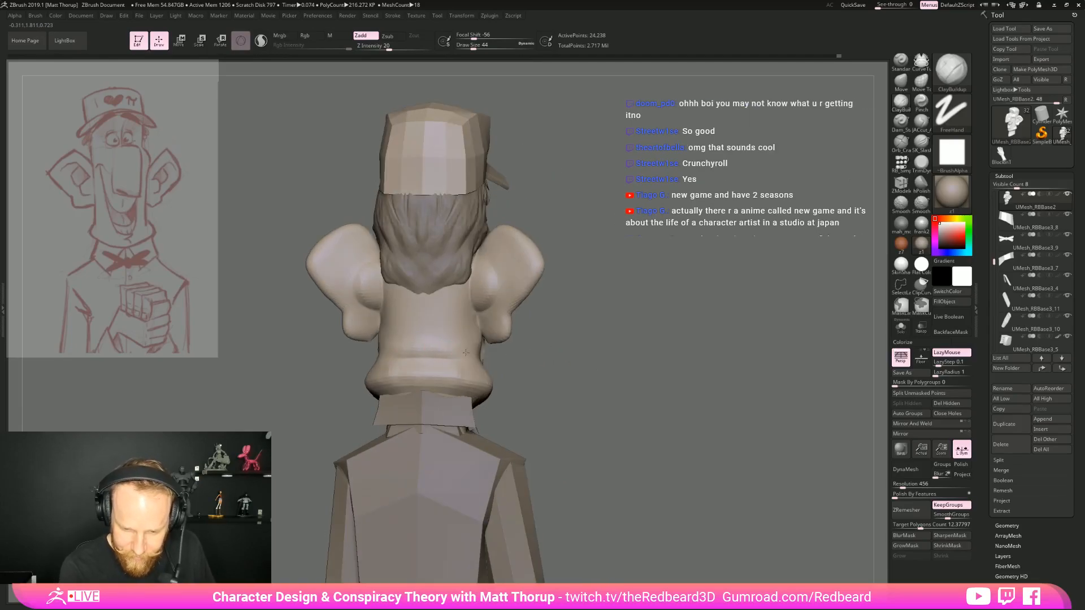
{"action": "right_click_drag", "start_coordinate": [575, 381], "coordinate": [734, 436]}
{"action": "key", "text": "s"}
{"action": "left_click_drag", "start_coordinate": [516, 376], "coordinate": [521, 376]}
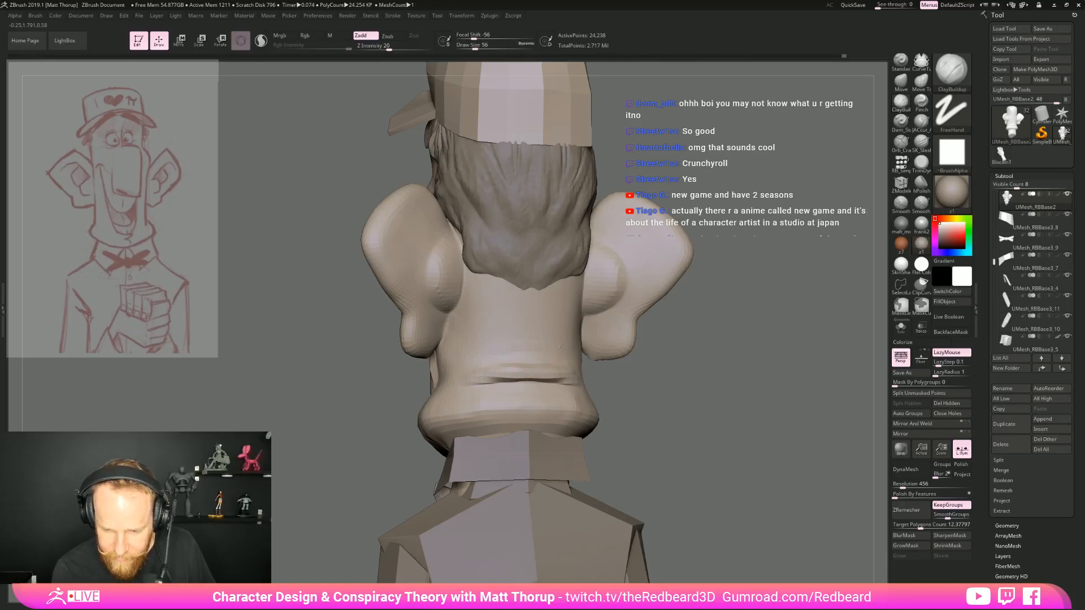
{"action": "mouse_move", "coordinate": [562, 352]}
{"action": "left_mouse_down"}
{"action": "mouse_move", "coordinate": [501, 348]}
{"action": "mouse_move", "coordinate": [504, 360]}
{"action": "left_mouse_up"}
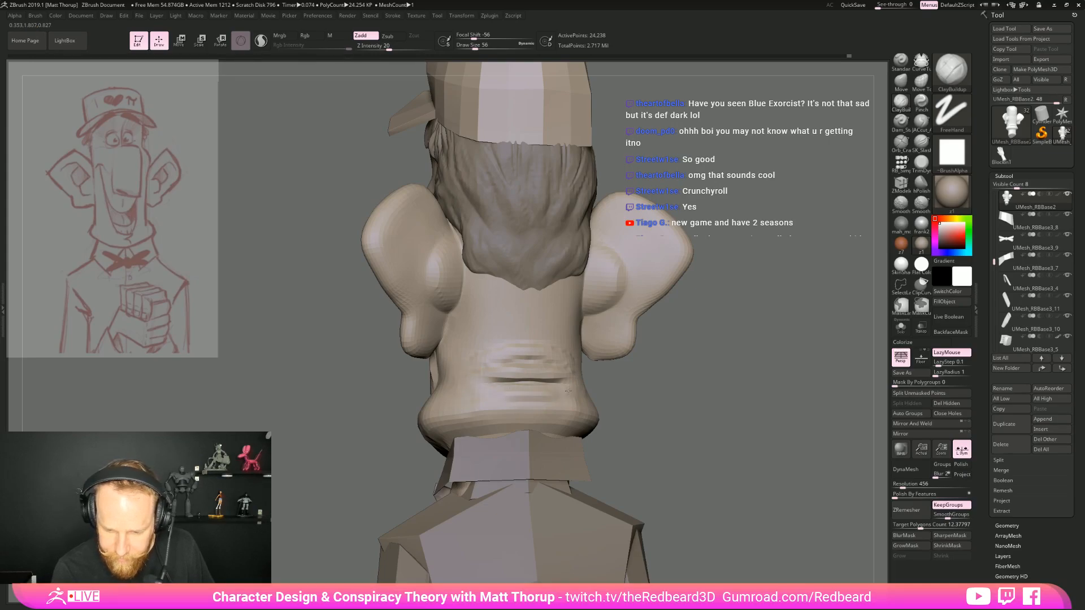
Soften the skin folds across the back of the neck with the Smooth brush, flattening the lowest fold
{"action": "left_click_drag", "start_coordinate": [675, 390], "coordinate": [621, 389]}
{"action": "mouse_move", "coordinate": [546, 357]}
{"action": "left_mouse_down"}
{"action": "mouse_move", "coordinate": [472, 352]}
{"action": "mouse_move", "coordinate": [497, 352]}
{"action": "left_mouse_up"}
{"action": "mouse_move", "coordinate": [701, 392]}
{"action": "left_mouse_down"}
{"action": "mouse_move", "coordinate": [762, 400]}
{"action": "mouse_move", "coordinate": [724, 361]}
{"action": "mouse_move", "coordinate": [616, 384]}
{"action": "mouse_move", "coordinate": [719, 405]}
{"action": "mouse_move", "coordinate": [746, 390]}
{"action": "left_mouse_up"}
{"action": "left_click_drag", "start_coordinate": [642, 371], "coordinate": [684, 430], "text": "alt"}
{"action": "left_click_drag", "start_coordinate": [589, 339], "coordinate": [462, 341], "text": "shift"}
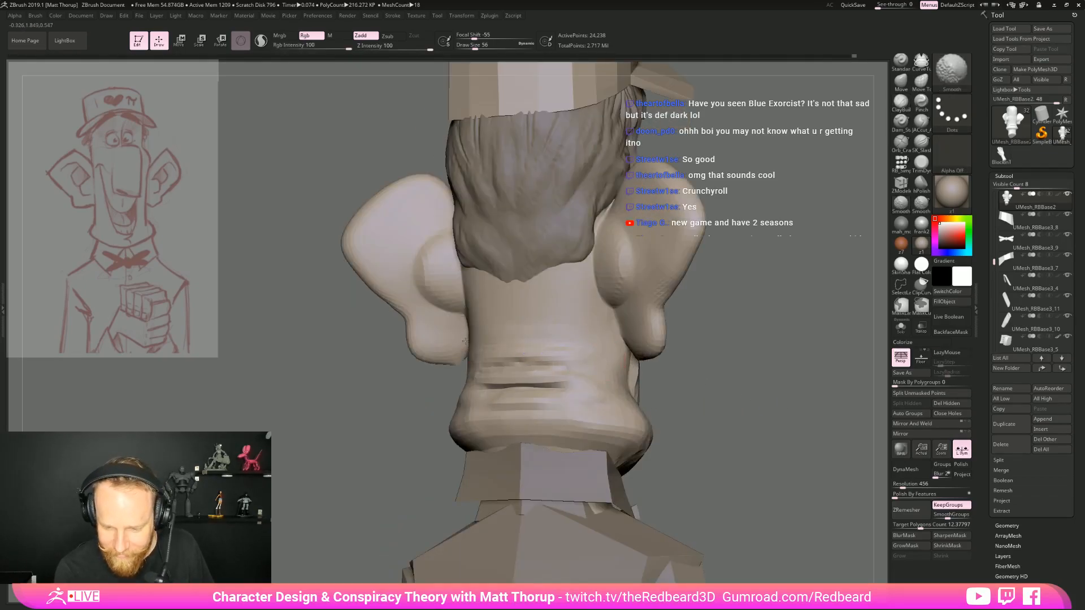
{"action": "mouse_move", "coordinate": [493, 399]}
{"action": "left_mouse_down", "text": "shift"}
{"action": "mouse_move", "coordinate": [565, 391]}
{"action": "mouse_move", "coordinate": [549, 407]}
{"action": "left_mouse_up", "text": "shift"}
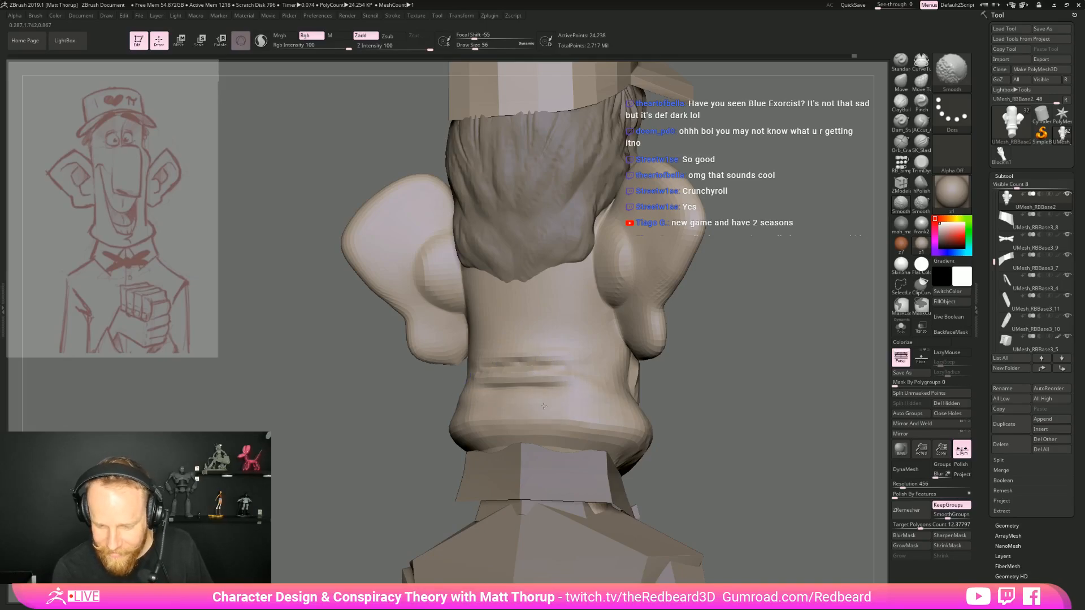
{"action": "left_click_drag", "start_coordinate": [414, 418], "coordinate": [339, 421]}
{"action": "mouse_move", "coordinate": [794, 441]}
{"action": "left_mouse_down", "text": "alt"}
{"action": "mouse_move", "coordinate": [693, 424]}
{"action": "mouse_move", "coordinate": [766, 442]}
{"action": "mouse_move", "coordinate": [714, 444]}
{"action": "mouse_move", "coordinate": [703, 460]}
{"action": "left_mouse_up", "text": "alt"}
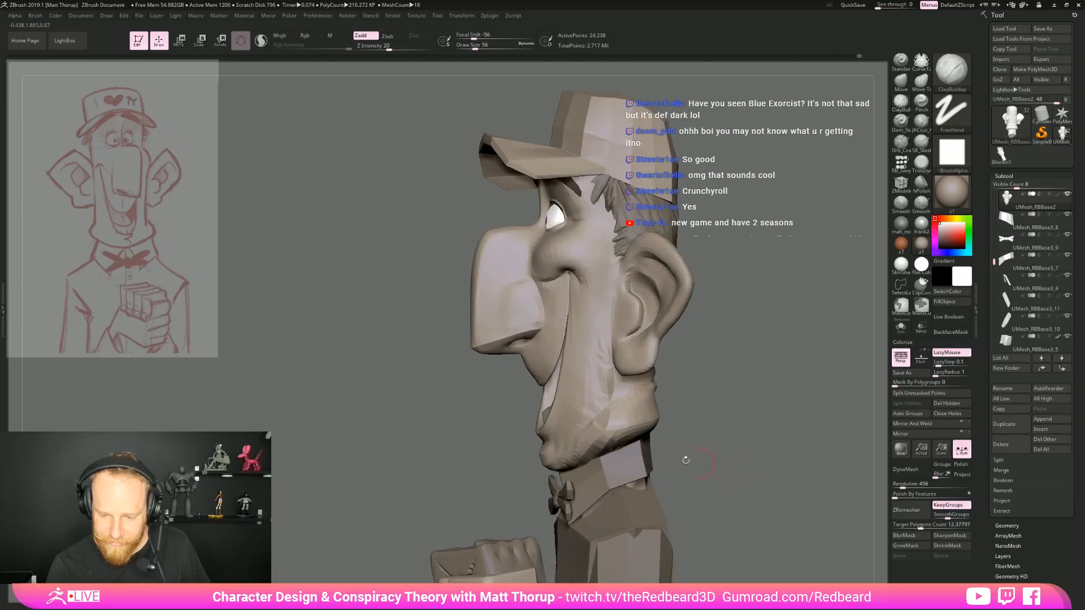
Adjust the shape of the ear with the Move brush at draw size 68
{"action": "mouse_move", "coordinate": [699, 402]}
{"action": "left_mouse_down"}
{"action": "mouse_move", "coordinate": [707, 408]}
{"action": "mouse_move", "coordinate": [698, 391]}
{"action": "left_mouse_up"}
{"action": "mouse_move", "coordinate": [698, 391]}
{"action": "left_mouse_down"}
{"action": "mouse_move", "coordinate": [717, 388]}
{"action": "mouse_move", "coordinate": [761, 412]}
{"action": "mouse_move", "coordinate": [734, 415]}
{"action": "left_mouse_up"}
{"action": "key", "text": "b"}
{"action": "key", "text": "m"}
{"action": "key", "text": "v"}
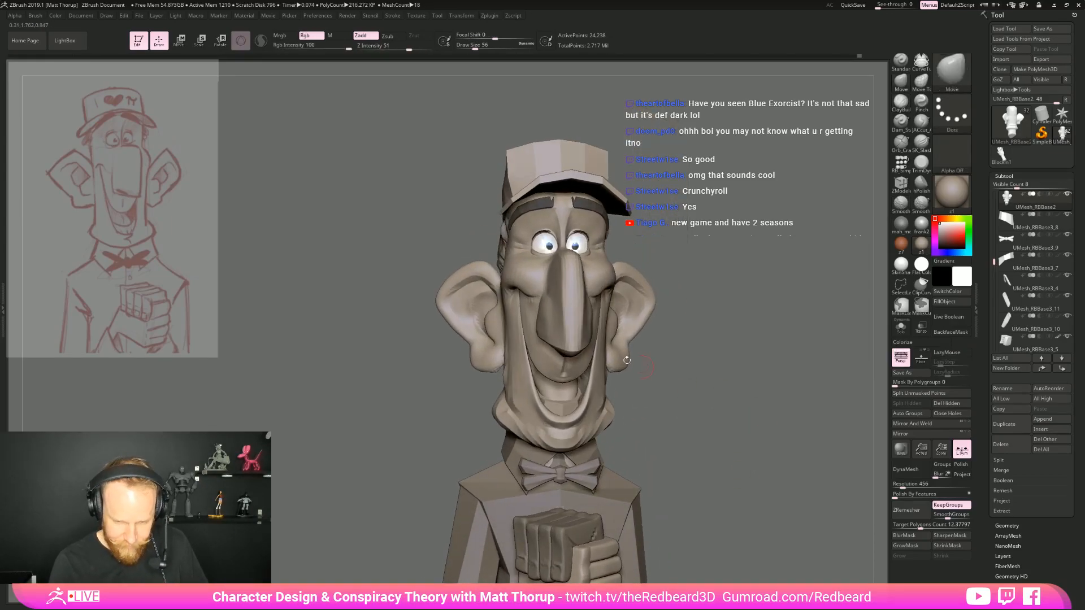
{"action": "left_click_drag", "start_coordinate": [502, 233], "coordinate": [505, 266]}
{"action": "left_click_drag", "start_coordinate": [408, 197], "coordinate": [405, 195]}
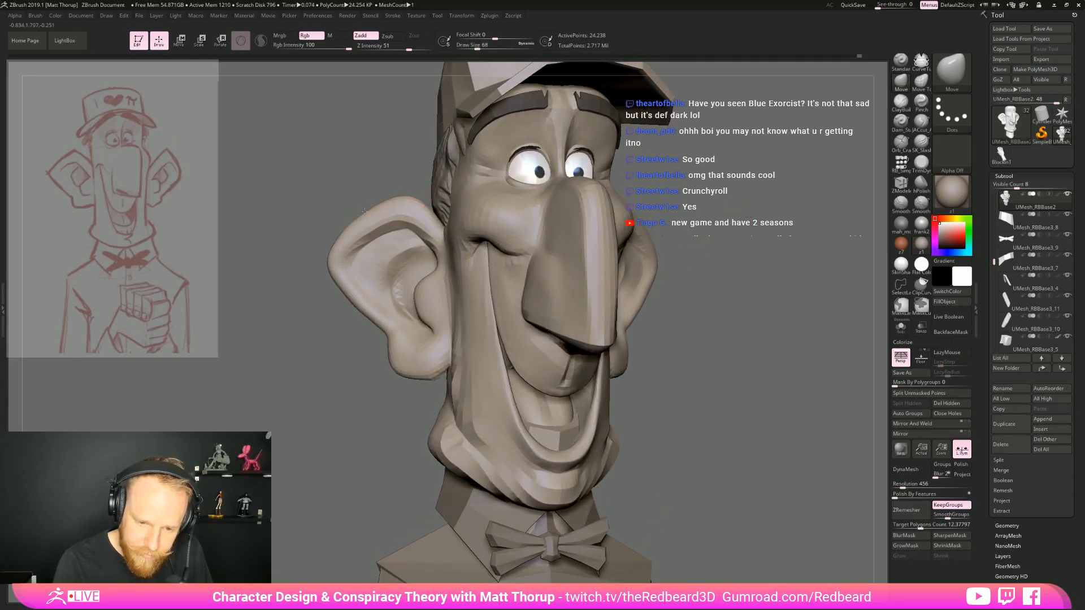
{"action": "right_click_drag", "start_coordinate": [562, 251], "coordinate": [588, 252]}
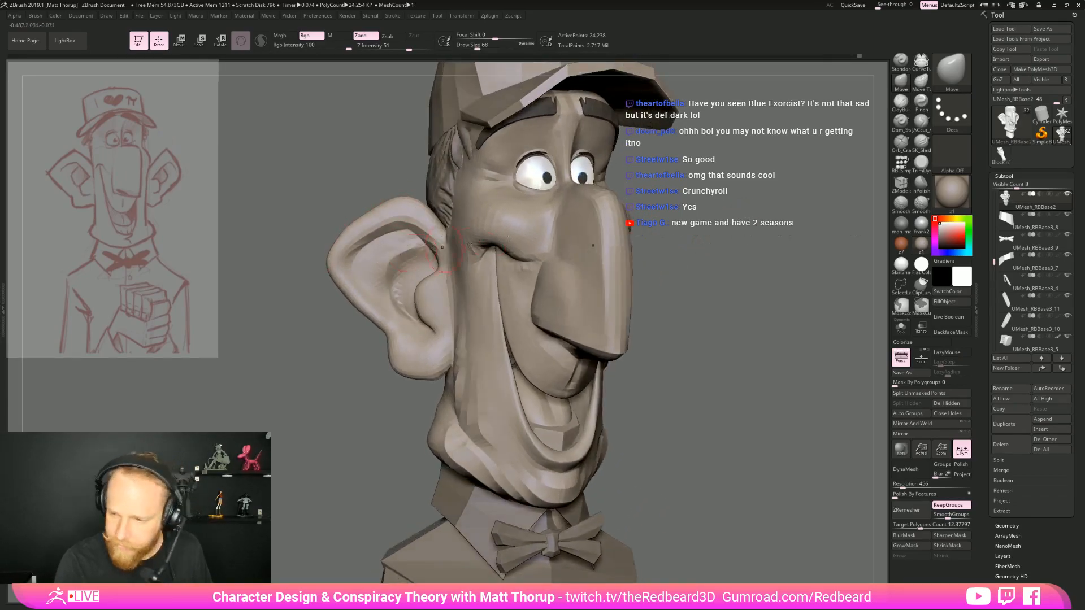
Choose the hPolish brush, hide all of the head mesh except the ears, and turn on Solo mode
{"action": "left_click", "coordinate": [923, 186]}
{"action": "right_click_drag", "start_coordinate": [463, 266], "coordinate": [518, 290]}
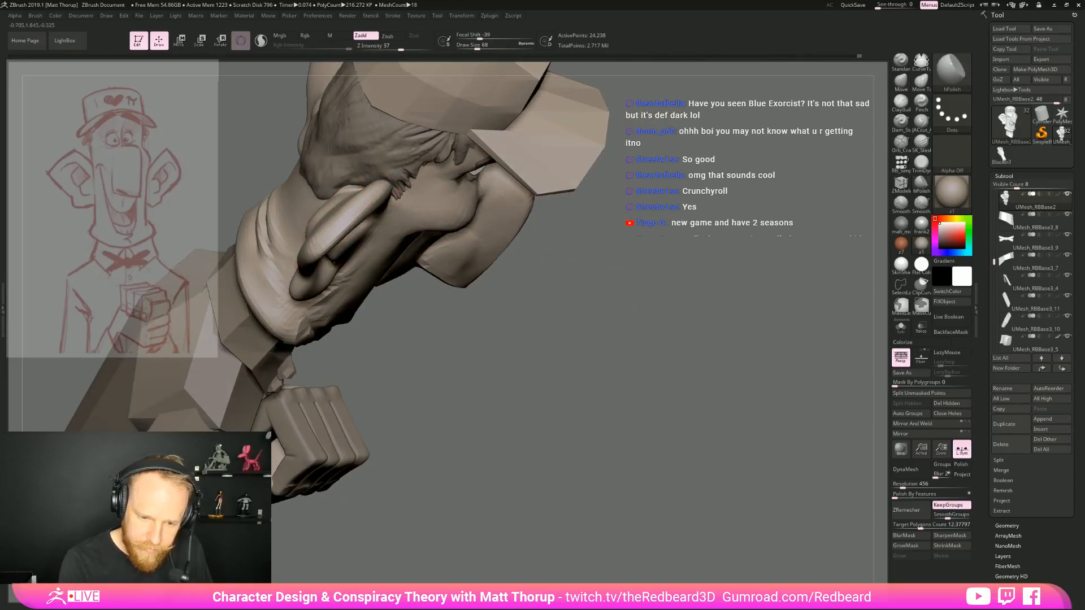
{"action": "right_click_drag", "start_coordinate": [521, 327], "coordinate": [478, 358]}
{"action": "right_click_drag", "start_coordinate": [332, 375], "coordinate": [329, 378], "text": "shift"}
{"action": "mouse_move", "coordinate": [312, 408]}
{"action": "left_mouse_down", "text": "ctrl+shift"}
{"action": "mouse_move", "coordinate": [365, 153]}
{"action": "mouse_move", "coordinate": [430, 214]}
{"action": "mouse_move", "coordinate": [433, 353]}
{"action": "mouse_move", "coordinate": [356, 430]}
{"action": "left_mouse_up", "text": "ctrl+shift"}
{"action": "left_click_drag", "start_coordinate": [745, 399], "coordinate": [725, 412]}
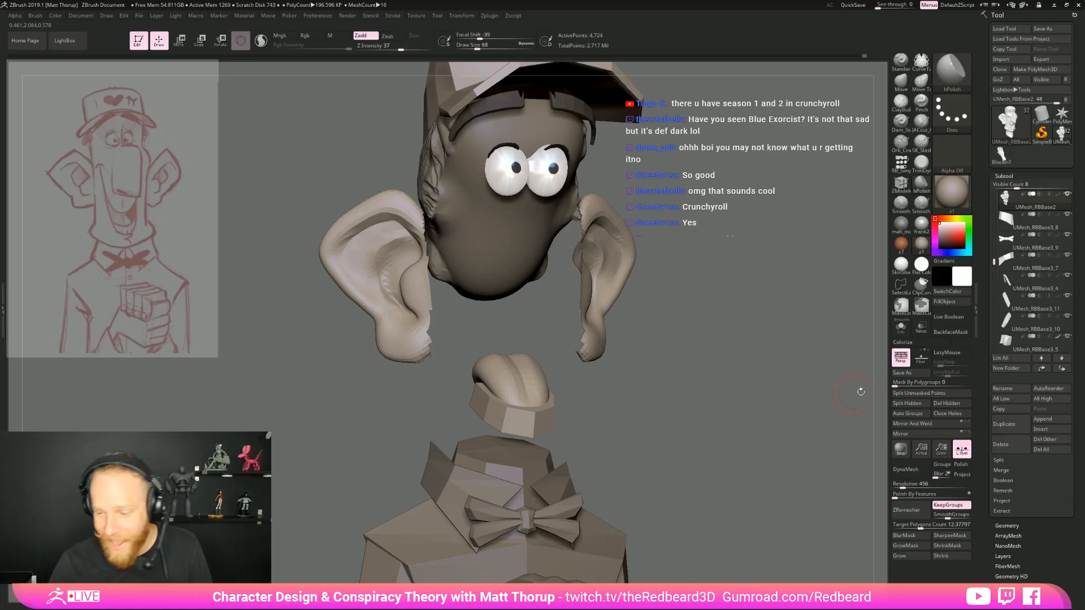
{"action": "left_click", "coordinate": [900, 328]}
Polish the ear's outer rim and lobe with the hPolish brush at draw size 68 and unhide the rest of the head
{"action": "left_click_drag", "start_coordinate": [756, 391], "coordinate": [625, 384]}
{"action": "left_click_drag", "start_coordinate": [493, 240], "coordinate": [481, 277]}
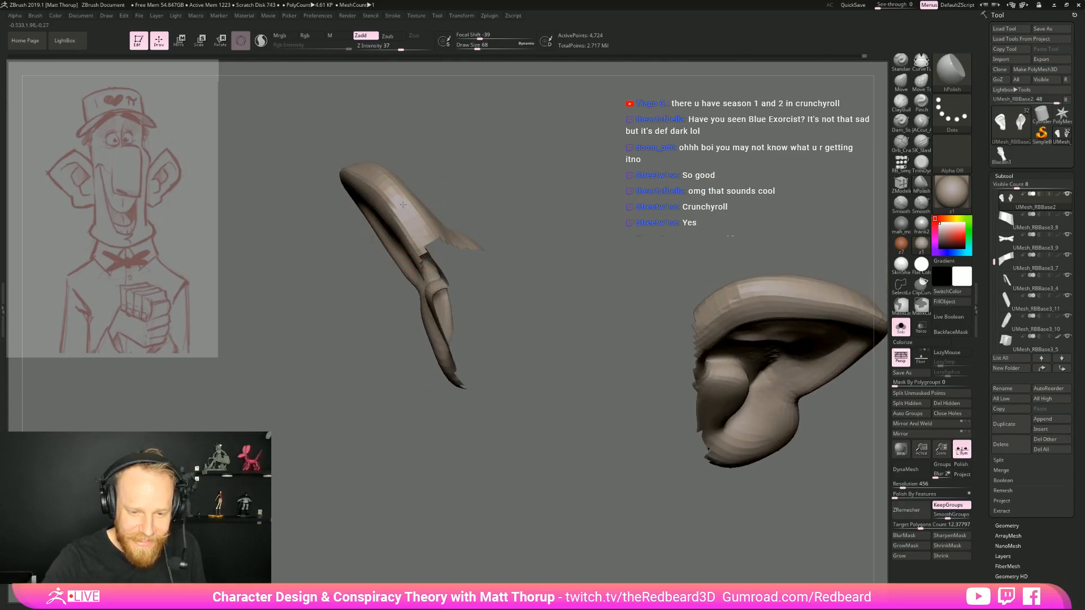
{"action": "left_click_drag", "start_coordinate": [396, 199], "coordinate": [494, 331]}
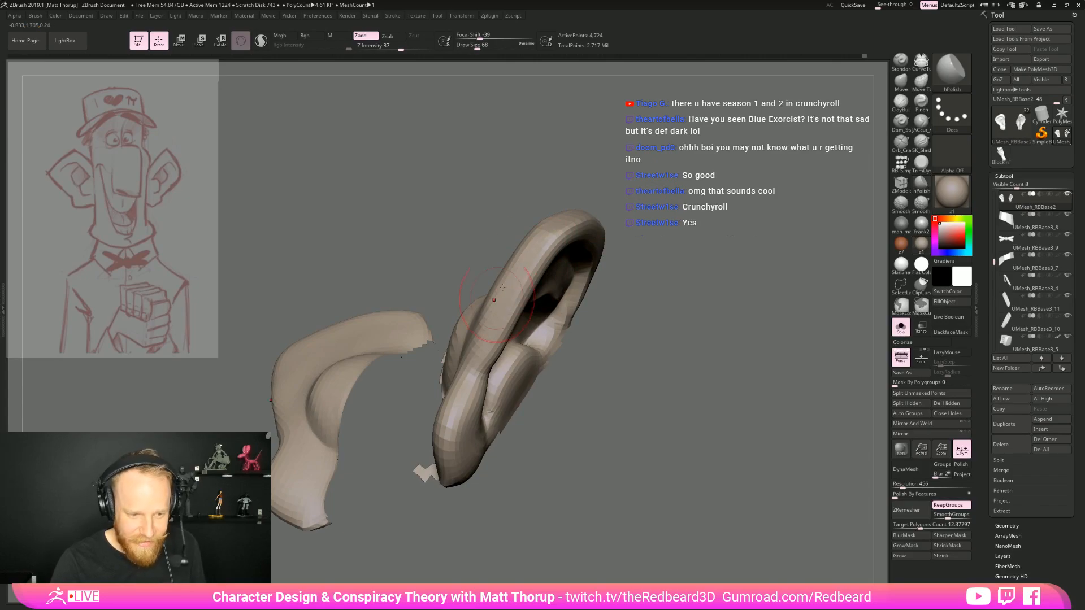
{"action": "right_click_drag", "start_coordinate": [443, 433], "coordinate": [444, 455]}
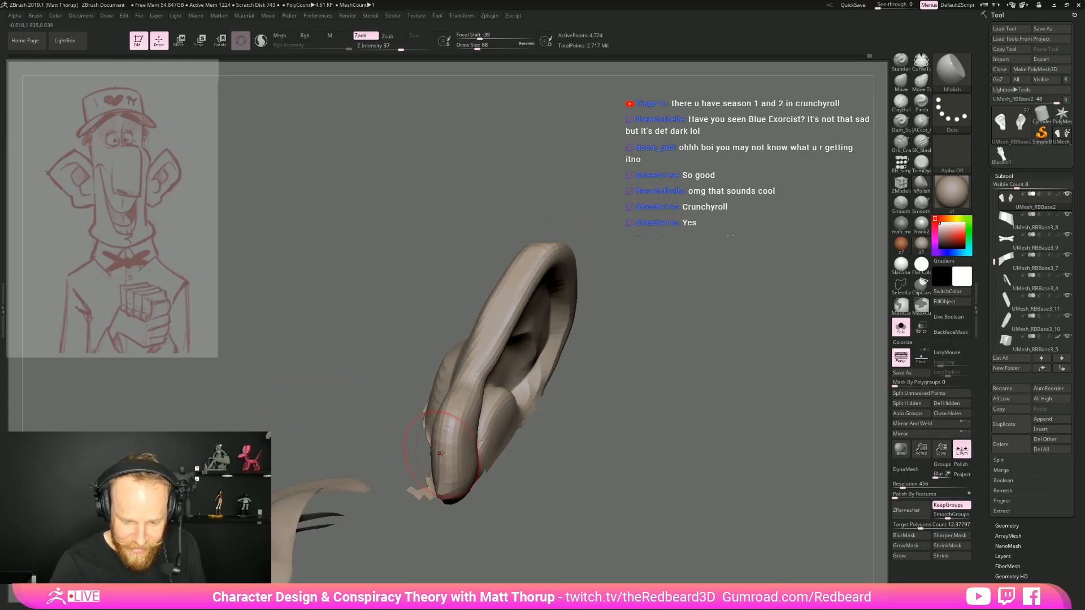
{"action": "left_click", "coordinate": [692, 431], "text": "ctrl+shift"}
{"action": "left_click_drag", "start_coordinate": [789, 434], "coordinate": [774, 390], "text": "alt"}
{"action": "left_click_drag", "start_coordinate": [774, 390], "coordinate": [738, 454]}
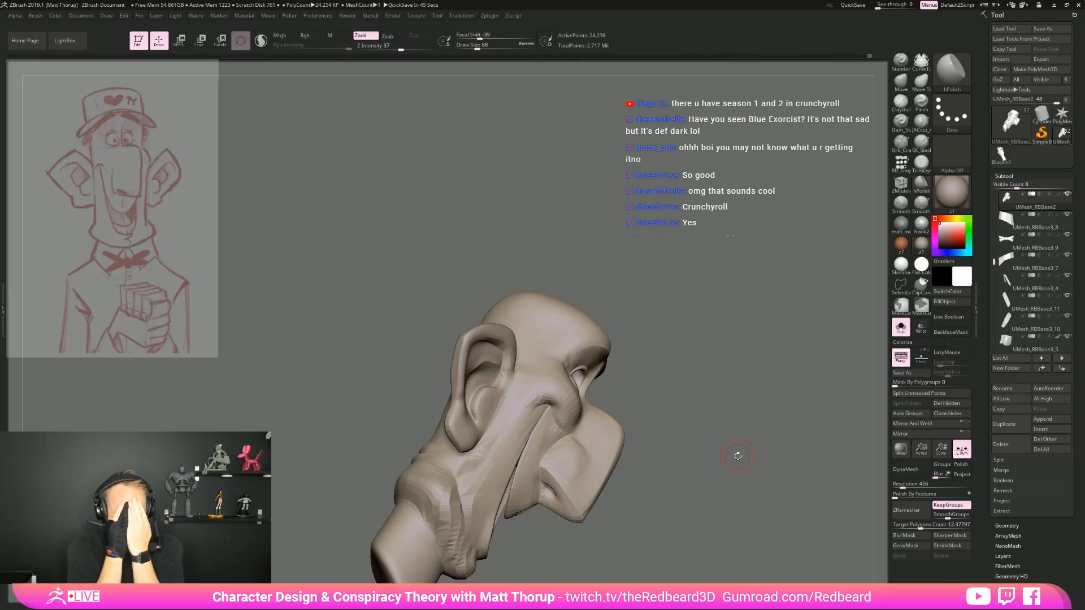
Switch to the Move brush and mask the area behind the ear, down to the neck
{"action": "left_click_drag", "start_coordinate": [718, 303], "coordinate": [718, 373]}
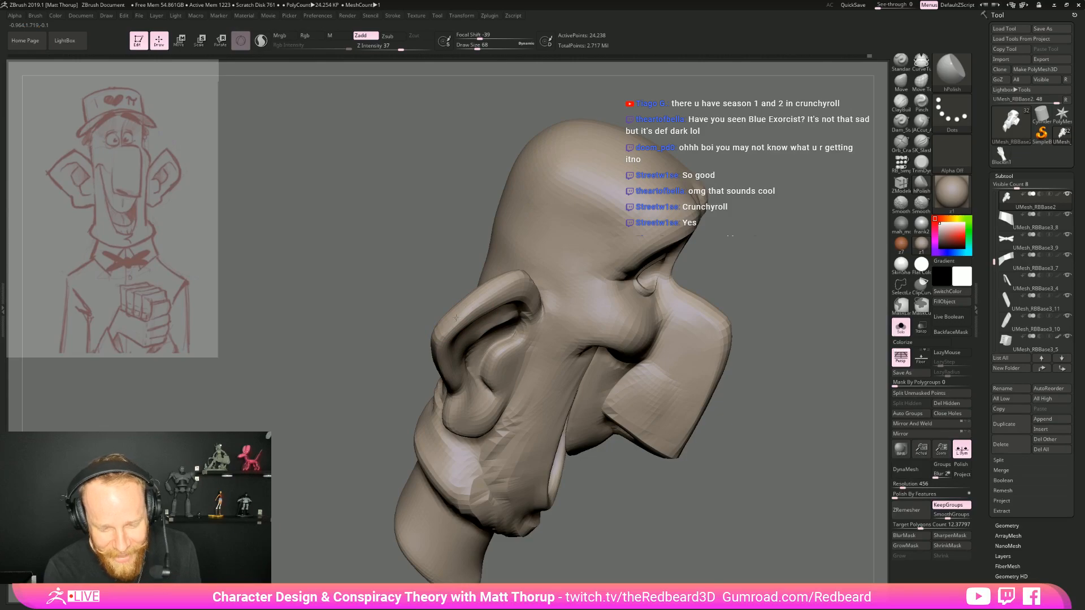
{"action": "mouse_move", "coordinate": [713, 419]}
{"action": "left_mouse_down"}
{"action": "mouse_move", "coordinate": [678, 417]}
{"action": "mouse_move", "coordinate": [667, 459]}
{"action": "mouse_move", "coordinate": [686, 458]}
{"action": "mouse_move", "coordinate": [695, 472]}
{"action": "mouse_move", "coordinate": [700, 463]}
{"action": "left_mouse_up"}
{"action": "key", "text": "b"}
{"action": "key", "text": "m"}
{"action": "key", "text": "v"}
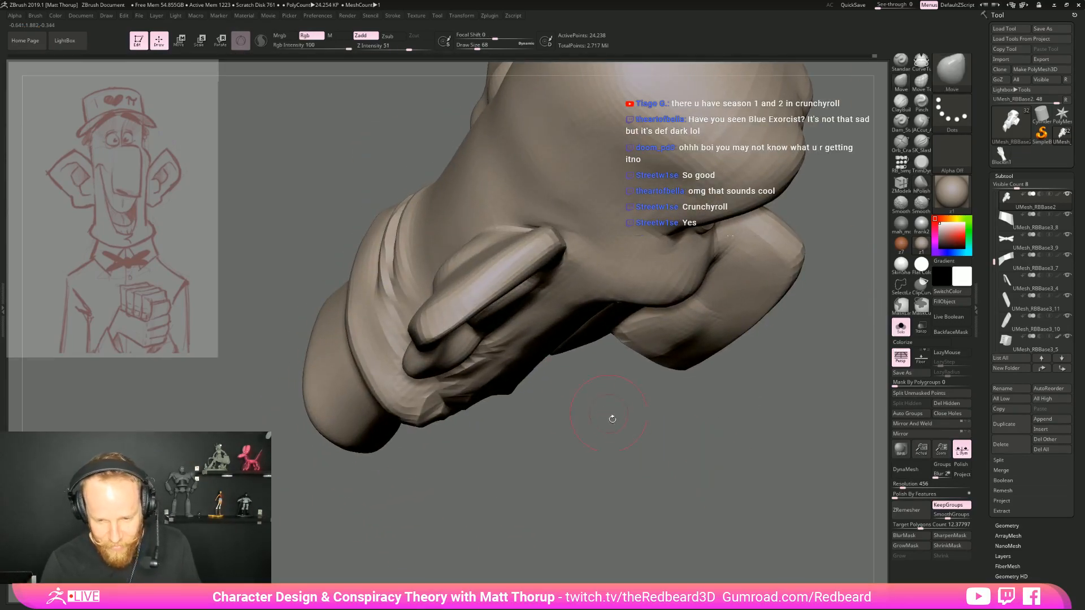
{"action": "left_click_drag", "start_coordinate": [608, 412], "coordinate": [613, 440]}
{"action": "mouse_move", "coordinate": [376, 342]}
{"action": "left_mouse_down", "text": "ctrl"}
{"action": "mouse_move", "coordinate": [418, 469]}
{"action": "mouse_move", "coordinate": [599, 204]}
{"action": "mouse_move", "coordinate": [395, 446]}
{"action": "mouse_move", "coordinate": [472, 460]}
{"action": "left_mouse_up", "text": "ctrl"}
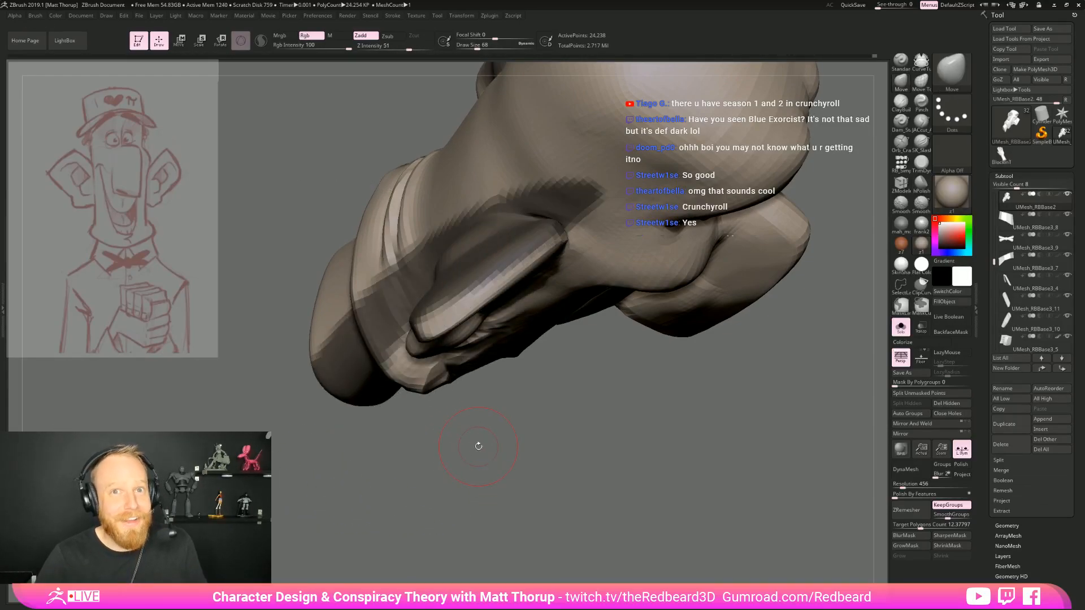
Reshape the unmasked ear rim from above with the Move brush at draw sizes between 71 and 132, and clear the mask
{"action": "left_click_drag", "start_coordinate": [478, 446], "coordinate": [616, 446]}
{"action": "key", "text": "s"}
{"action": "left_click_drag", "start_coordinate": [541, 254], "coordinate": [568, 249]}
{"action": "left_click_drag", "start_coordinate": [512, 286], "coordinate": [491, 303]}
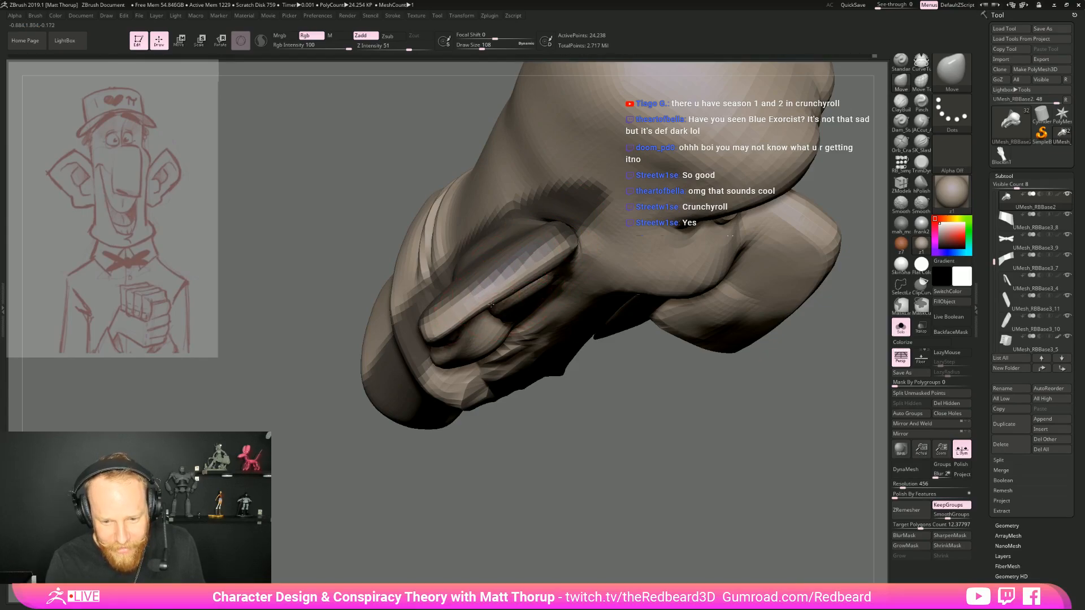
{"action": "key", "text": "s"}
{"action": "left_click_drag", "start_coordinate": [436, 336], "coordinate": [432, 334]}
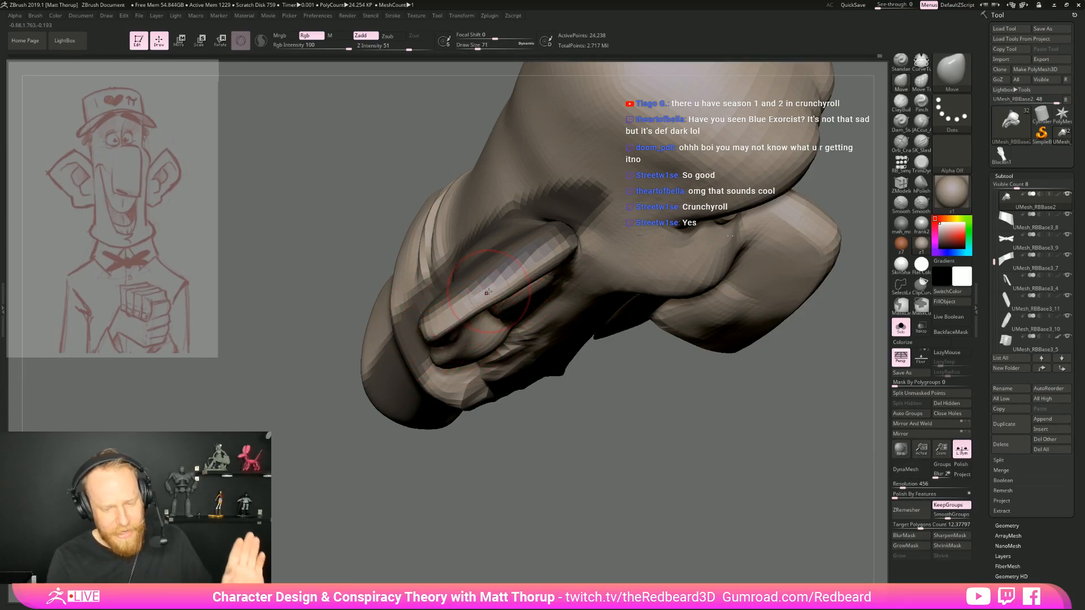
{"action": "key", "text": "s"}
{"action": "left_click_drag", "start_coordinate": [546, 262], "coordinate": [579, 256]}
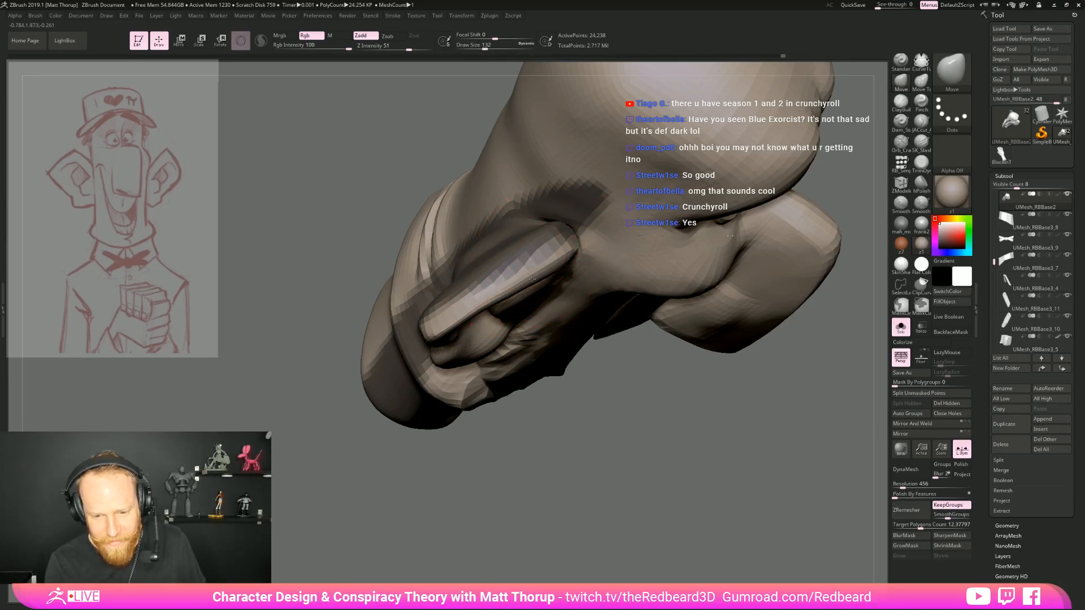
{"action": "key", "text": "s"}
{"action": "left_click_drag", "start_coordinate": [493, 302], "coordinate": [482, 307]}
{"action": "key", "text": "s"}
{"action": "left_click_drag", "start_coordinate": [418, 328], "coordinate": [434, 335]}
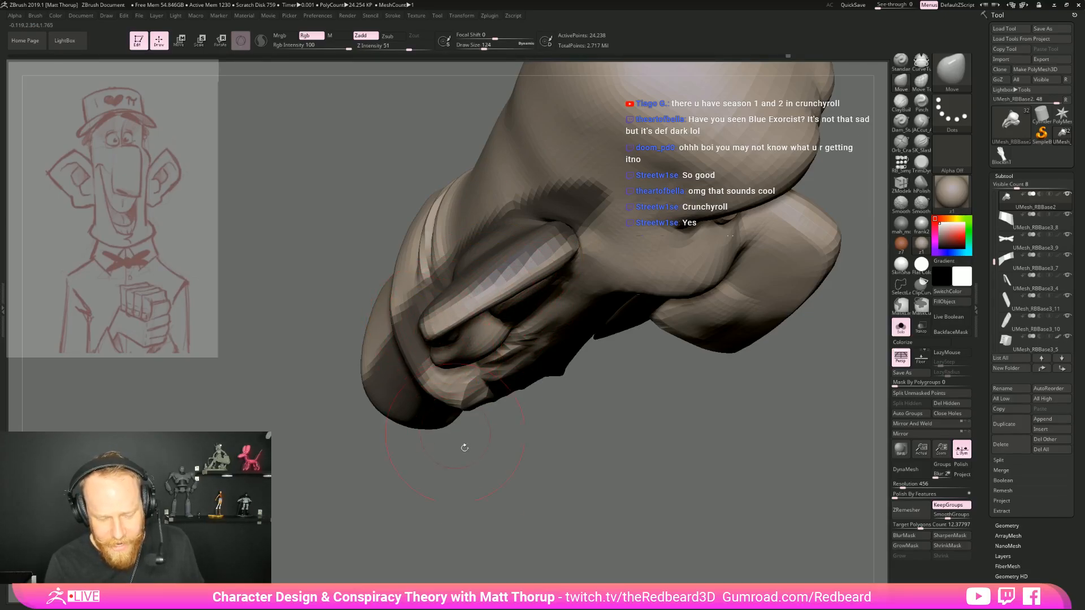
{"action": "mouse_move", "coordinate": [329, 417]}
{"action": "left_mouse_down"}
{"action": "mouse_move", "coordinate": [547, 440]}
{"action": "mouse_move", "coordinate": [597, 406]}
{"action": "left_mouse_up"}
Carve the hollow under the upper inner rim of the ear with the JACut_A brush at draw size 83
{"action": "left_click_drag", "start_coordinate": [789, 192], "coordinate": [800, 206], "text": "ctrl"}
{"action": "left_click_drag", "start_coordinate": [791, 195], "coordinate": [834, 249]}
{"action": "left_click_drag", "start_coordinate": [495, 184], "coordinate": [481, 235]}
{"action": "key", "text": "bracketleft"}
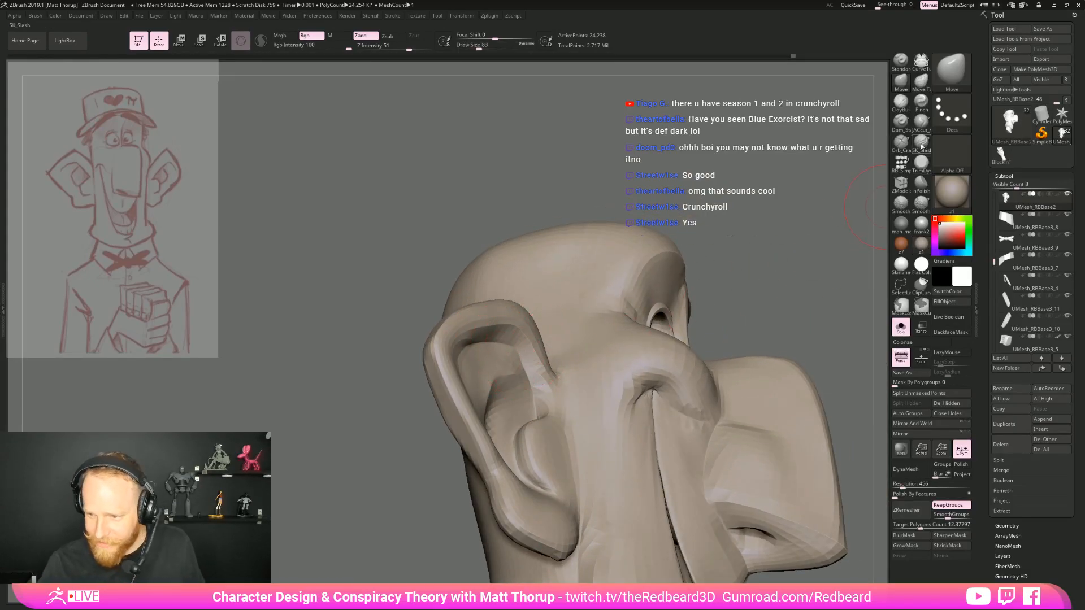
{"action": "left_click", "coordinate": [920, 122]}
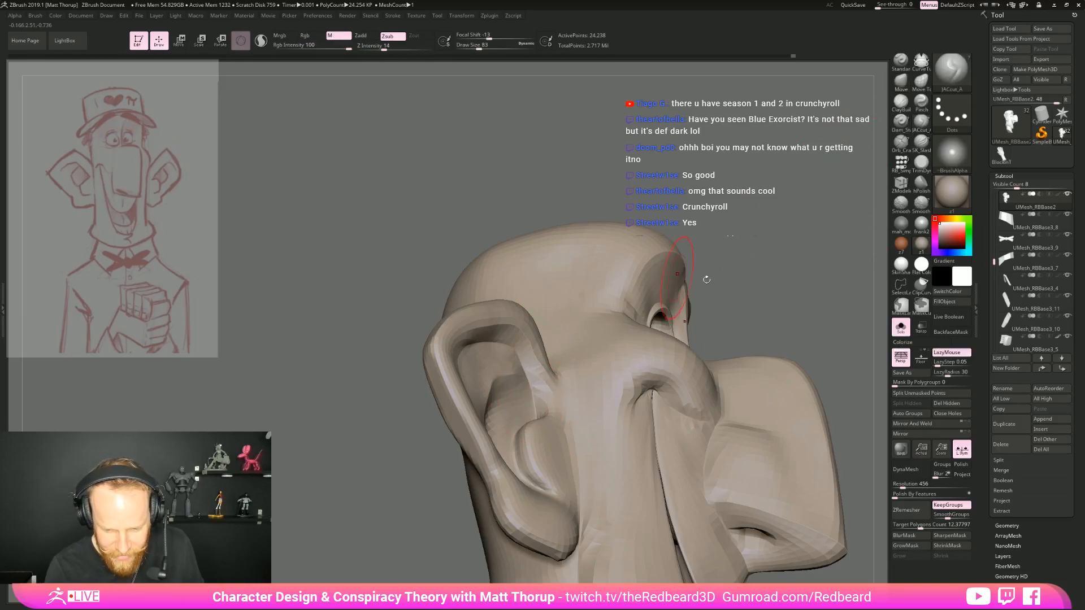
{"action": "left_click_drag", "start_coordinate": [639, 195], "coordinate": [588, 206]}
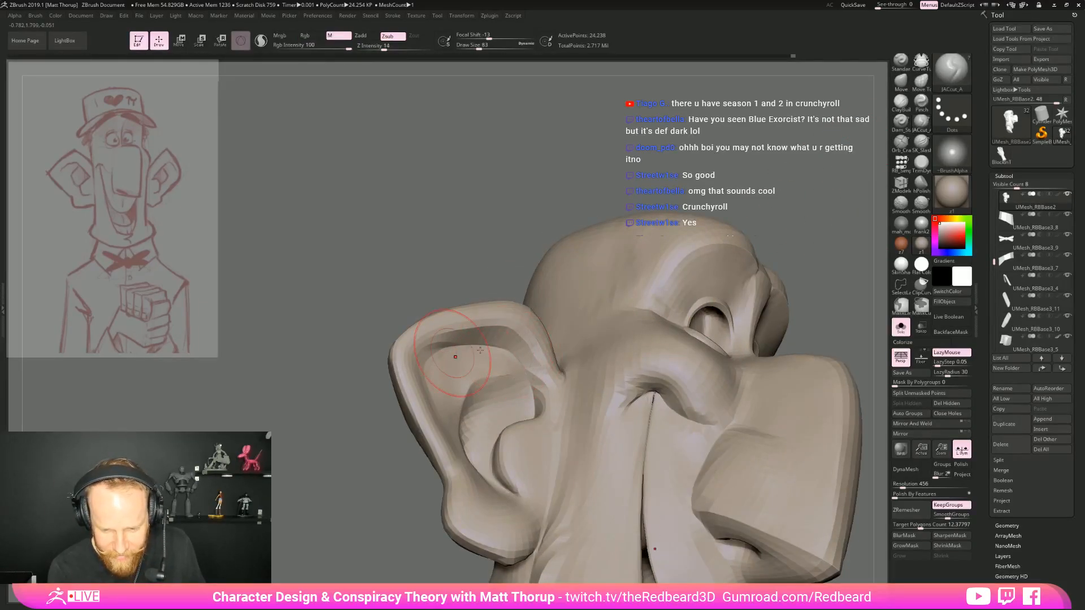
{"action": "right_click_drag", "start_coordinate": [428, 355], "coordinate": [522, 371]}
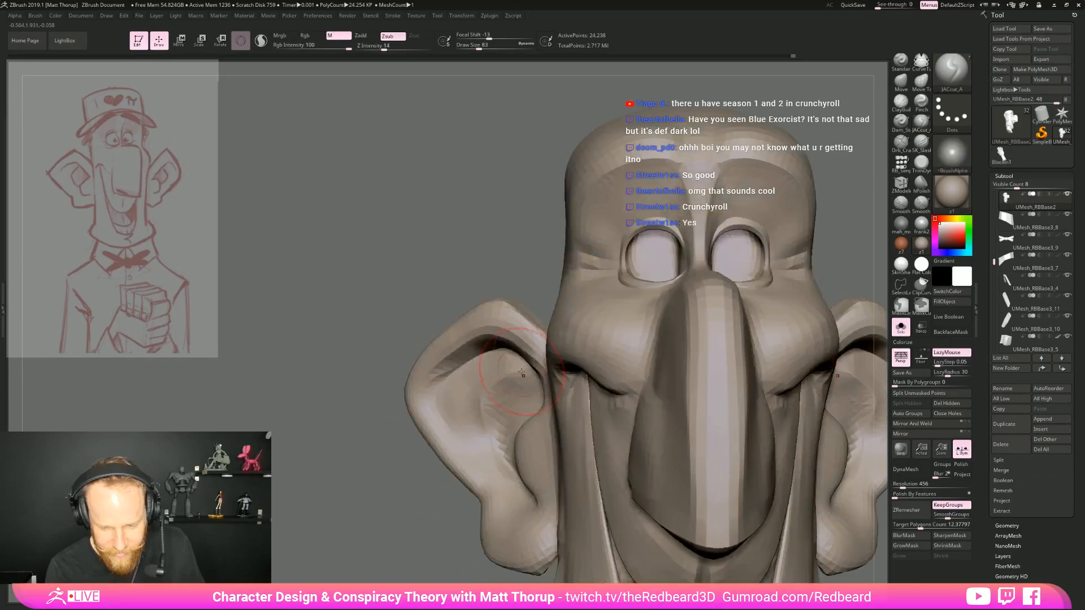
{"action": "left_click_drag", "start_coordinate": [519, 275], "coordinate": [568, 278]}
{"action": "left_click_drag", "start_coordinate": [504, 352], "coordinate": [435, 389]}
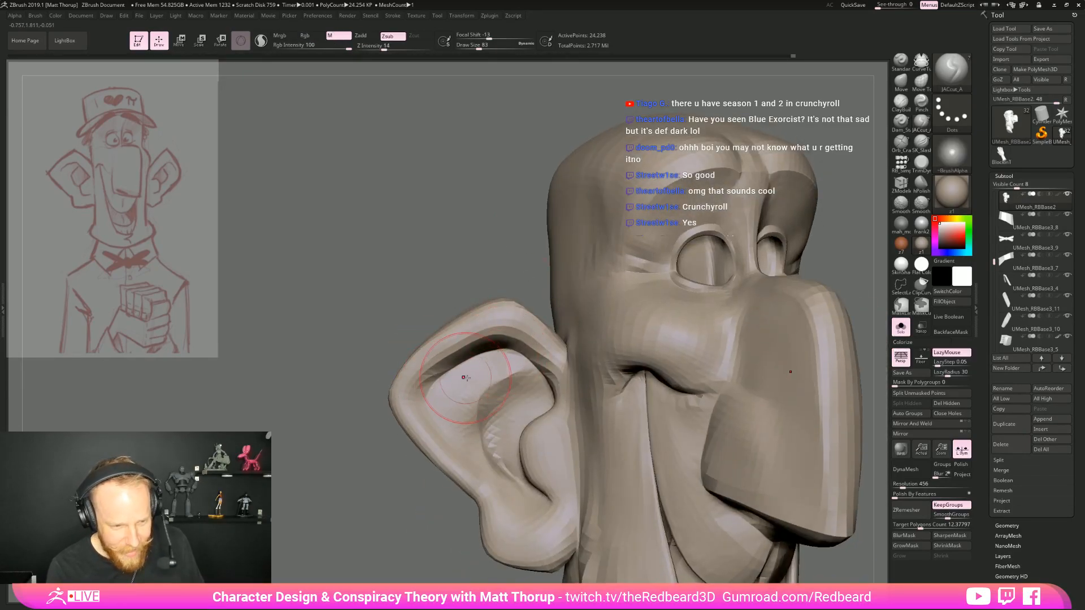
Adjust the inner edge of the ear's upper rim with the Move brush at draw size 83
{"action": "key", "text": "b"}
{"action": "key", "text": "m"}
{"action": "key", "text": "v"}
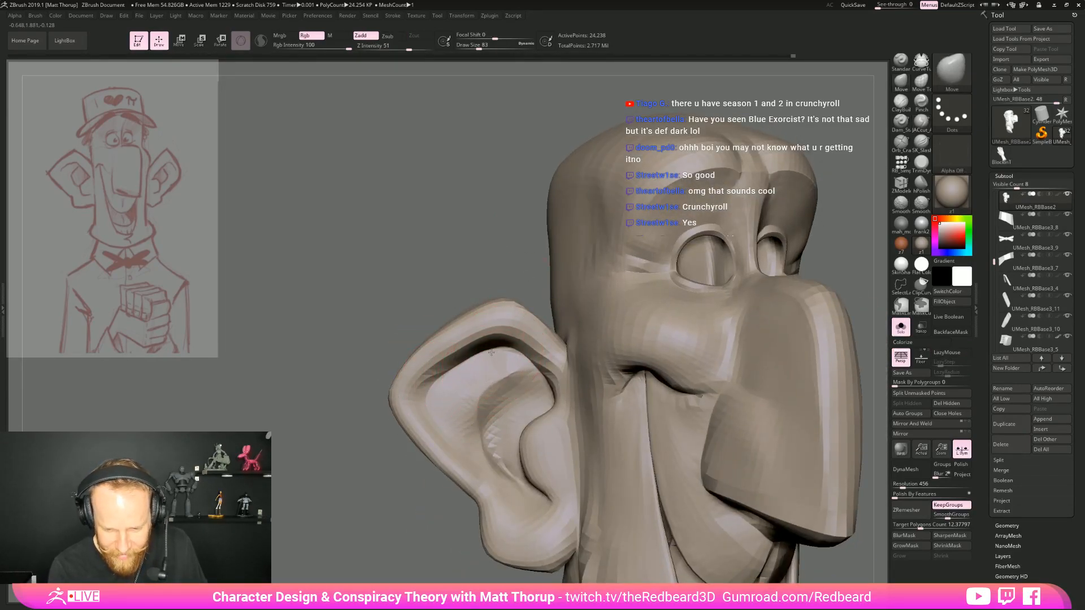
{"action": "left_click_drag", "start_coordinate": [453, 372], "coordinate": [443, 382]}
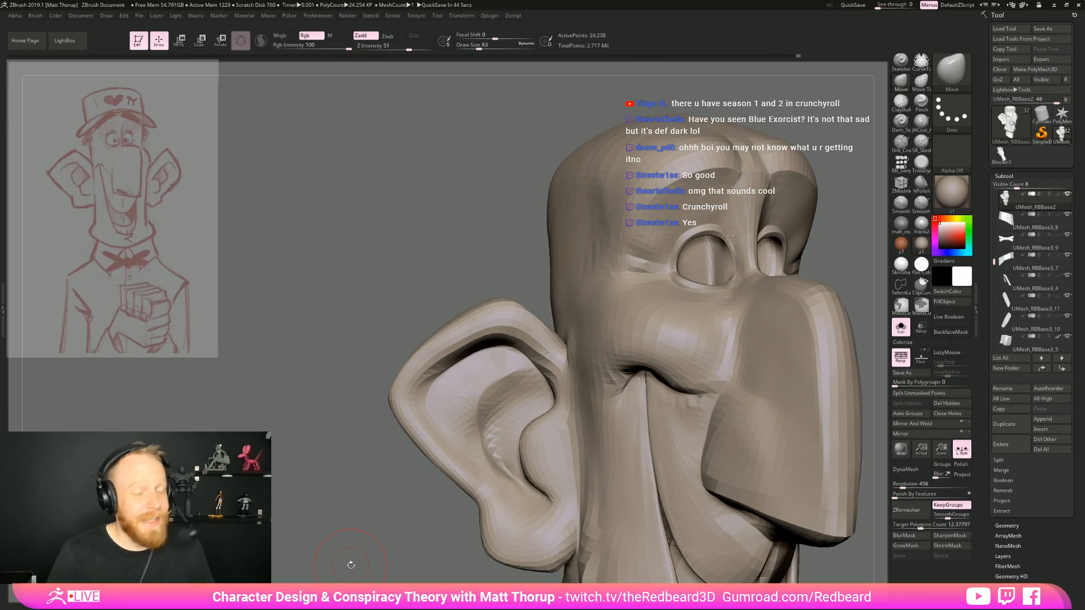
Refine the ear's outer edge and lobe with the Move brush at draw sizes 56 and 68
{"action": "mouse_move", "coordinate": [351, 565]}
{"action": "left_mouse_down"}
{"action": "mouse_move", "coordinate": [518, 369]}
{"action": "mouse_move", "coordinate": [516, 354]}
{"action": "left_mouse_up"}
{"action": "key", "text": "s"}
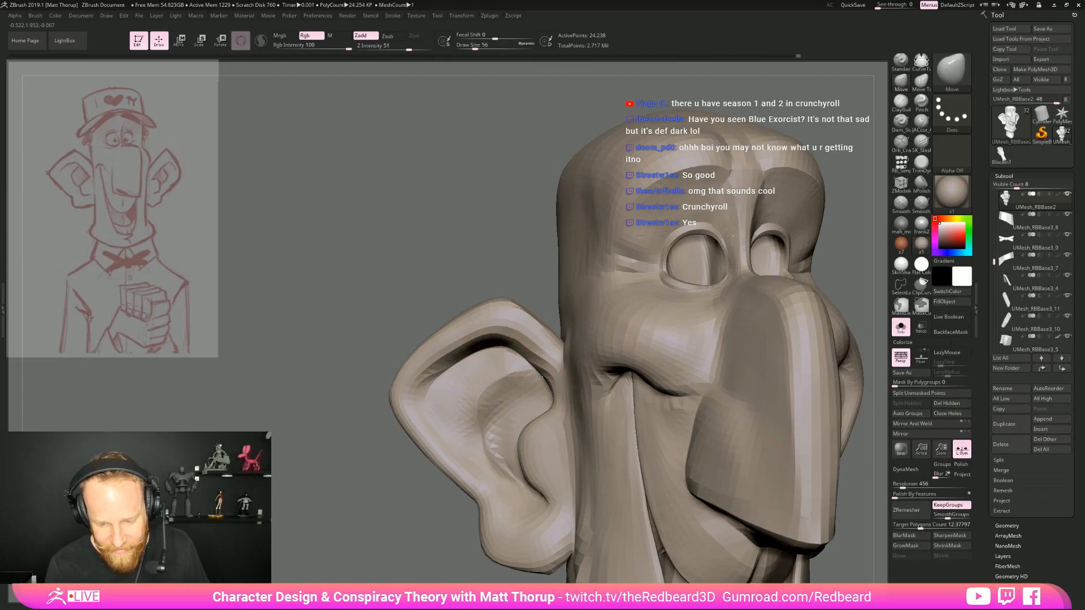
{"action": "left_click_drag", "start_coordinate": [374, 432], "coordinate": [443, 420]}
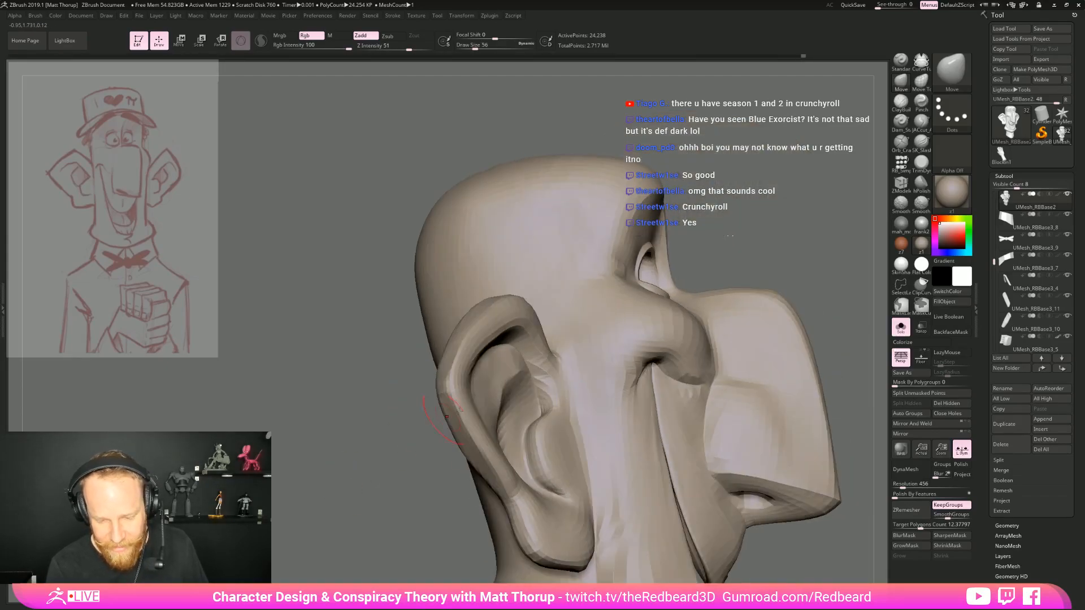
{"action": "left_click_drag", "start_coordinate": [735, 257], "coordinate": [740, 164], "text": "alt"}
{"action": "mouse_move", "coordinate": [757, 316]}
{"action": "left_mouse_down"}
{"action": "mouse_move", "coordinate": [704, 322]}
{"action": "mouse_move", "coordinate": [757, 375]}
{"action": "mouse_move", "coordinate": [741, 373]}
{"action": "mouse_move", "coordinate": [738, 316]}
{"action": "mouse_move", "coordinate": [723, 319]}
{"action": "left_mouse_up"}
{"action": "mouse_move", "coordinate": [726, 328]}
{"action": "left_mouse_down", "text": "alt"}
{"action": "mouse_move", "coordinate": [732, 393]}
{"action": "mouse_move", "coordinate": [754, 394]}
{"action": "mouse_move", "coordinate": [718, 452]}
{"action": "left_mouse_up", "text": "alt"}
{"action": "mouse_move", "coordinate": [512, 506]}
{"action": "left_mouse_down"}
{"action": "mouse_move", "coordinate": [534, 491]}
{"action": "mouse_move", "coordinate": [515, 501]}
{"action": "left_mouse_up"}
{"action": "key", "text": "s"}
{"action": "left_click", "coordinate": [538, 474]}
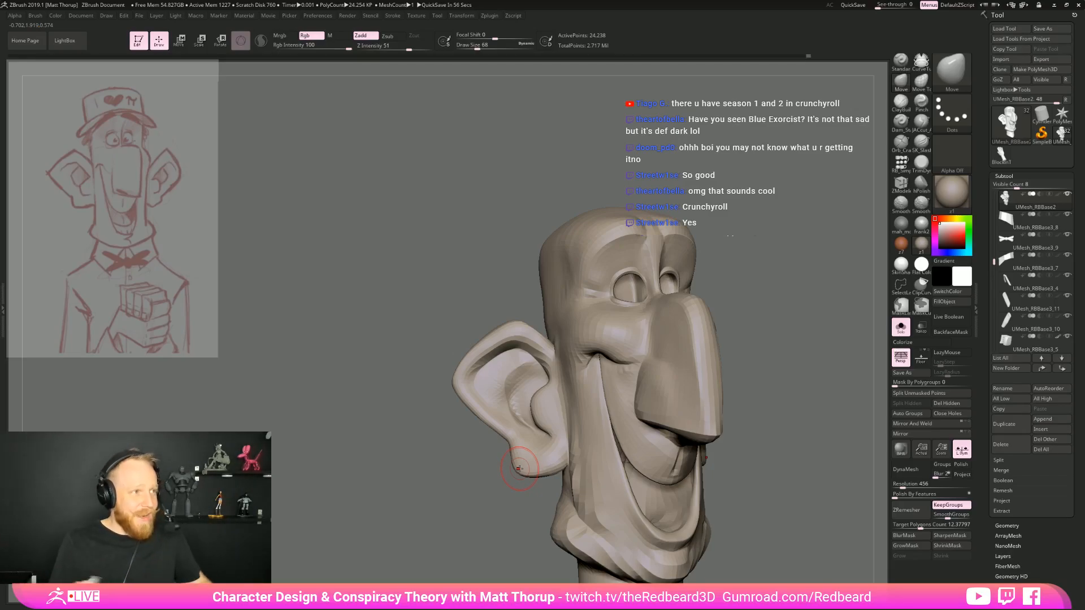
Work over the back of the ear with the ClayBuildup brush at draw size 68 and smooth the surface
{"action": "mouse_move", "coordinate": [703, 430]}
{"action": "left_mouse_down"}
{"action": "mouse_move", "coordinate": [713, 378]}
{"action": "mouse_move", "coordinate": [759, 317]}
{"action": "mouse_move", "coordinate": [630, 371]}
{"action": "mouse_move", "coordinate": [582, 345]}
{"action": "left_mouse_up"}
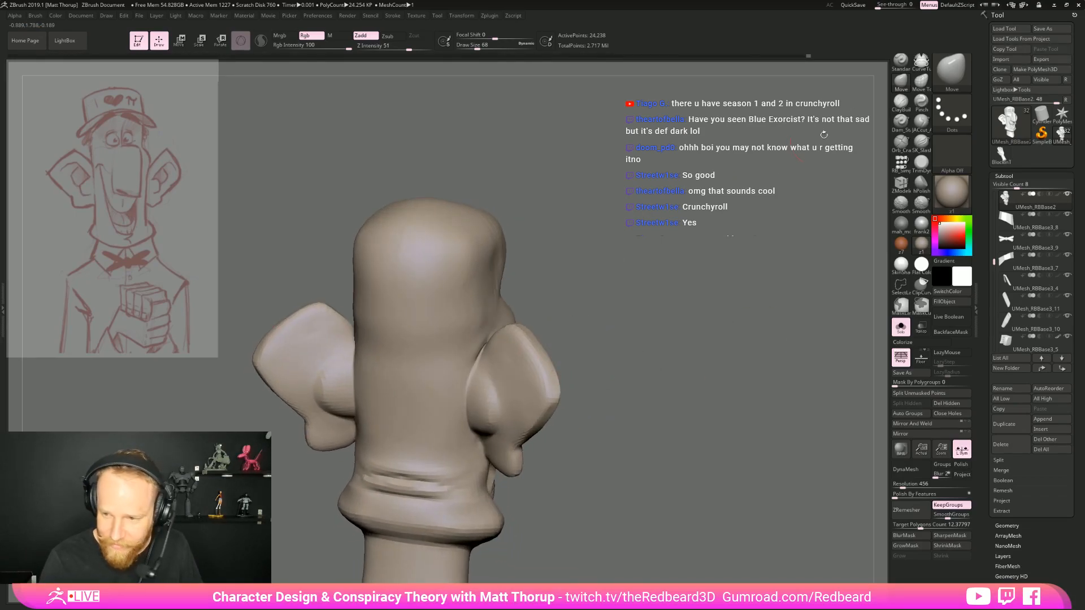
{"action": "left_click", "coordinate": [900, 103]}
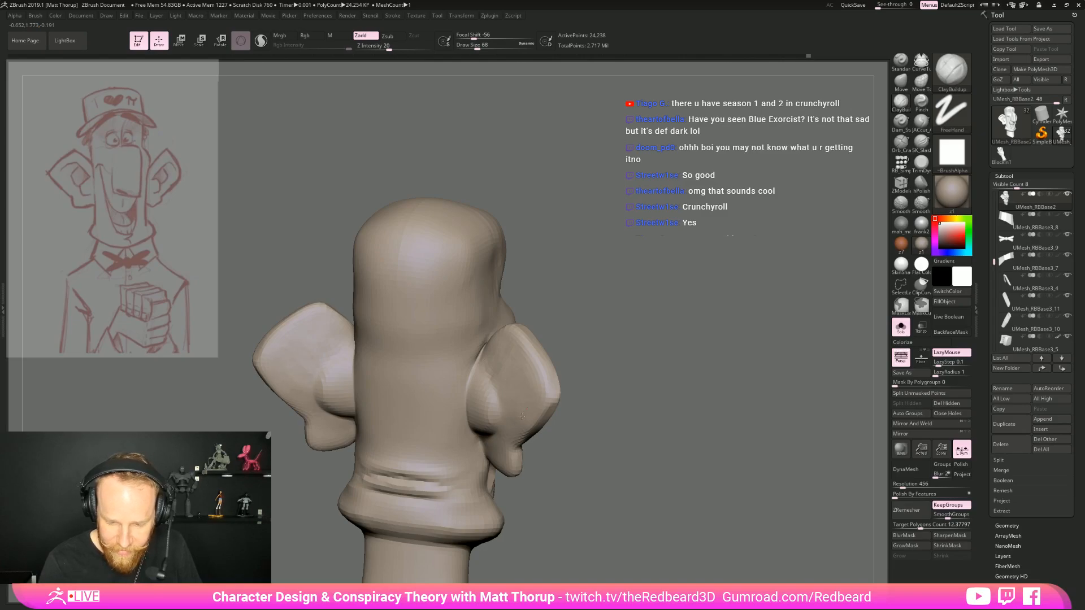
{"action": "key", "text": "shift"}
{"action": "mouse_move", "coordinate": [509, 447]}
{"action": "left_mouse_down", "text": "shift"}
{"action": "mouse_move", "coordinate": [492, 428]}
{"action": "mouse_move", "coordinate": [490, 377]}
{"action": "left_mouse_up", "text": "shift"}
{"action": "left_click_drag", "start_coordinate": [587, 357], "coordinate": [675, 352]}
Define the junction between the back of the ear and the head with the JACut_A and ClayBuildup brushes at draw size 68
{"action": "left_click", "coordinate": [921, 123]}
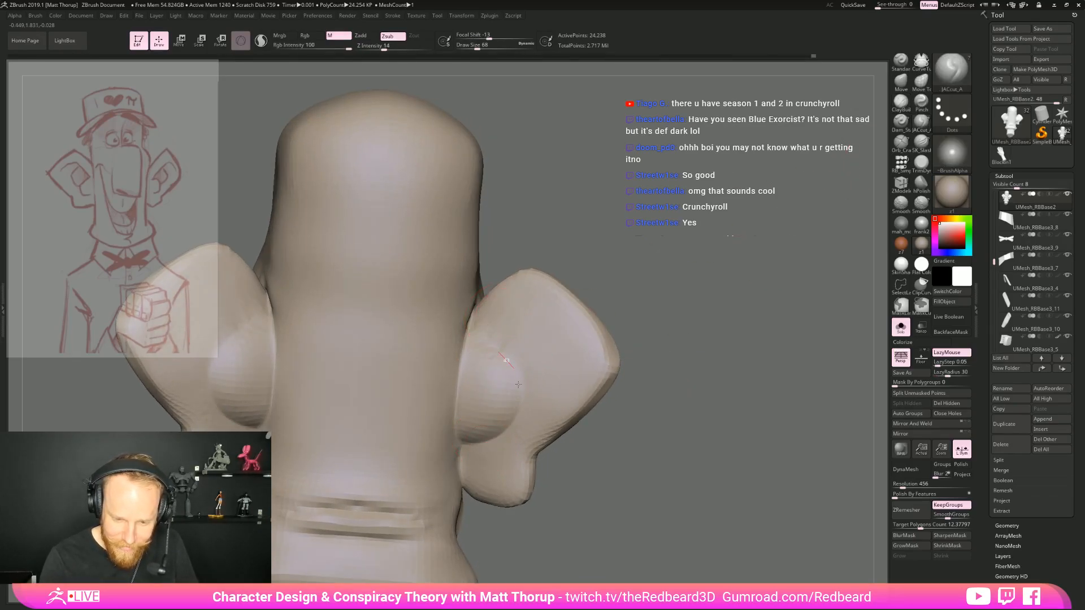
{"action": "left_click_drag", "start_coordinate": [650, 363], "coordinate": [713, 363]}
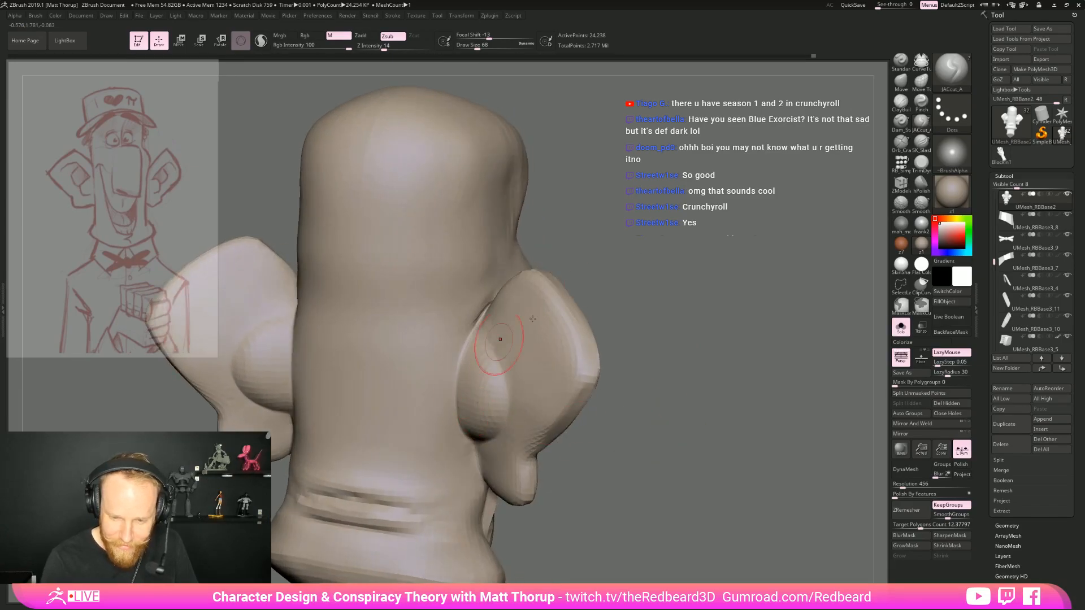
{"action": "left_click", "coordinate": [901, 102]}
{"action": "left_click_drag", "start_coordinate": [478, 313], "coordinate": [456, 373]}
{"action": "left_click_drag", "start_coordinate": [729, 361], "coordinate": [594, 317]}
{"action": "left_click_drag", "start_coordinate": [672, 316], "coordinate": [678, 361], "text": "alt"}
Turn off Solo mode and check the full character from the front and at a three-quarter angle
{"action": "left_click", "coordinate": [901, 327]}
{"action": "mouse_move", "coordinate": [687, 429]}
{"action": "left_mouse_down", "text": "alt"}
{"action": "mouse_move", "coordinate": [662, 370]}
{"action": "mouse_move", "coordinate": [644, 372]}
{"action": "mouse_move", "coordinate": [727, 435]}
{"action": "mouse_move", "coordinate": [705, 429]}
{"action": "mouse_move", "coordinate": [692, 351]}
{"action": "mouse_move", "coordinate": [667, 393]}
{"action": "left_mouse_up", "text": "alt"}
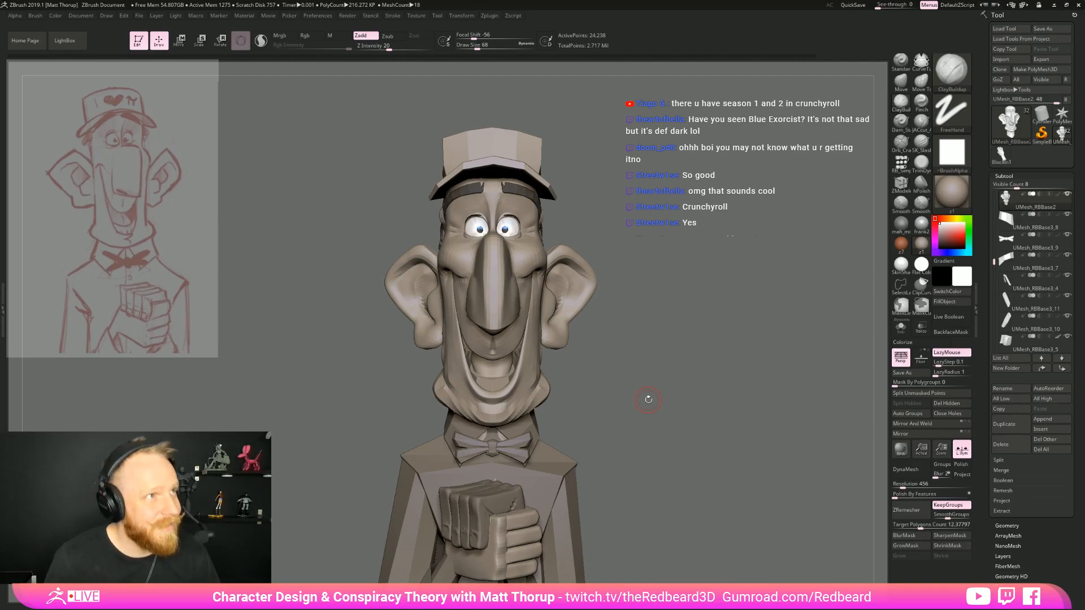
{"action": "mouse_move", "coordinate": [648, 400]}
{"action": "left_mouse_down"}
{"action": "mouse_move", "coordinate": [717, 339]}
{"action": "mouse_move", "coordinate": [706, 352]}
{"action": "mouse_move", "coordinate": [726, 344]}
{"action": "mouse_move", "coordinate": [670, 355]}
{"action": "mouse_move", "coordinate": [685, 356]}
{"action": "mouse_move", "coordinate": [647, 401]}
{"action": "left_mouse_up"}
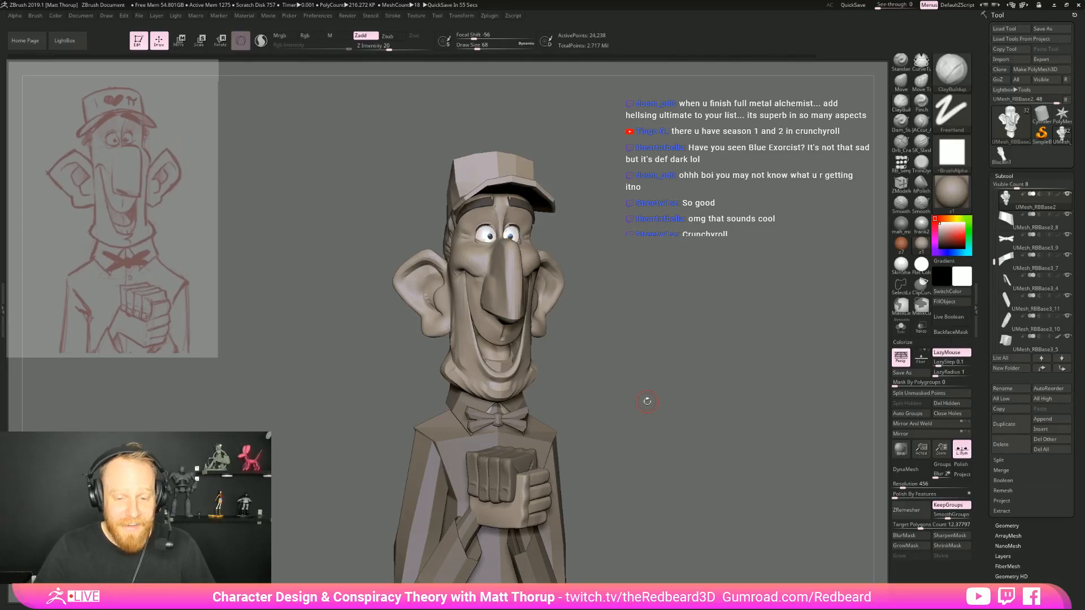
Refine the cheek beside the mouth corner with the Move brush at draw size 37 and smooth the area below it
{"action": "left_click_drag", "start_coordinate": [633, 337], "coordinate": [542, 382]}
{"action": "key", "text": "b"}
{"action": "key", "text": "m"}
{"action": "key", "text": "v"}
{"action": "key", "text": "shift"}
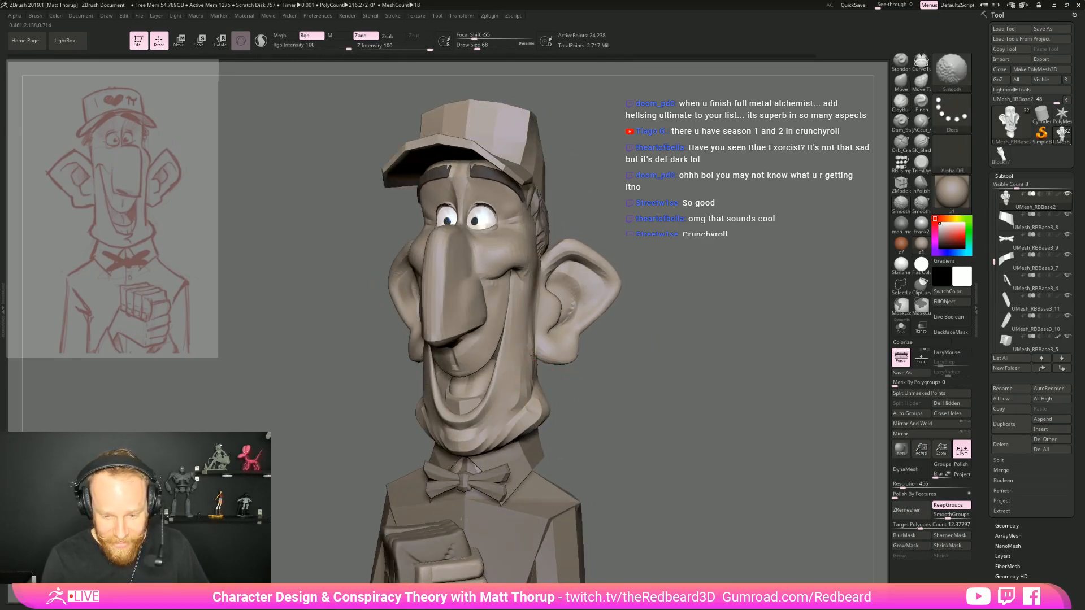
{"action": "left_click_drag", "start_coordinate": [629, 419], "coordinate": [629, 419], "text": "shift"}
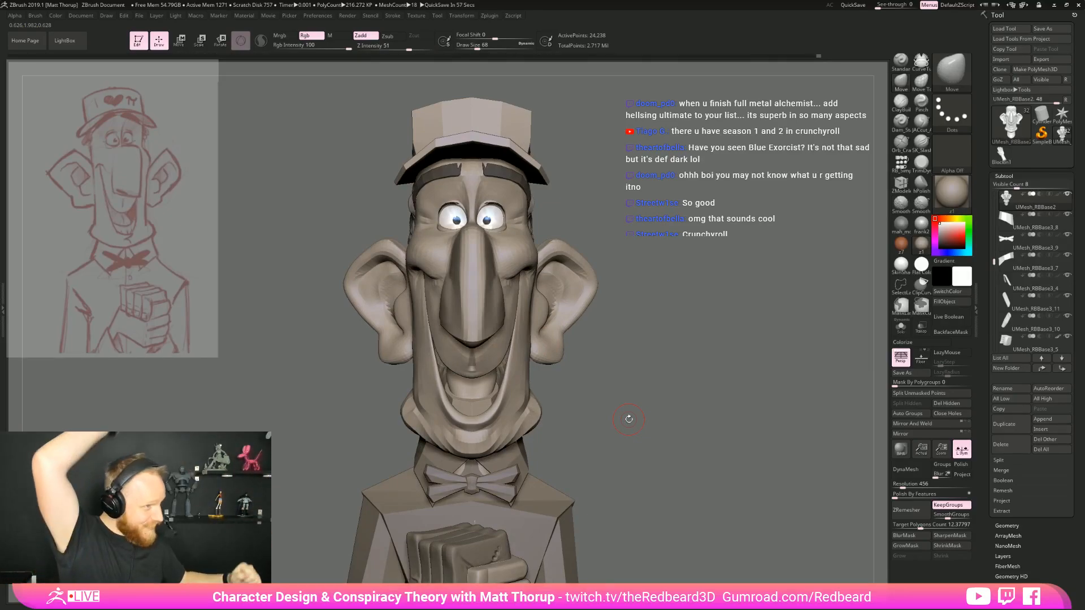
{"action": "mouse_move", "coordinate": [629, 418]}
{"action": "left_mouse_down"}
{"action": "mouse_move", "coordinate": [718, 416]}
{"action": "mouse_move", "coordinate": [700, 418]}
{"action": "left_mouse_up"}
{"action": "key", "text": "bracketleft"}
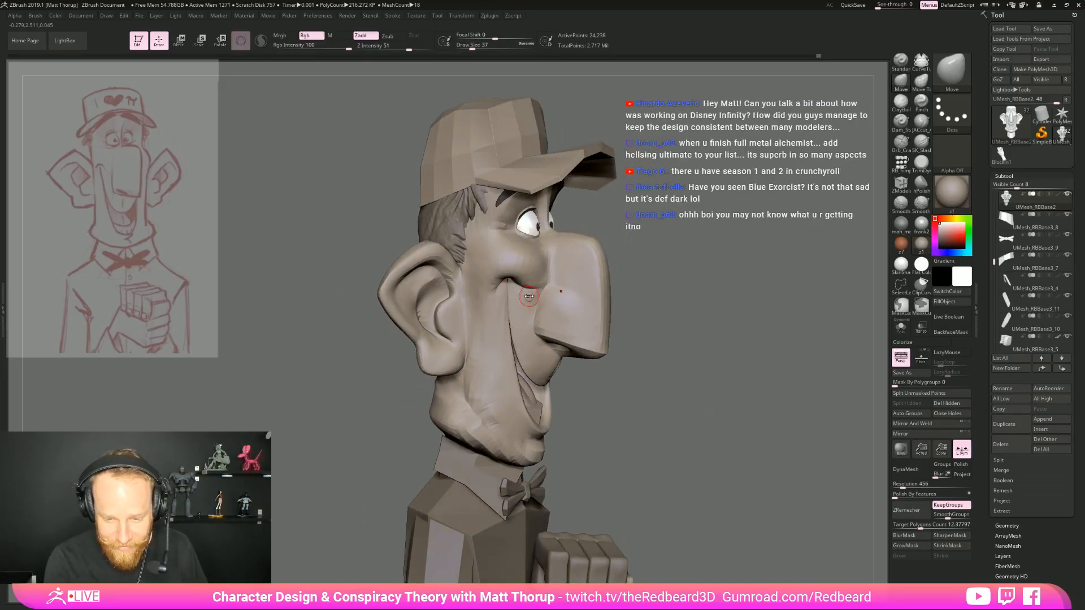
{"action": "left_click_drag", "start_coordinate": [514, 296], "coordinate": [505, 290], "text": "shift"}
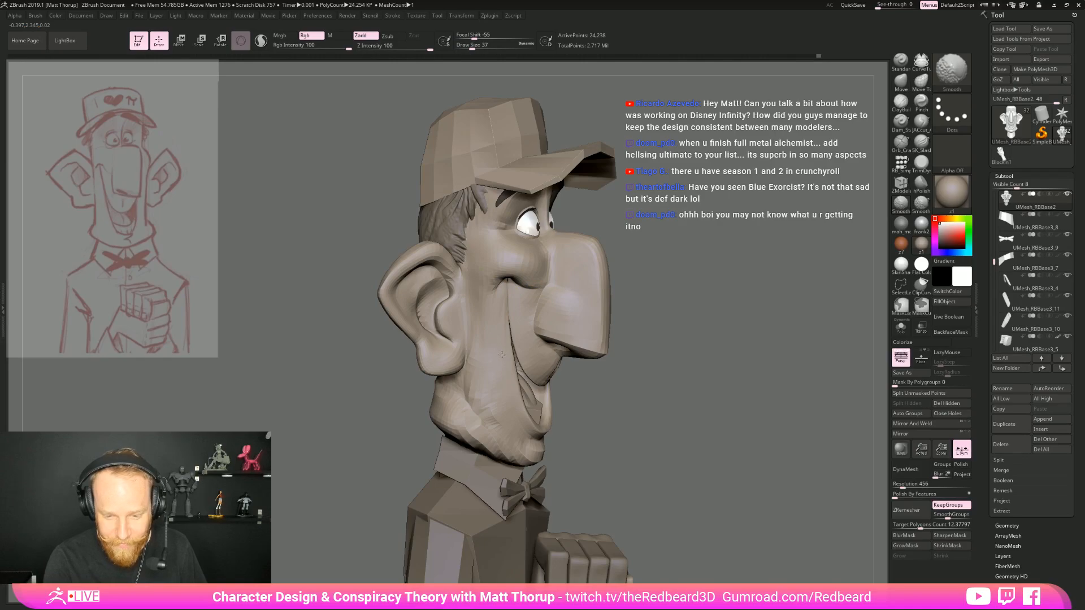
{"action": "mouse_move", "coordinate": [502, 363]}
{"action": "left_mouse_down", "text": "shift"}
{"action": "mouse_move", "coordinate": [473, 297]}
{"action": "mouse_move", "coordinate": [482, 387]}
{"action": "left_mouse_up", "text": "shift"}
Adjust the draw size and reshape the cheek crease running down from the mouth corner with the Move brush
{"action": "mouse_move", "coordinate": [712, 342]}
{"action": "left_mouse_down"}
{"action": "mouse_move", "coordinate": [743, 353]}
{"action": "mouse_move", "coordinate": [617, 383]}
{"action": "mouse_move", "coordinate": [660, 440]}
{"action": "left_mouse_up"}
{"action": "key", "text": "s"}
{"action": "left_click_drag", "start_coordinate": [500, 334], "coordinate": [503, 334]}
{"action": "key", "text": "s"}
{"action": "left_click_drag", "start_coordinate": [511, 285], "coordinate": [515, 328], "text": "shift"}
Select the hair at the back of the head and carve its lower tips with the Orb_Cracks brush at draw size 44
{"action": "mouse_move", "coordinate": [627, 345]}
{"action": "left_mouse_down"}
{"action": "mouse_move", "coordinate": [650, 349]}
{"action": "mouse_move", "coordinate": [641, 362]}
{"action": "left_mouse_up"}
{"action": "left_click_drag", "start_coordinate": [701, 429], "coordinate": [698, 390], "text": "alt"}
{"action": "mouse_move", "coordinate": [698, 390]}
{"action": "left_mouse_down"}
{"action": "mouse_move", "coordinate": [662, 395]}
{"action": "mouse_move", "coordinate": [681, 386]}
{"action": "mouse_move", "coordinate": [677, 365]}
{"action": "mouse_move", "coordinate": [599, 323]}
{"action": "mouse_move", "coordinate": [531, 368]}
{"action": "mouse_move", "coordinate": [714, 474]}
{"action": "left_mouse_up"}
{"action": "mouse_move", "coordinate": [672, 415]}
{"action": "left_mouse_down"}
{"action": "mouse_move", "coordinate": [652, 423]}
{"action": "mouse_move", "coordinate": [686, 443]}
{"action": "left_mouse_up"}
{"action": "mouse_move", "coordinate": [687, 443]}
{"action": "left_mouse_down"}
{"action": "mouse_move", "coordinate": [668, 428]}
{"action": "mouse_move", "coordinate": [626, 425]}
{"action": "mouse_move", "coordinate": [636, 445]}
{"action": "left_mouse_up"}
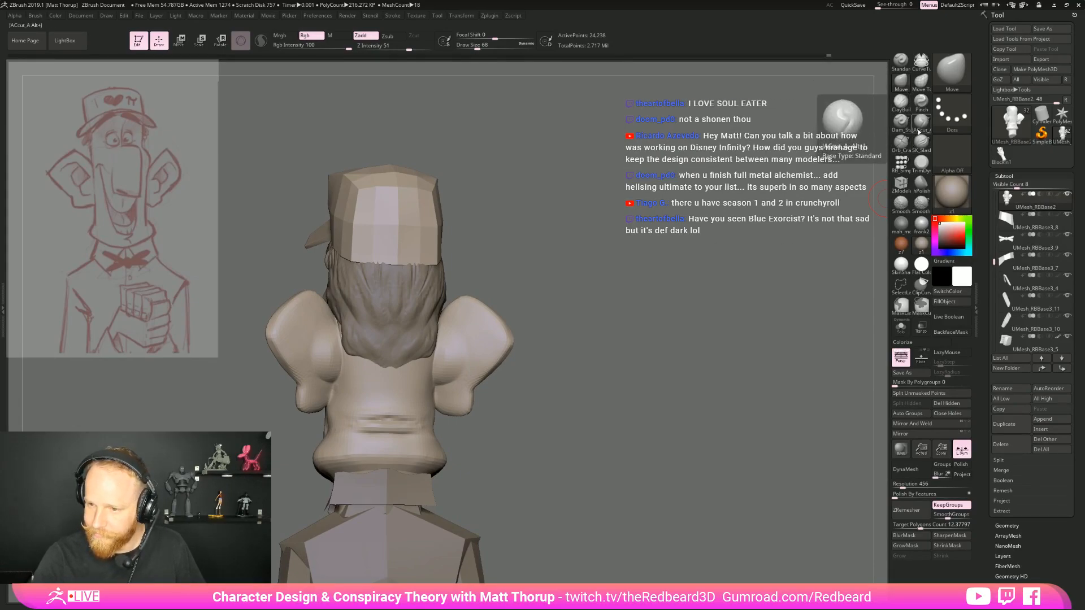
{"action": "left_click", "coordinate": [900, 101]}
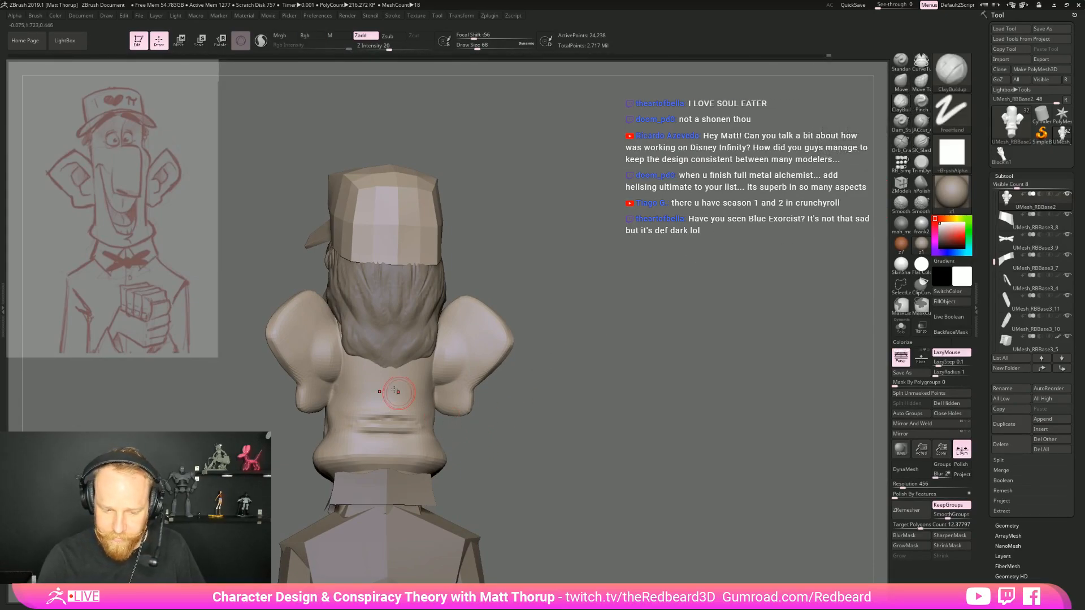
{"action": "left_click", "coordinate": [382, 366], "text": "alt"}
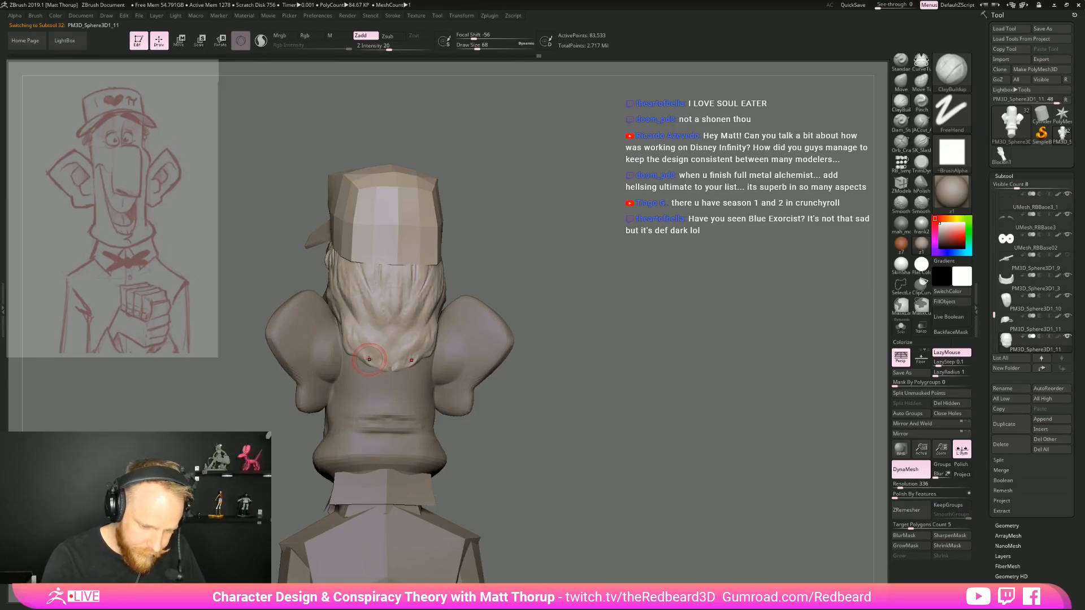
{"action": "key", "text": "bracketleft"}
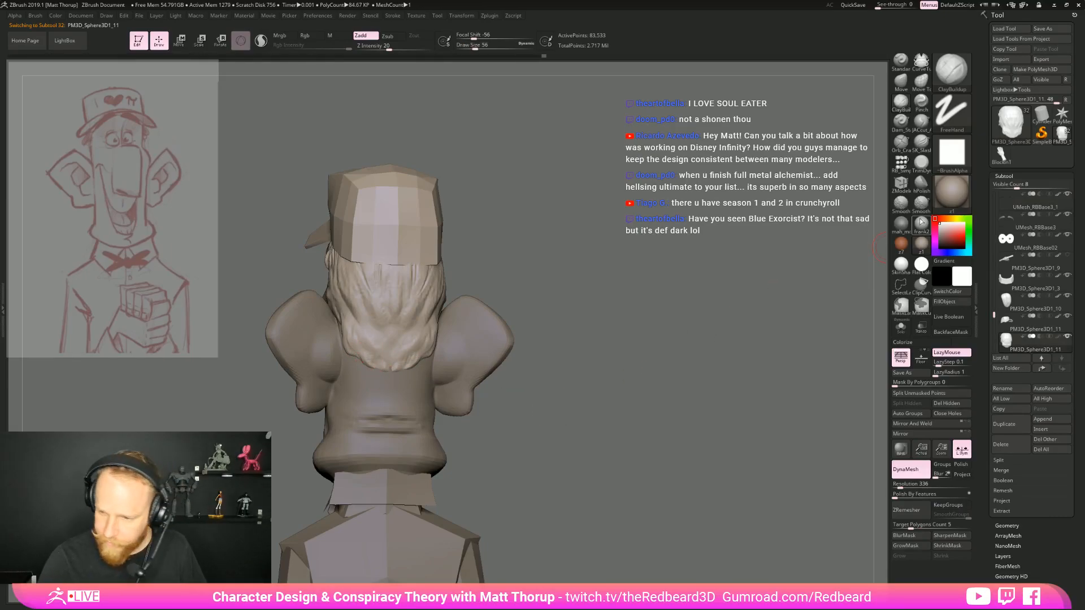
{"action": "left_click", "coordinate": [891, 144]}
{"action": "key", "text": "s"}
{"action": "left_click", "coordinate": [388, 373]}
{"action": "left_click_drag", "start_coordinate": [391, 360], "coordinate": [390, 379]}
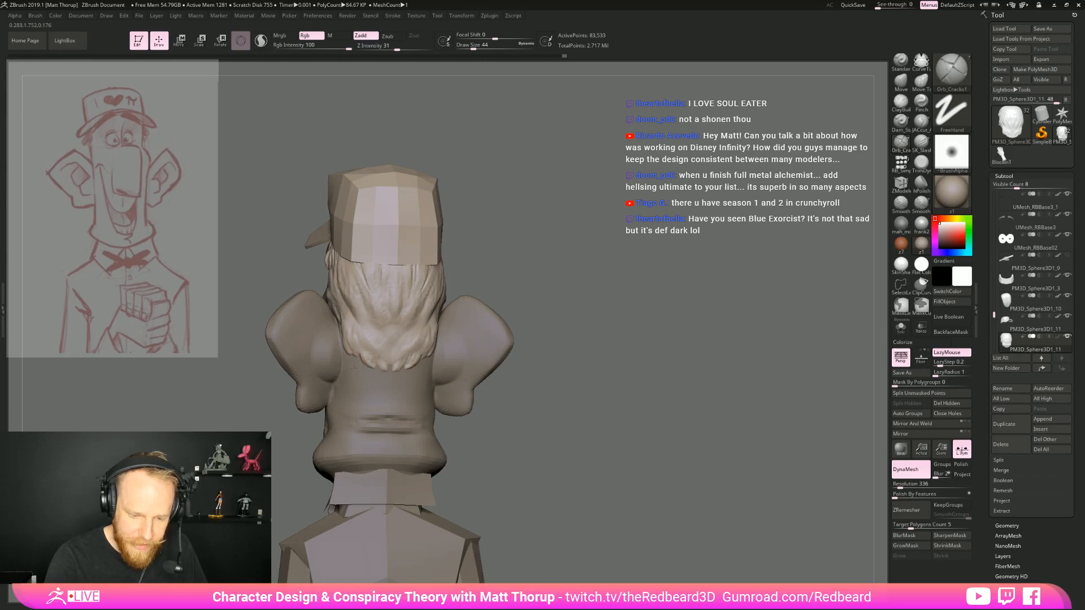
Build up the hair clumps at the nape with the ClayBuildup brush at draw size 59
{"action": "left_click_drag", "start_coordinate": [594, 321], "coordinate": [619, 356], "text": "shift"}
{"action": "key", "text": "b"}
{"action": "key", "text": "m"}
{"action": "key", "text": "v"}
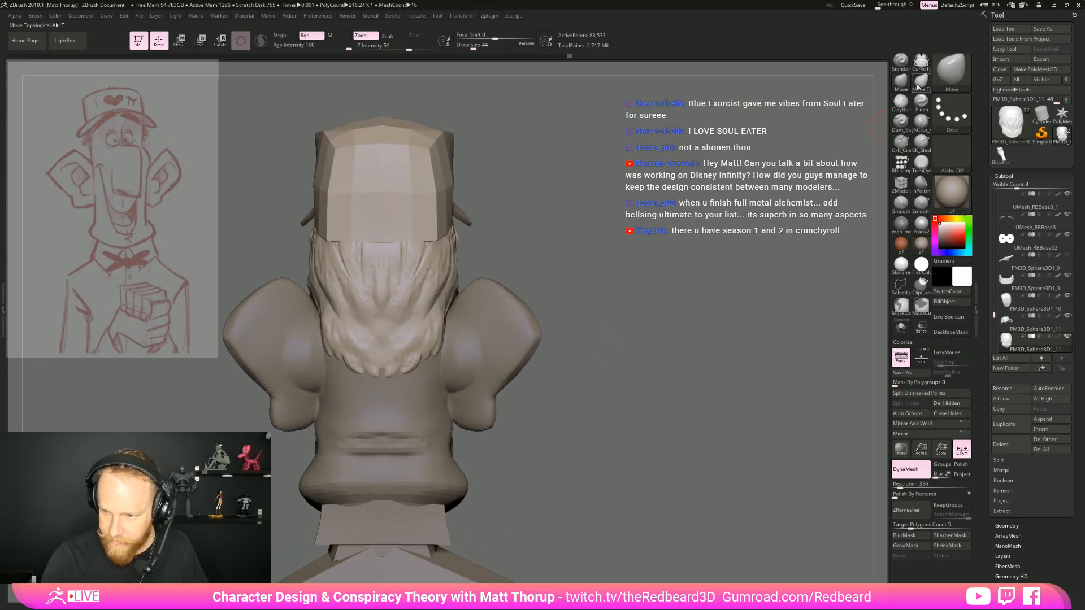
{"action": "key", "text": "b"}
{"action": "key", "text": "c"}
{"action": "key", "text": "b"}
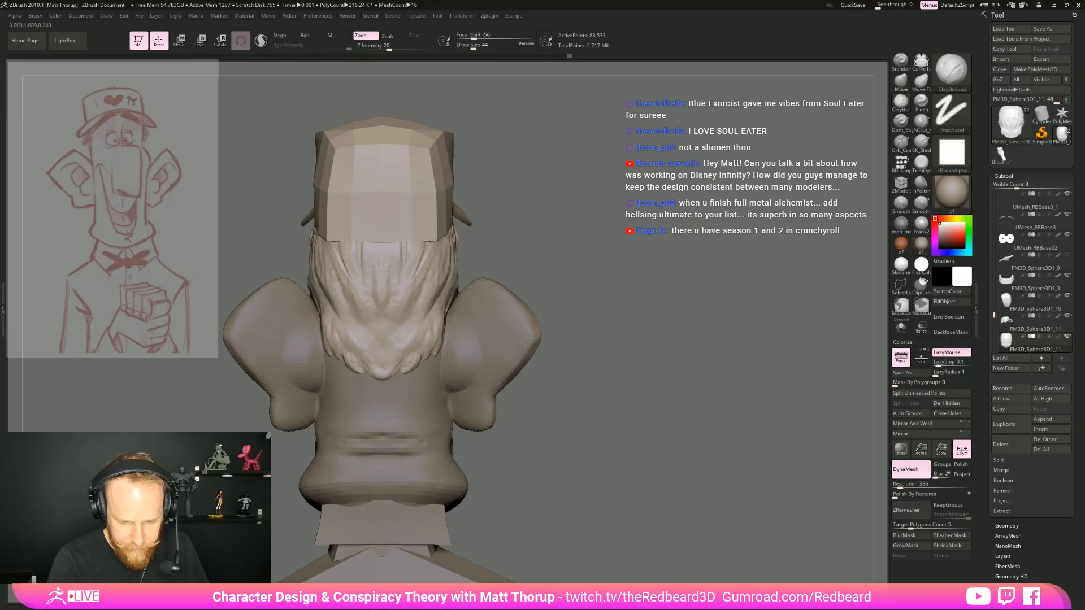
{"action": "key", "text": "]"}
{"action": "left_click_drag", "start_coordinate": [430, 351], "coordinate": [592, 366], "text": "alt"}
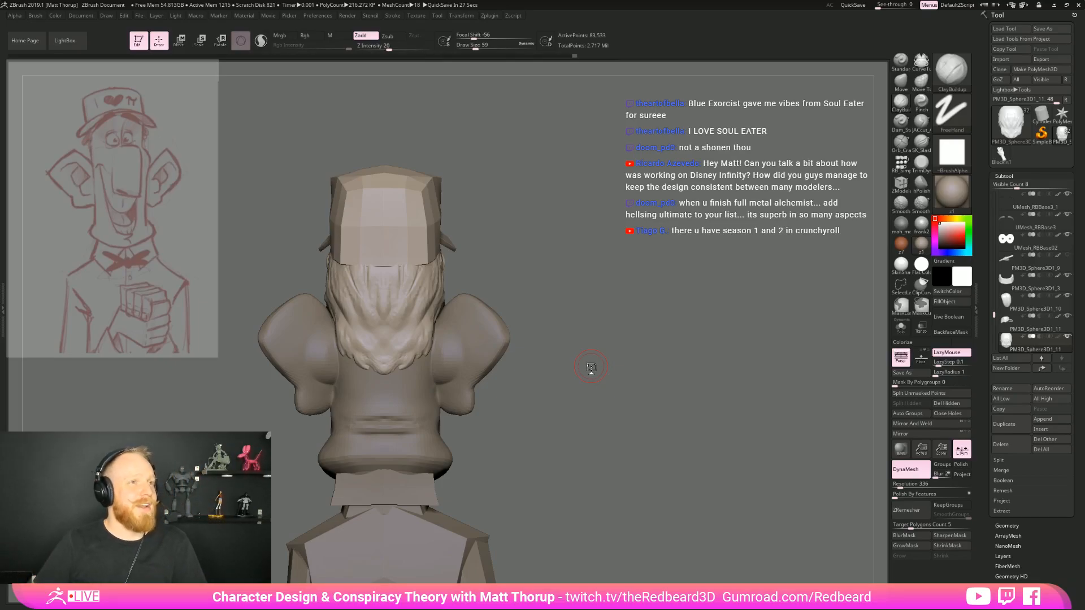
Sculpt hair strands flowing down from the cap's back edge with the ClayBuildup brush at draw sizes 71 and 101
{"action": "left_click_drag", "start_coordinate": [661, 399], "coordinate": [618, 451]}
{"action": "key", "text": "bracketright"}
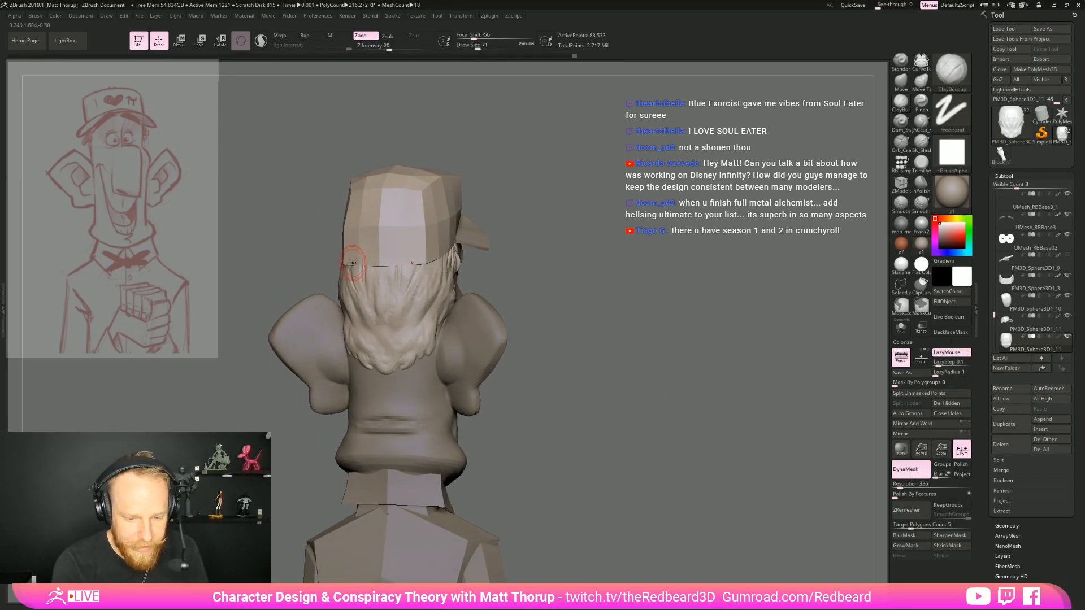
{"action": "left_click_drag", "start_coordinate": [419, 256], "coordinate": [398, 271]}
{"action": "left_click_drag", "start_coordinate": [555, 271], "coordinate": [520, 266]}
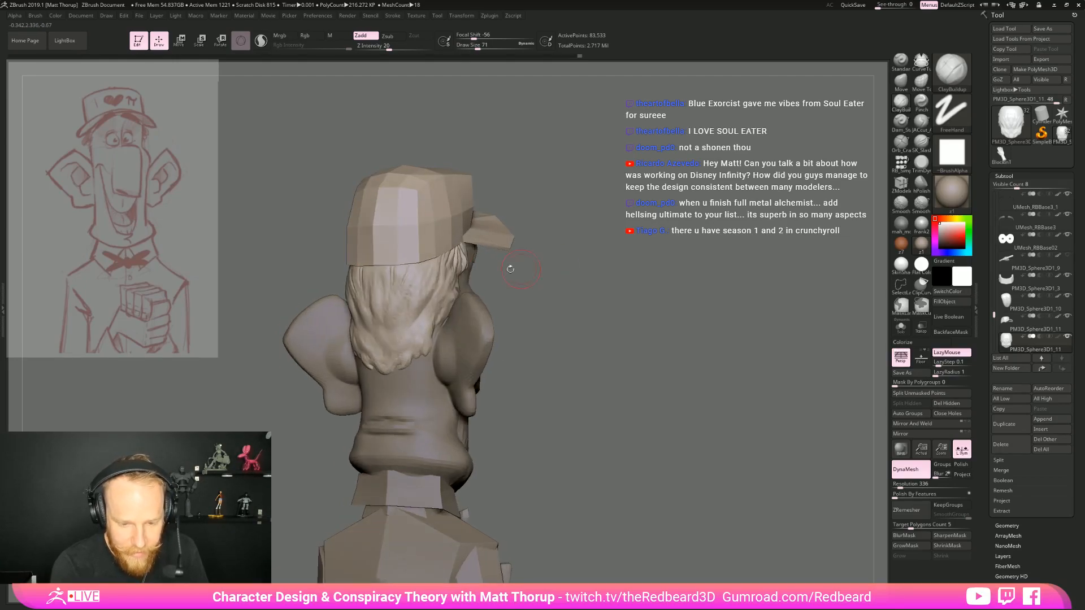
{"action": "mouse_move", "coordinate": [392, 266]}
{"action": "left_mouse_down"}
{"action": "mouse_move", "coordinate": [388, 307]}
{"action": "mouse_move", "coordinate": [367, 291]}
{"action": "mouse_move", "coordinate": [373, 330]}
{"action": "left_mouse_up"}
{"action": "key", "text": "s"}
{"action": "left_click_drag", "start_coordinate": [357, 276], "coordinate": [372, 338]}
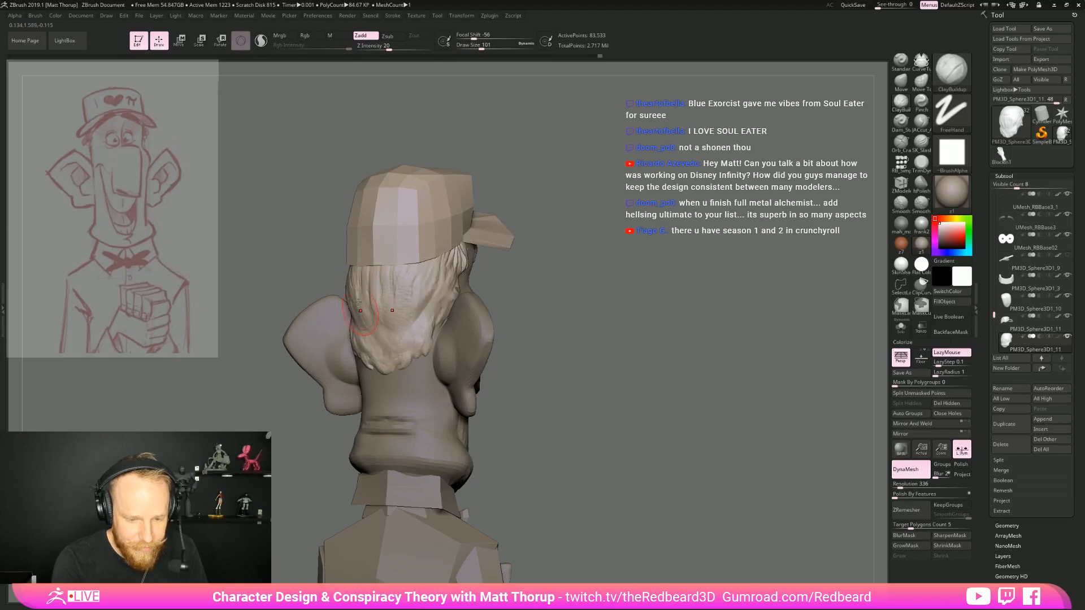
{"action": "left_click_drag", "start_coordinate": [353, 291], "coordinate": [355, 327]}
{"action": "left_click_drag", "start_coordinate": [437, 294], "coordinate": [438, 307]}
Add finer strands along the sides of the hair behind the ears with the ClayBuildup brush at draw size 49
{"action": "mouse_move", "coordinate": [521, 263]}
{"action": "left_mouse_down"}
{"action": "mouse_move", "coordinate": [453, 261]}
{"action": "mouse_move", "coordinate": [423, 305]}
{"action": "left_mouse_up"}
{"action": "left_click_drag", "start_coordinate": [618, 360], "coordinate": [639, 486], "text": "shift"}
{"action": "key", "text": "s"}
{"action": "left_click_drag", "start_coordinate": [377, 357], "coordinate": [348, 344]}
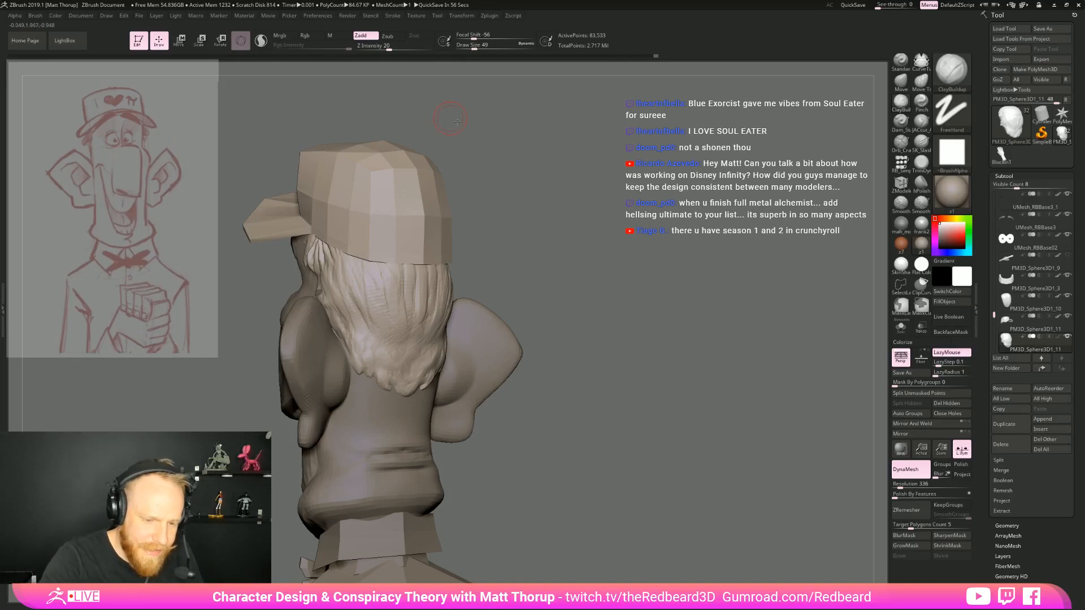
{"action": "left_click_drag", "start_coordinate": [462, 531], "coordinate": [308, 224]}
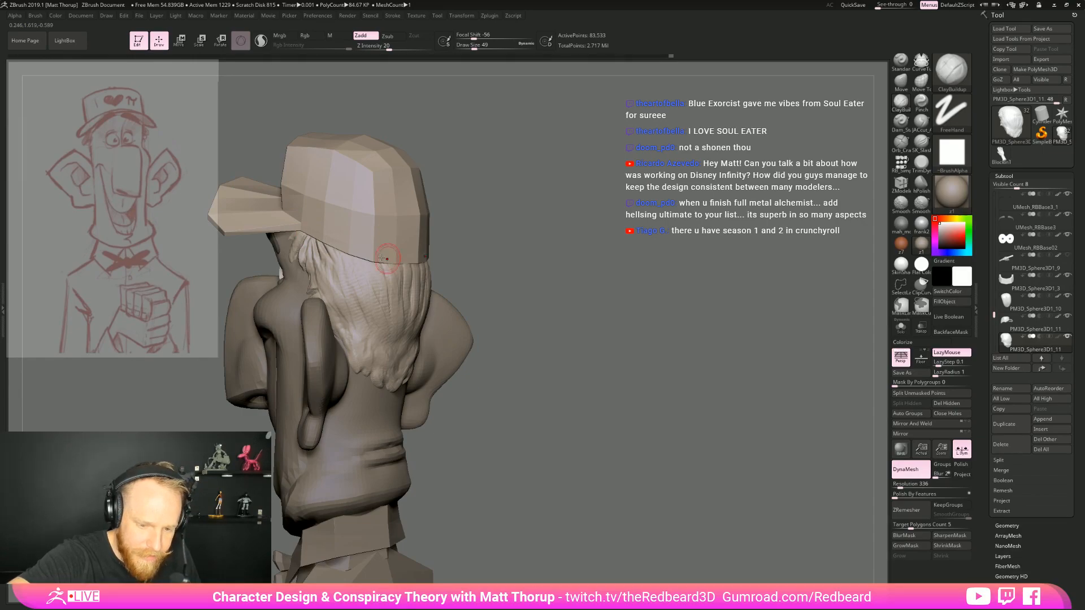
{"action": "mouse_move", "coordinate": [407, 242]}
{"action": "left_mouse_down"}
{"action": "mouse_move", "coordinate": [572, 253]}
{"action": "mouse_move", "coordinate": [633, 294]}
{"action": "left_mouse_up"}
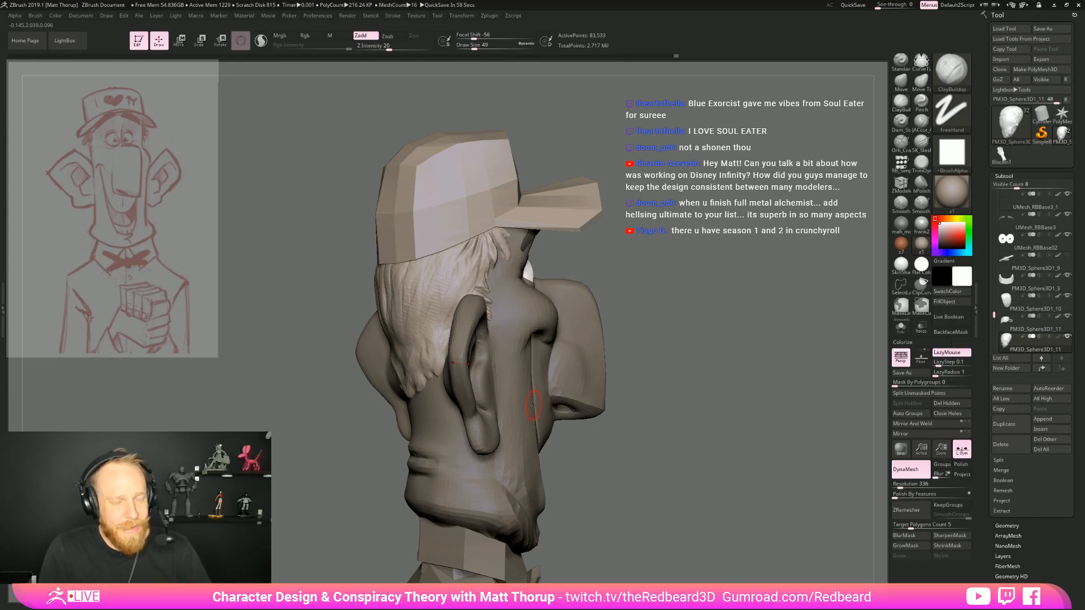
{"action": "mouse_move", "coordinate": [534, 405]}
{"action": "left_mouse_down"}
{"action": "mouse_move", "coordinate": [517, 469]}
{"action": "mouse_move", "coordinate": [588, 296]}
{"action": "left_mouse_up"}
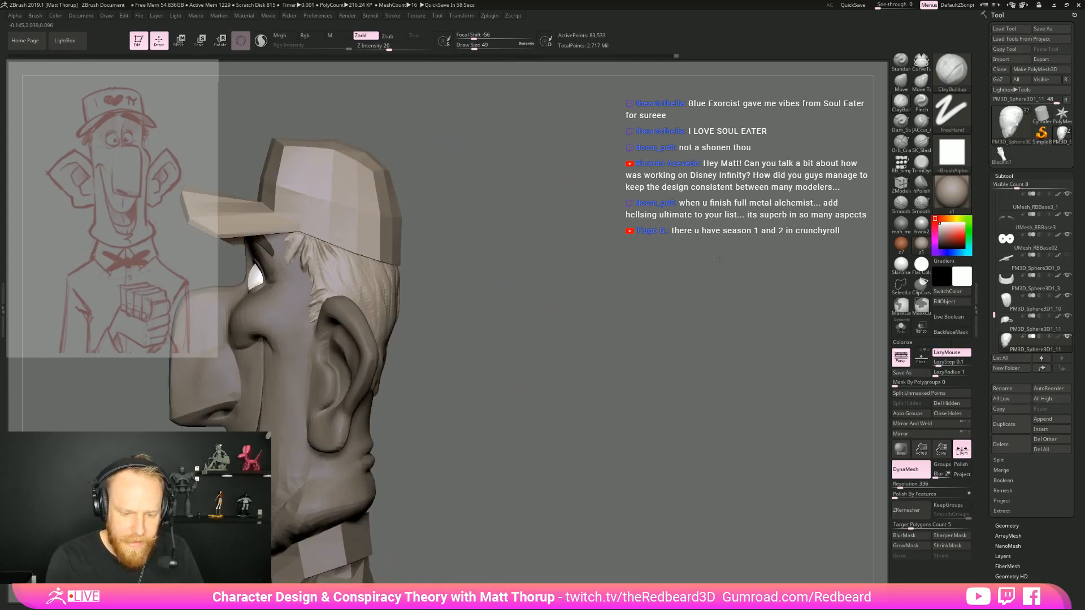
{"action": "mouse_move", "coordinate": [557, 347]}
{"action": "left_mouse_down"}
{"action": "mouse_move", "coordinate": [598, 371]}
{"action": "mouse_move", "coordinate": [634, 373]}
{"action": "mouse_move", "coordinate": [642, 362]}
{"action": "left_mouse_up"}
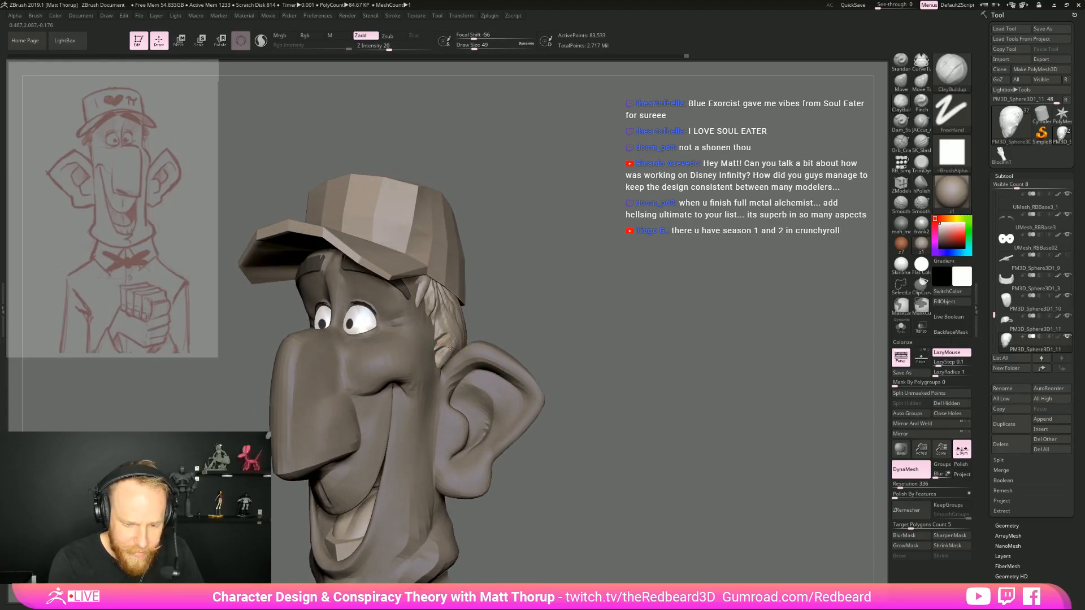
Adjust the hair's side silhouette behind the ear with the Move brush, enlarging the draw size to 154
{"action": "left_click_drag", "start_coordinate": [541, 312], "coordinate": [491, 356]}
{"action": "mouse_move", "coordinate": [556, 356]}
{"action": "left_mouse_down"}
{"action": "mouse_move", "coordinate": [637, 378]}
{"action": "mouse_move", "coordinate": [528, 347]}
{"action": "mouse_move", "coordinate": [491, 321]}
{"action": "mouse_move", "coordinate": [595, 328]}
{"action": "mouse_move", "coordinate": [500, 336]}
{"action": "mouse_move", "coordinate": [466, 362]}
{"action": "mouse_move", "coordinate": [460, 345]}
{"action": "left_mouse_up"}
{"action": "key", "text": "b"}
{"action": "key", "text": "m"}
{"action": "key", "text": "v"}
{"action": "key", "text": "s"}
{"action": "left_click", "coordinate": [469, 362]}
{"action": "key", "text": "s"}
{"action": "left_click", "coordinate": [467, 361]}
{"action": "key", "text": "s"}
{"action": "left_click", "coordinate": [465, 338]}
{"action": "mouse_move", "coordinate": [702, 327]}
{"action": "left_mouse_down"}
{"action": "mouse_move", "coordinate": [775, 337]}
{"action": "mouse_move", "coordinate": [633, 343]}
{"action": "mouse_move", "coordinate": [682, 346]}
{"action": "left_mouse_up"}
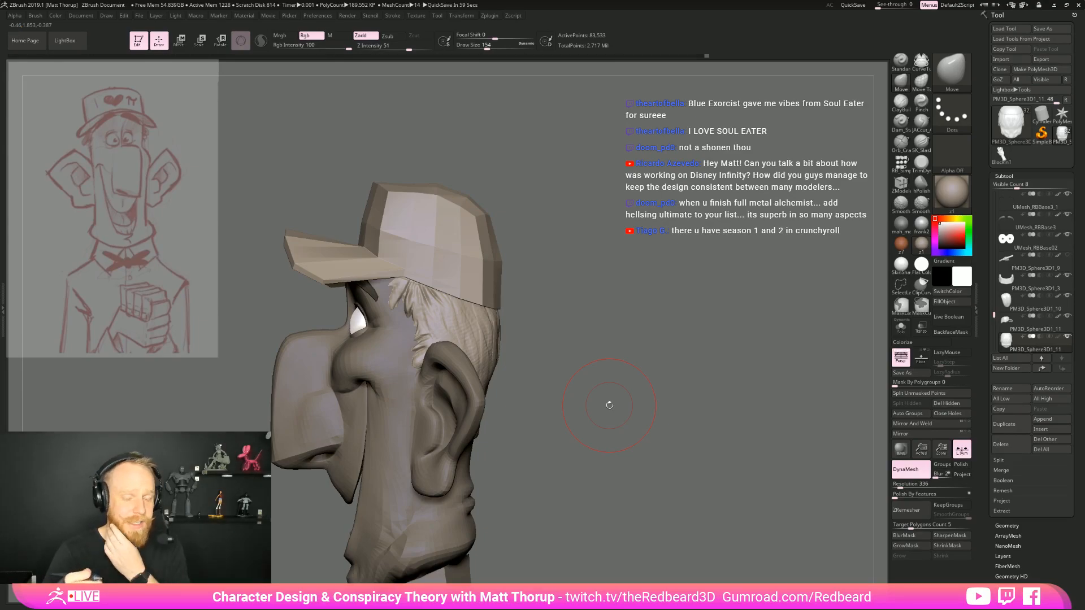
Reshape the sideburn hair below the cap with the Move brush at draw sizes 39, 44 and 37
{"action": "mouse_move", "coordinate": [609, 405]}
{"action": "left_mouse_down"}
{"action": "mouse_move", "coordinate": [628, 399]}
{"action": "mouse_move", "coordinate": [611, 395]}
{"action": "left_mouse_up"}
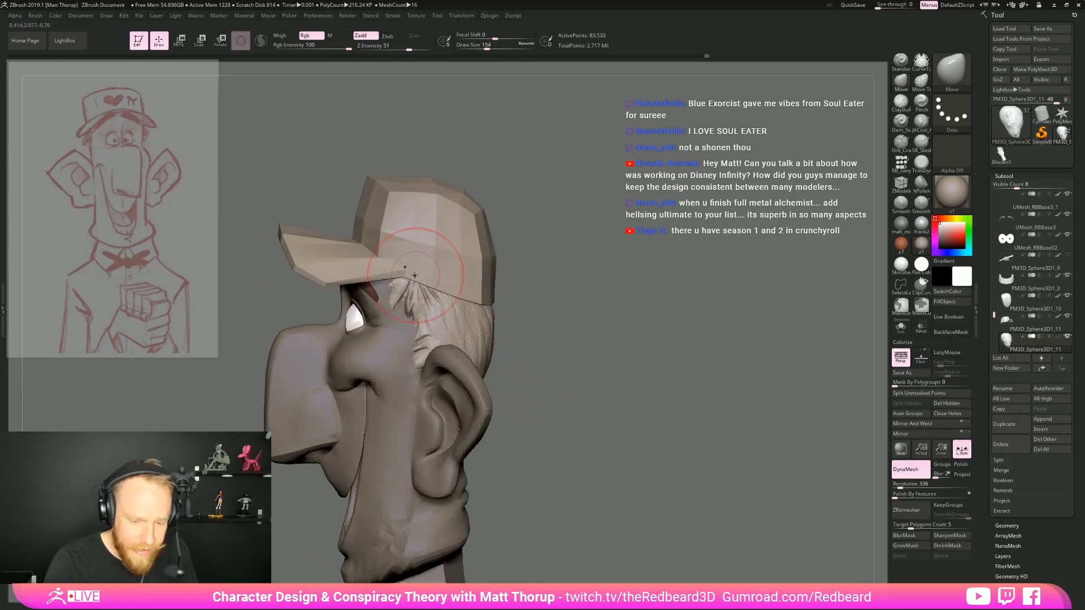
{"action": "key", "text": "s"}
{"action": "left_click_drag", "start_coordinate": [415, 275], "coordinate": [417, 276]}
{"action": "mouse_move", "coordinate": [415, 313]}
{"action": "left_mouse_down"}
{"action": "mouse_move", "coordinate": [393, 305]}
{"action": "mouse_move", "coordinate": [405, 299]}
{"action": "left_mouse_up"}
{"action": "key", "text": "s"}
{"action": "key", "text": "s"}
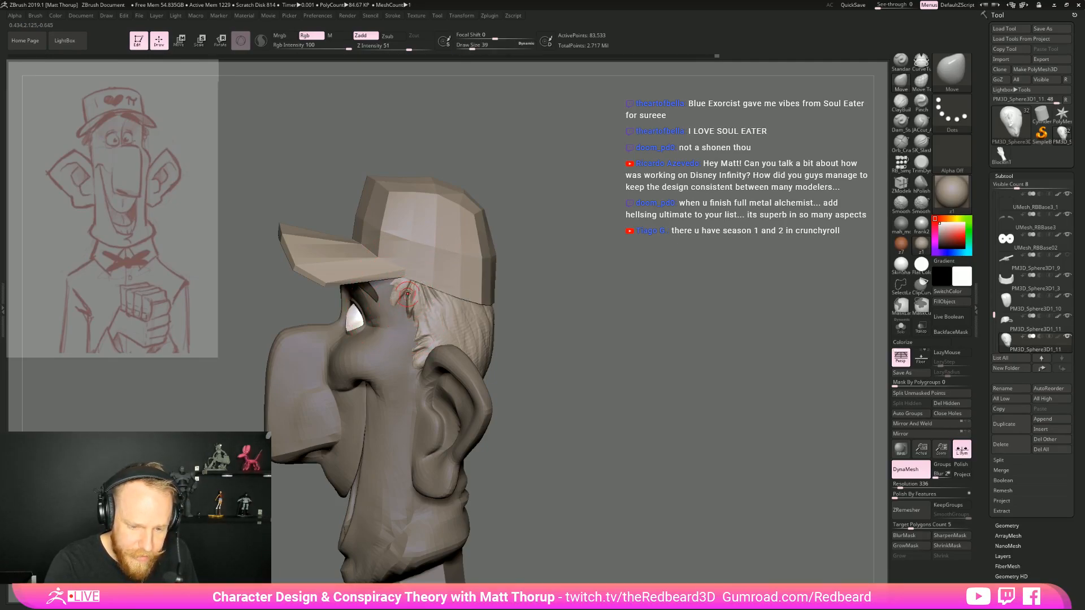
{"action": "left_click_drag", "start_coordinate": [511, 268], "coordinate": [644, 256]}
{"action": "key", "text": "s"}
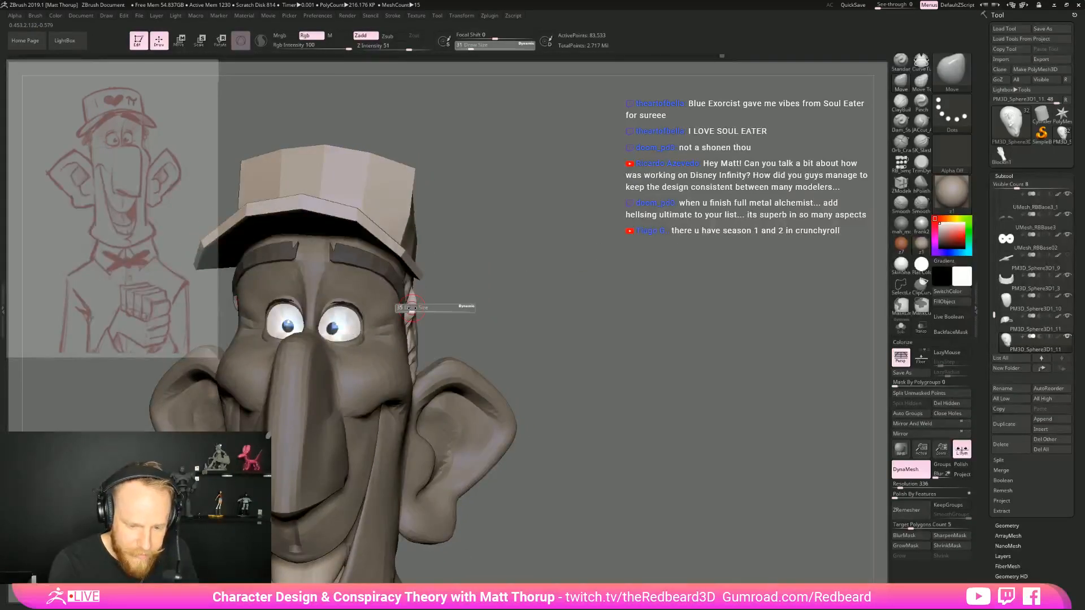
{"action": "left_click_drag", "start_coordinate": [411, 308], "coordinate": [414, 307]}
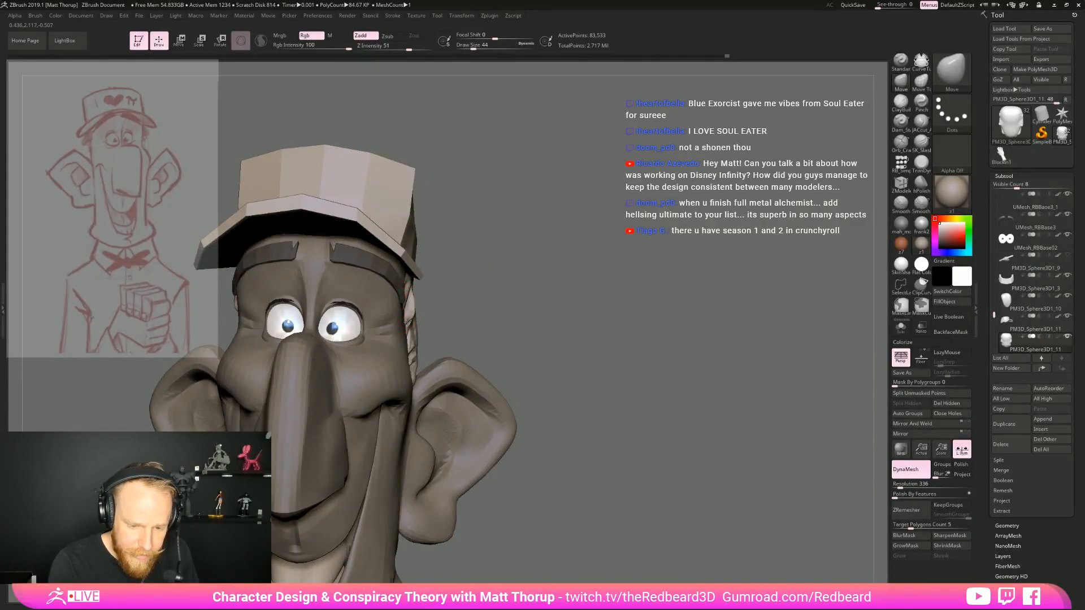
{"action": "key", "text": "bracketleft"}
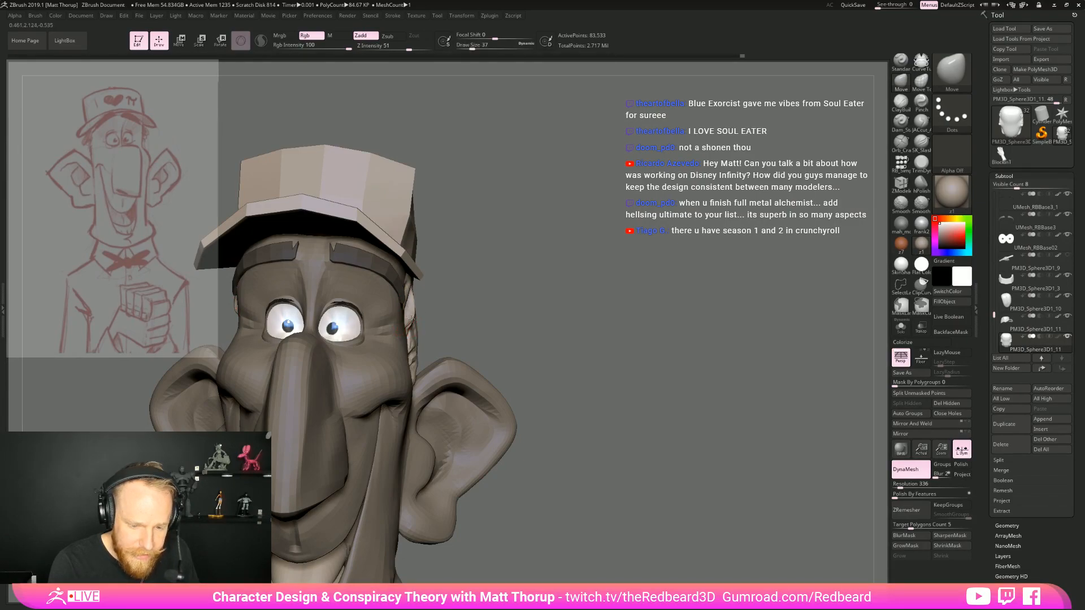
Adjust the hair volume under the cap from the back with the Move brush at draw size 112
{"action": "mouse_move", "coordinate": [462, 287]}
{"action": "left_mouse_down"}
{"action": "mouse_move", "coordinate": [580, 292]}
{"action": "mouse_move", "coordinate": [537, 299]}
{"action": "mouse_move", "coordinate": [577, 311]}
{"action": "mouse_move", "coordinate": [451, 329]}
{"action": "left_mouse_up"}
{"action": "key", "text": "s"}
{"action": "key", "text": "s"}
{"action": "left_click", "coordinate": [495, 327]}
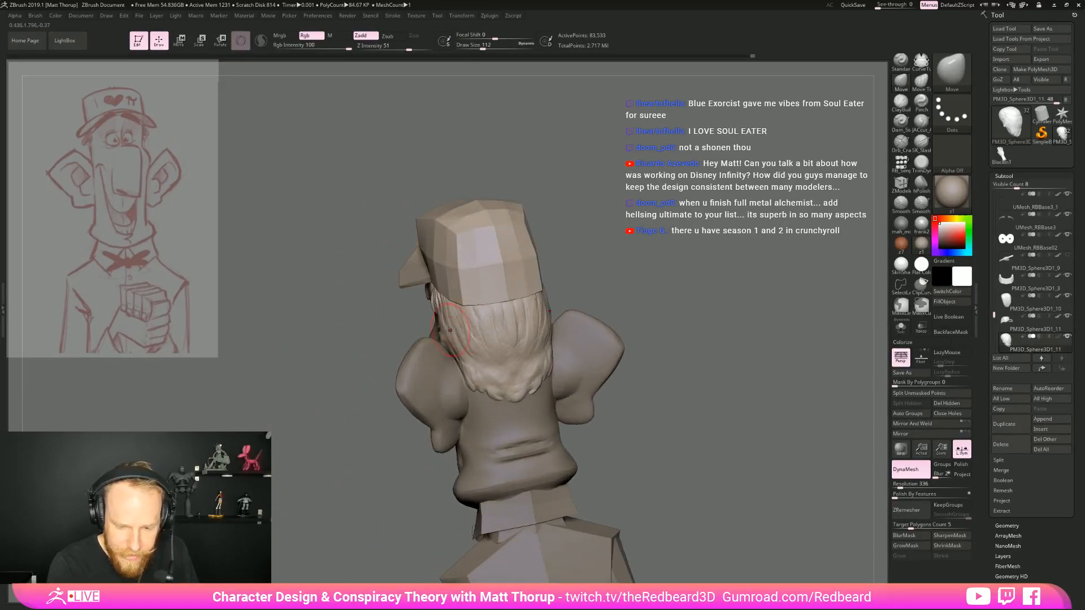
{"action": "mouse_move", "coordinate": [659, 261]}
{"action": "left_mouse_down", "text": "shift"}
{"action": "mouse_move", "coordinate": [637, 260]}
{"action": "mouse_move", "coordinate": [599, 282]}
{"action": "mouse_move", "coordinate": [627, 296]}
{"action": "mouse_move", "coordinate": [571, 328]}
{"action": "mouse_move", "coordinate": [603, 337]}
{"action": "mouse_move", "coordinate": [585, 338]}
{"action": "left_mouse_up", "text": "shift"}
{"action": "mouse_move", "coordinate": [585, 338]}
{"action": "left_mouse_down", "text": "alt"}
{"action": "mouse_move", "coordinate": [570, 356]}
{"action": "mouse_move", "coordinate": [554, 353]}
{"action": "left_mouse_up", "text": "alt"}
{"action": "left_click_drag", "start_coordinate": [518, 291], "coordinate": [438, 291]}
Select the cap, show its polygon wireframe and isolate it in Solo mode
{"action": "left_click", "coordinate": [461, 283], "text": "alt"}
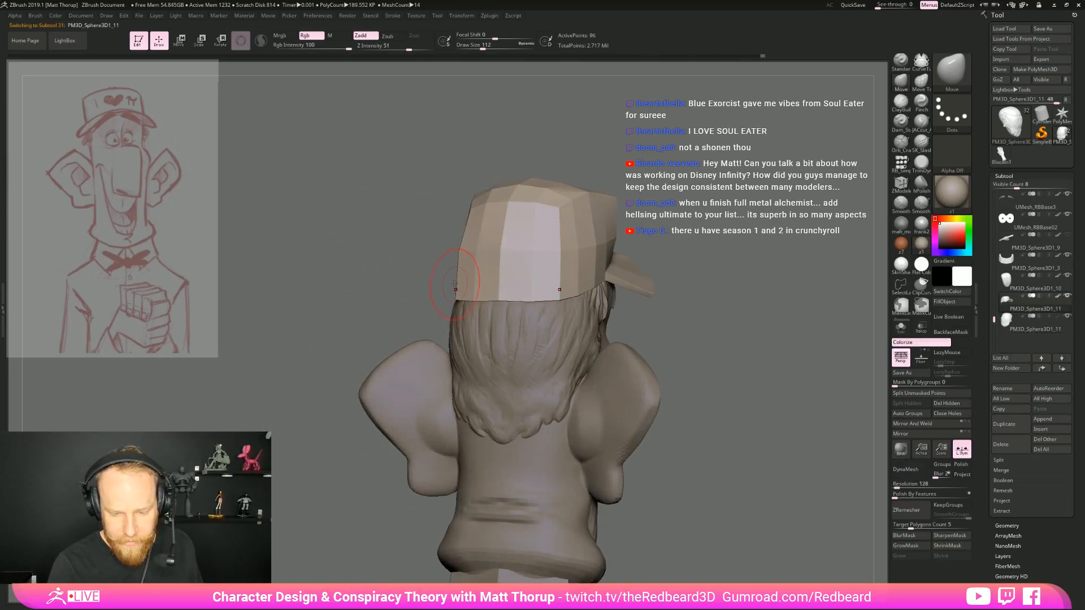
{"action": "right_click_drag", "start_coordinate": [461, 288], "coordinate": [478, 315]}
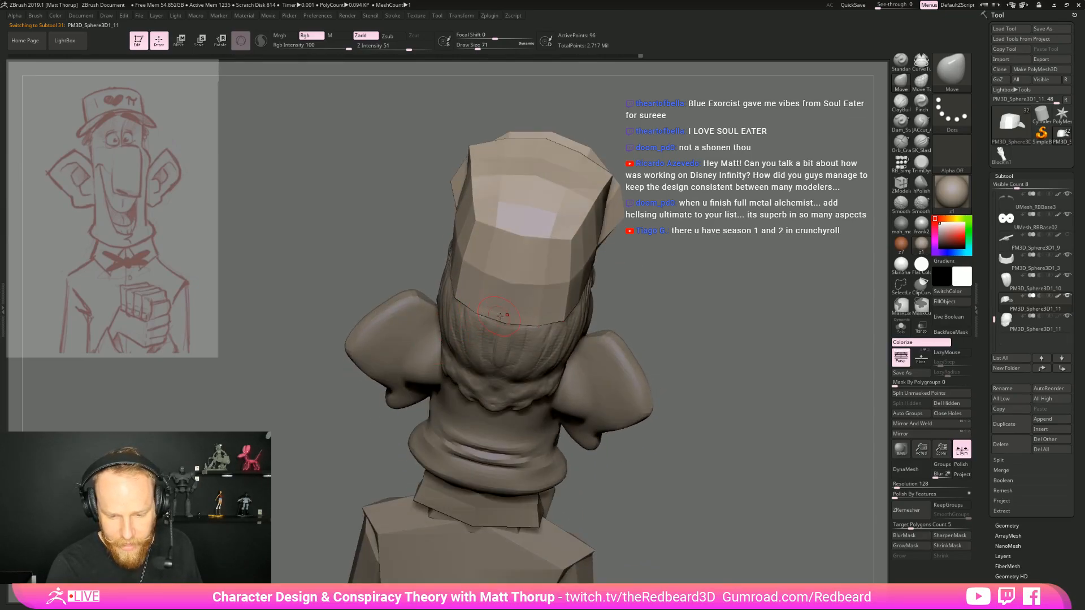
{"action": "right_click_drag", "start_coordinate": [692, 324], "coordinate": [644, 310]}
{"action": "mouse_move", "coordinate": [644, 310]}
{"action": "right_mouse_down"}
{"action": "mouse_move", "coordinate": [595, 313]}
{"action": "mouse_move", "coordinate": [714, 339]}
{"action": "mouse_move", "coordinate": [687, 342]}
{"action": "mouse_move", "coordinate": [672, 335]}
{"action": "mouse_move", "coordinate": [726, 319]}
{"action": "mouse_move", "coordinate": [655, 328]}
{"action": "right_mouse_up"}
{"action": "key", "text": "shift+f"}
{"action": "left_click", "coordinate": [900, 327]}
Cut a rectangular opening in the back of the cap with the ZModeler brush, leaving a thin strap along the lower edge
{"action": "key", "text": "b"}
{"action": "key", "text": "z"}
{"action": "key", "text": "m"}
{"action": "left_click_drag", "start_coordinate": [487, 313], "coordinate": [464, 296]}
{"action": "right_click_drag", "start_coordinate": [464, 296], "coordinate": [472, 343], "text": "shift"}
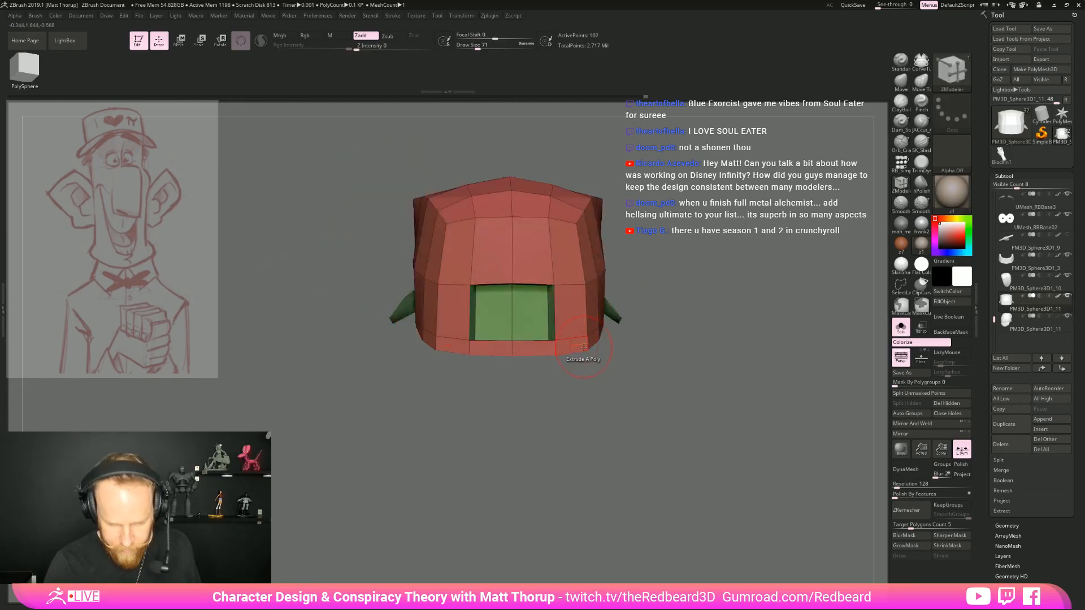
Widen the strap below the cap's back opening with the Move brush at draw size 49
{"action": "key", "text": "b"}
{"action": "key", "text": "c"}
{"action": "key", "text": "b"}
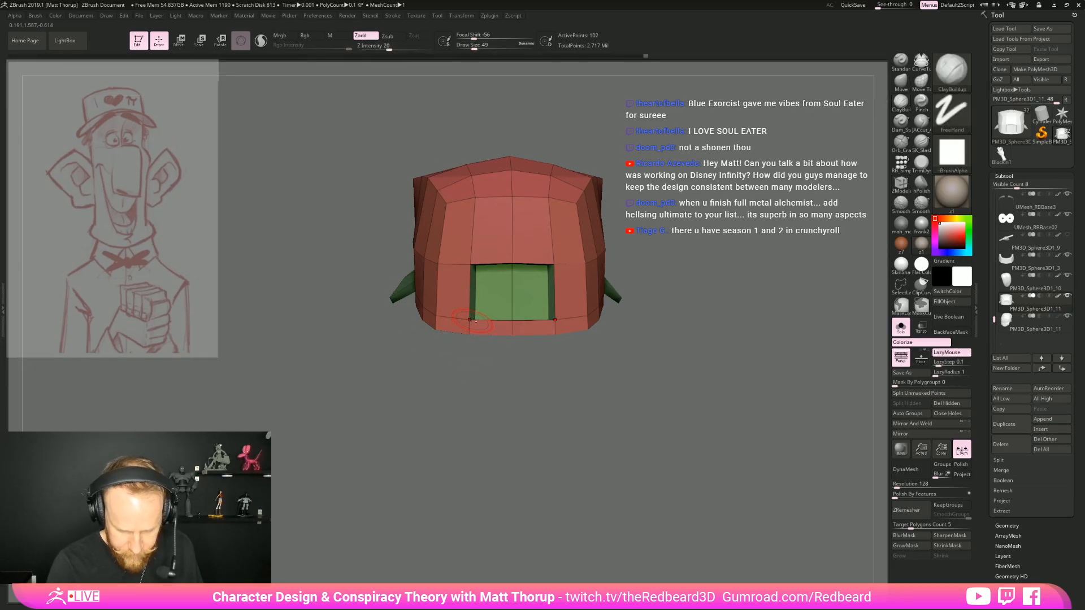
{"action": "key", "text": "b"}
{"action": "key", "text": "m"}
{"action": "key", "text": "v"}
{"action": "mouse_move", "coordinate": [471, 320]}
{"action": "left_mouse_down"}
{"action": "mouse_move", "coordinate": [470, 309]}
{"action": "mouse_move", "coordinate": [511, 300]}
{"action": "mouse_move", "coordinate": [512, 312]}
{"action": "mouse_move", "coordinate": [439, 294]}
{"action": "left_mouse_up"}
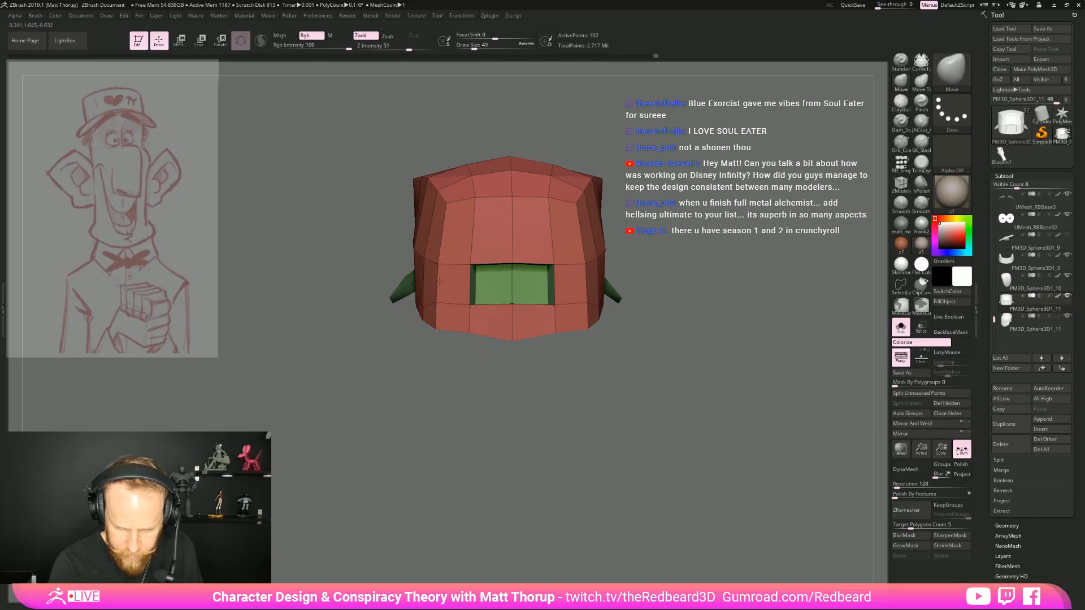
{"action": "left_click_drag", "start_coordinate": [403, 375], "coordinate": [486, 373], "text": "shift"}
Reshape the cap's back opening into a peaked arch tapering toward its upper edge, using the Move brush at draw size 49
{"action": "left_click_drag", "start_coordinate": [519, 311], "coordinate": [469, 296]}
{"action": "left_click_drag", "start_coordinate": [568, 332], "coordinate": [534, 312]}
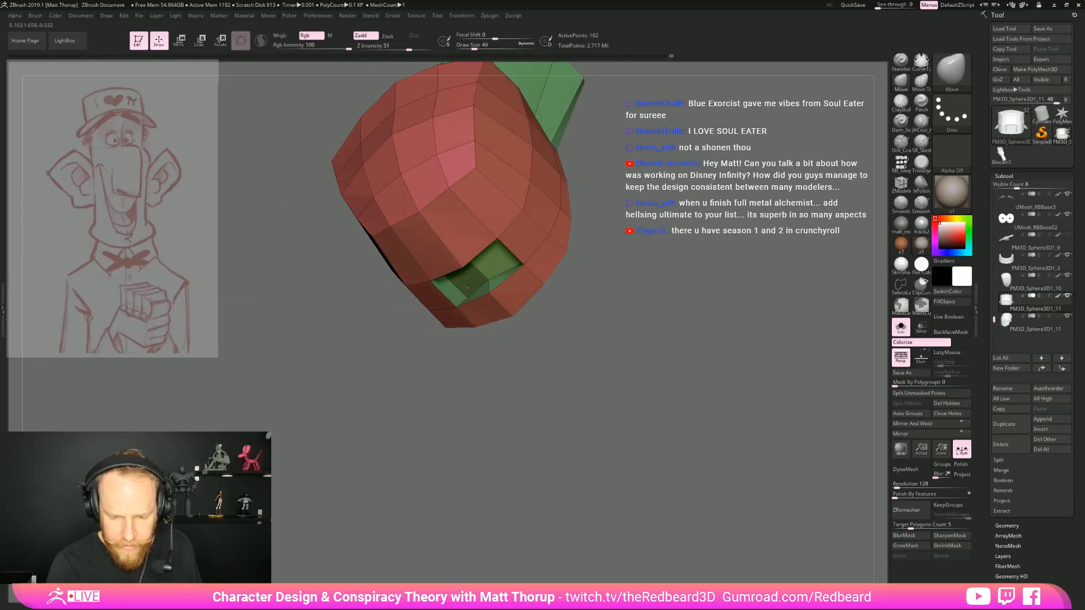
{"action": "left_click_drag", "start_coordinate": [450, 278], "coordinate": [458, 287]}
{"action": "left_click_drag", "start_coordinate": [604, 283], "coordinate": [622, 264], "text": "shift"}
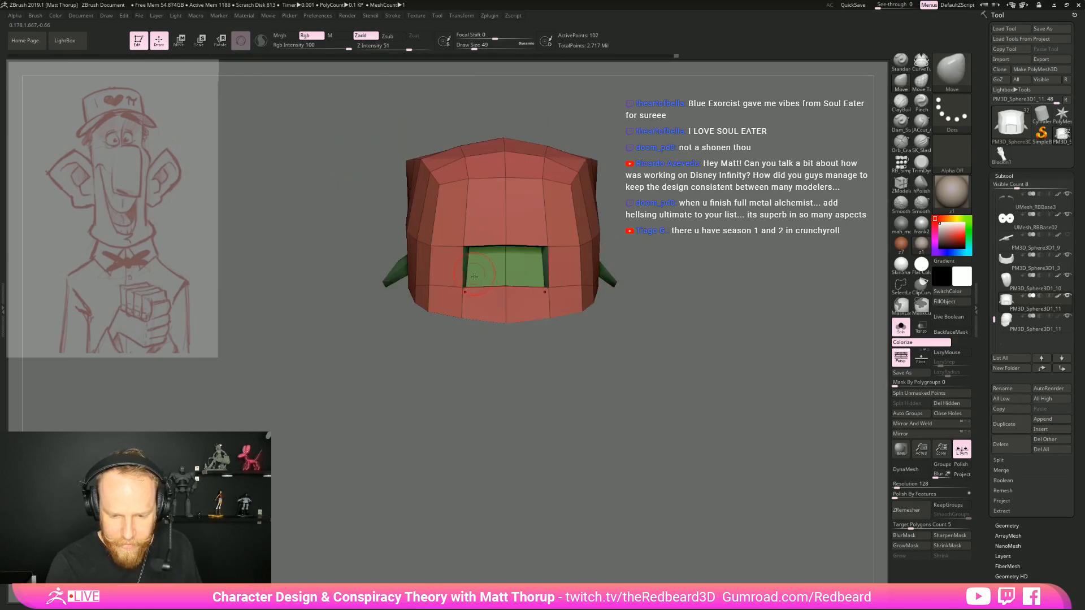
{"action": "mouse_move", "coordinate": [506, 246]}
{"action": "left_mouse_down"}
{"action": "mouse_move", "coordinate": [507, 233]}
{"action": "mouse_move", "coordinate": [477, 248]}
{"action": "left_mouse_up"}
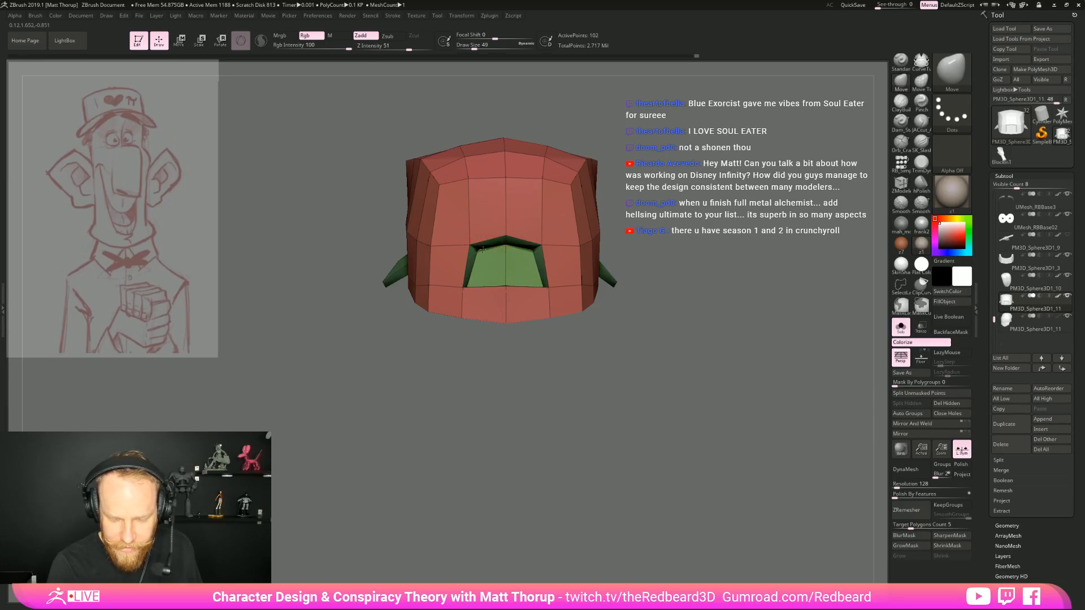
{"action": "left_click_drag", "start_coordinate": [693, 276], "coordinate": [667, 291]}
{"action": "mouse_move", "coordinate": [615, 346]}
{"action": "left_mouse_down", "text": "alt"}
{"action": "mouse_move", "coordinate": [618, 365]}
{"action": "mouse_move", "coordinate": [594, 359]}
{"action": "left_mouse_up", "text": "alt"}
{"action": "left_click_drag", "start_coordinate": [419, 325], "coordinate": [498, 240]}
{"action": "left_click_drag", "start_coordinate": [473, 320], "coordinate": [463, 273]}
{"action": "right_click_drag", "start_coordinate": [501, 268], "coordinate": [480, 316]}
{"action": "mouse_move", "coordinate": [586, 376]}
{"action": "right_mouse_down", "text": "ctrl"}
{"action": "mouse_move", "coordinate": [520, 375]}
{"action": "mouse_move", "coordinate": [590, 388]}
{"action": "mouse_move", "coordinate": [552, 371]}
{"action": "right_mouse_up", "text": "ctrl"}
Raise the draw size to 74, leave Solo mode and select the hair subtool
{"action": "key", "text": "bracketright"}
{"action": "left_click", "coordinate": [901, 326]}
{"action": "right_click_drag", "start_coordinate": [750, 375], "coordinate": [689, 348]}
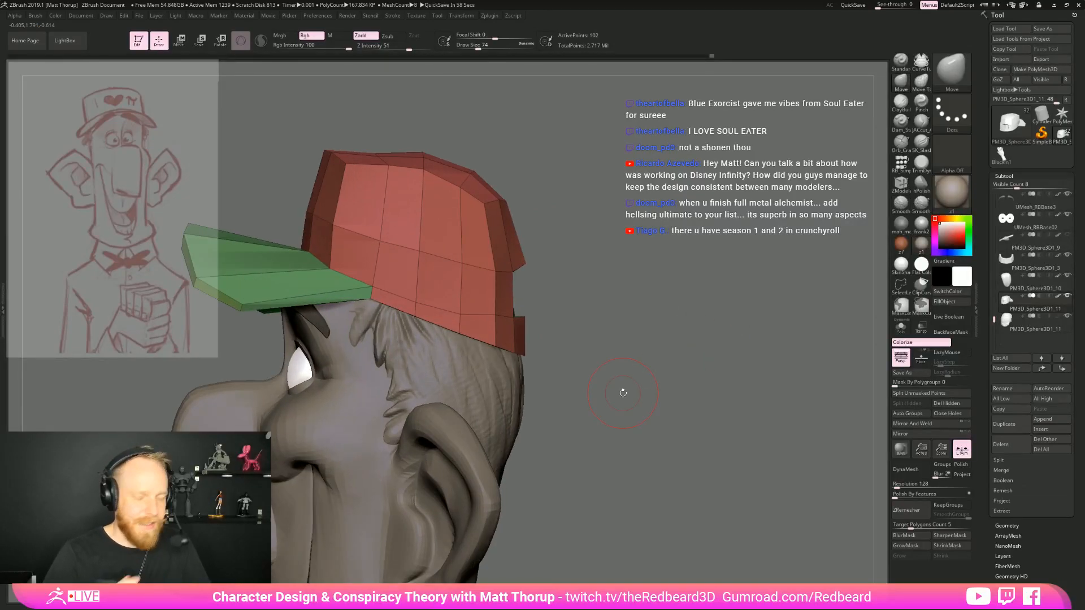
{"action": "left_click_drag", "start_coordinate": [596, 298], "coordinate": [544, 311]}
{"action": "left_click", "coordinate": [499, 357], "text": "alt"}
{"action": "mouse_move", "coordinate": [610, 333]}
{"action": "left_mouse_down"}
{"action": "mouse_move", "coordinate": [567, 358]}
{"action": "mouse_move", "coordinate": [651, 355]}
{"action": "mouse_move", "coordinate": [629, 365]}
{"action": "left_mouse_up"}
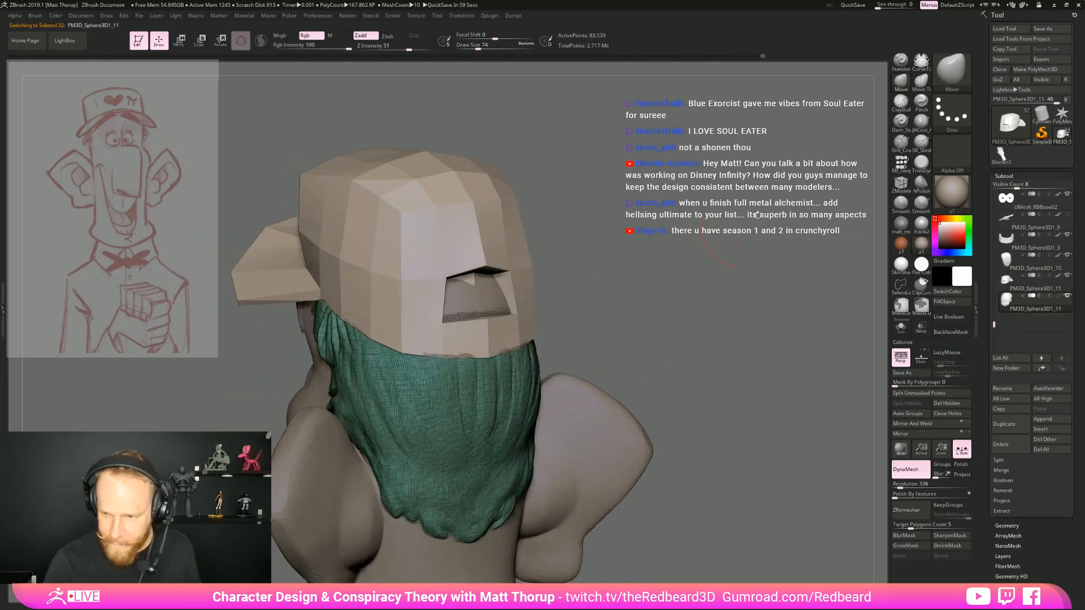
Build up a hair bulge through the cap's back opening with the ClayBuildup brush at draw size 74 and focal shift -56
{"action": "left_click", "coordinate": [900, 103]}
{"action": "mouse_move", "coordinate": [446, 291]}
{"action": "left_mouse_down"}
{"action": "mouse_move", "coordinate": [459, 302]}
{"action": "mouse_move", "coordinate": [464, 279]}
{"action": "left_mouse_up"}
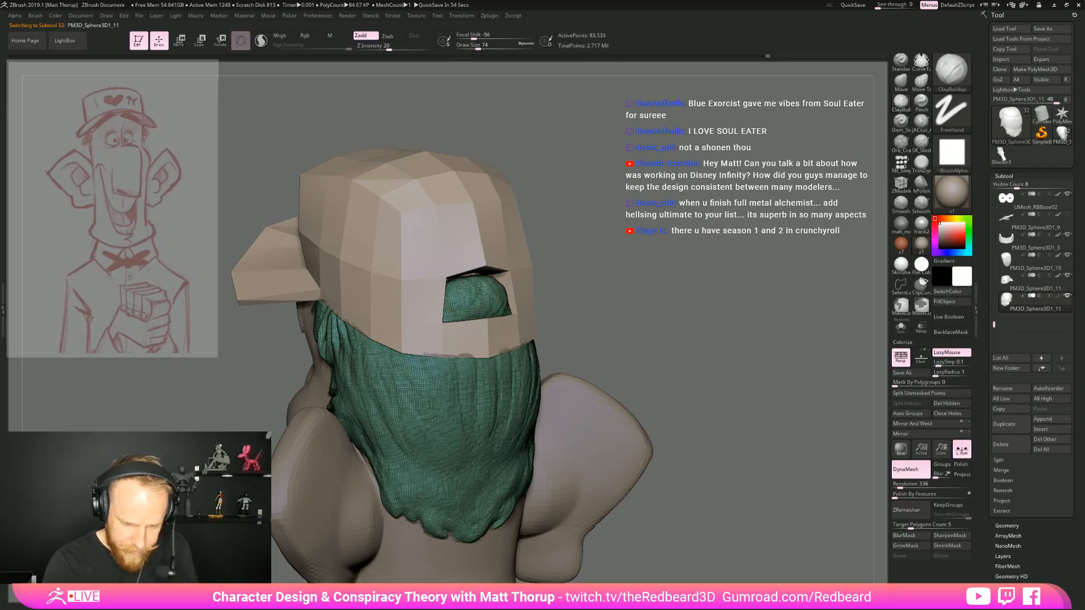
{"action": "left_click_drag", "start_coordinate": [591, 273], "coordinate": [516, 285]}
{"action": "mouse_move", "coordinate": [460, 314]}
{"action": "left_mouse_down"}
{"action": "mouse_move", "coordinate": [470, 326]}
{"action": "mouse_move", "coordinate": [454, 354]}
{"action": "left_mouse_up"}
{"action": "mouse_move", "coordinate": [571, 322]}
{"action": "left_mouse_down"}
{"action": "mouse_move", "coordinate": [460, 339]}
{"action": "mouse_move", "coordinate": [453, 291]}
{"action": "mouse_move", "coordinate": [468, 335]}
{"action": "left_mouse_up"}
{"action": "mouse_move", "coordinate": [638, 276]}
{"action": "left_mouse_down"}
{"action": "mouse_move", "coordinate": [699, 236]}
{"action": "mouse_move", "coordinate": [601, 294]}
{"action": "mouse_move", "coordinate": [508, 310]}
{"action": "mouse_move", "coordinate": [503, 284]}
{"action": "mouse_move", "coordinate": [441, 285]}
{"action": "left_mouse_up"}
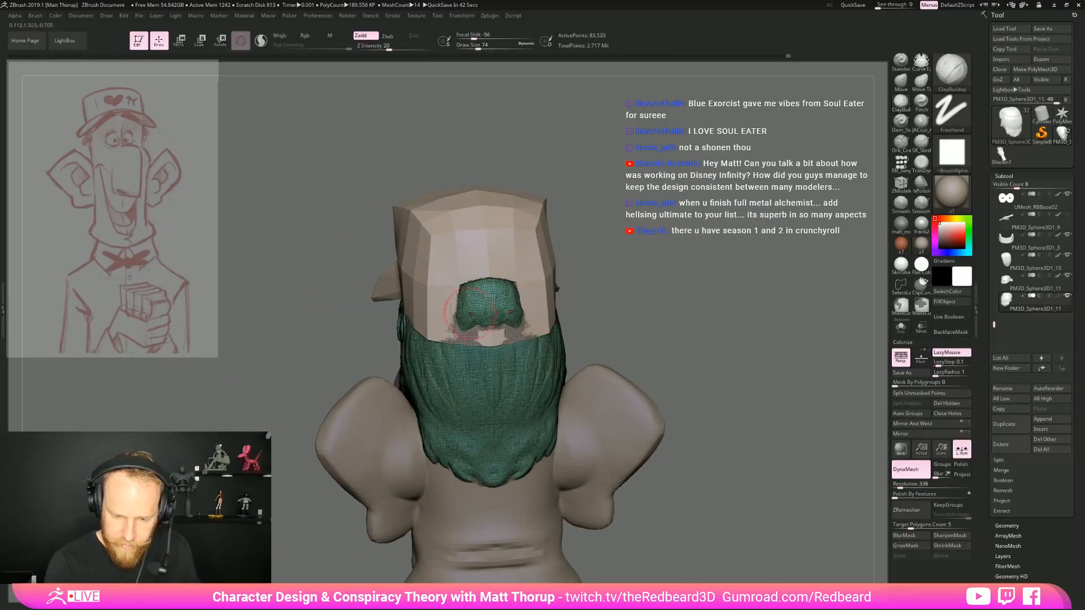
{"action": "mouse_move", "coordinate": [455, 328]}
{"action": "left_mouse_down"}
{"action": "mouse_move", "coordinate": [476, 326]}
{"action": "mouse_move", "coordinate": [464, 341]}
{"action": "left_mouse_up"}
{"action": "mouse_move", "coordinate": [588, 308]}
{"action": "left_mouse_down"}
{"action": "mouse_move", "coordinate": [668, 309]}
{"action": "mouse_move", "coordinate": [573, 333]}
{"action": "mouse_move", "coordinate": [577, 354]}
{"action": "left_mouse_up"}
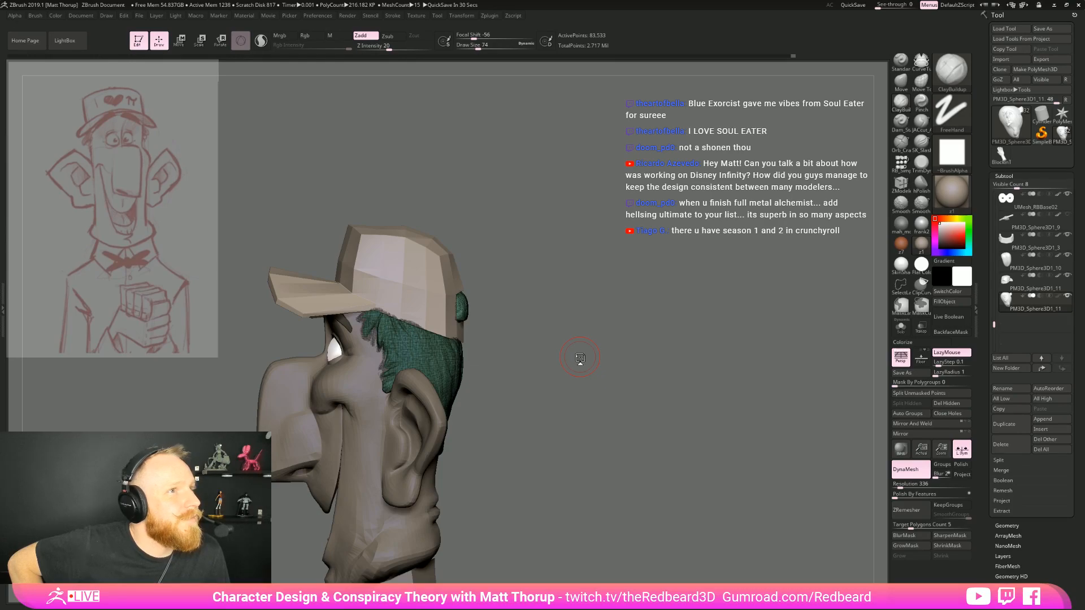
Fill the hair bulge out to the opening's sides and strap, and compare the whole figure with the sketch from the front
{"action": "left_click_drag", "start_coordinate": [617, 267], "coordinate": [609, 361]}
{"action": "left_click_drag", "start_coordinate": [480, 313], "coordinate": [528, 314]}
{"action": "left_click_drag", "start_coordinate": [608, 310], "coordinate": [559, 317]}
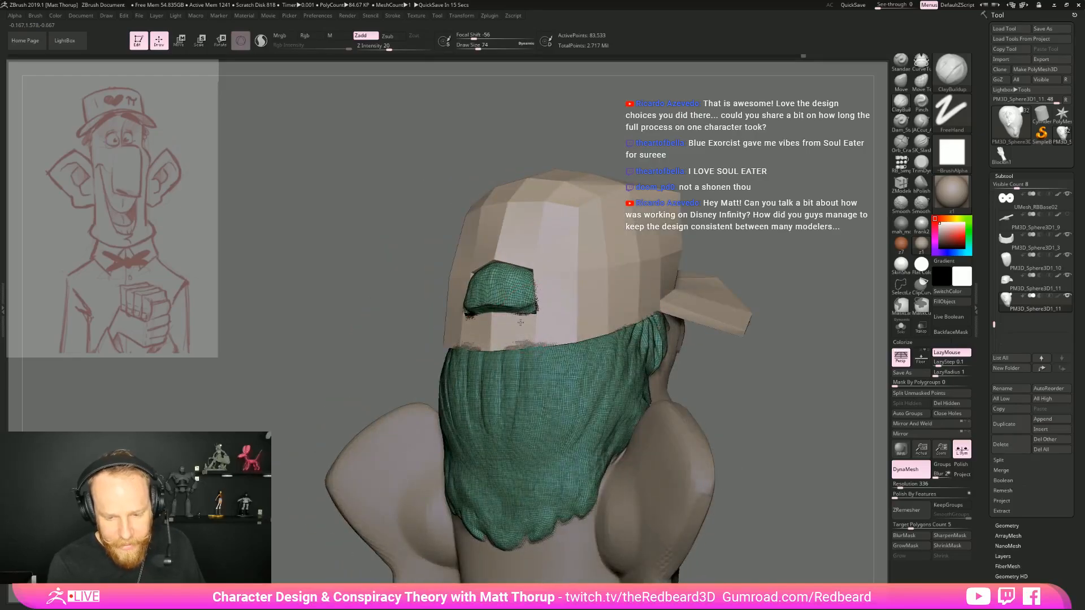
{"action": "left_click_drag", "start_coordinate": [779, 283], "coordinate": [678, 285], "text": "shift"}
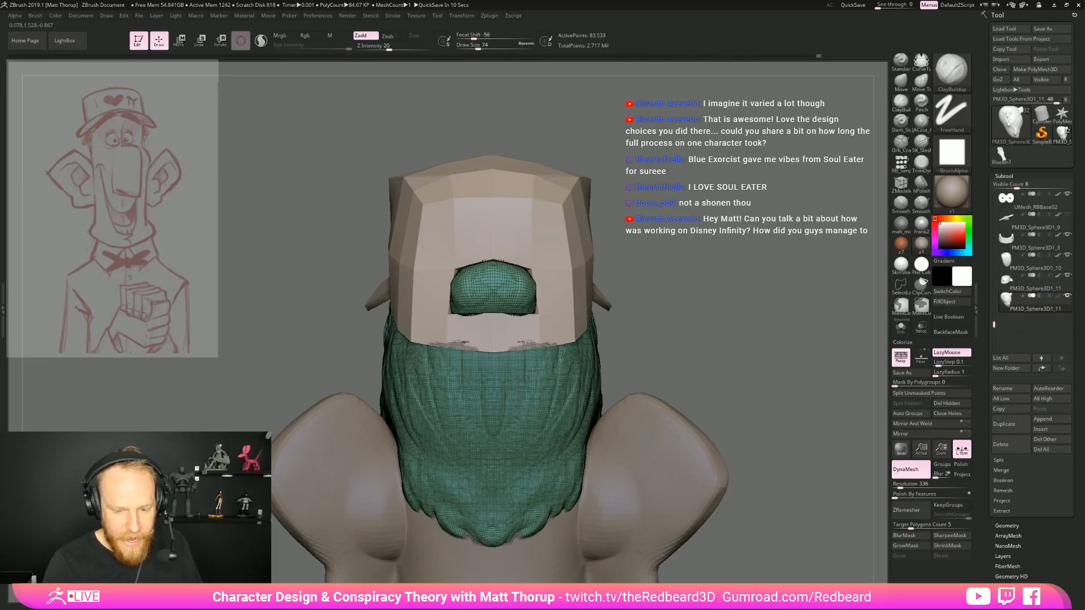
{"action": "left_click_drag", "start_coordinate": [633, 294], "coordinate": [517, 462]}
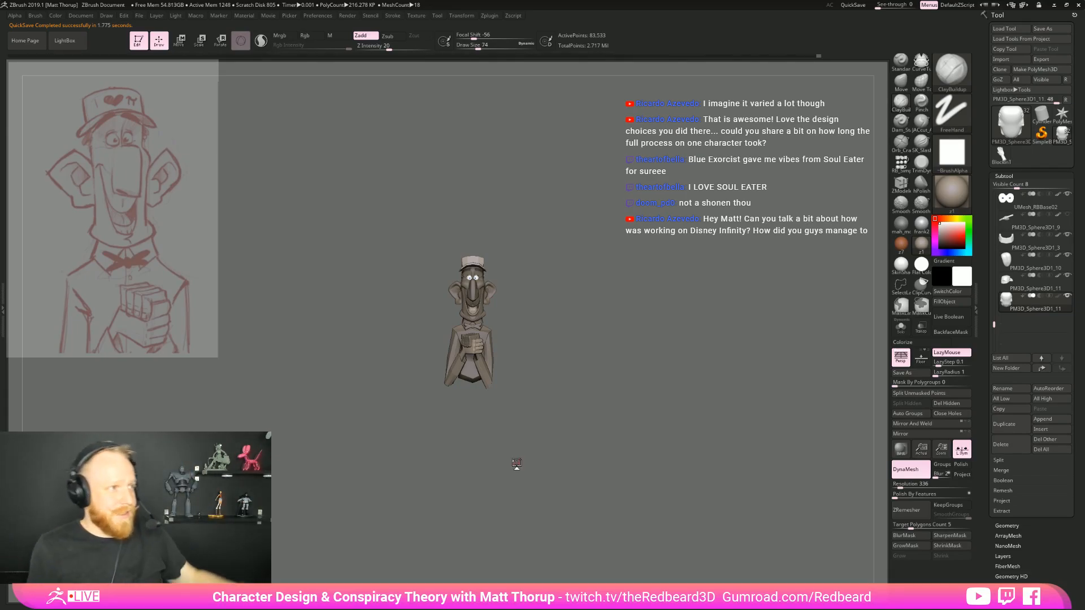
Push the protruding hair bulge in toward the head with the Move brush at draw size 112
{"action": "mouse_move", "coordinate": [582, 351]}
{"action": "left_mouse_down"}
{"action": "mouse_move", "coordinate": [718, 438]}
{"action": "mouse_move", "coordinate": [650, 426]}
{"action": "mouse_move", "coordinate": [660, 436]}
{"action": "mouse_move", "coordinate": [643, 442]}
{"action": "left_mouse_up"}
{"action": "key", "text": "space"}
{"action": "key", "text": "b"}
{"action": "key", "text": "m"}
{"action": "key", "text": "v"}
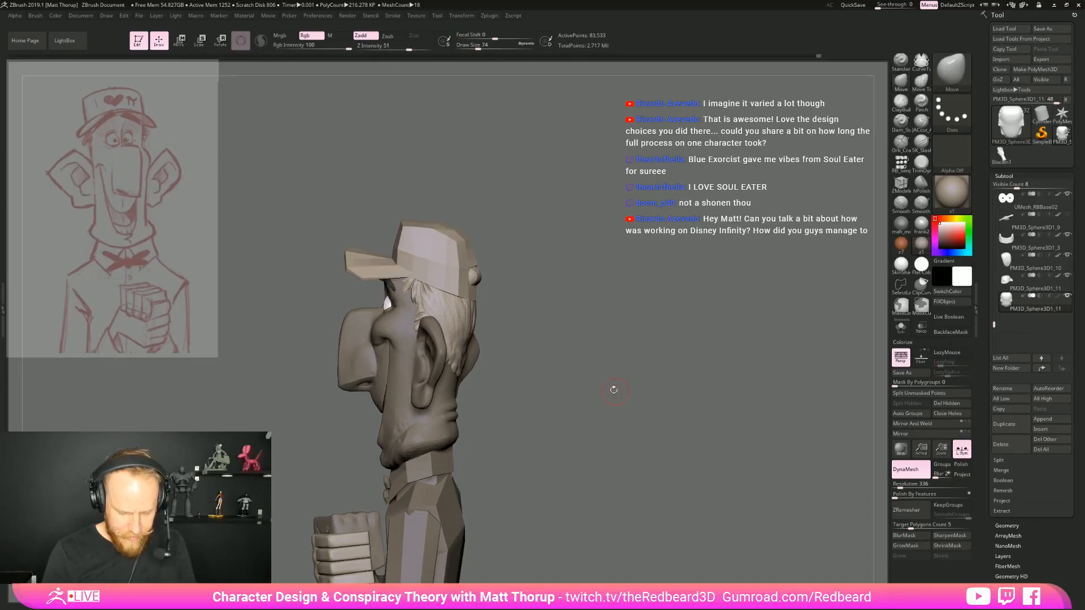
{"action": "left_click_drag", "start_coordinate": [577, 376], "coordinate": [564, 363], "text": "alt"}
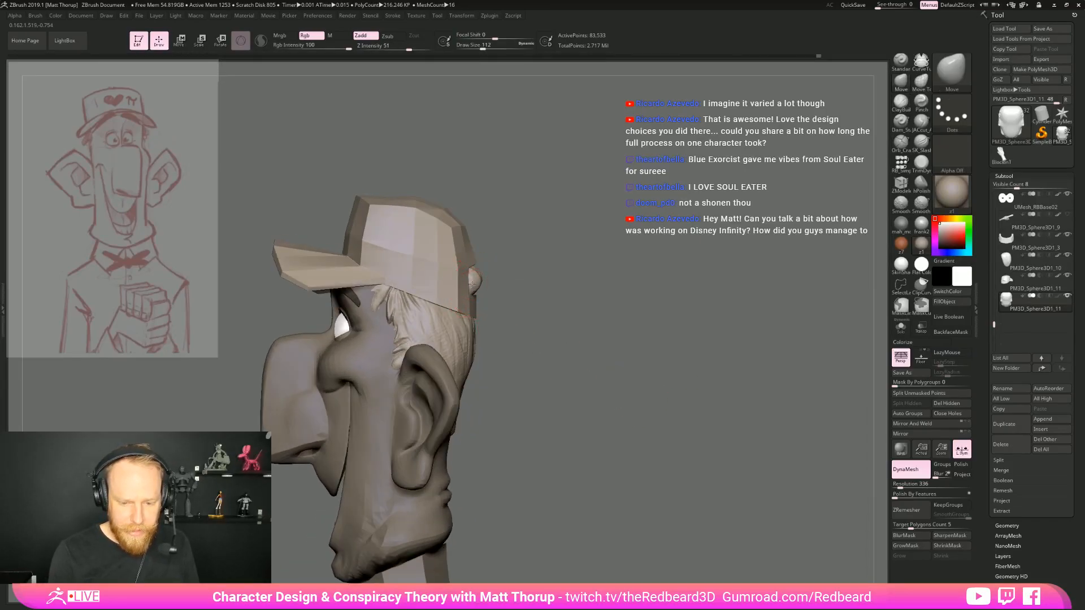
{"action": "mouse_move", "coordinate": [497, 285]}
{"action": "left_mouse_down"}
{"action": "mouse_move", "coordinate": [483, 289]}
{"action": "mouse_move", "coordinate": [481, 267]}
{"action": "mouse_move", "coordinate": [456, 279]}
{"action": "left_mouse_up"}
Fit the hair bulge inside the cap's opening with the Move brush, using draw sizes 62, 97 and 80
{"action": "key", "text": "["}
{"action": "key", "text": "["}
{"action": "key", "text": "["}
{"action": "key", "text": "["}
{"action": "key", "text": "["}
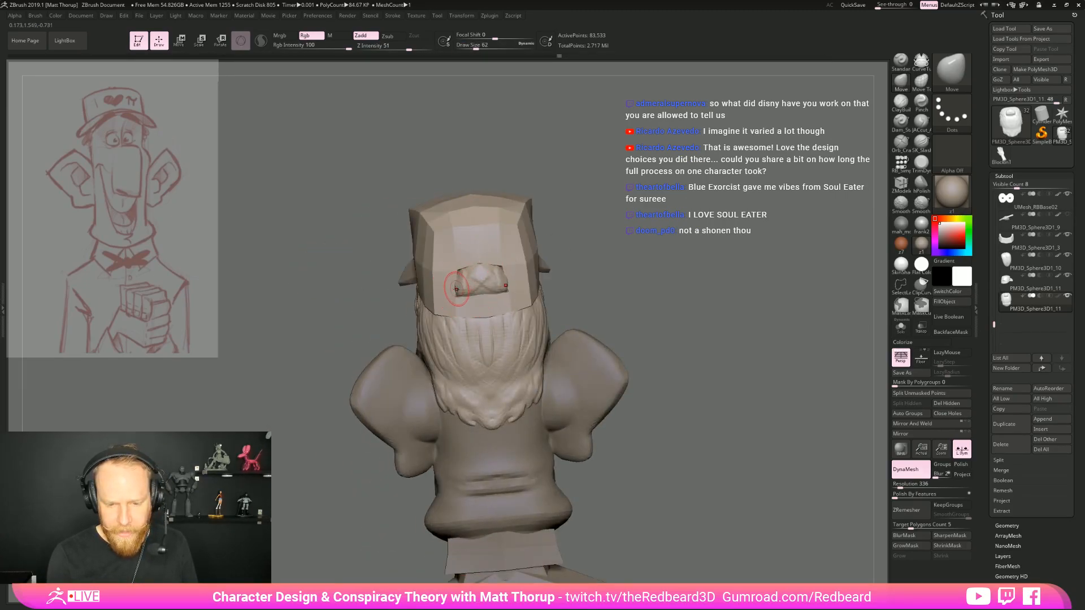
{"action": "key", "text": "]"}
{"action": "key", "text": "]"}
{"action": "key", "text": "]"}
{"action": "key", "text": "]"}
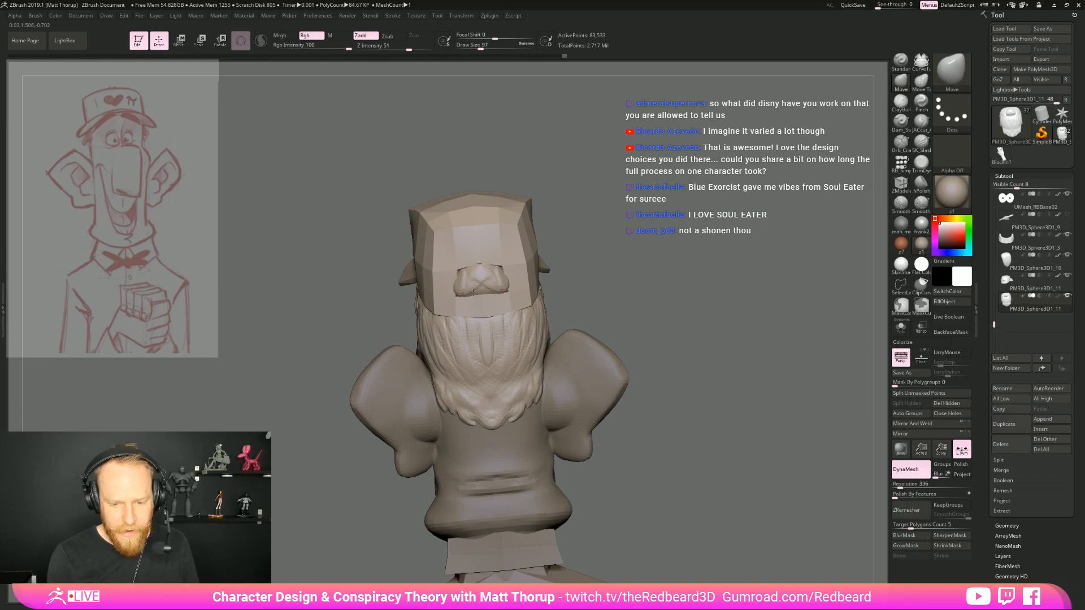
{"action": "key", "text": "["}
{"action": "key", "text": "["}
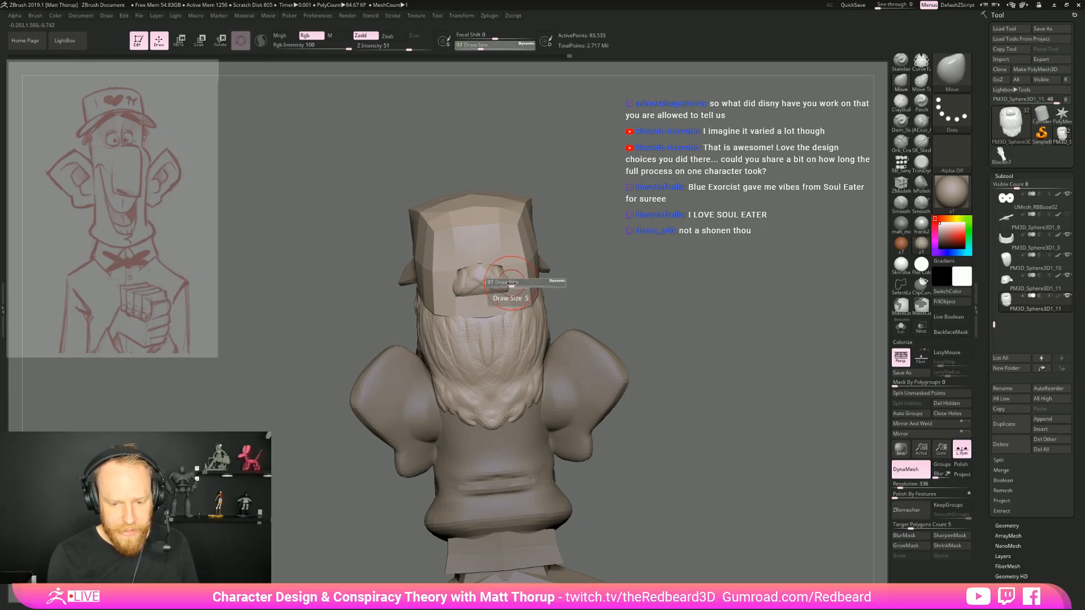
{"action": "left_click_drag", "start_coordinate": [712, 272], "coordinate": [583, 342]}
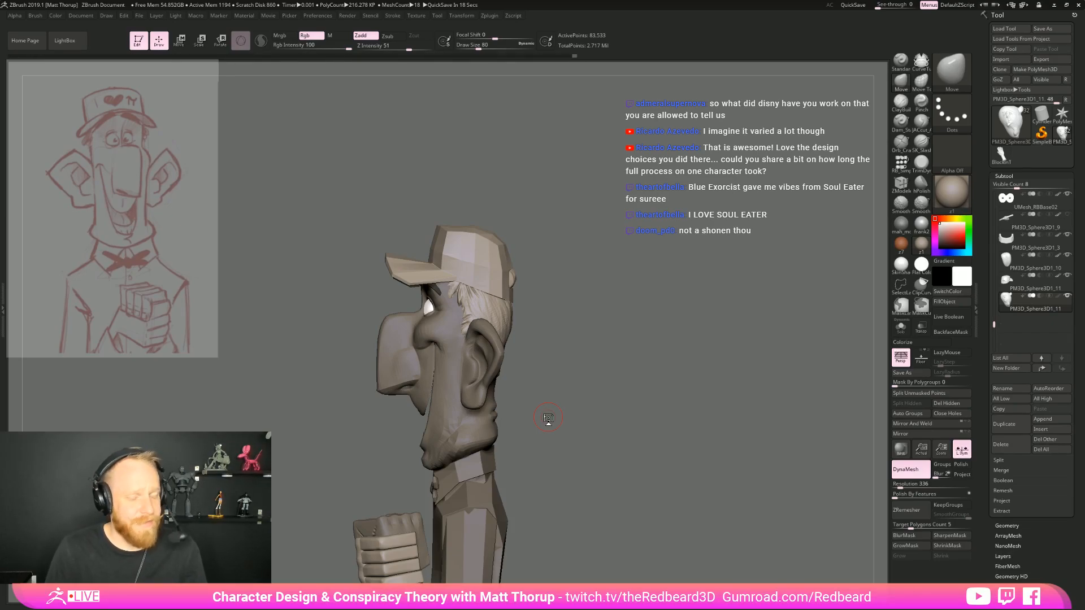
{"action": "mouse_move", "coordinate": [633, 265]}
{"action": "left_mouse_down"}
{"action": "mouse_move", "coordinate": [613, 253]}
{"action": "mouse_move", "coordinate": [651, 264]}
{"action": "left_mouse_up"}
{"action": "left_click_drag", "start_coordinate": [470, 254], "coordinate": [446, 273]}
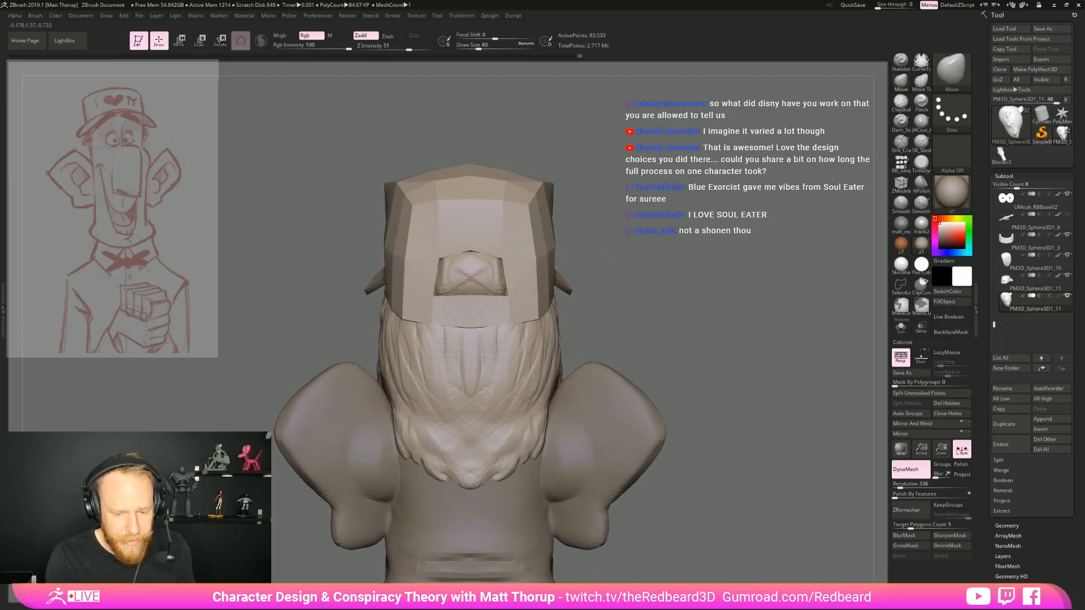
Add volume to the hair in the opening with the ClayBuildup brush at focal shift 41, using draw sizes 80 and 35
{"action": "left_click", "coordinate": [900, 103]}
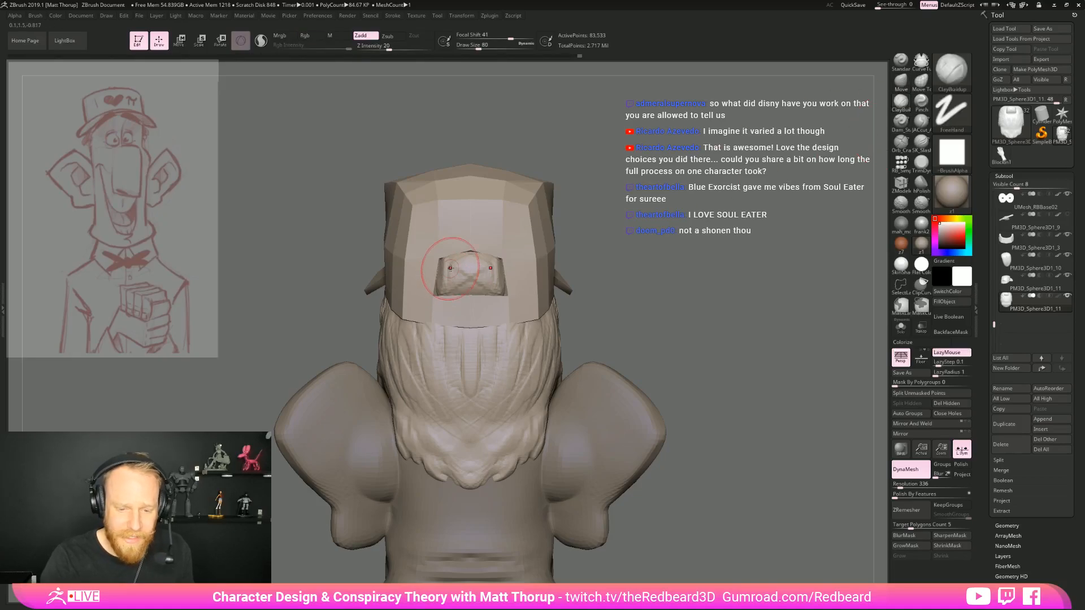
{"action": "mouse_move", "coordinate": [481, 272]}
{"action": "left_mouse_down"}
{"action": "mouse_move", "coordinate": [500, 280]}
{"action": "mouse_move", "coordinate": [493, 267]}
{"action": "left_mouse_up"}
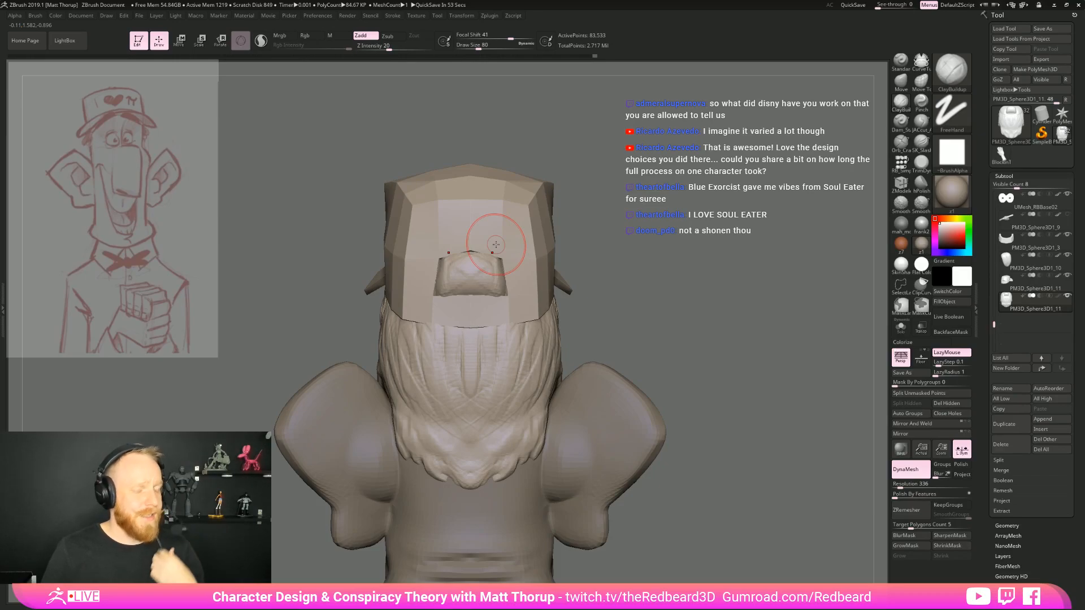
{"action": "right_click_drag", "start_coordinate": [496, 245], "coordinate": [449, 290]}
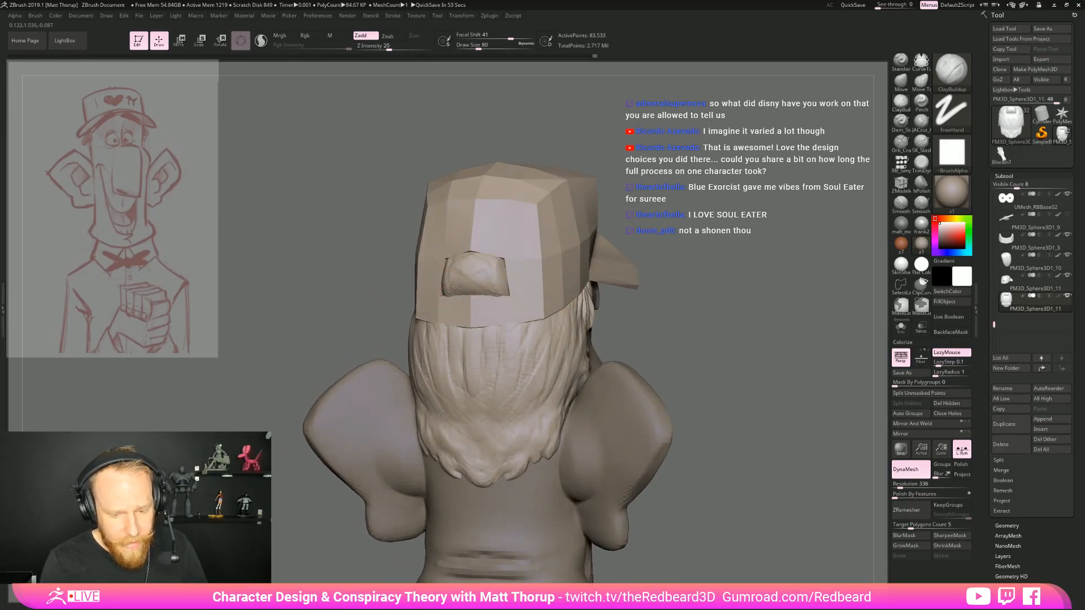
{"action": "key", "text": "s"}
{"action": "left_click_drag", "start_coordinate": [485, 291], "coordinate": [478, 290]}
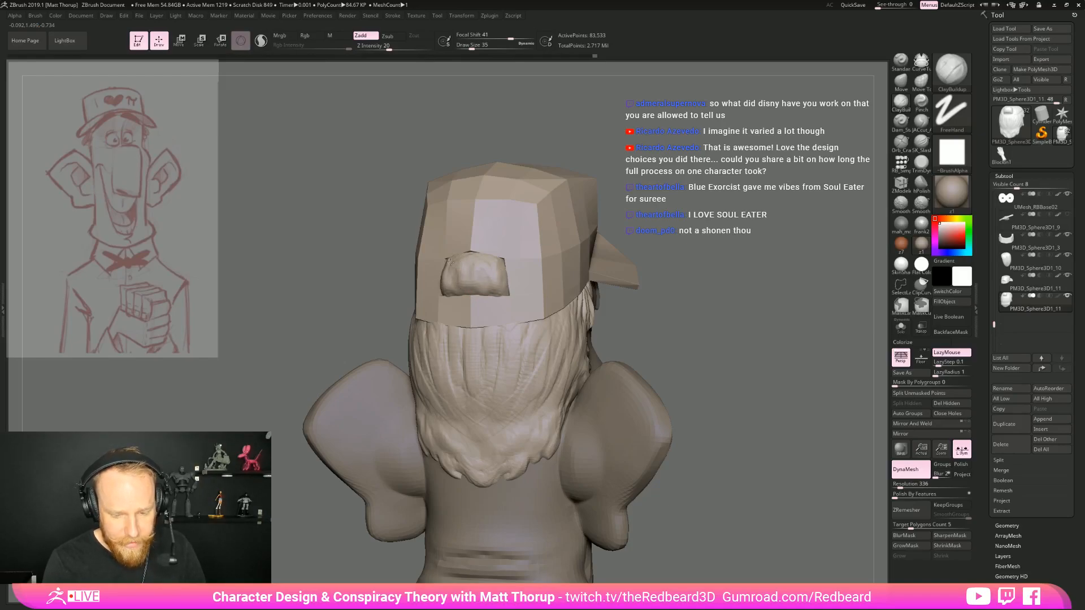
Smooth the hair bulge in the opening at draw size 59 and remesh the hair with DynaMesh
{"action": "key", "text": "s"}
{"action": "left_click_drag", "start_coordinate": [489, 267], "coordinate": [501, 264]}
{"action": "right_click_drag", "start_coordinate": [460, 245], "coordinate": [627, 333]}
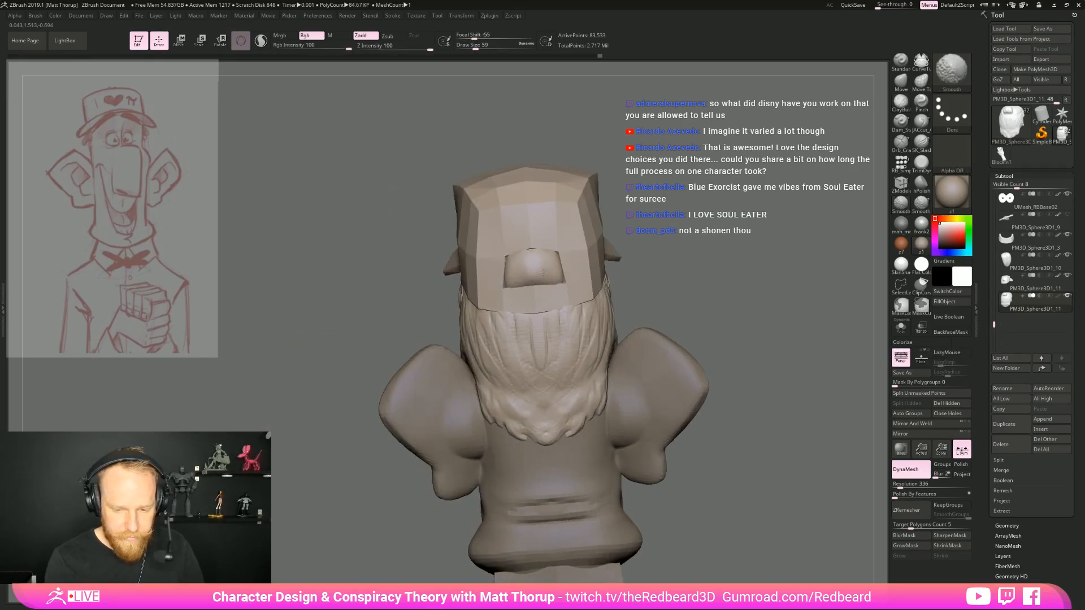
{"action": "mouse_move", "coordinate": [524, 258]}
{"action": "left_mouse_down", "text": "shift"}
{"action": "mouse_move", "coordinate": [508, 278]}
{"action": "mouse_move", "coordinate": [541, 271]}
{"action": "mouse_move", "coordinate": [539, 259]}
{"action": "left_mouse_up", "text": "shift"}
{"action": "left_click_drag", "start_coordinate": [646, 271], "coordinate": [685, 306], "text": "ctrl"}
{"action": "mouse_move", "coordinate": [541, 255]}
{"action": "left_mouse_down"}
{"action": "mouse_move", "coordinate": [512, 308]}
{"action": "mouse_move", "coordinate": [518, 289]}
{"action": "left_mouse_up"}
{"action": "left_click_drag", "start_coordinate": [611, 320], "coordinate": [716, 322]}
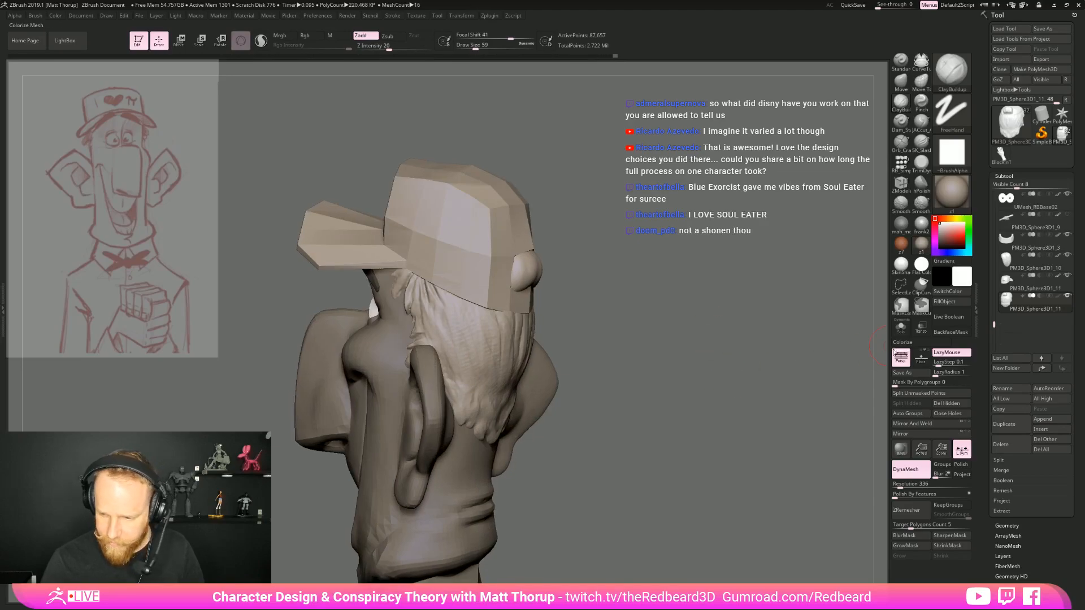
Isolate the hair in Solo mode and build up the smooth bulge's centre with the ClayBuildup brush at draw size 59
{"action": "left_click", "coordinate": [901, 326]}
{"action": "left_click_drag", "start_coordinate": [814, 347], "coordinate": [745, 459]}
{"action": "left_click_drag", "start_coordinate": [643, 449], "coordinate": [661, 451], "text": "shift"}
{"action": "right_click_drag", "start_coordinate": [661, 451], "coordinate": [758, 382], "text": "ctrl"}
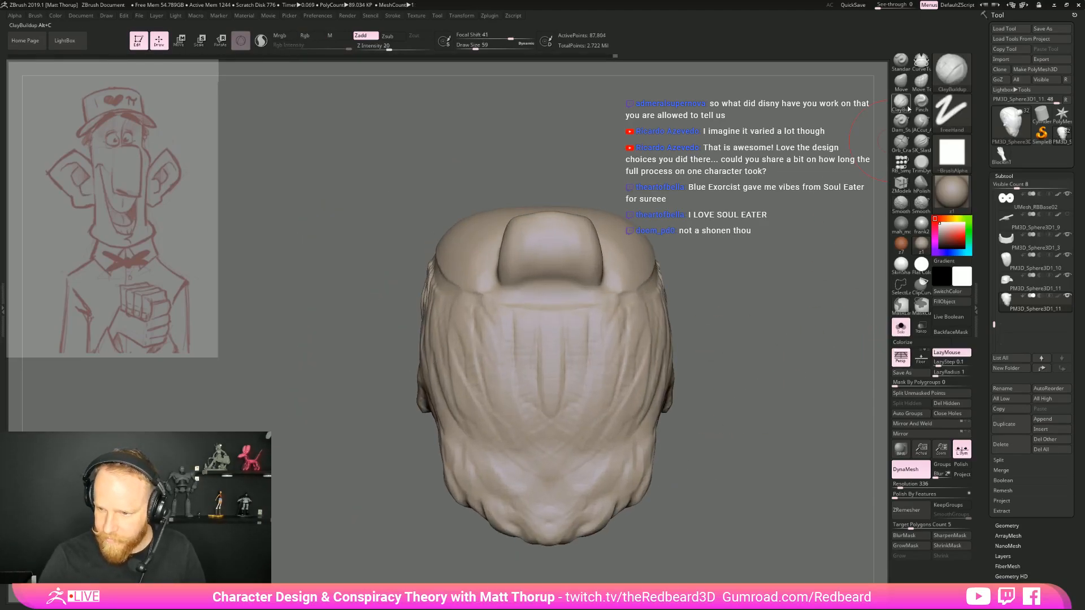
{"action": "key", "text": "b"}
{"action": "key", "text": "c"}
{"action": "key", "text": "b"}
{"action": "mouse_move", "coordinate": [512, 321]}
{"action": "left_mouse_down"}
{"action": "mouse_move", "coordinate": [523, 239]}
{"action": "mouse_move", "coordinate": [566, 286]}
{"action": "left_mouse_up"}
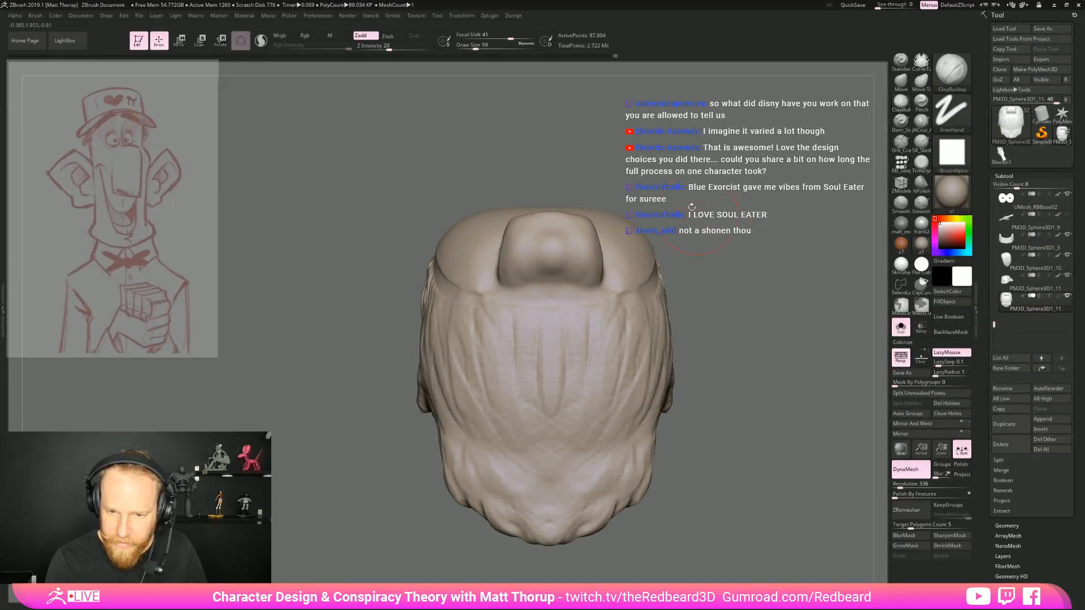
Set the ClayBuildup focal shift to -41 and sculpt vertical strands into the hair bulge
{"action": "left_click_drag", "start_coordinate": [506, 38], "coordinate": [479, 39]}
{"action": "mouse_move", "coordinate": [525, 238]}
{"action": "left_mouse_down"}
{"action": "mouse_move", "coordinate": [554, 273]}
{"action": "mouse_move", "coordinate": [526, 257]}
{"action": "mouse_move", "coordinate": [556, 273]}
{"action": "left_mouse_up"}
{"action": "left_click_drag", "start_coordinate": [581, 233], "coordinate": [584, 273]}
{"action": "left_click_drag", "start_coordinate": [818, 392], "coordinate": [845, 346], "text": "alt"}
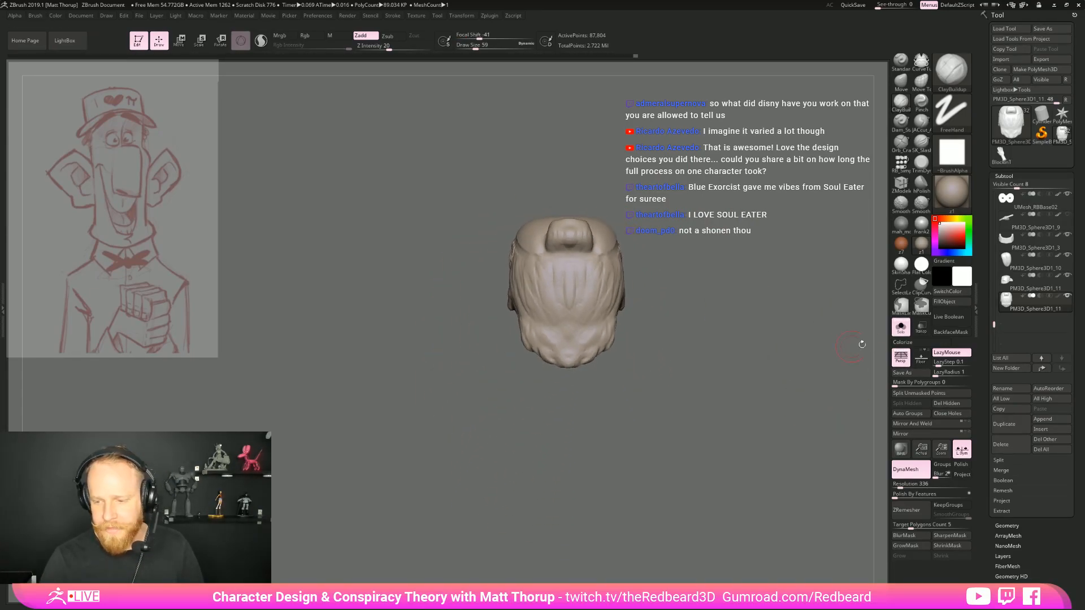
Leave Solo mode and press the hair bulge closer to the head from the side with the Move brush at draw size 116
{"action": "left_click", "coordinate": [901, 327]}
{"action": "left_click_drag", "start_coordinate": [767, 391], "coordinate": [548, 319]}
{"action": "key", "text": "b"}
{"action": "key", "text": "m"}
{"action": "key", "text": "v"}
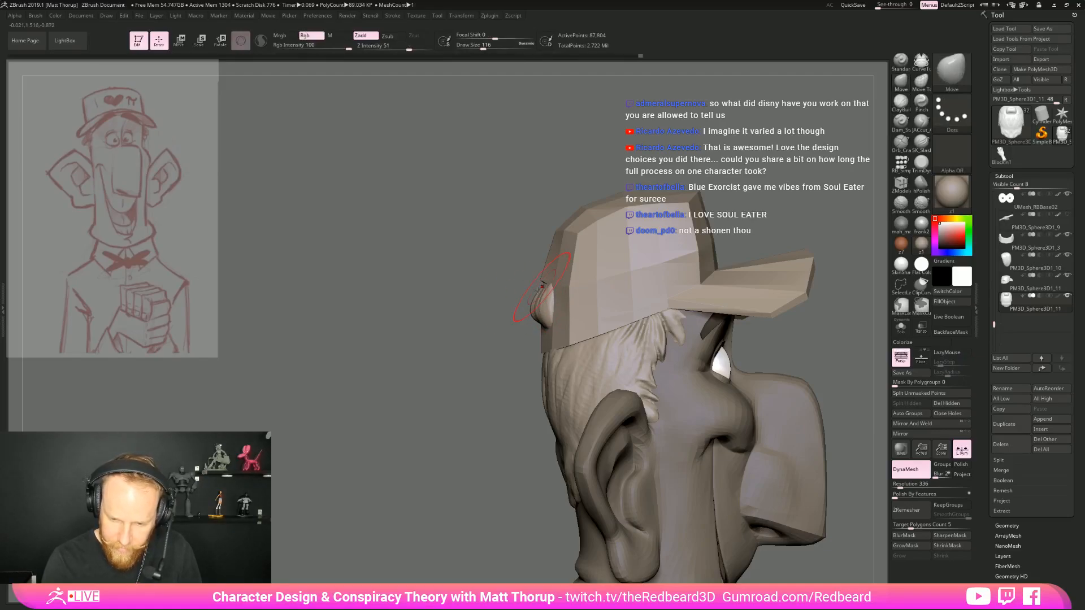
{"action": "left_click_drag", "start_coordinate": [494, 349], "coordinate": [622, 342]}
{"action": "left_click_drag", "start_coordinate": [782, 334], "coordinate": [644, 325]}
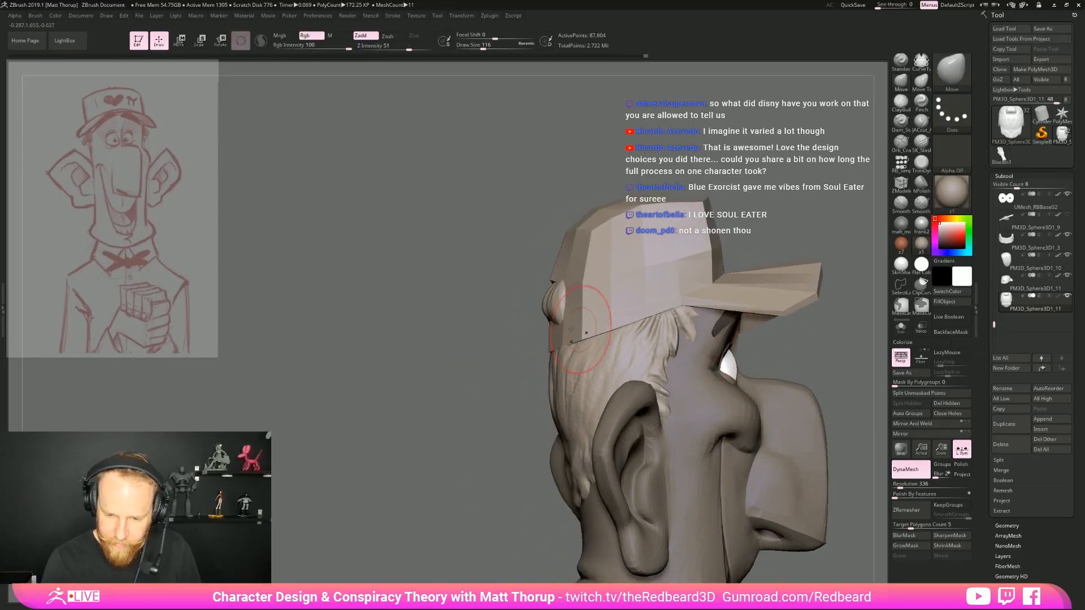
{"action": "left_click_drag", "start_coordinate": [571, 323], "coordinate": [575, 325]}
Tuck the hair bulge beneath the edges of the cap's back opening with the Move brush at draw size 116
{"action": "left_click_drag", "start_coordinate": [492, 342], "coordinate": [613, 323]}
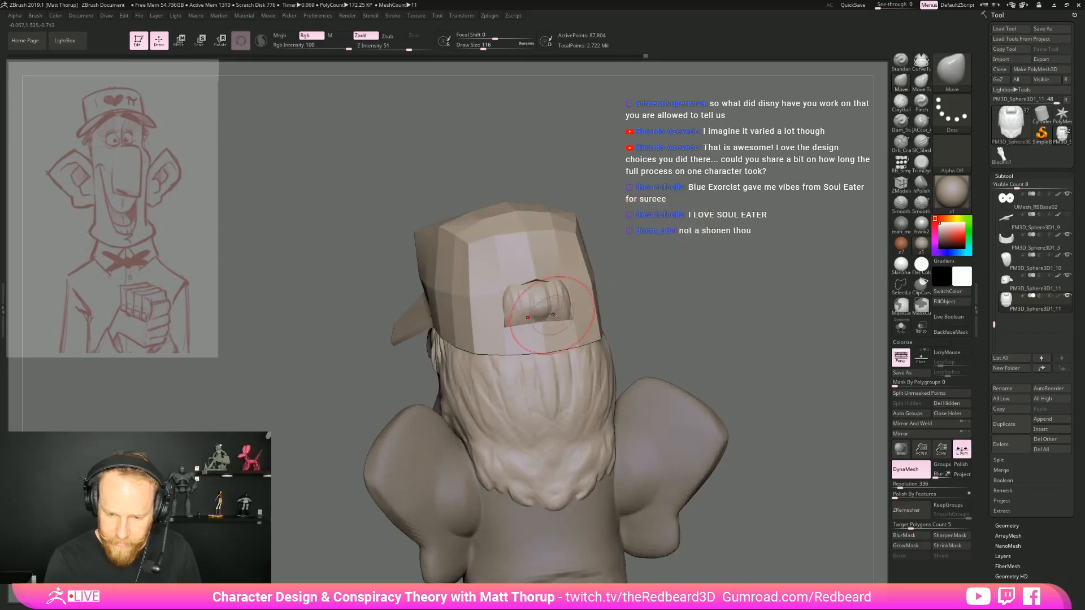
{"action": "left_click_drag", "start_coordinate": [561, 284], "coordinate": [551, 296]}
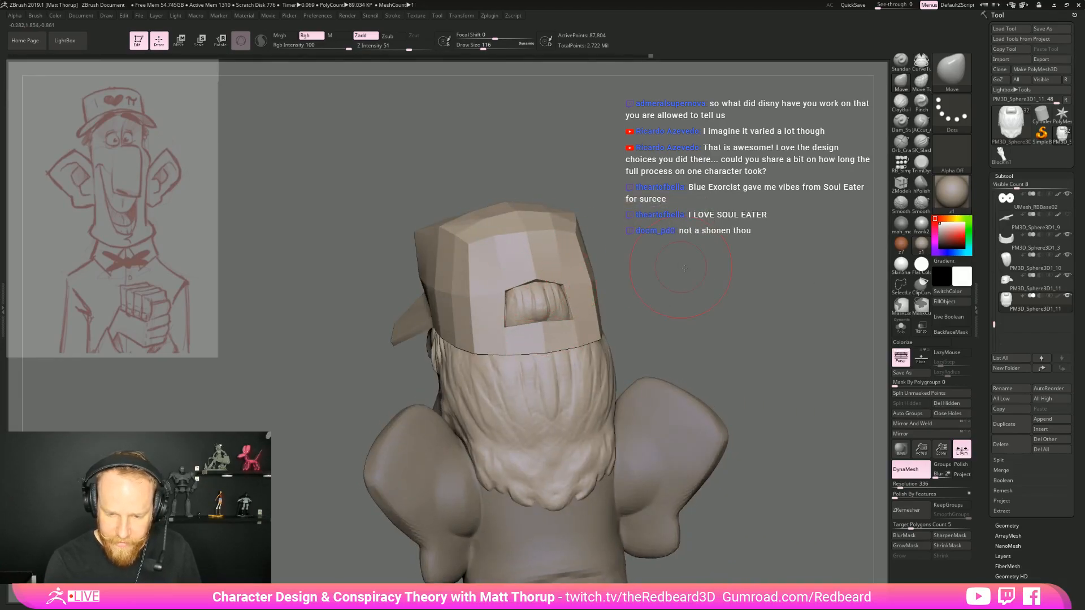
{"action": "left_click_drag", "start_coordinate": [680, 265], "coordinate": [715, 268]}
{"action": "left_click_drag", "start_coordinate": [562, 320], "coordinate": [556, 318]}
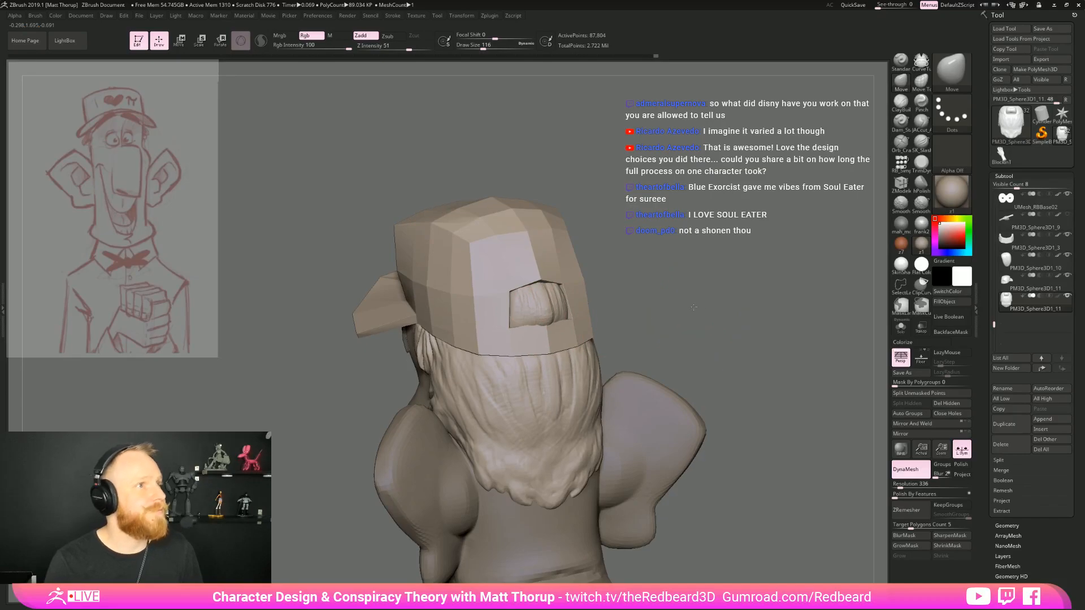
{"action": "left_click_drag", "start_coordinate": [650, 299], "coordinate": [628, 310], "text": "alt"}
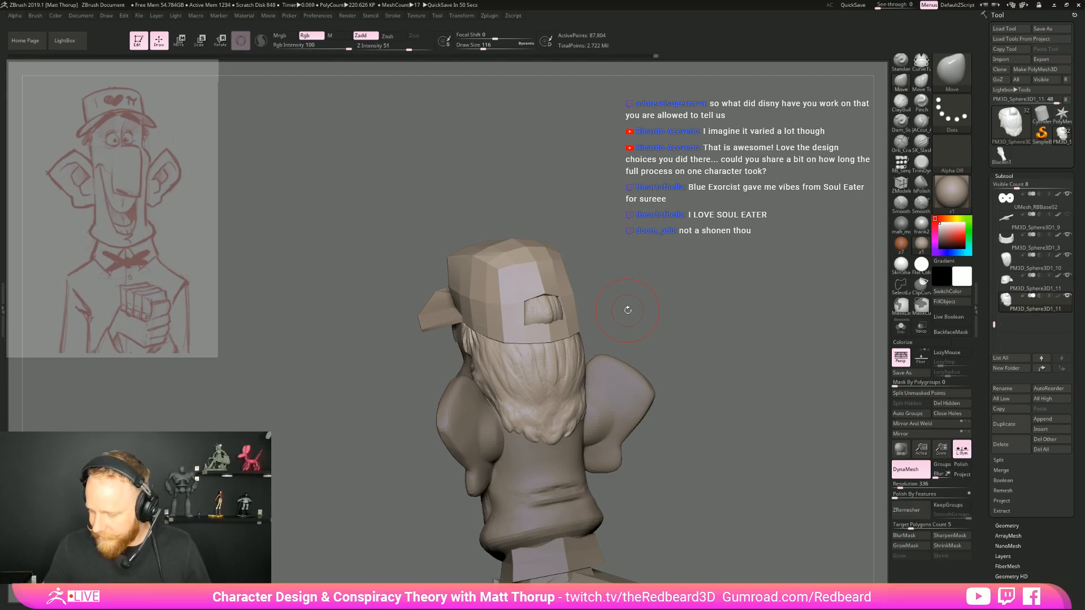
Adjust the hair along the opening's lower edge with the Move brush, reducing the draw size to 104
{"action": "left_click_drag", "start_coordinate": [628, 311], "coordinate": [568, 390]}
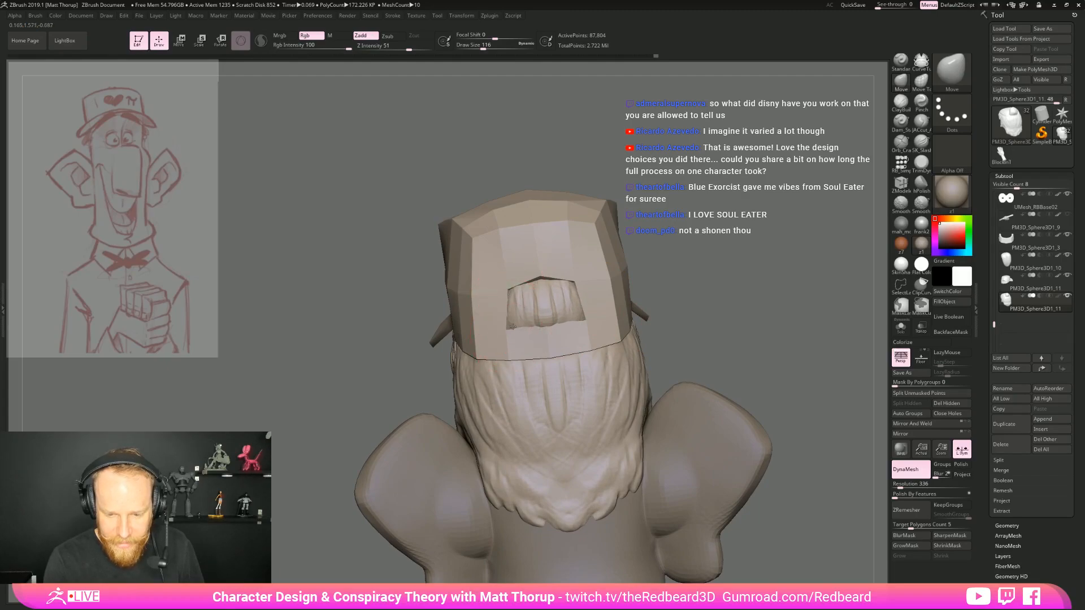
{"action": "mouse_move", "coordinate": [546, 327]}
{"action": "left_mouse_down"}
{"action": "mouse_move", "coordinate": [515, 301]}
{"action": "mouse_move", "coordinate": [514, 321]}
{"action": "left_mouse_up"}
{"action": "key", "text": "bracketleft"}
{"action": "key", "text": "bracketleft"}
{"action": "key", "text": "s"}
{"action": "left_click", "coordinate": [513, 307]}
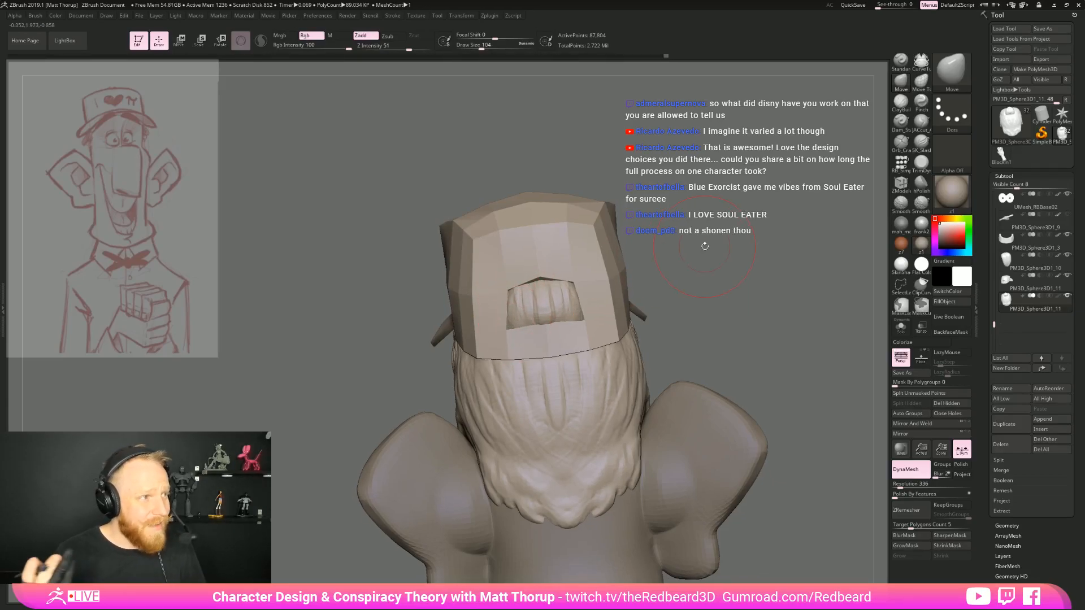
Try to adjust the hair at the temple with the Move brush at draw size 13, and undo the change
{"action": "left_click_drag", "start_coordinate": [704, 246], "coordinate": [642, 364]}
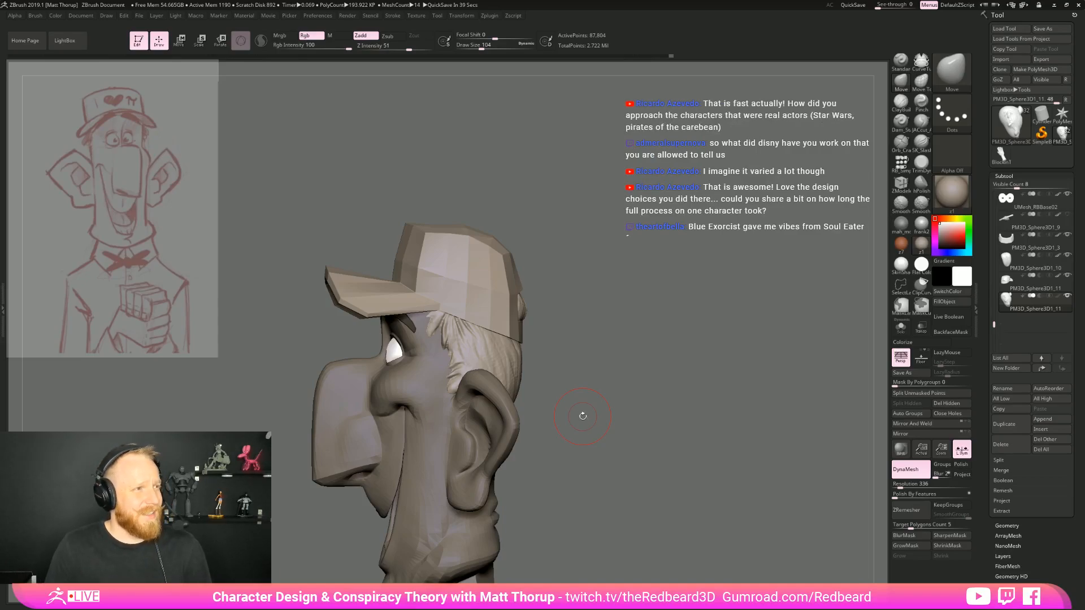
{"action": "left_click_drag", "start_coordinate": [635, 270], "coordinate": [664, 339]}
{"action": "key", "text": "s"}
{"action": "left_click_drag", "start_coordinate": [369, 358], "coordinate": [363, 359]}
{"action": "key", "text": "ctrl+z"}
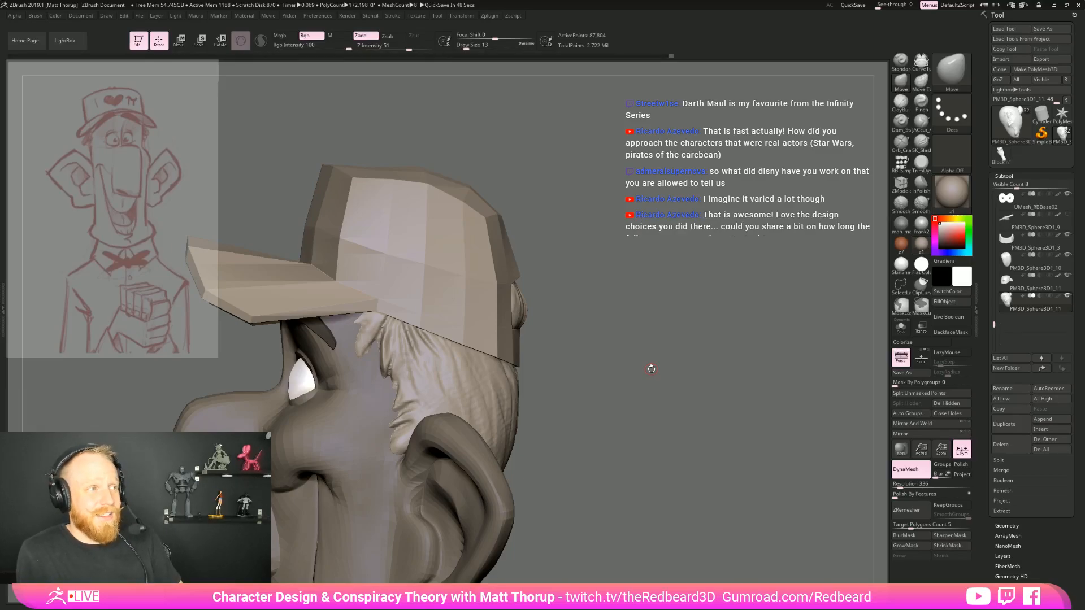
Switch to the ClayBuildup brush at draw size 71 and build up hair strands below the cap, behind and above the ear
{"action": "left_click_drag", "start_coordinate": [651, 368], "coordinate": [599, 294]}
{"action": "mouse_move", "coordinate": [565, 328]}
{"action": "left_mouse_down"}
{"action": "mouse_move", "coordinate": [477, 362]}
{"action": "mouse_move", "coordinate": [572, 332]}
{"action": "mouse_move", "coordinate": [563, 391]}
{"action": "left_mouse_up"}
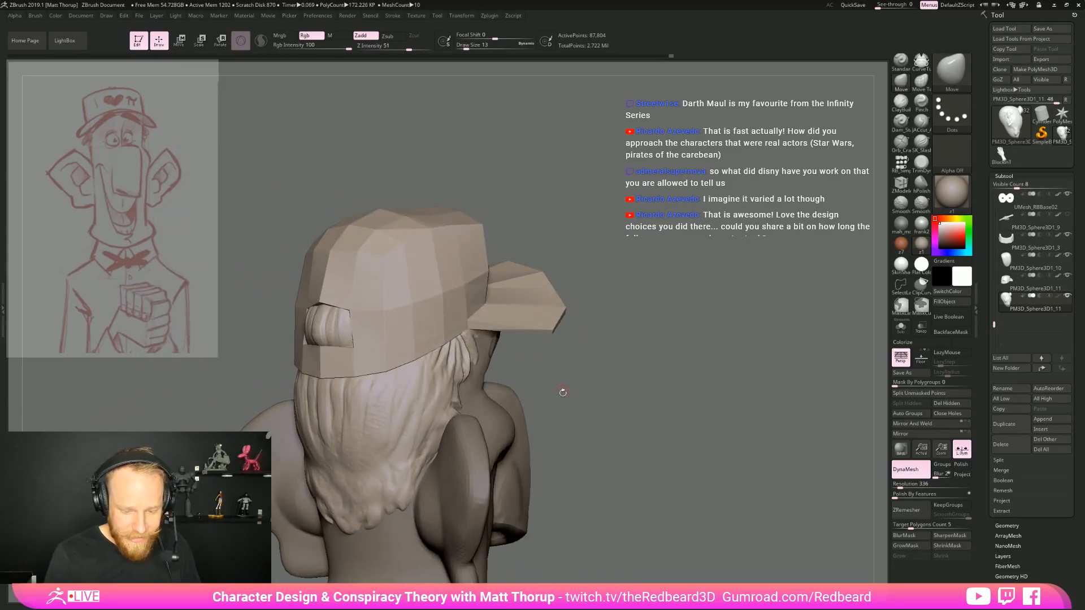
{"action": "left_click", "coordinate": [893, 111]}
{"action": "left_click_drag", "start_coordinate": [549, 377], "coordinate": [573, 395]}
{"action": "key", "text": "s"}
{"action": "mouse_move", "coordinate": [483, 447]}
{"action": "left_mouse_down"}
{"action": "mouse_move", "coordinate": [492, 455]}
{"action": "mouse_move", "coordinate": [461, 478]}
{"action": "mouse_move", "coordinate": [390, 501]}
{"action": "mouse_move", "coordinate": [435, 515]}
{"action": "left_mouse_up"}
{"action": "key", "text": "s"}
{"action": "right_click_drag", "start_coordinate": [475, 494], "coordinate": [496, 464]}
{"action": "right_click_drag", "start_coordinate": [565, 374], "coordinate": [500, 453]}
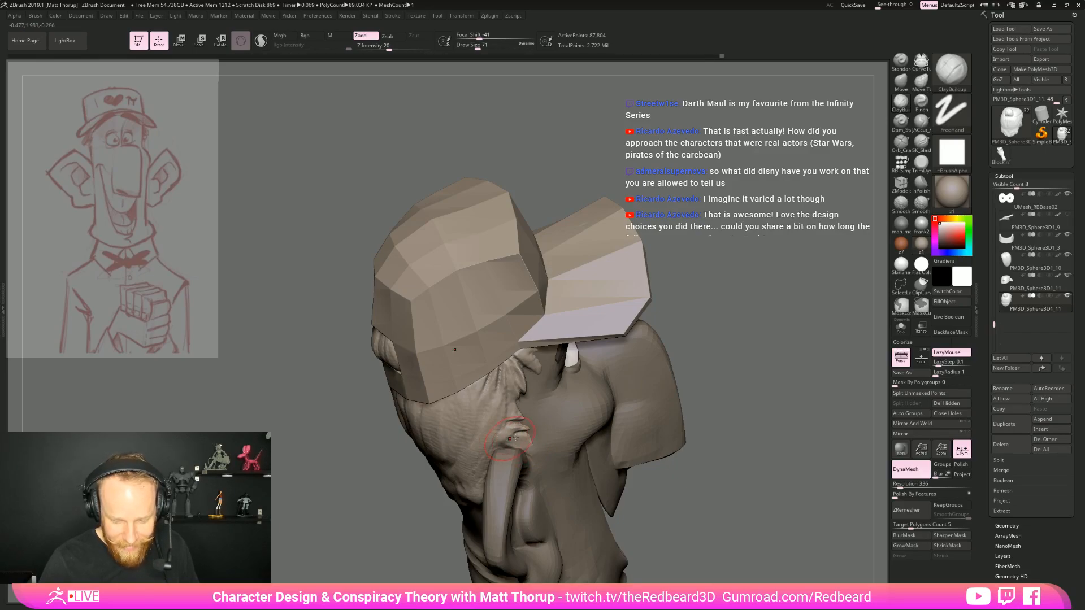
Reduce the ClayBuildup draw size to 41 and refine the sideburn hair in front of the ear, undoing the last stroke
{"action": "left_click_drag", "start_coordinate": [697, 344], "coordinate": [673, 379], "text": "shift"}
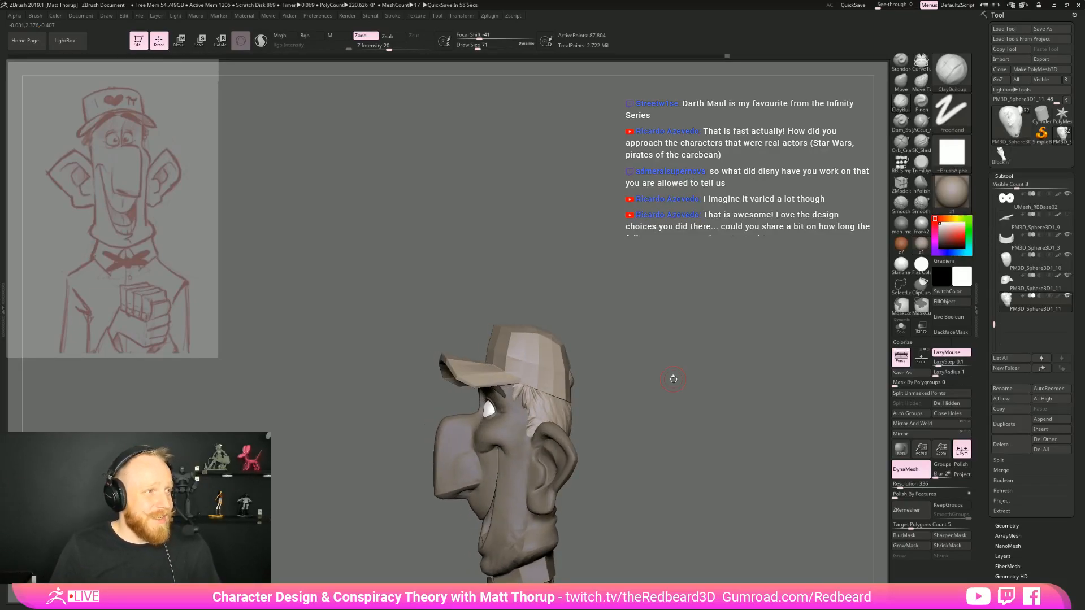
{"action": "mouse_move", "coordinate": [643, 408]}
{"action": "left_mouse_down"}
{"action": "mouse_move", "coordinate": [663, 421]}
{"action": "mouse_move", "coordinate": [665, 455]}
{"action": "left_mouse_up"}
{"action": "key", "text": "s"}
{"action": "mouse_move", "coordinate": [557, 460]}
{"action": "left_mouse_down"}
{"action": "mouse_move", "coordinate": [564, 444]}
{"action": "mouse_move", "coordinate": [567, 453]}
{"action": "left_mouse_up"}
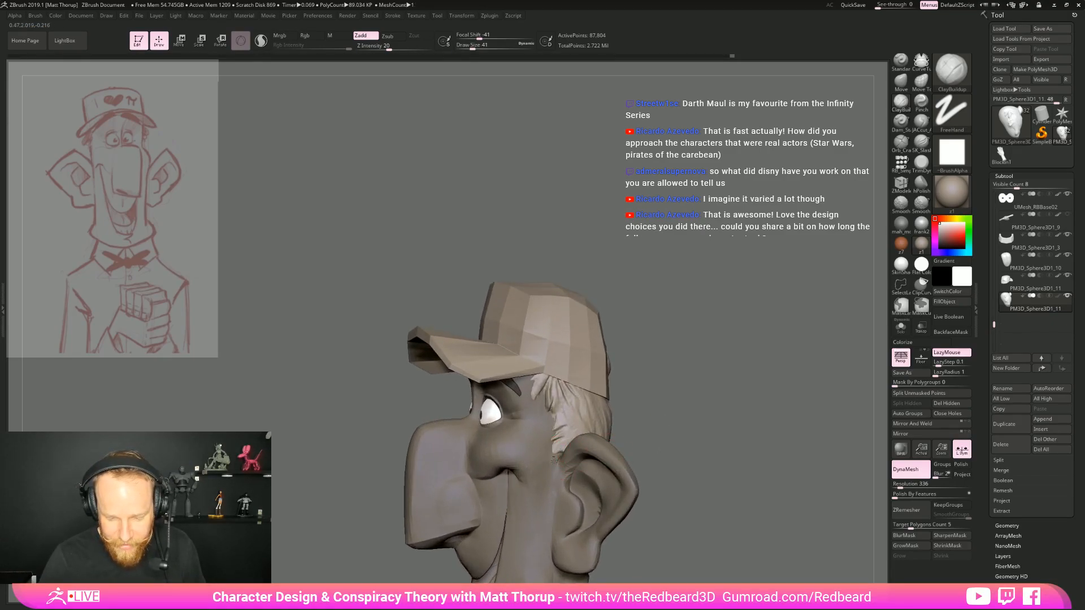
{"action": "left_click_drag", "start_coordinate": [668, 396], "coordinate": [650, 404]}
{"action": "left_click_drag", "start_coordinate": [650, 404], "coordinate": [654, 435], "text": "alt"}
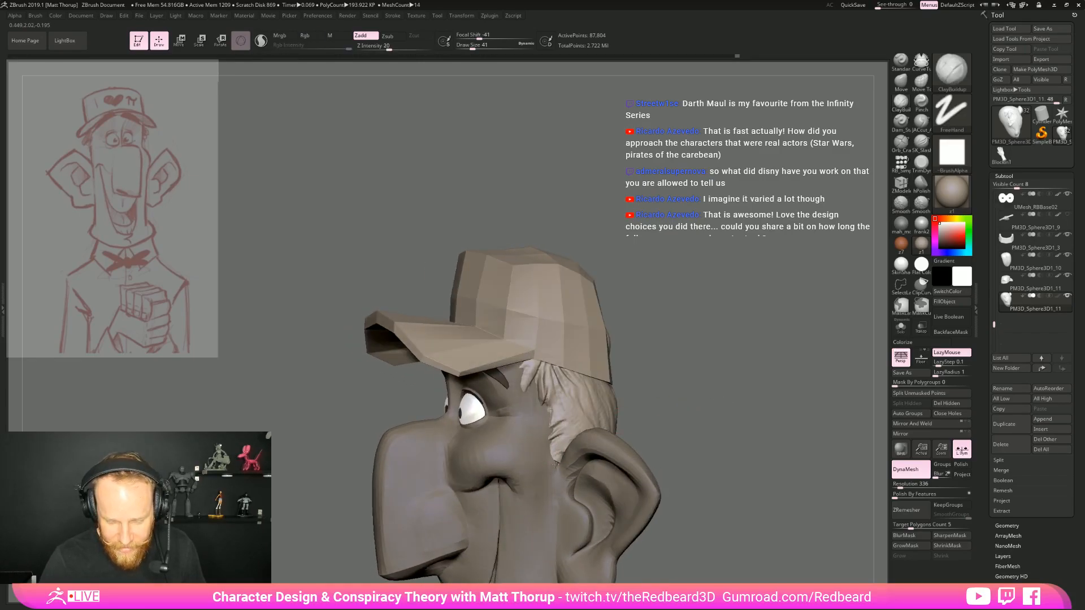
{"action": "key", "text": "ctrl+z"}
Examine the cap, hair and face from the side, front and three-quarter views against the reference sketch
{"action": "left_click_drag", "start_coordinate": [691, 413], "coordinate": [610, 366]}
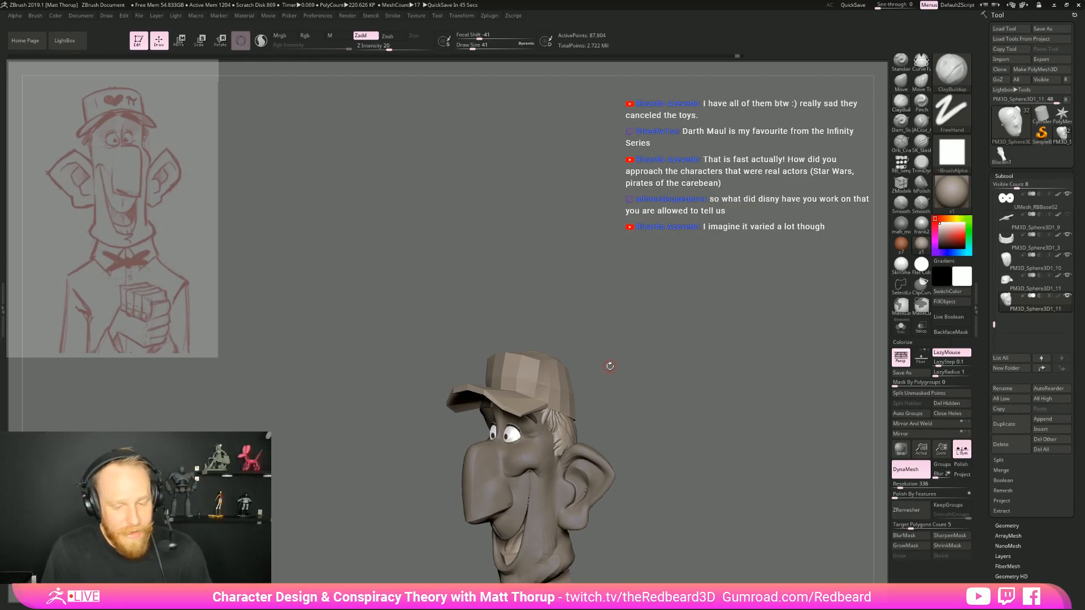
{"action": "left_click_drag", "start_coordinate": [610, 366], "coordinate": [588, 373]}
{"action": "left_click_drag", "start_coordinate": [662, 460], "coordinate": [658, 512], "text": "alt"}
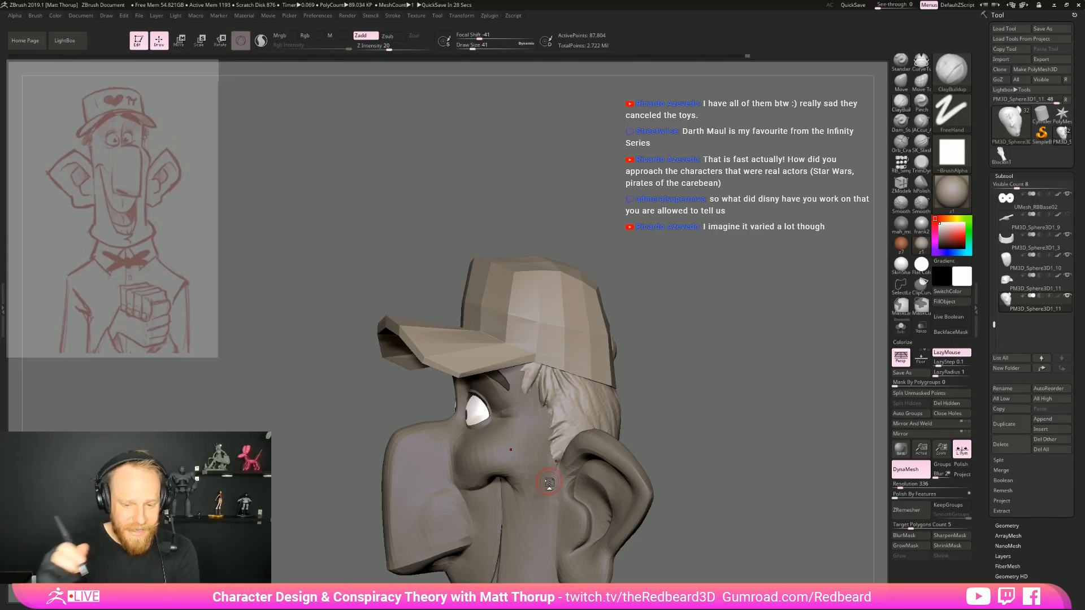
{"action": "left_click_drag", "start_coordinate": [646, 286], "coordinate": [729, 284]}
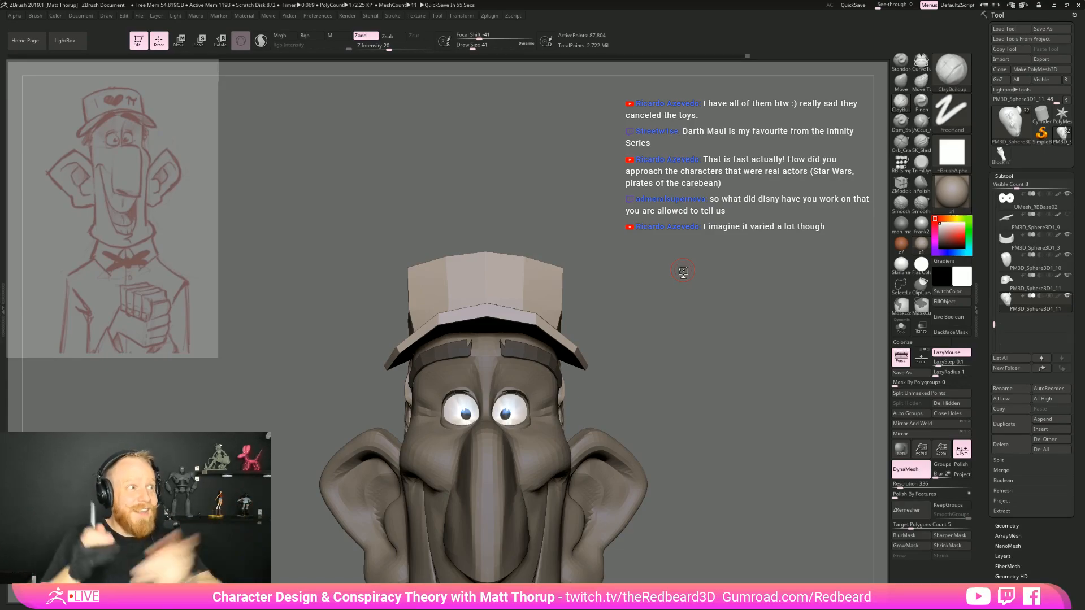
{"action": "left_click_drag", "start_coordinate": [683, 271], "coordinate": [609, 274]}
{"action": "left_click_drag", "start_coordinate": [625, 369], "coordinate": [593, 271], "text": "alt"}
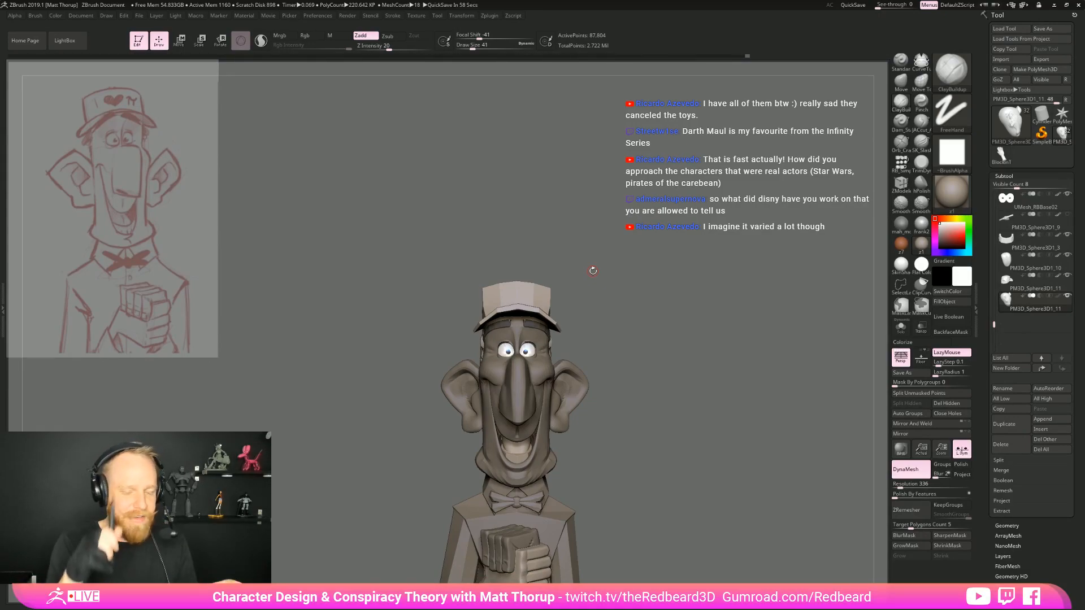
{"action": "left_click_drag", "start_coordinate": [653, 338], "coordinate": [694, 346]}
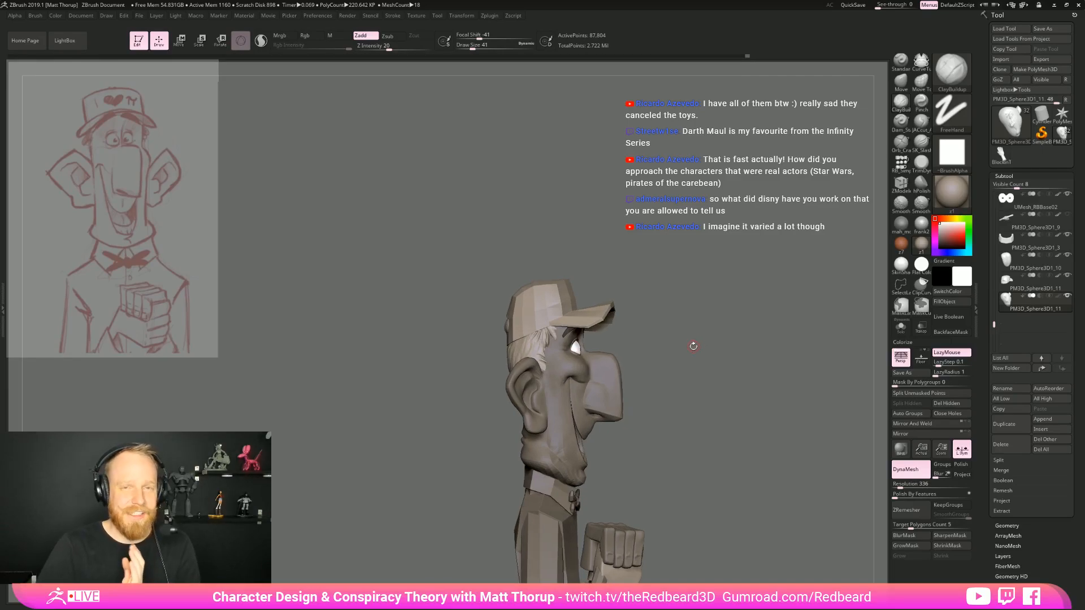
{"action": "mouse_move", "coordinate": [679, 322]}
{"action": "left_mouse_down"}
{"action": "mouse_move", "coordinate": [725, 336]}
{"action": "mouse_move", "coordinate": [695, 337]}
{"action": "mouse_move", "coordinate": [681, 362]}
{"action": "left_mouse_up"}
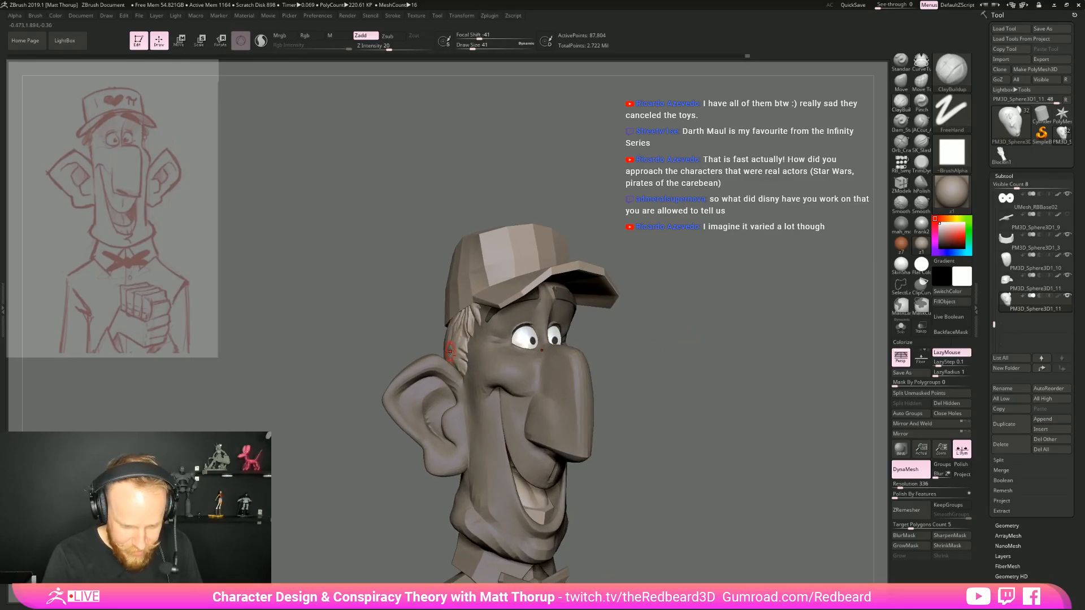
Switch to the Move brush at draw size 192 and adjust the hair silhouette above the ear, beneath the cap
{"action": "key", "text": "s"}
{"action": "left_click_drag", "start_coordinate": [444, 350], "coordinate": [456, 349]}
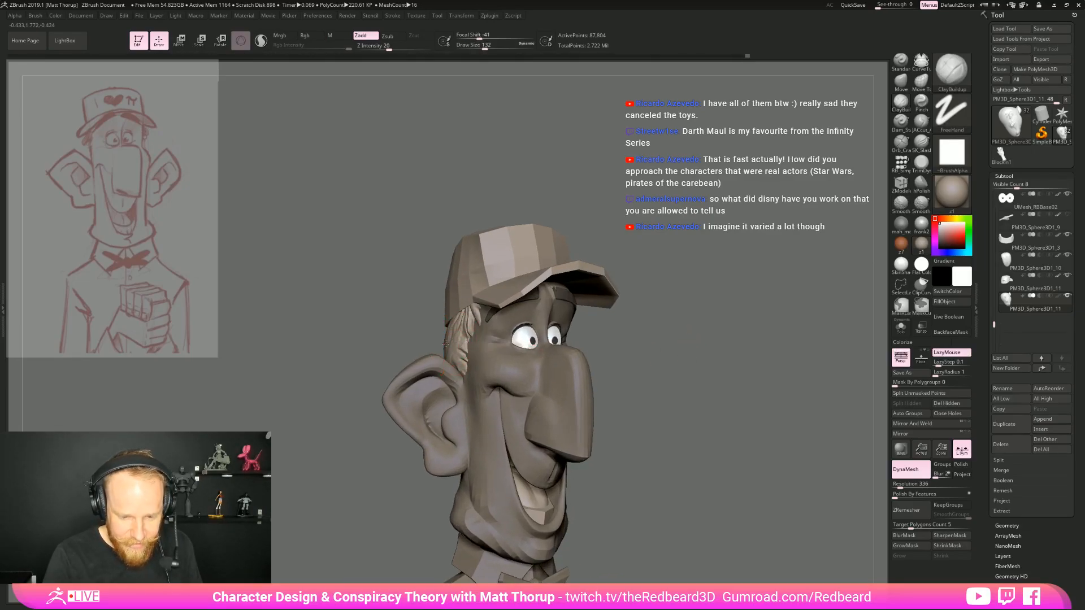
{"action": "key", "text": "s"}
{"action": "left_click_drag", "start_coordinate": [446, 346], "coordinate": [450, 345]}
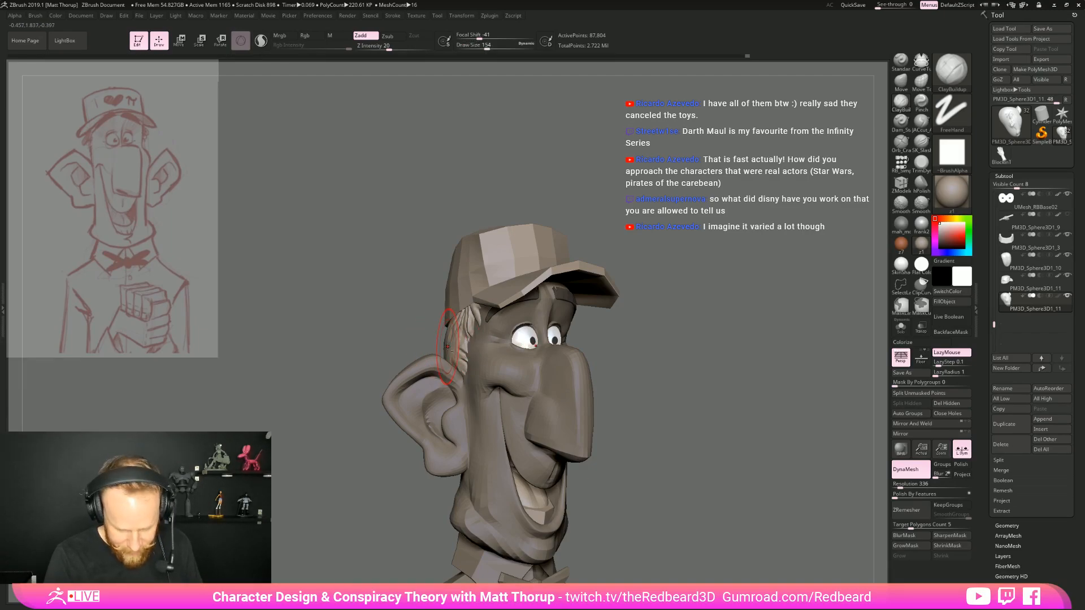
{"action": "key", "text": "b"}
{"action": "key", "text": "m"}
{"action": "key", "text": "v"}
{"action": "key", "text": "s"}
{"action": "left_click_drag", "start_coordinate": [447, 346], "coordinate": [546, 352]}
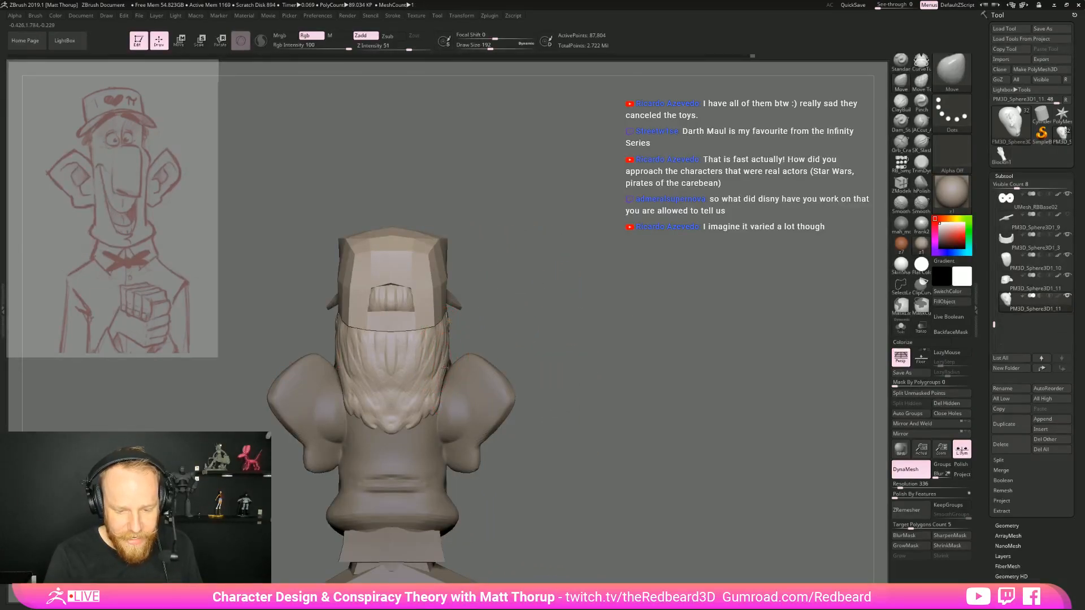
{"action": "left_click_drag", "start_coordinate": [556, 362], "coordinate": [663, 363]}
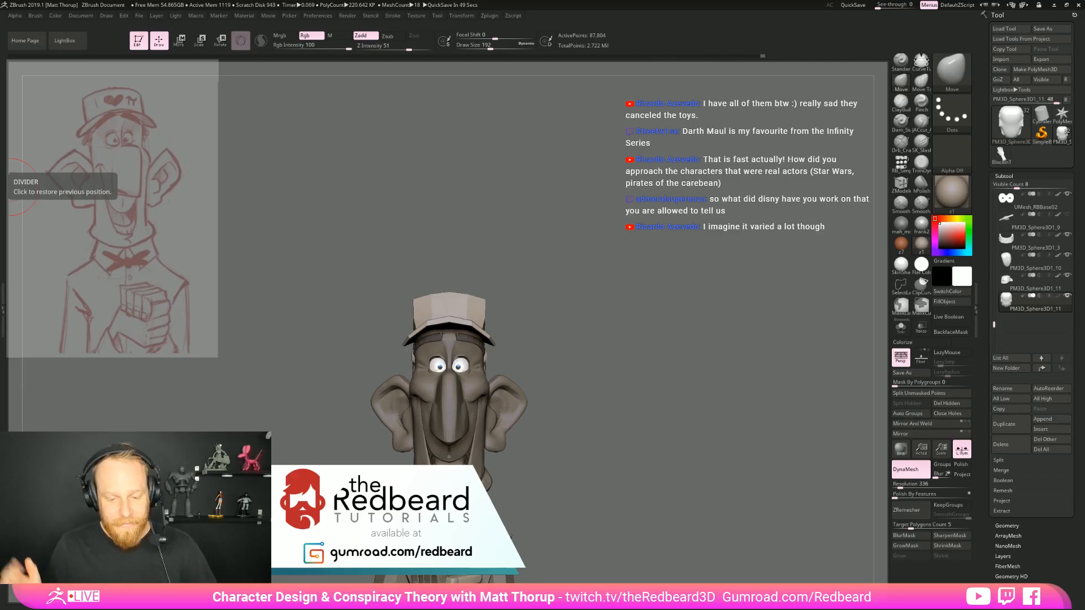
{"action": "mouse_move", "coordinate": [656, 452]}
{"action": "left_mouse_down"}
{"action": "mouse_move", "coordinate": [627, 382]}
{"action": "mouse_move", "coordinate": [659, 390]}
{"action": "mouse_move", "coordinate": [604, 399]}
{"action": "mouse_move", "coordinate": [627, 404]}
{"action": "left_mouse_up"}
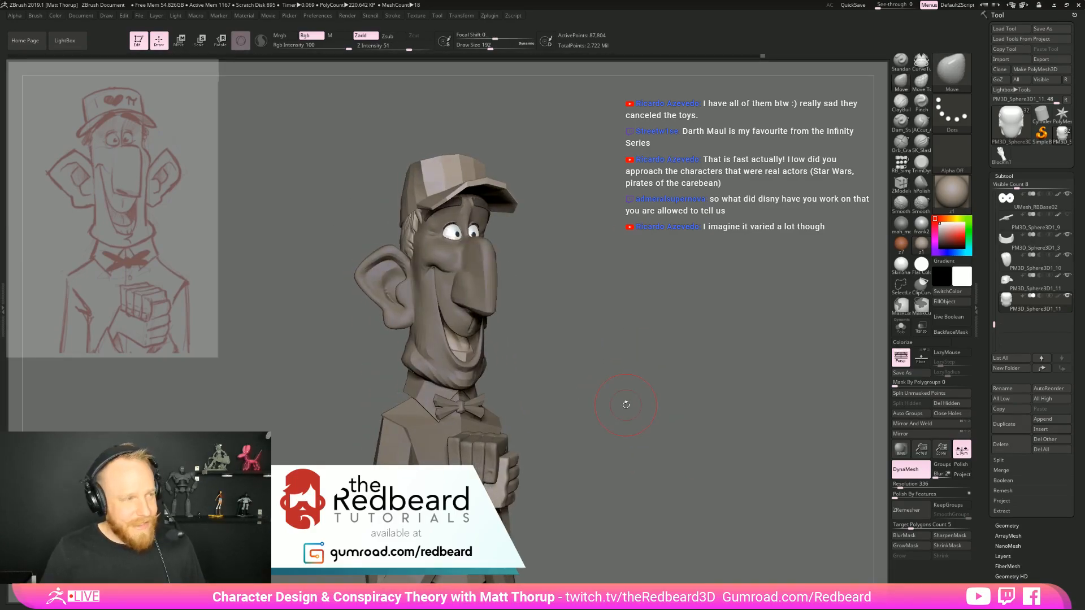